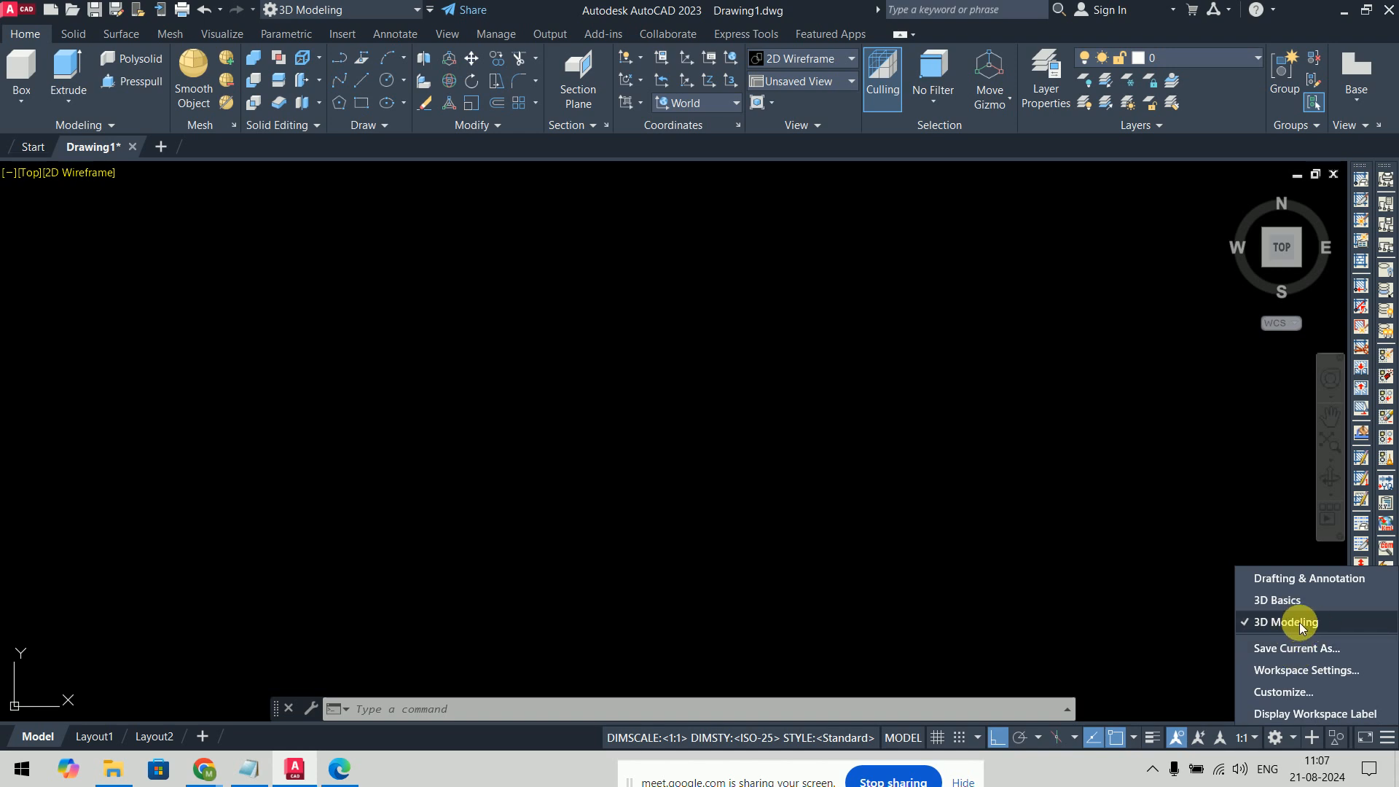
# Step: Set the workspace to 3D Modeling
pyautogui.click(1294, 625)
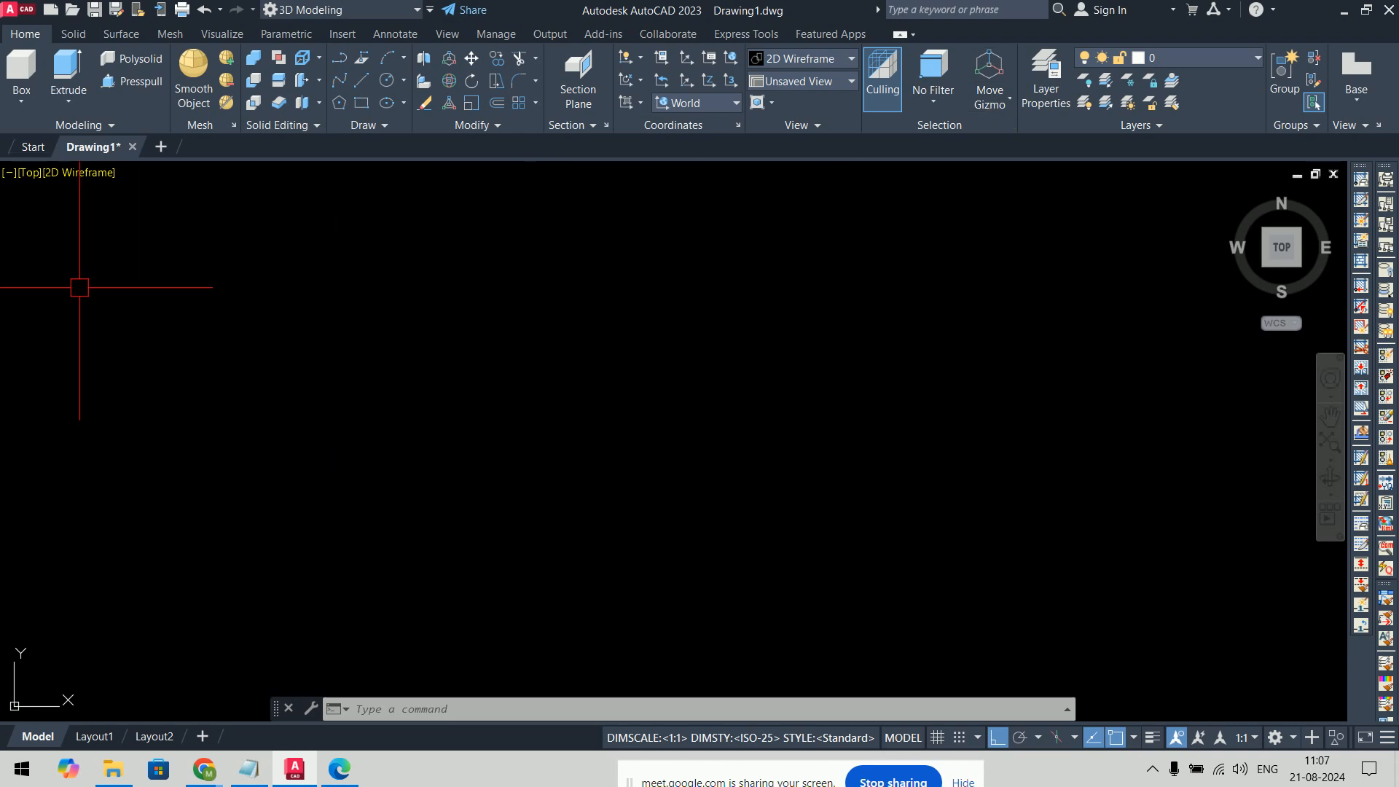
pyautogui.click(22, 104)
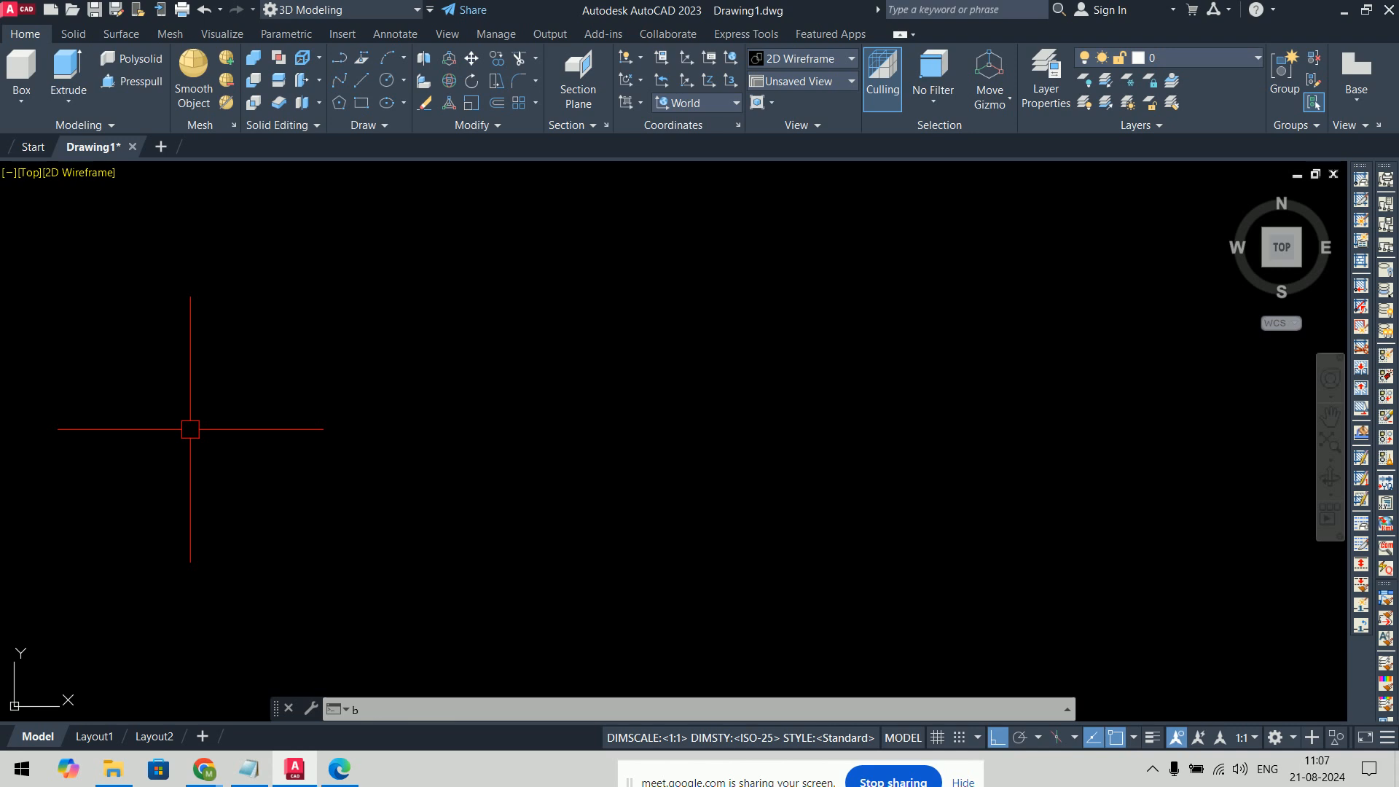
pyautogui.write('o')
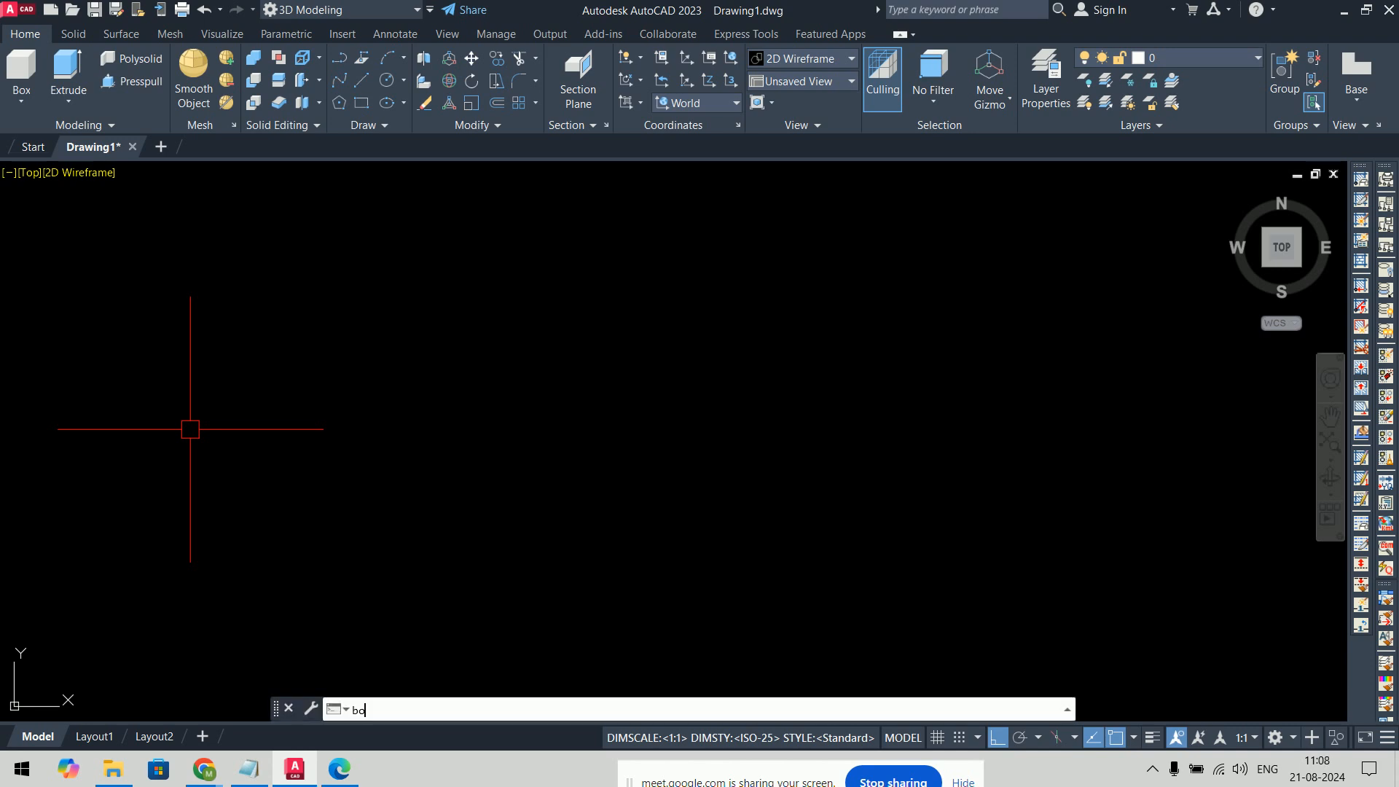
pyautogui.press('Return')
pyautogui.press('Escape')
pyautogui.press('Escape')
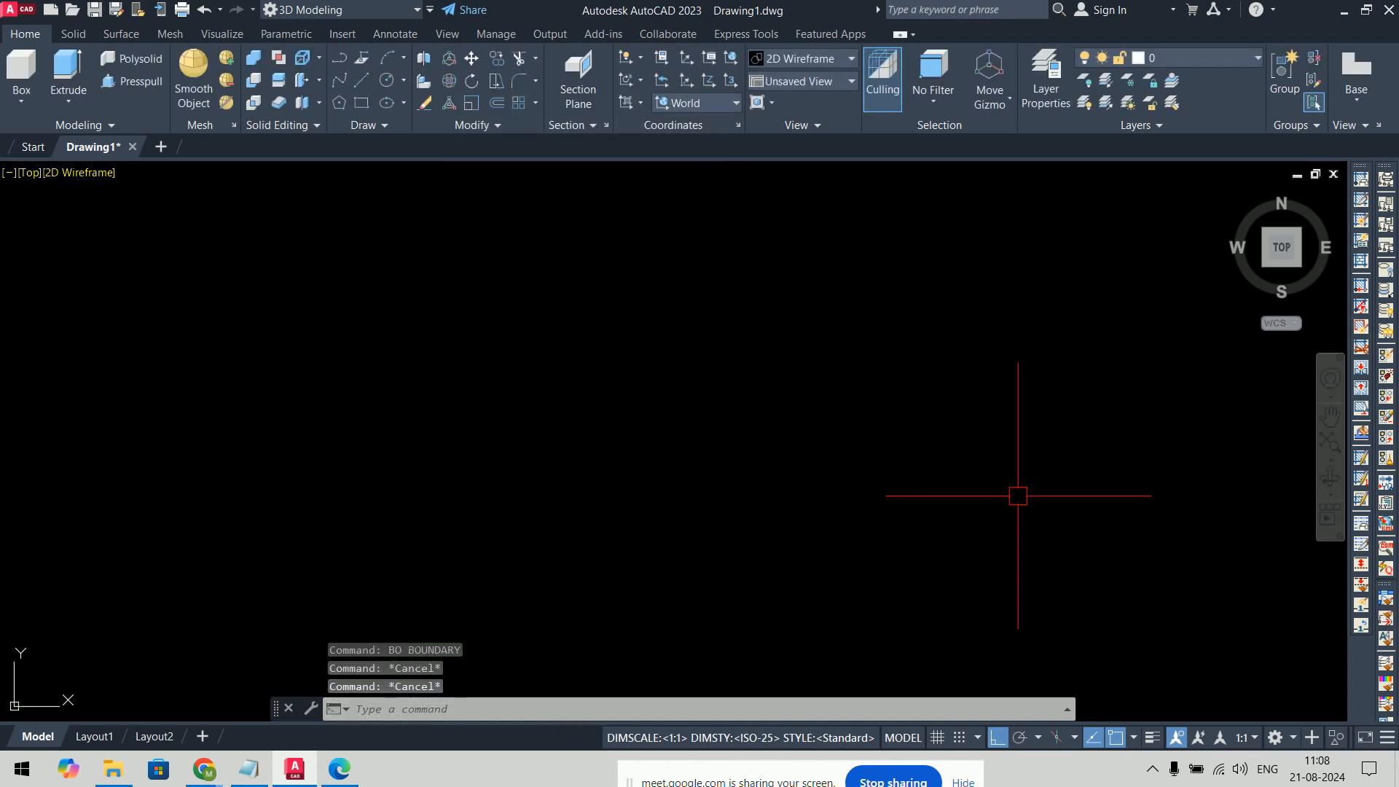
# Step: Create a solid cube with 100-unit sides in the empty drawing using the Box command's Cube option
pyautogui.write('box')
pyautogui.press('Return')
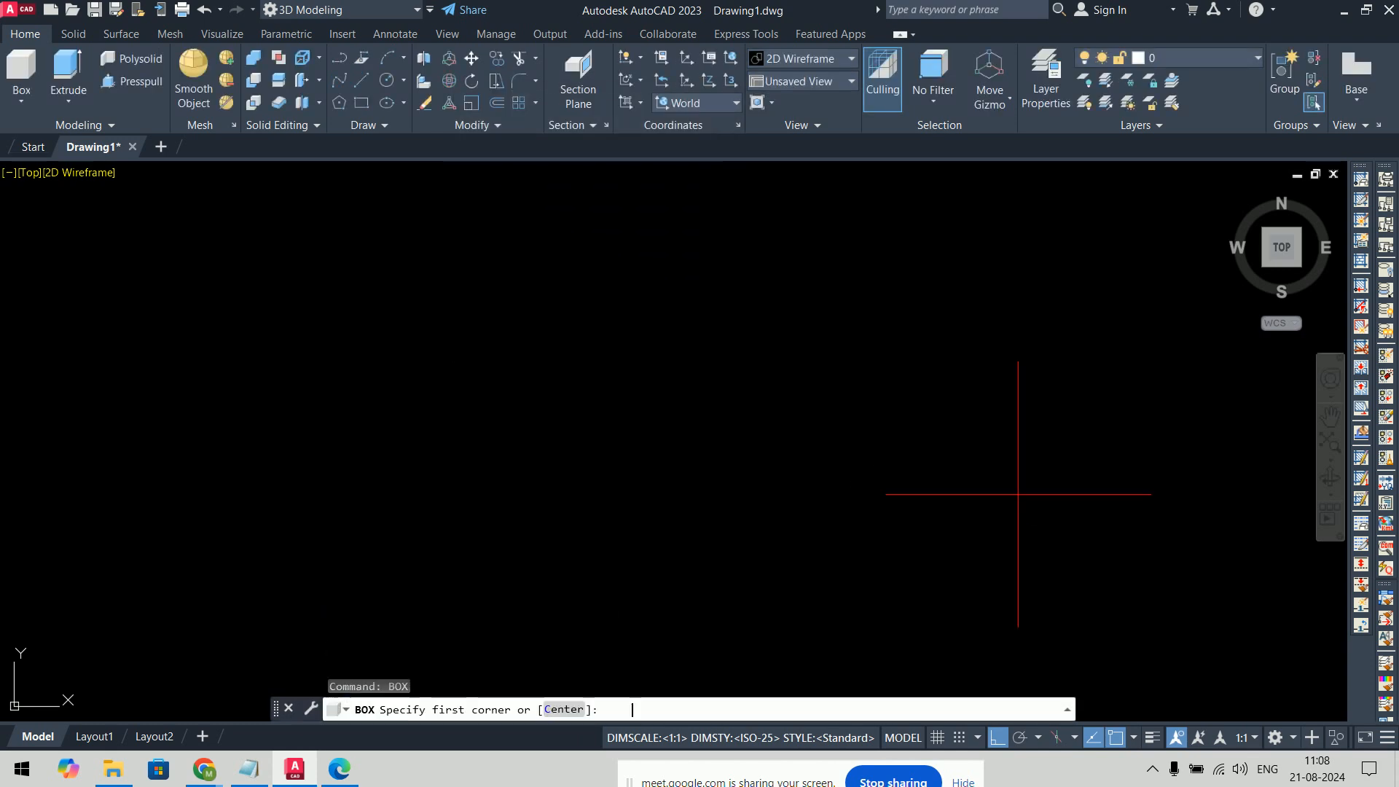
pyautogui.click(385, 378)
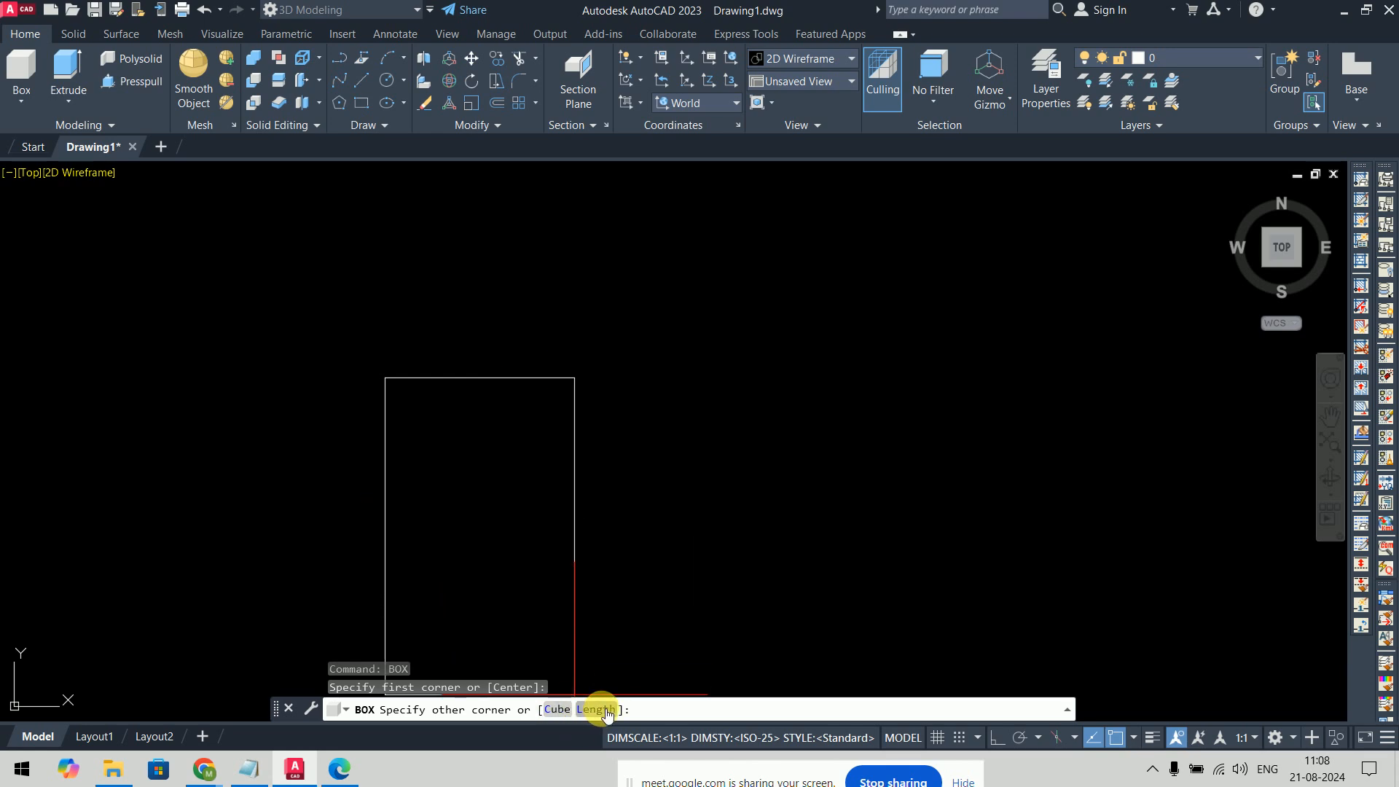
pyautogui.write('c')
pyautogui.press('Return')
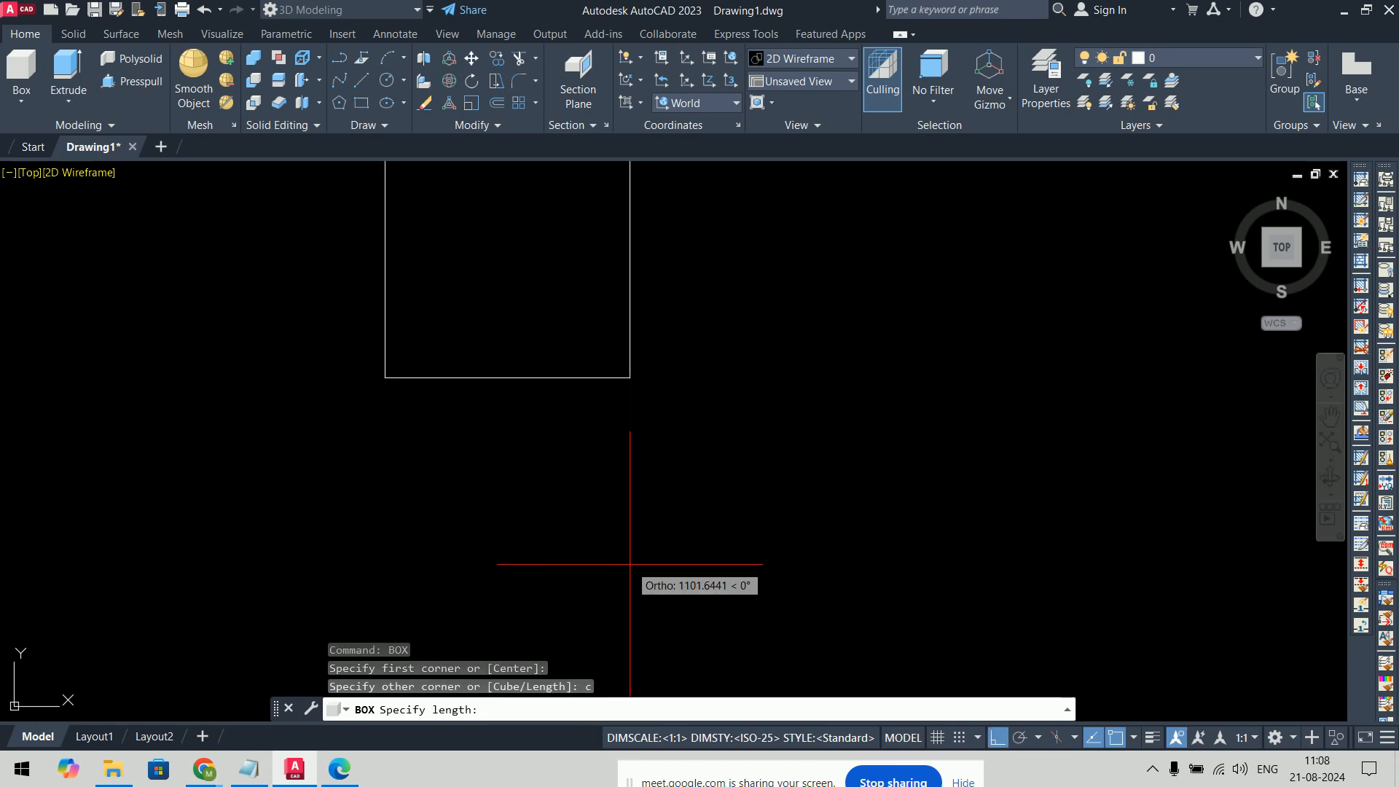
pyautogui.write('100')
pyautogui.press('Return')
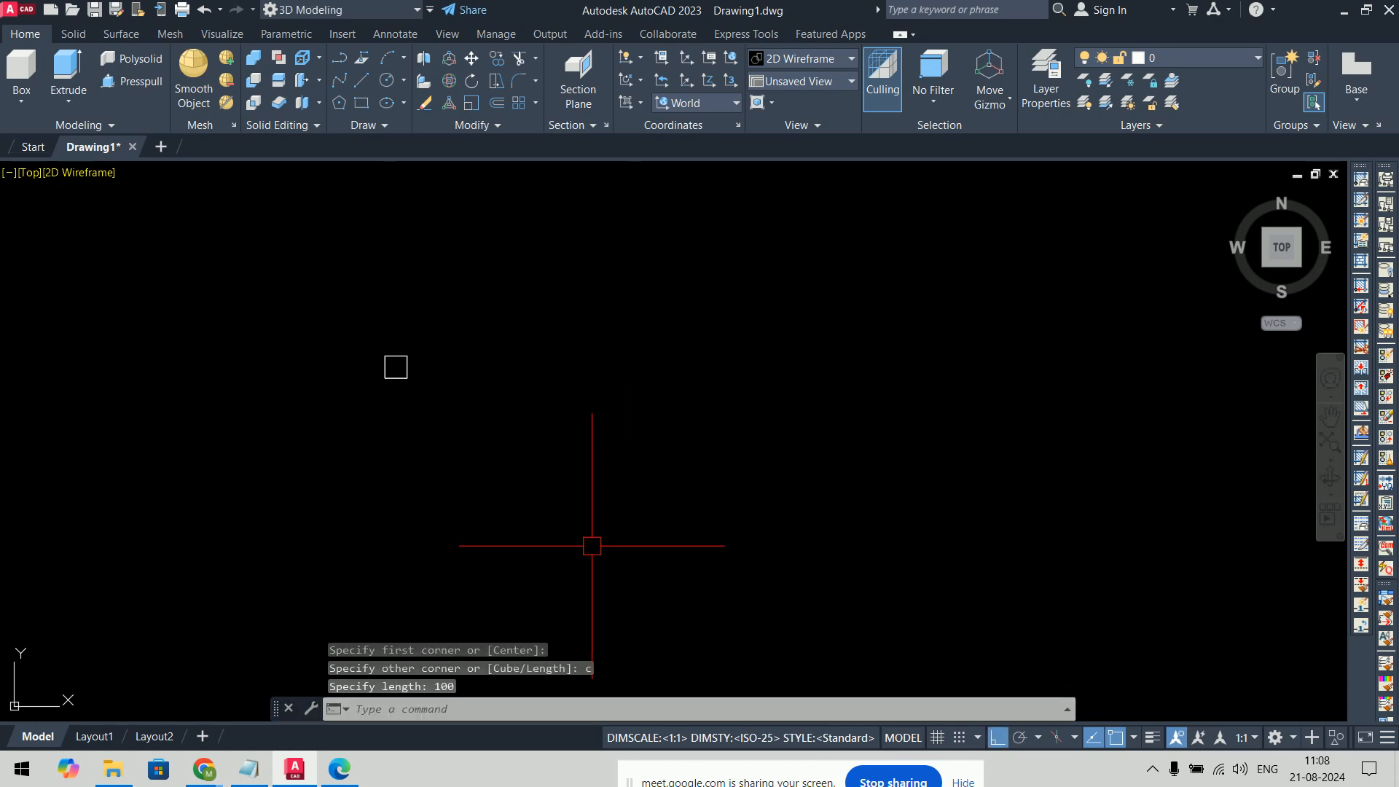
# Step: Create a second solid box beside the cube using the Length option, with length 100, width 50 and height 30
pyautogui.write('box')
pyautogui.press('Return')
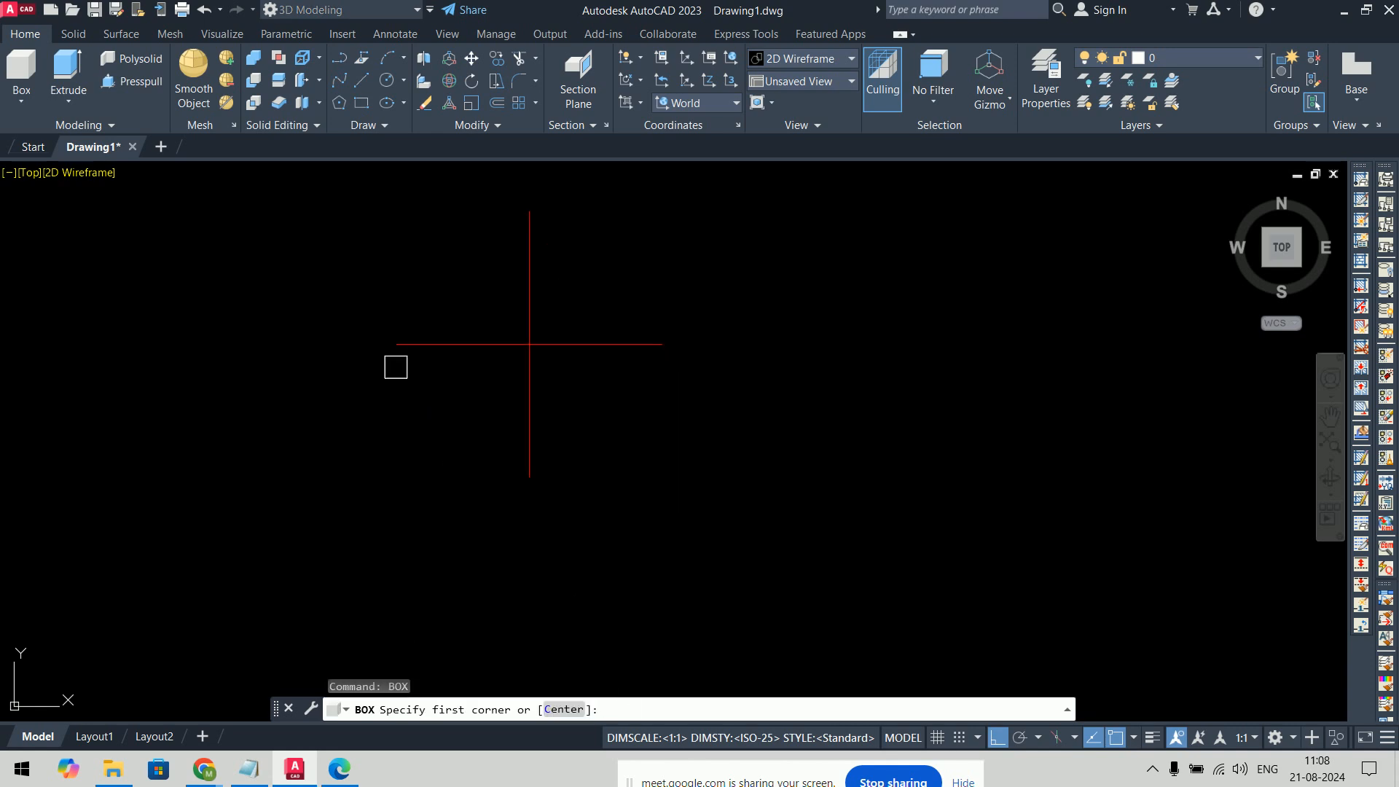
pyautogui.click(493, 353)
pyautogui.write('l')
pyautogui.press('Return')
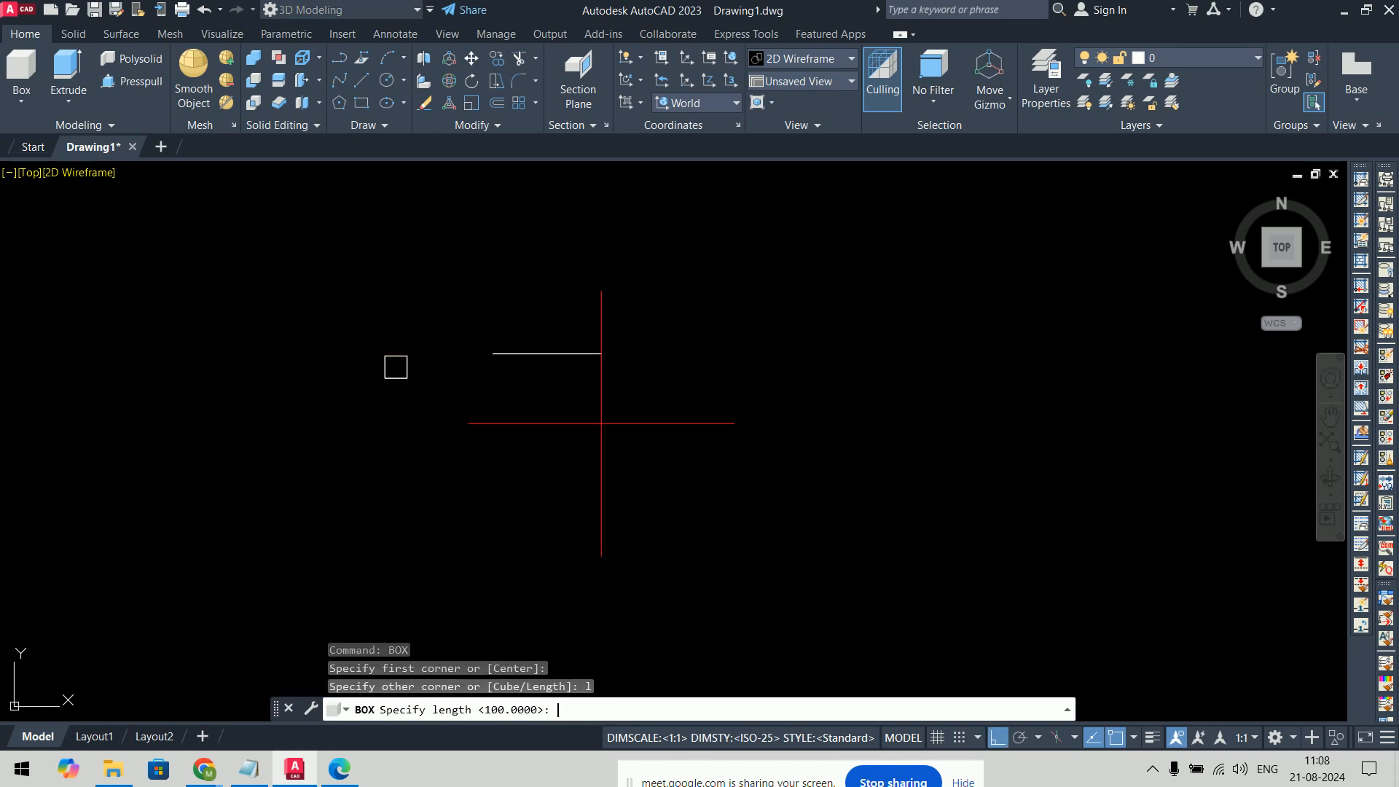
pyautogui.write('100')
pyautogui.press('Return')
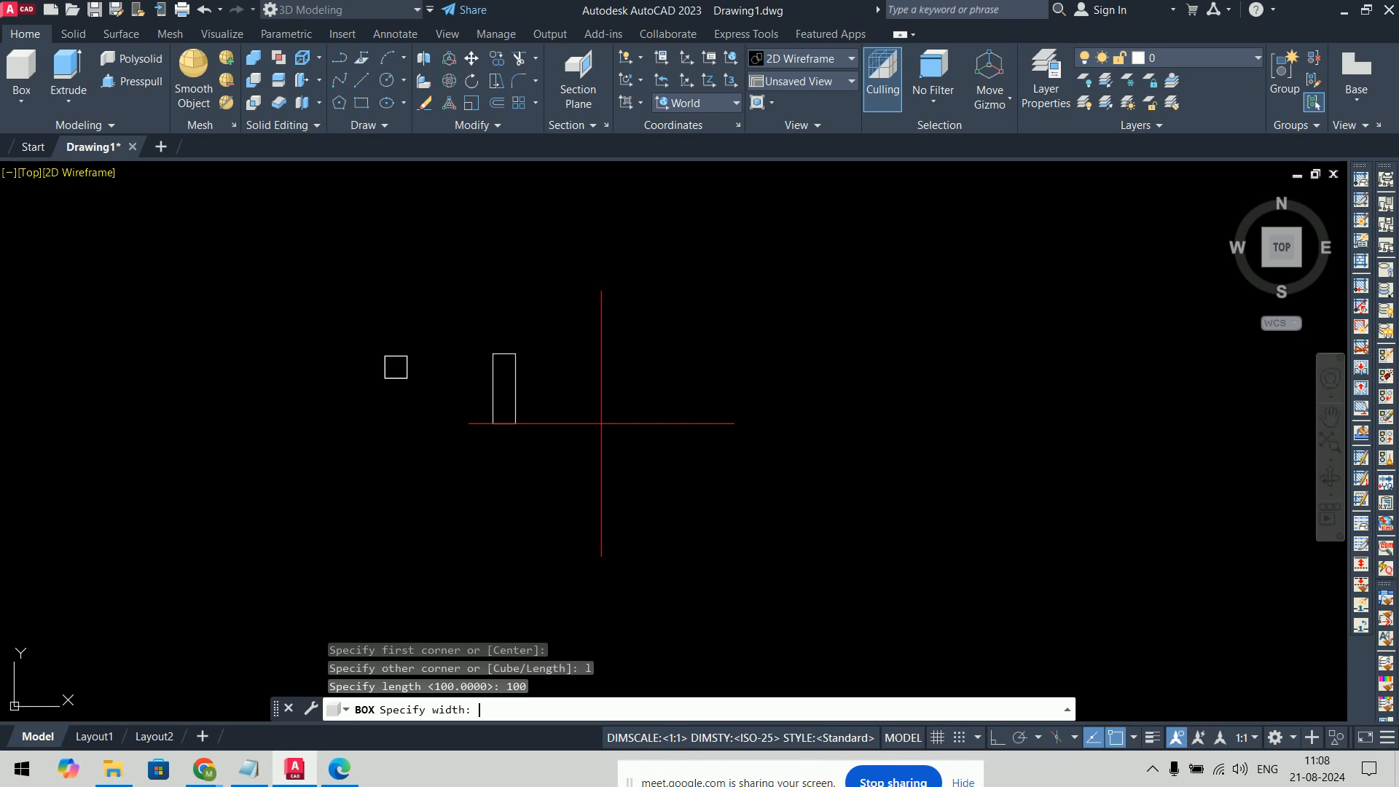
pyautogui.press('Return')
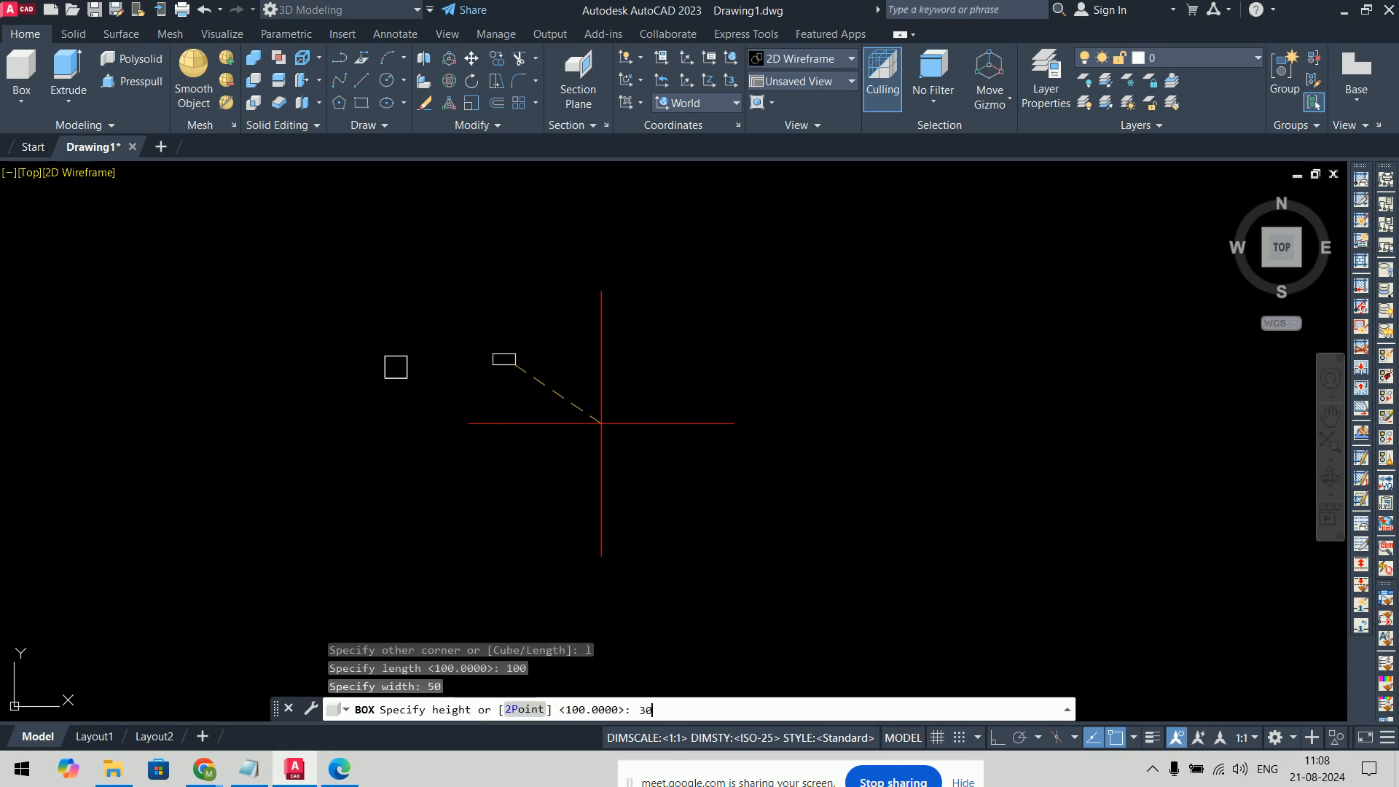
pyautogui.press('Return')
# Step: Switch the model view to SW Isometric so both boxes are shown in 3D
pyautogui.scroll(8, 452, 372)
pyautogui.scroll(-4, 454, 372)
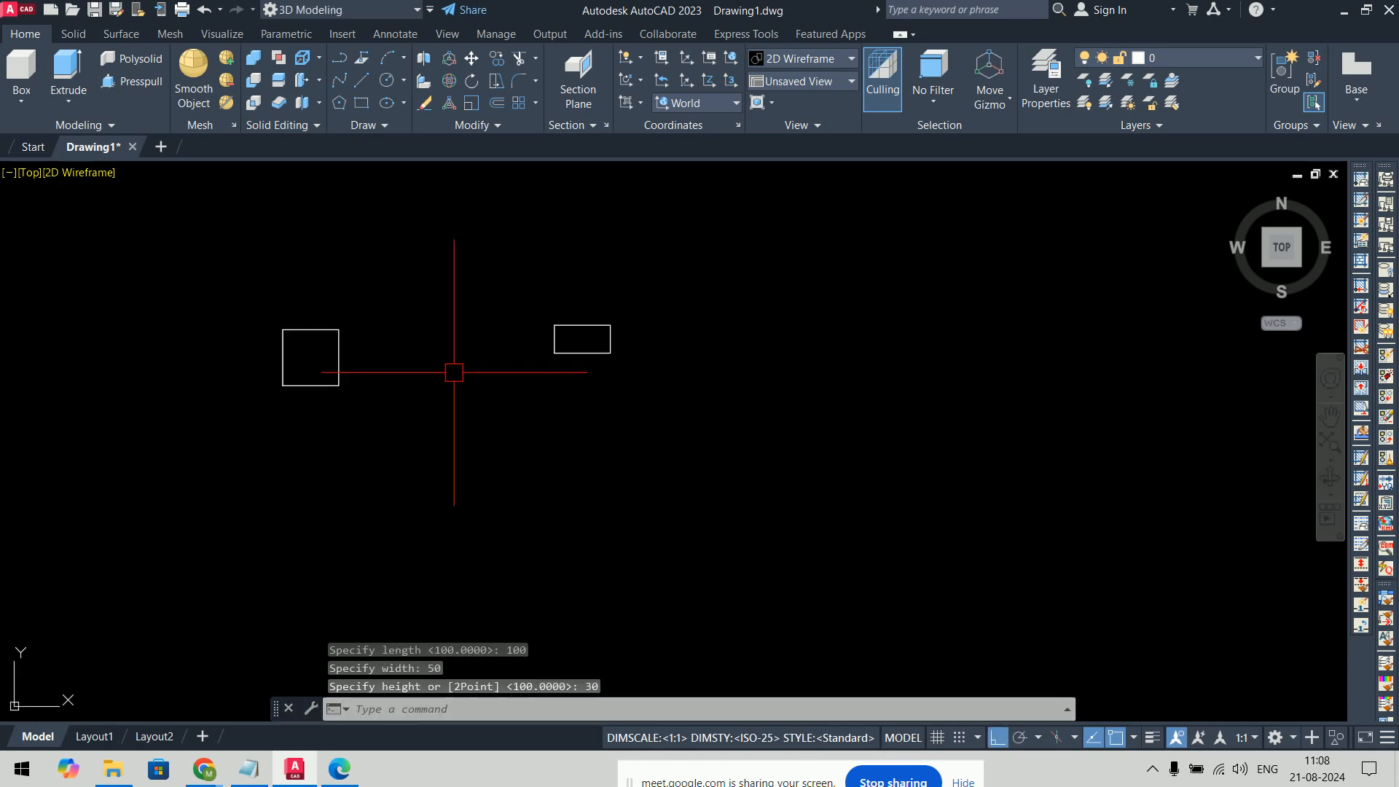
pyautogui.moveTo(454, 372); pyautogui.dragTo(524, 411, button='middle')
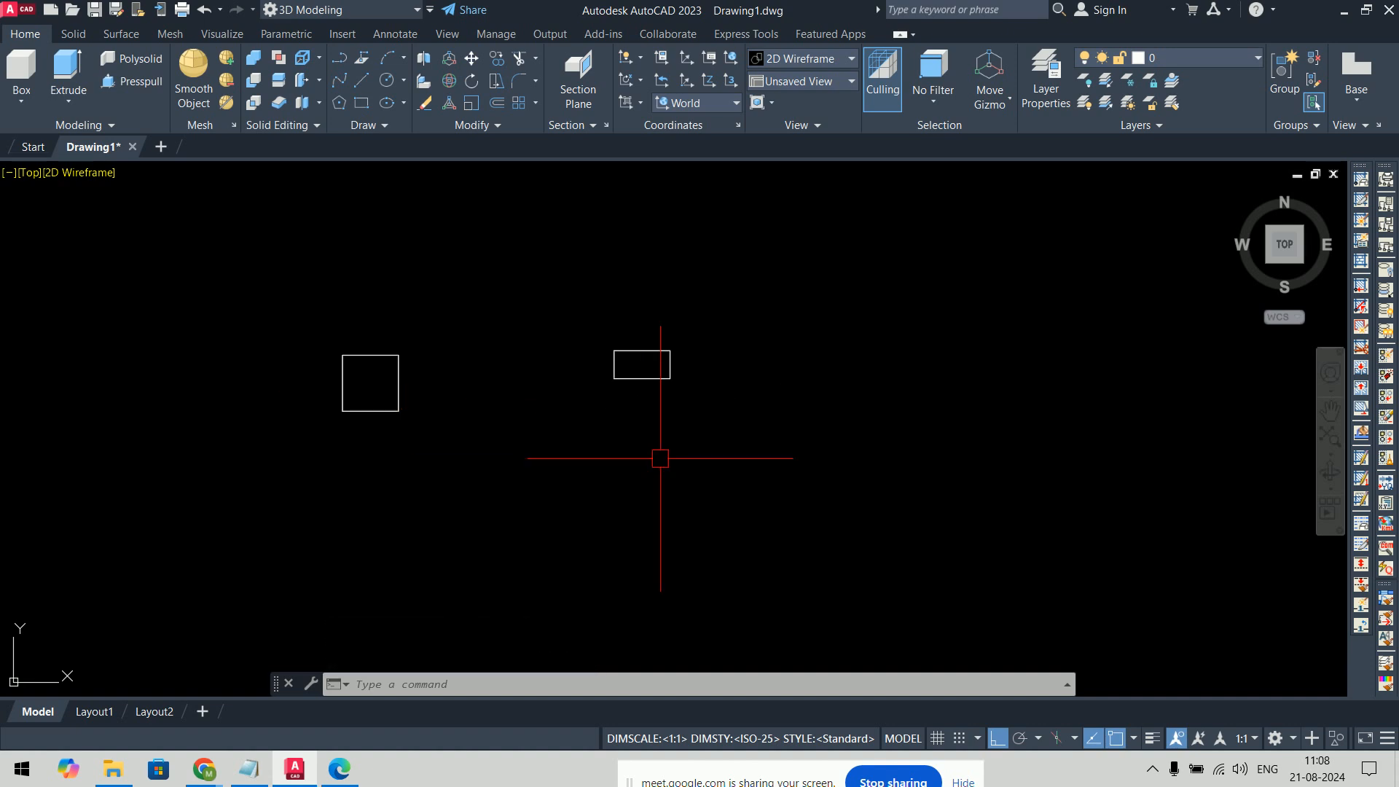
pyautogui.click(29, 175)
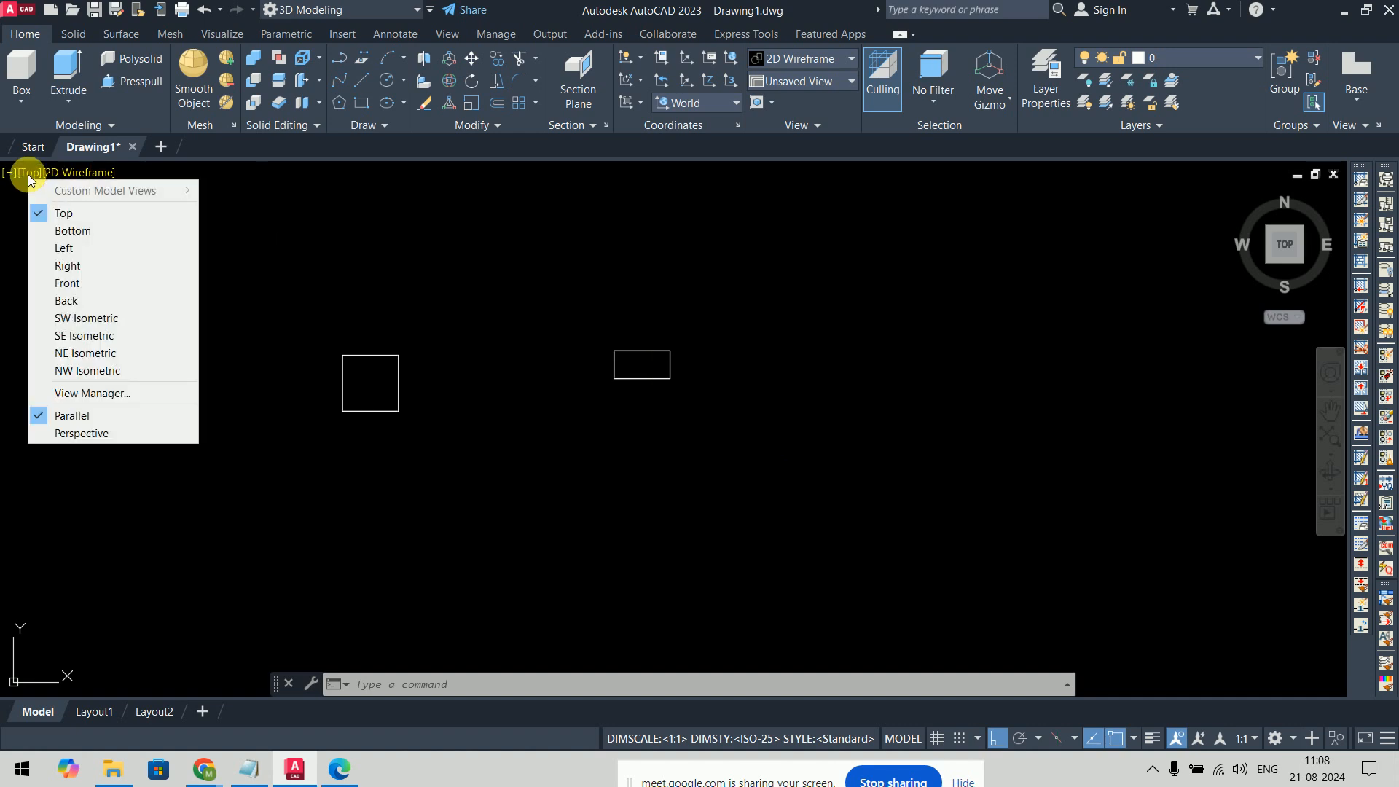
pyautogui.click(111, 322)
pyautogui.scroll(-2, 605, 444)
pyautogui.moveTo(625, 462)
pyautogui.mouseDown(button='middle')
pyautogui.moveTo(572, 405)
pyautogui.moveTo(627, 459)
pyautogui.moveTo(616, 452)
pyautogui.moveTo(768, 422)
pyautogui.moveTo(605, 477)
pyautogui.mouseUp(button='middle')
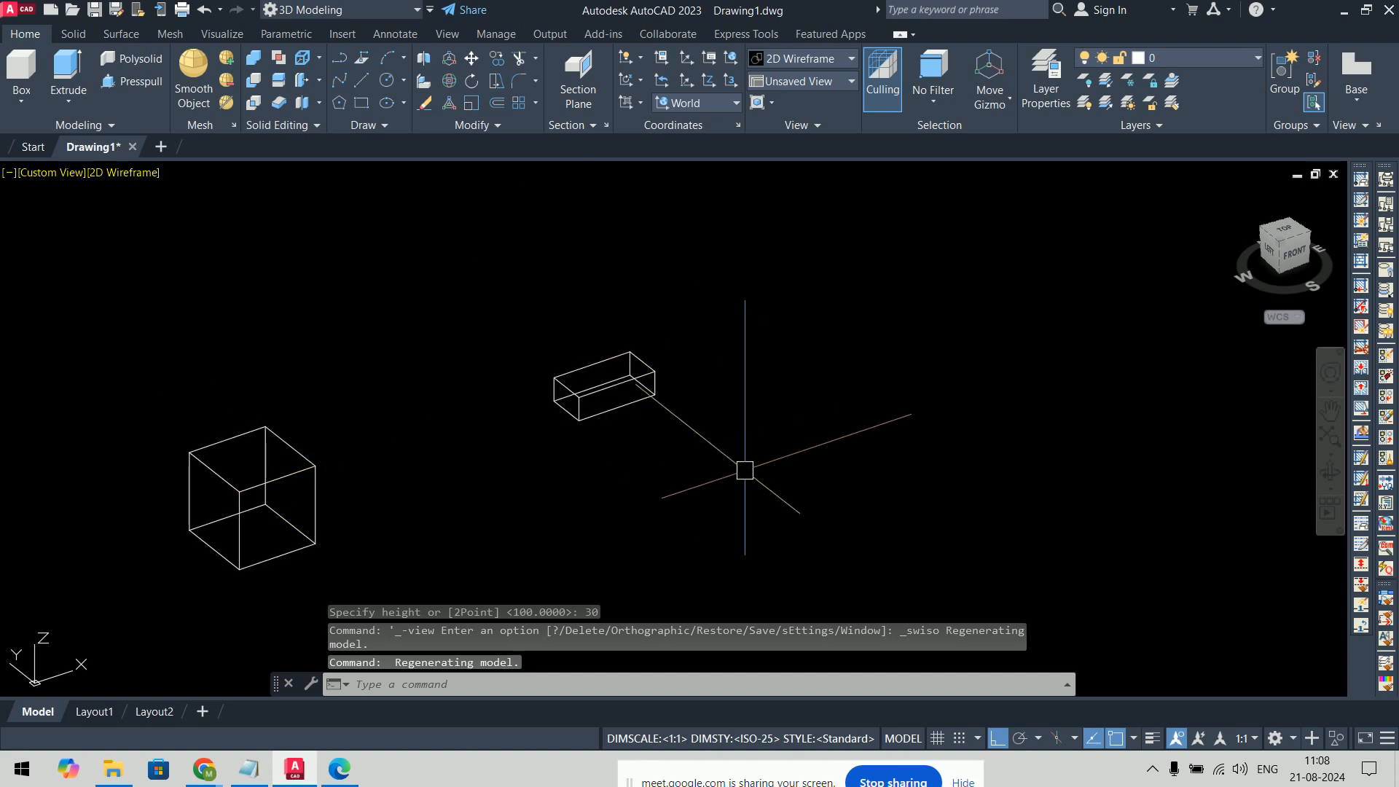
# Step: Create a solid cylinder in the free space near the boxes with base radius 50 and height 125
pyautogui.moveTo(650, 539); pyautogui.dragTo(600, 333, button='middle')
pyautogui.write('cyl')
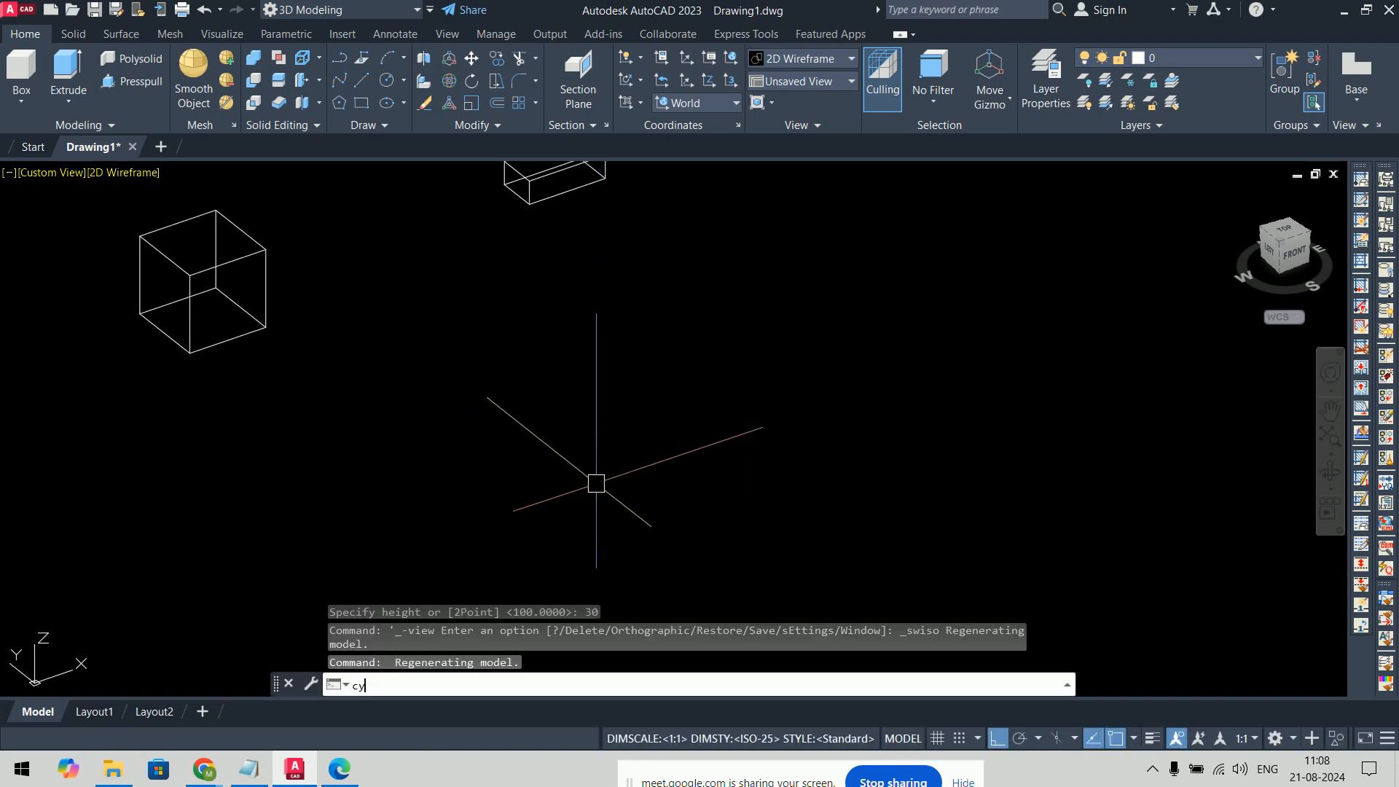
pyautogui.press('Return')
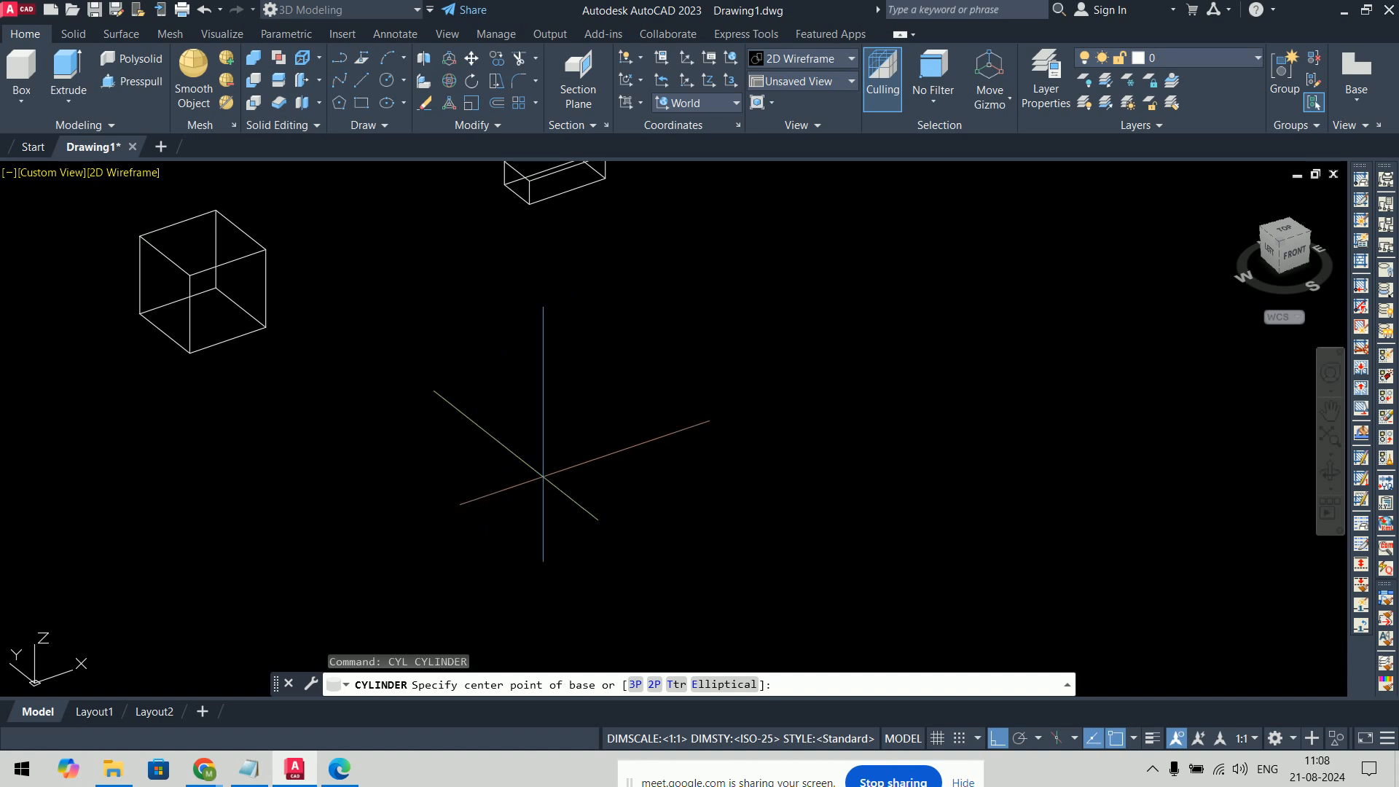
pyautogui.click(513, 479)
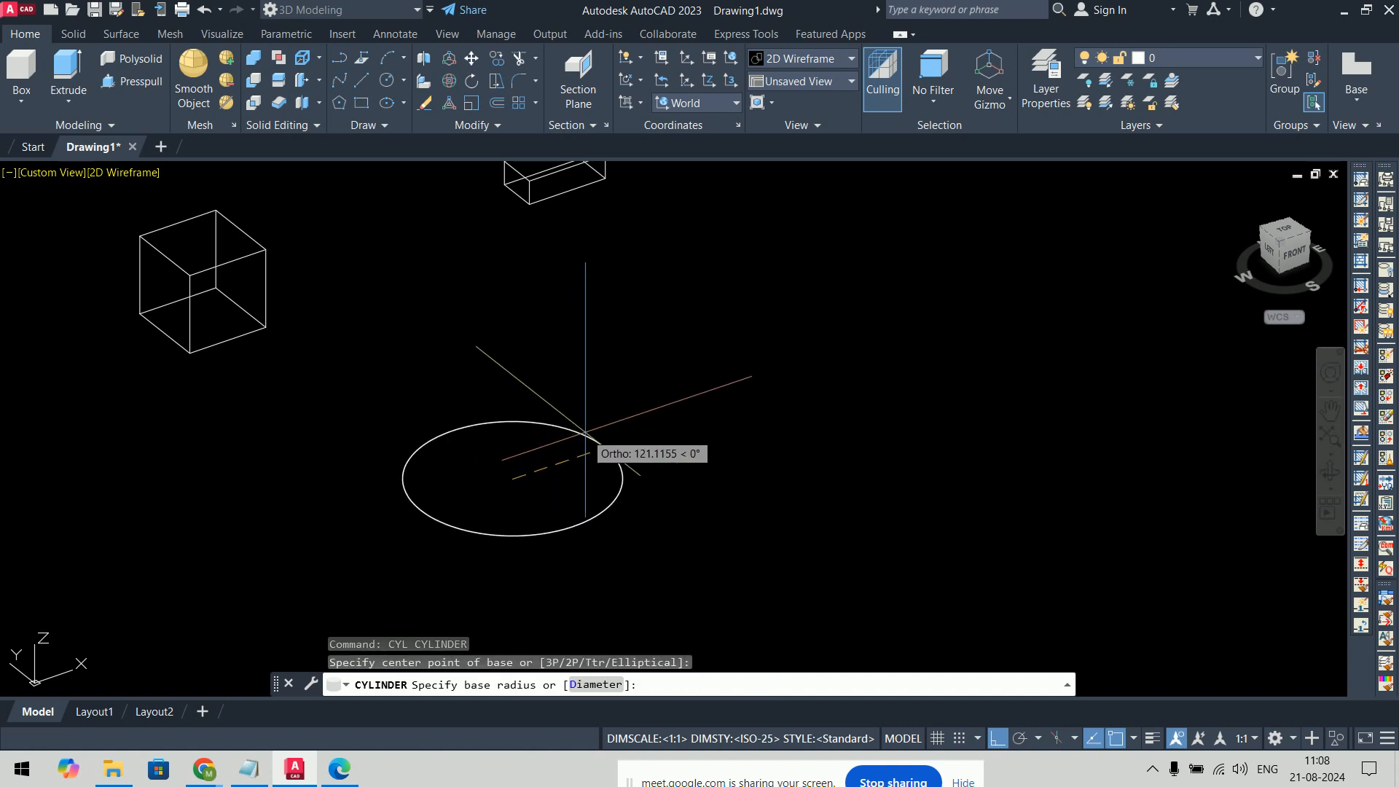
pyautogui.write('50')
pyautogui.press('Return')
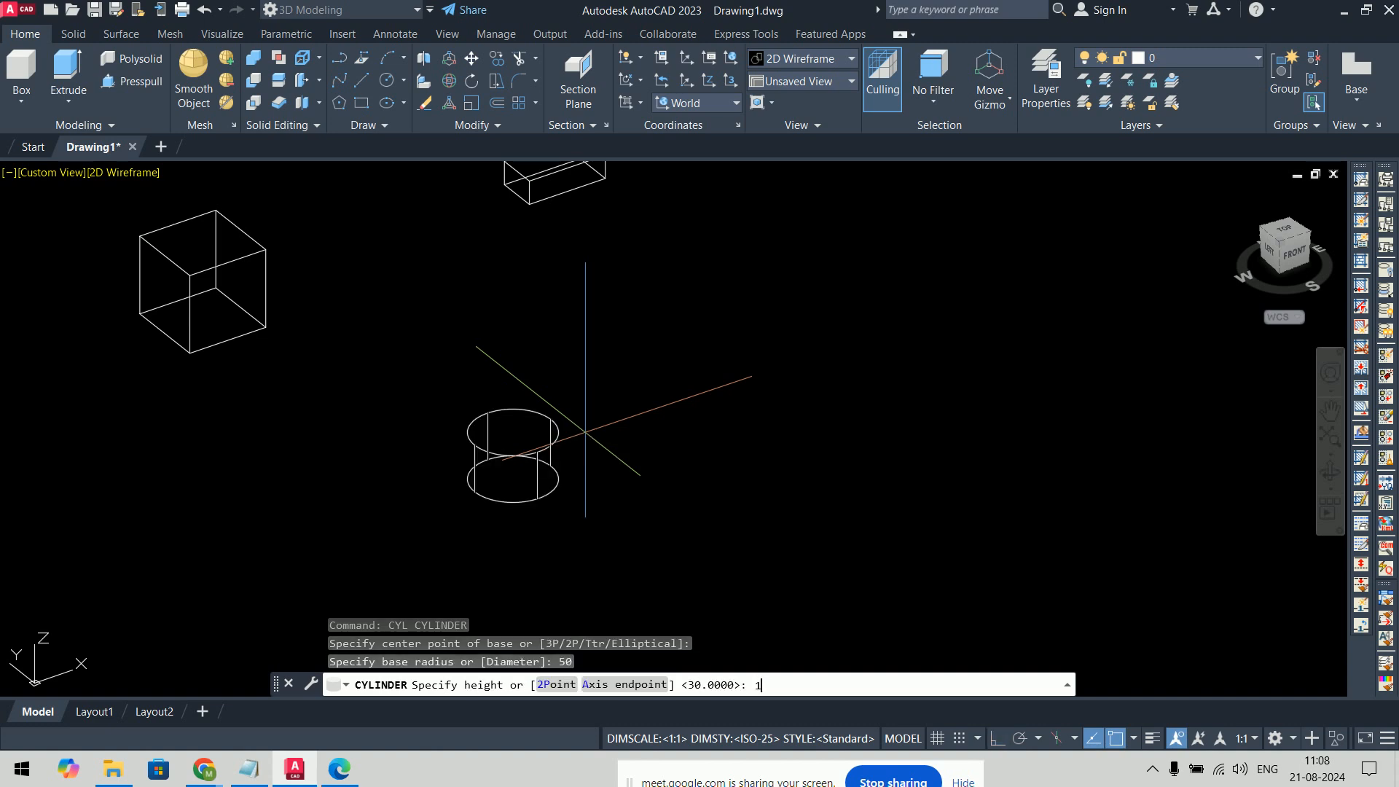
pyautogui.write('125')
pyautogui.press('Return')
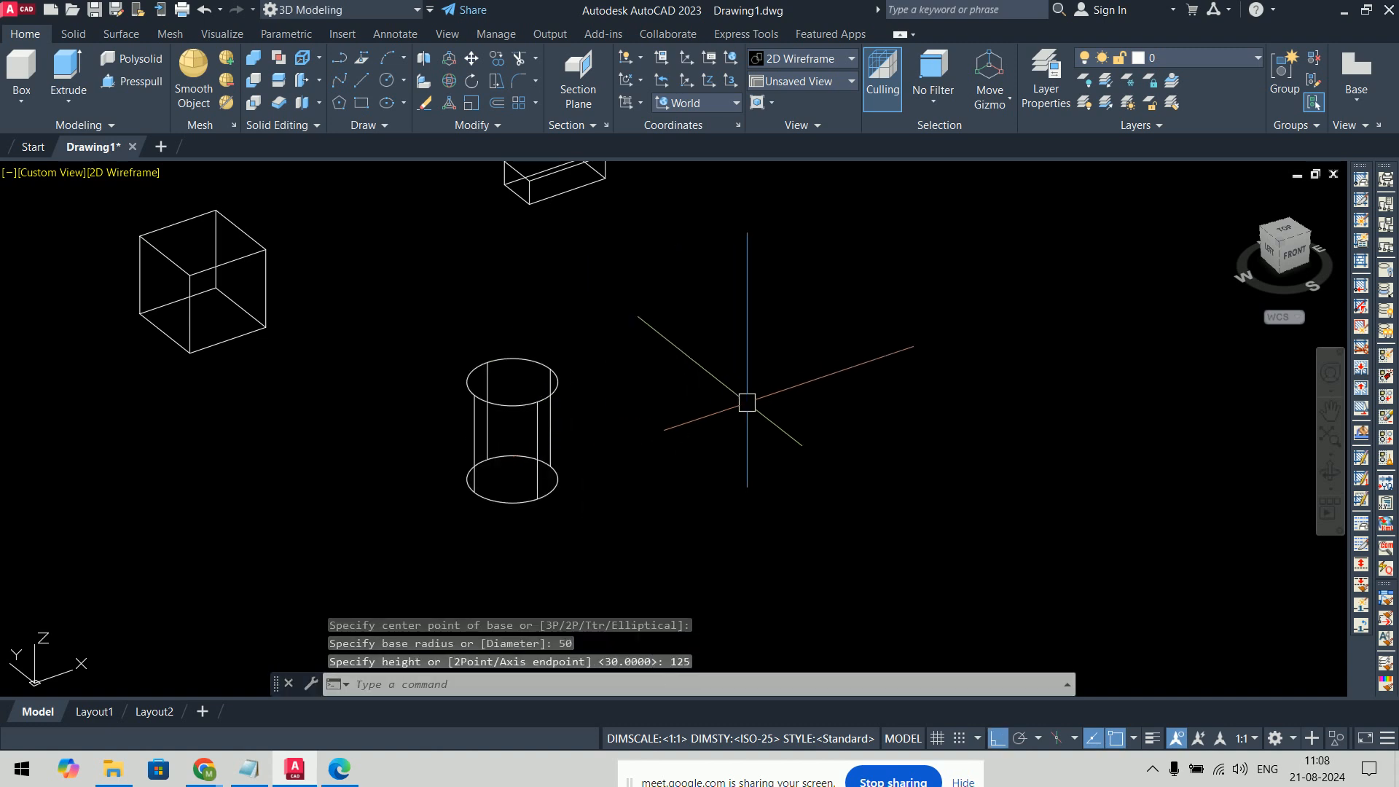
# Step: Create a solid cone in the free space beside the cylinder with base radius 50 and height 150
pyautogui.moveTo(925, 319); pyautogui.dragTo(685, 428, button='middle')
pyautogui.write('con')
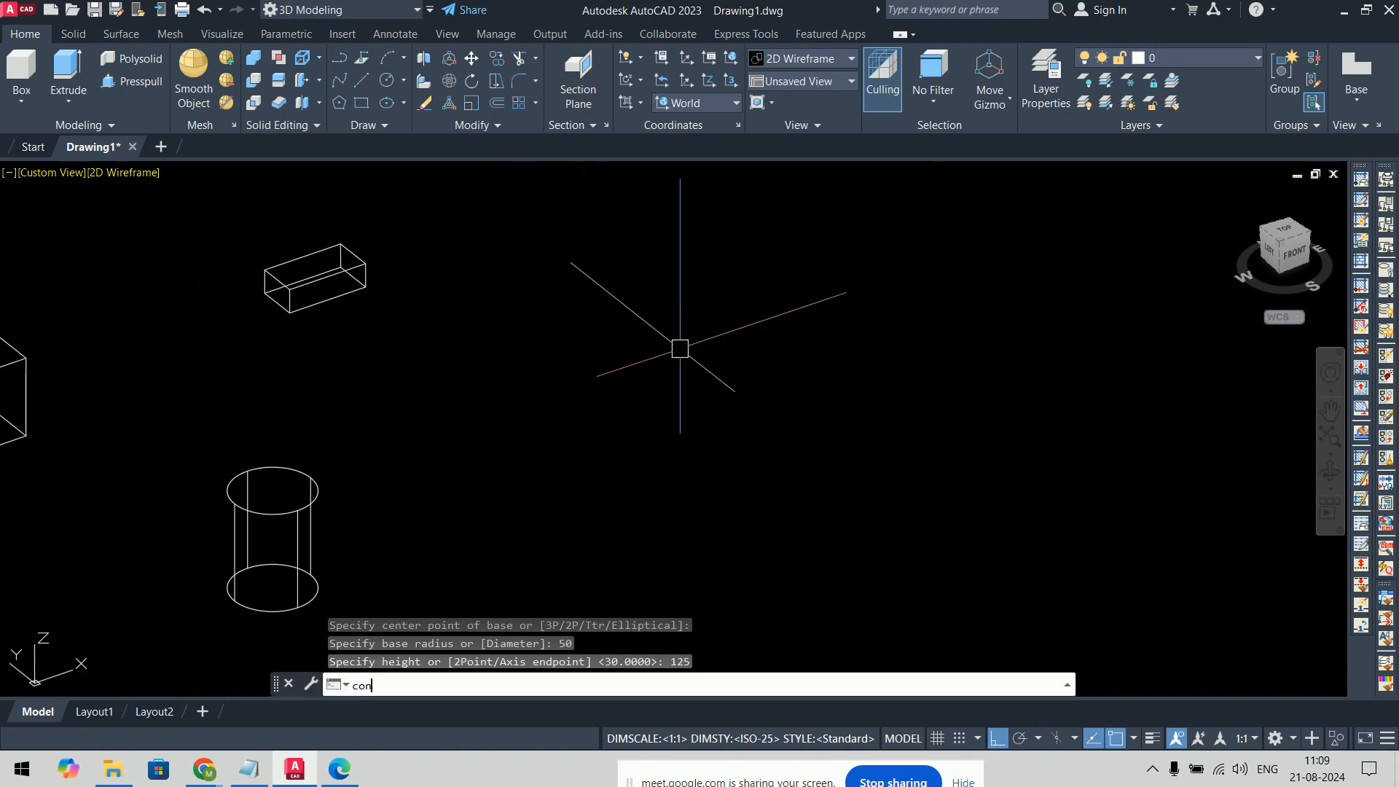
pyautogui.write('e')
pyautogui.press('Return')
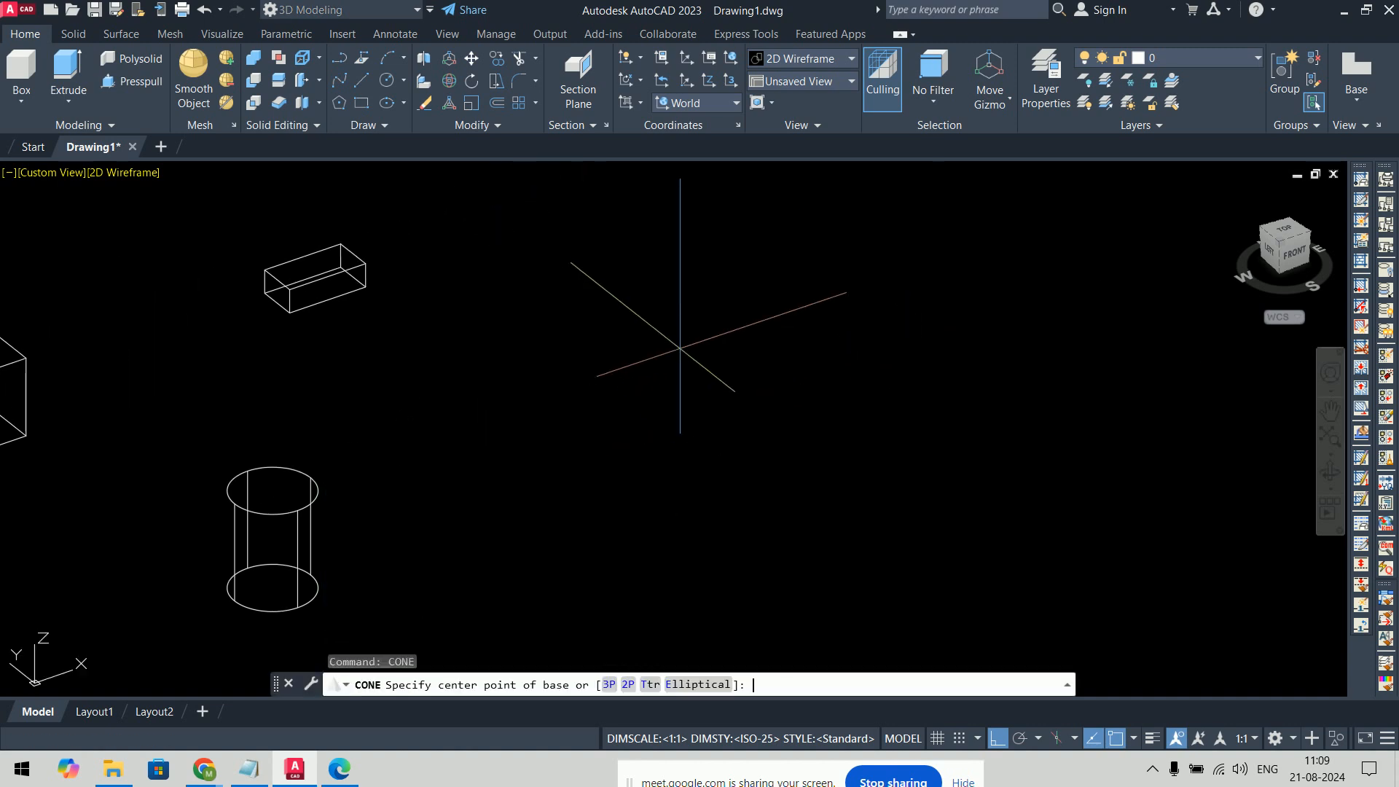
pyautogui.click(594, 414)
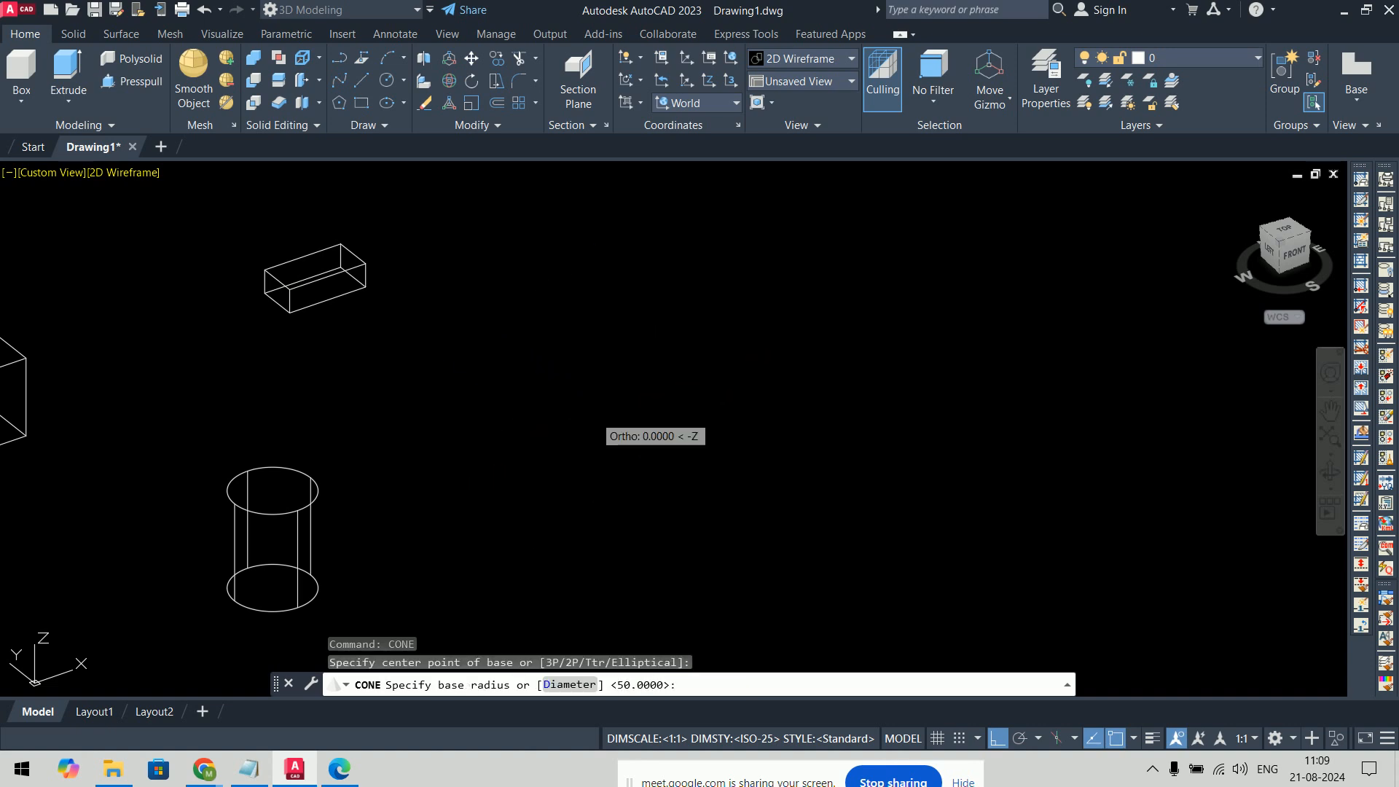
pyautogui.write('5')
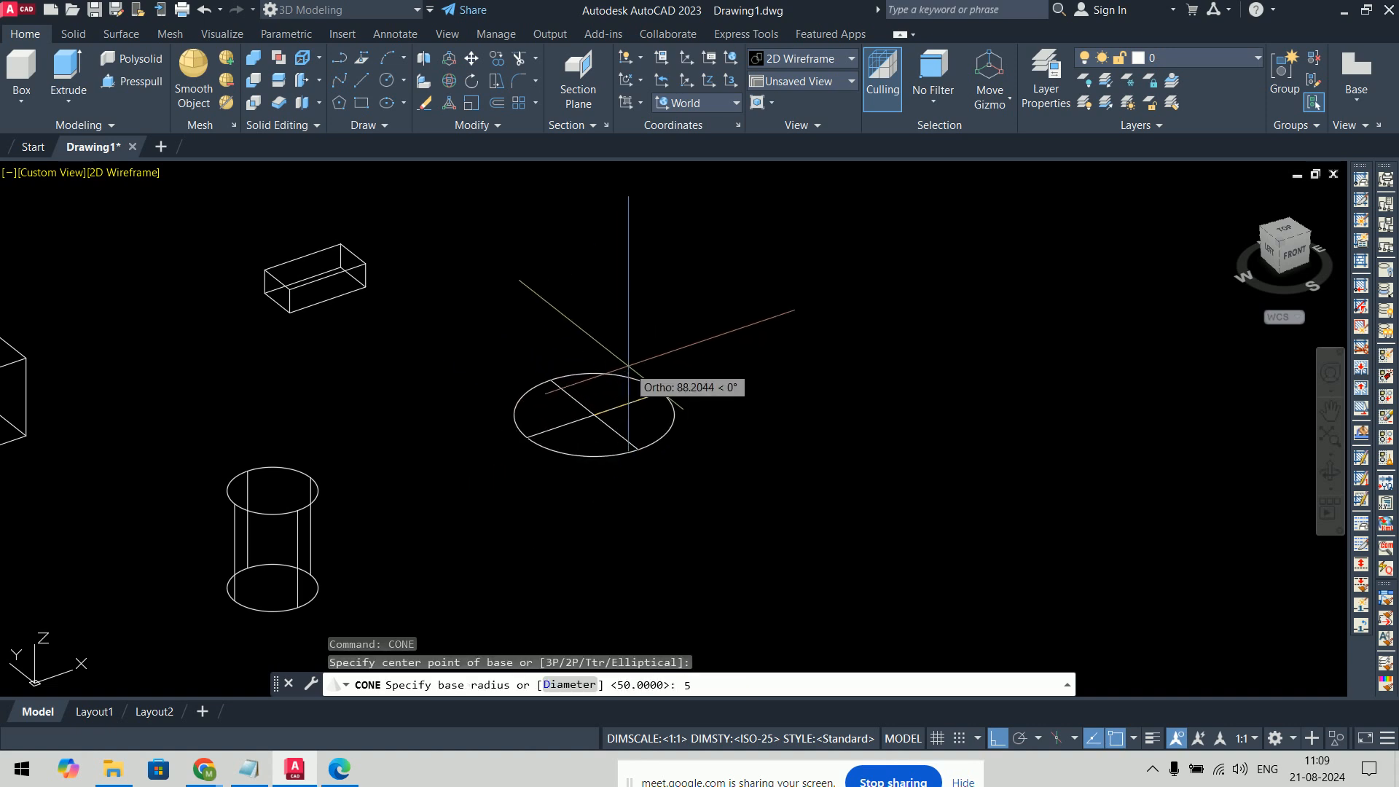
pyautogui.write('0')
pyautogui.press('Return')
pyautogui.press('Return')
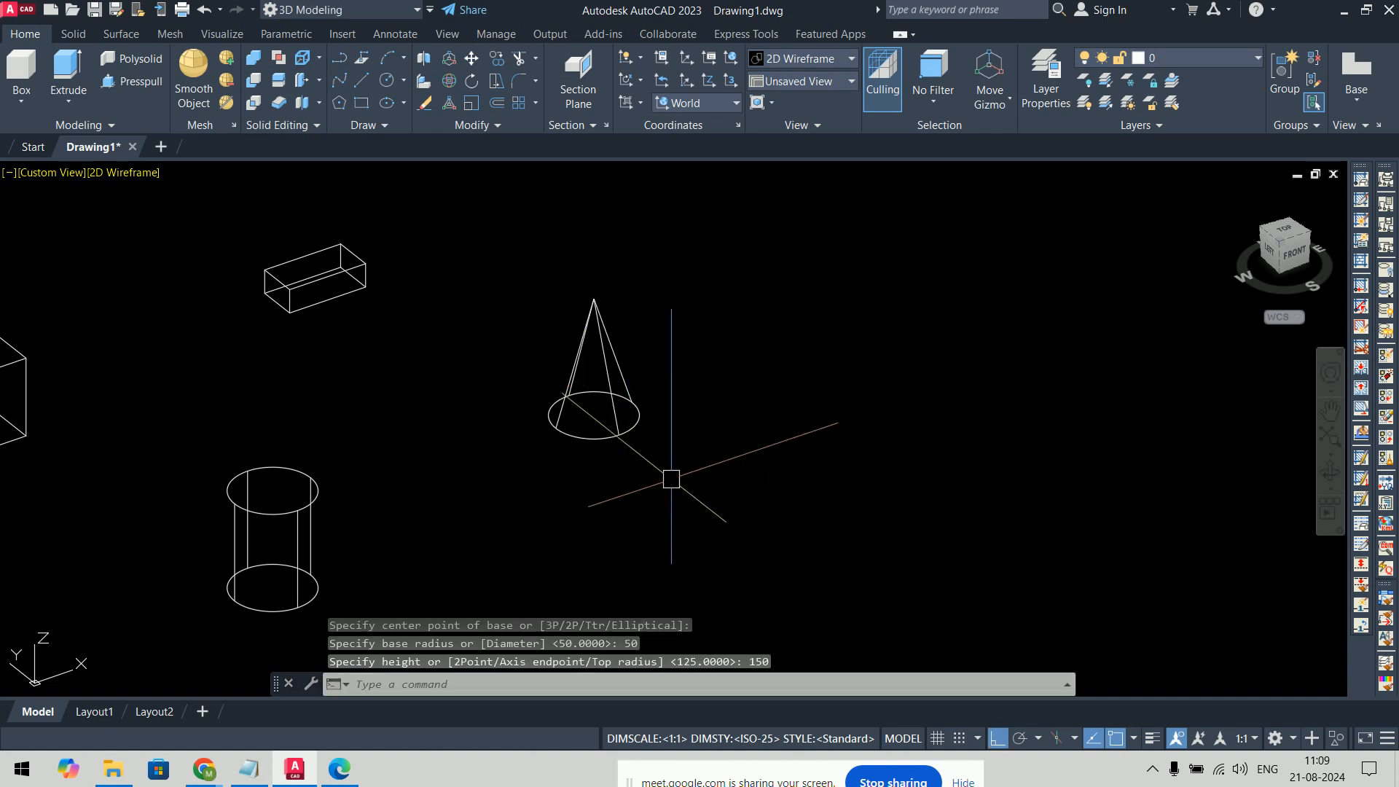
# Step: Create a solid sphere of radius 150 in the free space near the cone
pyautogui.moveTo(671, 478); pyautogui.dragTo(616, 315, button='middle')
pyautogui.write('sph')
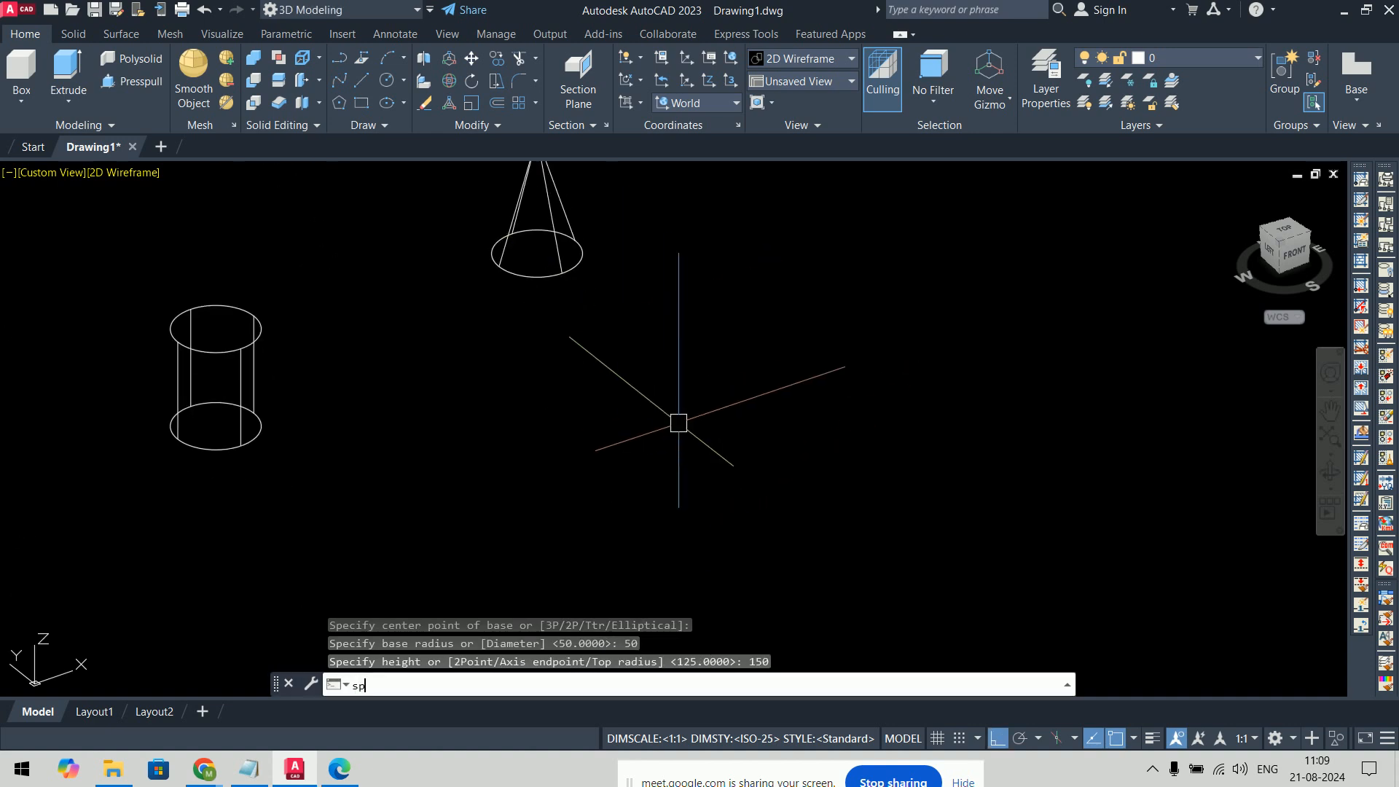
pyautogui.press('Return')
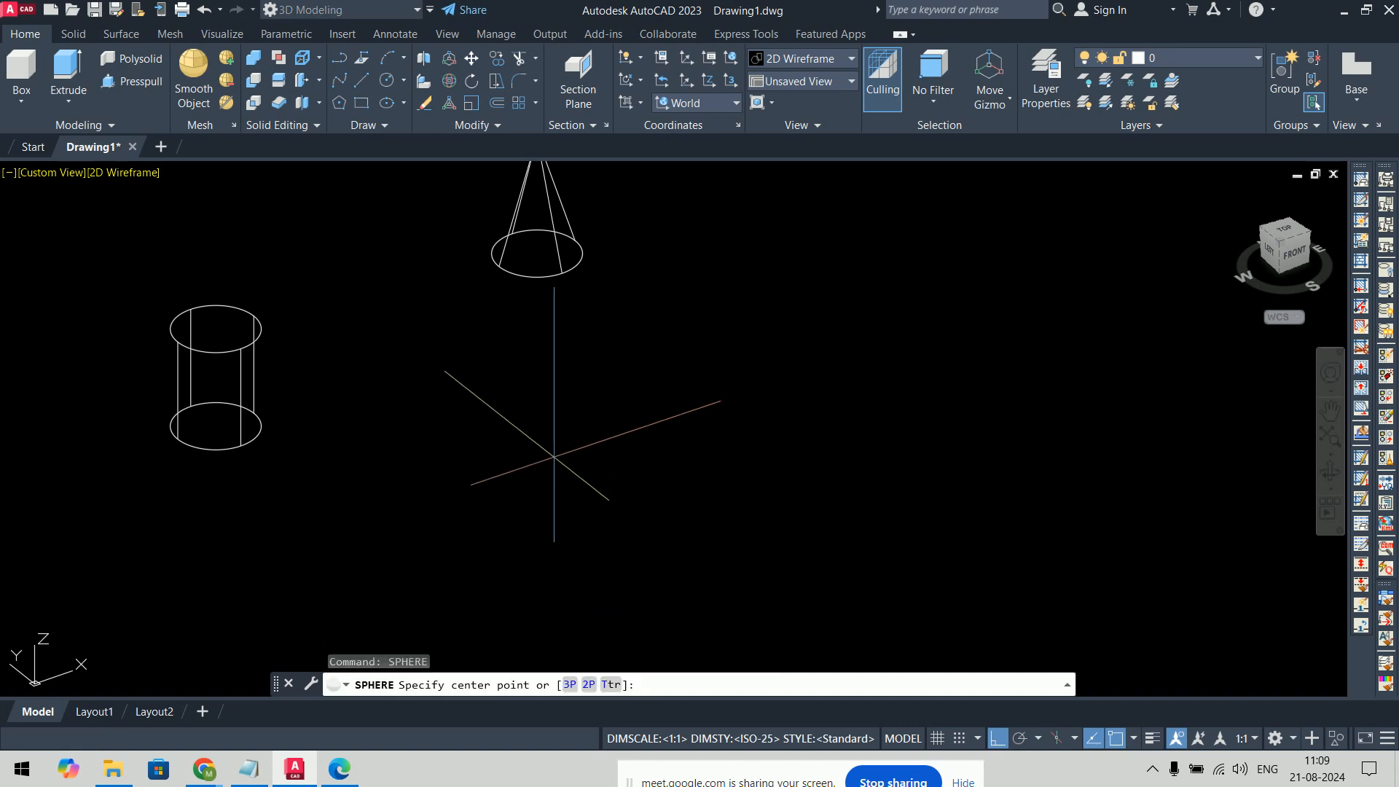
pyautogui.click(554, 457)
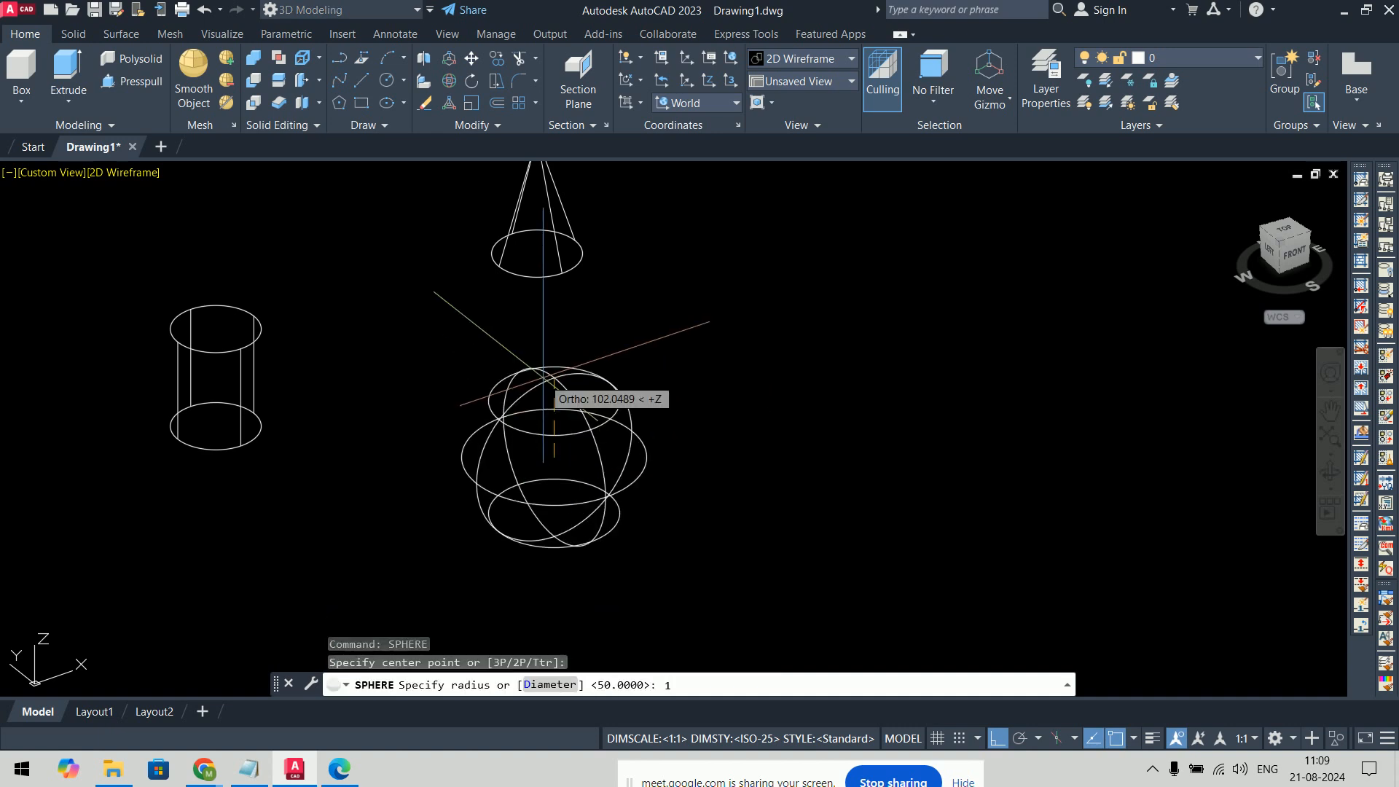
pyautogui.write('150')
pyautogui.press('Return')
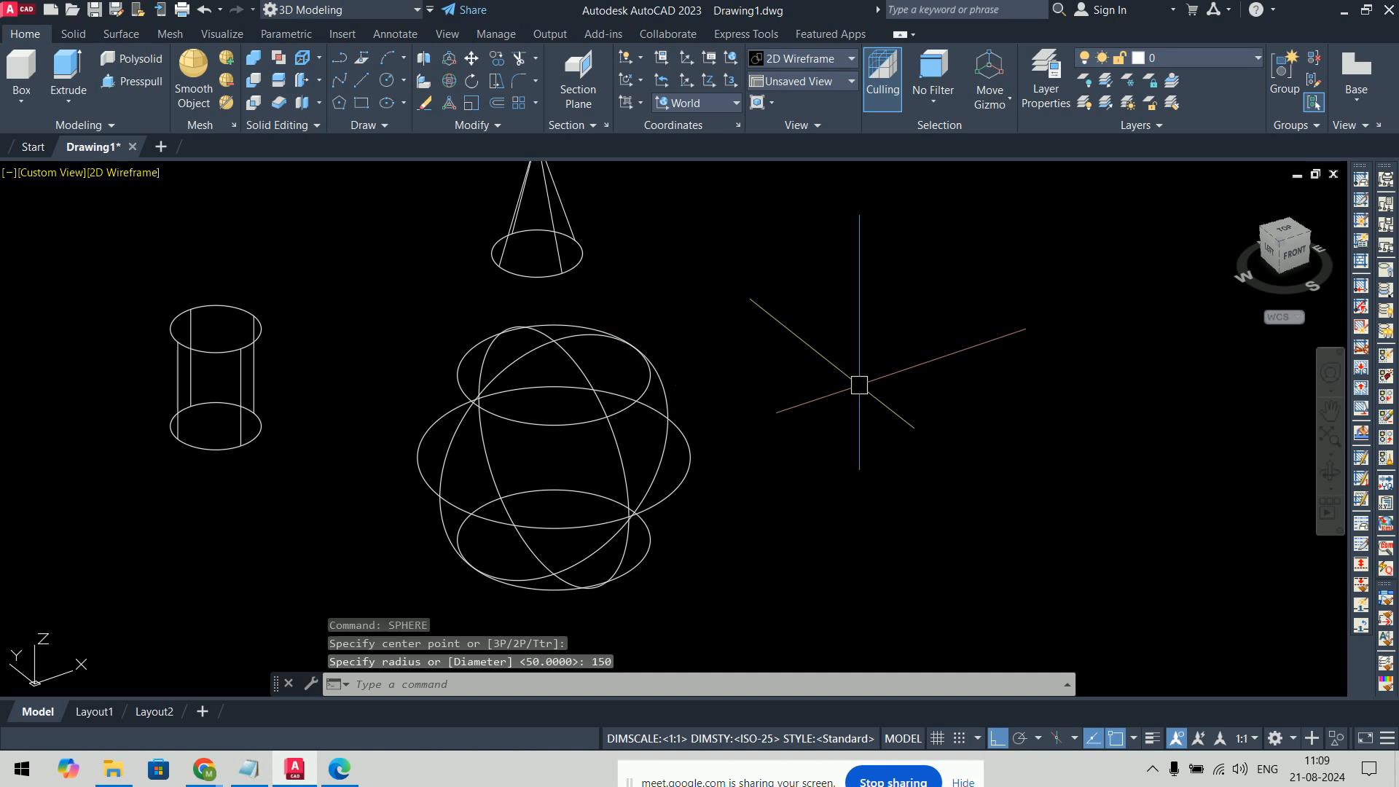
# Step: Create a solid wedge beside the cone using the Cube option with a length of 50
pyautogui.moveTo(896, 365); pyautogui.dragTo(554, 533, button='middle')
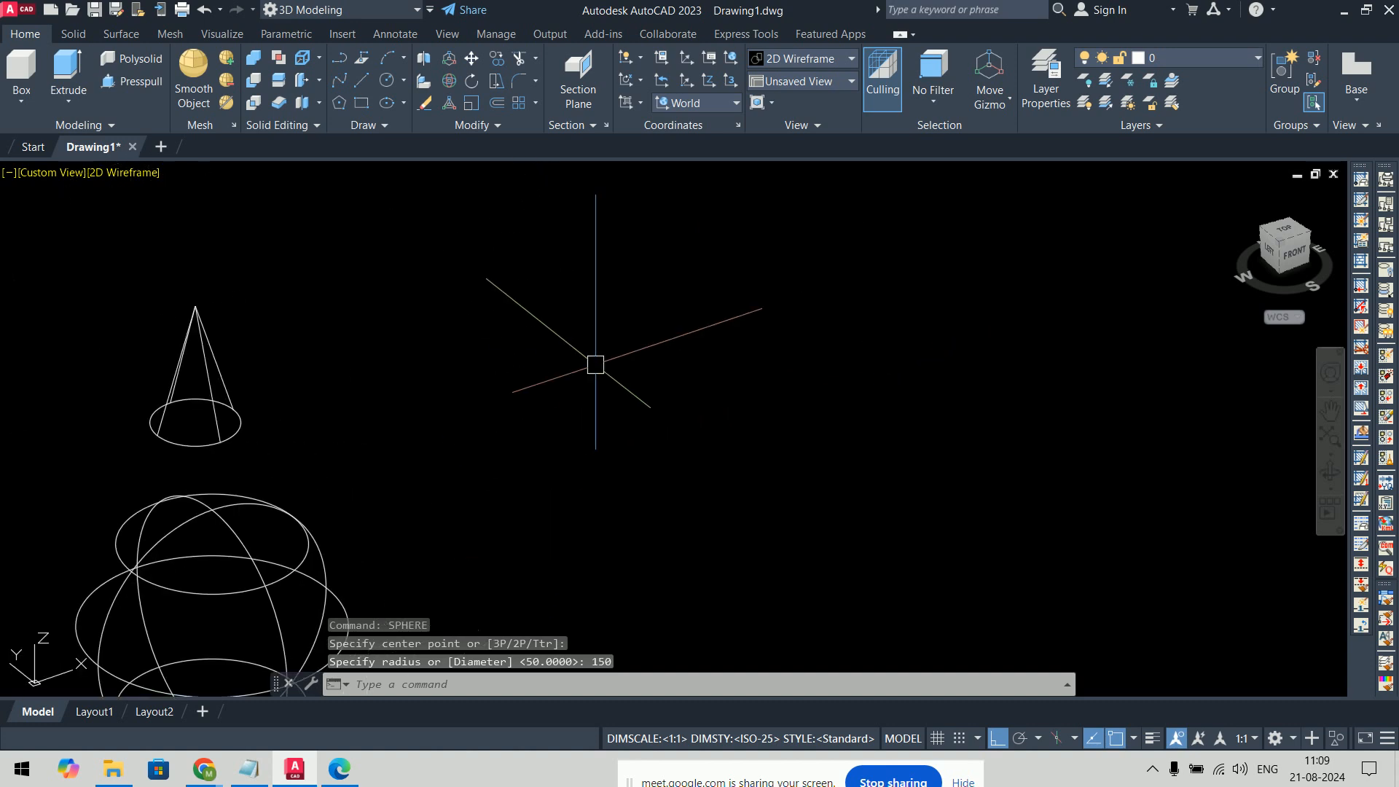
pyautogui.write('we')
pyautogui.press('Return')
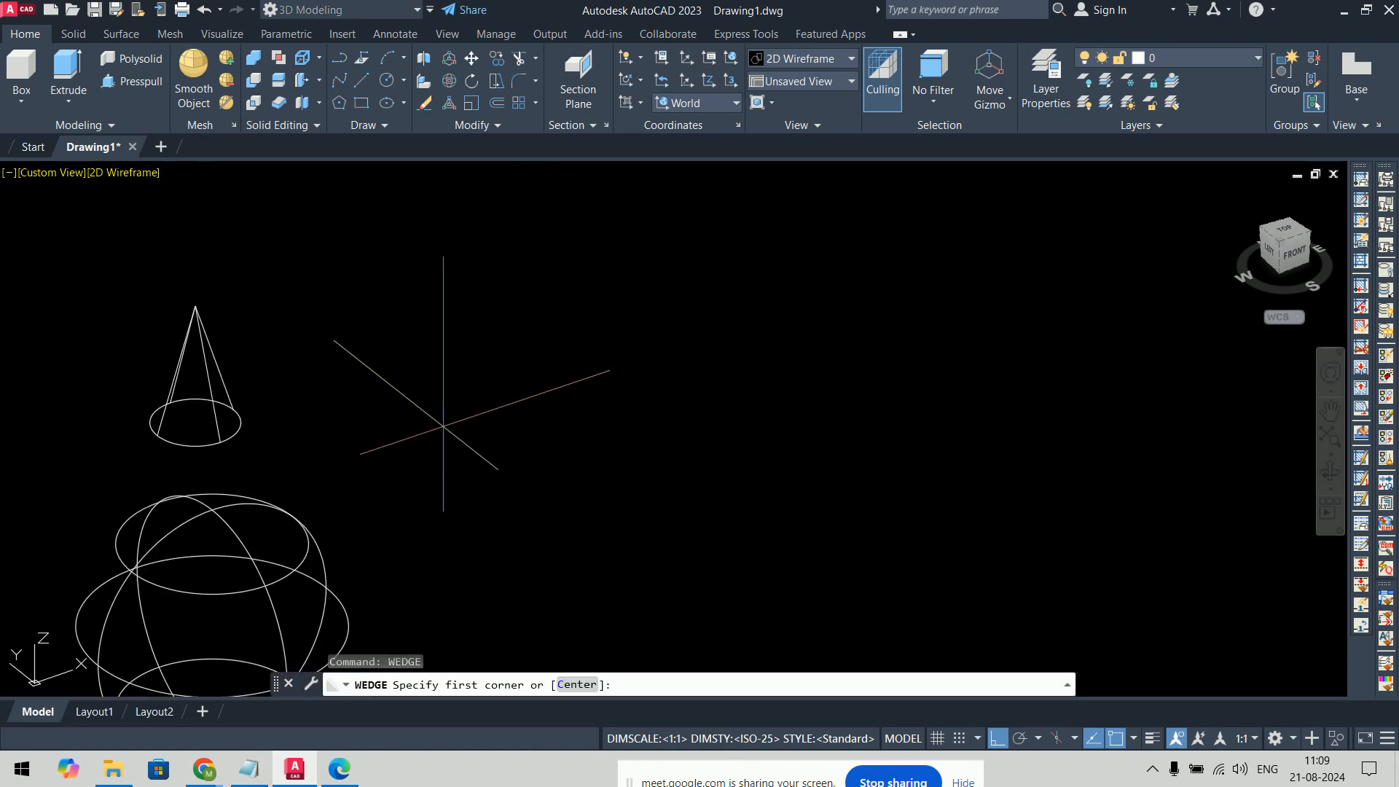
pyautogui.click(458, 405)
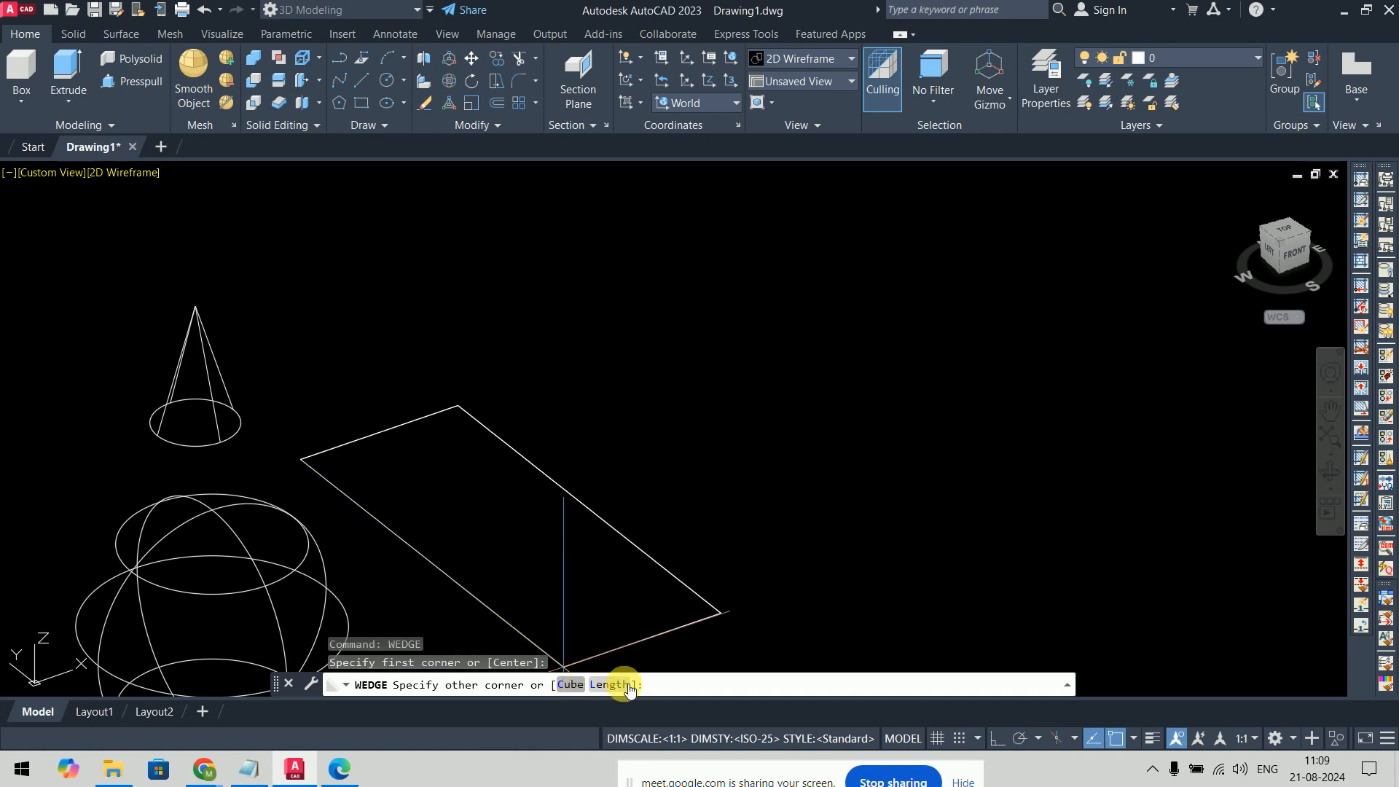
pyautogui.click(571, 686)
pyautogui.press('F8')
pyautogui.write('5')
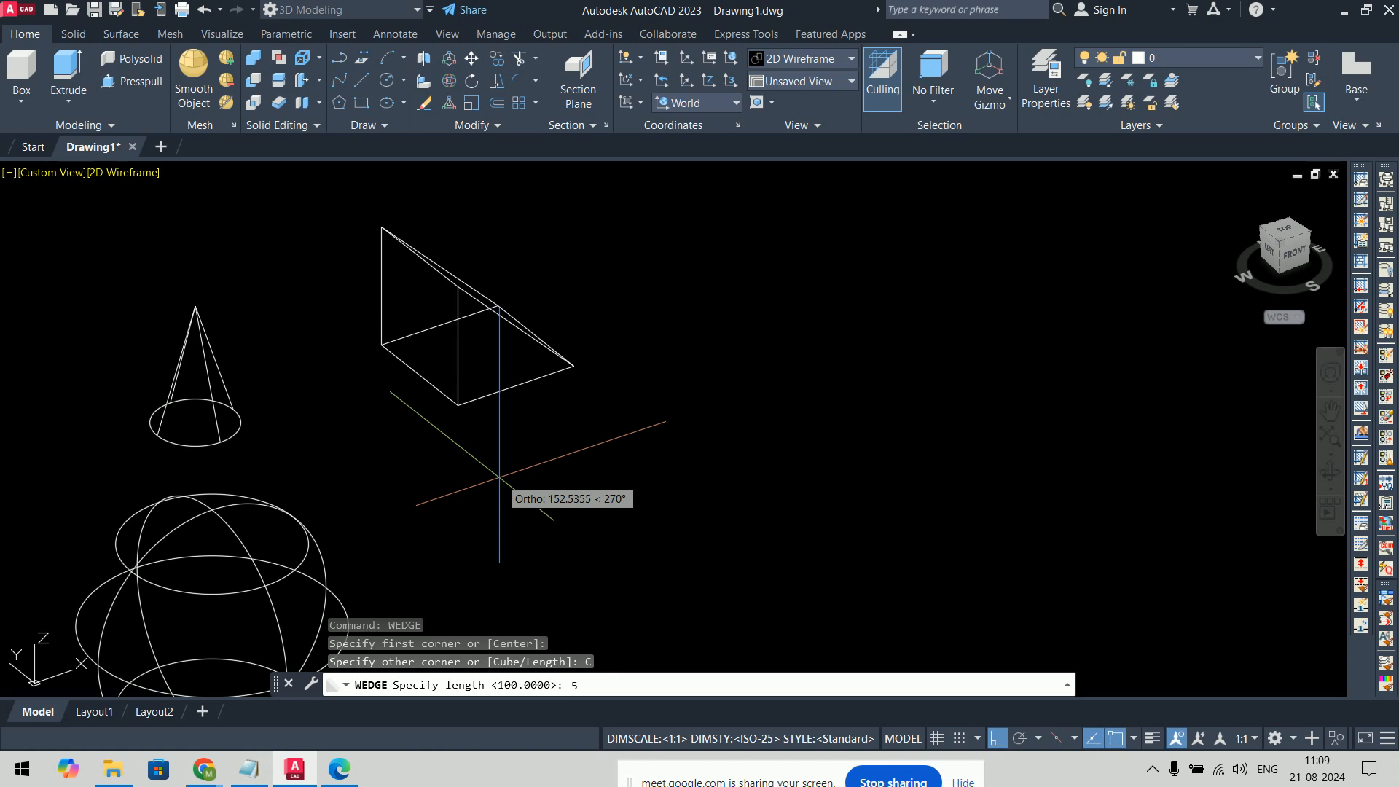
pyautogui.write('0')
pyautogui.press('Return')
pyautogui.keyDown('shift'); pyautogui.moveTo(541, 485); pyautogui.dragTo(525, 441, button='middle'); pyautogui.keyUp('shift')
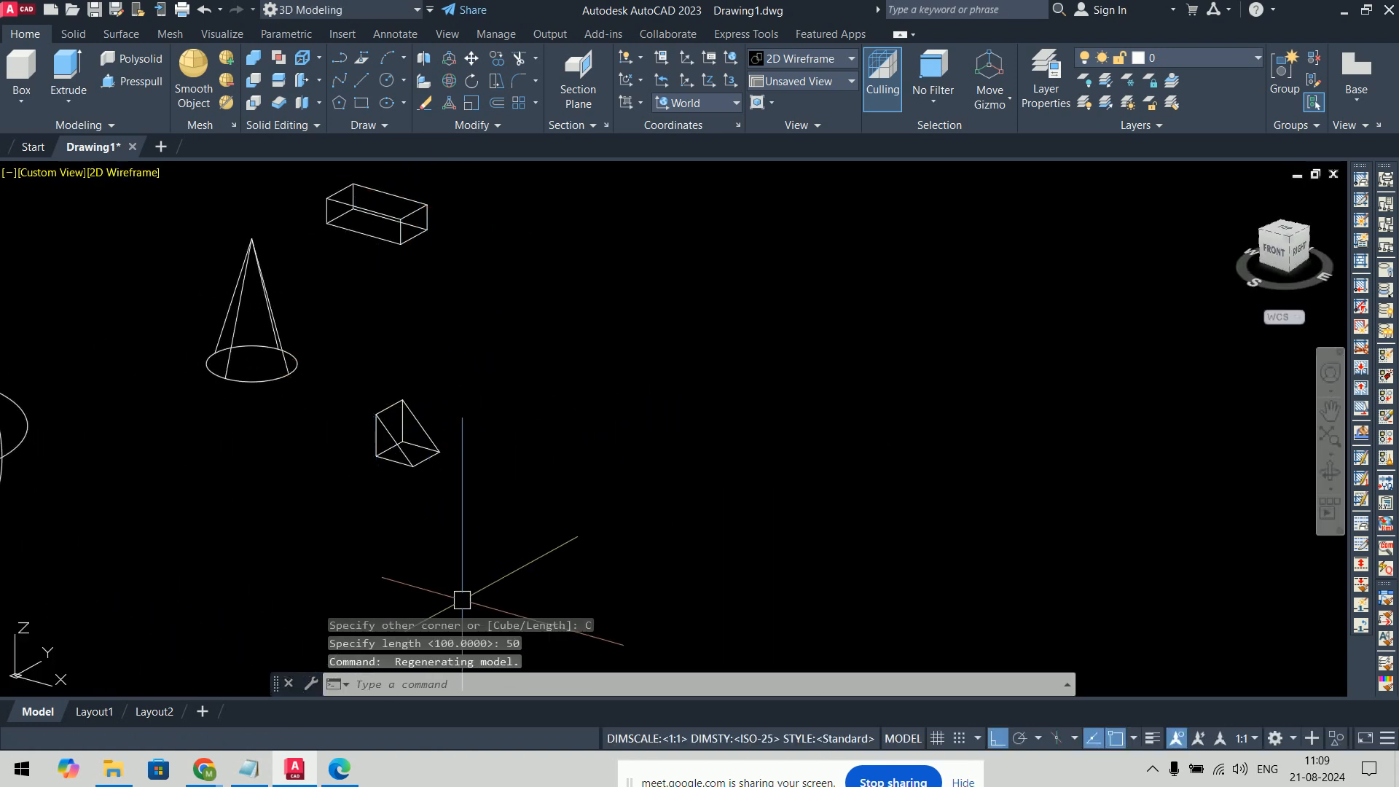
# Step: Create a solid four-sided pyramid in front of the cone with a base radius of about 200, picking an apex slightly above the cone's tip
pyautogui.scroll(-3, 612, 452)
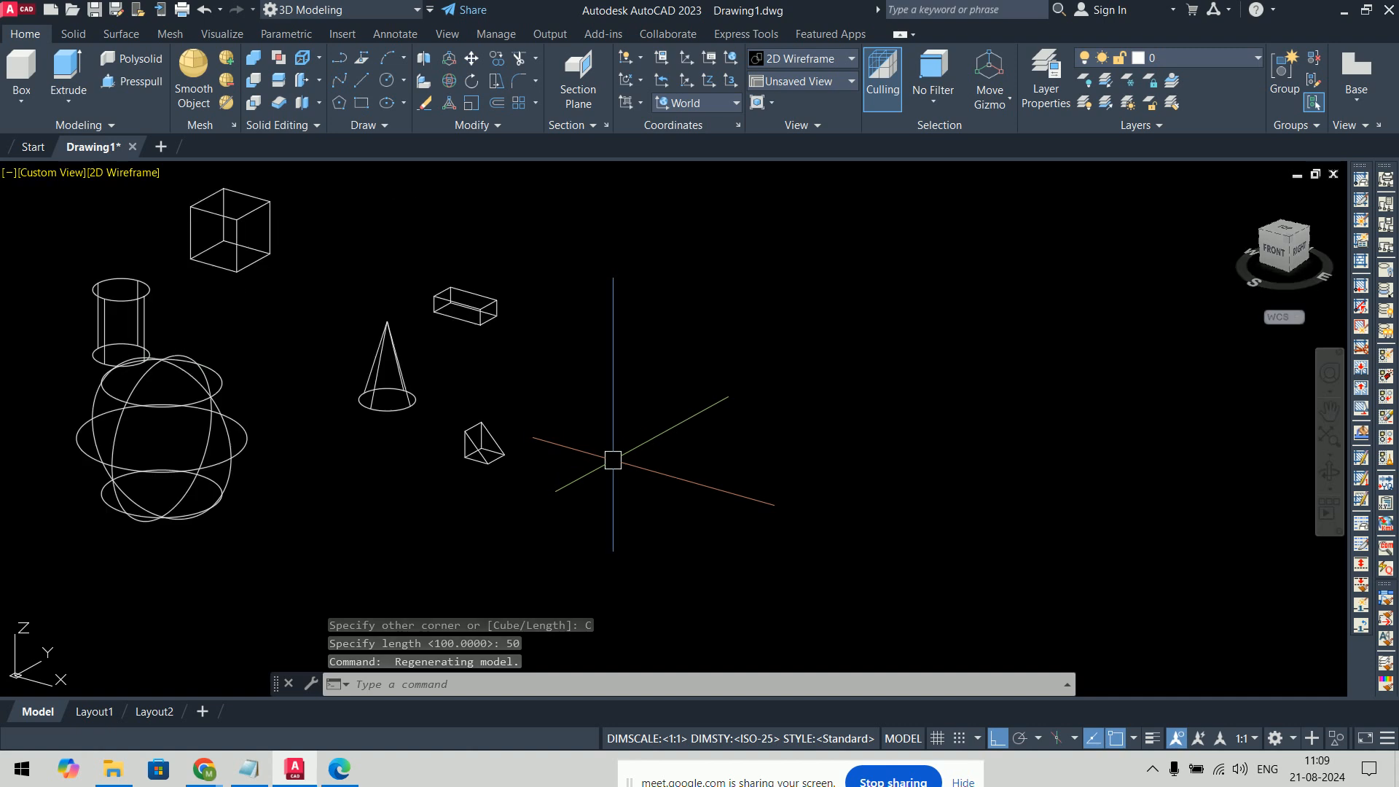
pyautogui.moveTo(613, 462); pyautogui.dragTo(786, 382, button='middle')
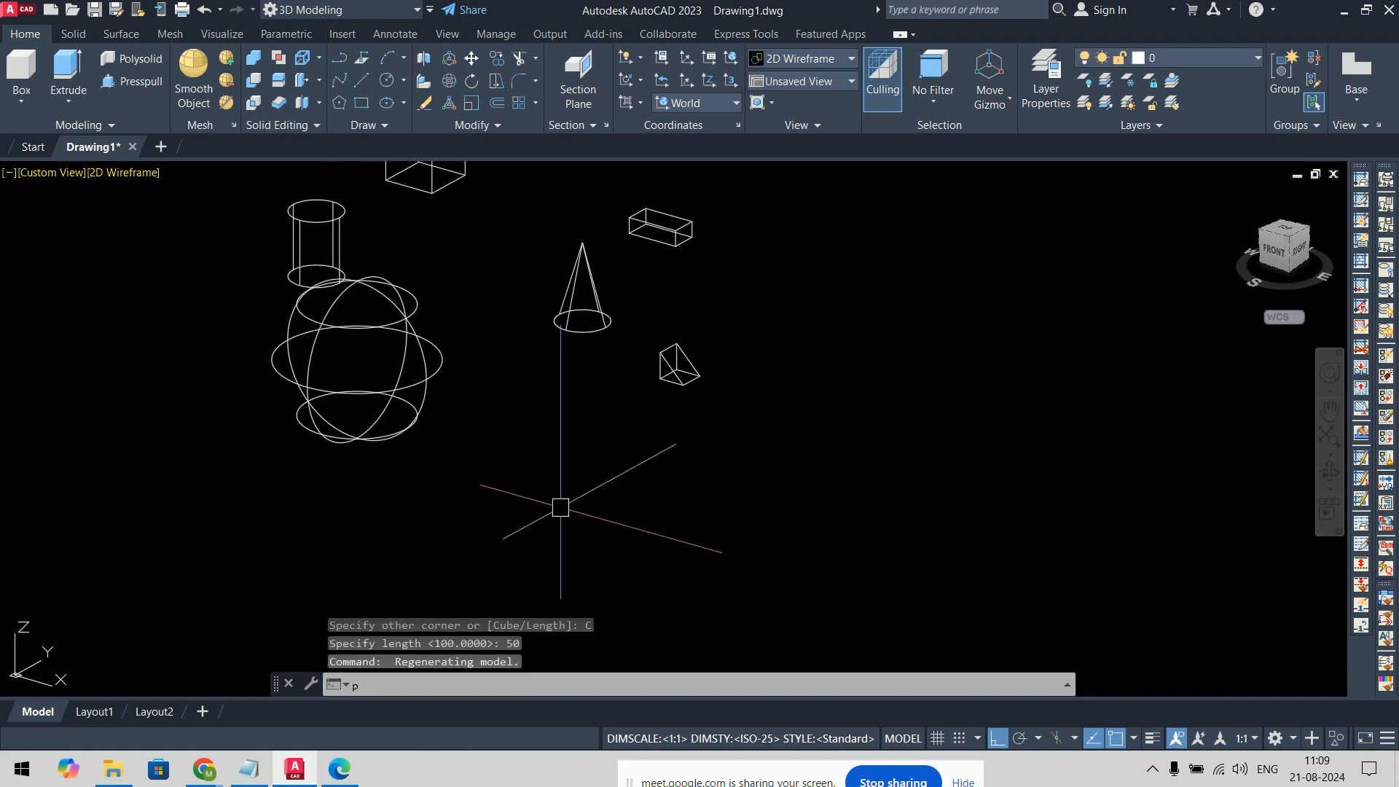
pyautogui.write('pyr')
pyautogui.press('Return')
pyautogui.click(526, 464)
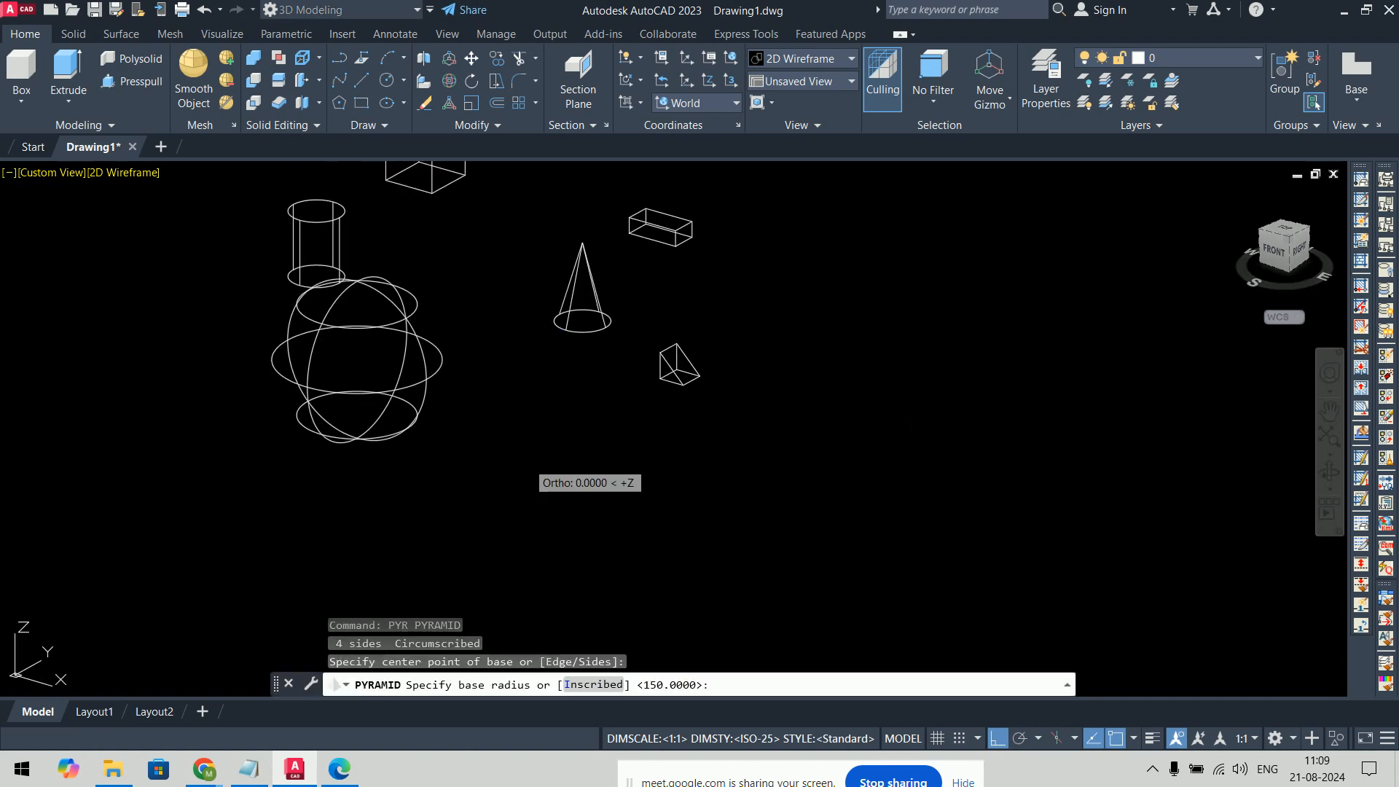
pyautogui.click(544, 427)
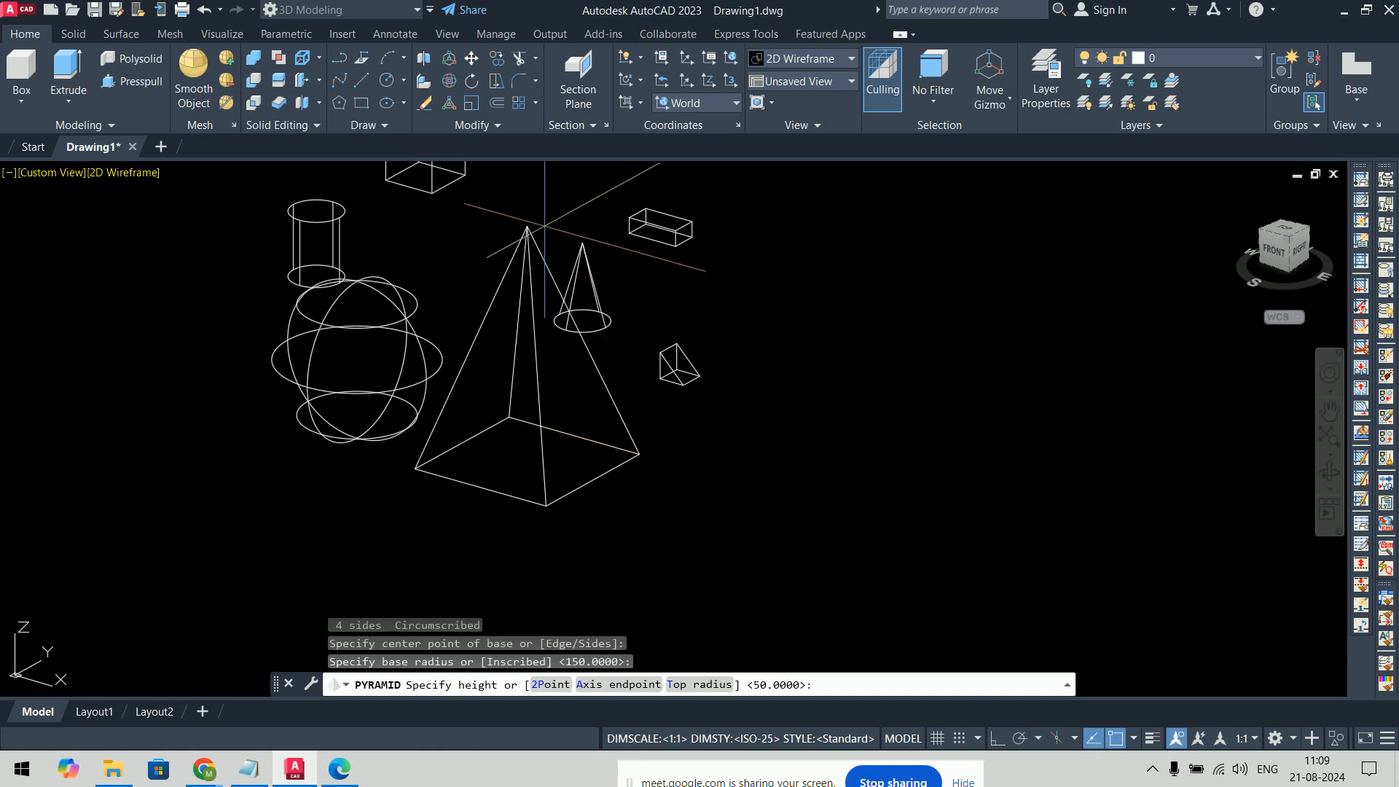
pyautogui.click(526, 228)
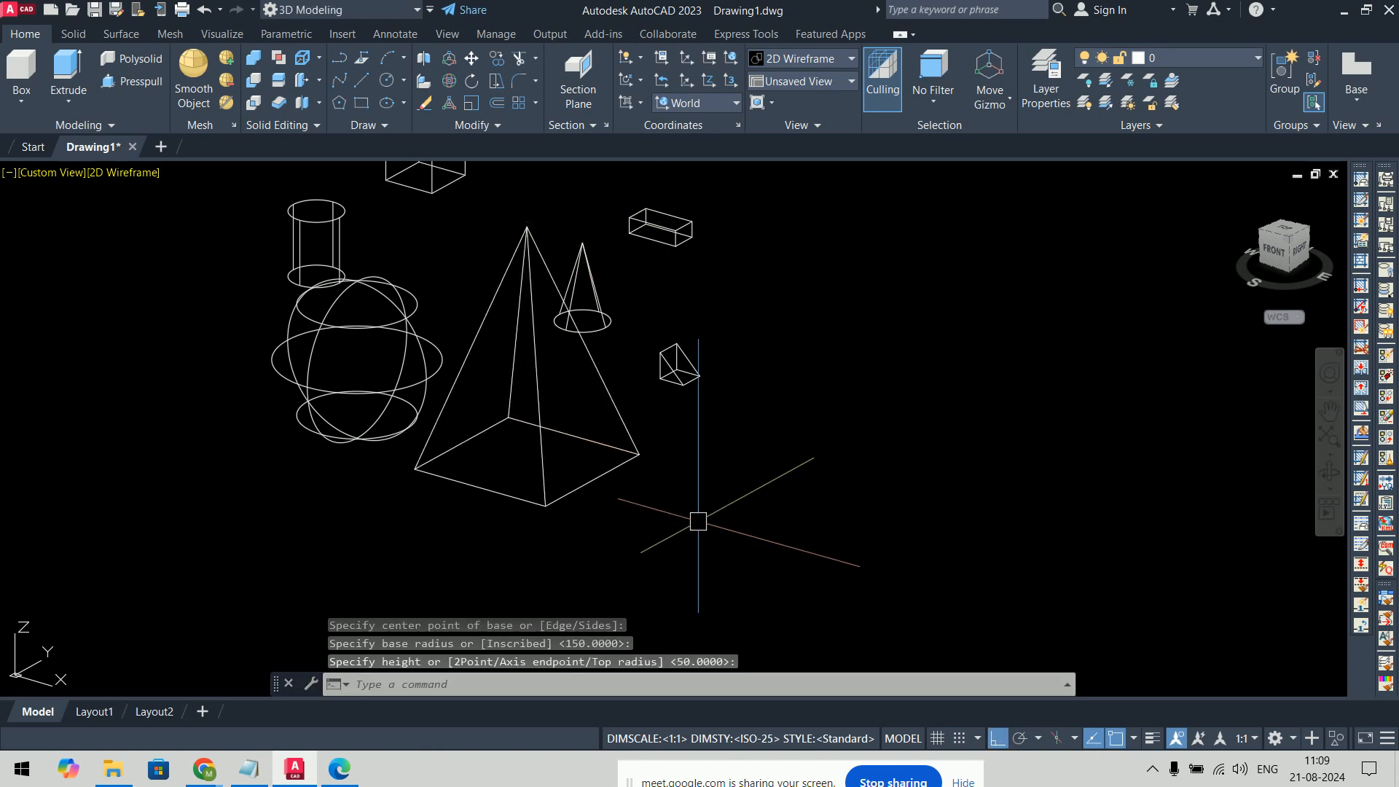
# Step: Create a solid torus in the free space in front of the sphere with radius 75 and tube radius 10
pyautogui.scroll(-5, 699, 522)
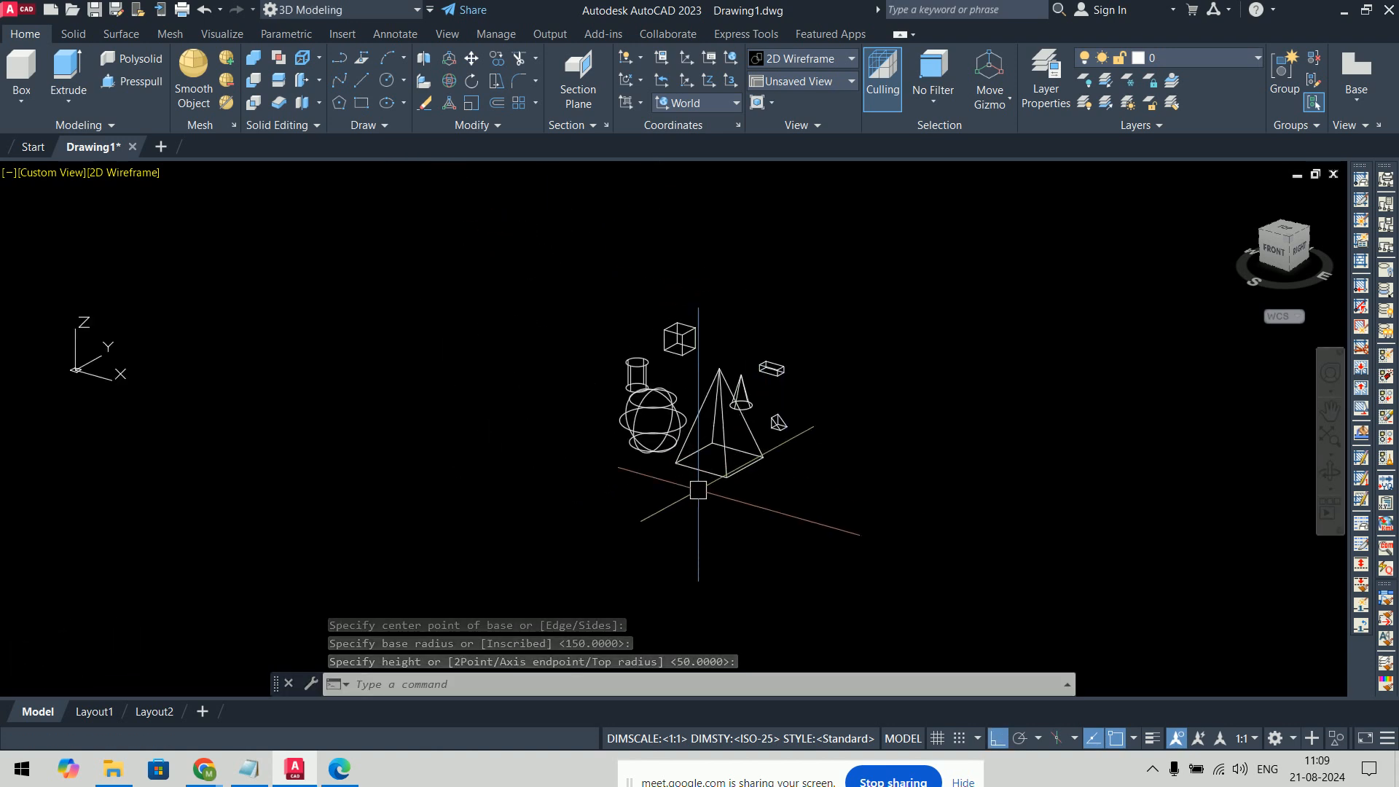
pyautogui.write('to')
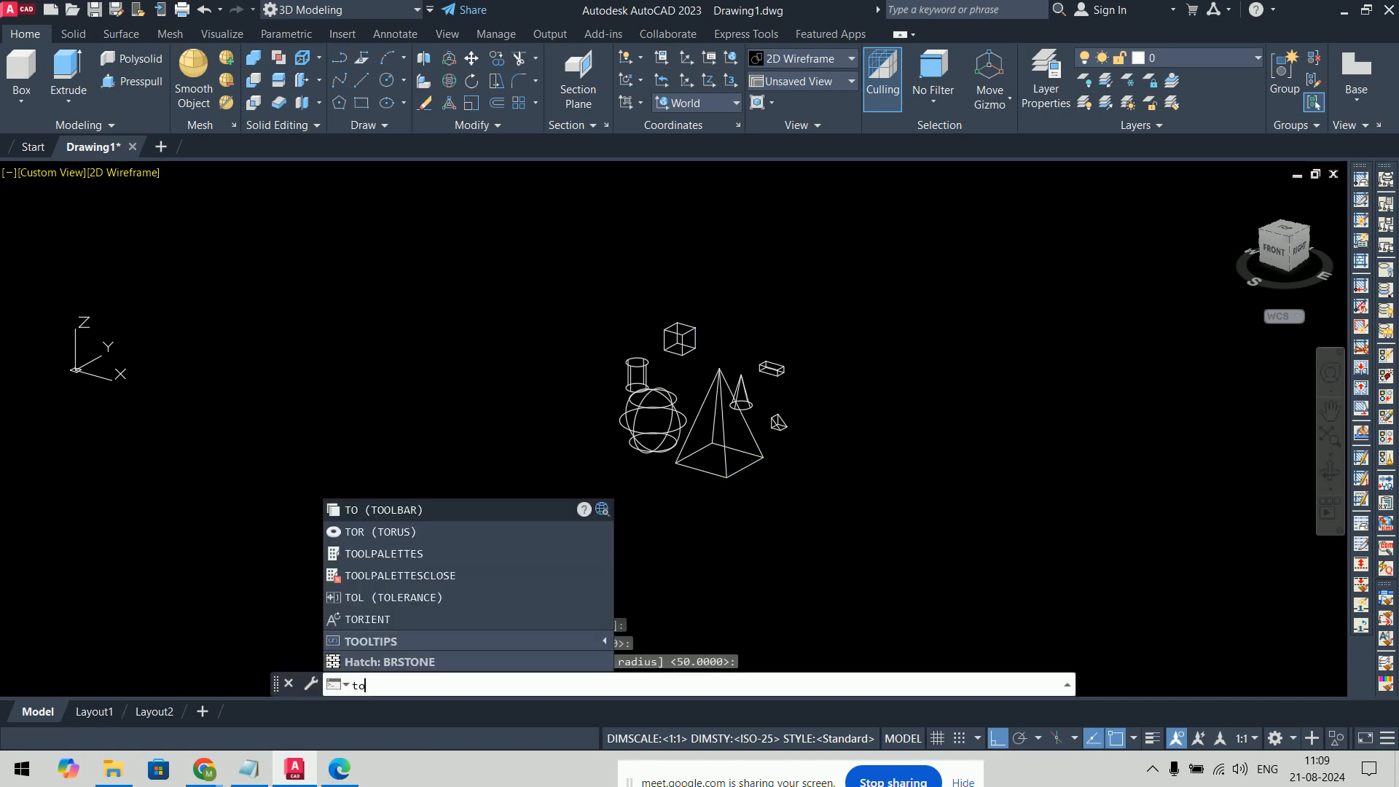
pyautogui.write('r')
pyautogui.press('Return')
pyautogui.click(530, 505)
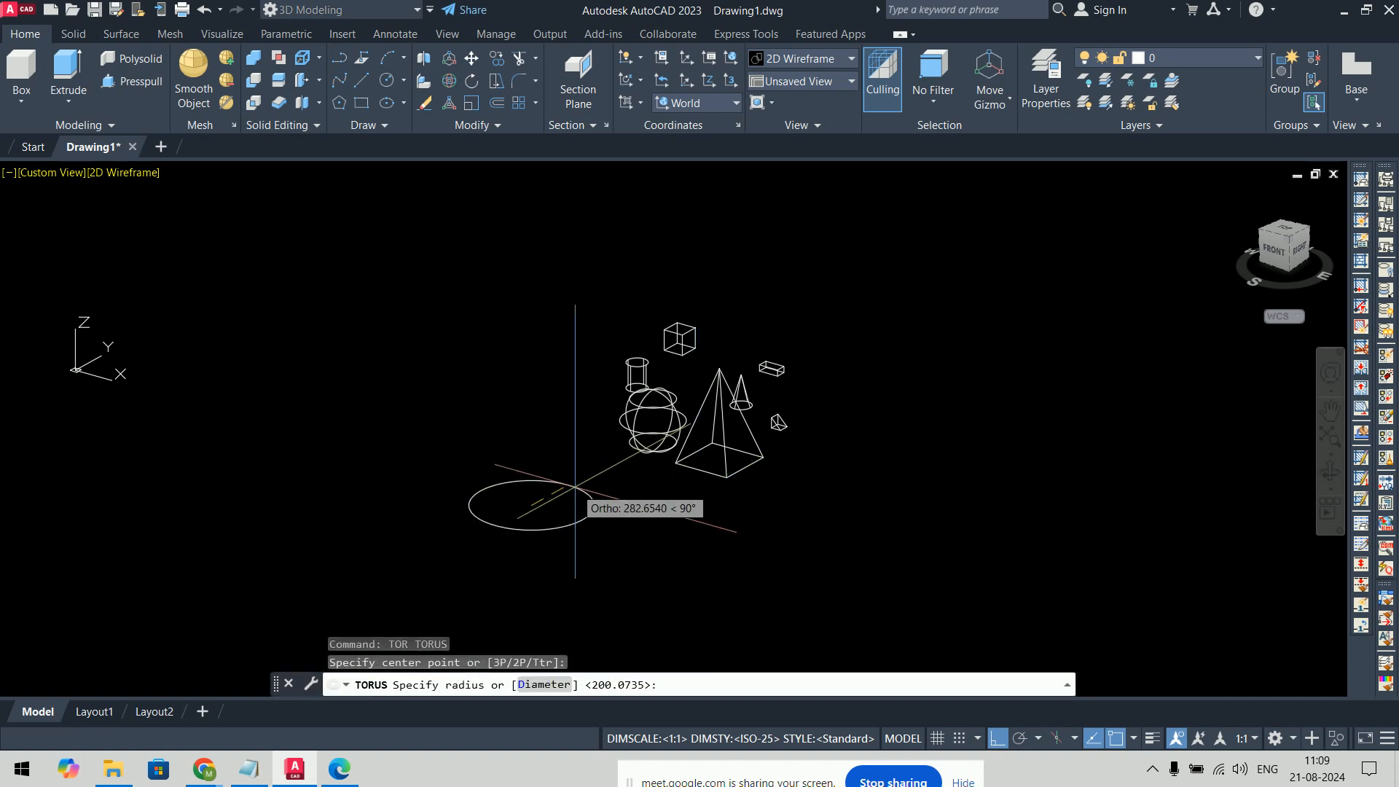
pyautogui.scroll(2, 576, 487)
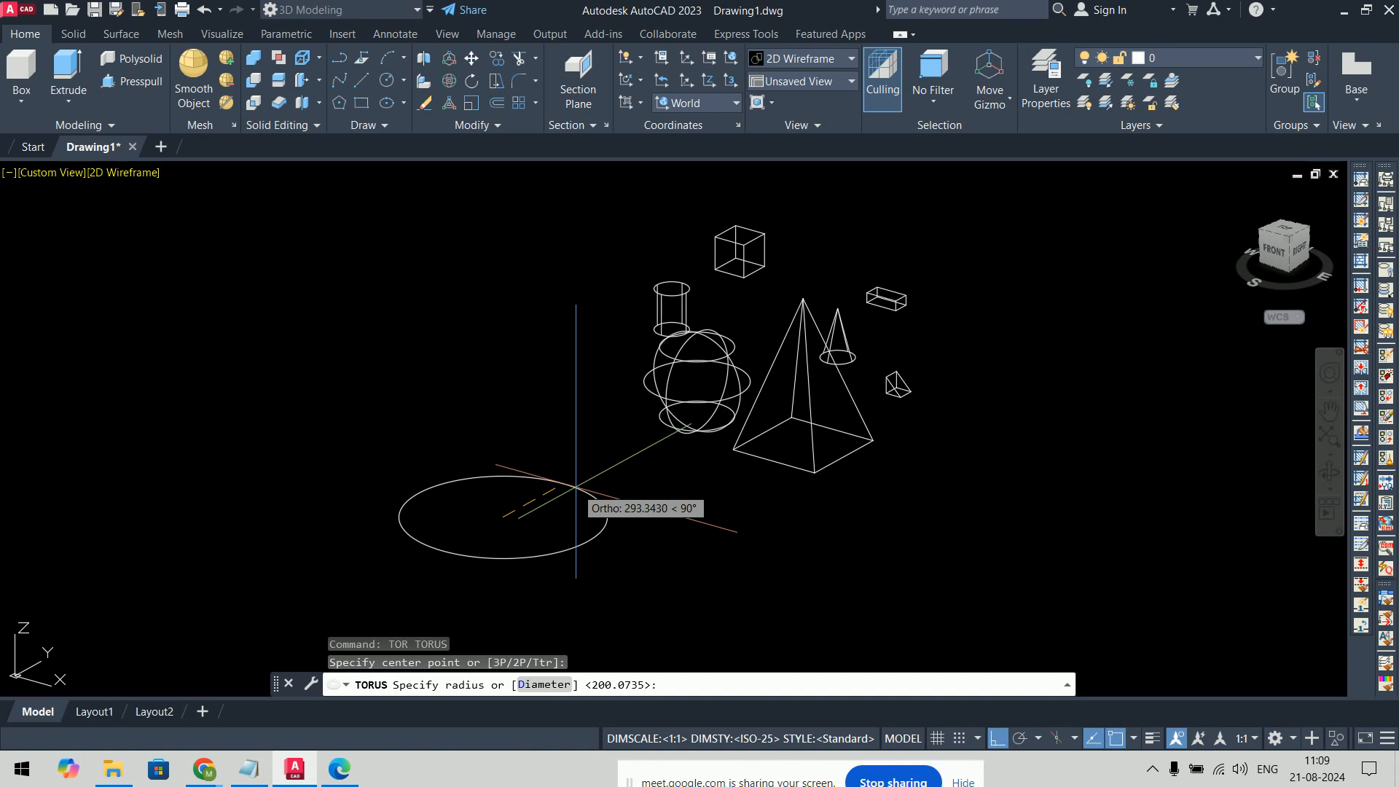
pyautogui.write('75')
pyautogui.press('Return')
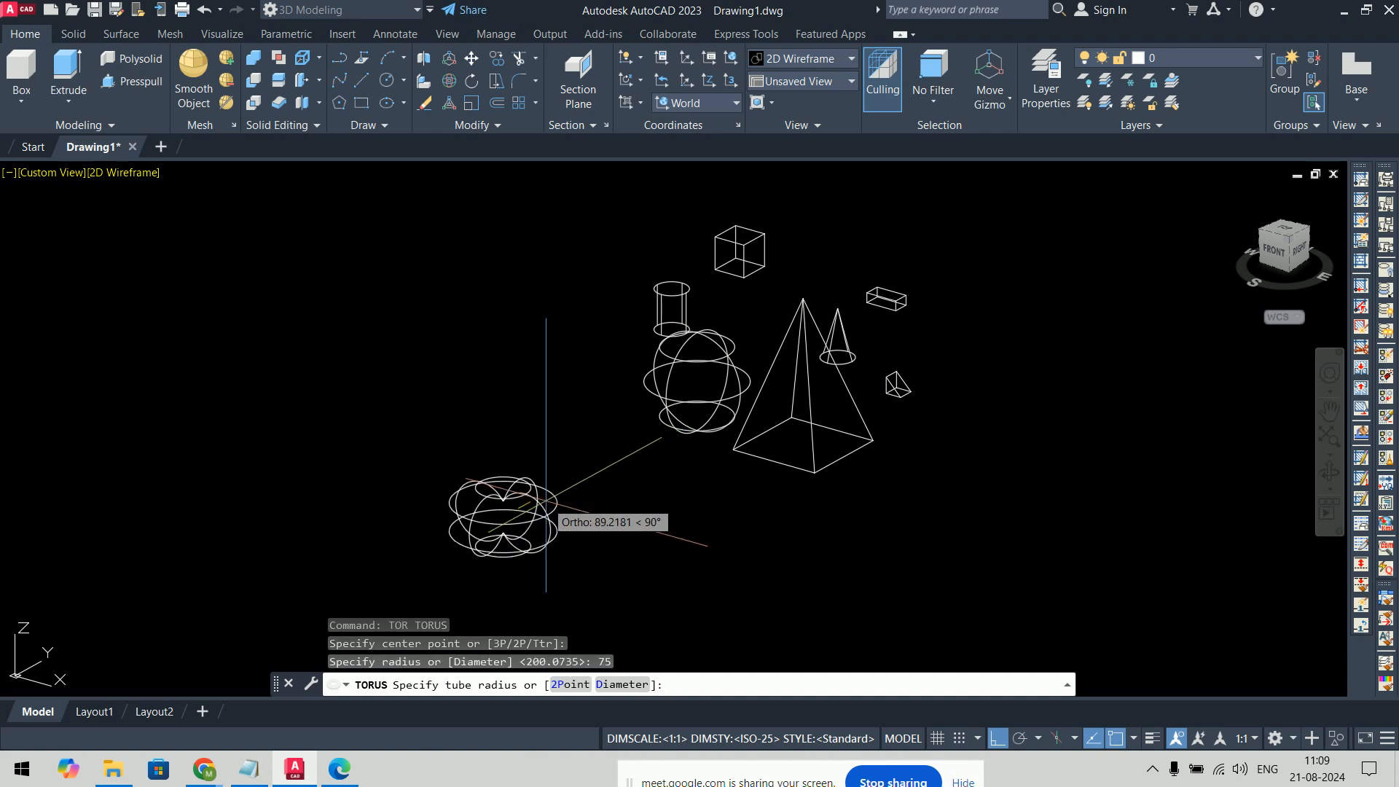
pyautogui.write('10')
pyautogui.press('Return')
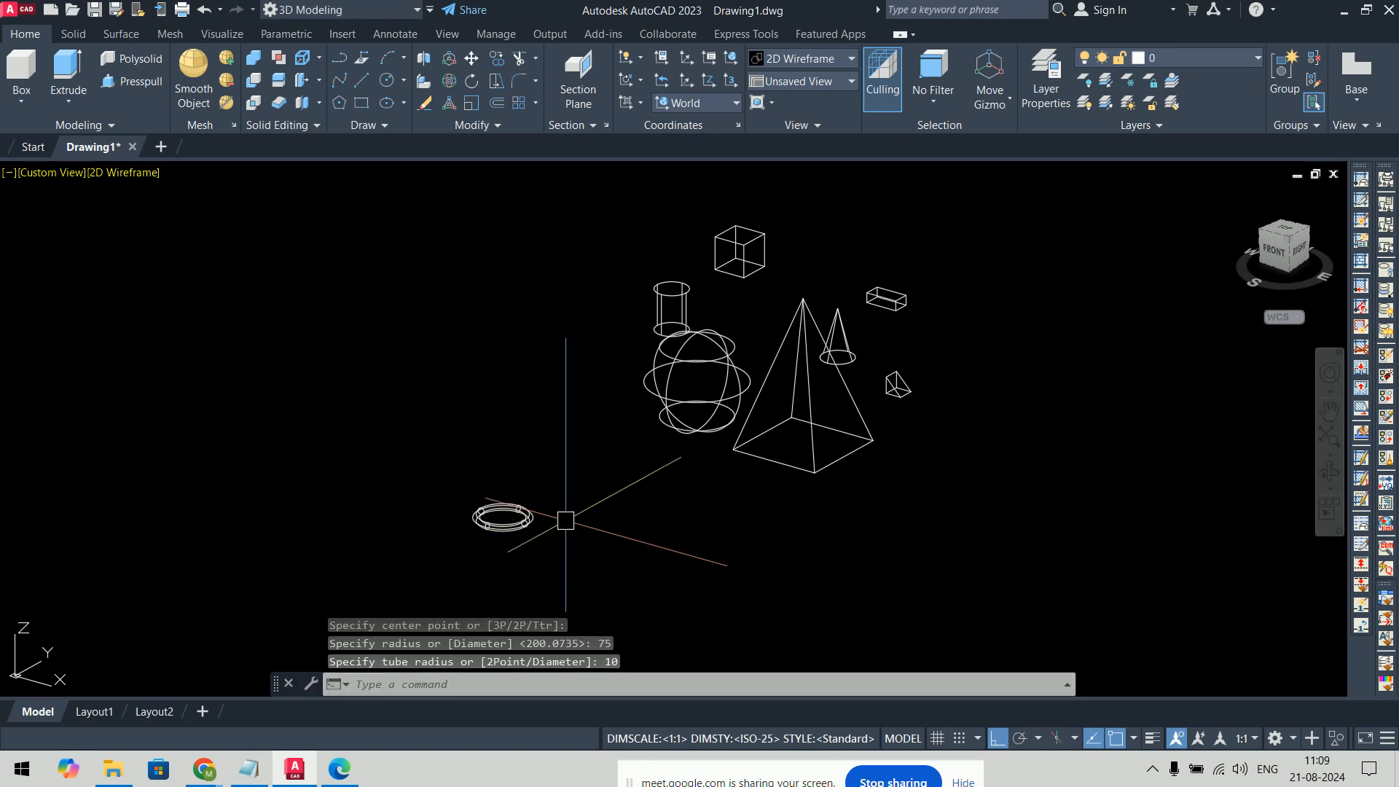
pyautogui.scroll(4, 561, 480)
pyautogui.scroll(-5, 561, 481)
pyautogui.keyDown('shift'); pyautogui.moveTo(556, 437); pyautogui.dragTo(728, 500, button='middle'); pyautogui.keyUp('shift')
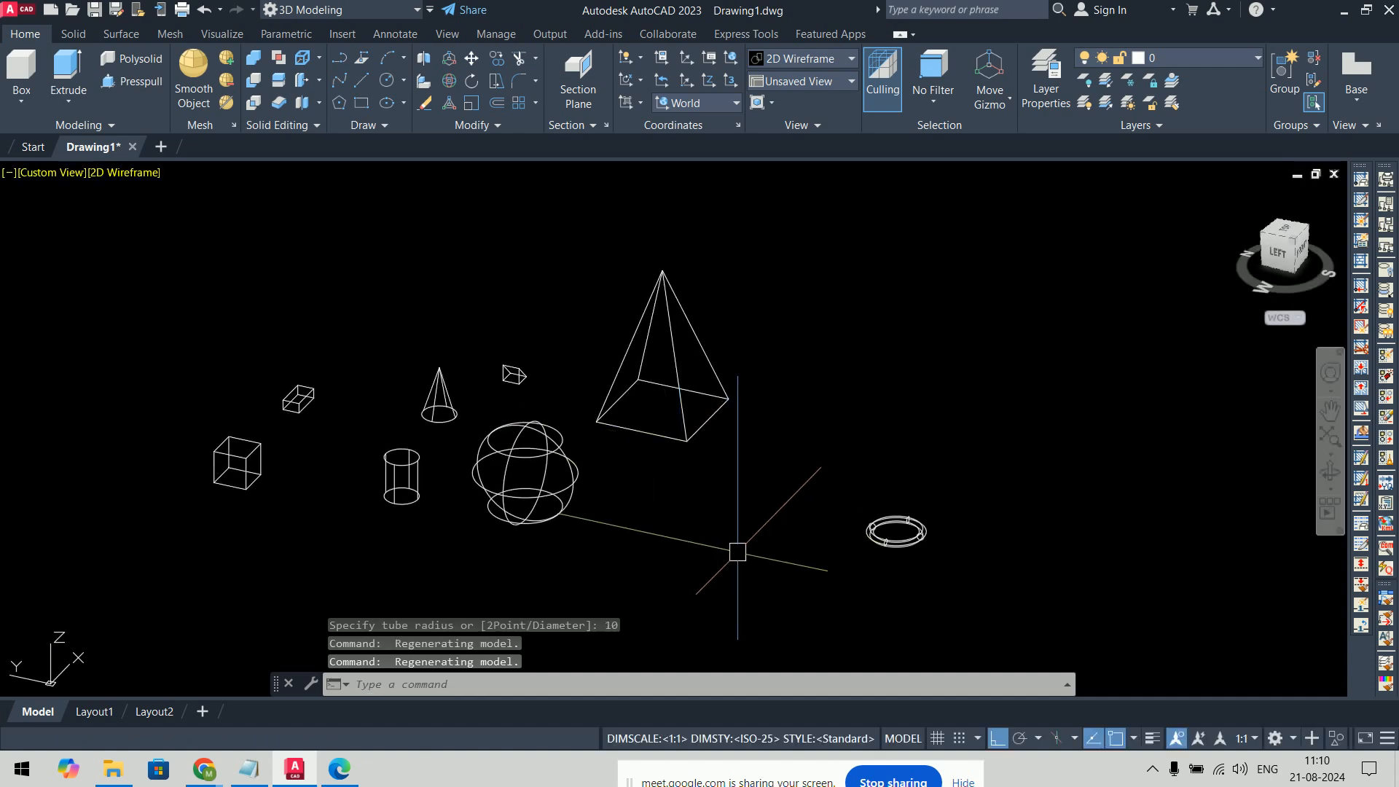
# Step: Switch to the PDF notes in Edge and mark the Visual Styles section with a bracket beside its three options and a box around the VS command
pyautogui.click(342, 770)
pyautogui.scroll(-5, 522, 378)
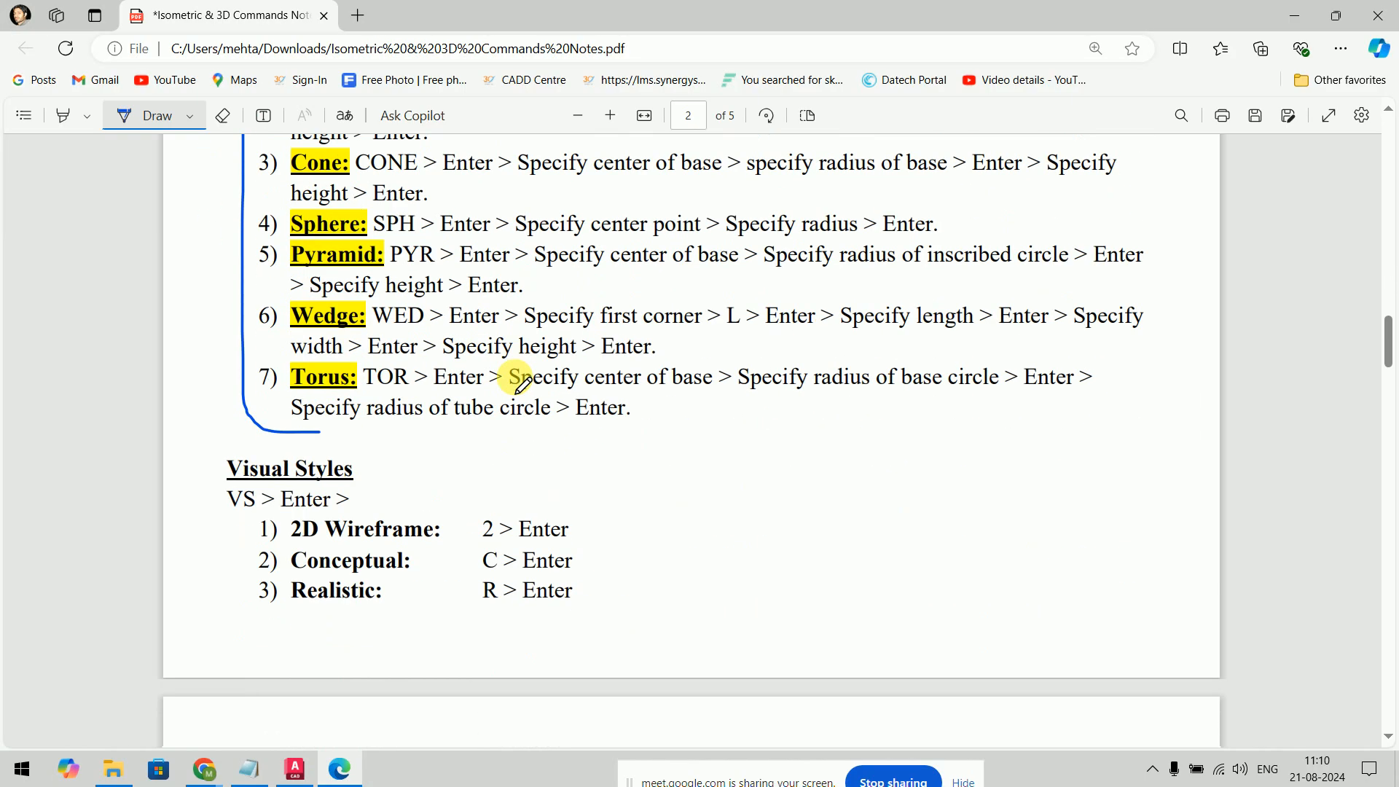
pyautogui.moveTo(575, 421)
pyautogui.mouseDown()
pyautogui.moveTo(592, 422)
pyautogui.moveTo(598, 530)
pyautogui.moveTo(580, 533)
pyautogui.mouseUp()
pyautogui.moveTo(232, 436)
pyautogui.mouseDown()
pyautogui.moveTo(313, 436)
pyautogui.moveTo(344, 417)
pyautogui.moveTo(226, 401)
pyautogui.moveTo(209, 439)
pyautogui.moveTo(251, 442)
pyautogui.mouseUp()
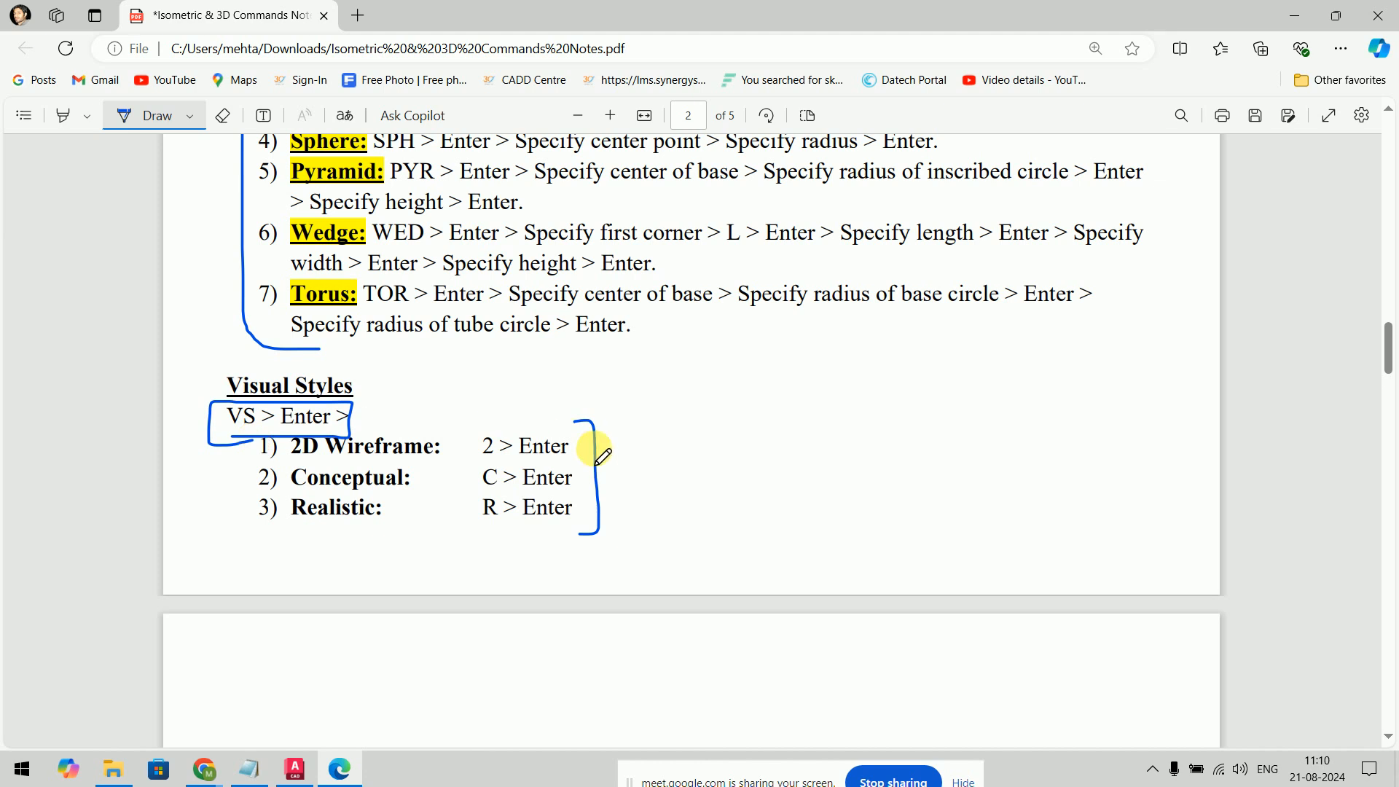
# Step: Draw tick marks beside 2D Wireframe, Conceptual and Realistic, and emphasise Realistic with an arrow and an underline
pyautogui.moveTo(611, 446); pyautogui.dragTo(650, 440)
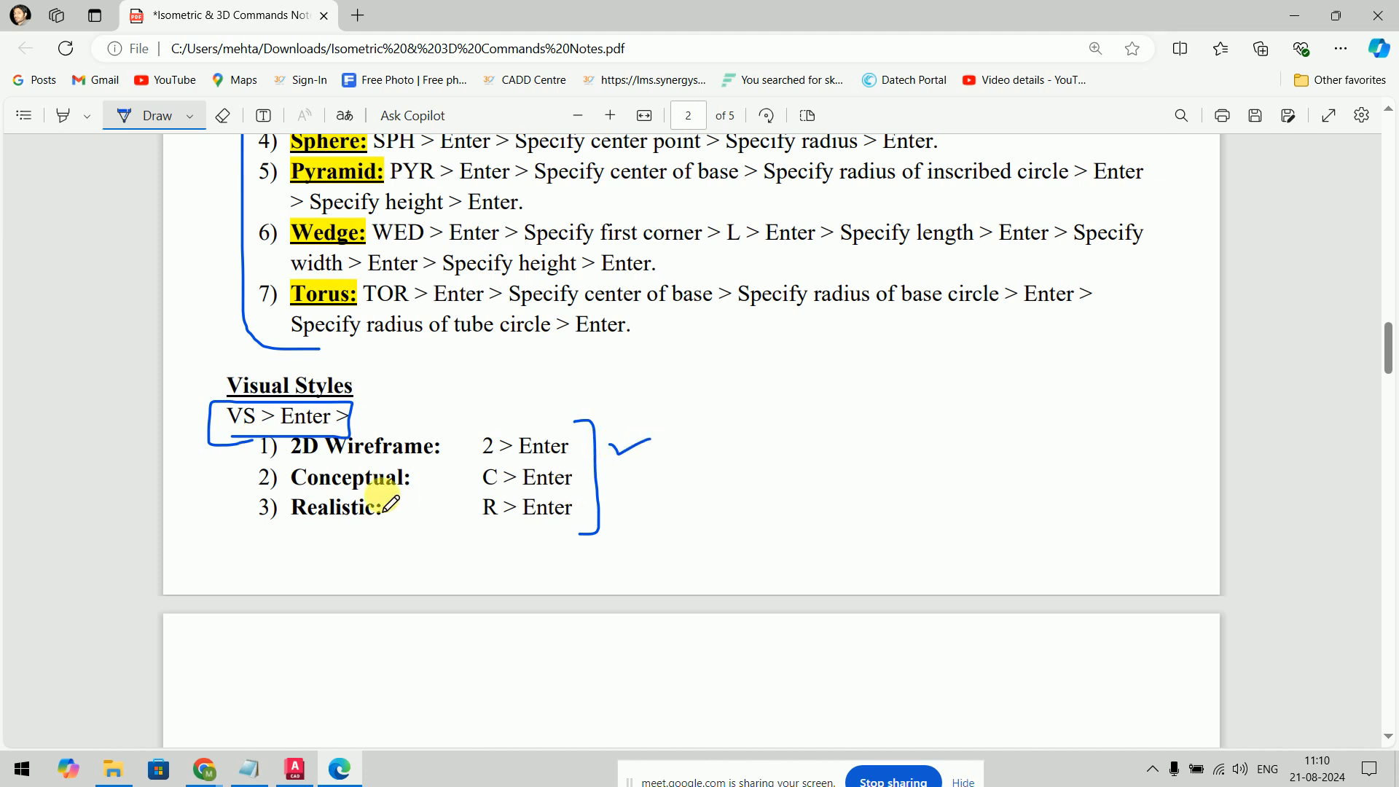
pyautogui.moveTo(620, 486); pyautogui.dragTo(658, 470)
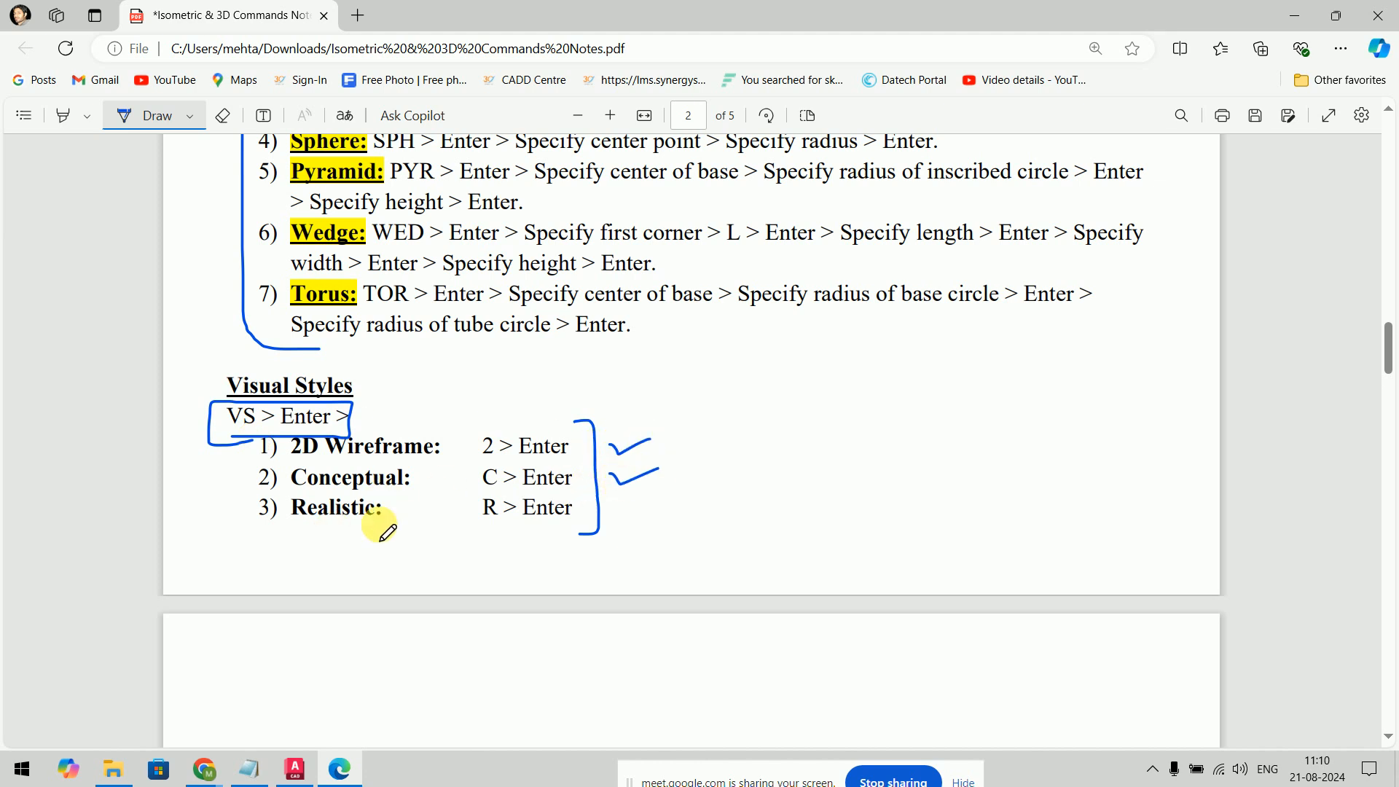
pyautogui.moveTo(613, 512)
pyautogui.mouseDown()
pyautogui.moveTo(621, 525)
pyautogui.moveTo(658, 503)
pyautogui.mouseUp()
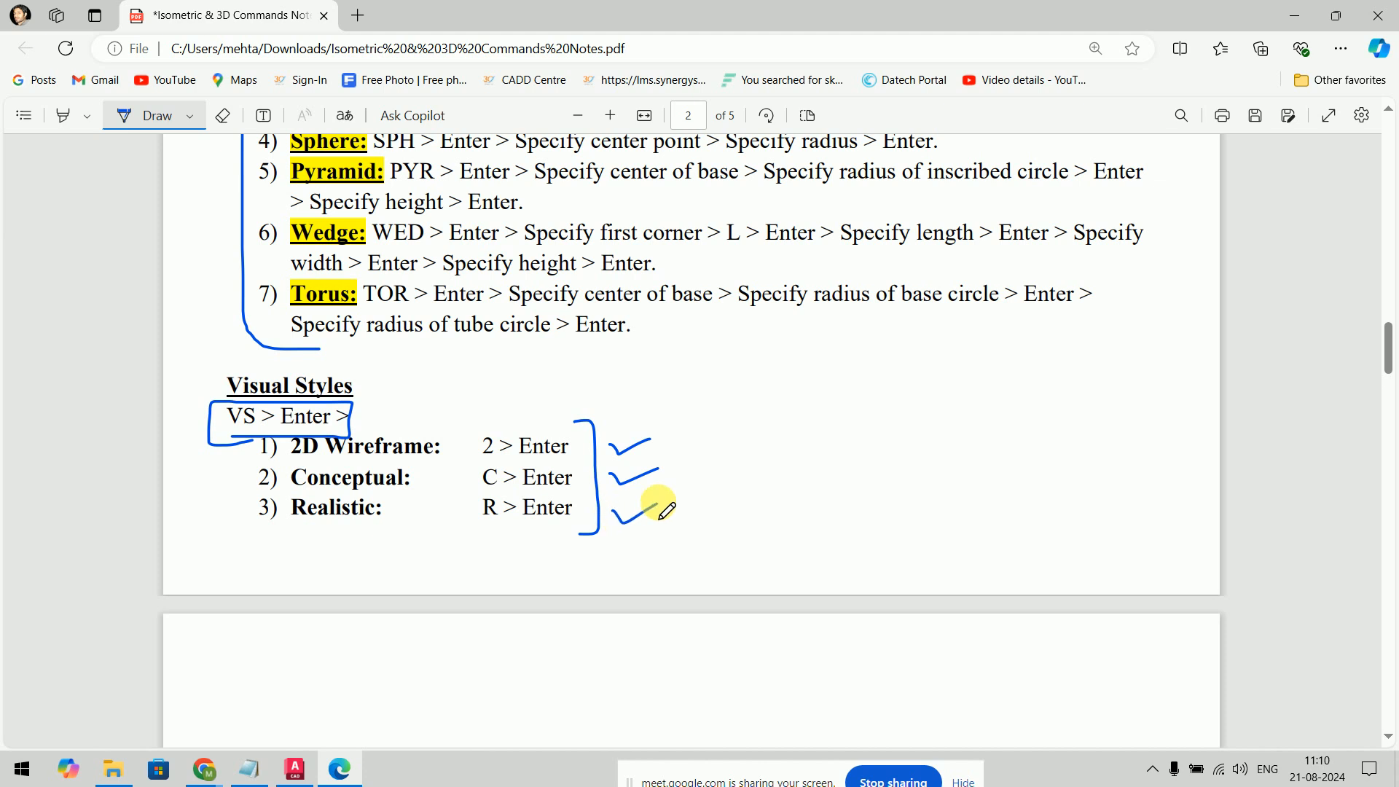
pyautogui.moveTo(212, 543)
pyautogui.mouseDown()
pyautogui.moveTo(256, 509)
pyautogui.moveTo(241, 515)
pyautogui.moveTo(397, 523)
pyautogui.mouseUp()
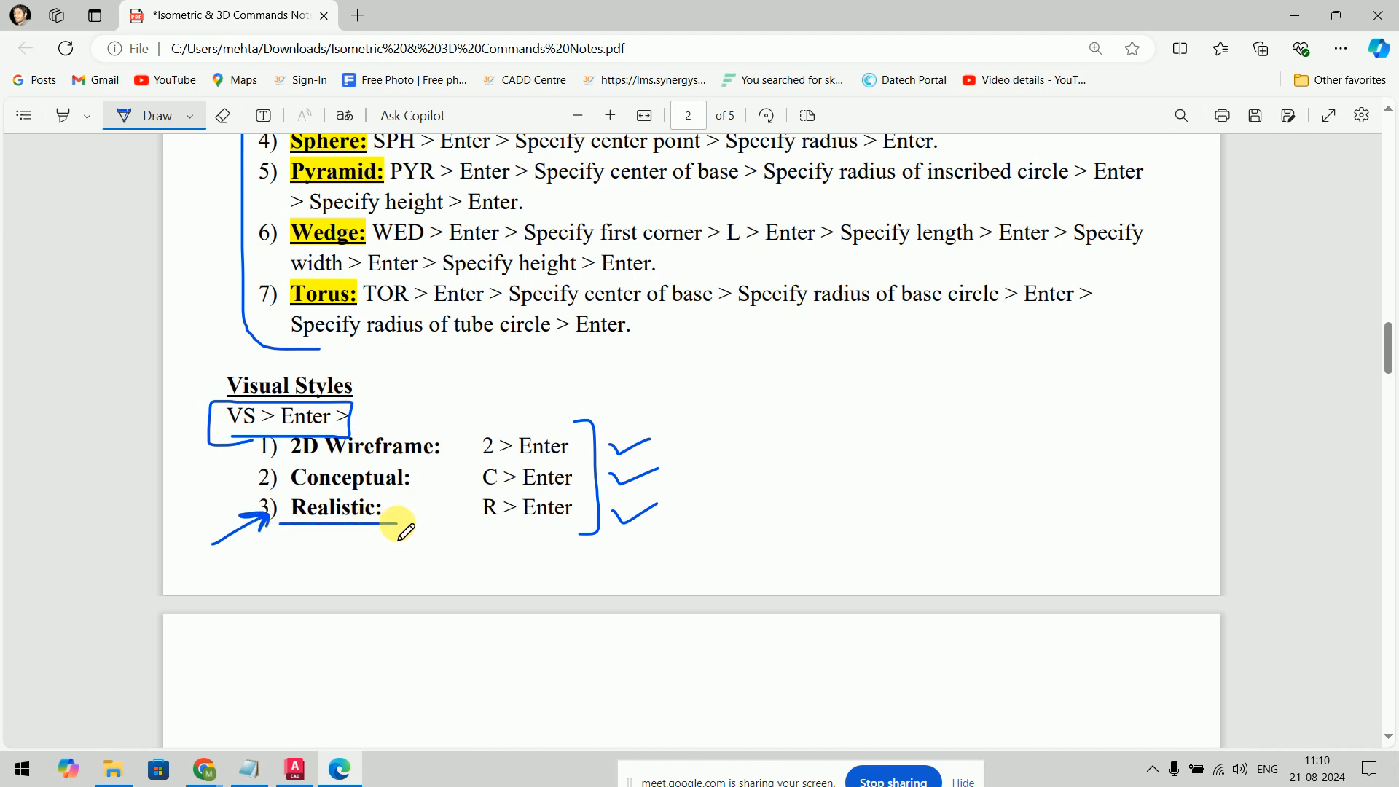
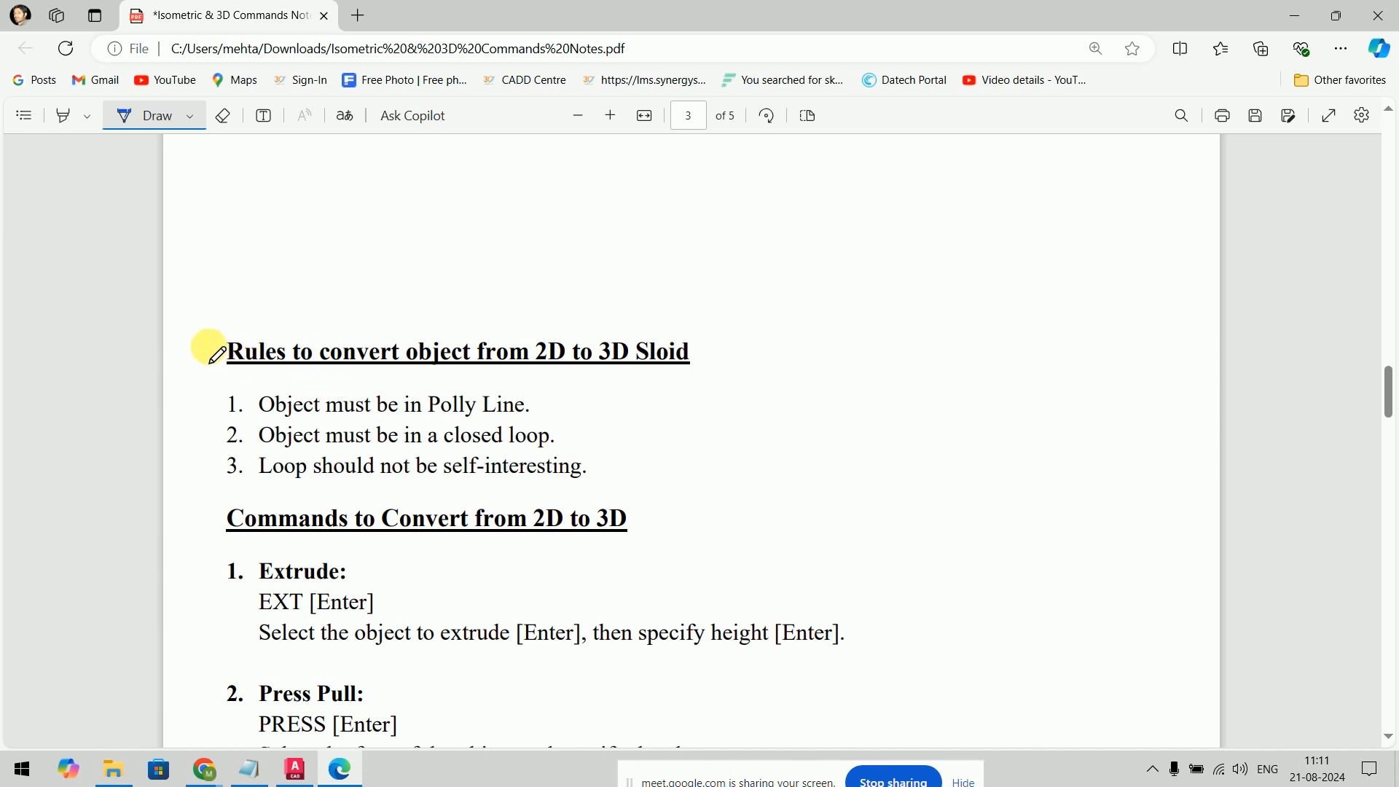
# Step: Mark the heading on rules for converting objects with a tick and an underline, and box the words "2D to 3D Sloid"
pyautogui.moveTo(219, 343)
pyautogui.mouseDown()
pyautogui.moveTo(200, 335)
pyautogui.moveTo(272, 286)
pyautogui.mouseUp()
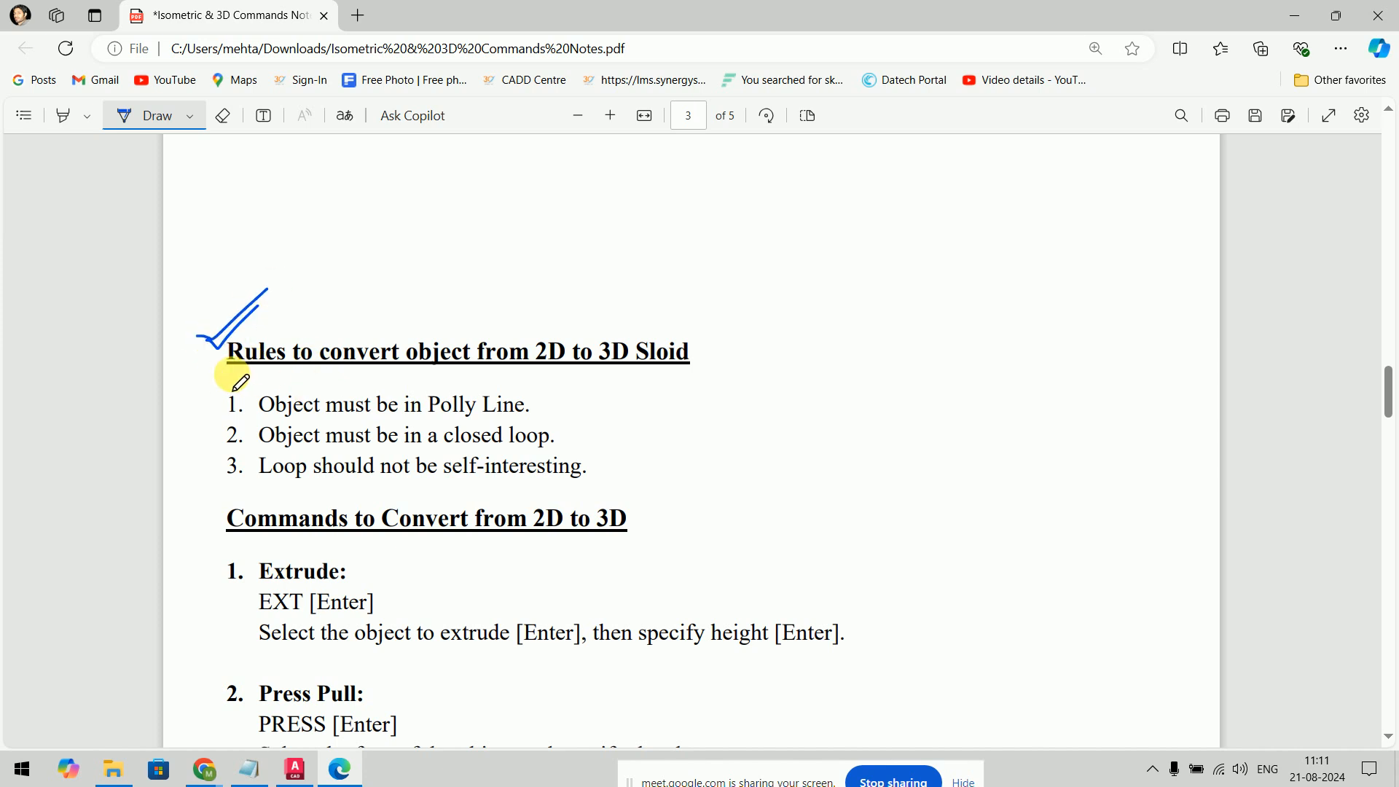
pyautogui.moveTo(232, 374); pyautogui.dragTo(304, 373)
pyautogui.moveTo(538, 370)
pyautogui.mouseDown()
pyautogui.moveTo(690, 369)
pyautogui.moveTo(693, 331)
pyautogui.moveTo(609, 322)
pyautogui.moveTo(526, 359)
pyautogui.moveTo(581, 372)
pyautogui.mouseUp()
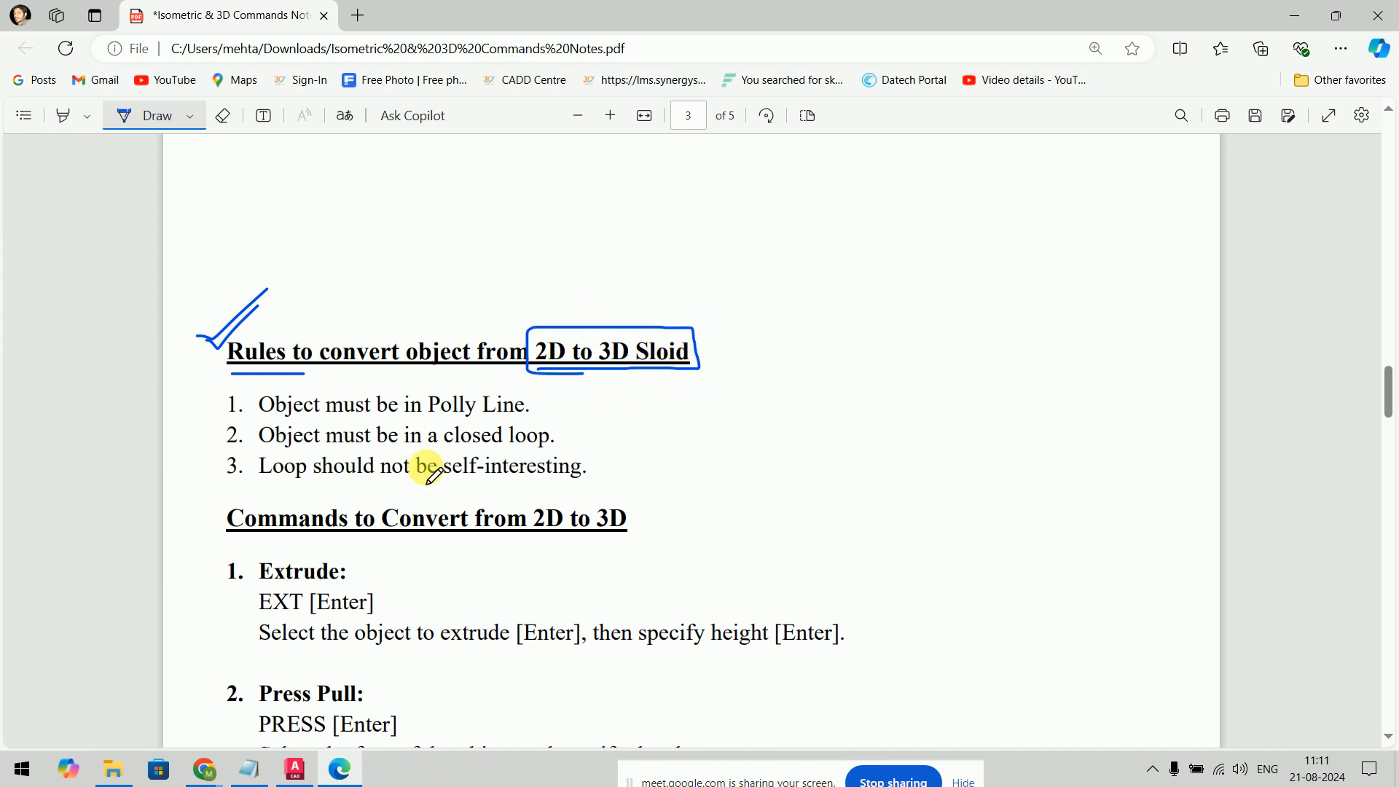
# Step: Tick each of the three conversion rules and underline the first one, "Object must be in Polly Line"
pyautogui.moveTo(217, 399)
pyautogui.mouseDown()
pyautogui.moveTo(252, 387)
pyautogui.moveTo(314, 420)
pyautogui.moveTo(528, 417)
pyautogui.mouseUp()
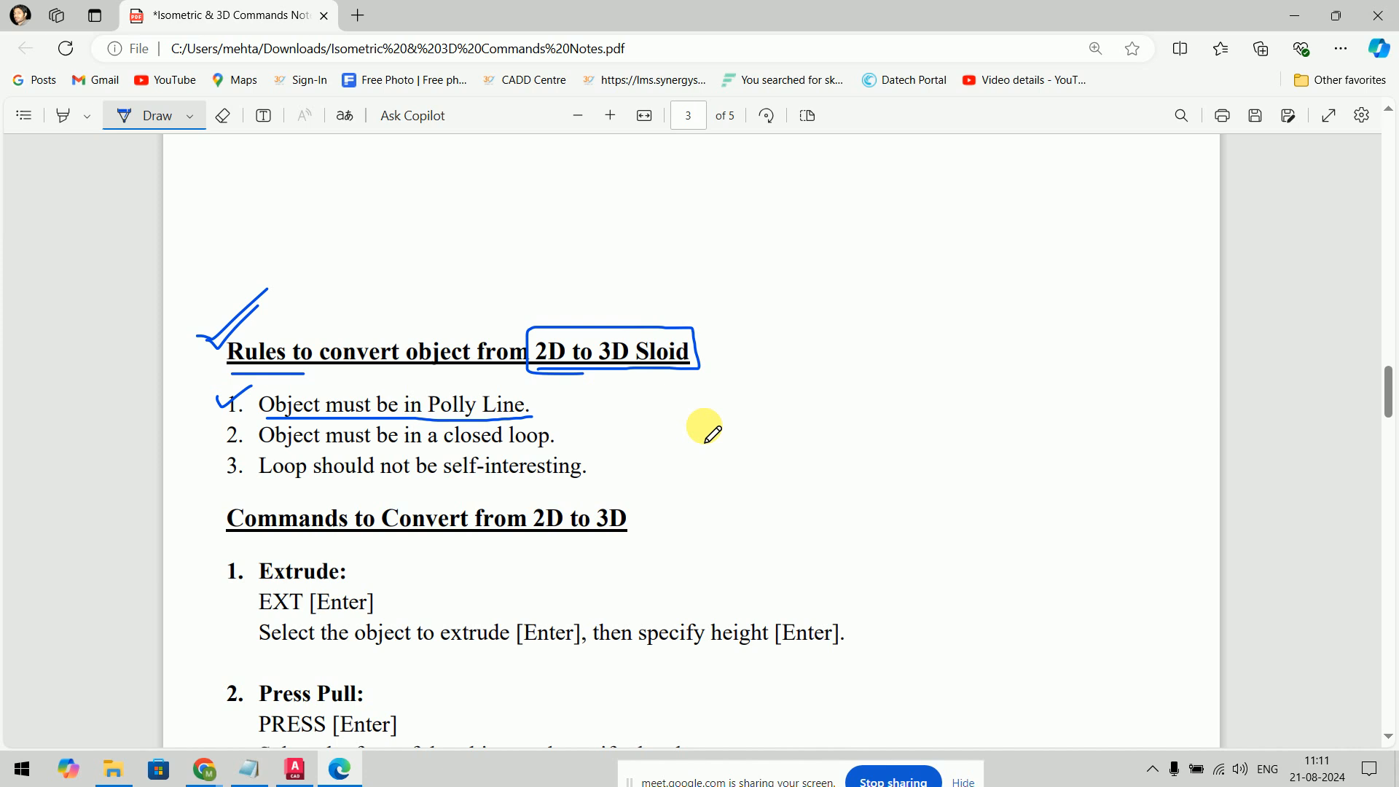
pyautogui.moveTo(217, 430); pyautogui.dragTo(259, 396)
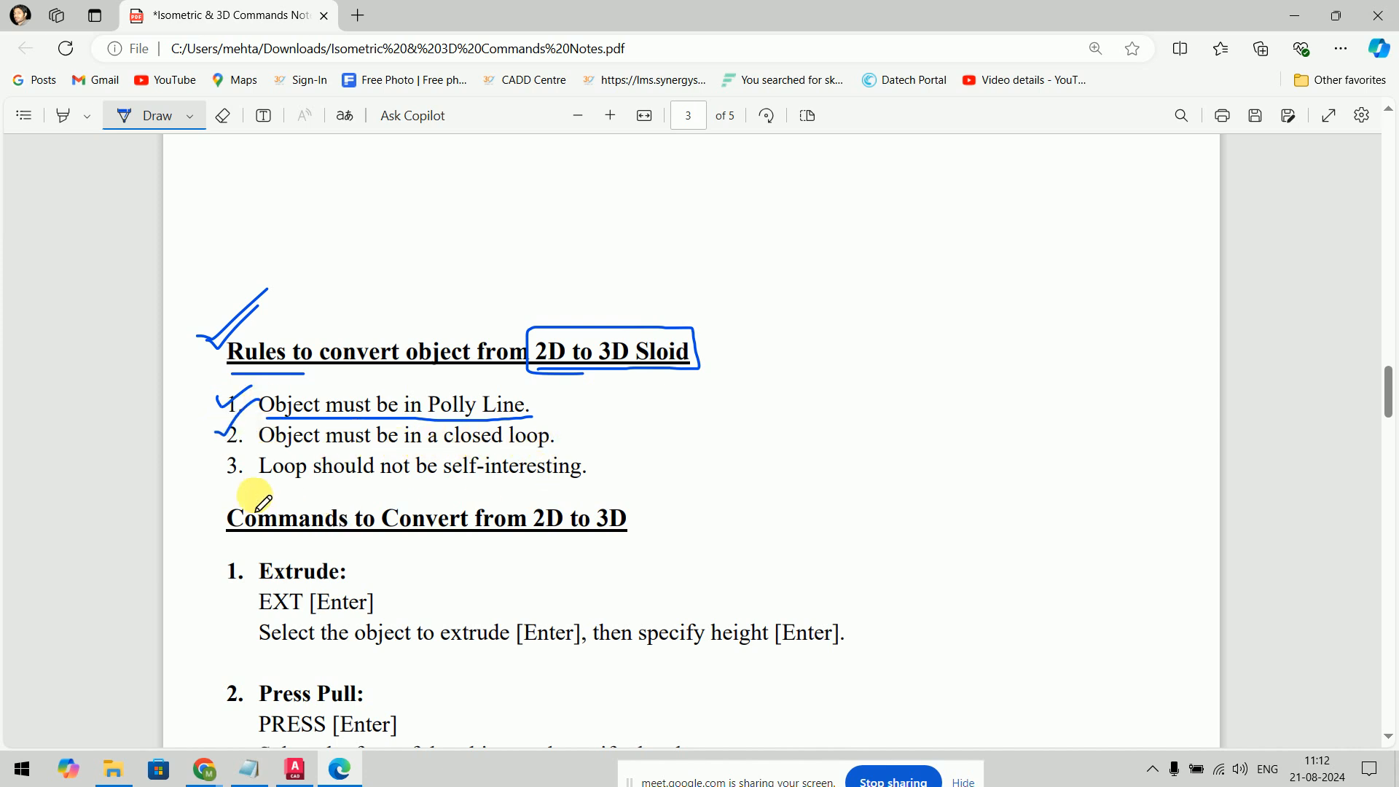
pyautogui.moveTo(223, 467); pyautogui.dragTo(255, 446)
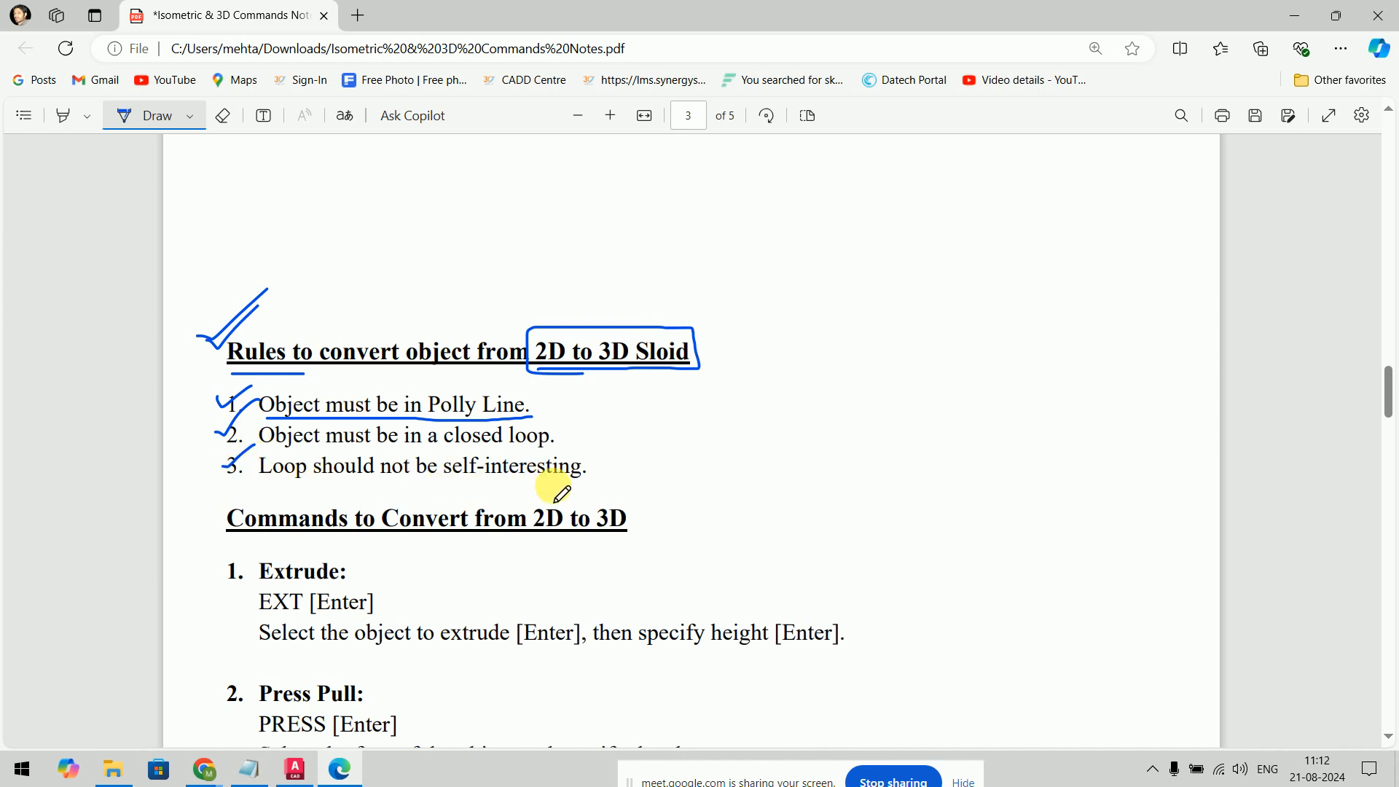
# Step: Sketch example profiles beside the rules: an open rectangle, a rectangle crossed by a diagonal line, and a closed L-shape with a tick inside
pyautogui.moveTo(714, 175)
pyautogui.mouseDown()
pyautogui.moveTo(831, 175)
pyautogui.moveTo(846, 219)
pyautogui.moveTo(712, 235)
pyautogui.mouseUp()
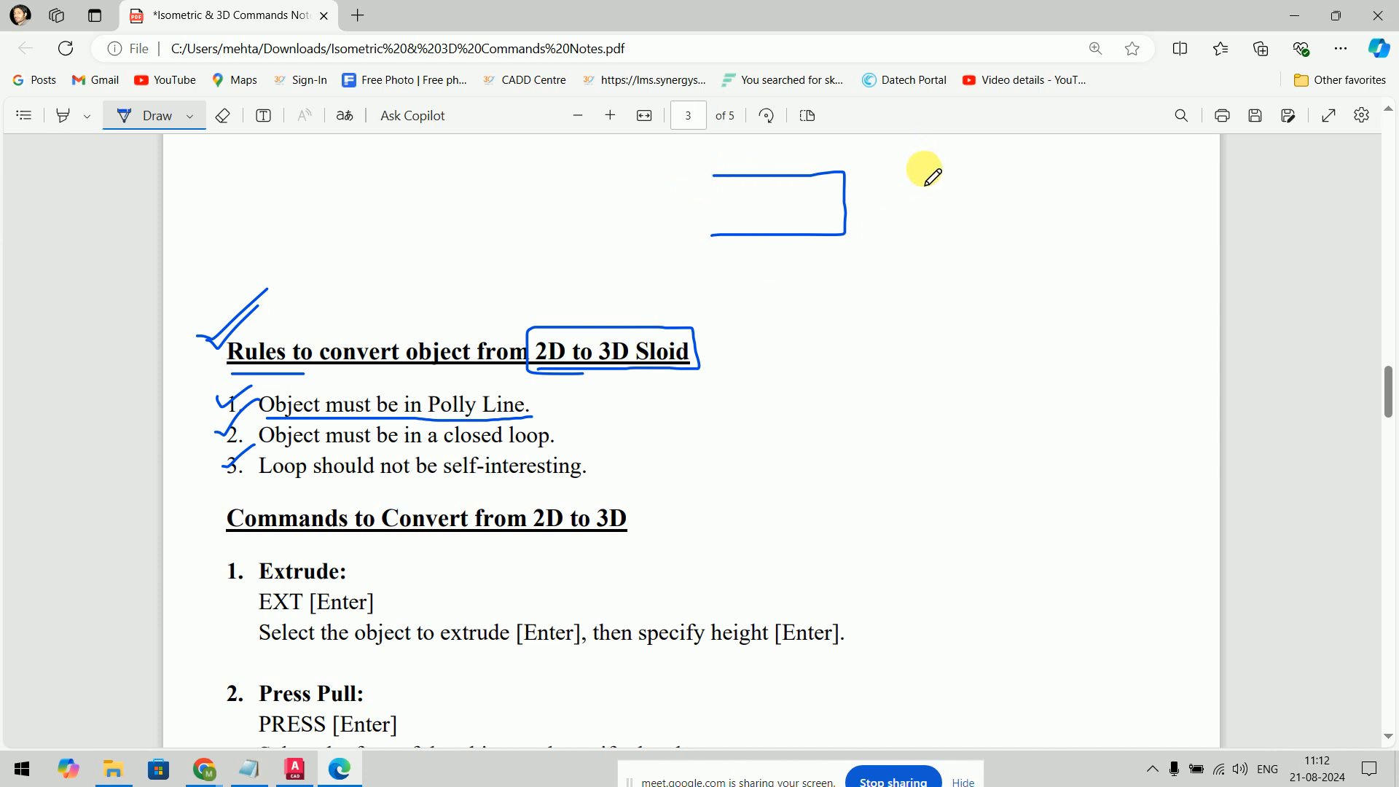
pyautogui.moveTo(924, 169)
pyautogui.mouseDown()
pyautogui.moveTo(1053, 175)
pyautogui.moveTo(1057, 222)
pyautogui.moveTo(925, 225)
pyautogui.moveTo(925, 191)
pyautogui.moveTo(1020, 256)
pyautogui.mouseUp()
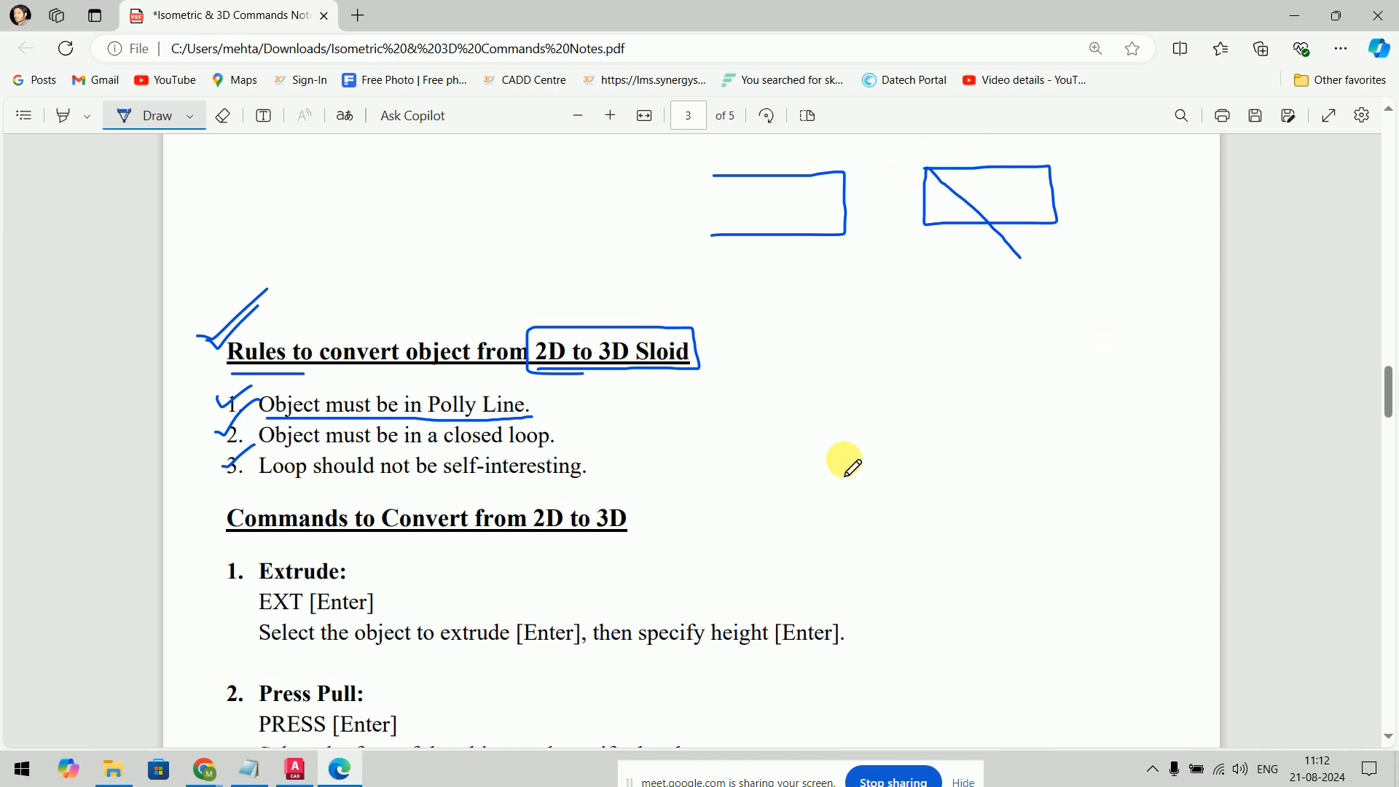
pyautogui.moveTo(838, 327)
pyautogui.mouseDown()
pyautogui.moveTo(1029, 328)
pyautogui.moveTo(1027, 422)
pyautogui.moveTo(1128, 437)
pyautogui.moveTo(1134, 537)
pyautogui.moveTo(836, 549)
pyautogui.moveTo(843, 328)
pyautogui.mouseUp()
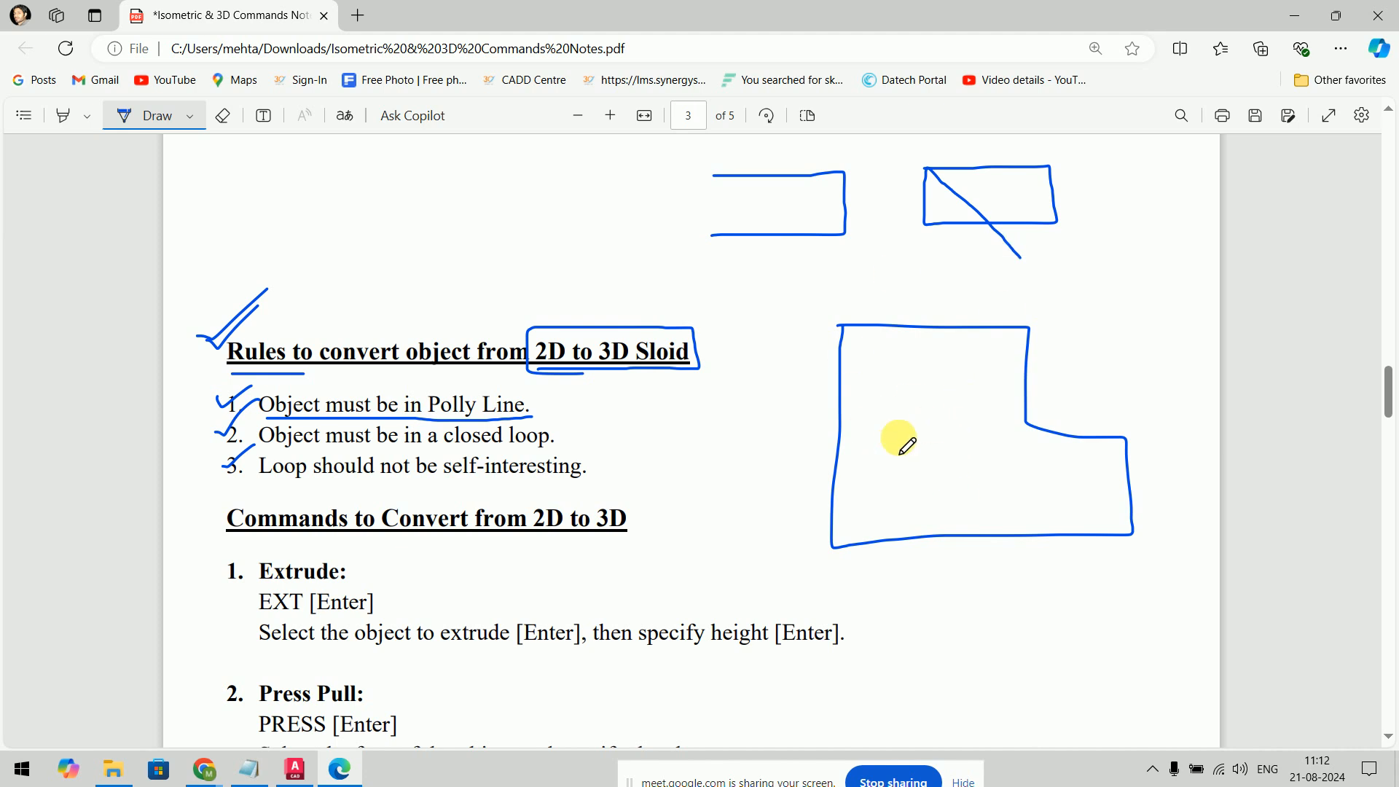
pyautogui.moveTo(911, 422); pyautogui.dragTo(948, 387)
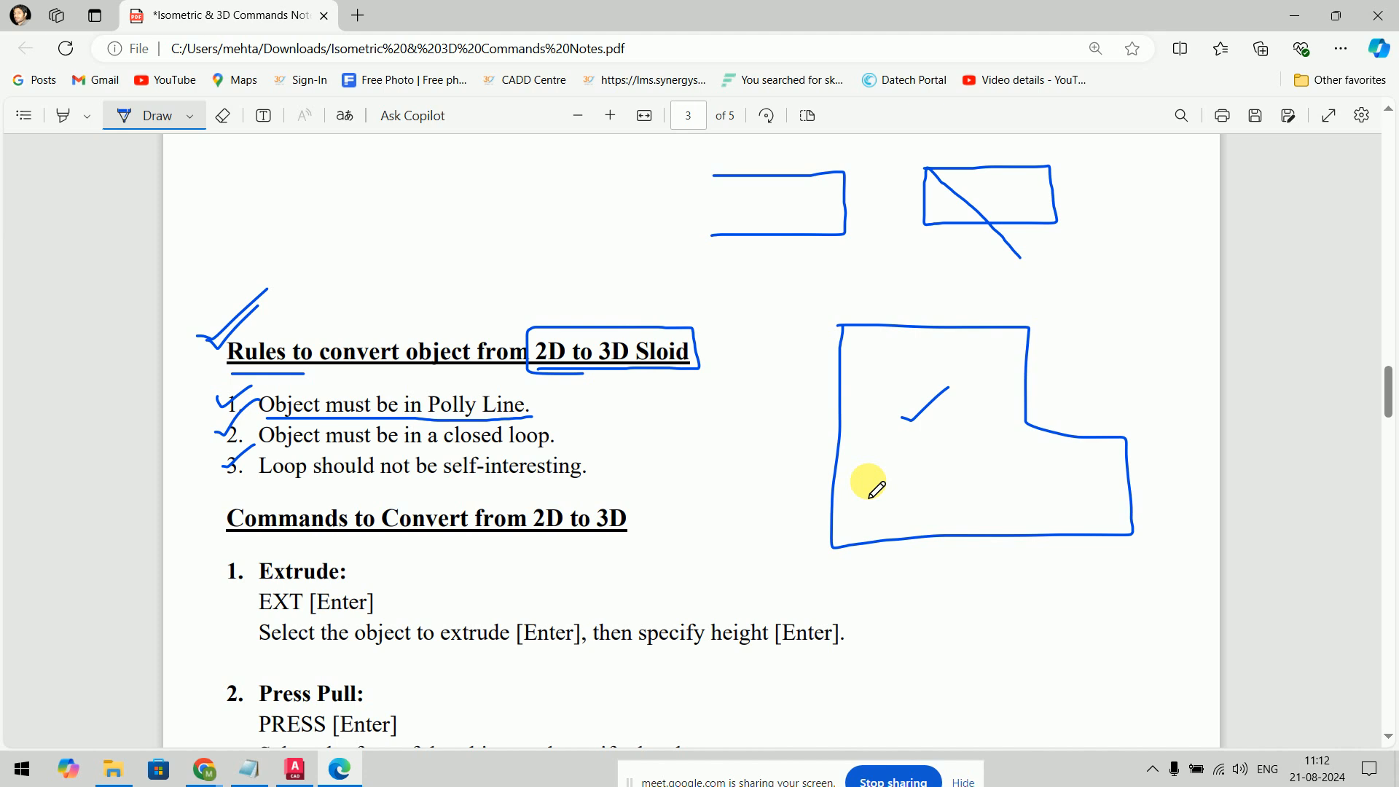
# Step: Add a tick above the boxed "2D to 3D Sloid" text and a bracket grouping the three rules
pyautogui.moveTo(607, 326); pyautogui.dragTo(648, 304)
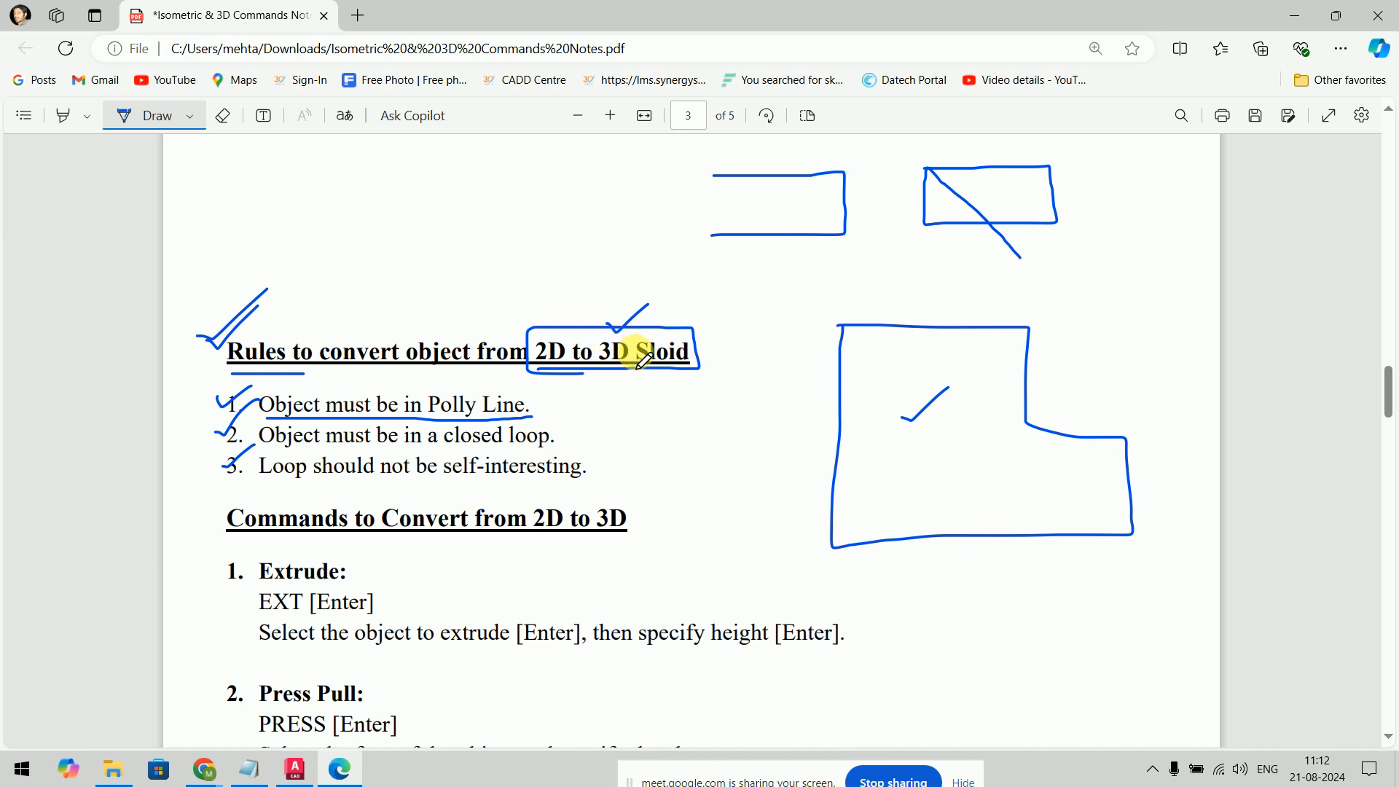
pyautogui.moveTo(543, 394)
pyautogui.mouseDown()
pyautogui.moveTo(575, 422)
pyautogui.moveTo(599, 479)
pyautogui.mouseUp()
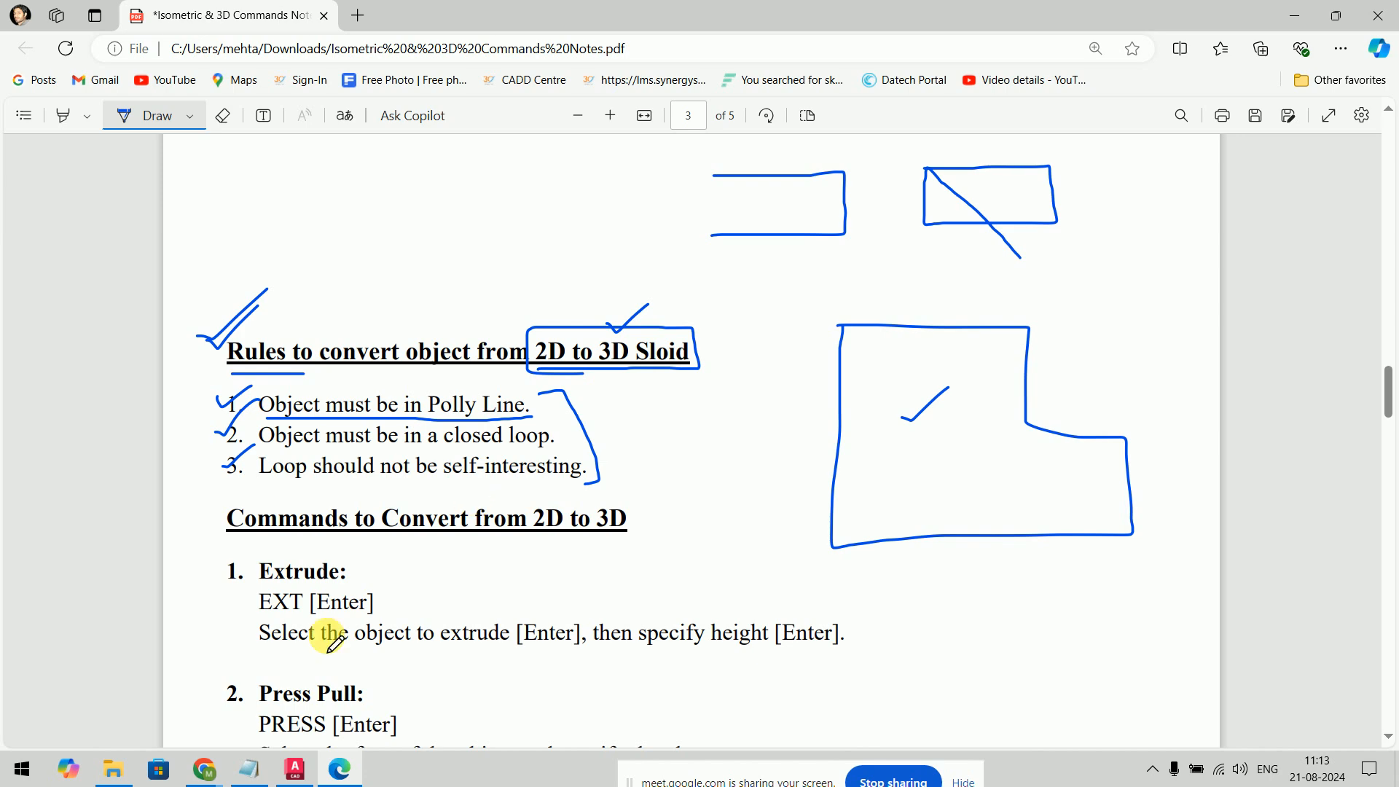
# Step: Switch back to AutoCAD and erase all the solid primitives from the drawing
pyautogui.click(294, 769)
pyautogui.click(877, 272)
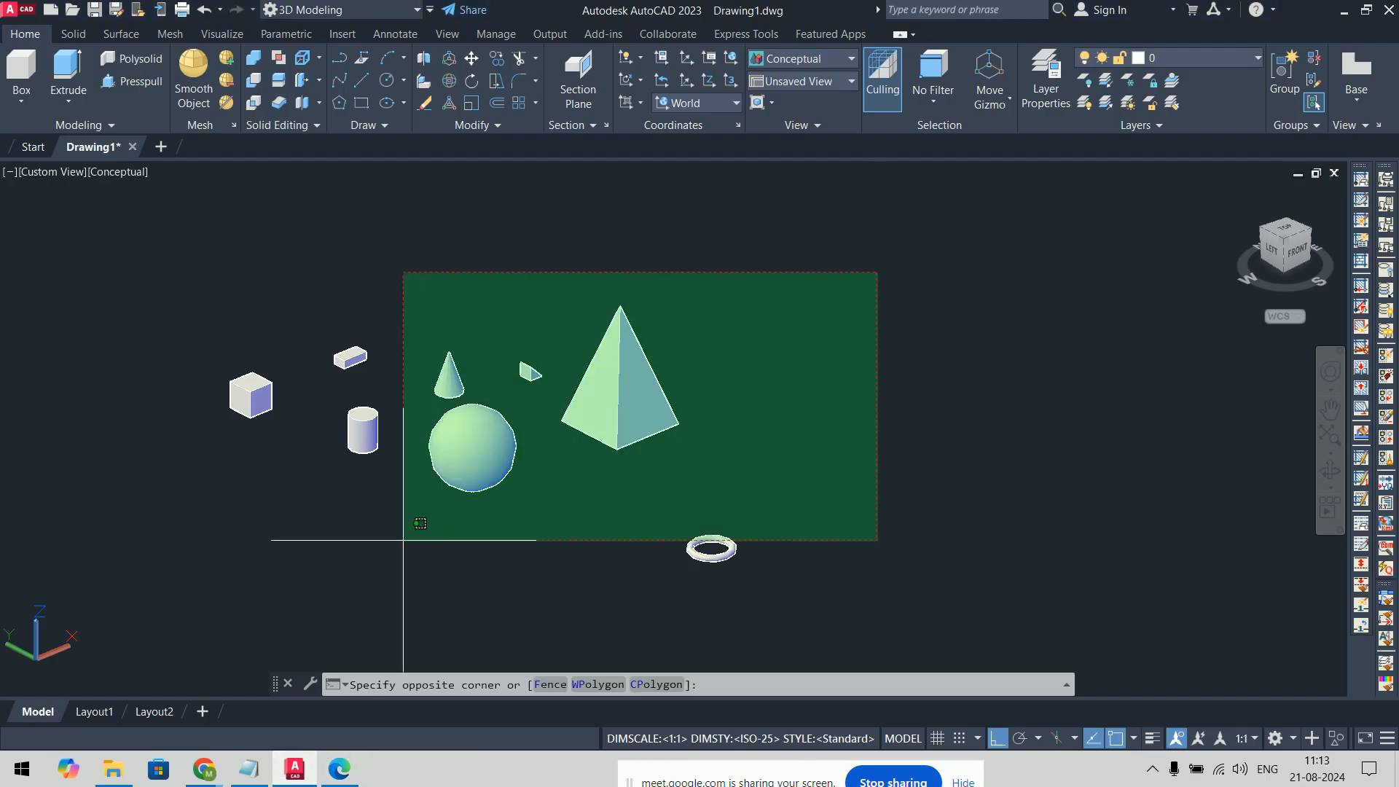
pyautogui.click(219, 587)
pyautogui.press('Delete')
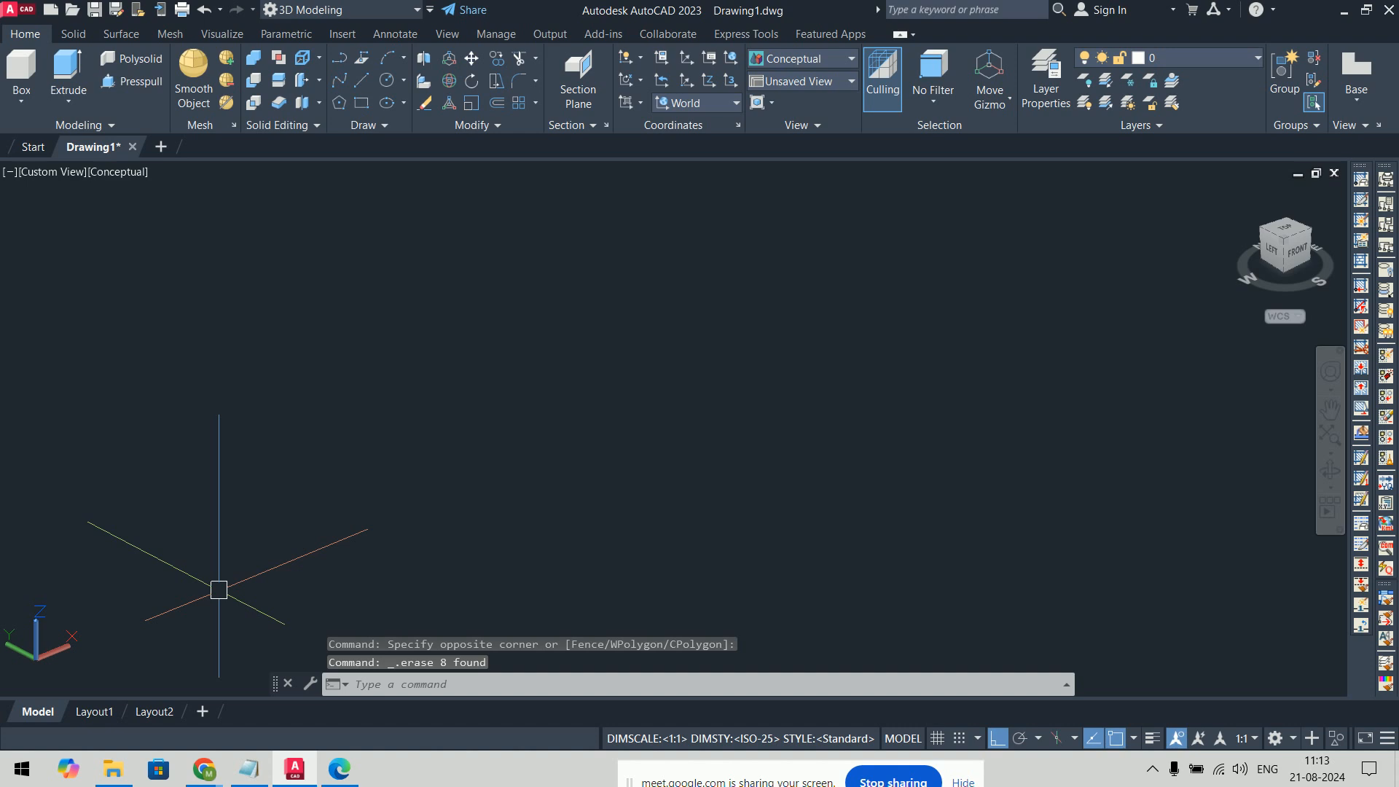
# Step: Set the visual style to 2D Wireframe and change the viewport to the Top view
pyautogui.write('vs')
pyautogui.press('Return')
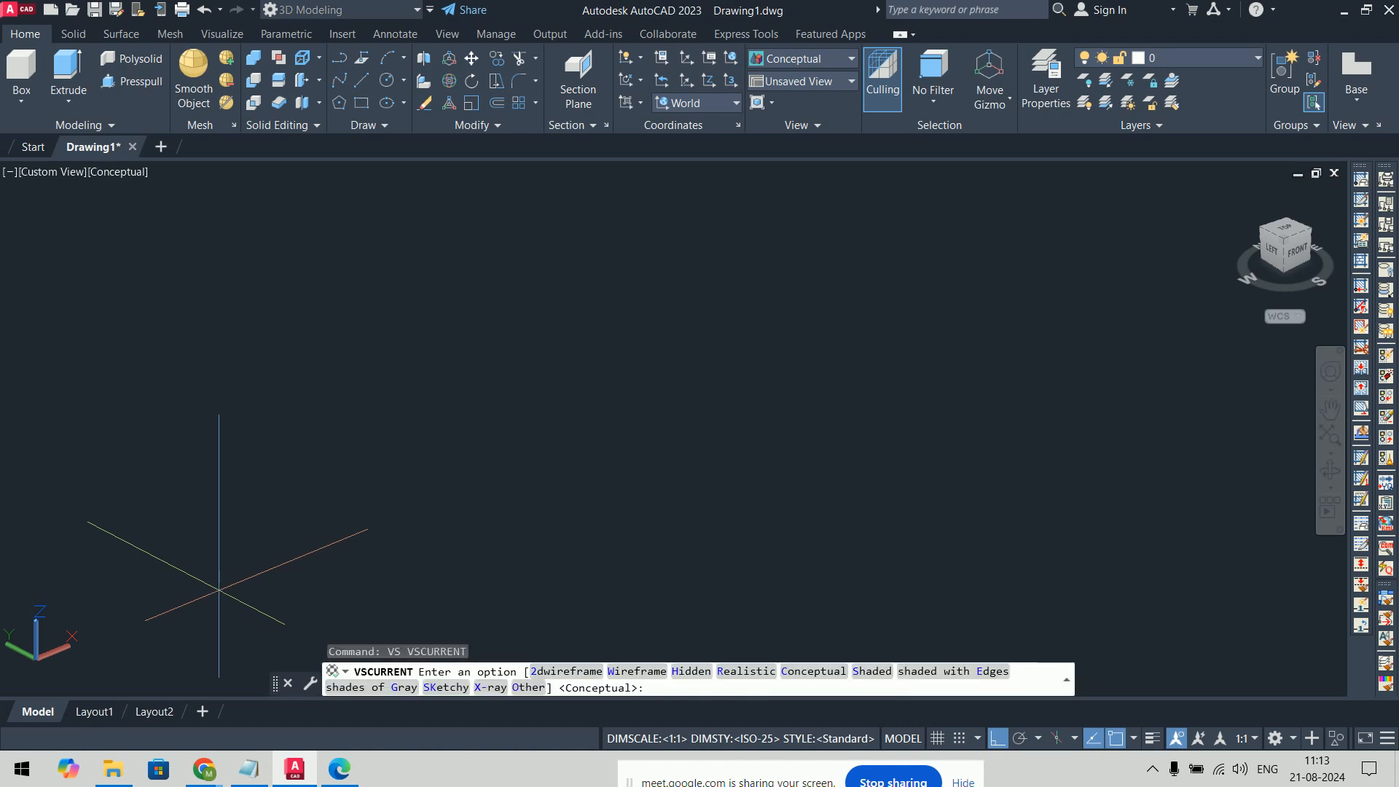
pyautogui.press('Return')
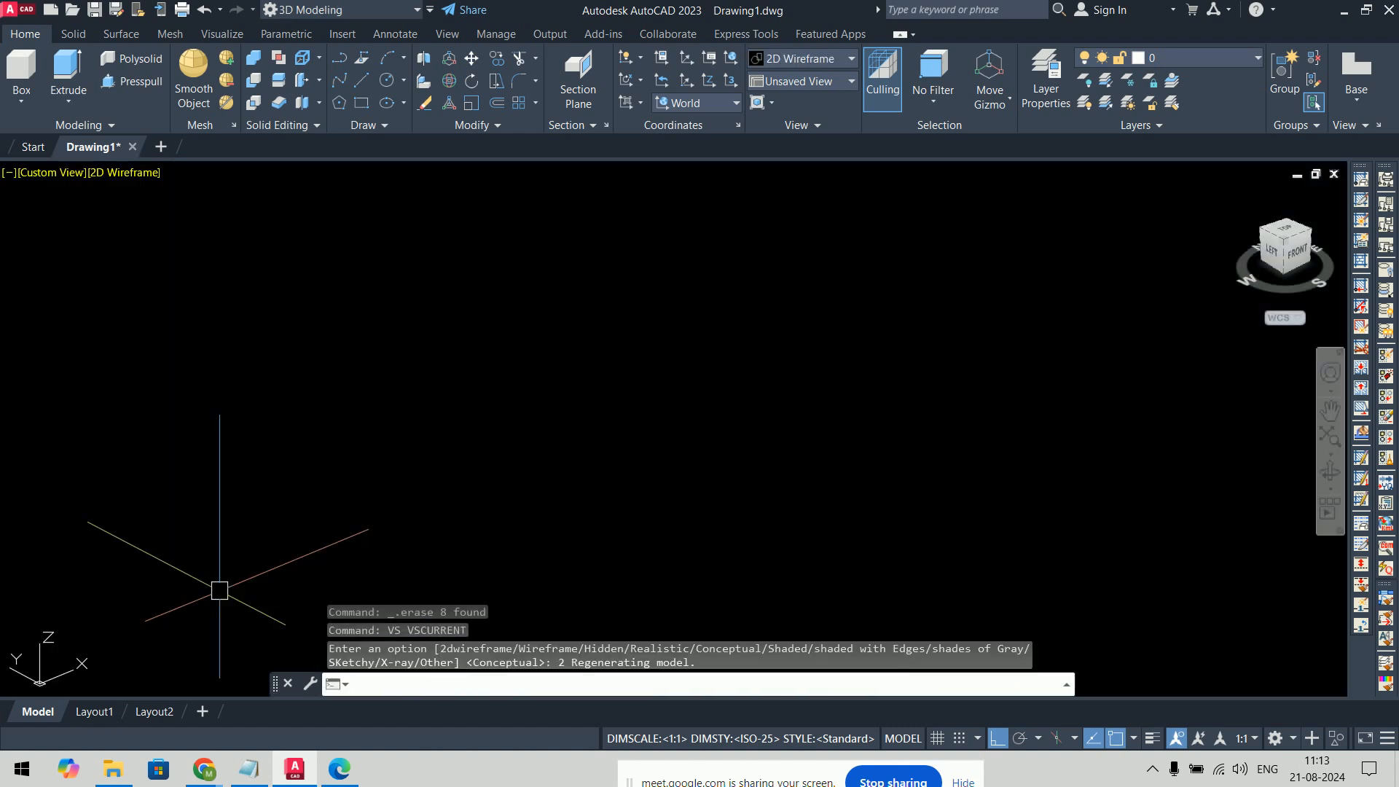
pyautogui.click(52, 180)
pyautogui.click(58, 208)
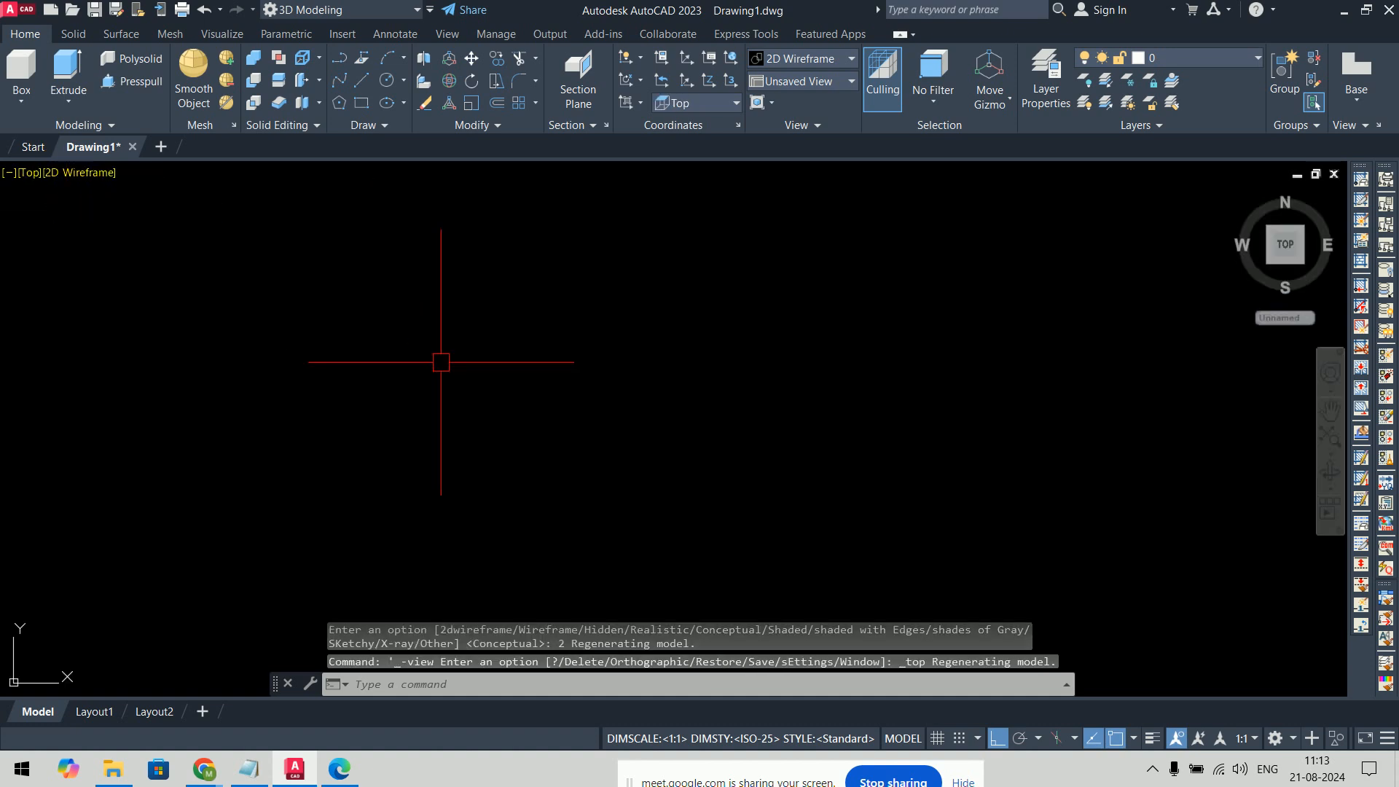
pyautogui.write('pl')
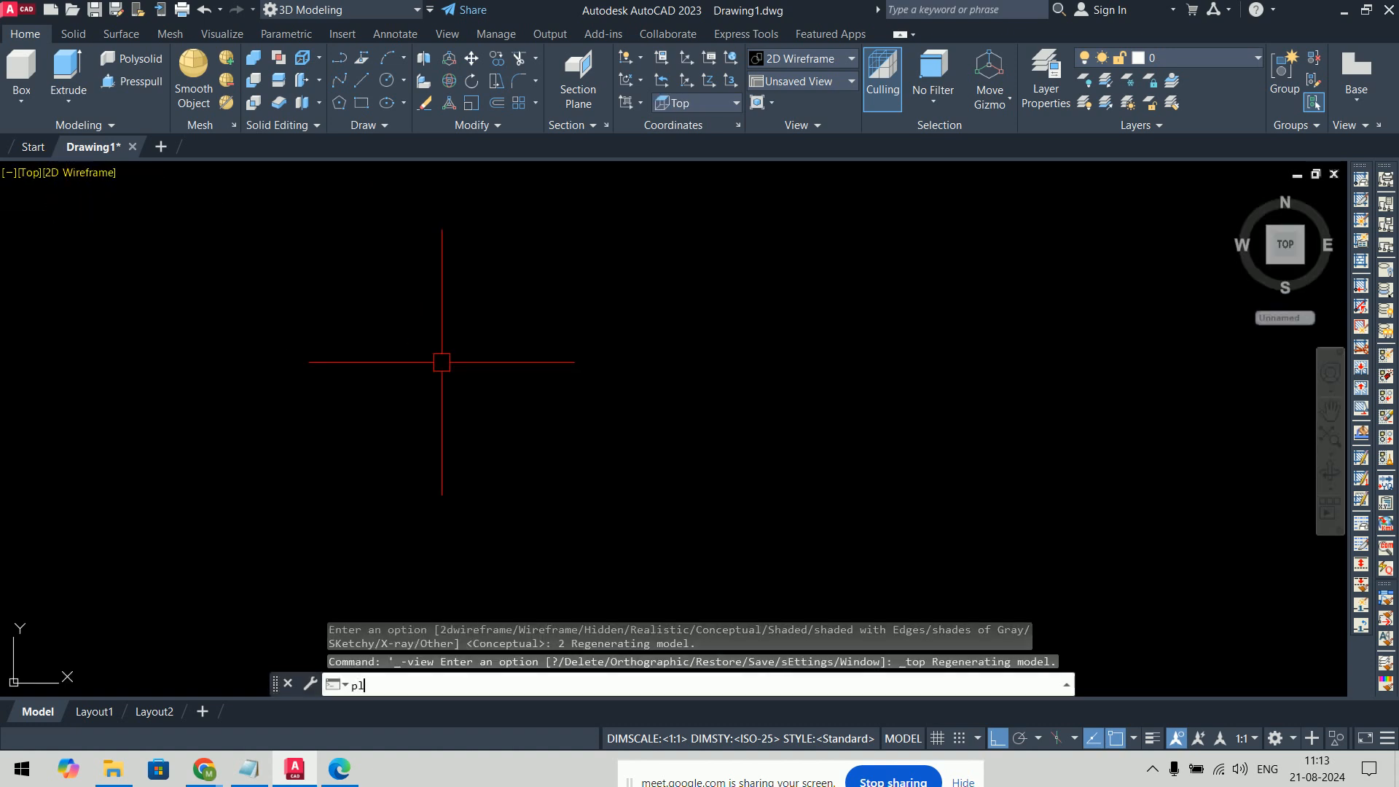
pyautogui.press('Escape')
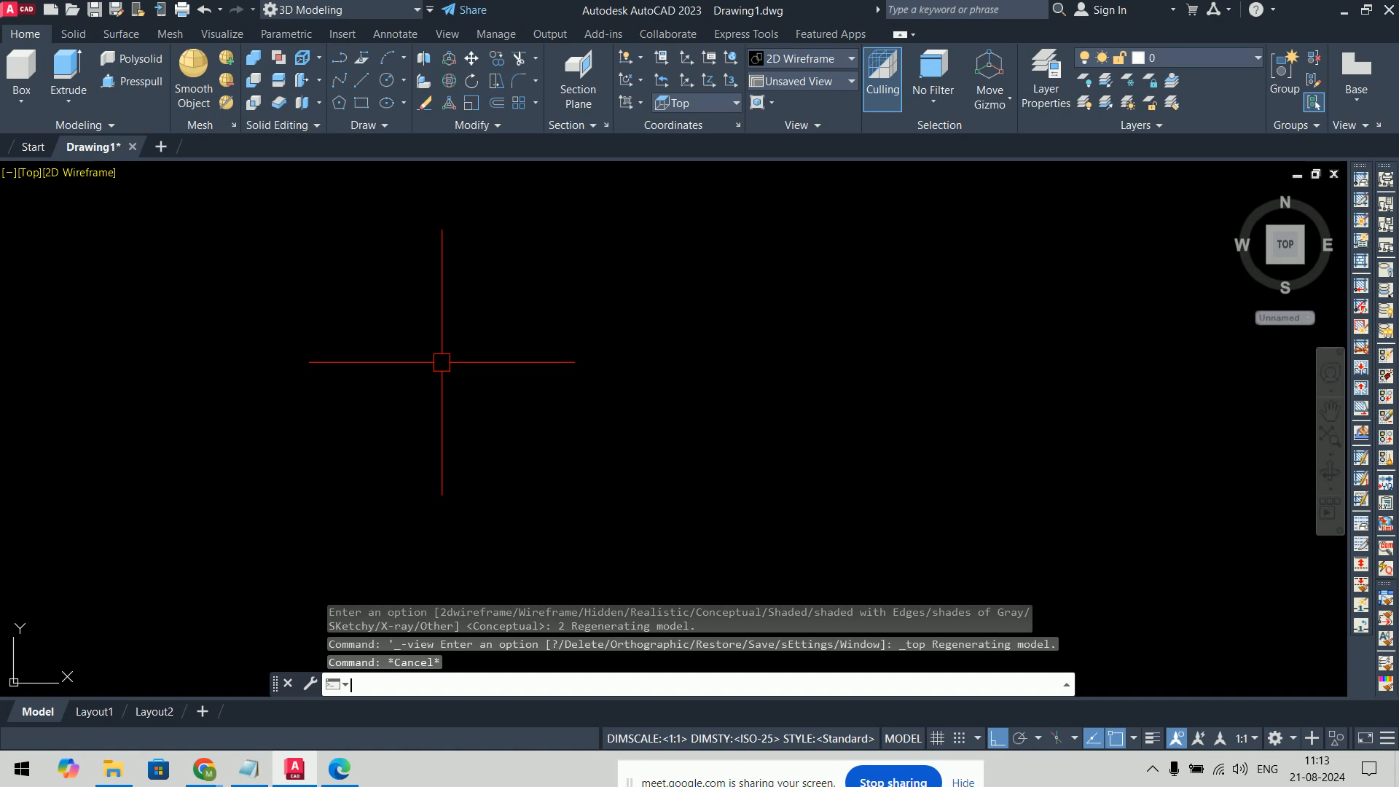
pyautogui.press('Return')
pyautogui.click(492, 412)
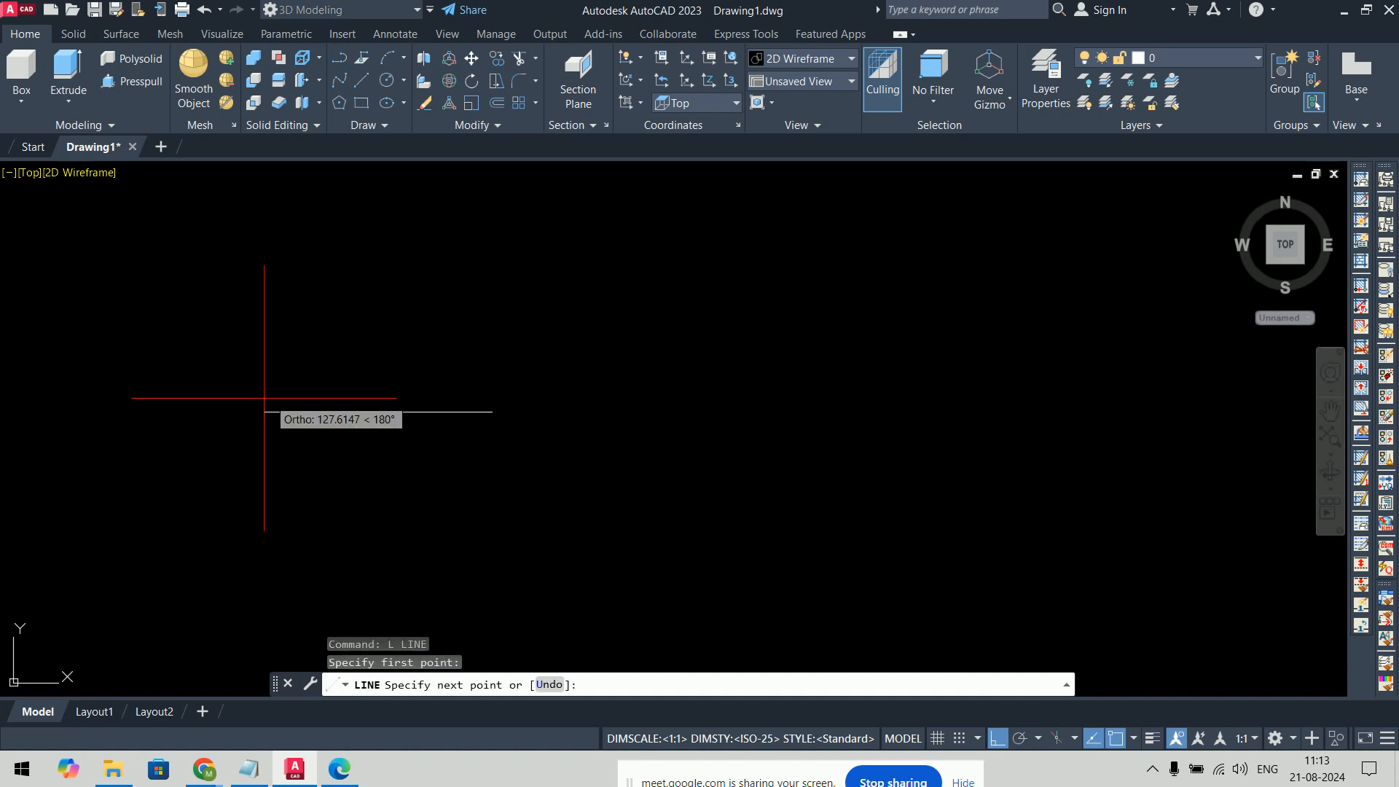
pyautogui.write('30')
pyautogui.press('Return')
pyautogui.write('@')
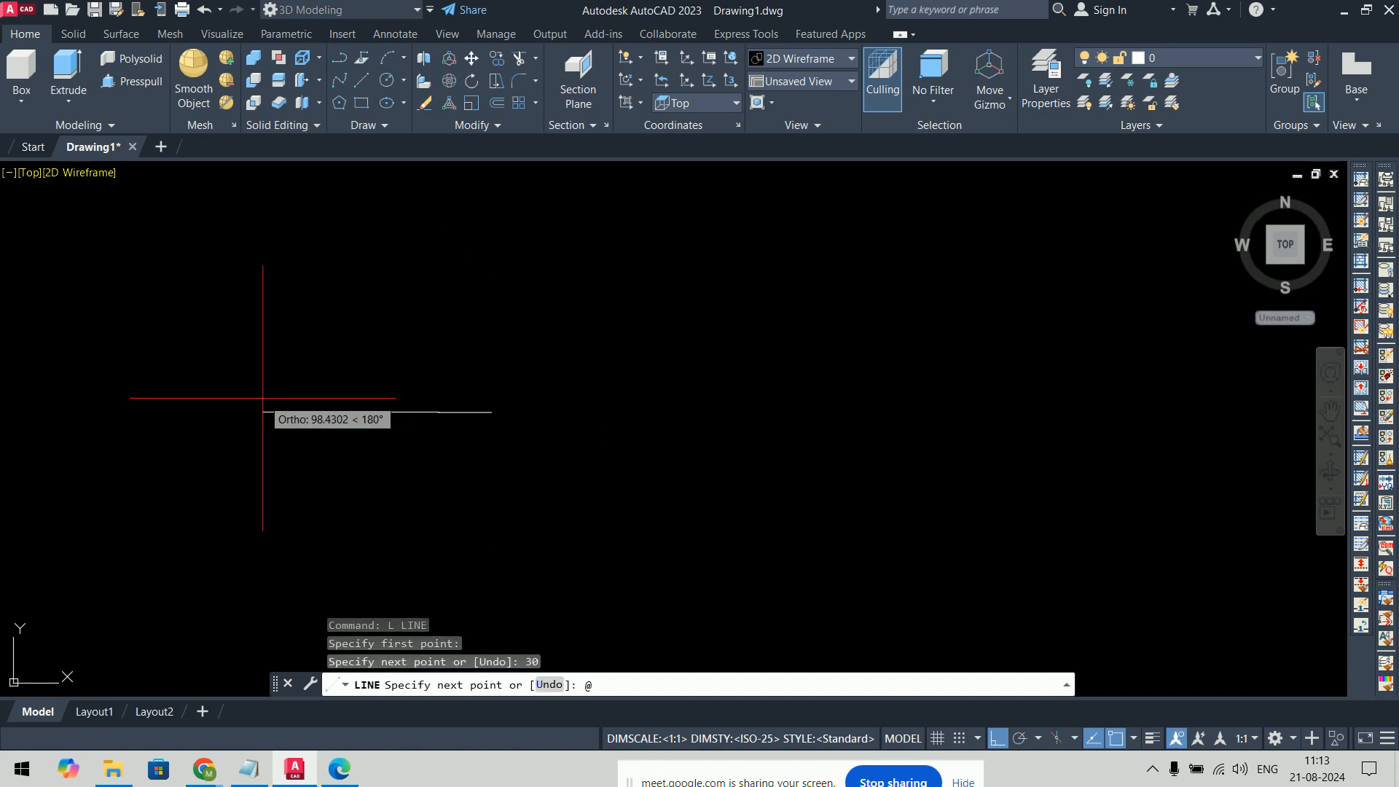
pyautogui.write('30<60')
pyautogui.press('Return')
pyautogui.press('Return')
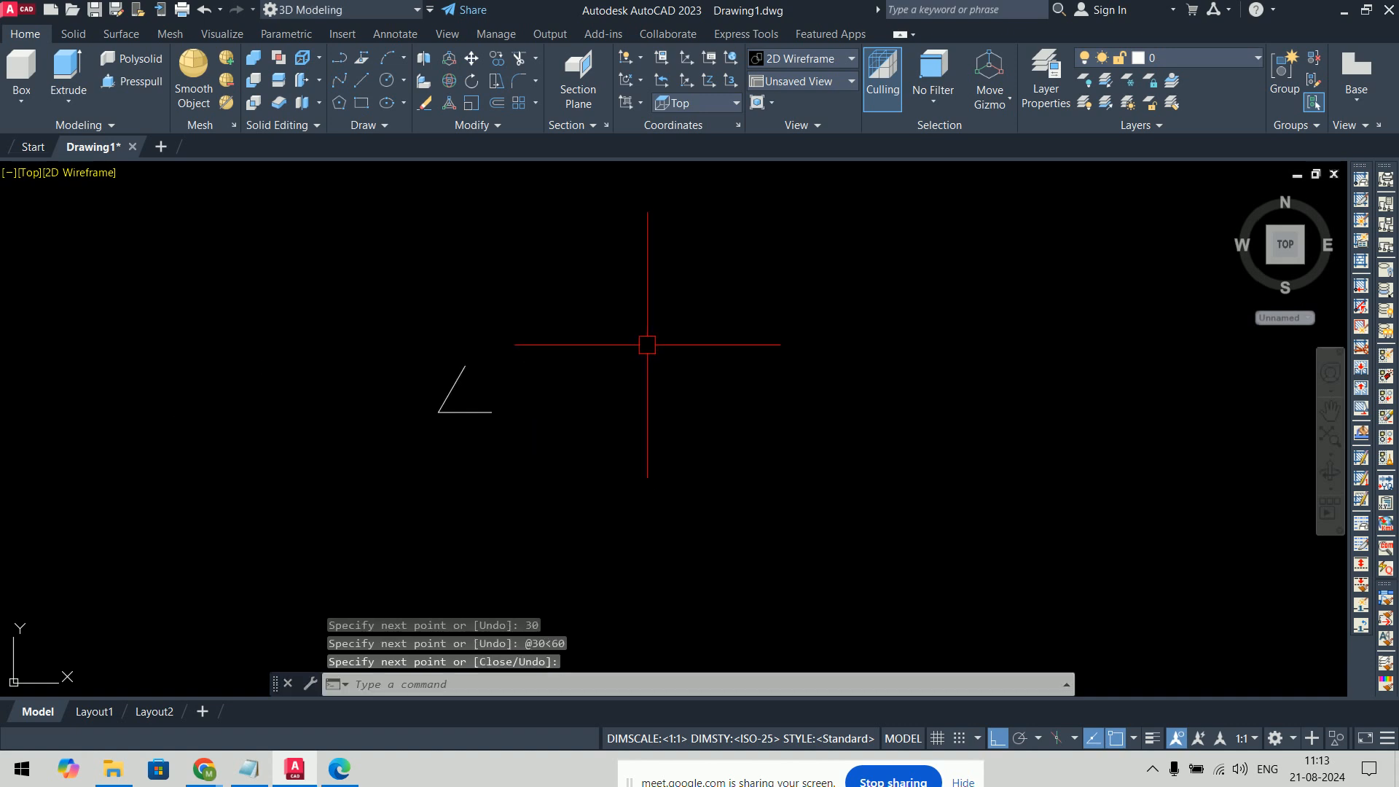
# Step: Mirror both lines about a horizontal axis through the slanted line's upper end, keeping the originals
pyautogui.write('mi')
pyautogui.press('Return')
pyautogui.click(561, 320)
pyautogui.click(412, 484)
pyautogui.press('Return')
pyautogui.click(465, 365)
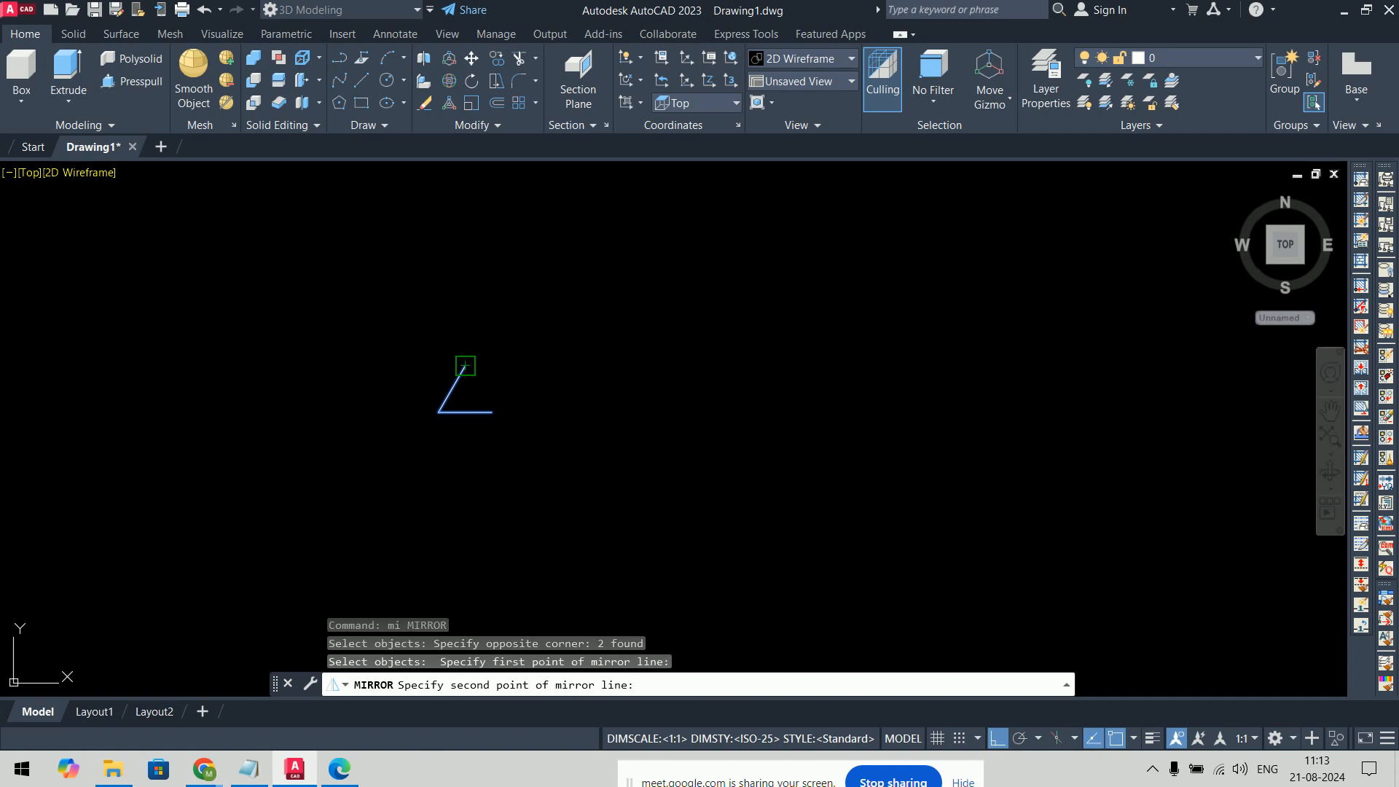
pyautogui.click(371, 374)
pyautogui.press('Return')
# Step: Copy the lower slanted line from its lower end to the right end of the upper horizontal line
pyautogui.write('co')
pyautogui.press('Return')
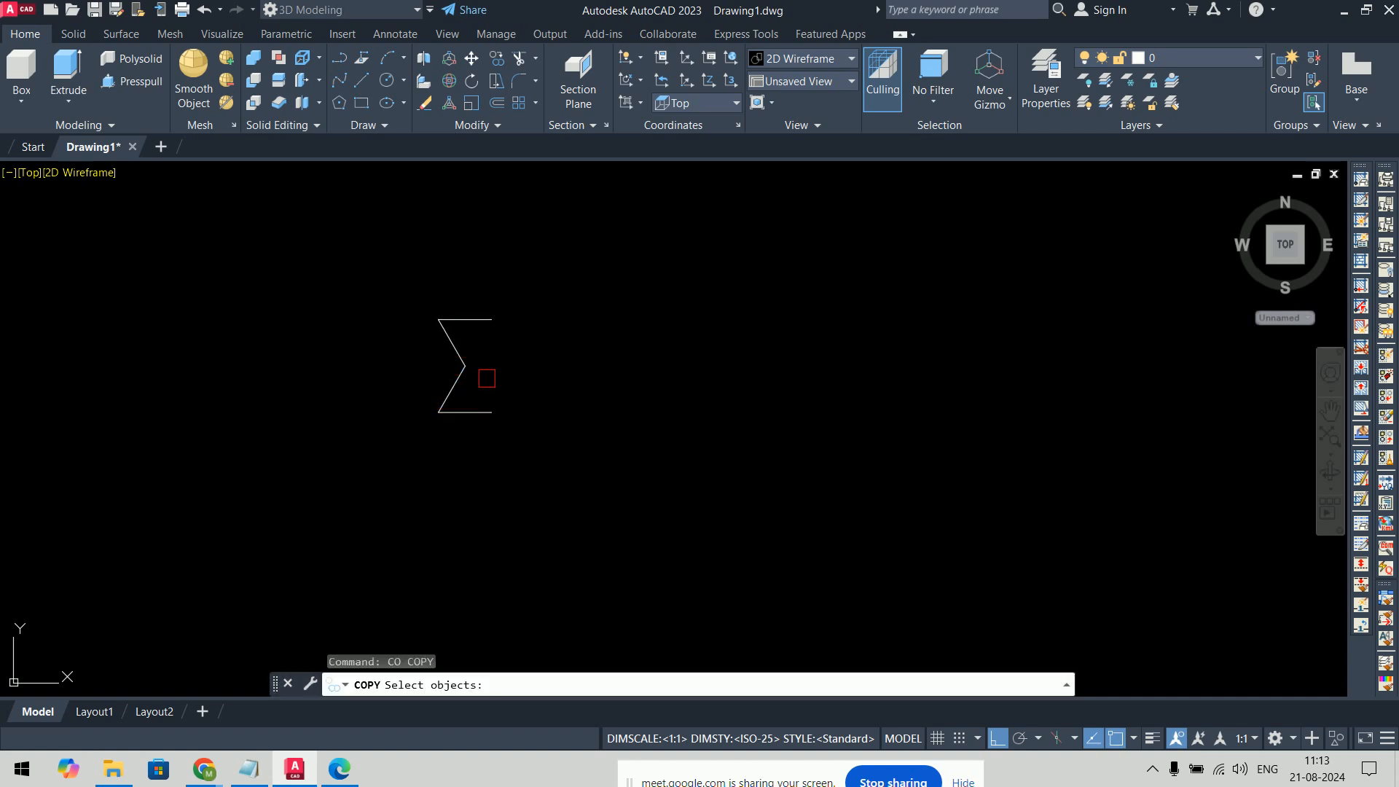
pyautogui.click(452, 388)
pyautogui.press('Return')
pyautogui.click(438, 412)
pyautogui.click(492, 319)
pyautogui.press('Return')
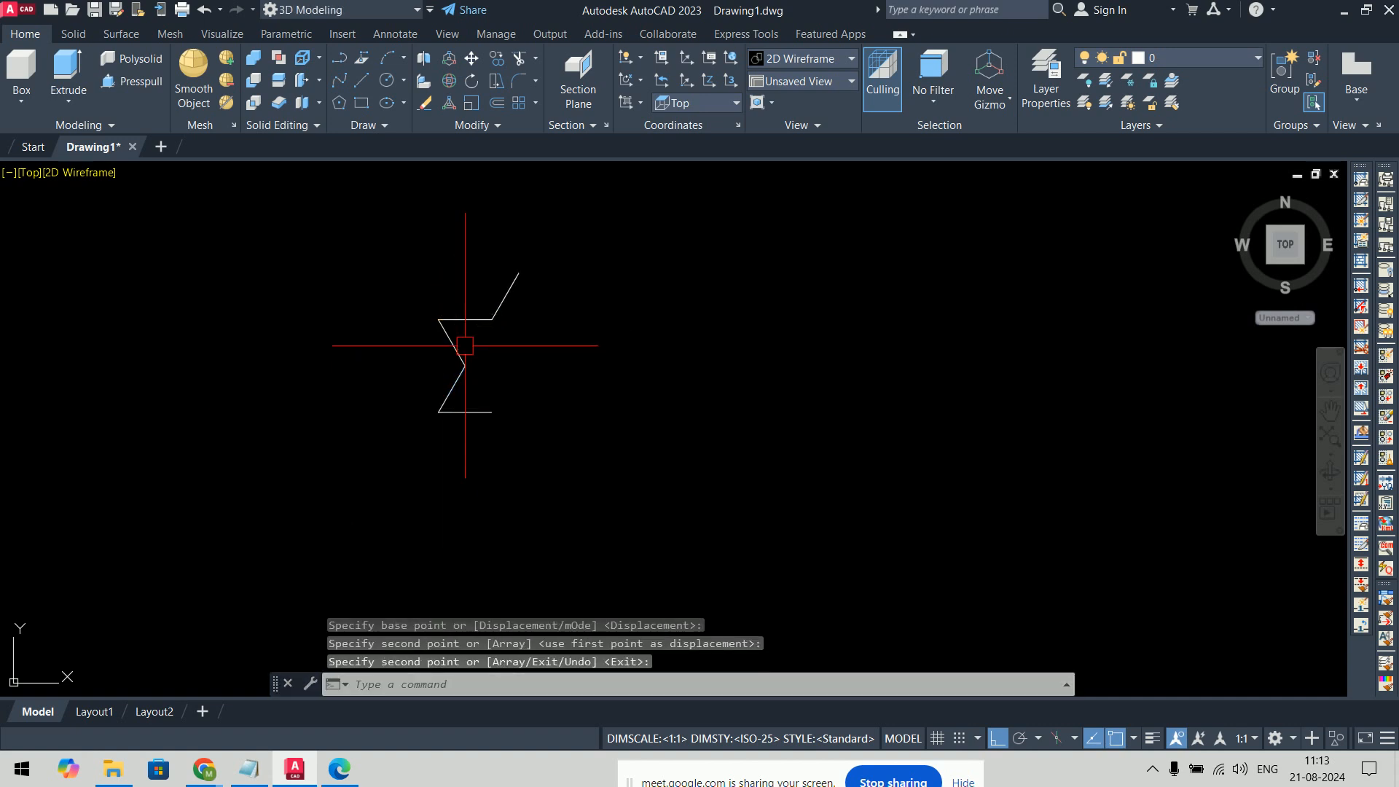
# Step: Copy the upper slanted line from its upper end to the right end of the lower horizontal line
pyautogui.press('Return')
pyautogui.click(452, 343)
pyautogui.press('Return')
pyautogui.click(438, 320)
pyautogui.click(492, 412)
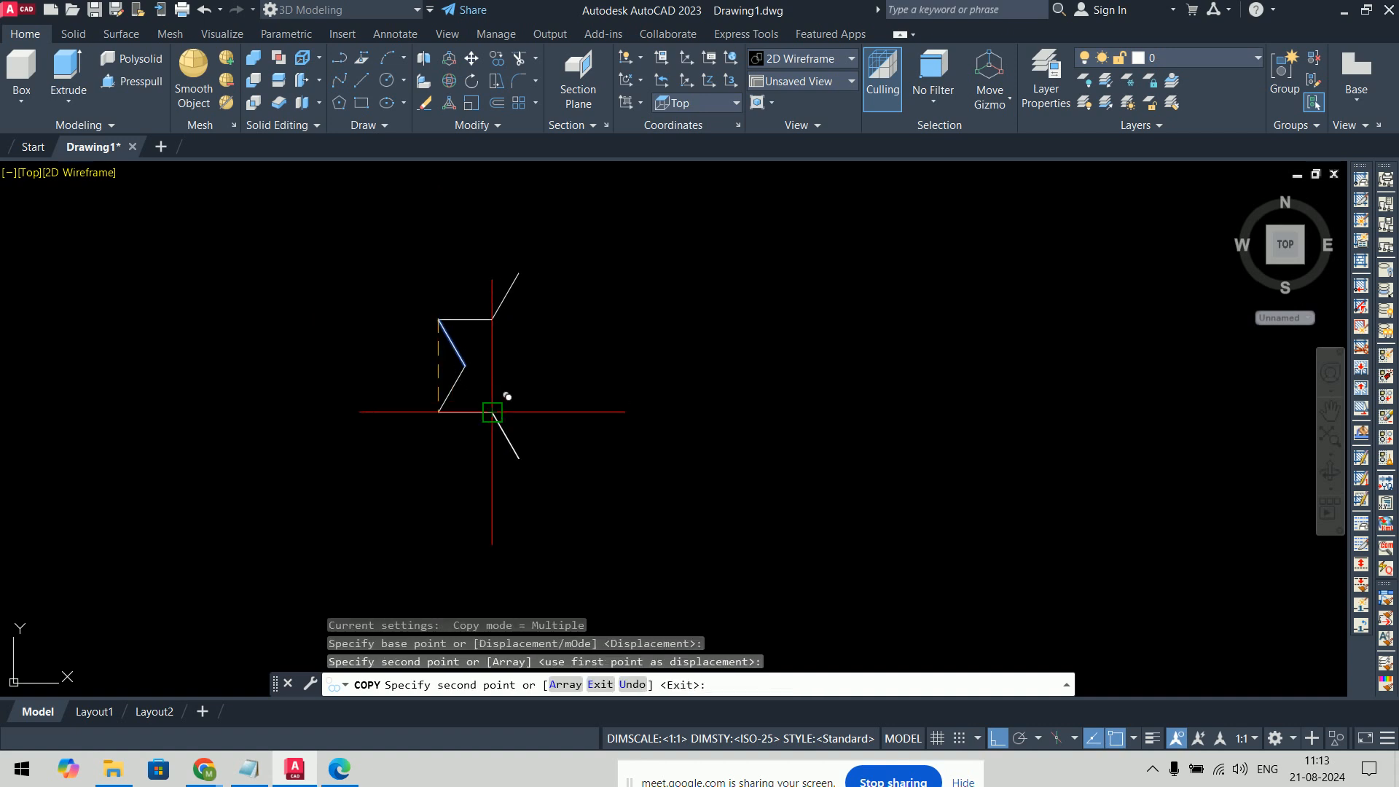
pyautogui.press('Return')
pyautogui.write('mi')
pyautogui.press('Return')
pyautogui.click(614, 295)
pyautogui.click(430, 437)
pyautogui.press('Return')
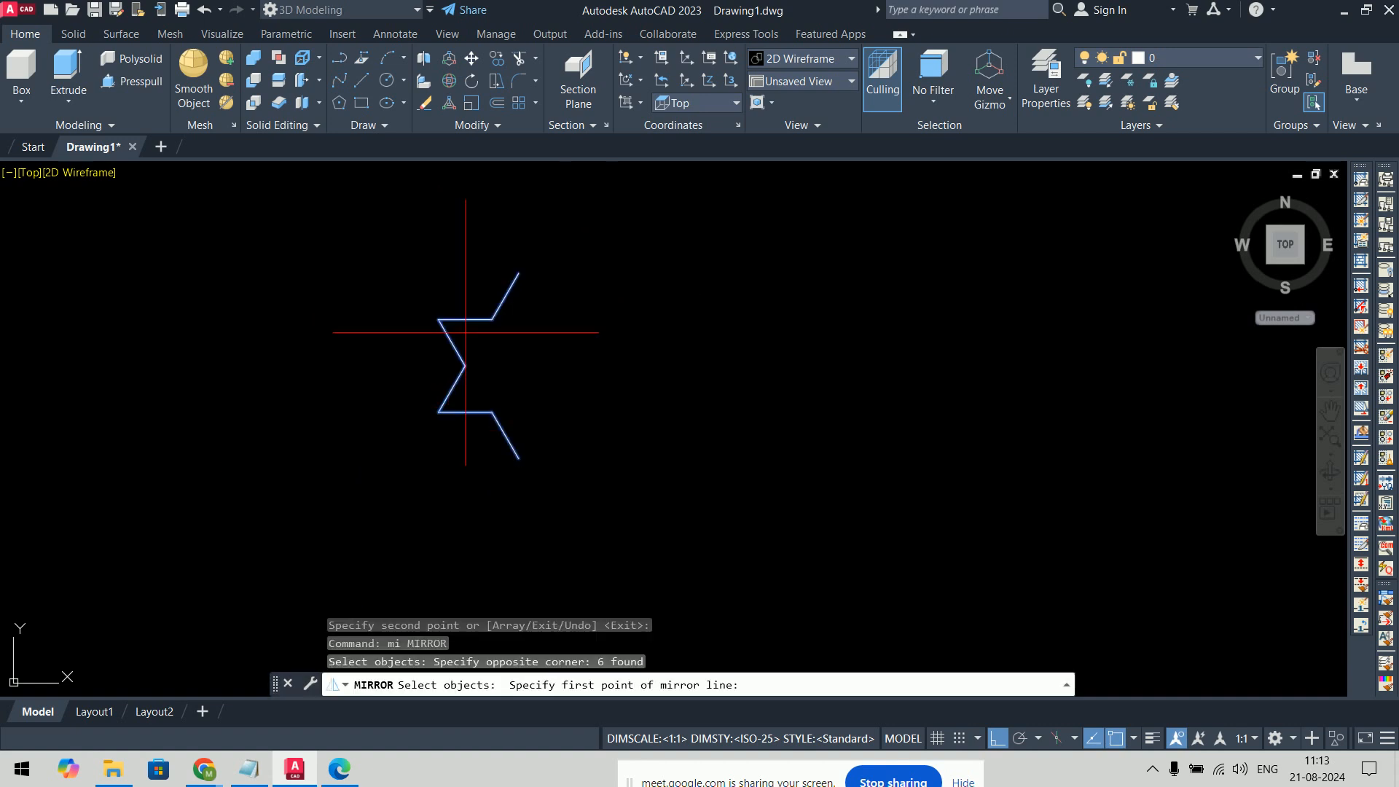
pyautogui.click(519, 274)
pyautogui.press('Escape')
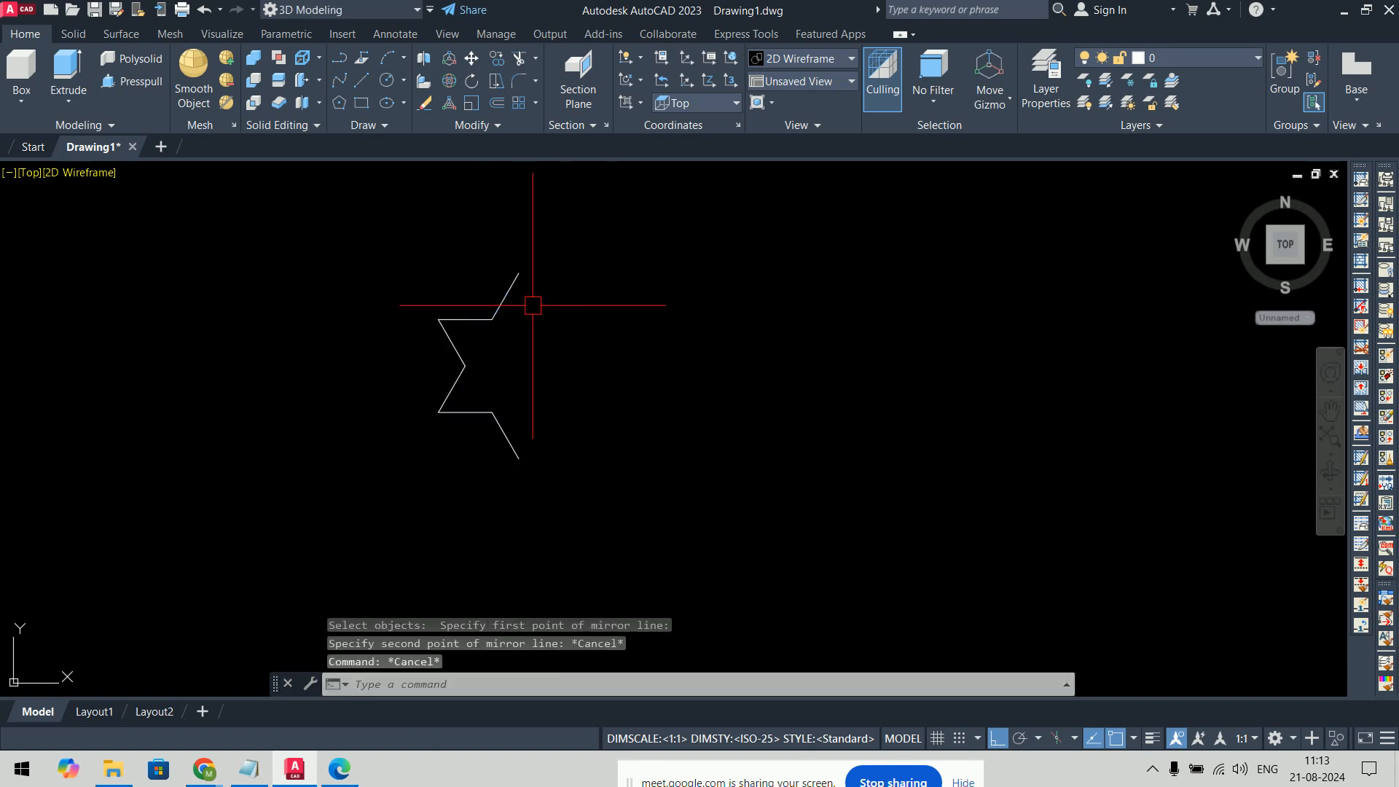
# Step: Mirror the half-star's six lines about a vertical axis through its top tip, keeping the originals, to complete the six-pointed star
pyautogui.write('mi')
pyautogui.press('Return')
pyautogui.click(571, 193)
pyautogui.click(405, 405)
pyautogui.press('Return')
pyautogui.click(519, 273)
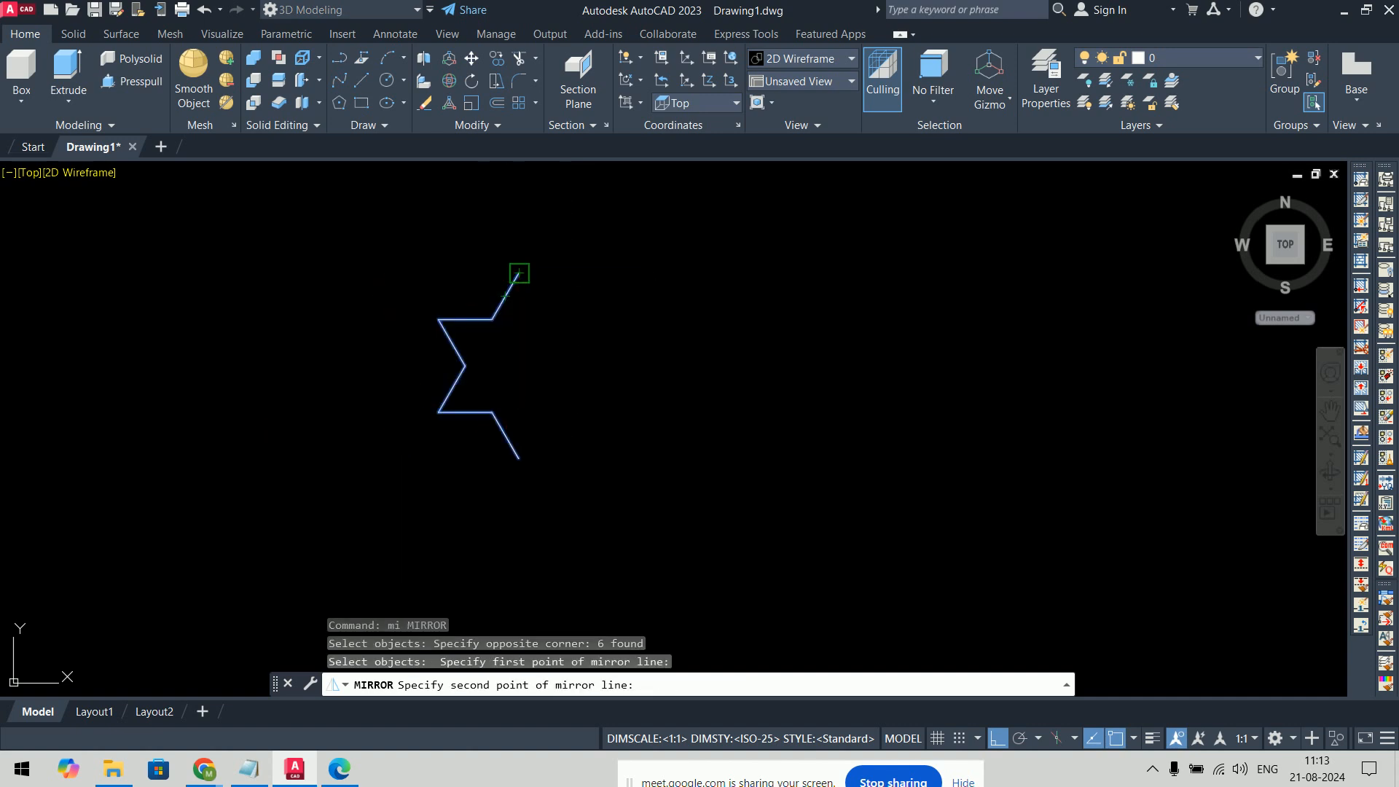
pyautogui.click(515, 587)
pyautogui.press('Return')
# Step: Select two adjacent edges of the star to check whether they are separate lines, and clear the selection
pyautogui.scroll(3, 603, 365)
pyautogui.scroll(-2, 667, 368)
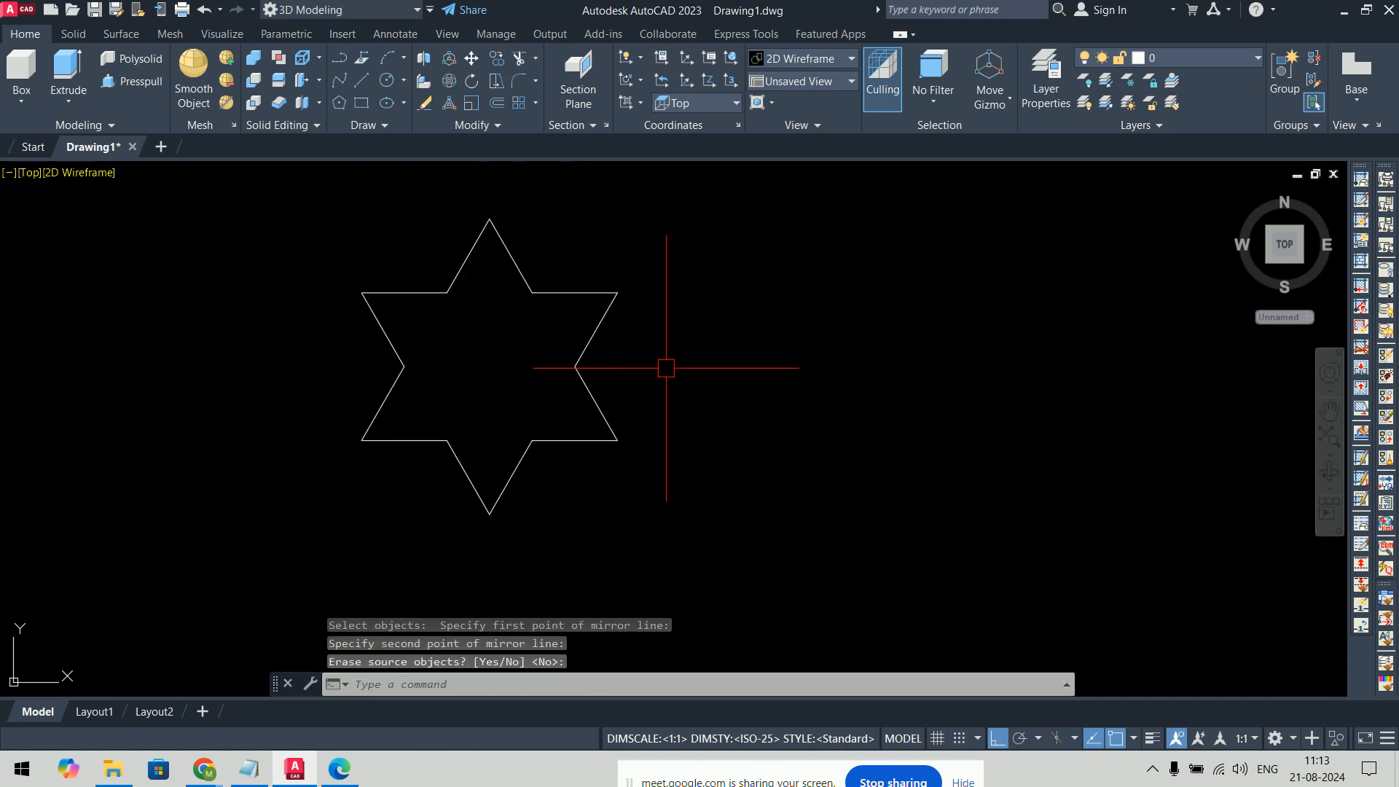
pyautogui.moveTo(666, 368); pyautogui.dragTo(707, 388, button='middle')
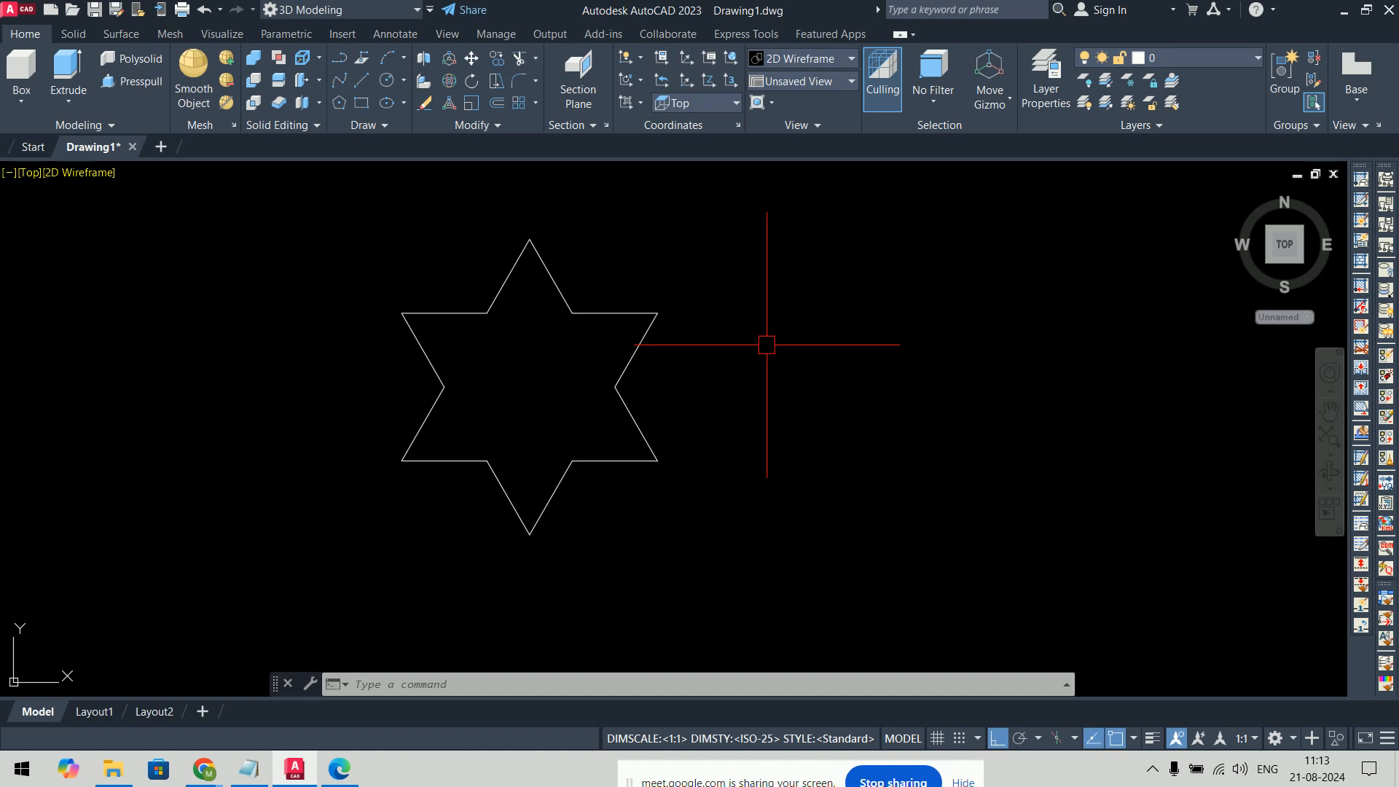
pyautogui.click(629, 313)
pyautogui.click(636, 351)
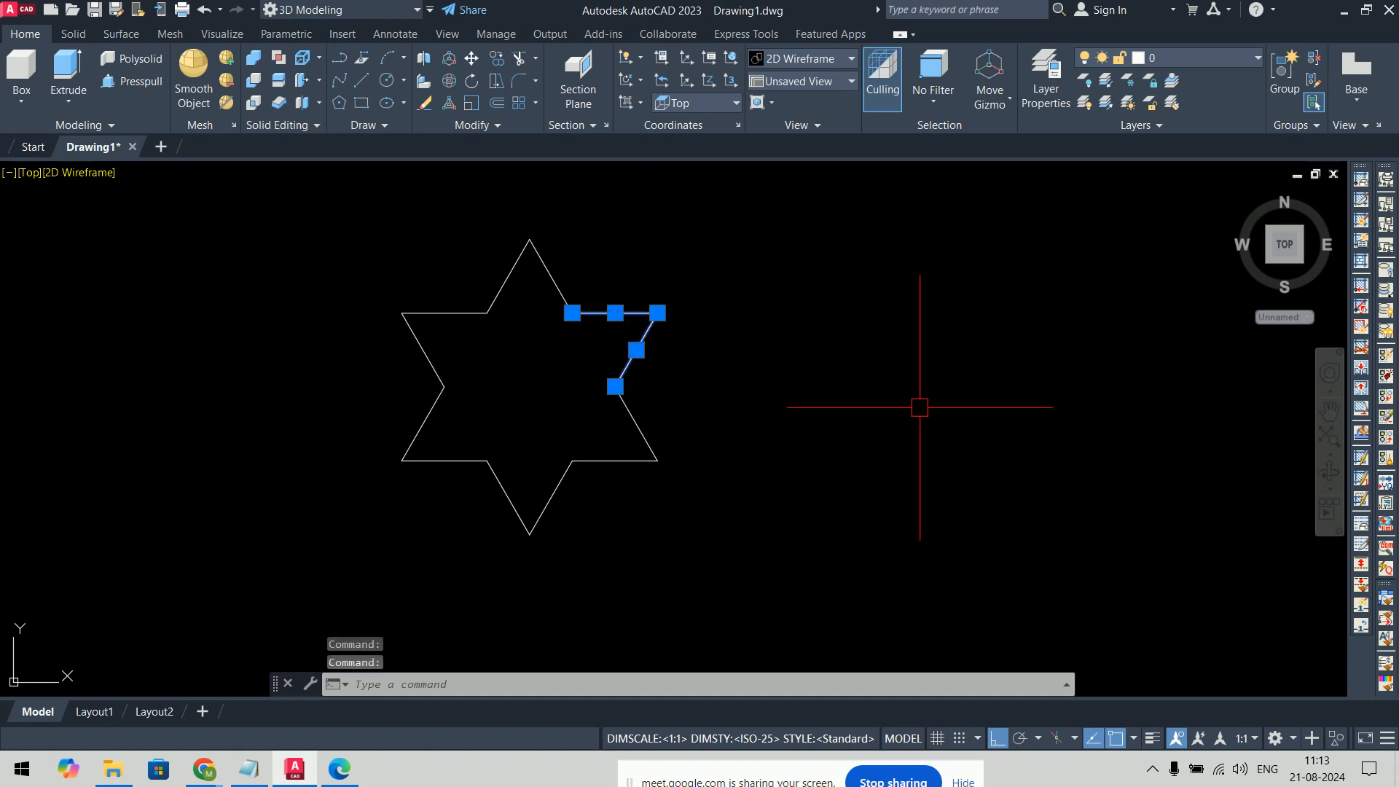
pyautogui.press('Escape')
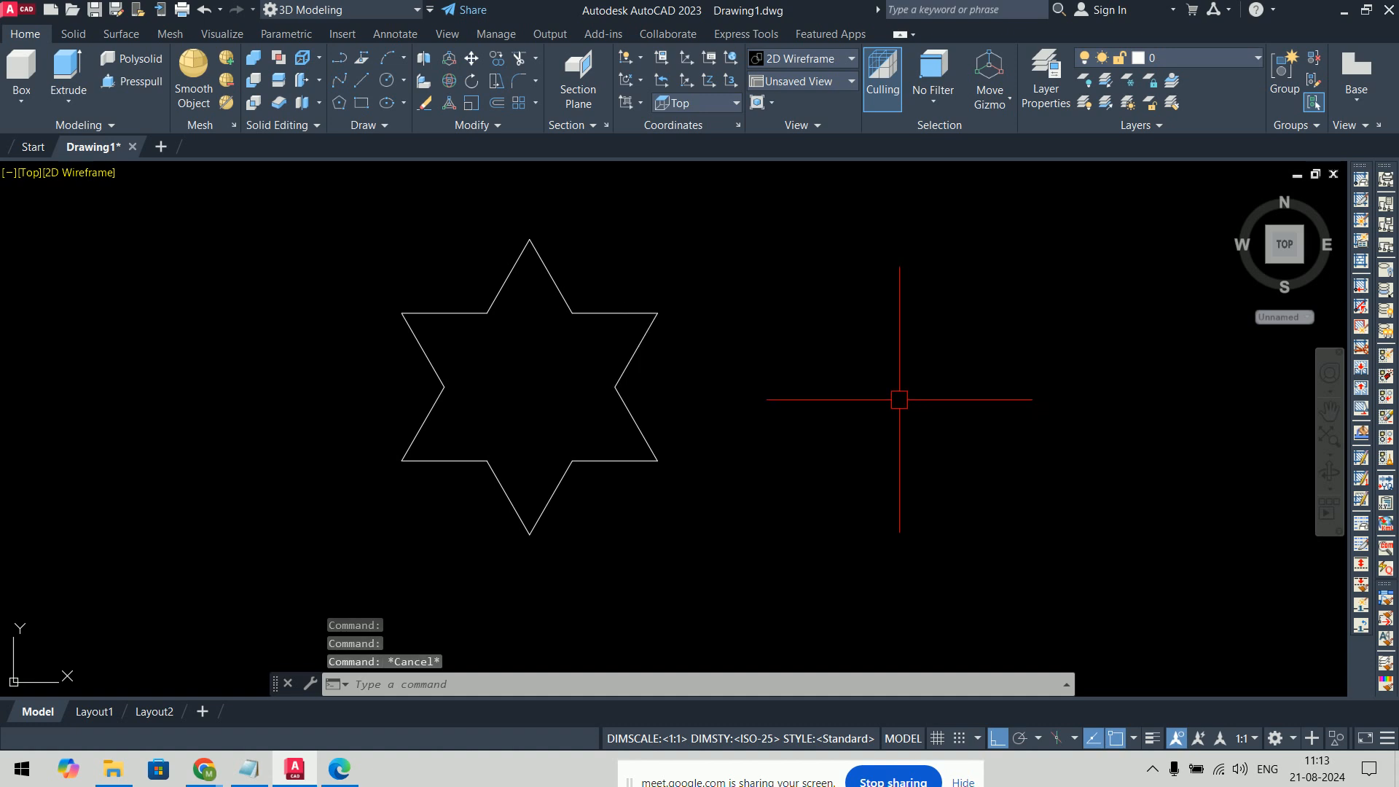
# Step: Copy the whole star horizontally to the right of the original, leaving a gap between the two
pyautogui.write('co')
pyautogui.press('Return')
pyautogui.click(885, 211)
pyautogui.click(353, 525)
pyautogui.press('Return')
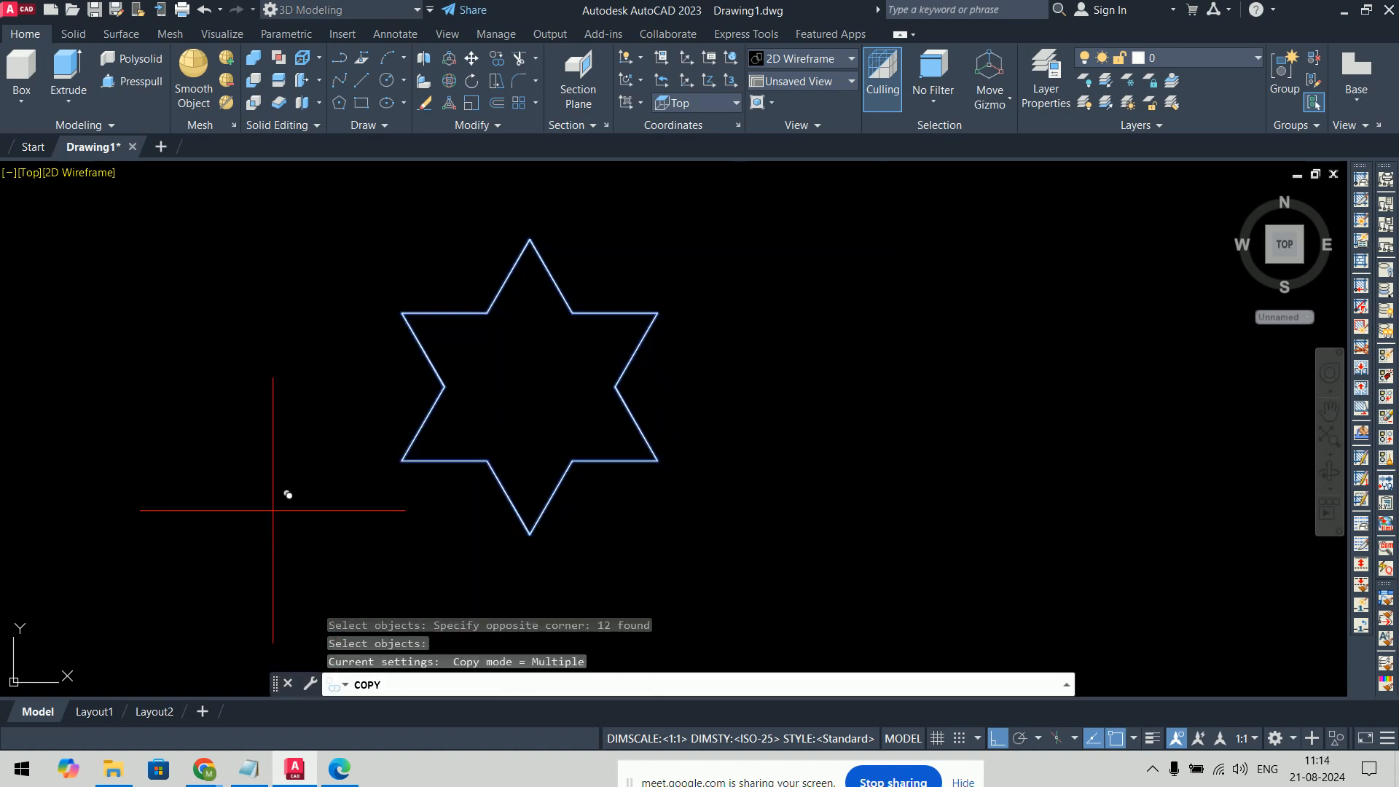
pyautogui.click(273, 525)
pyautogui.click(711, 525)
pyautogui.press('Return')
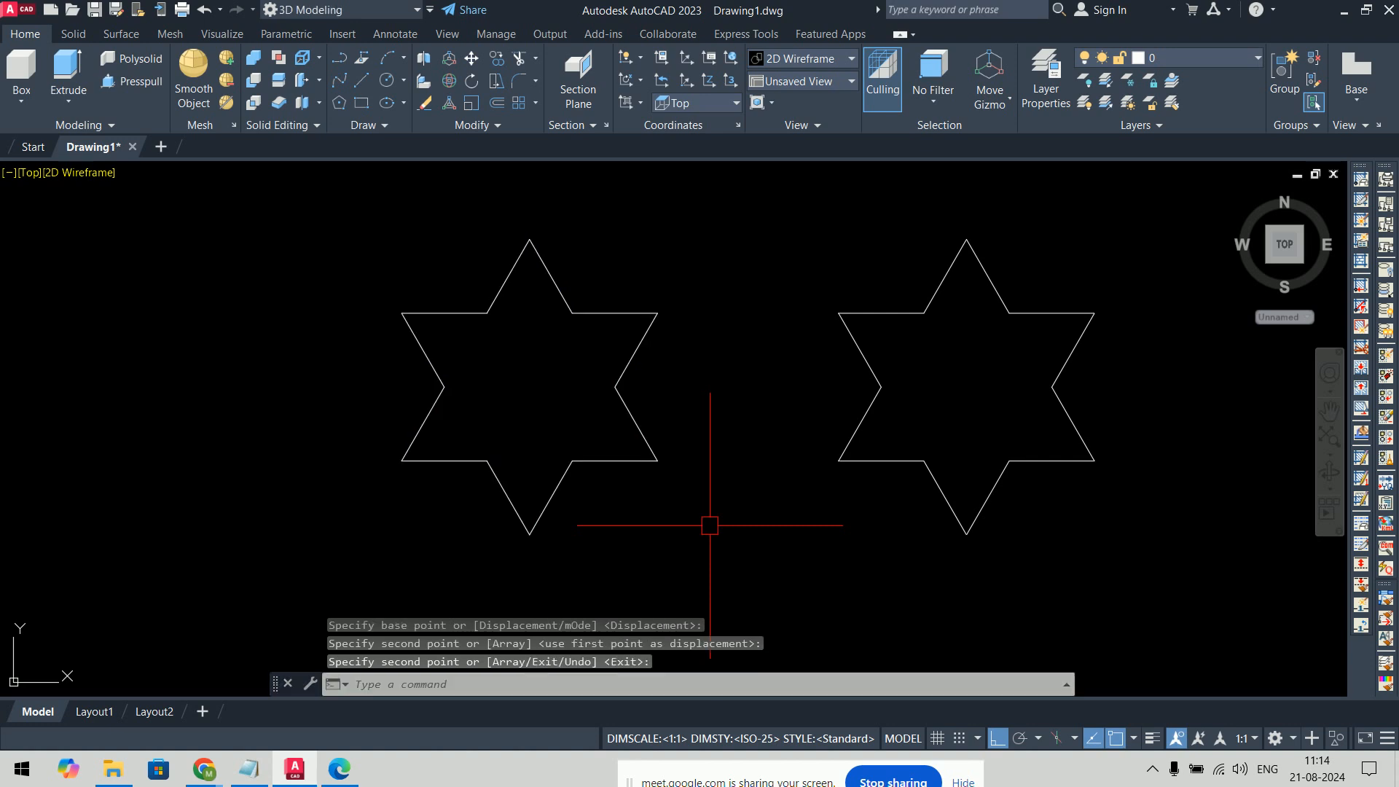
# Step: Join all edges of the copied star into a single polyline and select it to check the result
pyautogui.scroll(-4, 713, 525)
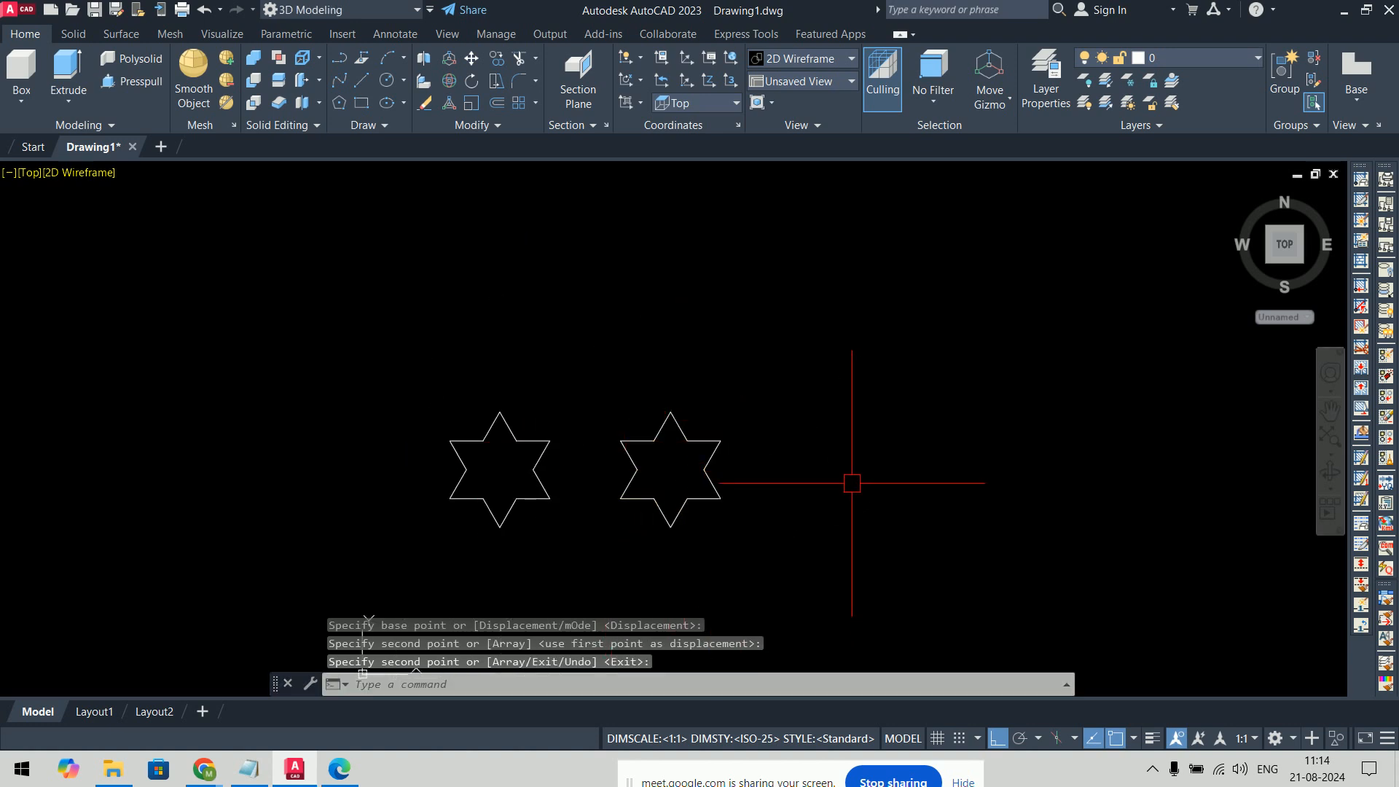
pyautogui.write('j')
pyautogui.press('Return')
pyautogui.click(860, 390)
pyautogui.click(593, 587)
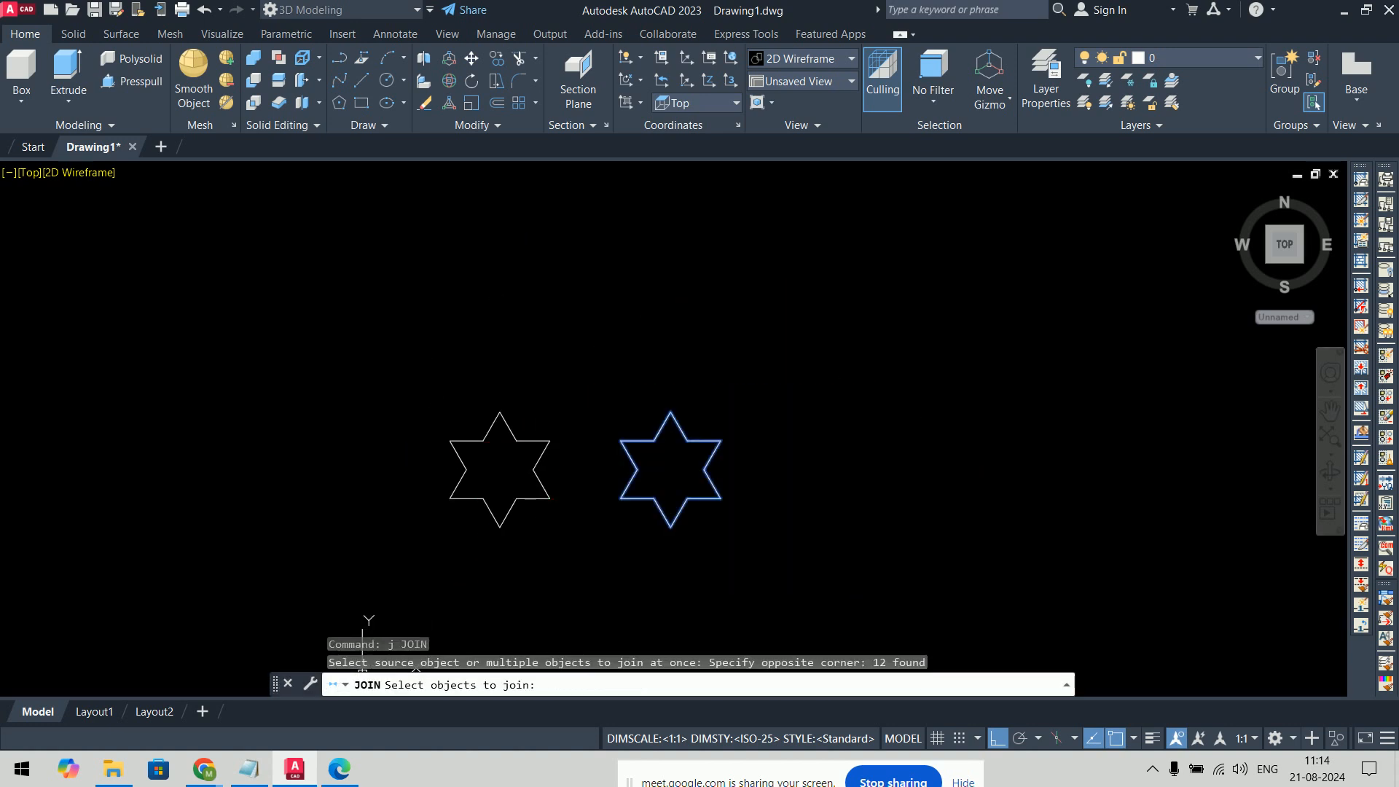
pyautogui.press('Return')
pyautogui.click(723, 500)
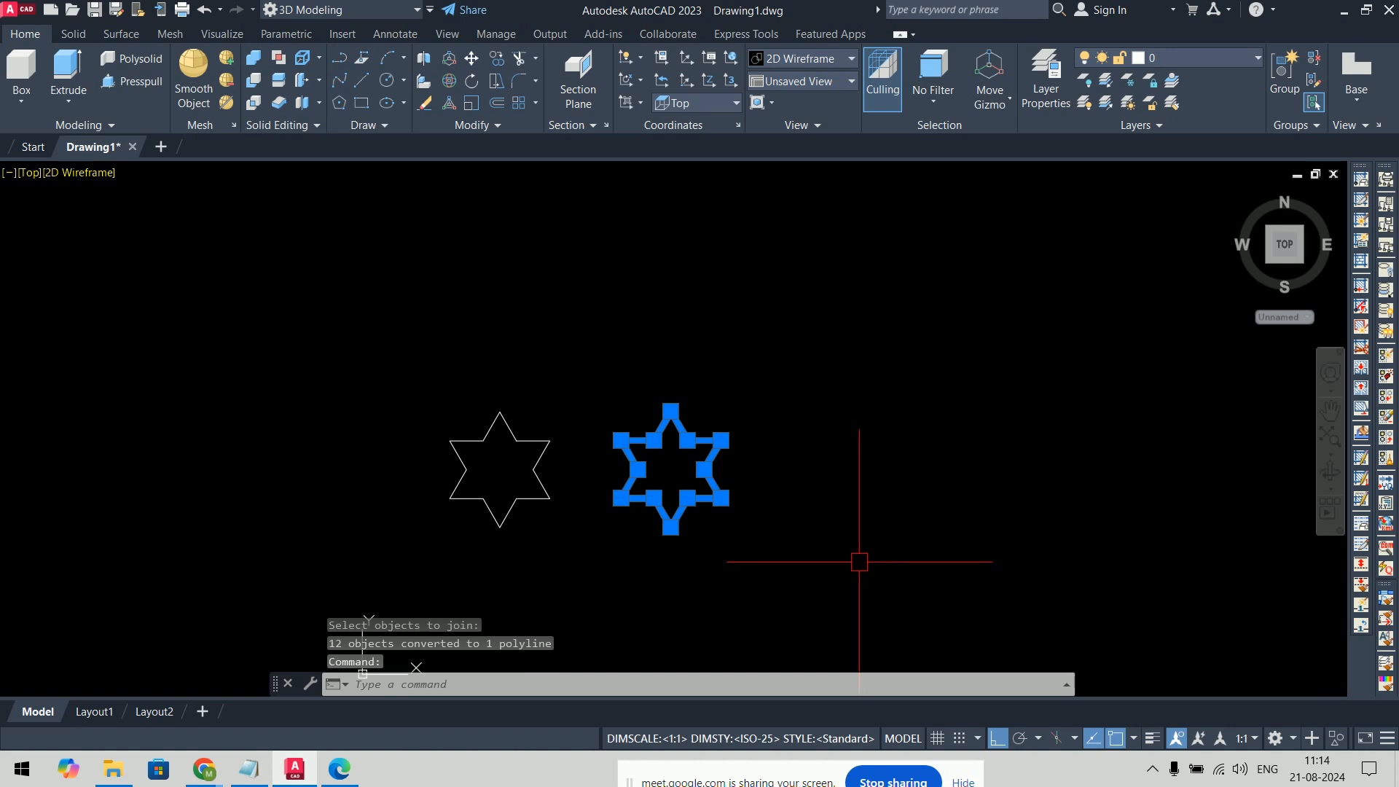
pyautogui.press('Escape')
# Step: Copy the original unjoined star horizontally from its bottom tip to make a third star right of the joined one
pyautogui.scroll(2, 752, 528)
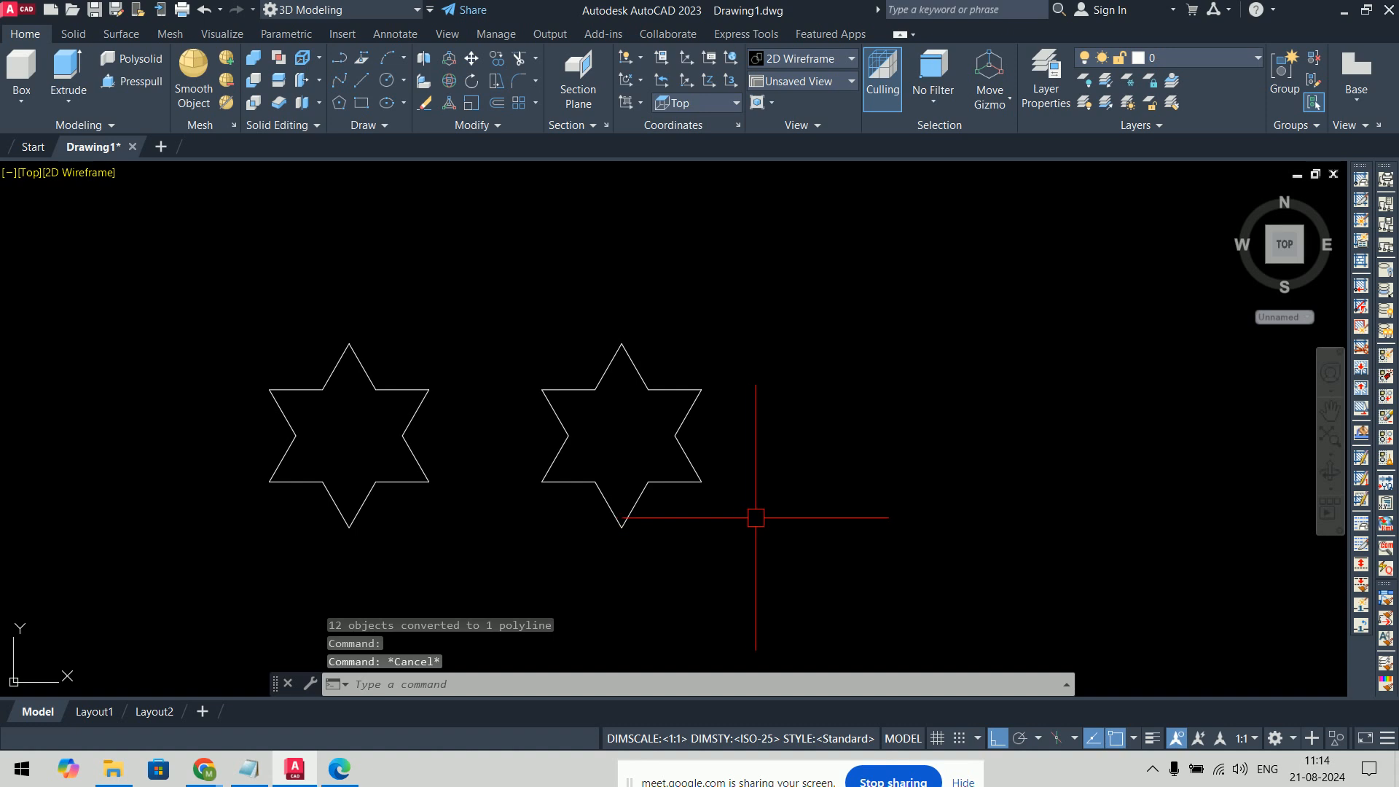
pyautogui.write('co')
pyautogui.press('Return')
pyautogui.click(468, 305)
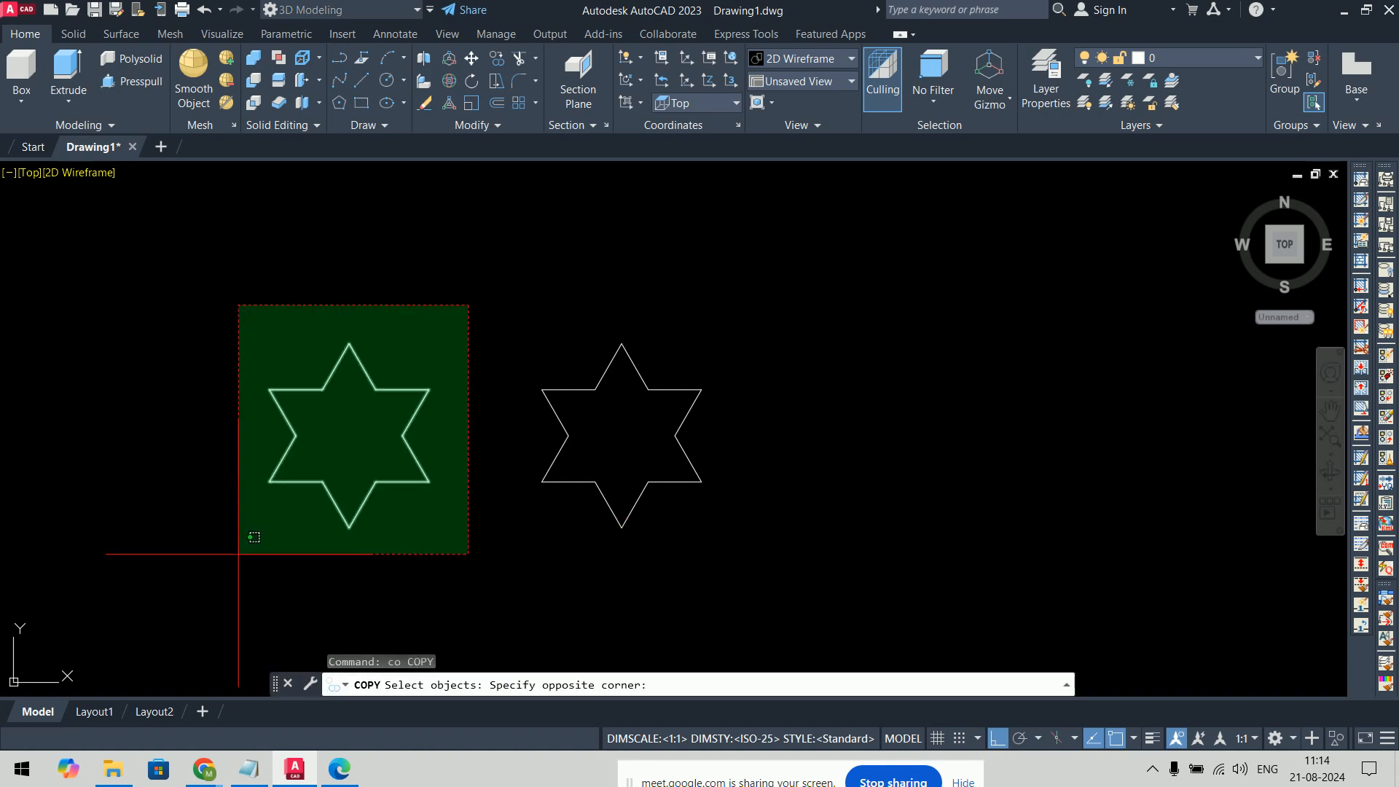
pyautogui.click(237, 553)
pyautogui.press('Return')
pyautogui.click(350, 525)
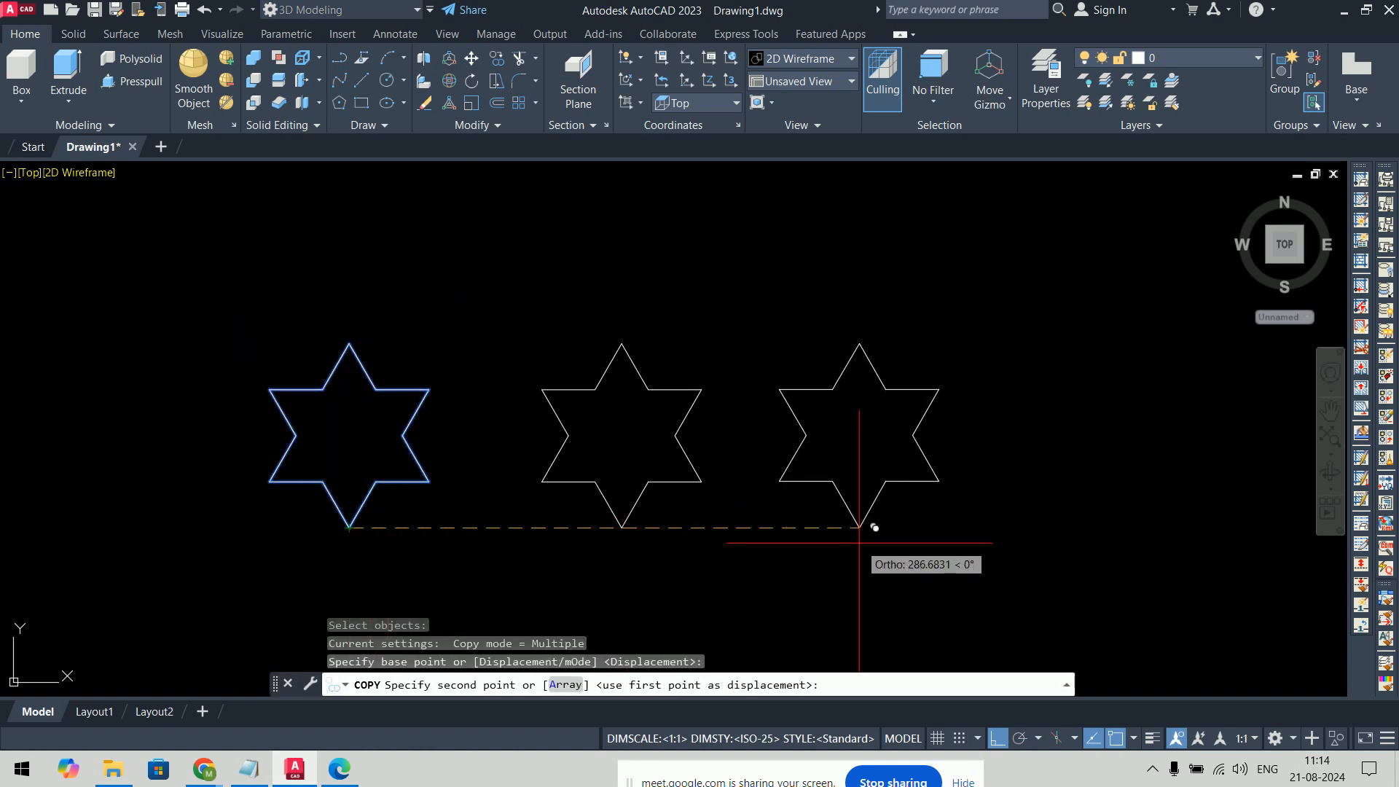
pyautogui.click(884, 528)
pyautogui.press('Return')
# Step: Draw a vertical line from the third star's top tip down to about its center
pyautogui.write('l')
pyautogui.press('Return')
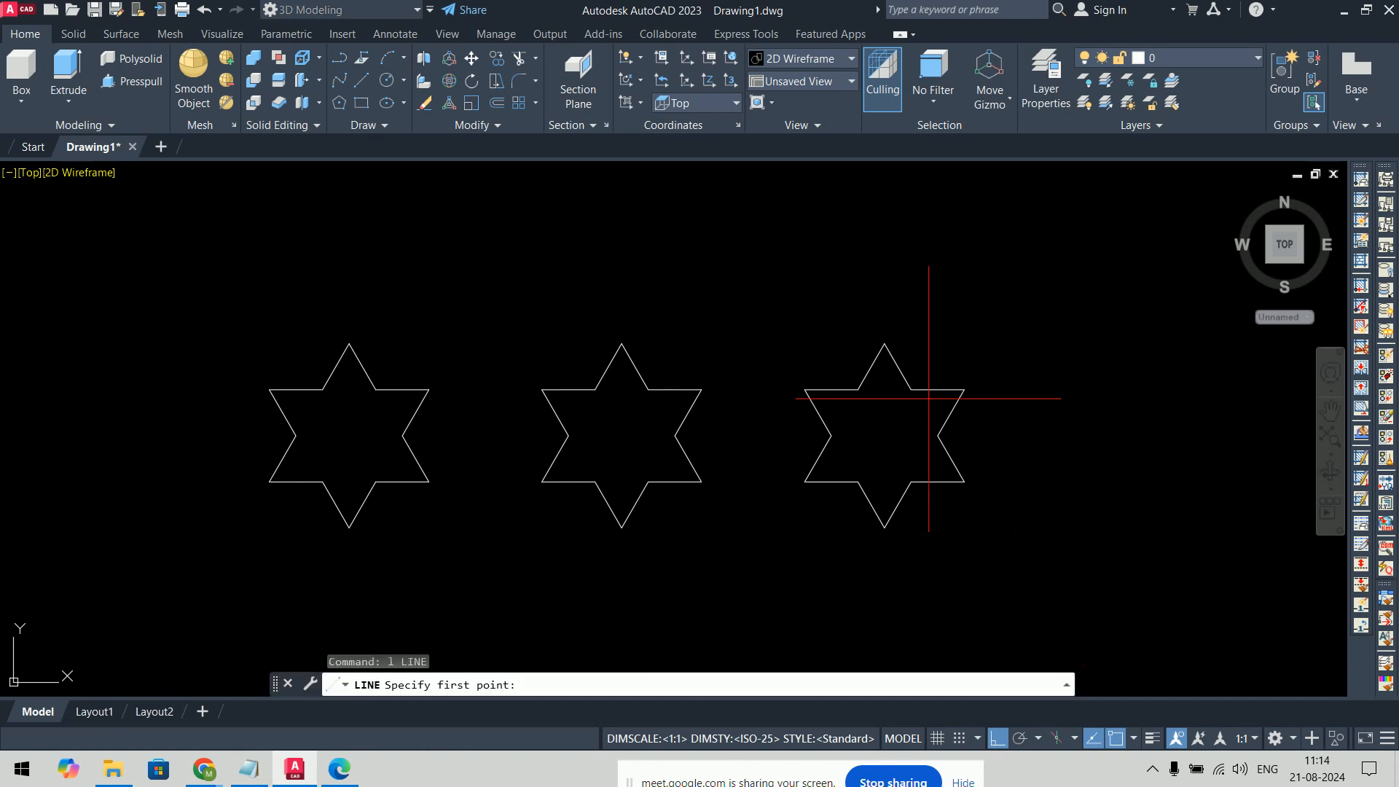
pyautogui.click(885, 343)
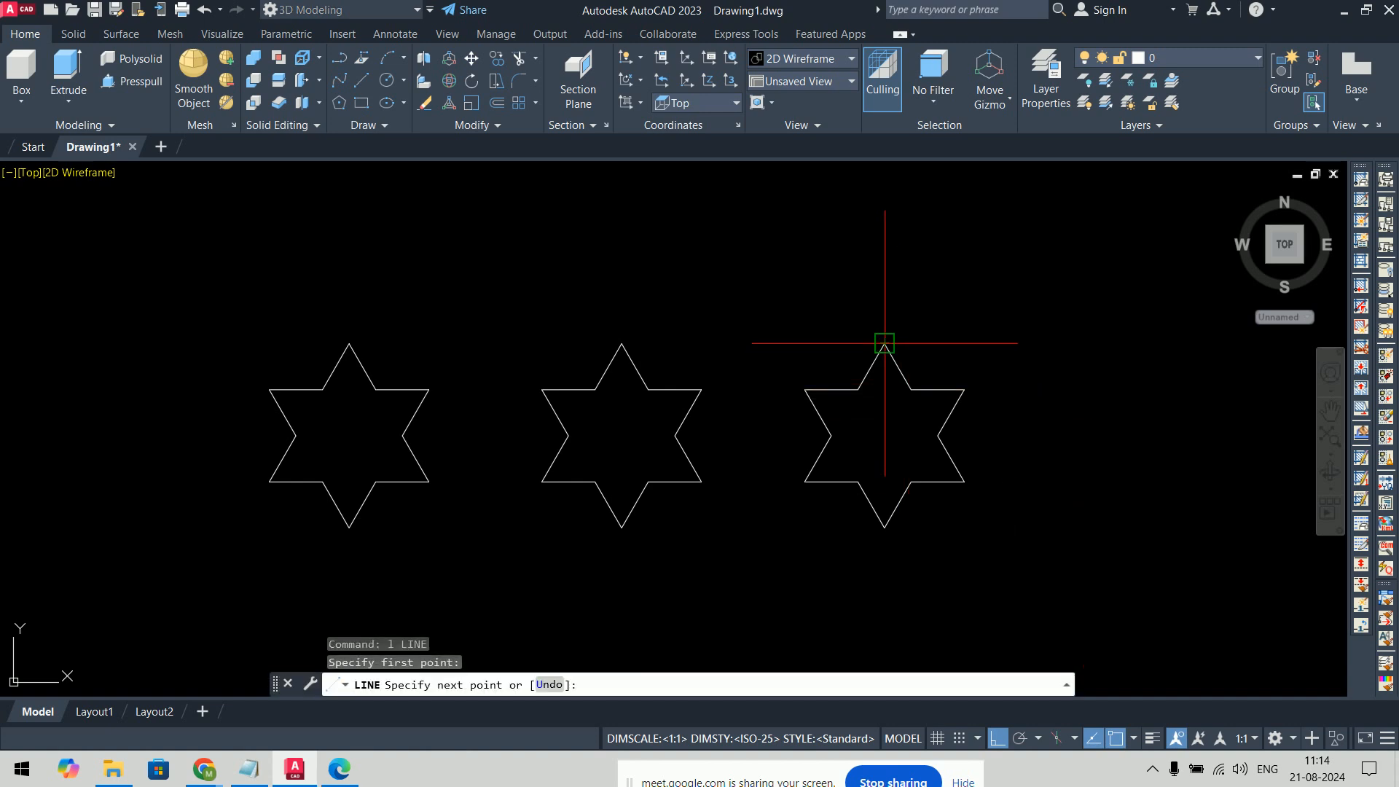
pyautogui.click(888, 435)
pyautogui.press('Return')
# Step: Join the third star's edges and its inner vertical line into one polyline and select it to check the result
pyautogui.write('j')
pyautogui.press('Return')
pyautogui.click(1047, 297)
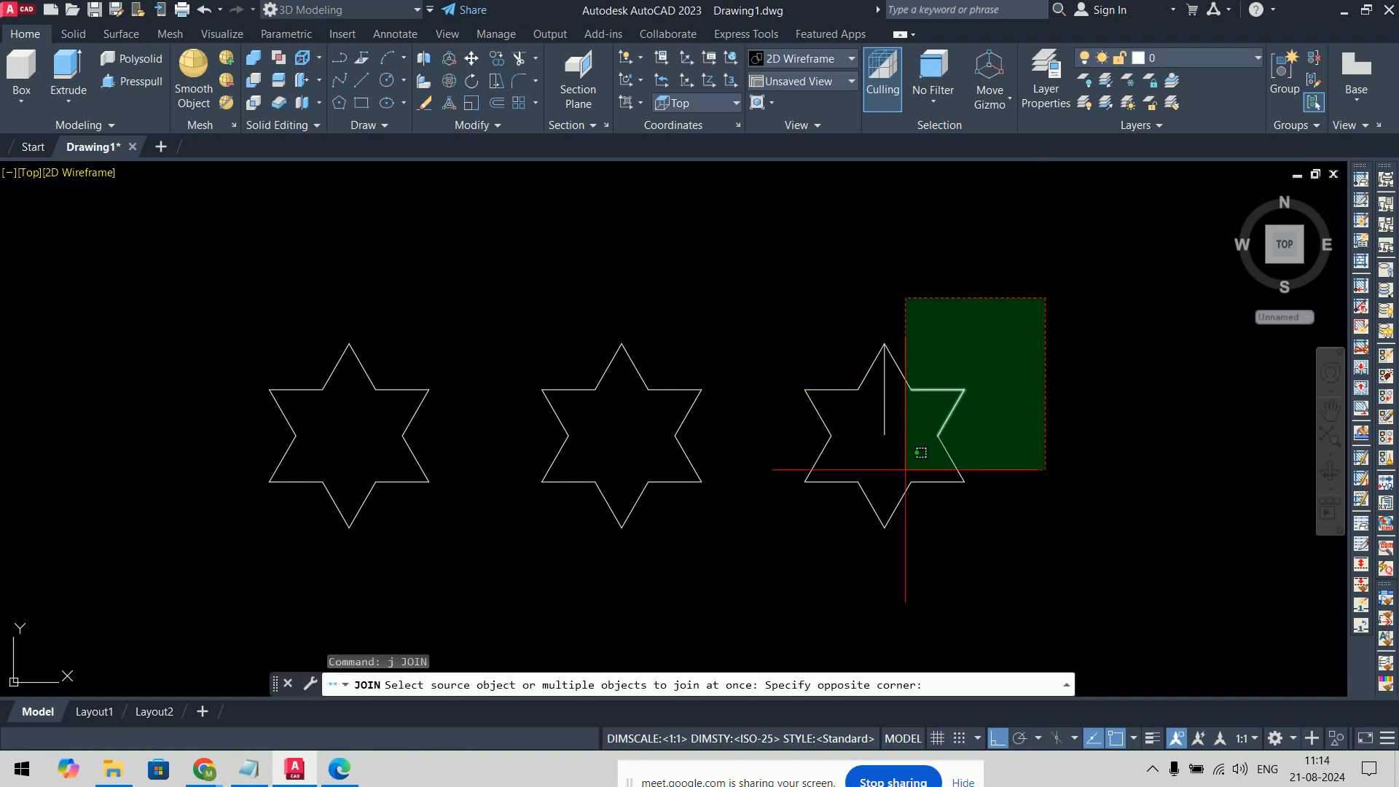
pyautogui.click(784, 578)
pyautogui.press('Return')
pyautogui.click(927, 488)
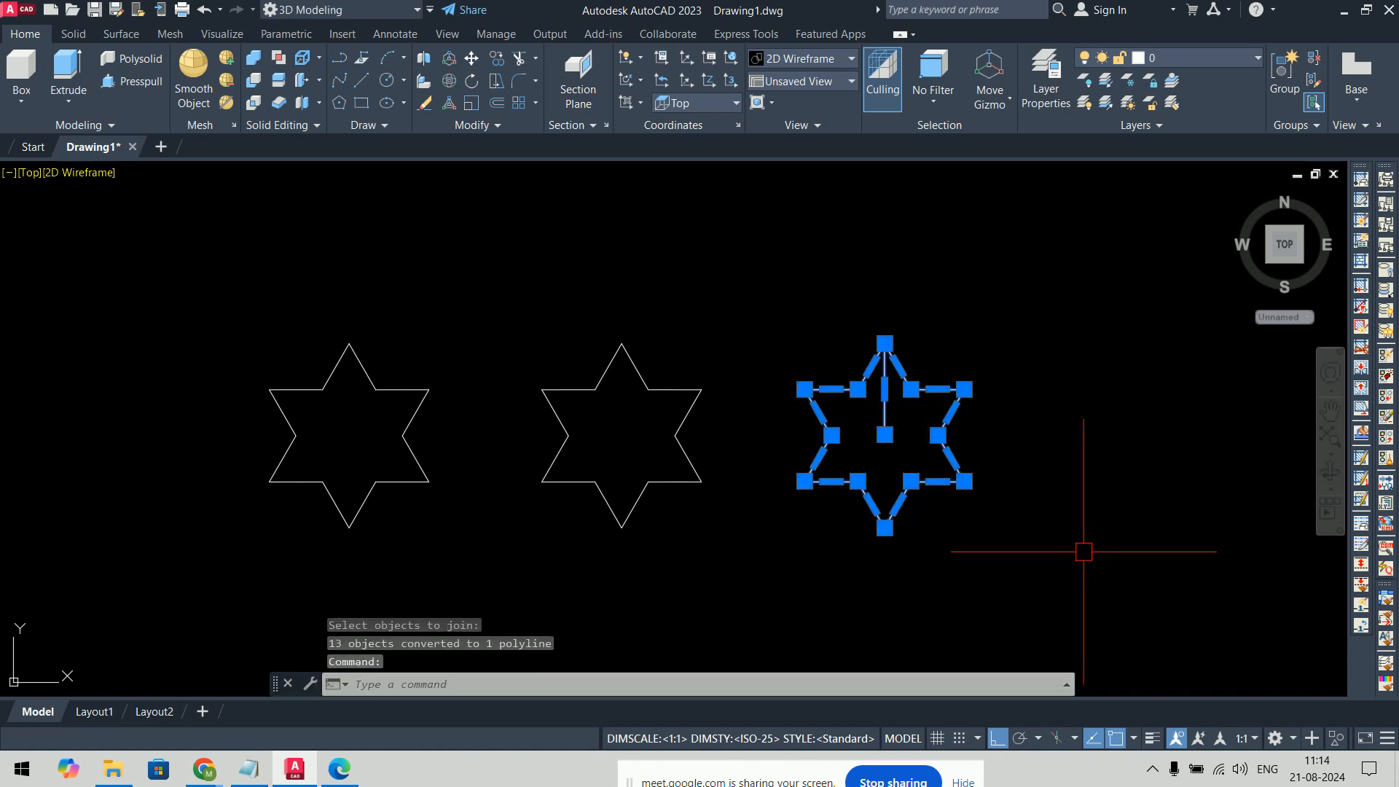
pyautogui.press('Escape')
pyautogui.press('Escape')
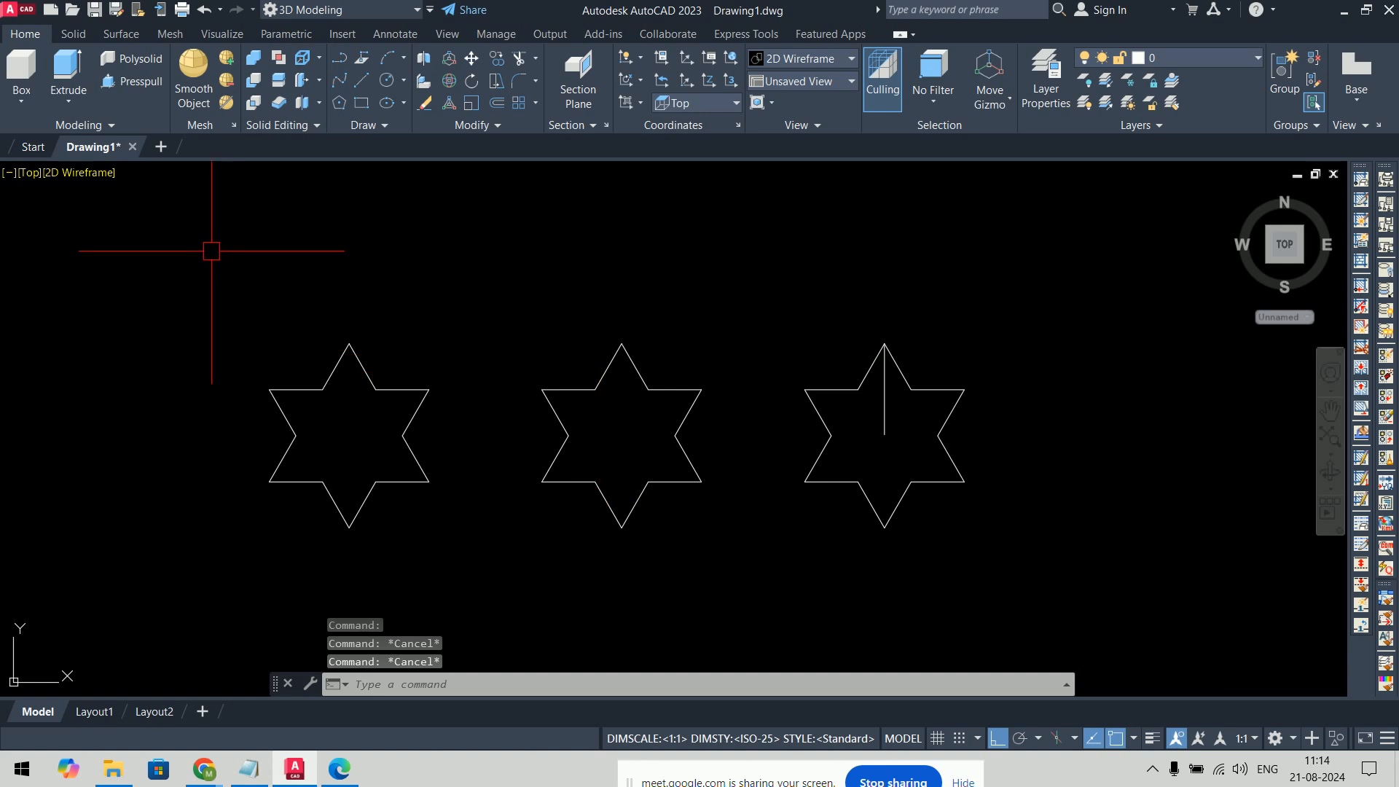
# Step: Change the viewport to the SW Isometric view and bring the first two stars into close view
pyautogui.click(30, 174)
pyautogui.click(69, 316)
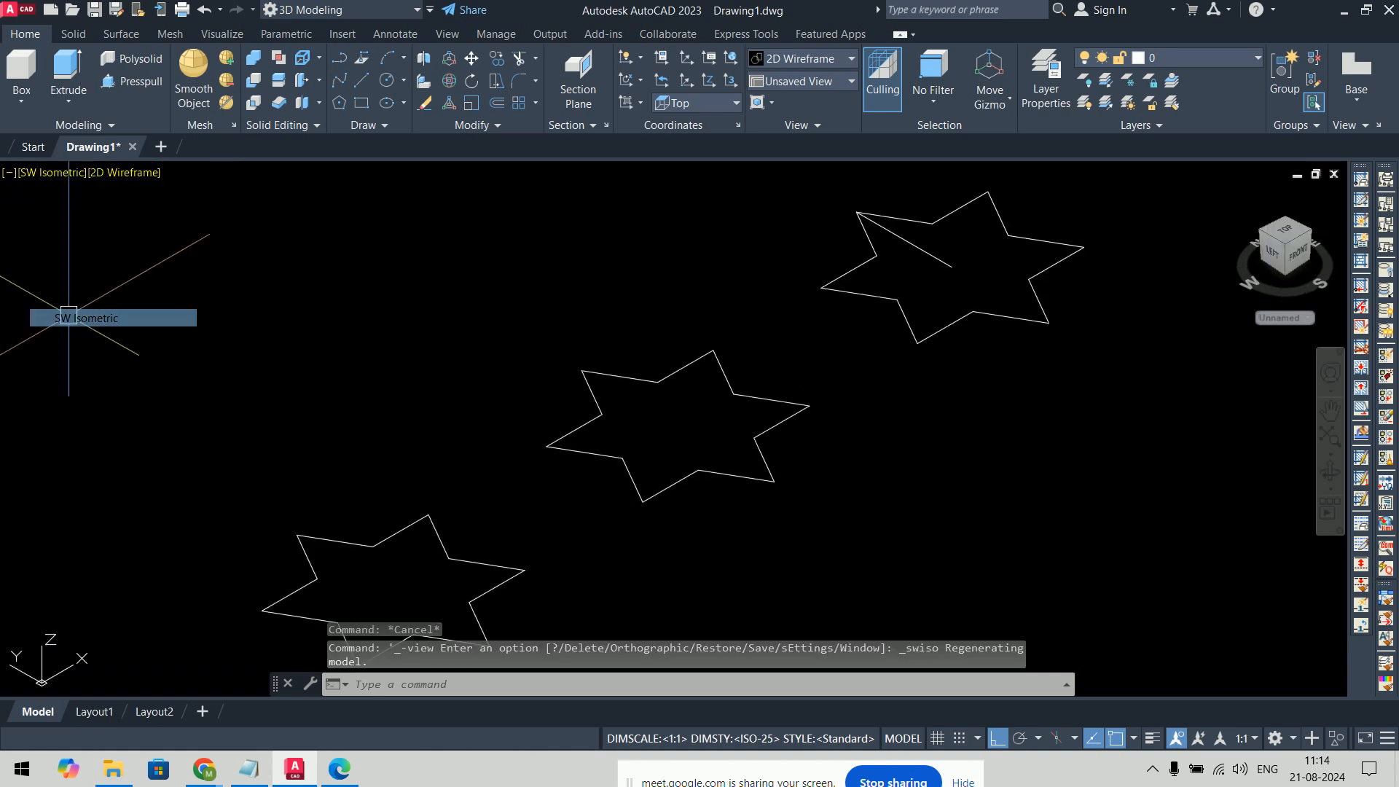
pyautogui.scroll(-2, 671, 389)
pyautogui.moveTo(759, 459); pyautogui.dragTo(746, 415, button='middle')
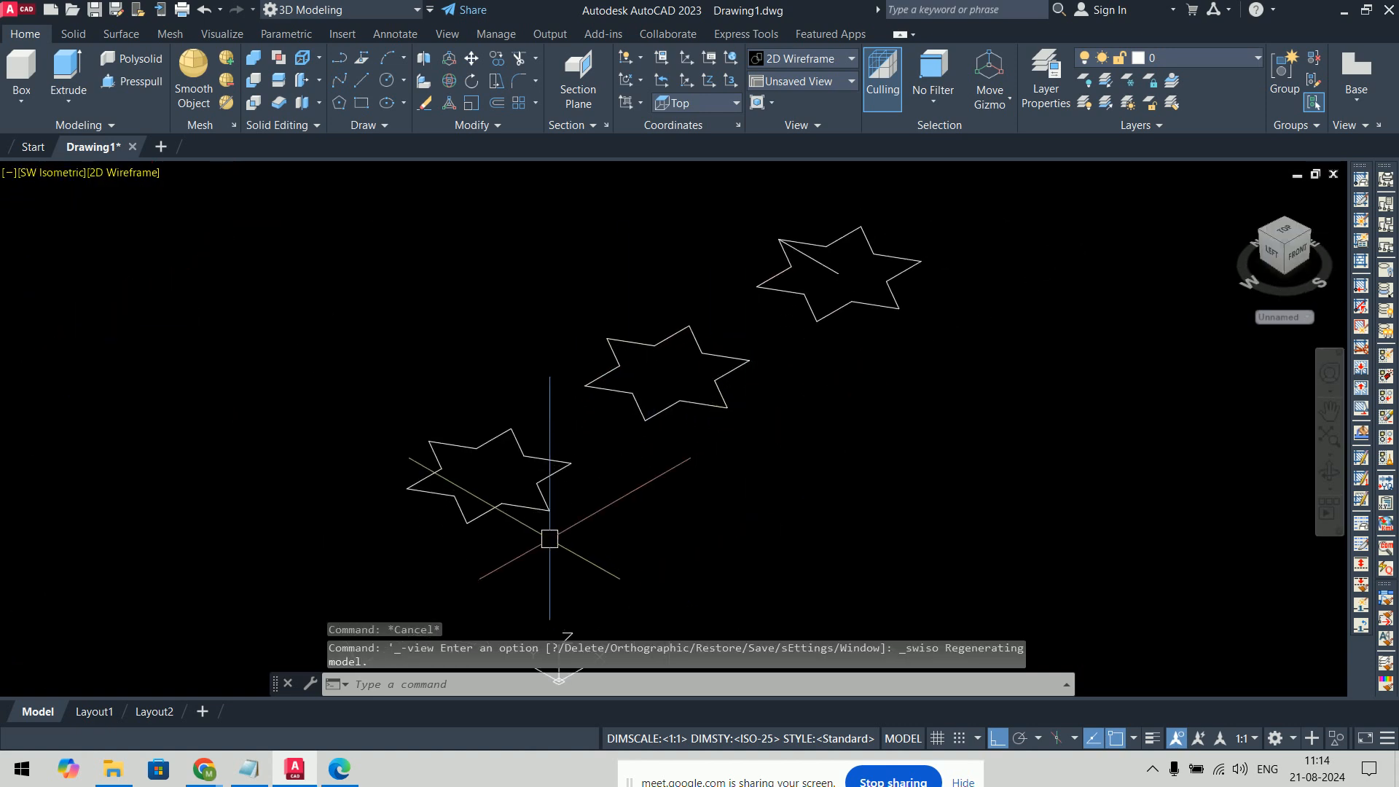
pyautogui.scroll(4, 560, 473)
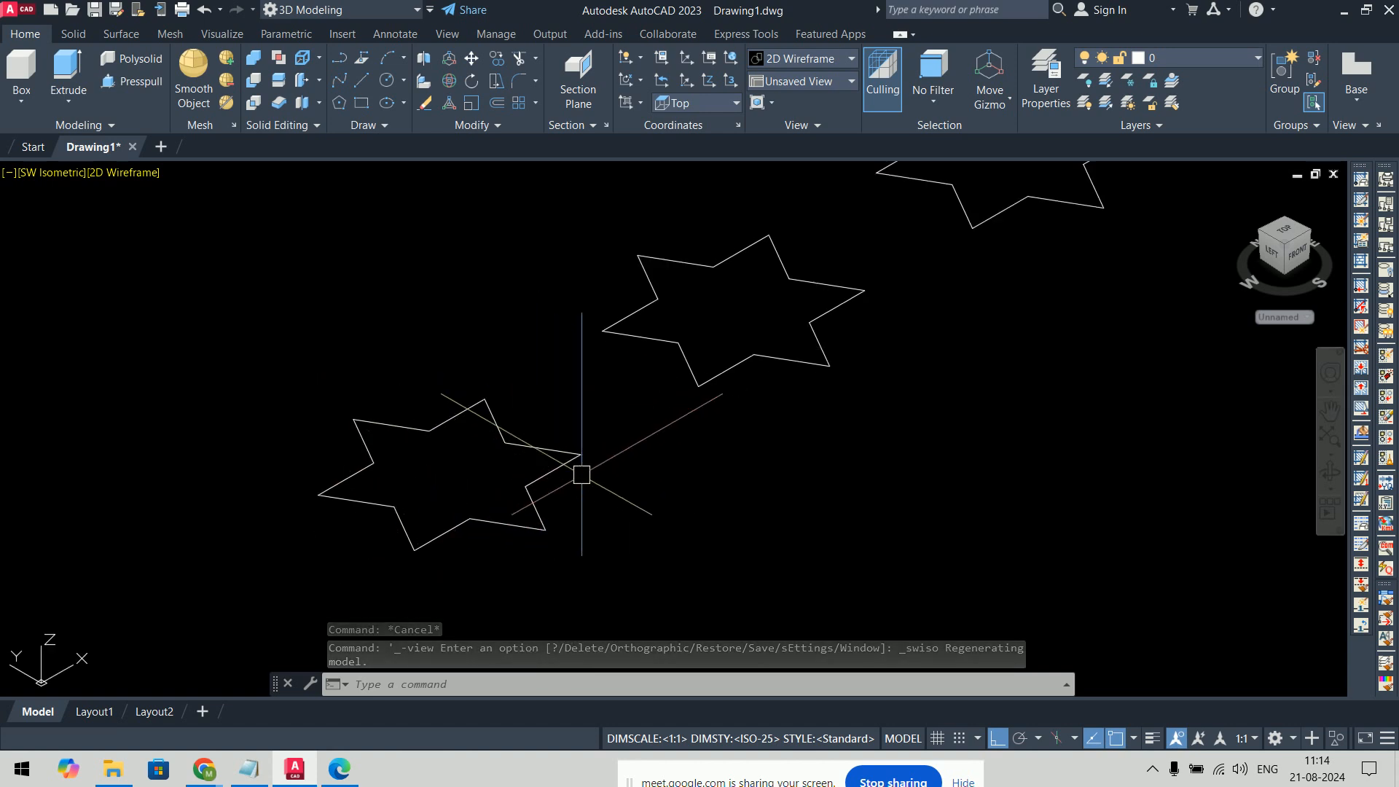
pyautogui.moveTo(666, 460); pyautogui.dragTo(838, 416, button='middle')
pyautogui.scroll(-3, 953, 500)
pyautogui.scroll(2, 874, 525)
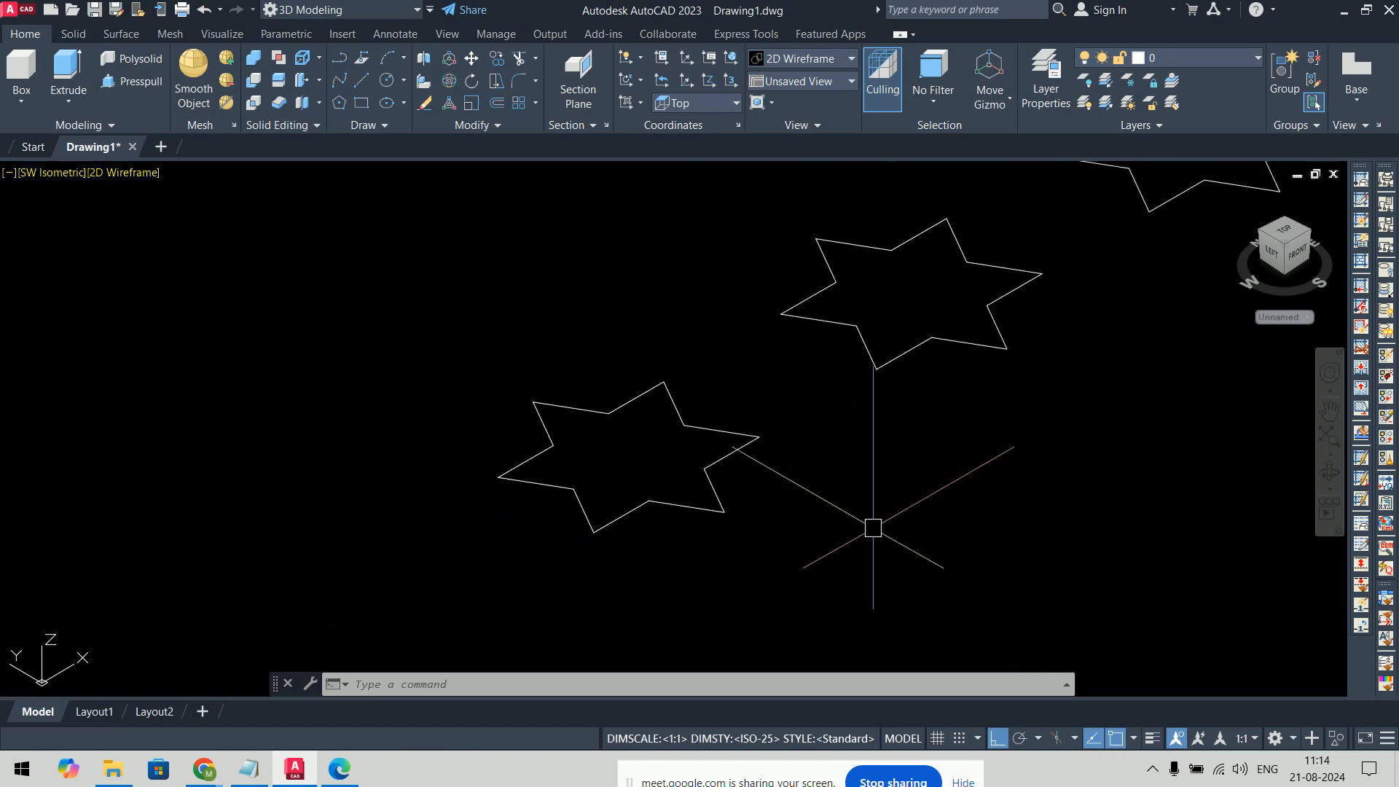
# Step: Switch to the PDF notes in Edge and sketch a curved arrow from "2D" to "3D" above the "Commands to Convert from 2D to 3D" heading
pyautogui.click(339, 767)
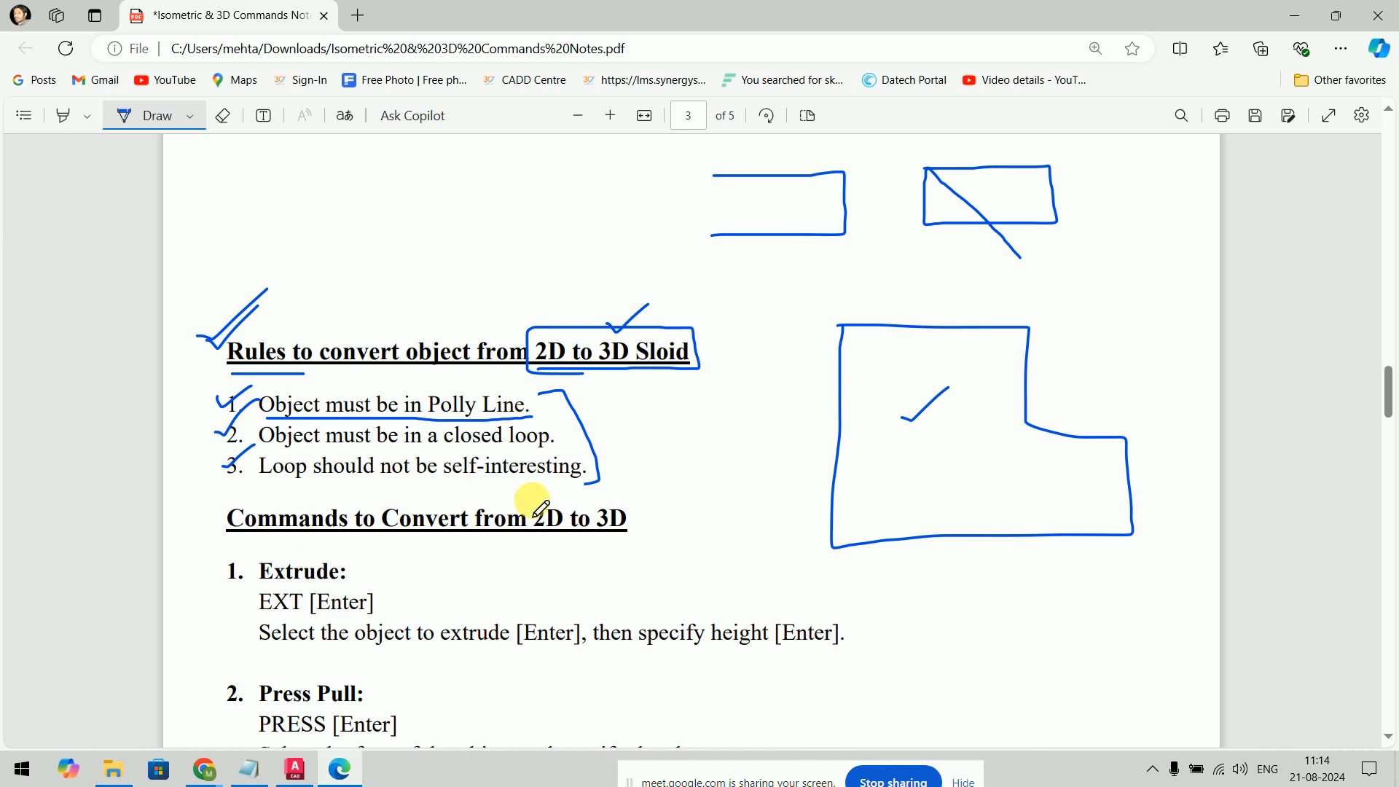
pyautogui.moveTo(545, 501)
pyautogui.mouseDown()
pyautogui.moveTo(576, 478)
pyautogui.moveTo(605, 499)
pyautogui.moveTo(611, 483)
pyautogui.mouseUp()
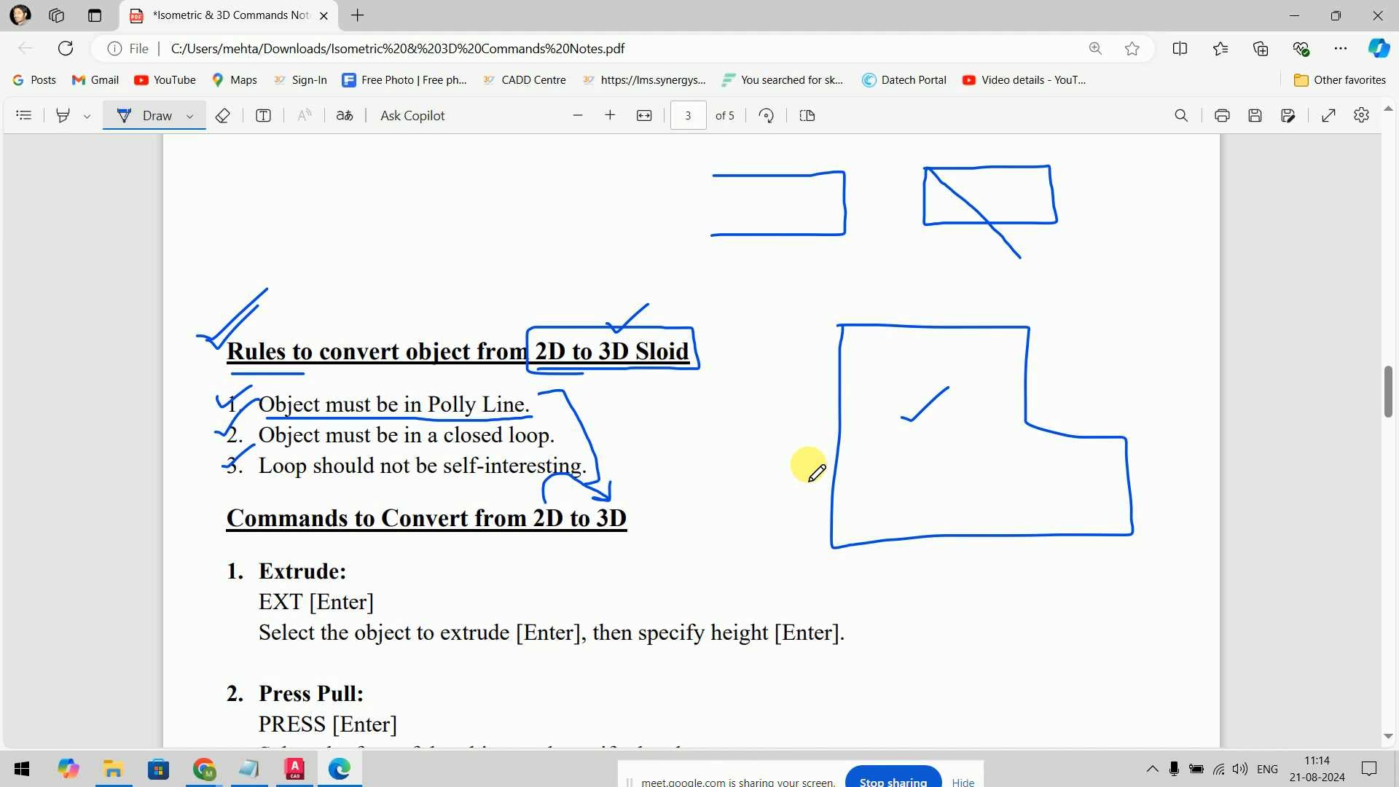
# Step: Circle the "Extrude:" heading and underline its EXT command and key words of the select-object and specify-height instructions in the notes
pyautogui.scroll(-1, 656, 423)
pyautogui.moveTo(357, 475)
pyautogui.mouseDown()
pyautogui.moveTo(313, 461)
pyautogui.moveTo(248, 490)
pyautogui.moveTo(317, 498)
pyautogui.moveTo(368, 487)
pyautogui.moveTo(361, 474)
pyautogui.mouseUp()
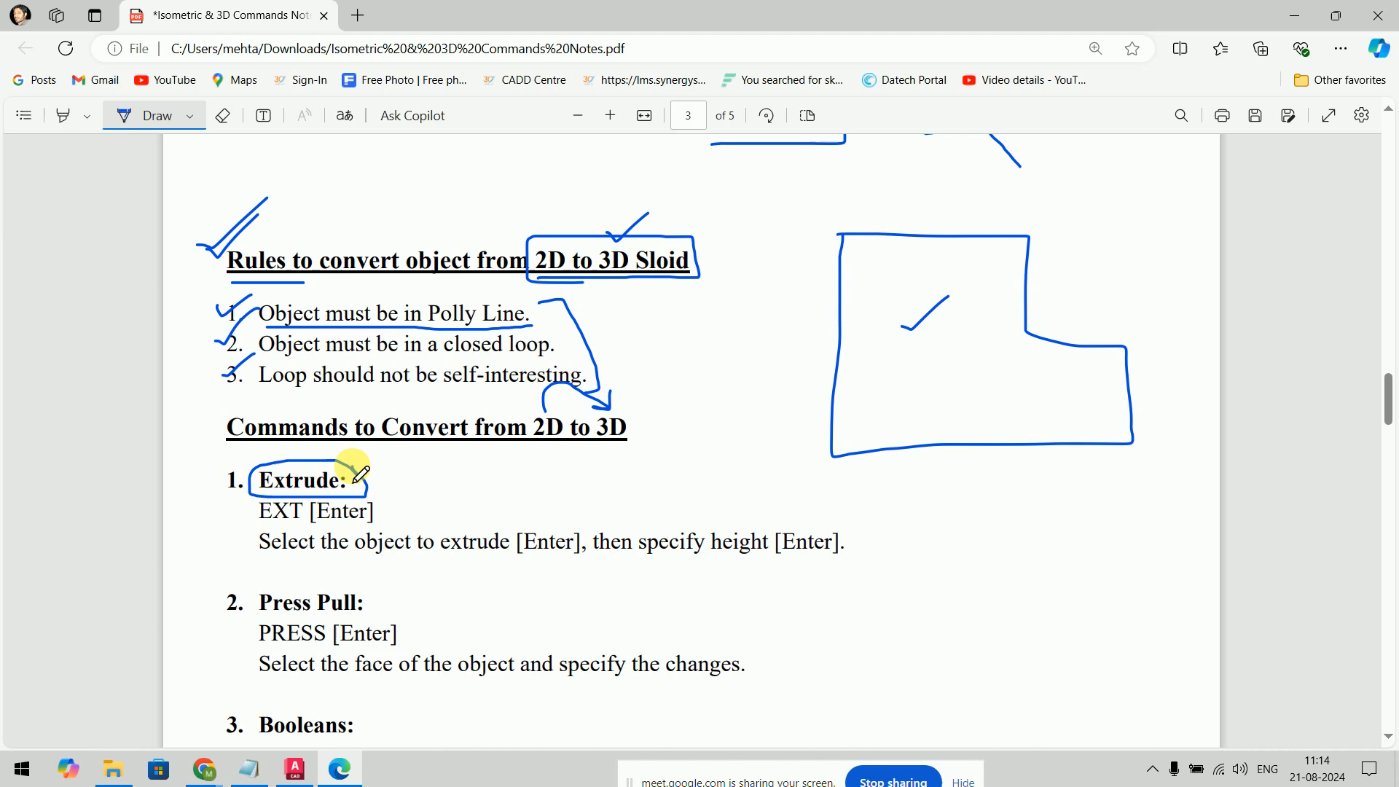
pyautogui.moveTo(253, 527)
pyautogui.mouseDown()
pyautogui.moveTo(372, 522)
pyautogui.moveTo(364, 556)
pyautogui.moveTo(435, 556)
pyautogui.mouseUp()
pyautogui.moveTo(520, 558); pyautogui.dragTo(562, 559)
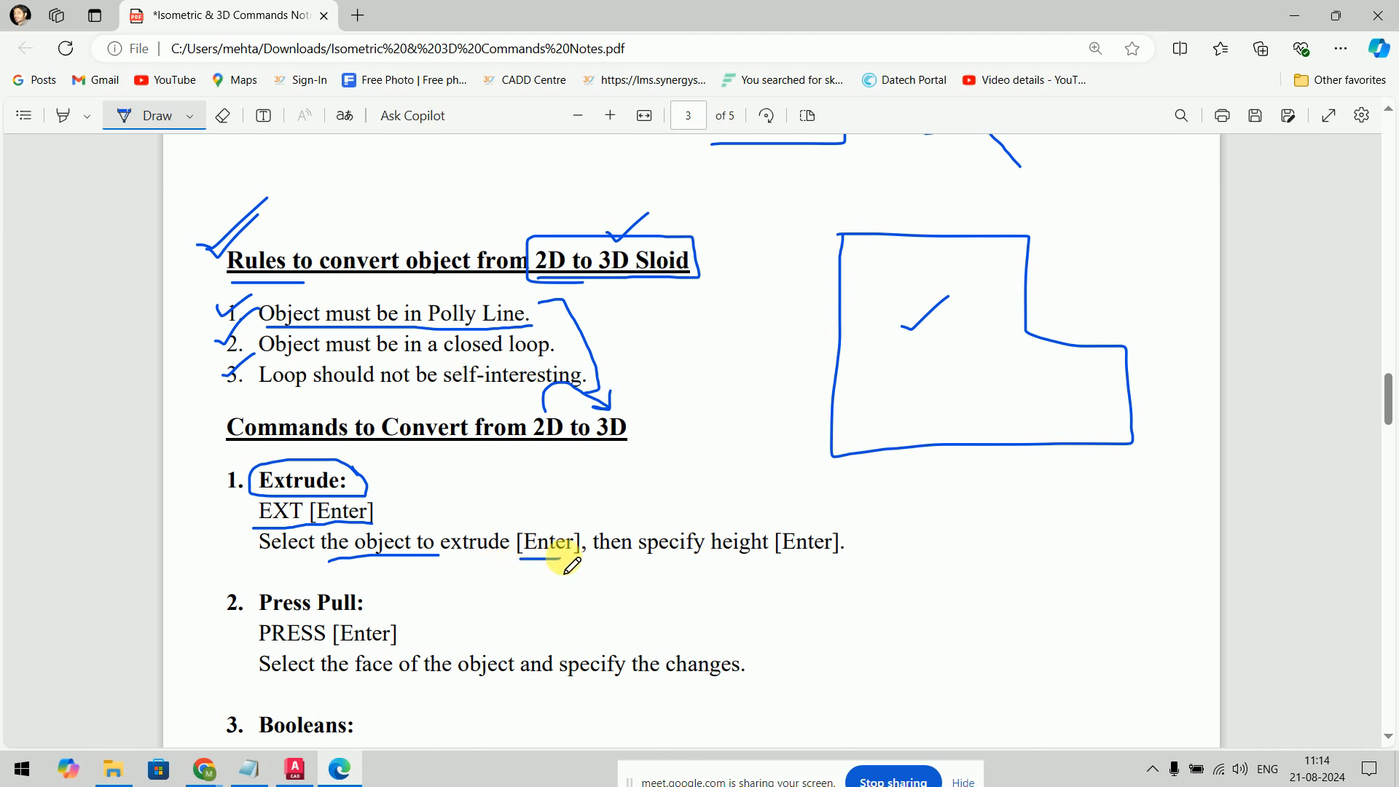
pyautogui.moveTo(647, 559); pyautogui.dragTo(762, 564)
pyautogui.moveTo(801, 559); pyautogui.dragTo(854, 560)
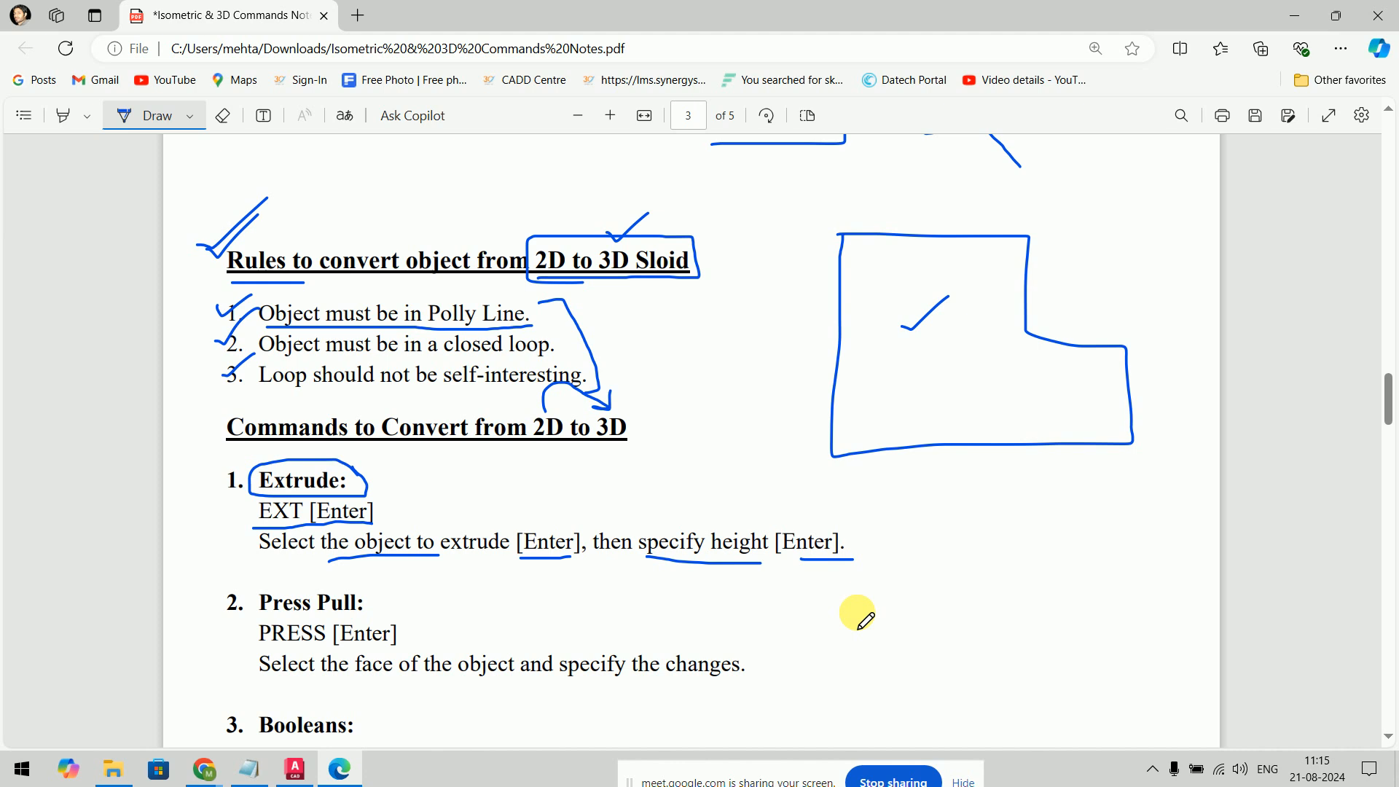
# Step: Switch to AutoCAD and extrude all the separate lines of the first star to a height of 30
pyautogui.click(294, 769)
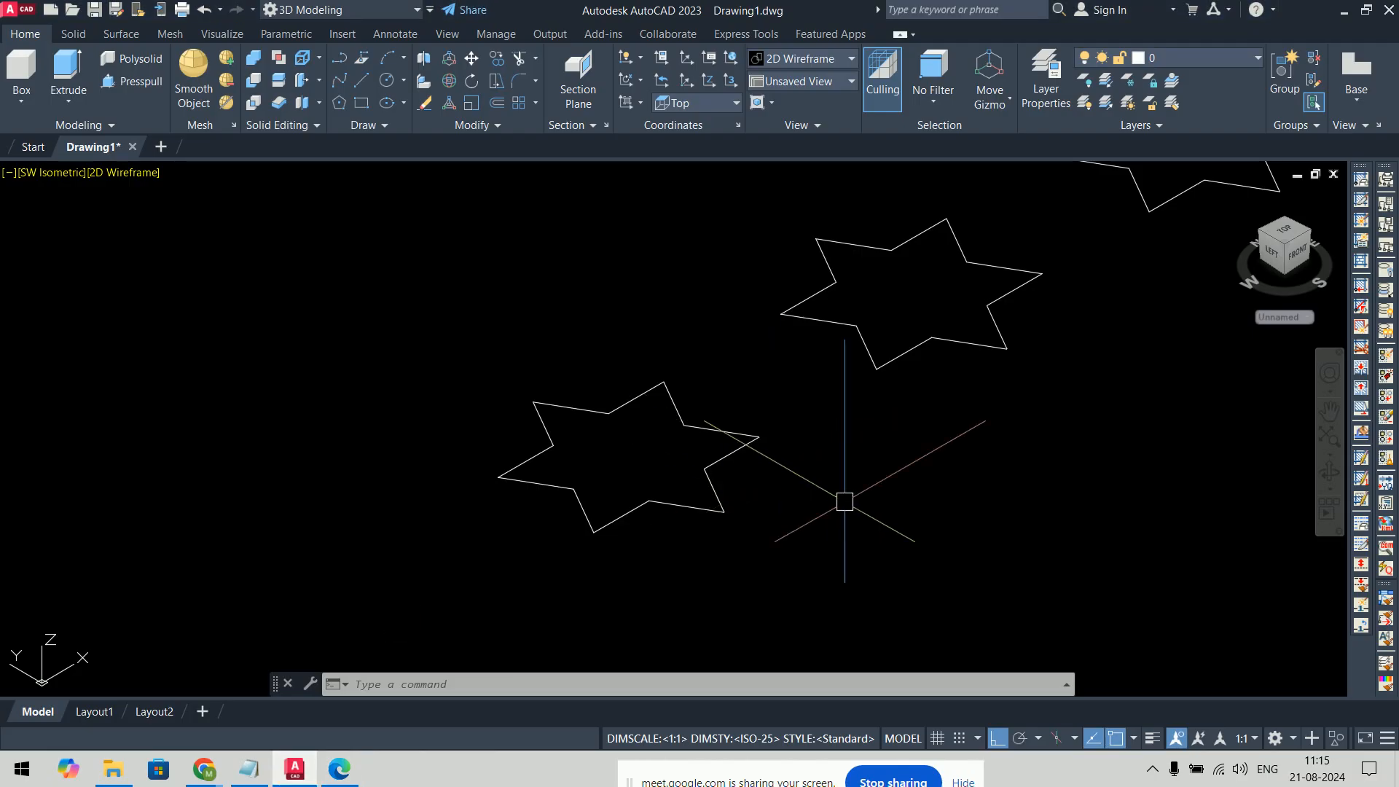
pyautogui.write('x')
pyautogui.press('Escape')
pyautogui.press('Escape')
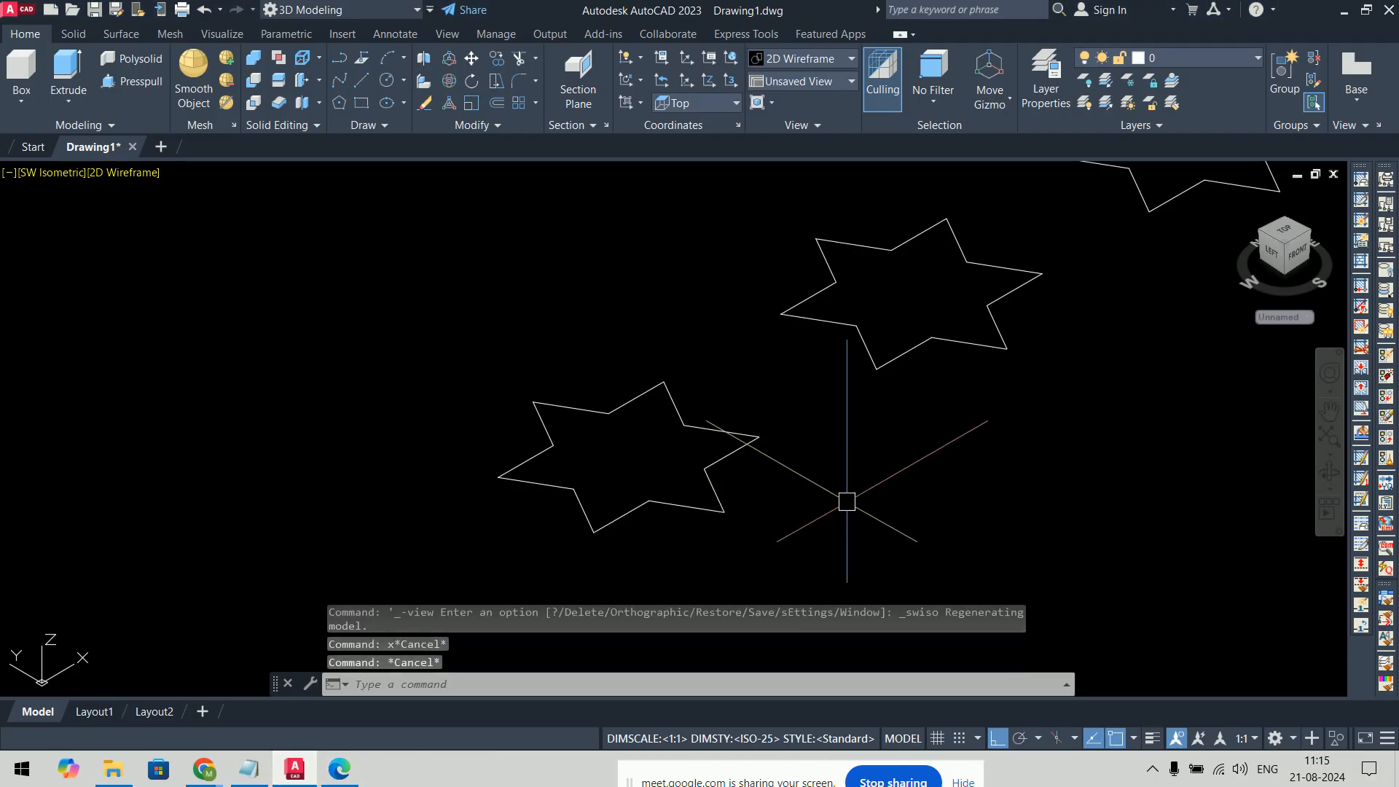
pyautogui.write('ext')
pyautogui.press('Return')
pyautogui.click(793, 372)
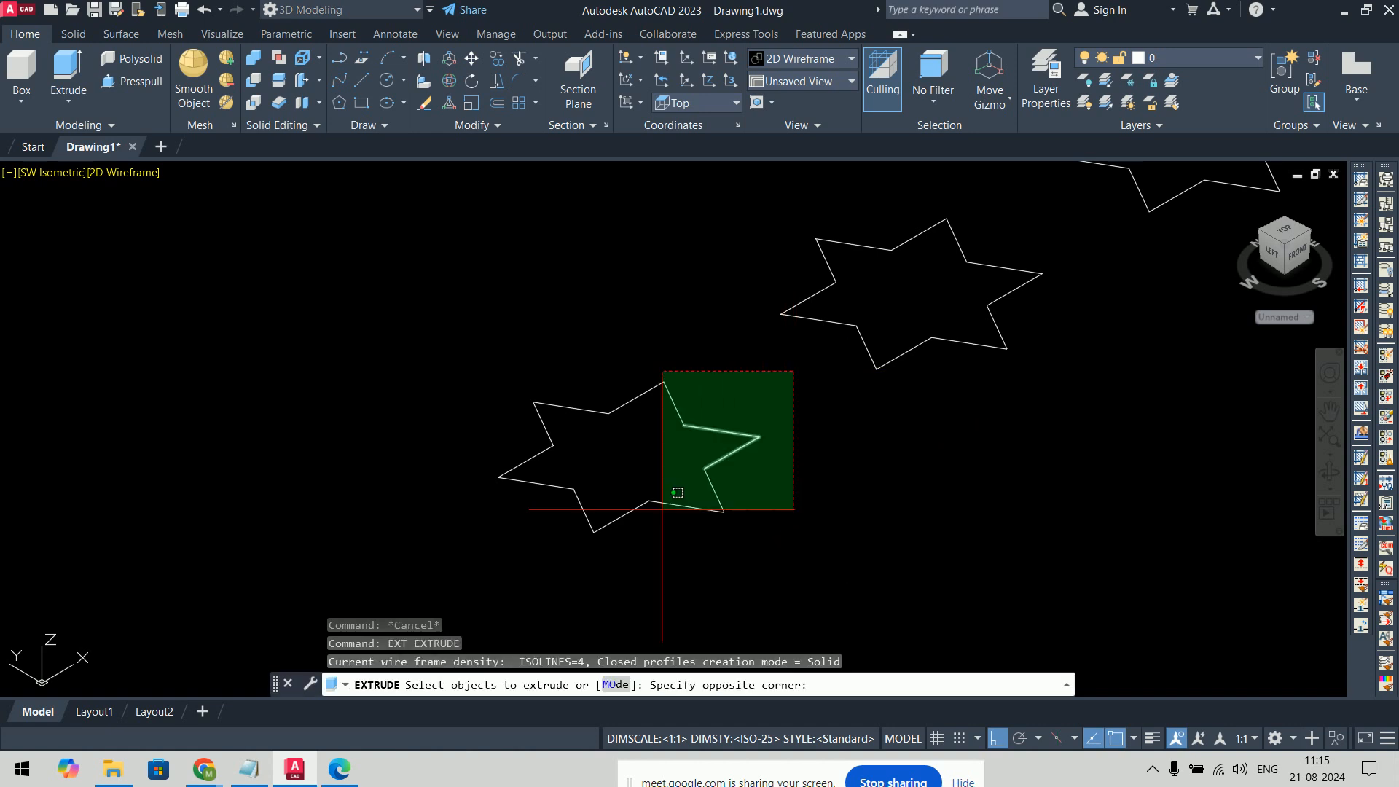
pyautogui.click(443, 541)
pyautogui.press('Return')
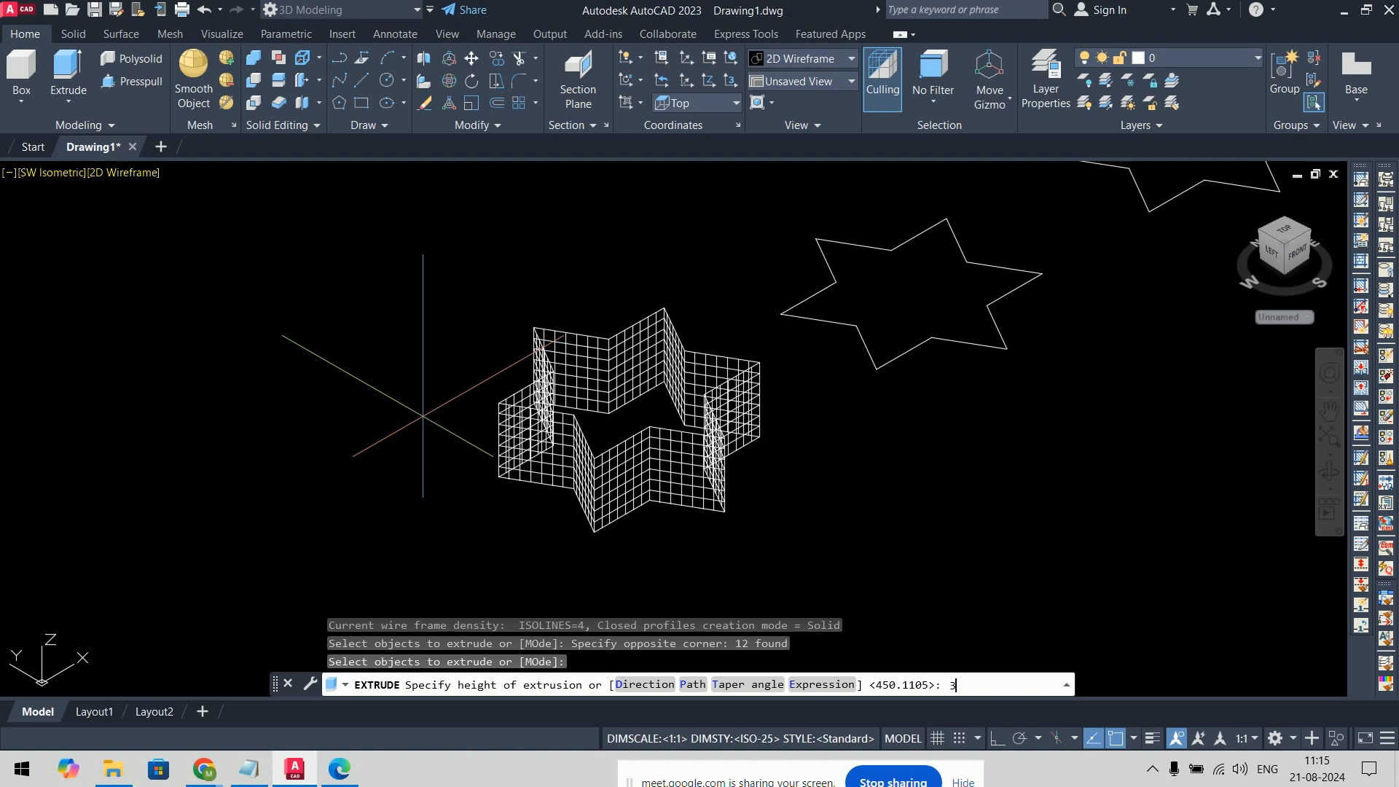
pyautogui.write('30')
pyautogui.press('Return')
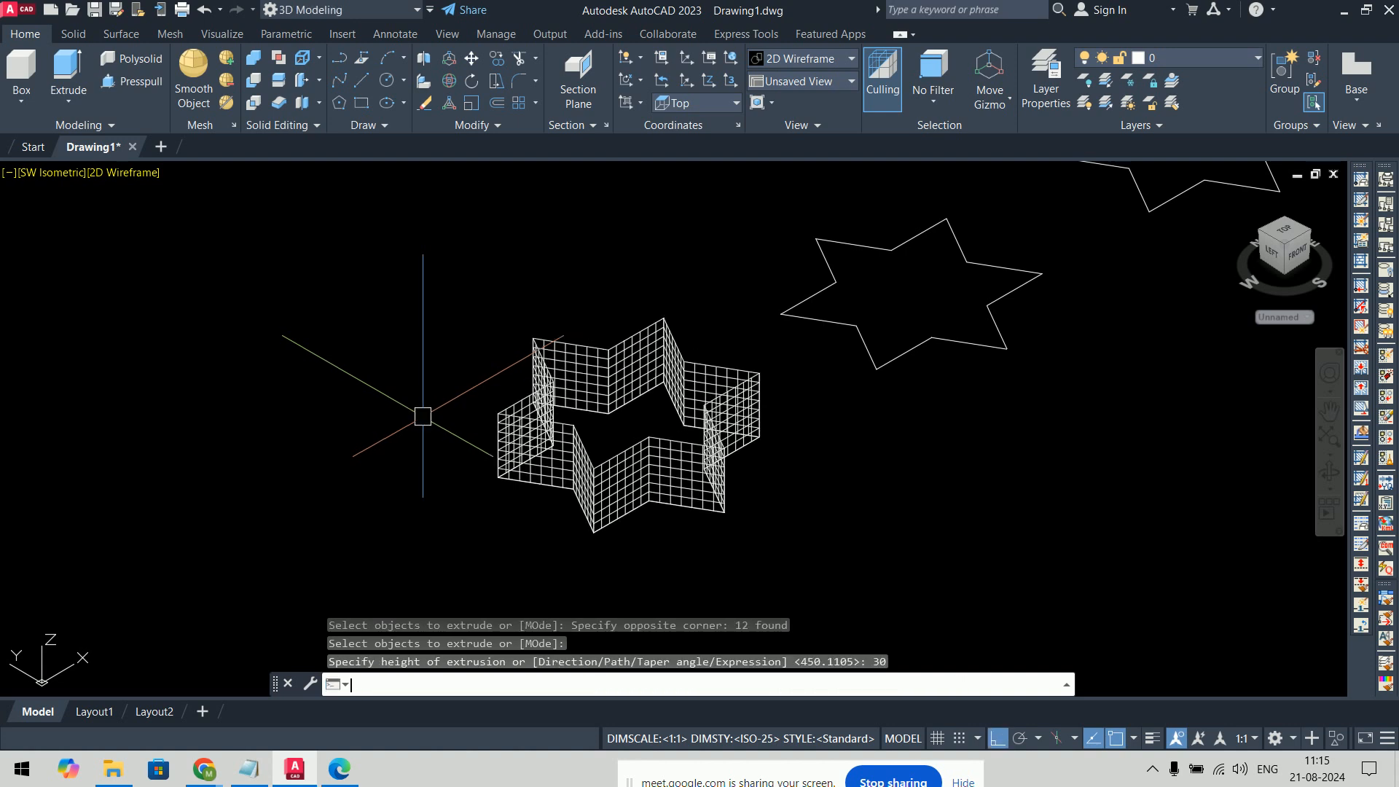
# Step: Set the viewport's visual style to Conceptual
pyautogui.write('vs')
pyautogui.press('Return')
pyautogui.write('c')
pyautogui.press('Return')
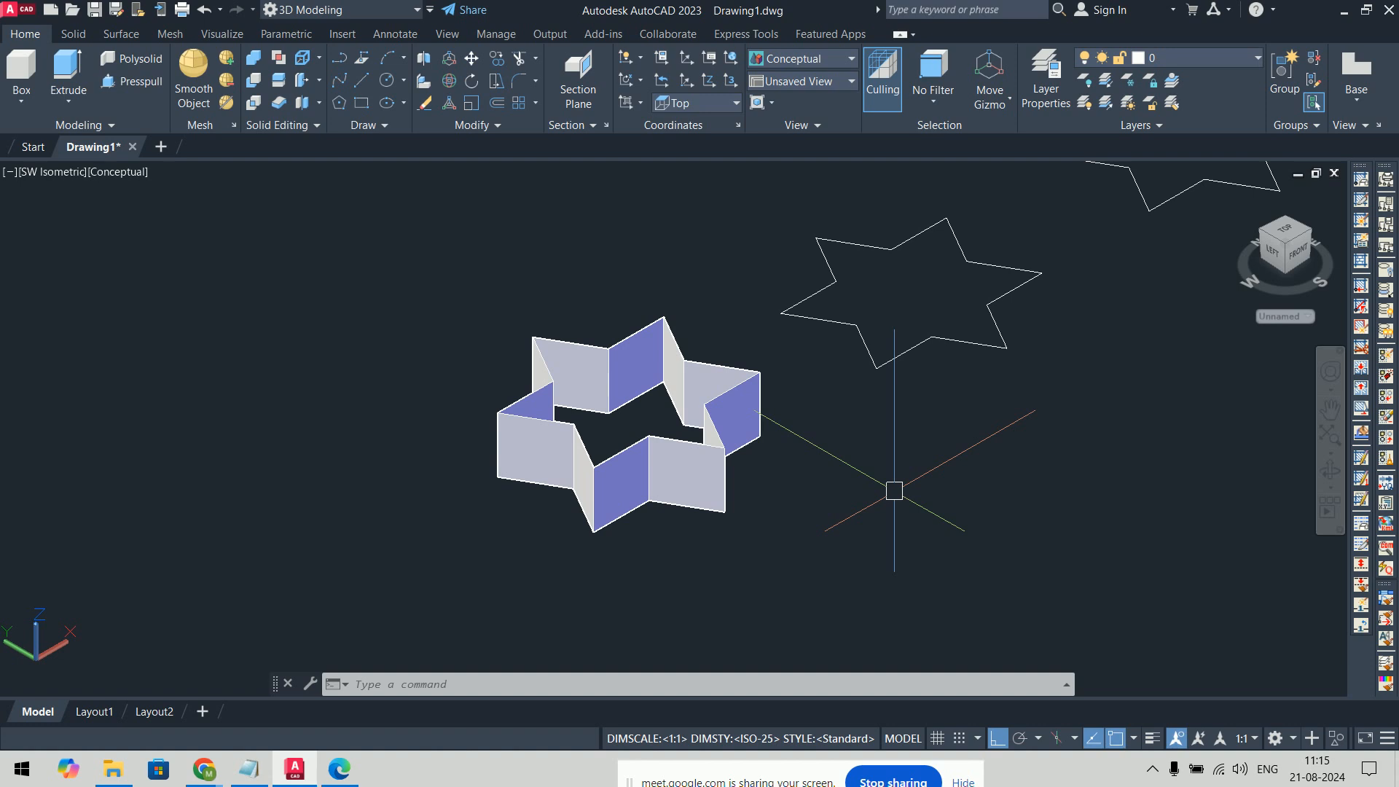
pyautogui.moveTo(1059, 437); pyautogui.dragTo(528, 683, button='middle')
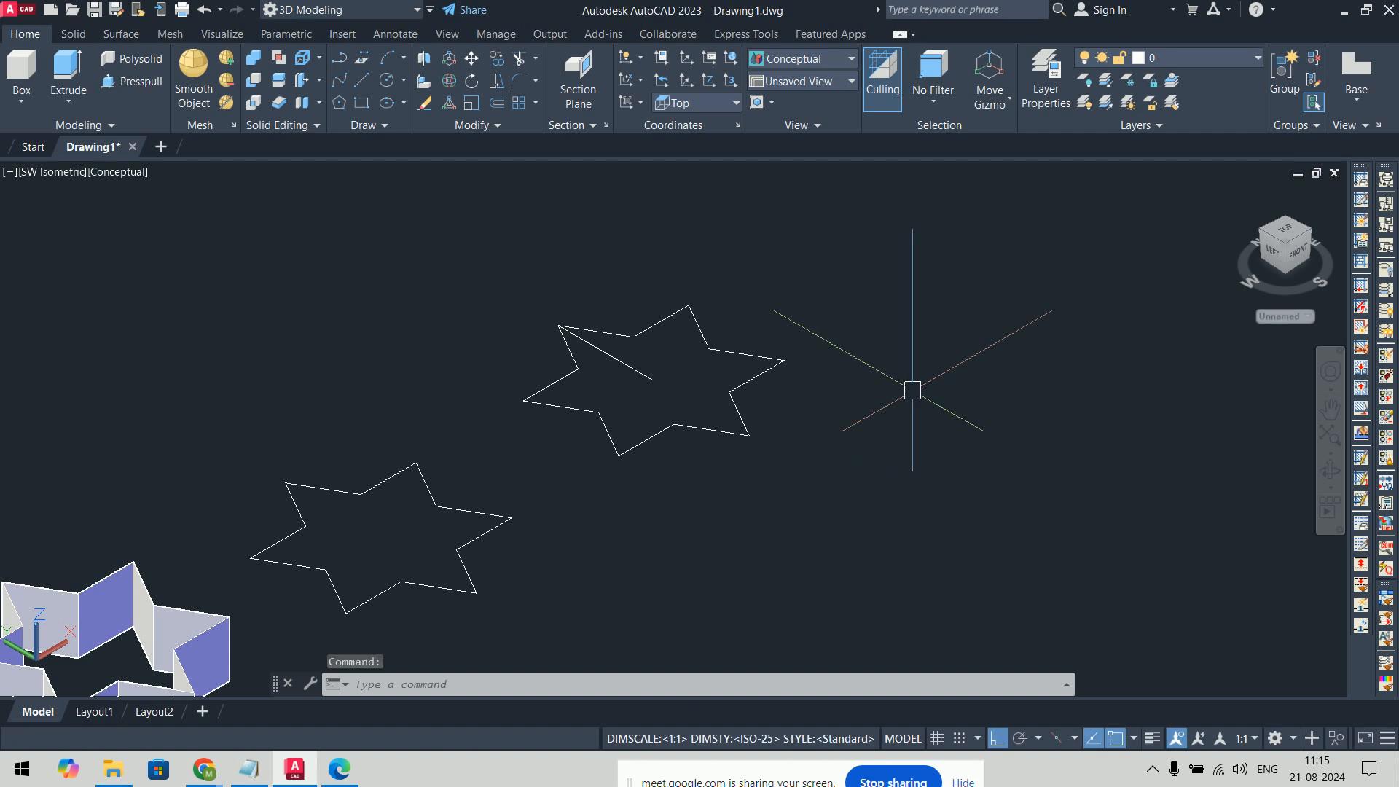
pyautogui.write('vs')
pyautogui.press('Return')
pyautogui.press('Escape')
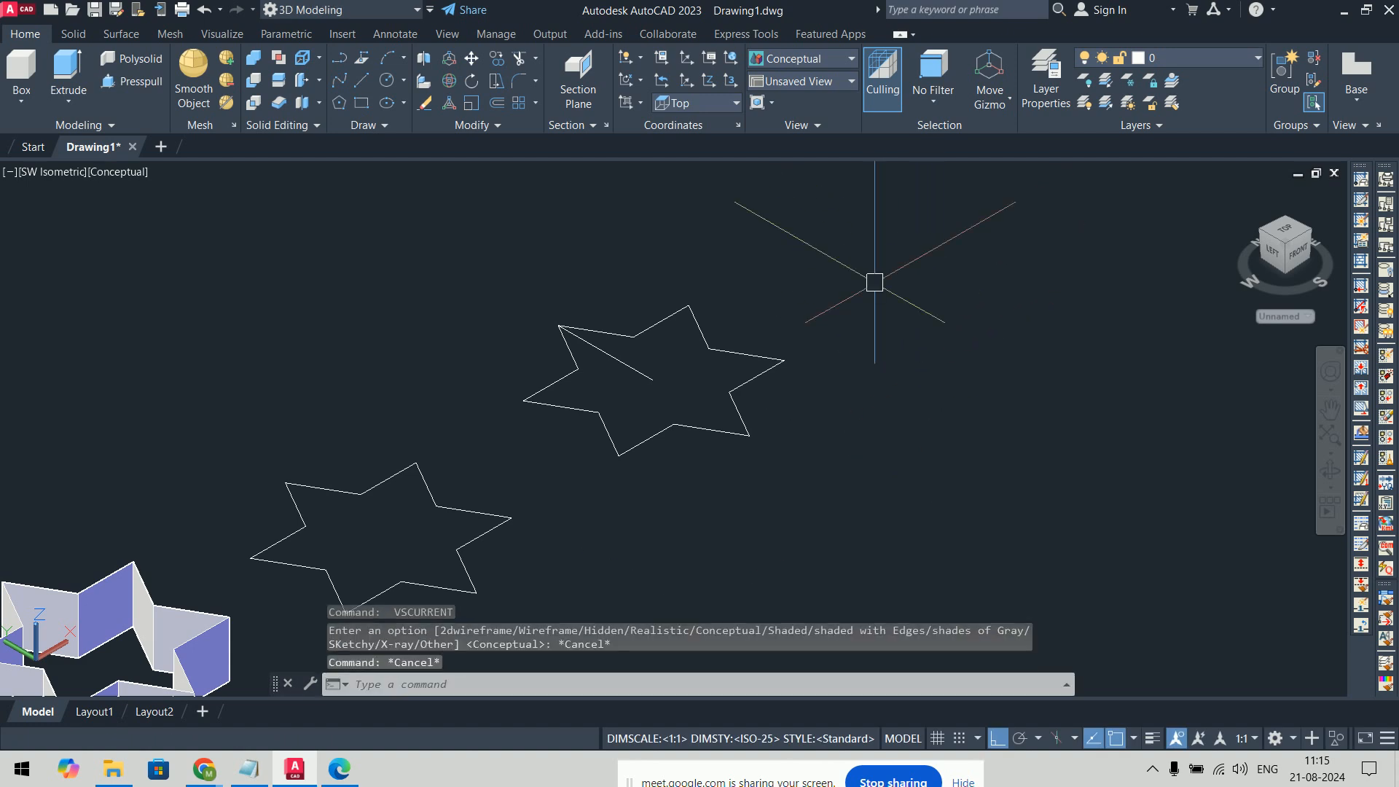
# Step: Try to extrude the third star, whose joined polyline includes the inner line
pyautogui.write('ext')
pyautogui.press('Return')
pyautogui.click(878, 282)
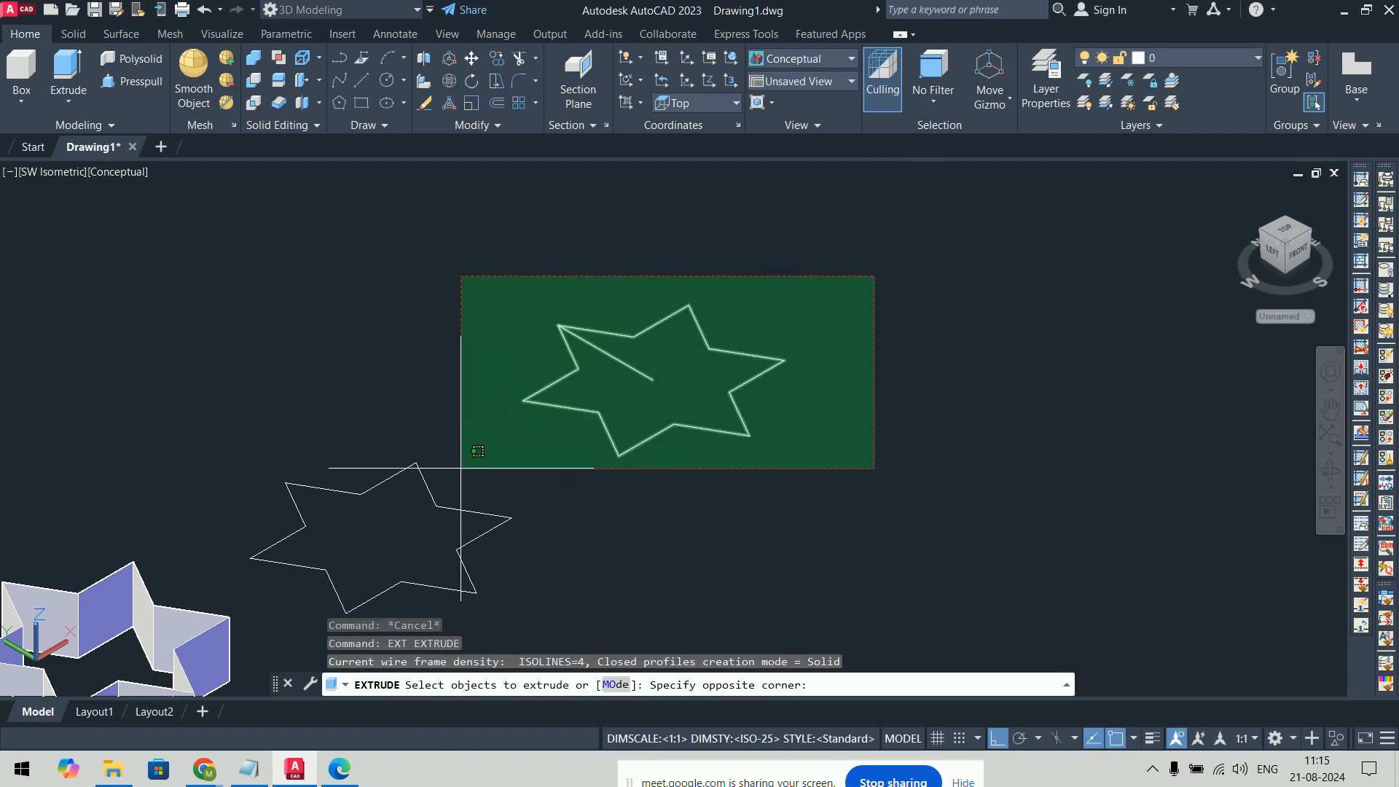
pyautogui.click(648, 489)
pyautogui.press('Return')
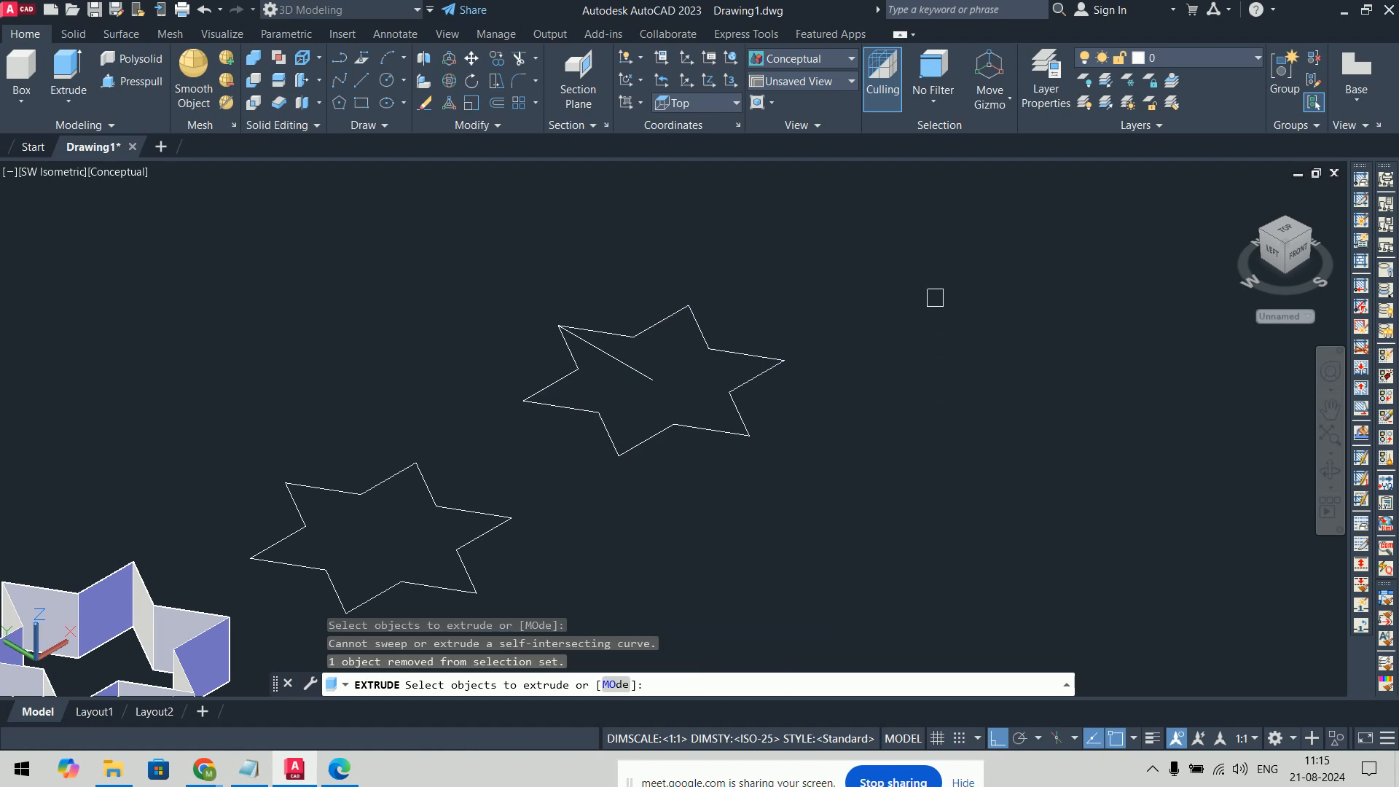
pyautogui.press('Return')
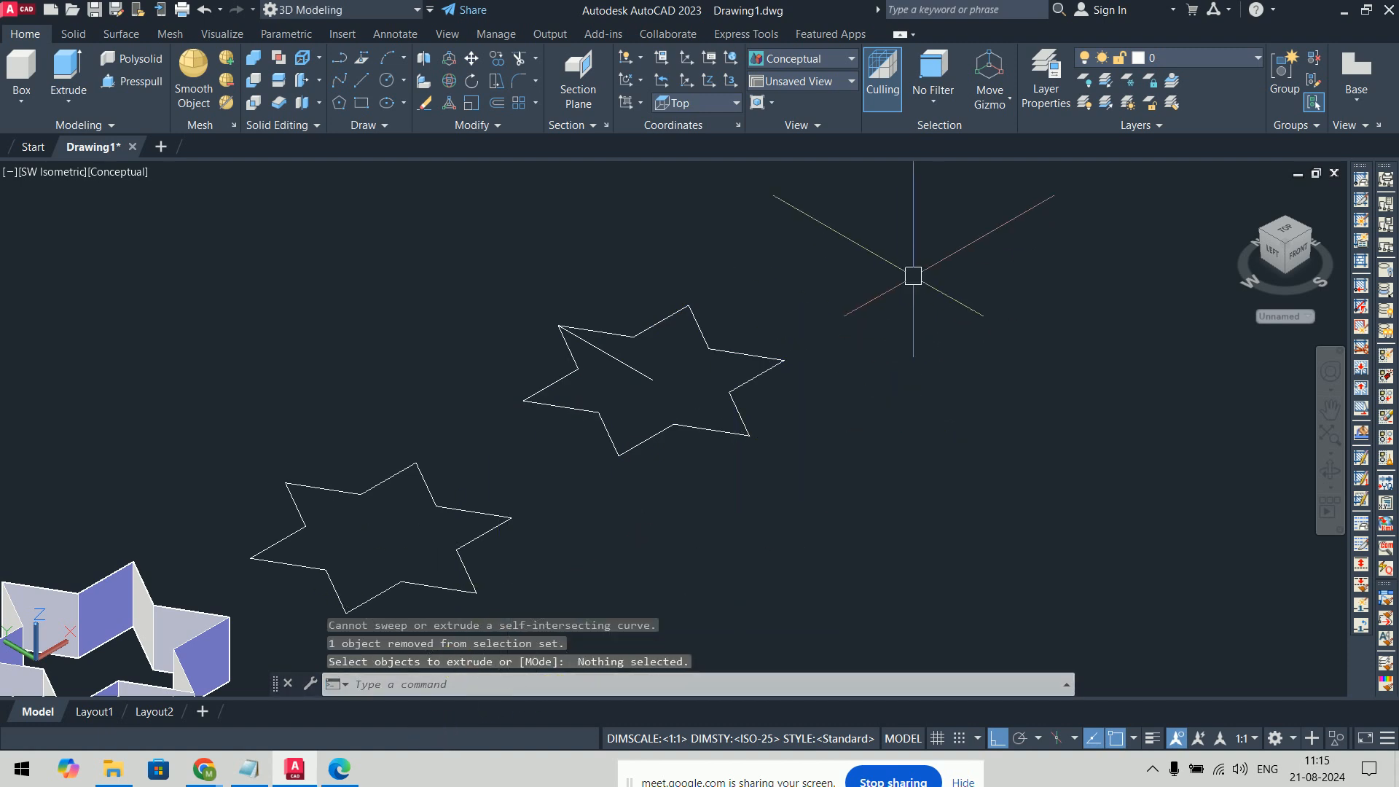
pyautogui.press('Return')
pyautogui.click(913, 276)
pyautogui.click(546, 448)
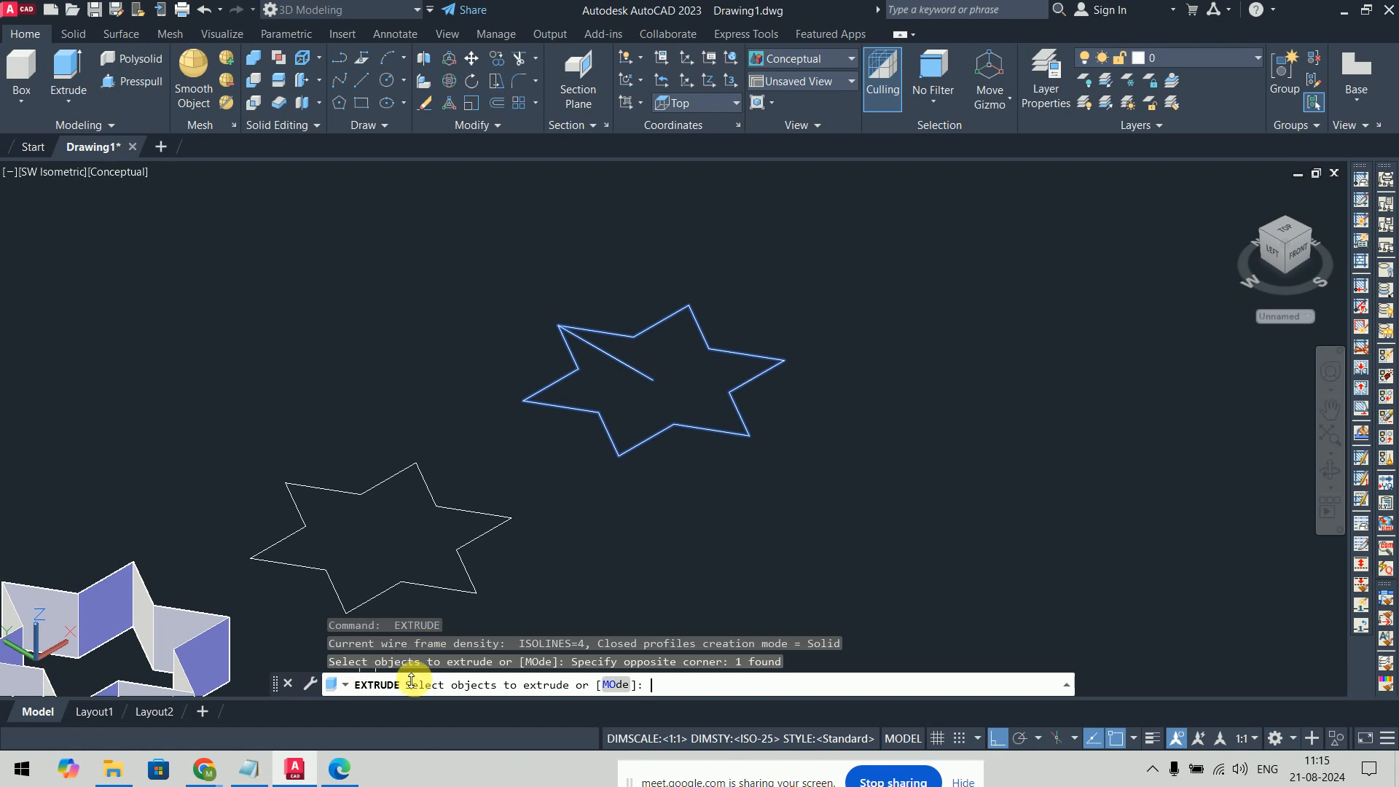
pyautogui.press('Return')
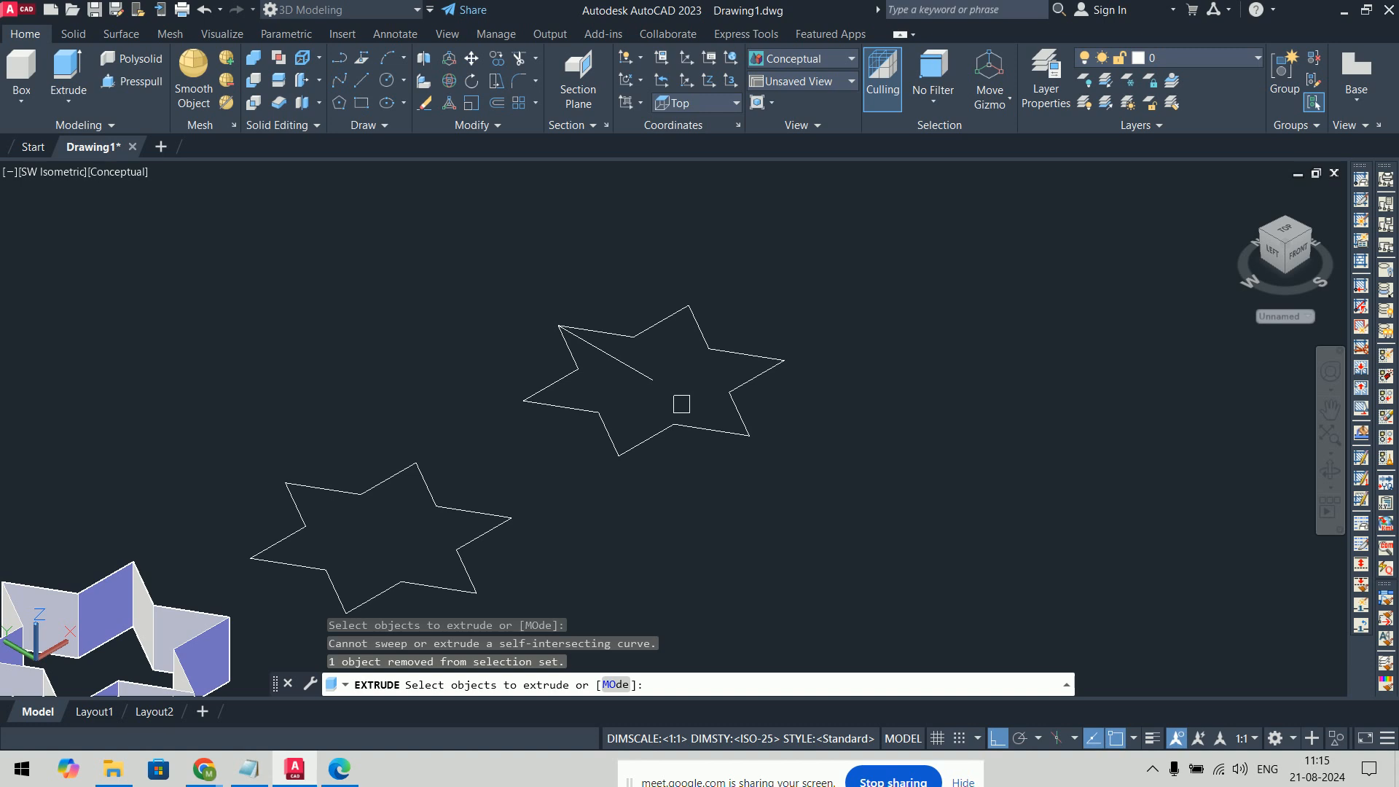
# Step: Extrude the joined second star to a height of 30
pyautogui.moveTo(682, 403); pyautogui.dragTo(843, 337, button='middle')
pyautogui.click(650, 446)
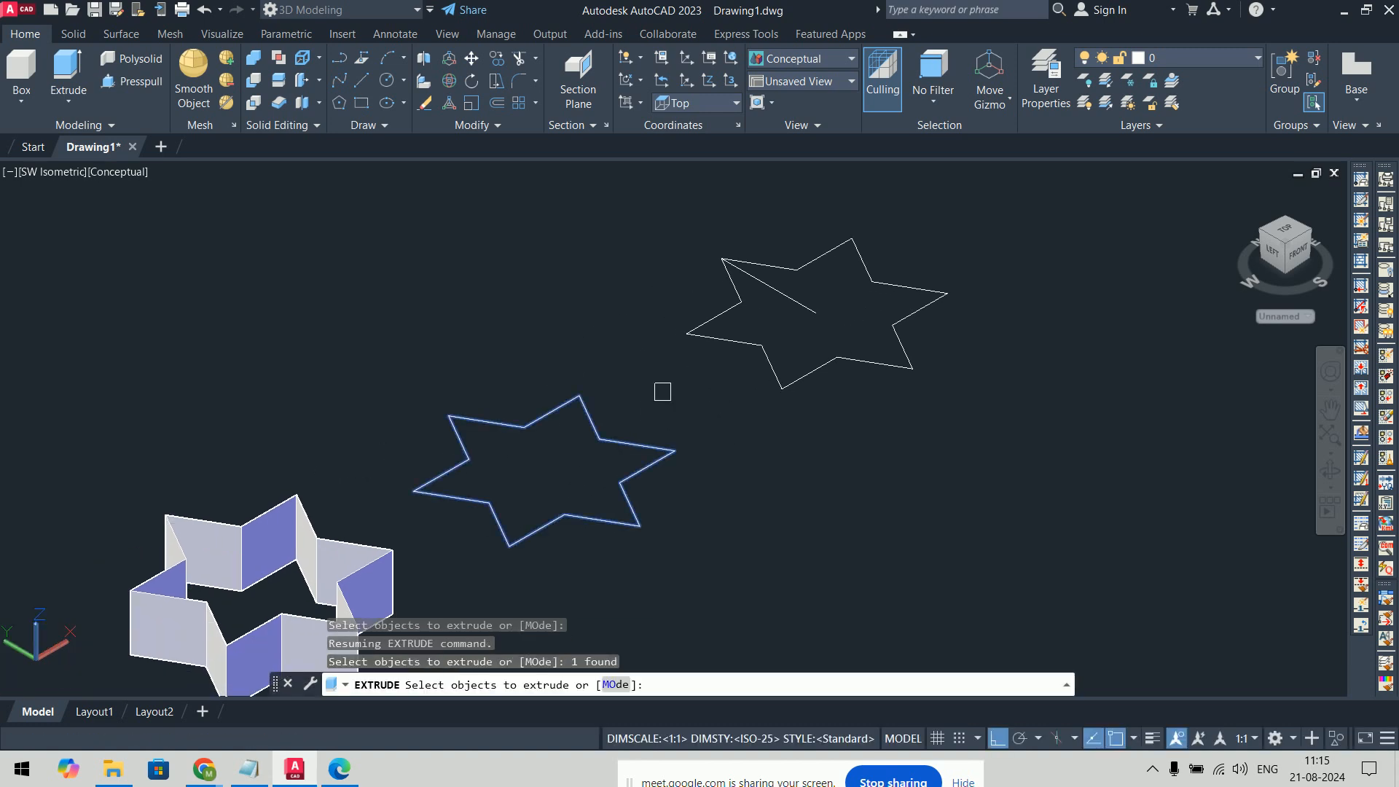
pyautogui.press('Return')
pyautogui.write('30')
pyautogui.press('Return')
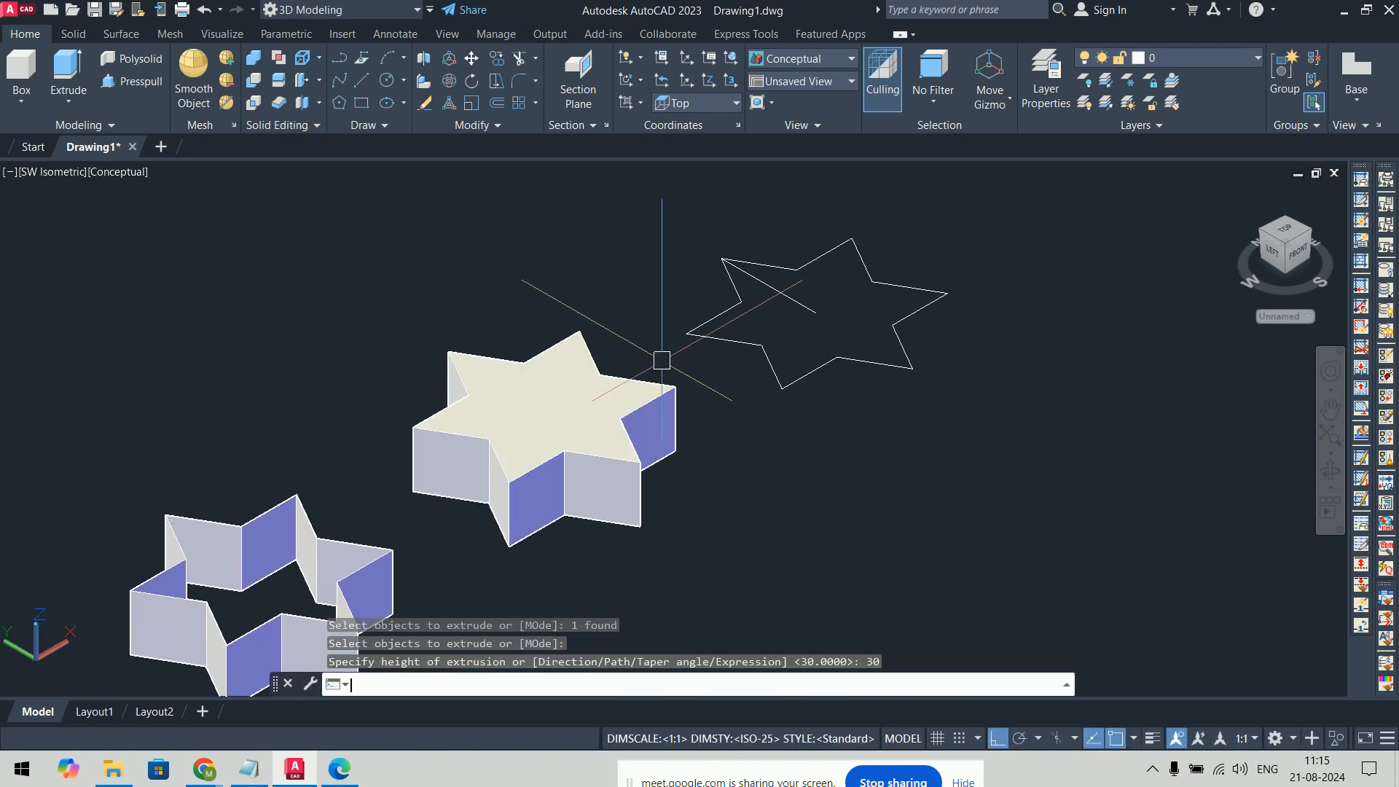
# Step: Erase all three stars and set the viewport to the Top view
pyautogui.keyDown('shift'); pyautogui.moveTo(1024, 600); pyautogui.dragTo(1009, 506, button='middle'); pyautogui.keyUp('shift')
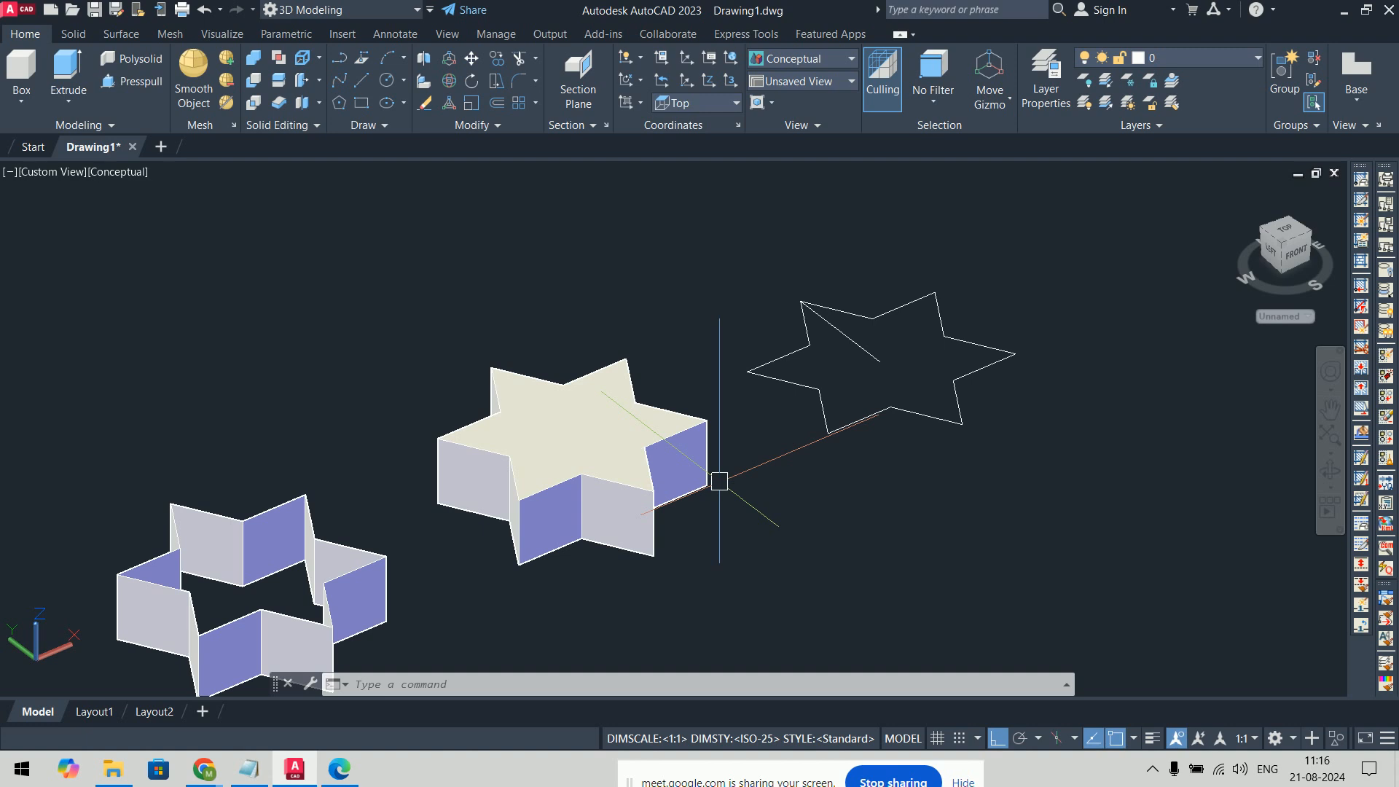
pyautogui.scroll(-3, 724, 462)
pyautogui.click(931, 333)
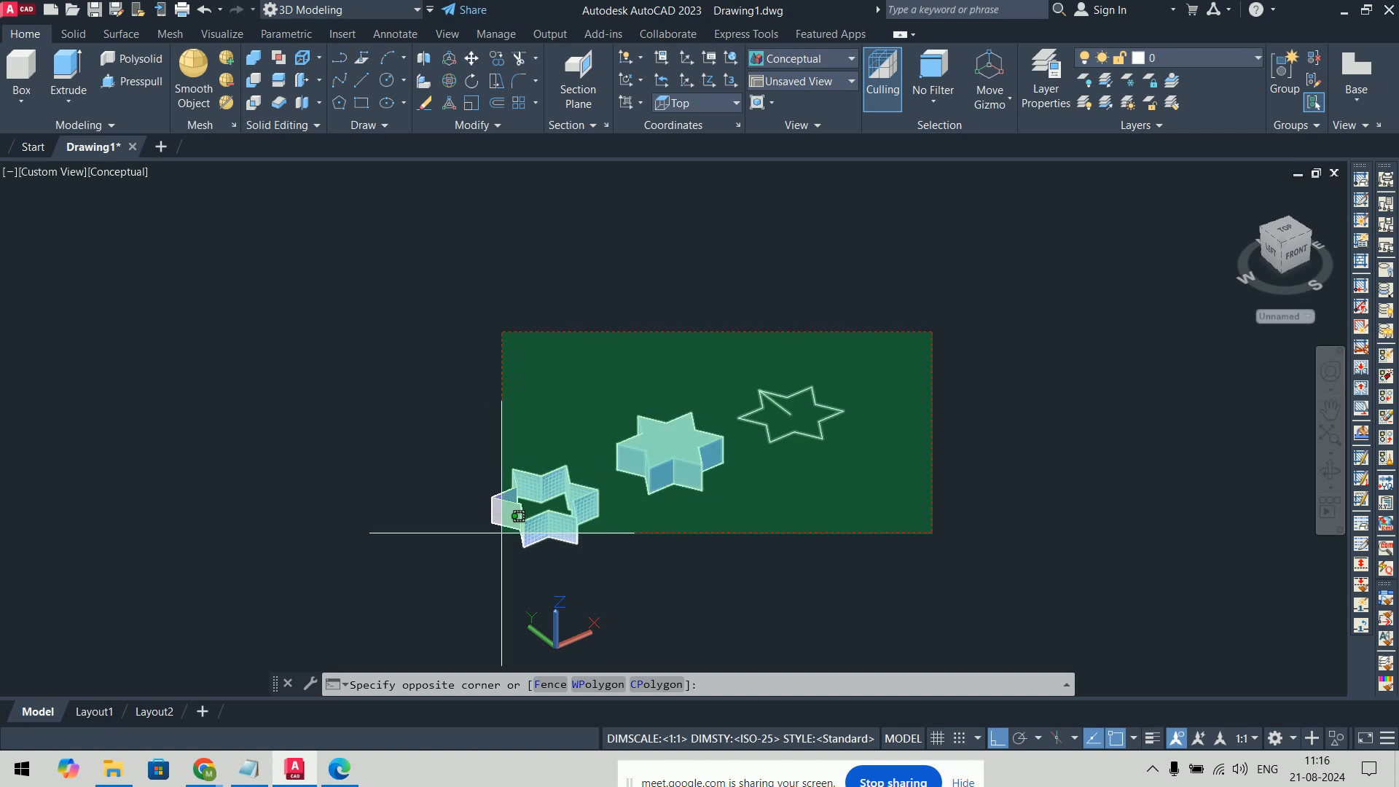
pyautogui.click(461, 556)
pyautogui.press('Delete')
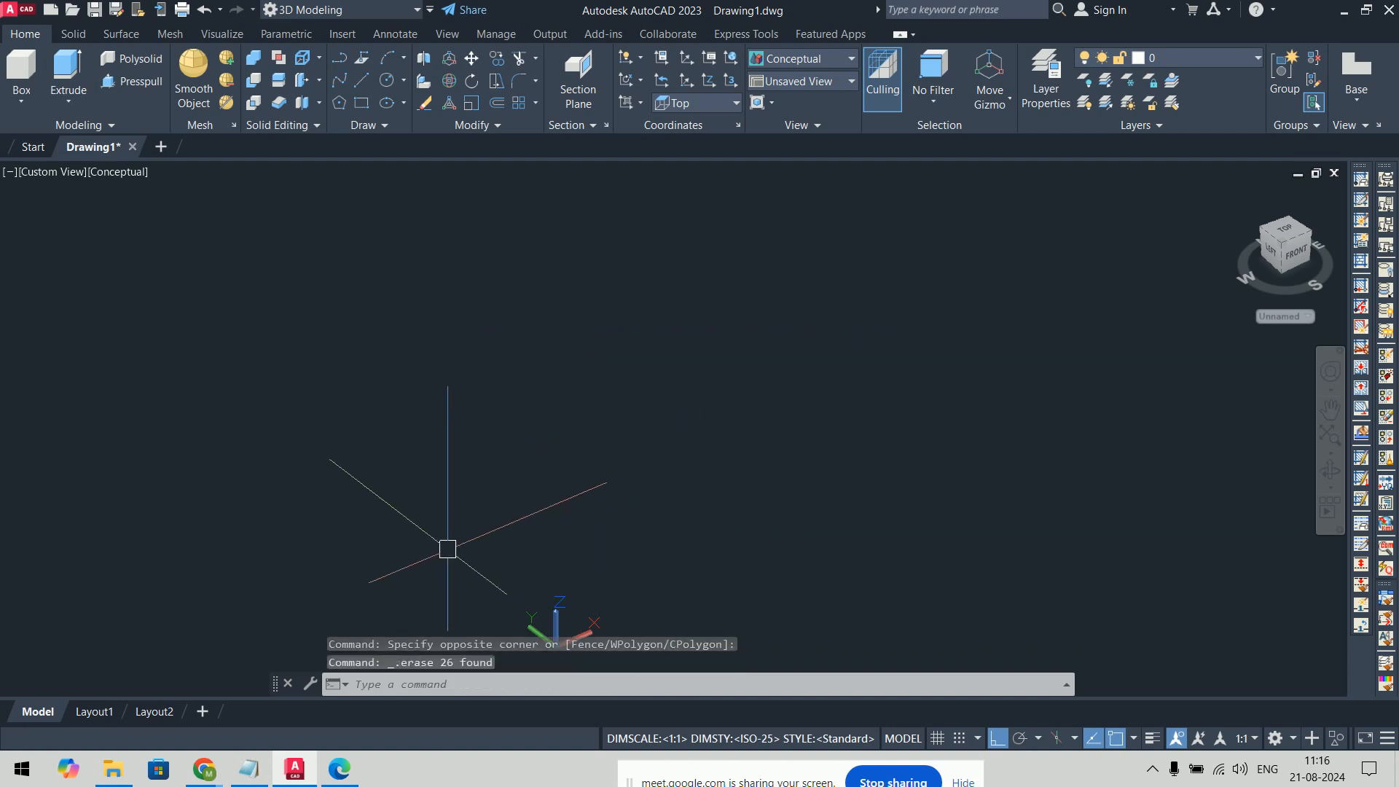
pyautogui.click(38, 175)
pyautogui.click(65, 208)
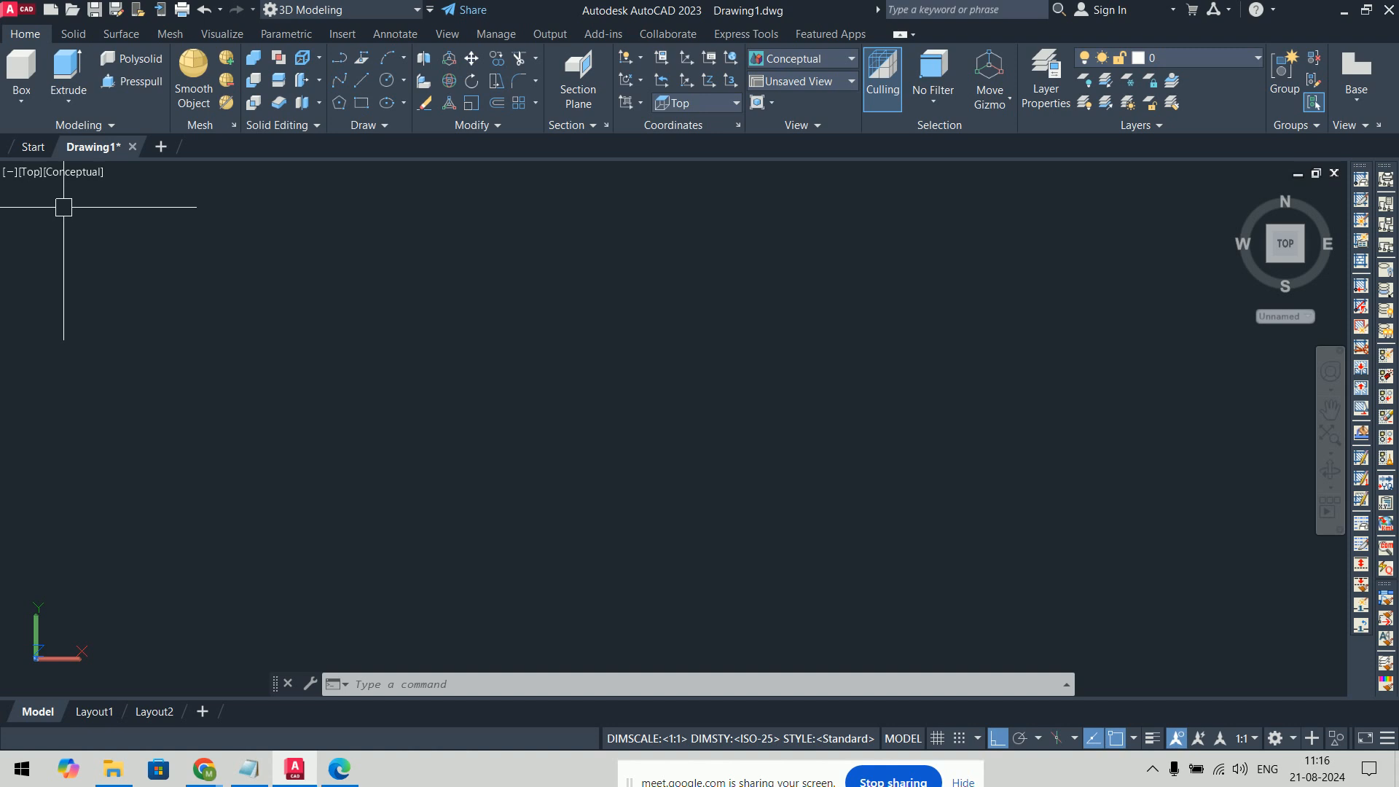
# Step: Open File Explorer and look through the Lectures Data folder for exercise material
pyautogui.press('super+e')
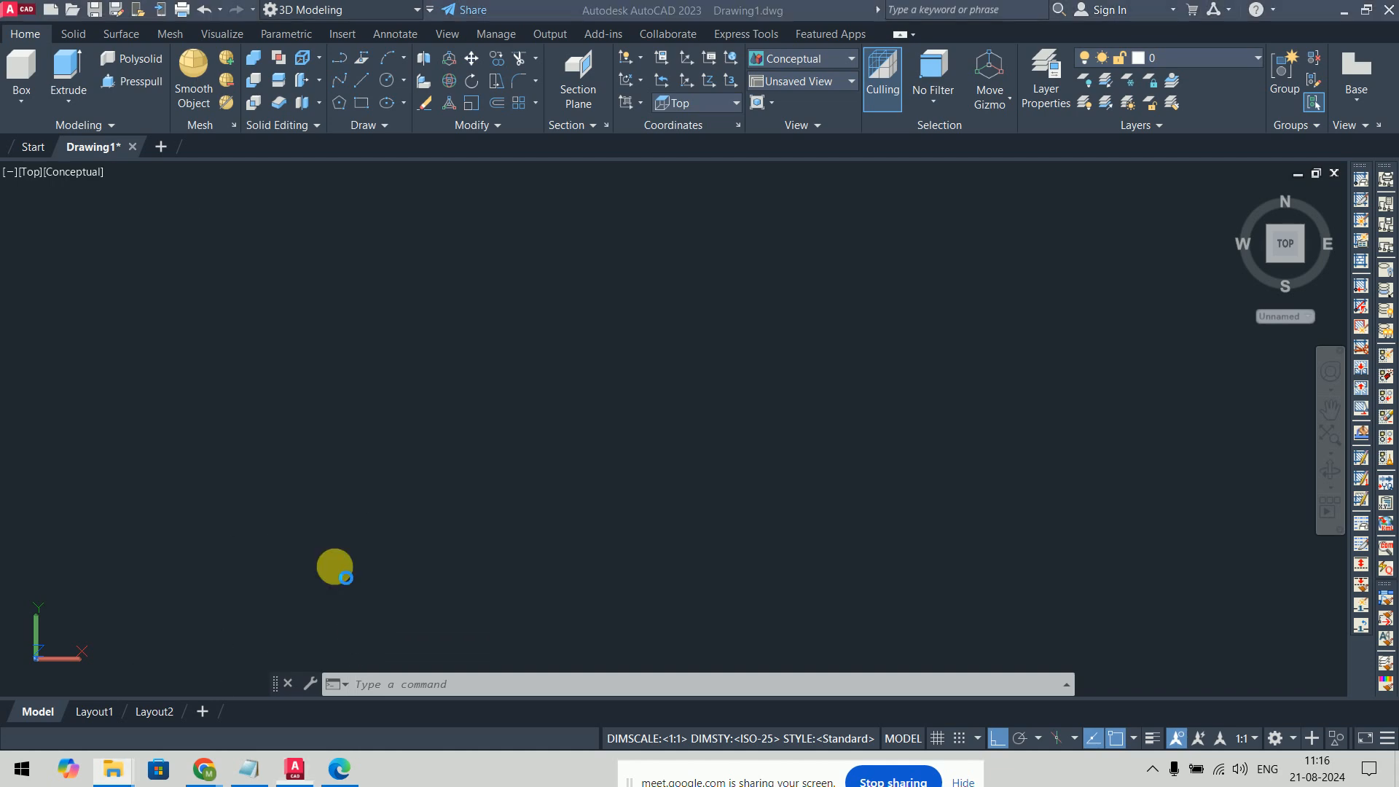
pyautogui.click(86, 231)
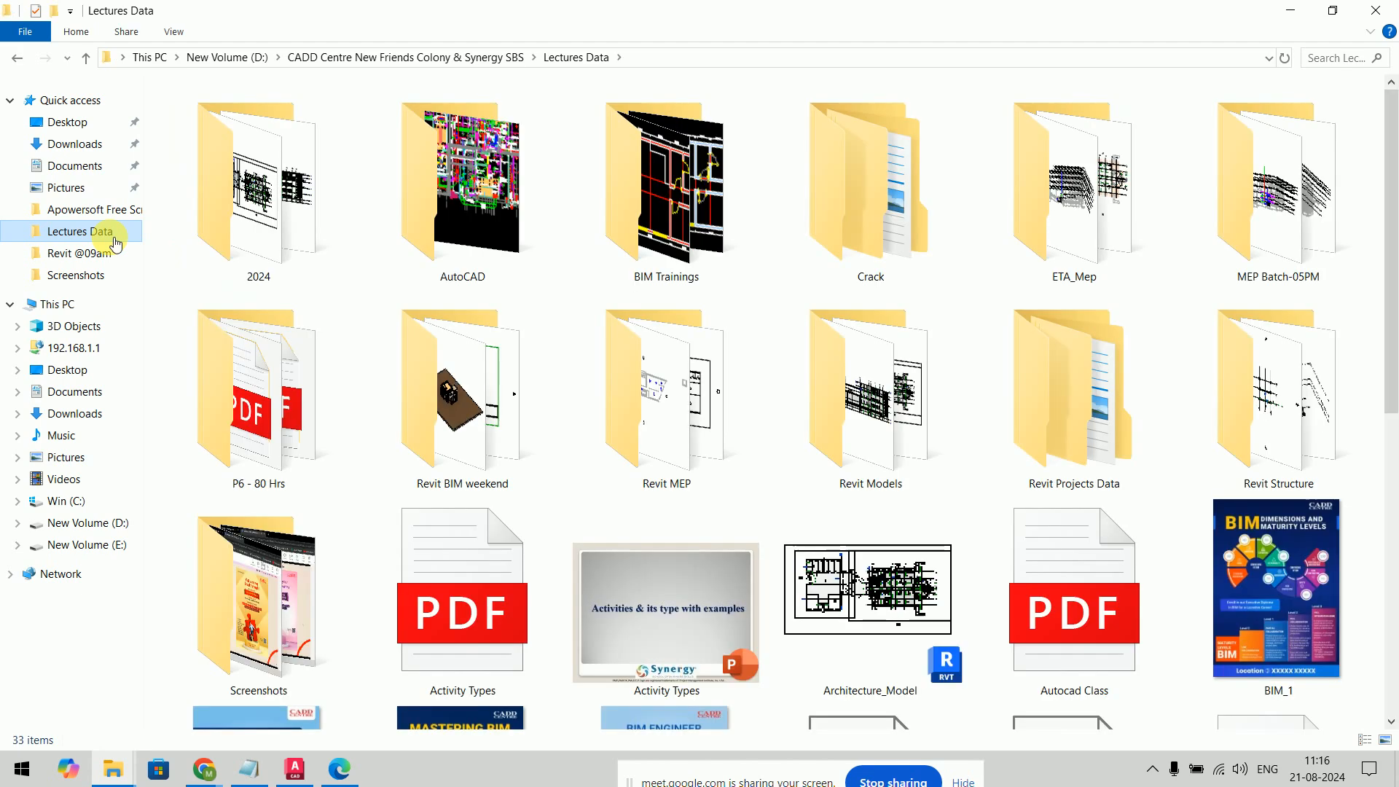
pyautogui.scroll(-5, 933, 412)
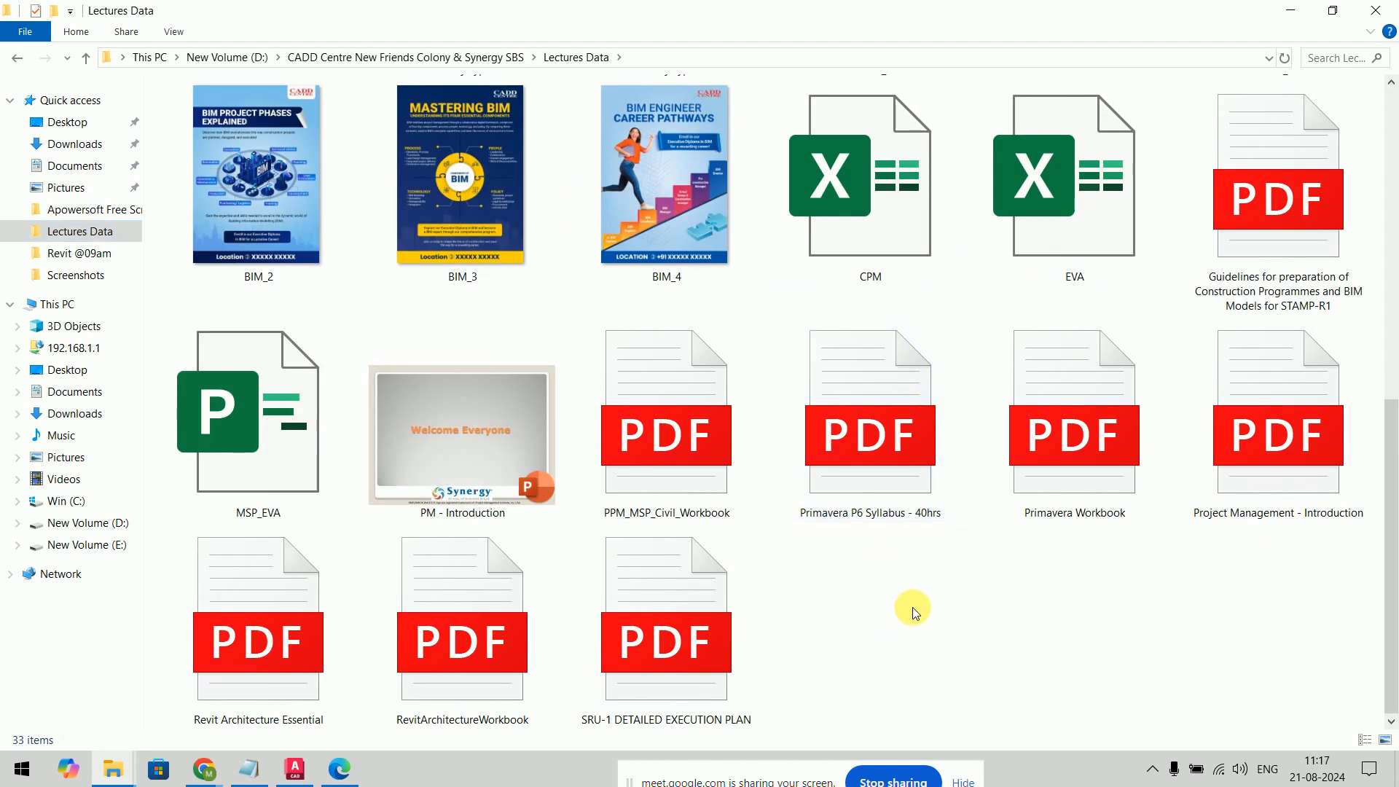
pyautogui.scroll(5, 913, 606)
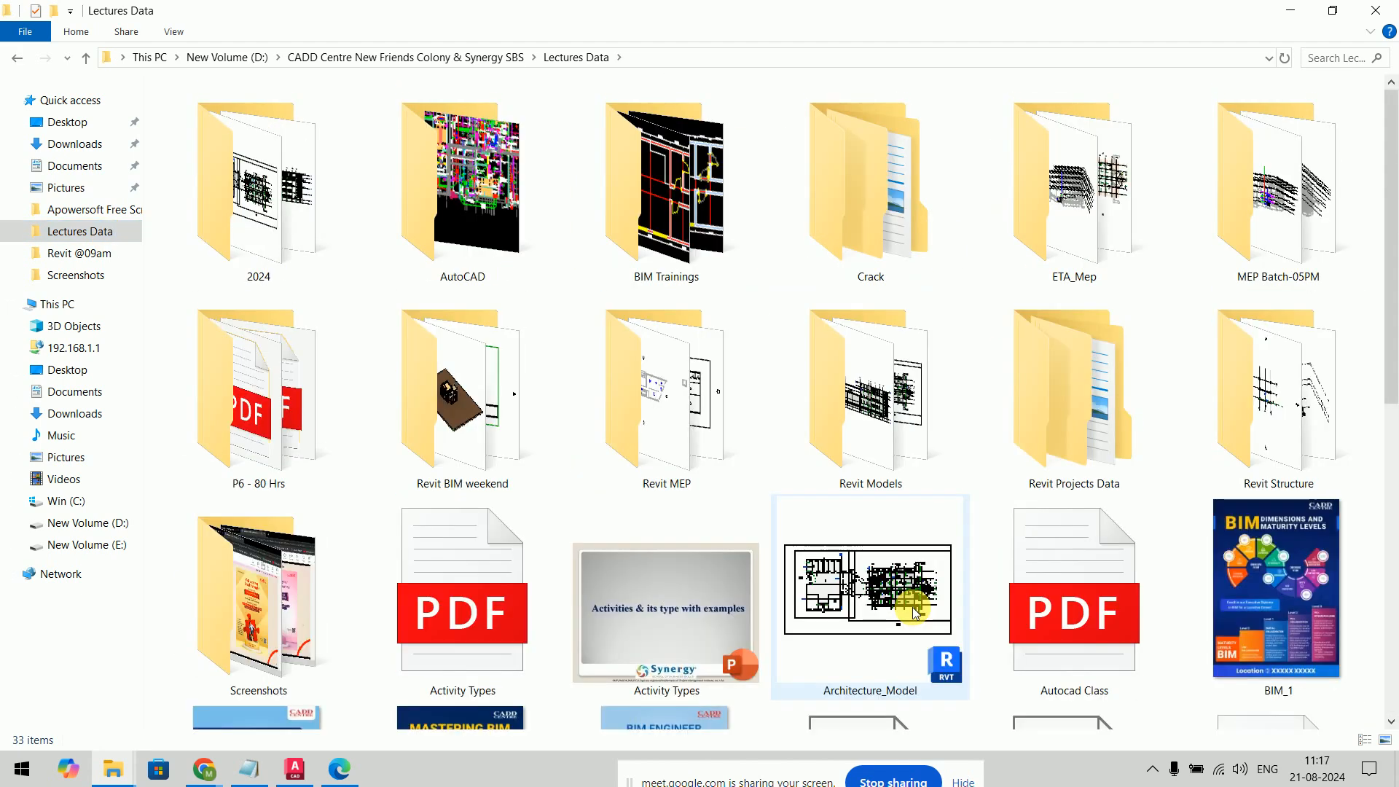
# Step: Open the Mechanical Workbook folder under Trainer's Data > Work_Books on drive D and preview drawing 032
pyautogui.click(86, 524)
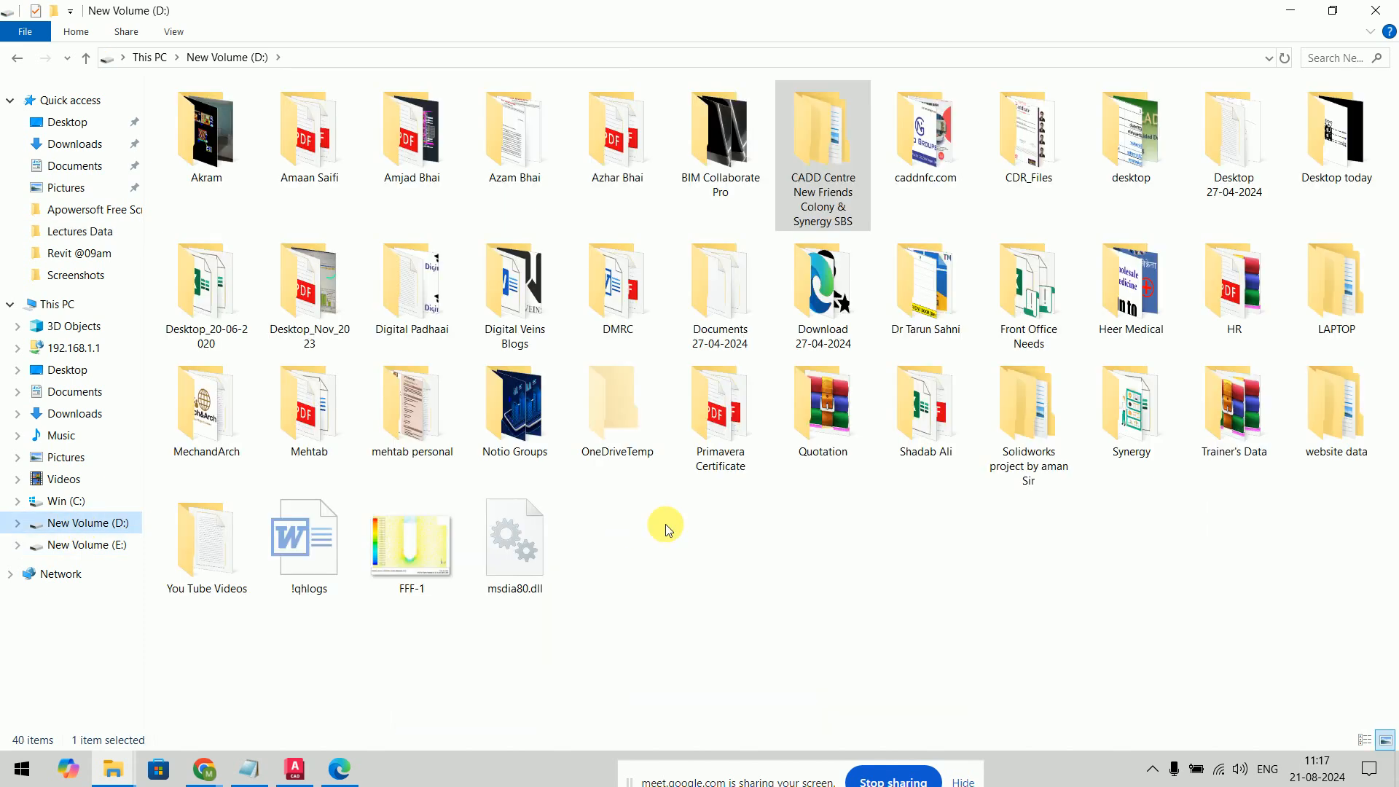
pyautogui.doubleClick(1232, 406)
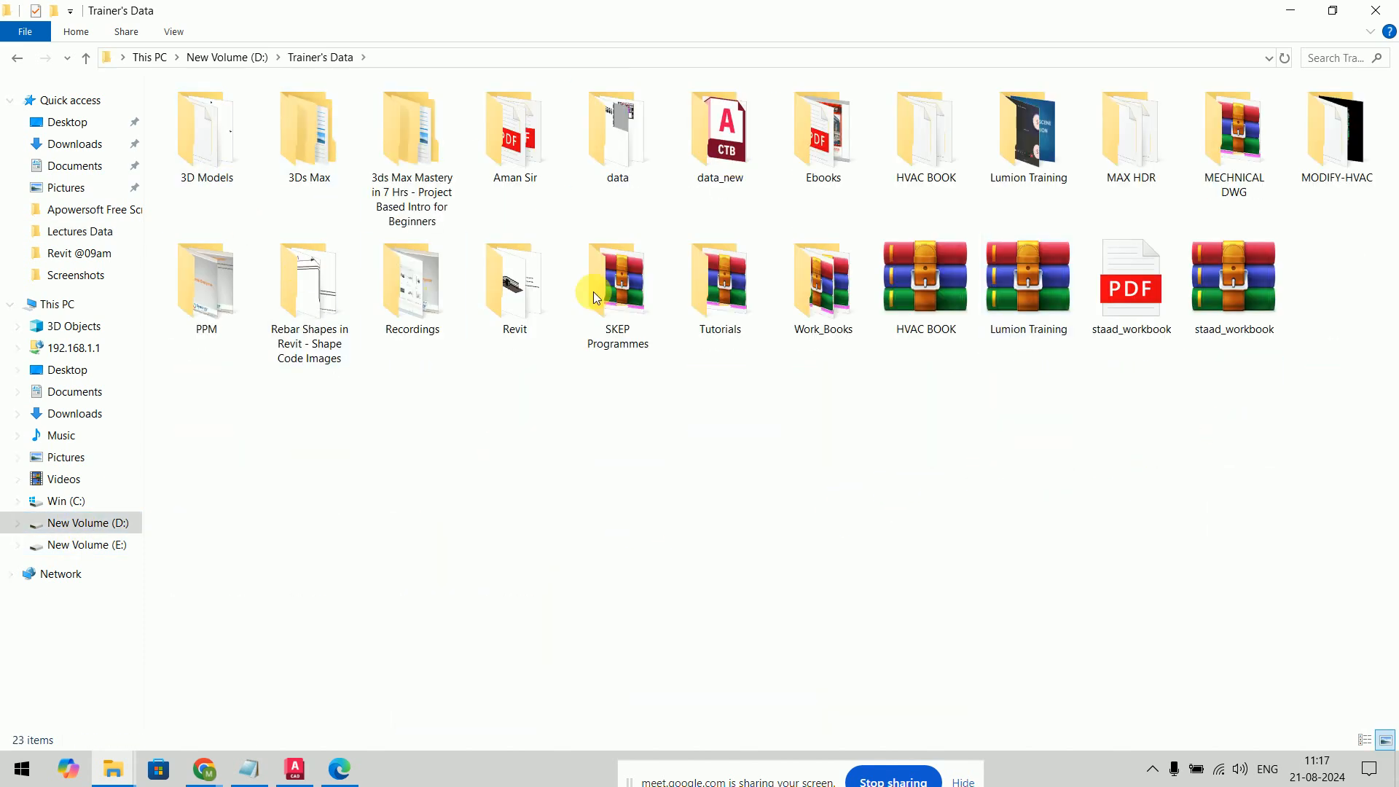
pyautogui.doubleClick(824, 288)
pyautogui.click(614, 190)
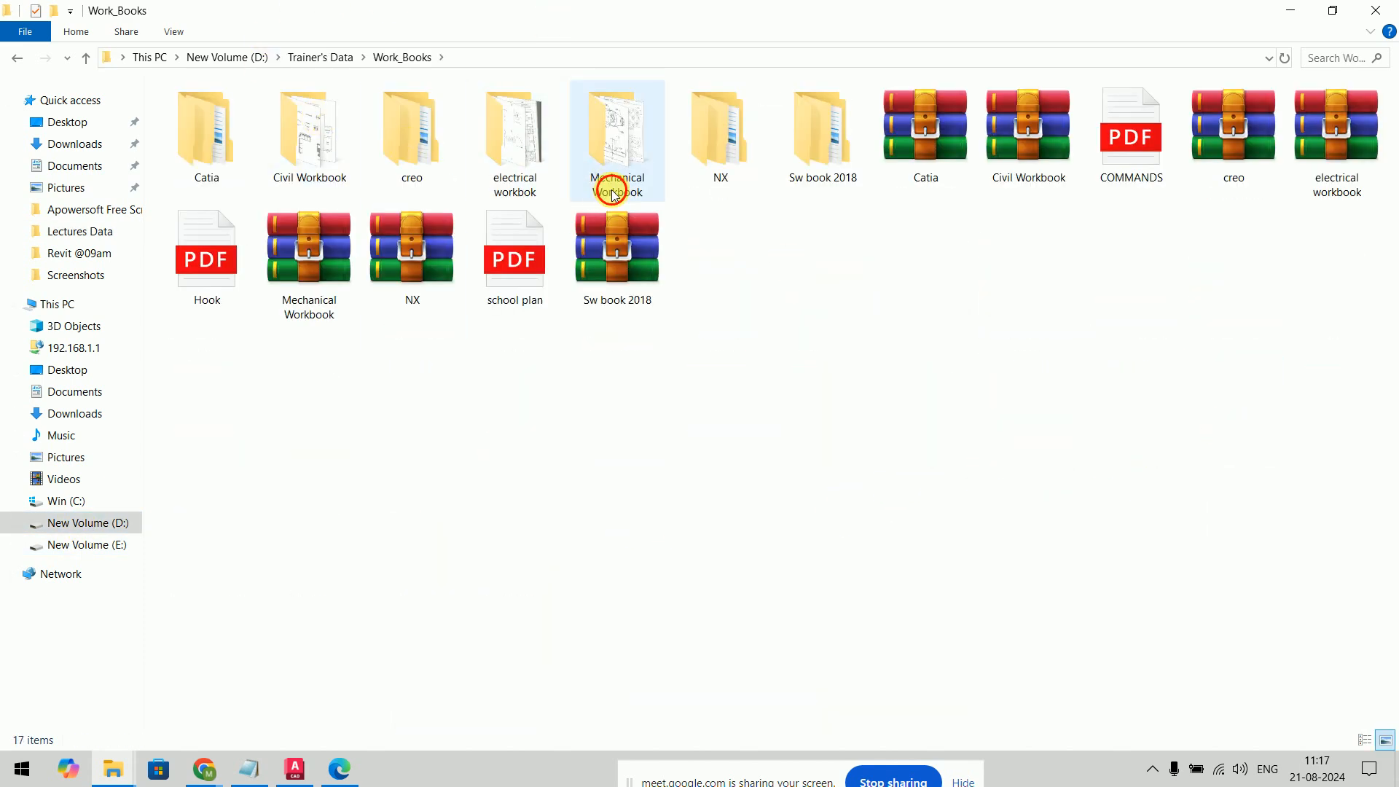
pyautogui.doubleClick(615, 191)
pyautogui.click(1226, 255)
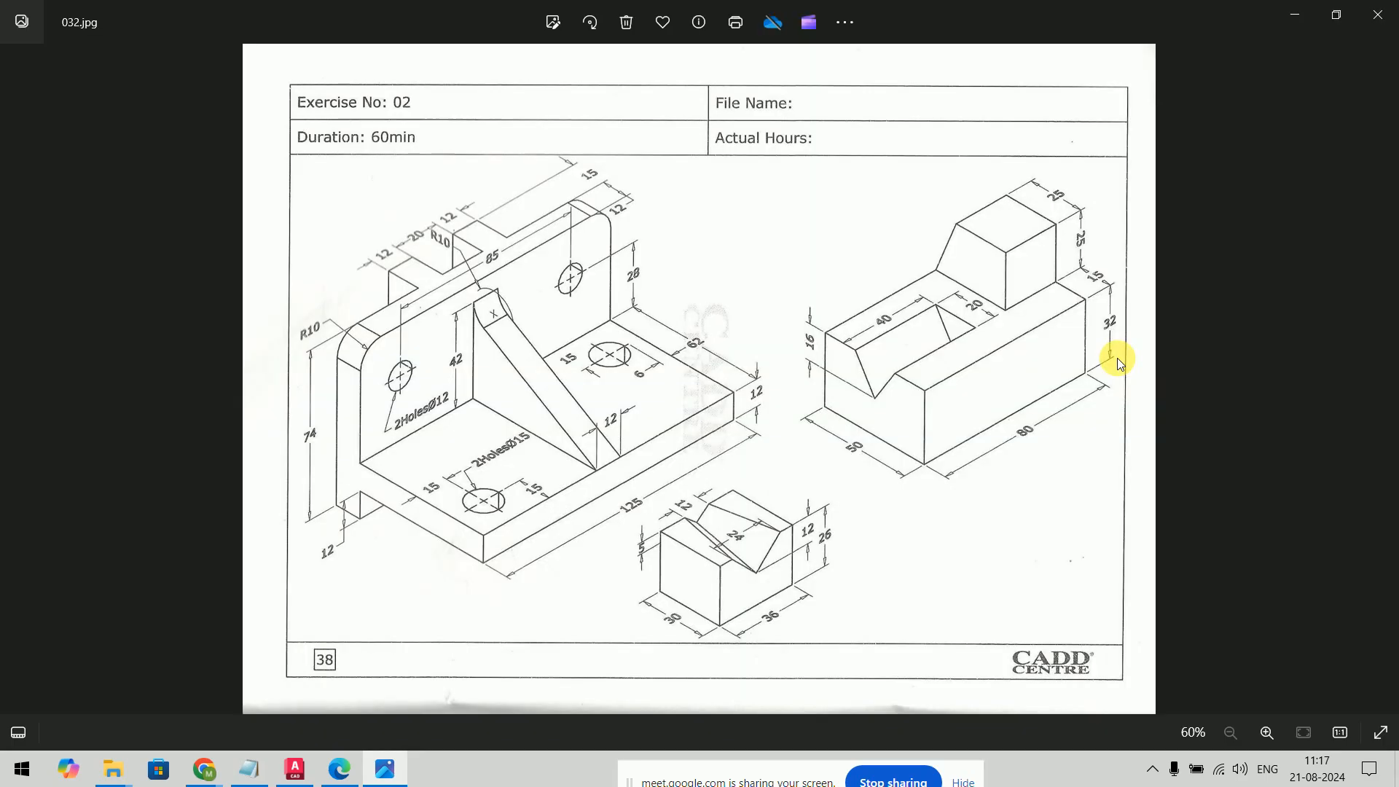
pyautogui.click(1378, 14)
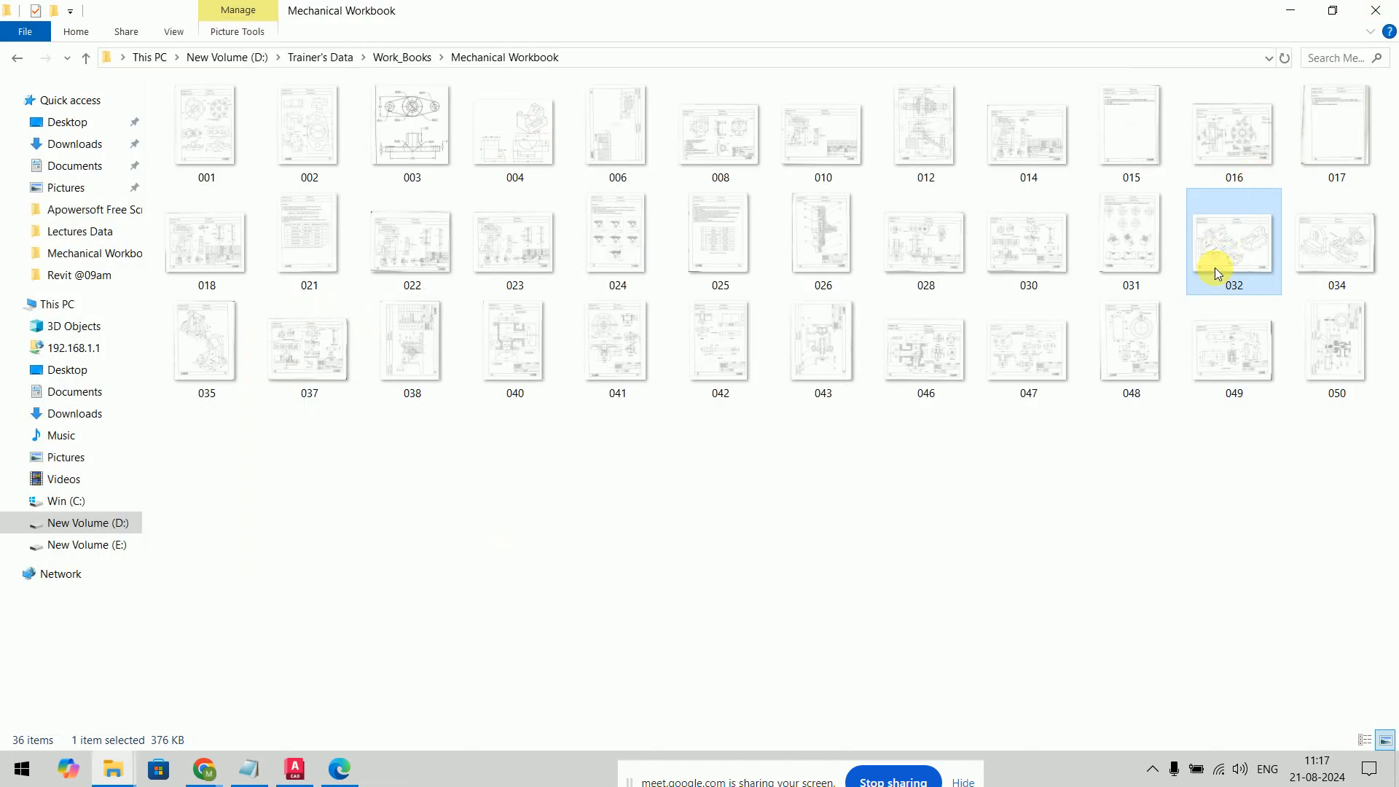
# Step: Open drawing 032 from the Mechanical Workbook folder in Paint so that the whole Exercise No: 02 sheet is in view
pyautogui.rightClick(1215, 286)
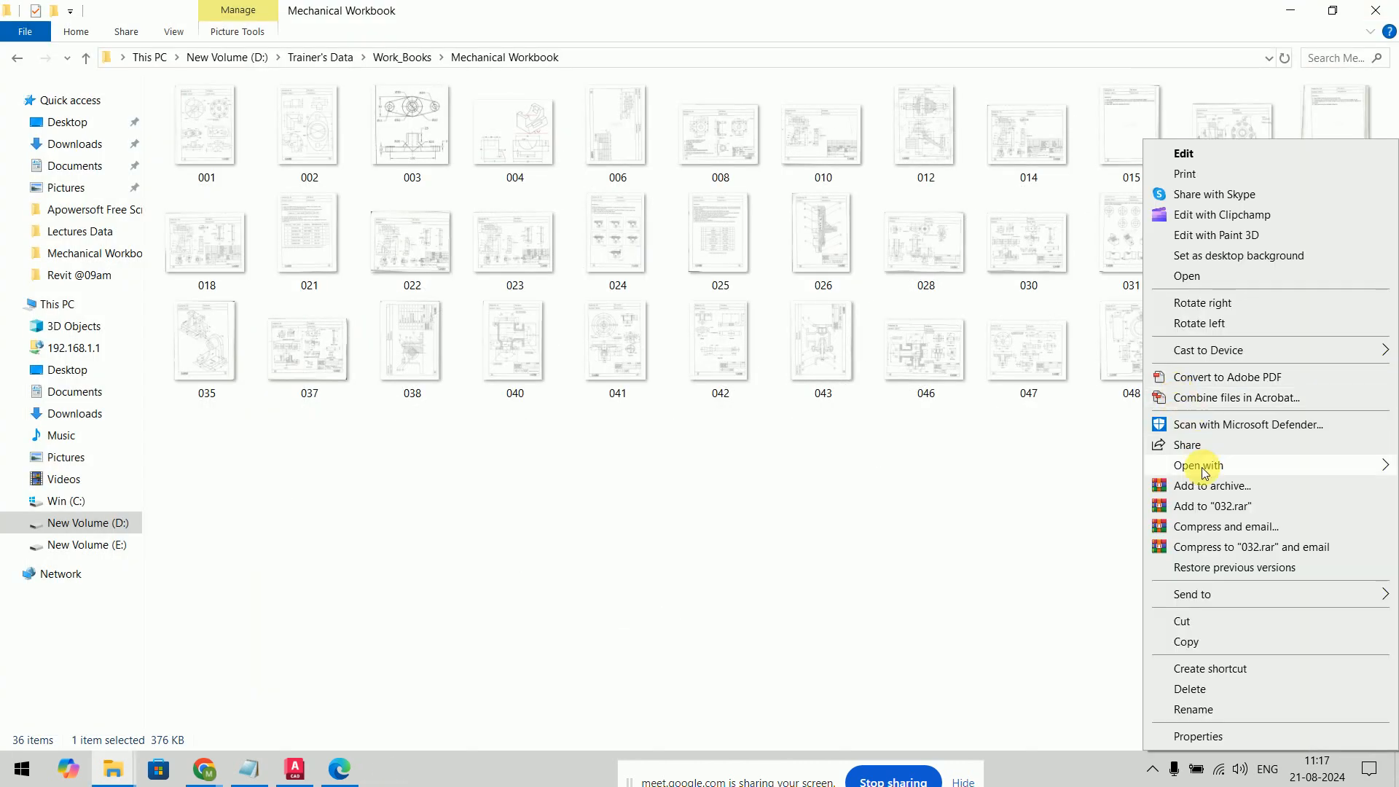
pyautogui.moveTo(1196, 465)
pyautogui.click(964, 499)
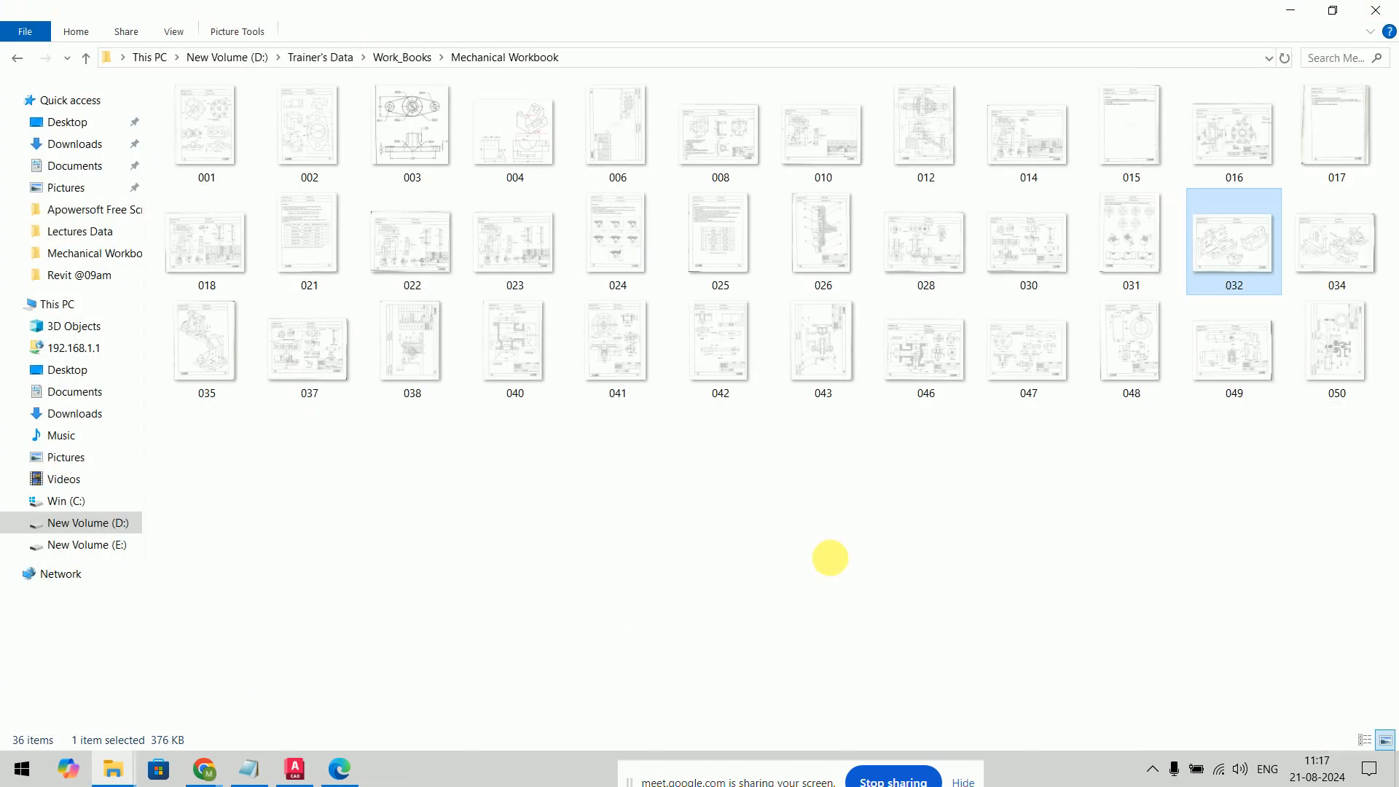
pyautogui.moveTo(1393, 232); pyautogui.dragTo(1392, 272)
pyautogui.scroll(-3, 1209, 274)
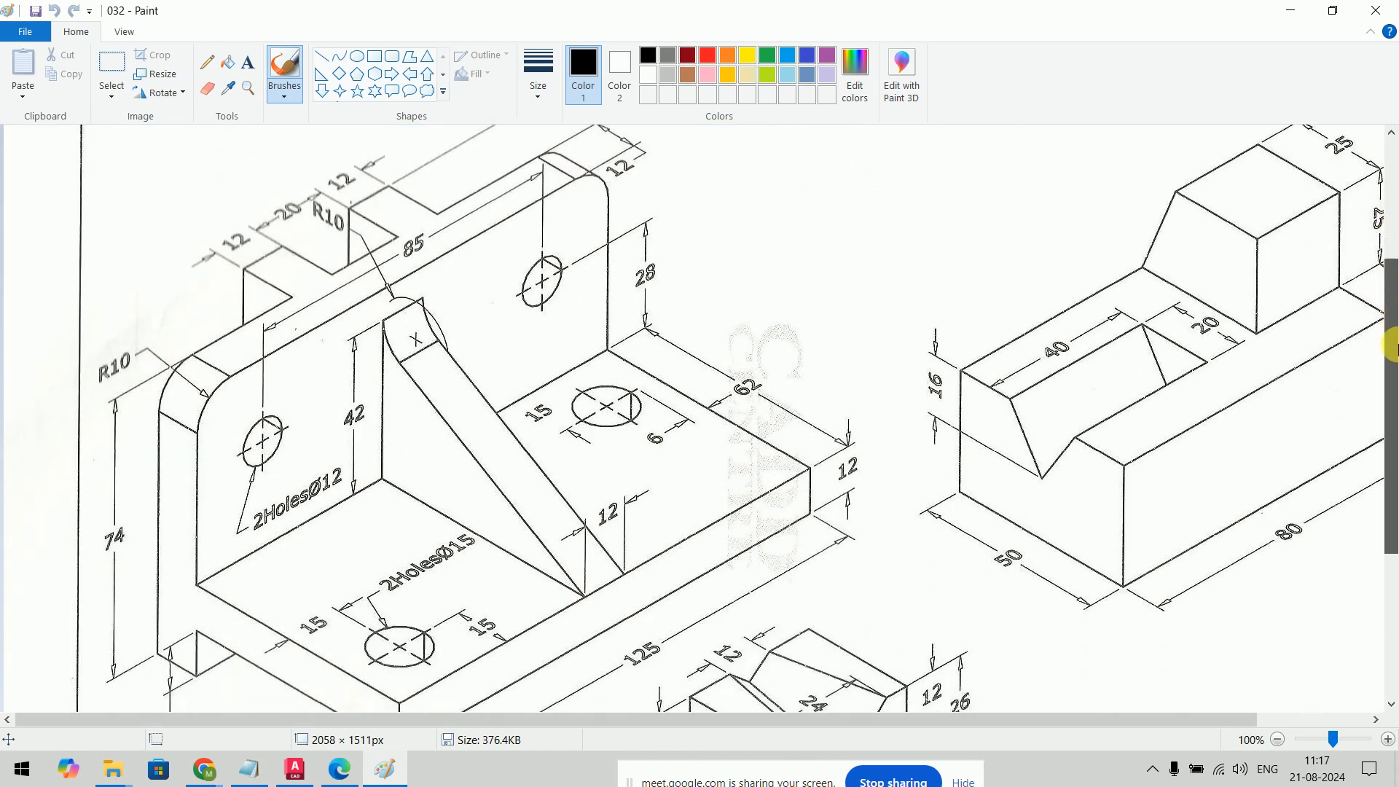
pyautogui.keyDown('ctrl'); pyautogui.scroll(-1, 1211, 275); pyautogui.keyUp('ctrl')
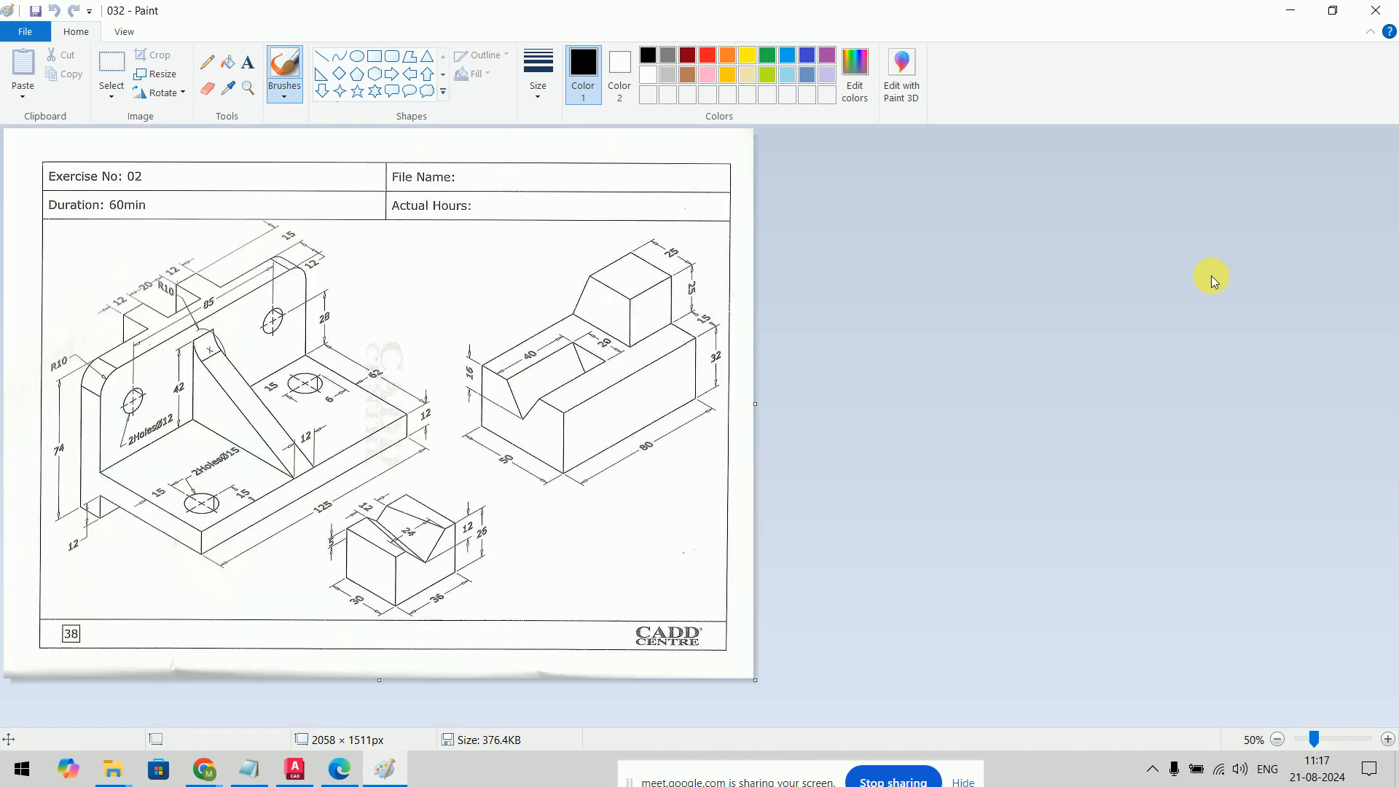
# Step: Crop the Exercise No: 02 sheet to the isometric view of the bracket
pyautogui.click(113, 67)
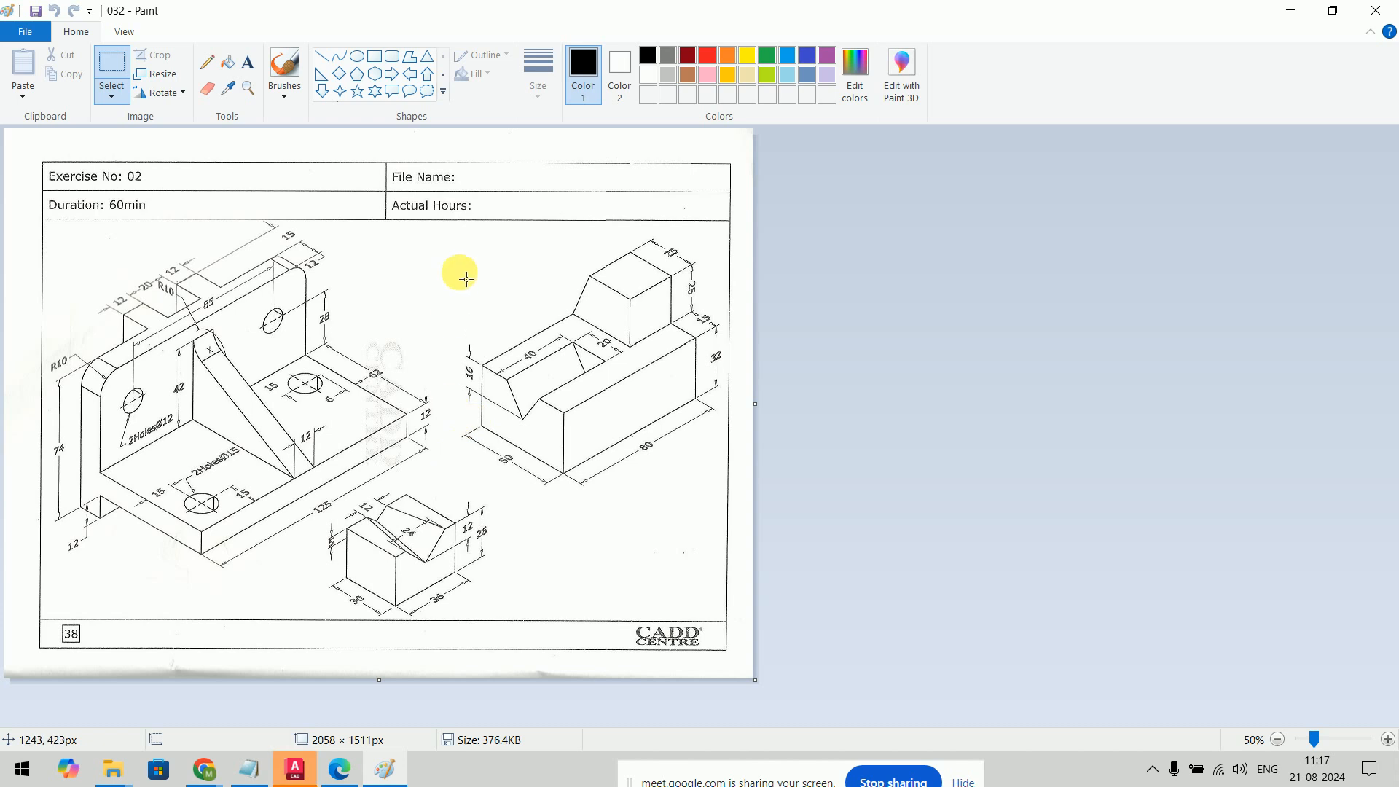
pyautogui.moveTo(461, 214)
pyautogui.mouseDown()
pyautogui.moveTo(138, 534)
pyautogui.moveTo(24, 564)
pyautogui.mouseUp()
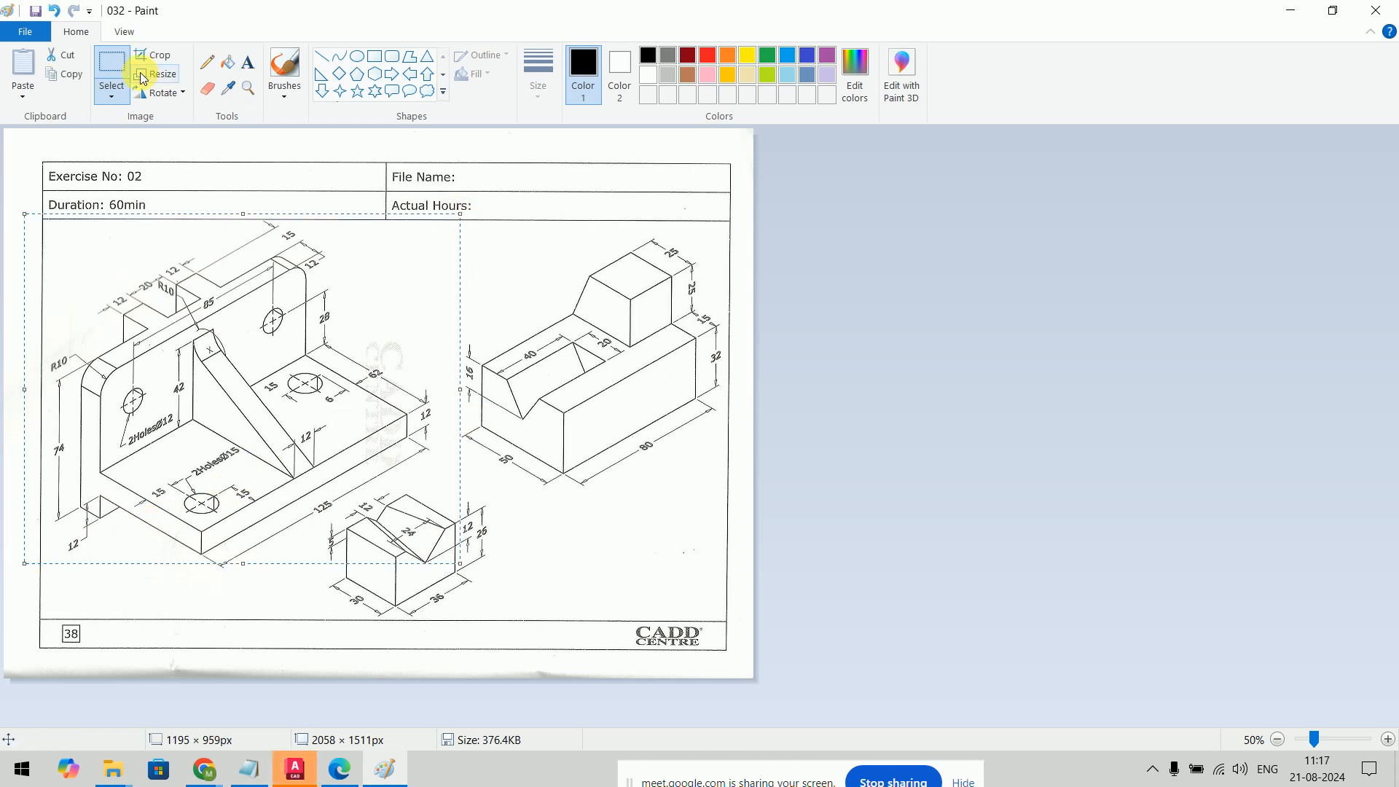
pyautogui.click(149, 74)
pyautogui.click(231, 99)
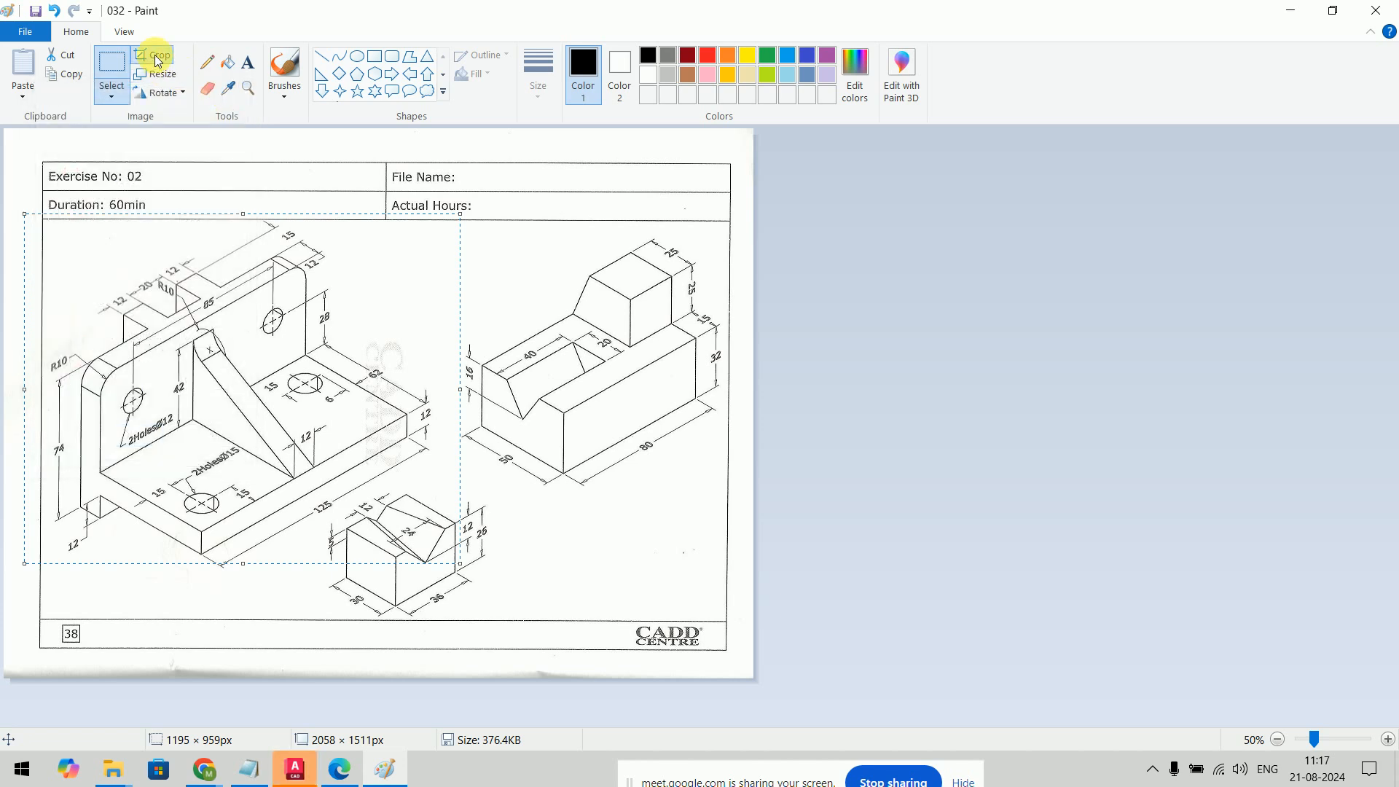
pyautogui.click(154, 54)
# Step: Erase the leftover part of the small block and the sheet border lines around the bracket drawing
pyautogui.click(207, 88)
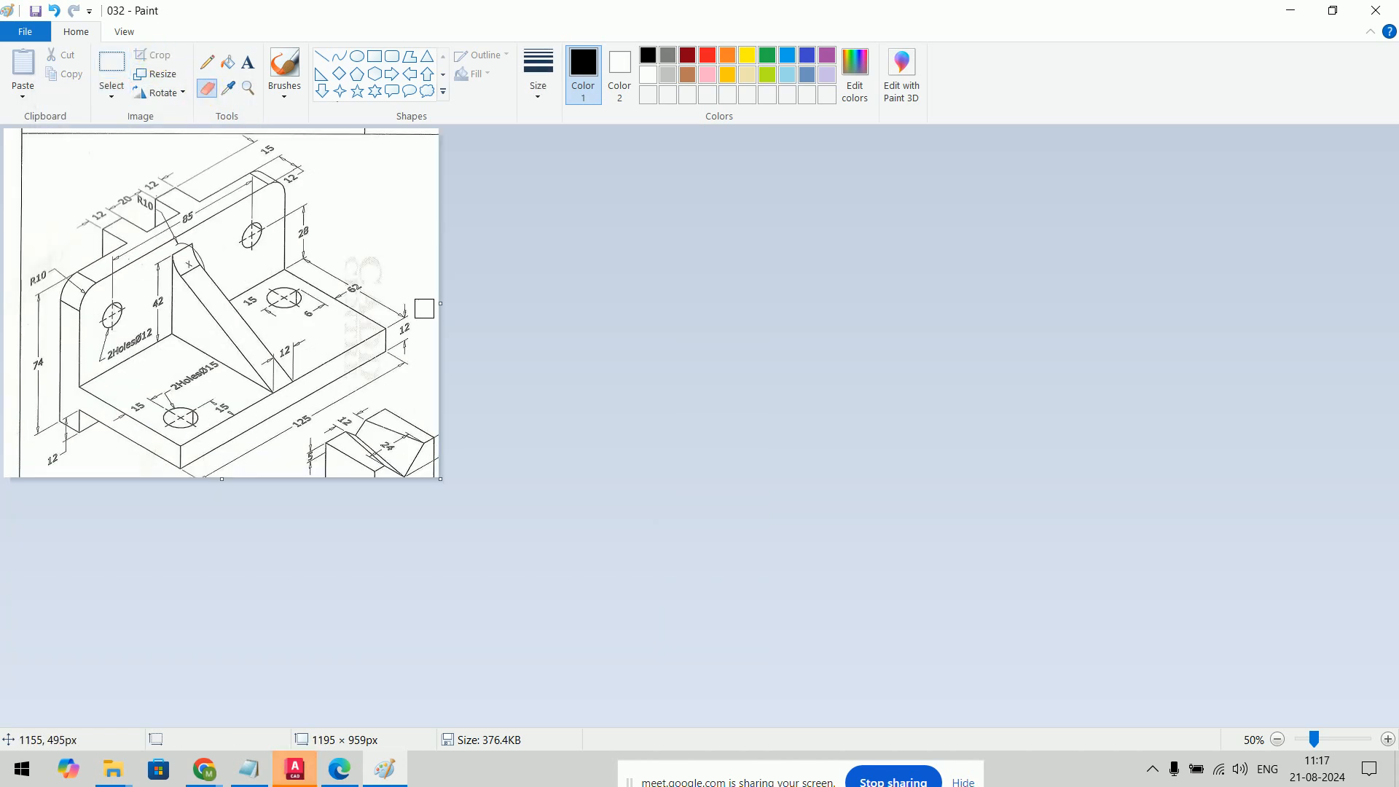
pyautogui.moveTo(413, 406)
pyautogui.mouseDown()
pyautogui.moveTo(306, 456)
pyautogui.moveTo(427, 396)
pyautogui.moveTo(413, 452)
pyautogui.moveTo(434, 473)
pyautogui.mouseUp()
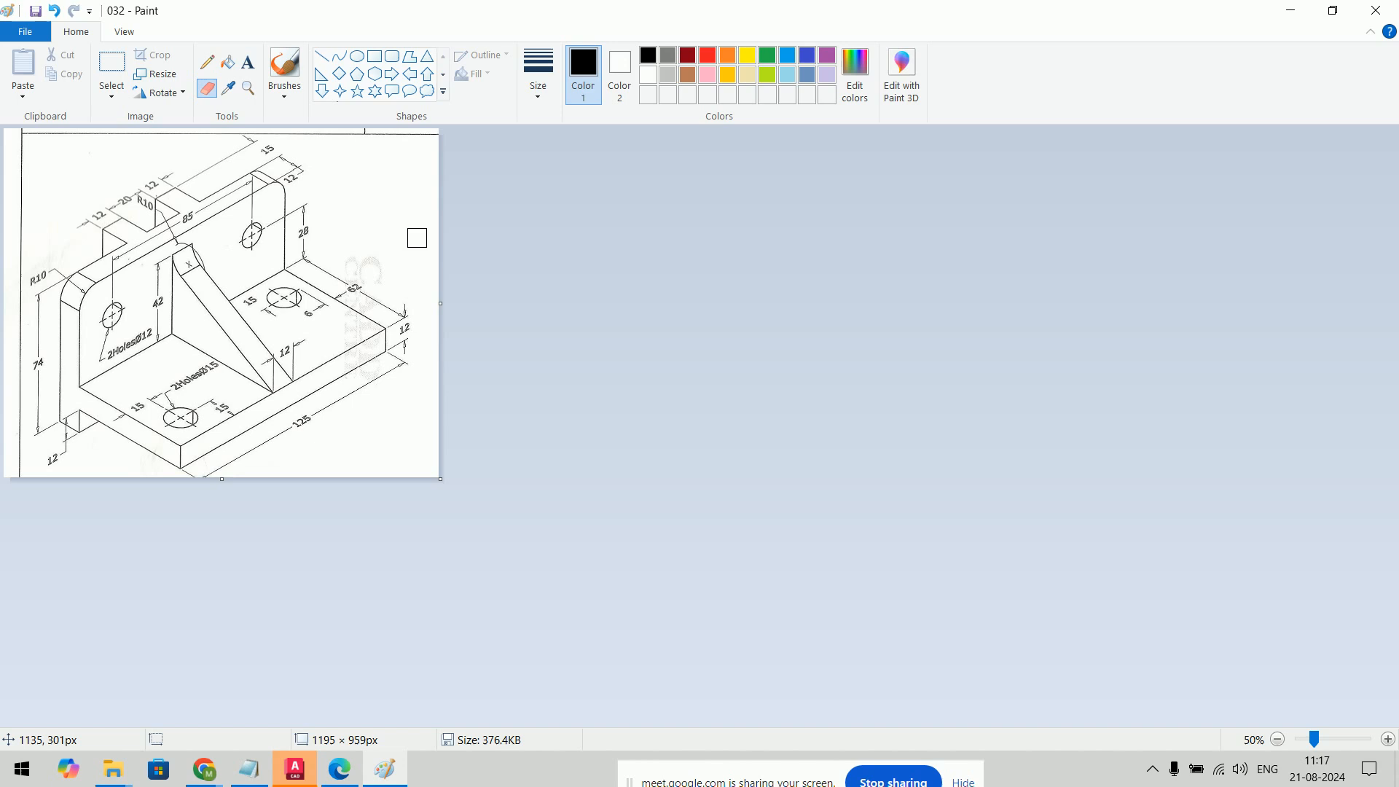
pyautogui.keyDown('ctrl'); pyautogui.scroll(1, 417, 238); pyautogui.keyUp('ctrl')
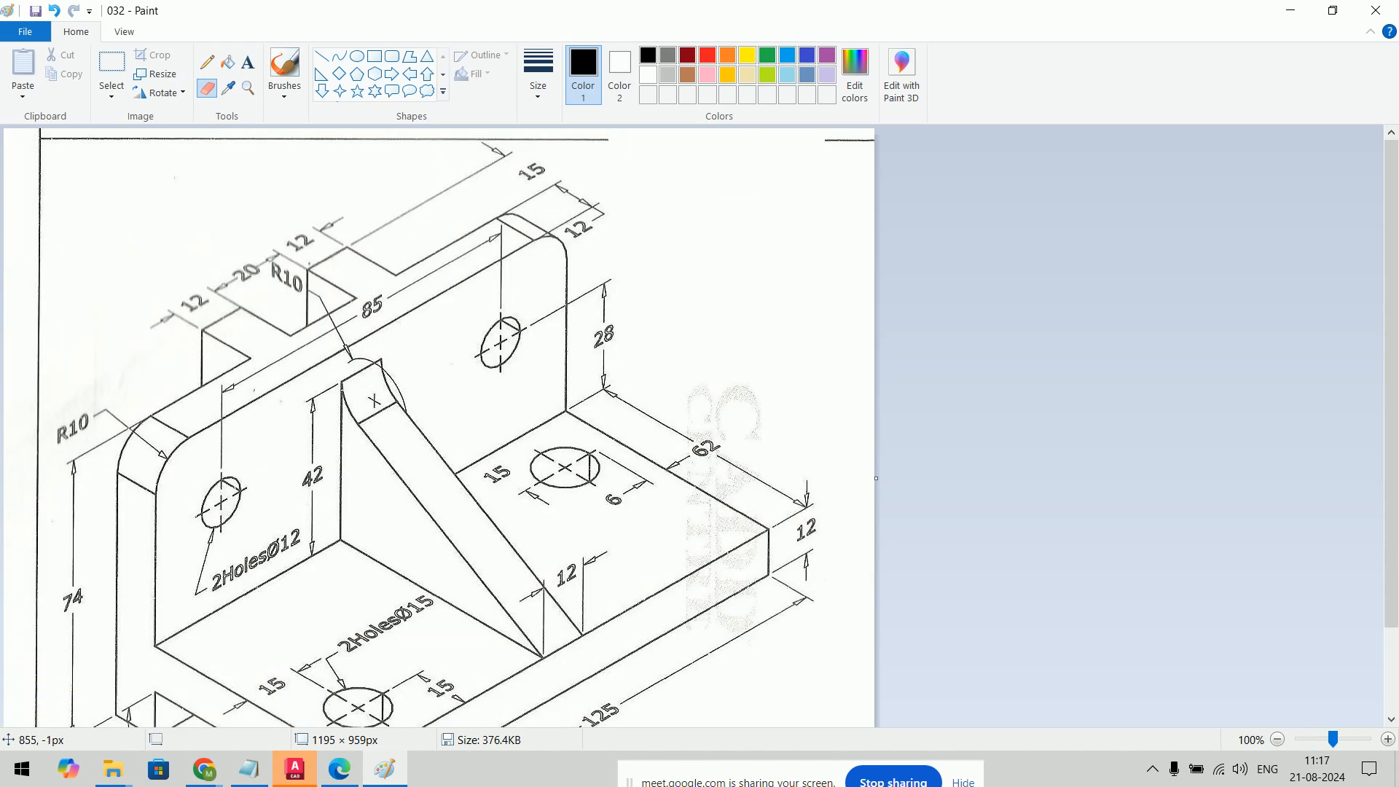
pyautogui.moveTo(627, 133)
pyautogui.mouseDown()
pyautogui.moveTo(554, 137)
pyautogui.moveTo(765, 119)
pyautogui.moveTo(540, 125)
pyautogui.moveTo(523, 140)
pyautogui.moveTo(500, 121)
pyautogui.moveTo(430, 140)
pyautogui.moveTo(38, 149)
pyautogui.moveTo(22, 306)
pyautogui.moveTo(26, 722)
pyautogui.mouseUp()
pyautogui.scroll(-3, 15, 353)
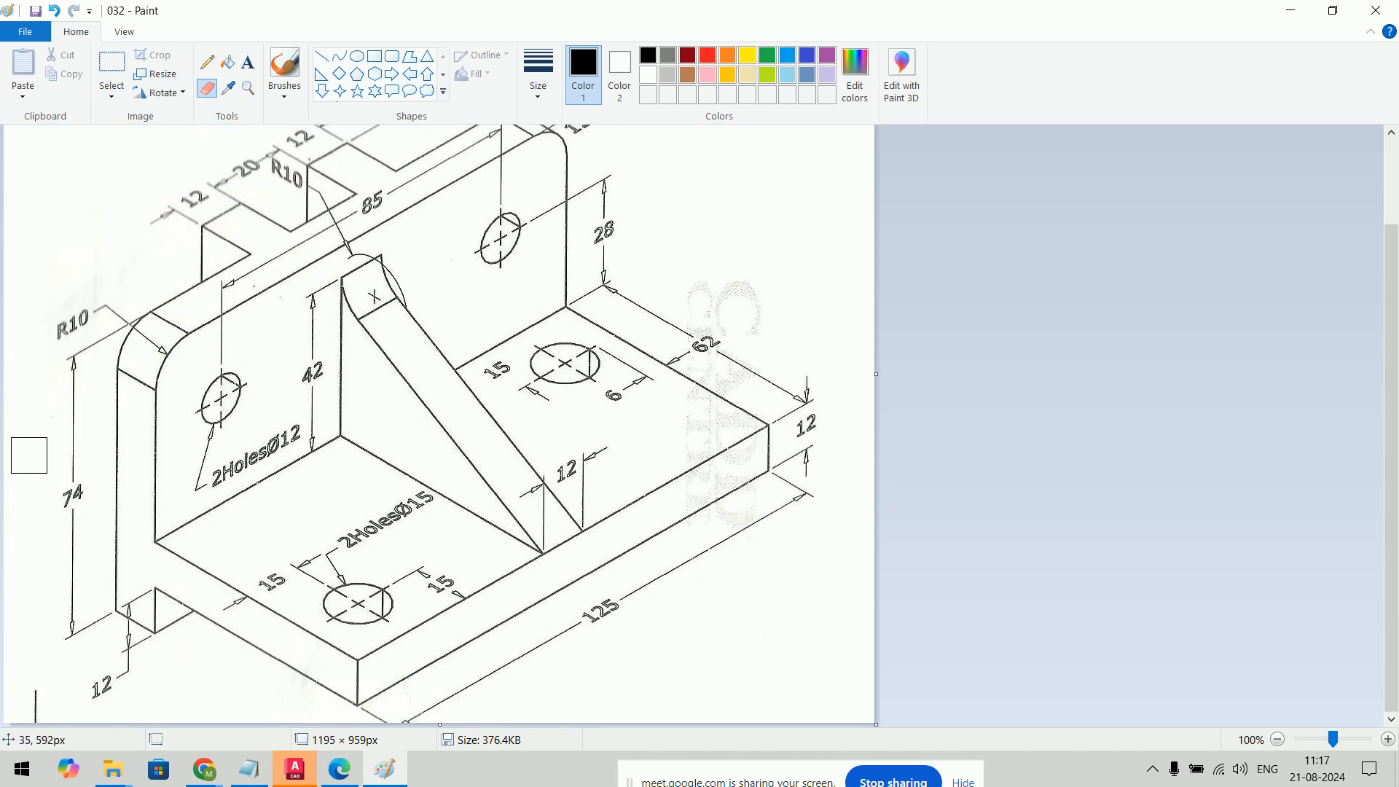
pyautogui.moveTo(25, 667); pyautogui.dragTo(35, 723)
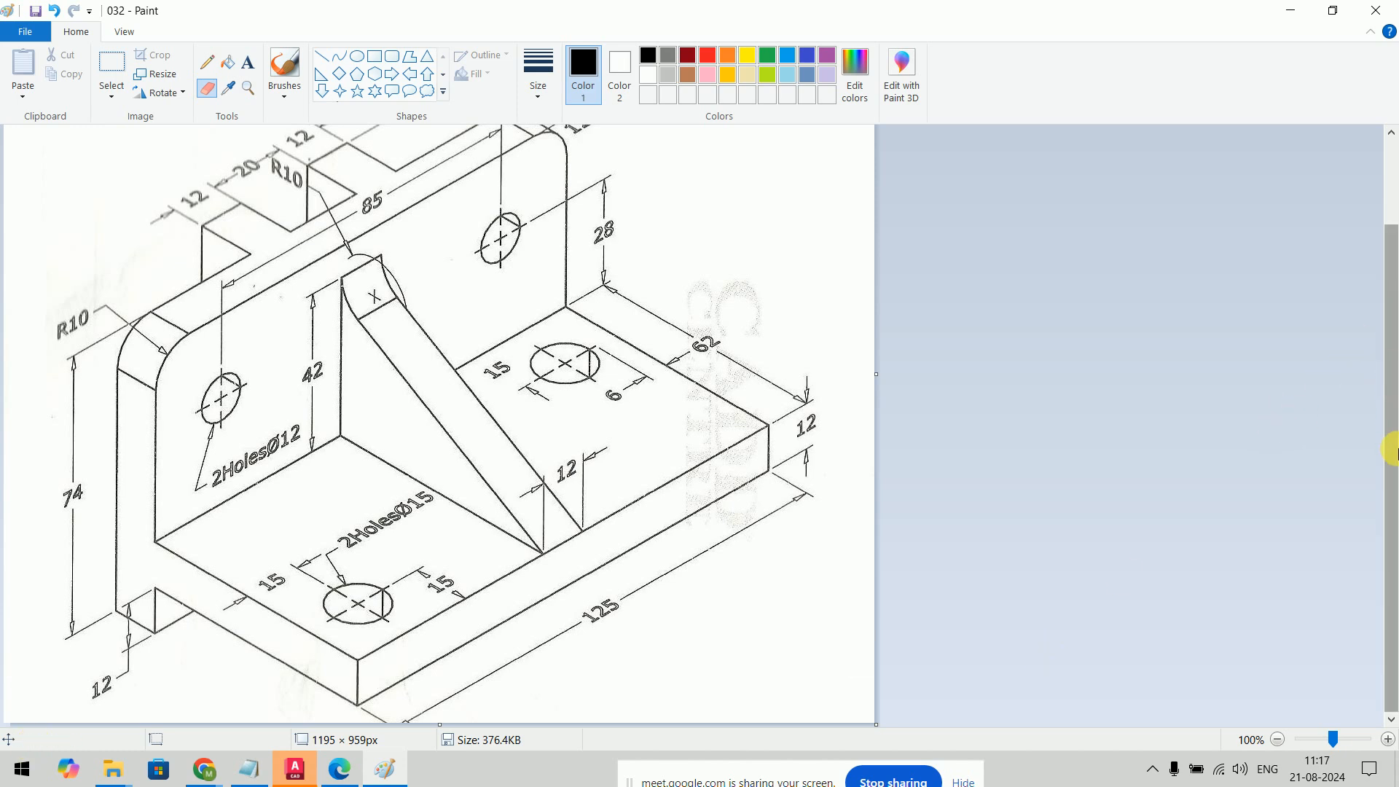
# Step: Mark the front viewing direction with a dark red brush arrow labelled F, pointing towards the bracket's base plate
pyautogui.click(284, 65)
pyautogui.click(688, 56)
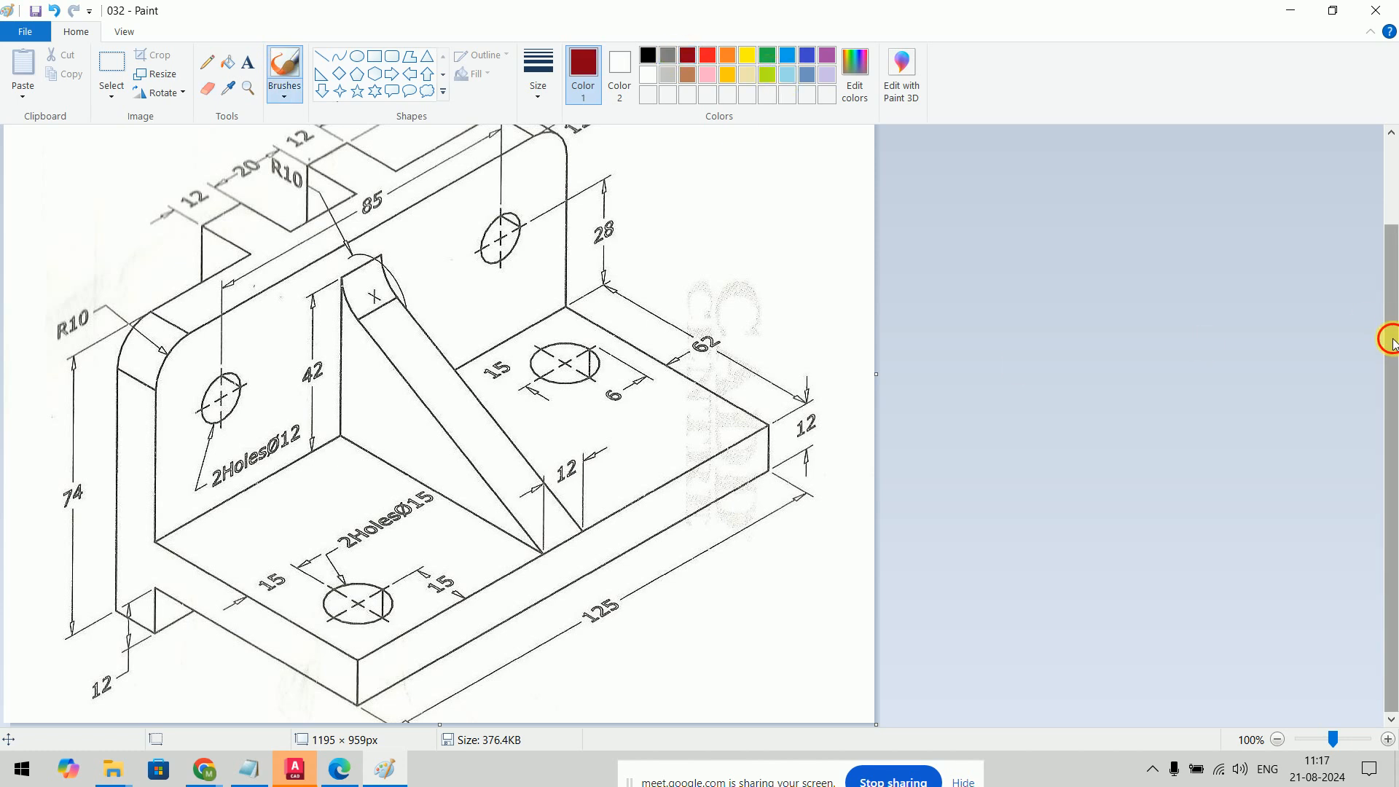
pyautogui.moveTo(1390, 334)
pyautogui.mouseDown()
pyautogui.moveTo(1390, 254)
pyautogui.moveTo(1383, 312)
pyautogui.moveTo(1374, 260)
pyautogui.mouseUp()
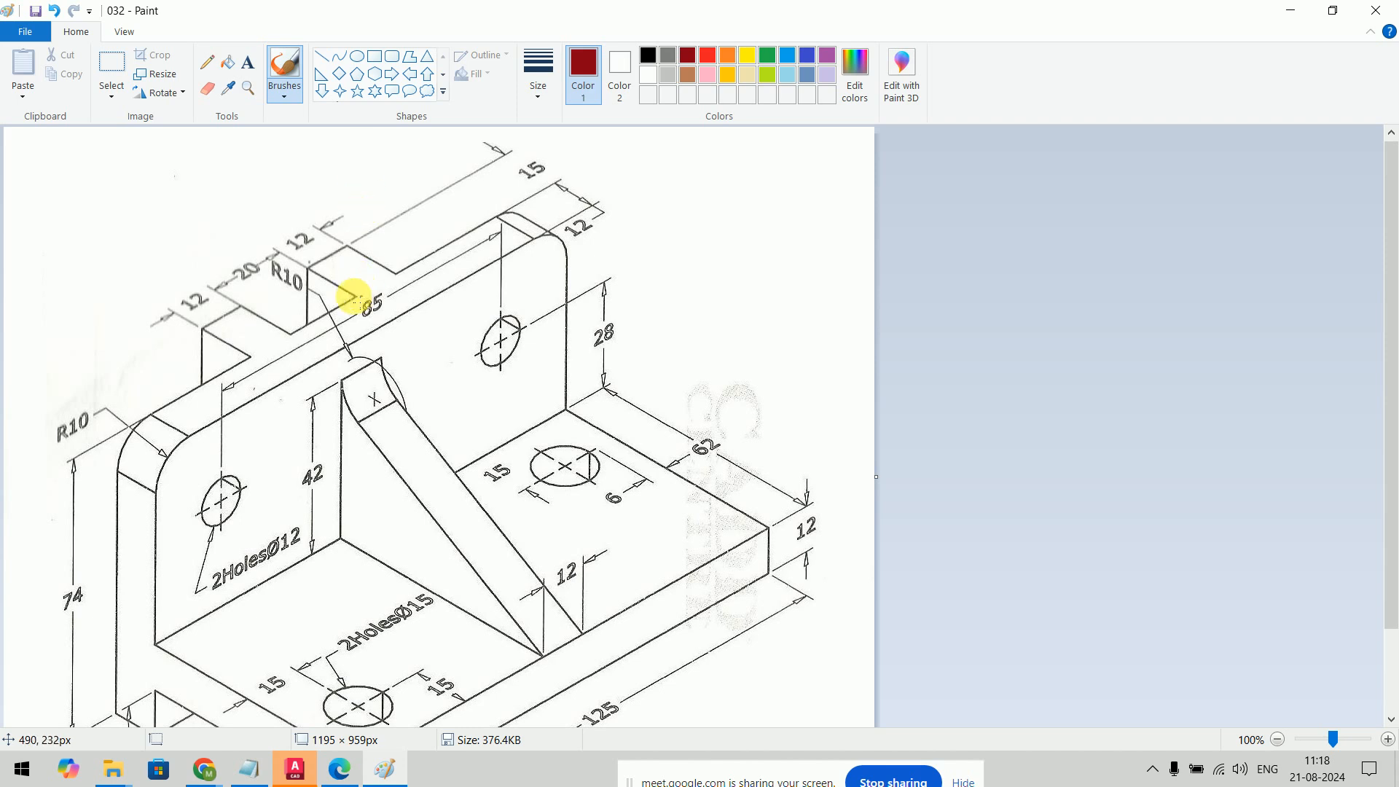
pyautogui.scroll(-3, 516, 326)
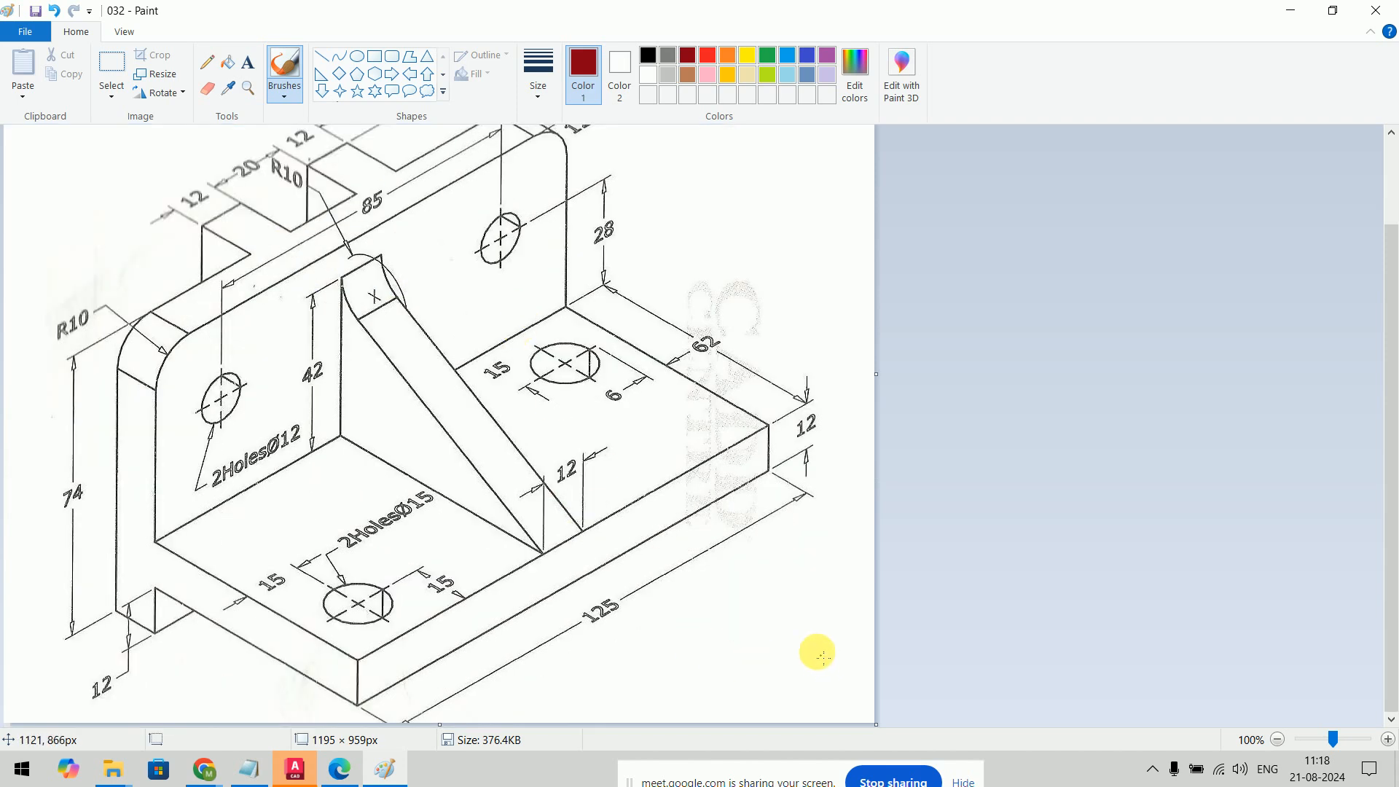
pyautogui.moveTo(804, 598)
pyautogui.mouseDown()
pyautogui.moveTo(647, 487)
pyautogui.moveTo(678, 460)
pyautogui.mouseUp()
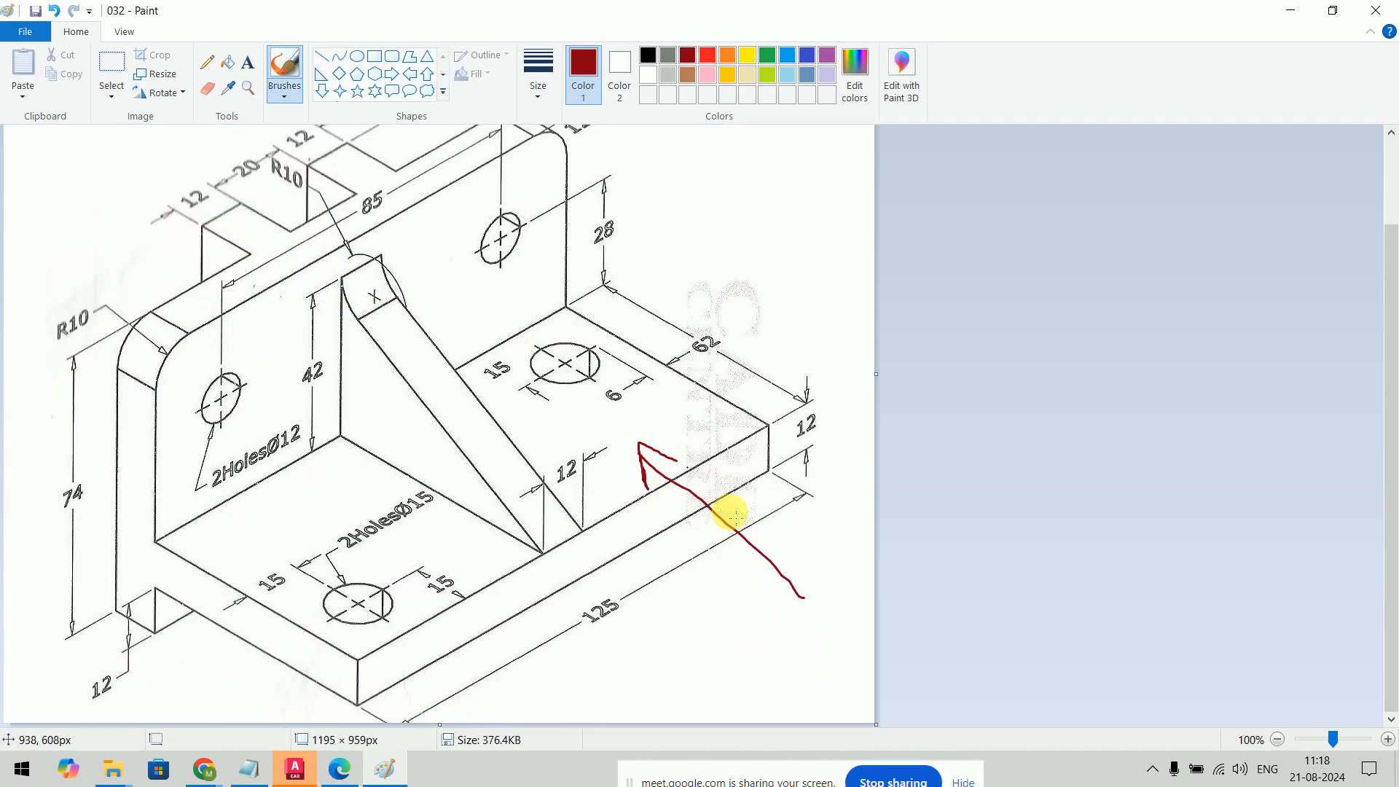
pyautogui.moveTo(815, 568)
pyautogui.mouseDown()
pyautogui.moveTo(794, 639)
pyautogui.moveTo(843, 586)
pyautogui.mouseUp()
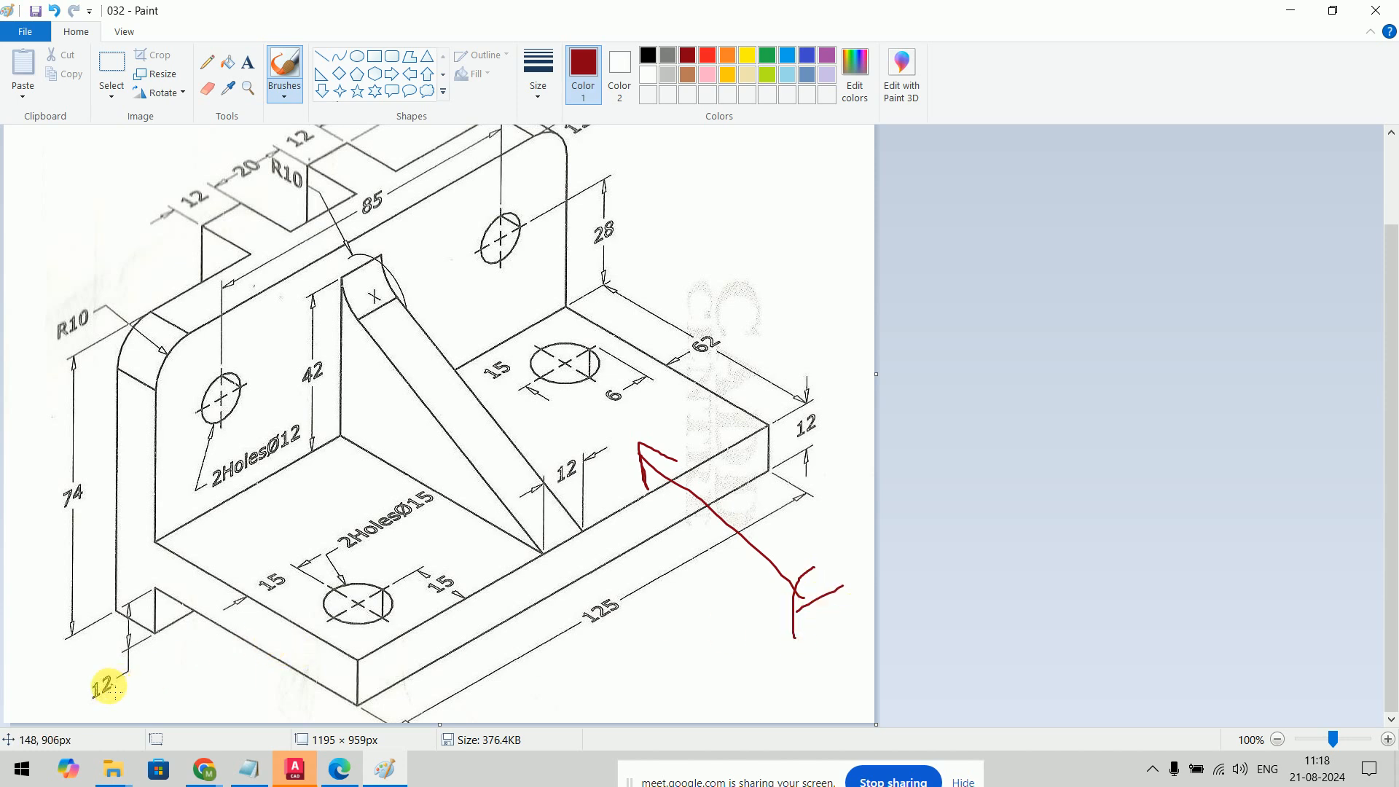
# Step: Mark the side viewing direction with an arrow labelled S and the top viewing direction with a downward arrow labelled T
pyautogui.click(15, 683)
pyautogui.moveTo(55, 674); pyautogui.dragTo(109, 642)
pyautogui.moveTo(74, 634)
pyautogui.mouseDown()
pyautogui.moveTo(104, 638)
pyautogui.moveTo(88, 672)
pyautogui.moveTo(13, 661)
pyautogui.mouseUp()
pyautogui.scroll(3, 237, 361)
pyautogui.moveTo(208, 167)
pyautogui.mouseDown()
pyautogui.moveTo(212, 251)
pyautogui.moveTo(270, 158)
pyautogui.moveTo(261, 192)
pyautogui.mouseUp()
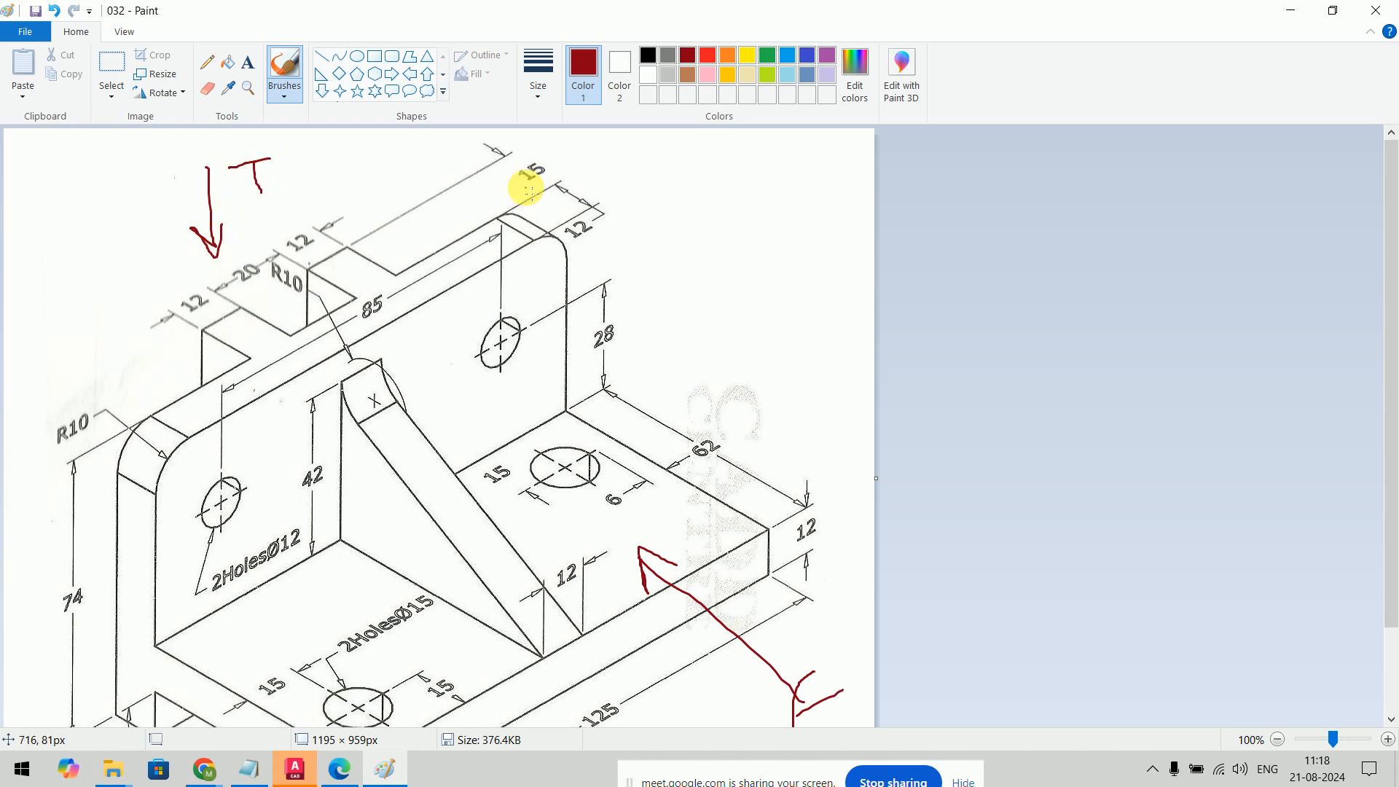
# Step: Put tick marks on the front face of the vertical plate and on the front edge face of the base plate
pyautogui.scroll(-3, 548, 201)
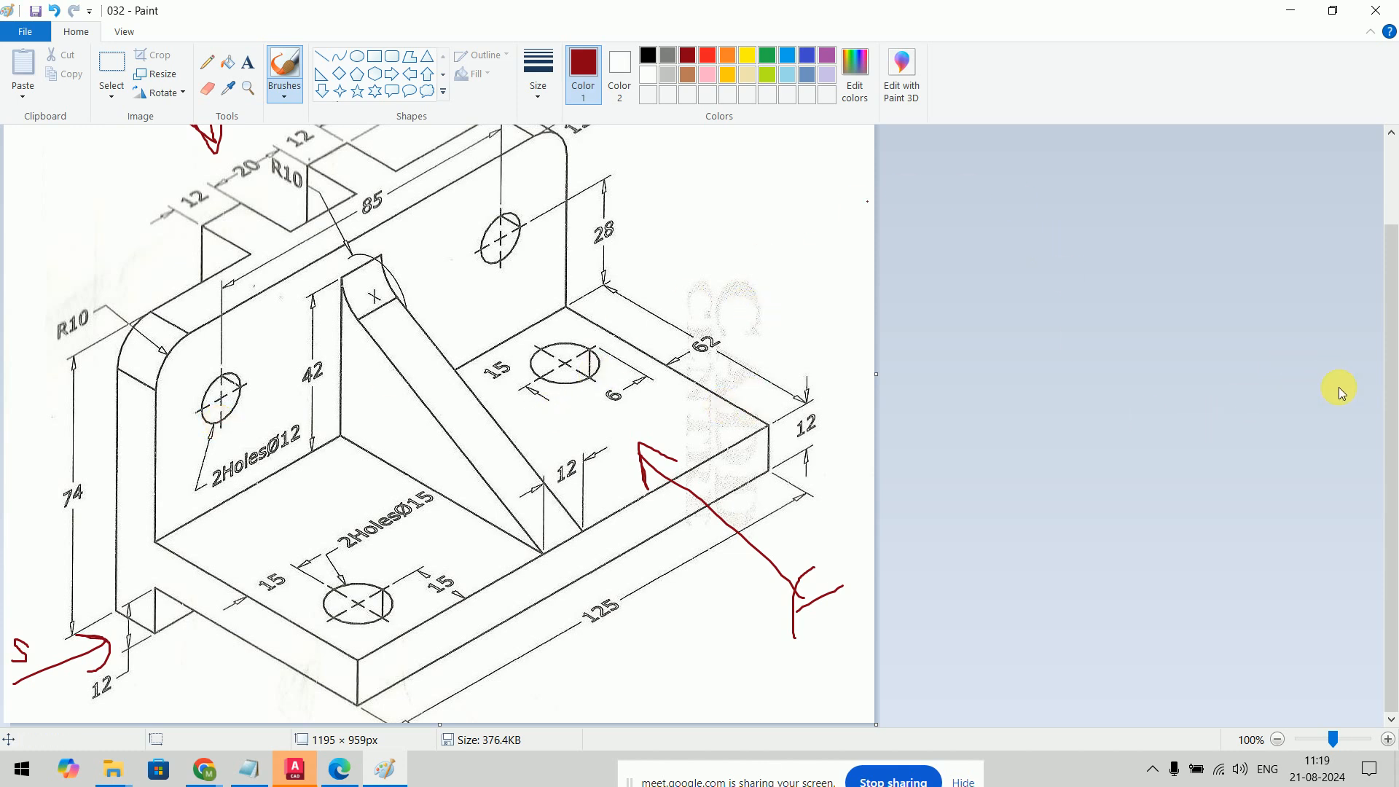
pyautogui.moveTo(1393, 437); pyautogui.dragTo(1393, 373)
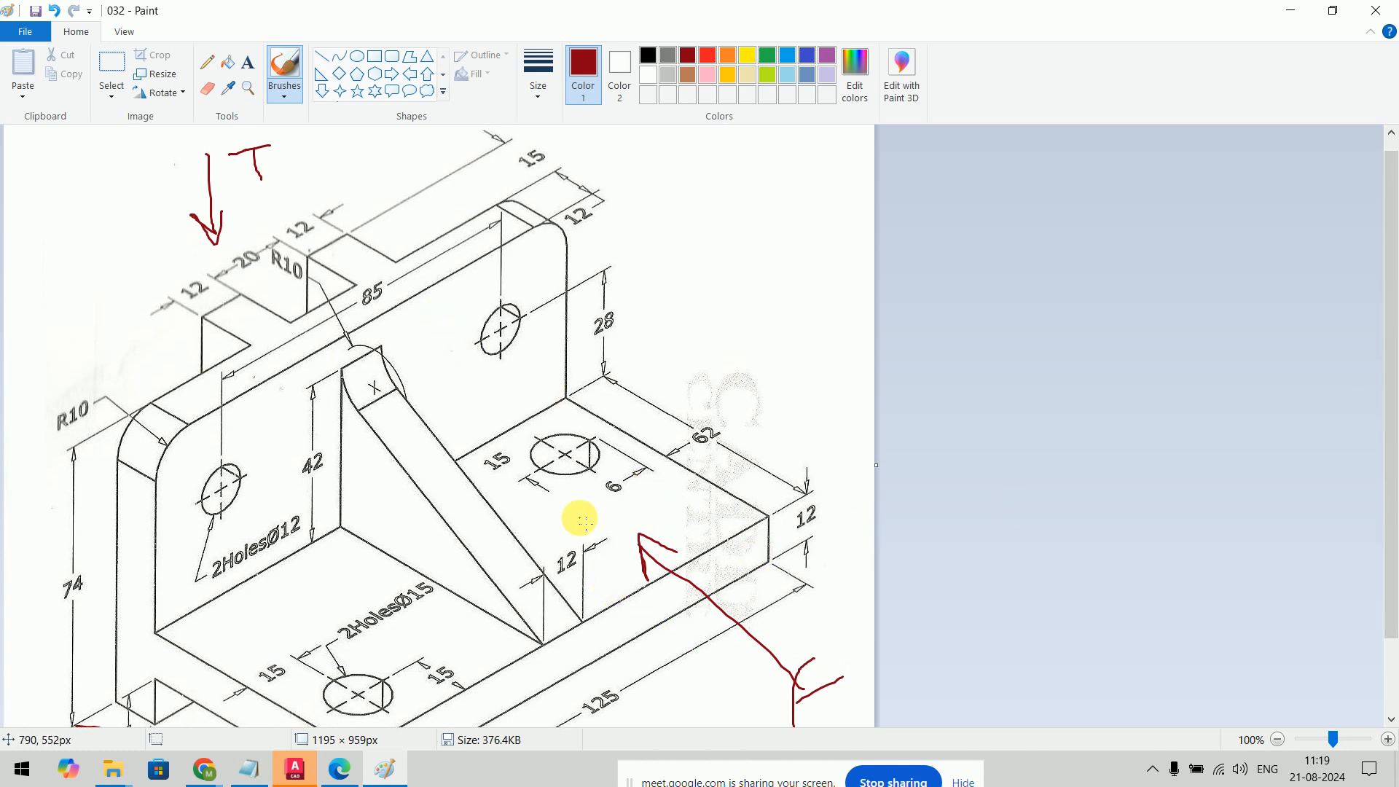
pyautogui.moveTo(431, 326); pyautogui.dragTo(458, 293)
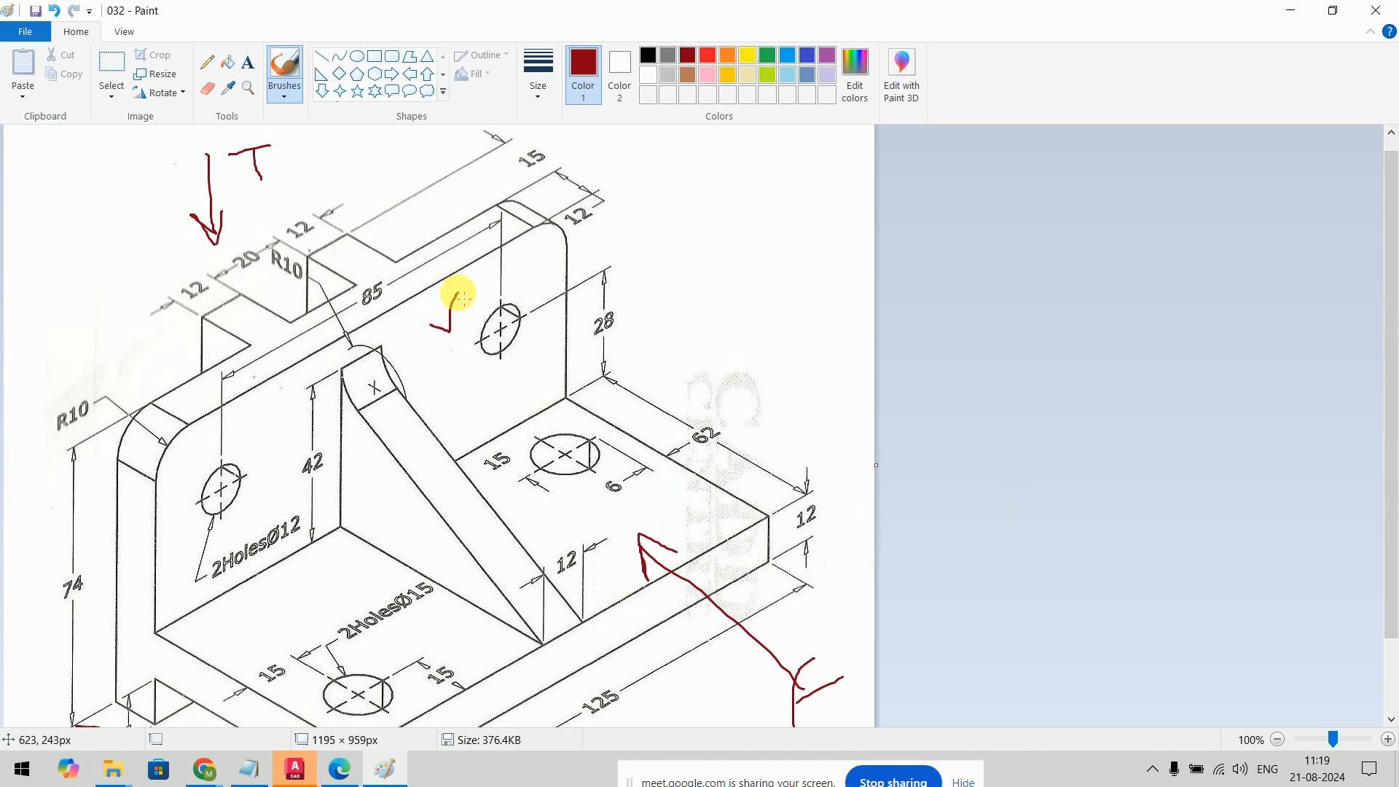
pyautogui.scroll(-2, 458, 294)
pyautogui.moveTo(563, 569); pyautogui.dragTo(583, 551)
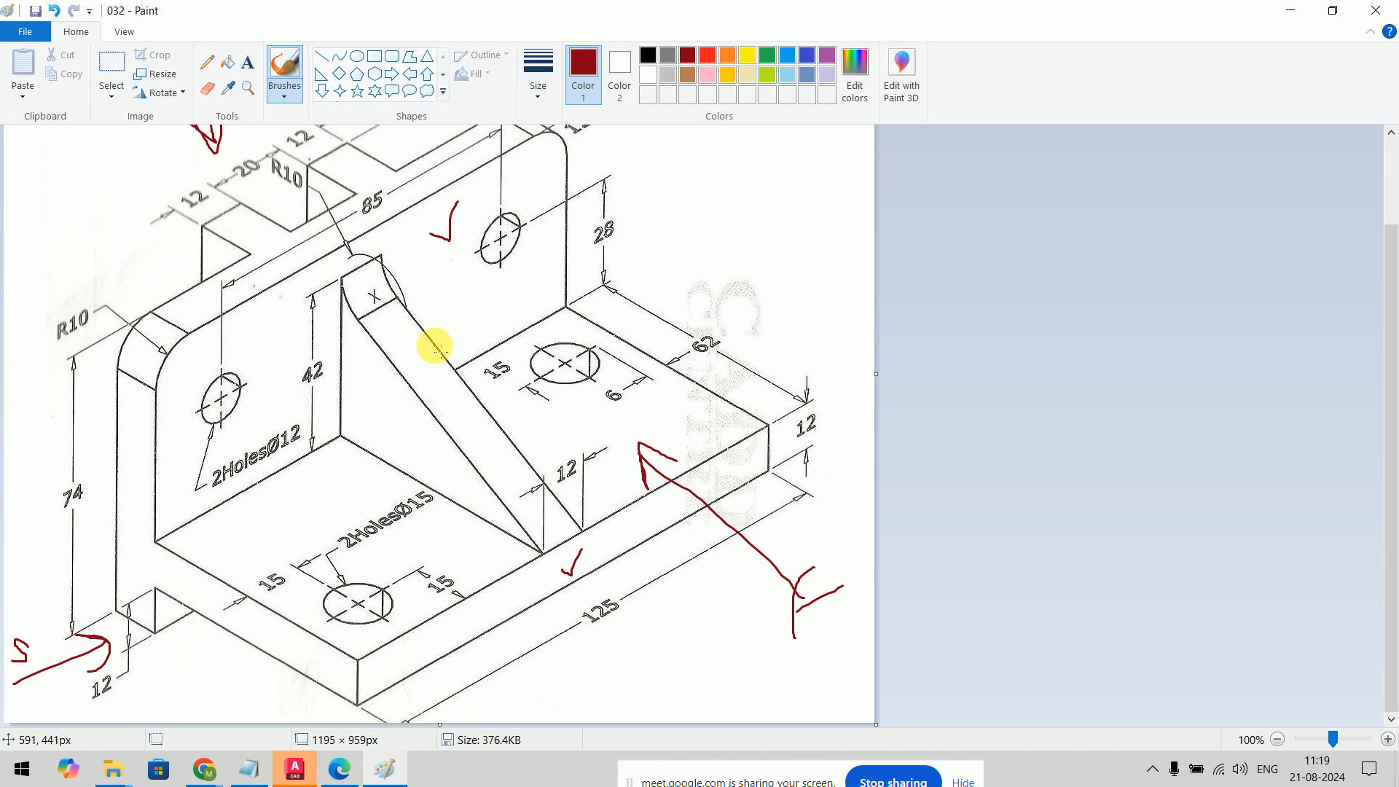
pyautogui.scroll(3, 466, 251)
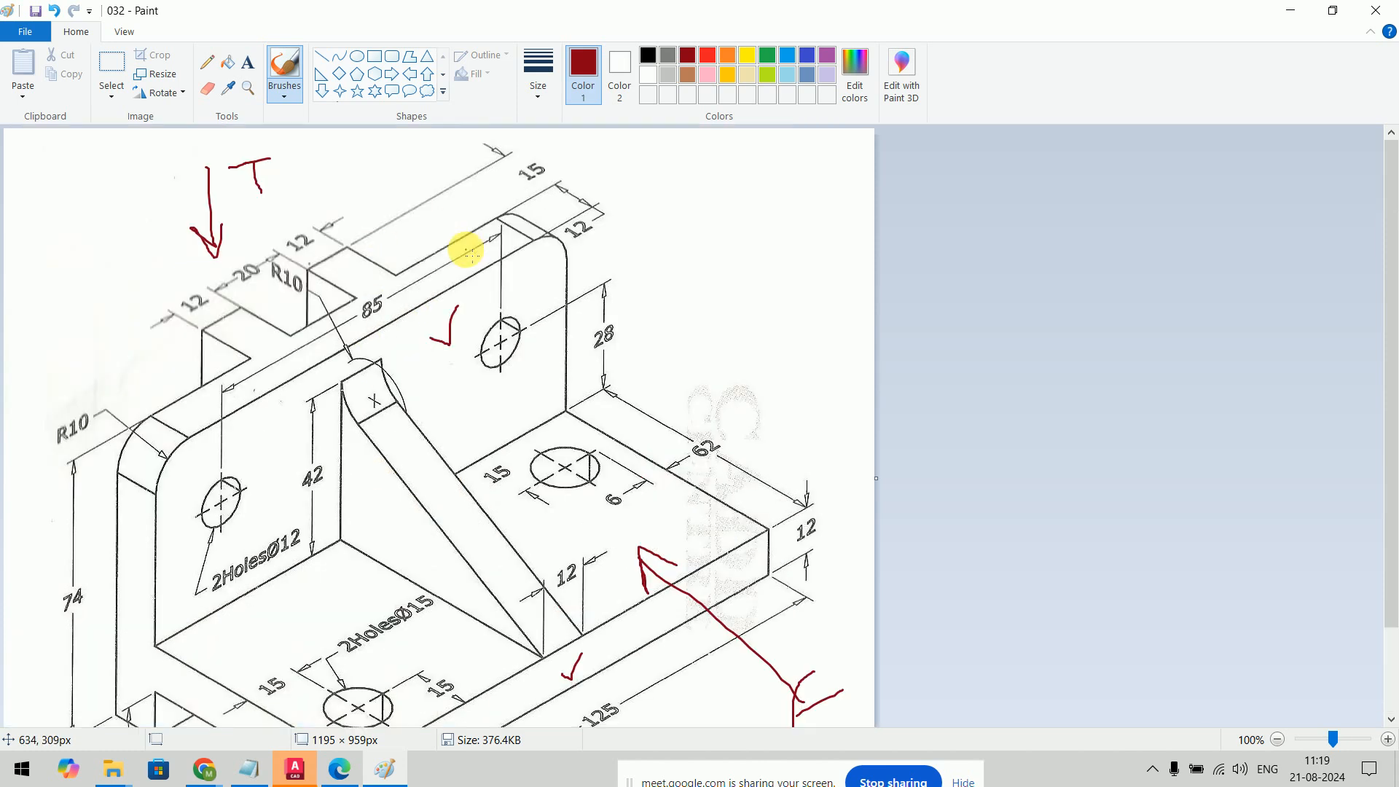
pyautogui.scroll(-3, 452, 295)
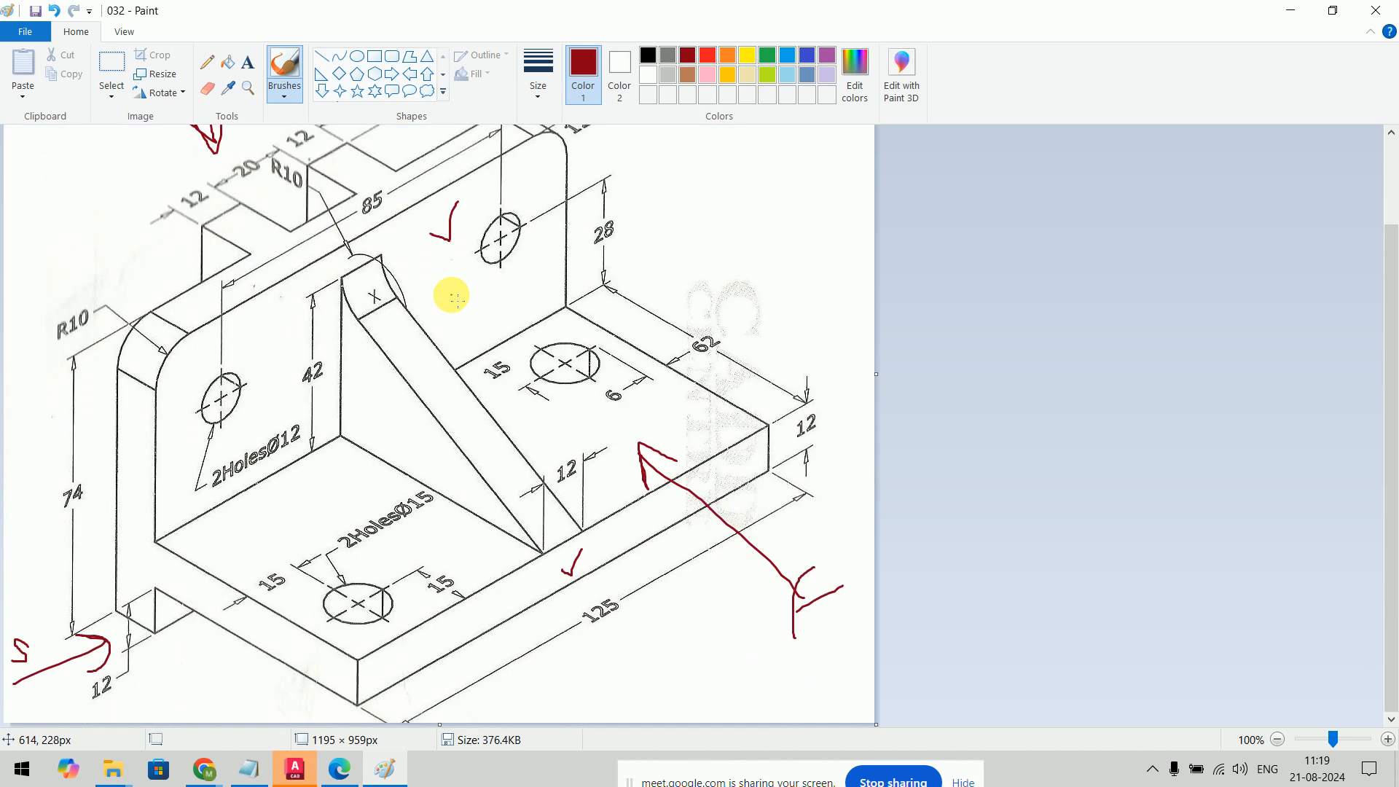
# Step: Circle the 125 and 74 dimensions and underline the R10 corner radius on the bracket drawing
pyautogui.moveTo(587, 625)
pyautogui.mouseDown()
pyautogui.moveTo(627, 610)
pyautogui.moveTo(583, 605)
pyautogui.moveTo(587, 625)
pyautogui.mouseUp()
pyautogui.moveTo(95, 510)
pyautogui.mouseDown()
pyautogui.moveTo(79, 476)
pyautogui.moveTo(62, 500)
pyautogui.moveTo(72, 514)
pyautogui.moveTo(96, 500)
pyautogui.moveTo(83, 427)
pyautogui.mouseUp()
pyautogui.scroll(3, 401, 474)
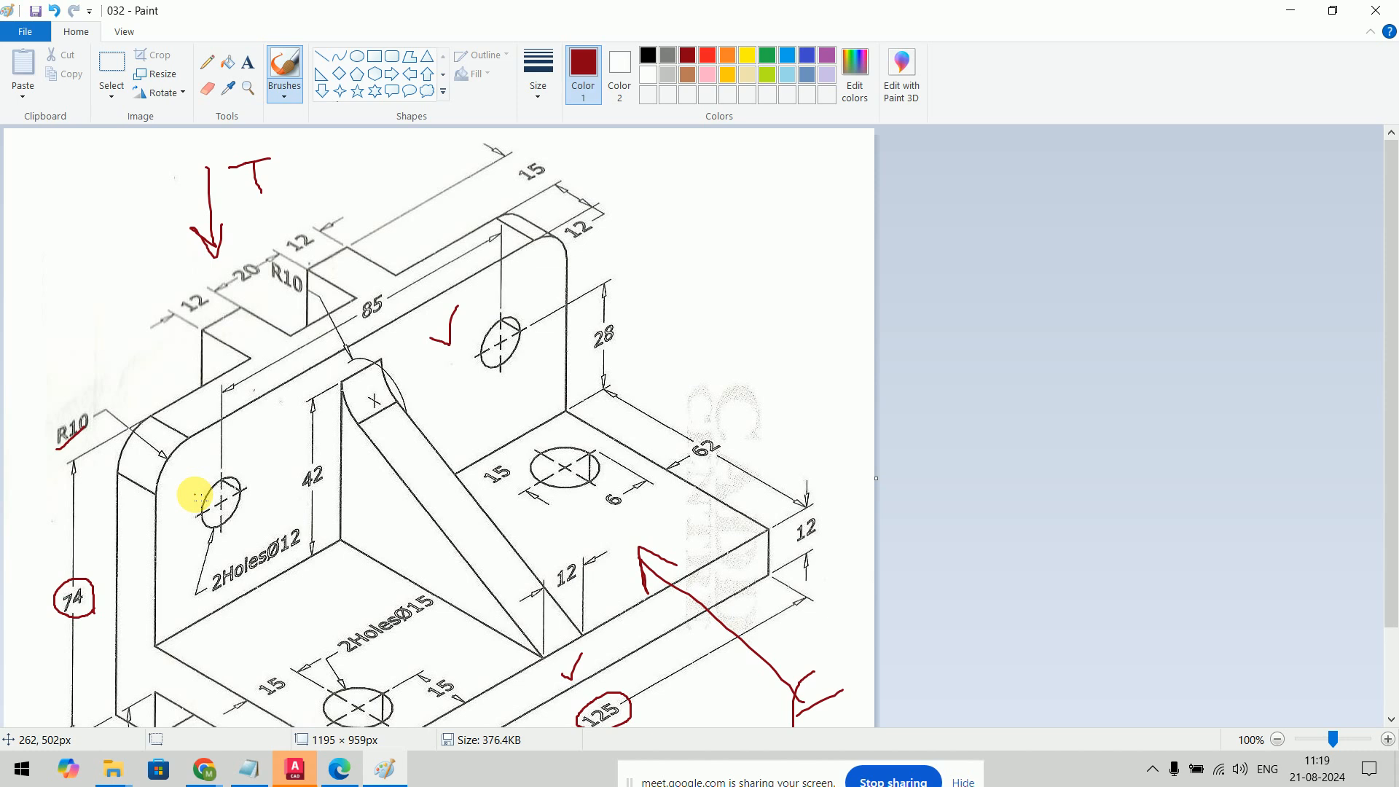
# Step: Switch to AutoCAD and set the viewport of Drawing1 to the Front view
pyautogui.click(294, 768)
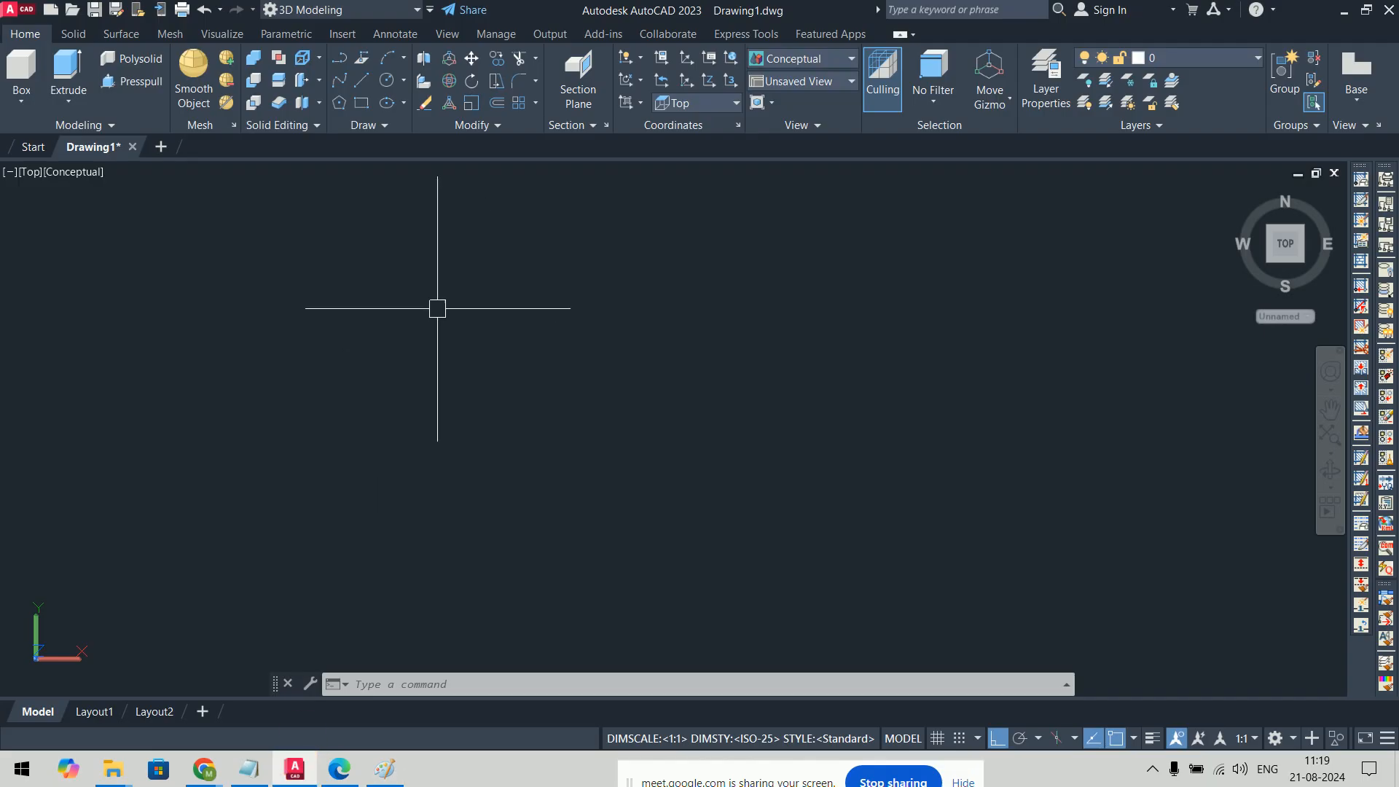
pyautogui.click(29, 172)
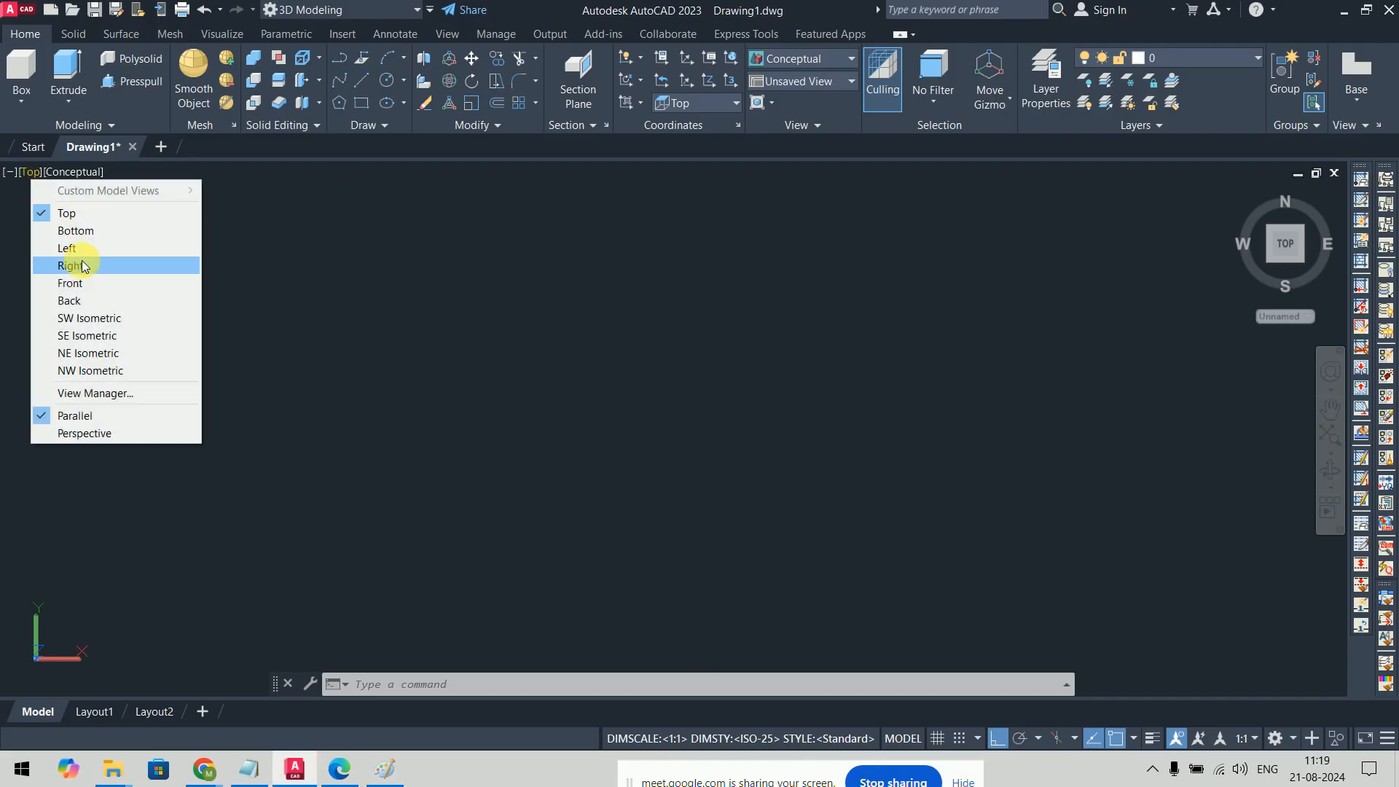
pyautogui.click(81, 282)
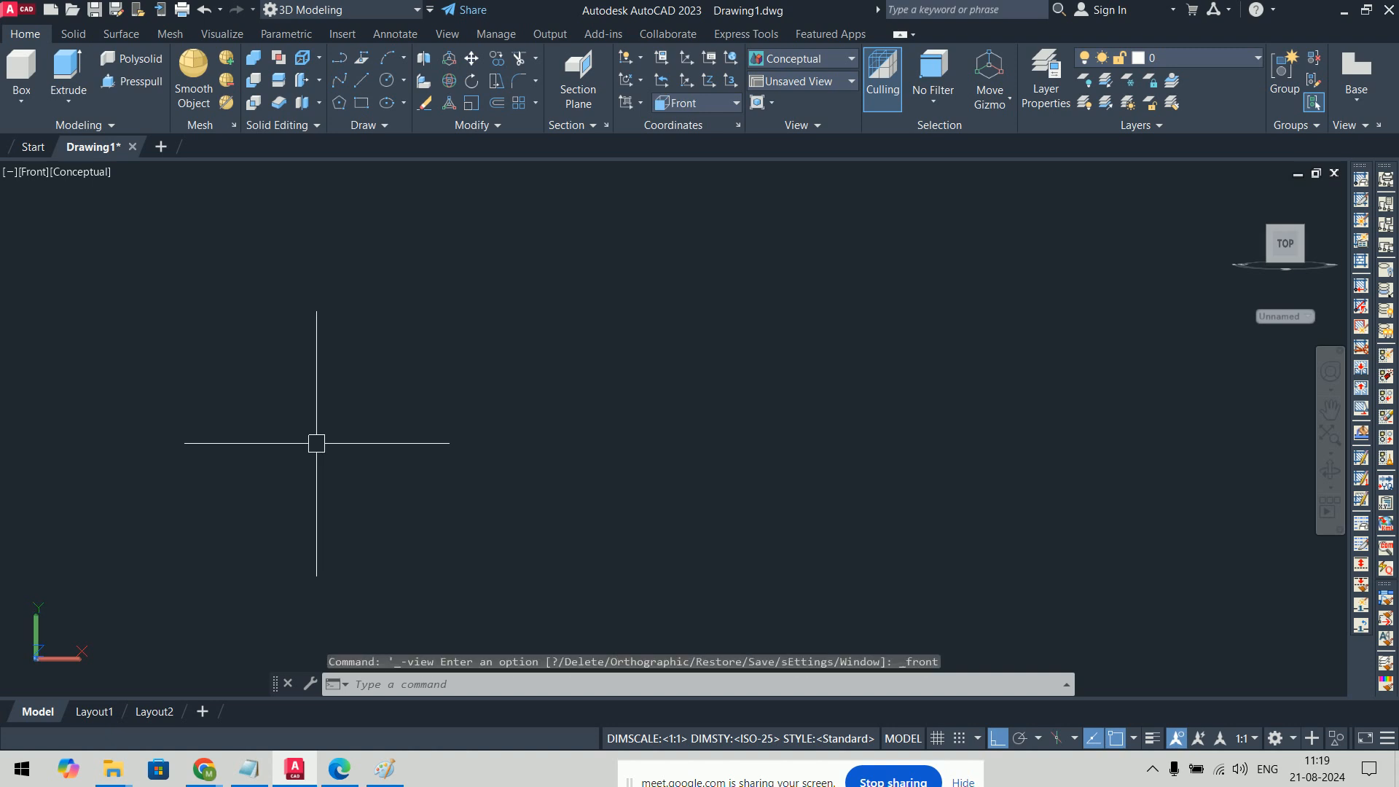
# Step: Draw a rectangle 125 long and 74 wide for the bracket's vertical plate
pyautogui.write('rec')
pyautogui.press('Return')
pyautogui.click(412, 330)
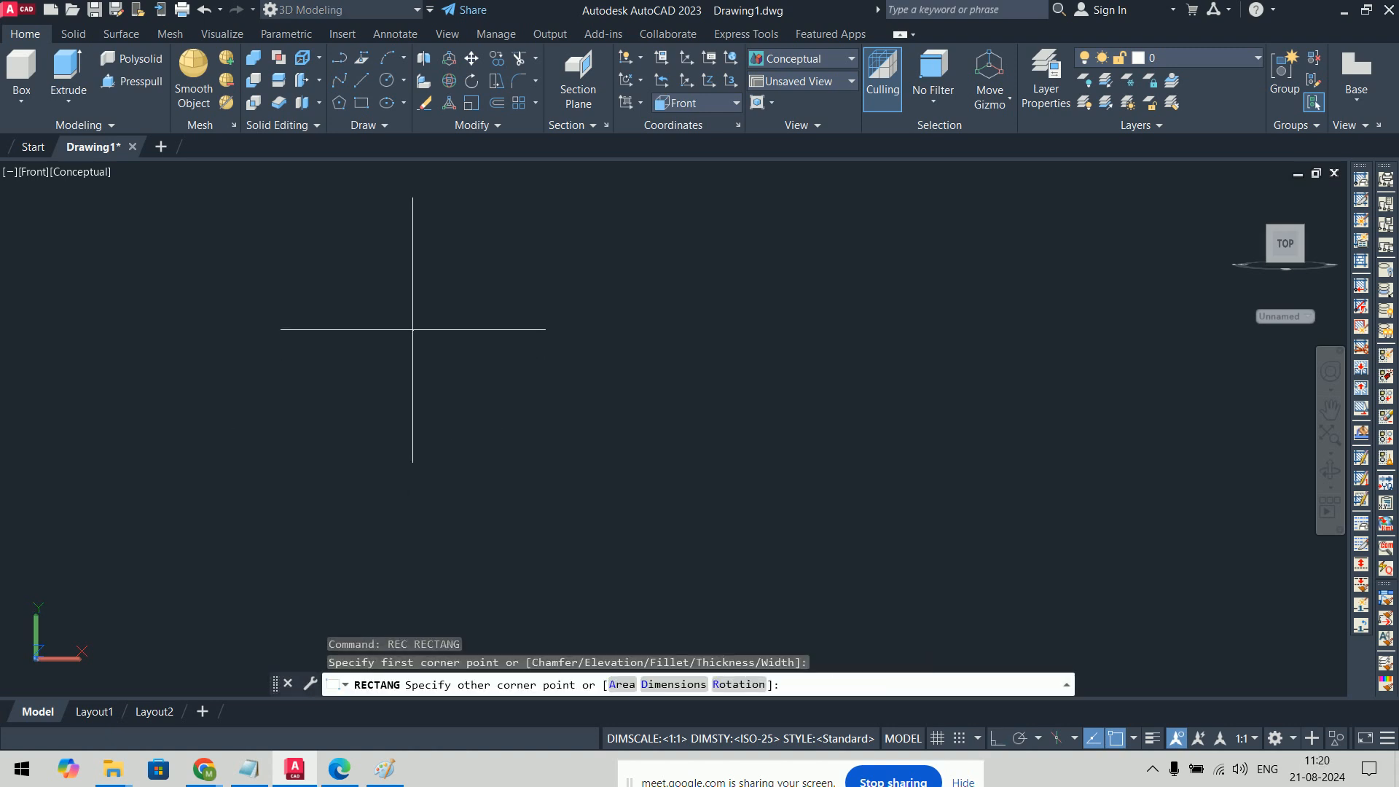
pyautogui.write('d')
pyautogui.press('Return')
pyautogui.write('125')
pyautogui.press('Return')
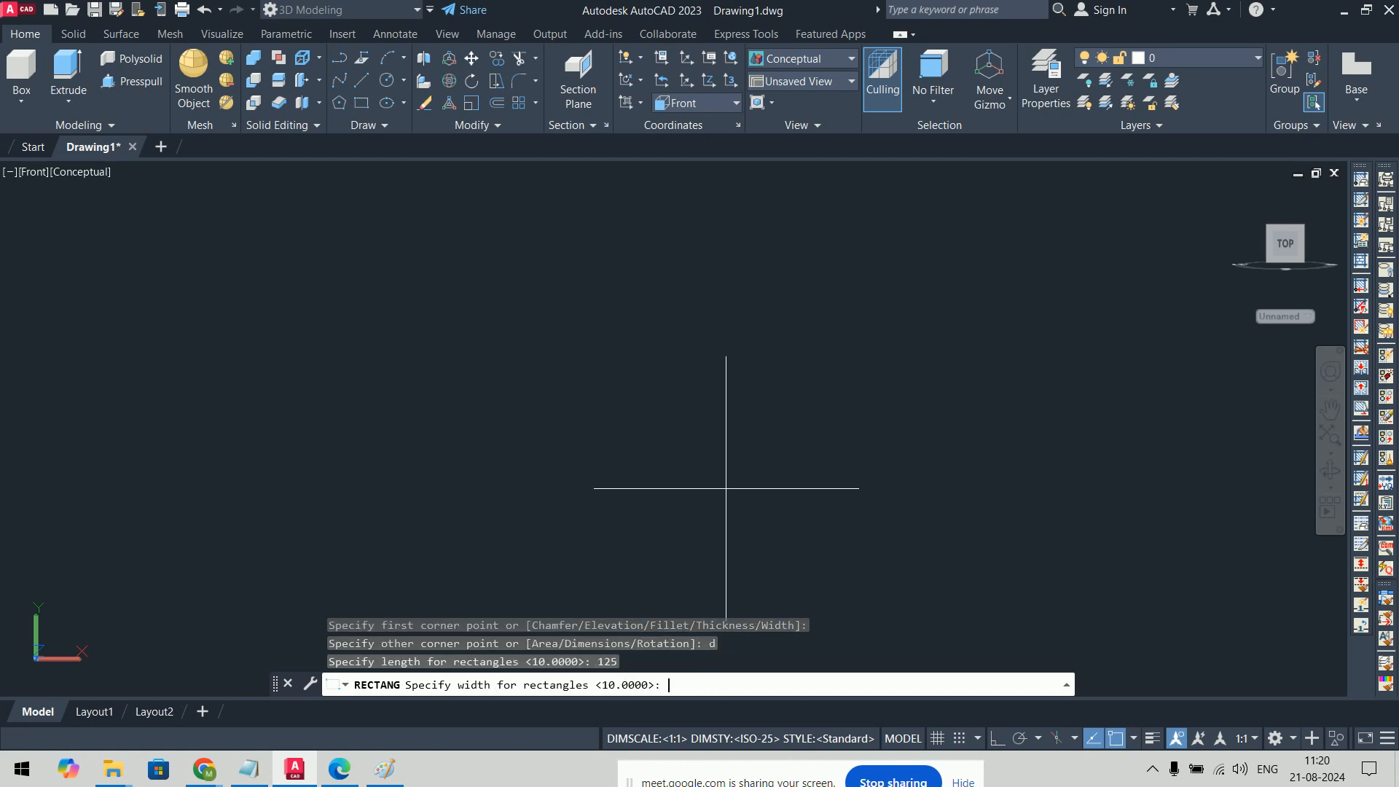
pyautogui.write('74')
pyautogui.press('Return')
pyautogui.click(1071, 496)
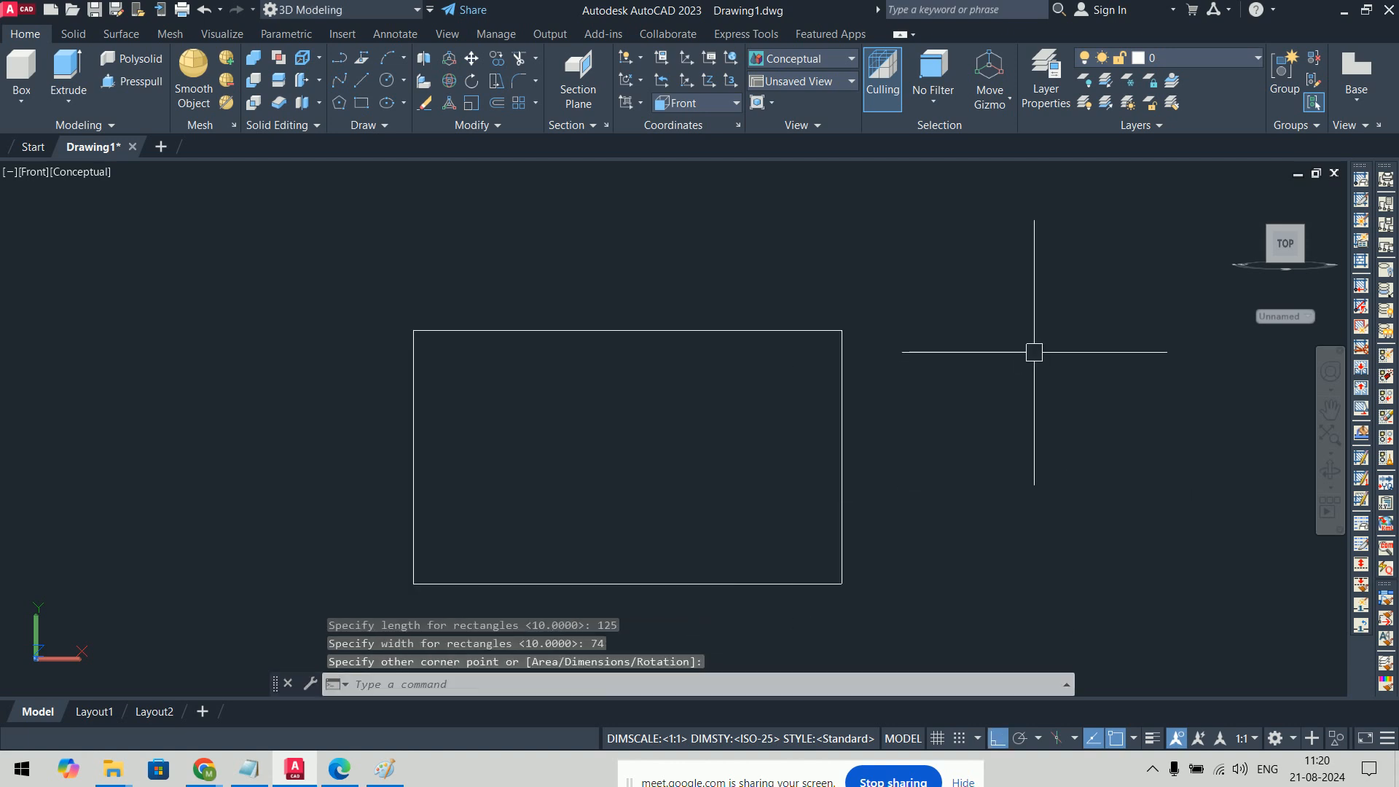
# Step: Fillet the two upper corners of the rectangle with a radius of 10
pyautogui.write('f')
pyautogui.press('Return')
pyautogui.write('r')
pyautogui.press('Return')
pyautogui.write('10')
pyautogui.press('Return')
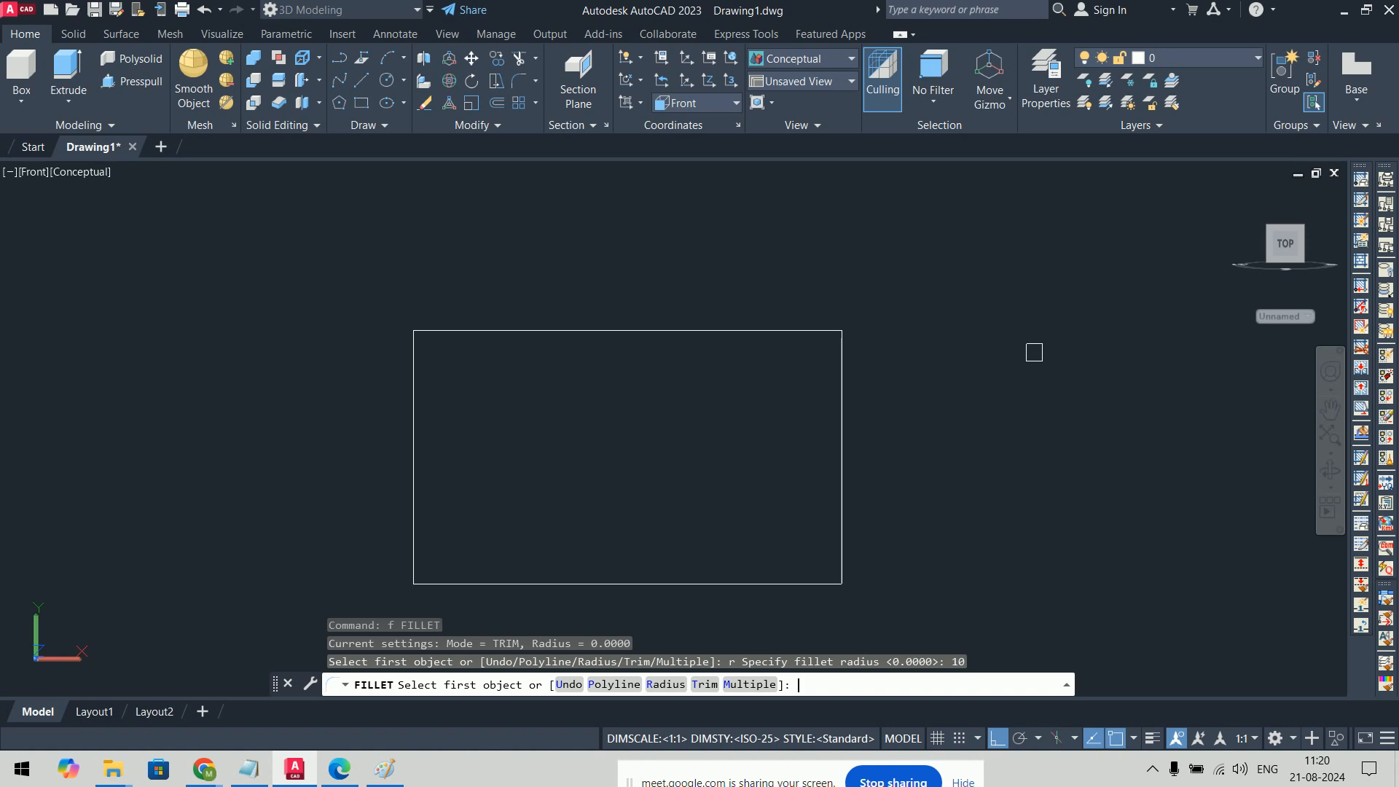
pyautogui.click(826, 330)
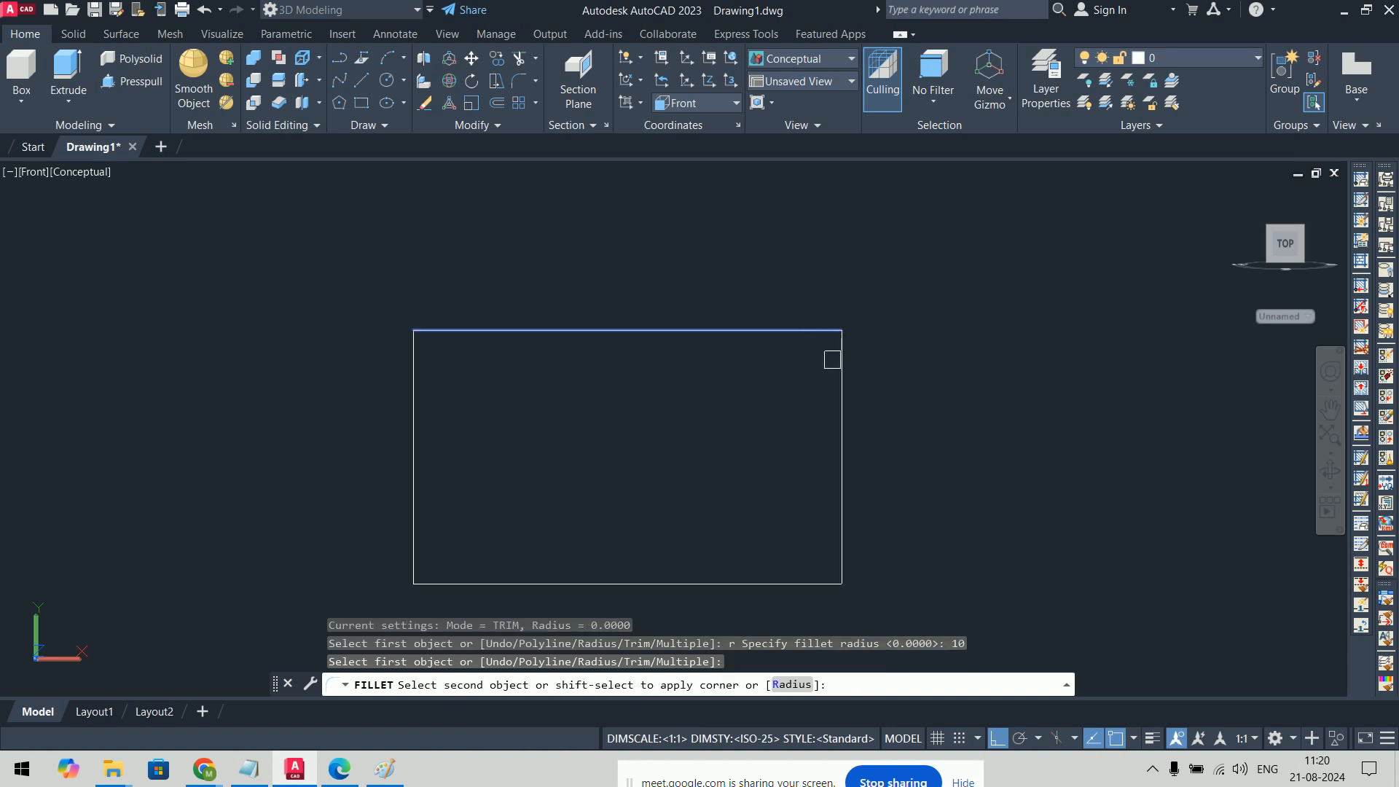
pyautogui.click(838, 375)
pyautogui.press('Return')
pyautogui.click(473, 334)
pyautogui.click(401, 366)
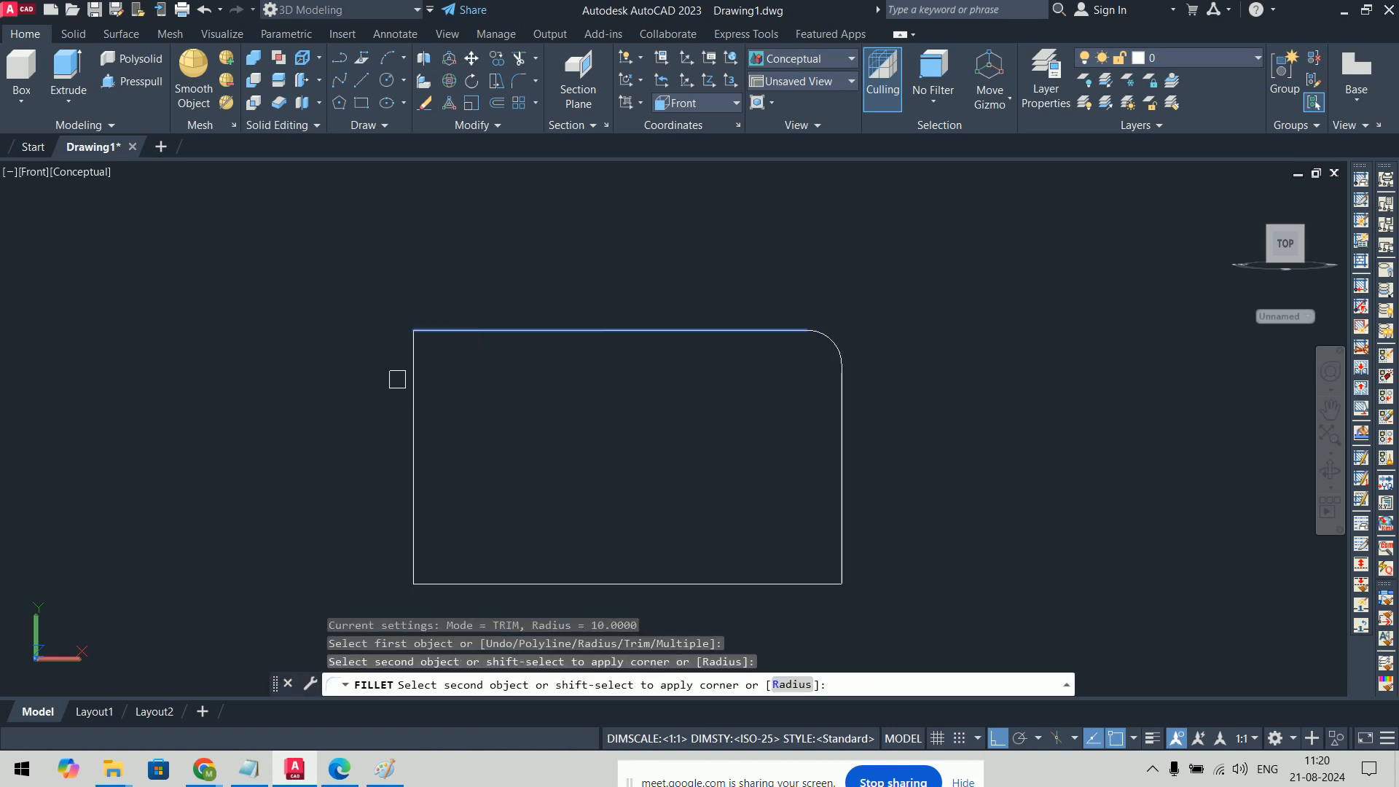
pyautogui.click(412, 356)
pyautogui.click(413, 365)
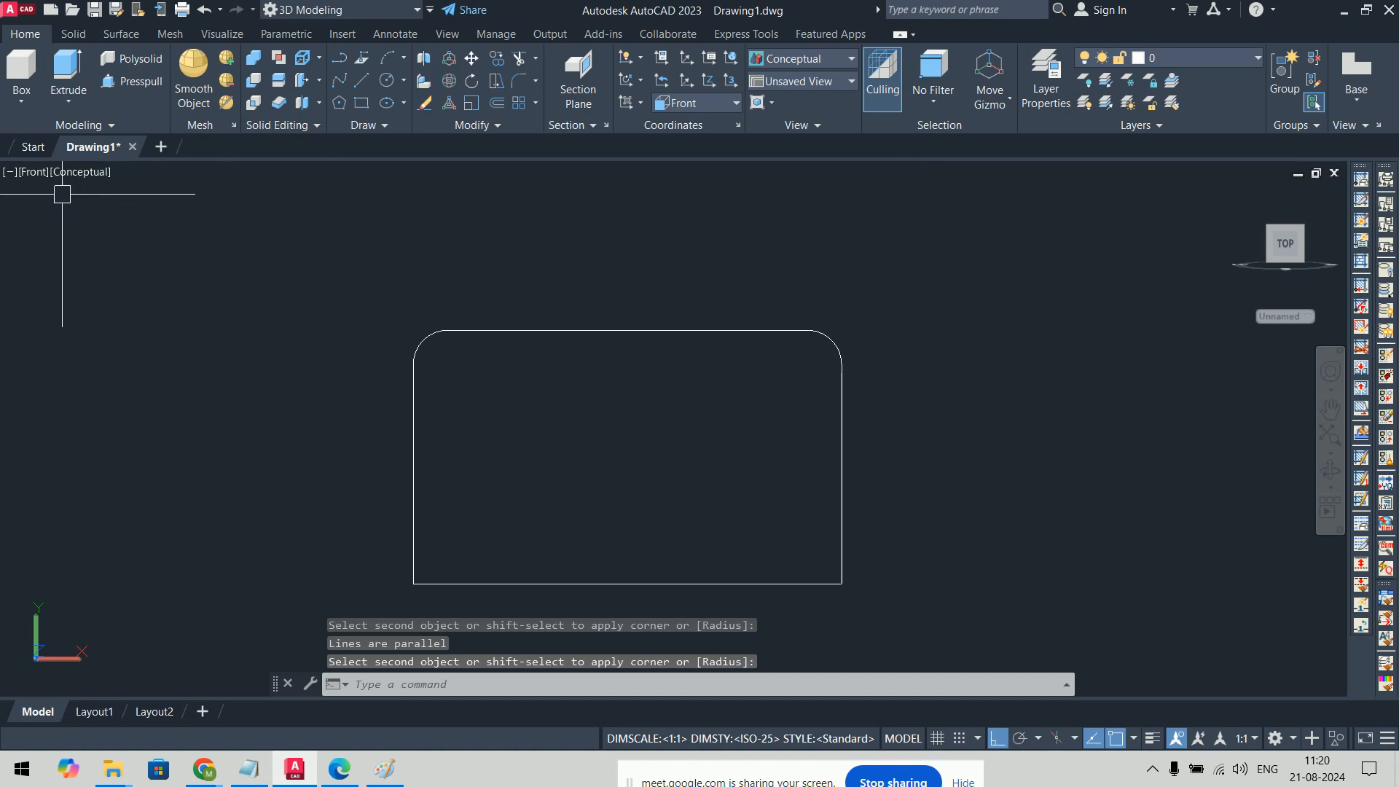
# Step: Set the SW Isometric view and extrude the rounded plate profile to a thickness of 12
pyautogui.click(26, 184)
pyautogui.click(59, 316)
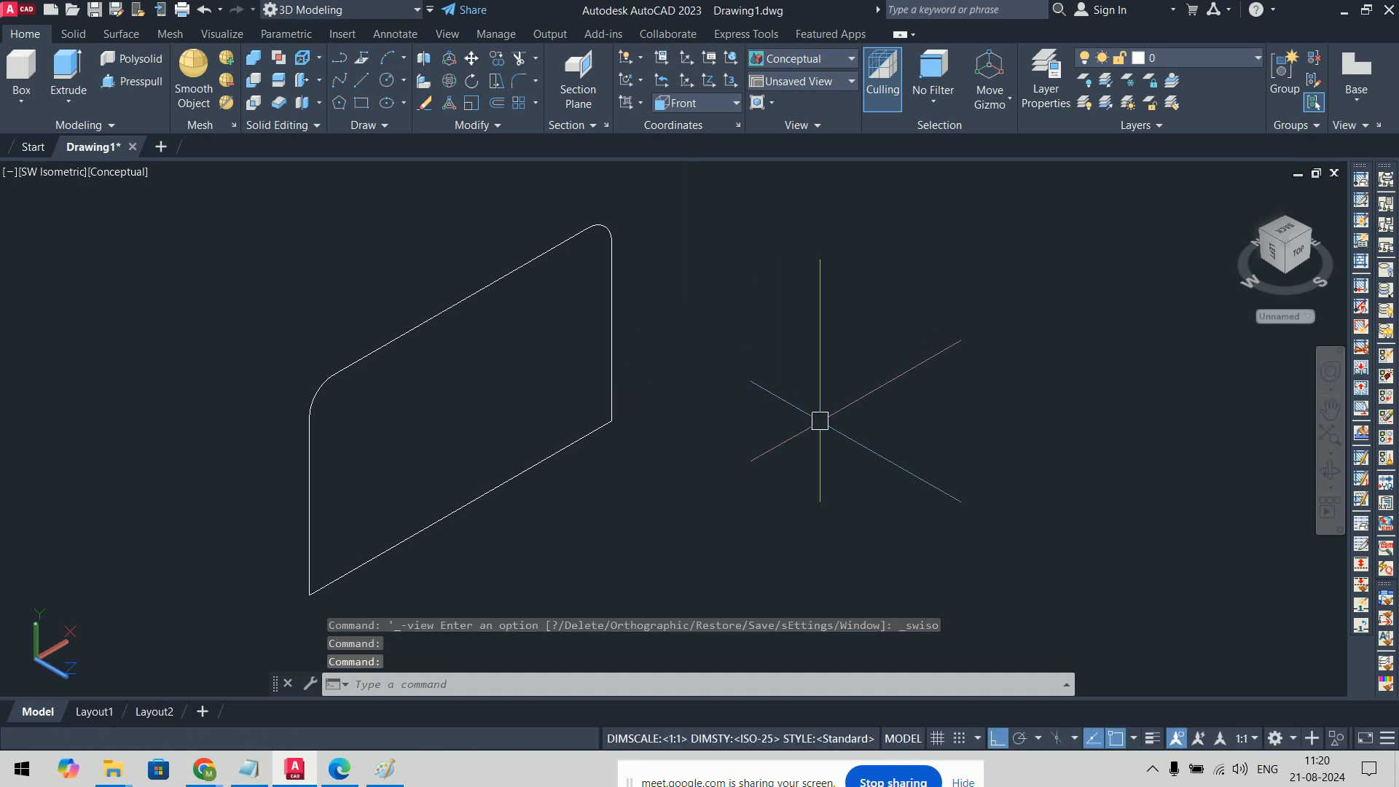
pyautogui.write('EXT')
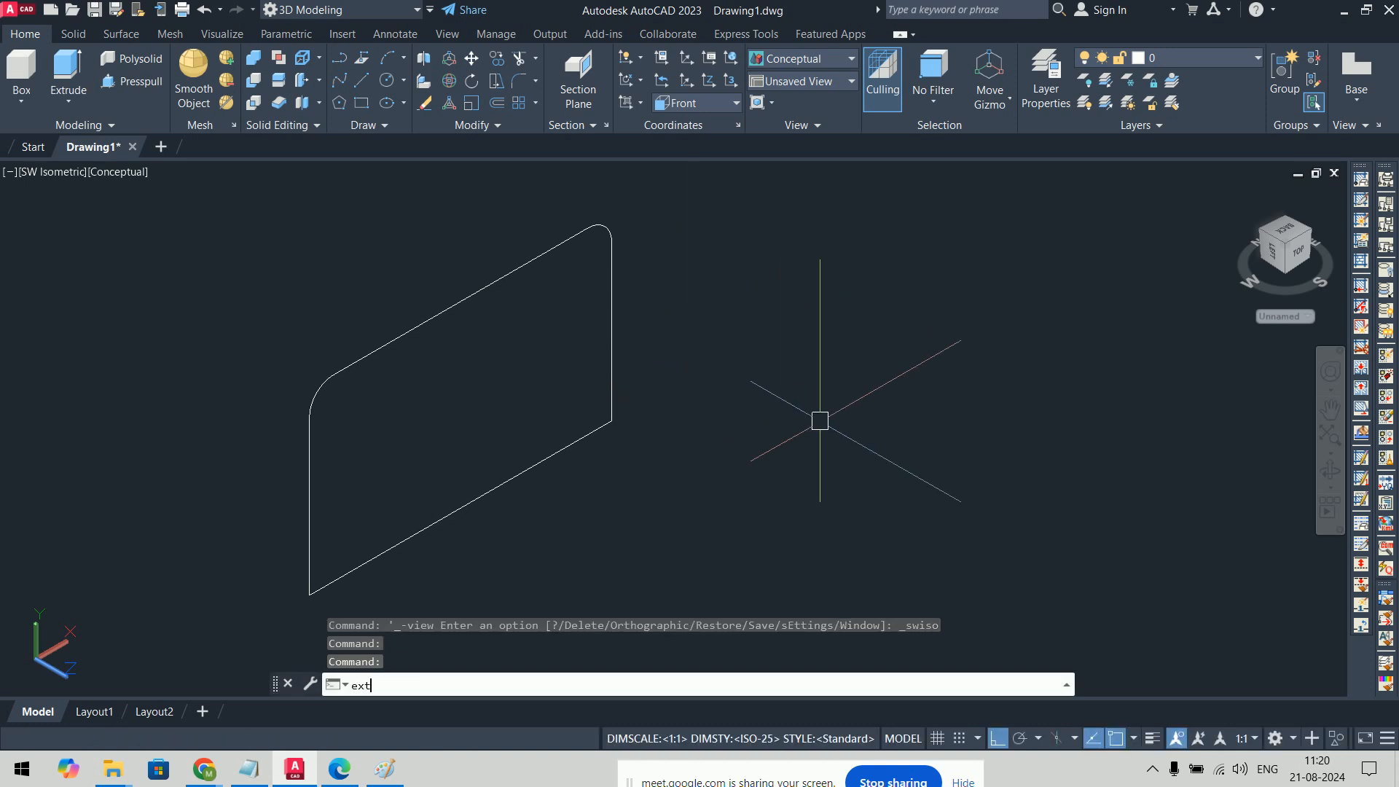
pyautogui.press('Return')
pyautogui.click(589, 221)
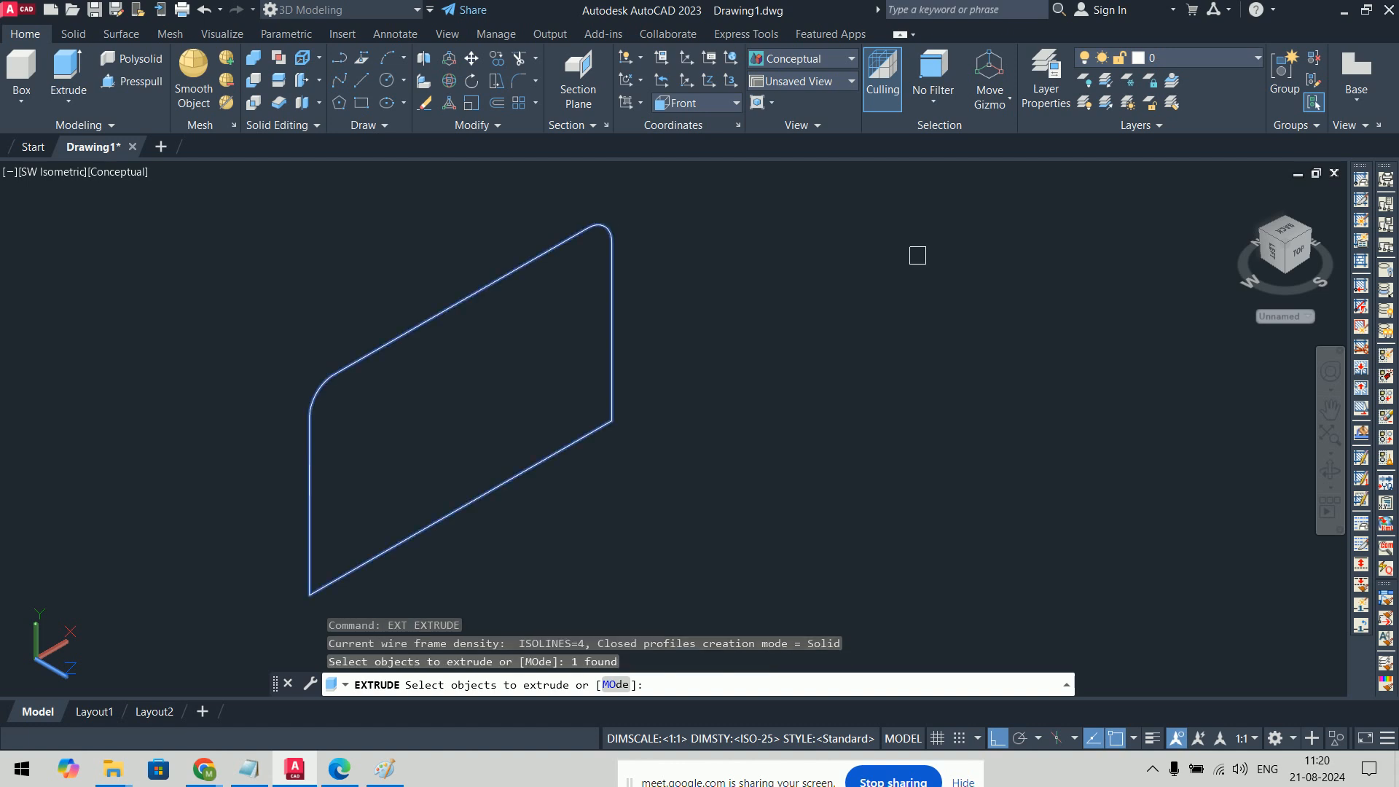
pyautogui.press('Return')
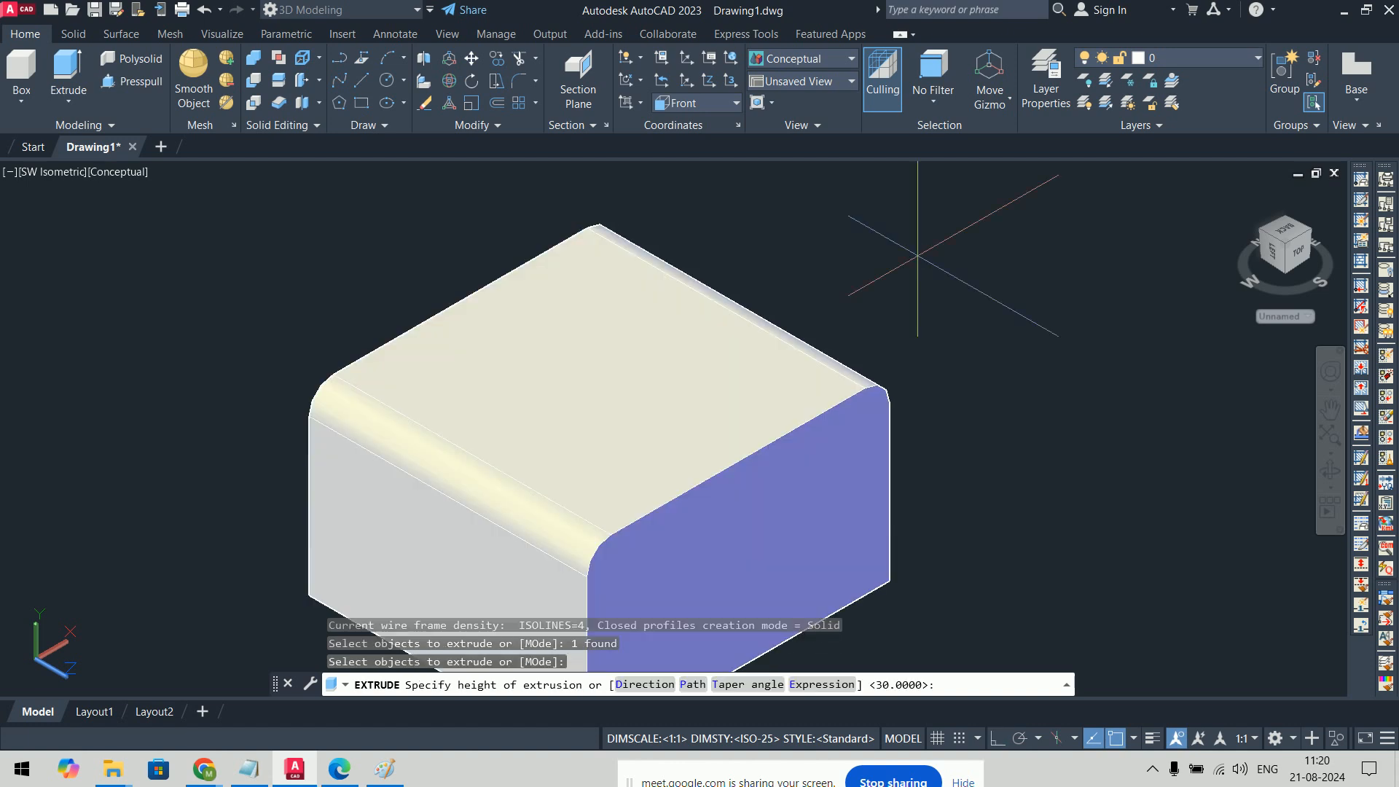
pyautogui.write('12')
pyautogui.press('Return')
# Step: Switch to Paint and mark the vertical plate's 12 thickness and the 12 offset beneath the base plate on the bracket drawing
pyautogui.hotkey('alt', 'Tab')
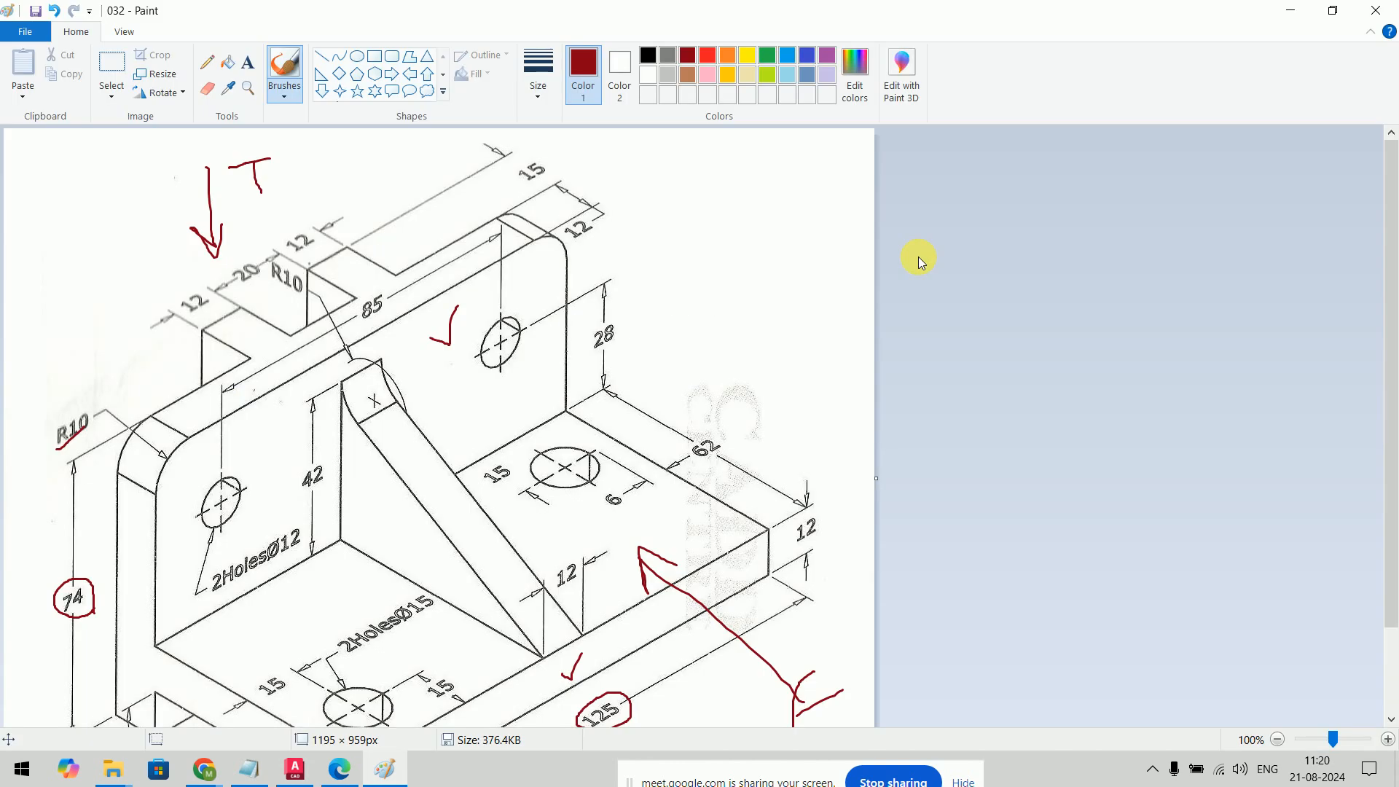
pyautogui.moveTo(592, 202); pyautogui.dragTo(613, 227)
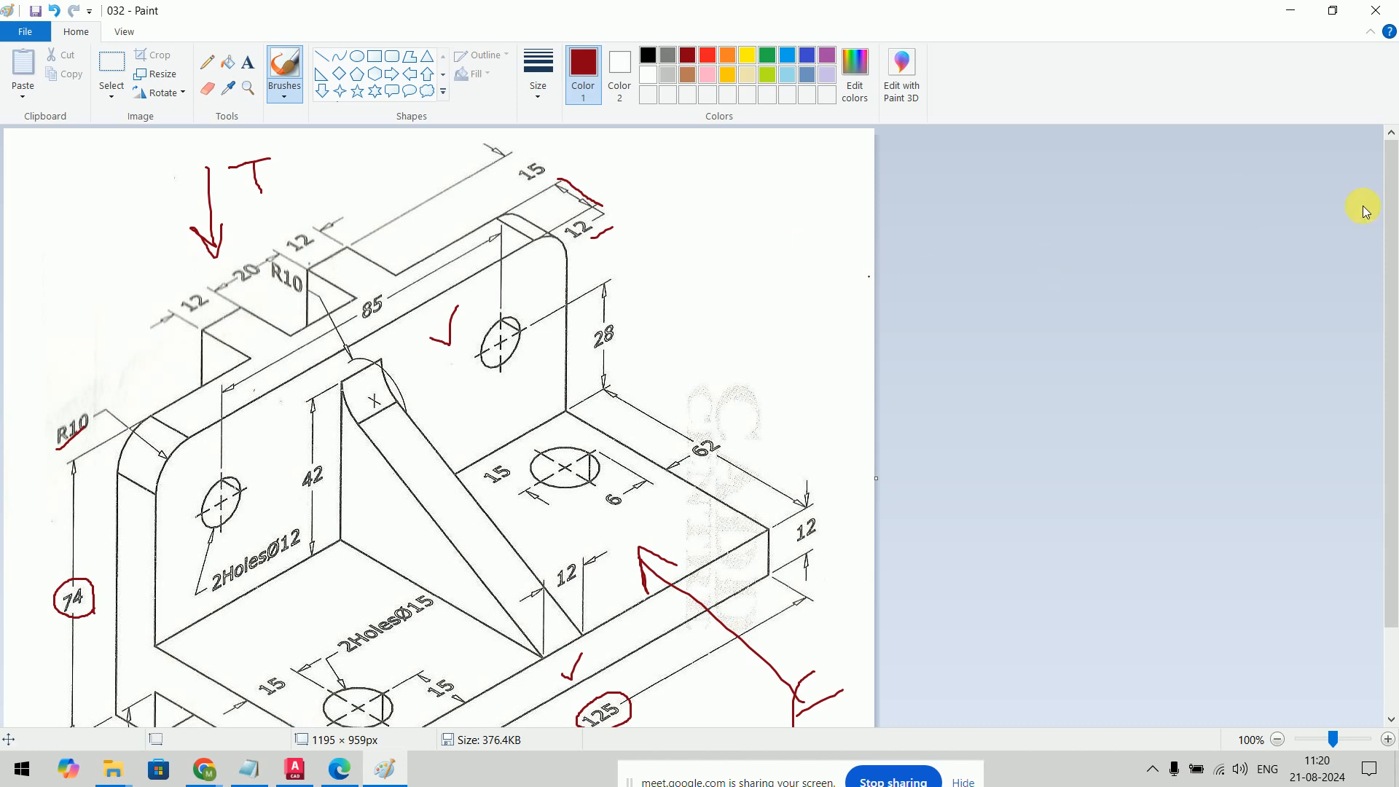
pyautogui.moveTo(1388, 201); pyautogui.dragTo(1384, 316)
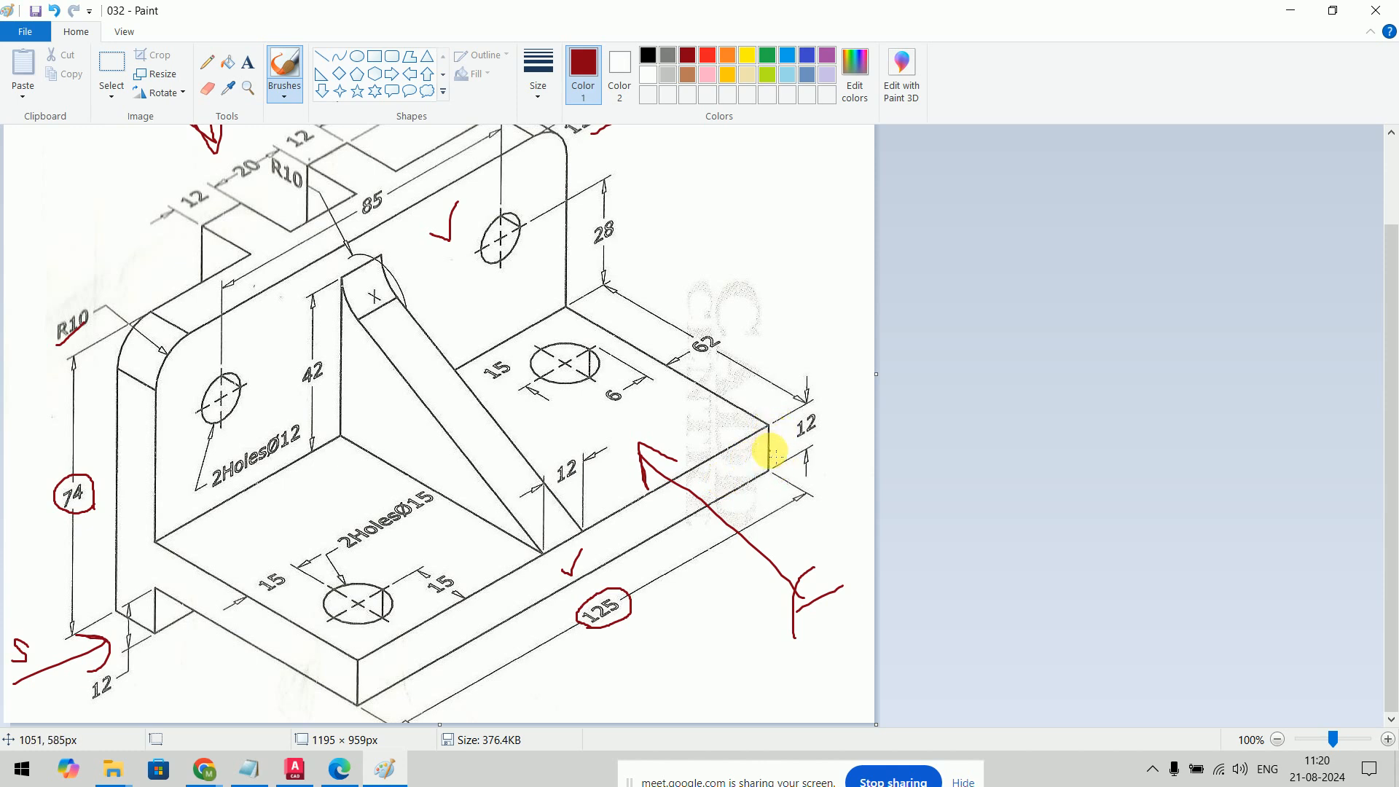
pyautogui.moveTo(153, 627)
pyautogui.mouseDown()
pyautogui.moveTo(156, 585)
pyautogui.moveTo(158, 617)
pyautogui.moveTo(157, 597)
pyautogui.mouseUp()
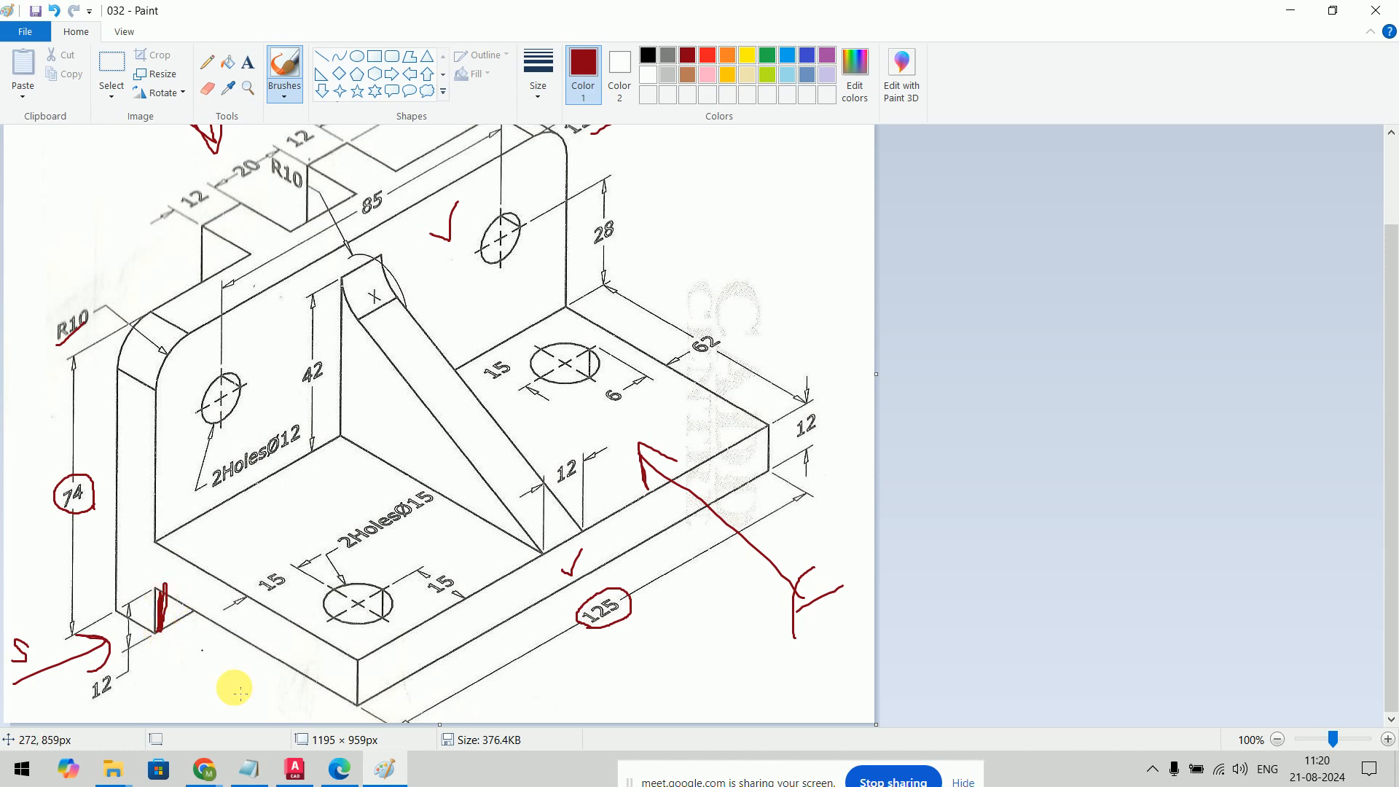
# Step: Switch to AutoCAD and set the visual style to 2D Wireframe
pyautogui.click(294, 769)
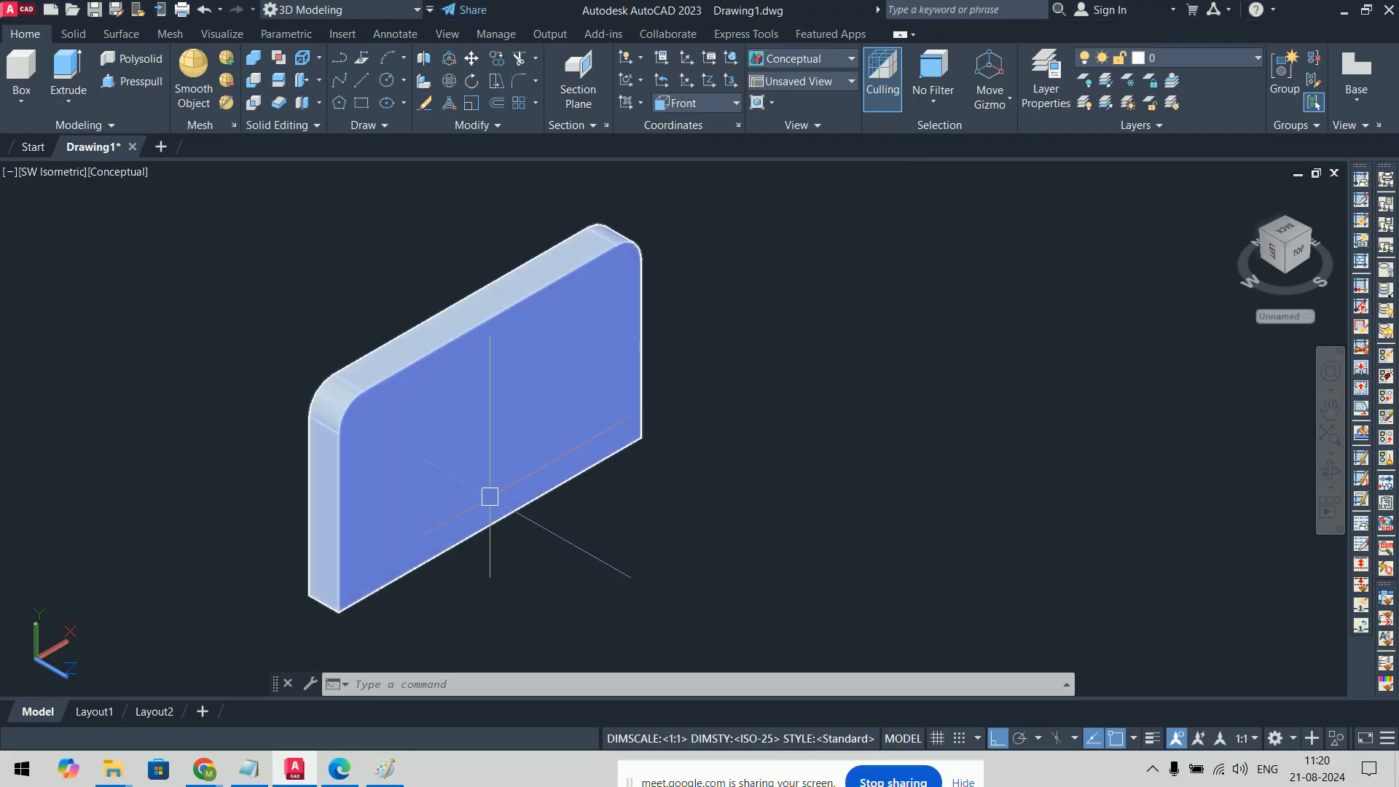
pyautogui.write('vs')
pyautogui.press('Return')
pyautogui.write('c')
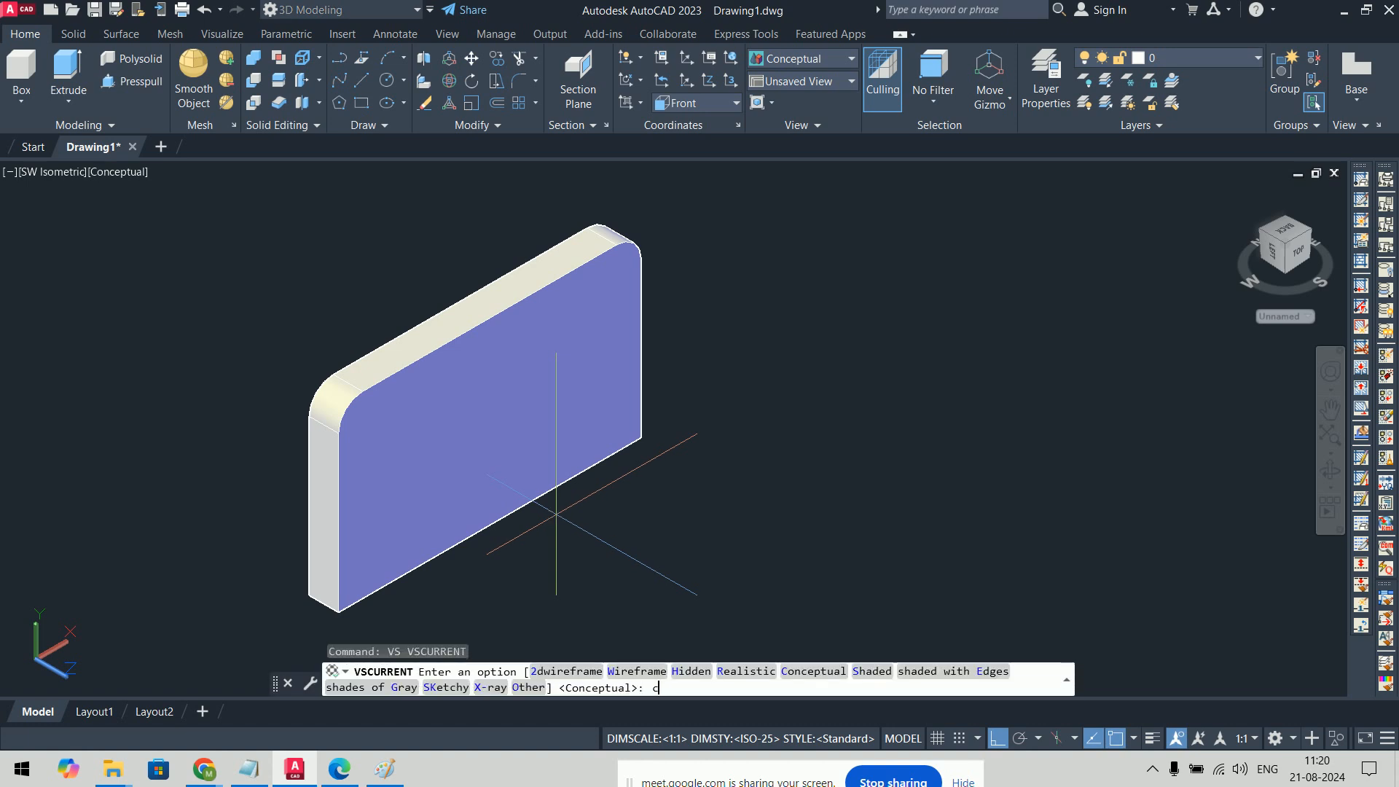
pyautogui.write('2')
pyautogui.press('Return')
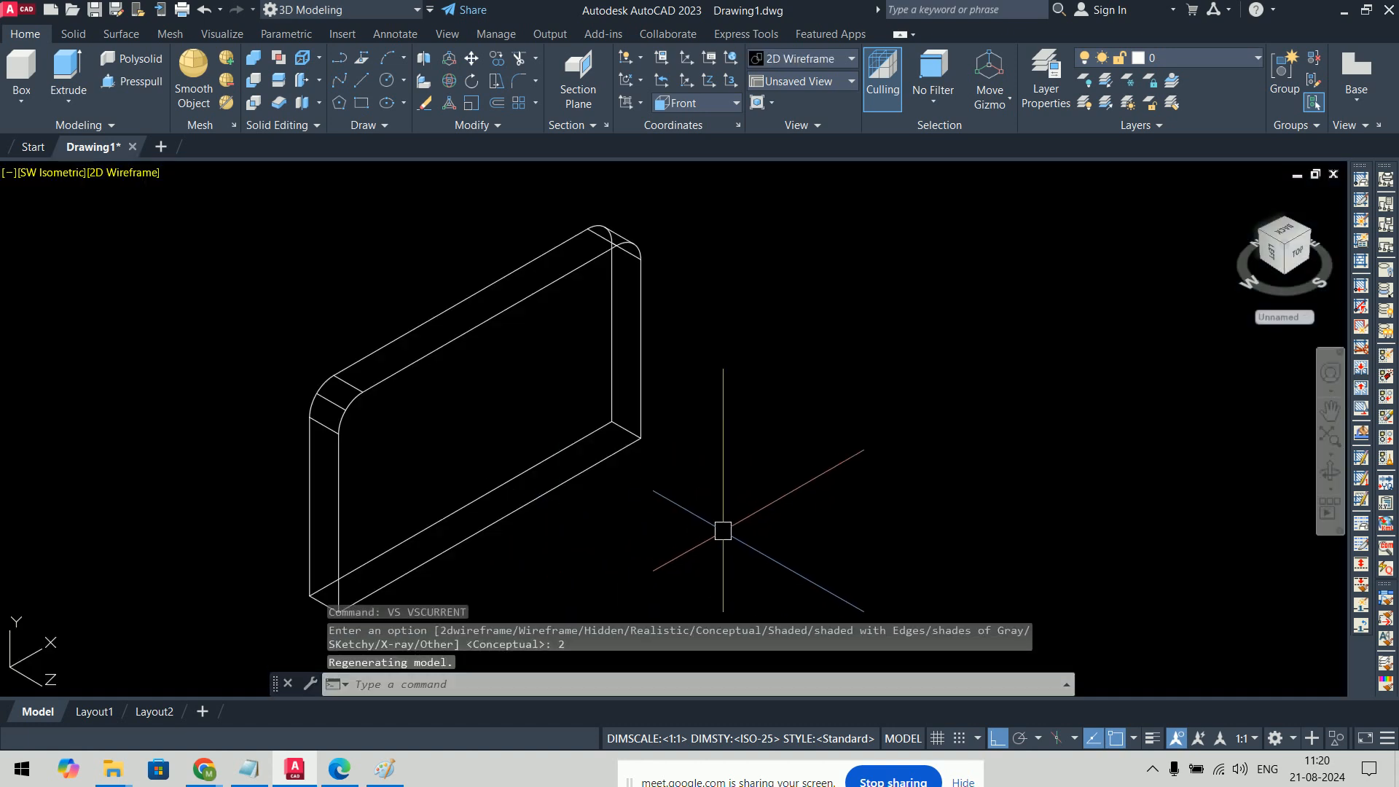
# Step: Draw a vertical helper line 12 long upward from the midpoint of the plate's front lower edge
pyautogui.keyDown('shift'); pyautogui.moveTo(718, 524); pyautogui.dragTo(717, 490, button='middle'); pyautogui.keyUp('shift')
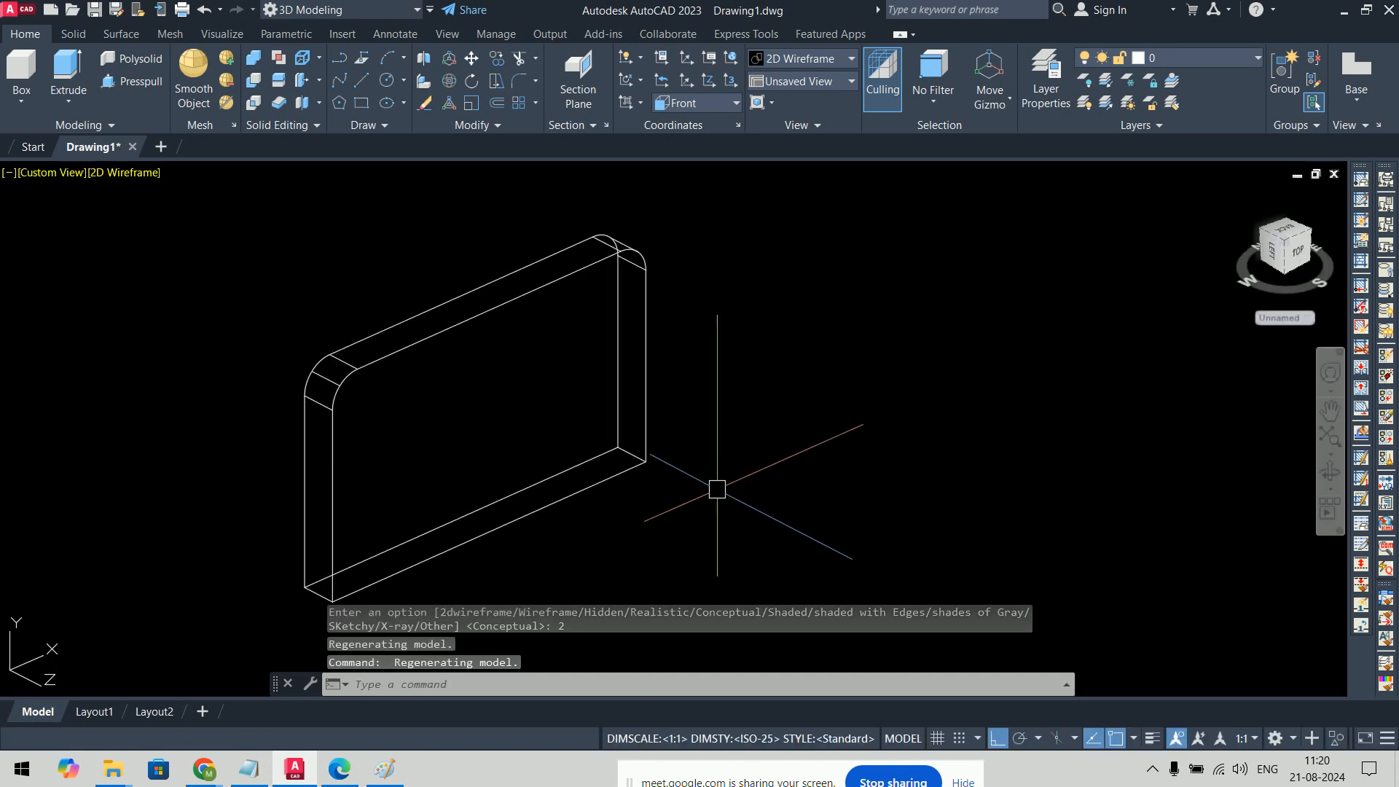
pyautogui.write('l')
pyautogui.press('Return')
pyautogui.click(489, 533)
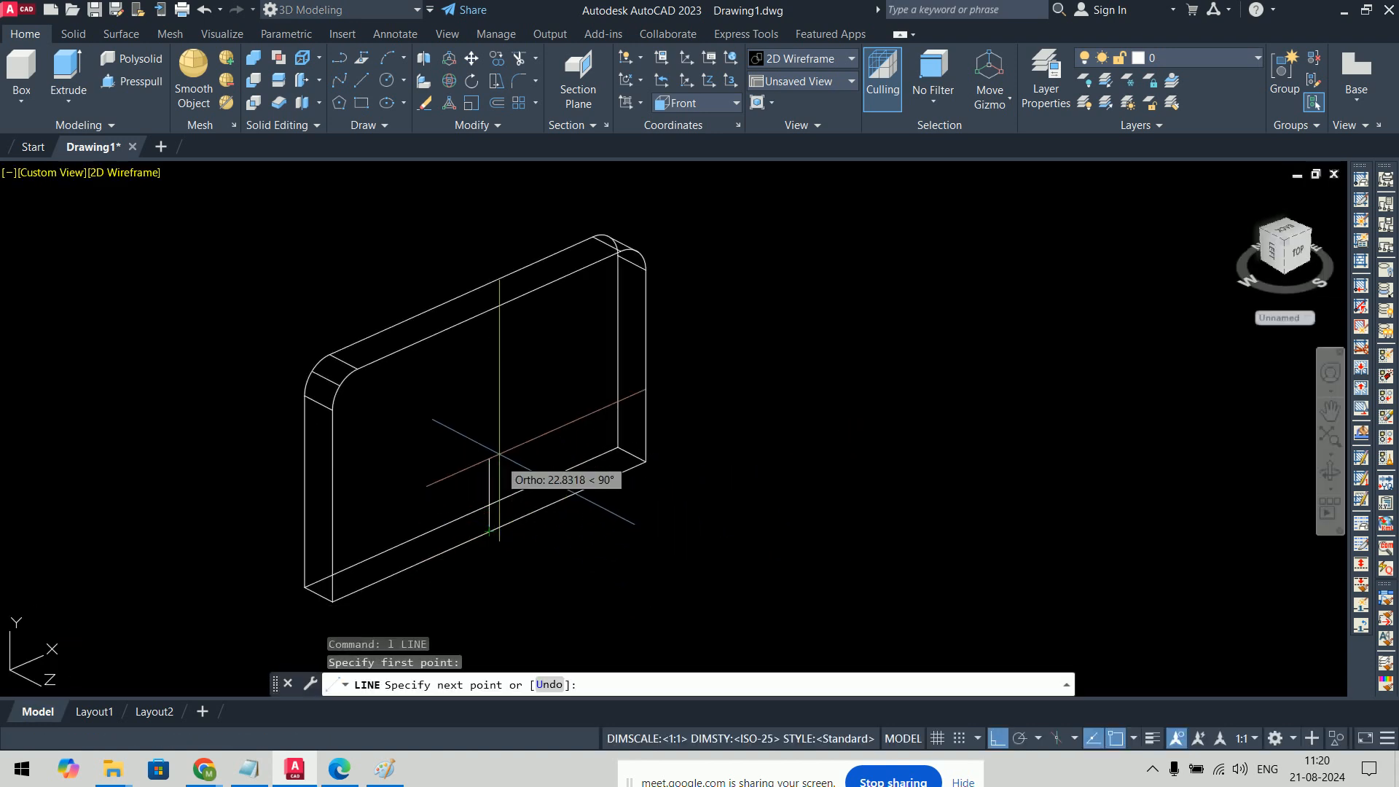
pyautogui.press('Return')
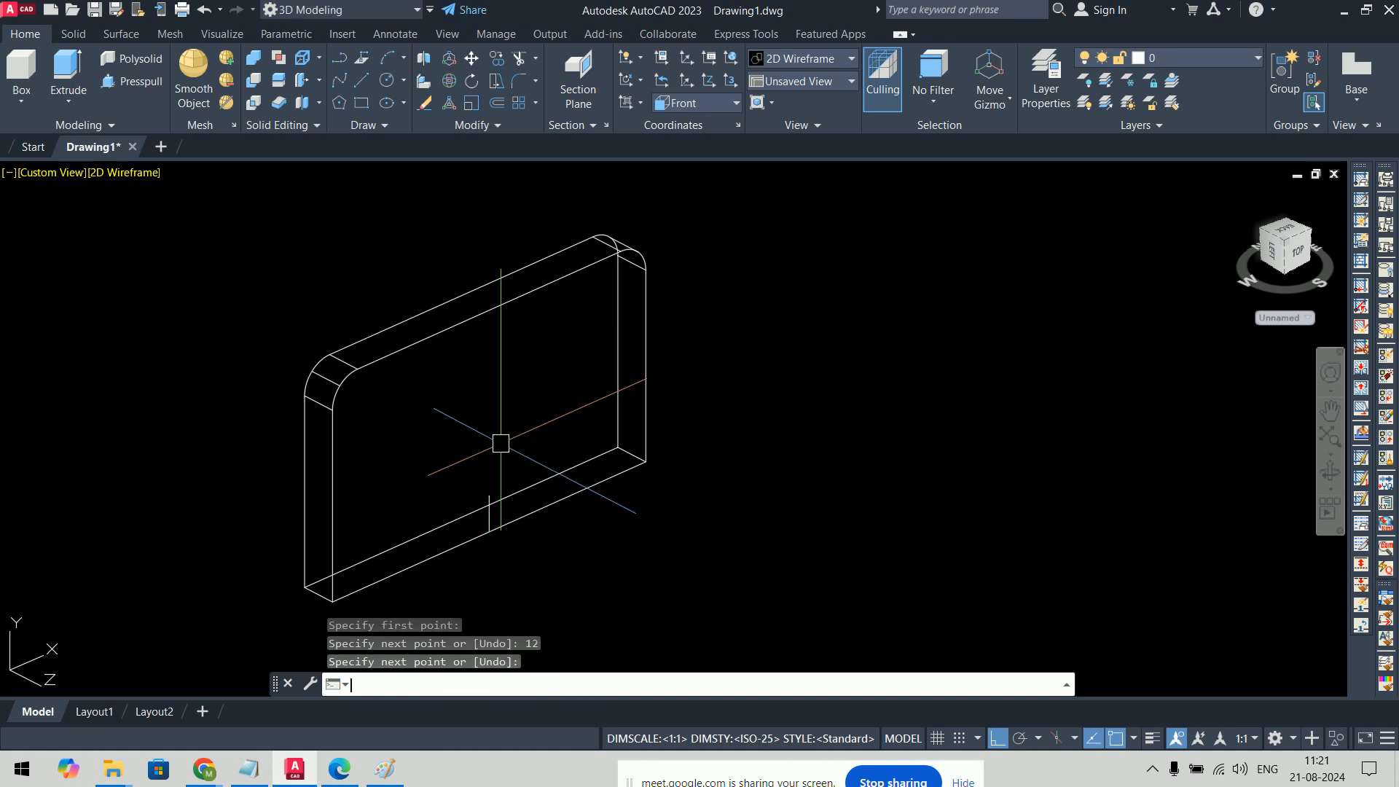
pyautogui.press('Return')
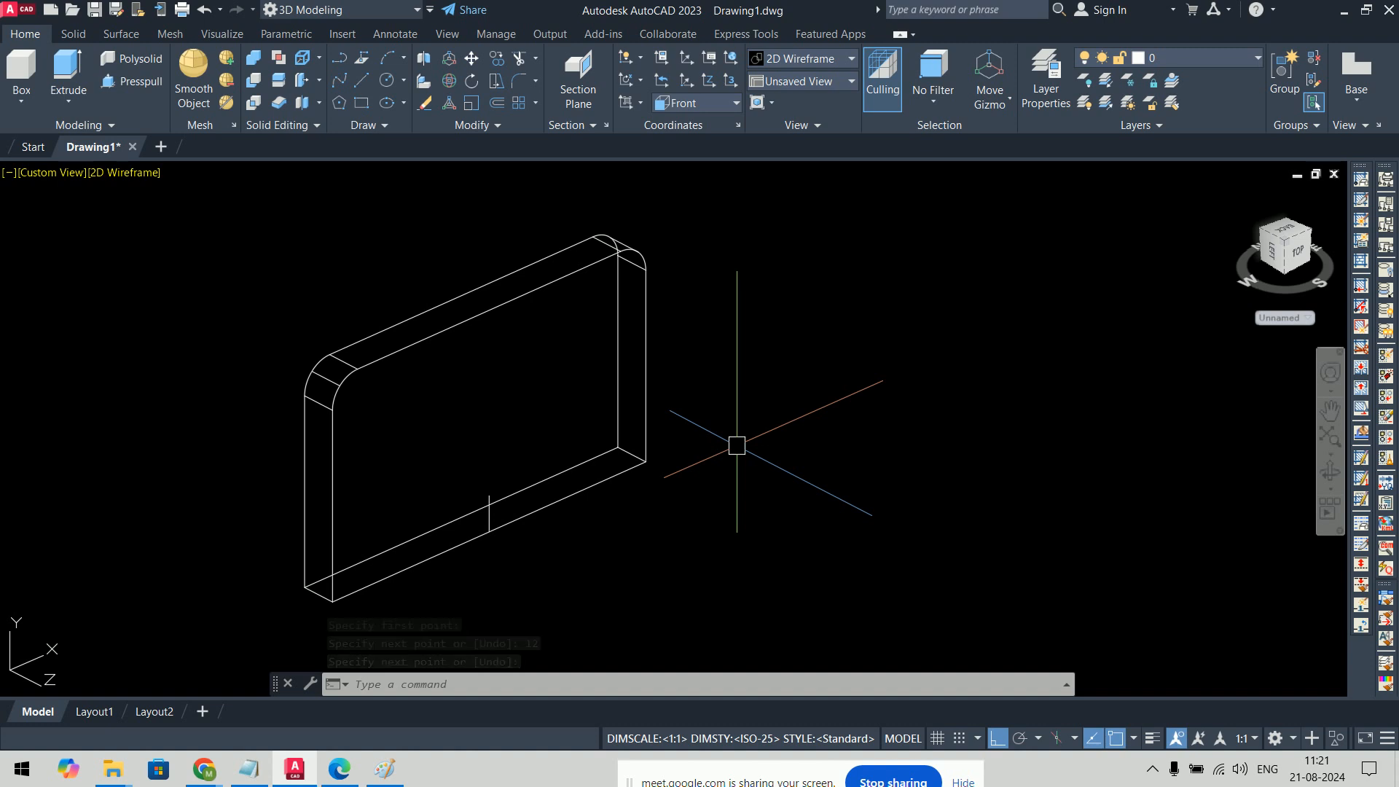
# Step: Draw a rectangle 125 long and 12 wide beside the vertical plate as the base plate's profile
pyautogui.scroll(-3, 737, 445)
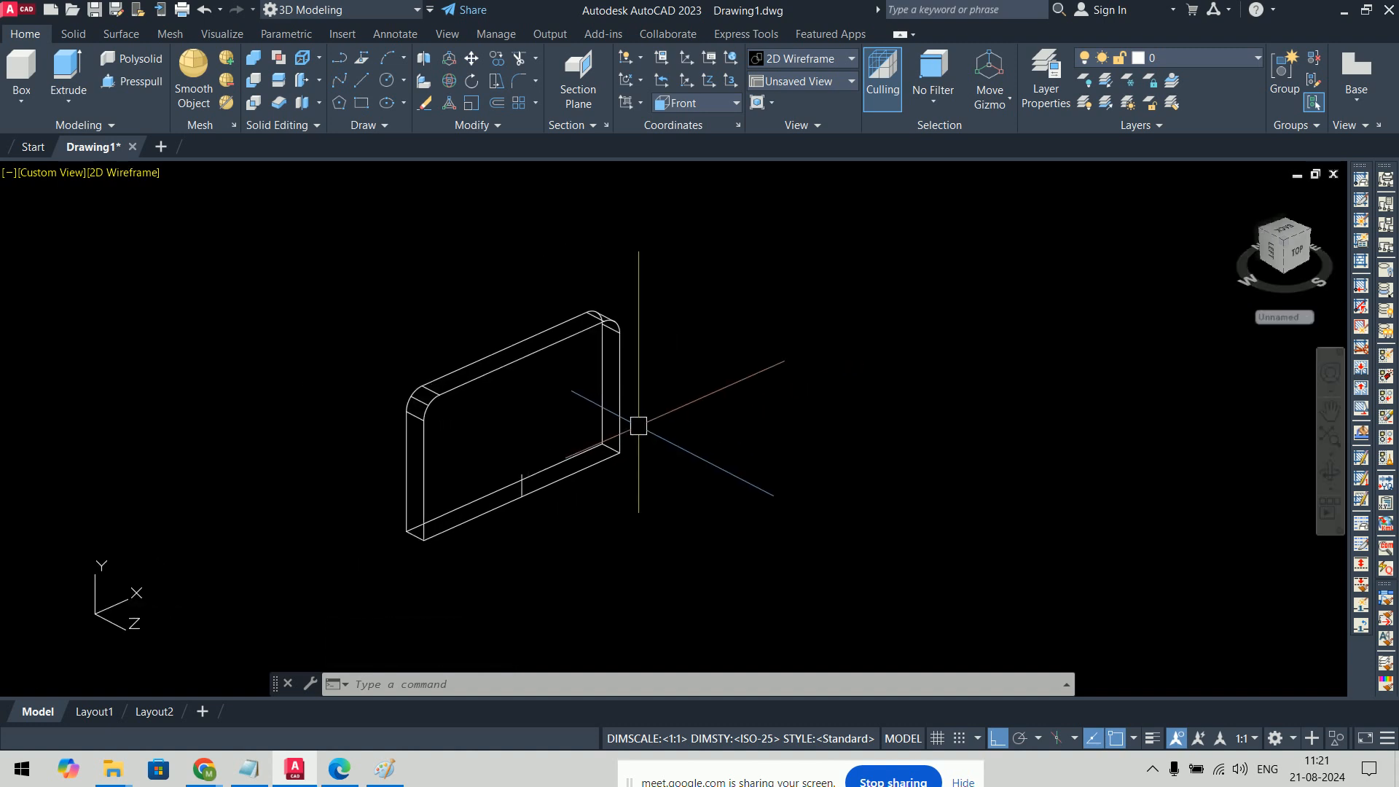
pyautogui.scroll(2, 639, 426)
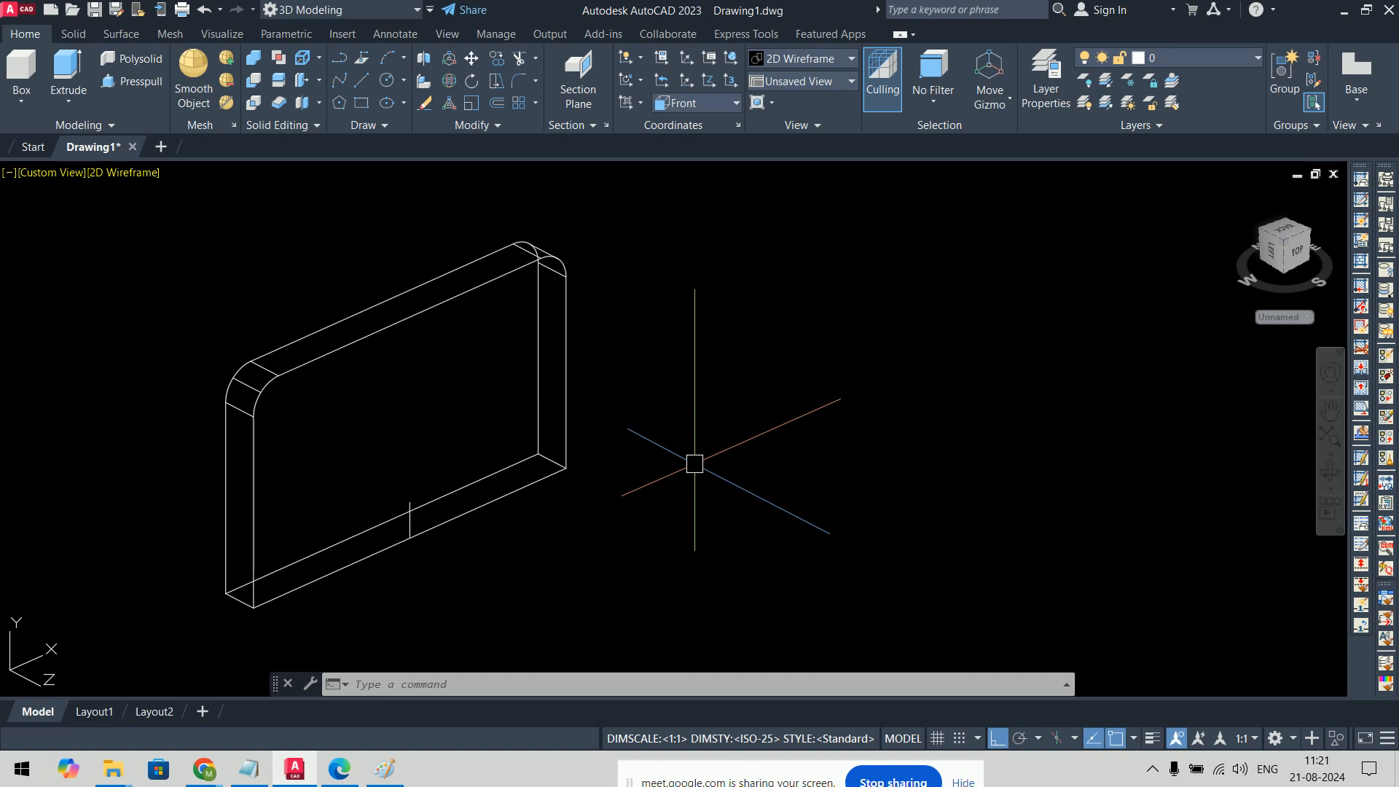
pyautogui.moveTo(674, 435); pyautogui.dragTo(615, 453, button='middle')
pyautogui.write('ne')
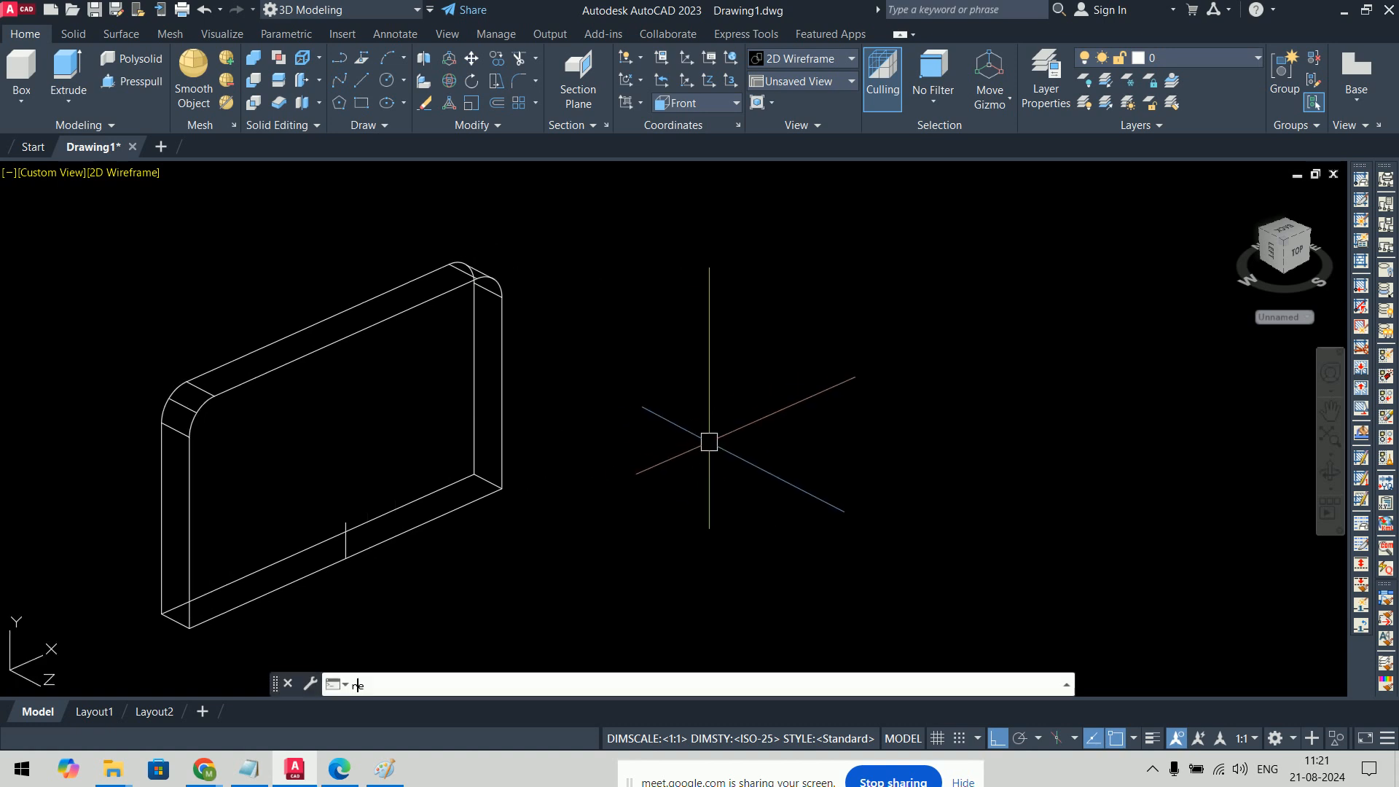
pyautogui.write('c')
pyautogui.press('Return')
pyautogui.click(618, 427)
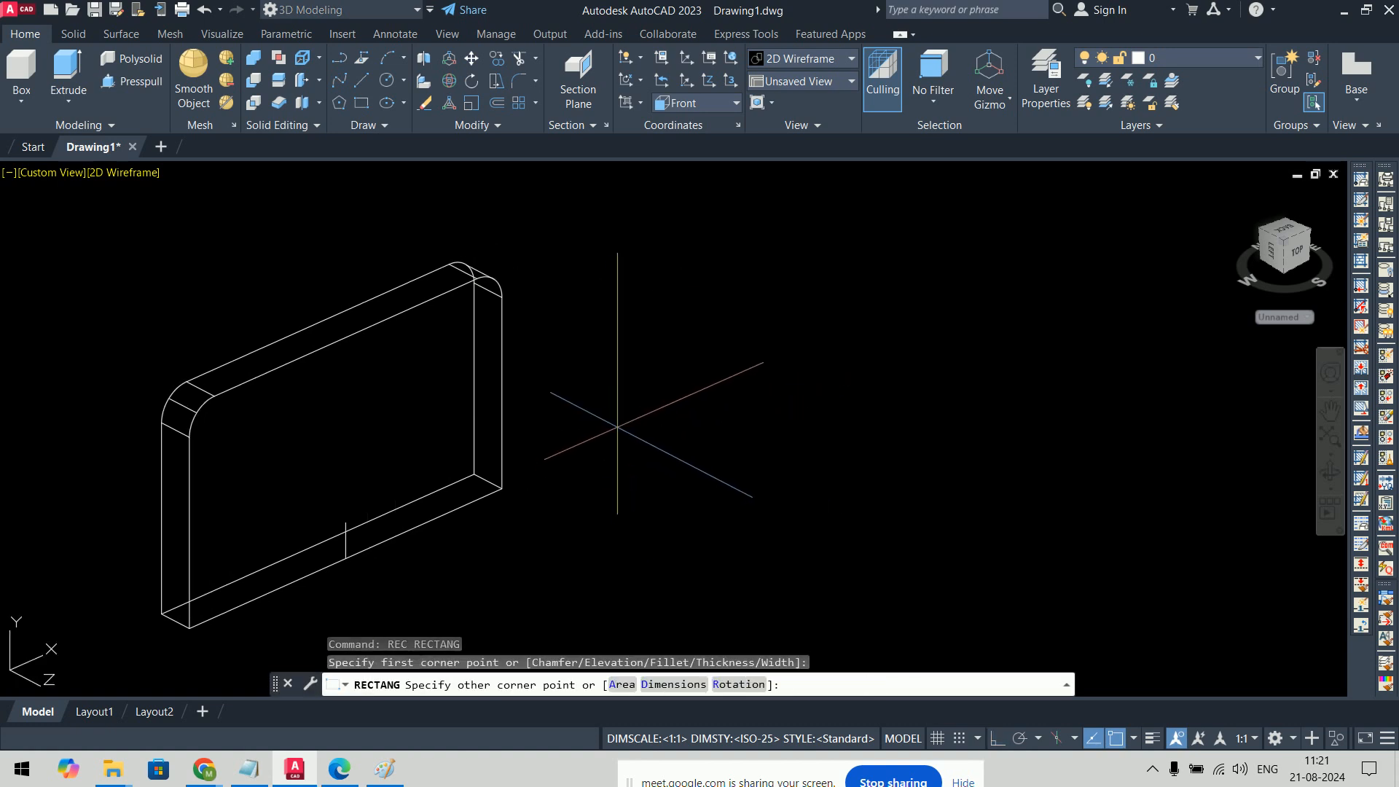
pyautogui.write('d')
pyautogui.press('Return')
pyautogui.write('125')
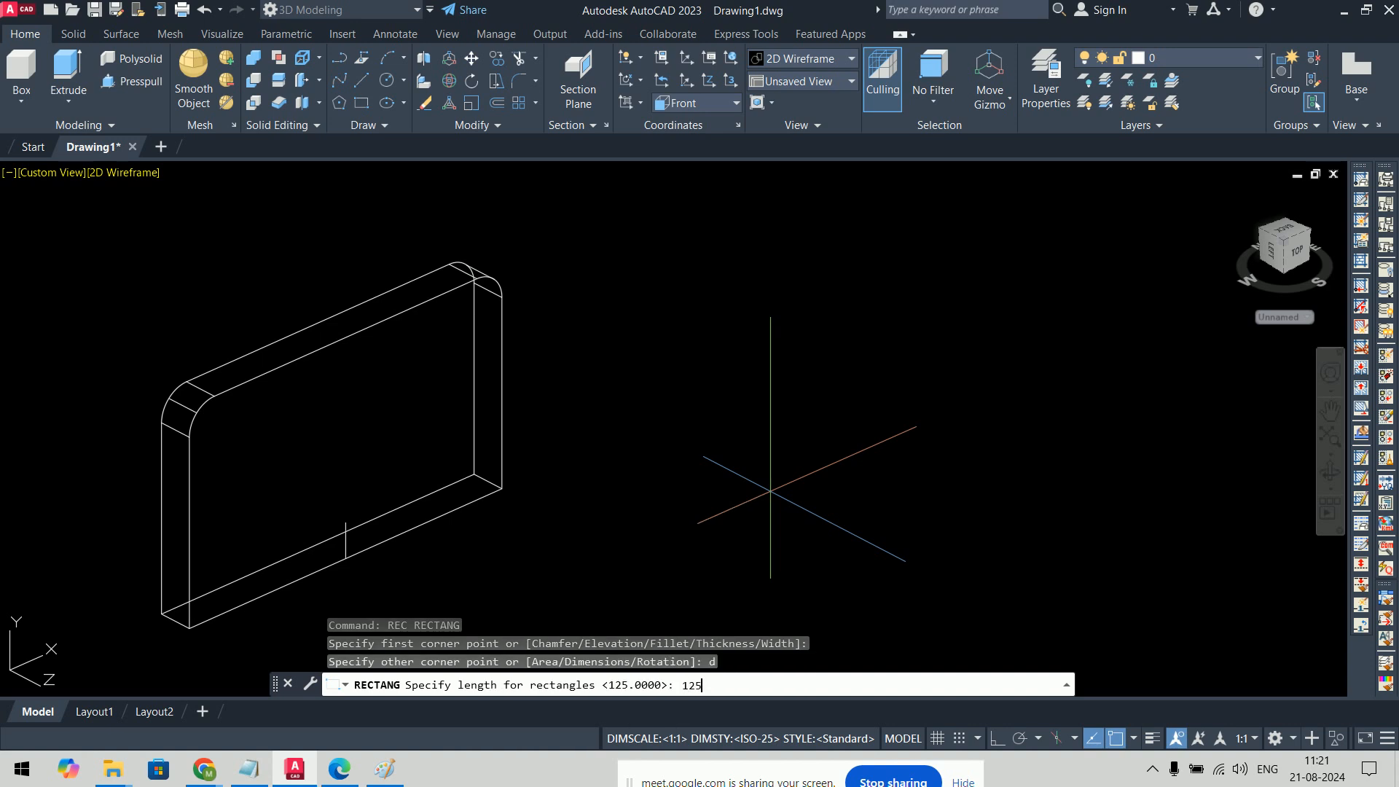
pyautogui.press('Return')
pyautogui.write('12')
pyautogui.press('Return')
pyautogui.click(853, 483)
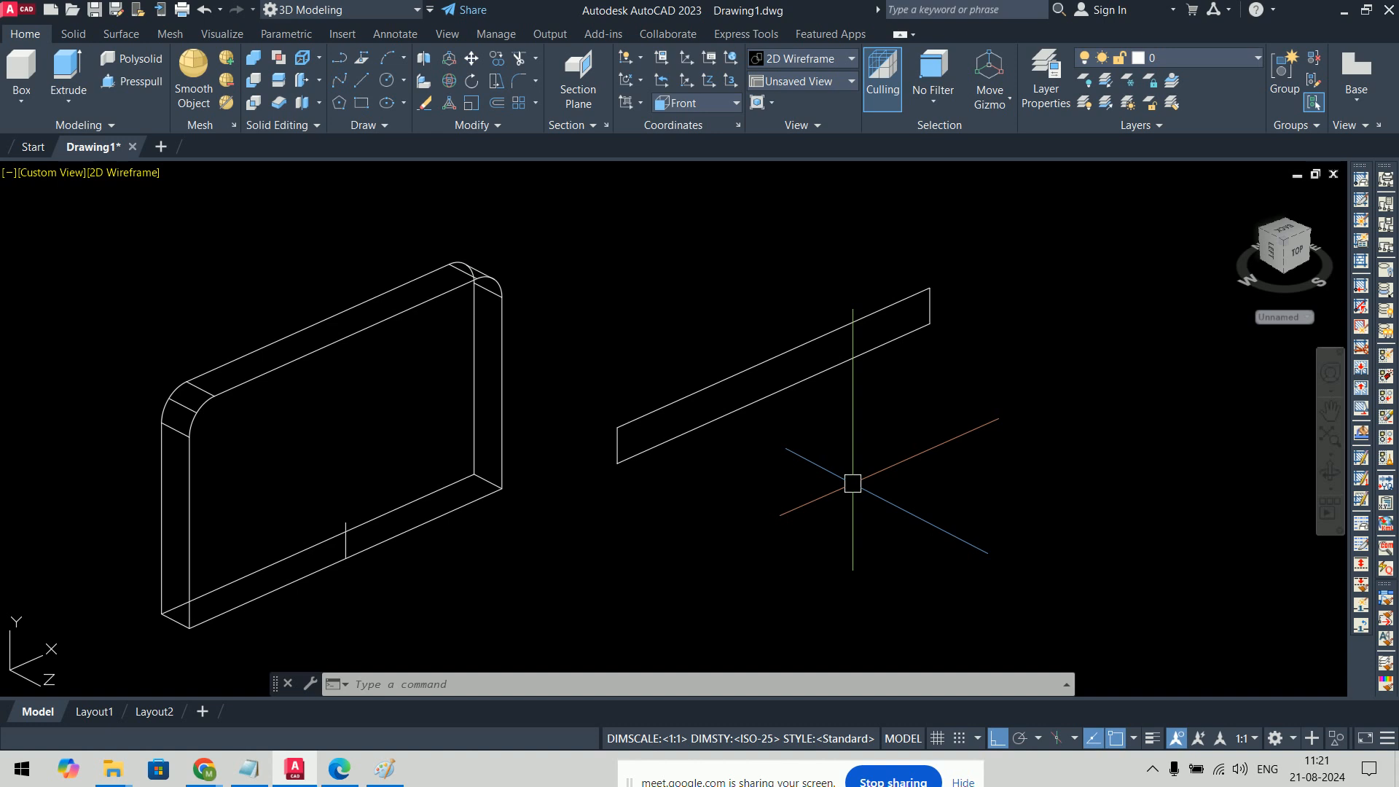
# Step: Move the 125 by 12 rectangle by its lower edge's midpoint onto the helper line's upper end, and erase the line
pyautogui.press('Return')
pyautogui.click(853, 360)
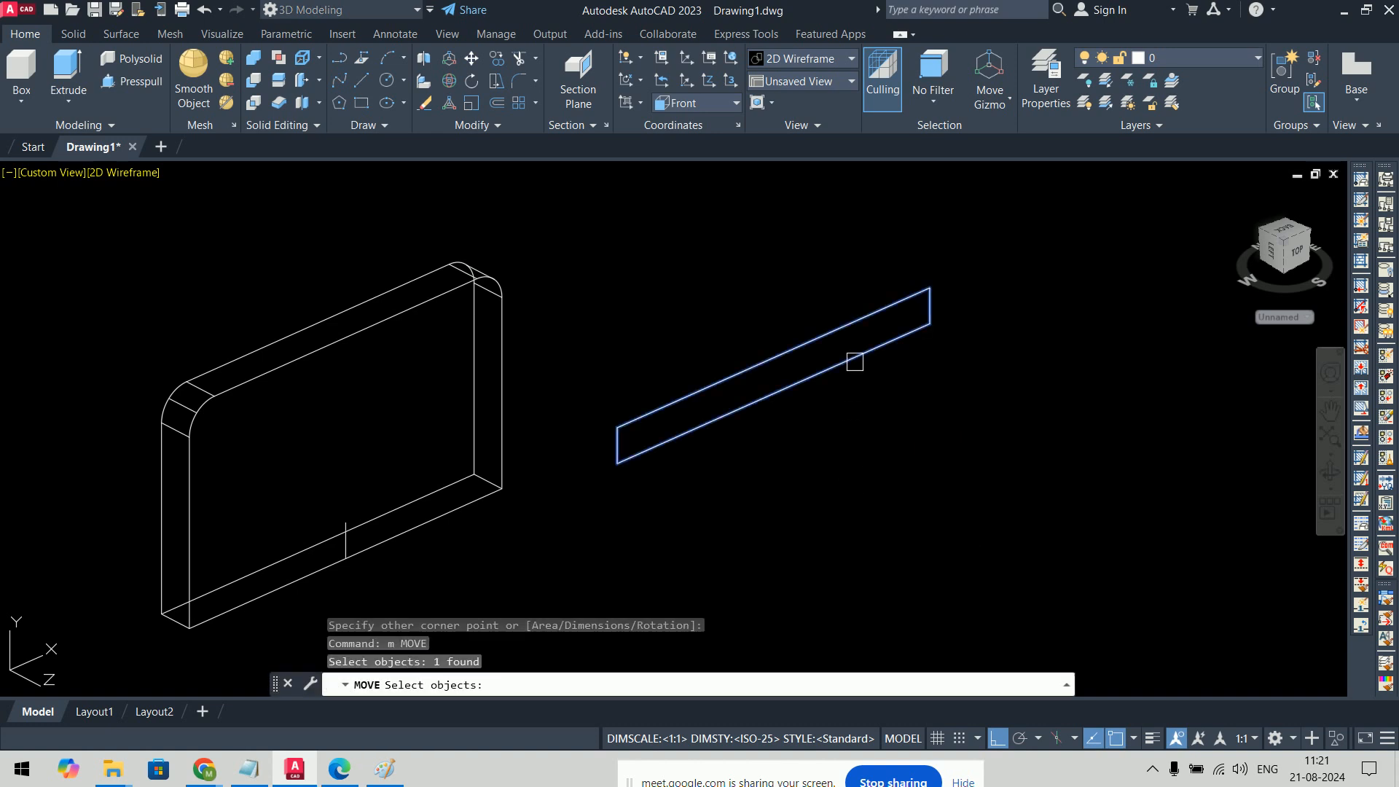
pyautogui.press('Return')
pyautogui.click(774, 389)
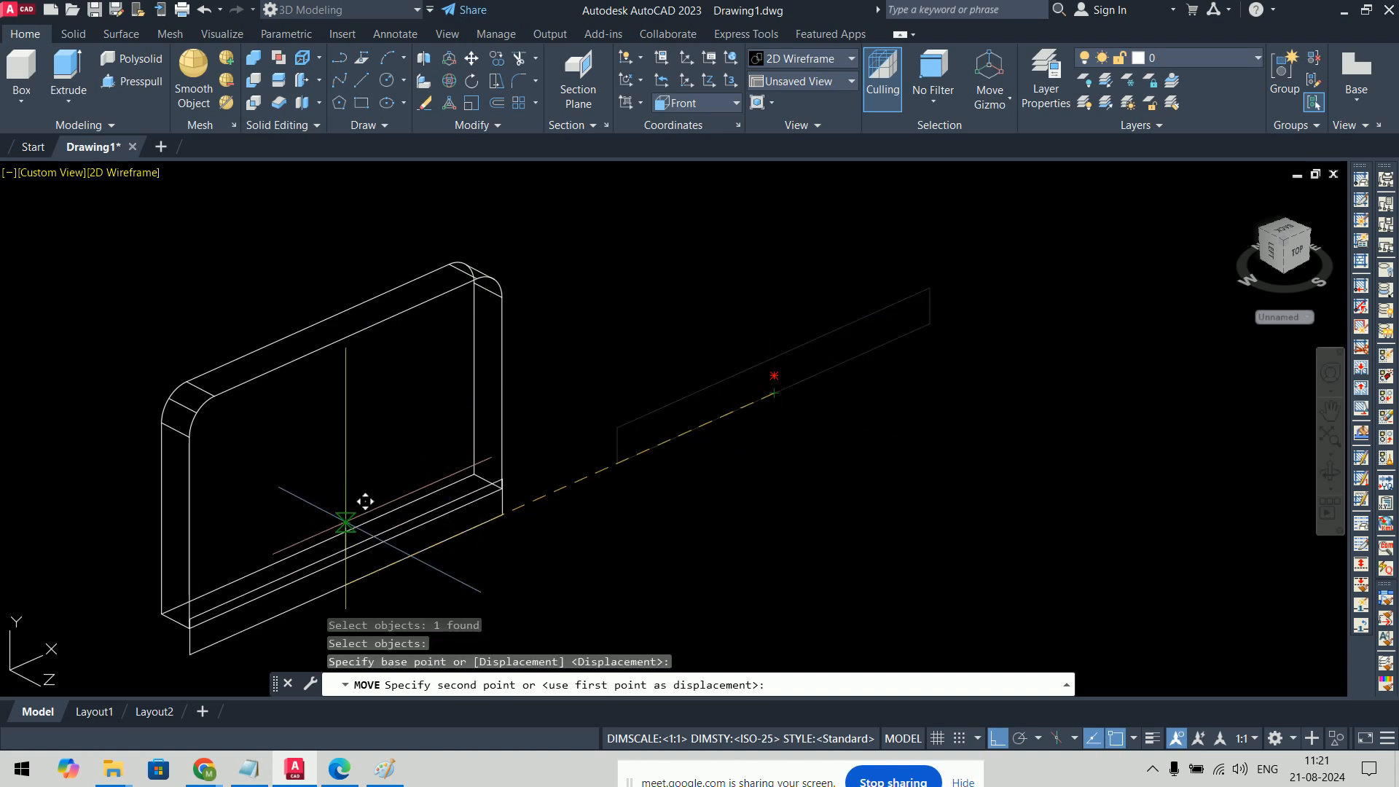
pyautogui.scroll(8, 346, 522)
pyautogui.click(351, 544)
pyautogui.scroll(-6, 430, 445)
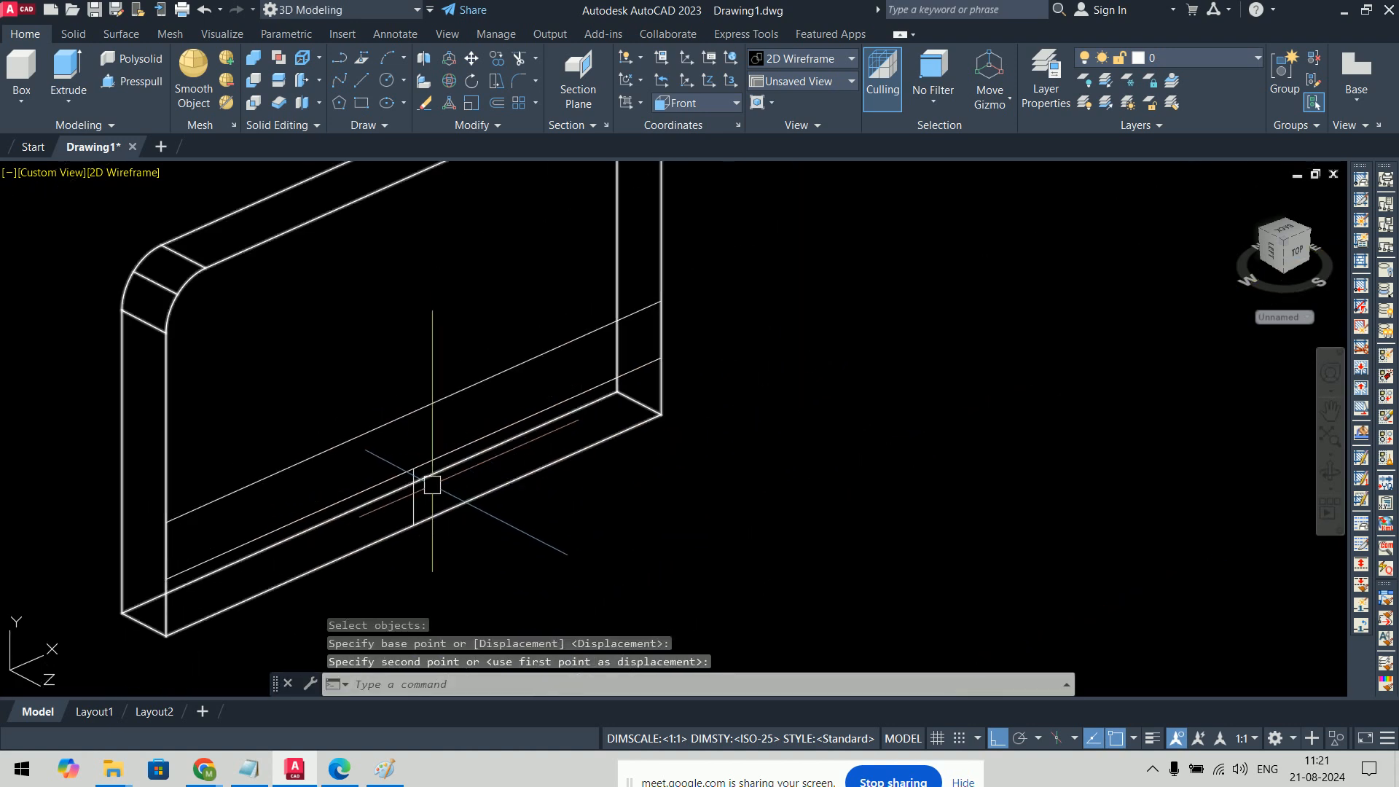
pyautogui.click(415, 490)
pyautogui.press('Delete')
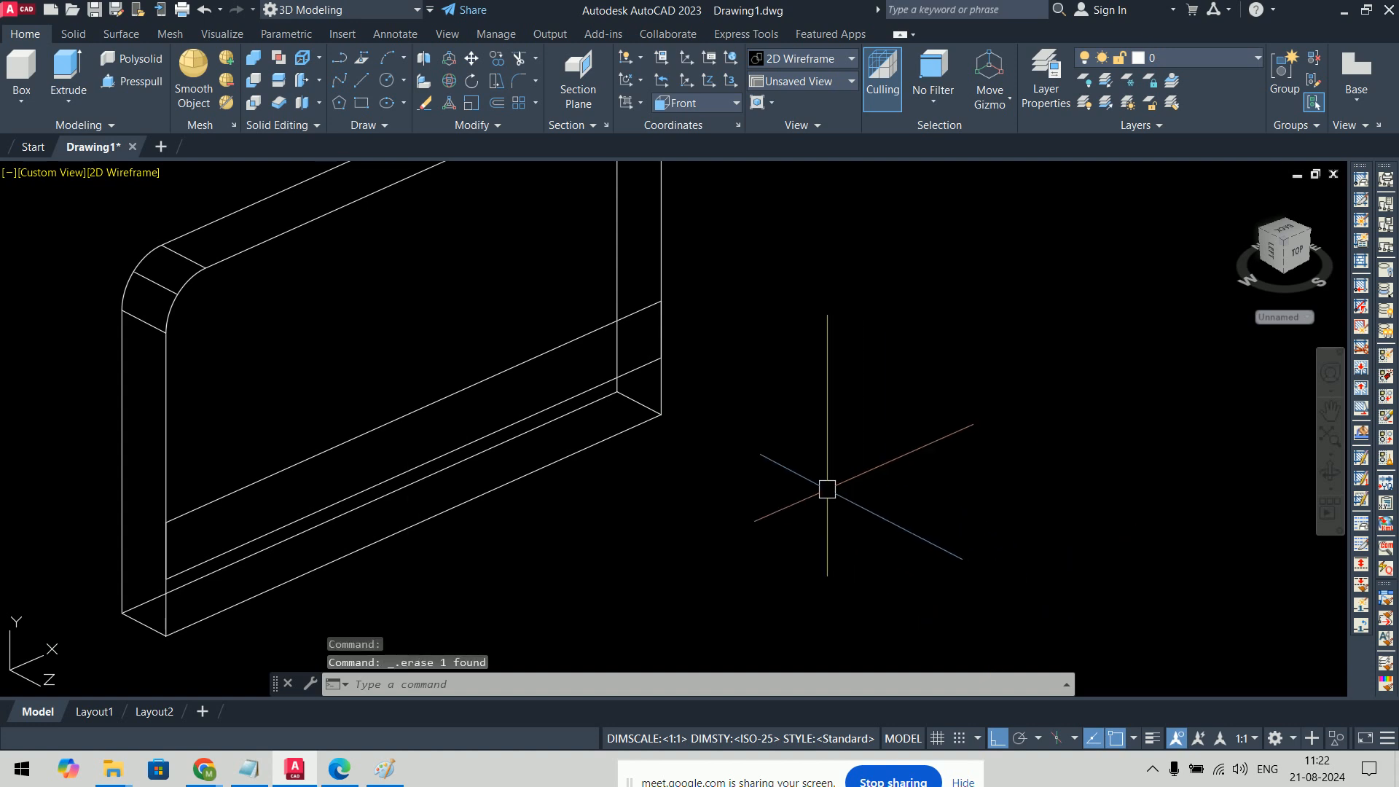
# Step: Extrude the 125 by 12 rectangle by 62 outward from the vertical plate, checking the depth on the bracket drawing
pyautogui.write('ext')
pyautogui.press('Return')
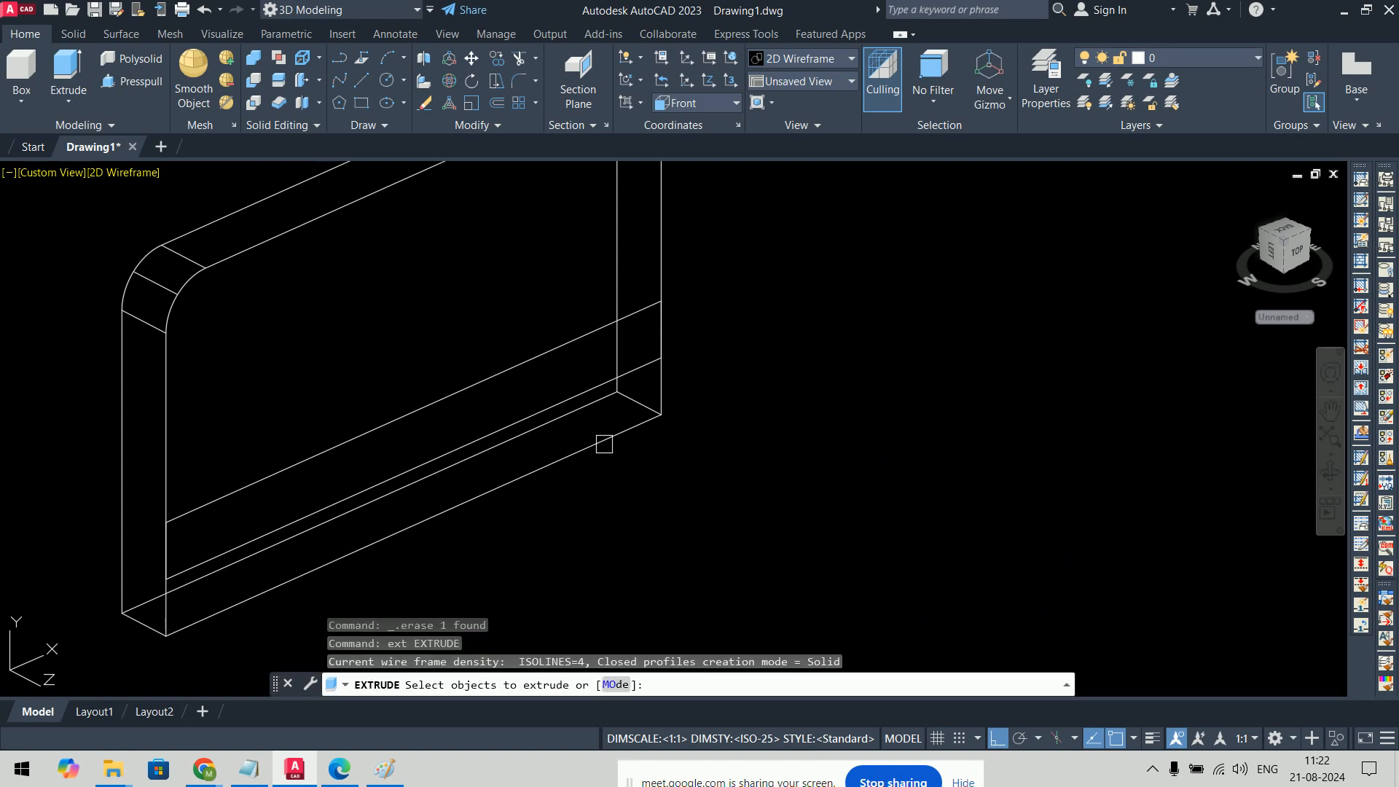
pyautogui.click(502, 373)
pyautogui.press('Return')
pyautogui.hotkey('alt', 'Tab')
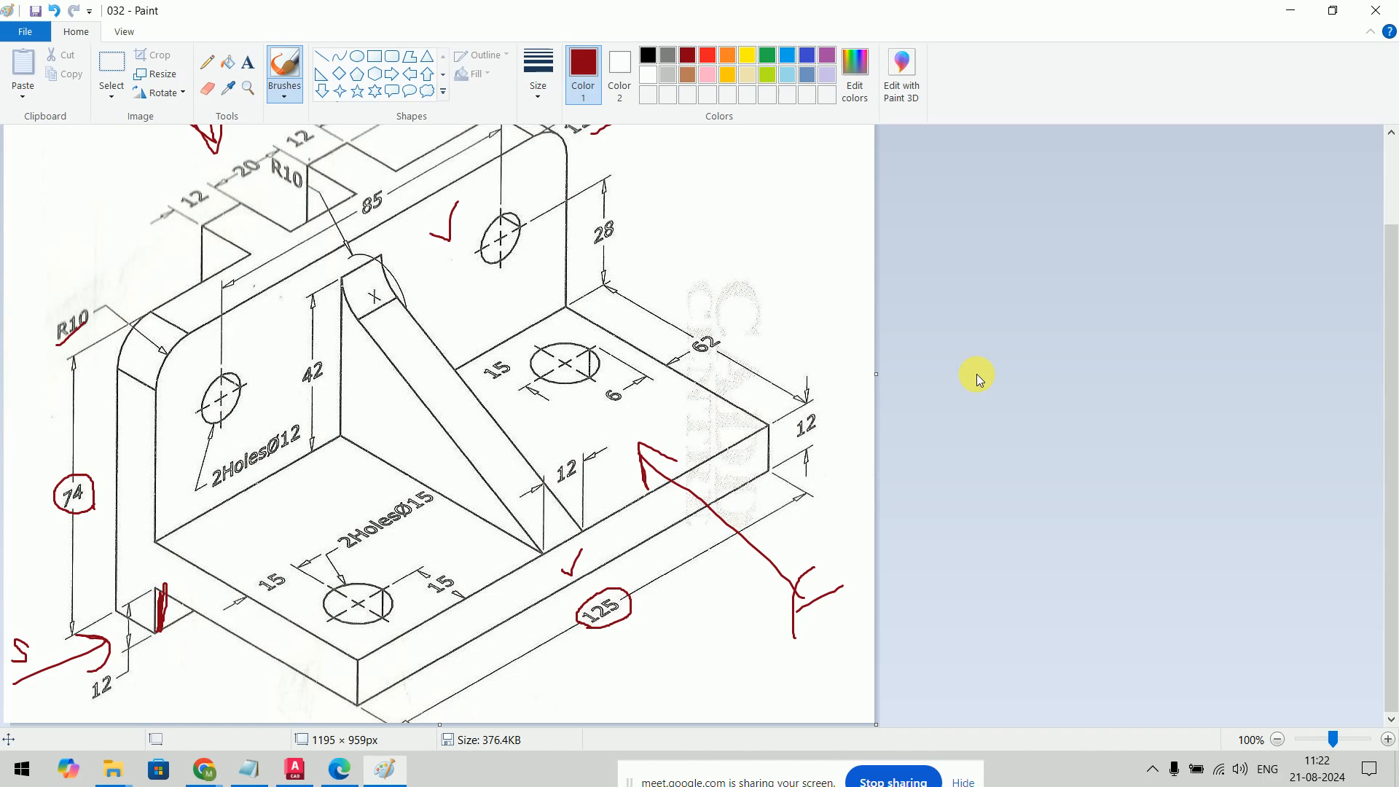
pyautogui.hotkey('alt', 'Tab')
pyautogui.write('6')
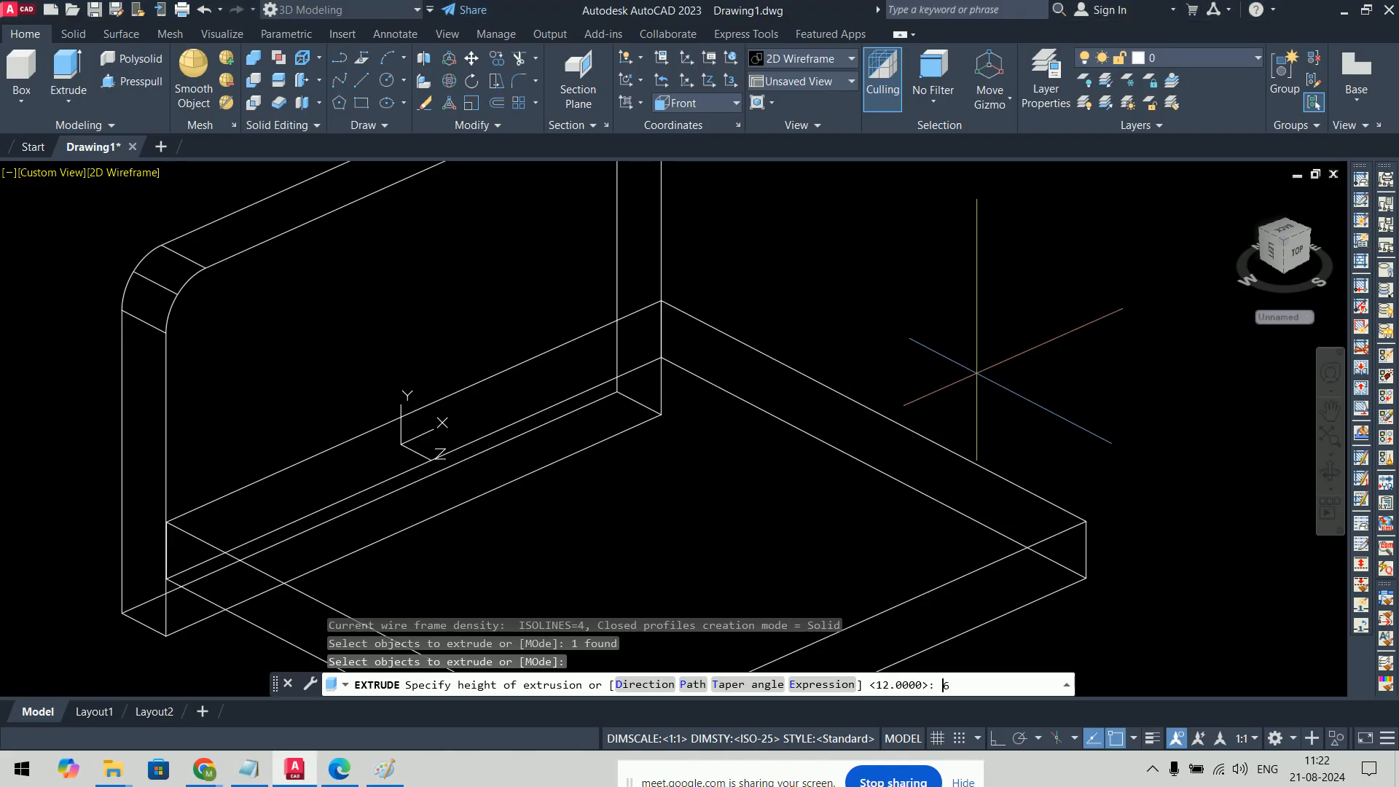
pyautogui.write('2')
pyautogui.press('Return')
# Step: Circle the 62 dimension on the bracket drawing in Paint and return to AutoCAD
pyautogui.hotkey('alt', 'Tab')
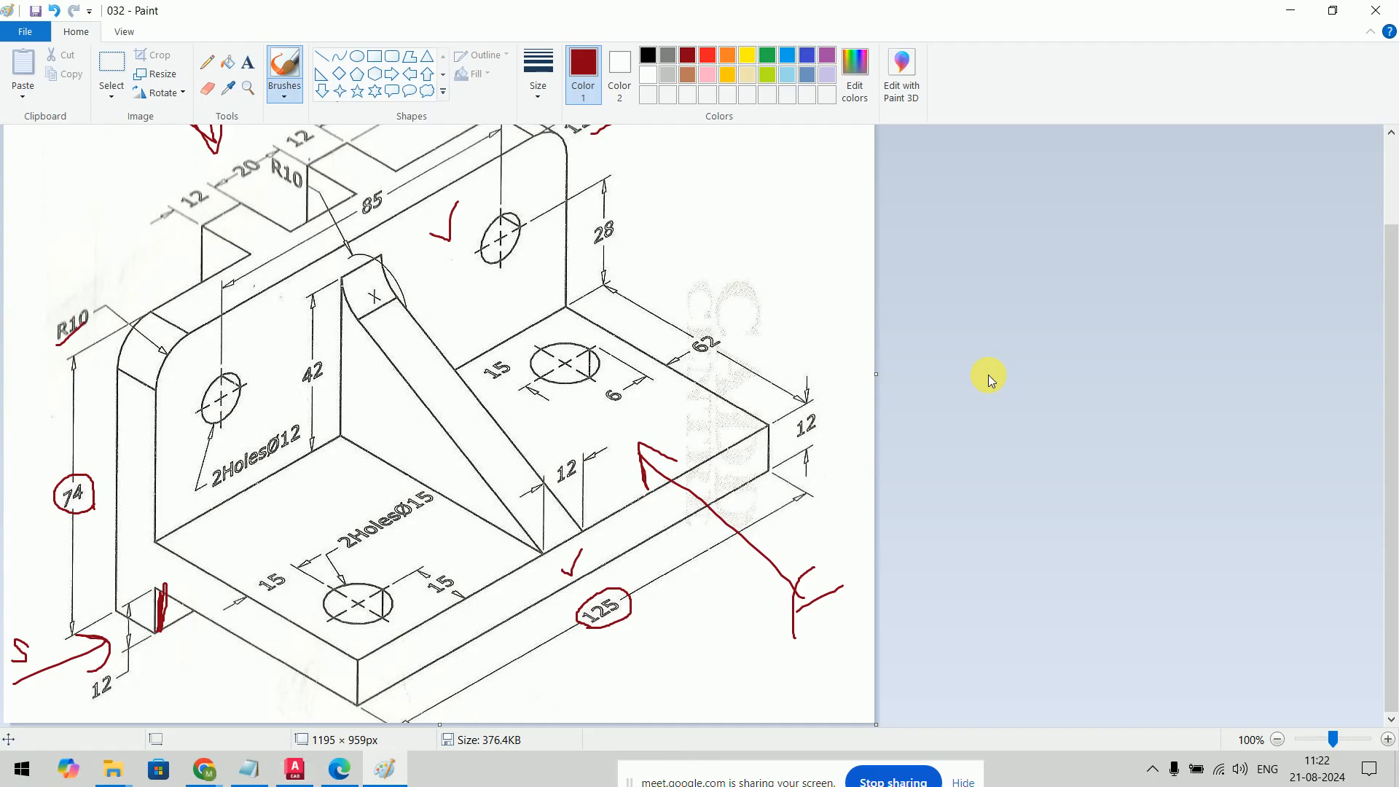
pyautogui.moveTo(729, 318)
pyautogui.mouseDown()
pyautogui.moveTo(693, 350)
pyautogui.moveTo(733, 321)
pyautogui.mouseUp()
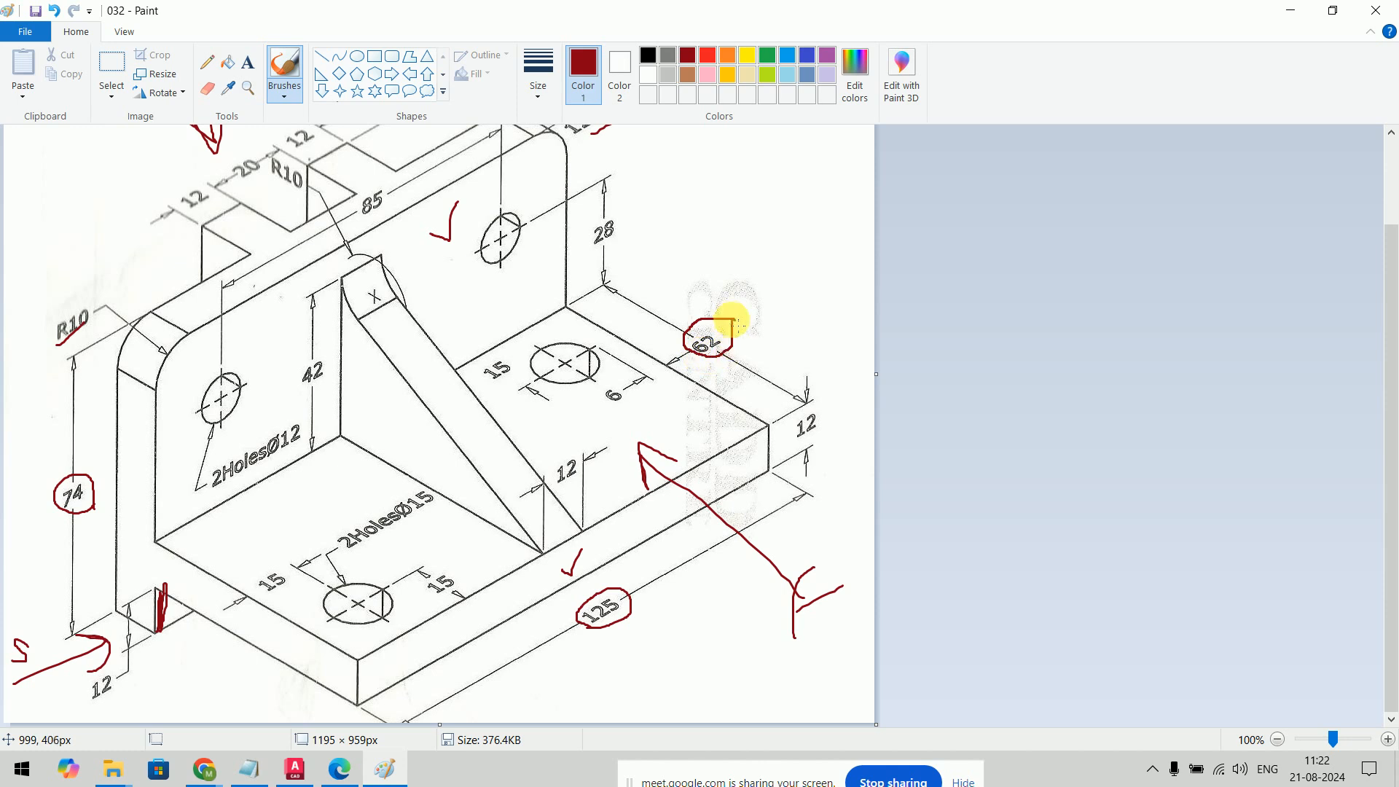
pyautogui.hotkey('alt', 'Tab')
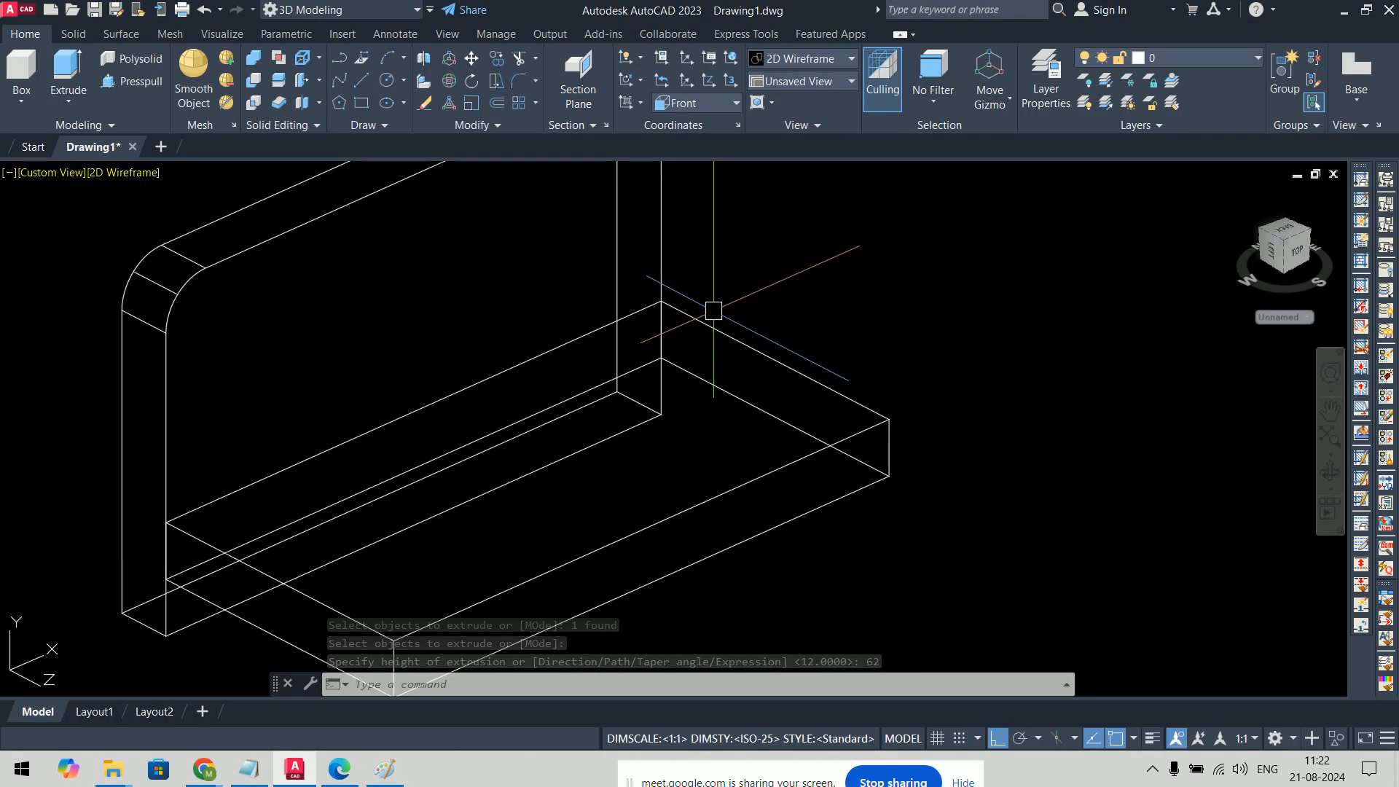
# Step: Inspect the extruded base plate with the vertical plate, and switch back to the bracket drawing in Paint
pyautogui.click(725, 329)
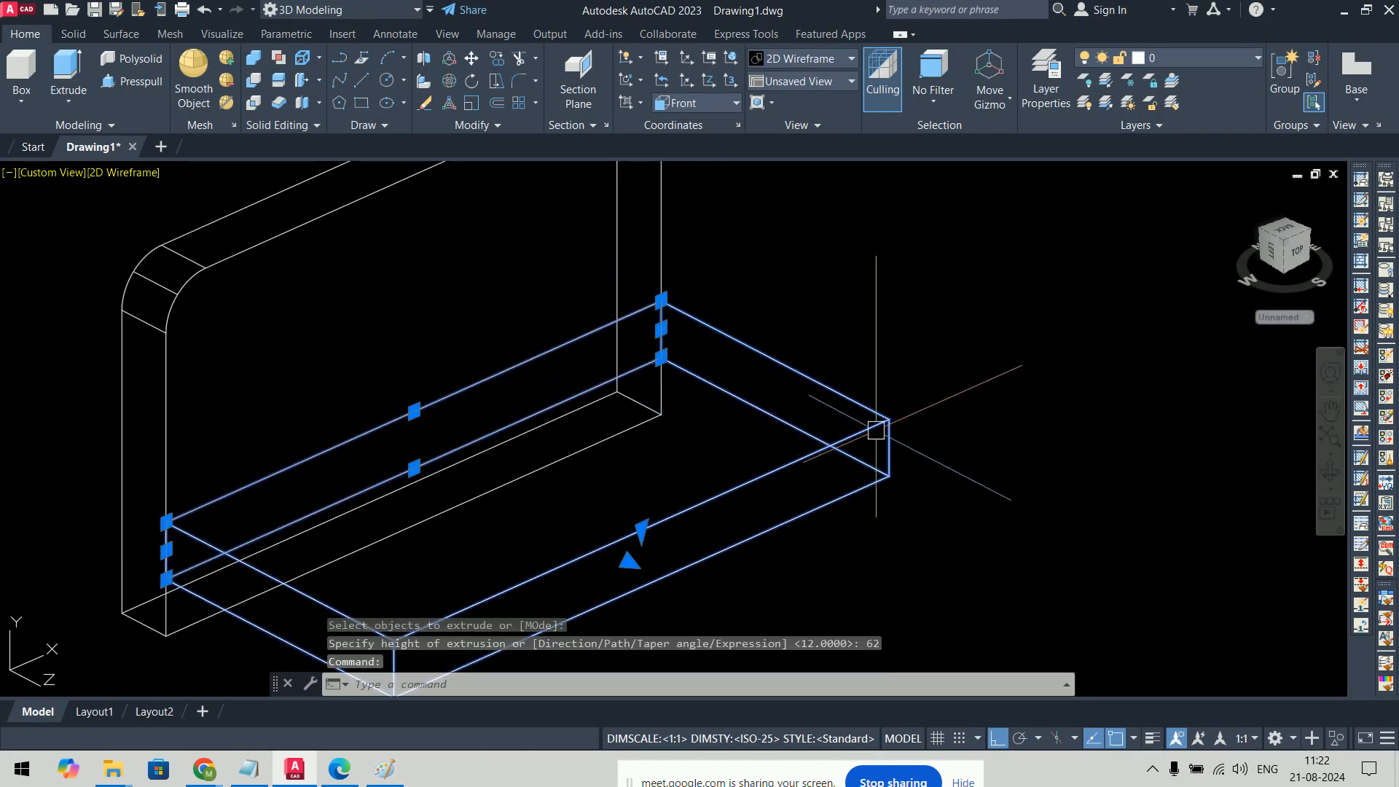
pyautogui.press('Escape')
pyautogui.scroll(-4, 915, 277)
pyautogui.moveTo(915, 277); pyautogui.dragTo(866, 316, button='middle')
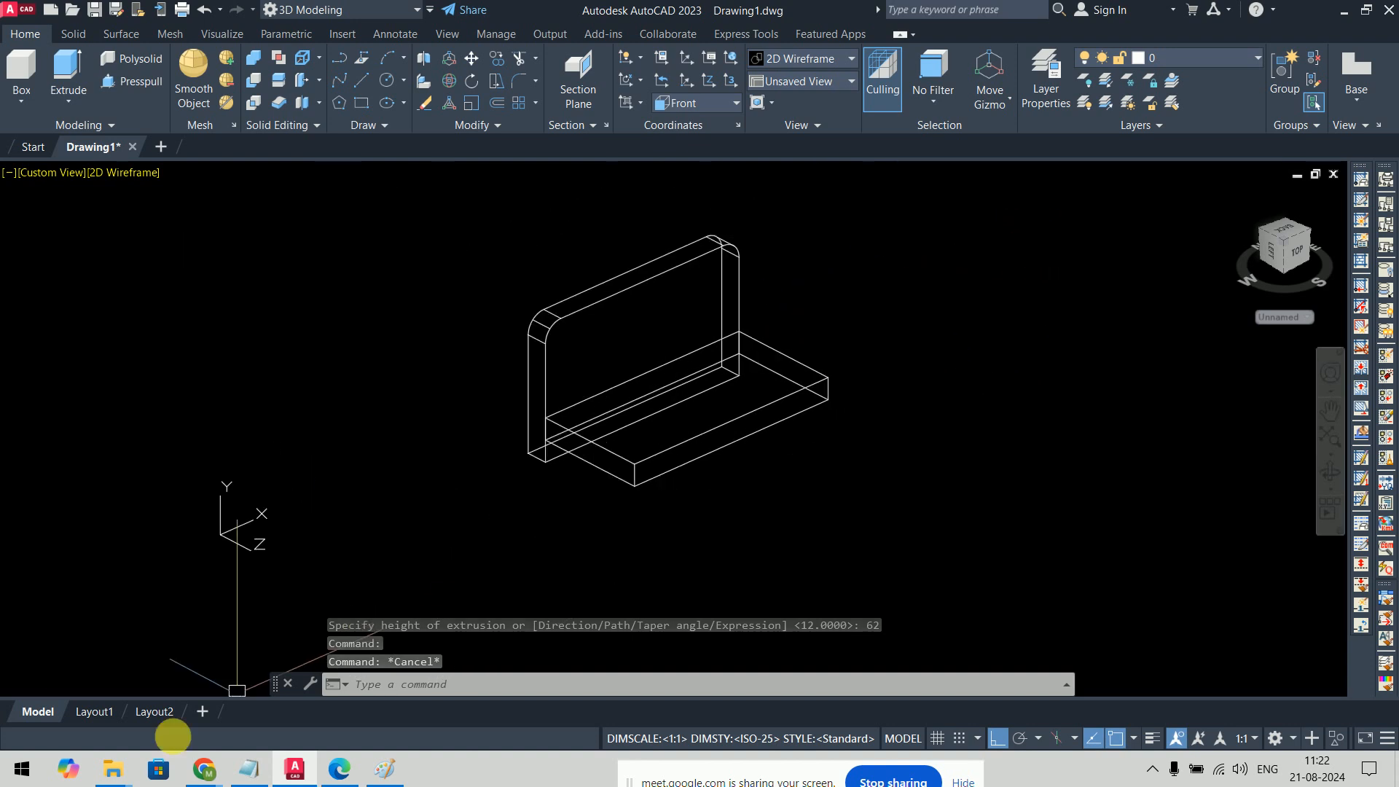
pyautogui.click(334, 771)
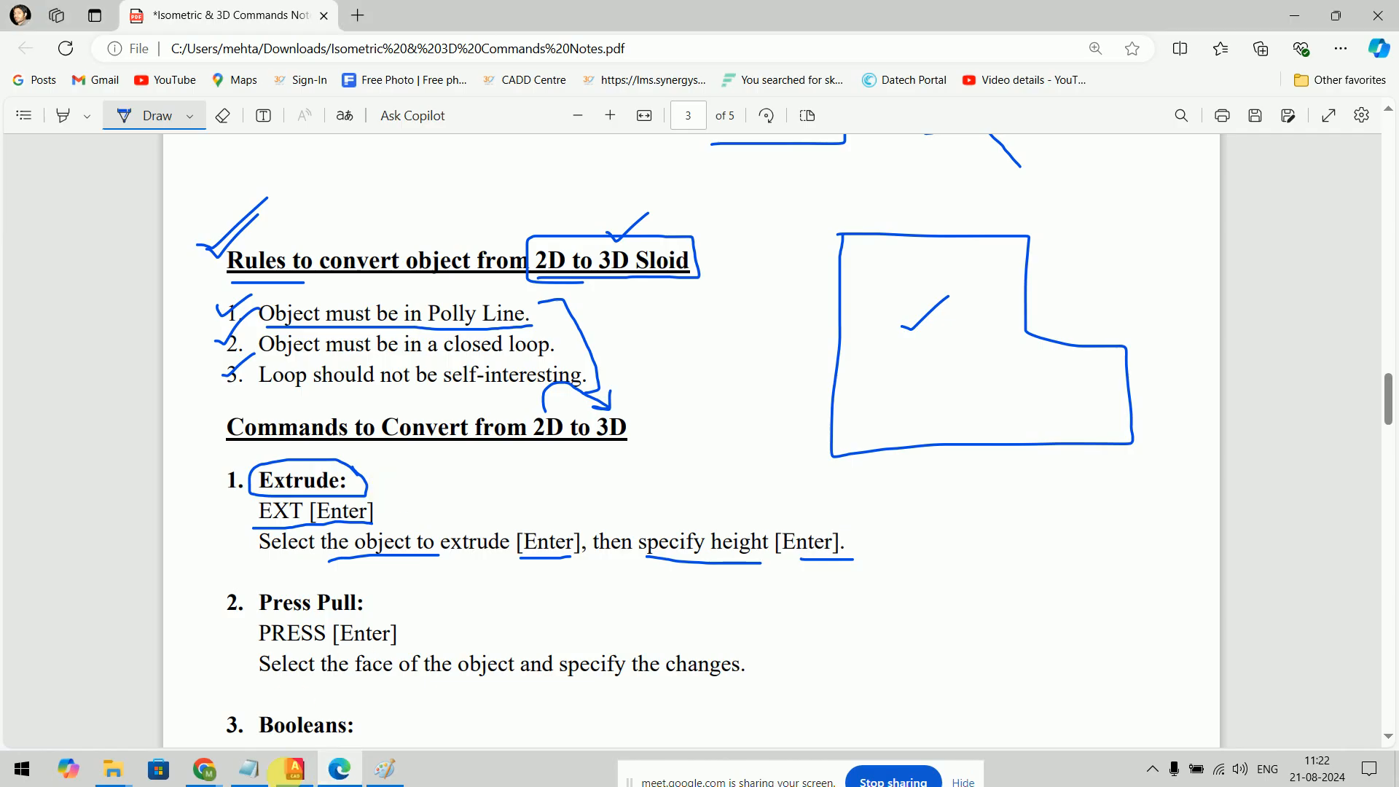
pyautogui.click(387, 770)
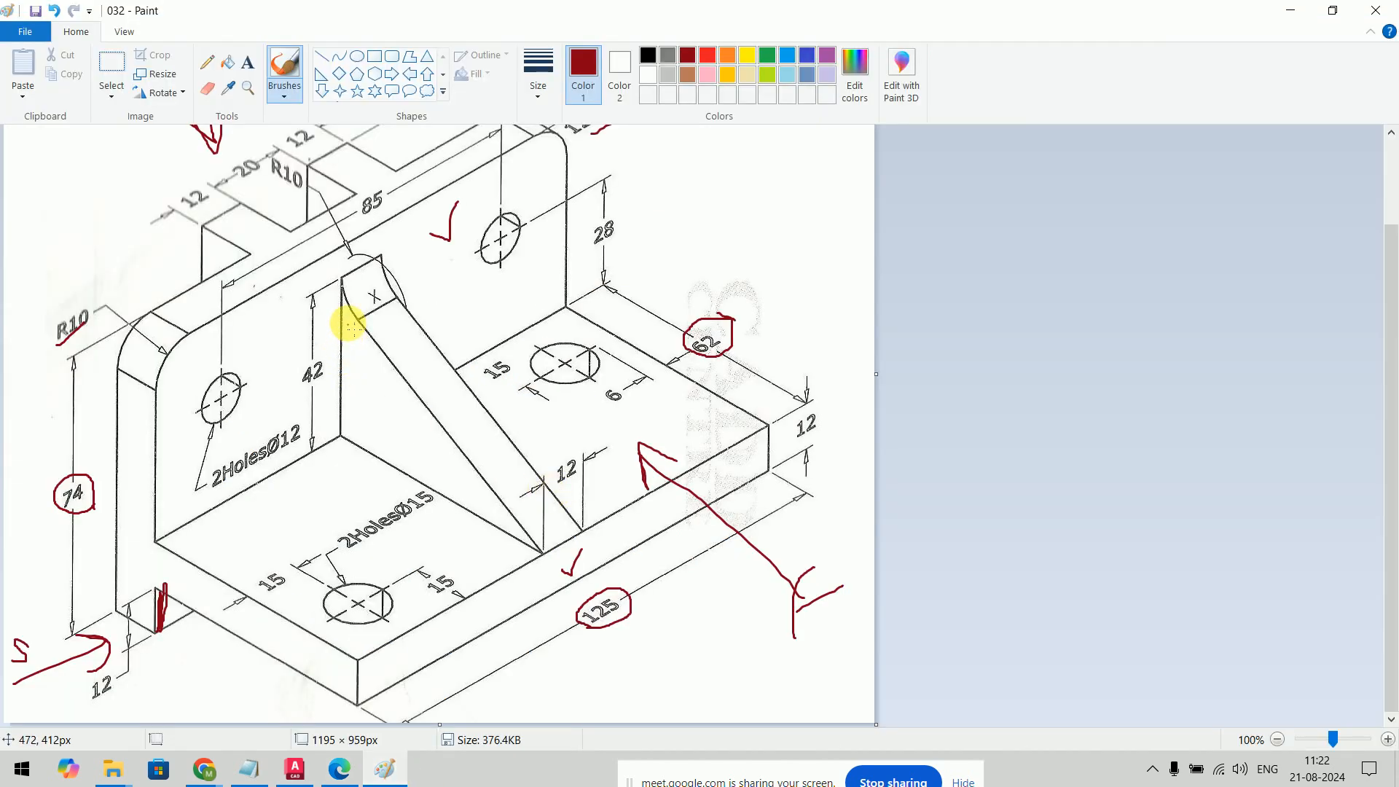
# Step: Mark the side-view direction, the rib's edges and its 62 and R10 dimensions on the bracket drawing in Paint, and return to AutoCAD
pyautogui.moveTo(190, 653); pyautogui.dragTo(290, 548)
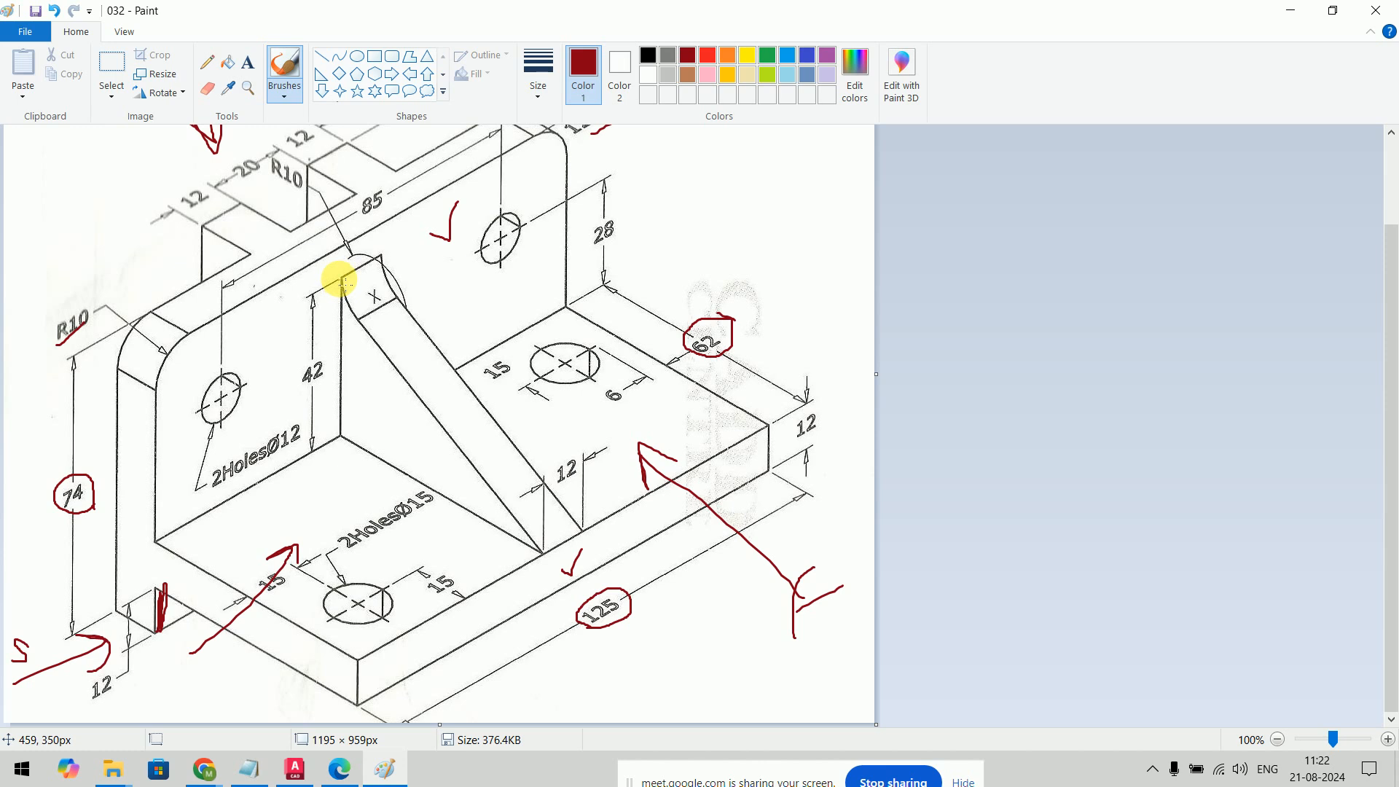
pyautogui.moveTo(338, 279)
pyautogui.mouseDown()
pyautogui.moveTo(340, 438)
pyautogui.moveTo(545, 555)
pyautogui.mouseUp()
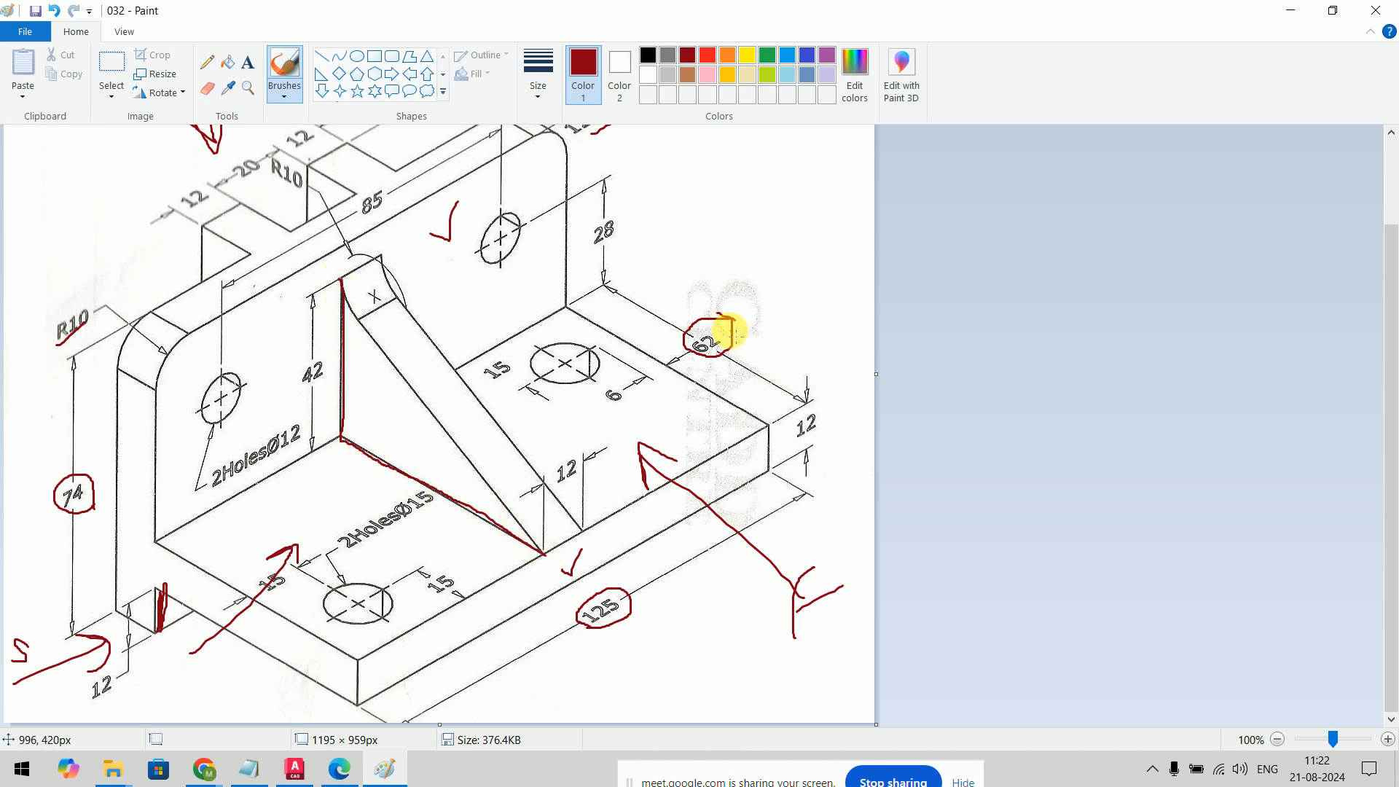
pyautogui.moveTo(693, 356); pyautogui.dragTo(720, 318)
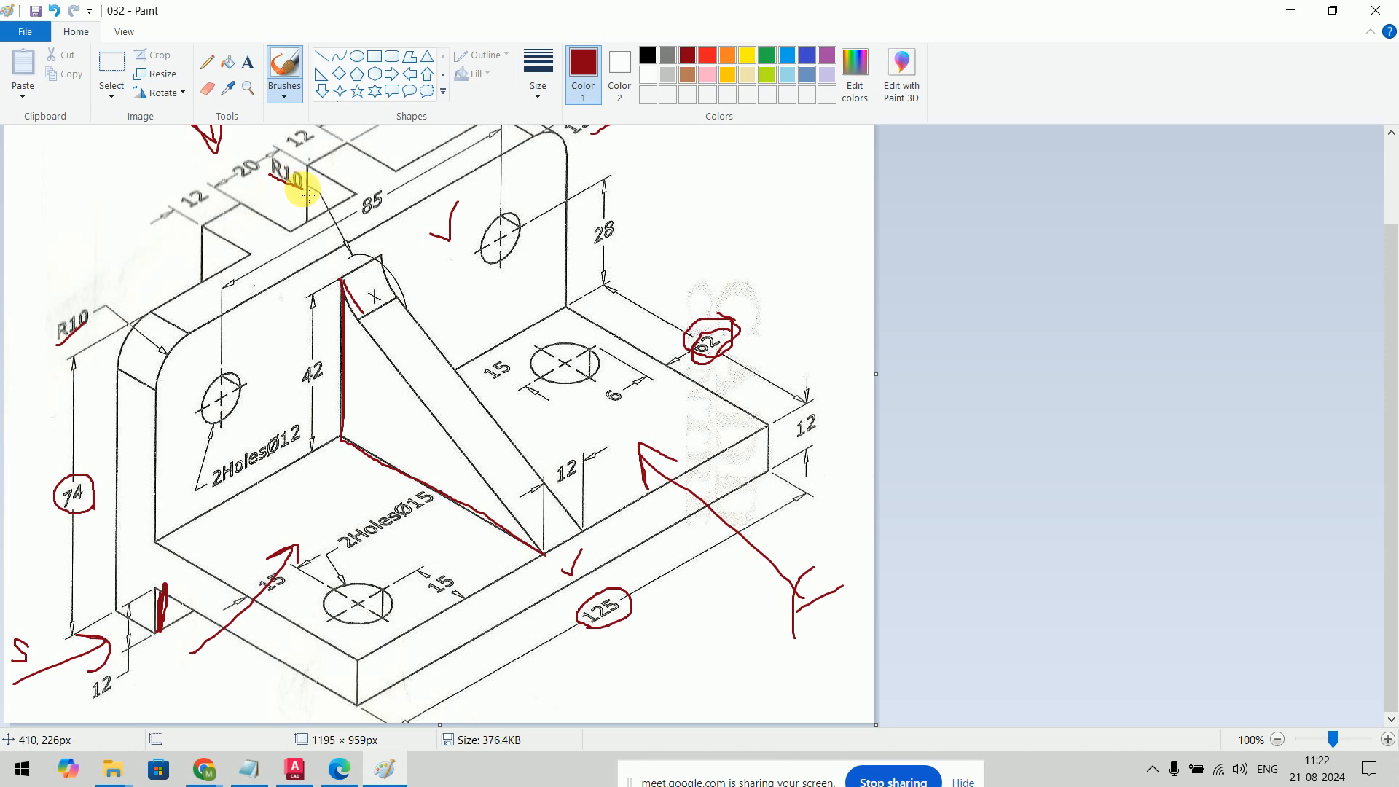
pyautogui.moveTo(540, 553); pyautogui.dragTo(578, 525)
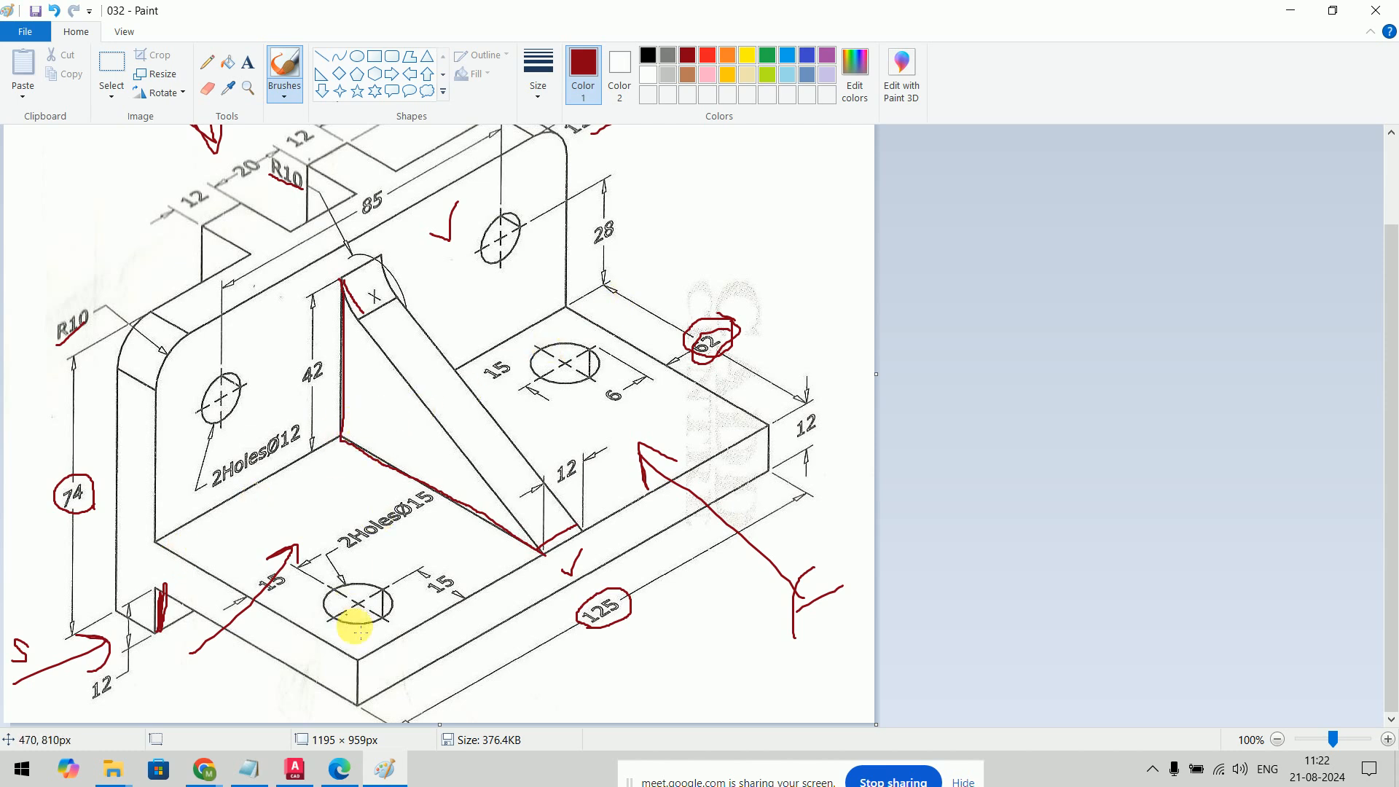
pyautogui.click(295, 770)
# Step: In the Left view, draw an L-shaped rib outline beside the model: a line 42 straight down and 62 horizontally to the right
pyautogui.click(30, 172)
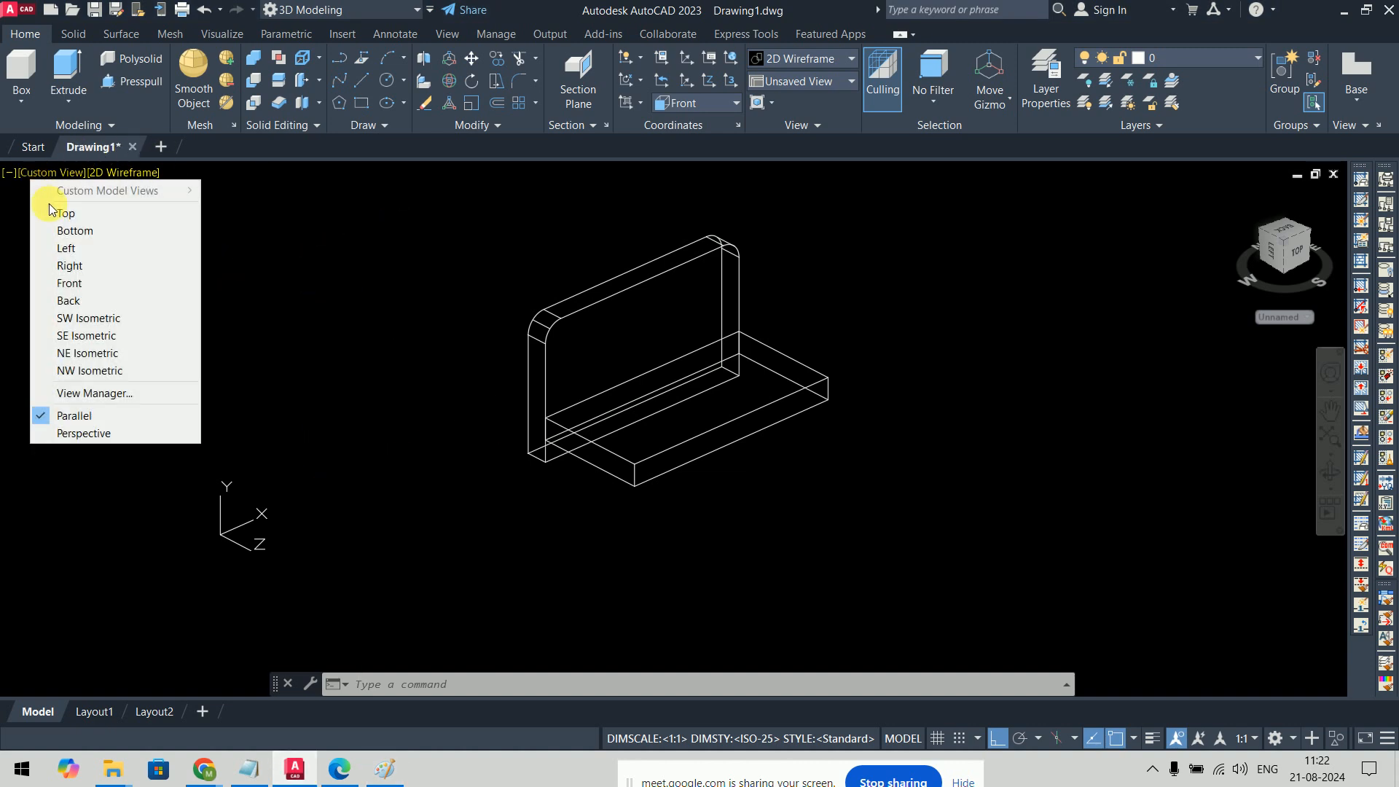
pyautogui.click(70, 250)
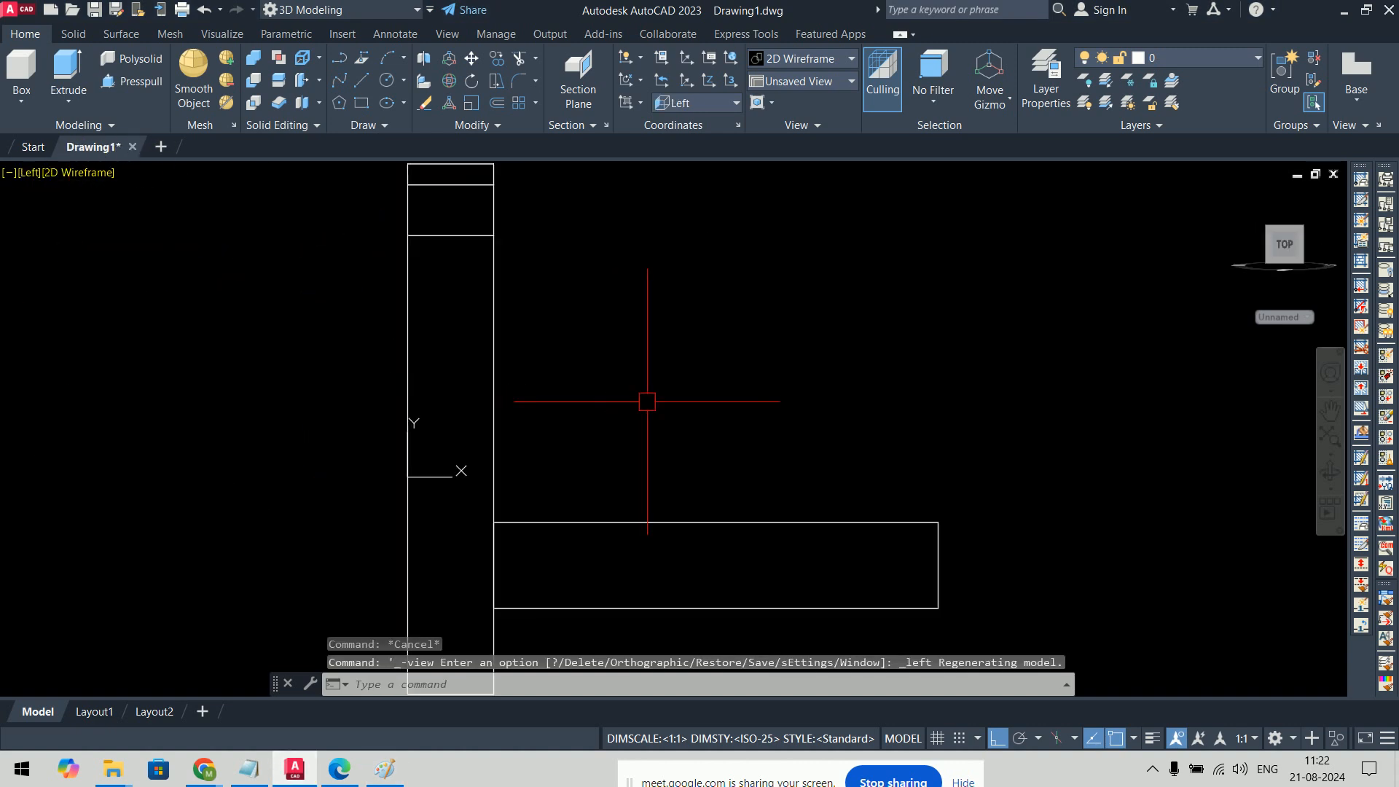
pyautogui.scroll(-4, 718, 393)
pyautogui.moveTo(871, 368); pyautogui.dragTo(572, 385, button='middle')
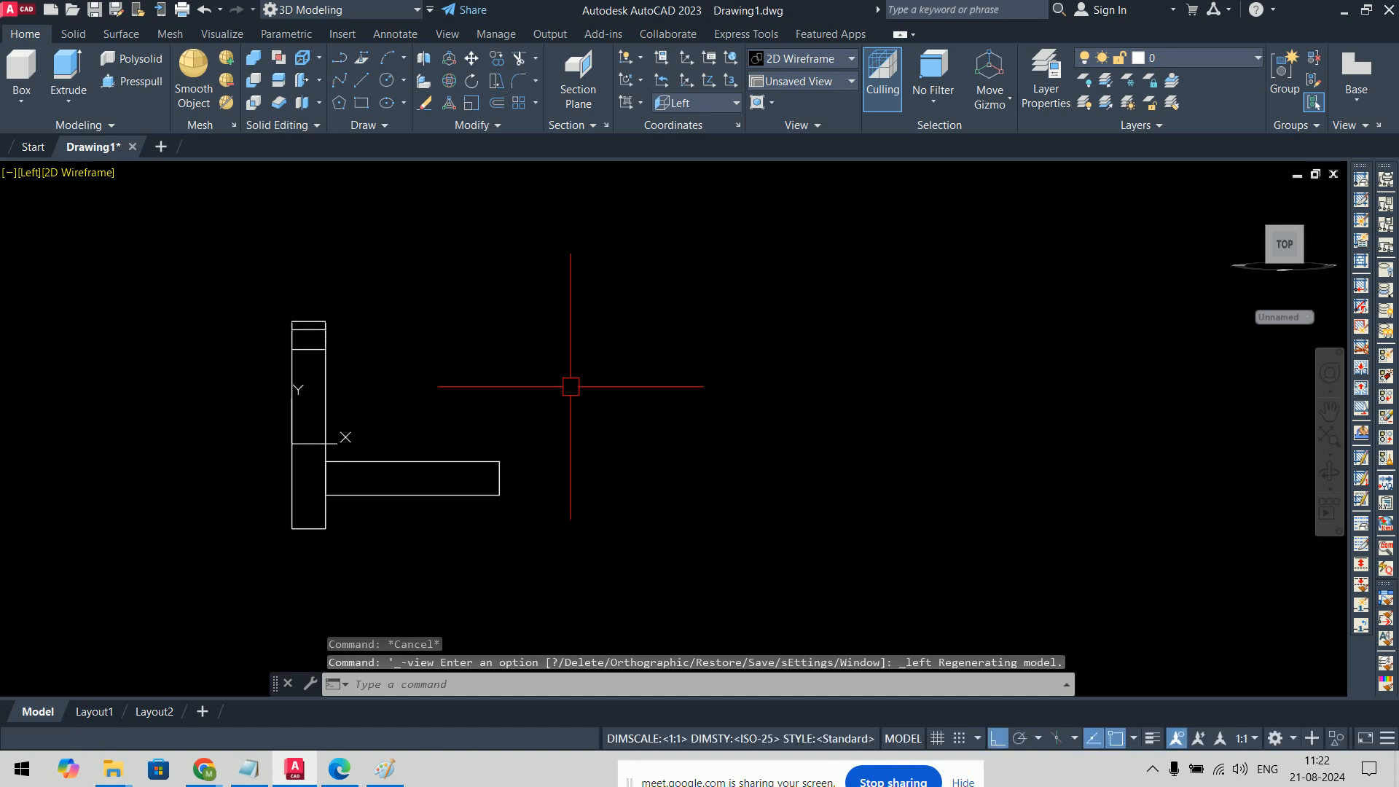
pyautogui.write('l')
pyautogui.press('Return')
pyautogui.click(712, 328)
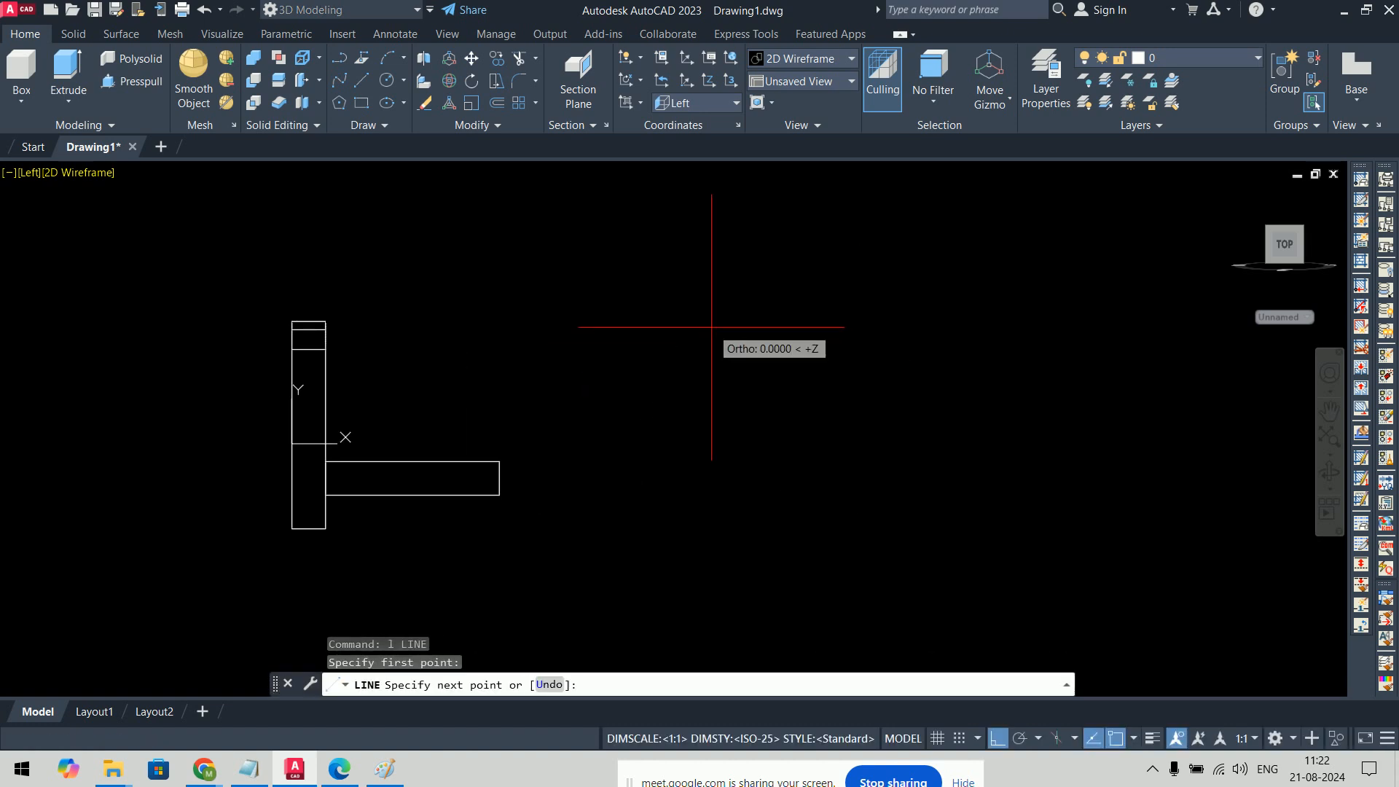
pyautogui.write('42')
pyautogui.press('Return')
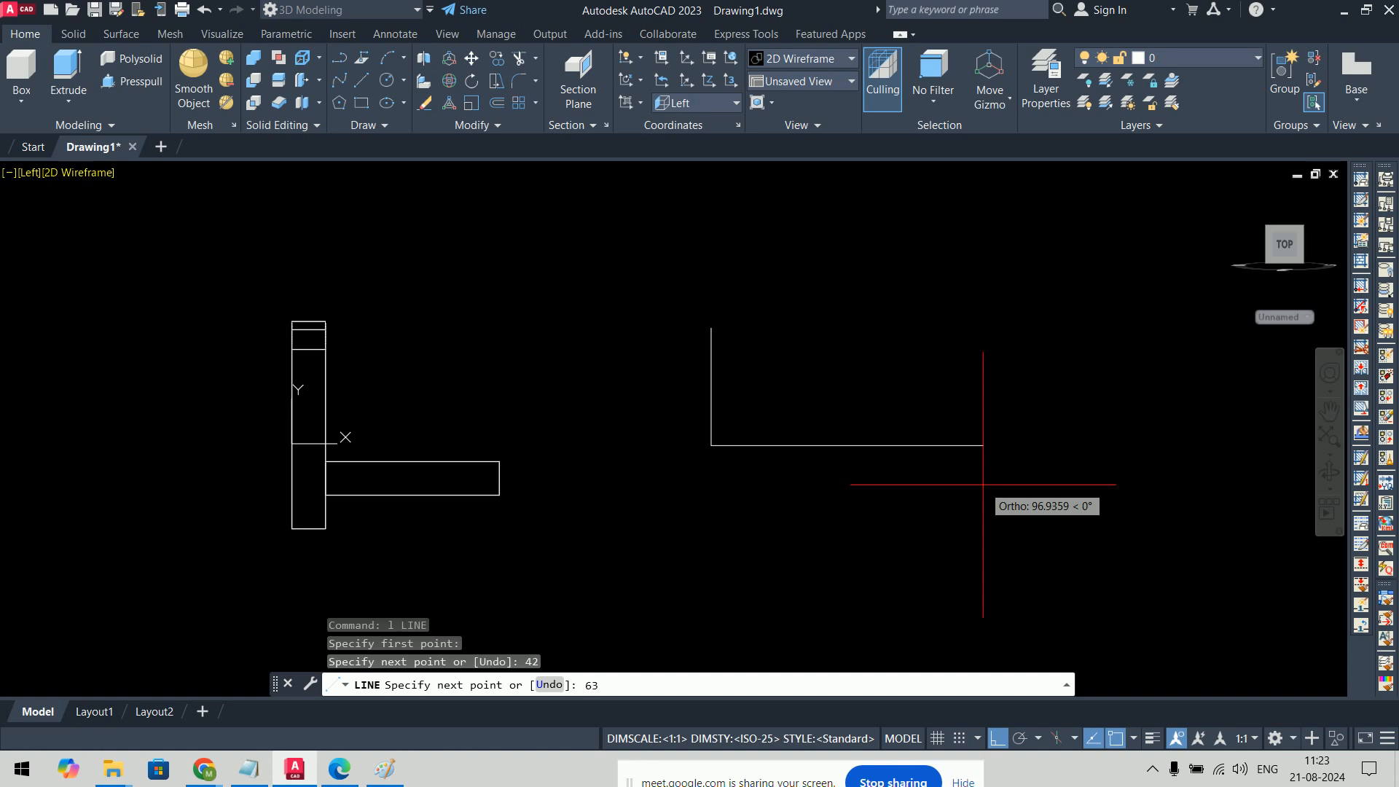
pyautogui.write('62')
pyautogui.press('Return')
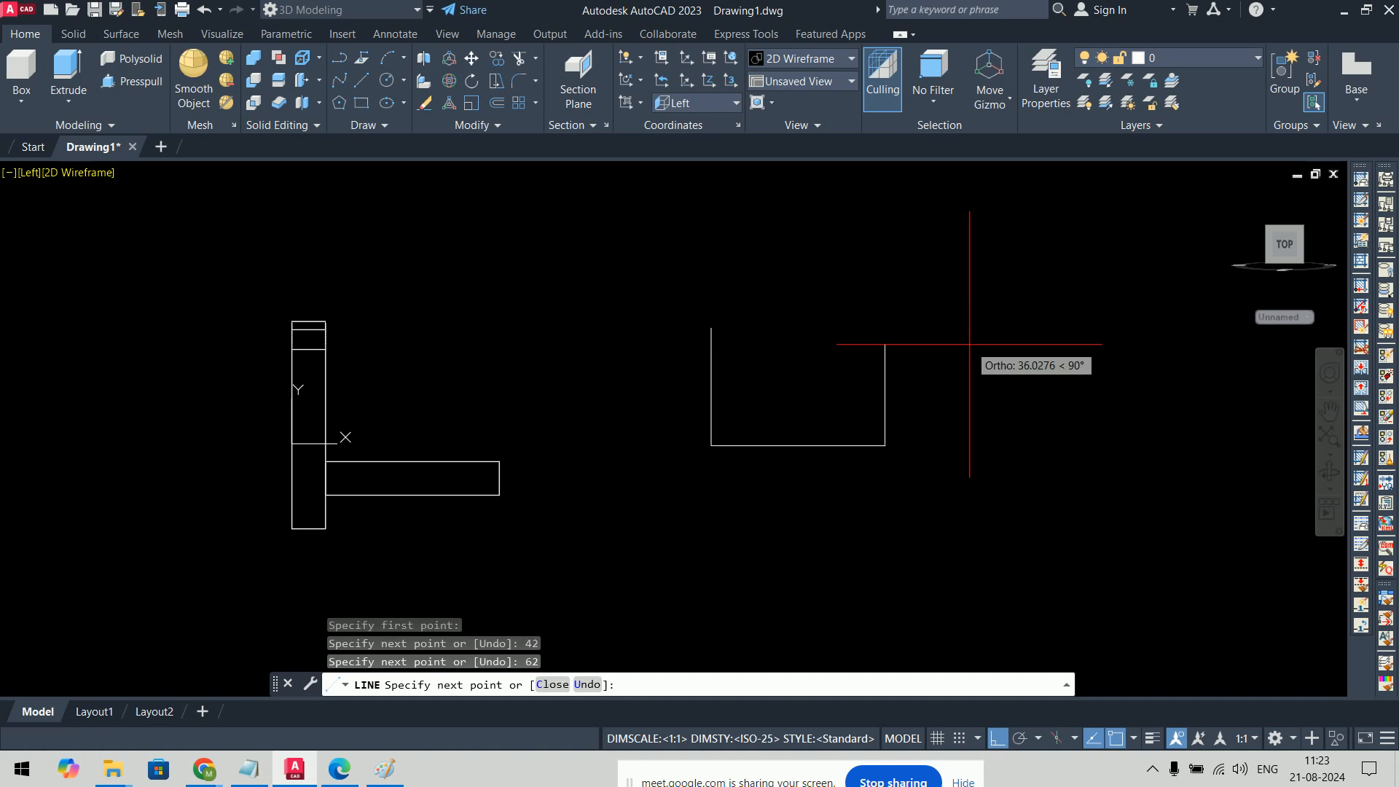
pyautogui.press('Return')
# Step: Draw a circle of radius 10 in the open area above the 62 line
pyautogui.write('c')
pyautogui.press('Return')
pyautogui.click(839, 340)
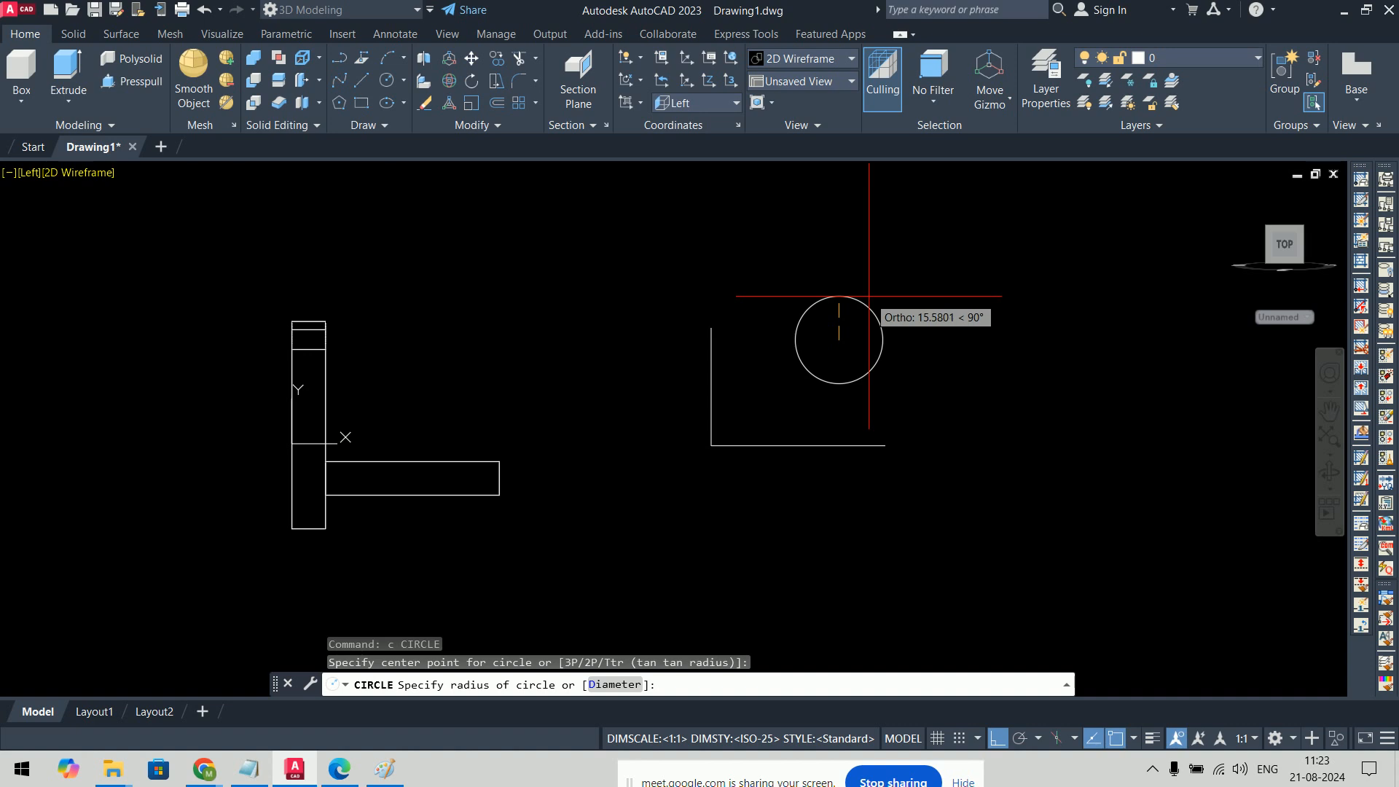
pyautogui.press('Return')
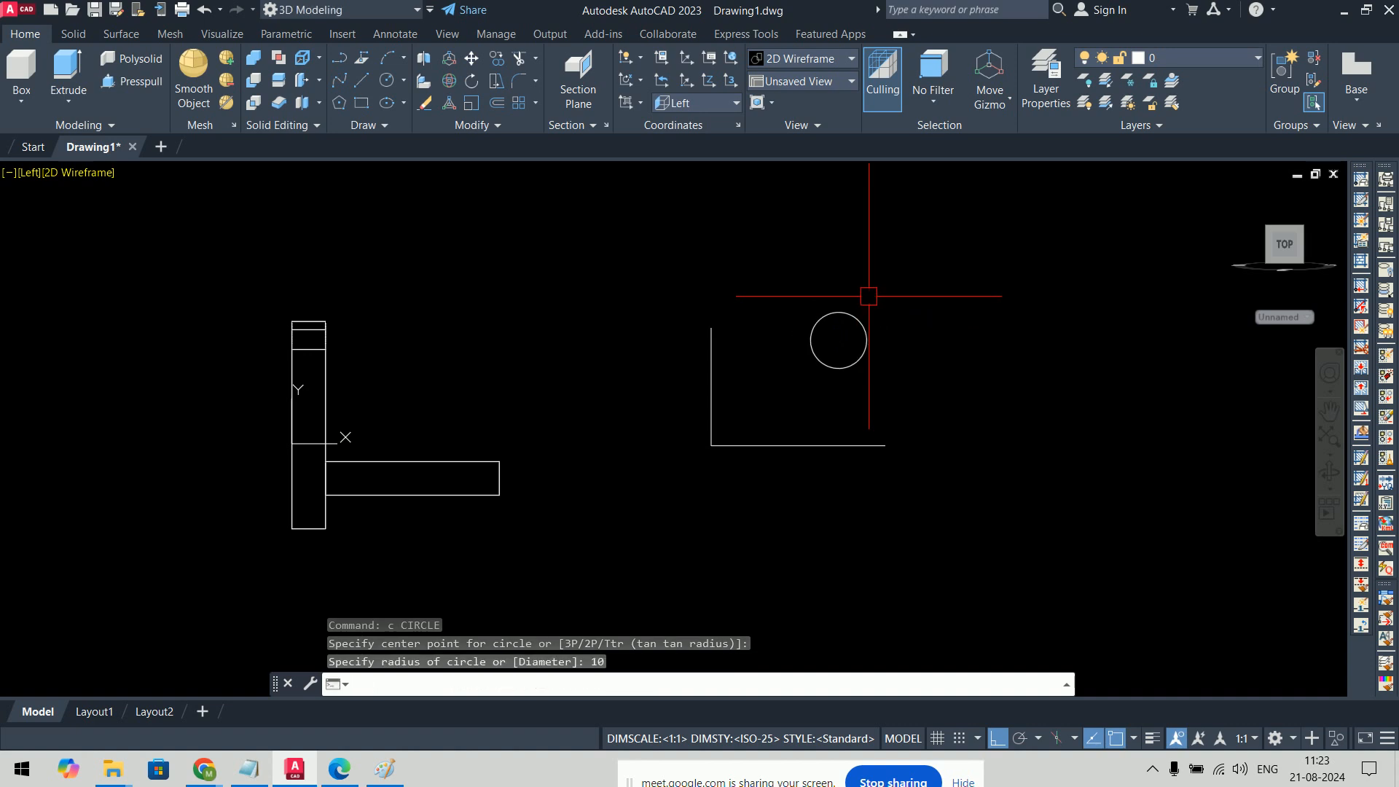
# Step: Move the radius 10 circle by its left quadrant onto the upper end of the 42 line
pyautogui.write('m')
pyautogui.press('Return')
pyautogui.click(899, 285)
pyautogui.click(858, 336)
pyautogui.press('Return')
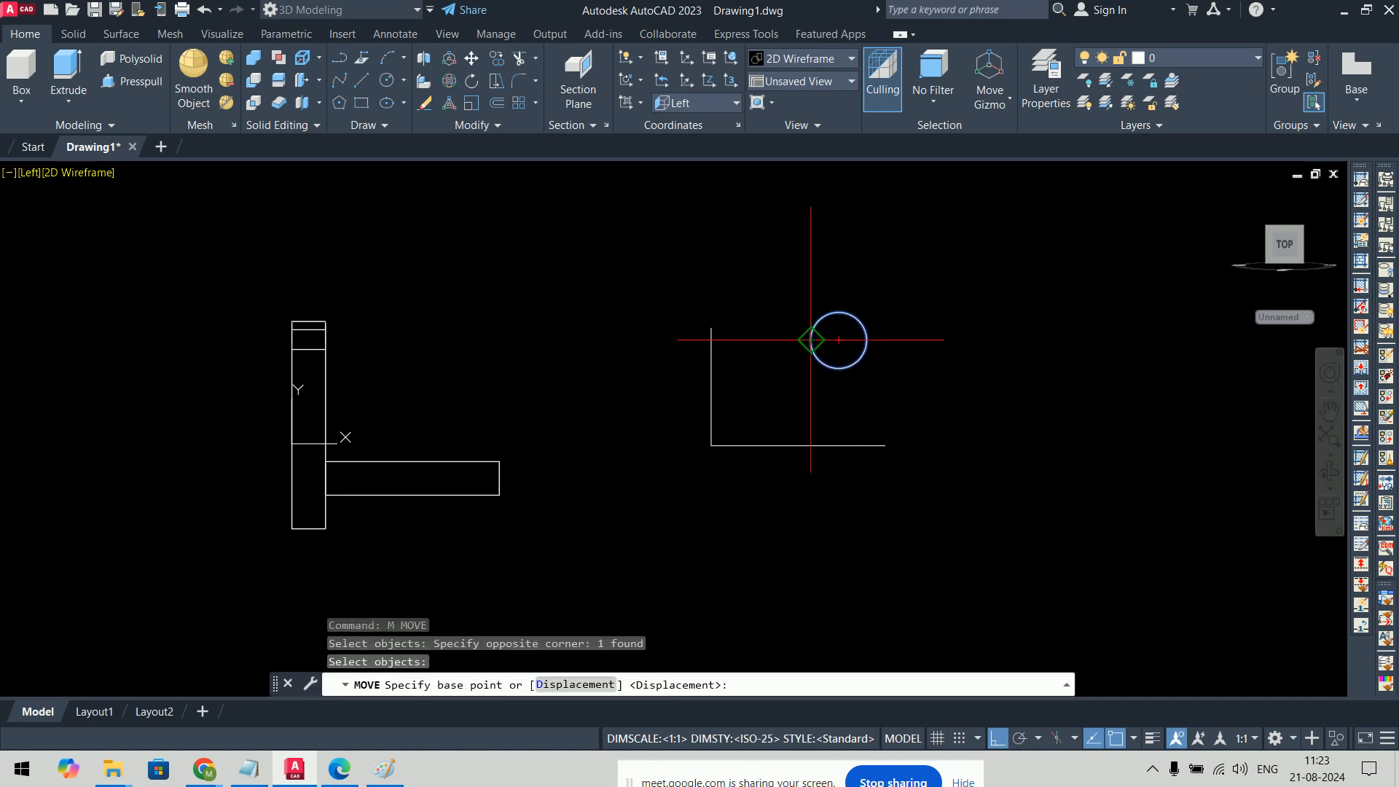
pyautogui.click(839, 339)
pyautogui.click(737, 313)
pyautogui.scroll(2, 910, 328)
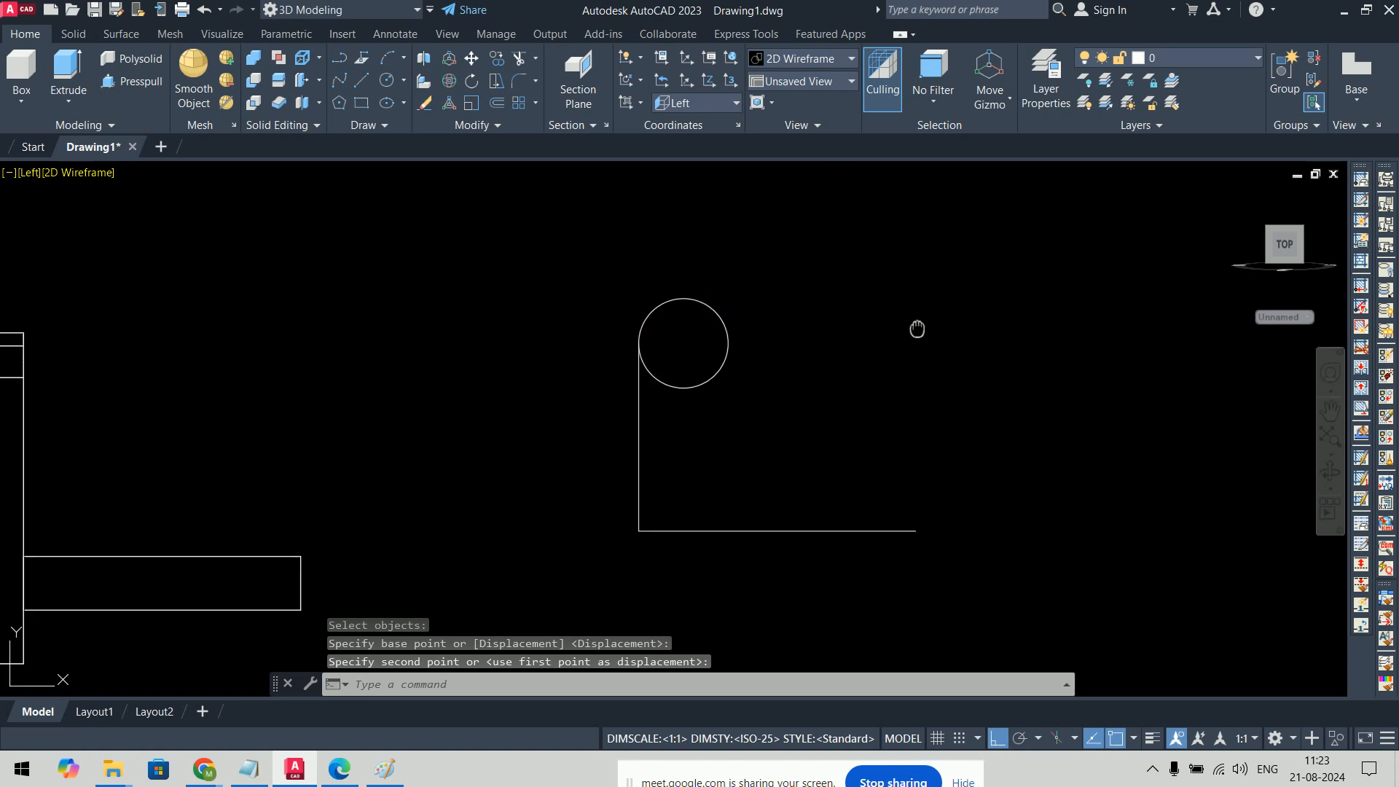
# Step: Draw a line from the right end of the 62 line tangent to the lower left of the circle
pyautogui.press('Return')
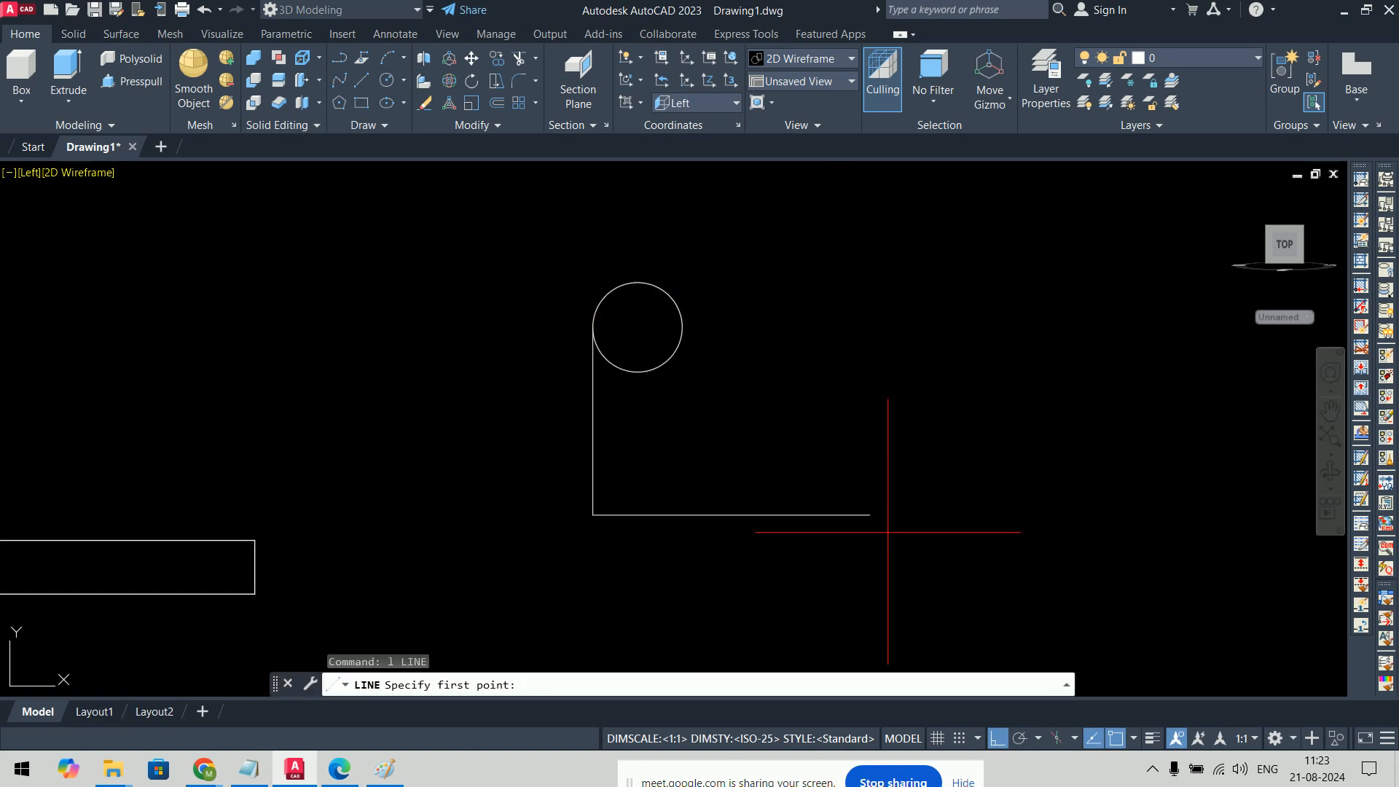
pyautogui.click(869, 515)
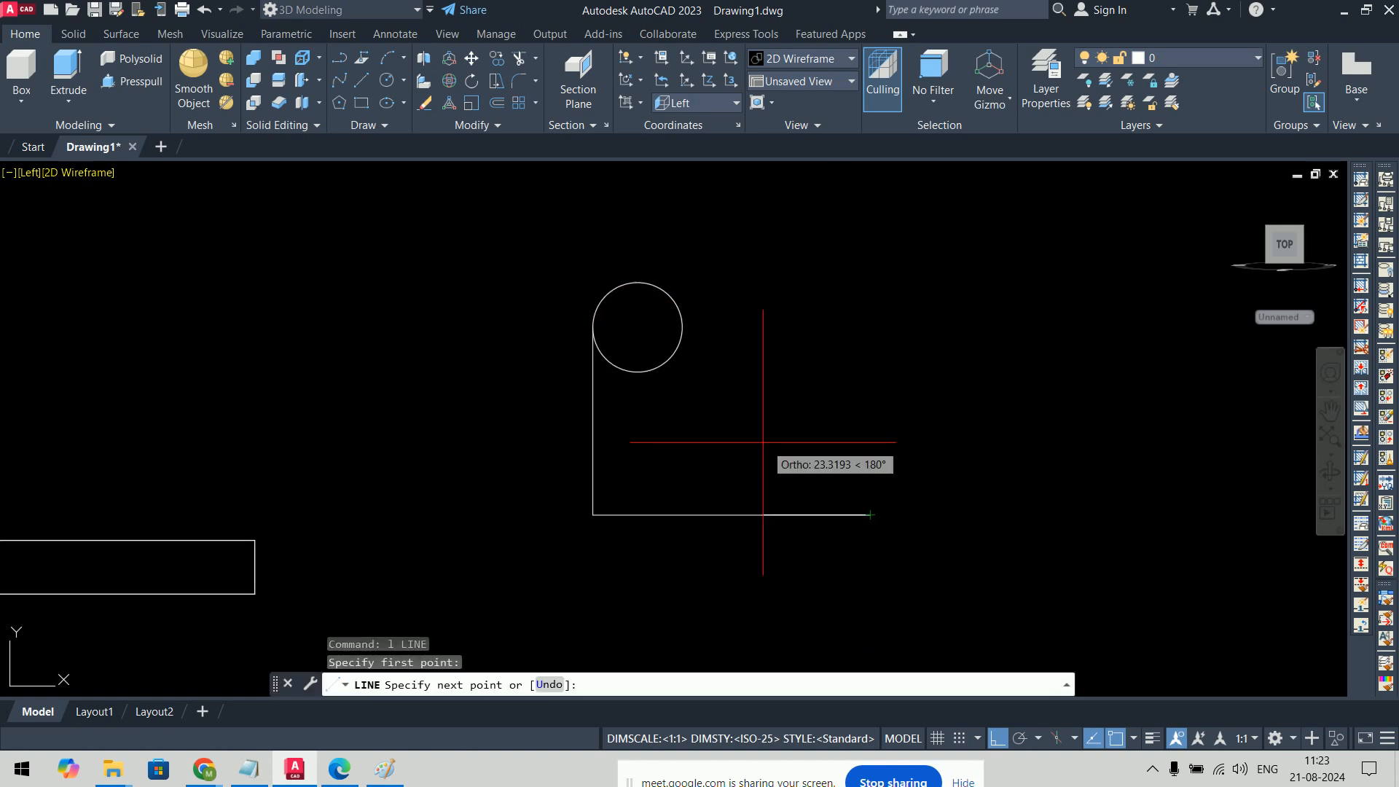
pyautogui.click(616, 366)
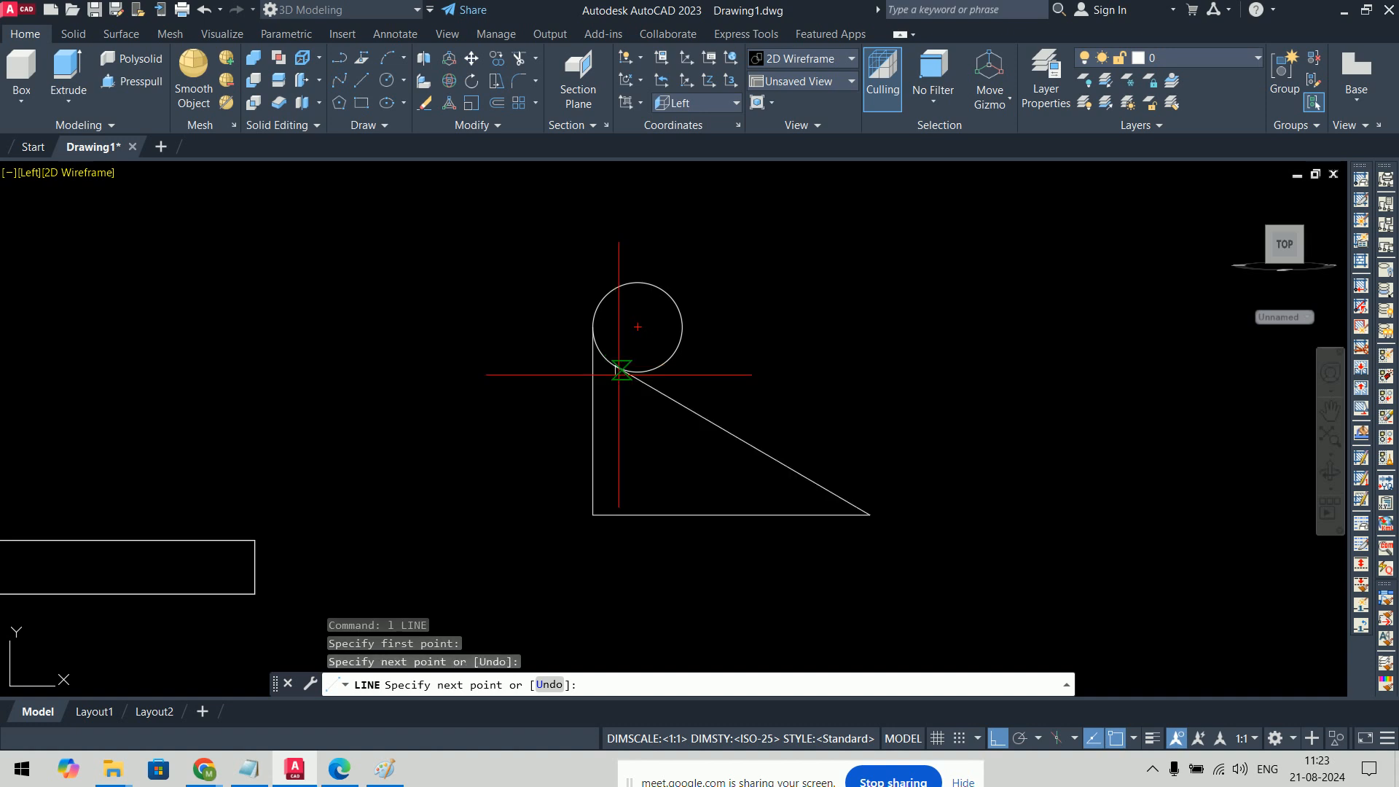
pyautogui.press('Return')
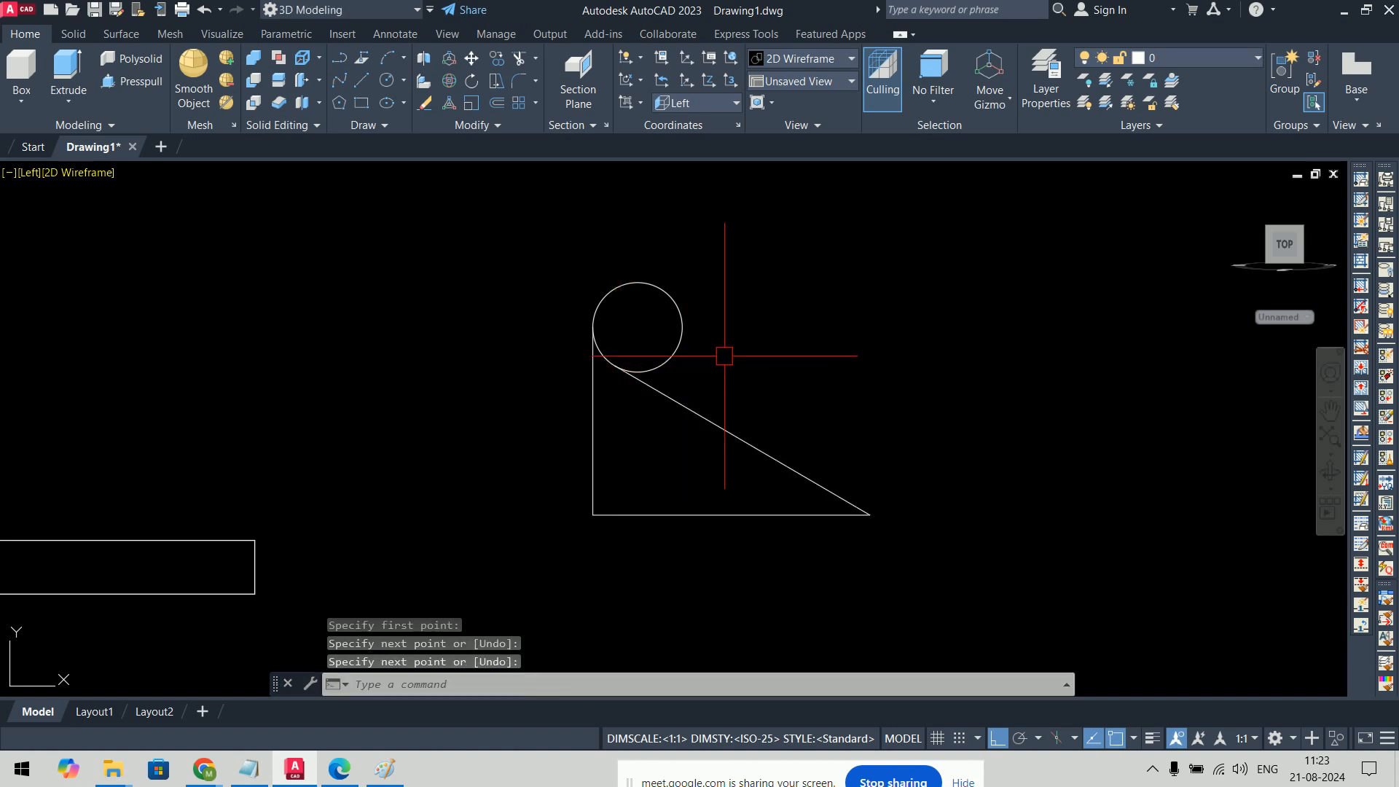
# Step: Trim the circle down to the short arc between the vertical line and the sloping tangent line
pyautogui.write('tr')
pyautogui.press('Return')
pyautogui.press('Return')
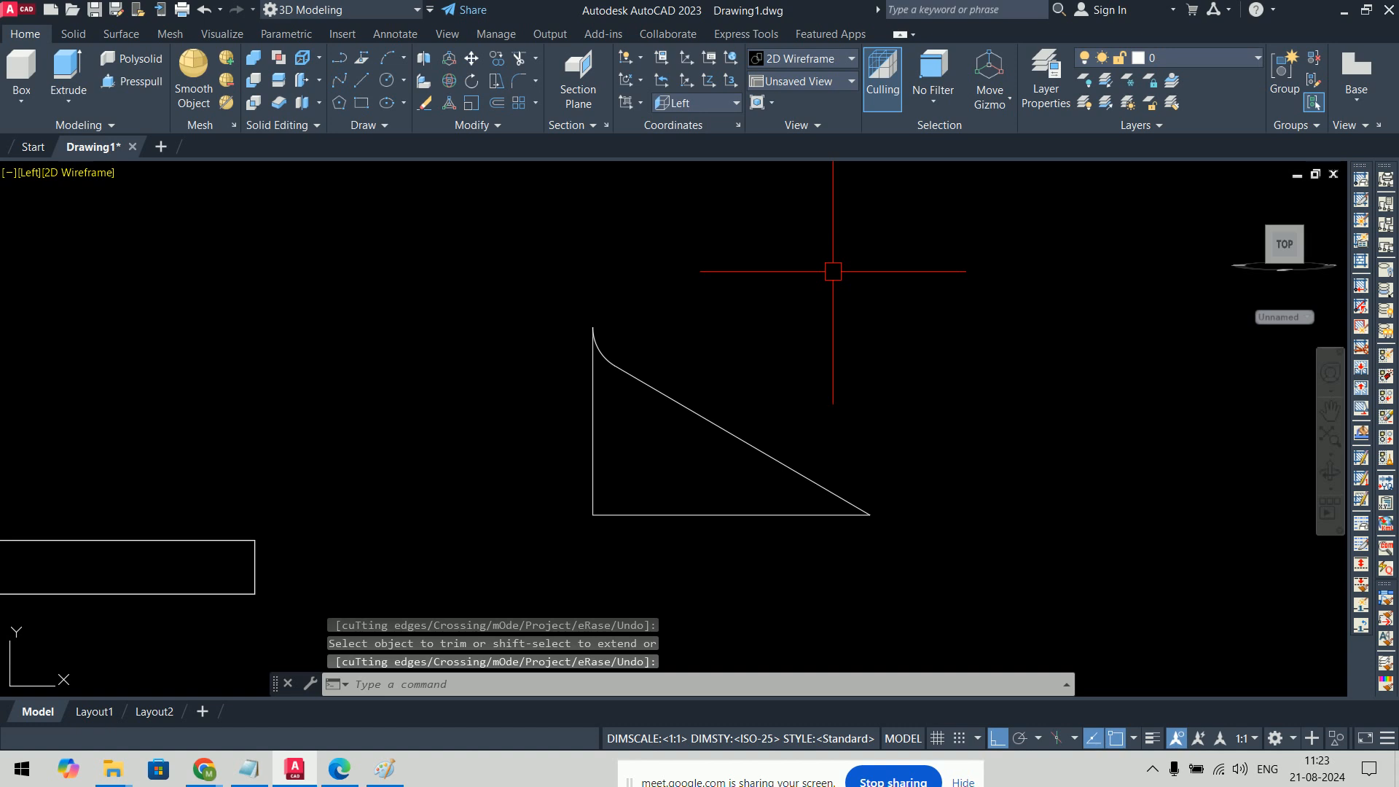
# Step: Join the two straight lines, the arc and the sloping line into one closed rib profile
pyautogui.write('j')
pyautogui.press('Return')
pyautogui.click(1062, 287)
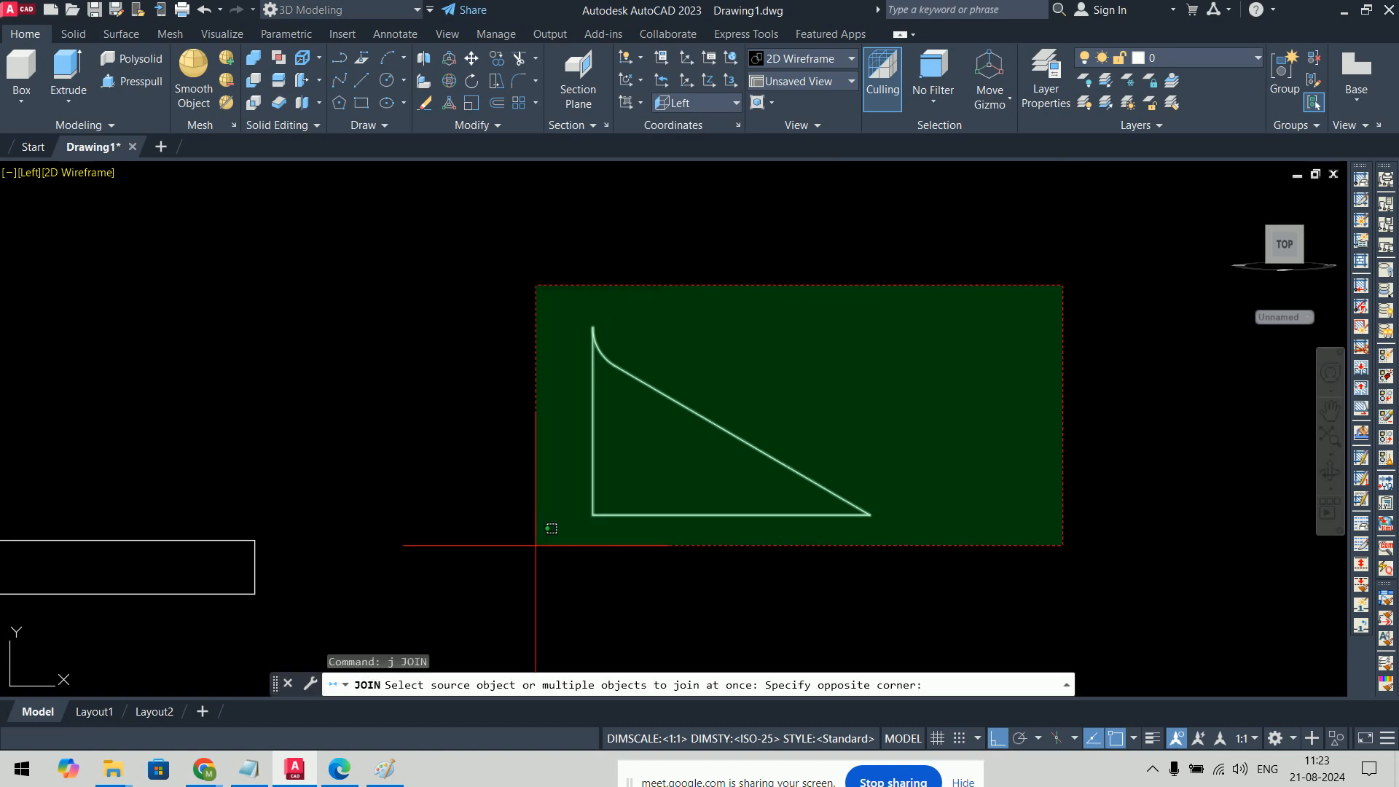
pyautogui.click(548, 523)
pyautogui.press('Return')
pyautogui.click(717, 514)
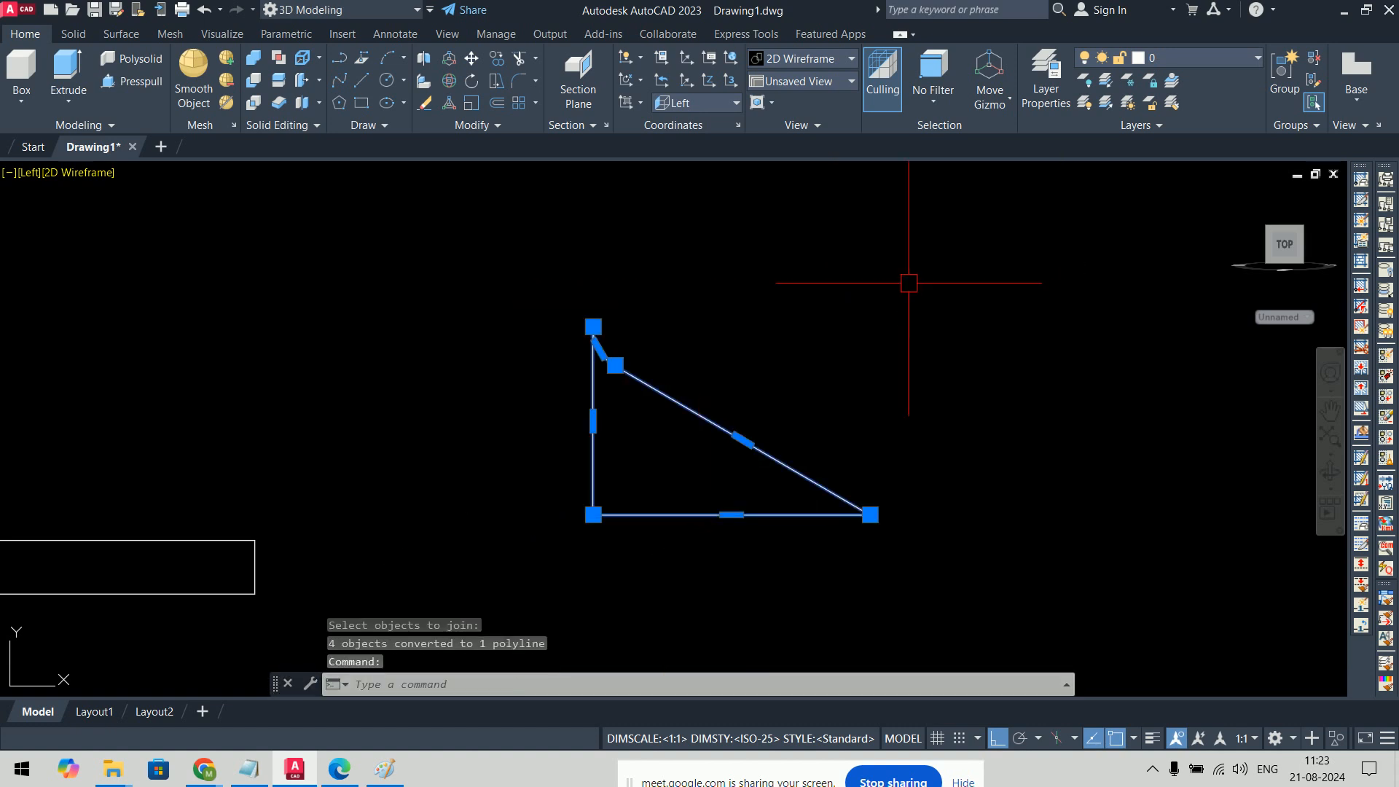
pyautogui.press('Escape')
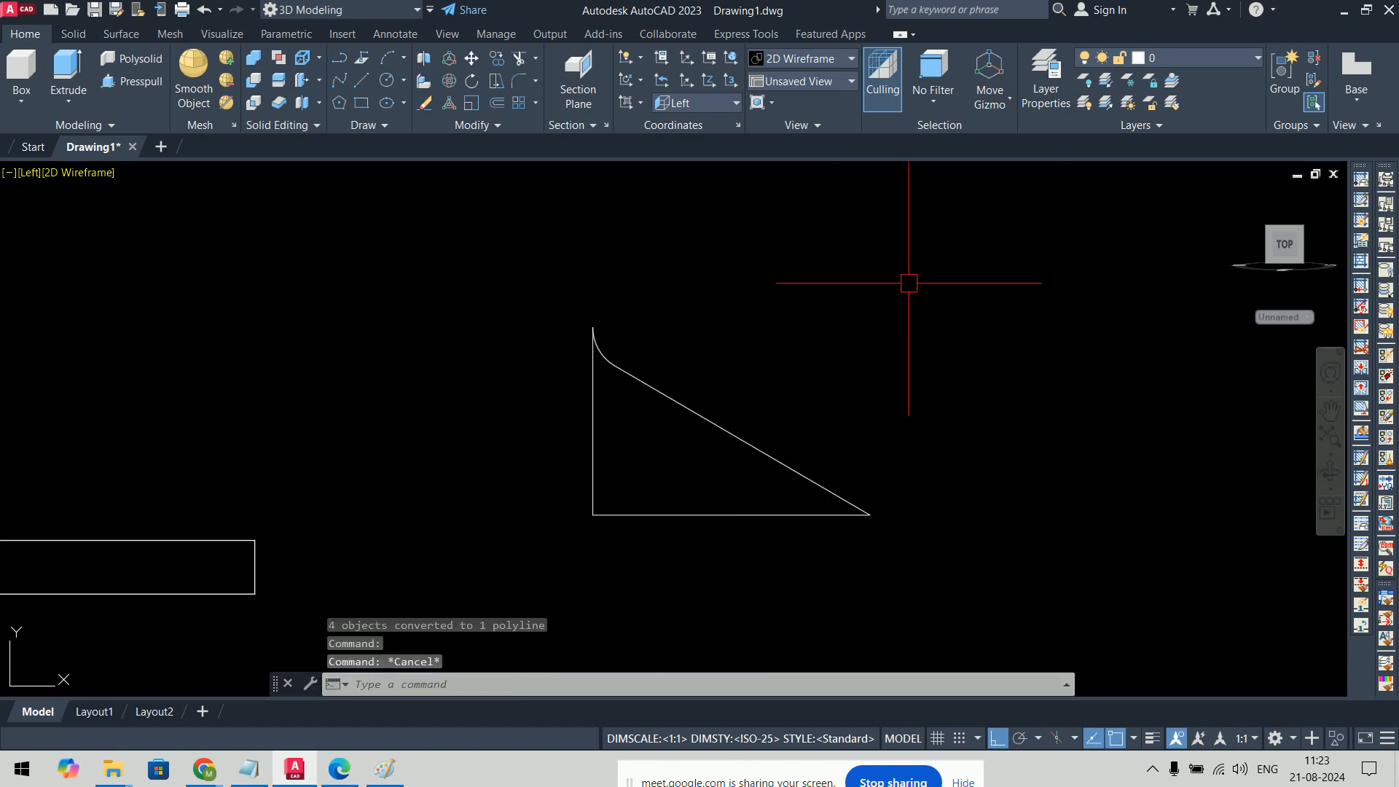
# Step: Switch to the SW Isometric view and extrude the rib profile by 12
pyautogui.click(32, 172)
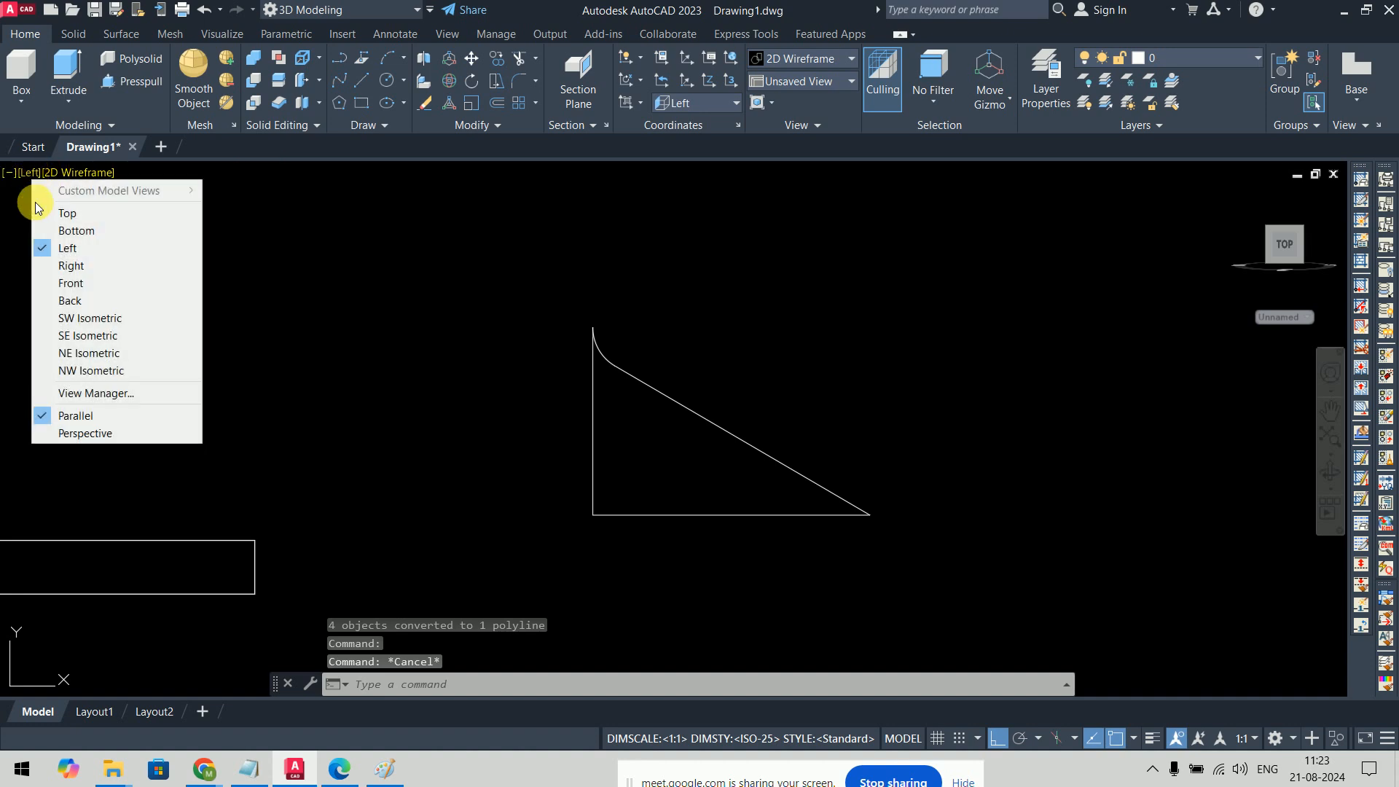
pyautogui.click(89, 317)
pyautogui.moveTo(589, 540); pyautogui.dragTo(474, 356, button='middle')
pyautogui.scroll(2, 466, 399)
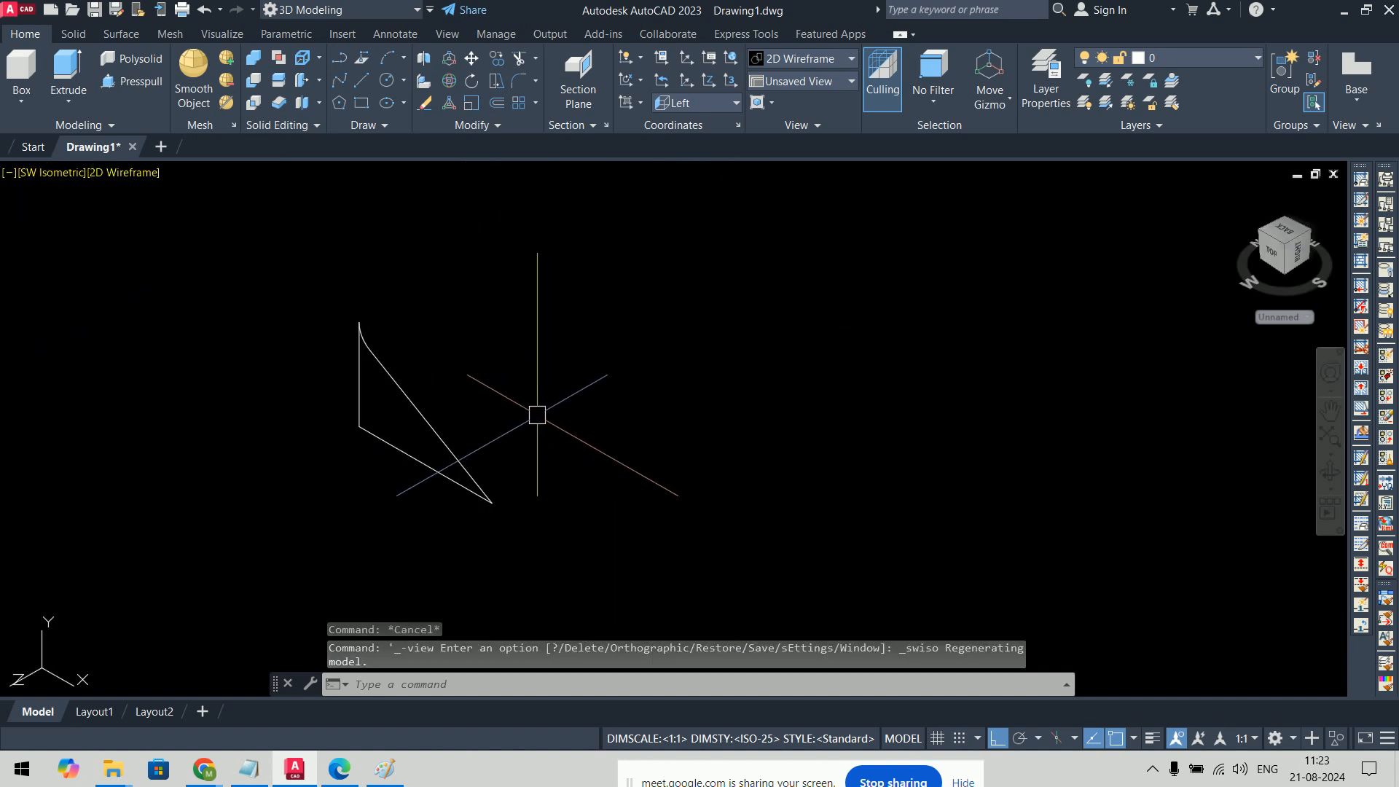
pyautogui.write('ext')
pyautogui.press('Return')
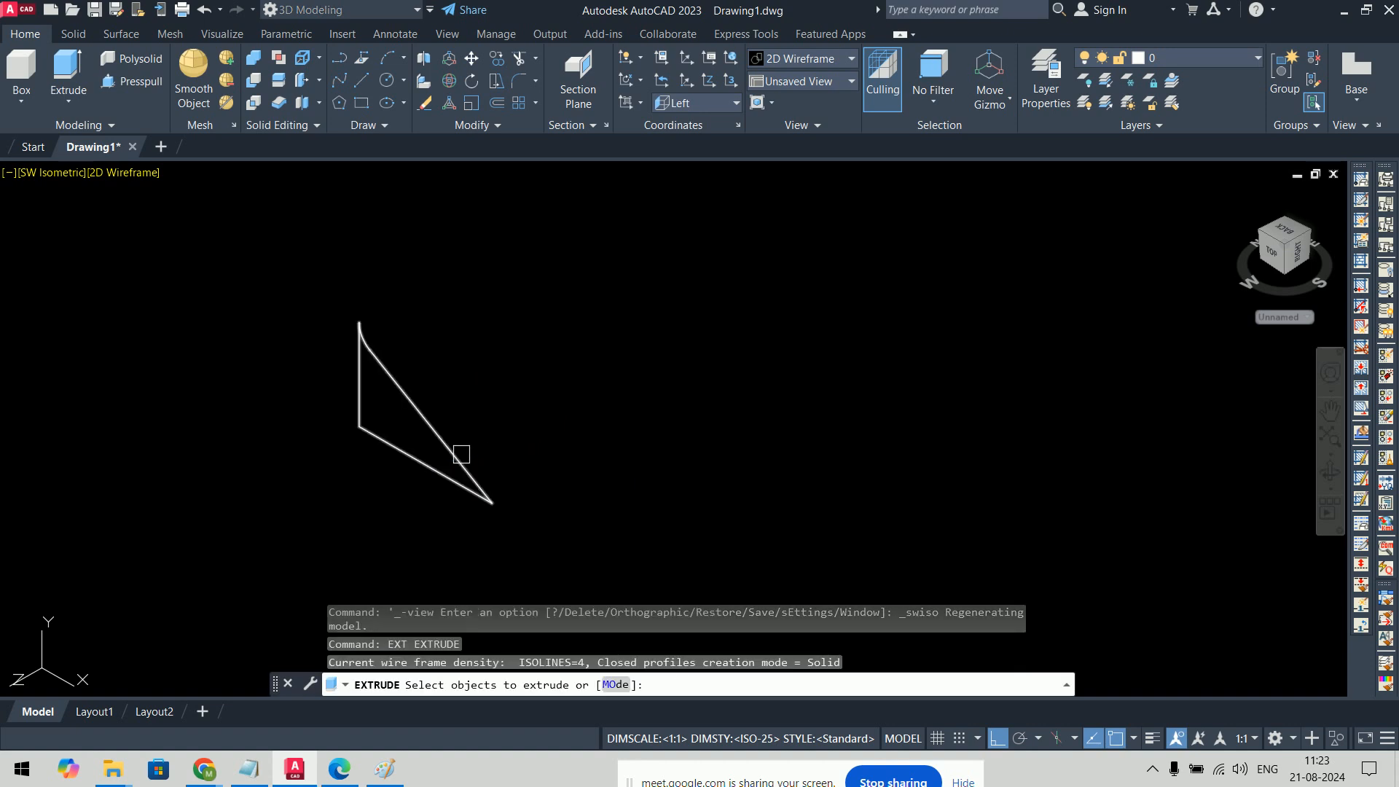
pyautogui.click(461, 453)
pyautogui.press('Return')
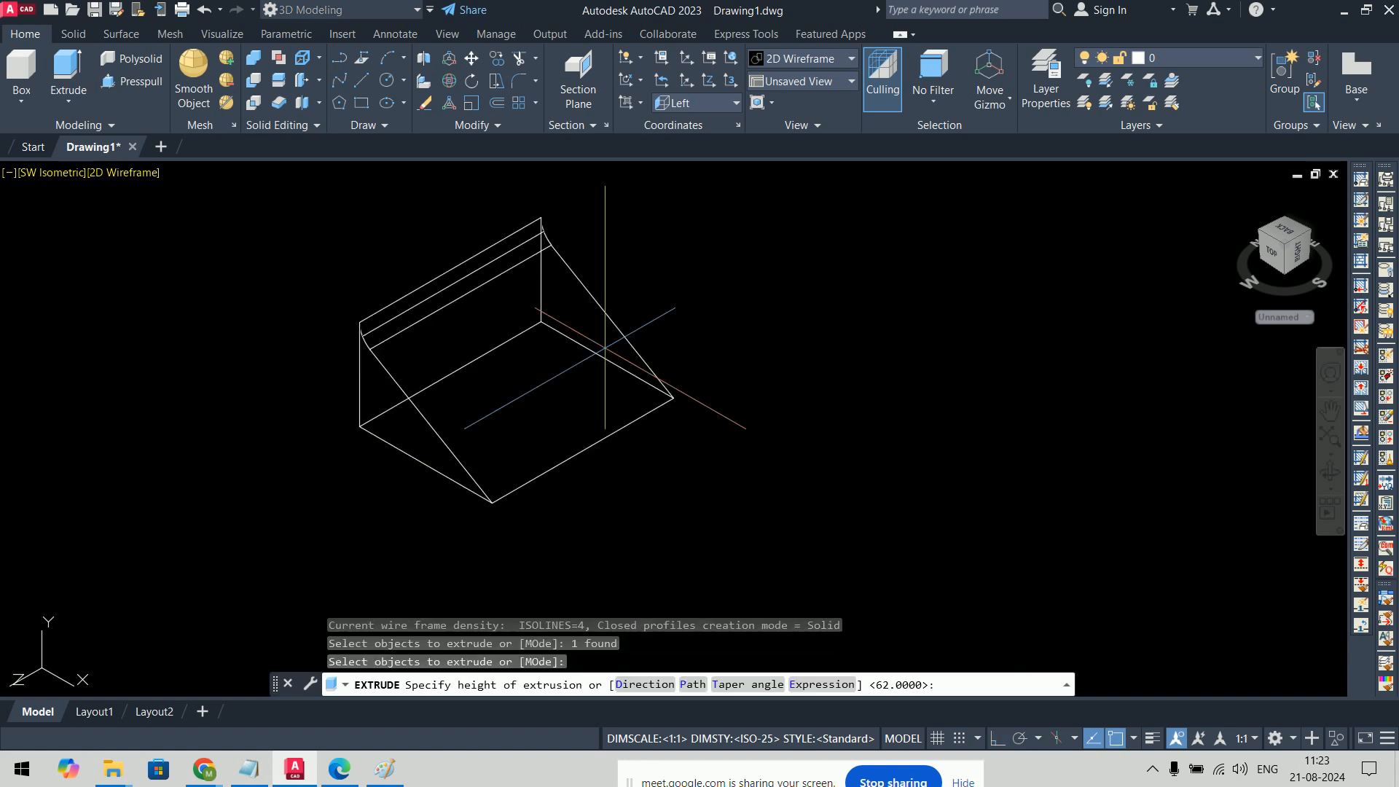
pyautogui.write('12')
pyautogui.press('Return')
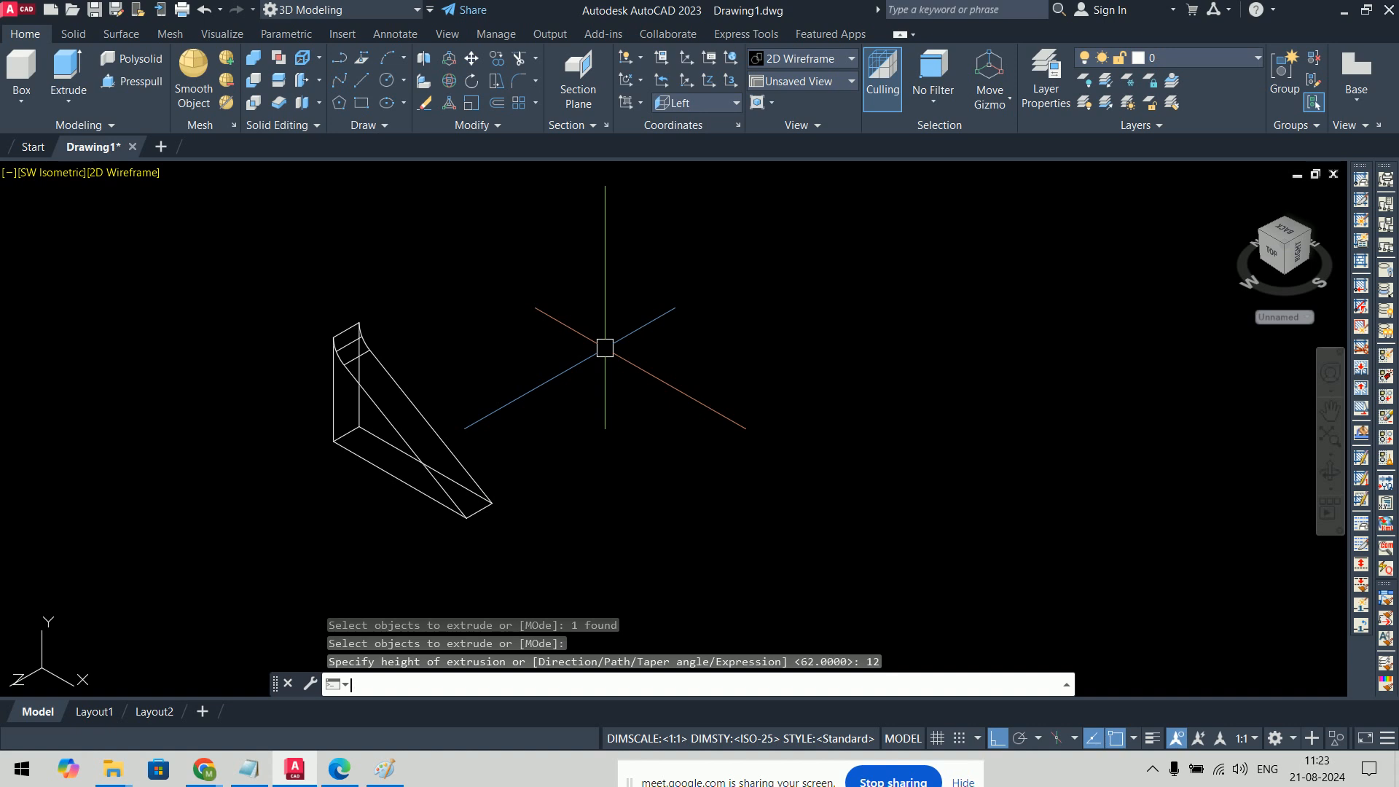
# Step: Move the rib by the midpoint of its lower back edge onto the midpoint of the base plate's upper edge along the vertical plate
pyautogui.write('m')
pyautogui.press('Return')
pyautogui.click(452, 453)
pyautogui.press('Return')
pyautogui.scroll(4, 346, 437)
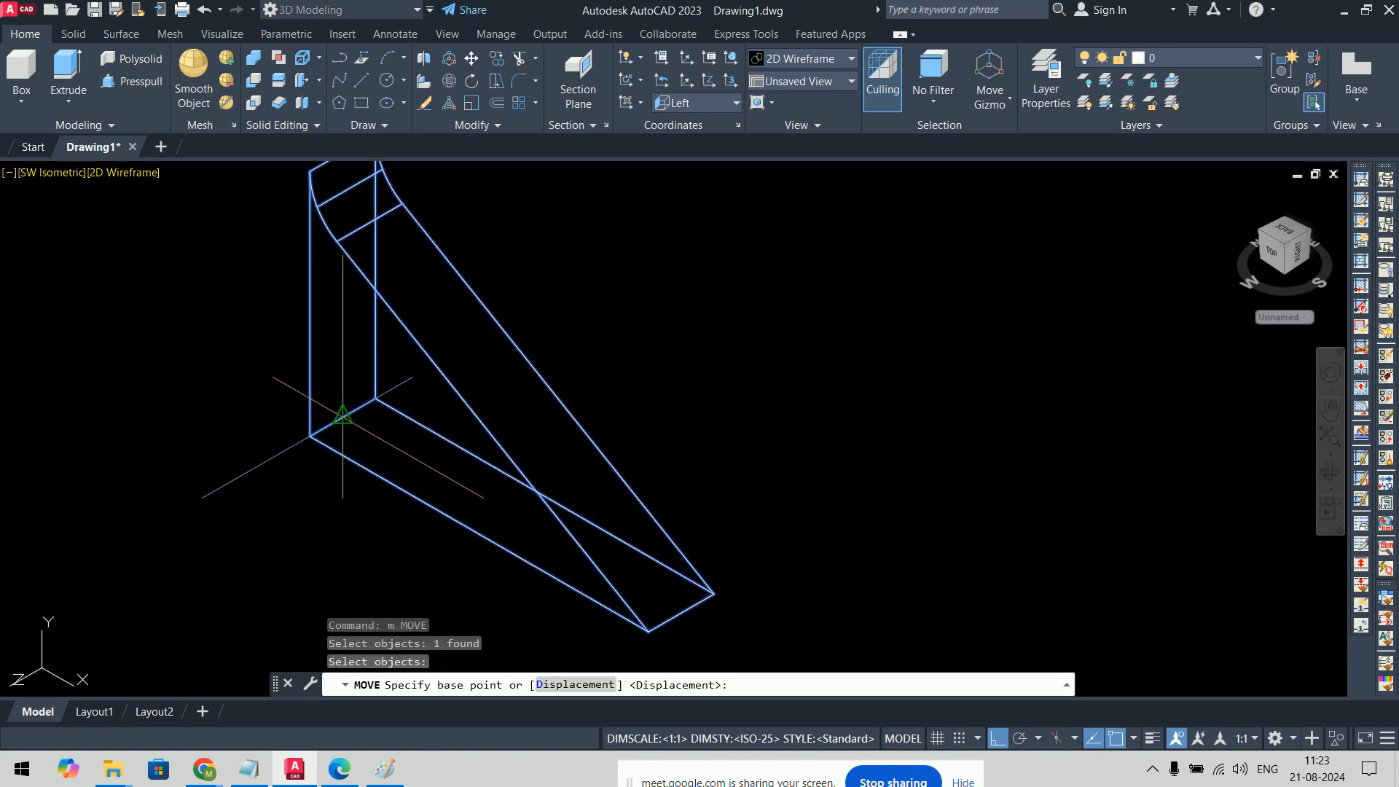
pyautogui.click(342, 417)
pyautogui.scroll(-9, 538, 326)
pyautogui.moveTo(781, 231); pyautogui.dragTo(718, 545, button='middle')
pyautogui.scroll(5, 568, 503)
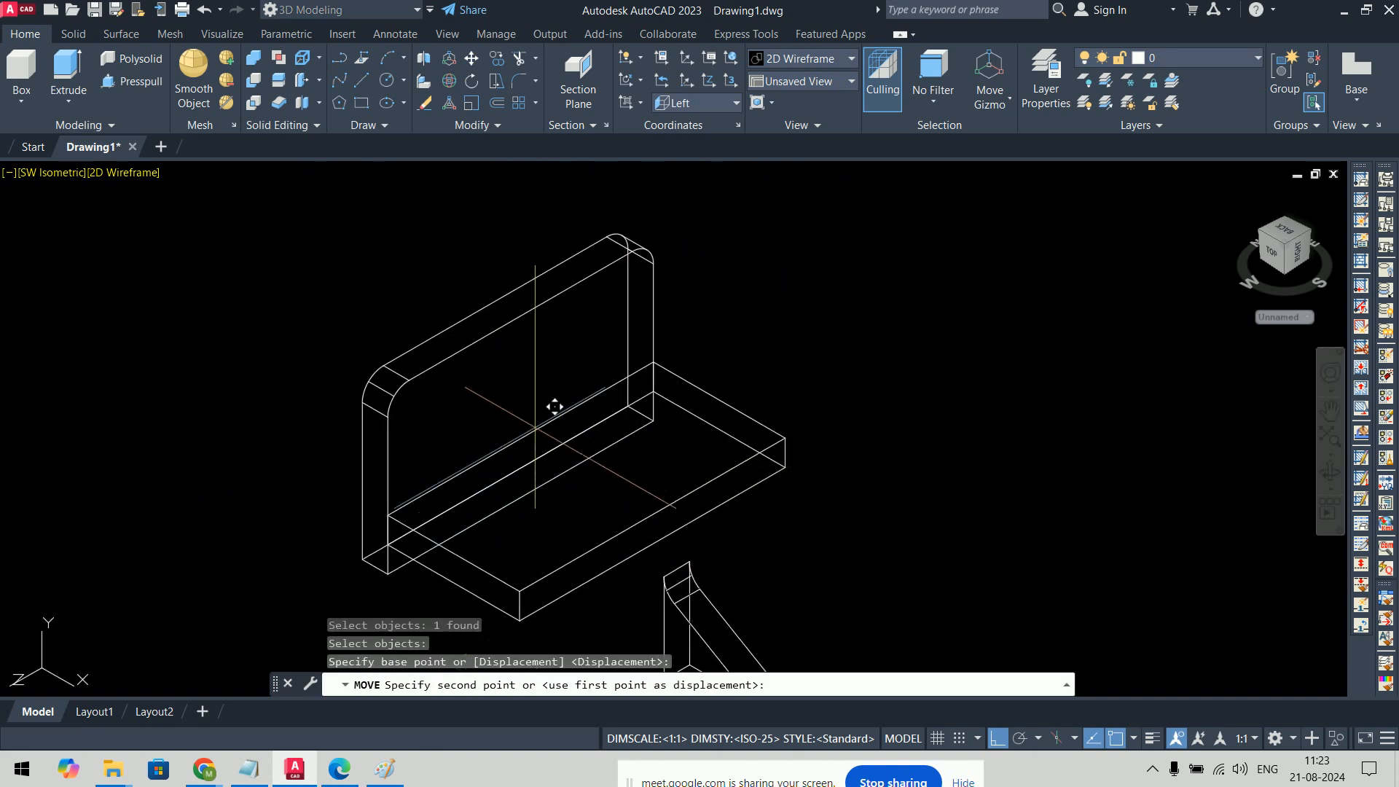
pyautogui.click(537, 417)
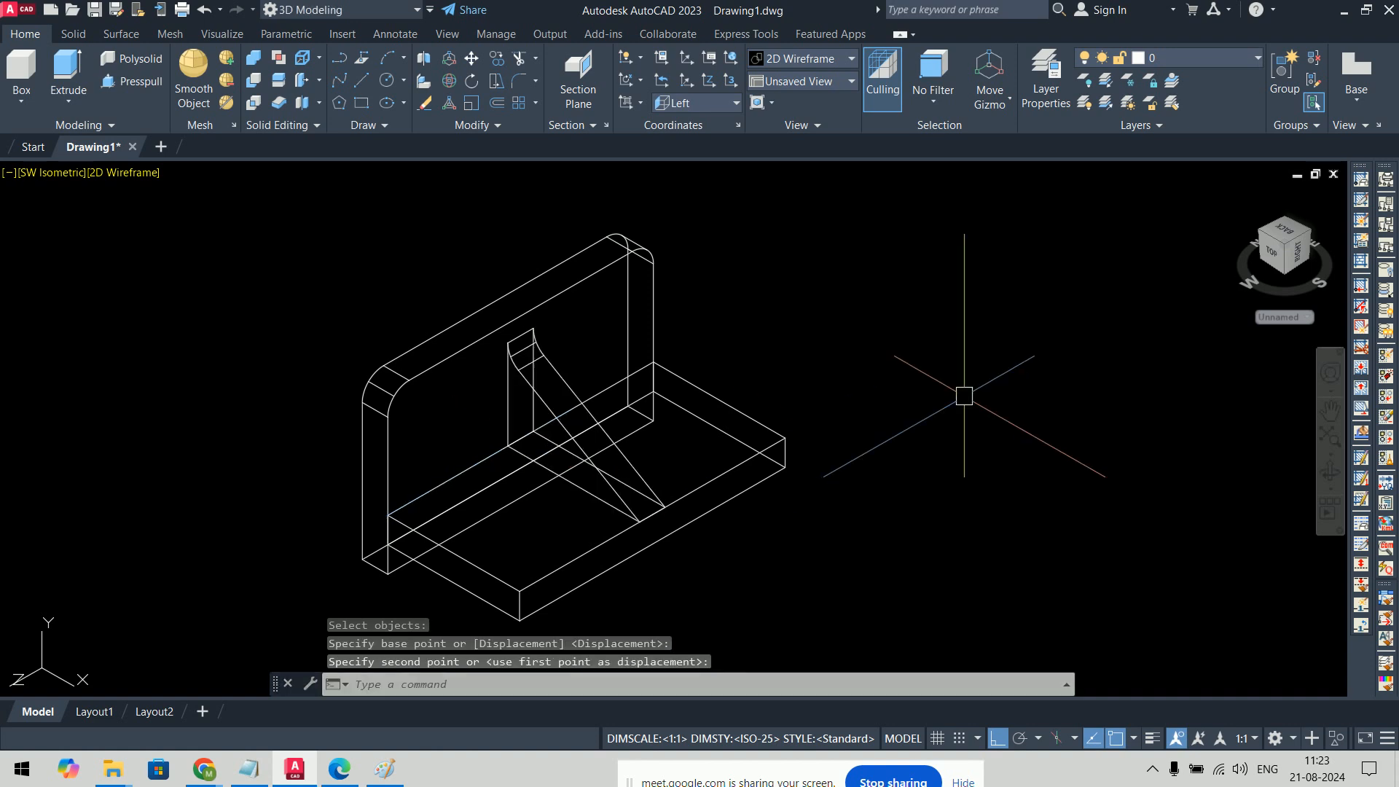
# Step: Show the model in the Conceptual visual style and check the rib's placement between the two plates
pyautogui.write('v')
pyautogui.press('Return')
pyautogui.press('Escape')
pyautogui.press('Escape')
pyautogui.press('Escape')
pyautogui.press('Escape')
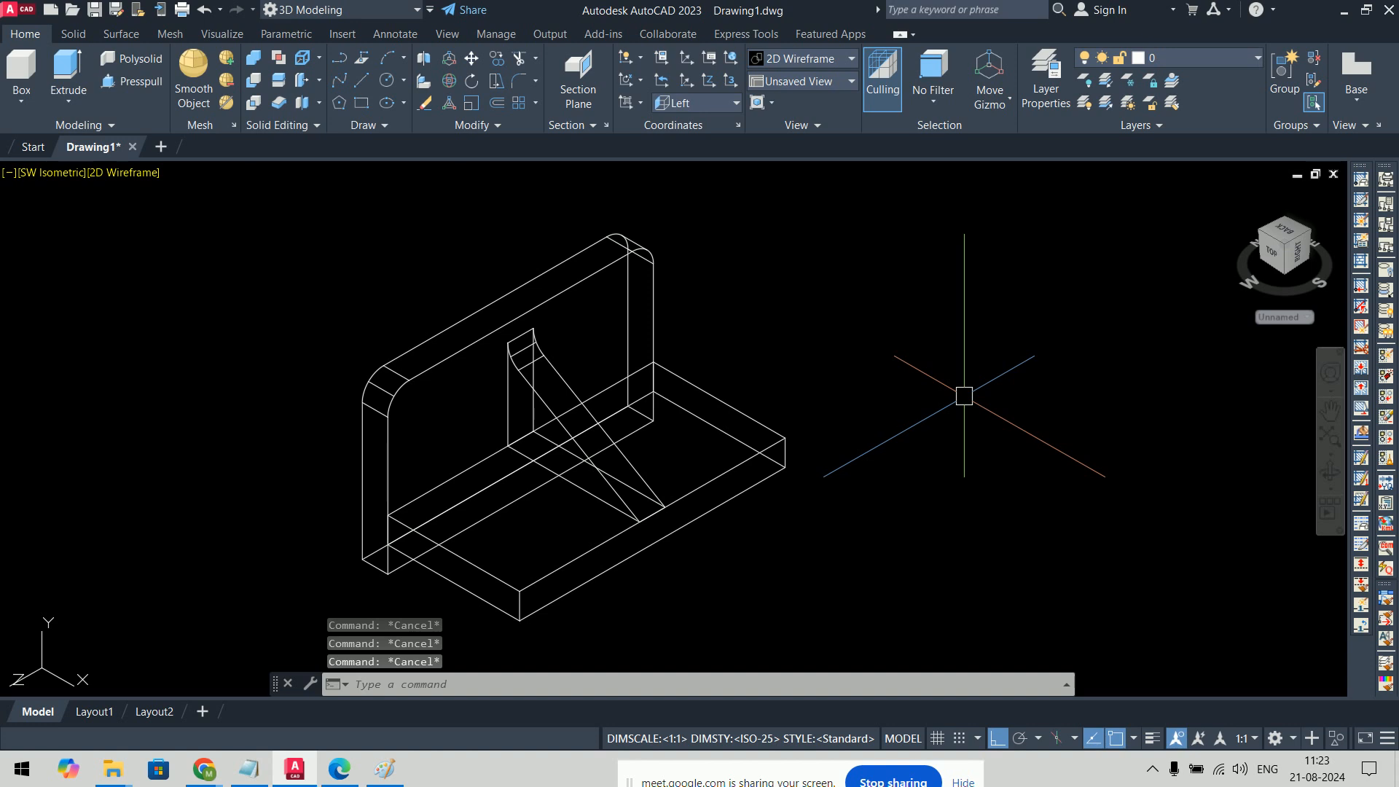
pyautogui.write('vs')
pyautogui.press('Return')
pyautogui.write('c')
pyautogui.press('Return')
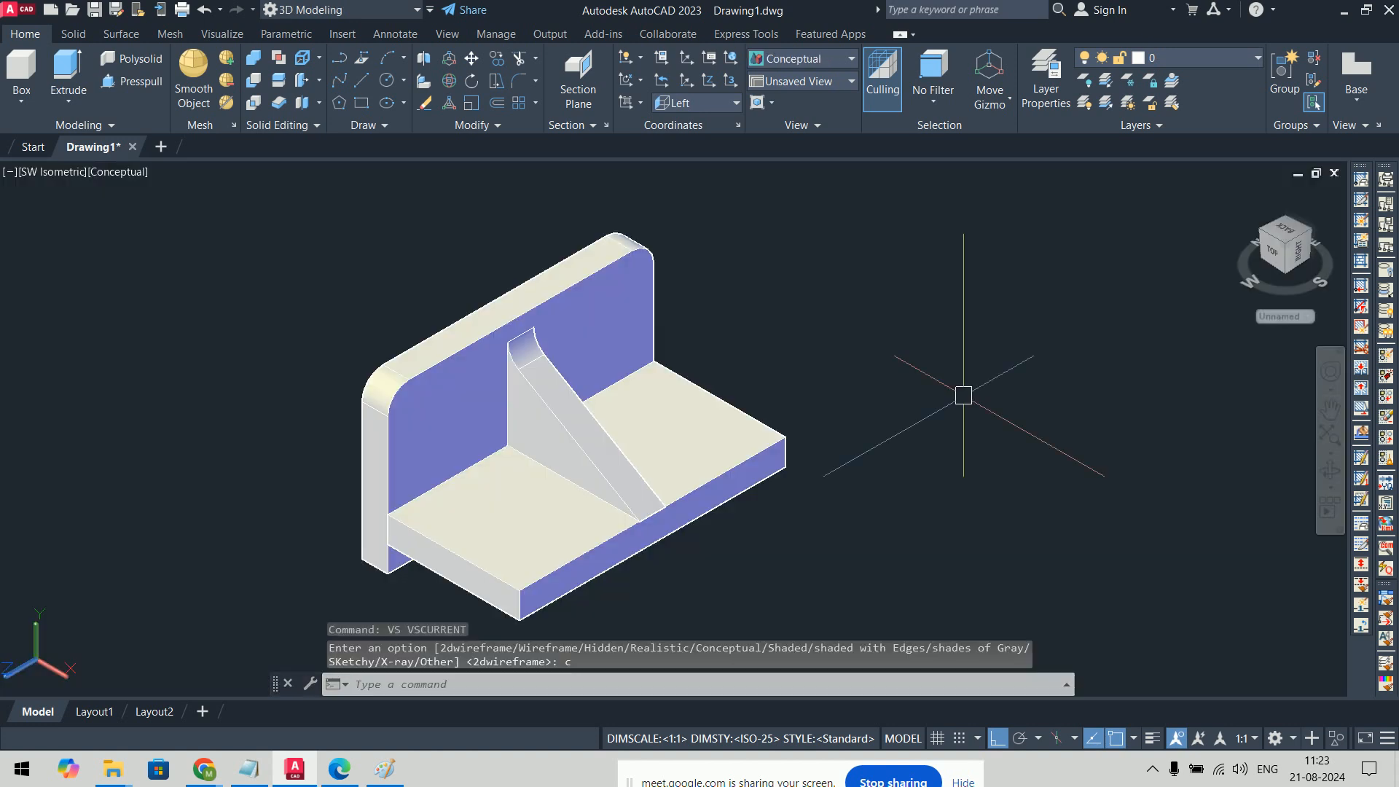
pyautogui.keyDown('shift'); pyautogui.moveTo(964, 395); pyautogui.dragTo(927, 454, button='middle'); pyautogui.keyUp('shift')
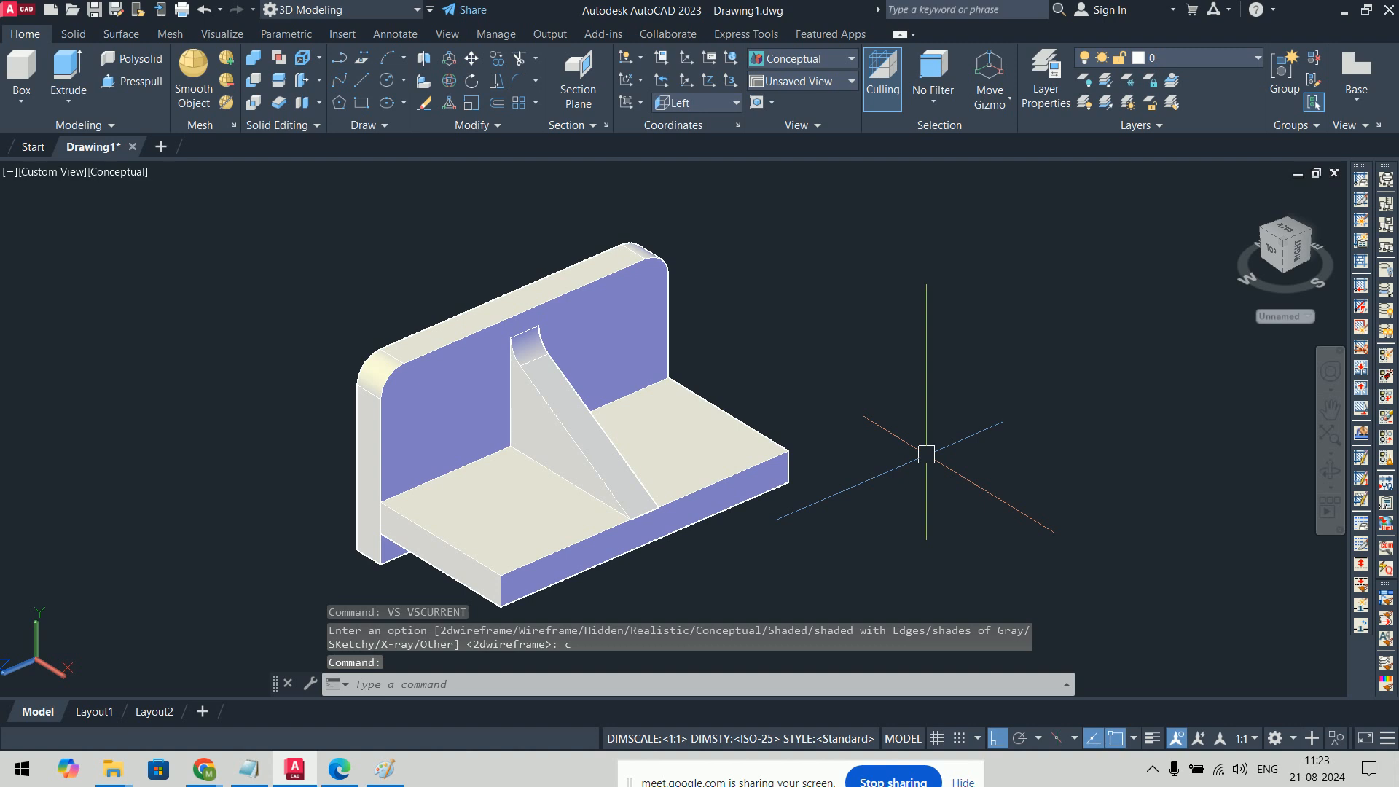
# Step: Restore the 2D Wireframe visual style and switch to the bracket drawing in Paint
pyautogui.write('vs')
pyautogui.press('Return')
pyautogui.write('2')
pyautogui.press('Return')
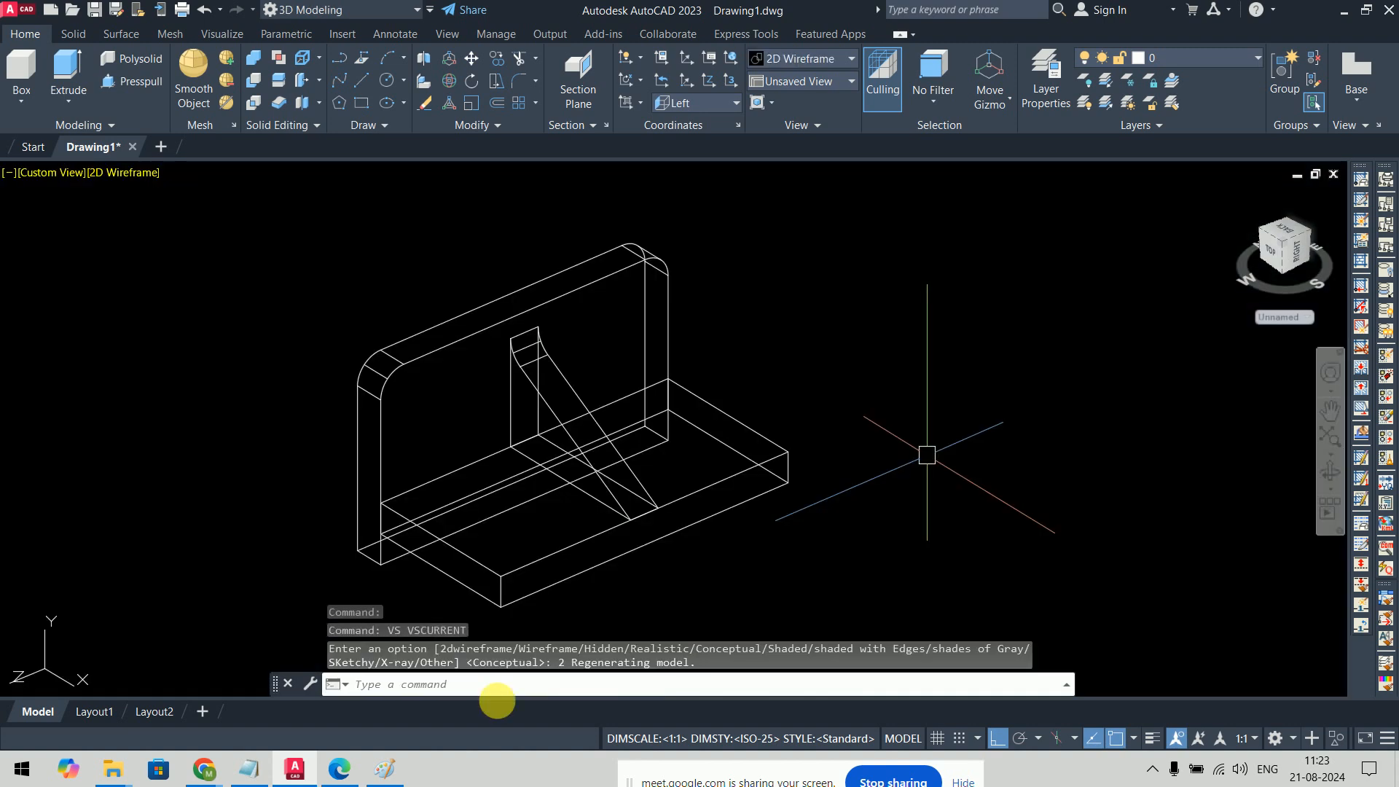
pyautogui.click(385, 769)
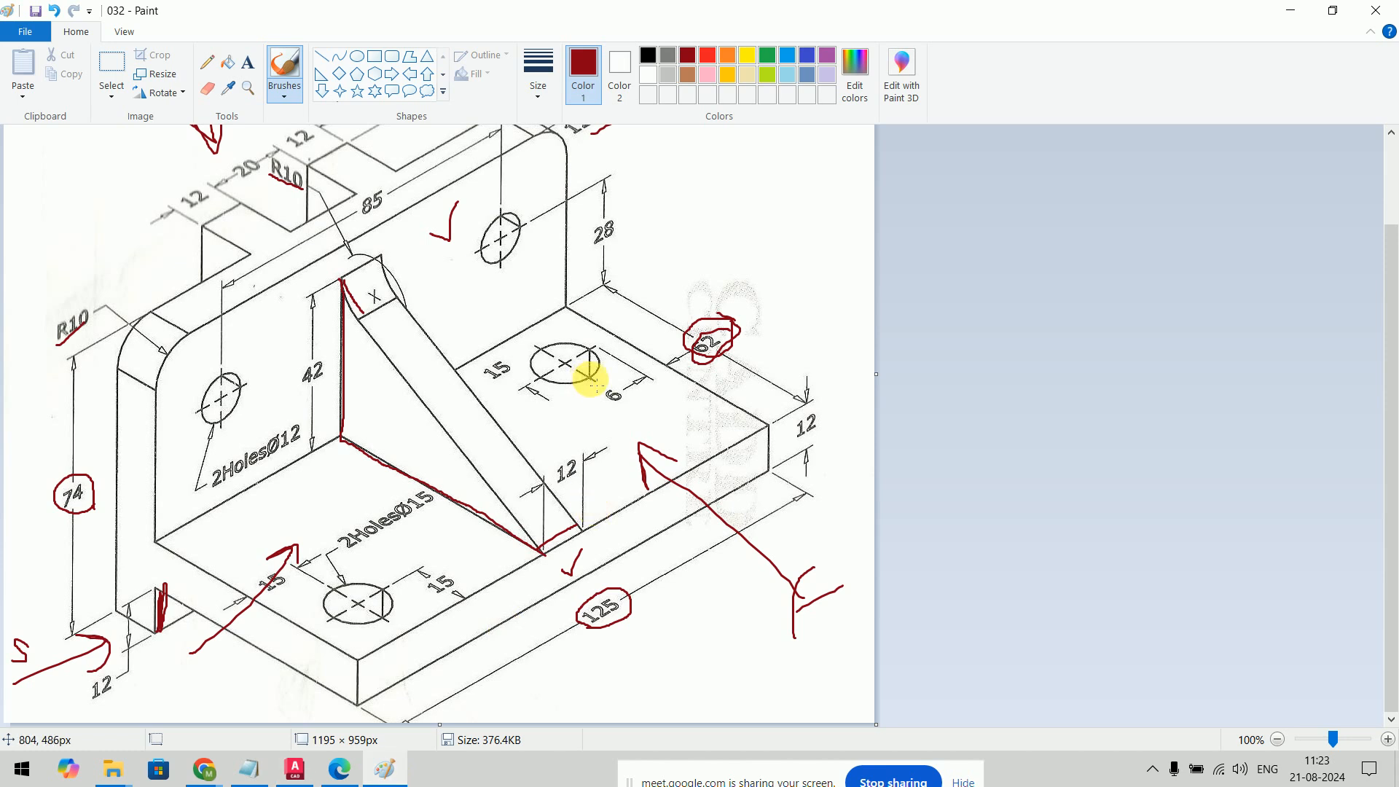
# Step: Outline the top face of the nearer rear block on the bracket drawing and circle its 15 and 20 dimensions
pyautogui.scroll(3, 430, 264)
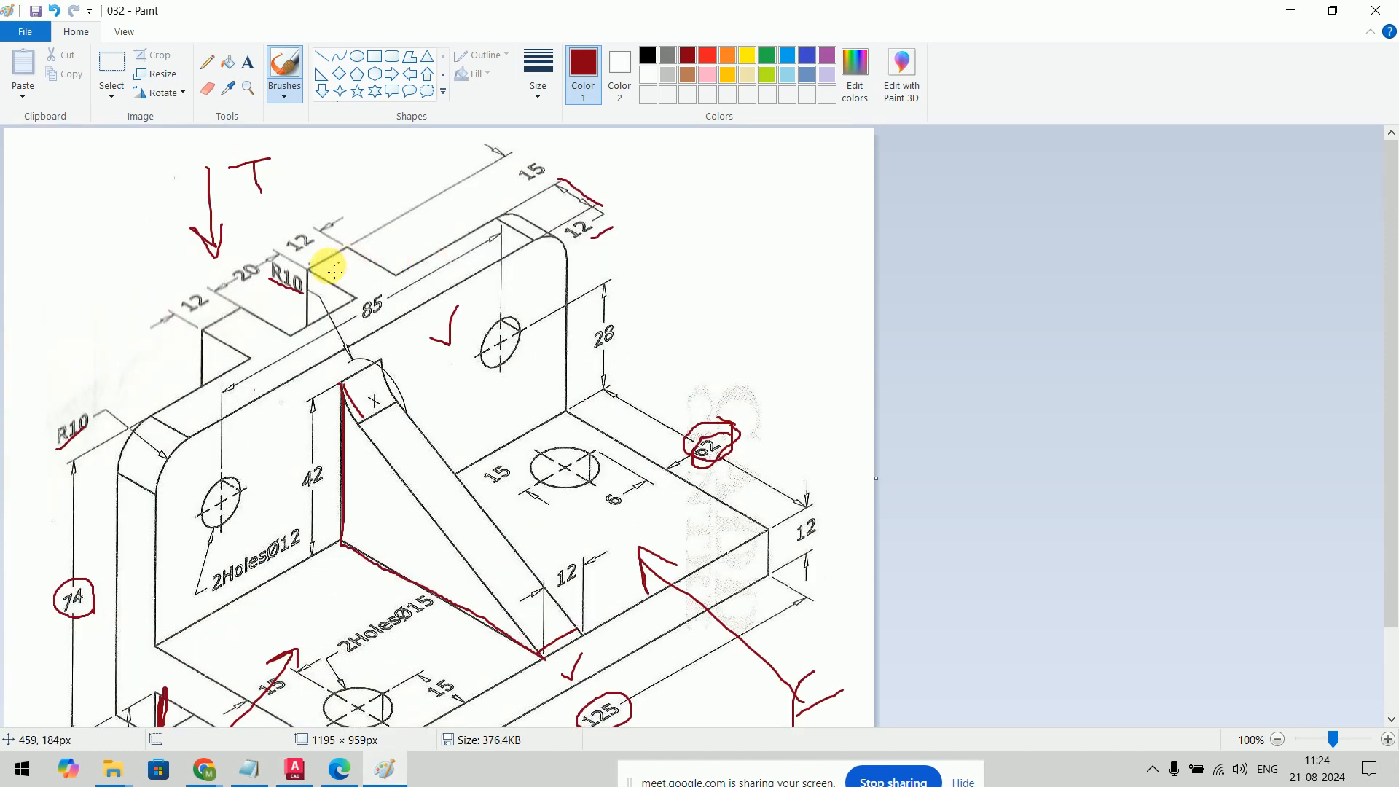
pyautogui.moveTo(201, 327)
pyautogui.mouseDown()
pyautogui.moveTo(247, 307)
pyautogui.moveTo(283, 334)
pyautogui.mouseUp()
pyautogui.moveTo(519, 180)
pyautogui.mouseDown()
pyautogui.moveTo(531, 187)
pyautogui.moveTo(525, 155)
pyautogui.moveTo(531, 182)
pyautogui.mouseUp()
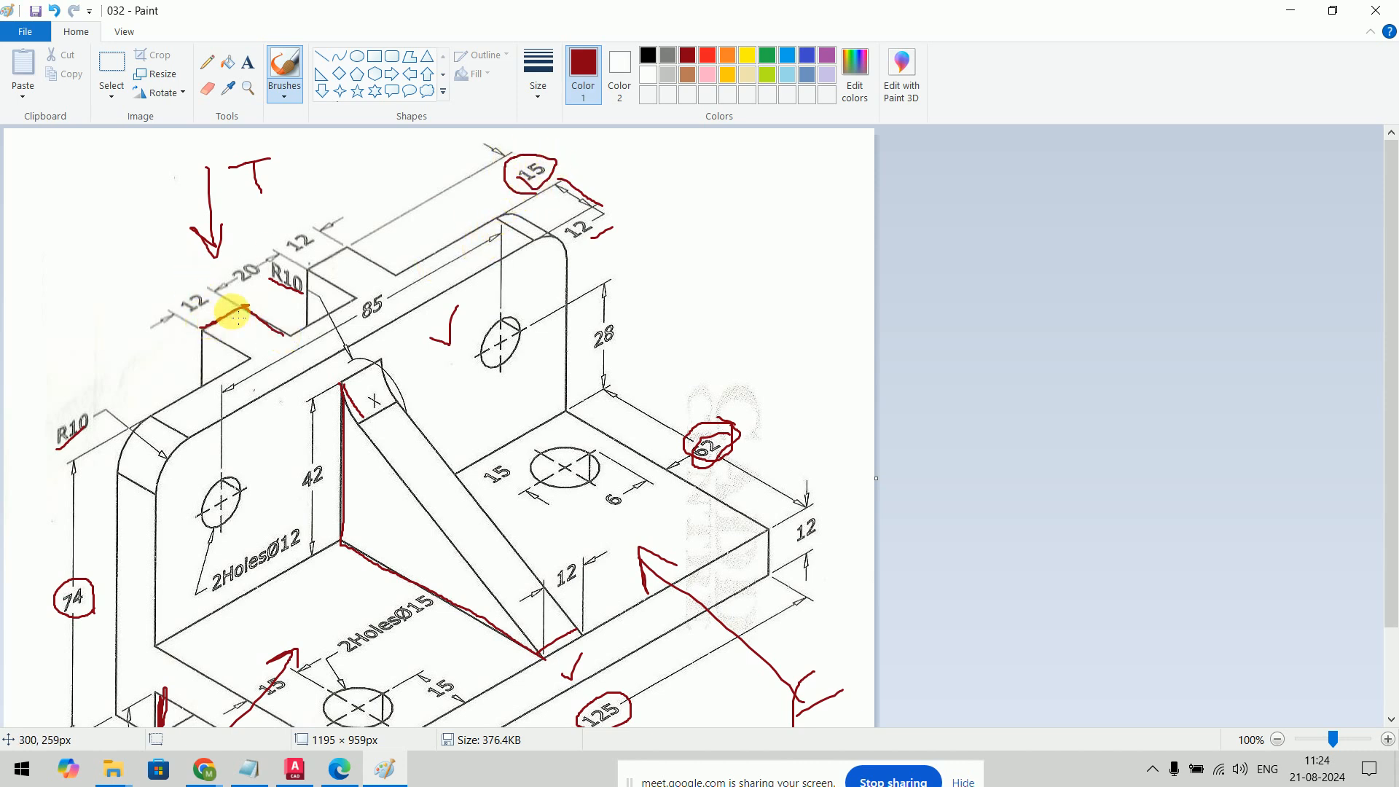
pyautogui.moveTo(289, 334)
pyautogui.mouseDown()
pyautogui.moveTo(263, 349)
pyautogui.moveTo(196, 320)
pyautogui.mouseUp()
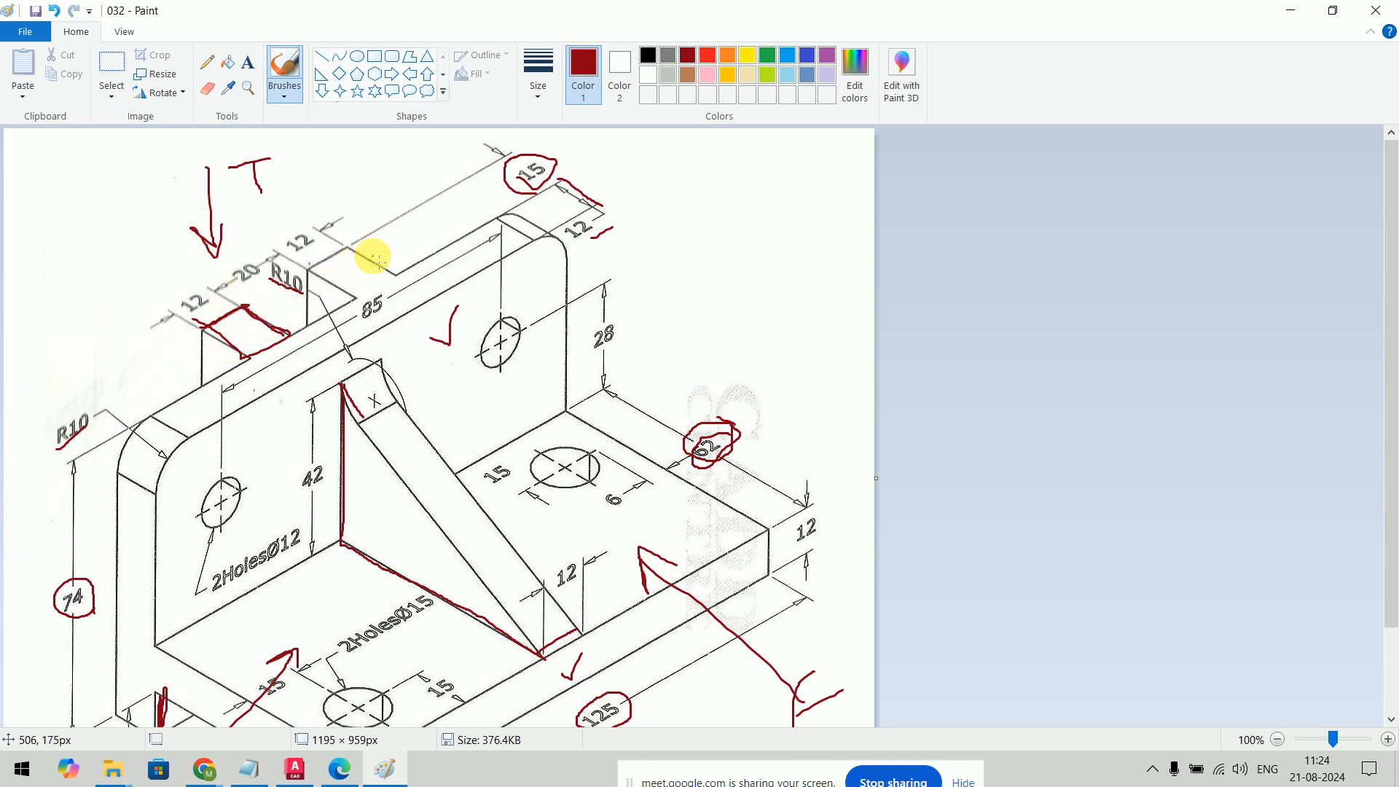
pyautogui.moveTo(257, 271); pyautogui.dragTo(232, 274)
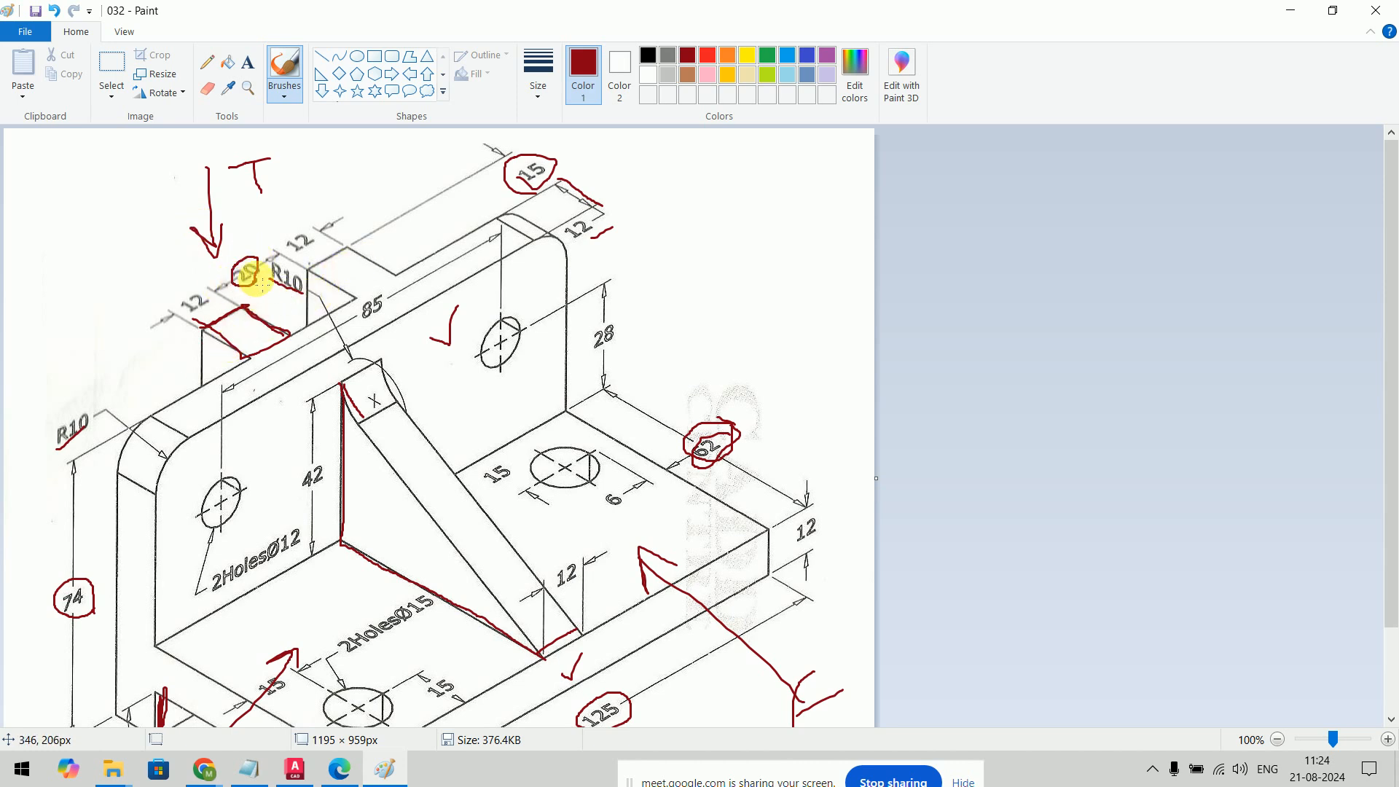
# Step: Switch back to AutoCAD and show the bracket model in the Top view
pyautogui.hotkey('alt', 'Tab')
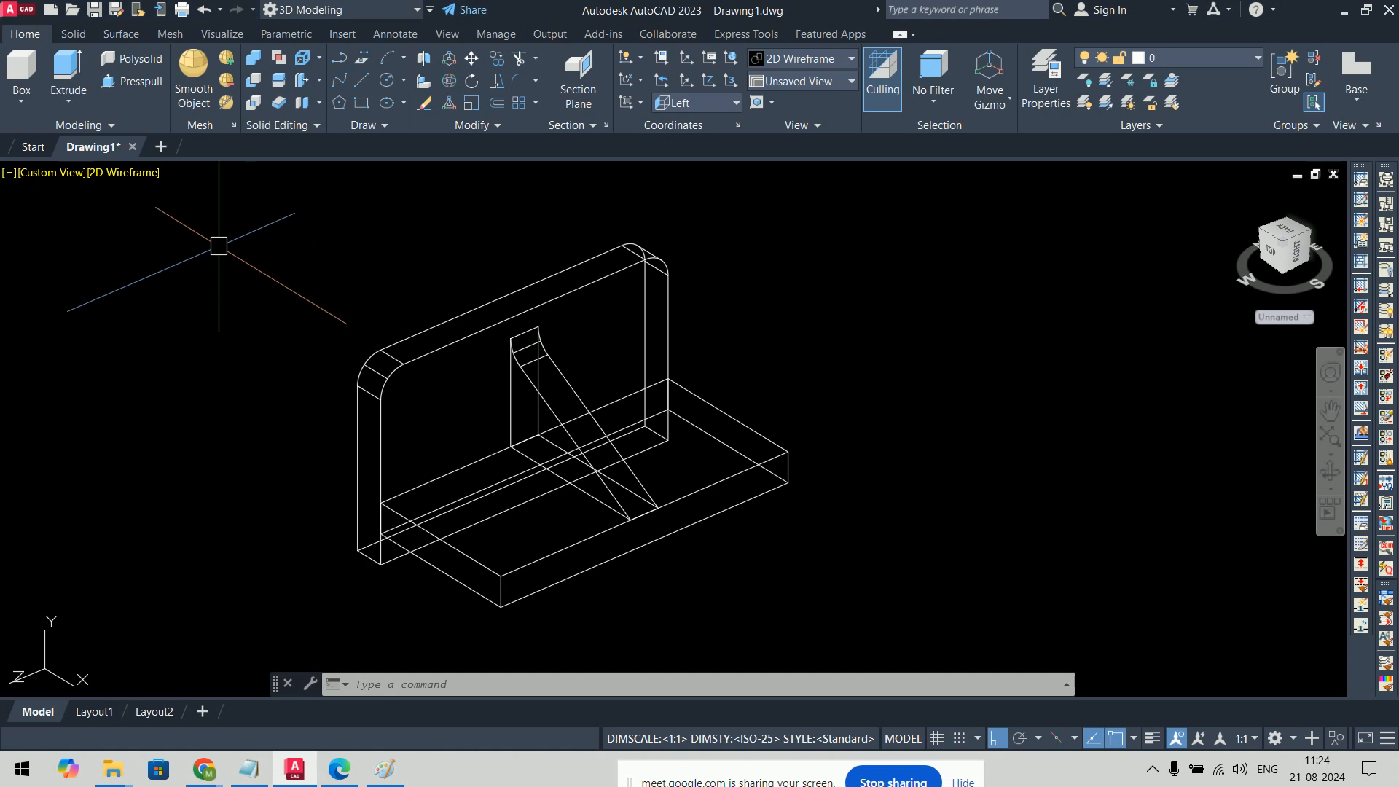
pyautogui.click(63, 171)
pyautogui.click(91, 212)
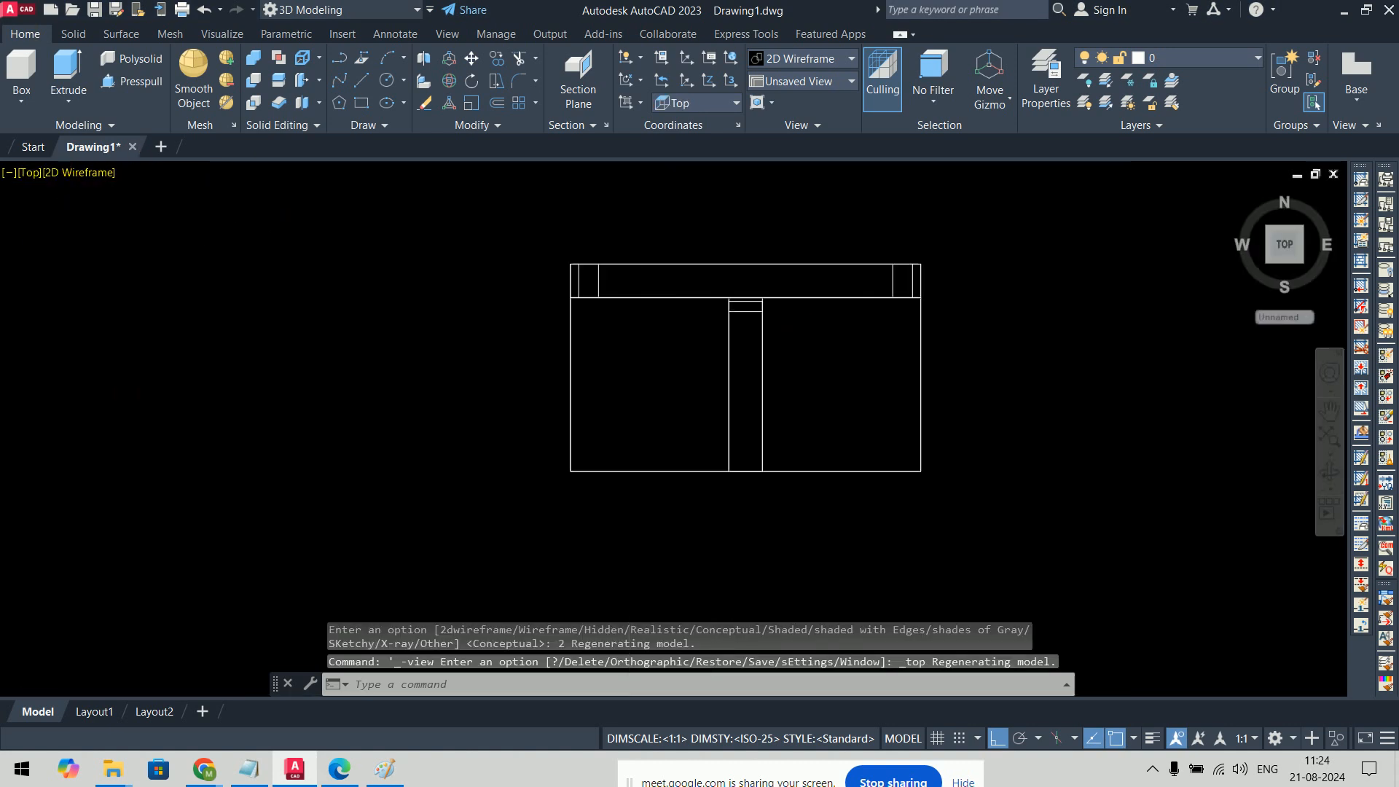
# Step: Draw a rectangle with length 12 and width 15 in the empty space beside the bracket
pyautogui.write('rec')
pyautogui.press('Return')
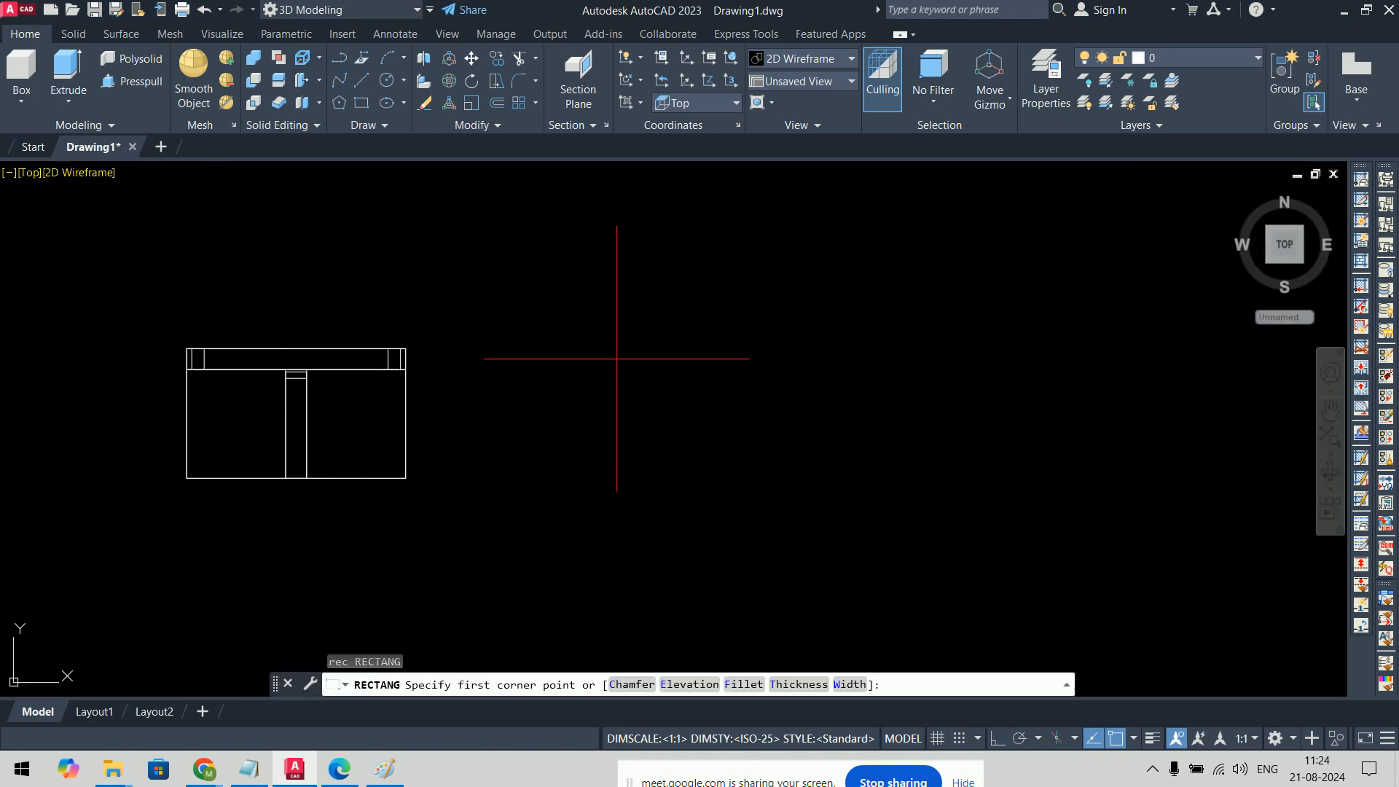
pyautogui.click(607, 353)
pyautogui.write('d')
pyautogui.press('Return')
pyautogui.write('12')
pyautogui.press('Return')
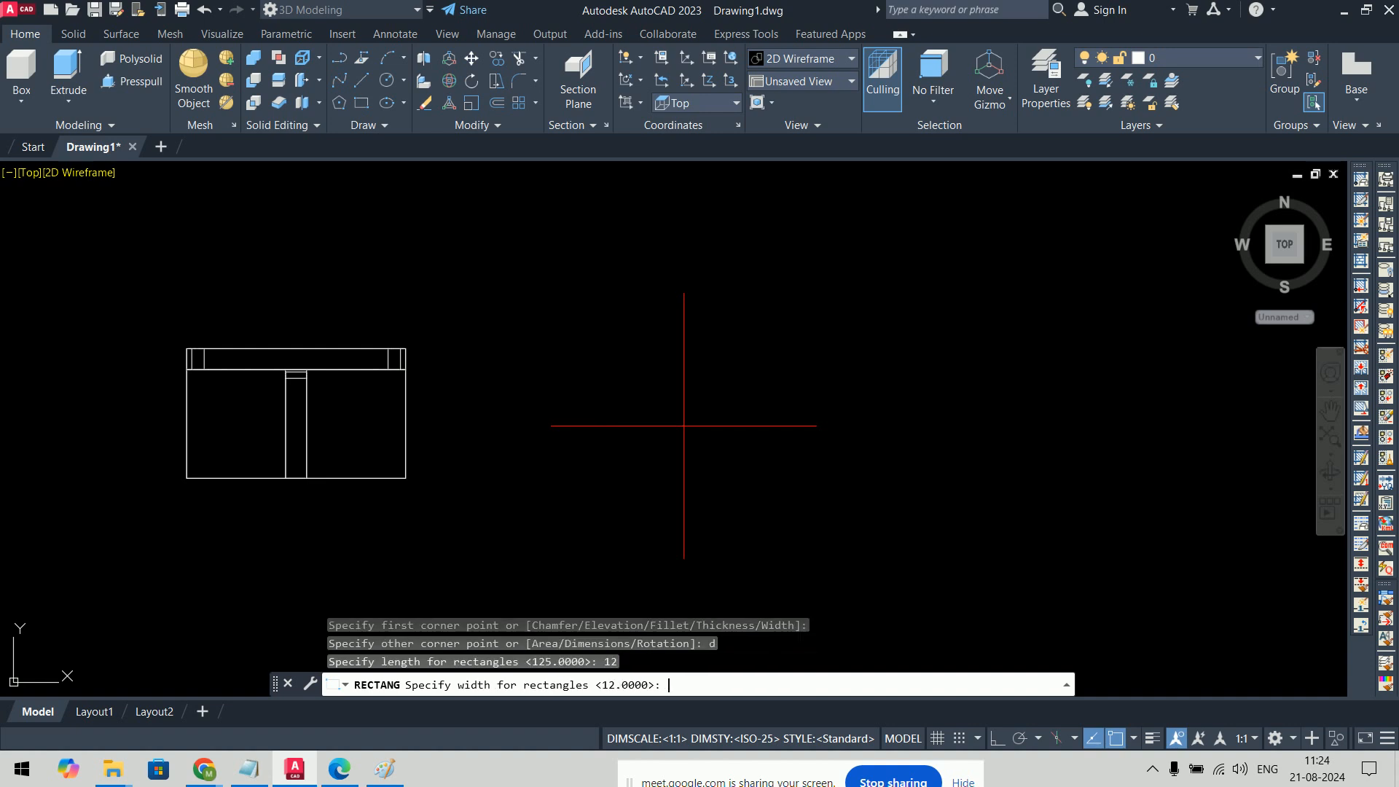
pyautogui.write('15')
pyautogui.press('Return')
pyautogui.click(682, 421)
# Step: Draw a horizontal helper line 20 long outward from the rectangle's lower corner, with Ortho on
pyautogui.press('F8')
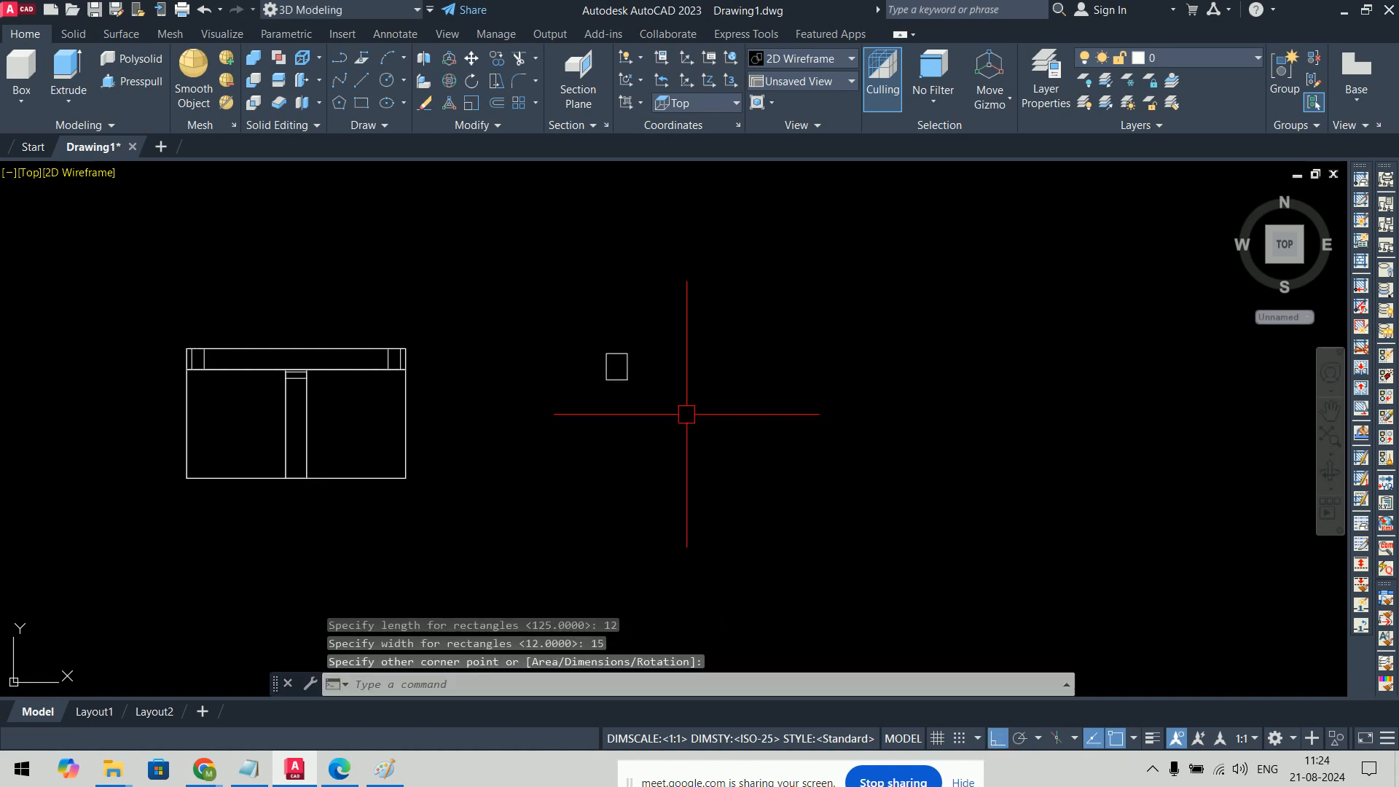
pyautogui.press('Return')
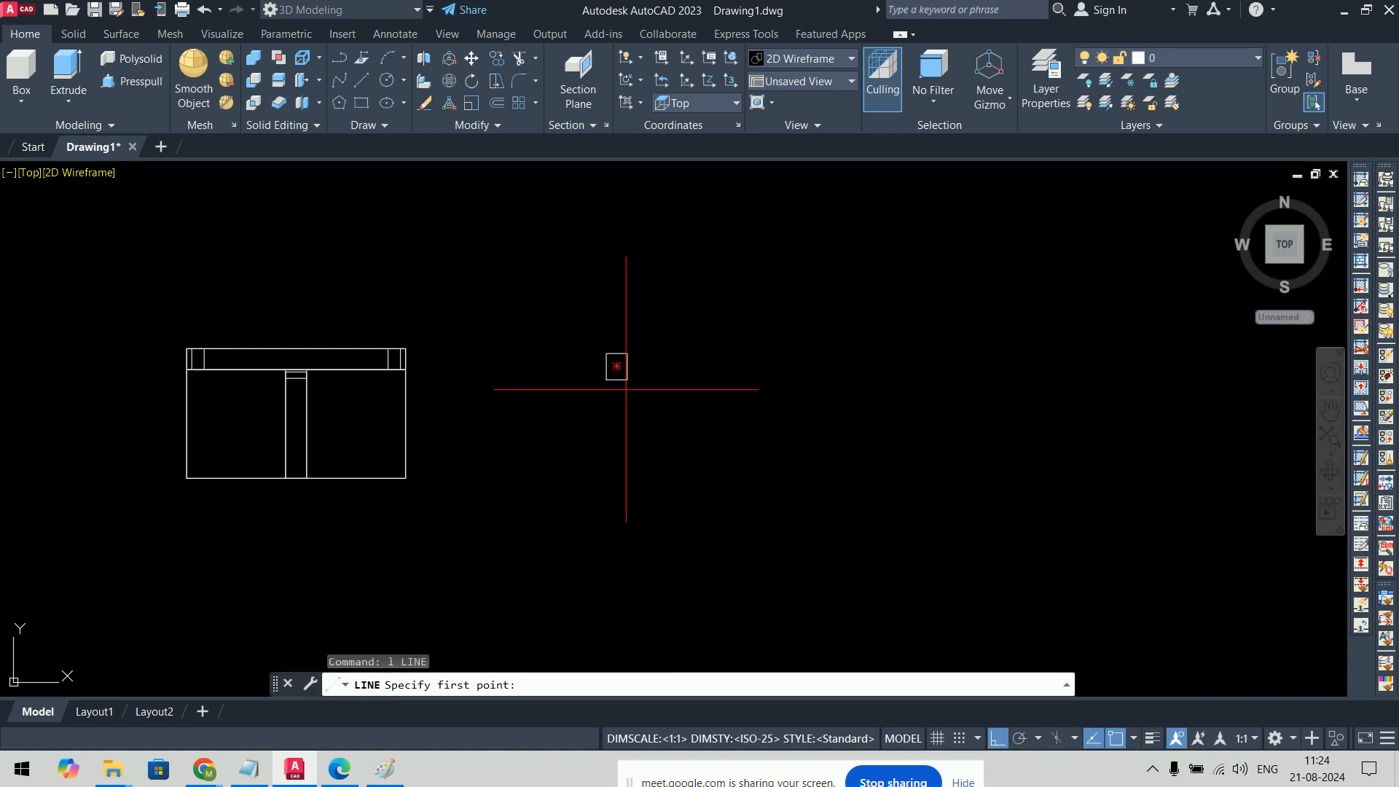
pyautogui.click(627, 379)
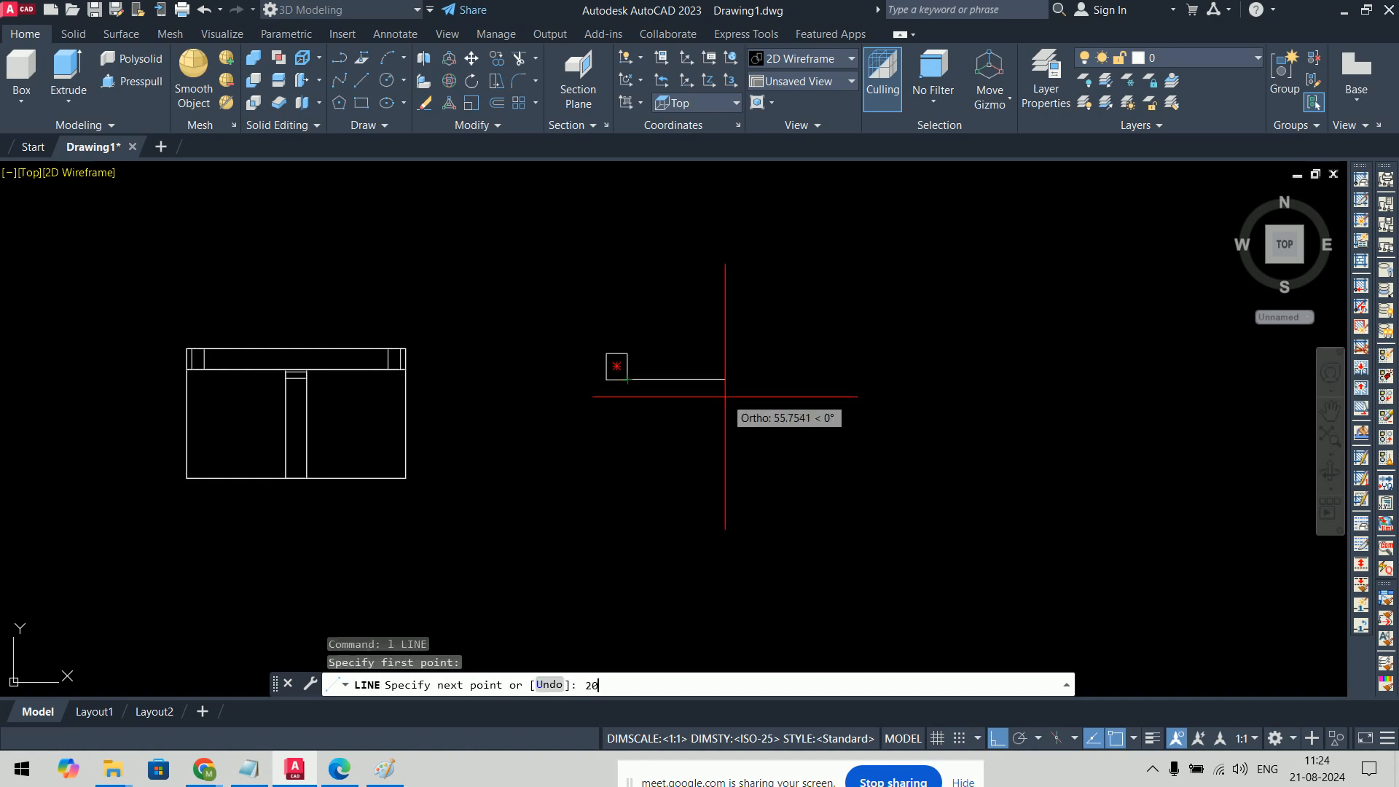
pyautogui.press('Return')
# Step: Mirror the rectangle about a vertical axis through the midpoint of the helper line, keeping the original
pyautogui.write('mi')
pyautogui.press('Return')
pyautogui.scroll(6, 666, 343)
pyautogui.click(656, 340)
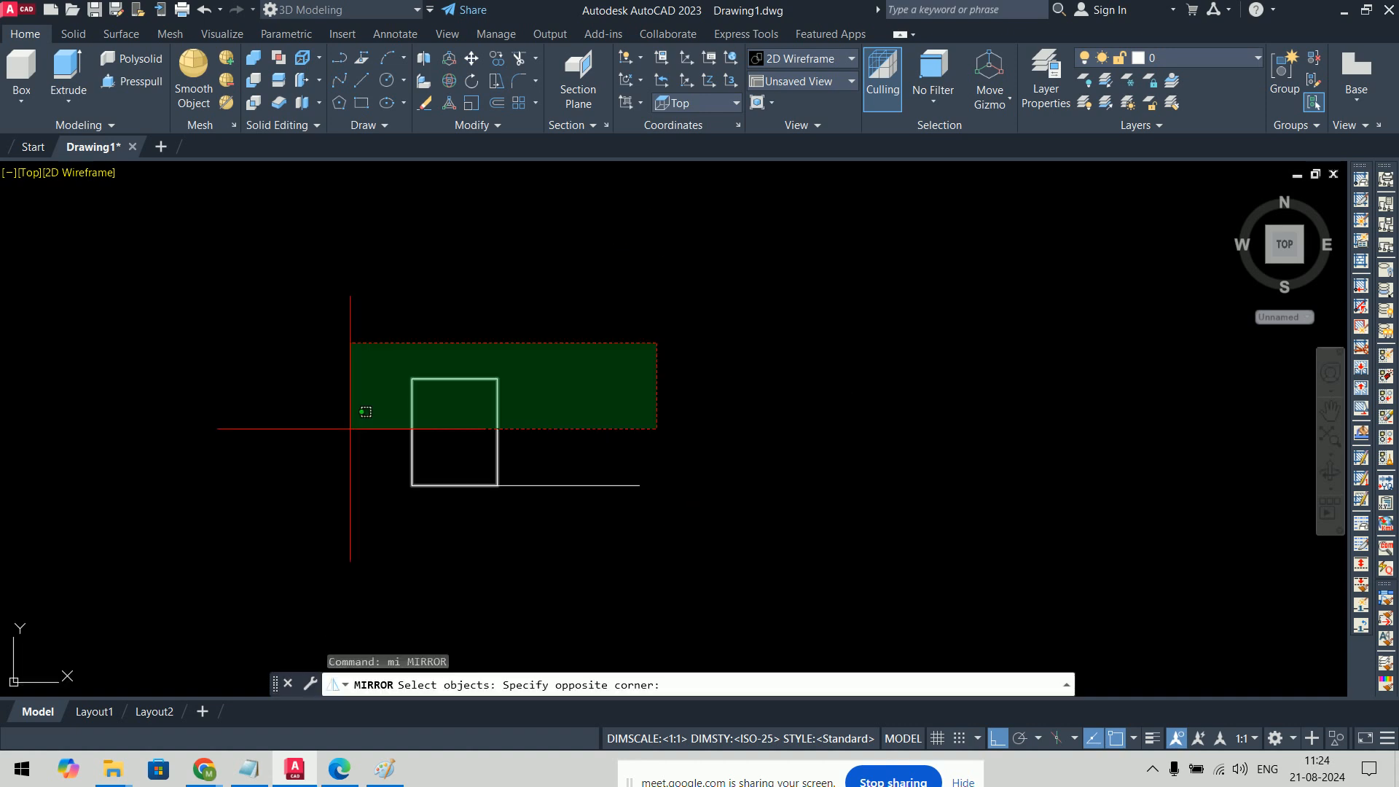
pyautogui.click(354, 426)
pyautogui.click(569, 485)
pyautogui.click(614, 303)
pyautogui.press('Return')
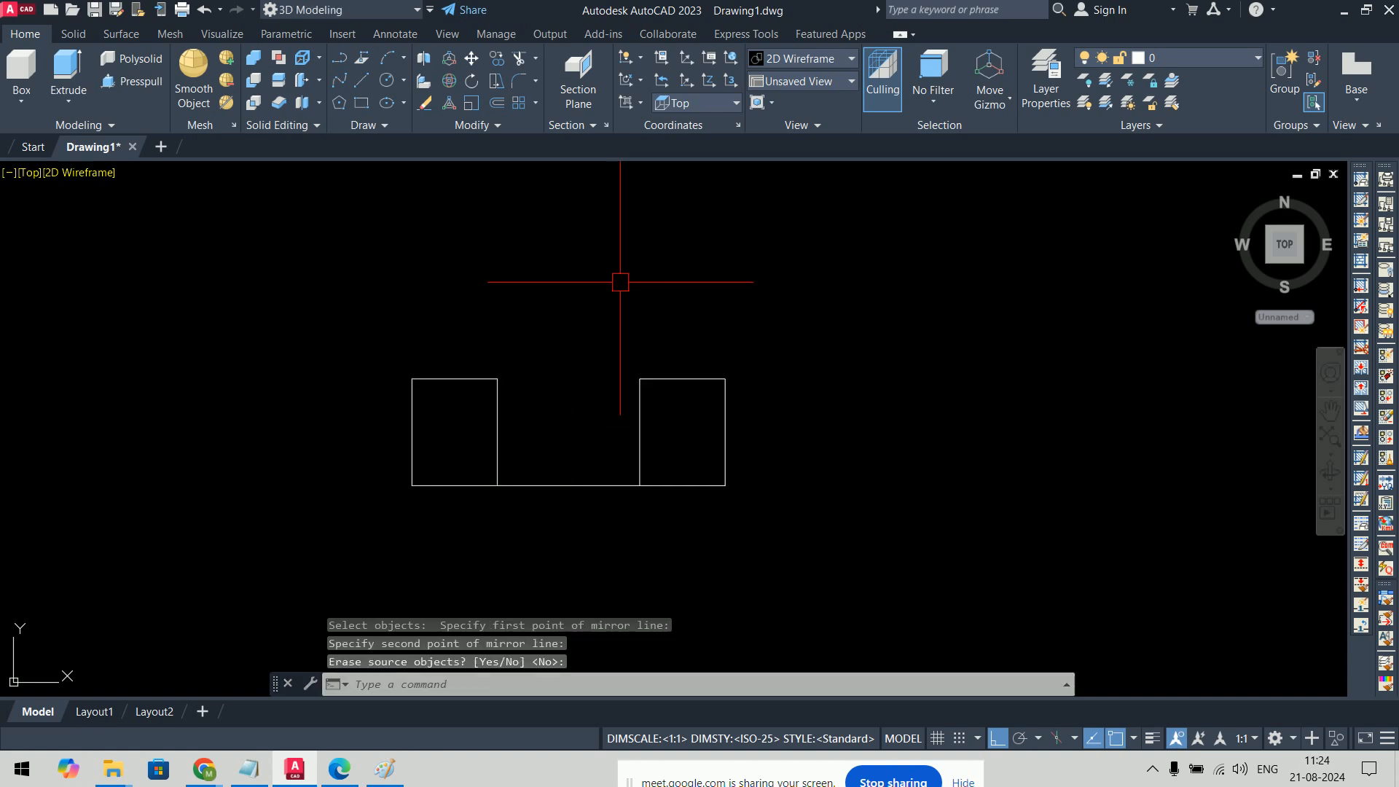
# Step: Move both rectangles by the helper line's midpoint onto the midpoint of the vertical plate's back edge
pyautogui.write('m')
pyautogui.press('Return')
pyautogui.click(921, 280)
pyautogui.click(340, 414)
pyautogui.press('Return')
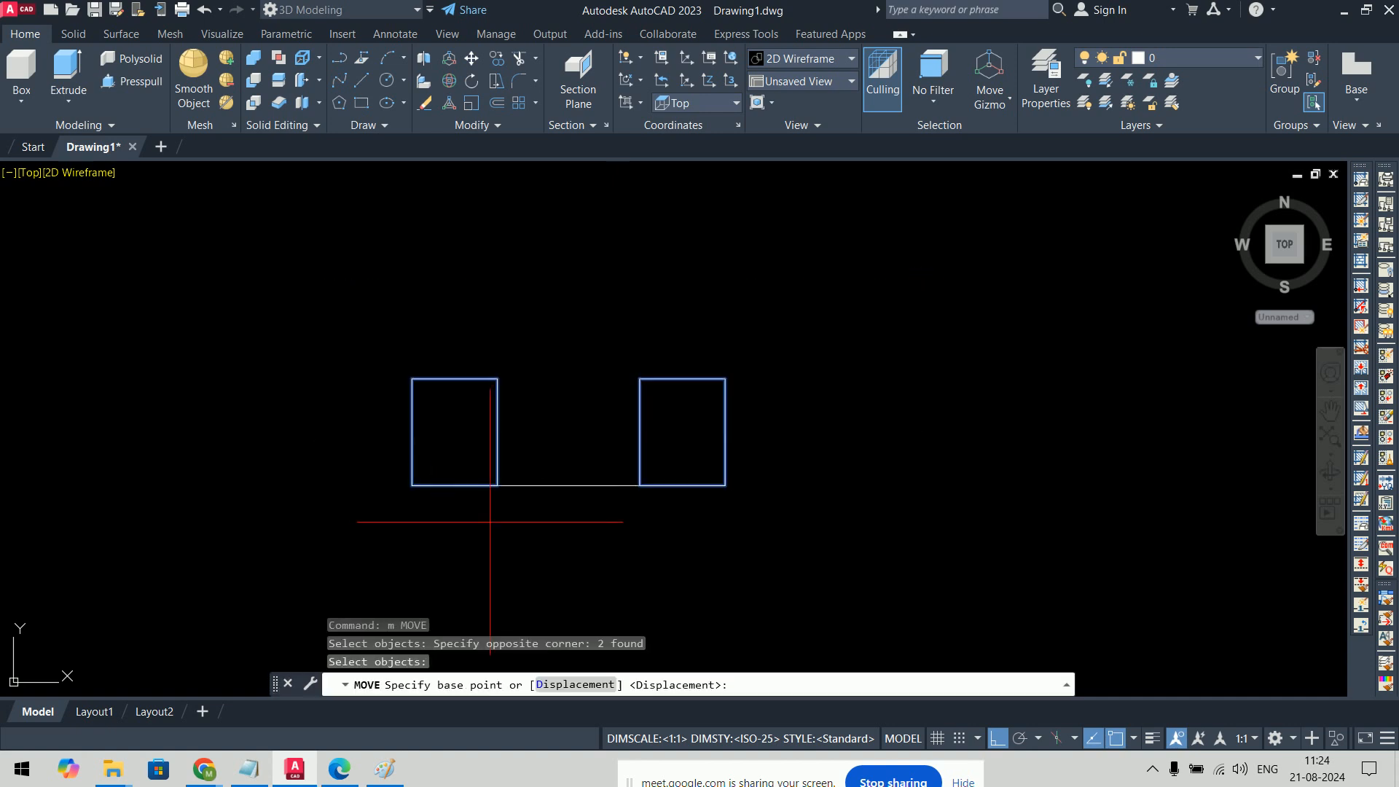
pyautogui.click(569, 485)
pyautogui.scroll(-4, 649, 355)
pyautogui.scroll(-2, 787, 400)
pyautogui.scroll(2, 584, 396)
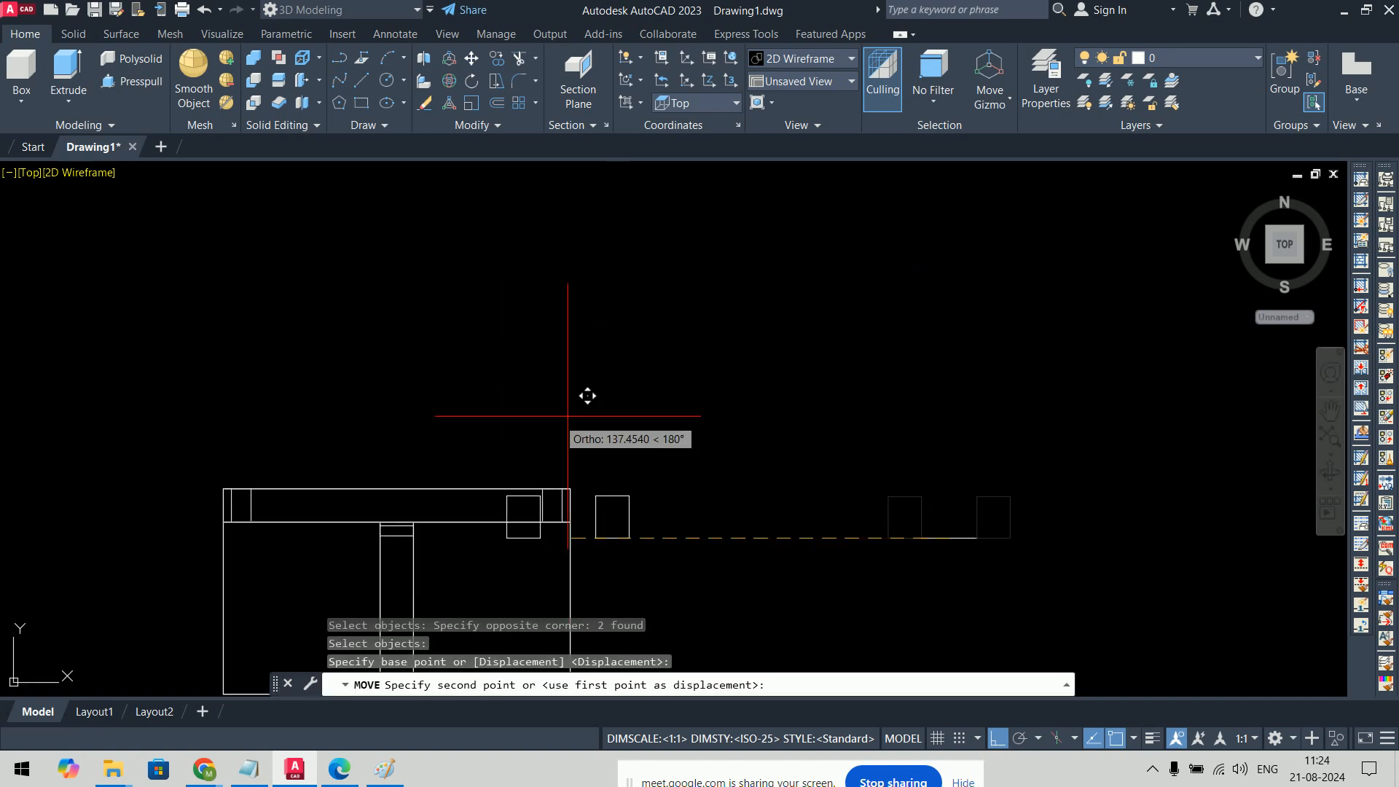
pyautogui.click(417, 468)
# Step: Erase the leftover helper line beside the bracket
pyautogui.moveTo(987, 506); pyautogui.dragTo(831, 571)
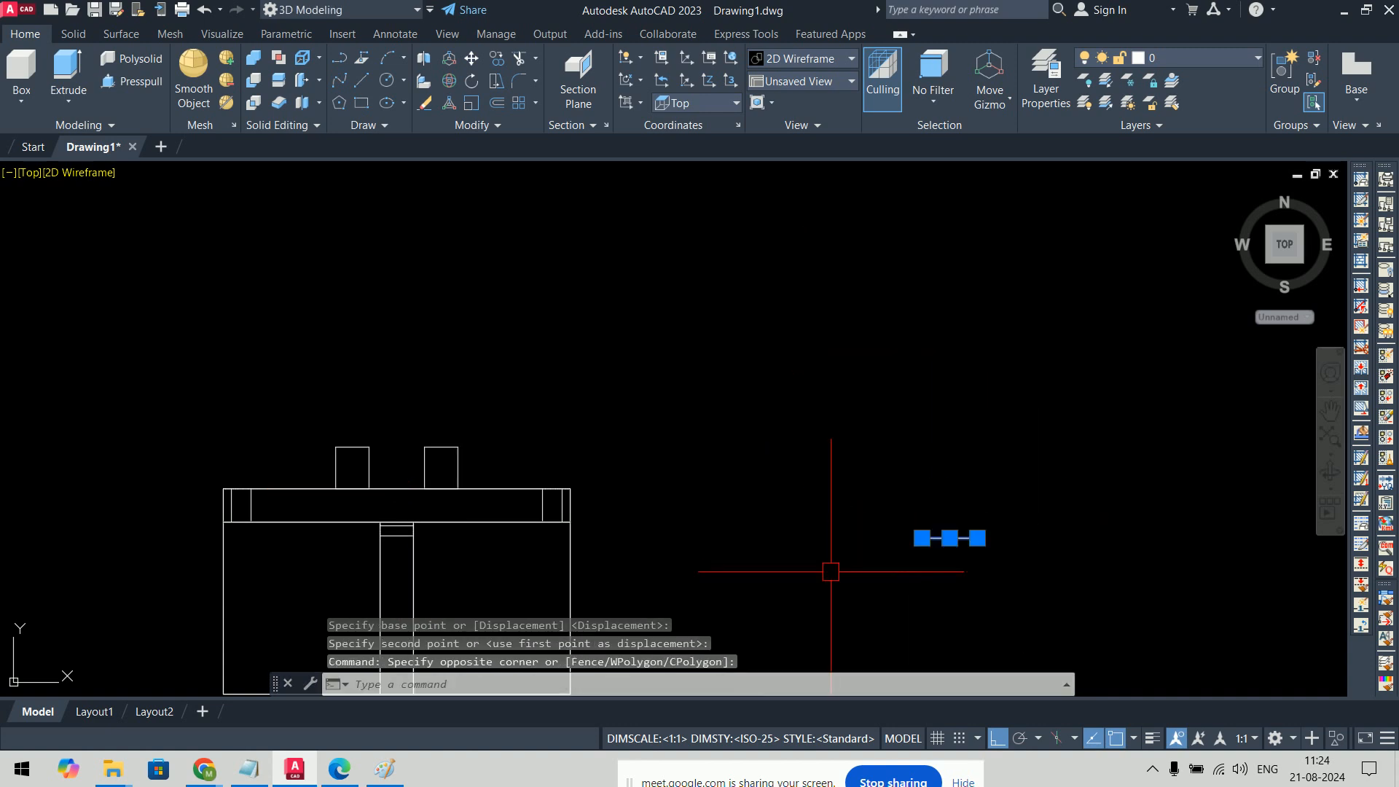
pyautogui.press('Delete')
pyautogui.moveTo(757, 550); pyautogui.dragTo(752, 425, button='middle')
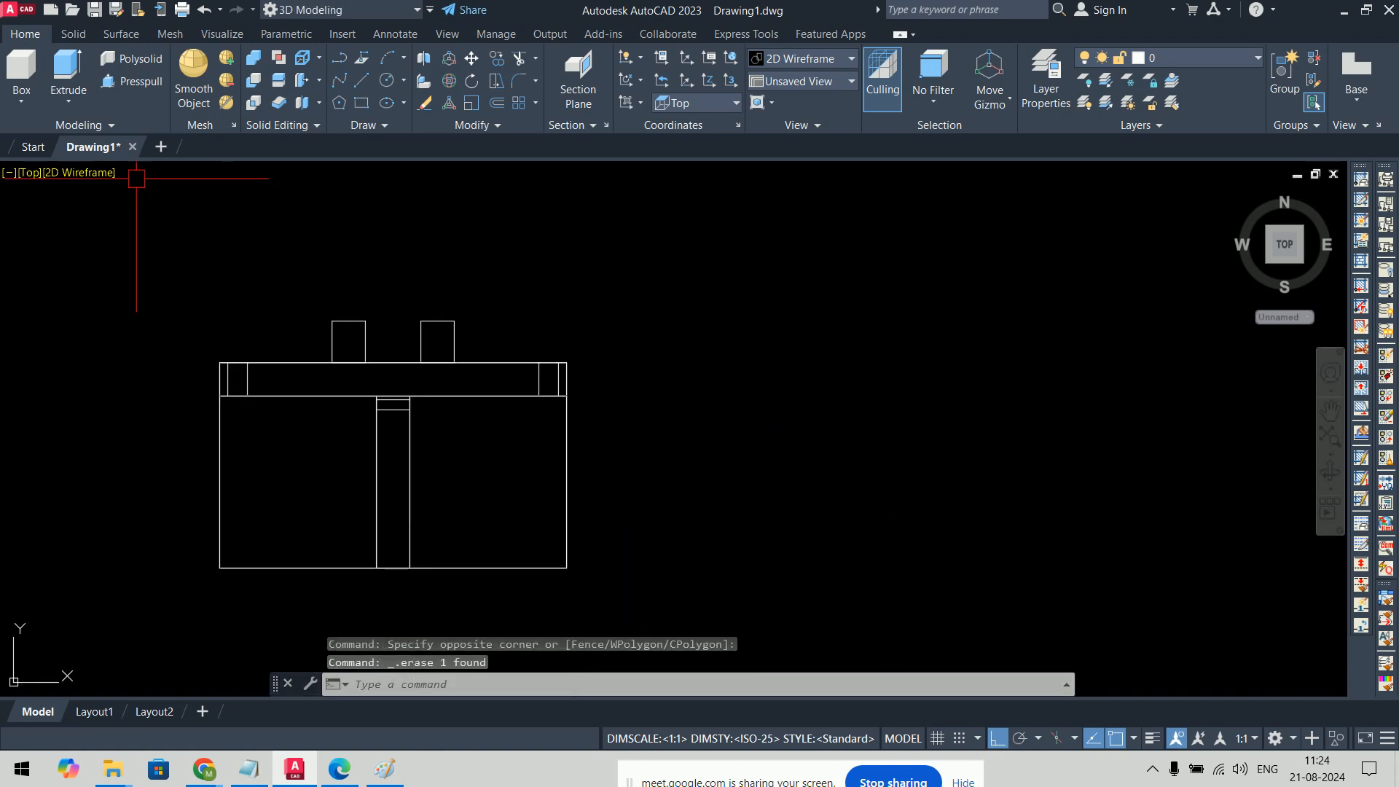
# Step: Switch to the SW Isometric view and extrude both rectangles behind the vertical plate by 74
pyautogui.click(28, 172)
pyautogui.click(73, 318)
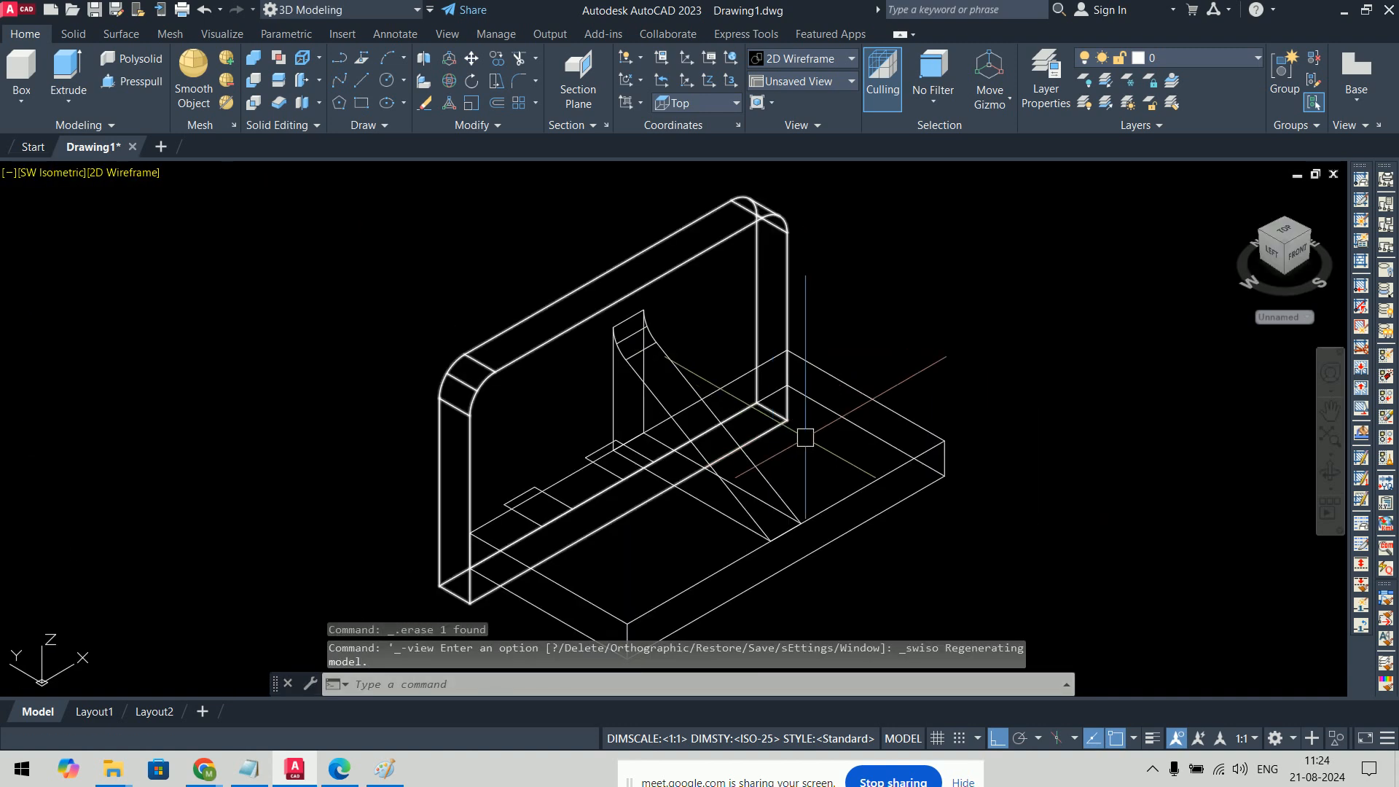
pyautogui.write('ext')
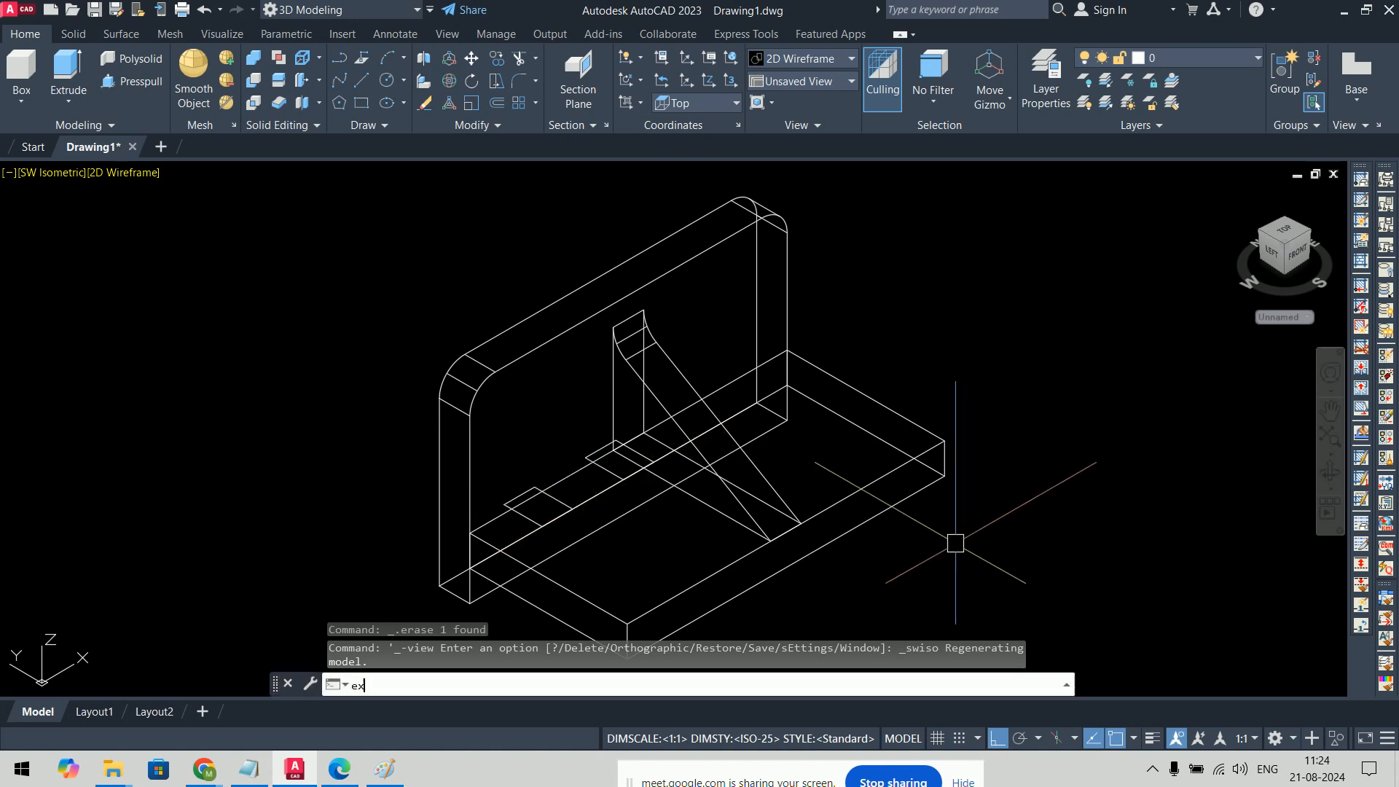
pyautogui.press('Return')
pyautogui.click(518, 491)
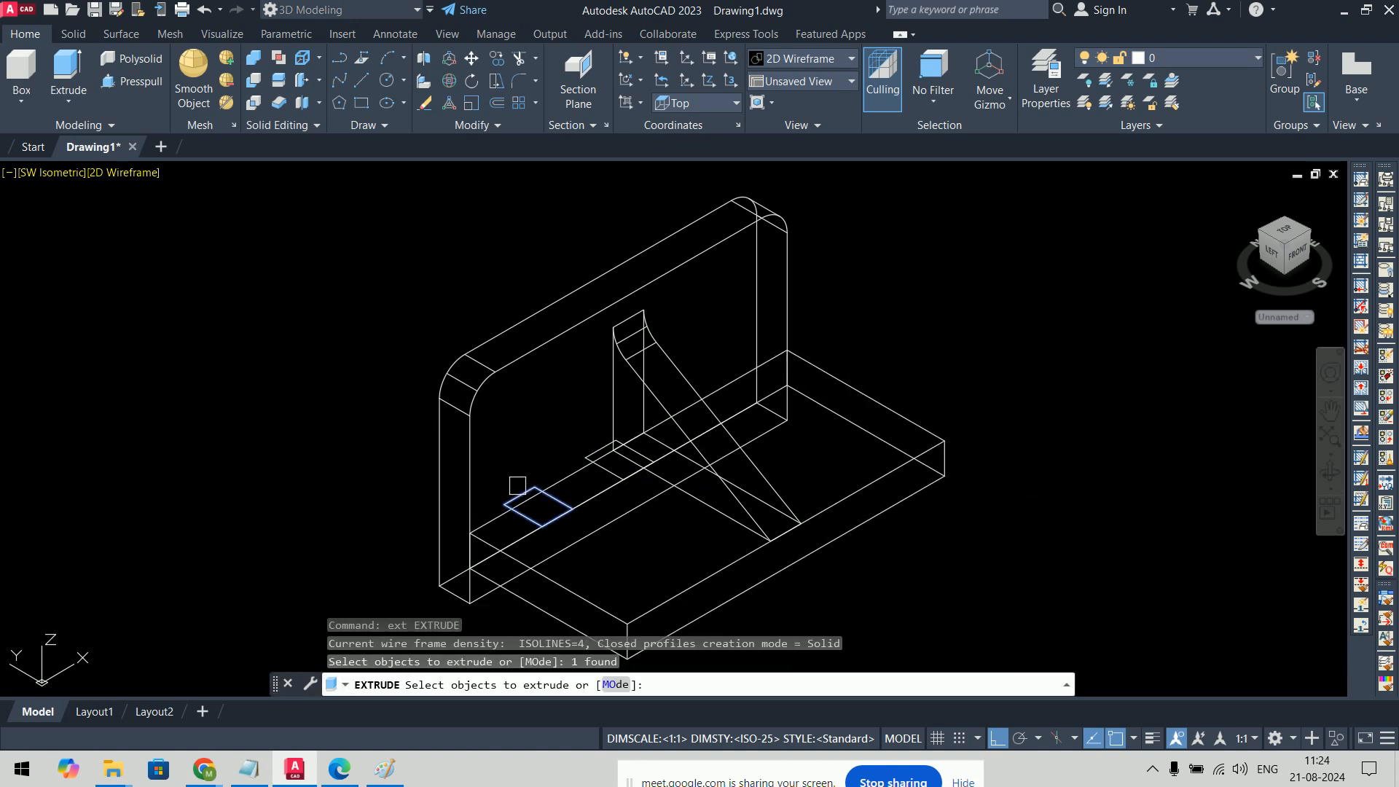
pyautogui.scroll(4, 555, 448)
pyautogui.click(637, 460)
pyautogui.scroll(-4, 1162, 491)
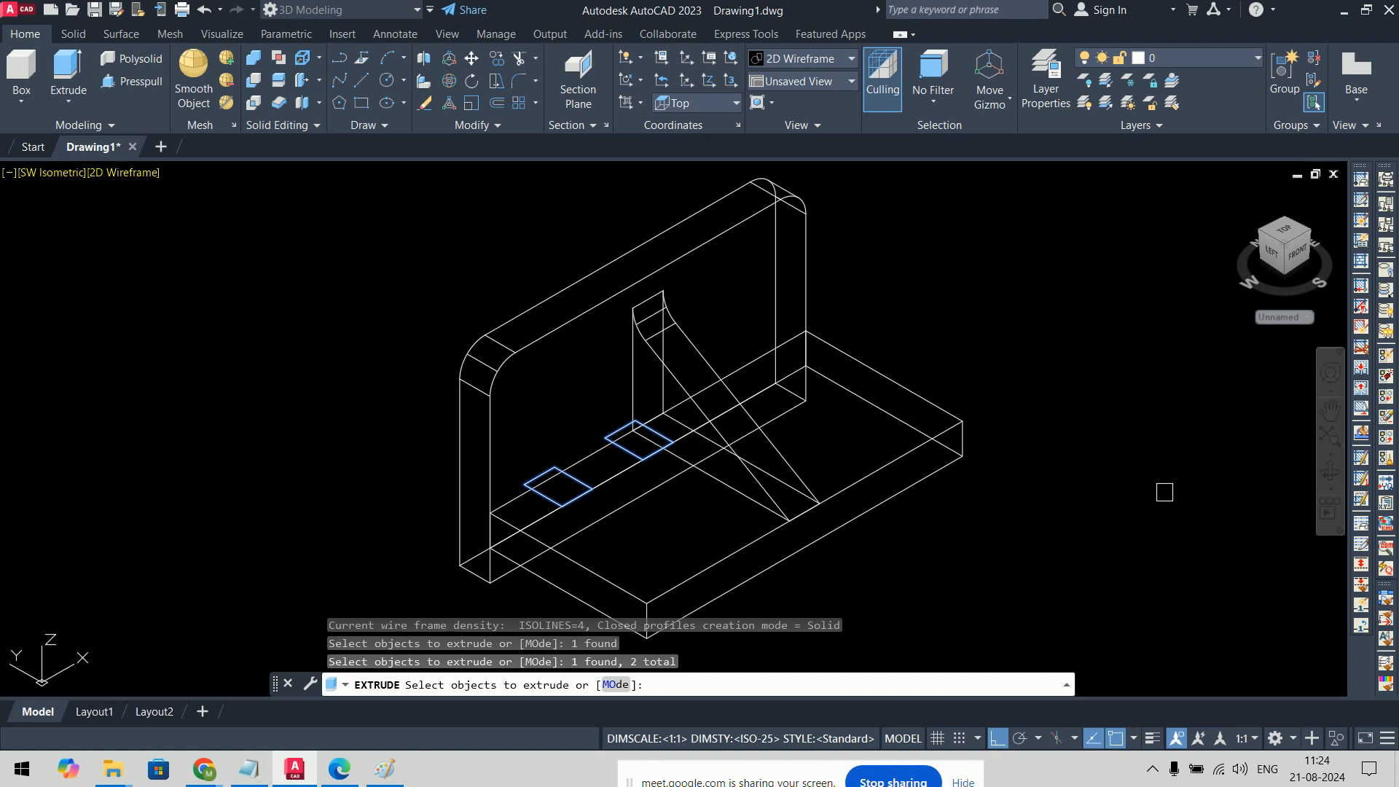
pyautogui.press('Return')
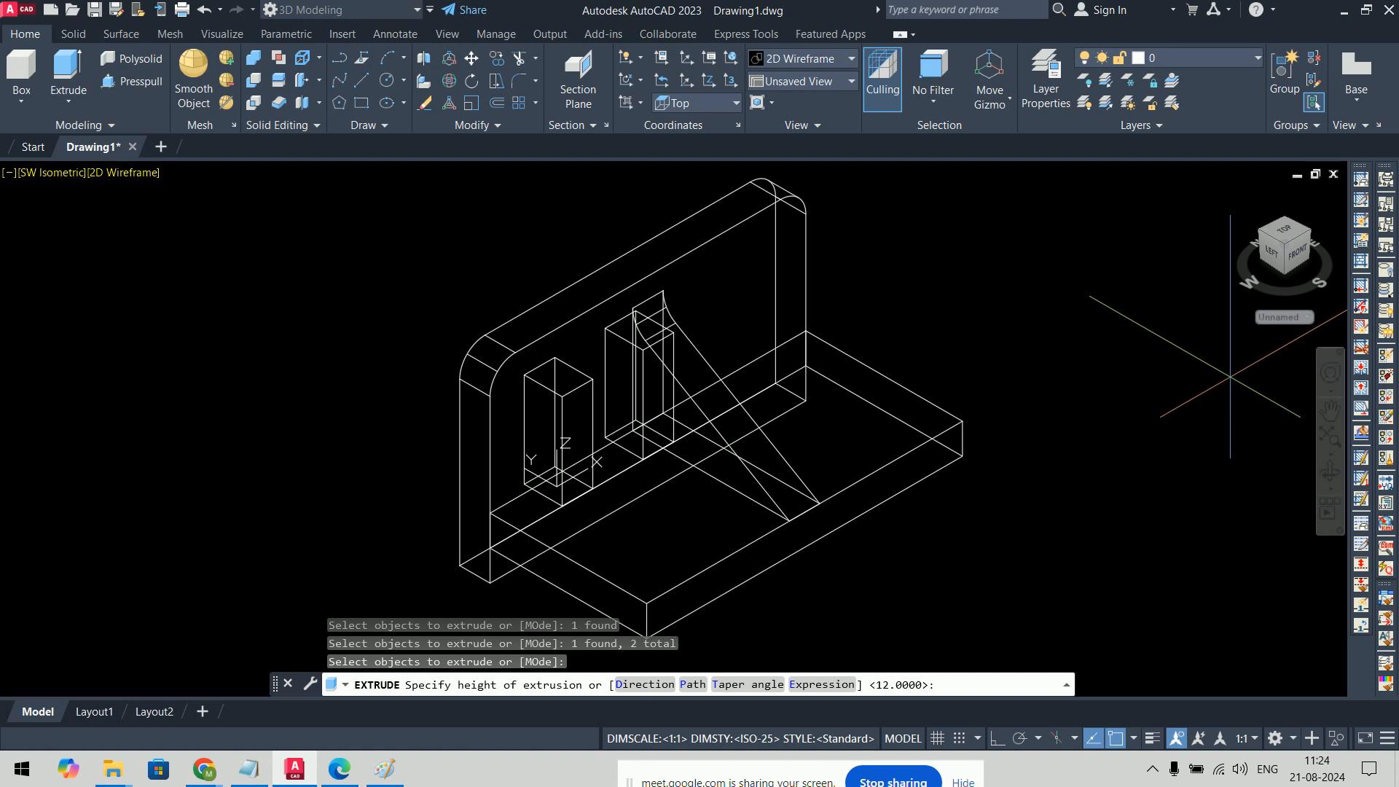
pyautogui.write('74')
pyautogui.press('Return')
pyautogui.moveTo(1037, 289); pyautogui.dragTo(926, 345, button='middle')
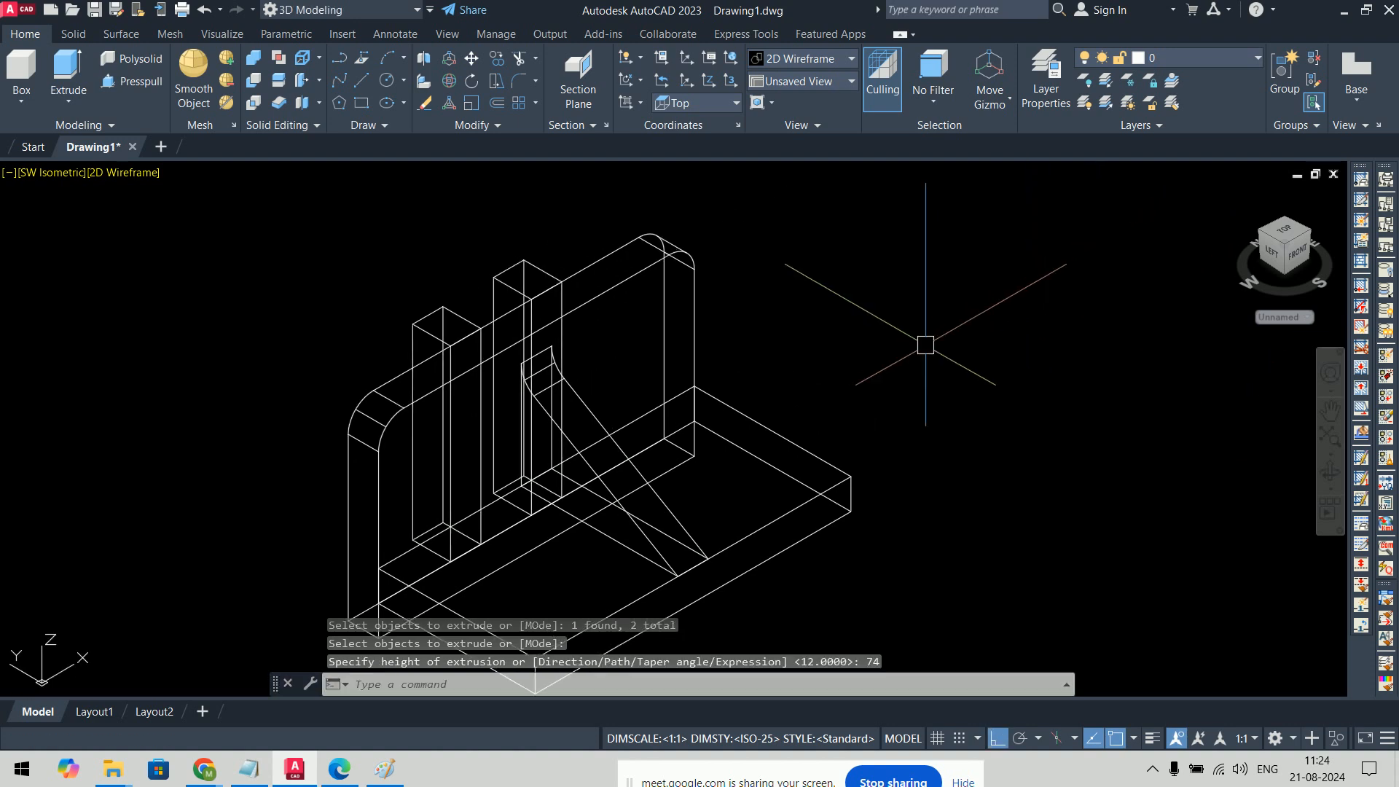
# Step: Show the model in the Conceptual visual style and orbit it to check the two rear blocks
pyautogui.write('vs')
pyautogui.press('Return')
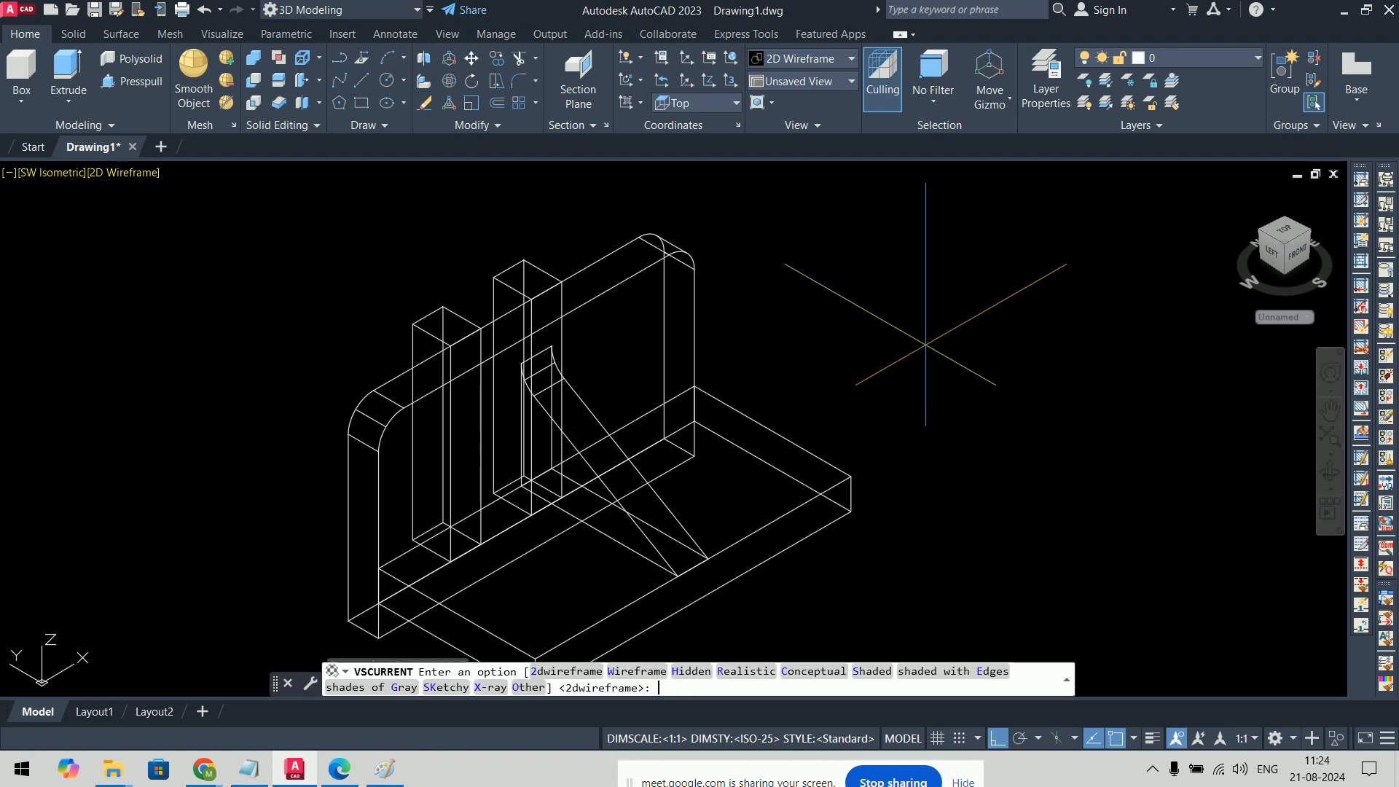
pyautogui.write('c')
pyautogui.press('Return')
pyautogui.moveTo(922, 344)
pyautogui.keyDown('shift'); pyautogui.mouseDown(button='middle')
pyautogui.moveTo(1070, 335)
pyautogui.moveTo(1184, 278)
pyautogui.moveTo(819, 419)
pyautogui.moveTo(816, 387)
pyautogui.moveTo(911, 365)
pyautogui.mouseUp(button='middle'); pyautogui.keyUp('shift')
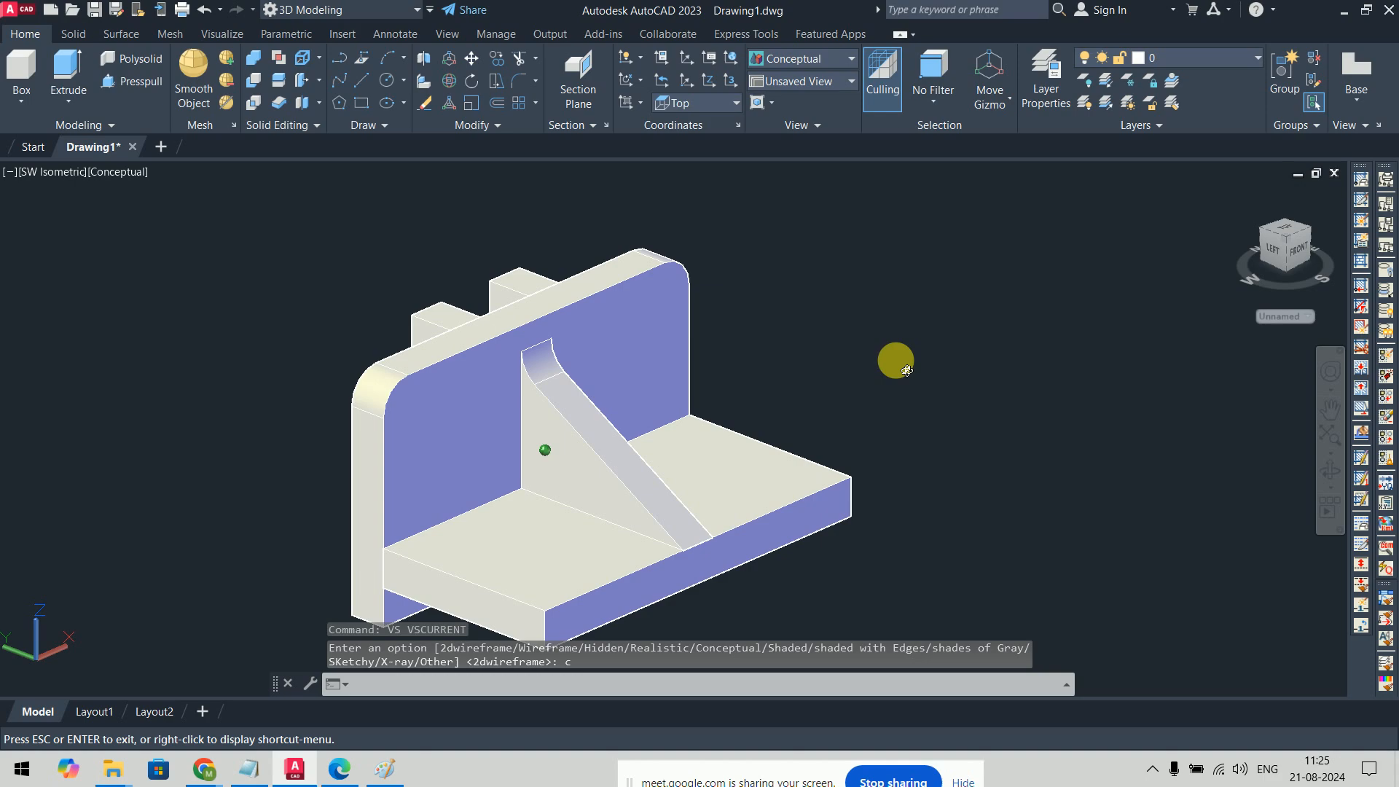
pyautogui.press('Escape')
# Step: Switch to the bracket drawing in Paint and mark the two Ø15 base holes and their 15 edge offsets
pyautogui.hotkey('alt', 'Tab')
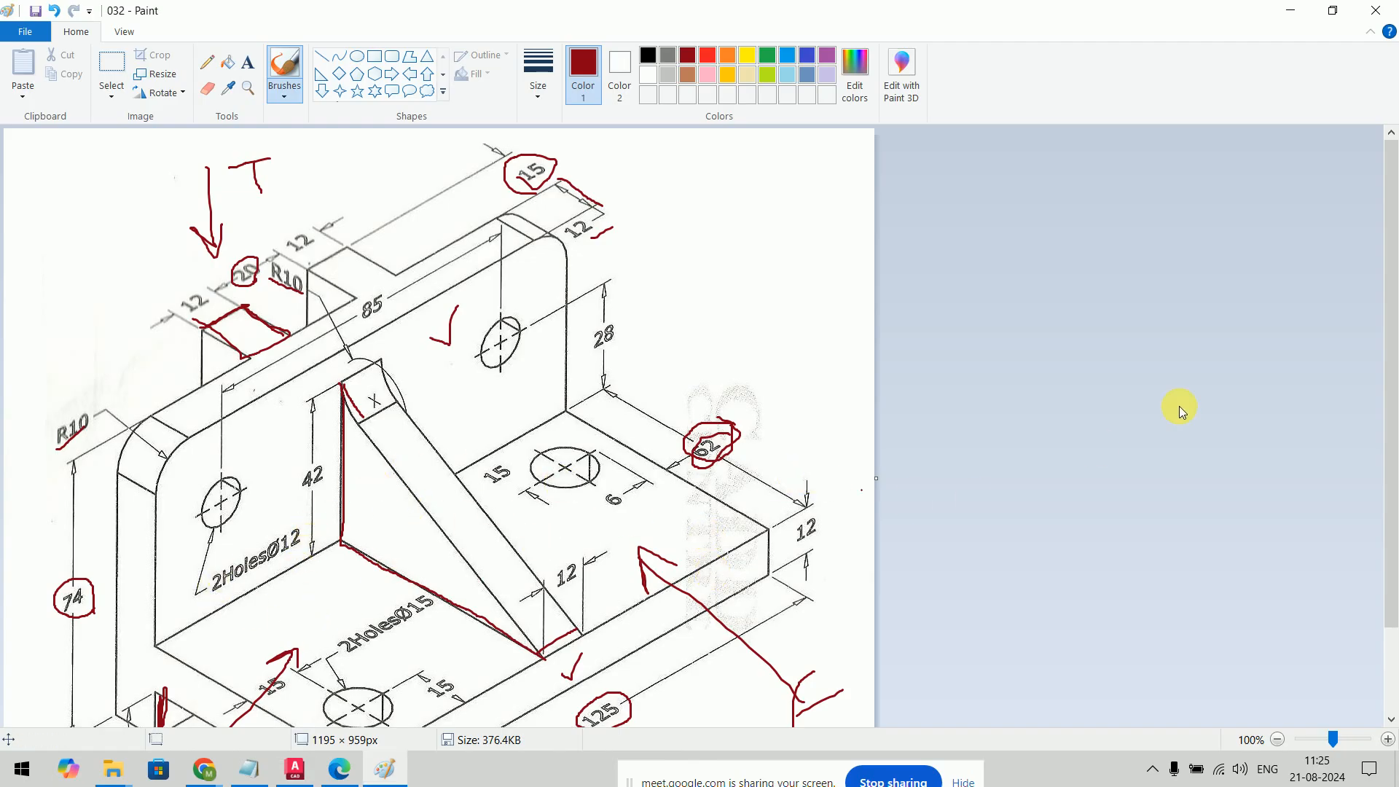
pyautogui.moveTo(1389, 281); pyautogui.dragTo(1389, 364)
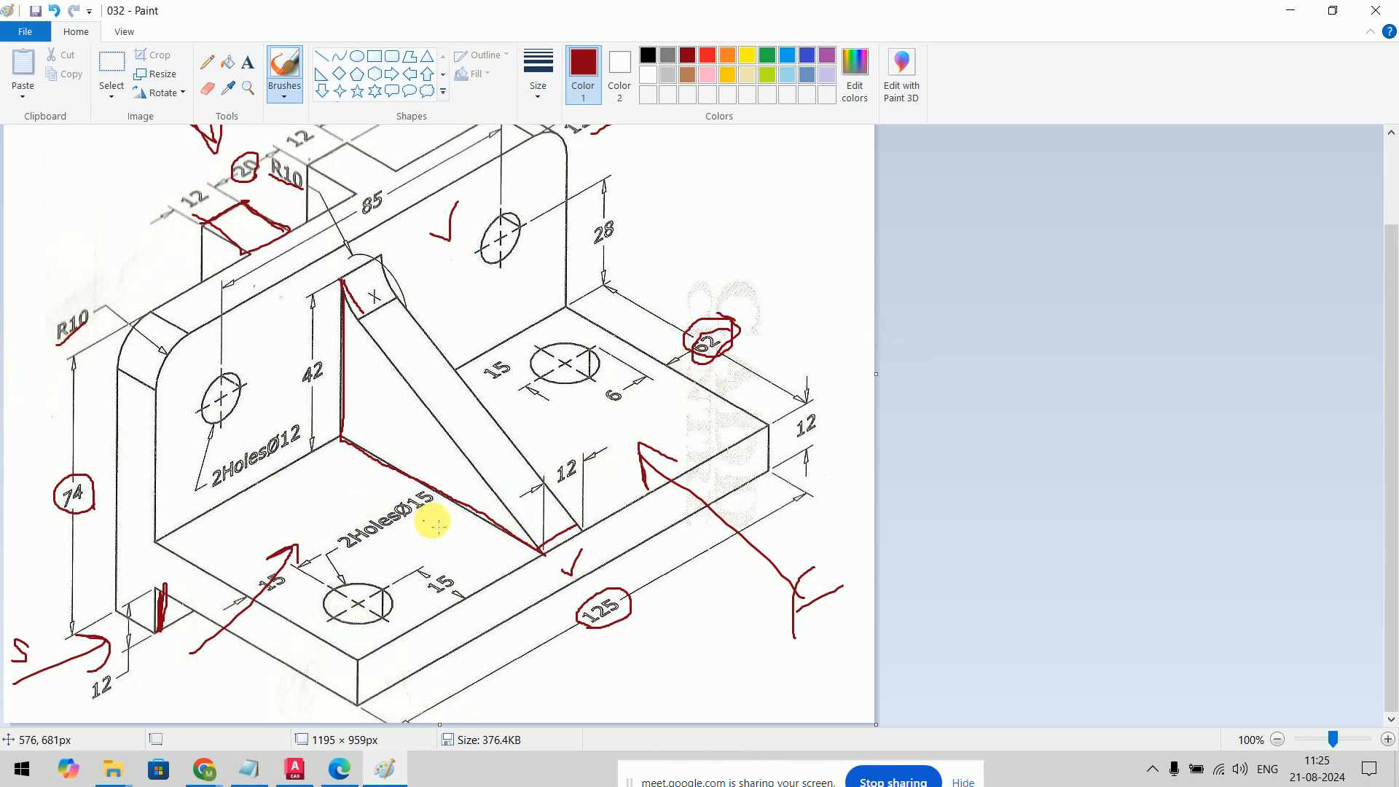
pyautogui.moveTo(439, 505)
pyautogui.mouseDown()
pyautogui.moveTo(379, 556)
pyautogui.moveTo(387, 589)
pyautogui.mouseUp()
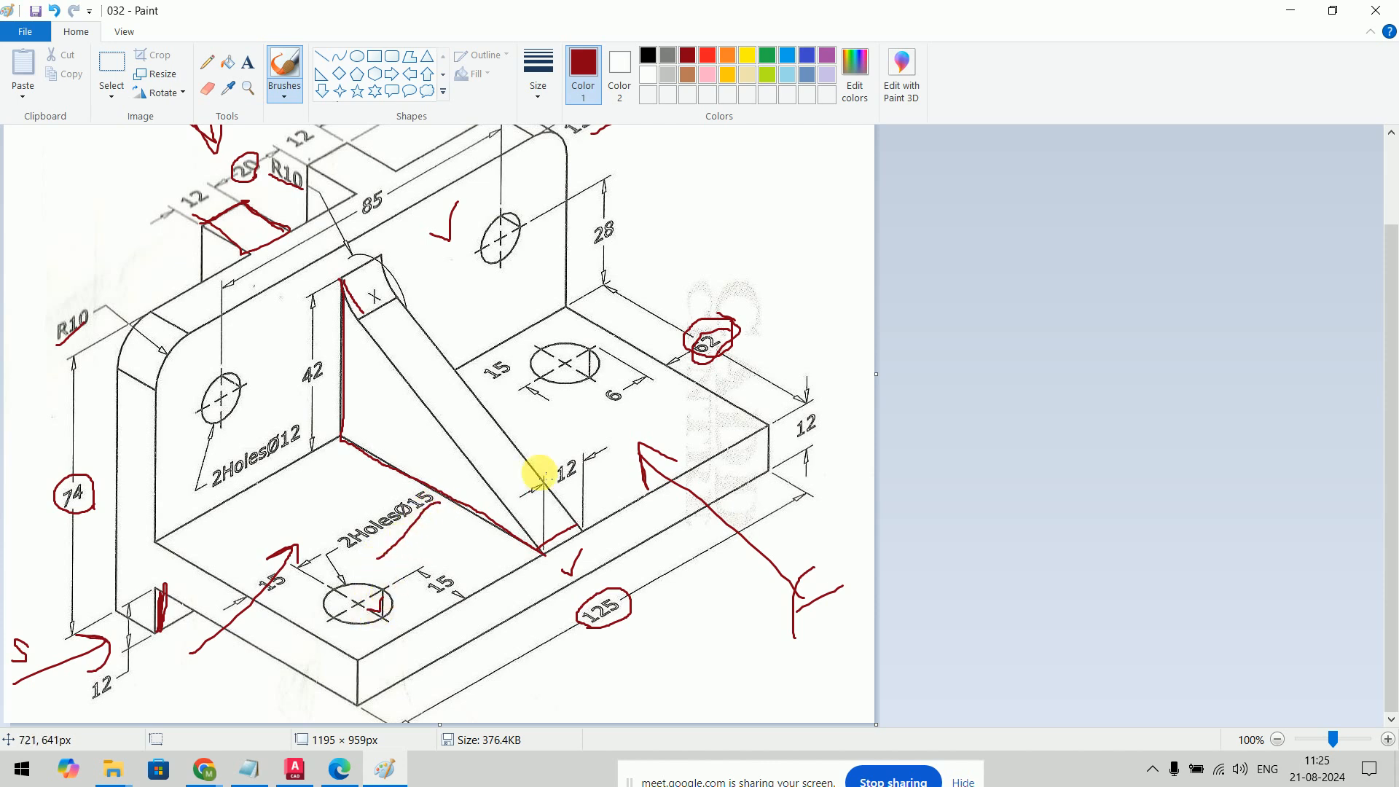
pyautogui.moveTo(563, 409); pyautogui.dragTo(587, 376)
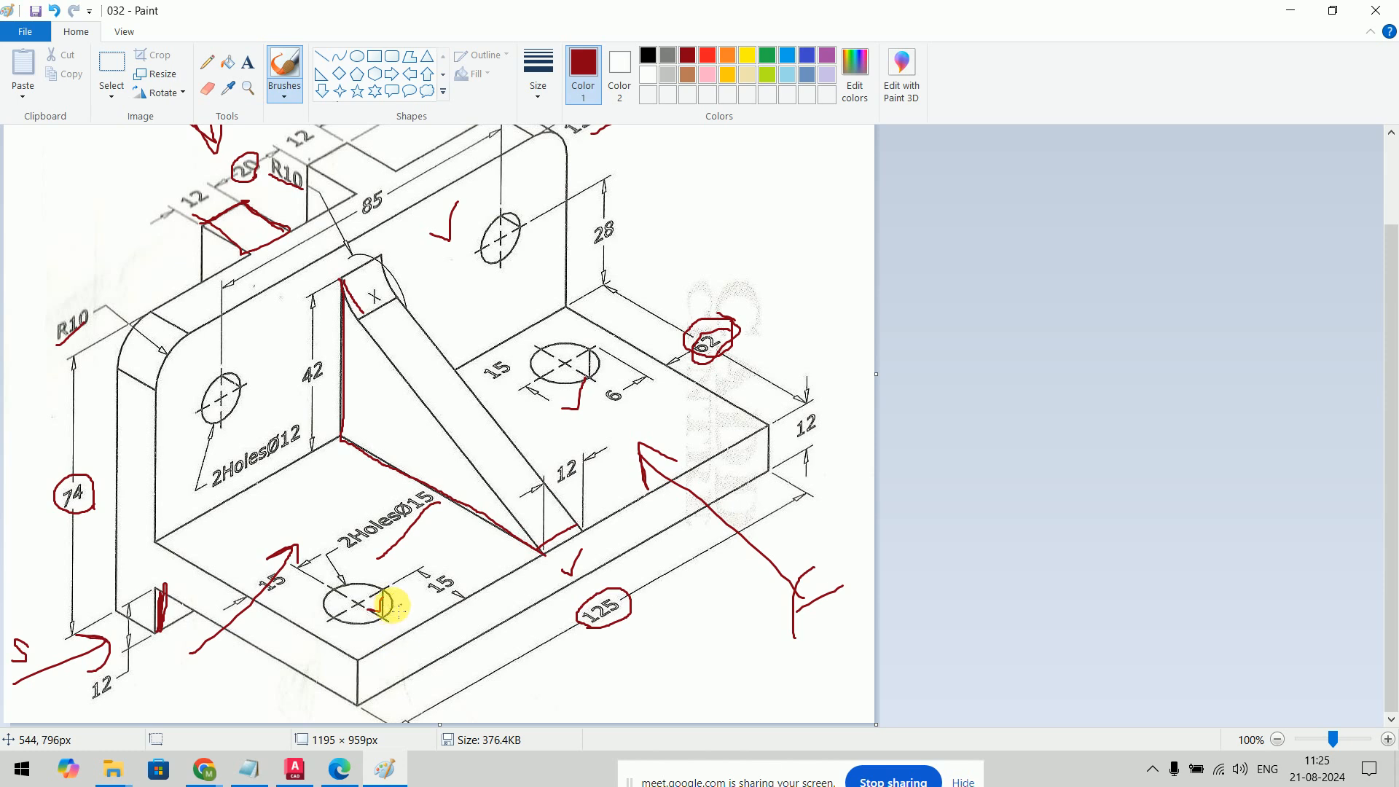
pyautogui.moveTo(296, 625); pyautogui.dragTo(326, 614)
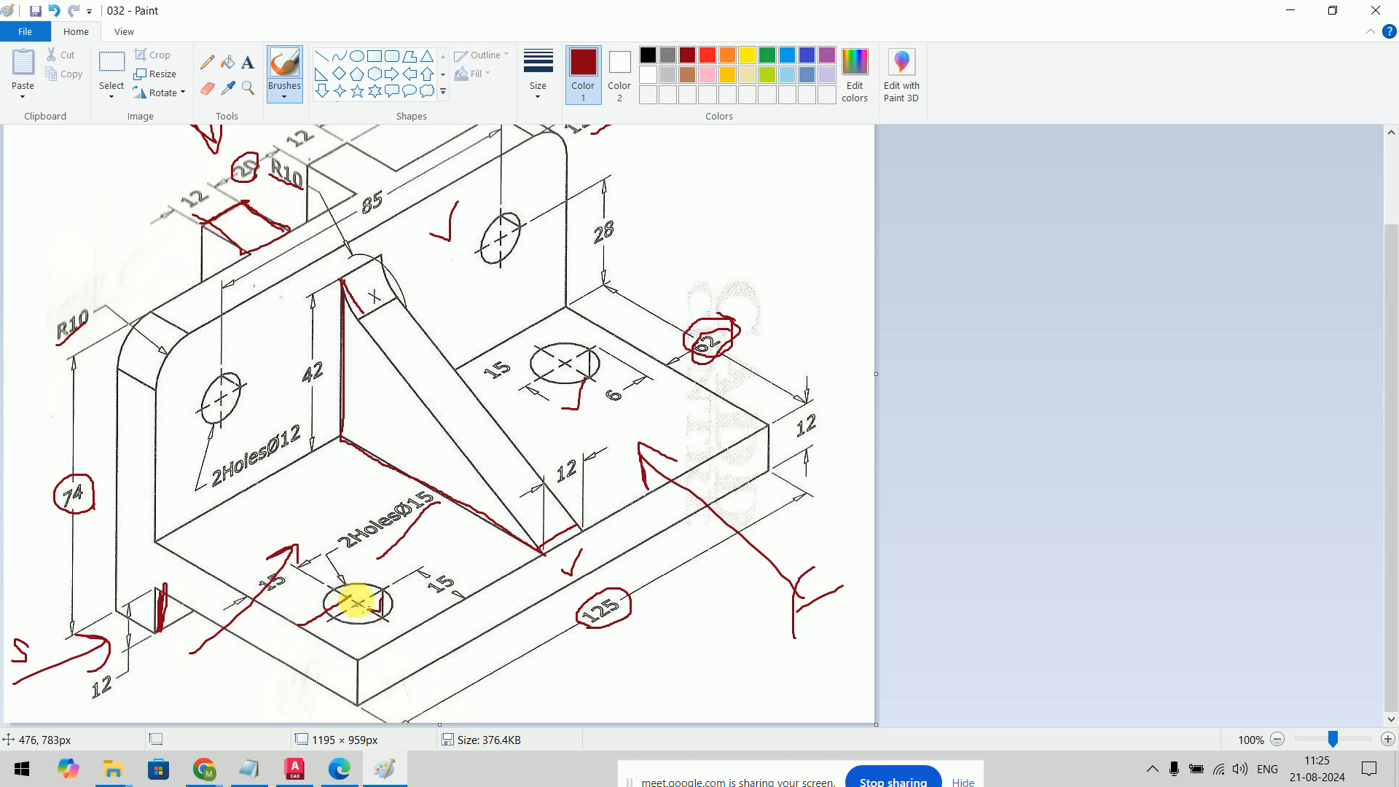
pyautogui.moveTo(469, 600); pyautogui.dragTo(421, 570)
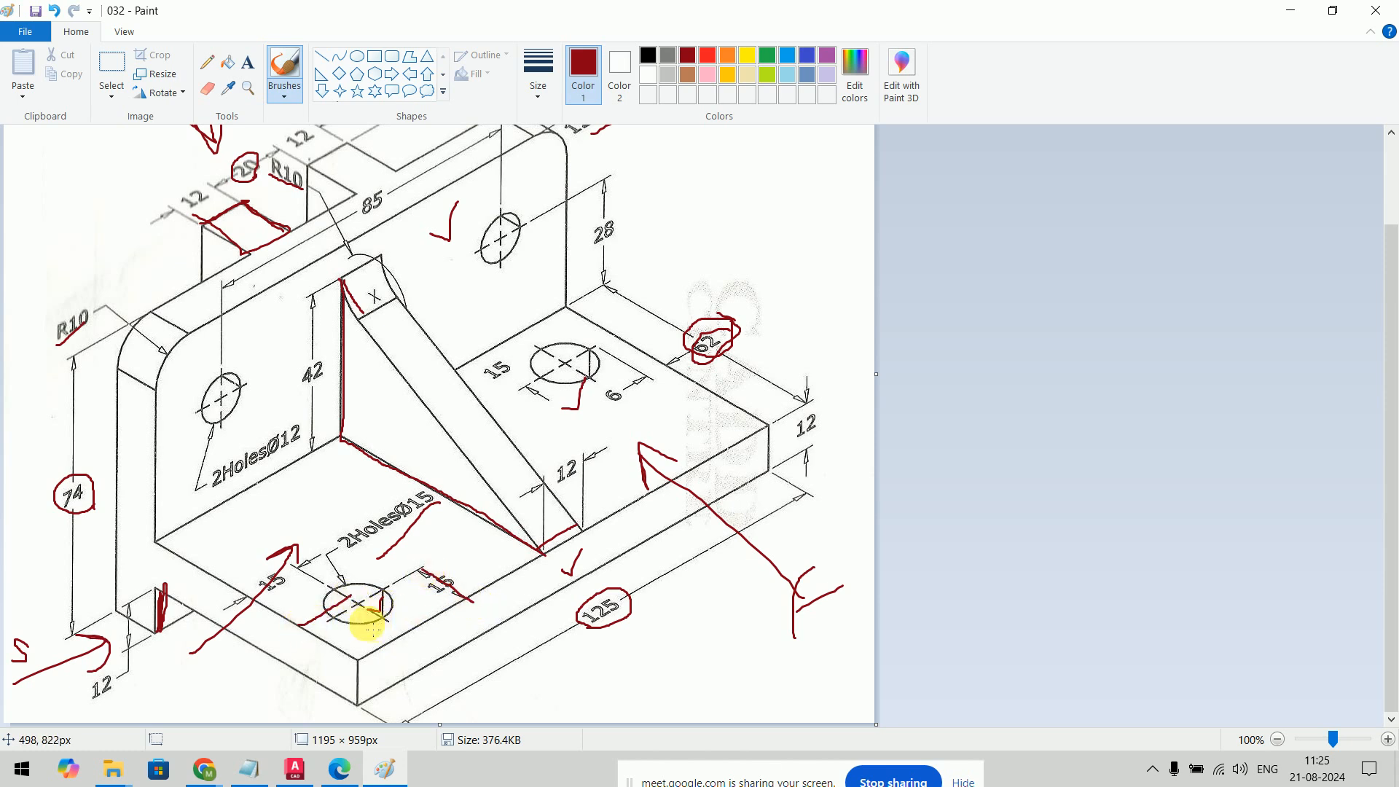
# Step: Return to AutoCAD and show the model in the Top view with the 2D Wireframe visual style
pyautogui.click(306, 770)
pyautogui.click(33, 173)
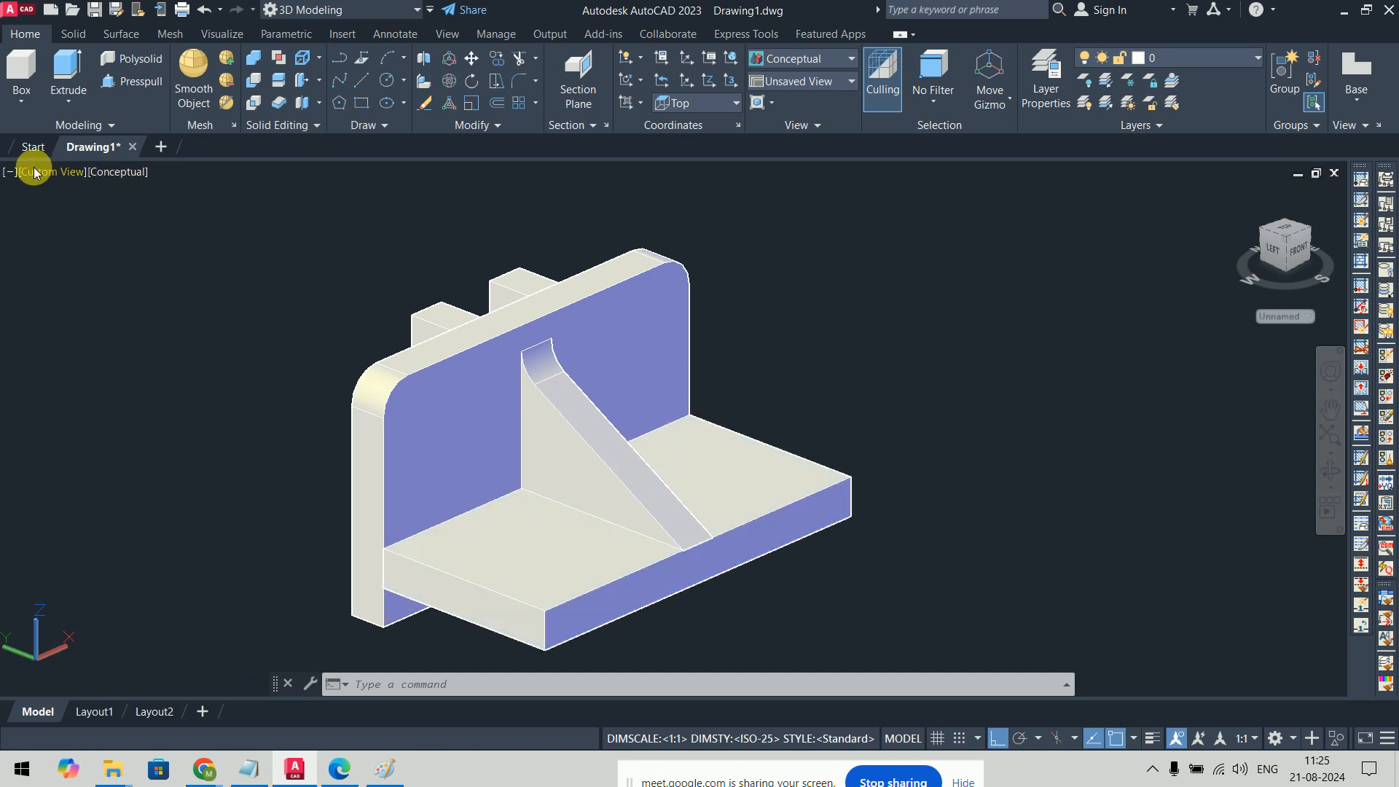
pyautogui.click(76, 211)
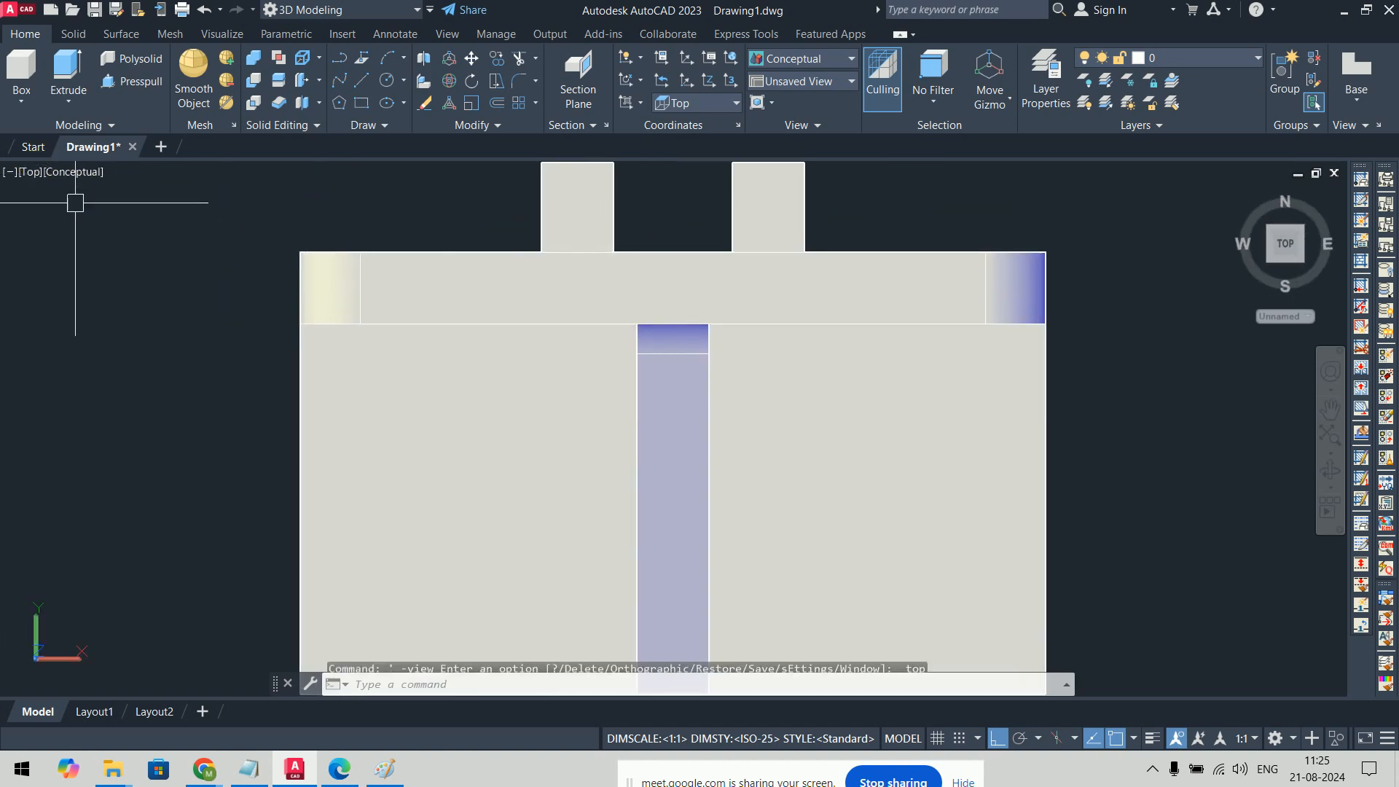
pyautogui.write('vs')
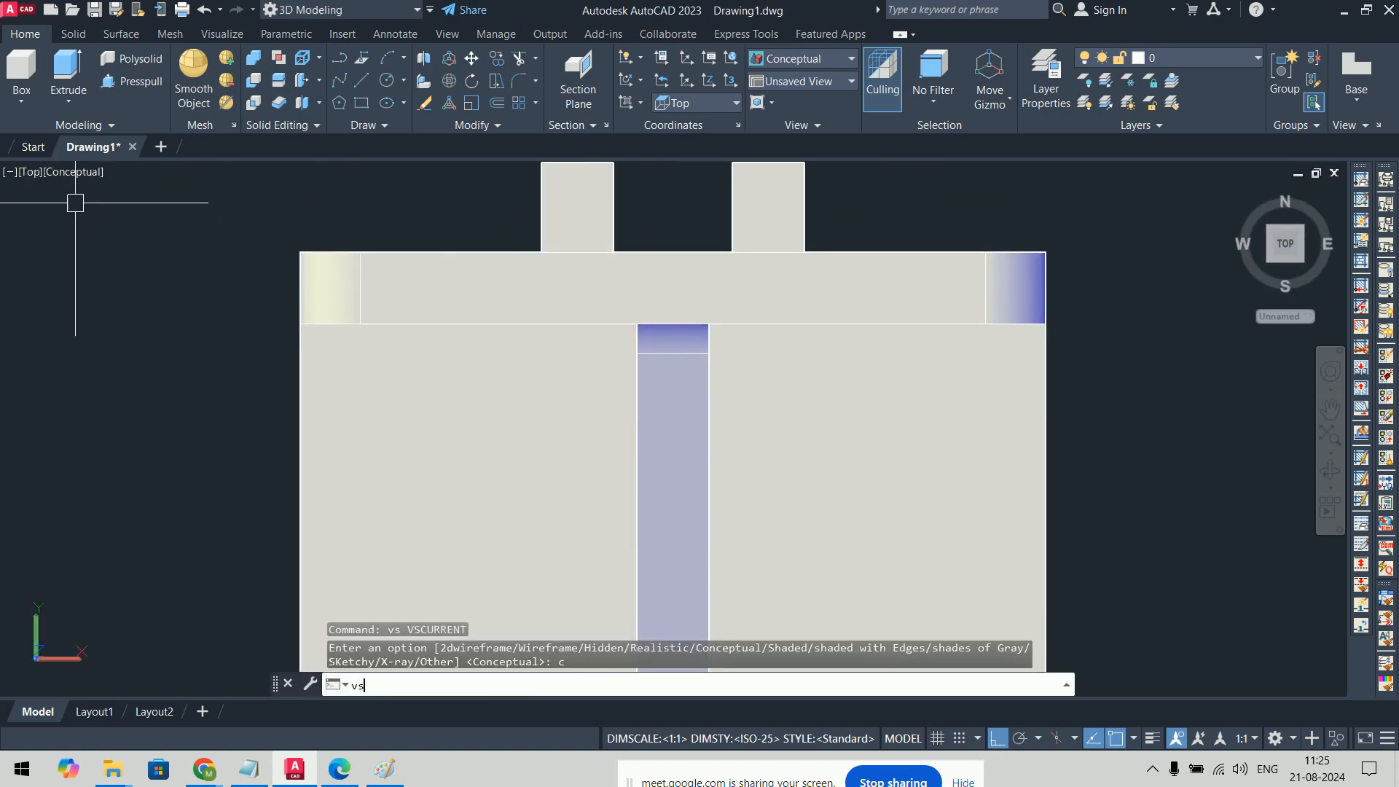
pyautogui.press('Return')
pyautogui.write('2')
pyautogui.press('Return')
pyautogui.scroll(-4, 480, 462)
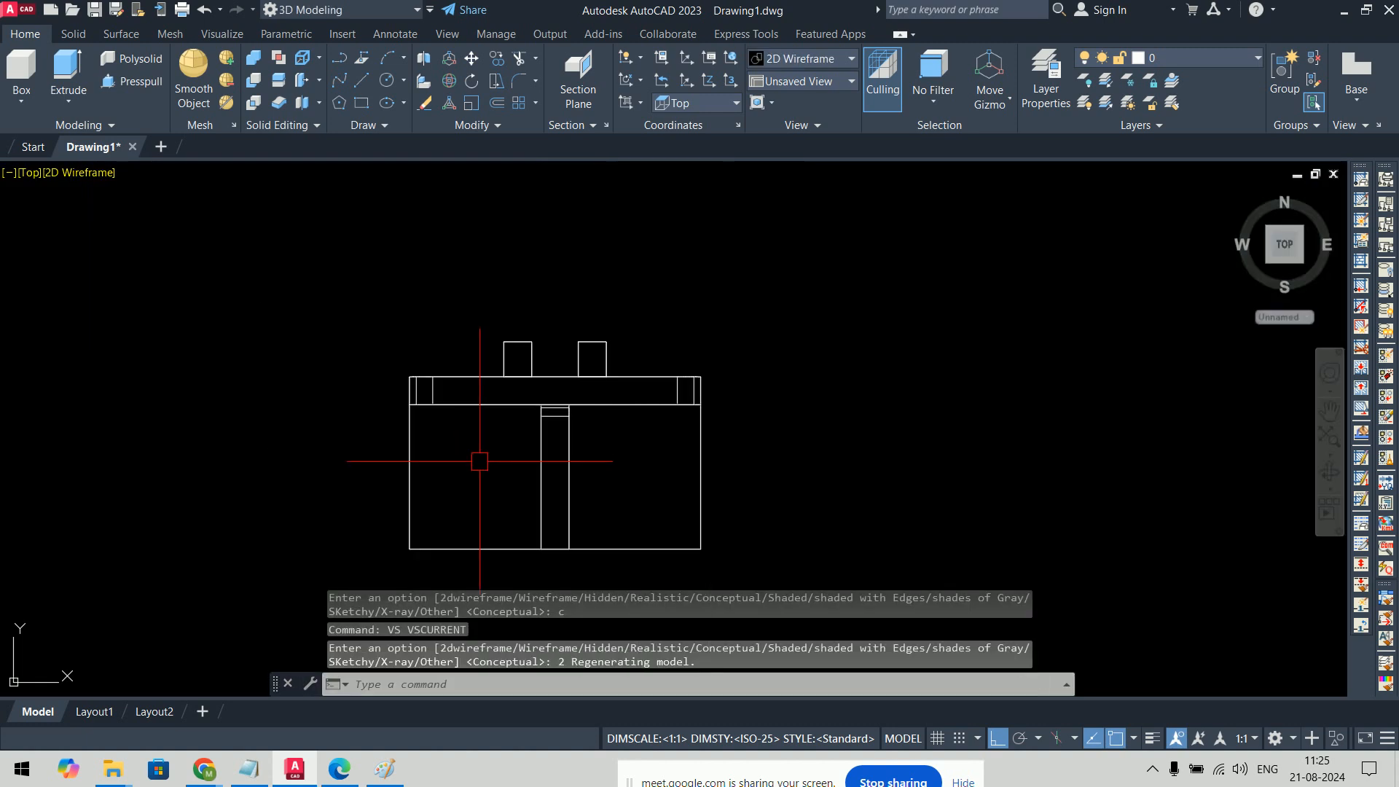
# Step: Draw a circle of diameter 15 in the empty space beside the bracket
pyautogui.moveTo(480, 461); pyautogui.dragTo(381, 404, button='middle')
pyautogui.write('c')
pyautogui.press('Return')
pyautogui.click(737, 384)
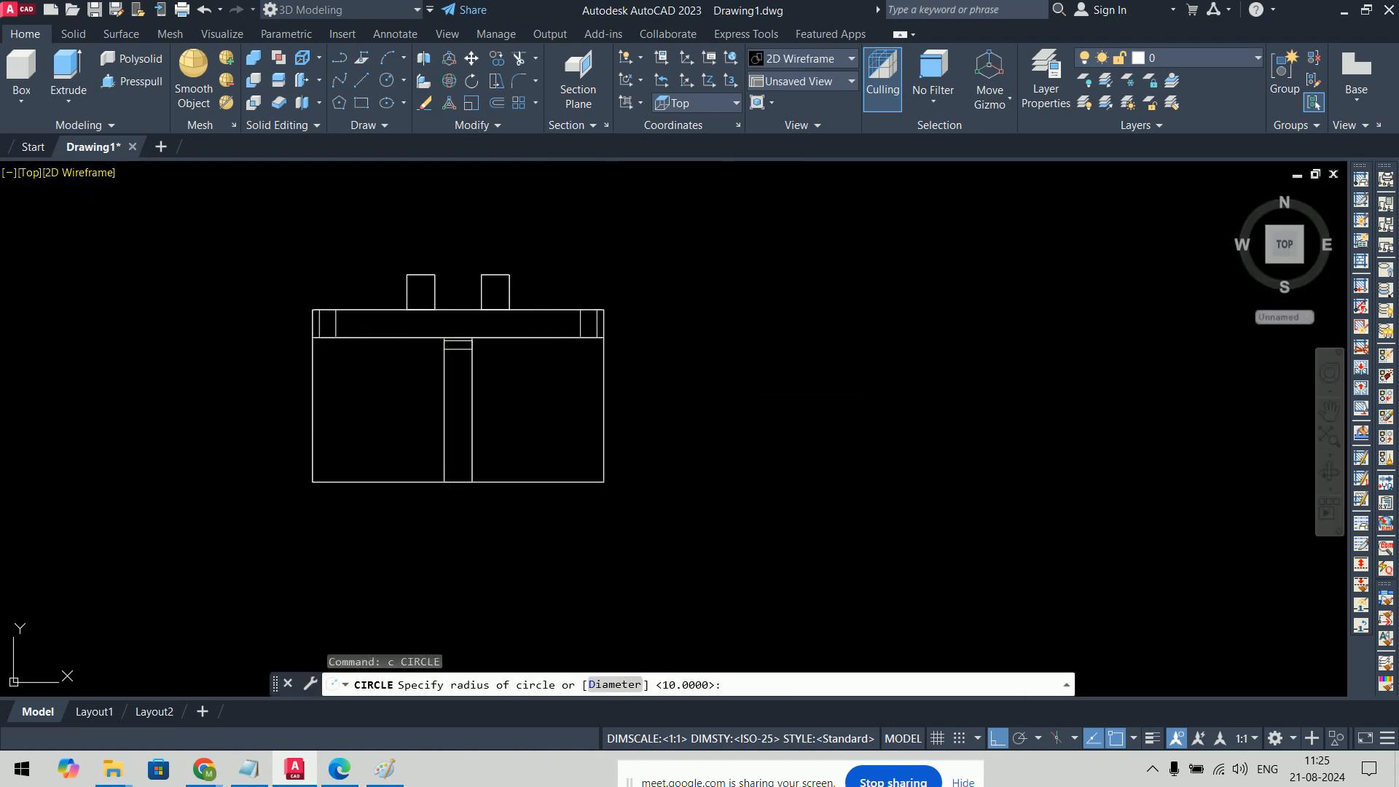
pyautogui.write('d')
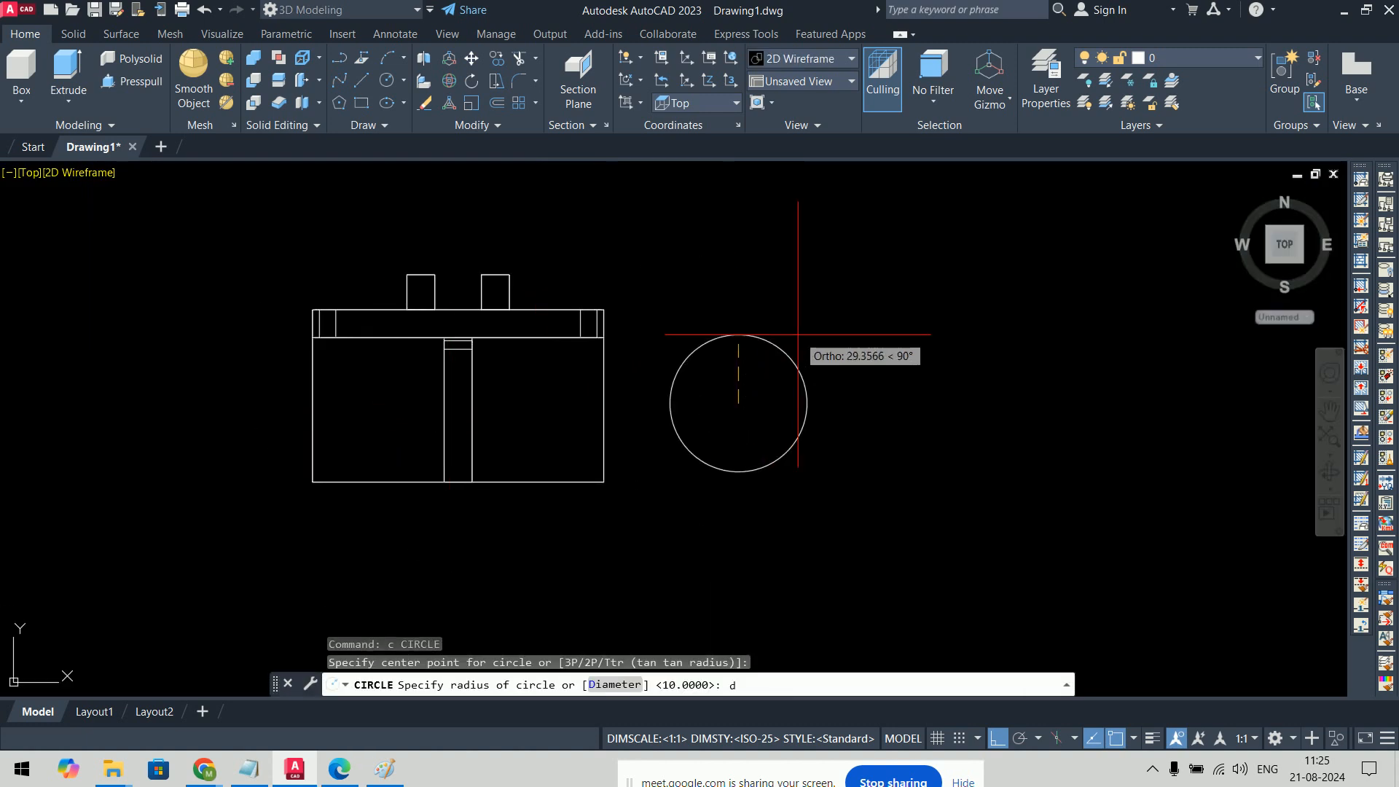
pyautogui.press('Return')
pyautogui.write('15')
pyautogui.press('Return')
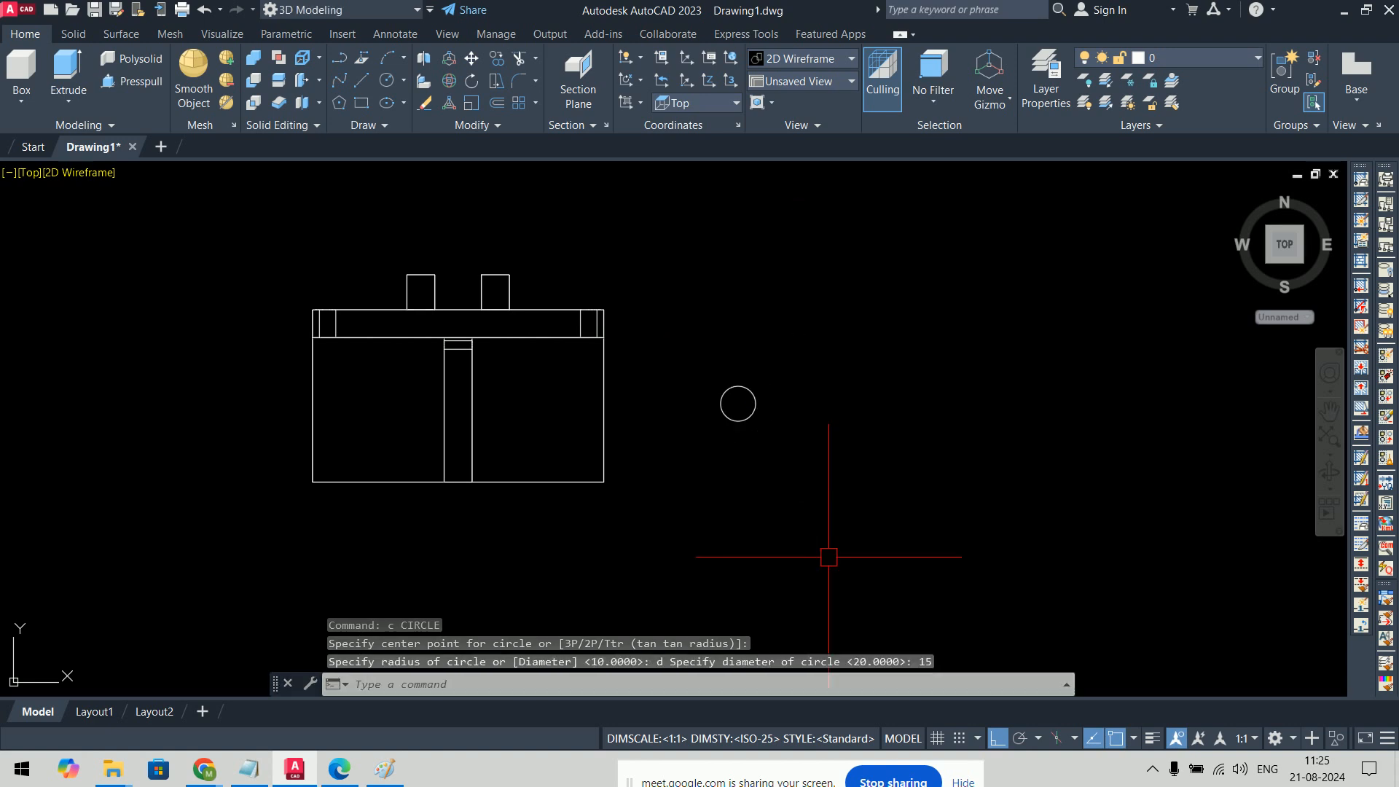
# Step: Orbit to a 3D view and copy the Ø15 circle by its centre onto the front-left top corner of the base plate
pyautogui.keyDown('shift'); pyautogui.moveTo(828, 556); pyautogui.dragTo(933, 320, button='middle'); pyautogui.keyUp('shift')
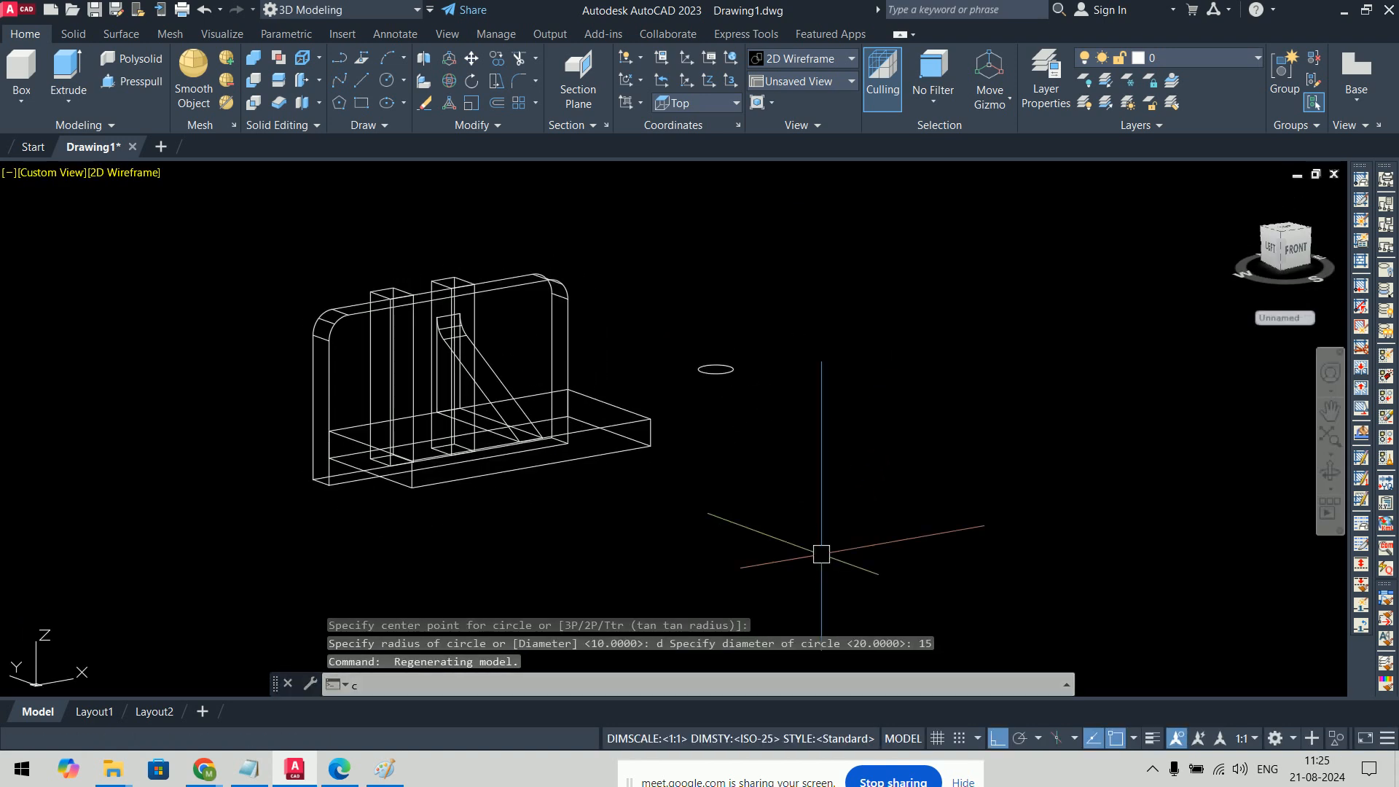
pyautogui.write('co')
pyautogui.press('Return')
pyautogui.click(722, 365)
pyautogui.press('Return')
pyautogui.scroll(5, 725, 314)
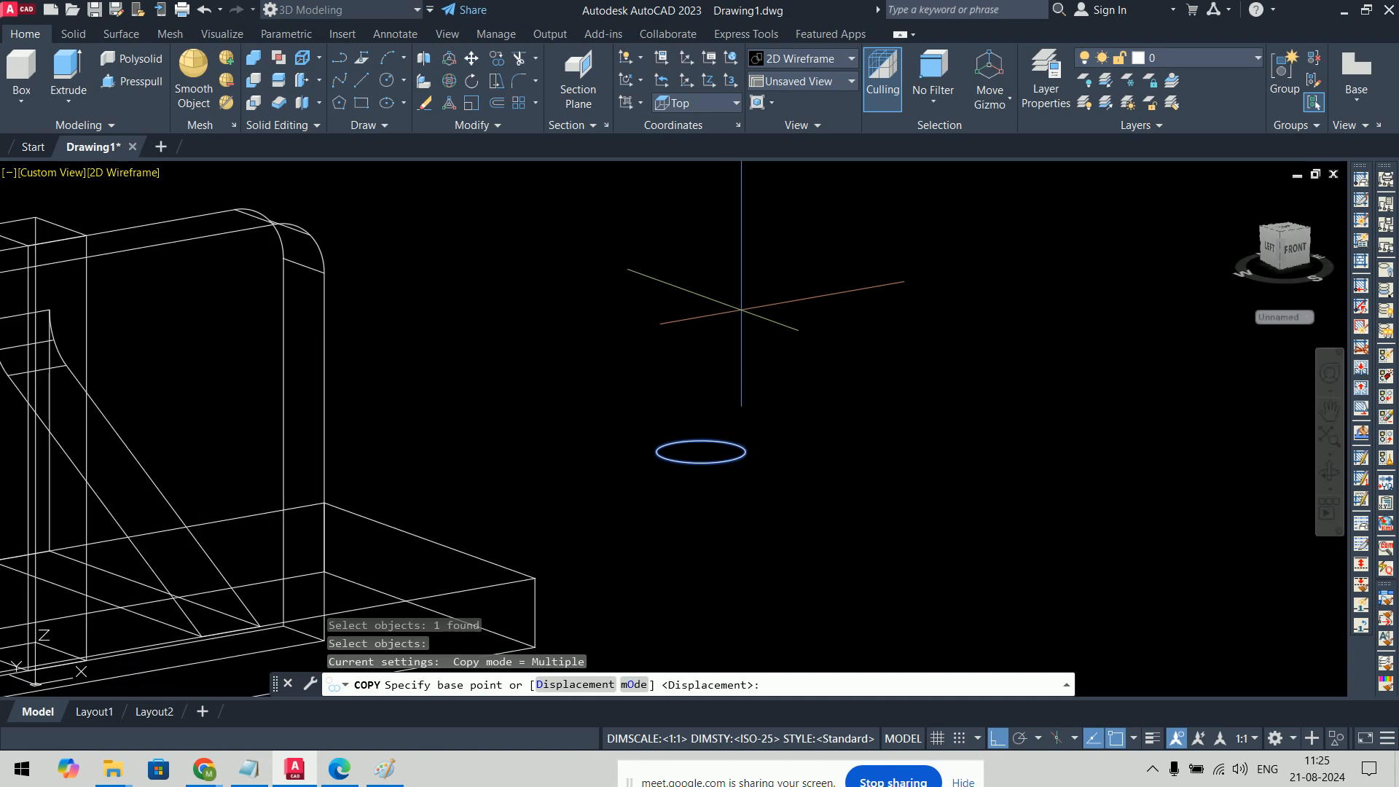
pyautogui.scroll(-5, 793, 303)
pyautogui.keyDown('shift'); pyautogui.moveTo(883, 303); pyautogui.dragTo(940, 375, button='middle'); pyautogui.keyUp('shift')
pyautogui.scroll(5, 743, 321)
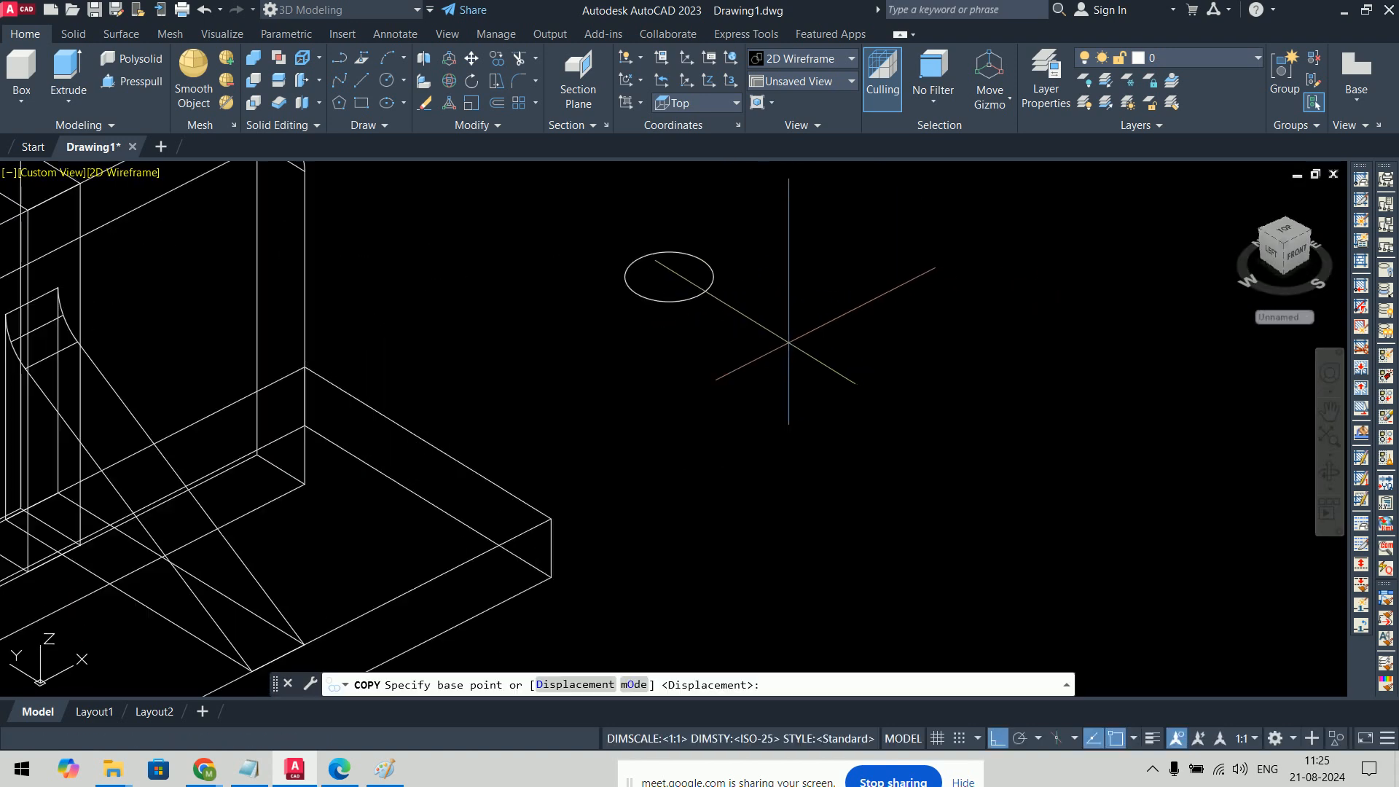
pyautogui.click(738, 316)
pyautogui.scroll(-7, 720, 378)
pyautogui.scroll(5, 720, 378)
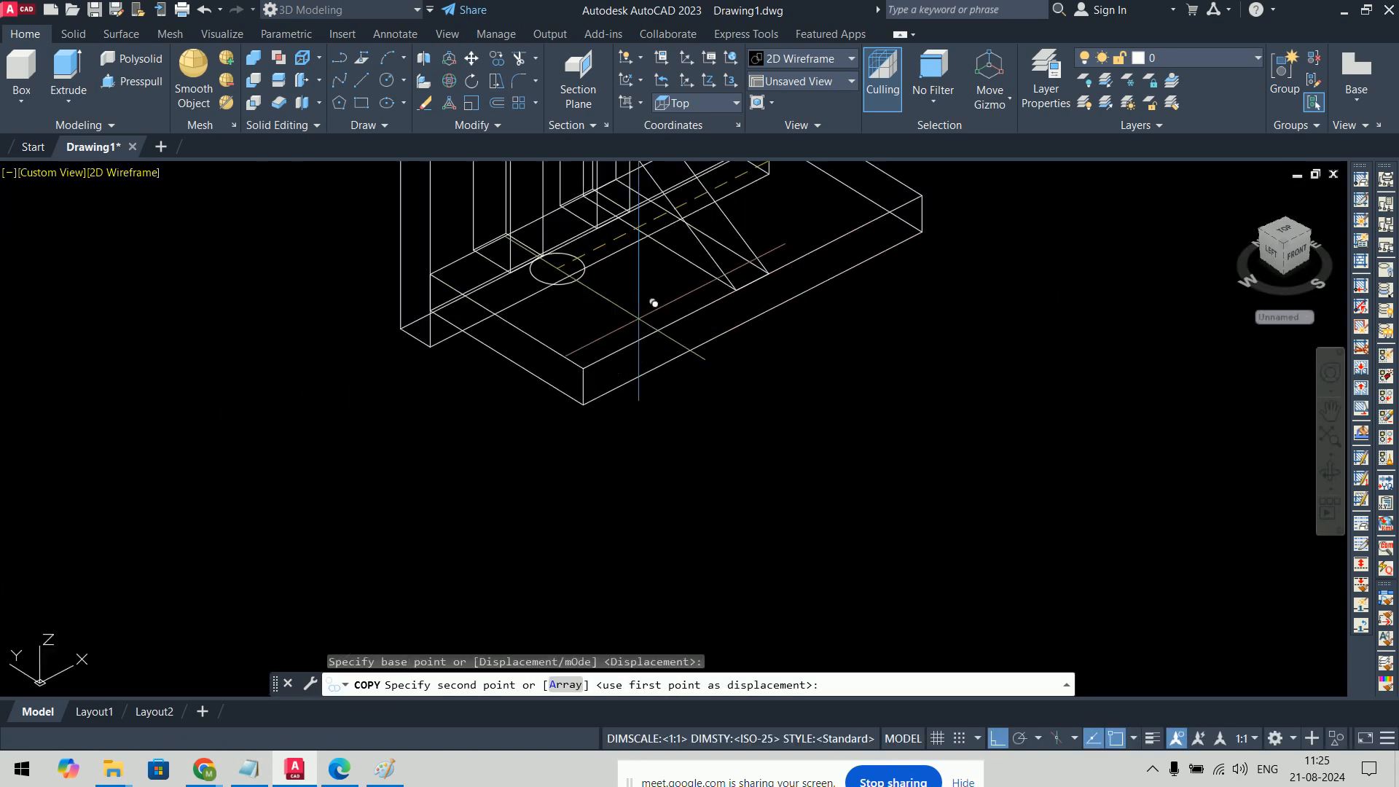
pyautogui.click(552, 394)
# Step: Place a second copy of the circle on the base plate's rear-right top corner and erase the original circle
pyautogui.scroll(-8, 793, 261)
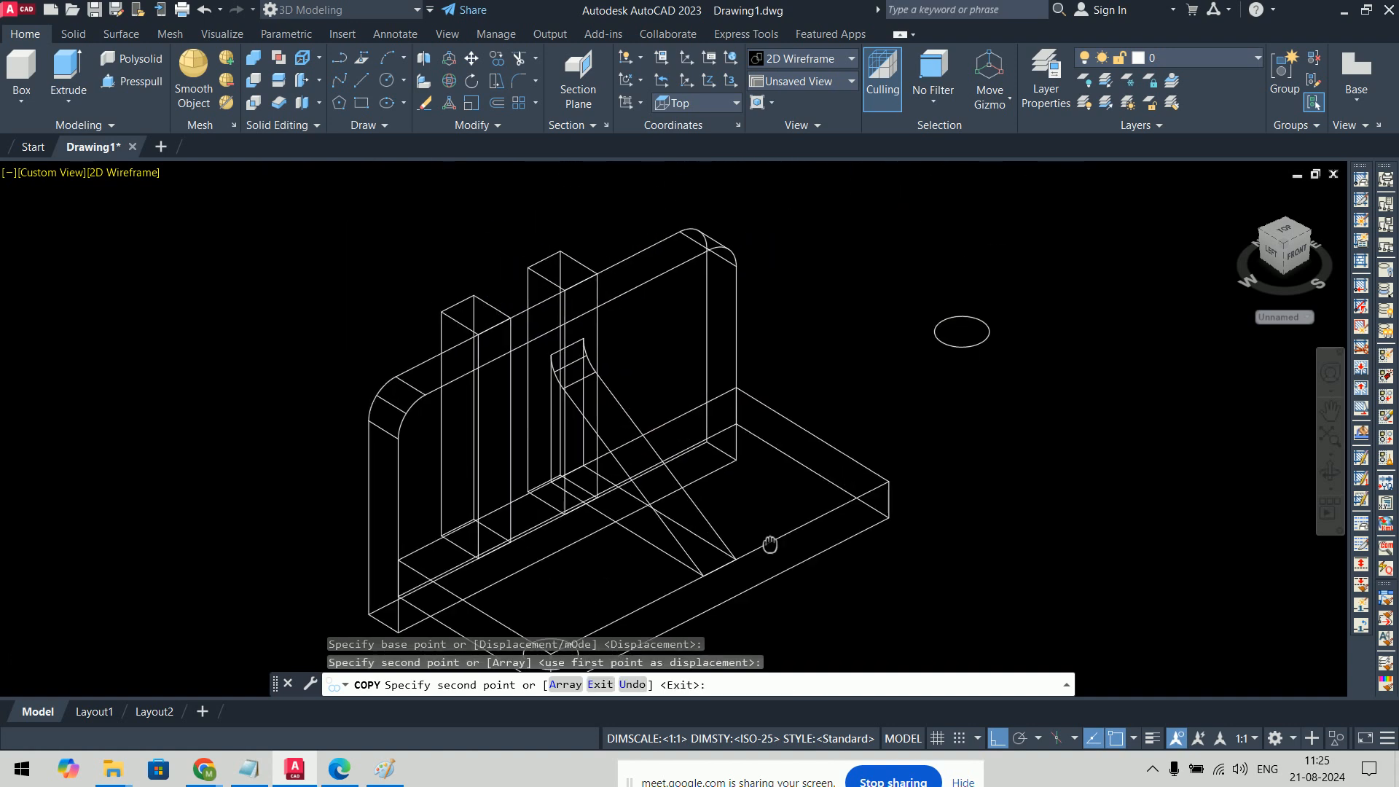
pyautogui.scroll(10, 758, 350)
pyautogui.click(702, 482)
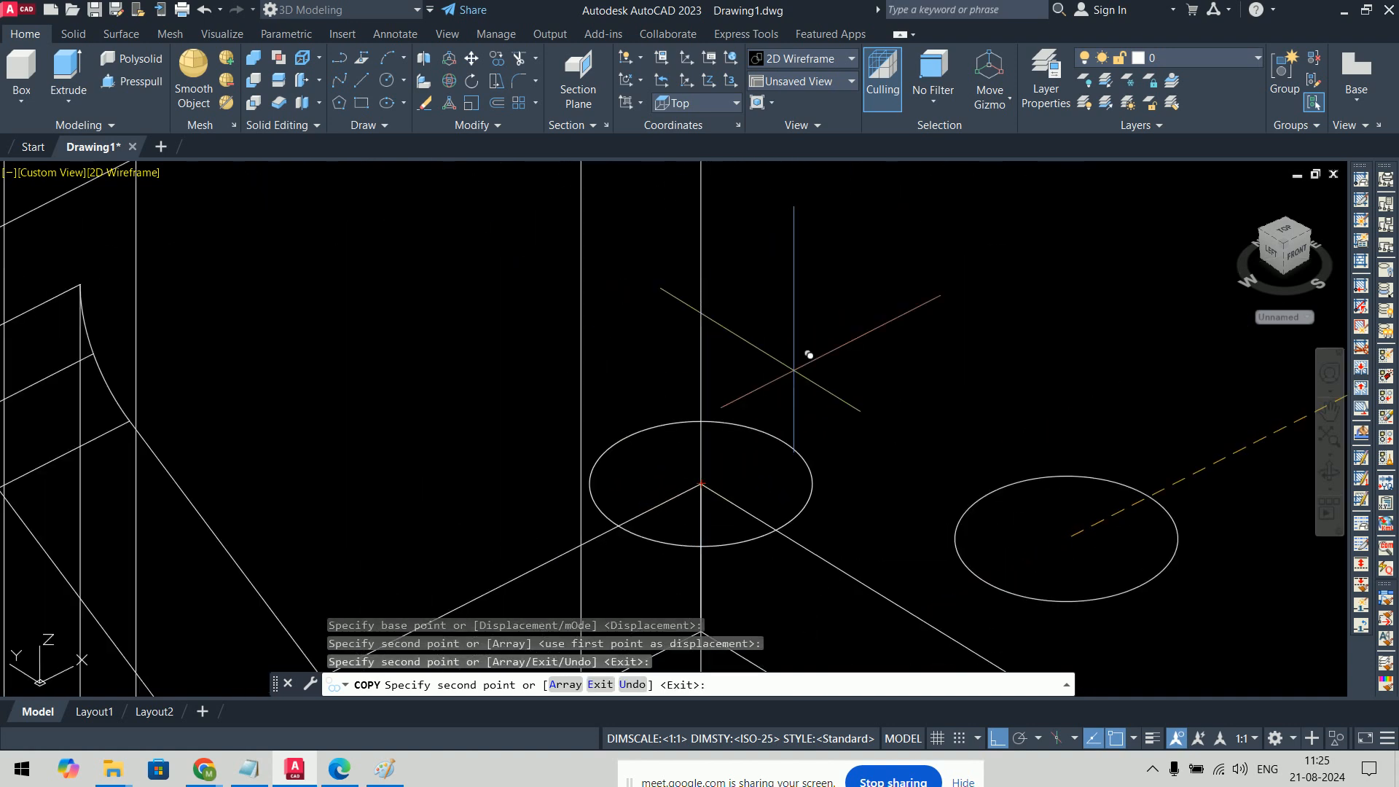
pyautogui.scroll(-5, 806, 353)
pyautogui.press('Escape')
pyautogui.press('Escape')
pyautogui.click(1124, 327)
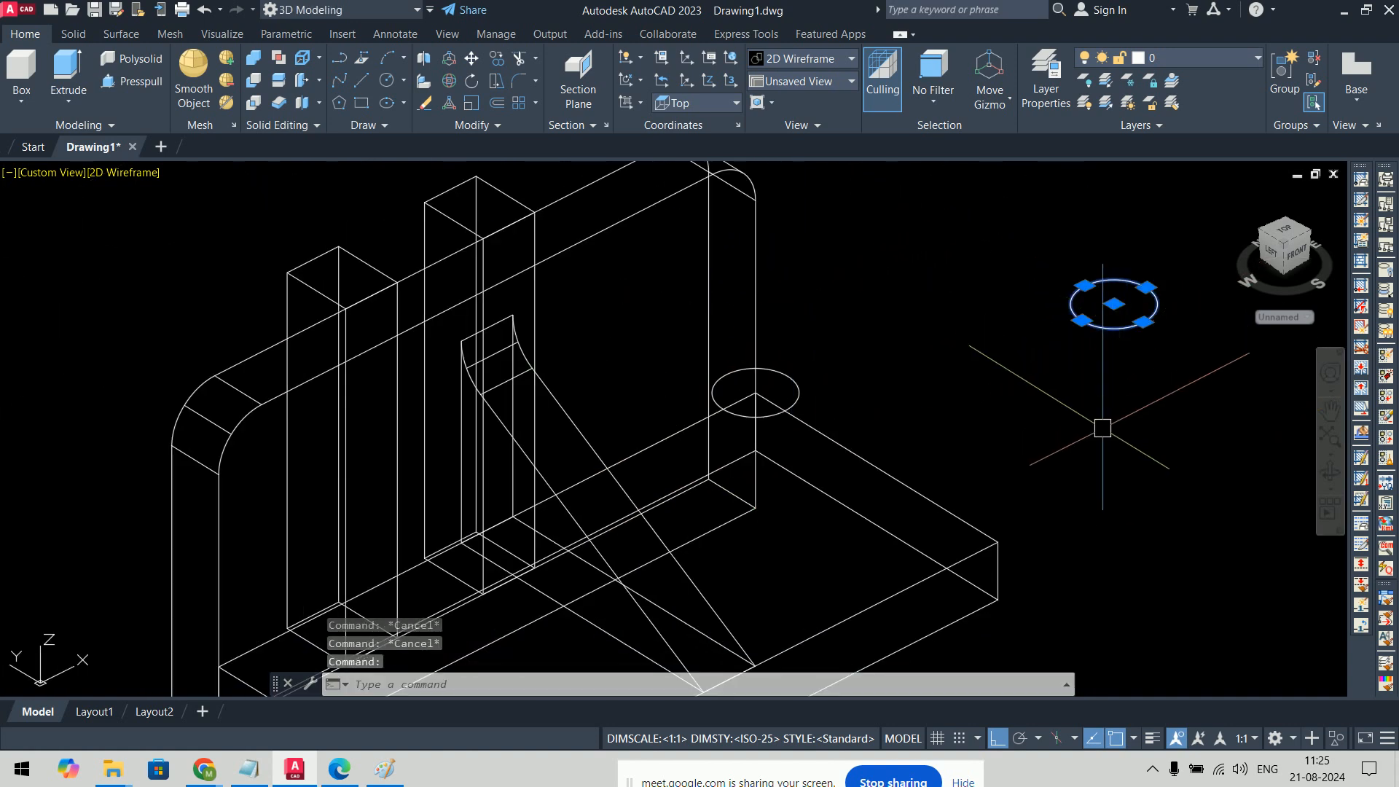
pyautogui.press('Delete')
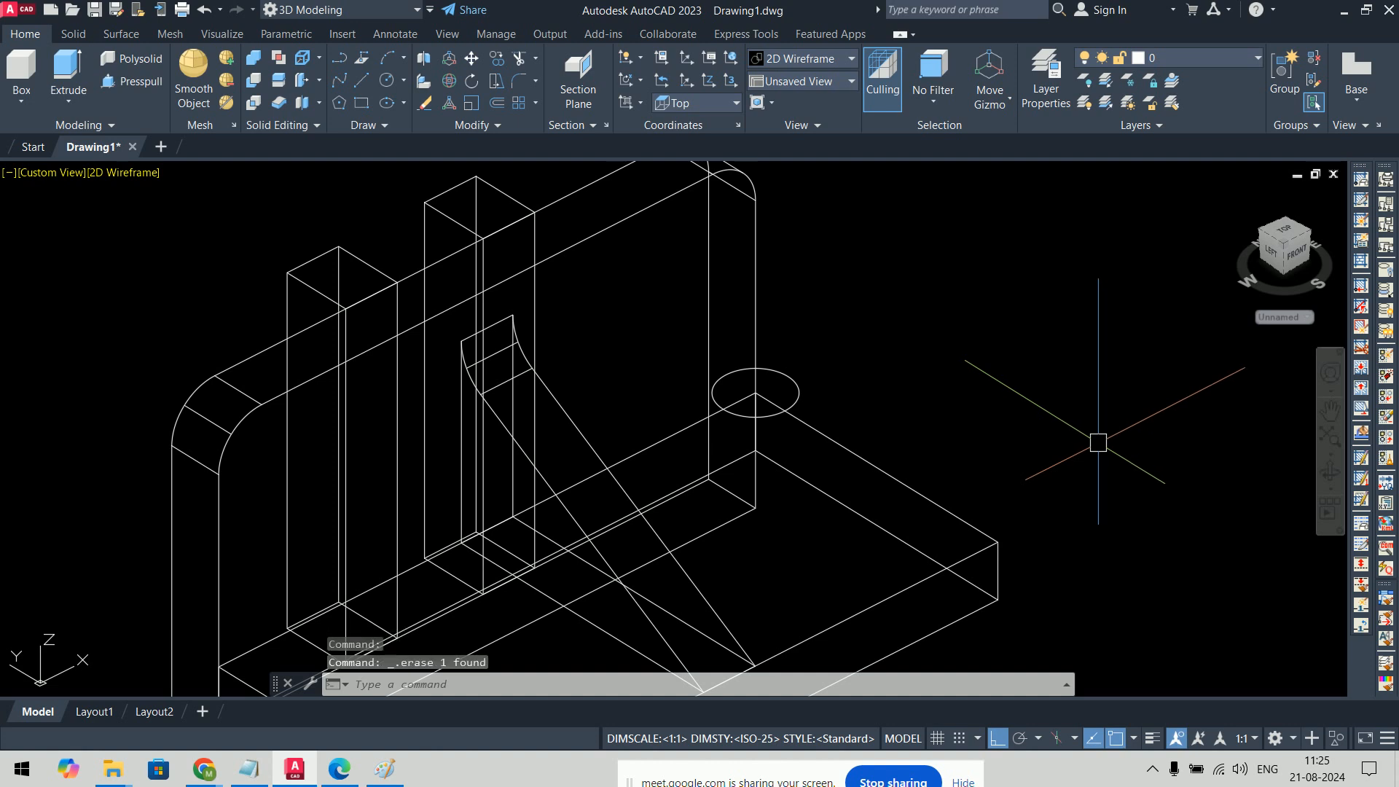
# Step: Move the front corner circle 15 along the base plate's long front edge
pyautogui.scroll(4, 750, 422)
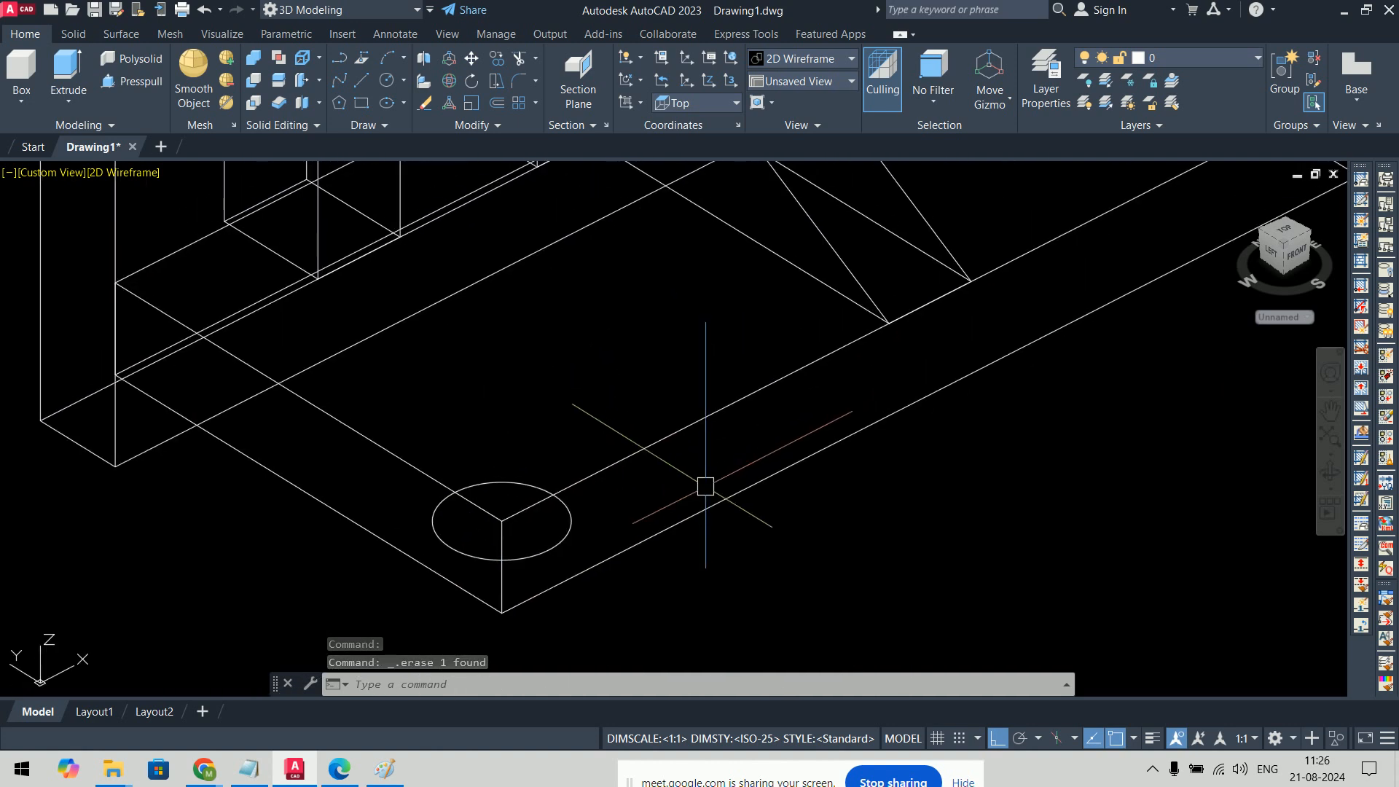
pyautogui.write('m')
pyautogui.press('Return')
pyautogui.click(539, 485)
pyautogui.press('Return')
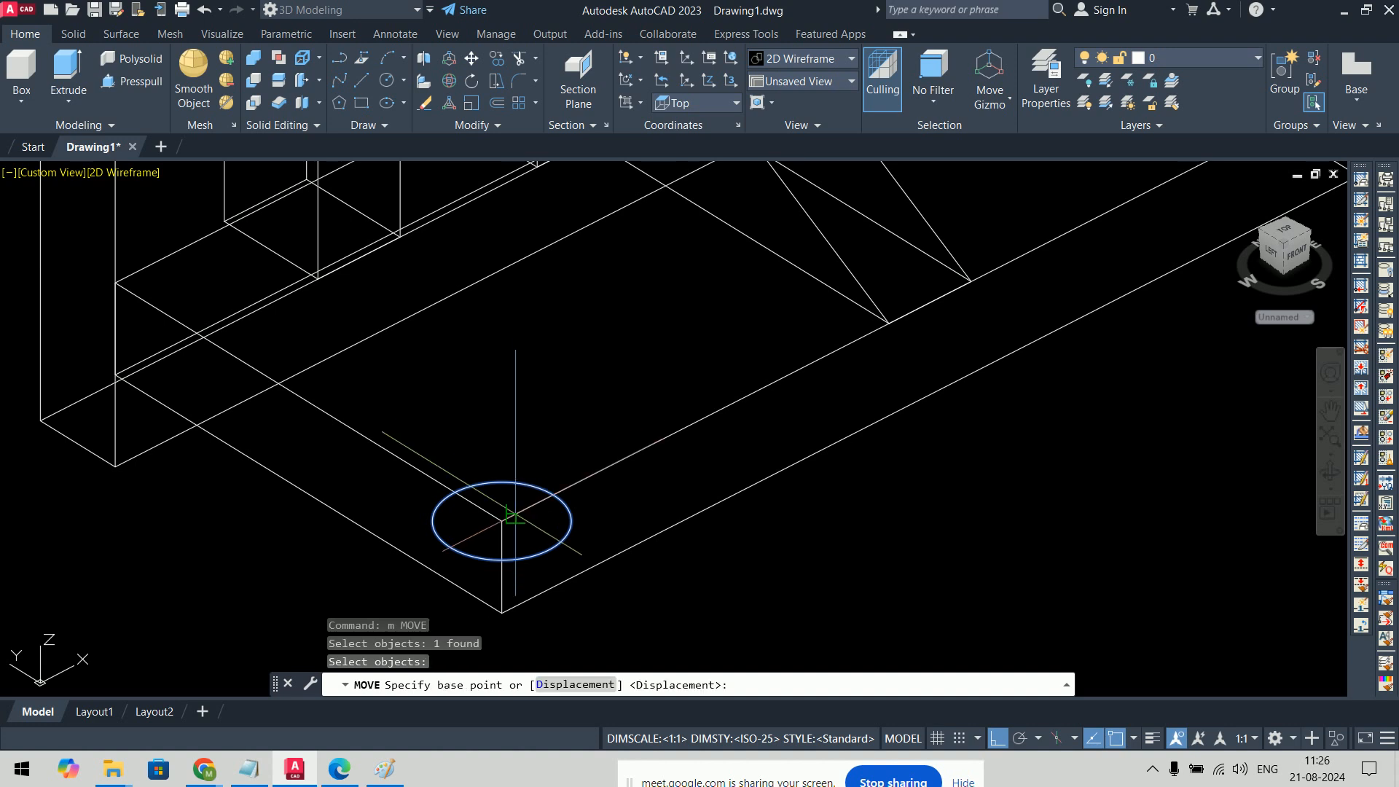
pyautogui.click(514, 515)
pyautogui.write('1')
pyautogui.press('Return')
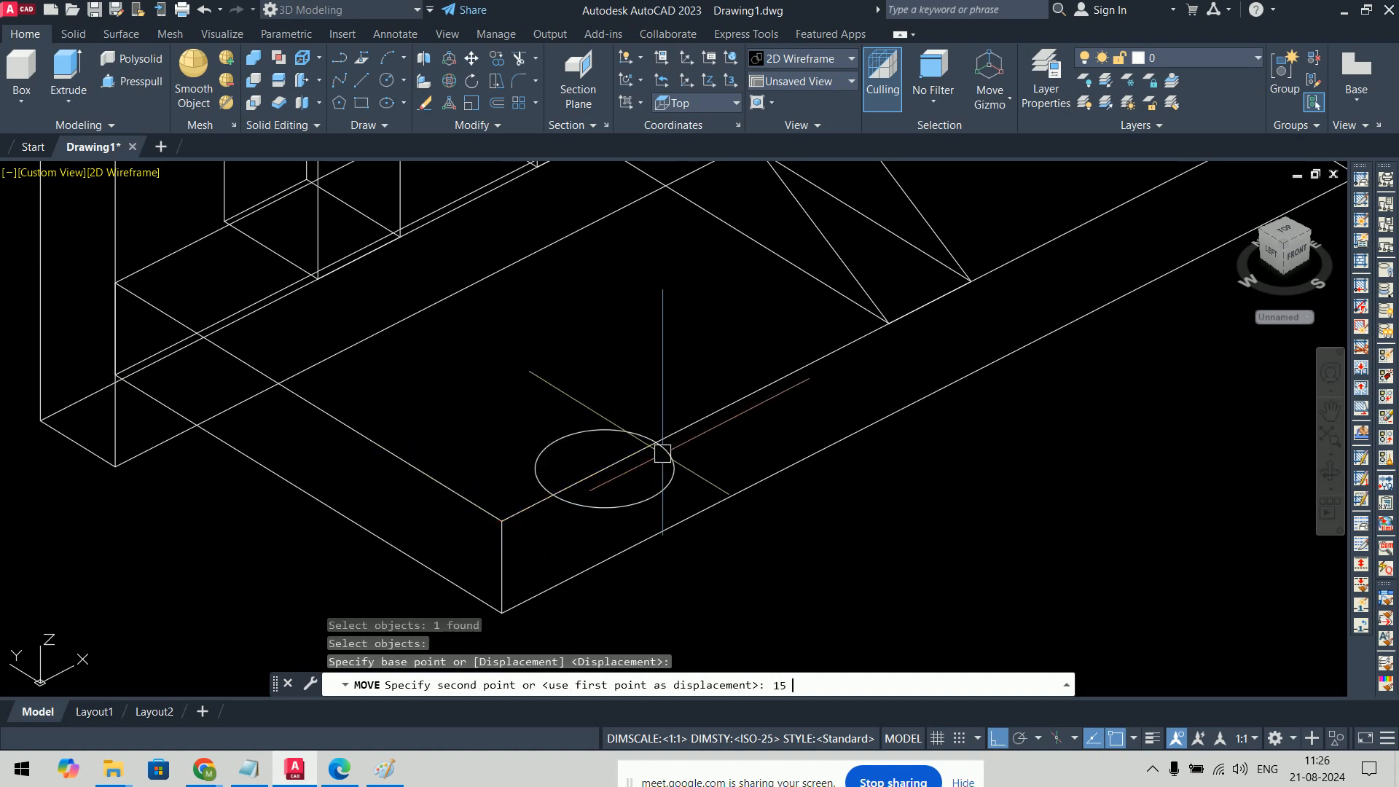
# Step: Move the front circle another 15 inward from the front edge, towards the vertical plate
pyautogui.press('Return')
pyautogui.click(594, 432)
pyautogui.press('Return')
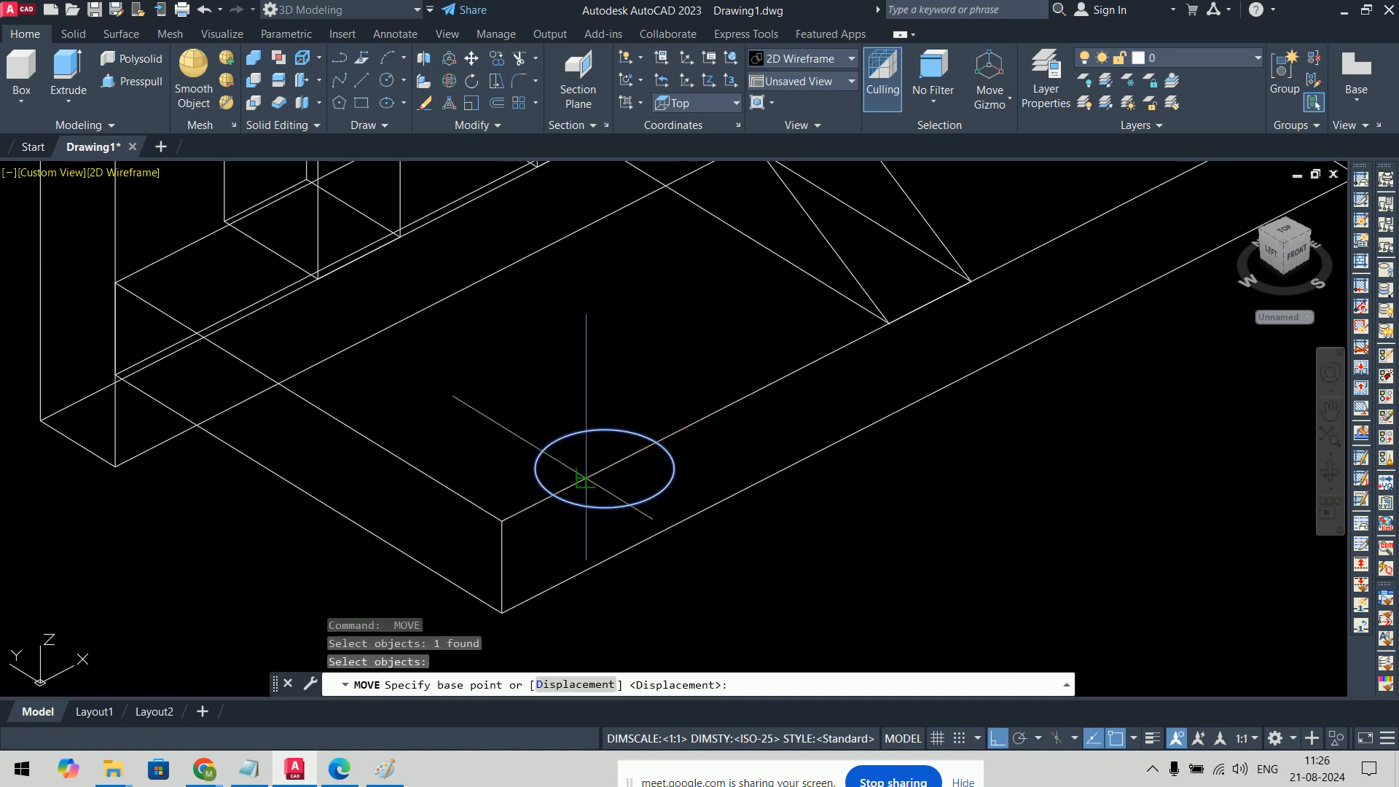
pyautogui.click(605, 469)
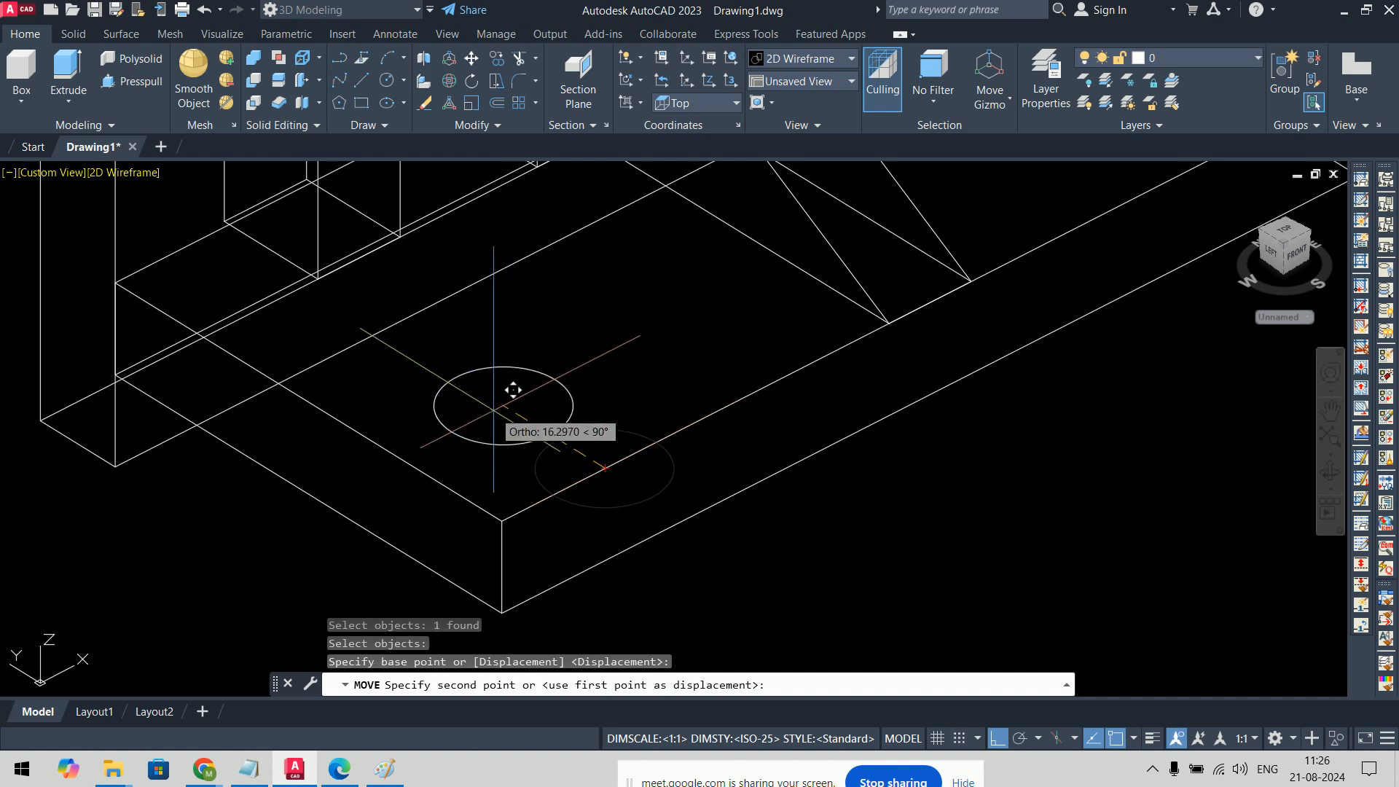
pyautogui.write('15')
pyautogui.press('Return')
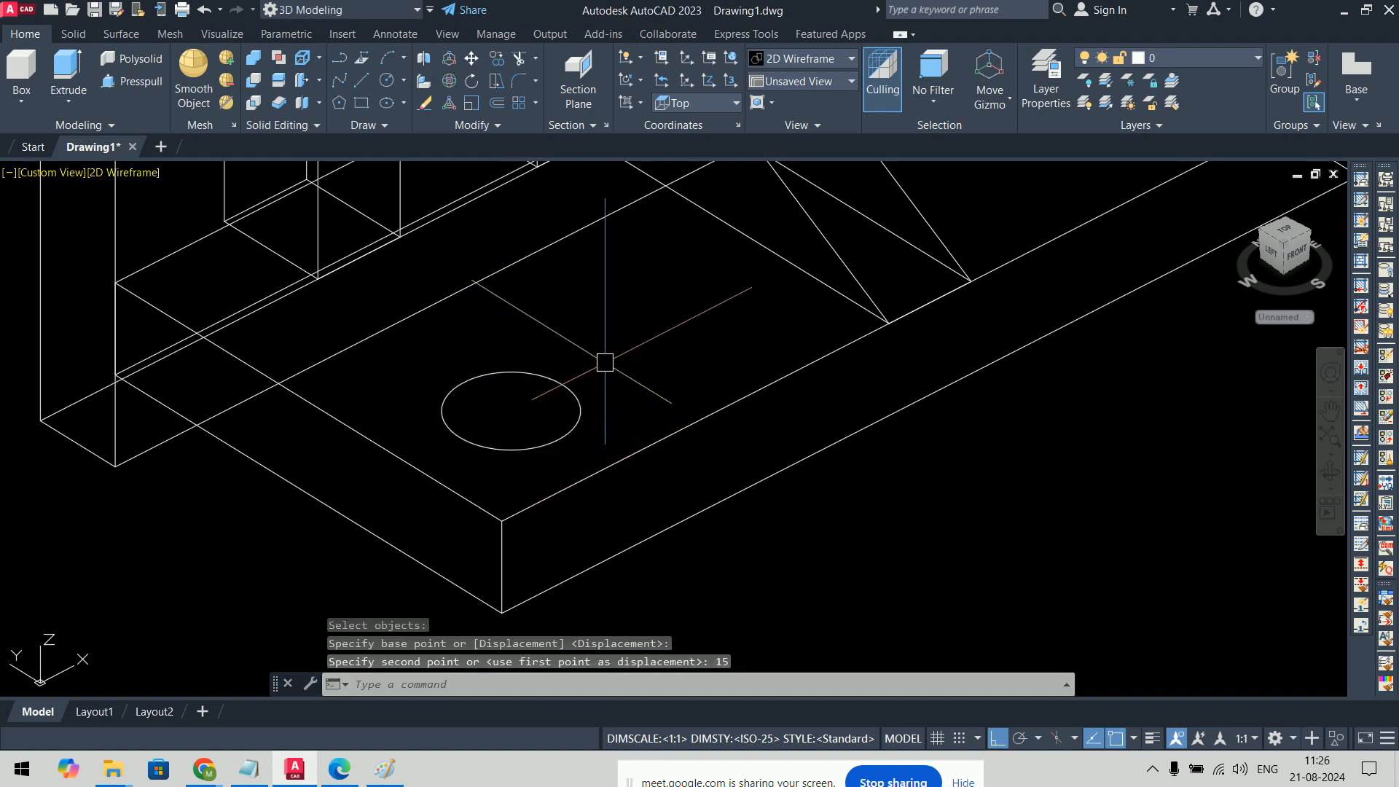
pyautogui.scroll(-4, 725, 433)
# Step: Switch to the bracket drawing in Paint, mark the 15 and 6 dimension lines of the rear base hole, and return to AutoCAD
pyautogui.hotkey('alt', 'Tab')
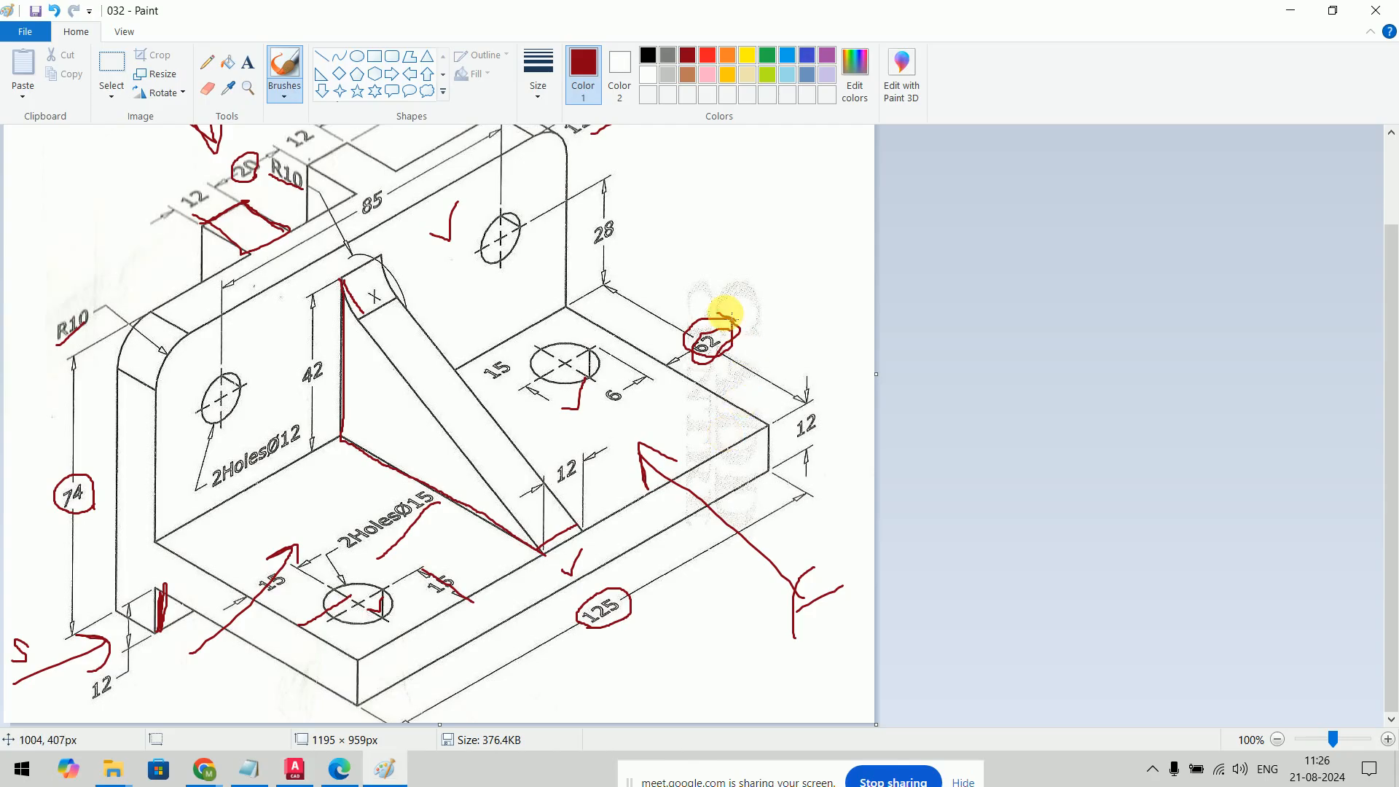
pyautogui.moveTo(590, 348); pyautogui.dragTo(633, 378)
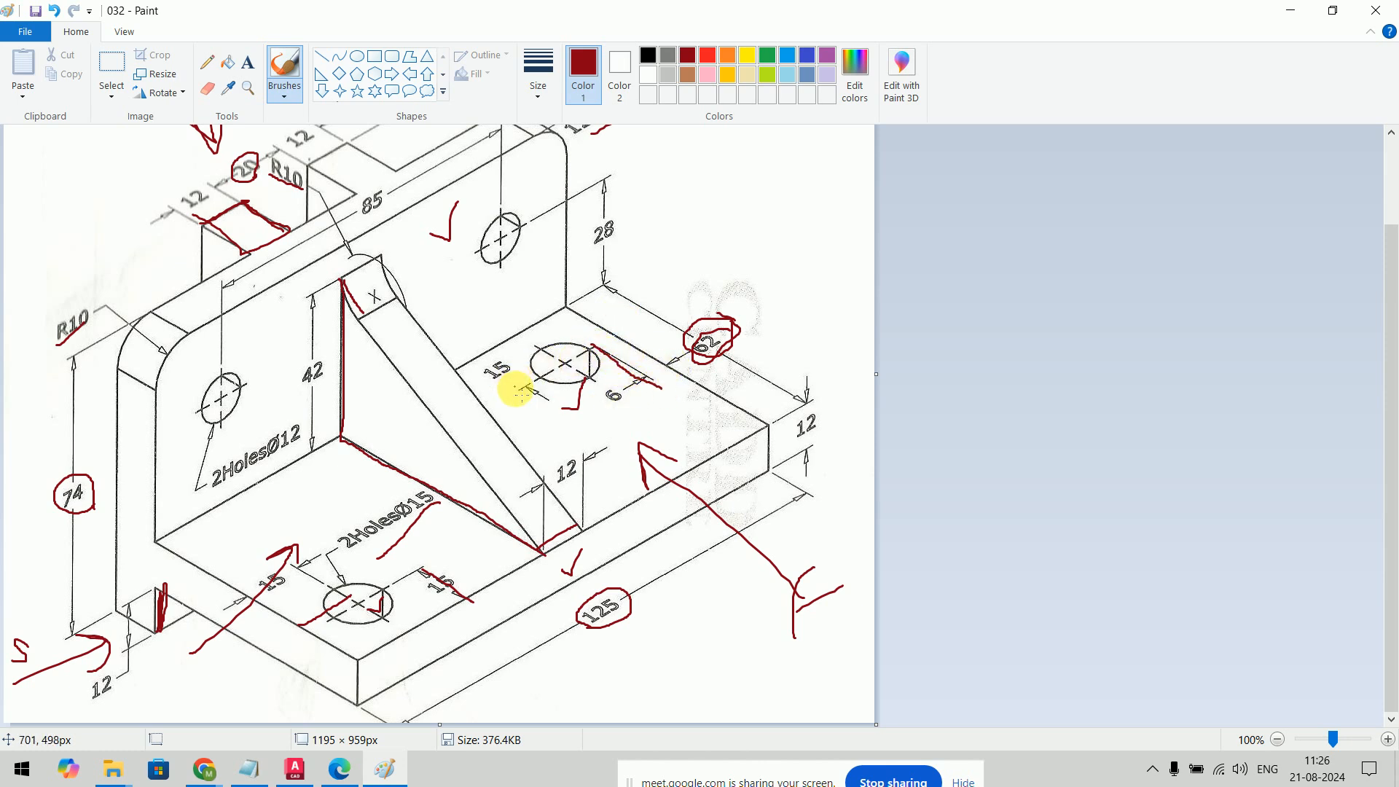
pyautogui.moveTo(527, 388); pyautogui.dragTo(576, 367)
pyautogui.hotkey('alt', 'Tab')
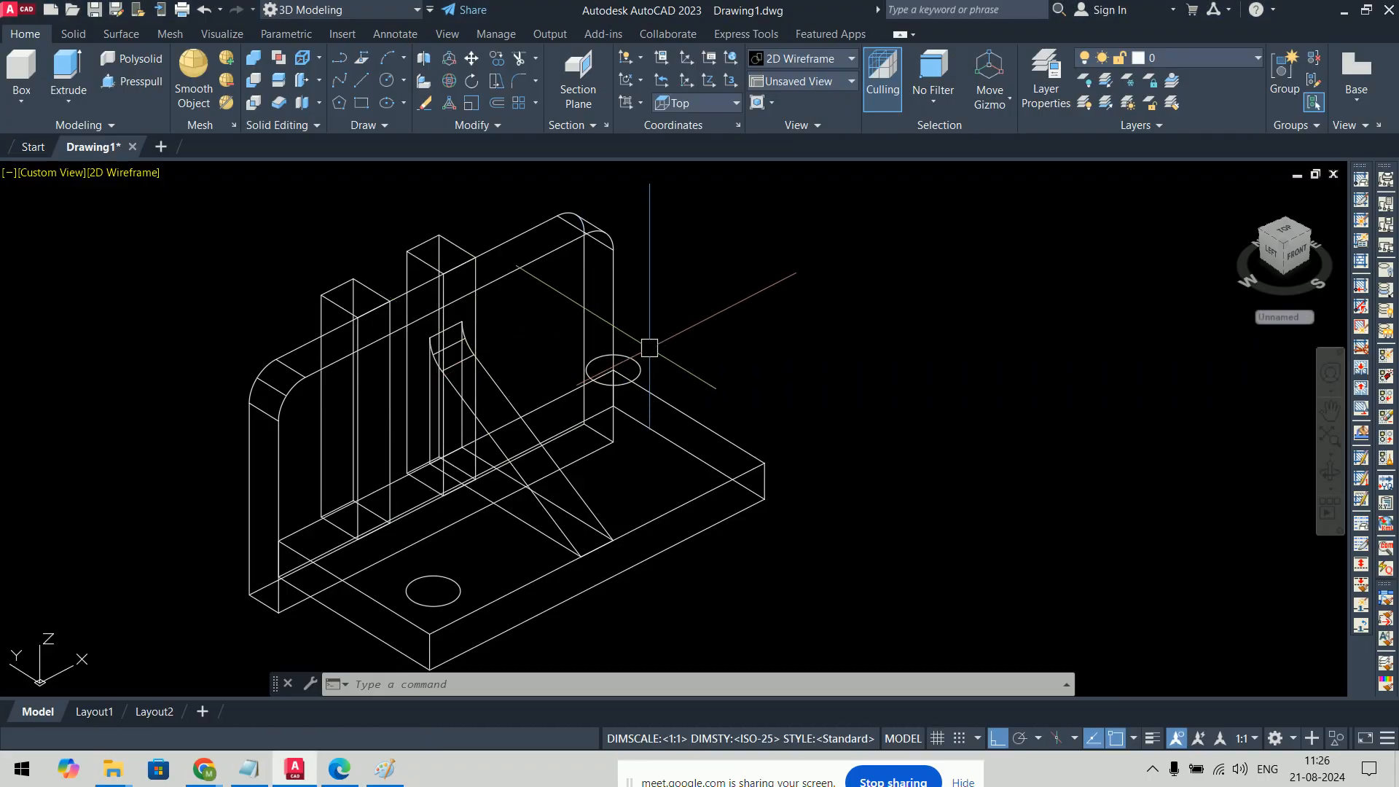
# Step: Move the rear corner circle 15 along the base plate's short side edge, away from the vertical plate
pyautogui.scroll(3, 651, 342)
pyautogui.press('Return')
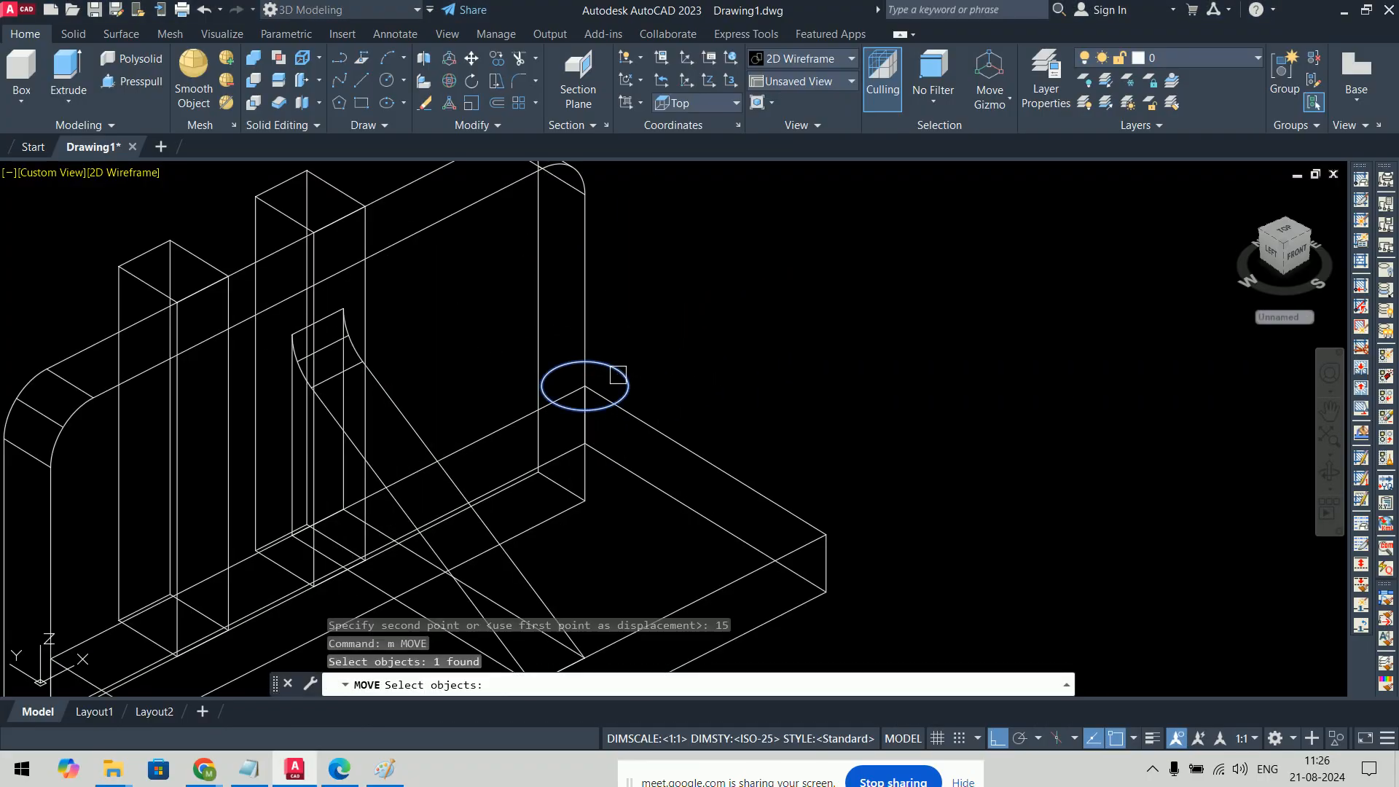
pyautogui.click(596, 362)
pyautogui.press('Return')
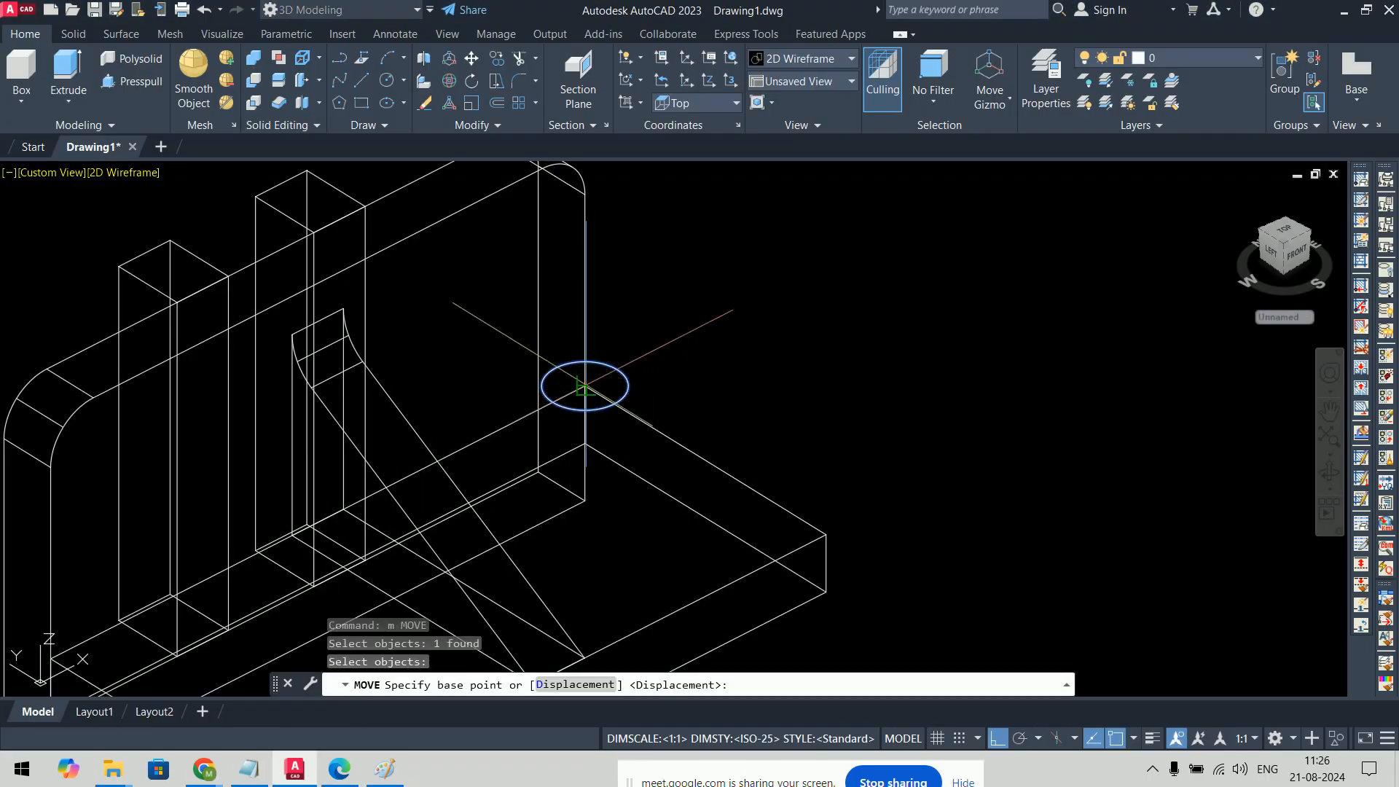
pyautogui.click(586, 386)
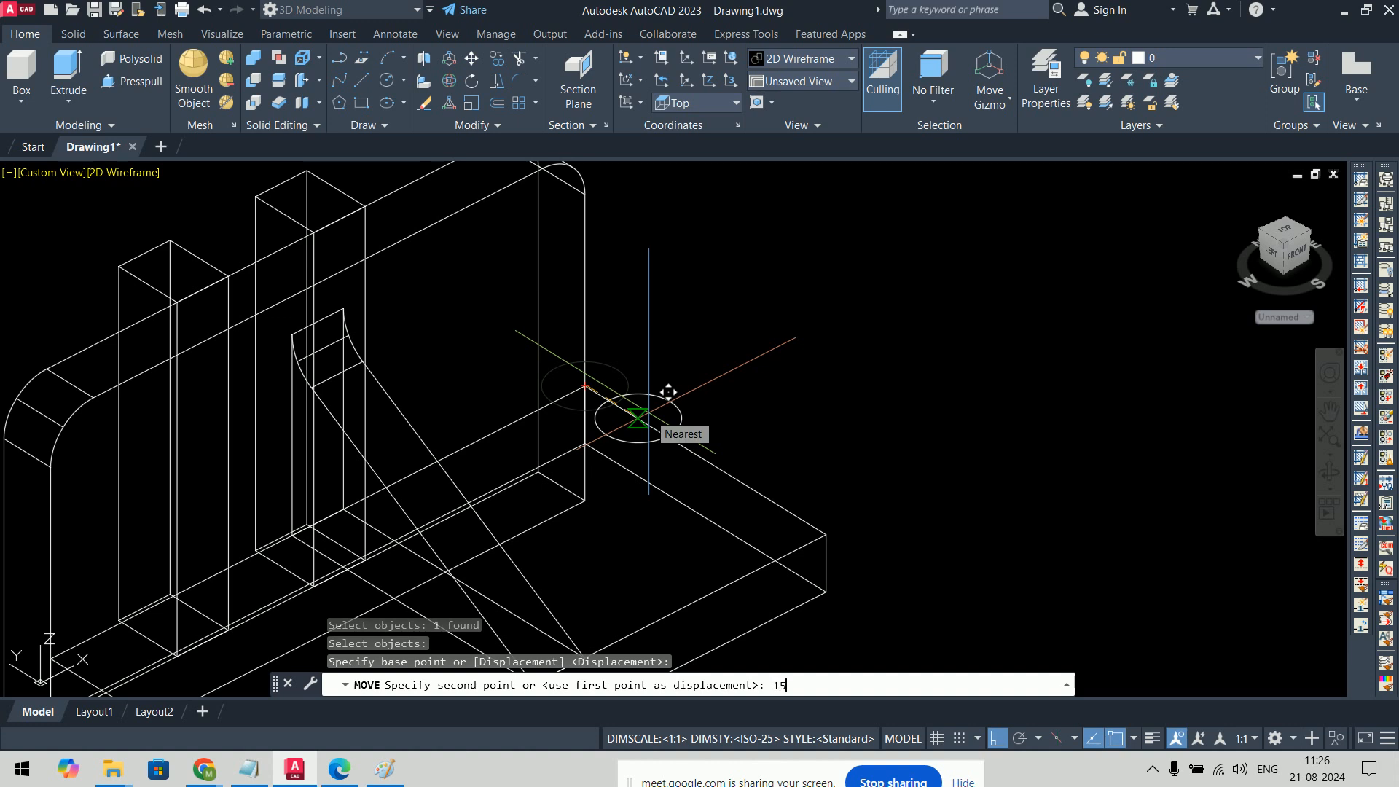
pyautogui.press('Return')
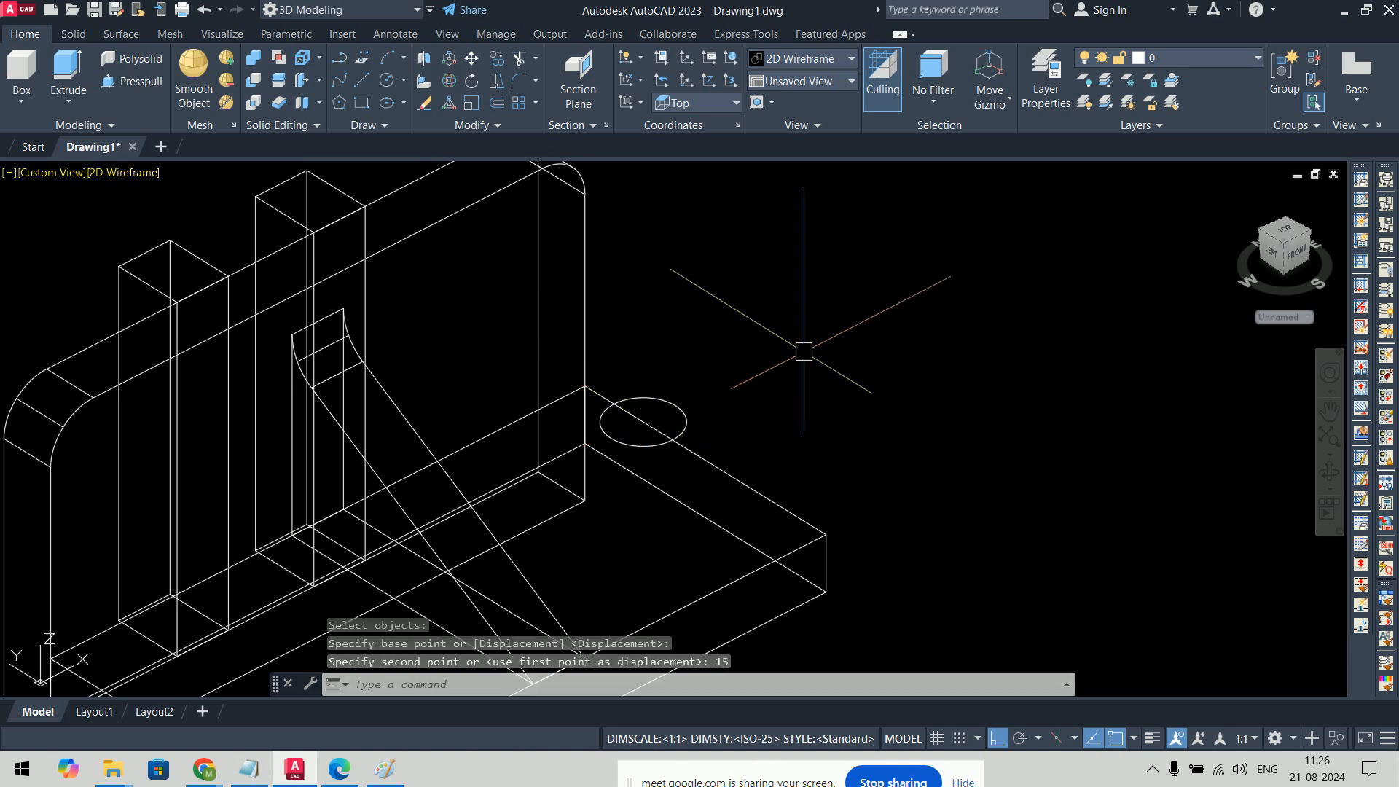
# Step: Move the rear circle 13.5 inward from the side edge, parallel to the base plate's length
pyautogui.write('m')
pyautogui.press('Return')
pyautogui.scroll(4, 672, 386)
pyautogui.click(670, 423)
pyautogui.press('Return')
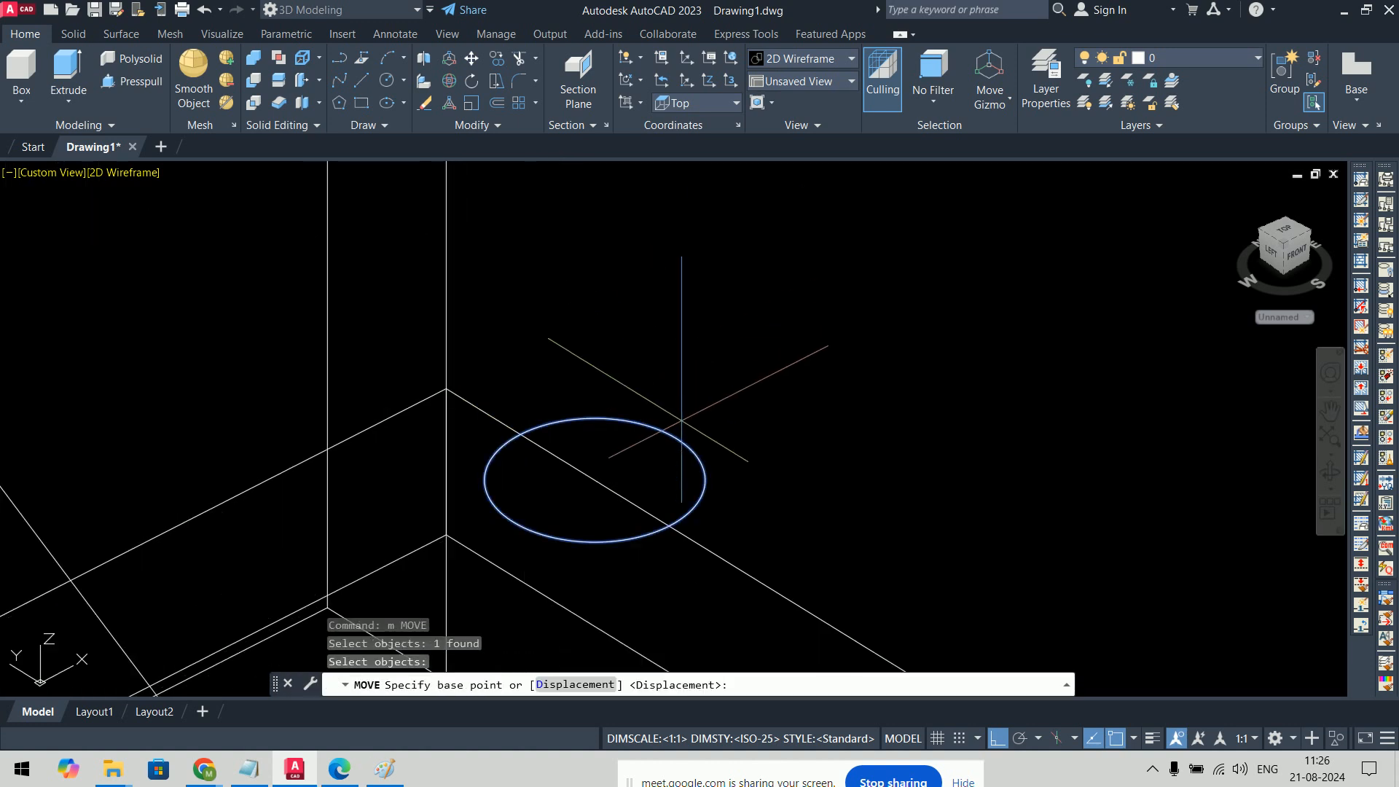
pyautogui.click(676, 439)
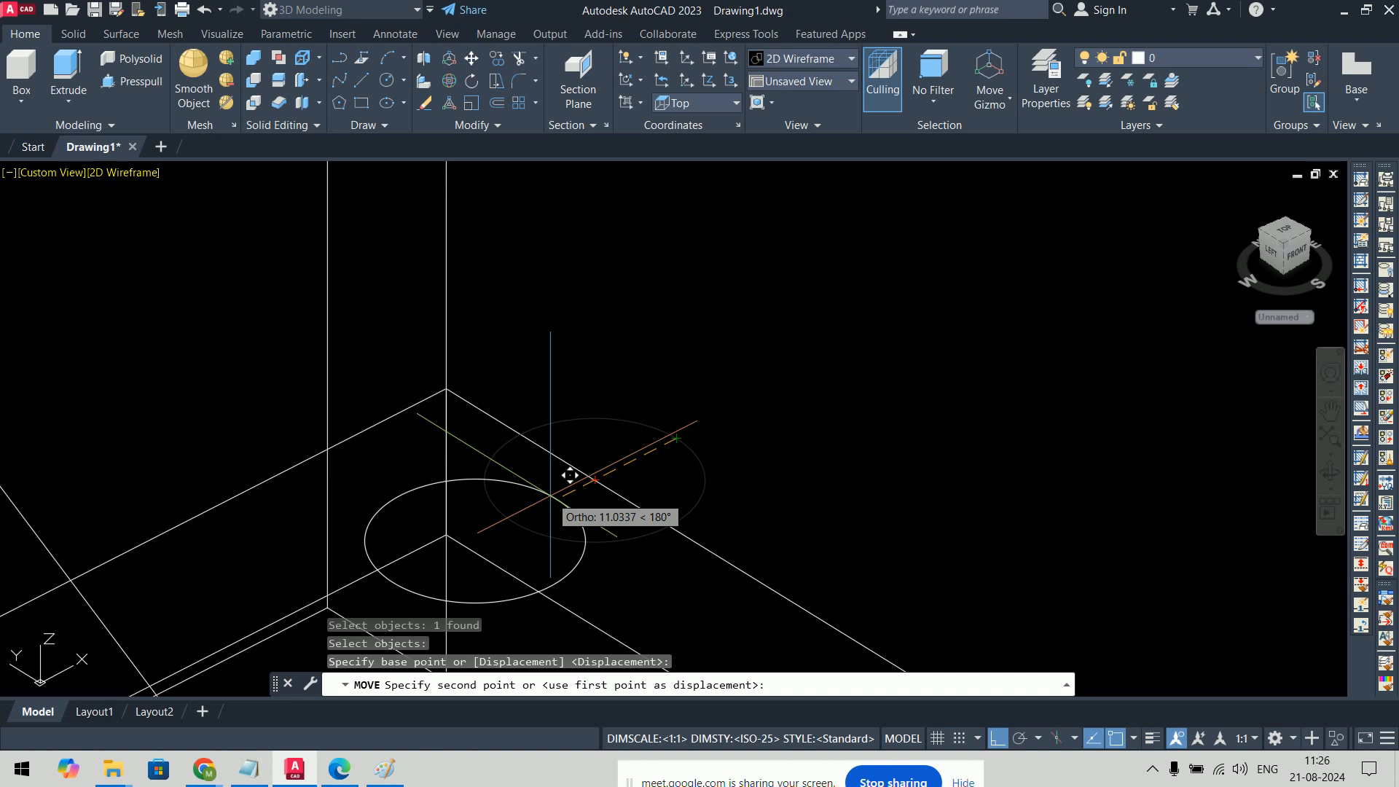
pyautogui.press('Return')
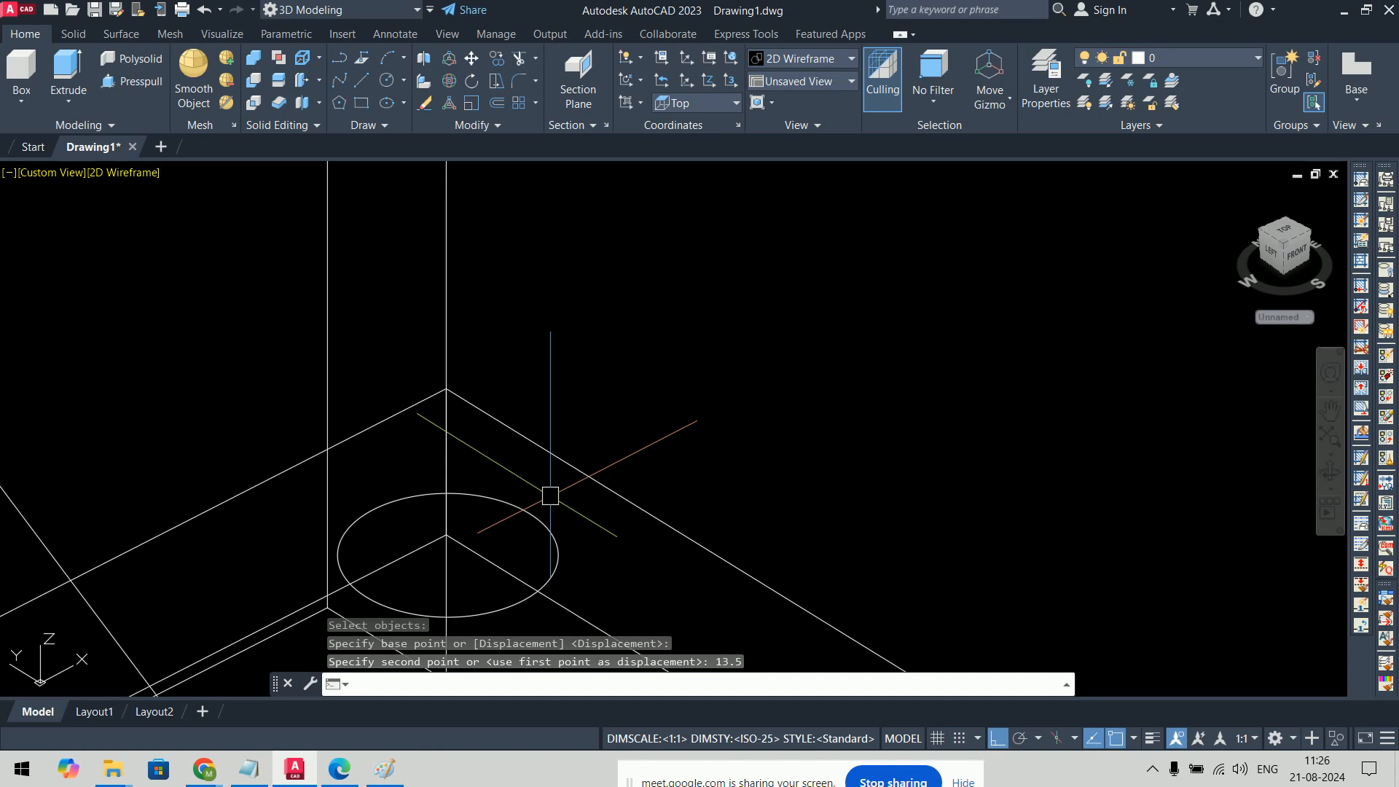
# Step: Switch to the Paint drawing, mark the gap between the rear hole's rim and the base's side edge, and return to AutoCAD
pyautogui.hotkey('alt', 'Tab')
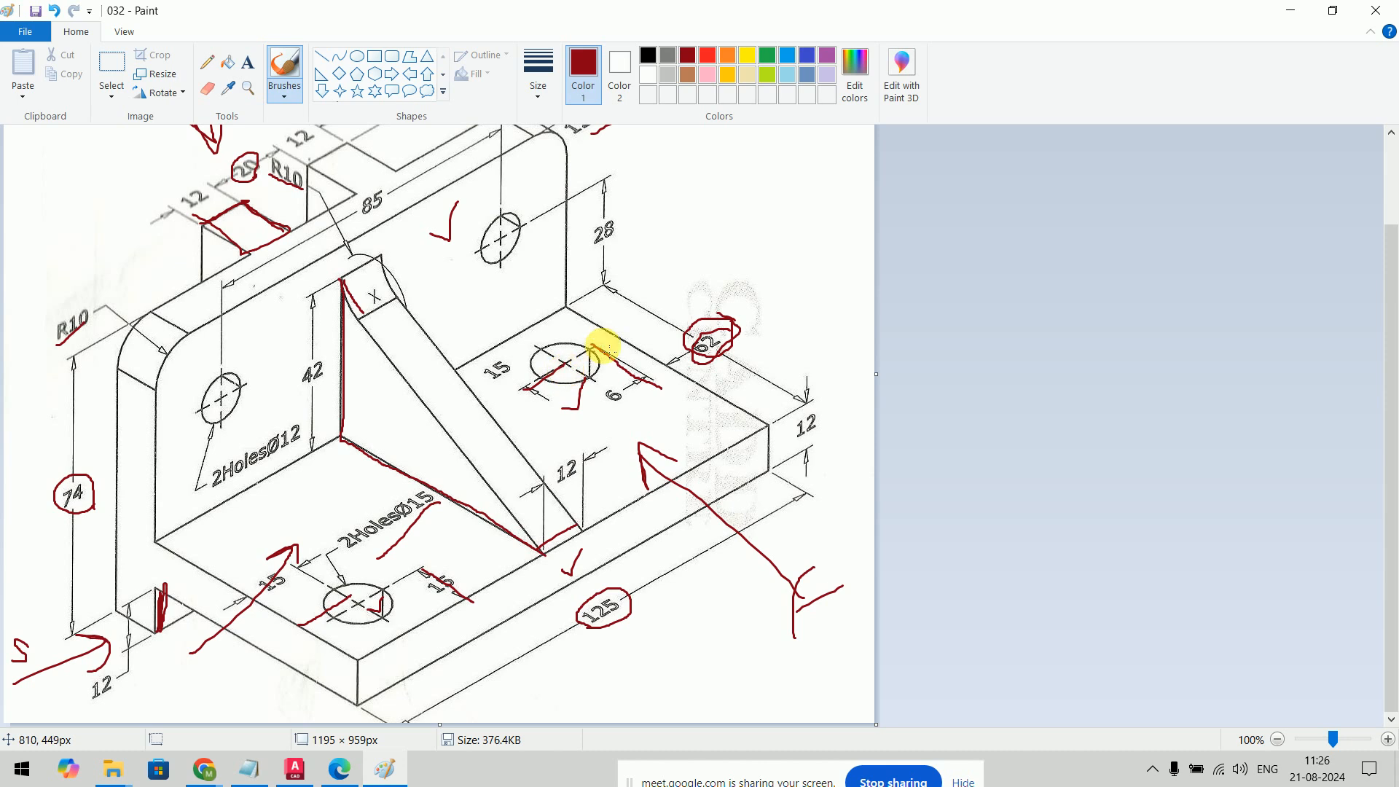
pyautogui.moveTo(626, 319)
pyautogui.mouseDown()
pyautogui.moveTo(588, 343)
pyautogui.moveTo(632, 328)
pyautogui.mouseUp()
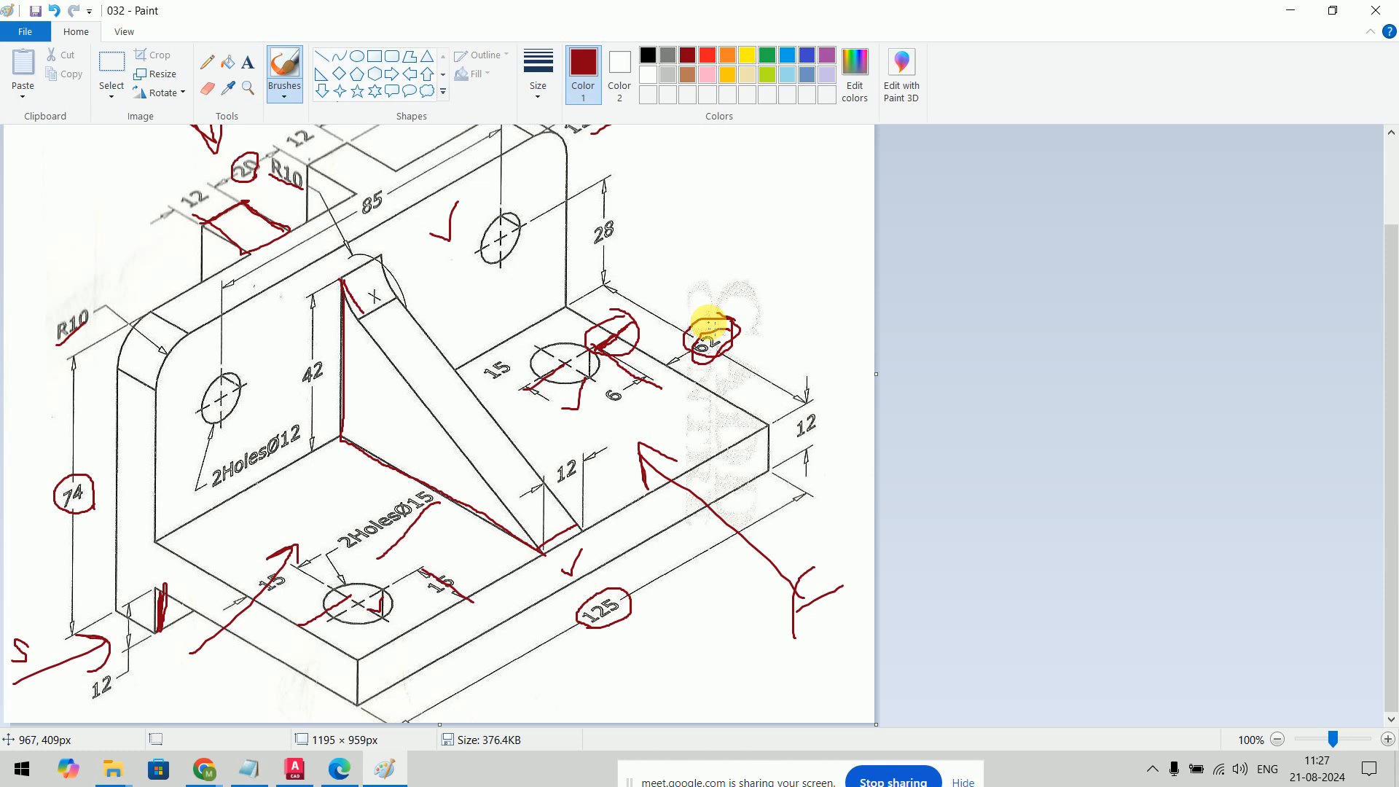
pyautogui.hotkey('alt', 'Tab')
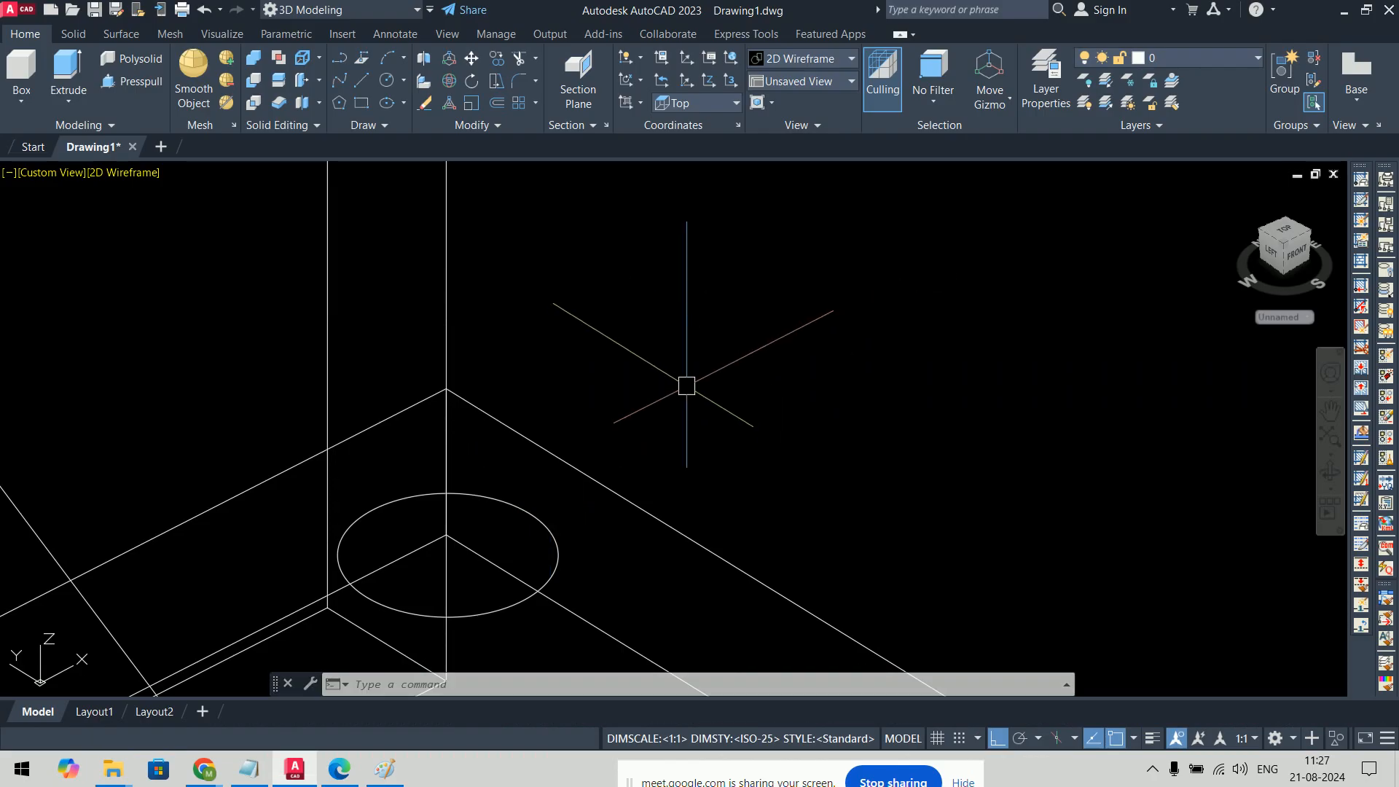
# Step: Try to extrude both Ø15 base circles by 12, and undo the extrusion
pyautogui.keyDown('shift'); pyautogui.moveTo(859, 468); pyautogui.dragTo(838, 387, button='middle'); pyautogui.keyUp('shift')
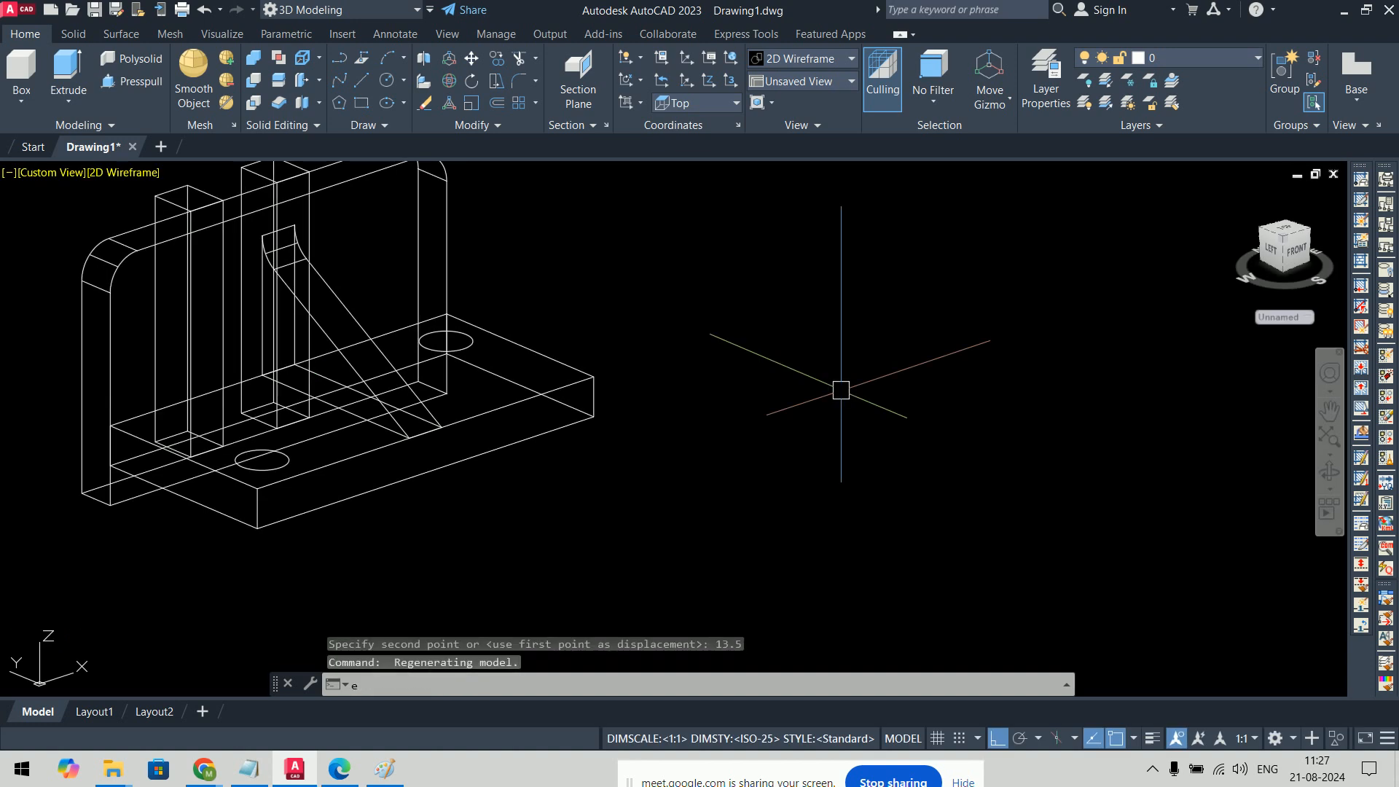
pyautogui.write('ext')
pyautogui.press('Return')
pyautogui.click(285, 465)
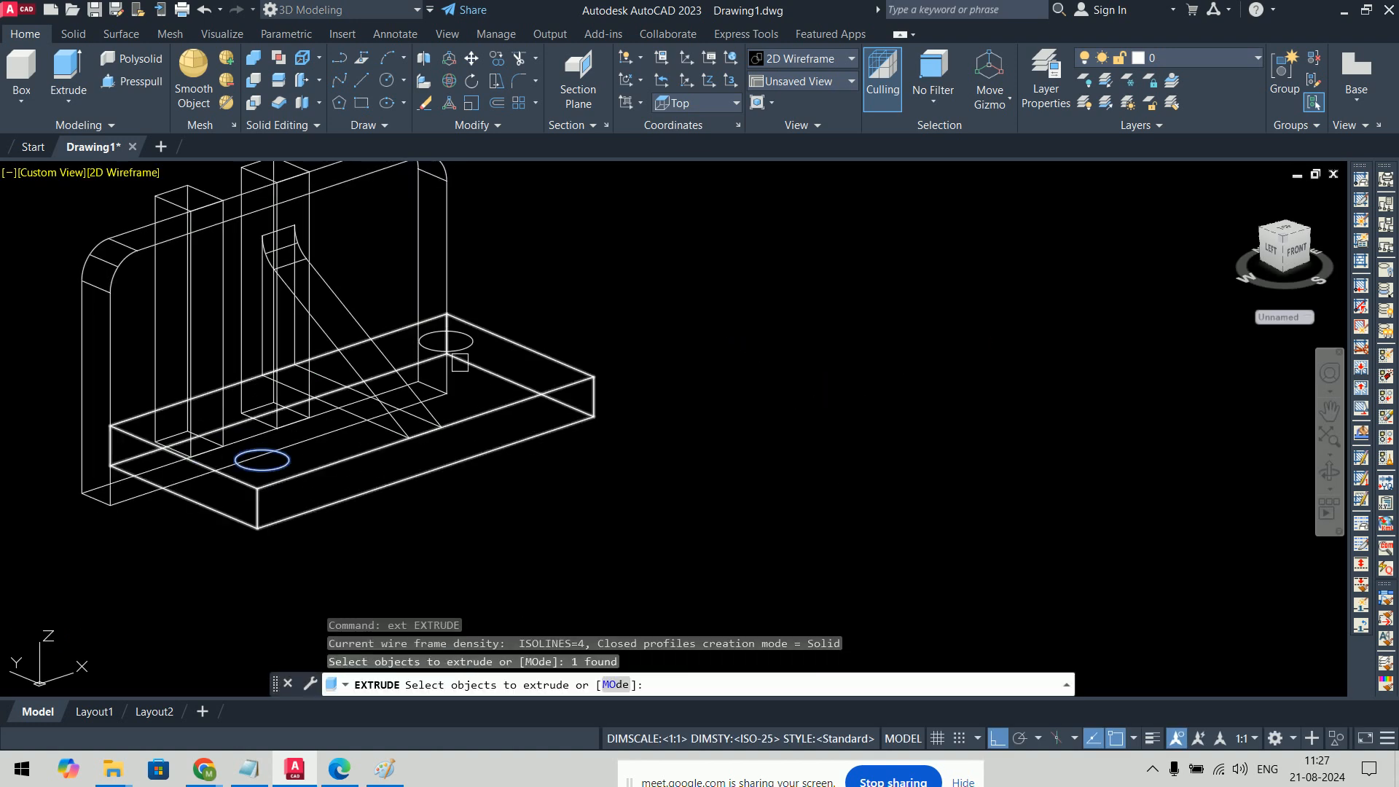
pyautogui.click(471, 352)
pyautogui.press('Return')
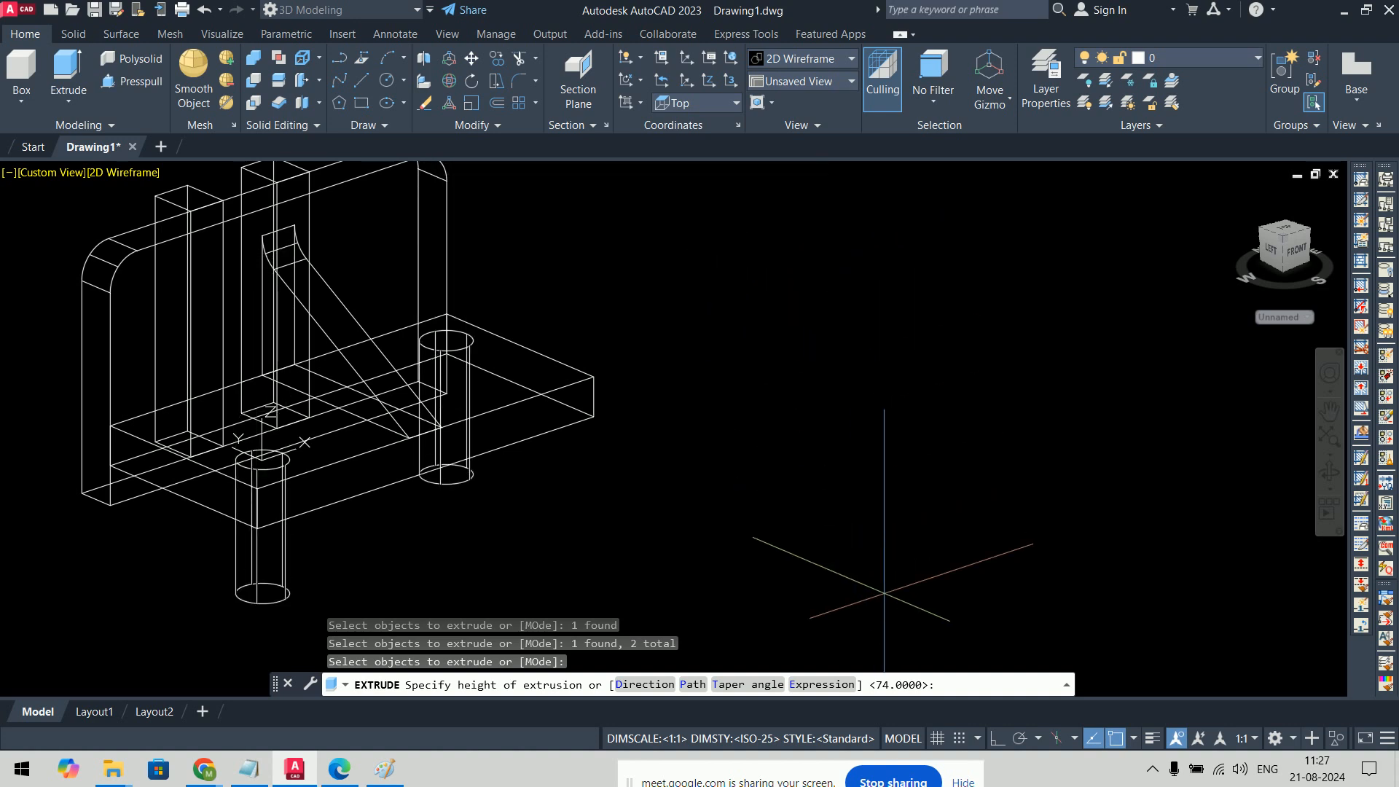
pyautogui.write('12')
pyautogui.press('Return')
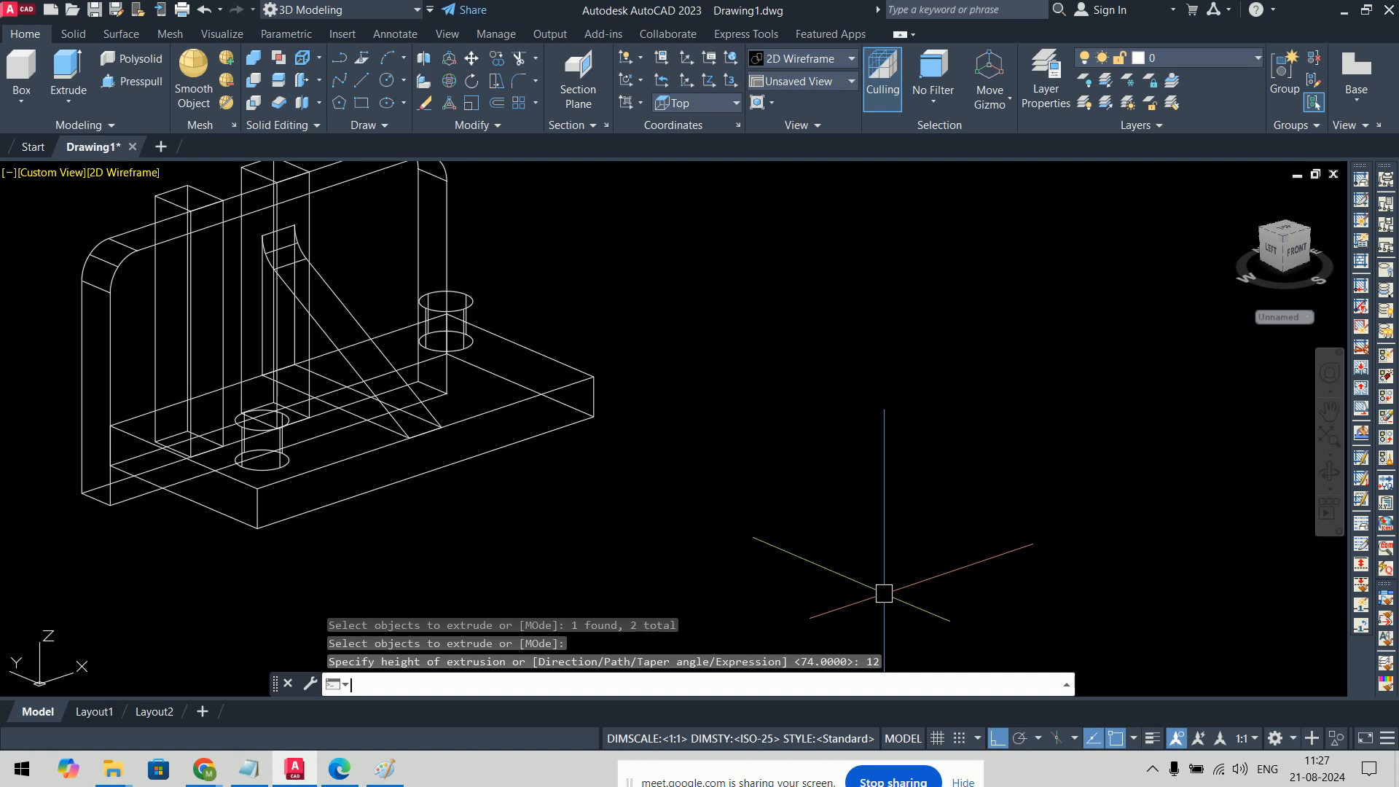
pyautogui.hotkey('ctrl', 'z')
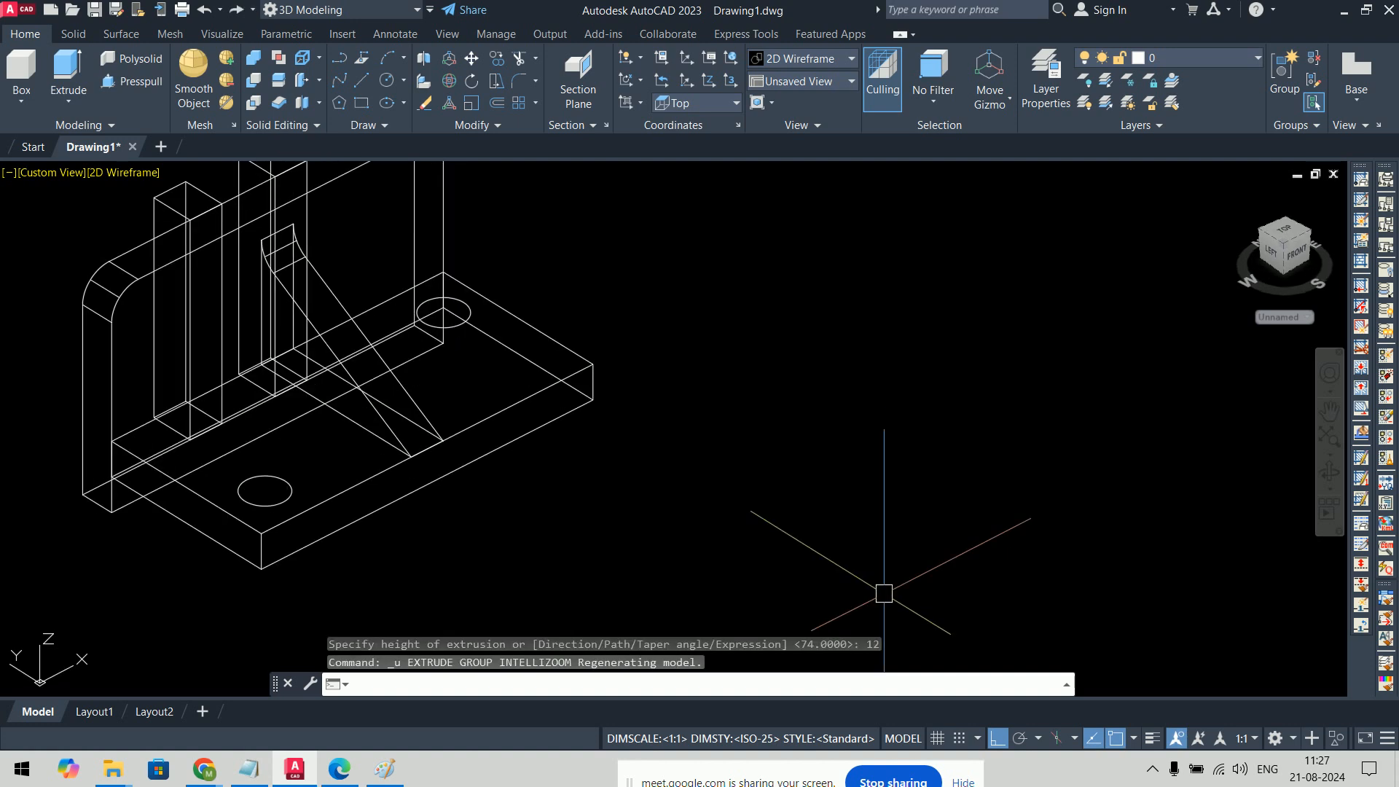
# Step: Extrude both Ø15 base circles by -12, down through the base plate
pyautogui.write('ext')
pyautogui.press('Return')
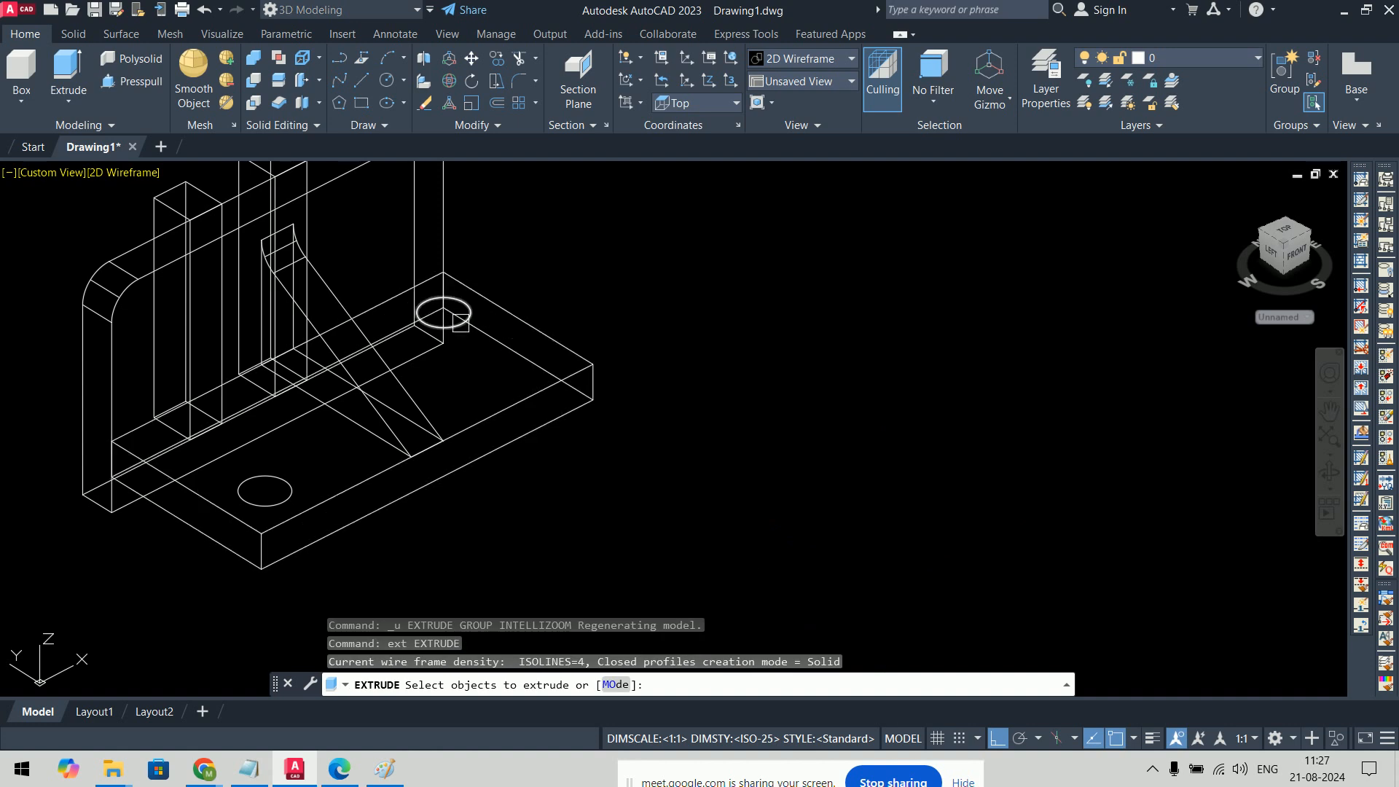
pyautogui.click(461, 326)
pyautogui.click(292, 489)
pyautogui.press('Return')
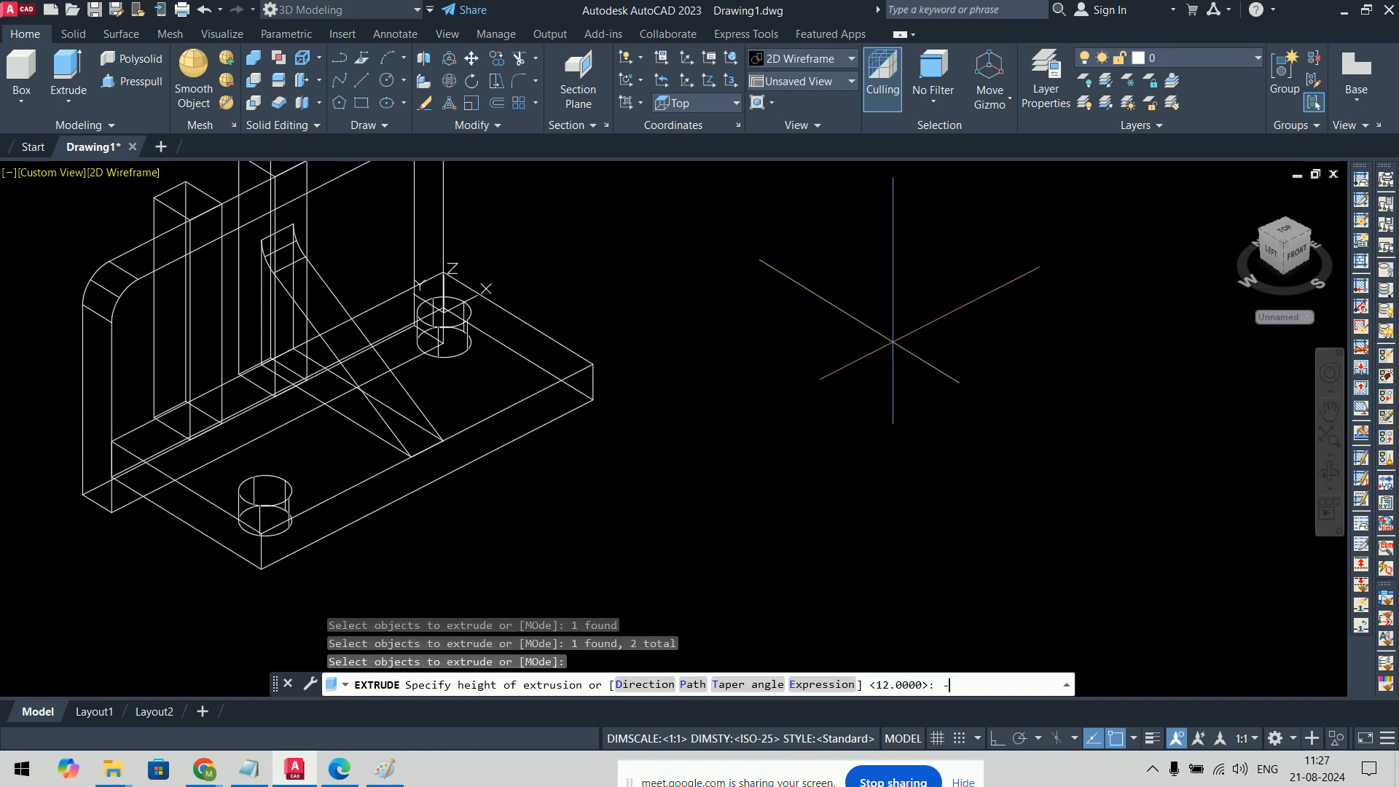
pyautogui.press('Return')
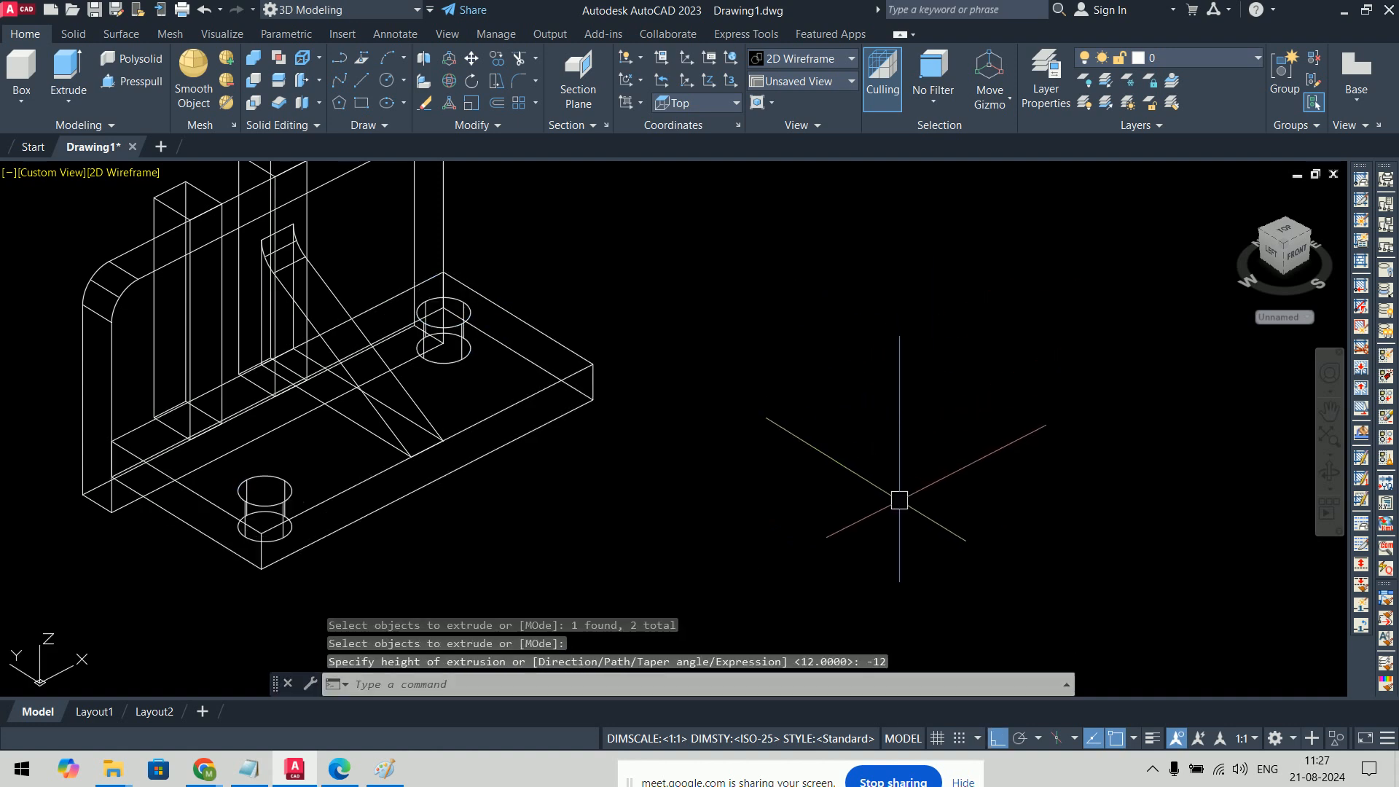
# Step: Orbit the bracket to show its front face and switch the visual style to Conceptual
pyautogui.moveTo(896, 500)
pyautogui.keyDown('shift'); pyautogui.mouseDown(button='middle')
pyautogui.moveTo(816, 397)
pyautogui.moveTo(843, 400)
pyautogui.moveTo(860, 431)
pyautogui.moveTo(813, 280)
pyautogui.moveTo(786, 385)
pyautogui.moveTo(711, 469)
pyautogui.moveTo(786, 426)
pyautogui.moveTo(798, 450)
pyautogui.mouseUp(button='middle'); pyautogui.keyUp('shift')
pyautogui.write('vs')
pyautogui.press('Return')
pyautogui.write('c')
pyautogui.press('Return')
pyautogui.moveTo(525, 277); pyautogui.dragTo(615, 385, button='middle')
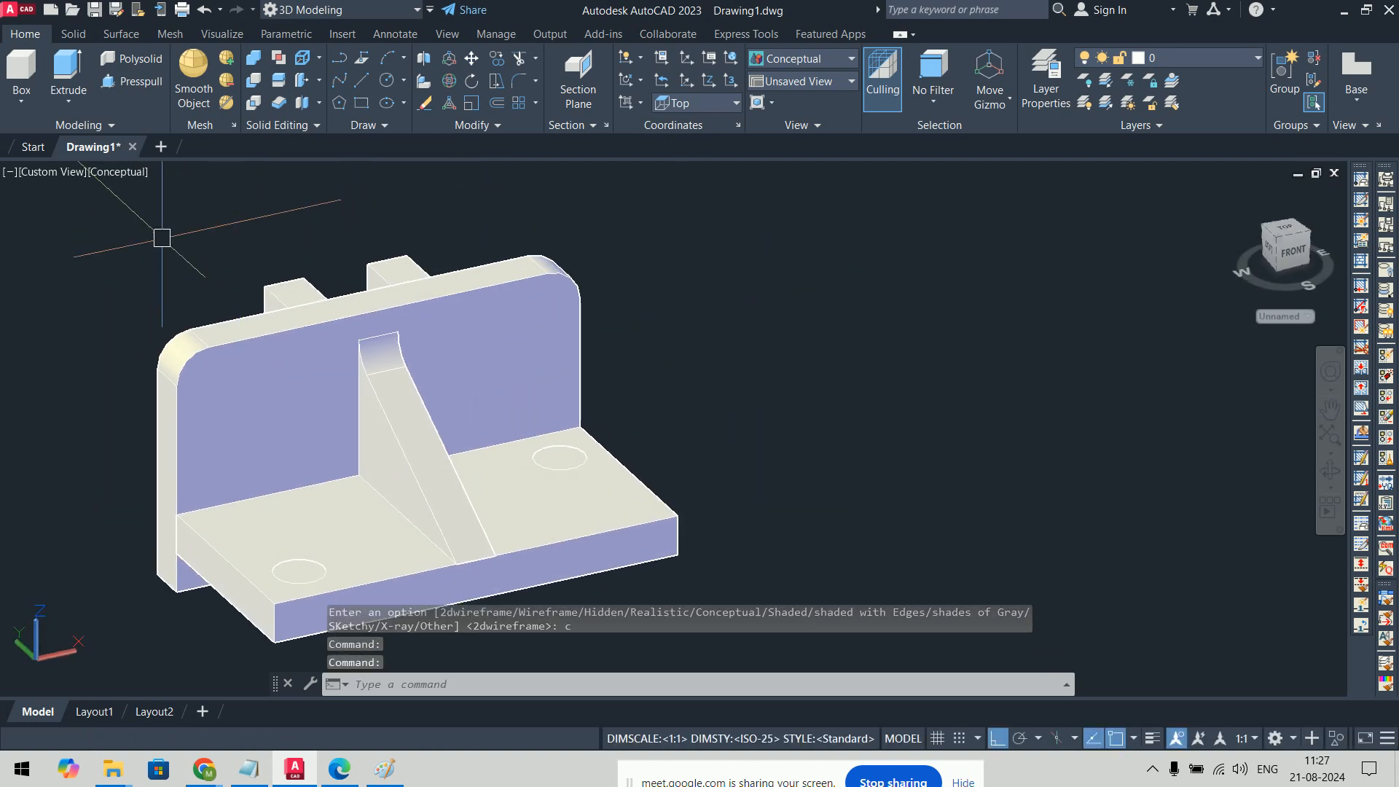
# Step: Set the Front view and draw a circle of diameter 12 in the empty space beside the bracket
pyautogui.click(51, 172)
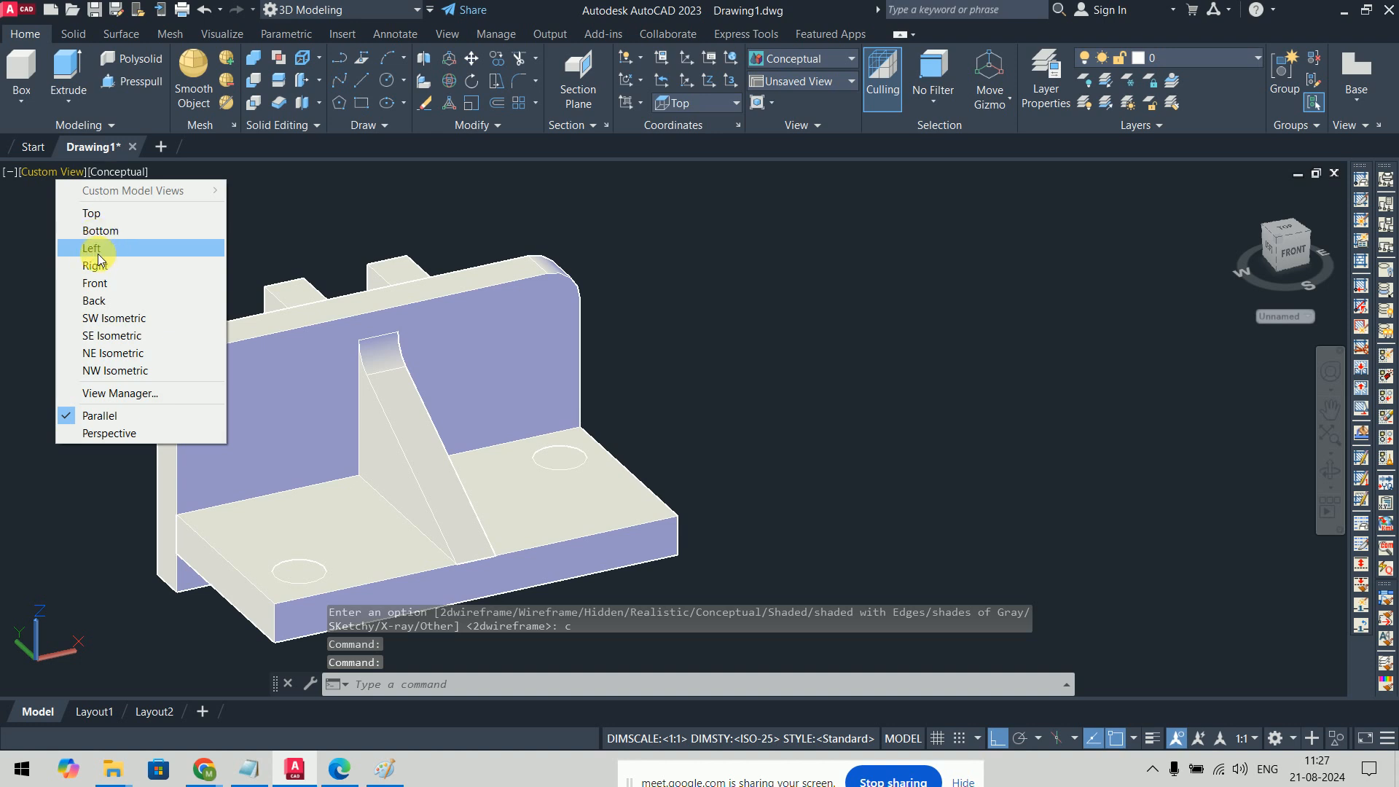
pyautogui.click(95, 283)
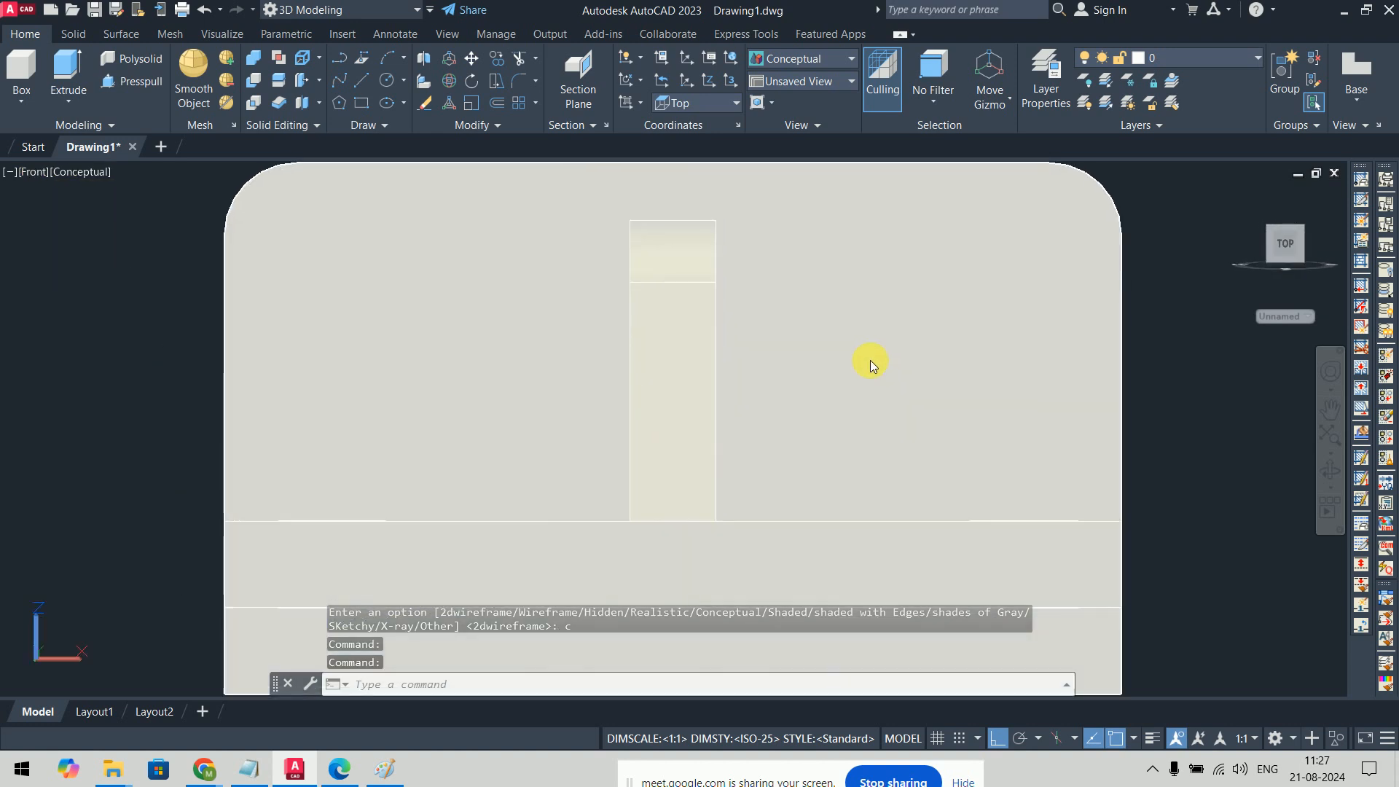
pyautogui.write('c')
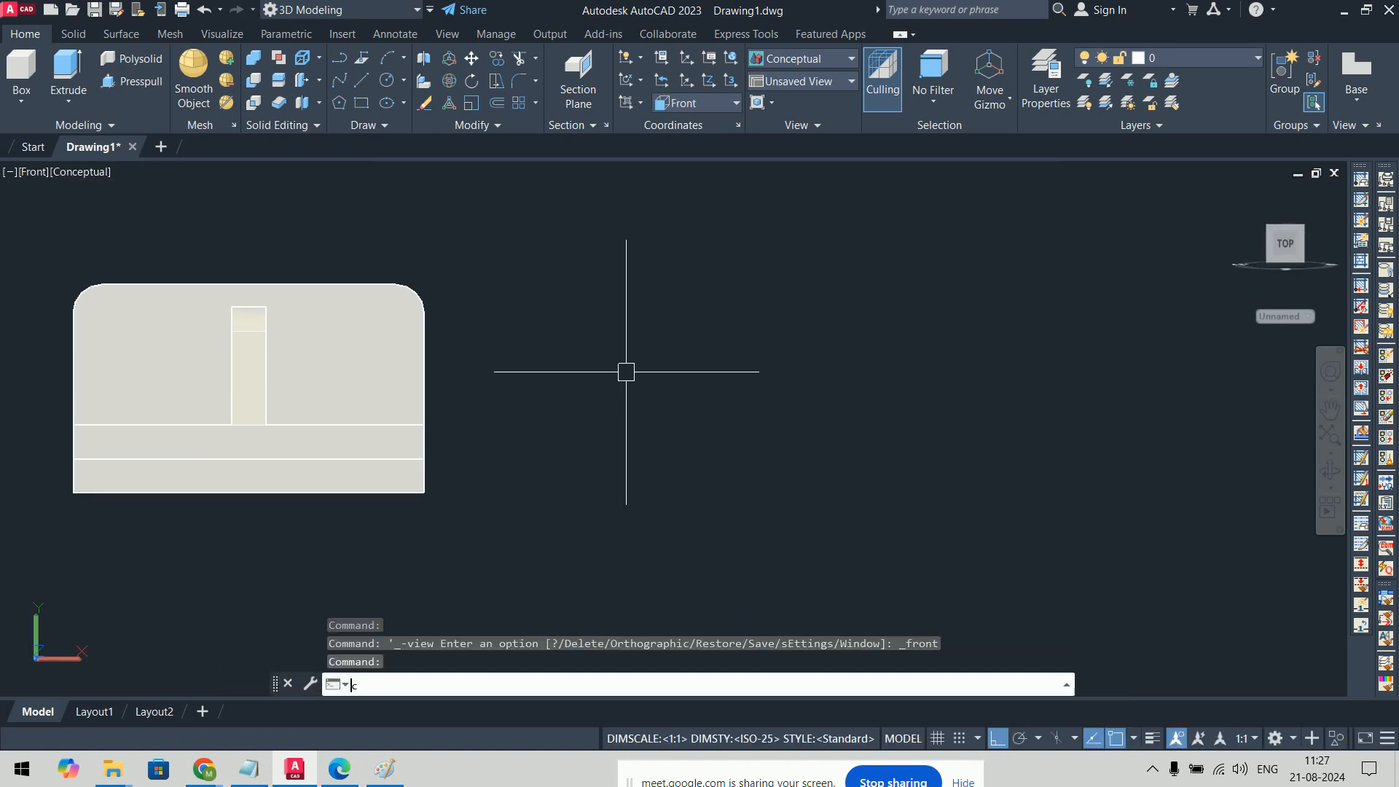
pyautogui.press('Return')
pyautogui.click(596, 378)
pyautogui.write('d')
pyautogui.press('Return')
pyautogui.write('12')
pyautogui.press('Return')
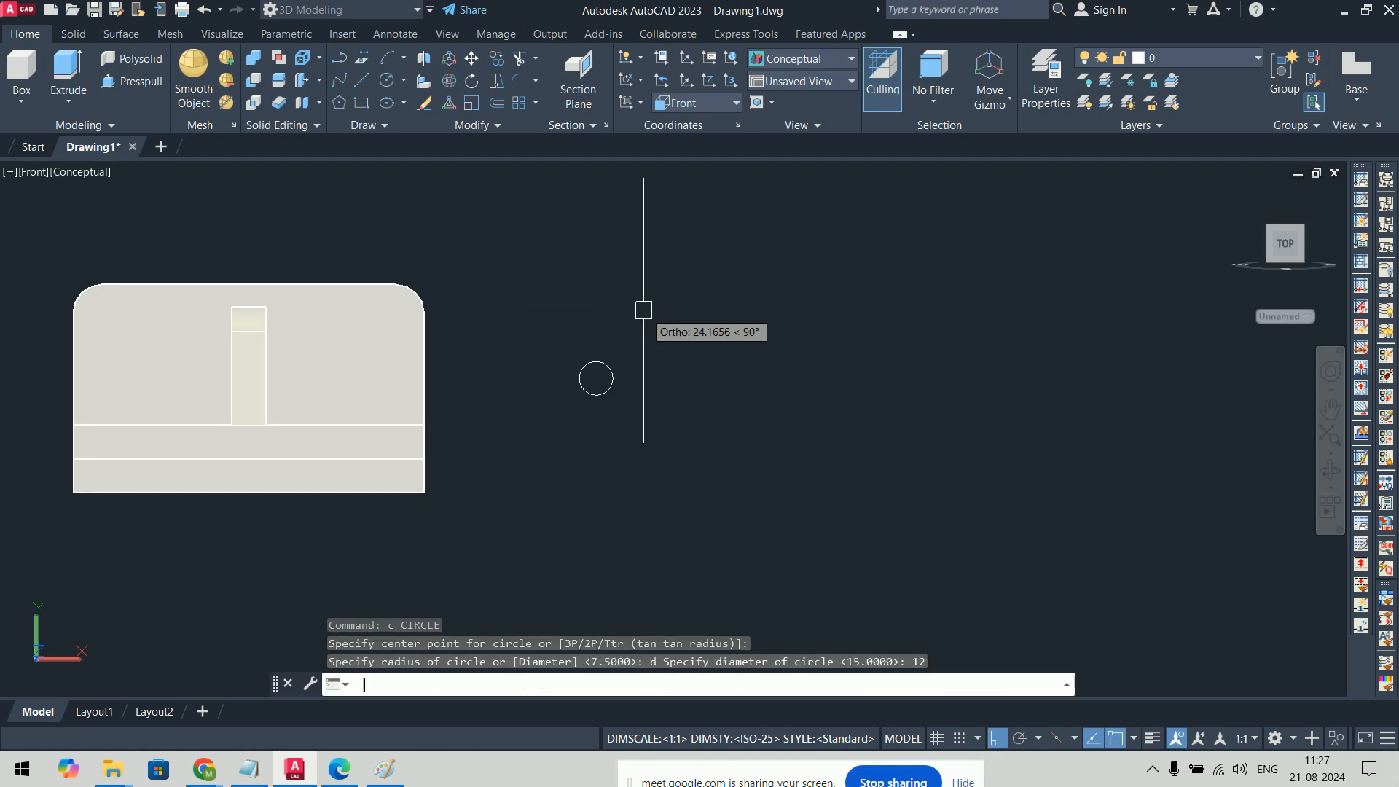
# Step: Switch to the Paint drawing, mark the 85 hole spacing and the extents of the 28 height, and return to AutoCAD
pyautogui.hotkey('alt', 'Tab')
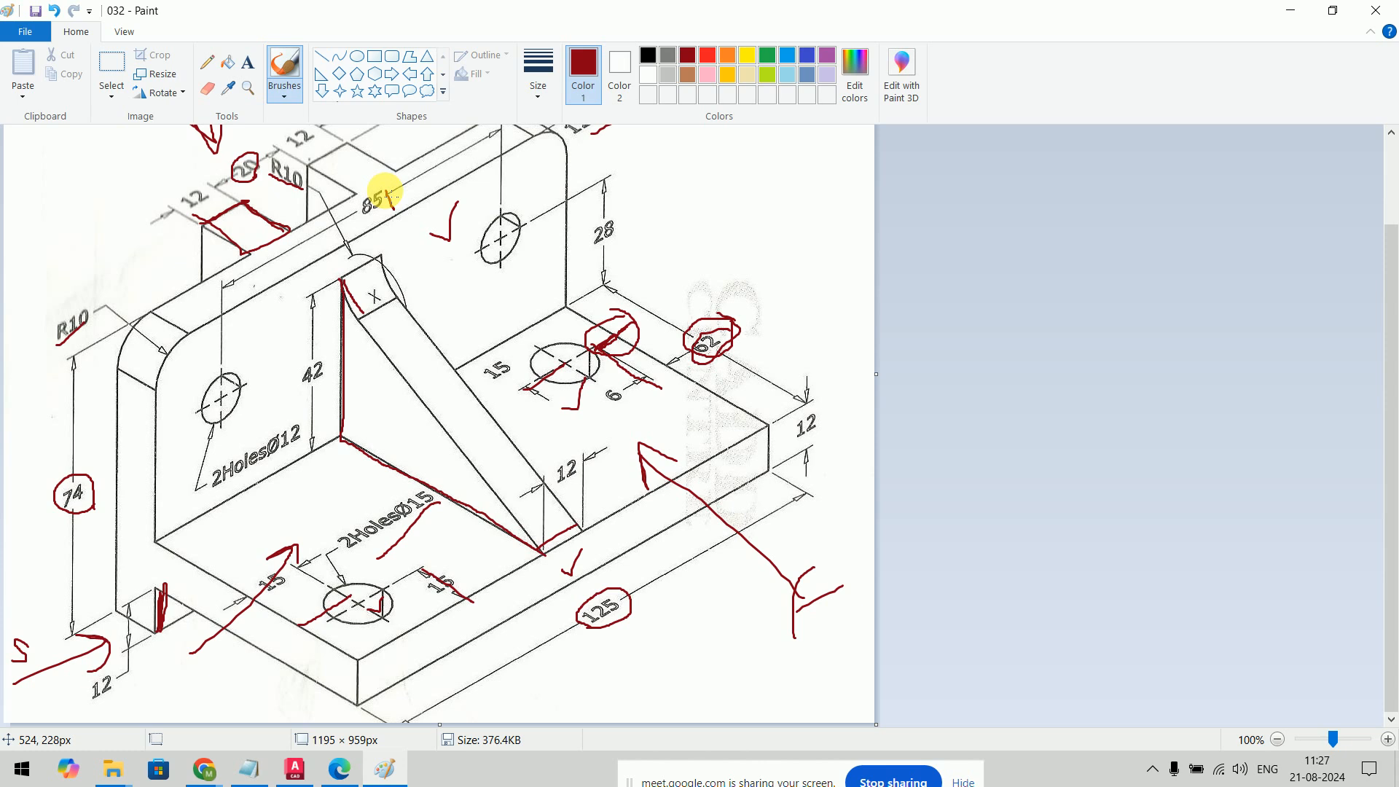
pyautogui.moveTo(386, 193)
pyautogui.mouseDown()
pyautogui.moveTo(365, 207)
pyautogui.moveTo(395, 209)
pyautogui.mouseUp()
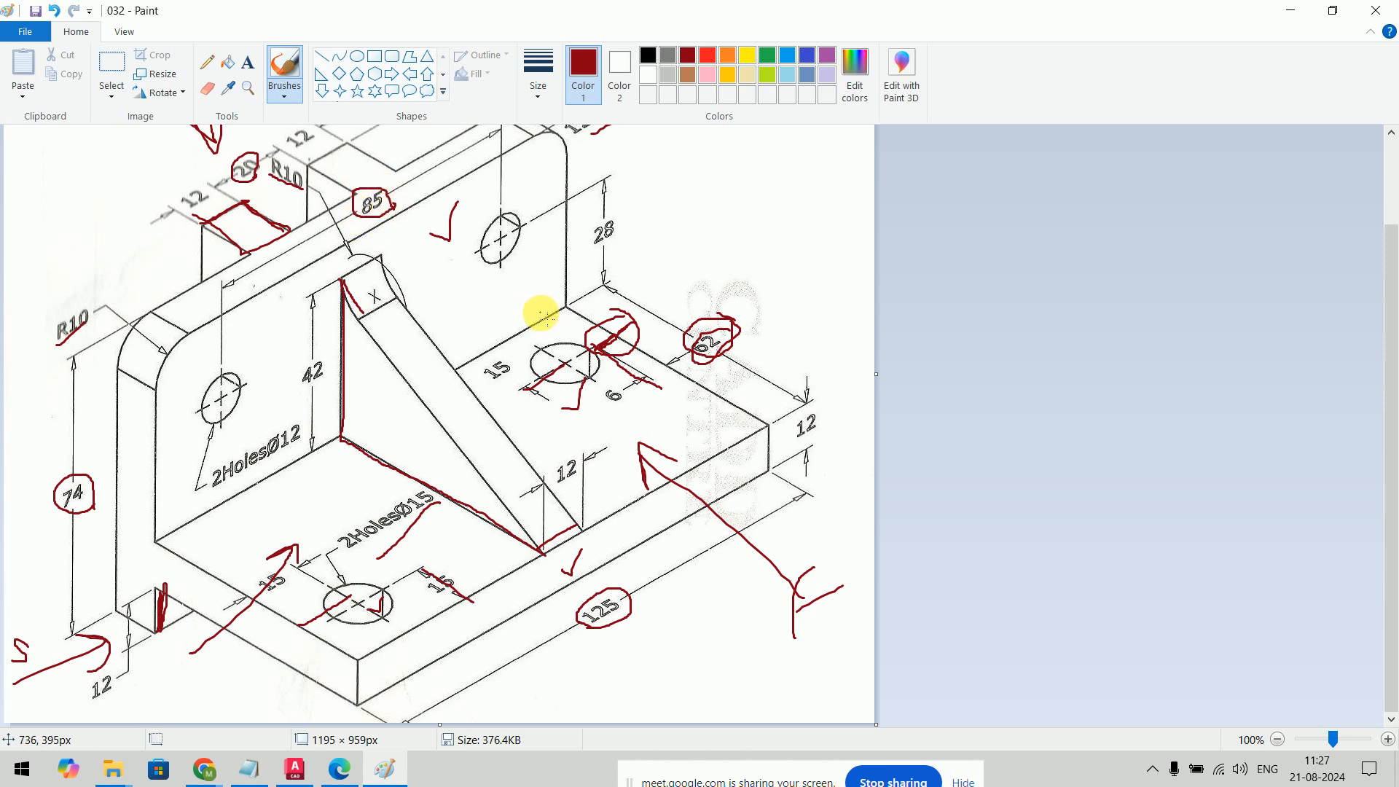
pyautogui.moveTo(646, 258); pyautogui.dragTo(543, 317)
pyautogui.moveTo(618, 173); pyautogui.dragTo(550, 201)
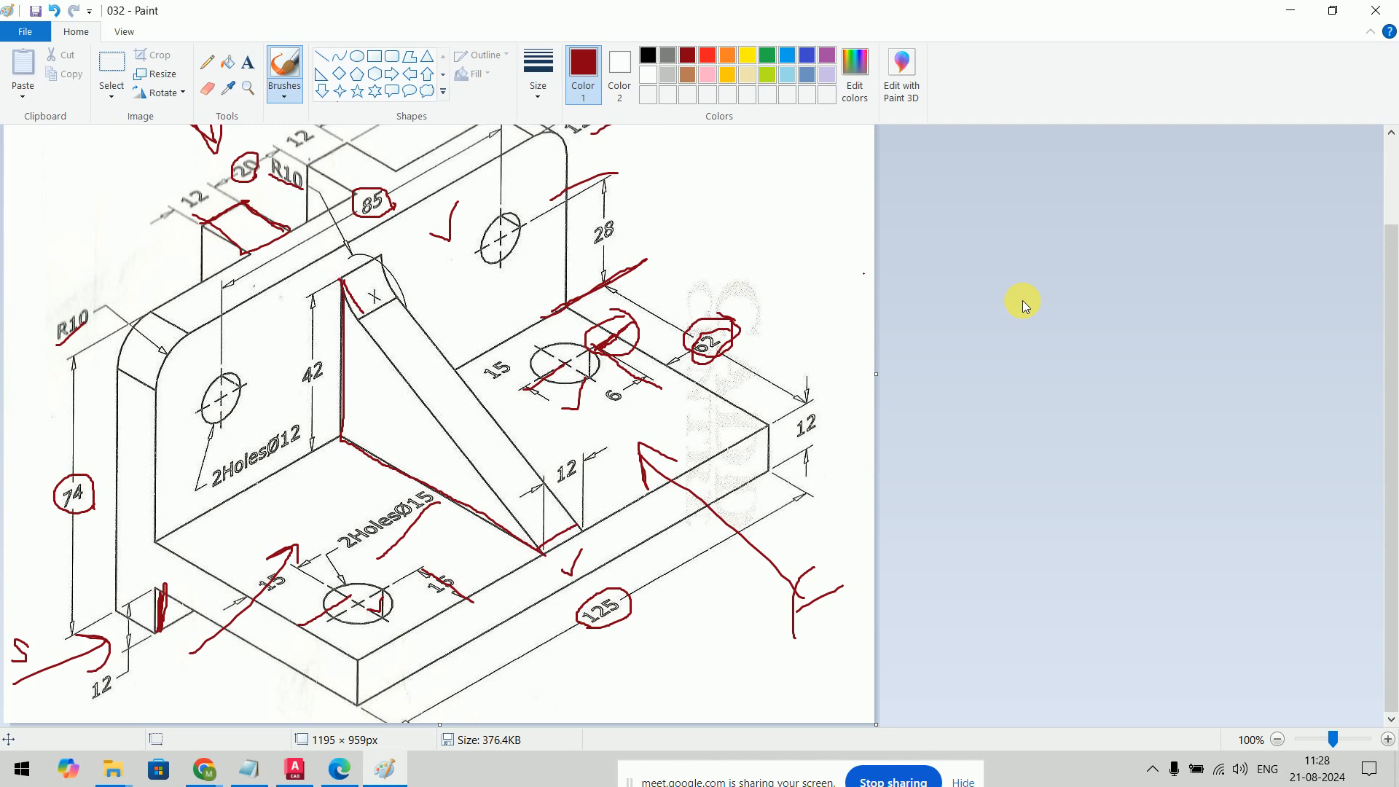
pyautogui.hotkey('alt', 'Tab')
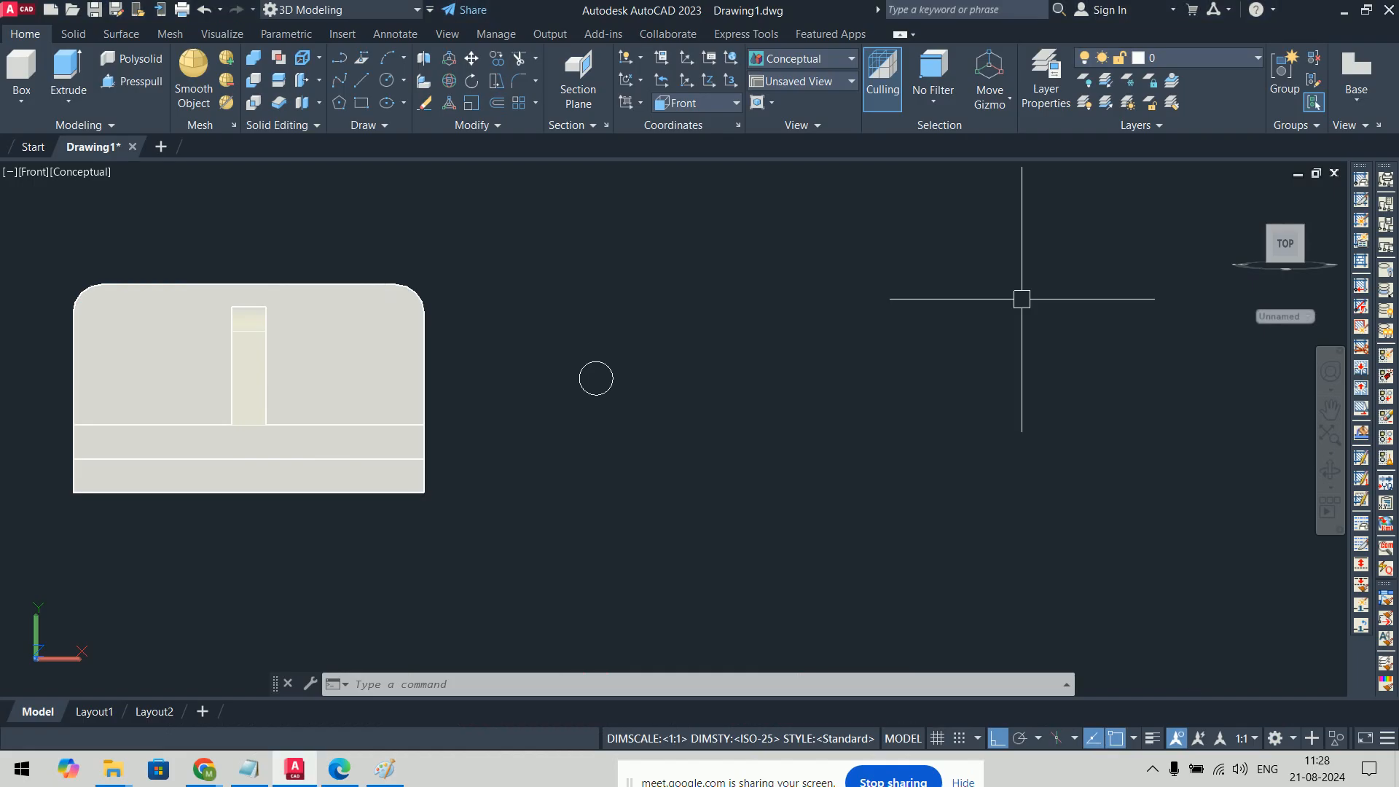
# Step: Draw a horizontal construction line 85 long from the Ø12 circle's centre, away from the bracket
pyautogui.write('l')
pyautogui.press('Return')
pyautogui.click(595, 377)
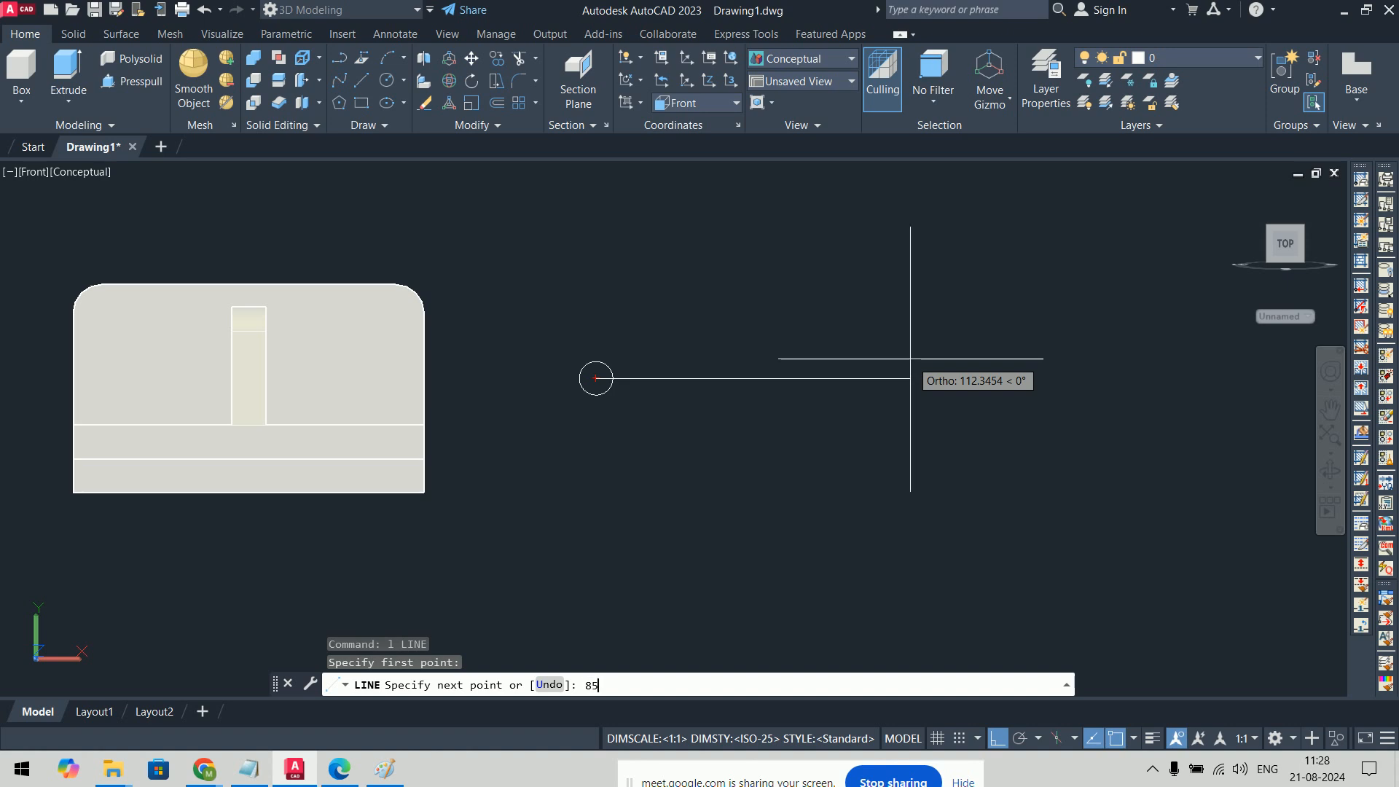
pyautogui.press('Return')
# Step: Mirror the Ø12 circle about a vertical axis through the 85 line's midpoint, keeping the original
pyautogui.write('mi')
pyautogui.press('Return')
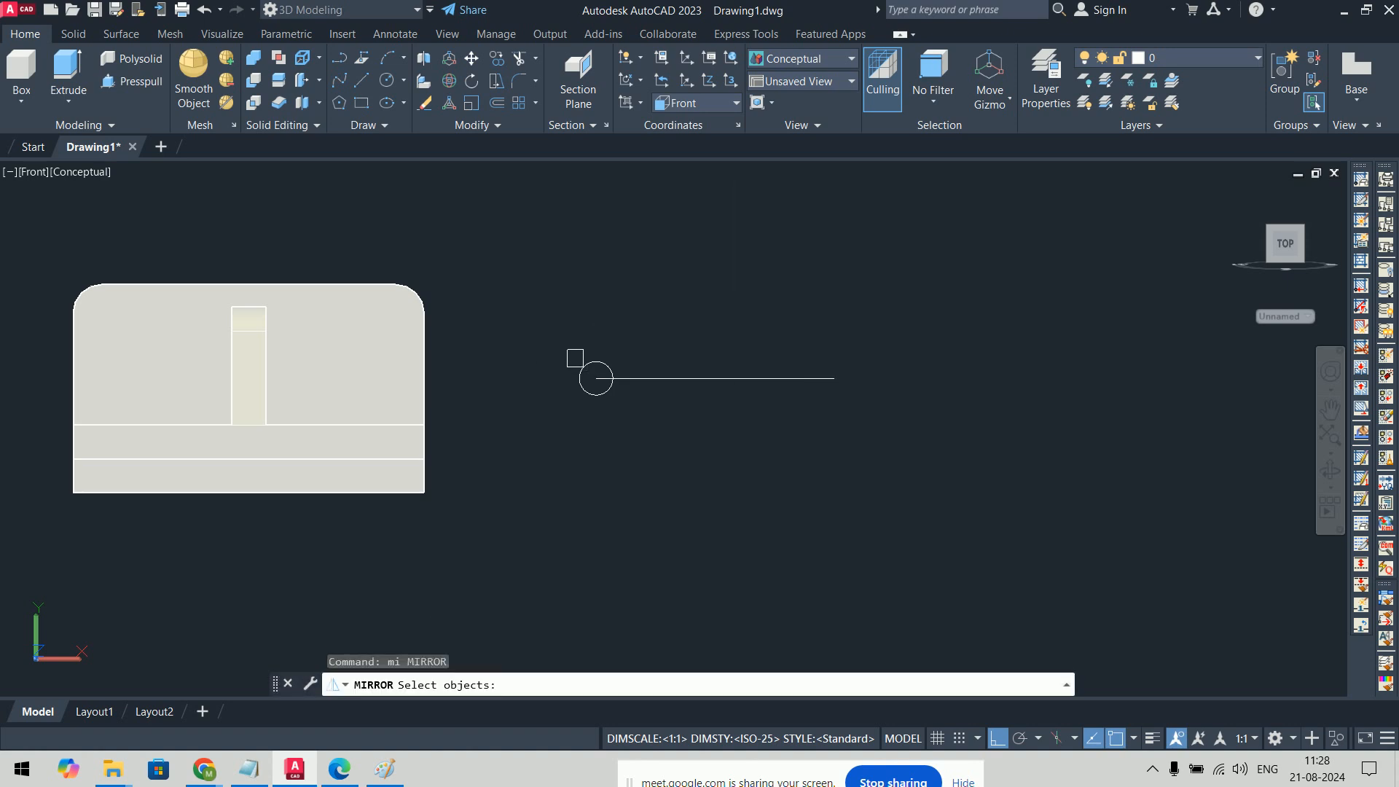
pyautogui.click(583, 367)
pyautogui.press('Return')
pyautogui.click(715, 379)
pyautogui.click(790, 572)
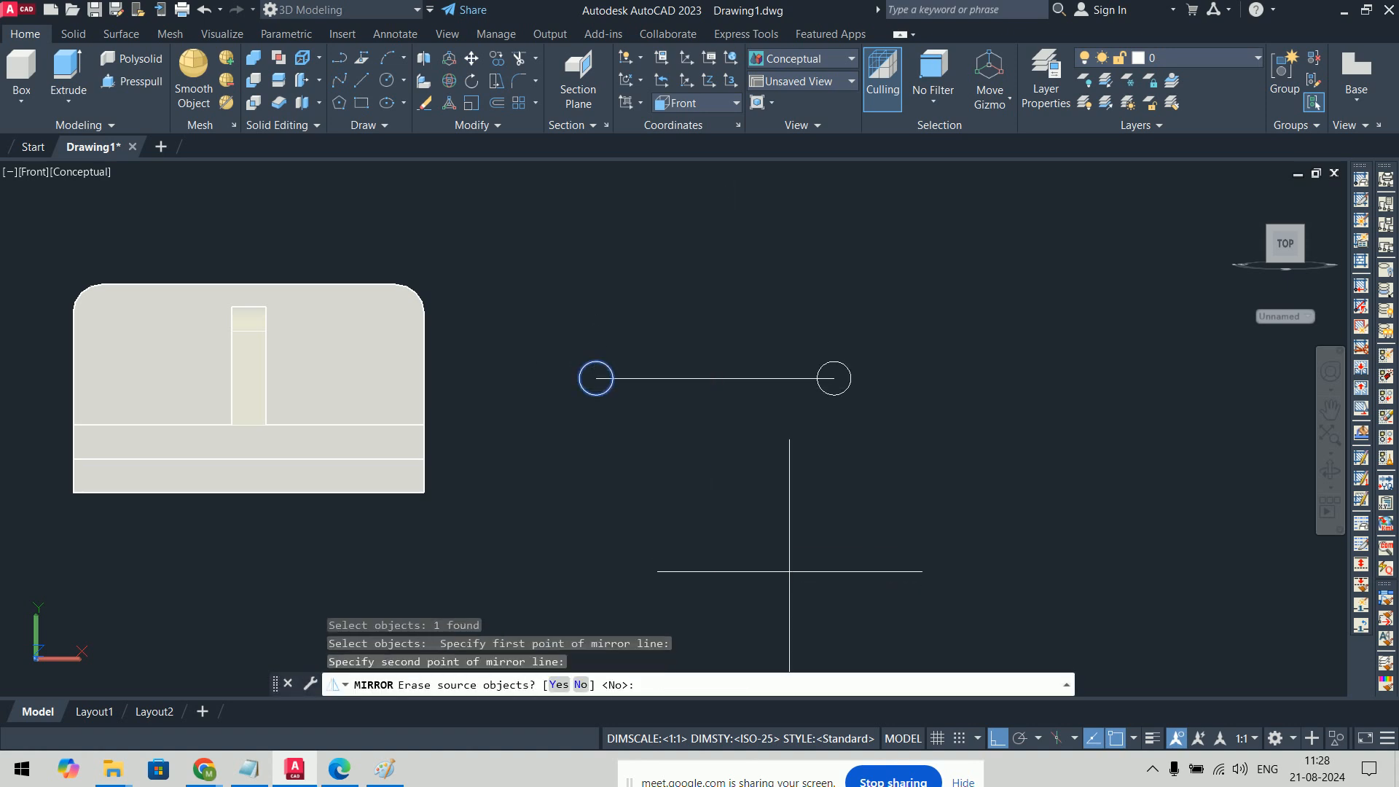
pyautogui.press('Return')
# Step: Draw a vertical construction line 28 long downward from the midpoint of the 85 line
pyautogui.write('l')
pyautogui.press('Return')
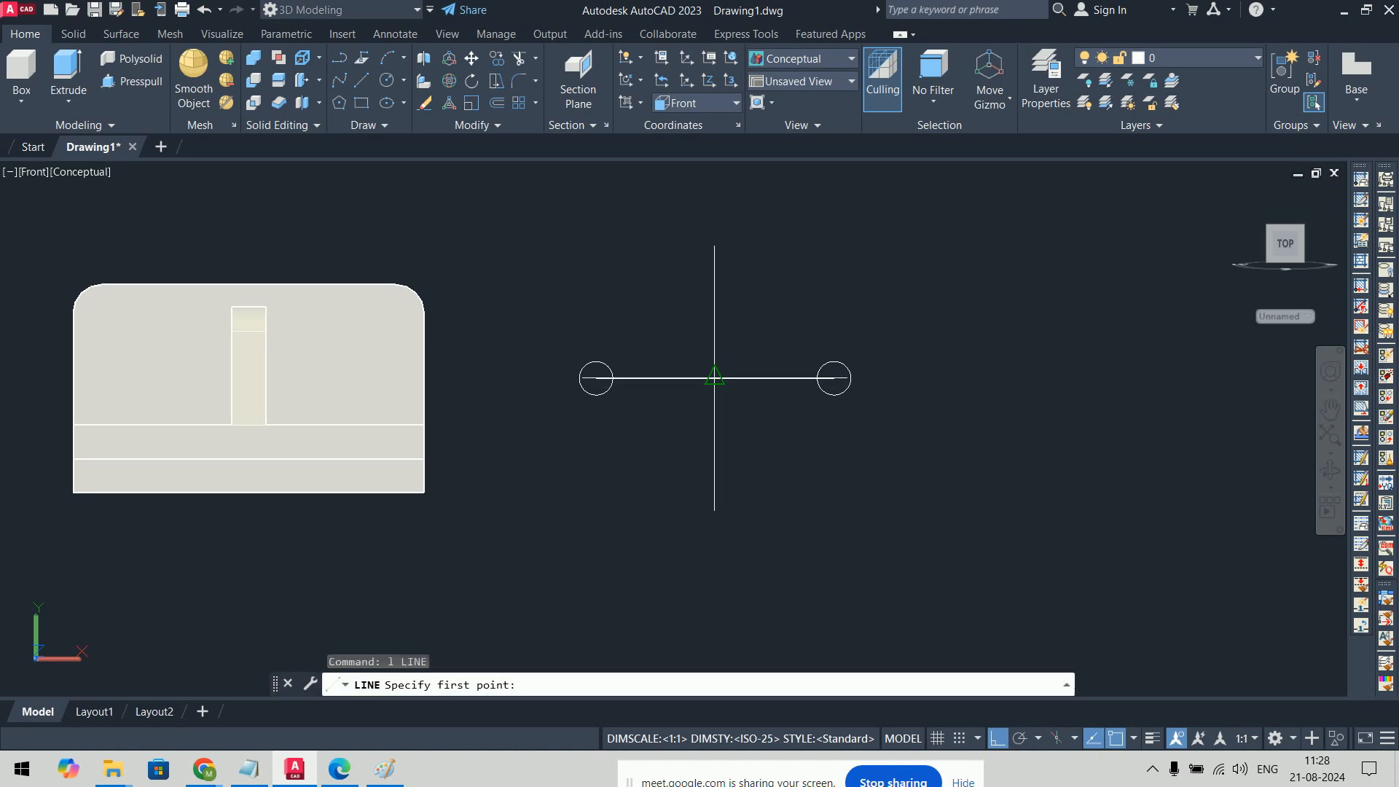
pyautogui.click(715, 378)
pyautogui.write('28')
pyautogui.press('Return')
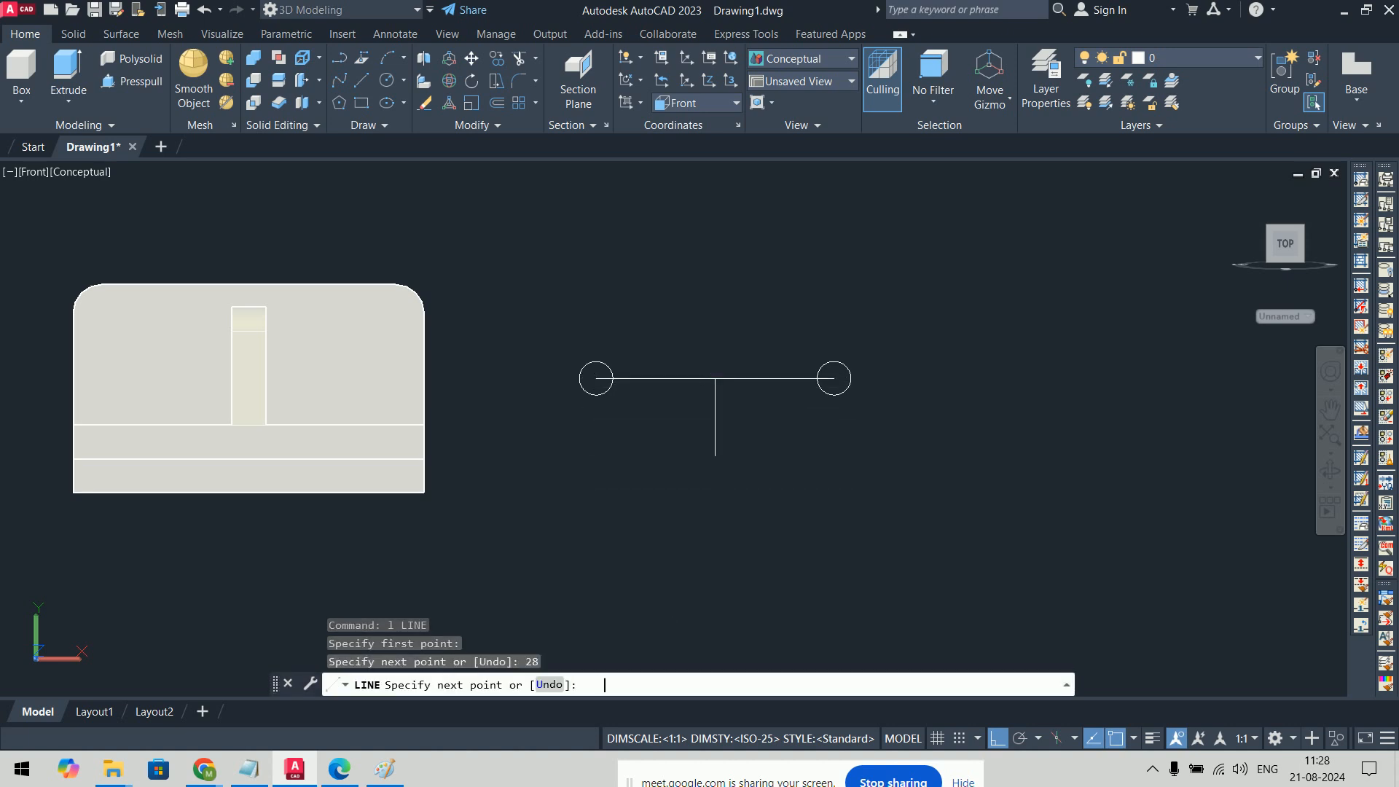
pyautogui.press('Return')
# Step: Move both Ø12 circles from the 28 line's lower end to the midpoint of the rib's bottom edge
pyautogui.write('m')
pyautogui.press('Return')
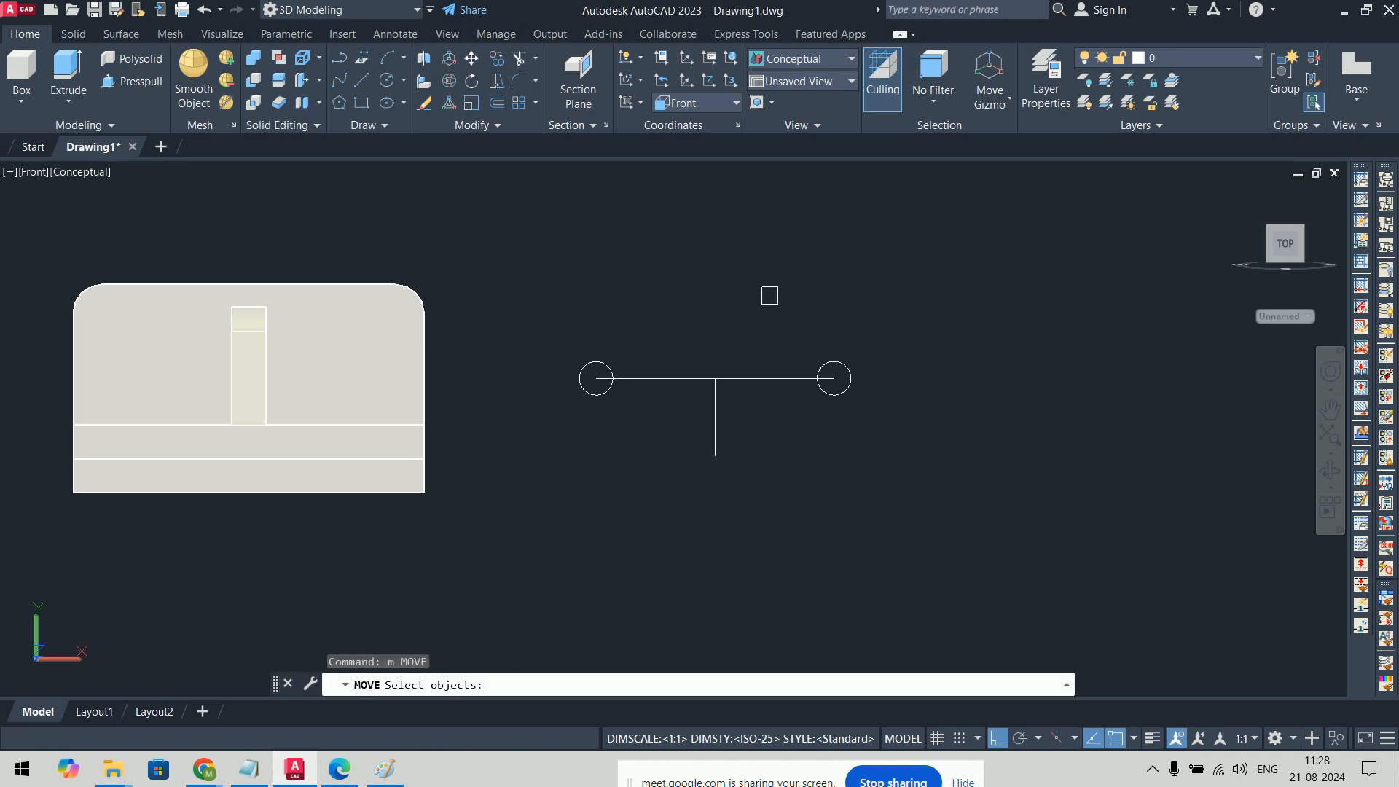
pyautogui.click(600, 363)
pyautogui.click(842, 355)
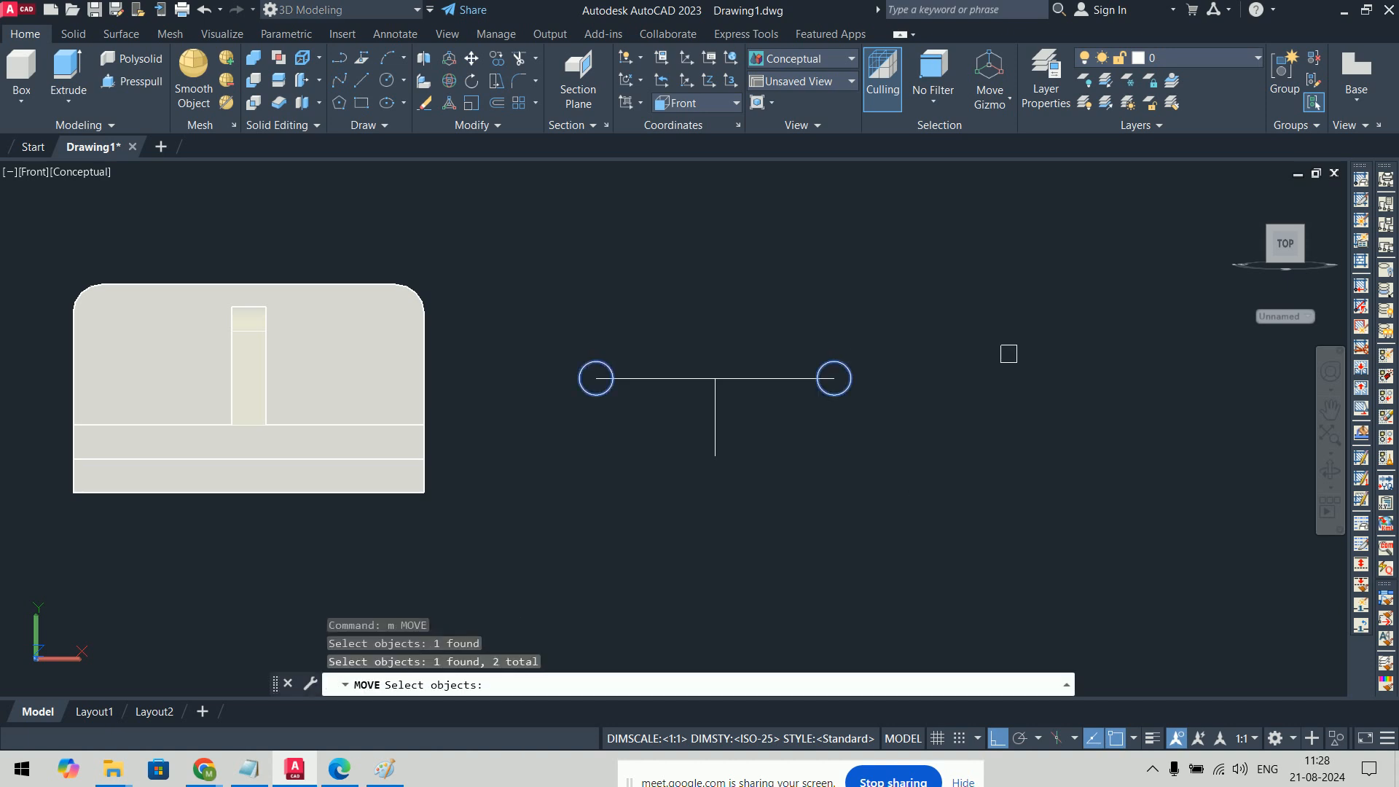
pyautogui.press('Return')
pyautogui.click(715, 457)
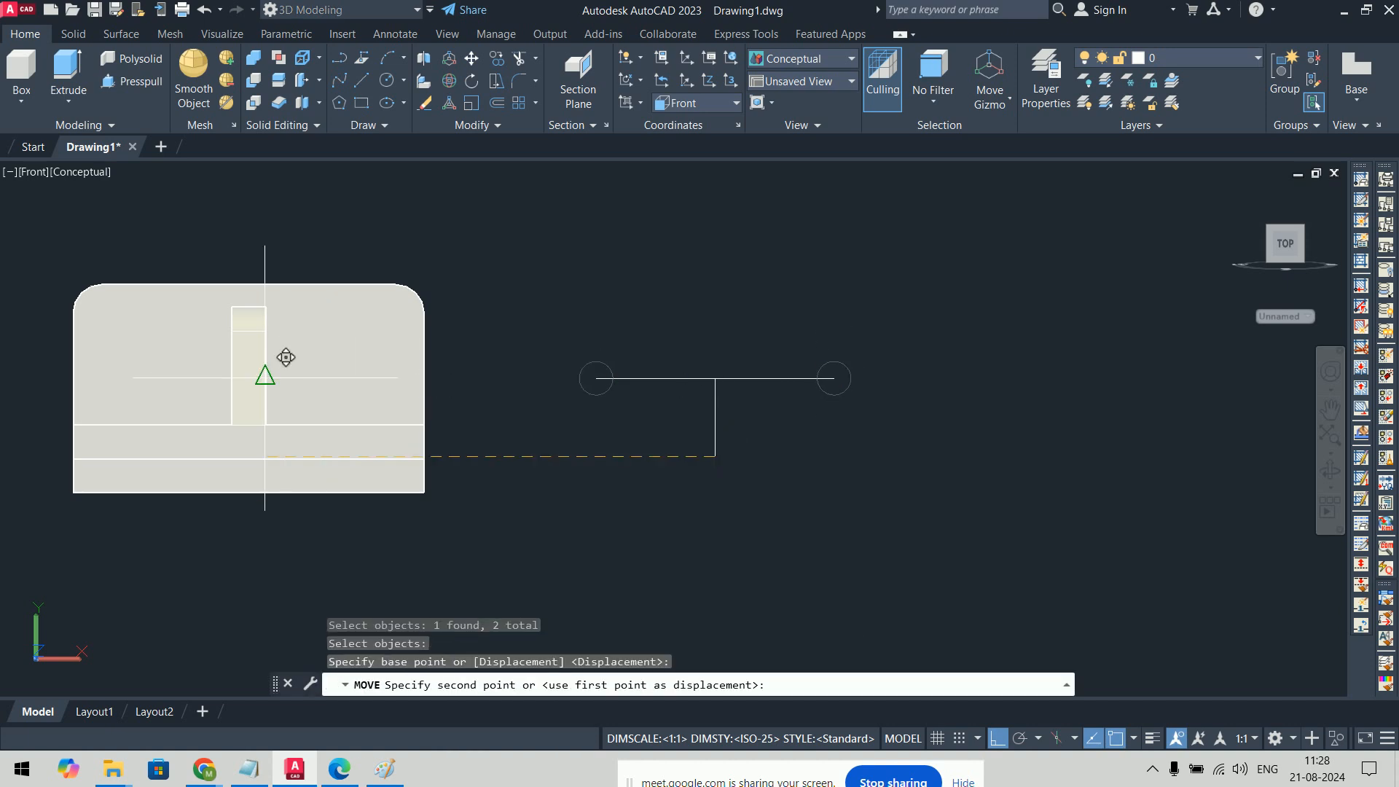
pyautogui.click(249, 422)
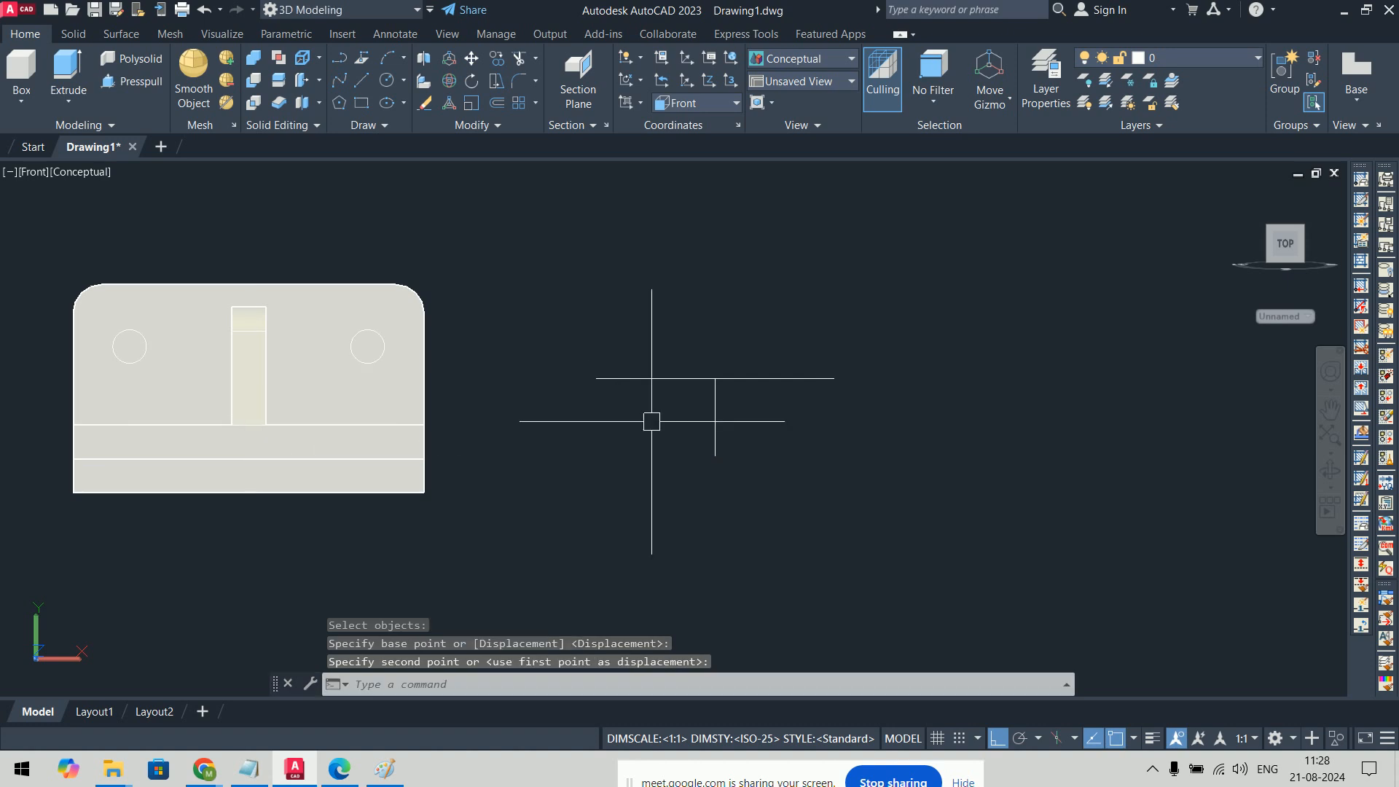
# Step: Delete the 85 and 28 construction lines beside the bracket
pyautogui.click(959, 315)
pyautogui.click(493, 490)
pyautogui.press('Delete')
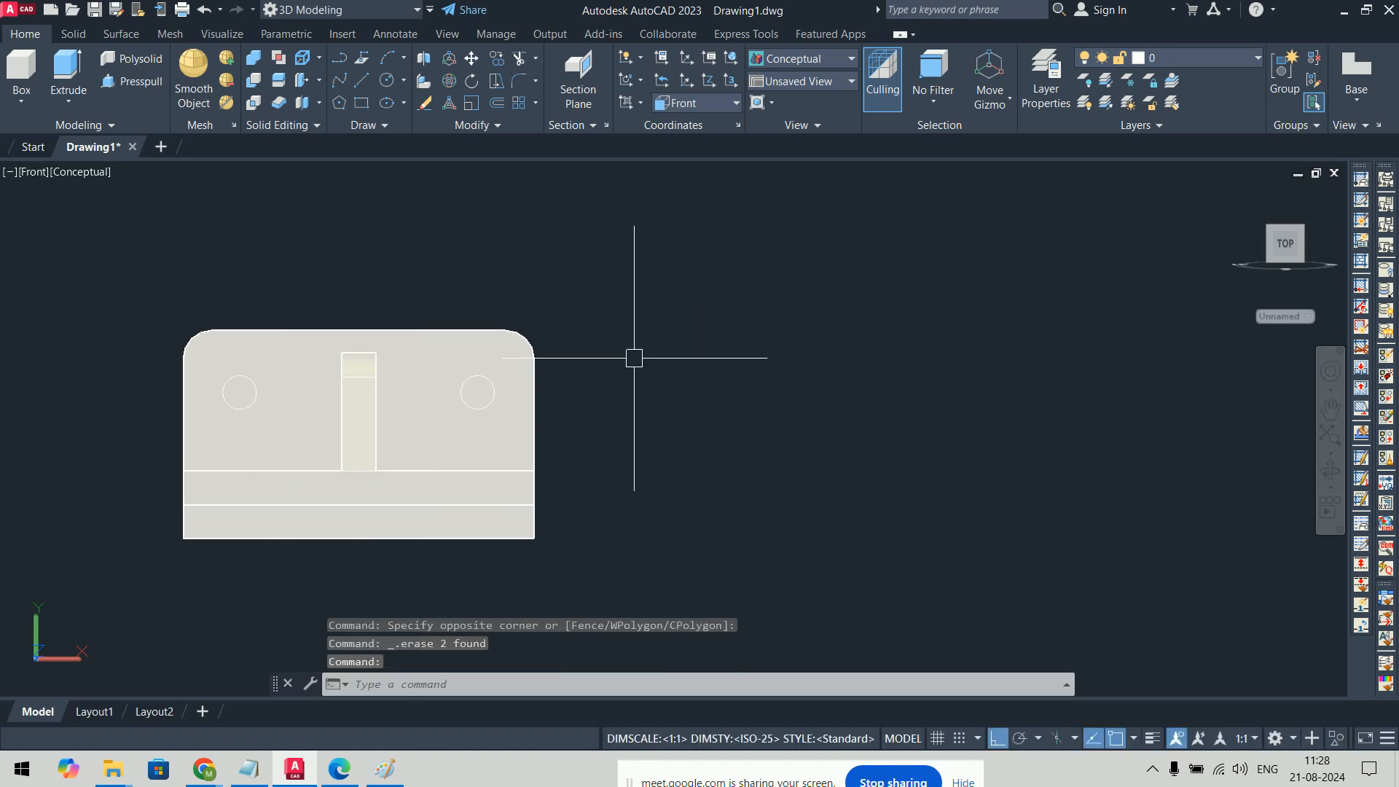
# Step: Extrude both Ø12 circles by -12, back through the vertical plate
pyautogui.keyDown('shift'); pyautogui.moveTo(634, 356); pyautogui.dragTo(831, 423, button='middle'); pyautogui.keyUp('shift')
pyautogui.write('ext')
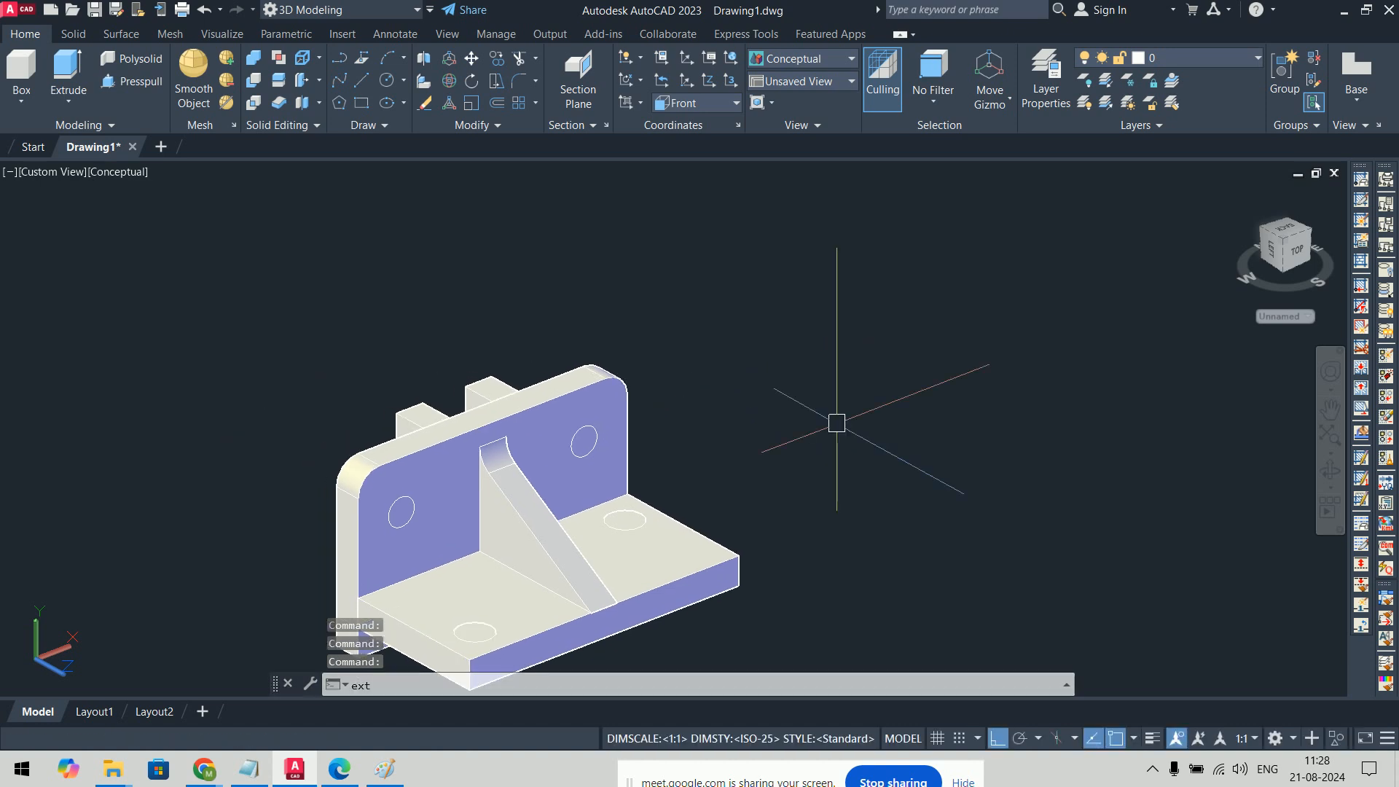
pyautogui.press('Return')
pyautogui.click(572, 441)
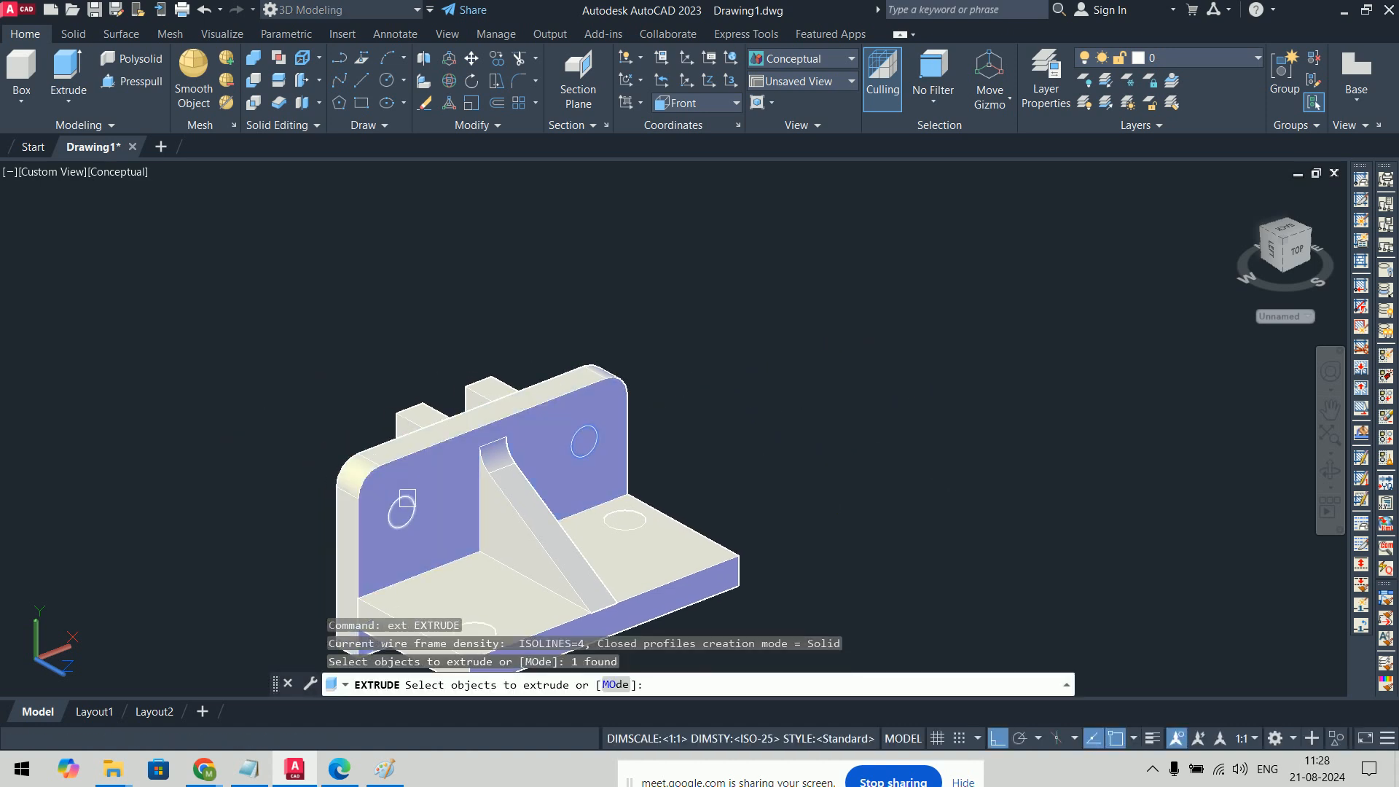
pyautogui.click(407, 499)
pyautogui.press('Return')
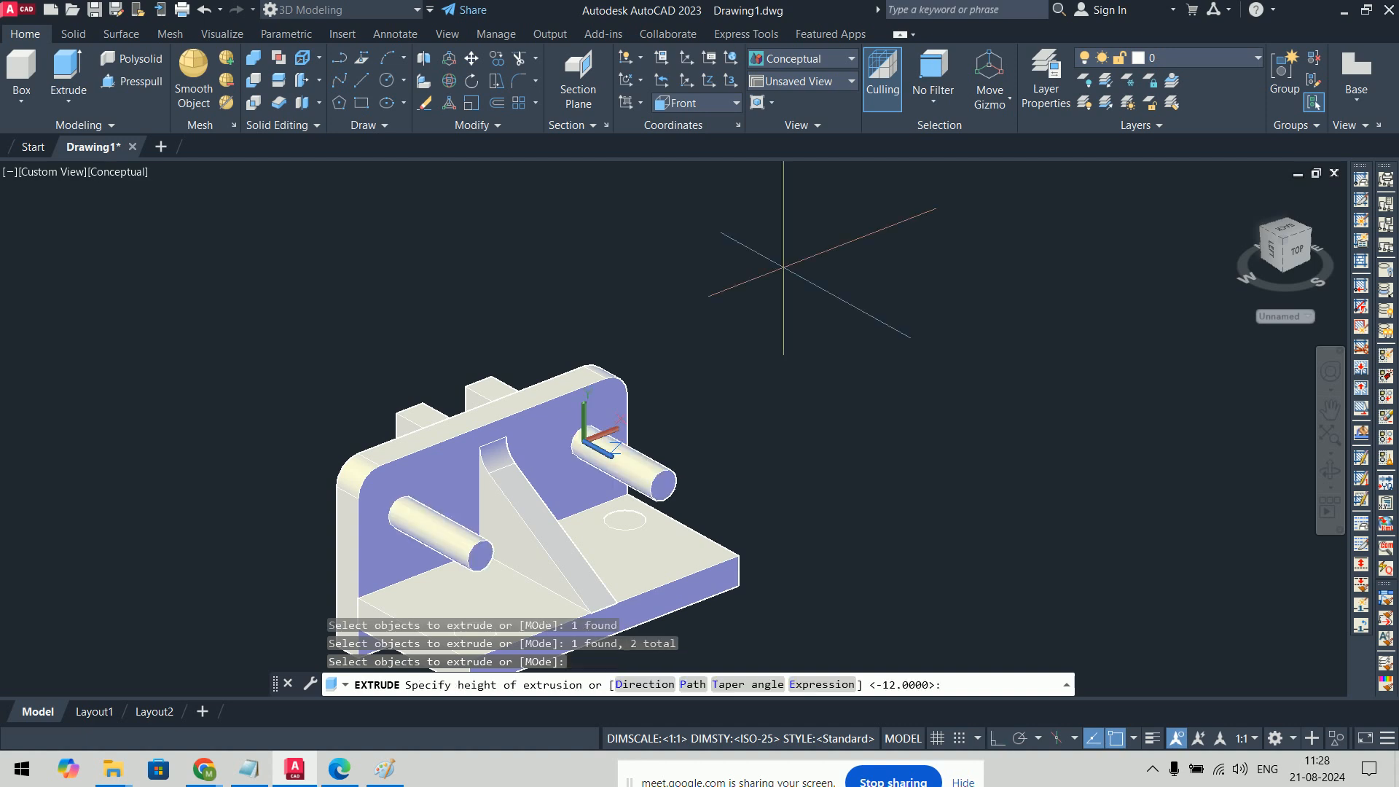
pyautogui.write('-12')
pyautogui.press('Return')
pyautogui.keyDown('shift'); pyautogui.moveTo(729, 378); pyautogui.dragTo(667, 301, button='middle'); pyautogui.keyUp('shift')
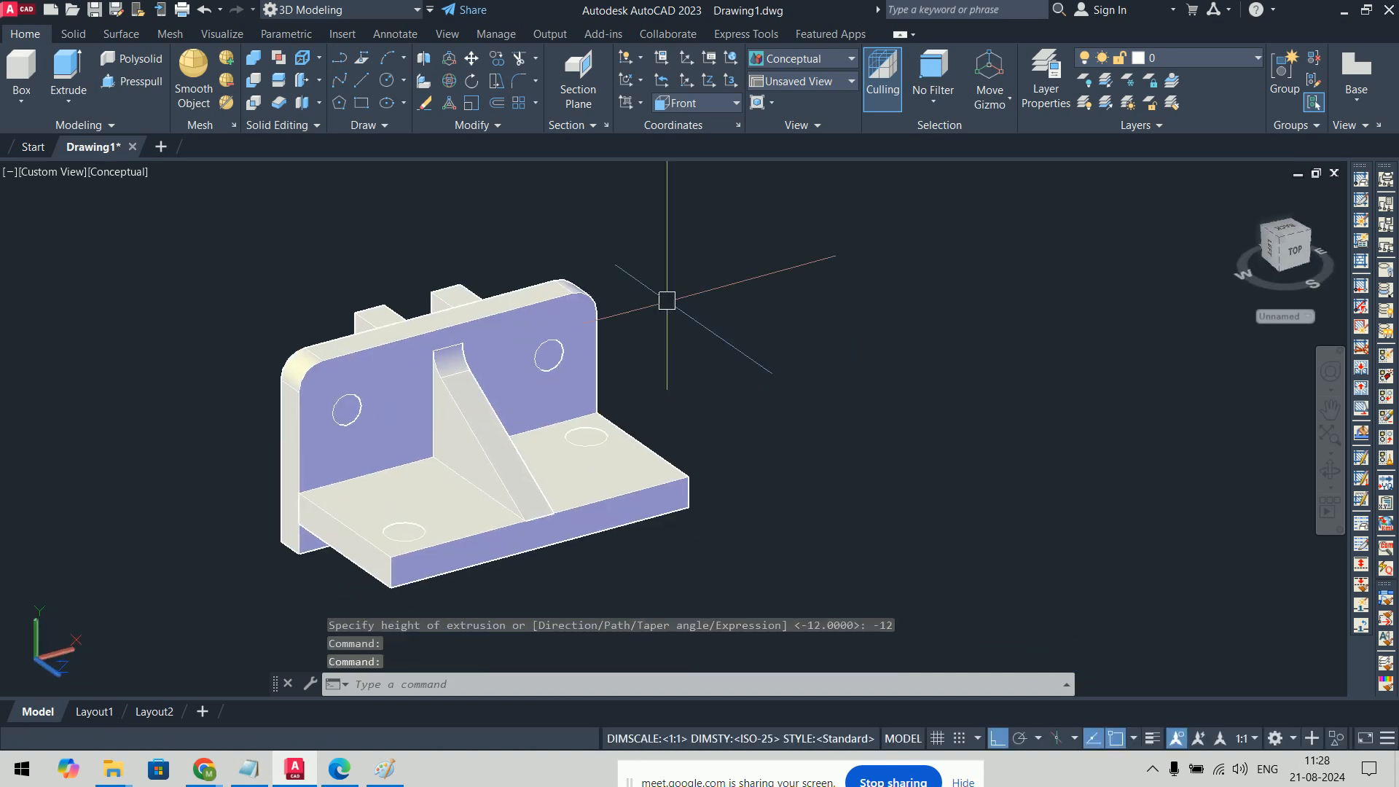
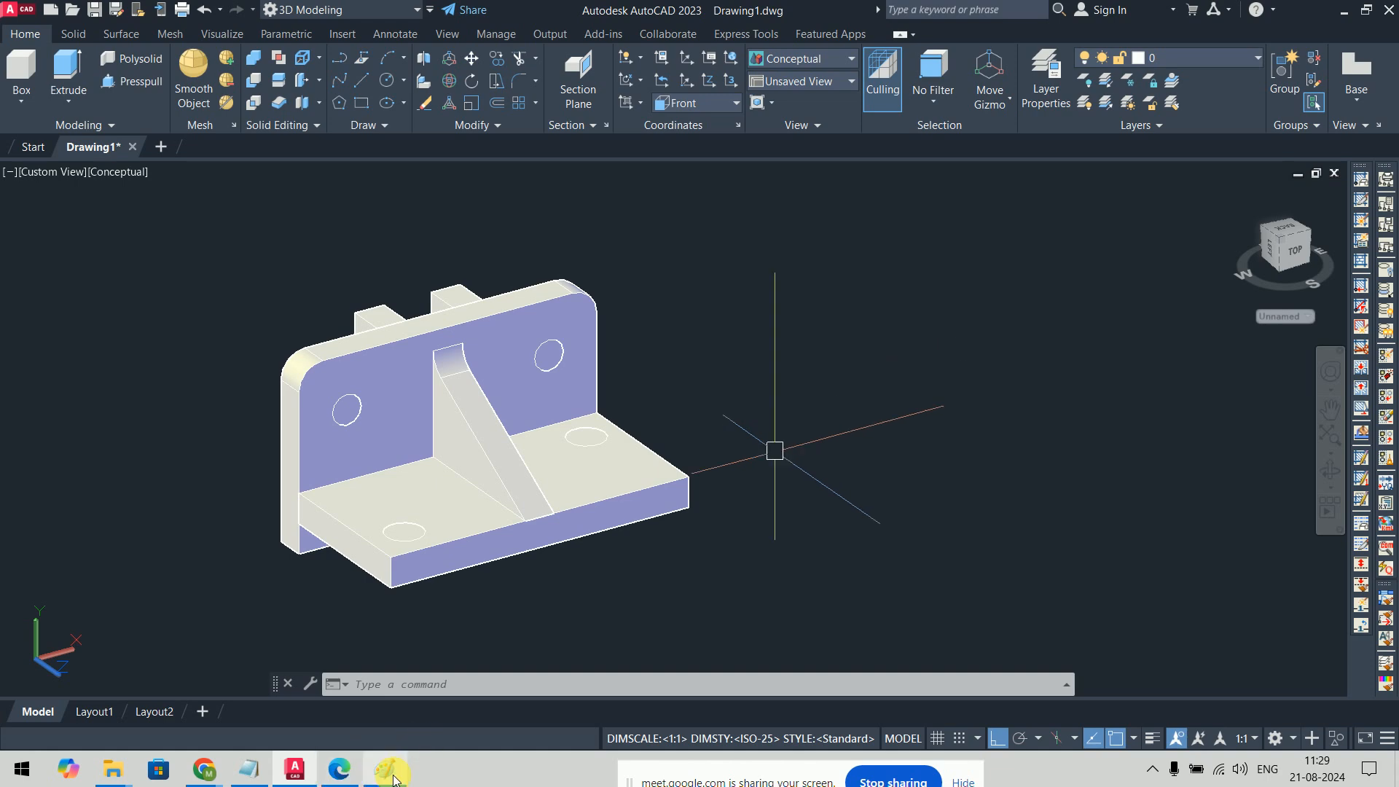
# Step: Switch to the PDF command notes in Edge and mark up the Booleans heading and the Subtract entry with its shortened SU command
pyautogui.click(348, 756)
pyautogui.scroll(-6, 703, 374)
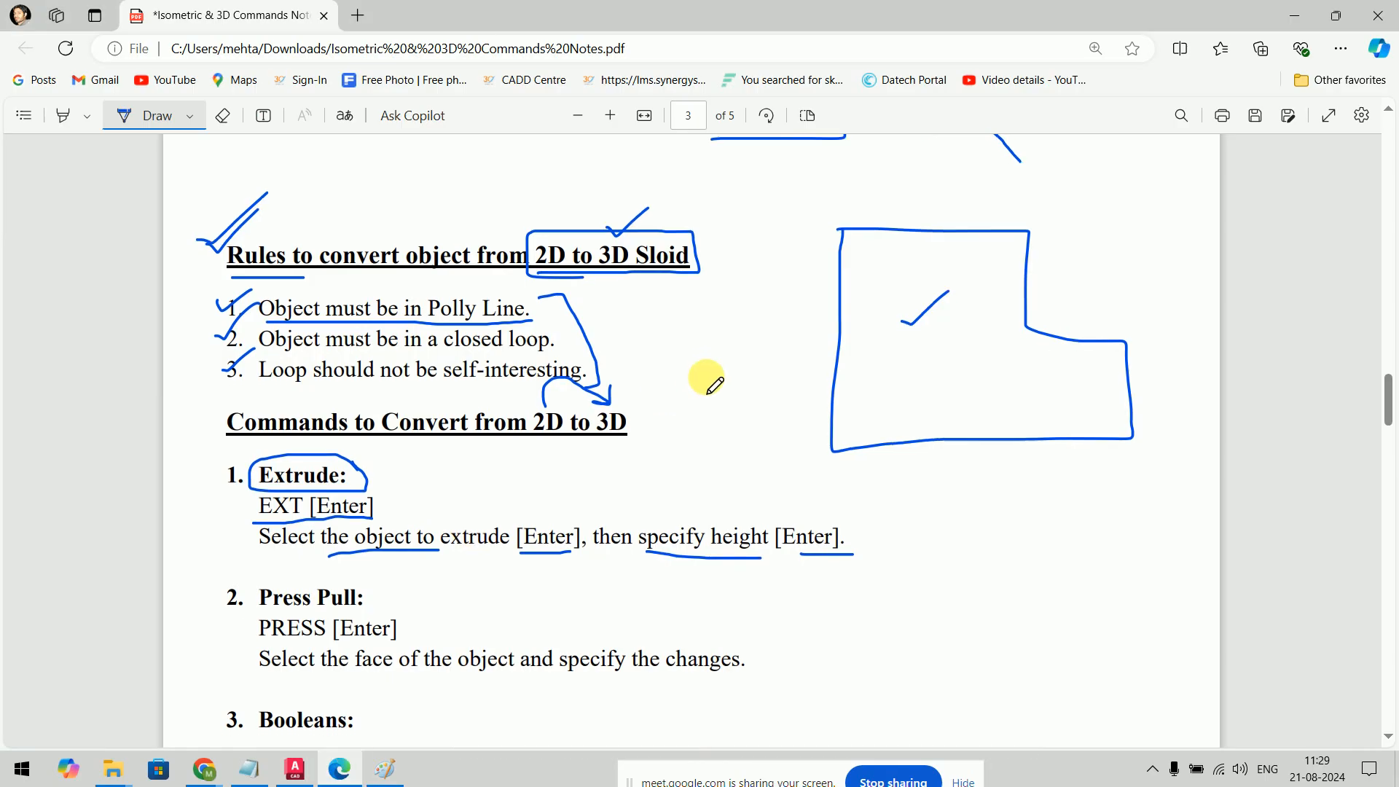
pyautogui.moveTo(274, 286); pyautogui.dragTo(384, 285)
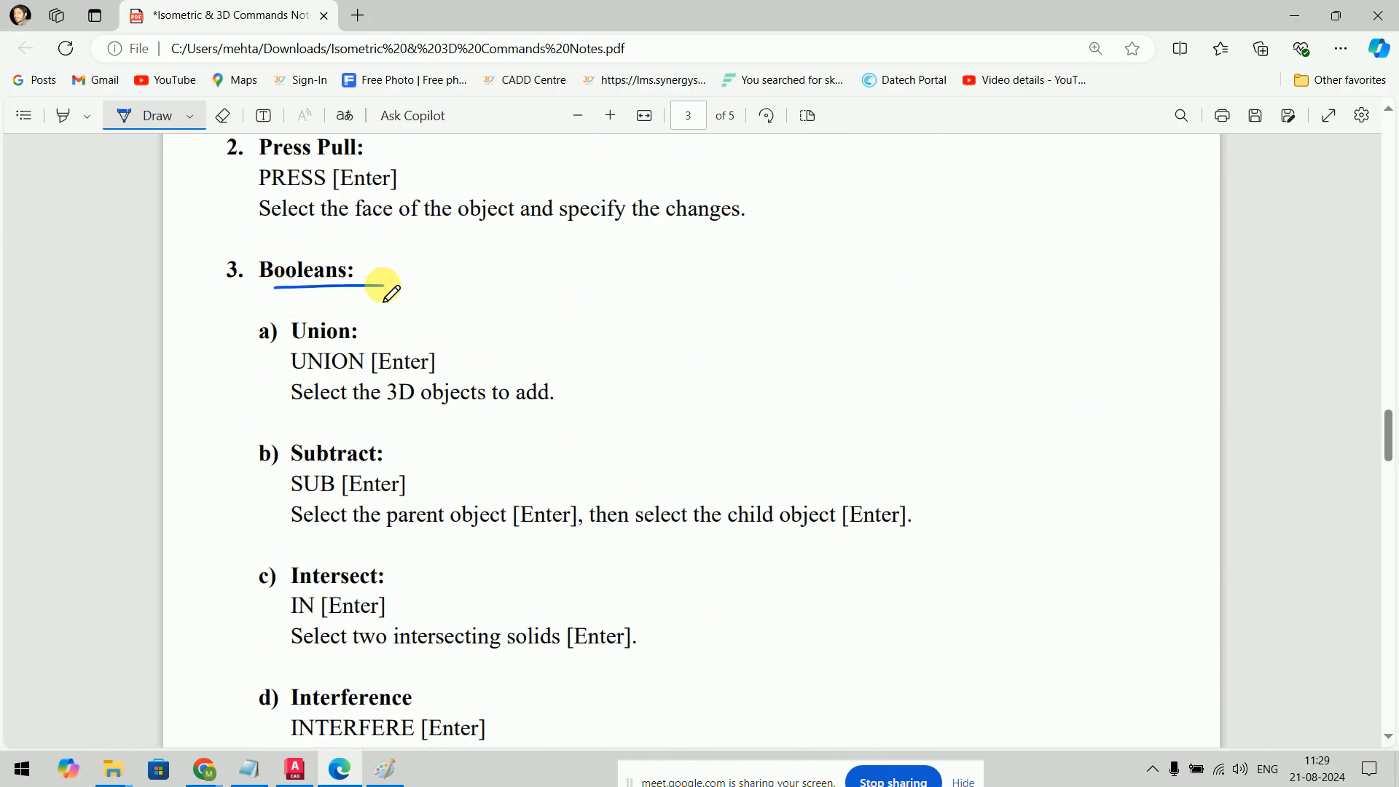
pyautogui.moveTo(217, 465); pyautogui.dragTo(271, 439)
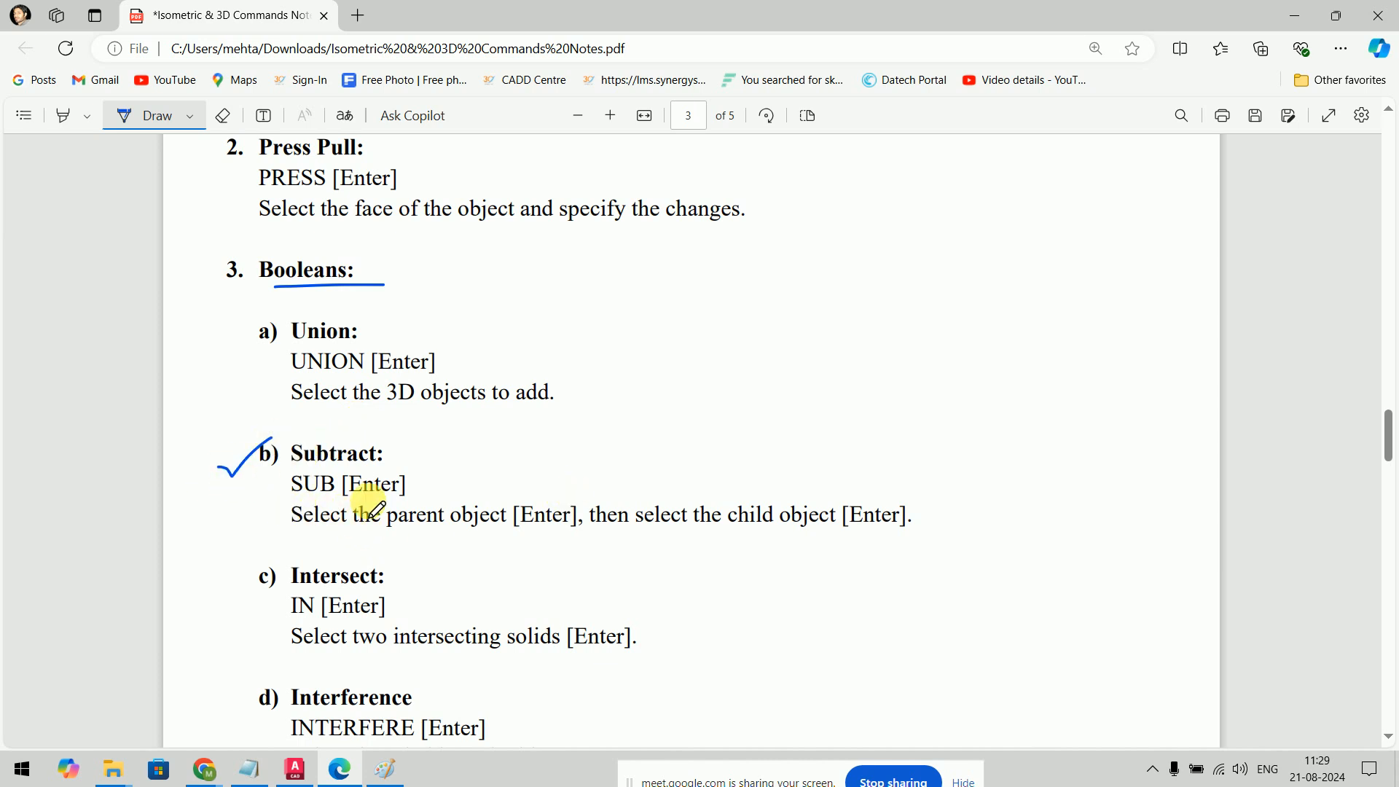
pyautogui.moveTo(329, 470)
pyautogui.mouseDown()
pyautogui.moveTo(324, 498)
pyautogui.moveTo(330, 476)
pyautogui.mouseUp()
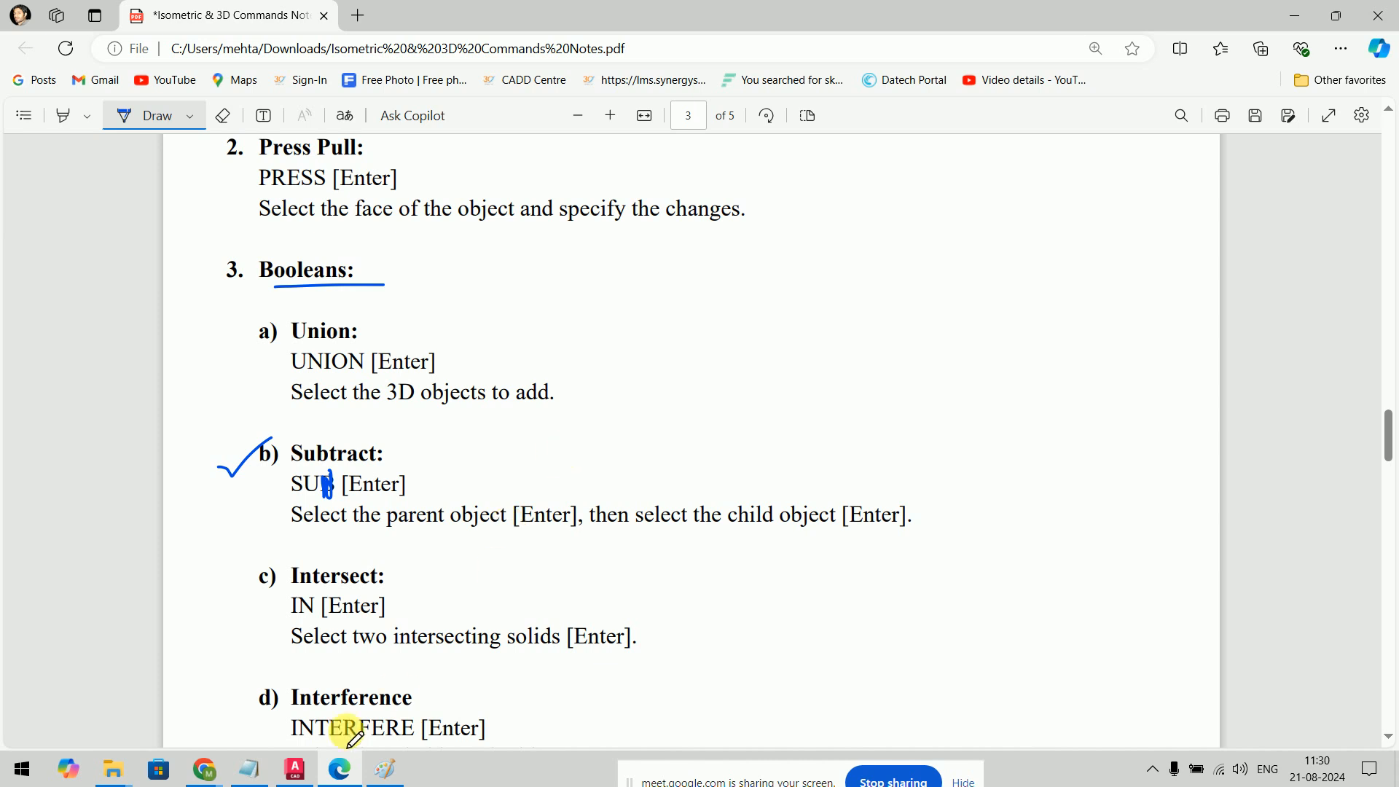
# Step: Switch to AutoCAD and subtract the two cylinders from the bracket's upright plate to cut its holes
pyautogui.click(295, 769)
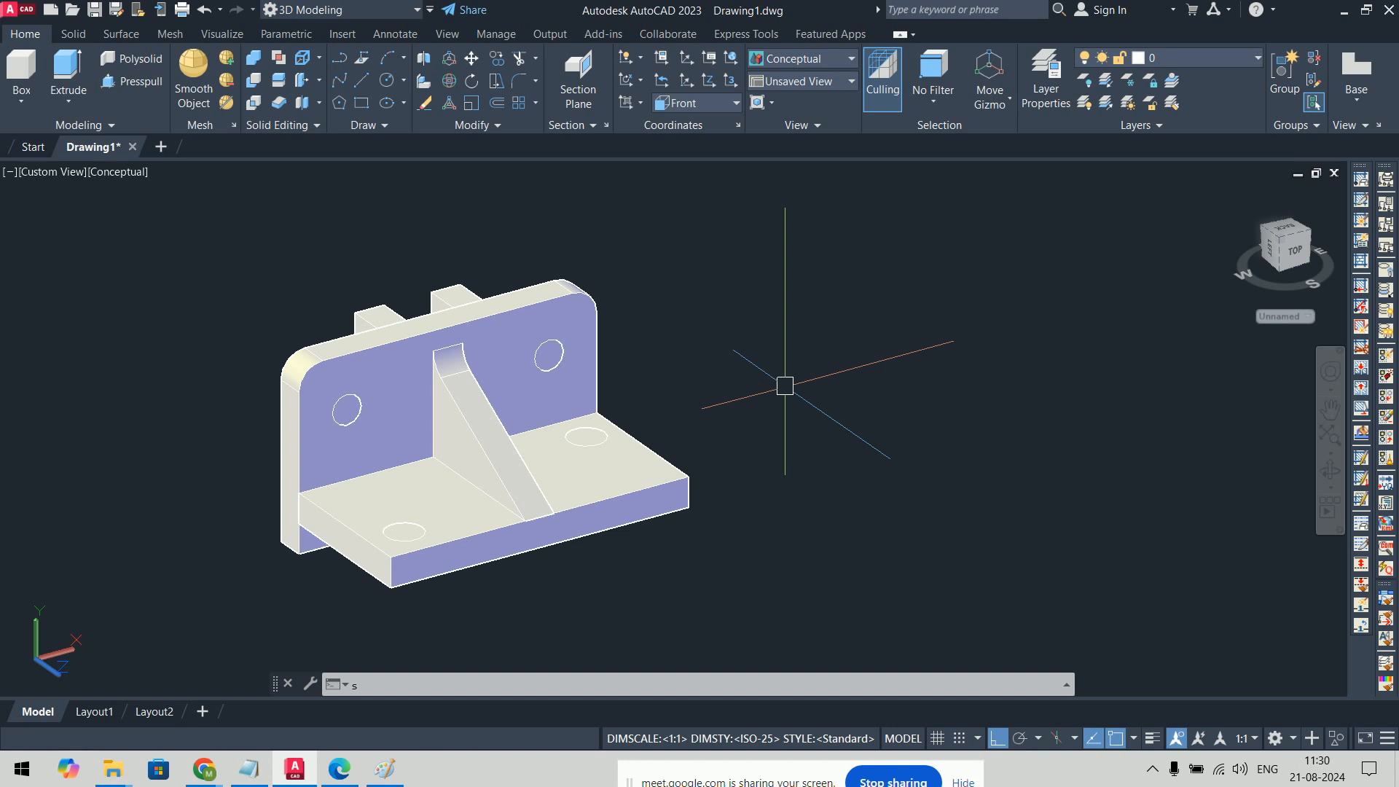
pyautogui.write('su')
pyautogui.press('Return')
pyautogui.click(602, 290)
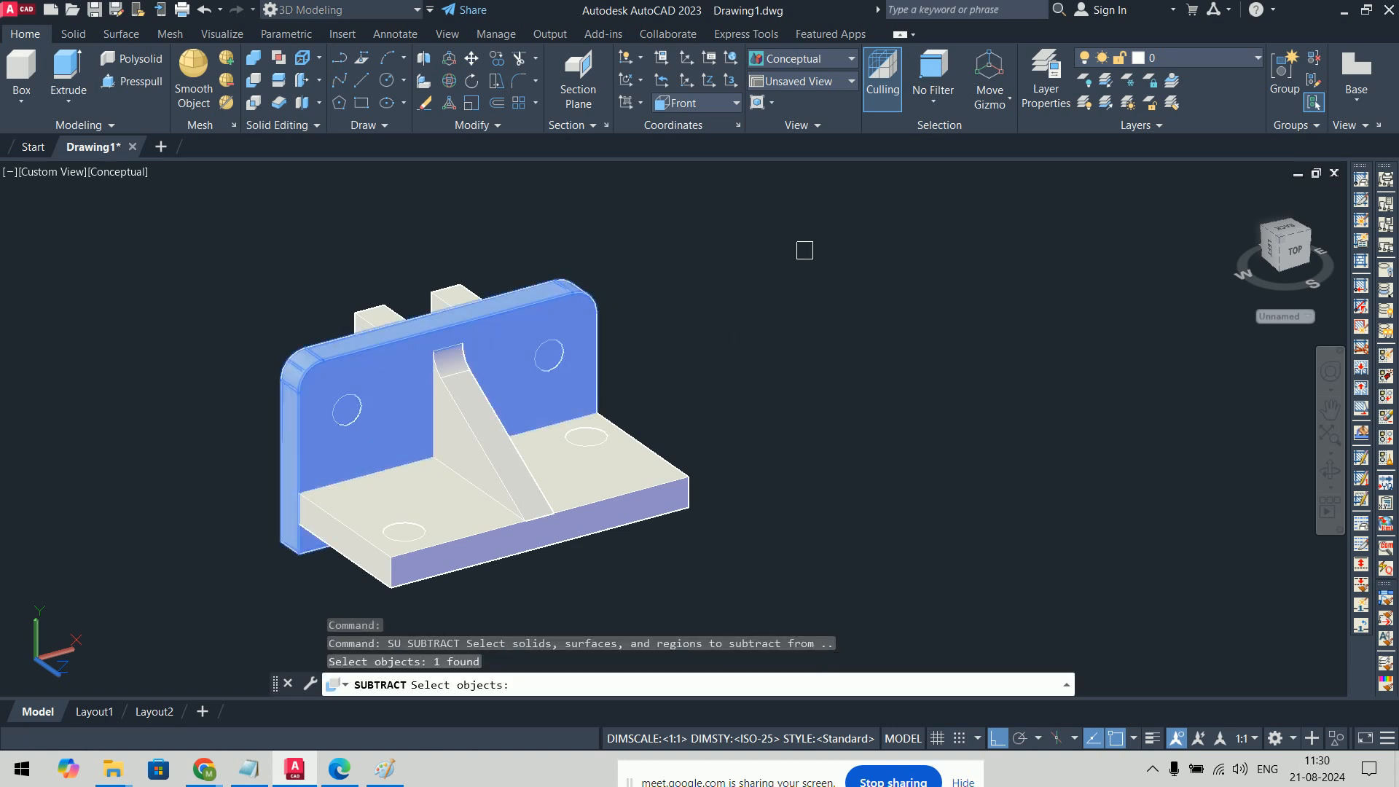
pyautogui.press('Return')
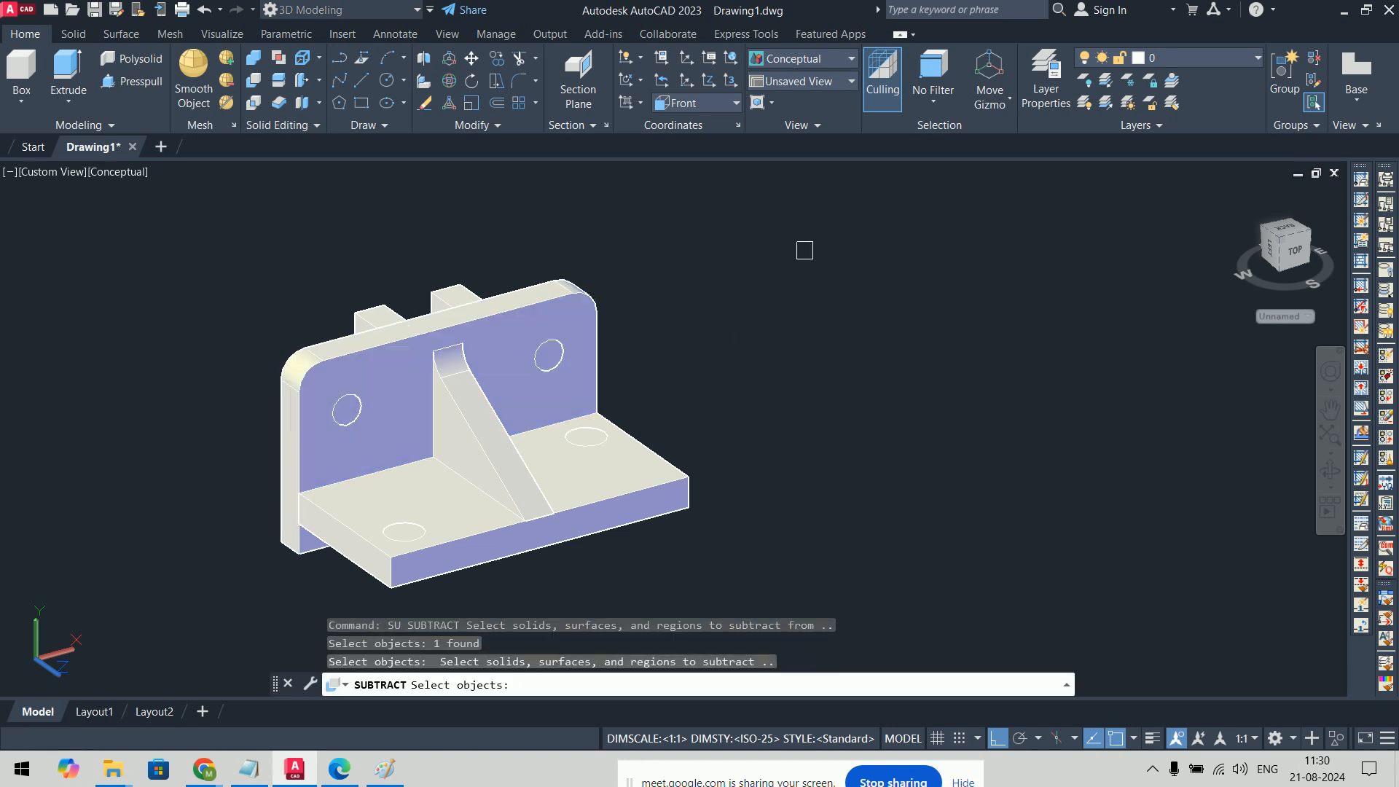
pyautogui.click(558, 358)
pyautogui.click(353, 411)
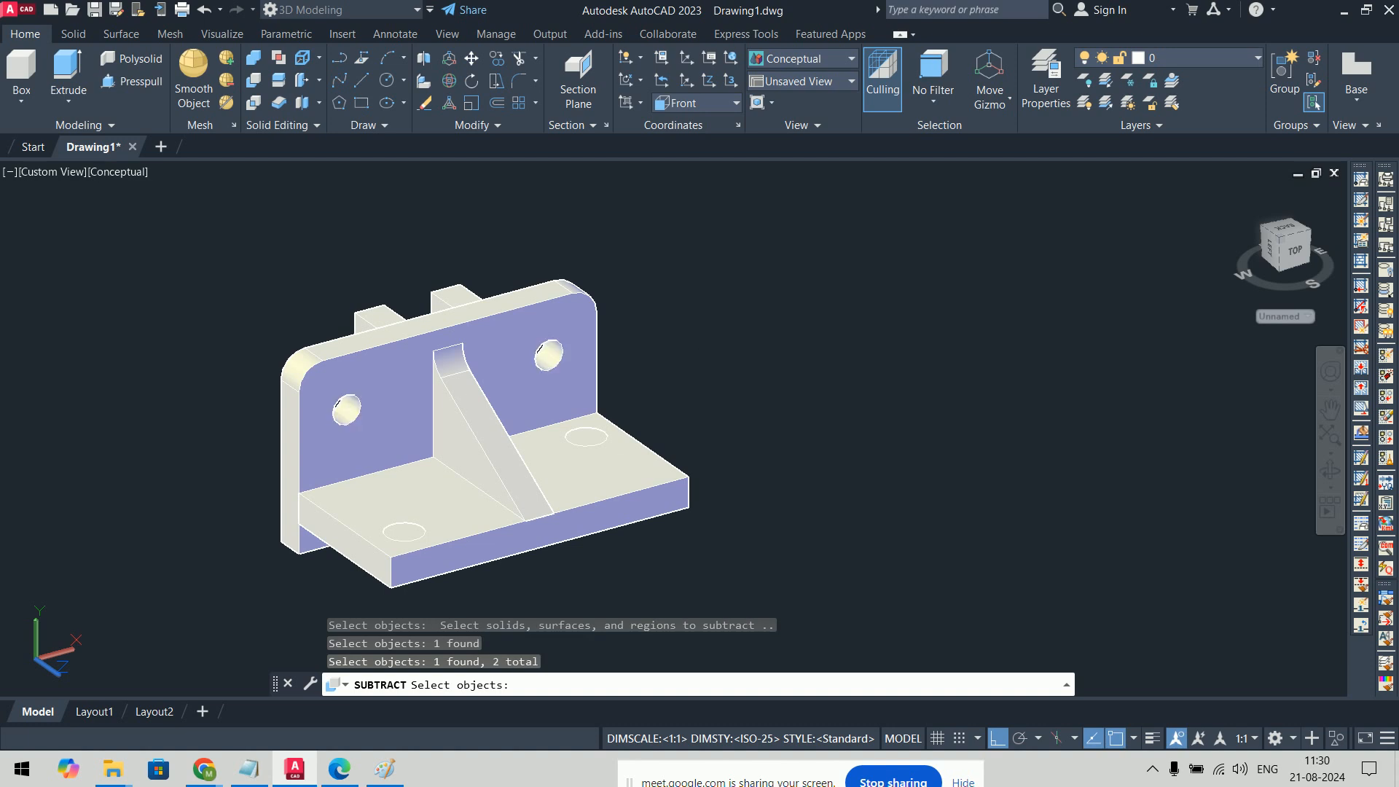
pyautogui.press('Return')
pyautogui.keyDown('shift'); pyautogui.moveTo(692, 342); pyautogui.dragTo(752, 350, button='middle'); pyautogui.keyUp('shift')
pyautogui.write('su')
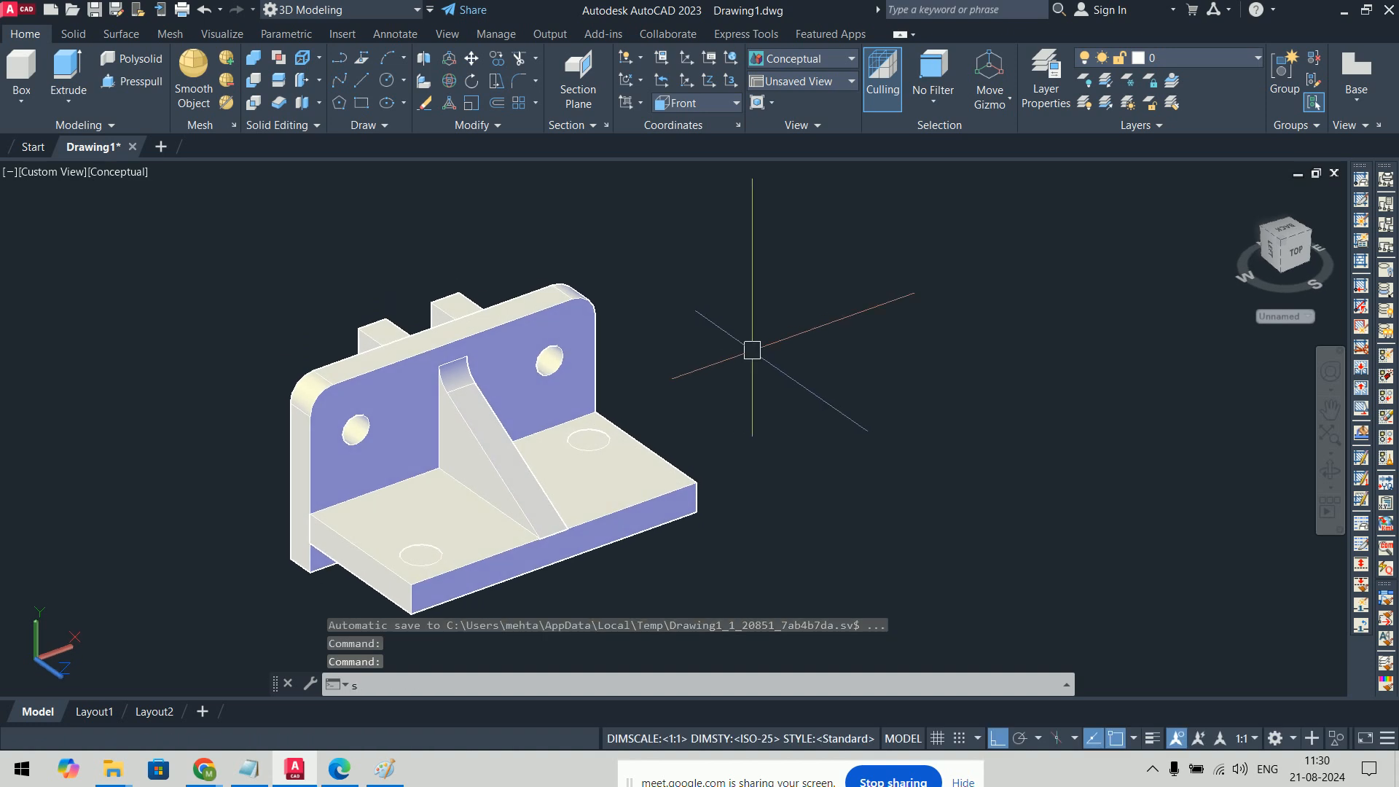
pyautogui.press('Return')
pyautogui.click(683, 493)
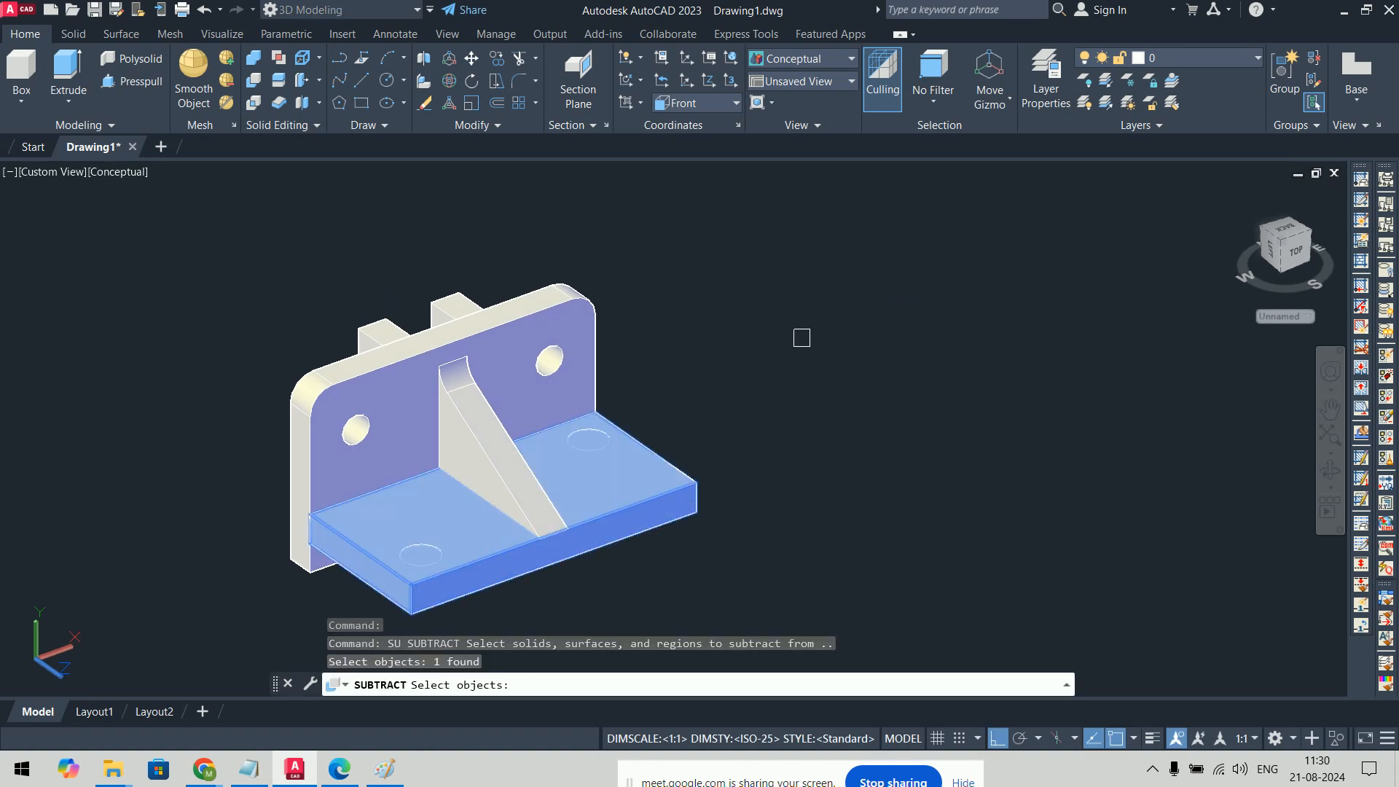
pyautogui.press('Return')
pyautogui.click(594, 439)
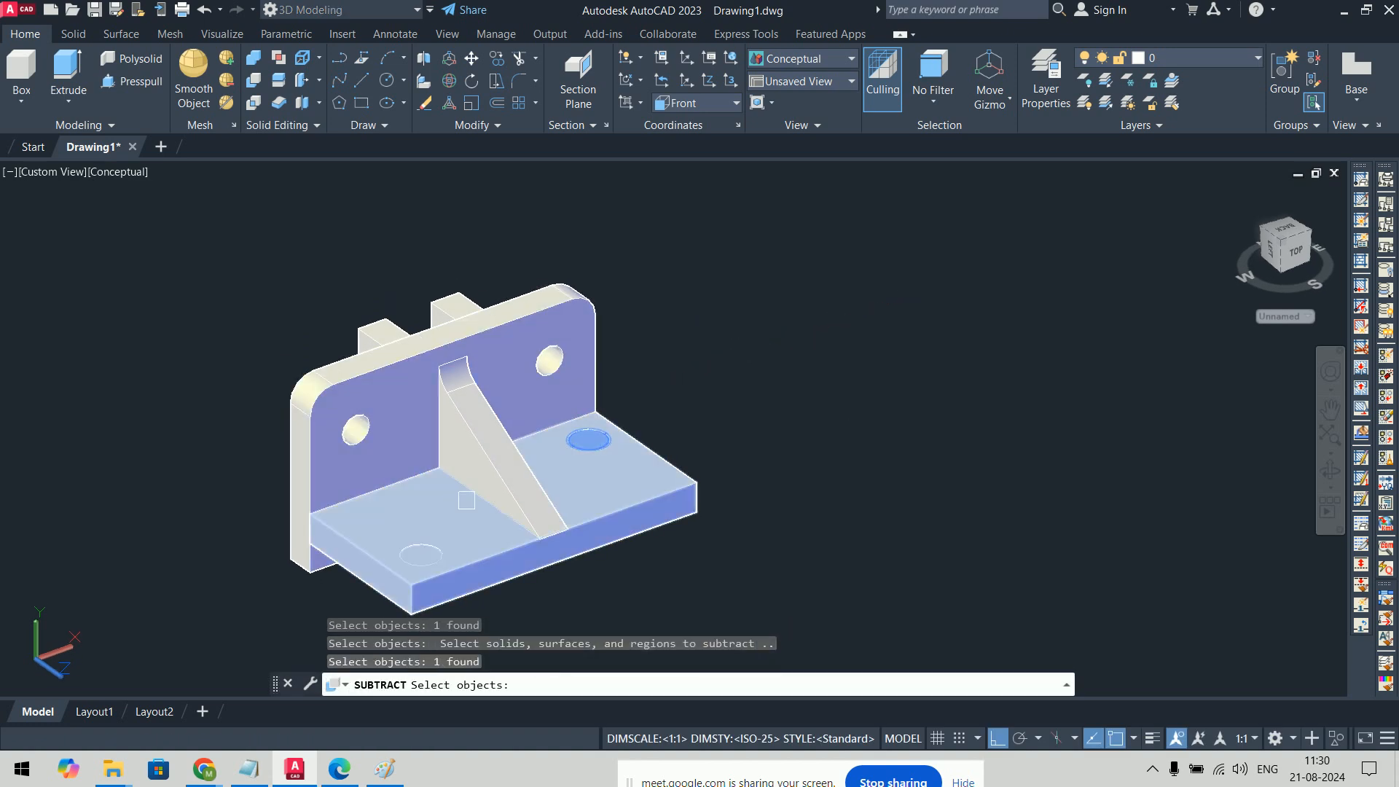
pyautogui.click(421, 555)
pyautogui.scroll(6, 421, 555)
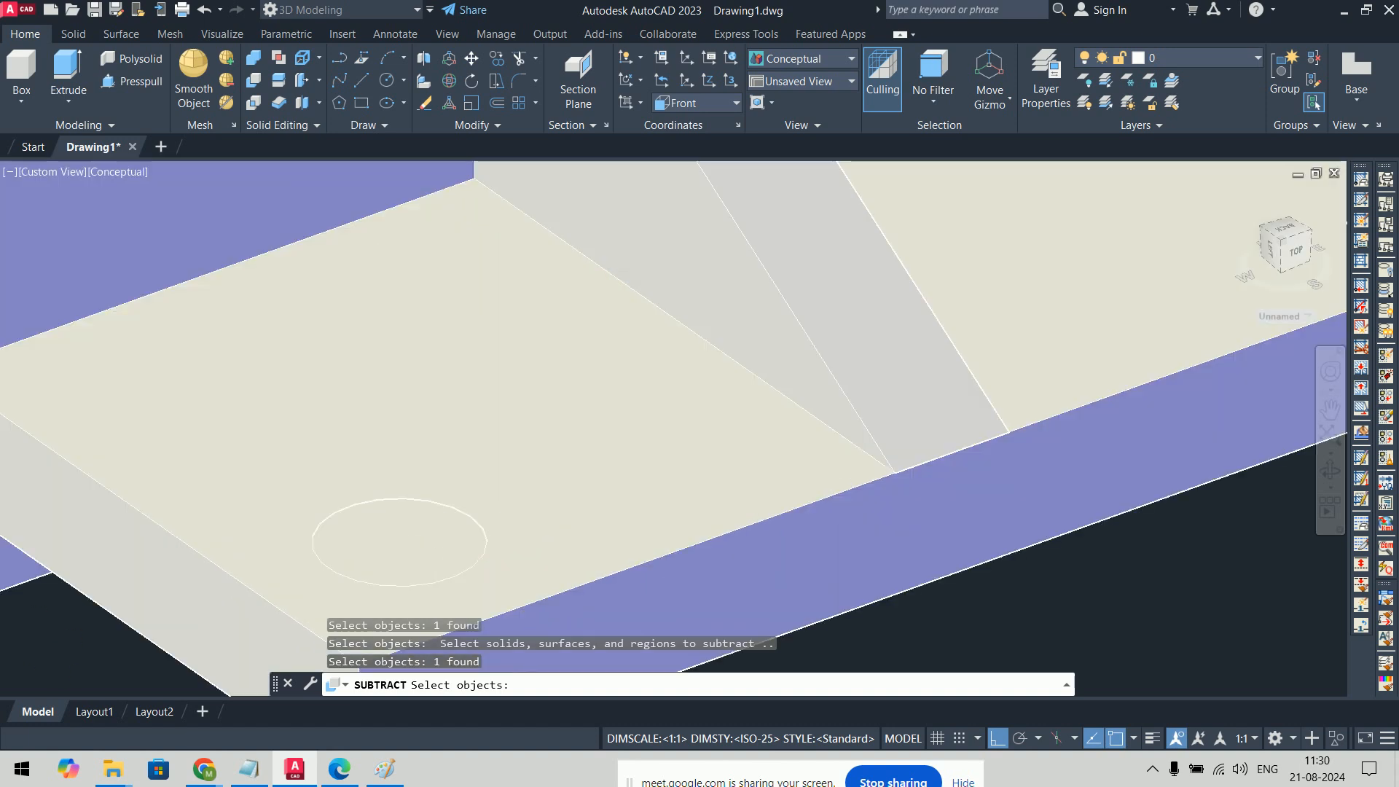
pyautogui.scroll(-6, 417, 524)
pyautogui.press('Escape')
pyautogui.press('Escape')
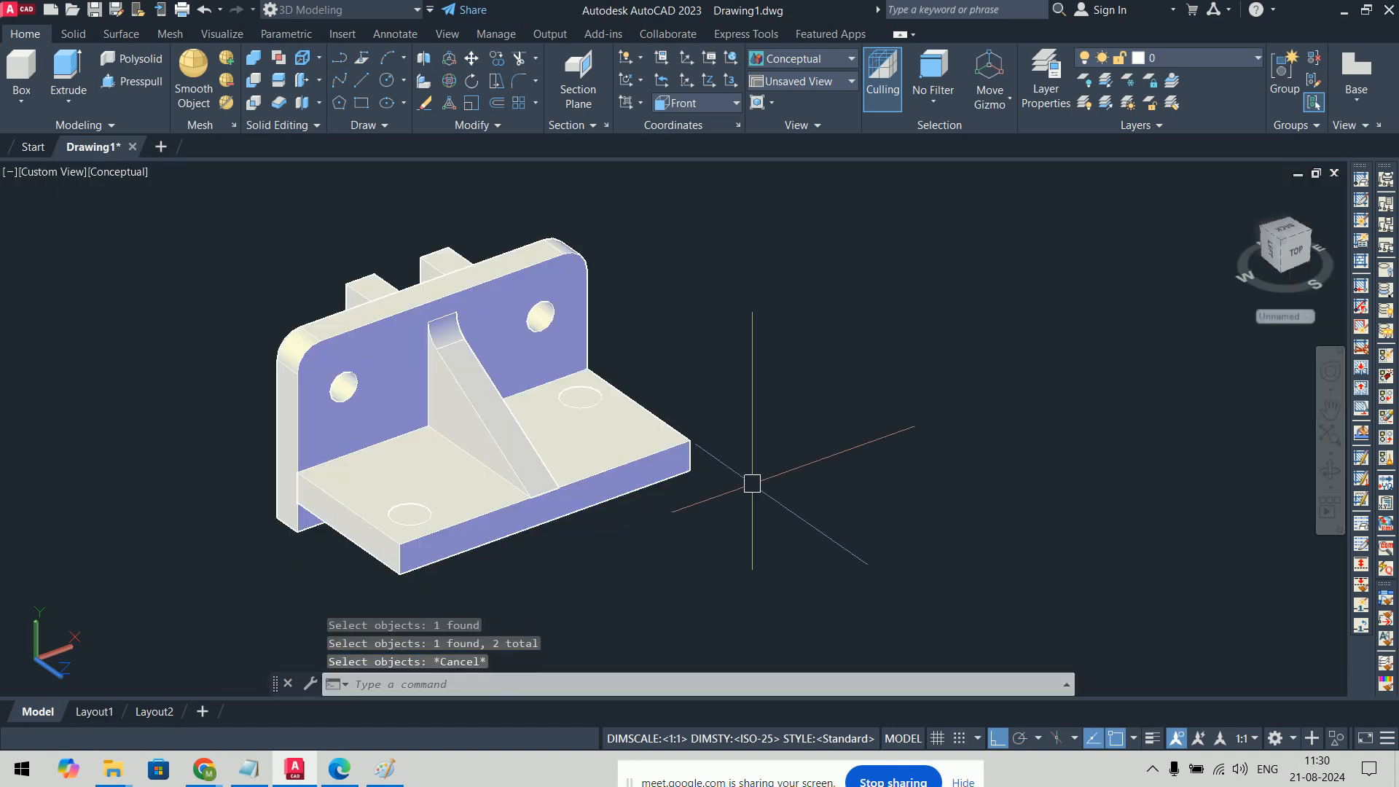
# Step: Set the viewport's visual style to 2D Wireframe
pyautogui.write('vs')
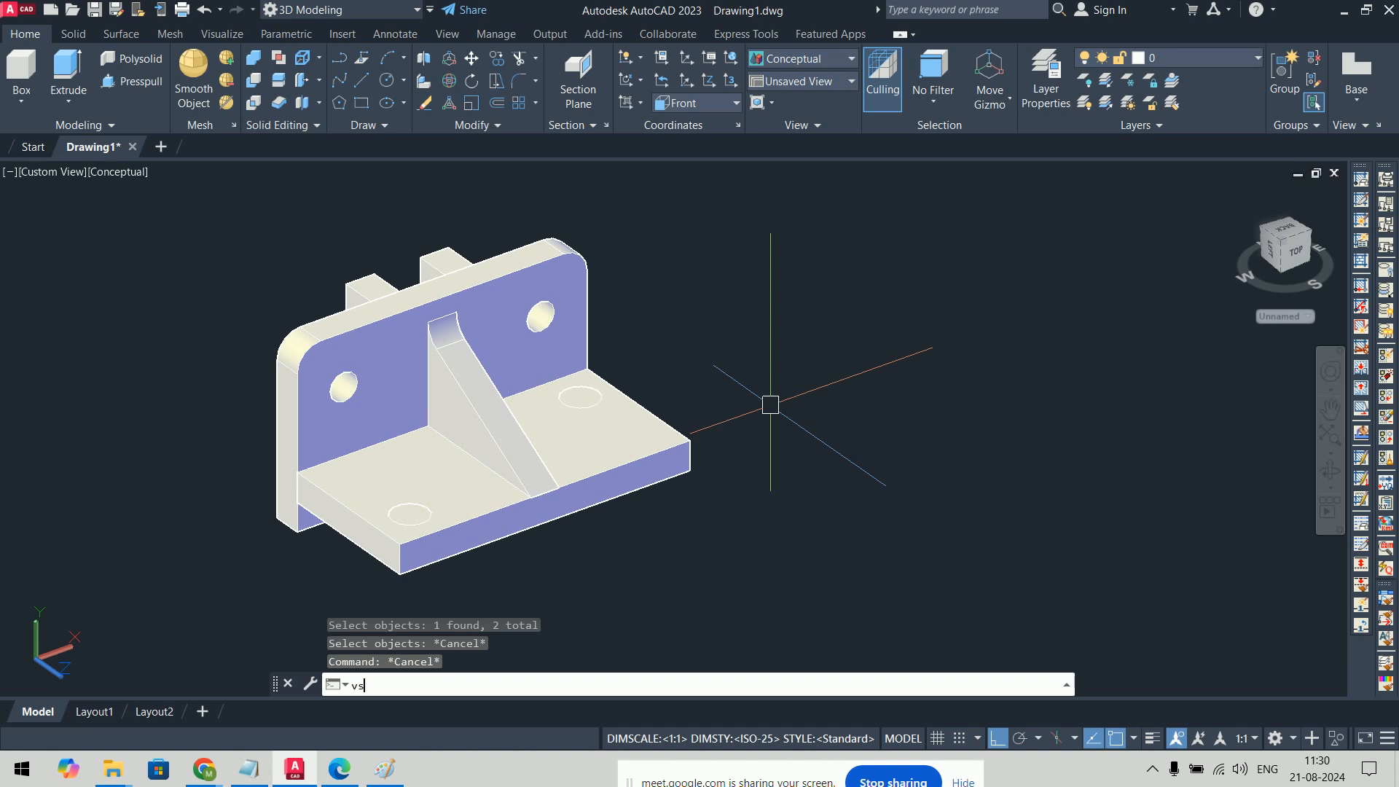
pyautogui.press('Return')
pyautogui.write('2')
pyautogui.press('Return')
# Step: Subtract the two vertical cylinders from the bracket's horizontal base plate
pyautogui.write('su')
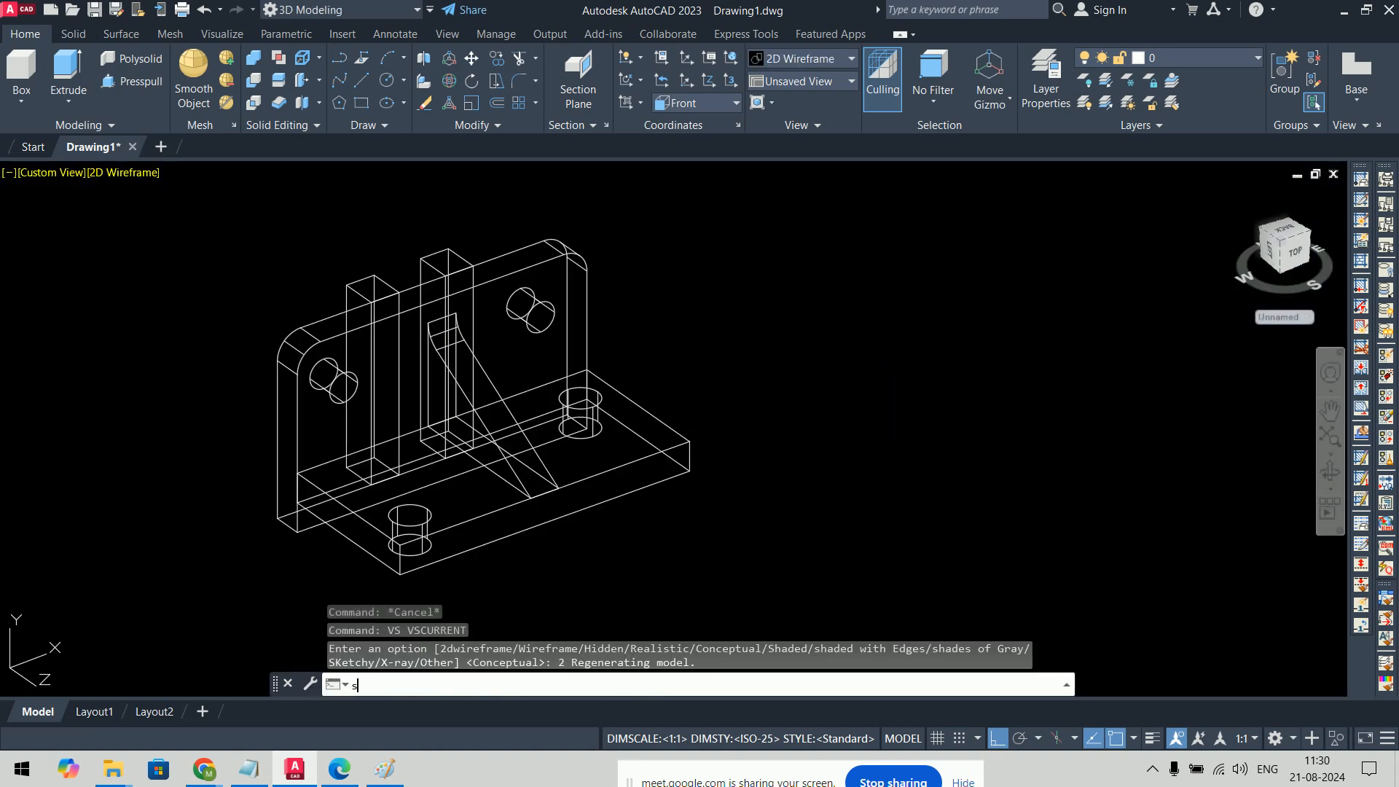
pyautogui.press('Return')
pyautogui.click(670, 479)
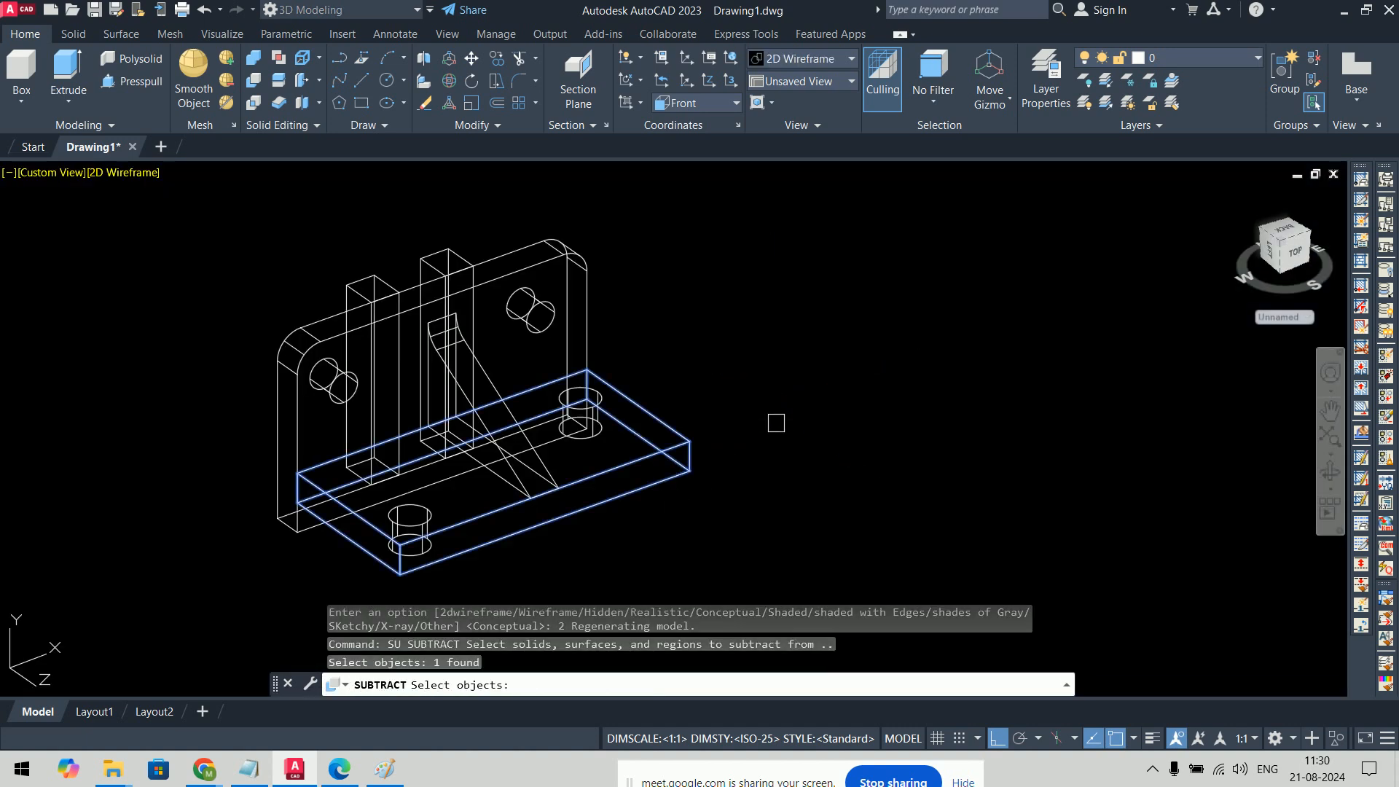
pyautogui.press('Return')
pyautogui.click(601, 440)
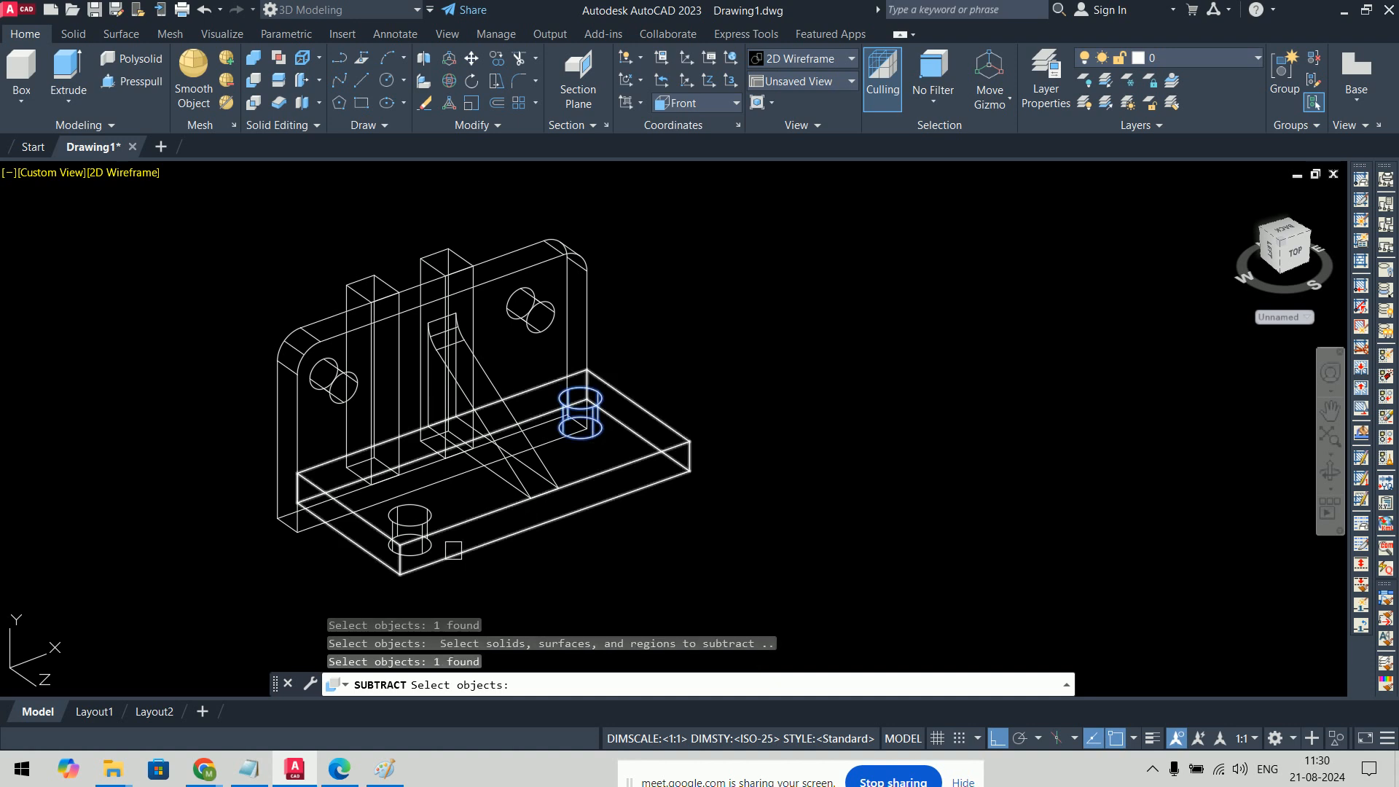
pyautogui.scroll(5, 430, 517)
pyautogui.click(420, 453)
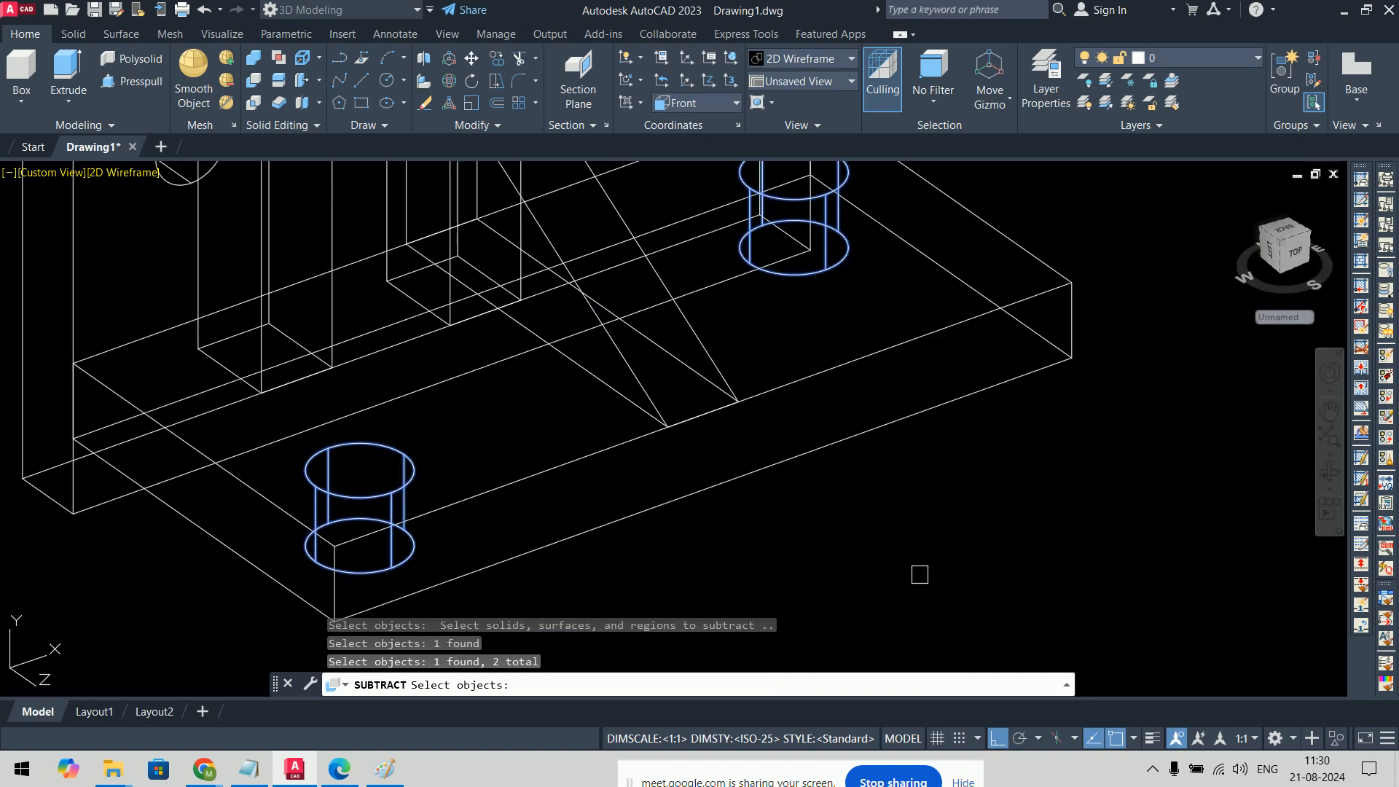
pyautogui.press('Return')
pyautogui.scroll(-3, 914, 575)
# Step: Set the visual style to Conceptual and examine the holes cut through the base plate
pyautogui.write('vs')
pyautogui.press('Return')
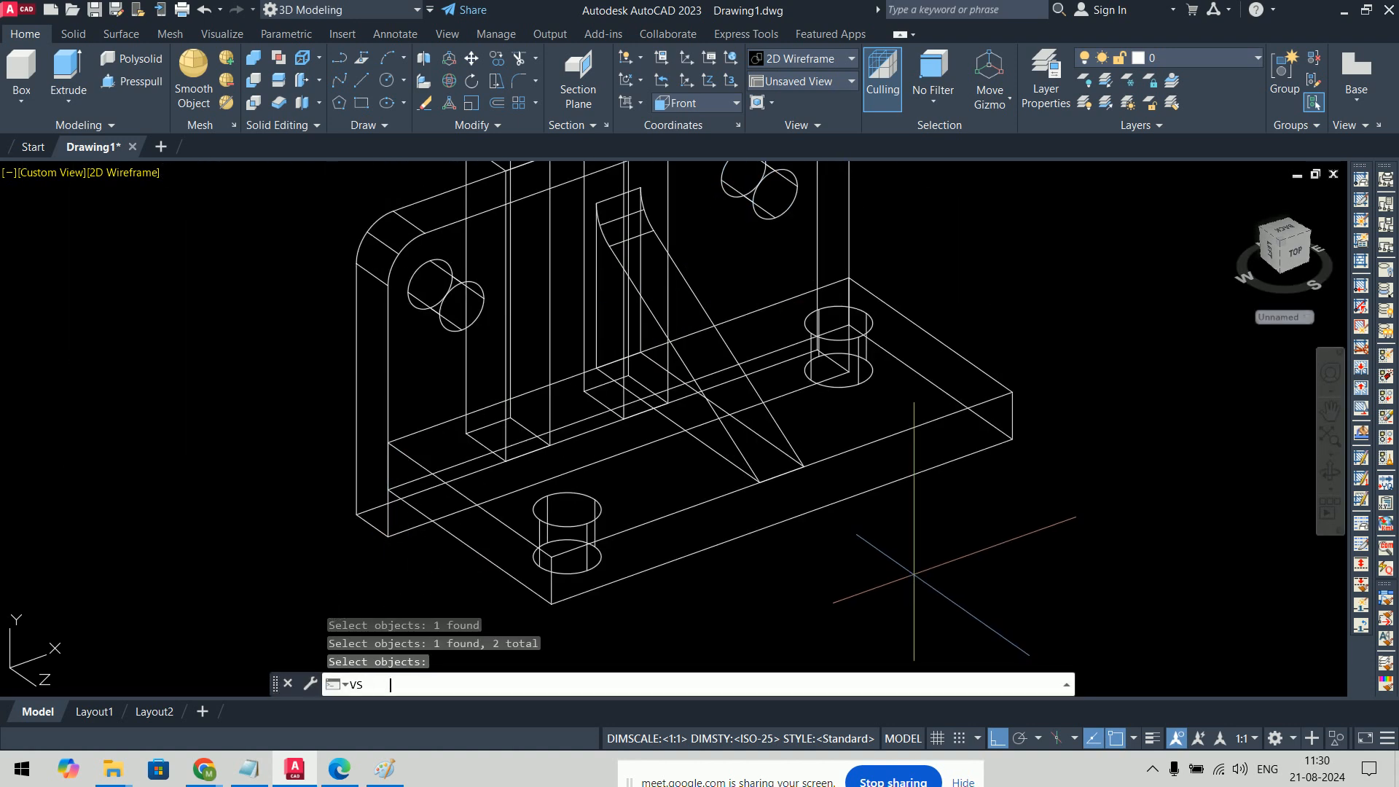
pyautogui.write('c')
pyautogui.press('Return')
pyautogui.scroll(-3, 913, 574)
pyautogui.keyDown('shift'); pyautogui.moveTo(1106, 496); pyautogui.dragTo(924, 455, button='middle'); pyautogui.keyUp('shift')
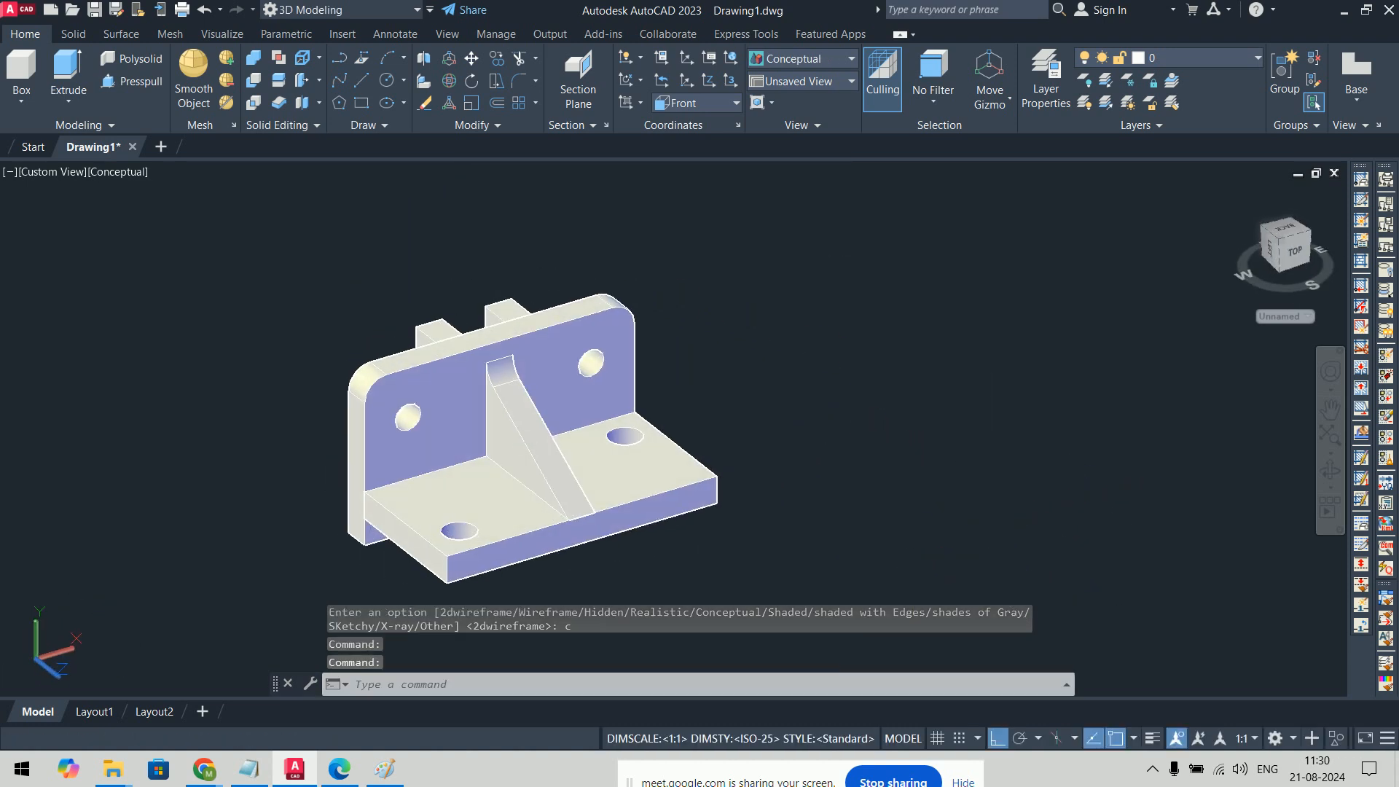
# Step: Return the visual style to 2D Wireframe and examine the bracket's edges
pyautogui.scroll(-1, 925, 437)
pyautogui.write('vs')
pyautogui.press('Return')
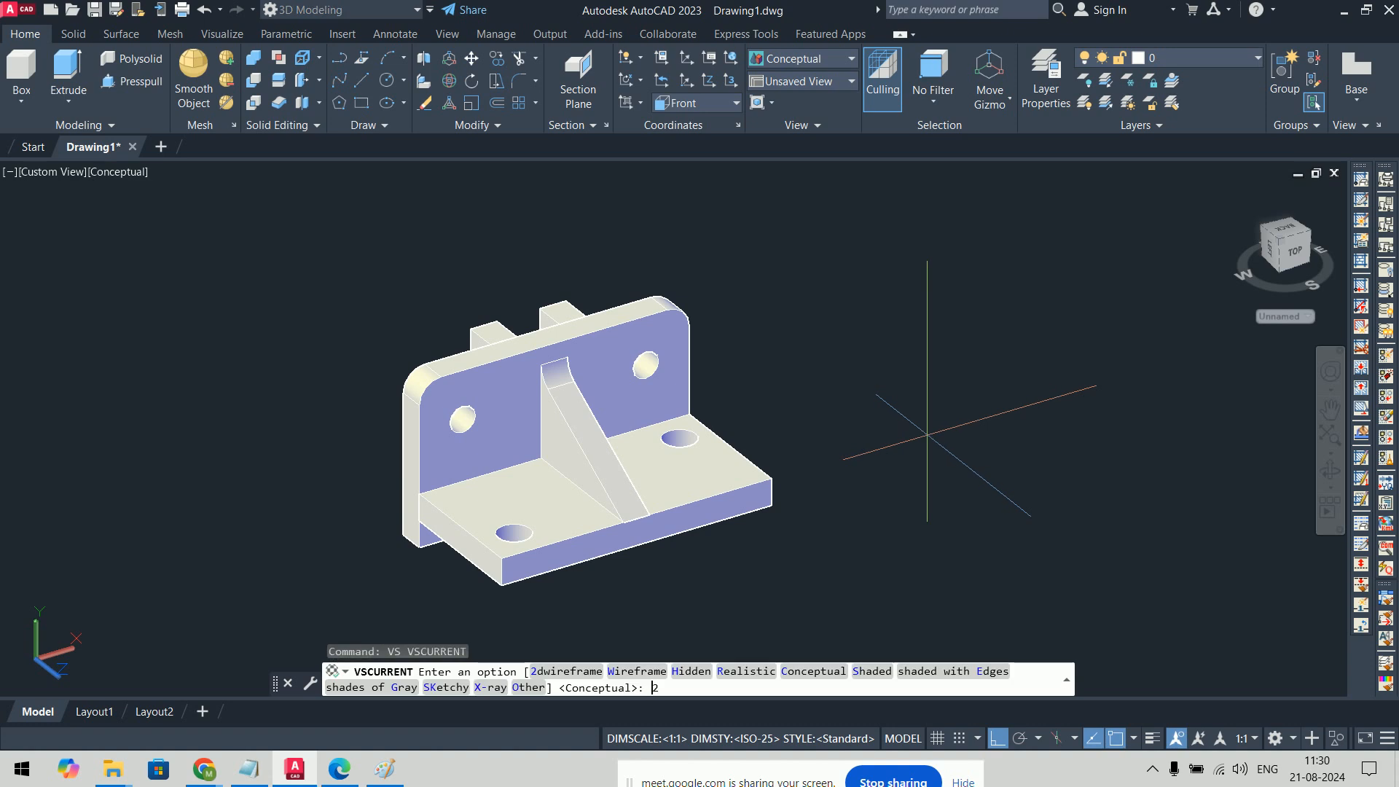
pyautogui.write('2')
pyautogui.press('Return')
pyautogui.scroll(3, 637, 406)
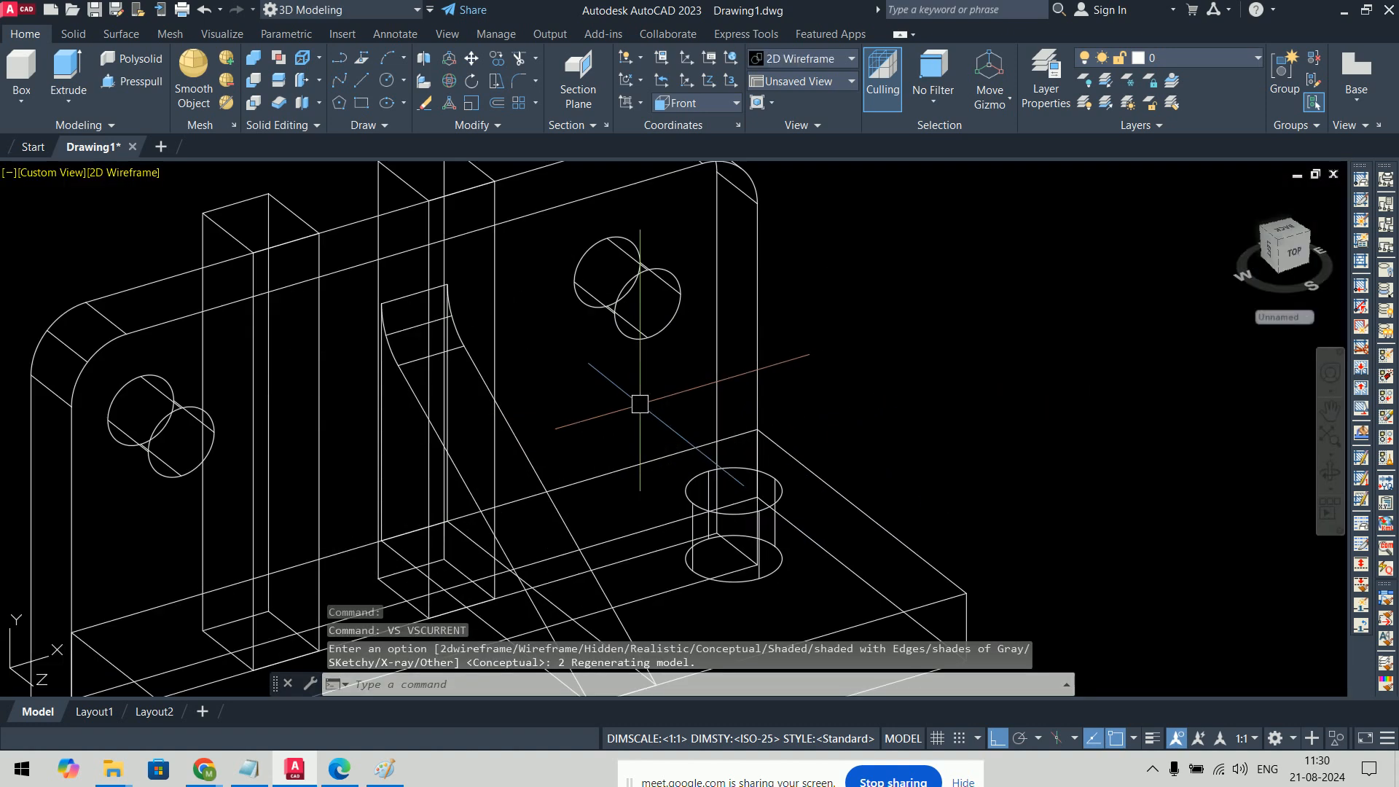
pyautogui.scroll(-3, 671, 408)
pyautogui.keyDown('shift'); pyautogui.moveTo(698, 427); pyautogui.dragTo(626, 386, button='middle'); pyautogui.keyUp('shift')
# Step: Set the viewport to the SW Isometric view and centre the bracket in it
pyautogui.click(57, 173)
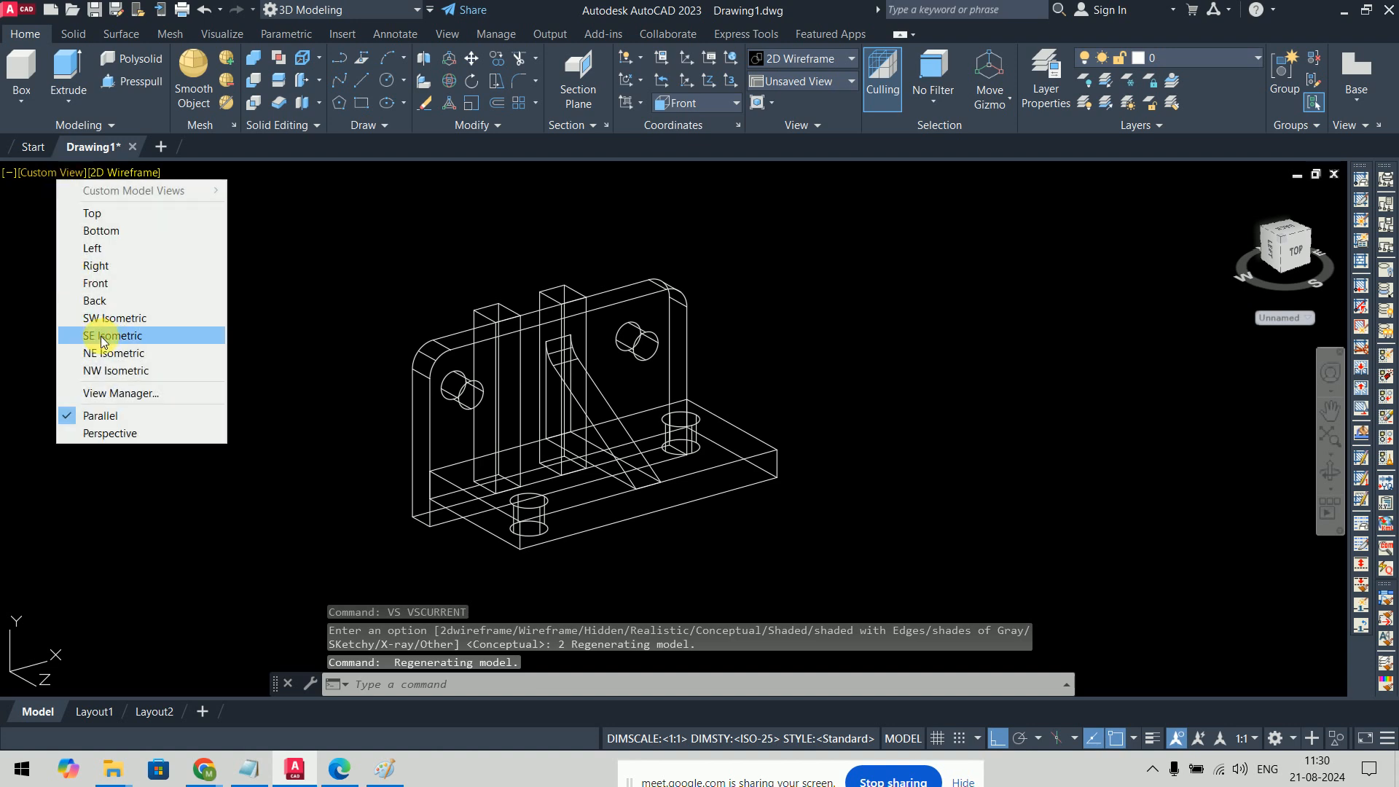
pyautogui.click(109, 319)
pyautogui.scroll(-3, 1021, 561)
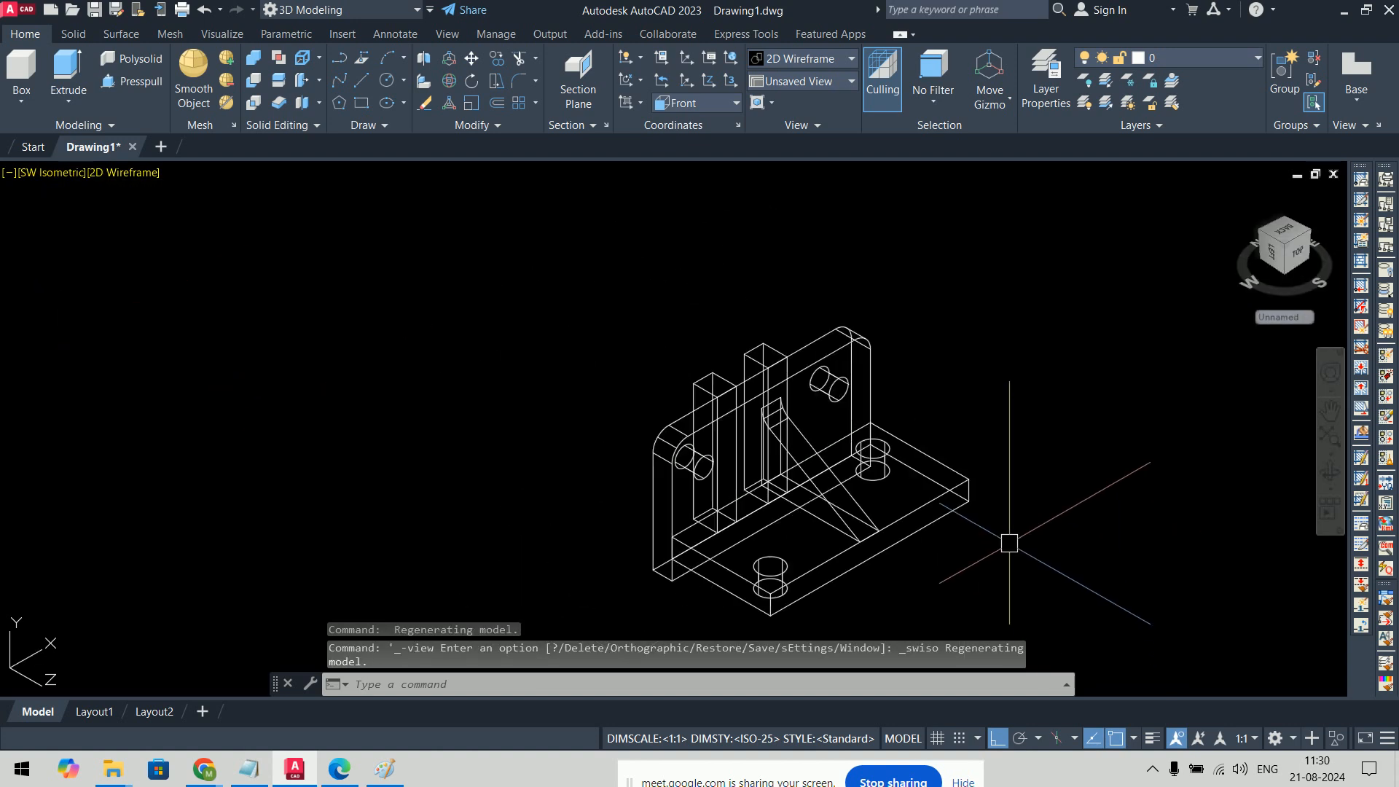
pyautogui.moveTo(1006, 550); pyautogui.dragTo(718, 459, button='middle')
# Step: Select all of the bracket's solids to check that they are separate objects, and clear the selection
pyautogui.click(586, 241)
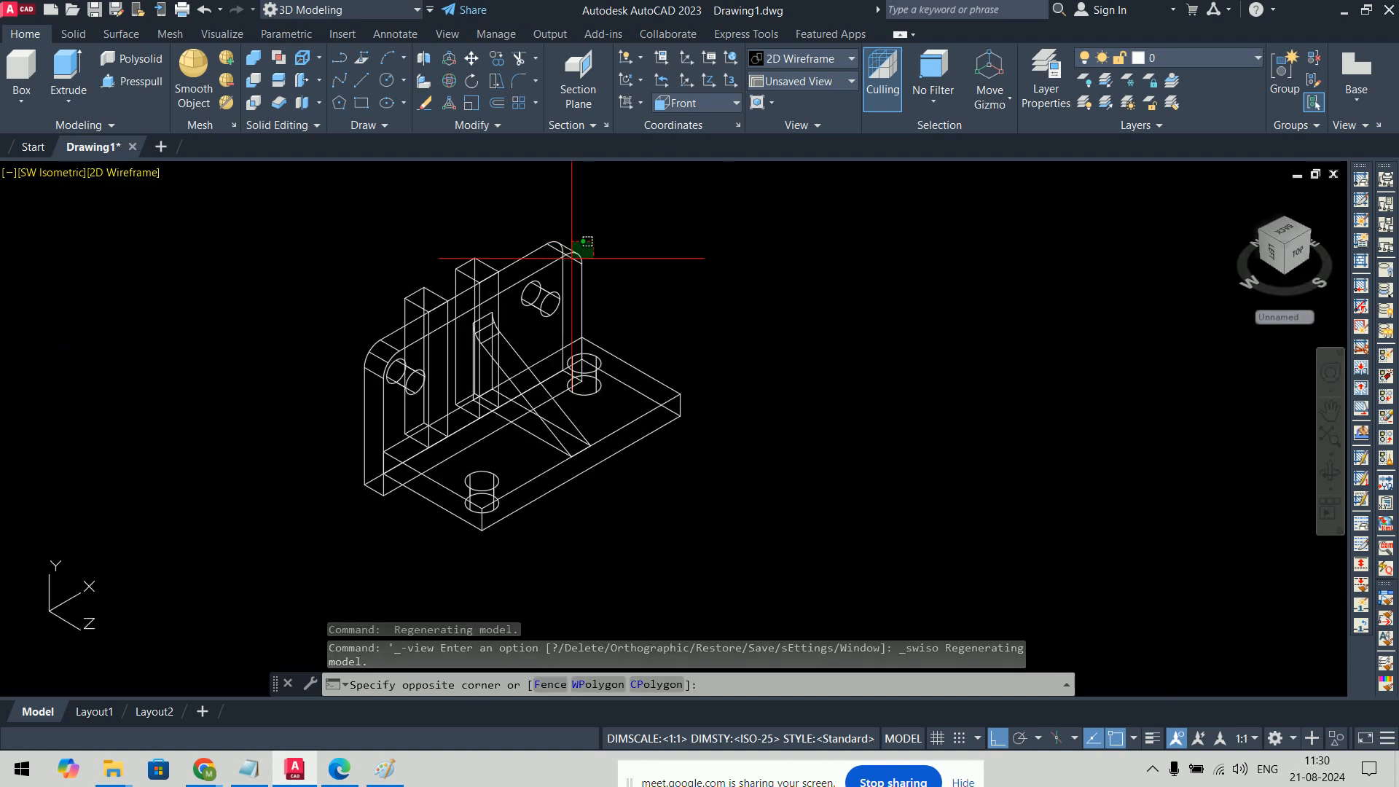
pyautogui.click(643, 377)
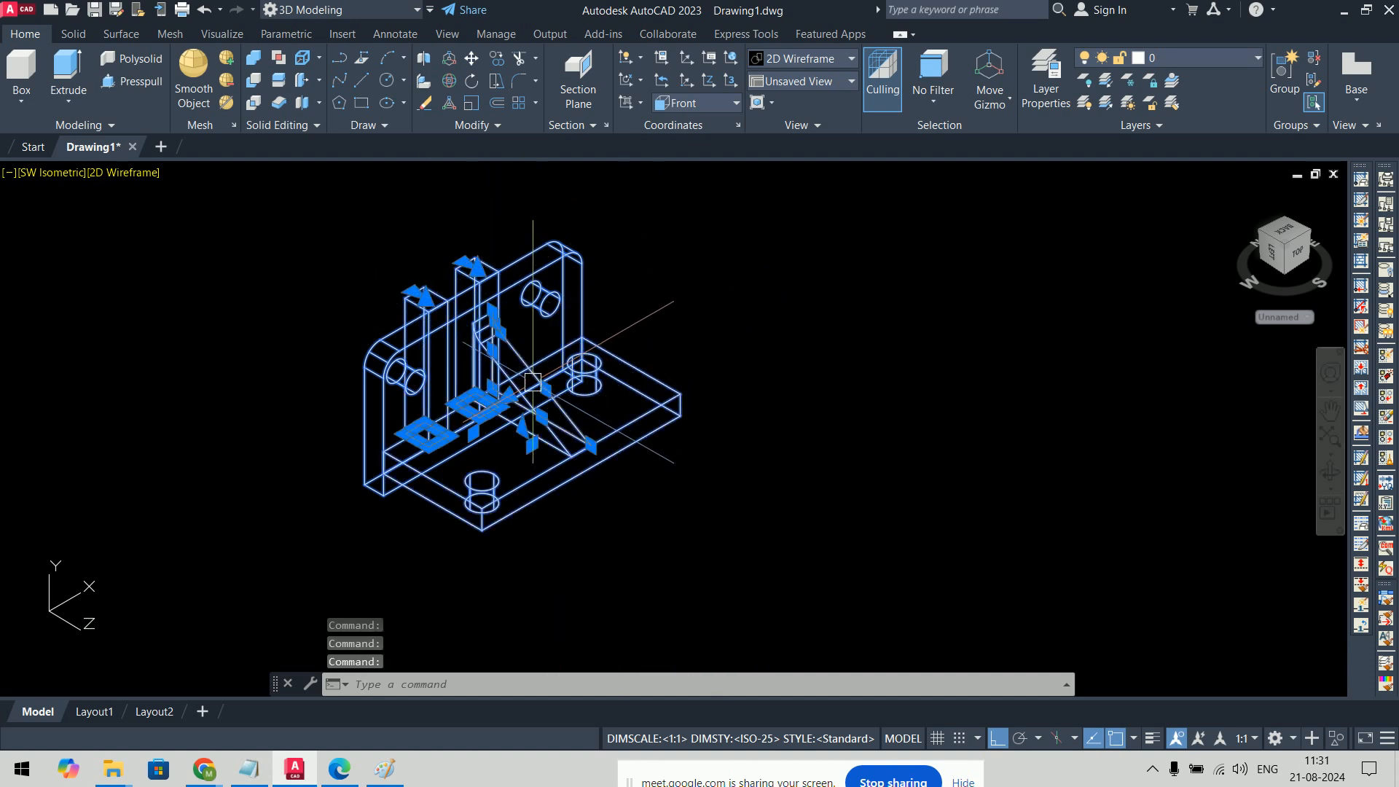
pyautogui.press('Escape')
pyautogui.press('Escape')
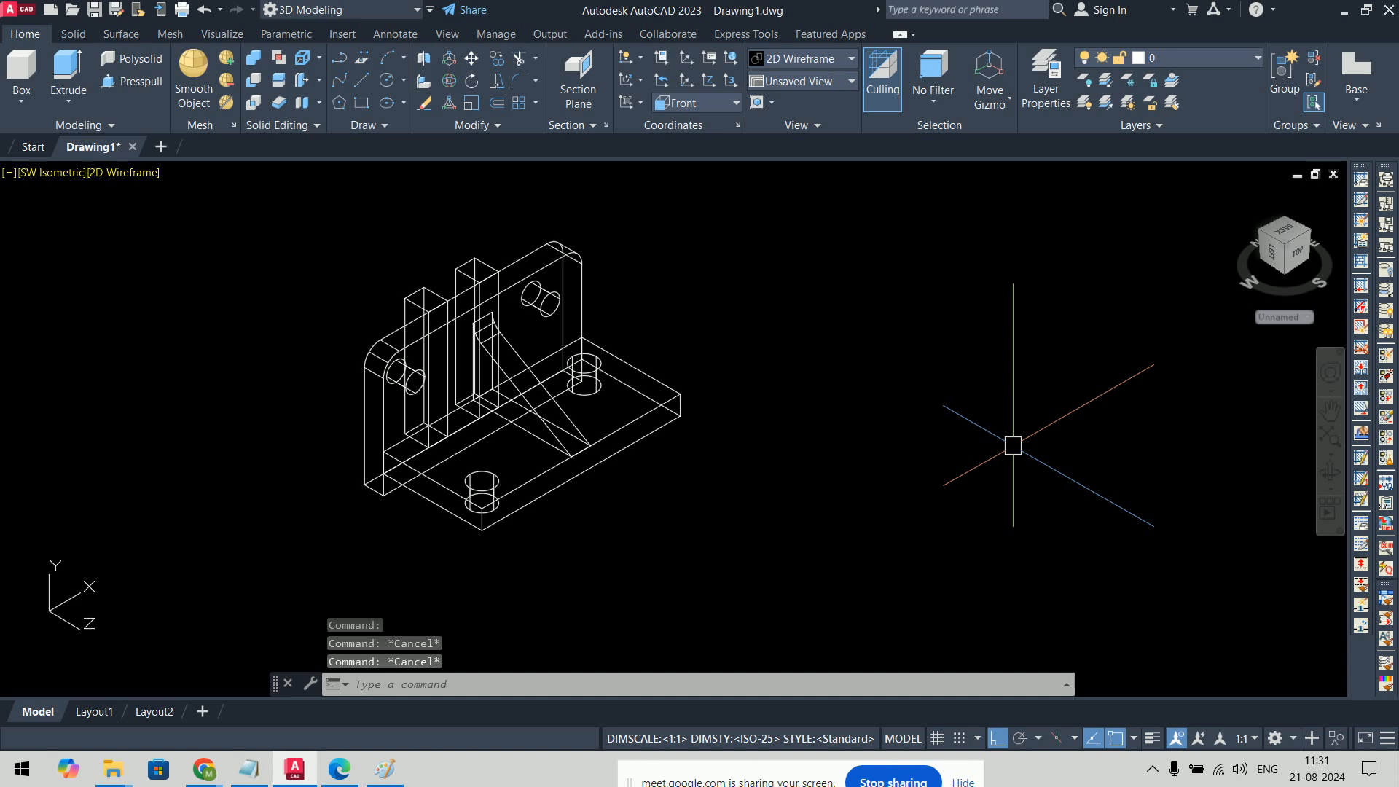
# Step: Switch to the PDF notes and tick and underline the Union entry, crossing out the last letters of its command to leave UNI
pyautogui.click(340, 769)
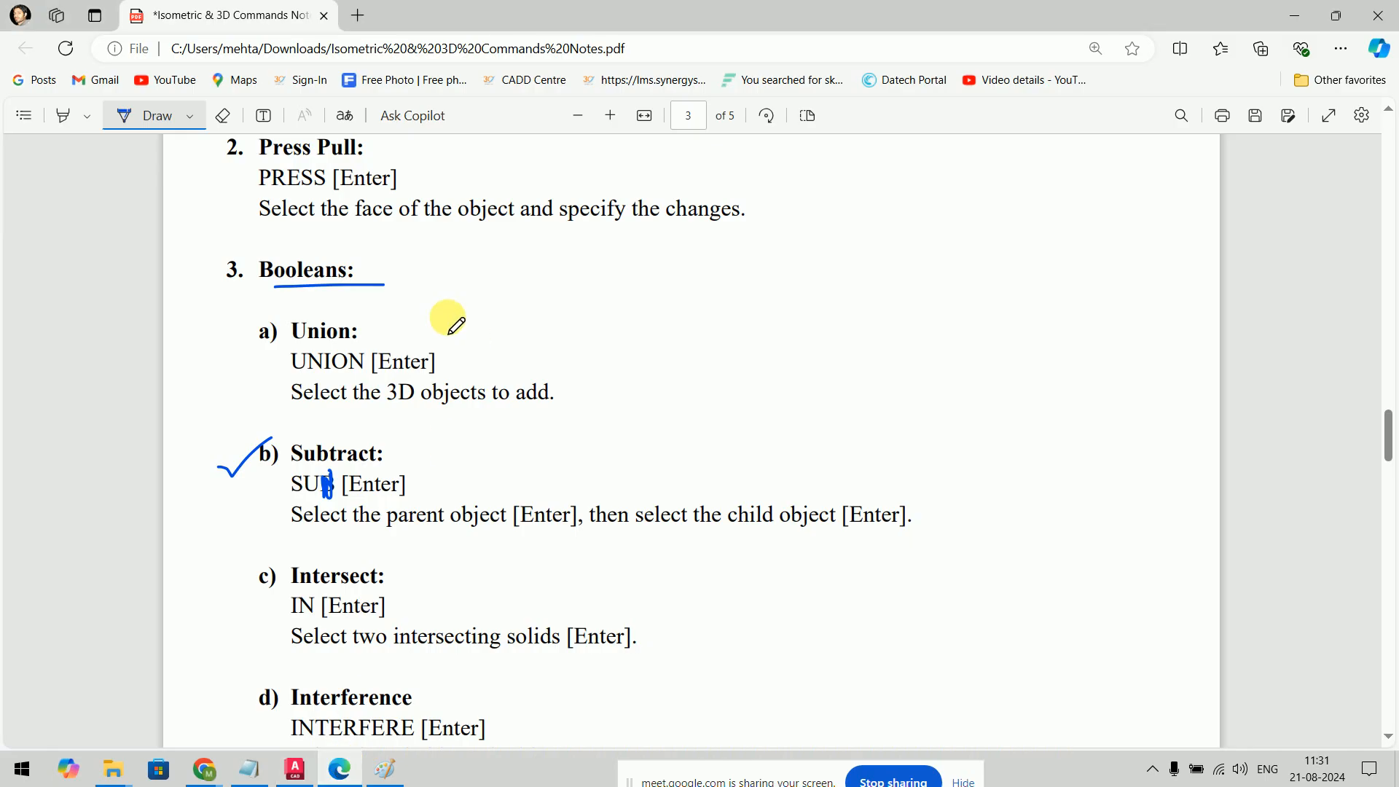
pyautogui.moveTo(235, 337)
pyautogui.mouseDown()
pyautogui.moveTo(277, 316)
pyautogui.moveTo(402, 342)
pyautogui.moveTo(343, 365)
pyautogui.moveTo(365, 371)
pyautogui.mouseUp()
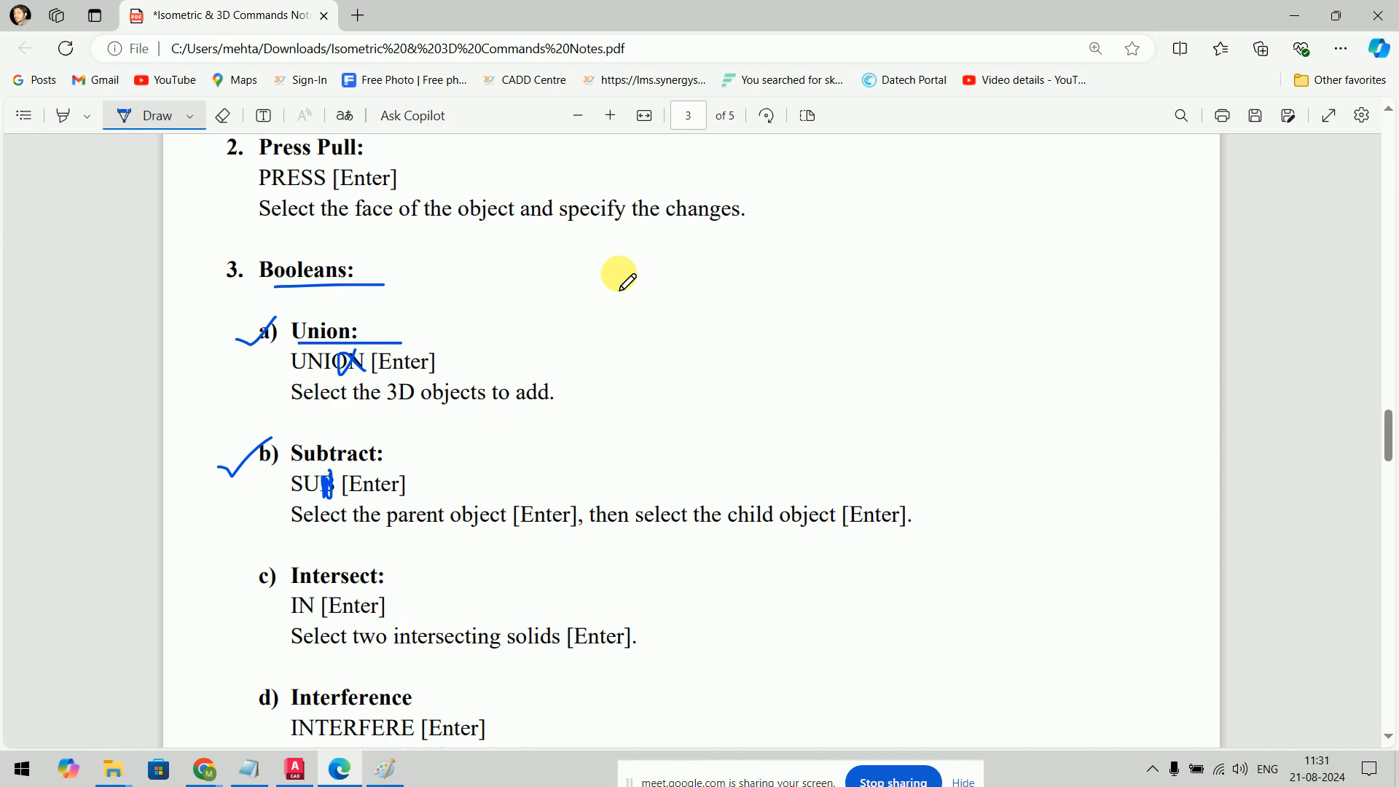
# Step: Switch to AutoCAD, unite all of the bracket's solids with Union, and examine the merged edges
pyautogui.hotkey('alt', 'Tab')
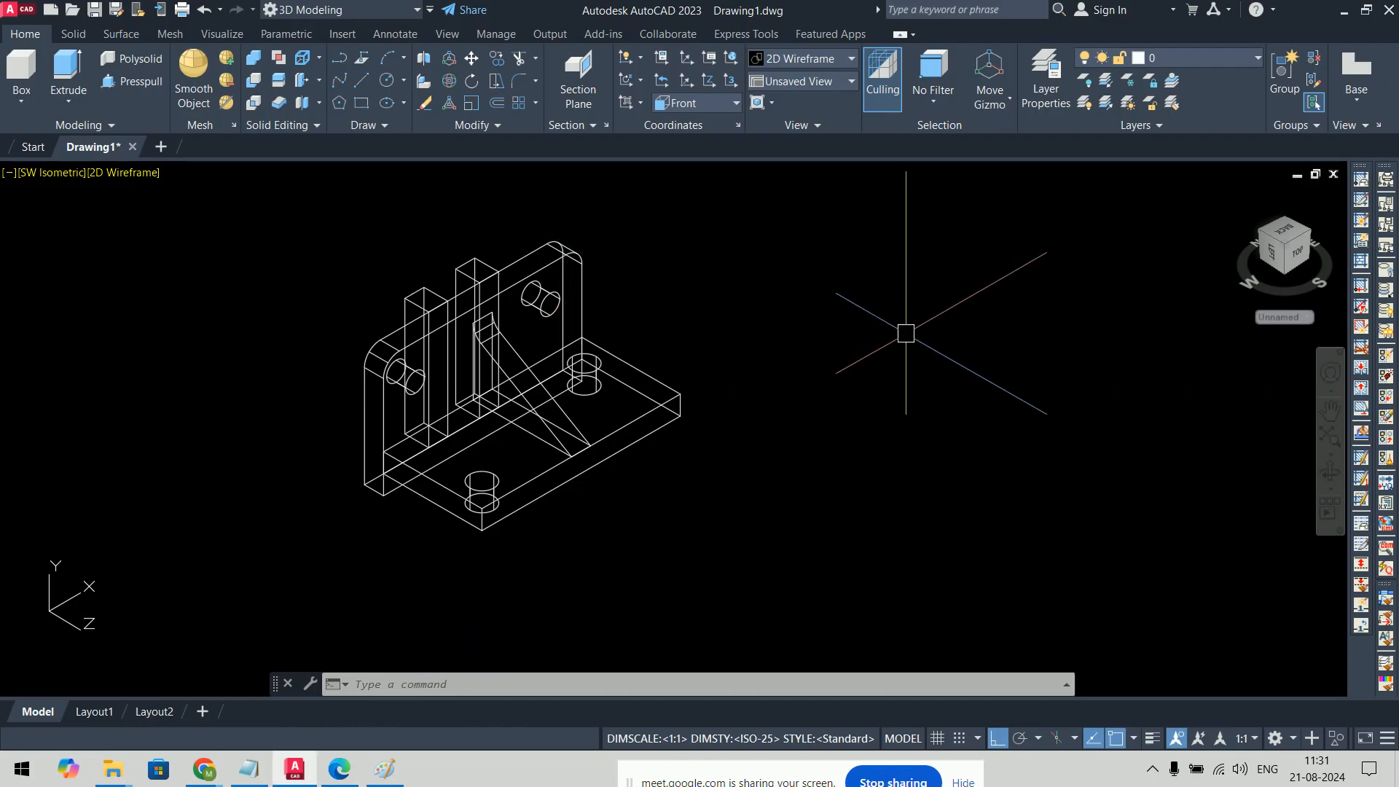
pyautogui.write('uni')
pyautogui.press('Return')
pyautogui.click(826, 254)
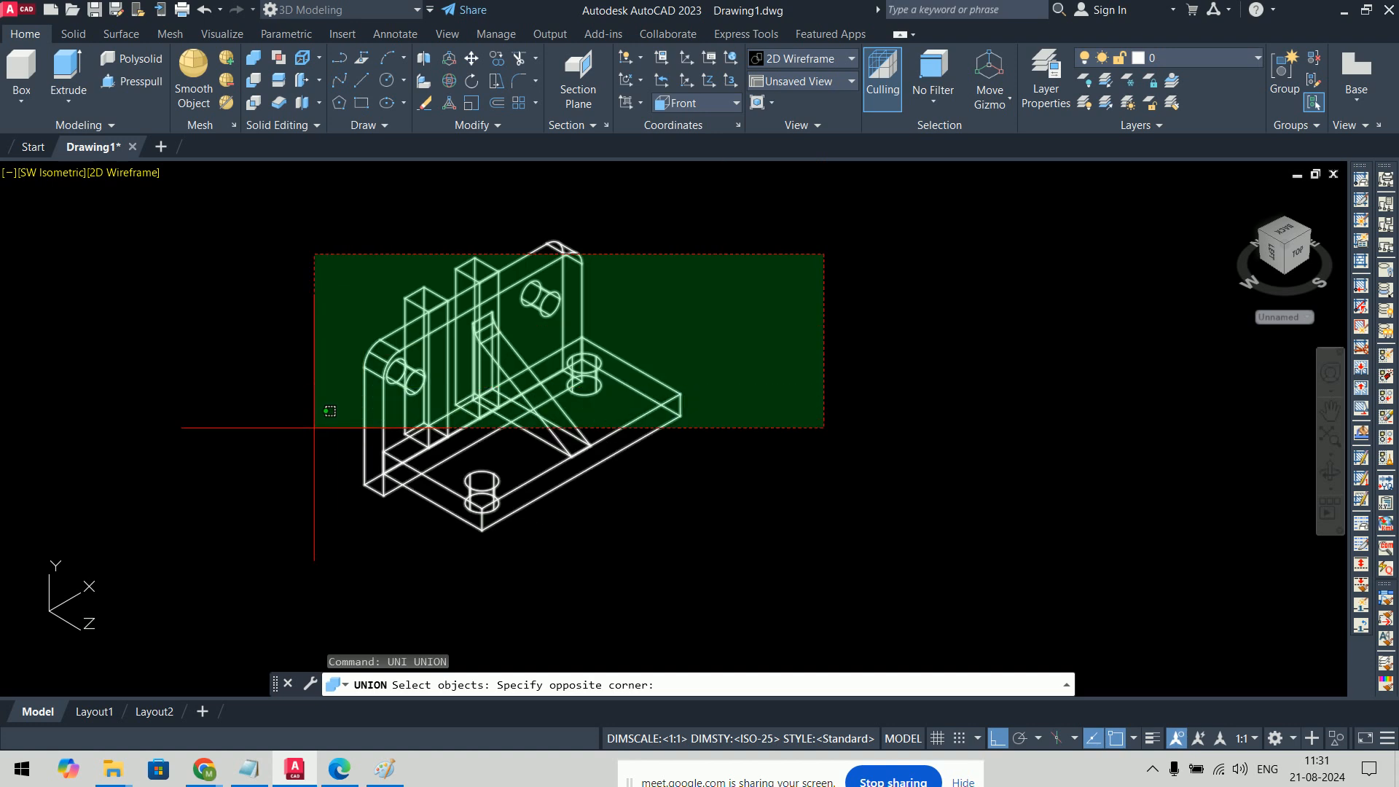
pyautogui.click(261, 537)
pyautogui.press('Return')
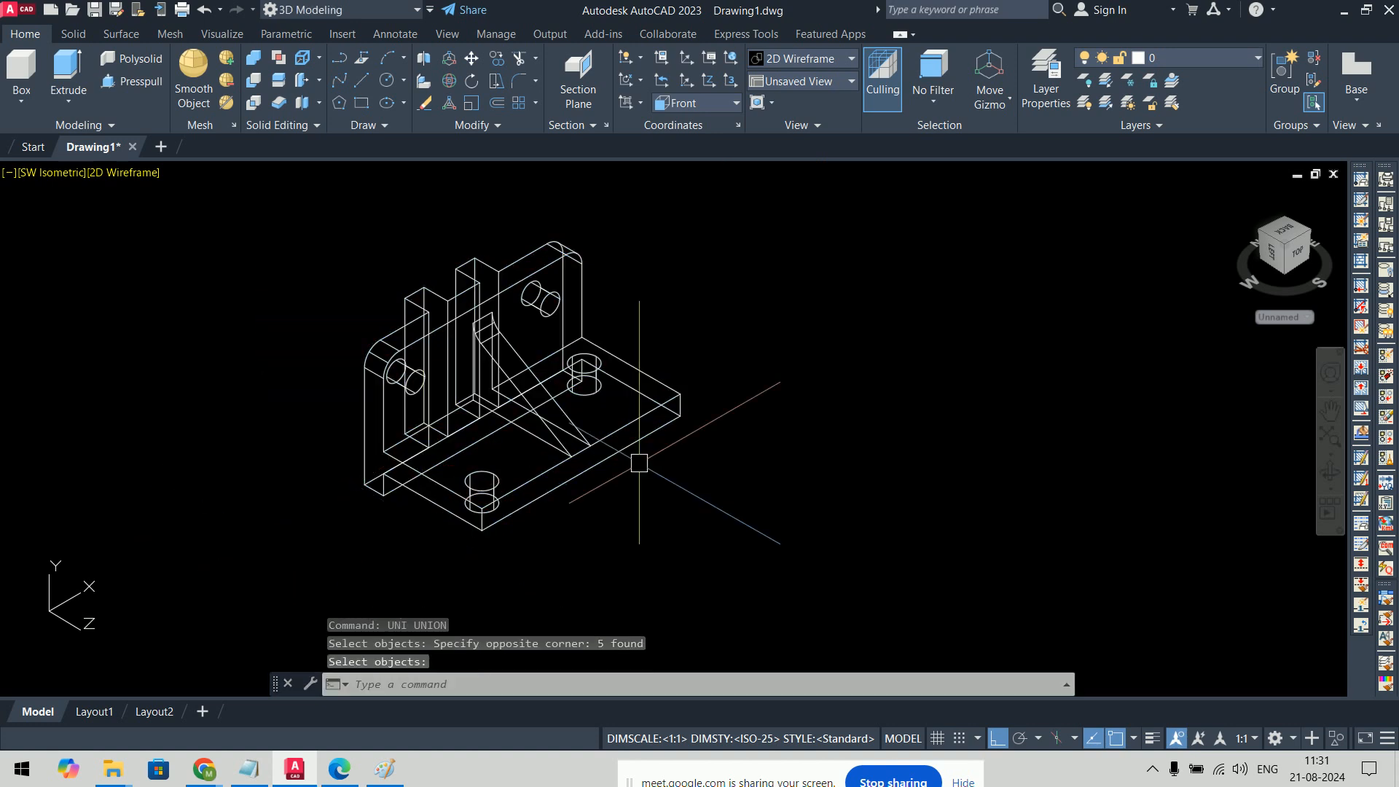
pyautogui.scroll(6, 661, 269)
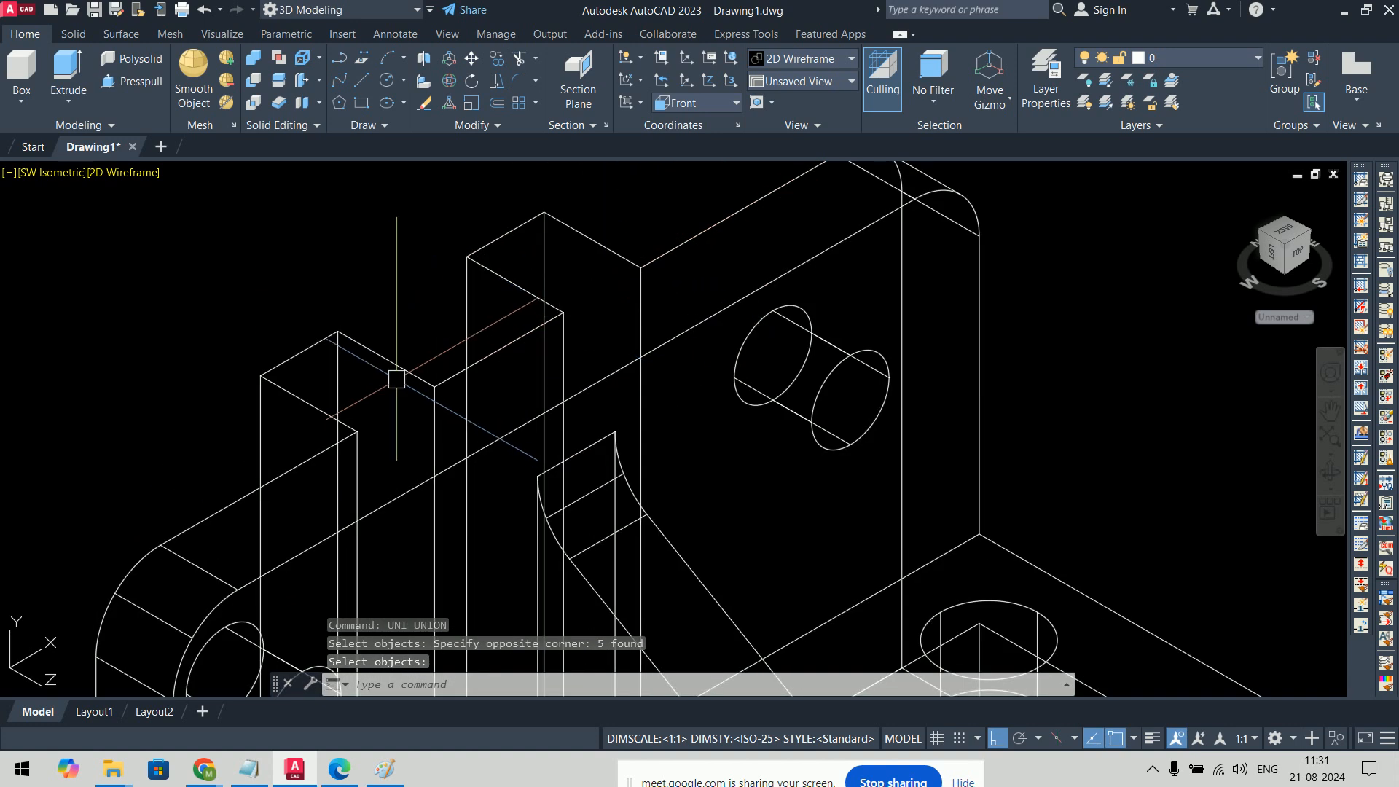
pyautogui.scroll(-4, 748, 311)
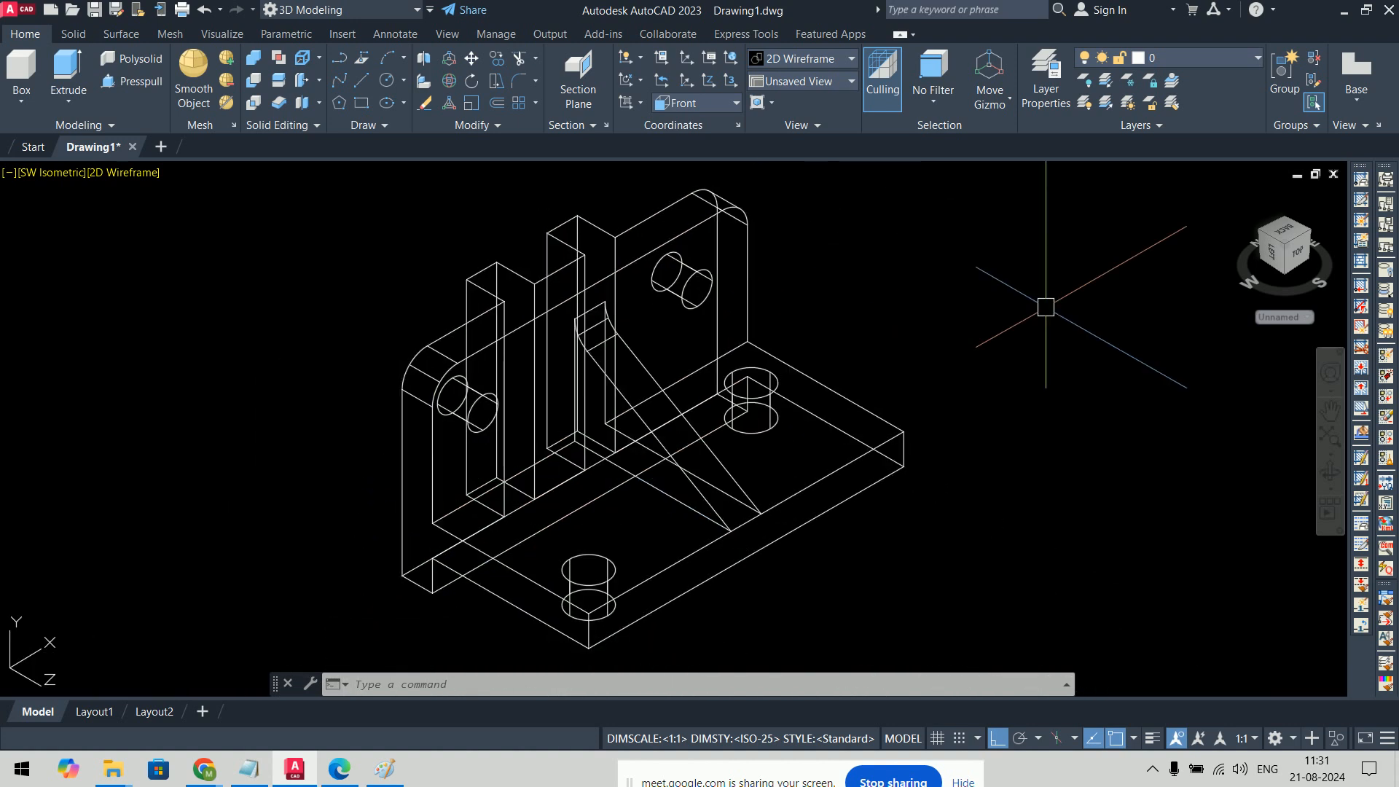
# Step: Undo the last zoom and the union of the bracket's solids
pyautogui.hotkey('ctrl', 'z')
pyautogui.hotkey('ctrl', 'z')
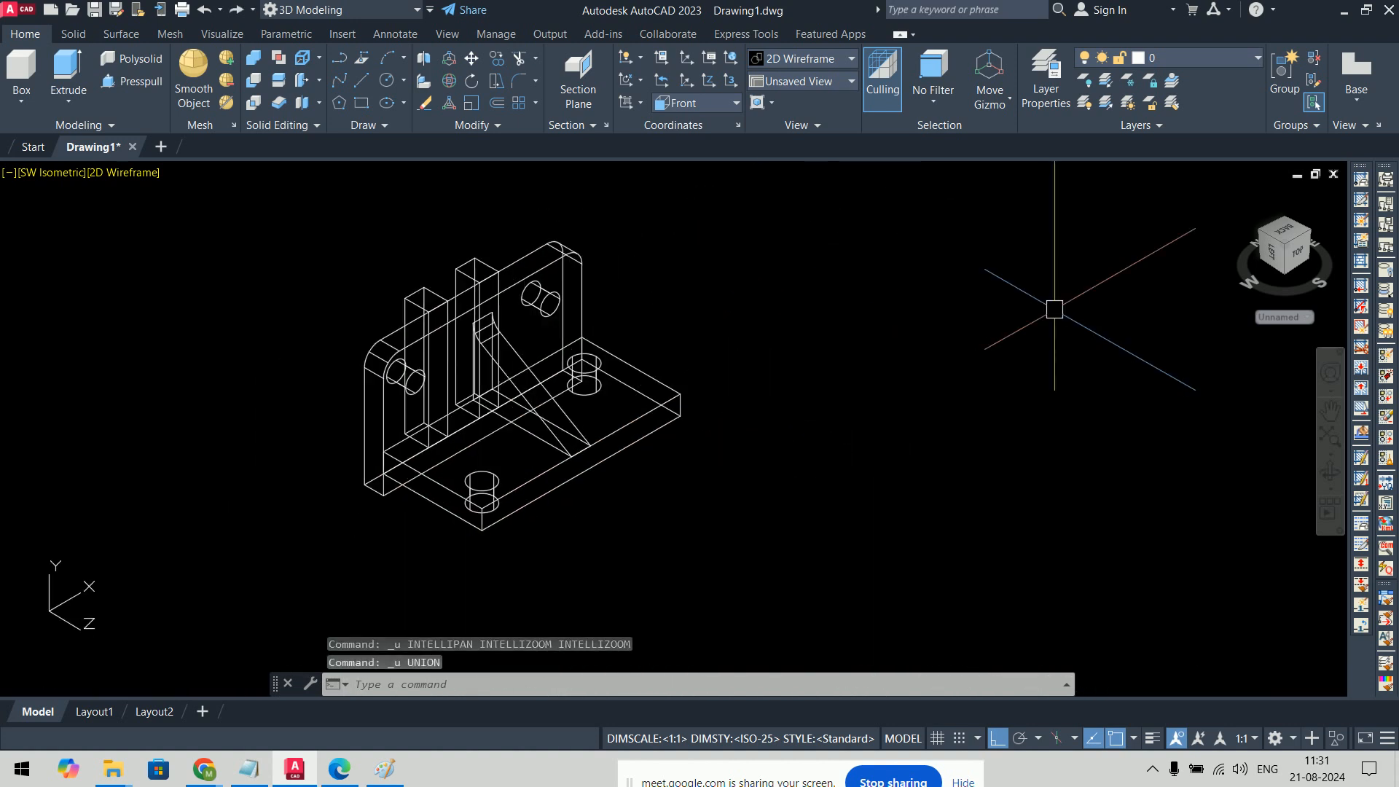
# Step: Unite all of the bracket's solids into one with Union
pyautogui.scroll(2, 418, 306)
pyautogui.moveTo(452, 332); pyautogui.dragTo(490, 297, button='middle')
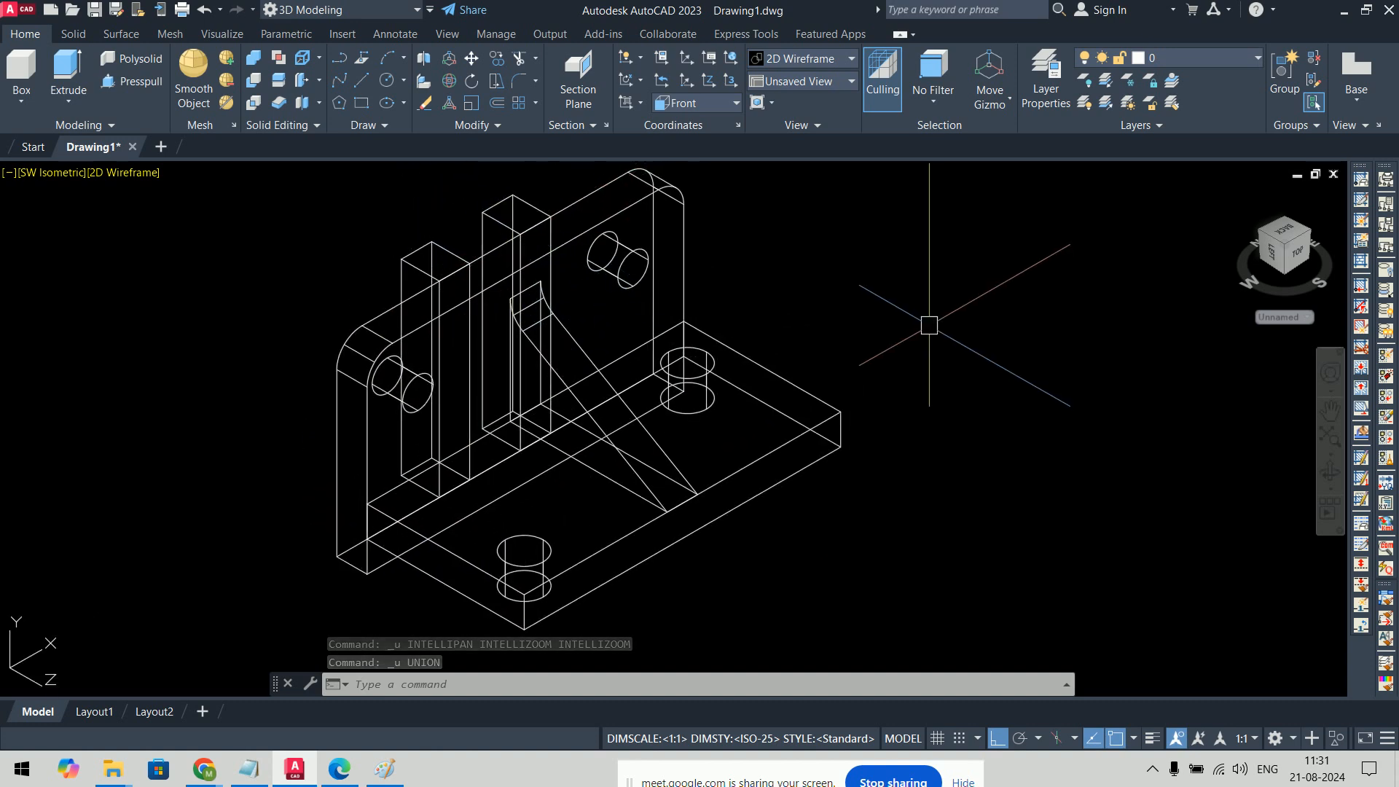
pyautogui.write('uni')
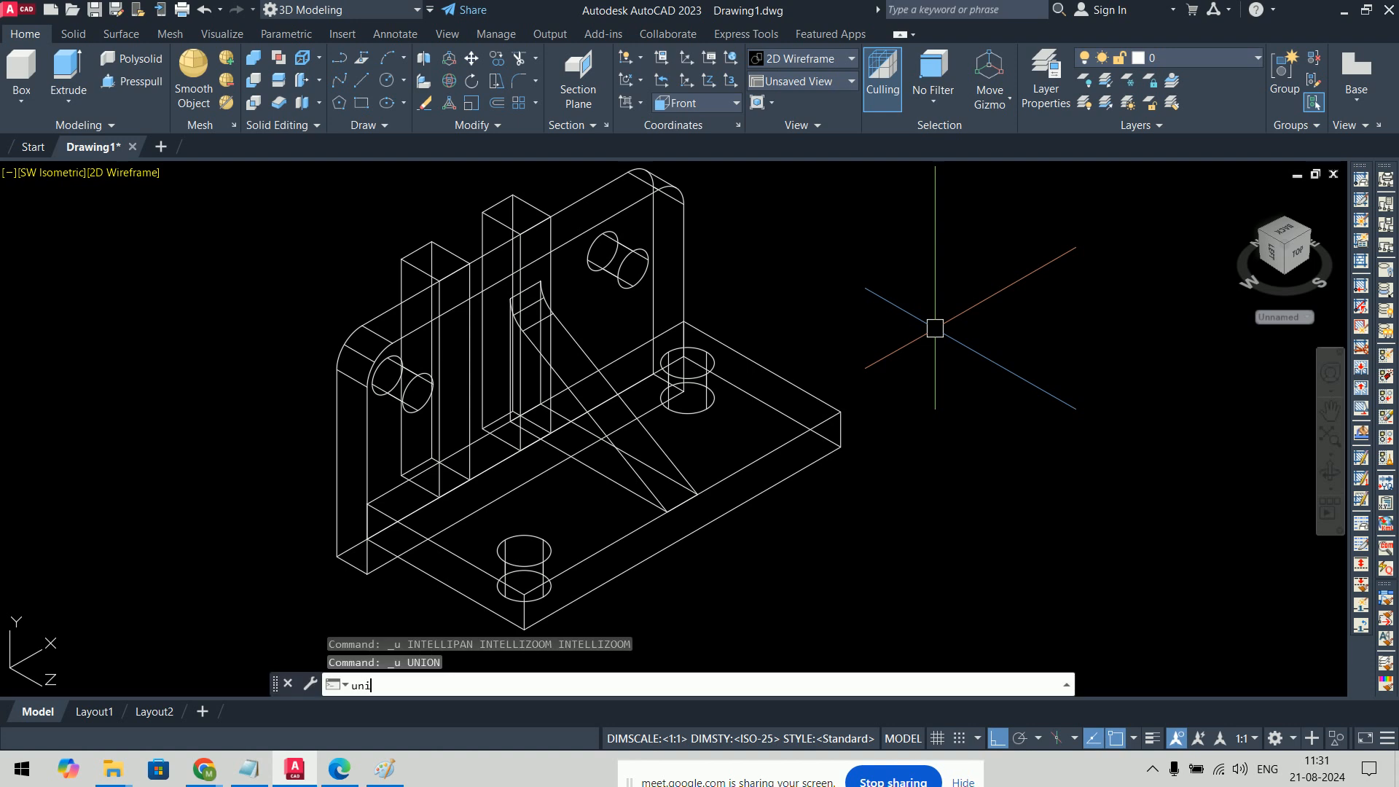
pyautogui.press('Return')
pyautogui.click(907, 250)
pyautogui.click(252, 558)
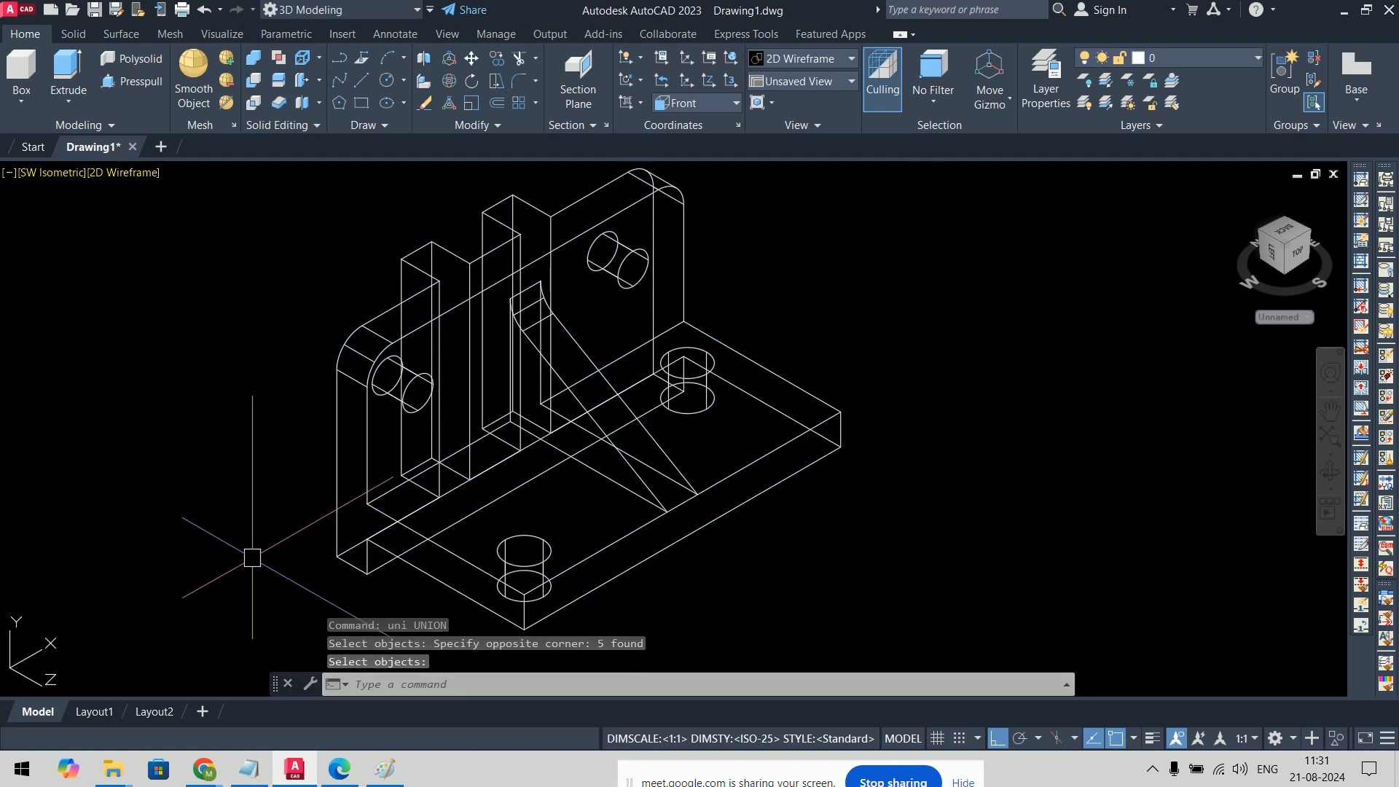
# Step: Apply the Conceptual visual style, select the united bracket to check it as one solid from another angle, and clear the selection
pyautogui.write('vs')
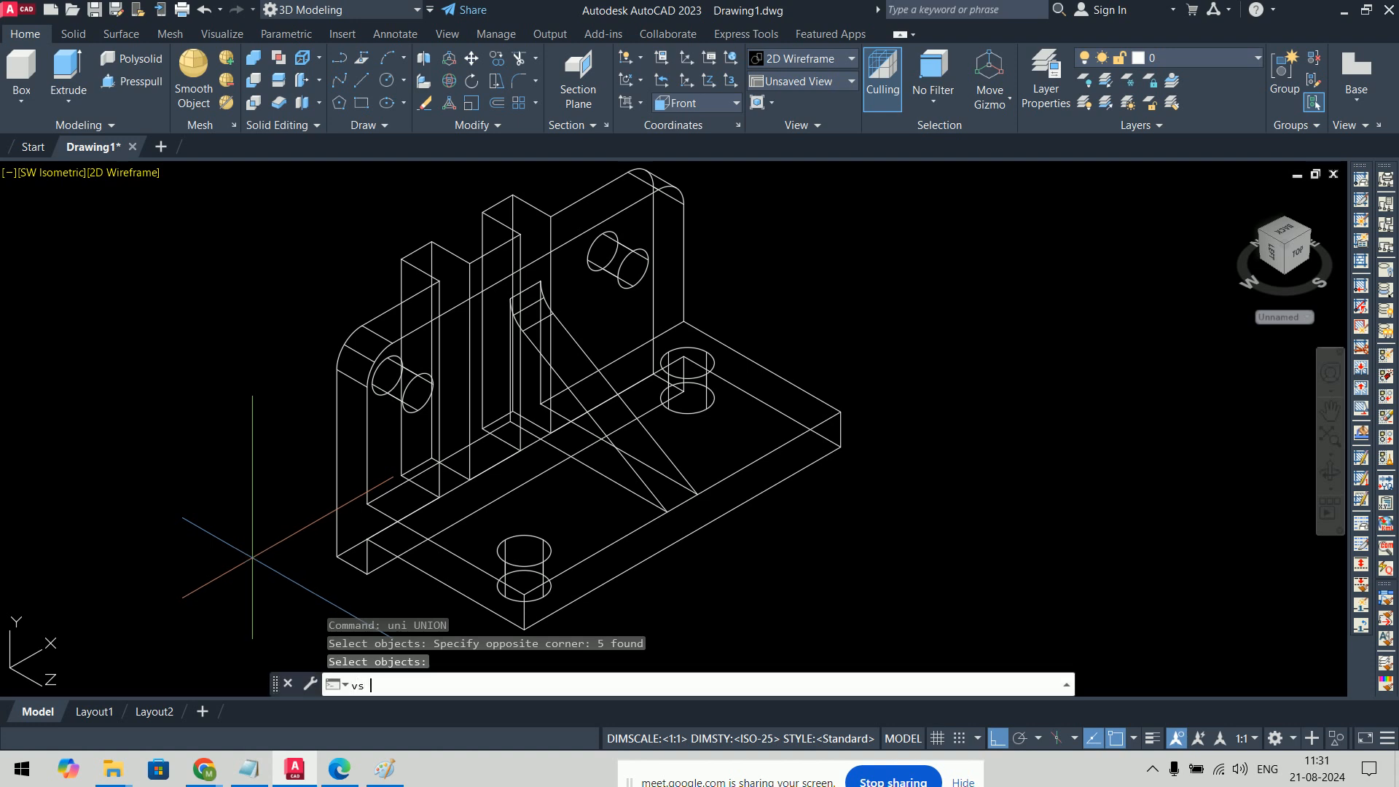
pyautogui.press('Return')
pyautogui.write('c')
pyautogui.press('Return')
pyautogui.click(729, 462)
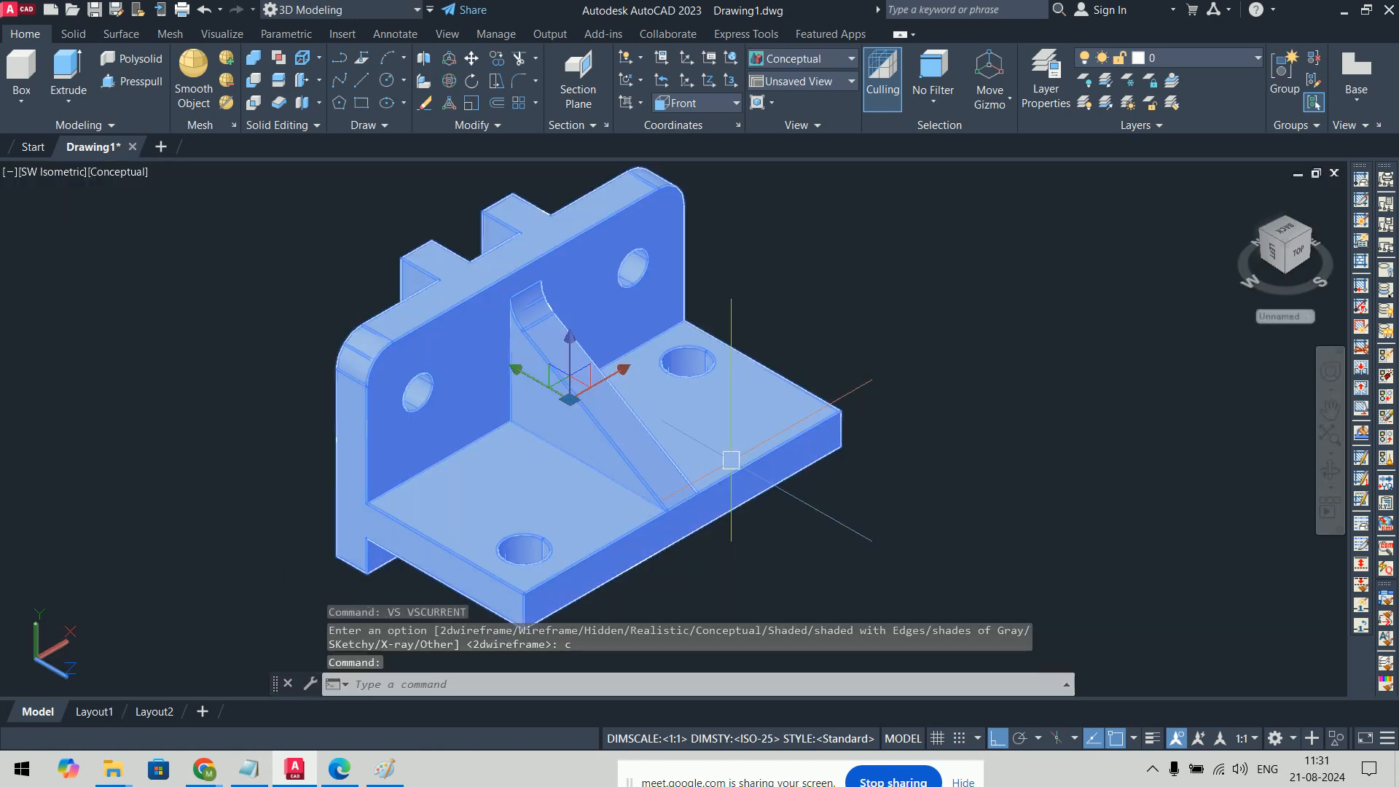
pyautogui.keyDown('shift'); pyautogui.moveTo(916, 525); pyautogui.dragTo(860, 440, button='middle'); pyautogui.keyUp('shift')
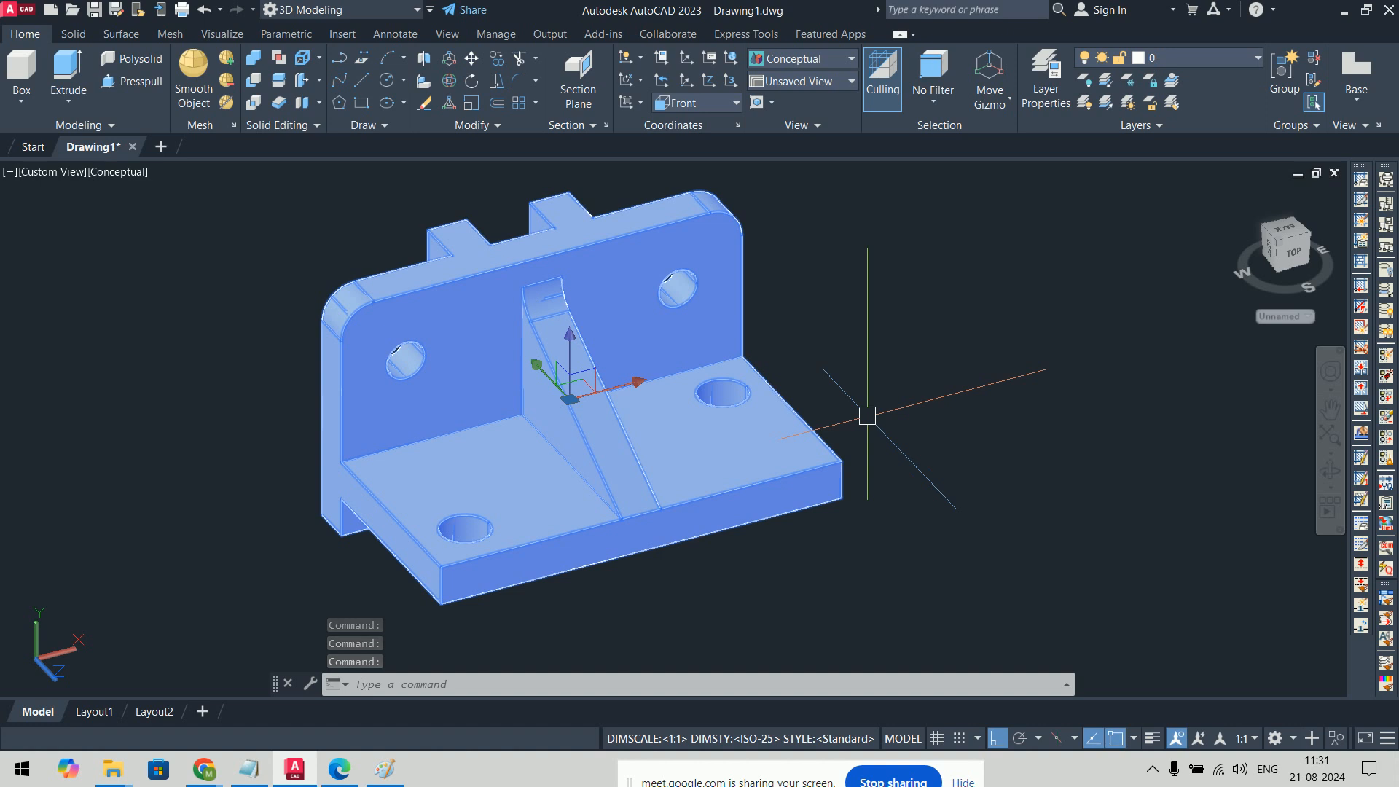
pyautogui.press('Escape')
pyautogui.press('Escape')
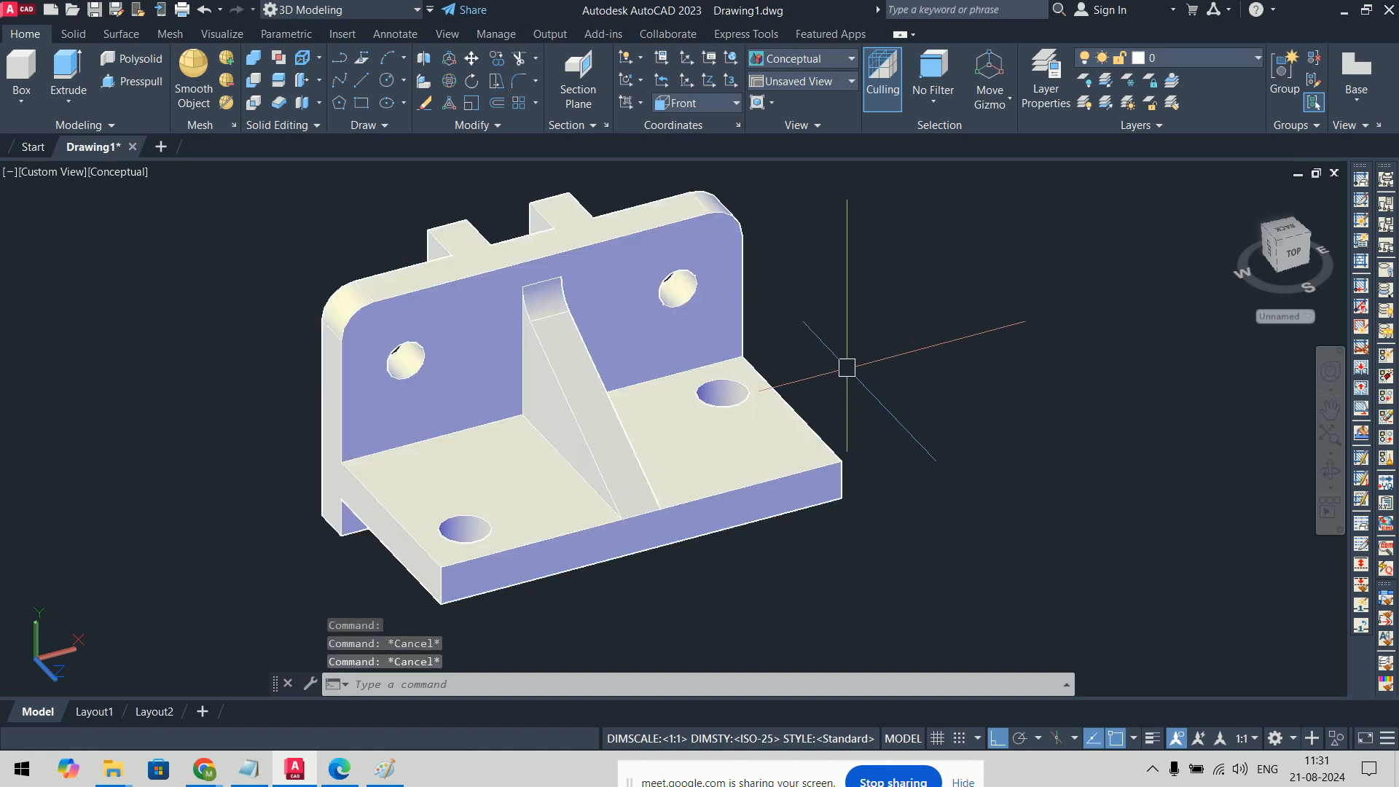
# Step: Erase the whole bracket from the drawing
pyautogui.scroll(-5, 860, 393)
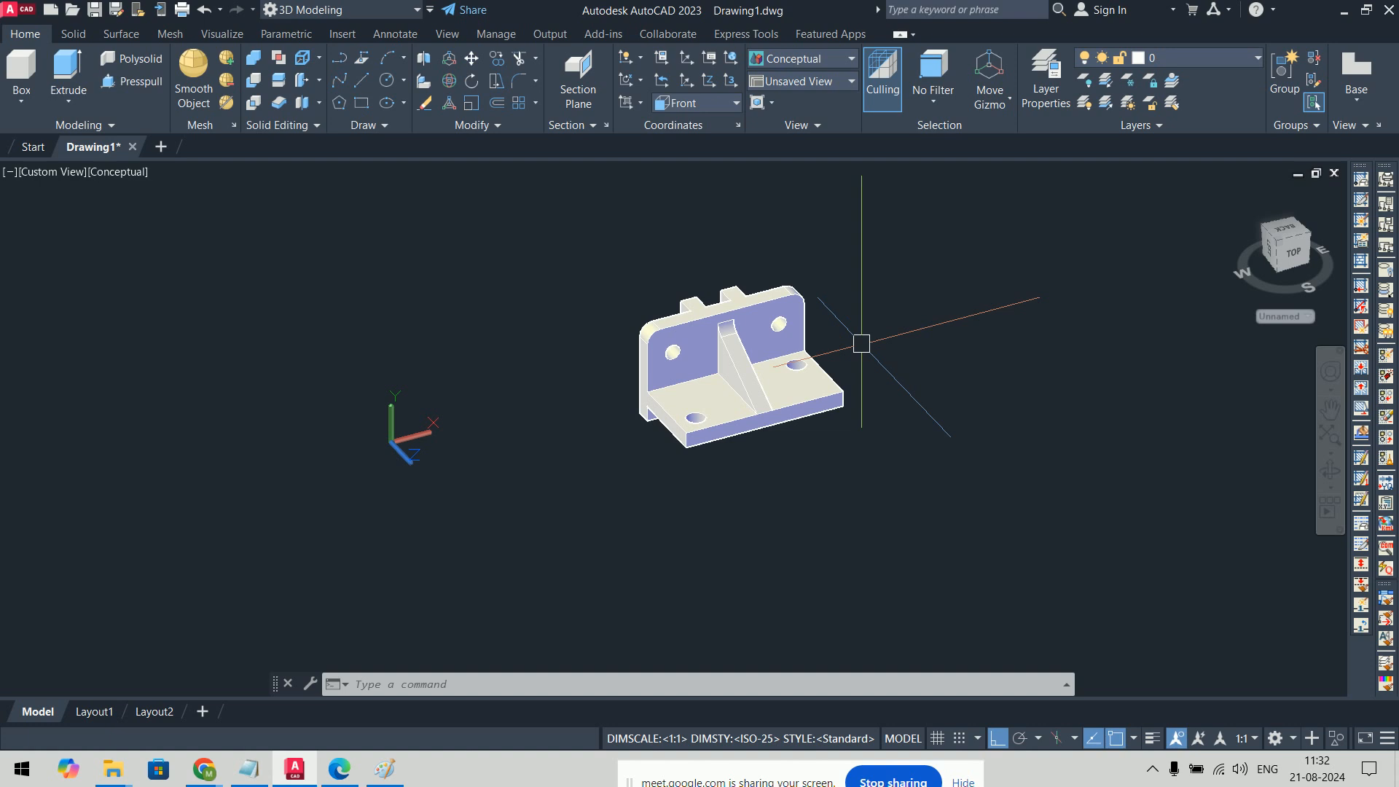
pyautogui.click(905, 265)
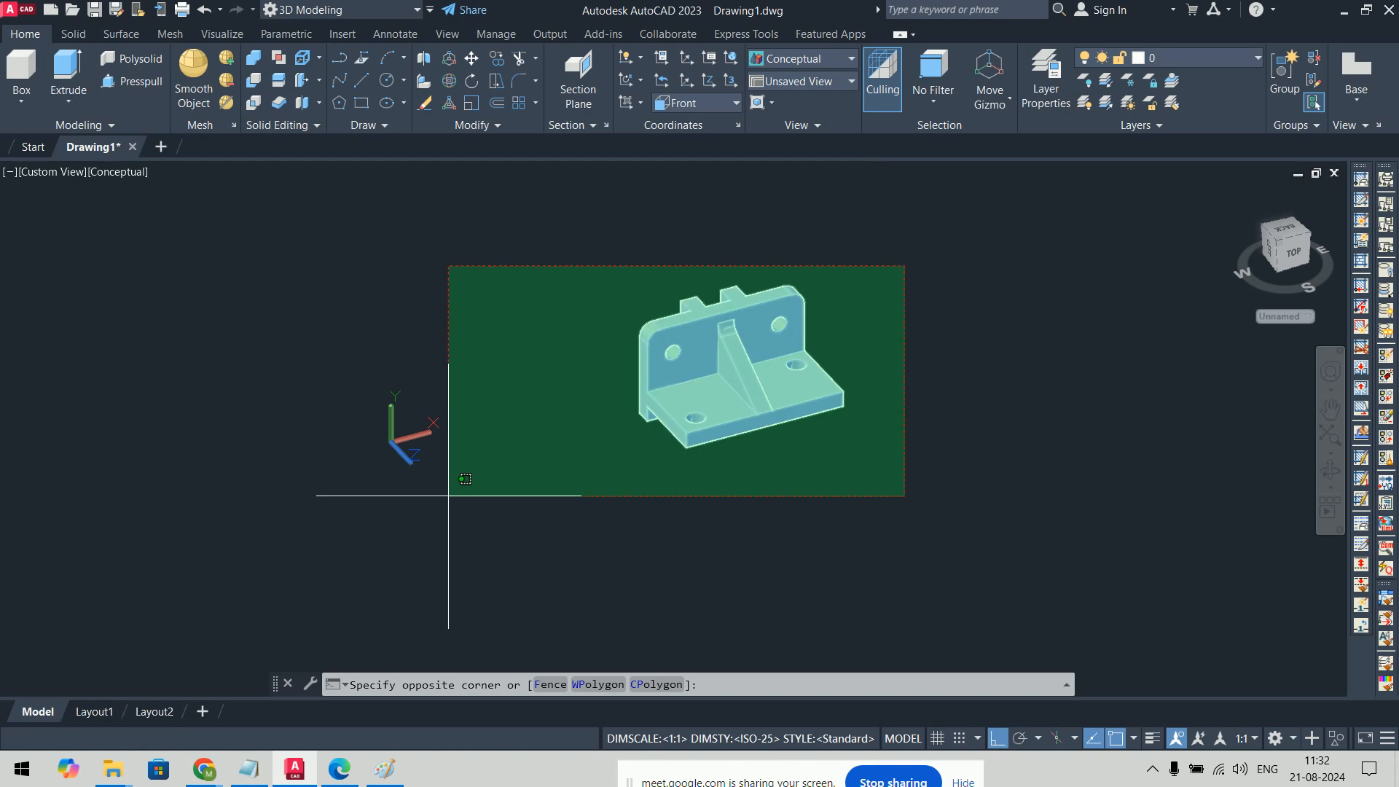
pyautogui.click(487, 493)
pyautogui.press('Delete')
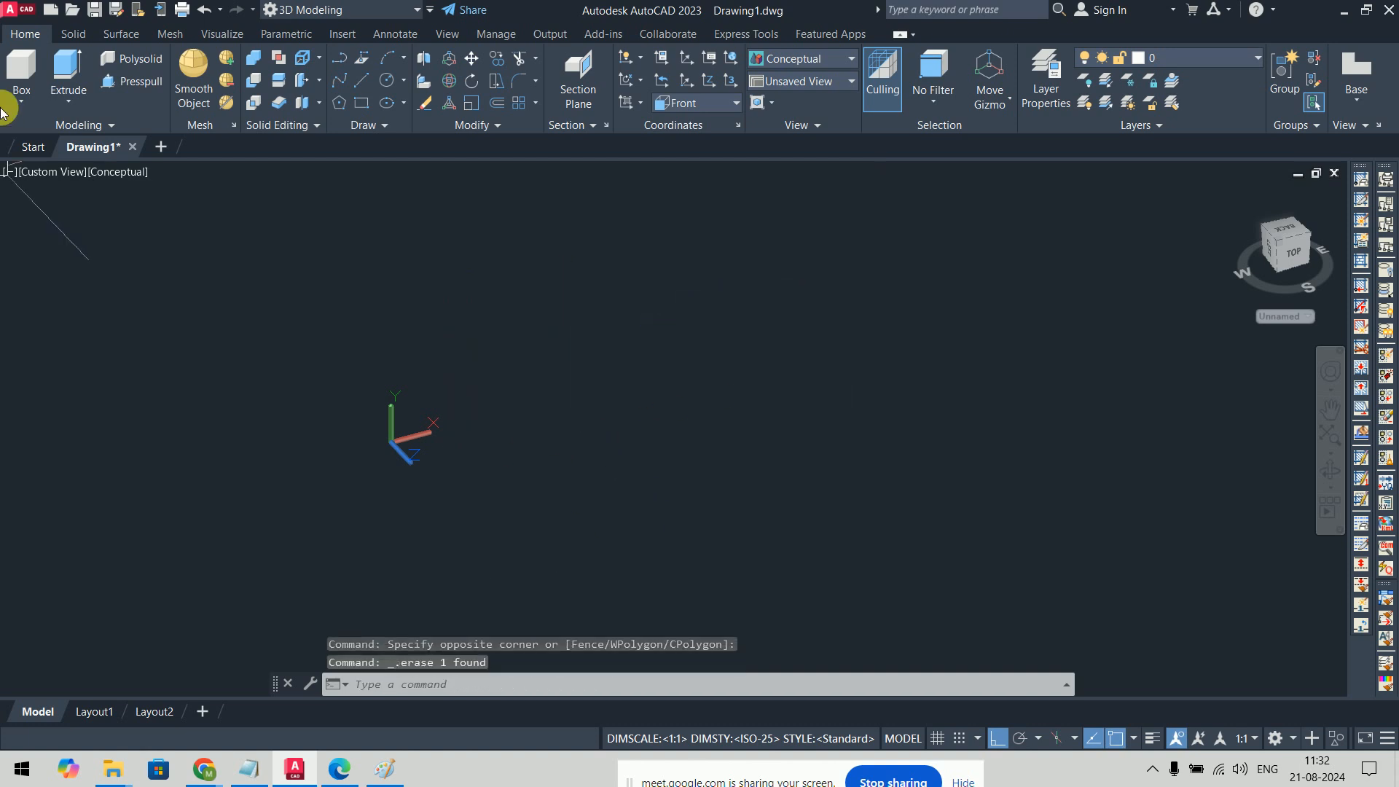
# Step: Set the viewport to the Top view and then to the Left view
pyautogui.click(56, 178)
pyautogui.click(80, 214)
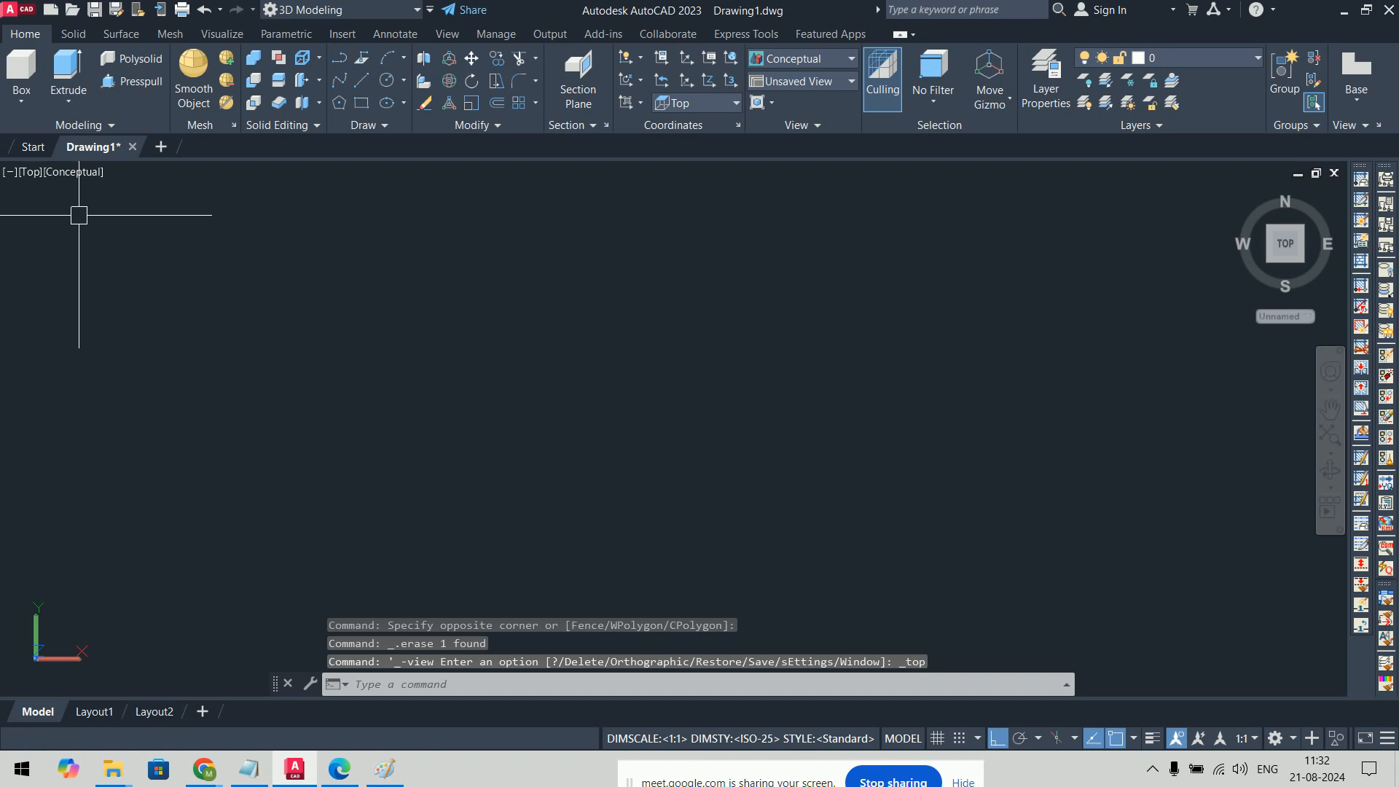
pyautogui.click(30, 172)
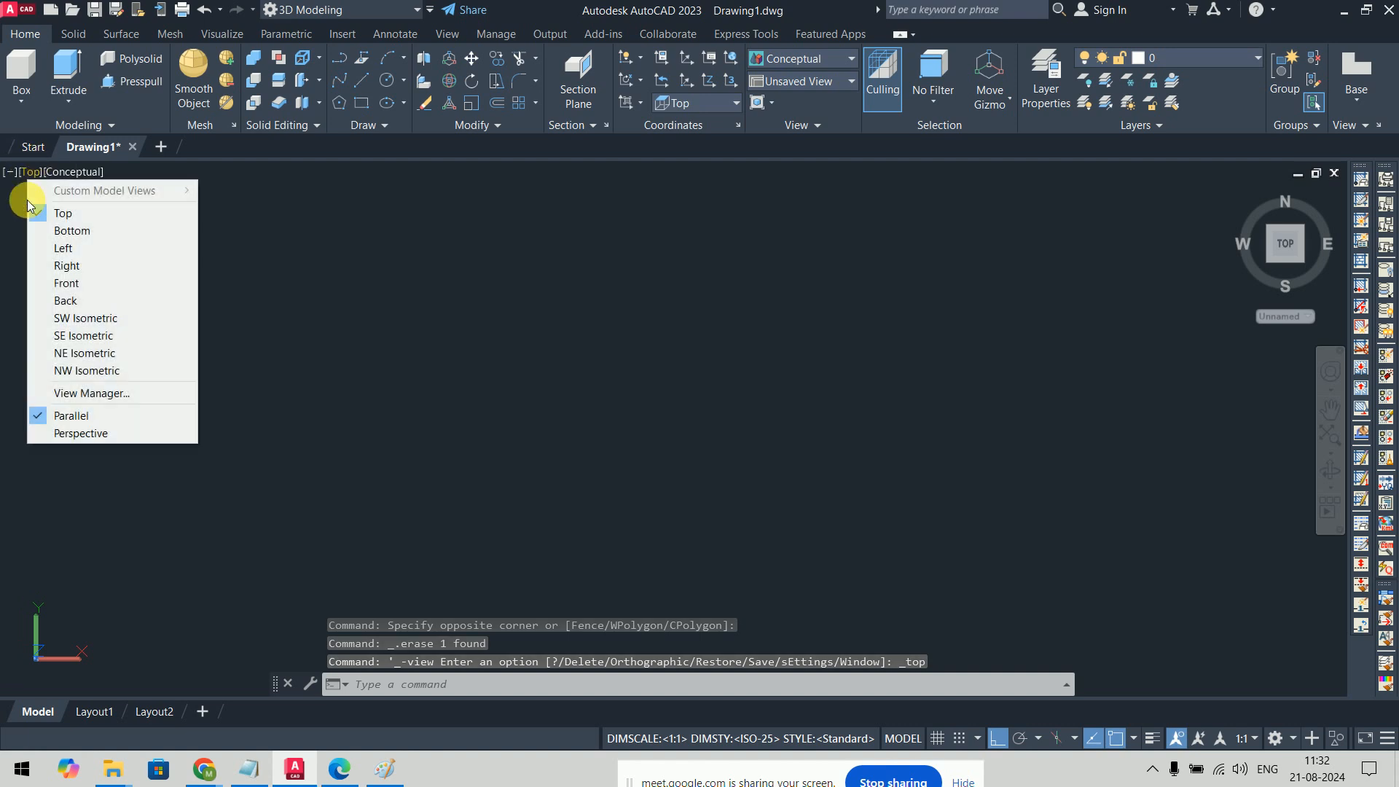
pyautogui.click(73, 248)
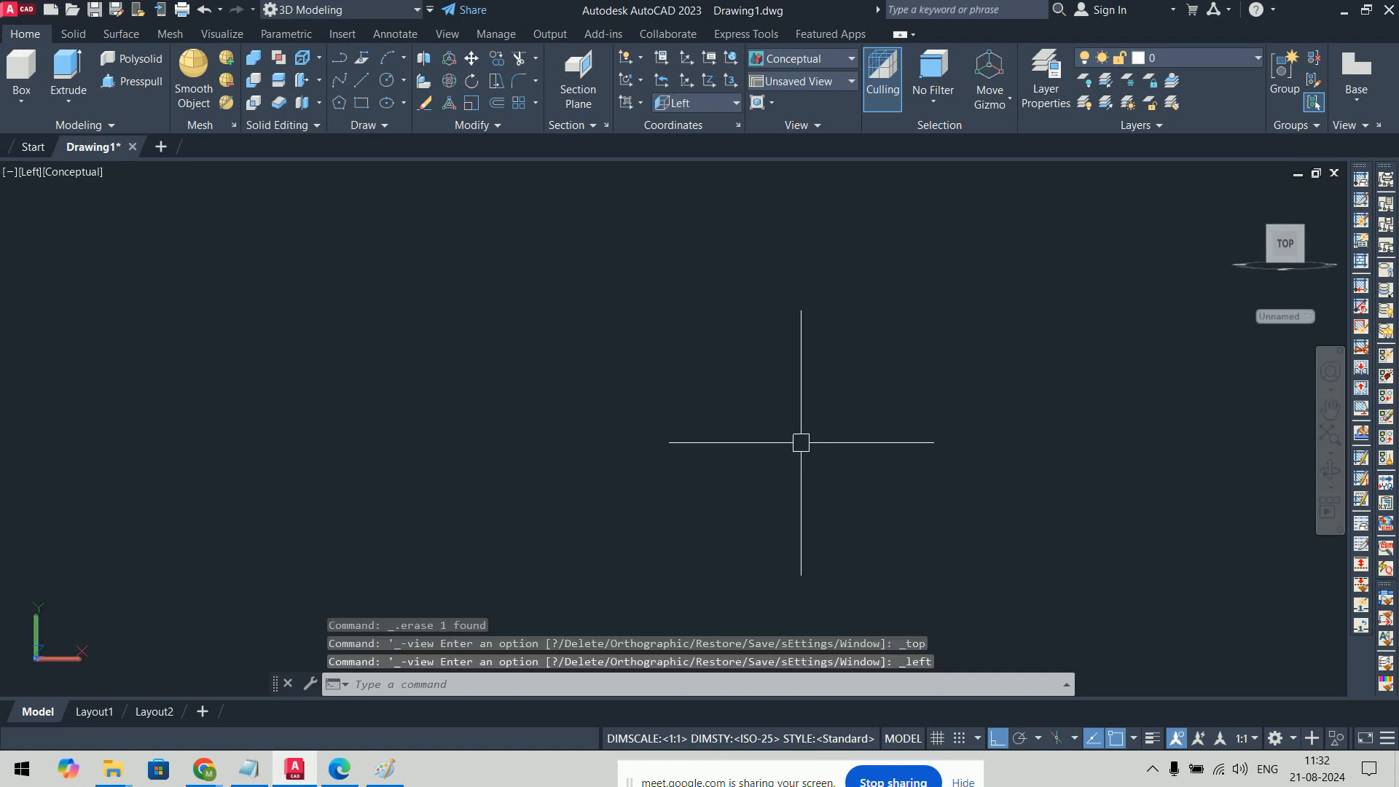
pyautogui.write('l')
pyautogui.press('Return')
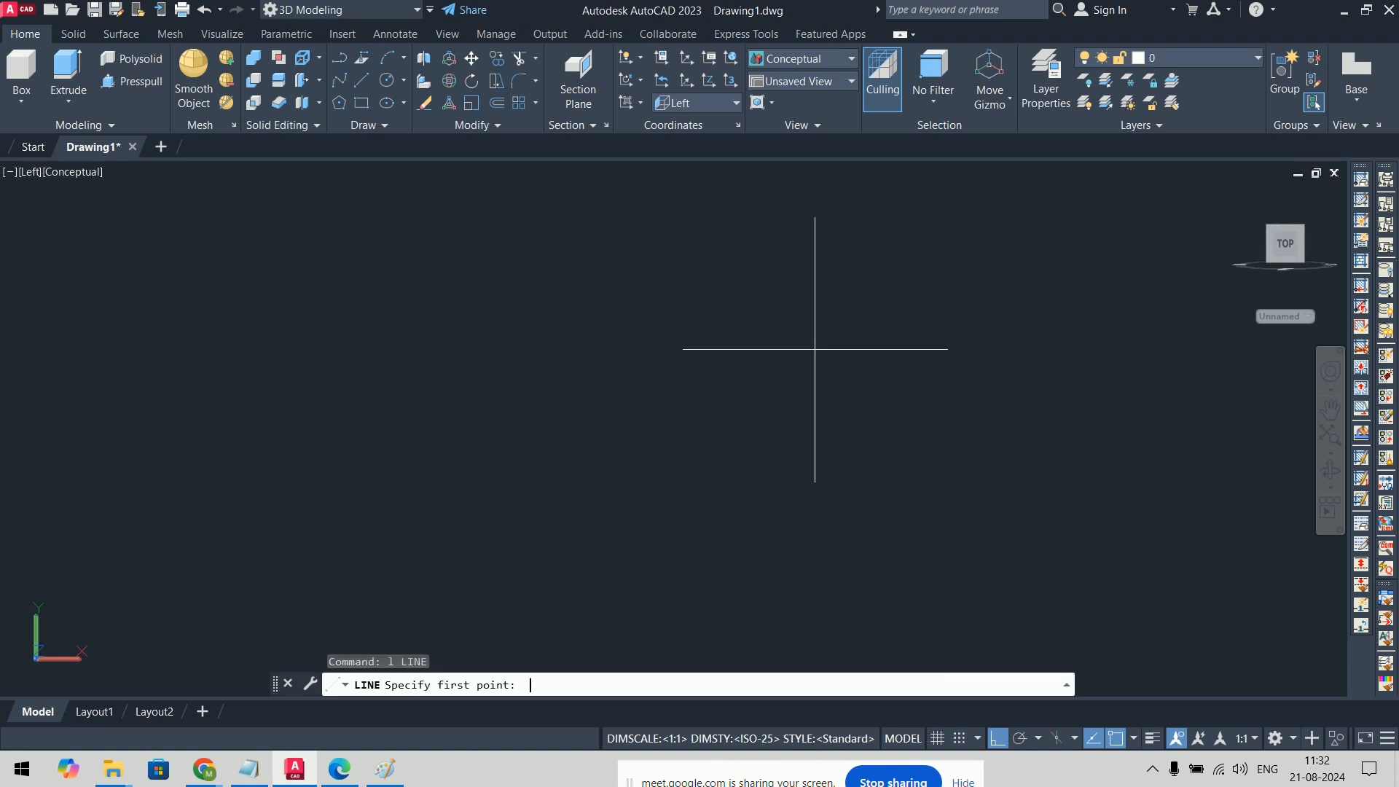
pyautogui.click(779, 556)
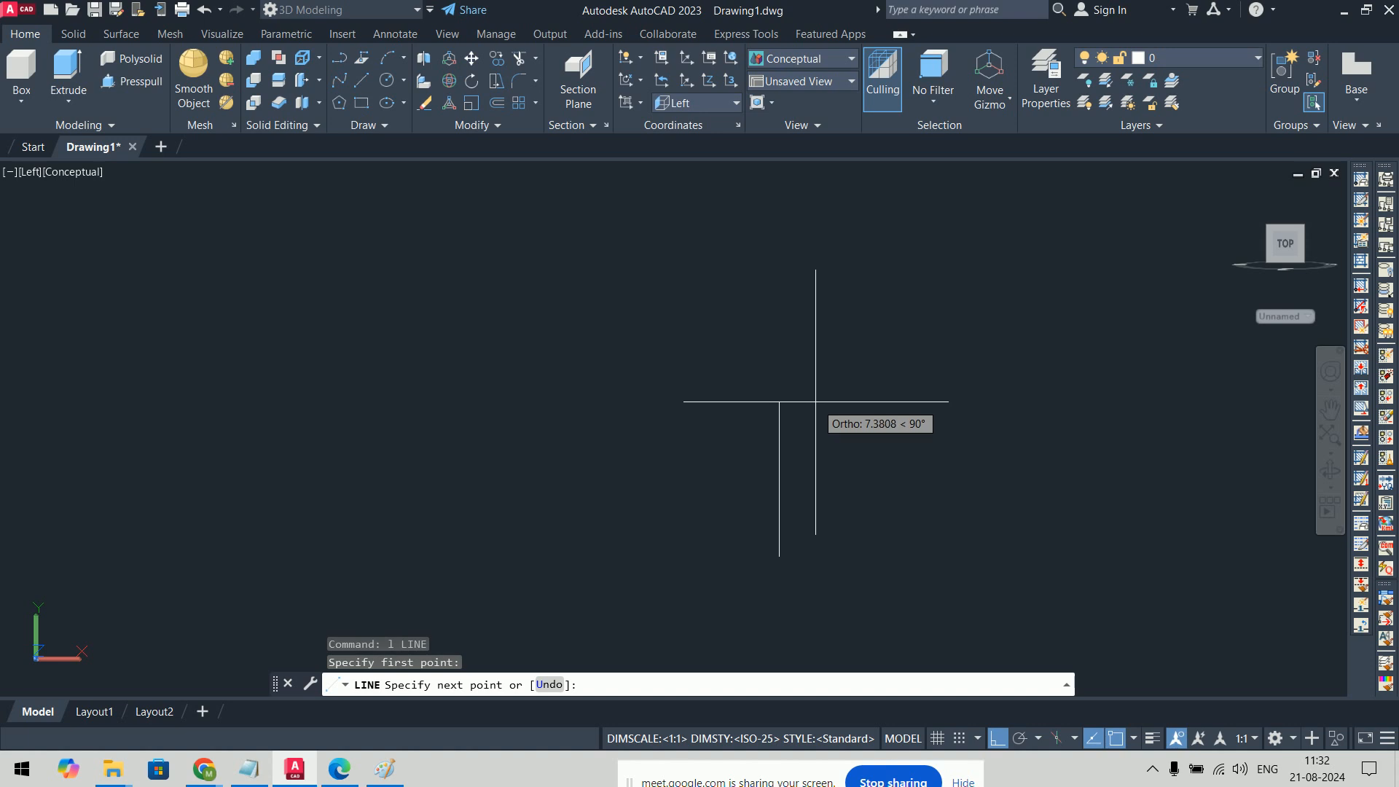
pyautogui.write('15')
pyautogui.press('Return')
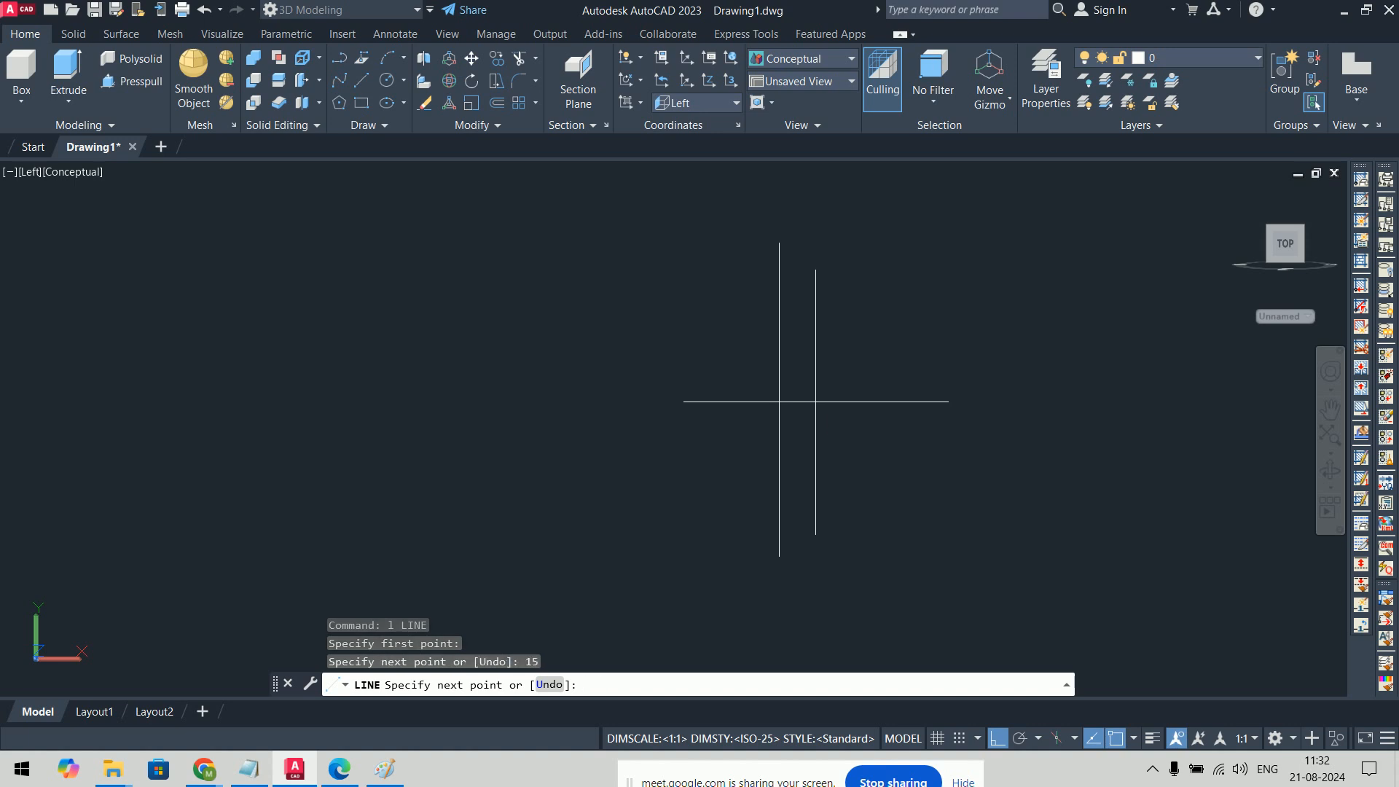
pyautogui.hotkey('ctrl', 'z')
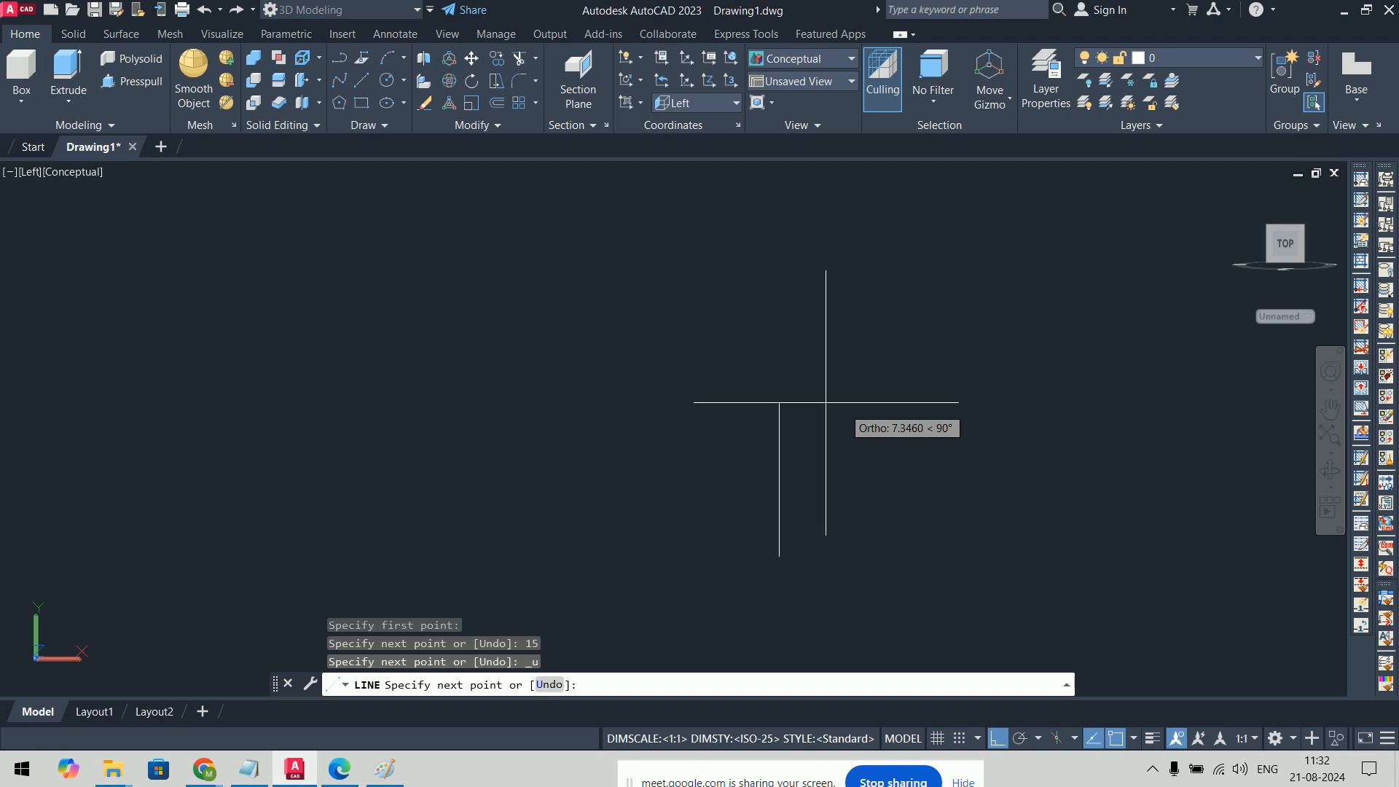
pyautogui.press('Escape')
pyautogui.press('Escape')
# Step: Draw the first stair step as connected lines, a 150 vertical riser and a 300 horizontal tread running right from its upper end
pyautogui.write('l')
pyautogui.press('Return')
pyautogui.click(639, 567)
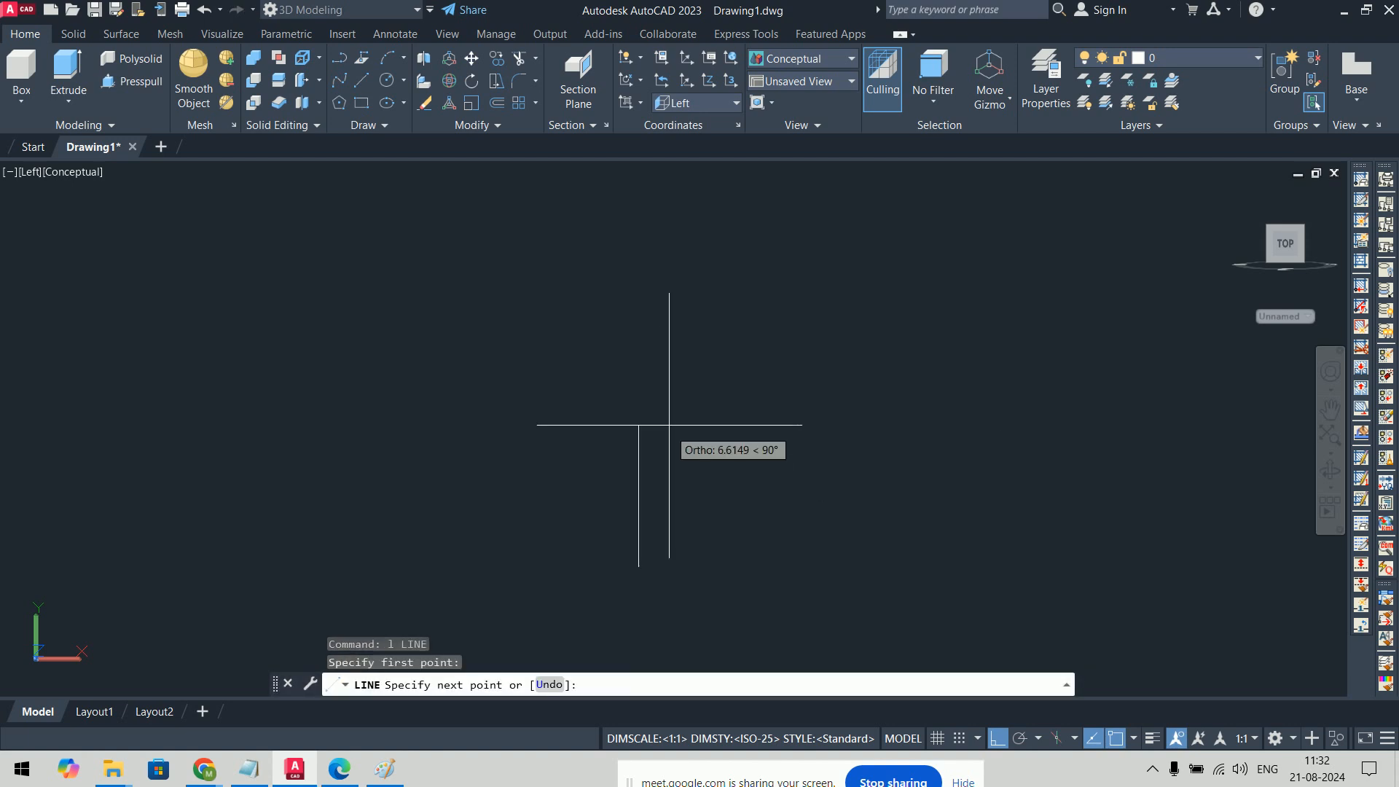
pyautogui.write('150')
pyautogui.press('Return')
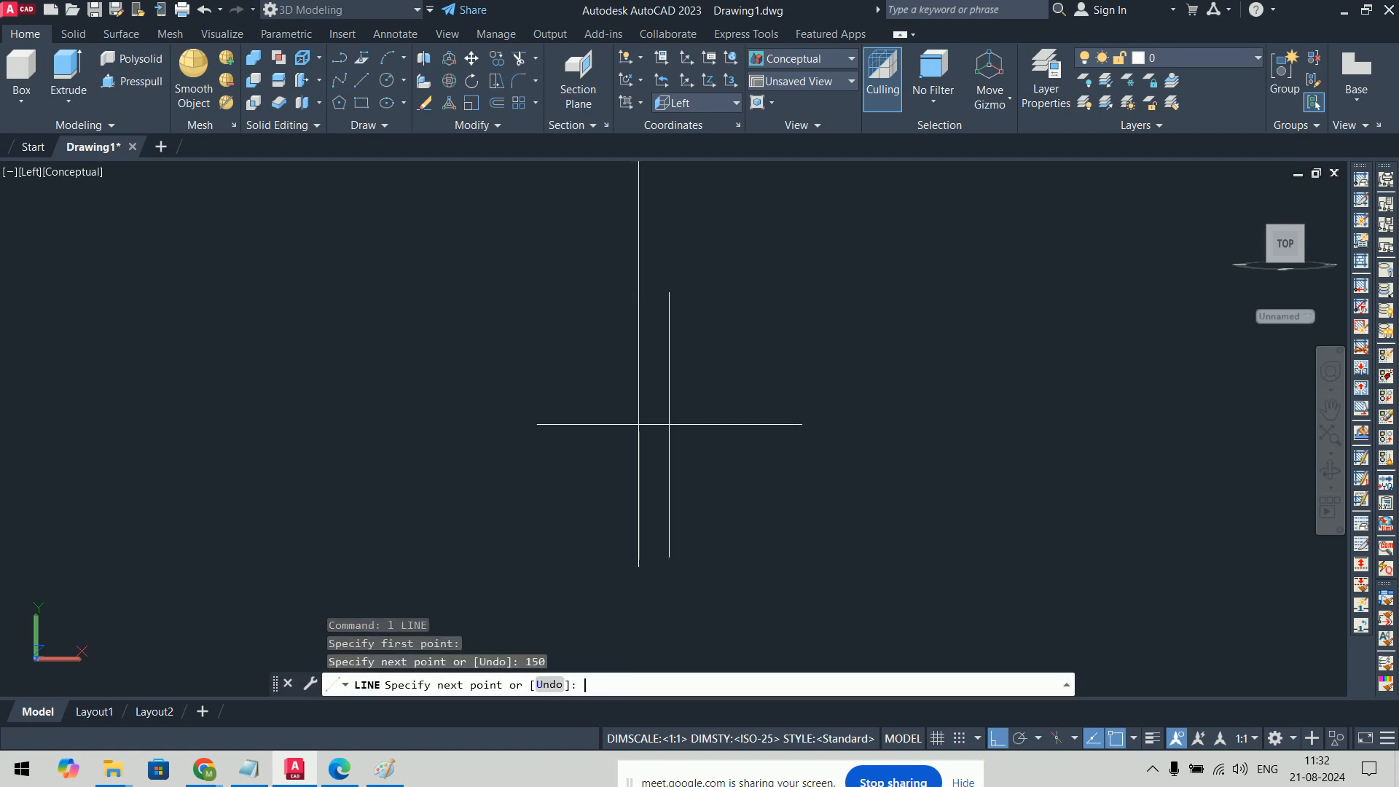
pyautogui.scroll(-10, 660, 437)
pyautogui.moveTo(802, 277); pyautogui.dragTo(517, 495, button='middle')
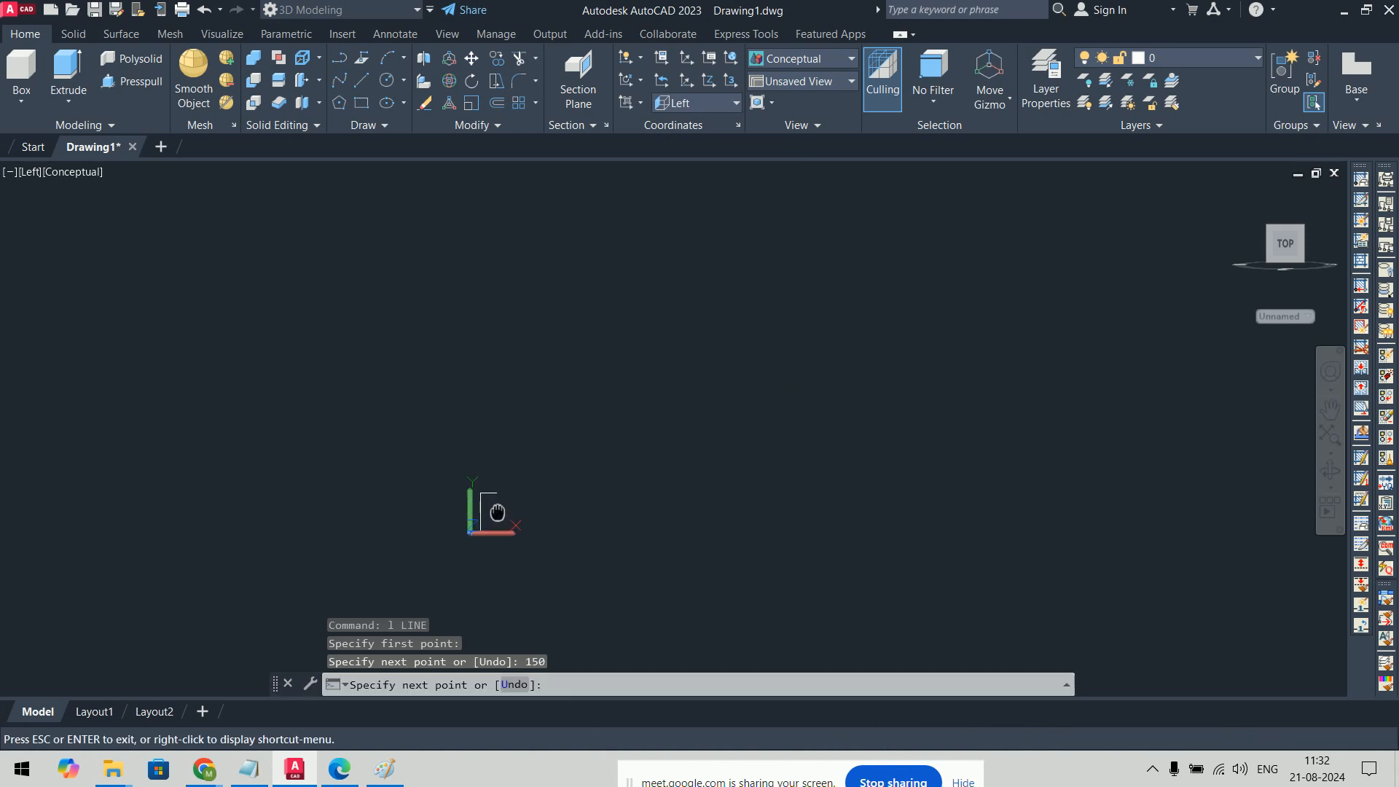
pyautogui.scroll(5, 519, 492)
pyautogui.write('300')
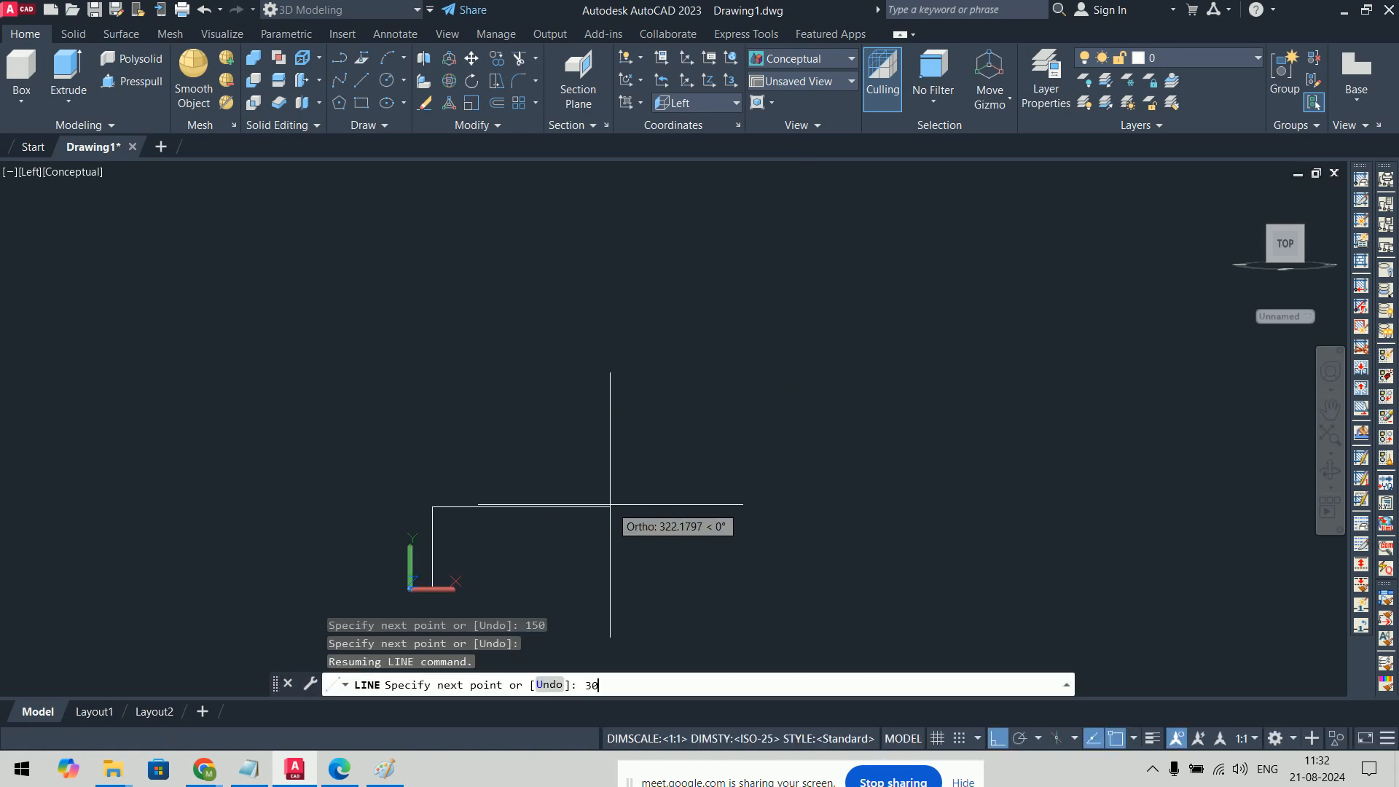
pyautogui.press('Return')
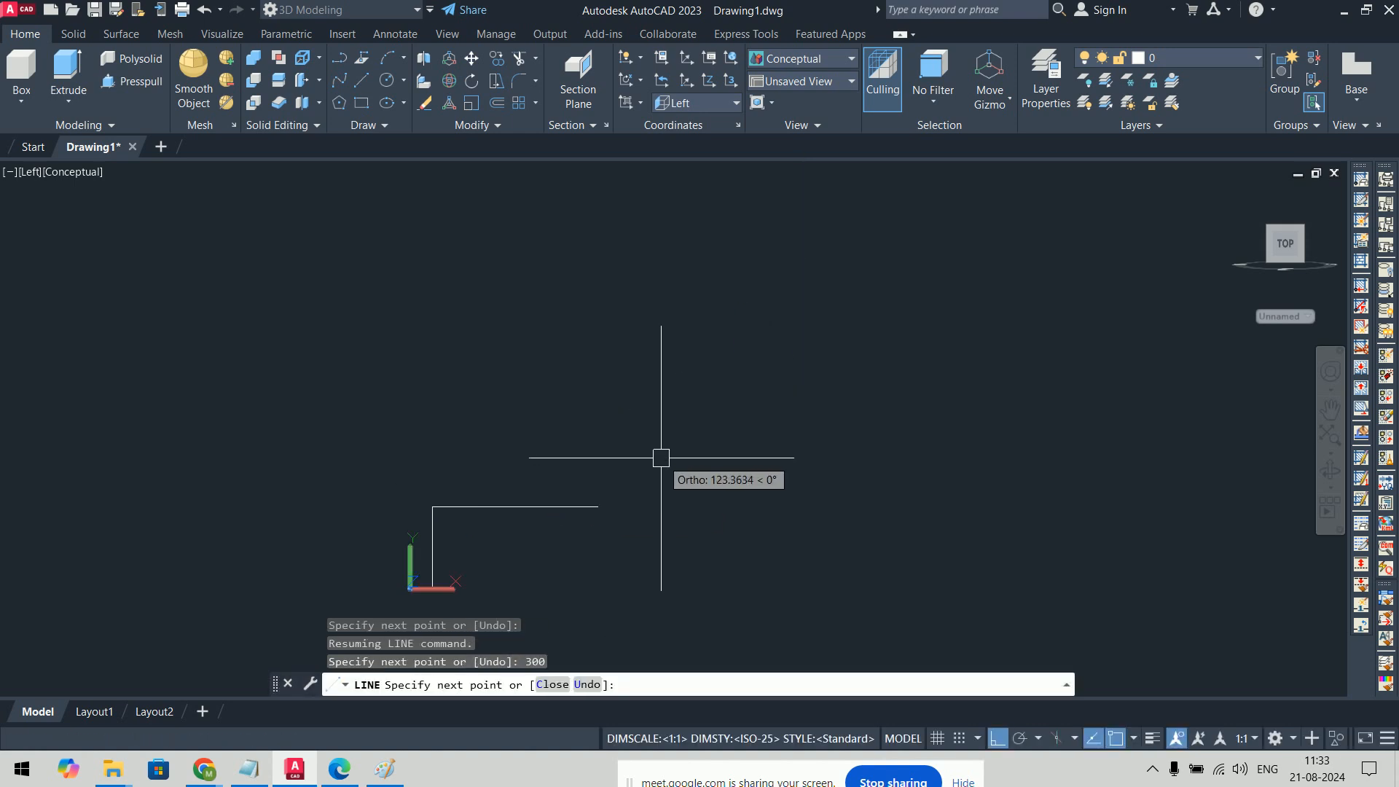
pyautogui.press('Return')
# Step: Turn off displaying the UCS icon at the origin
pyautogui.rightClick(417, 599)
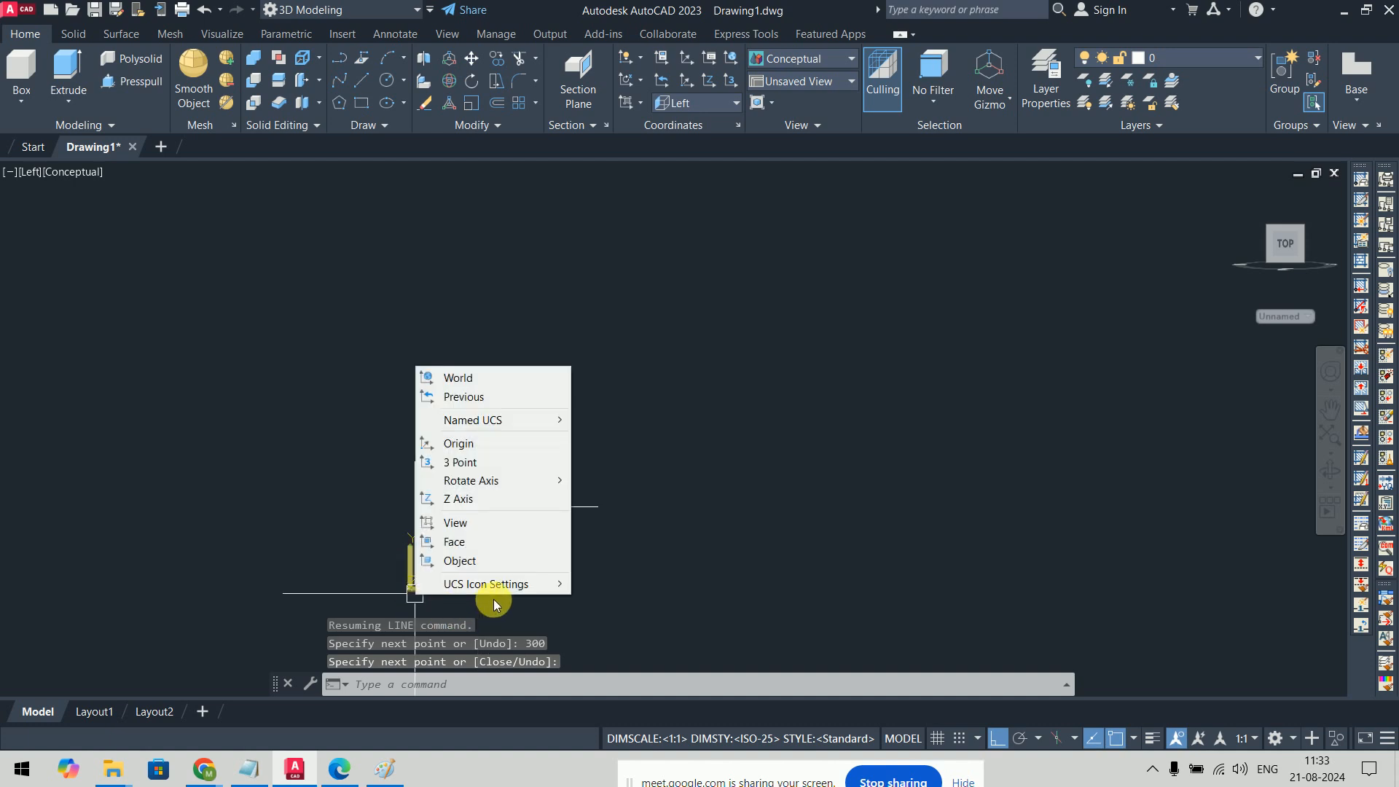
pyautogui.moveTo(493, 587)
pyautogui.click(592, 588)
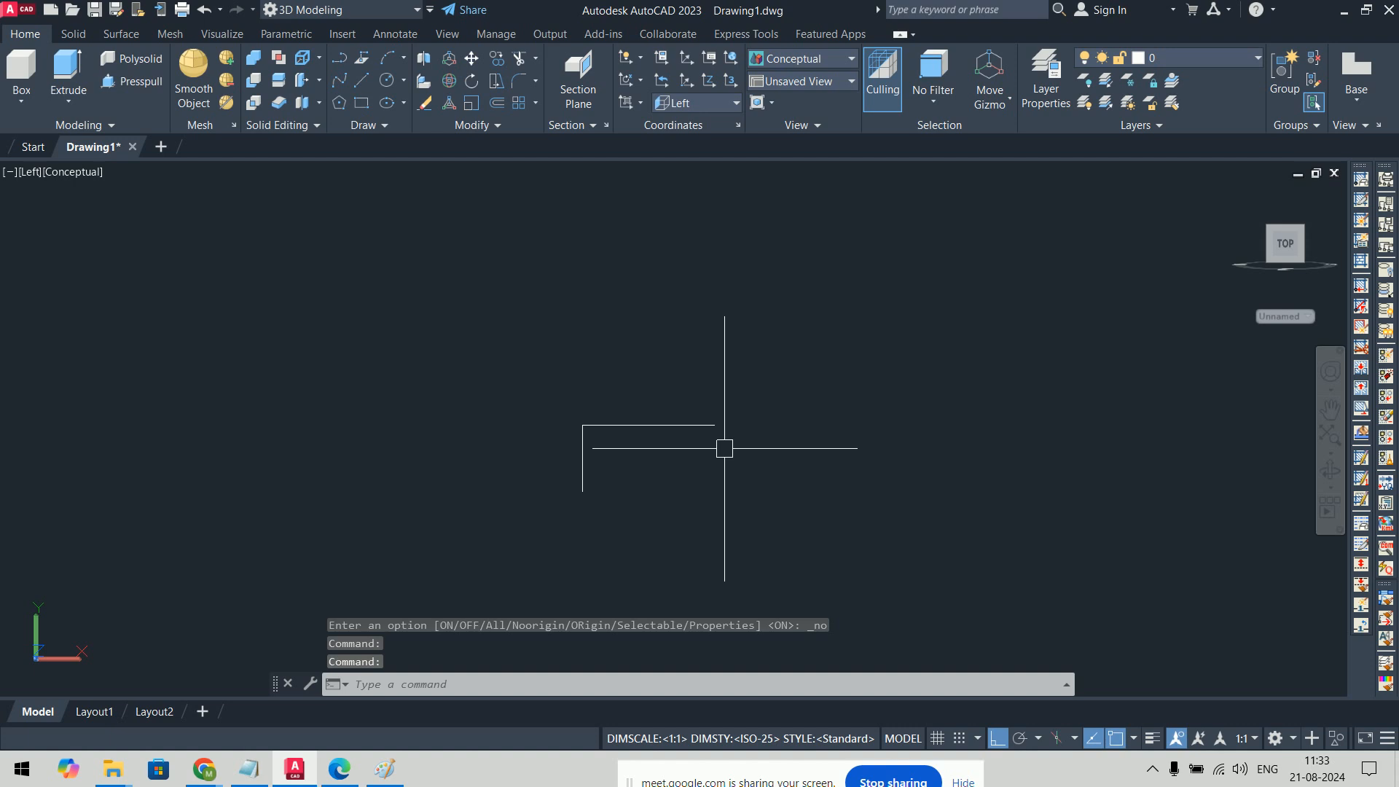
pyautogui.moveTo(754, 461); pyautogui.dragTo(636, 468, button='middle')
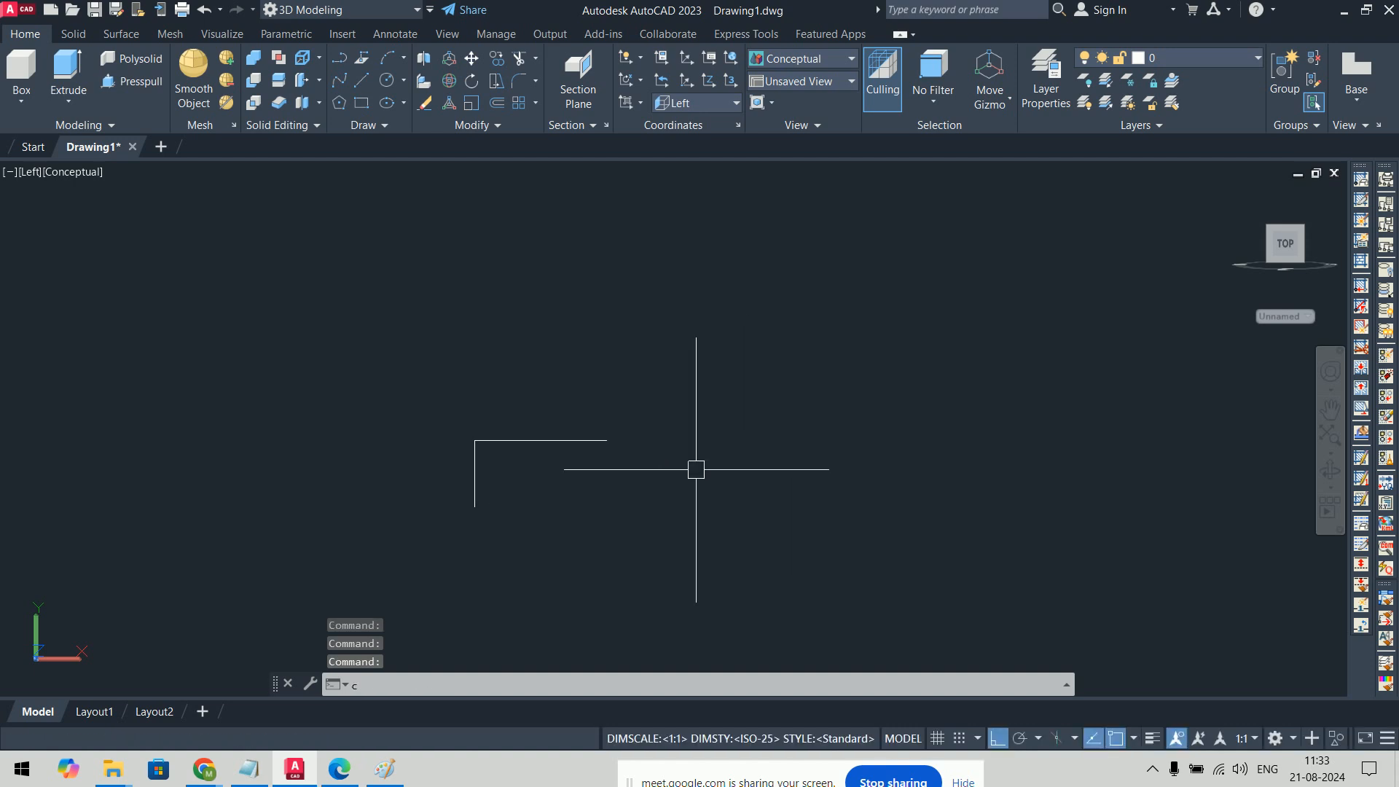
# Step: Copy the riser and tread from the riser's lower end eight times end to end, with Ortho off, to form a nine-step rising stair profile
pyautogui.write('co')
pyautogui.press('Return')
pyautogui.click(689, 376)
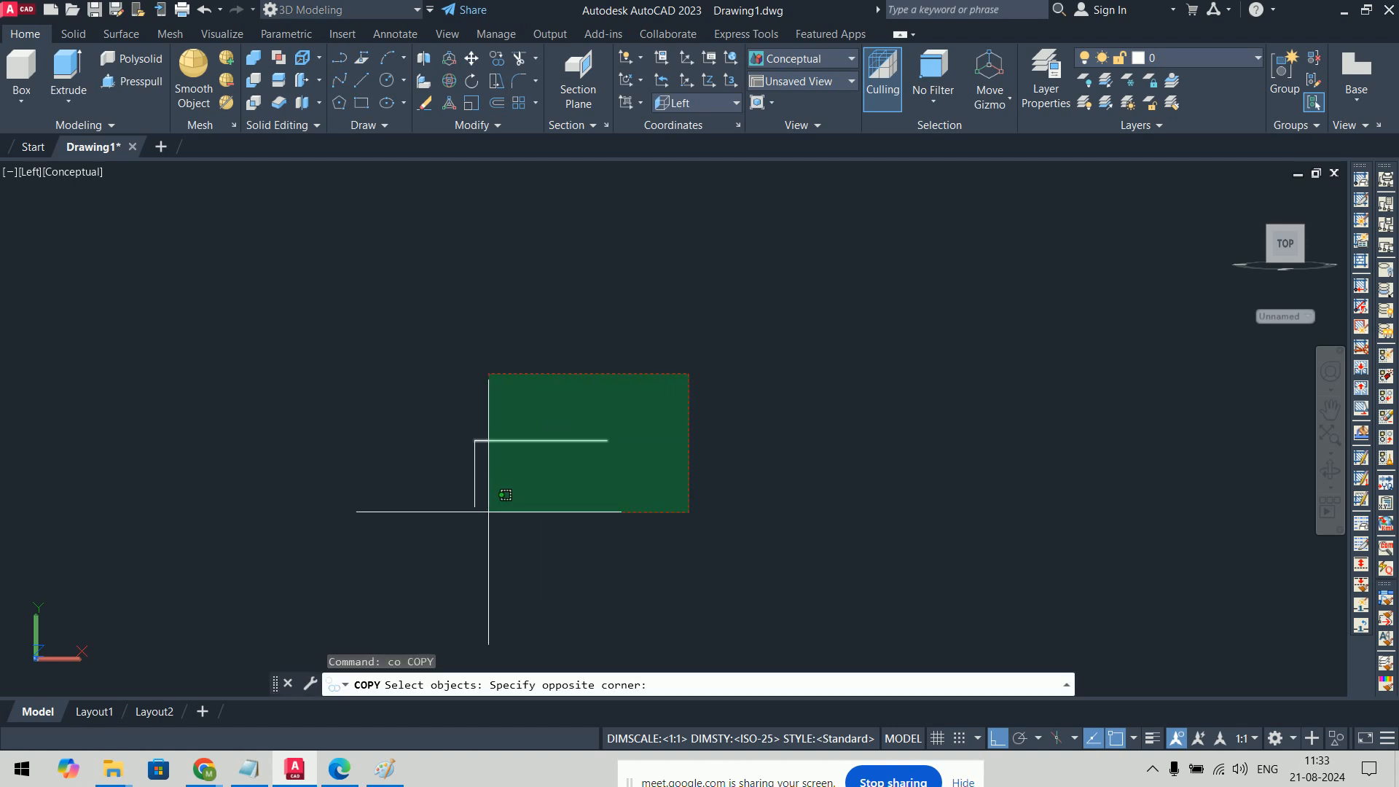
pyautogui.click(481, 514)
pyautogui.press('Return')
pyautogui.click(475, 507)
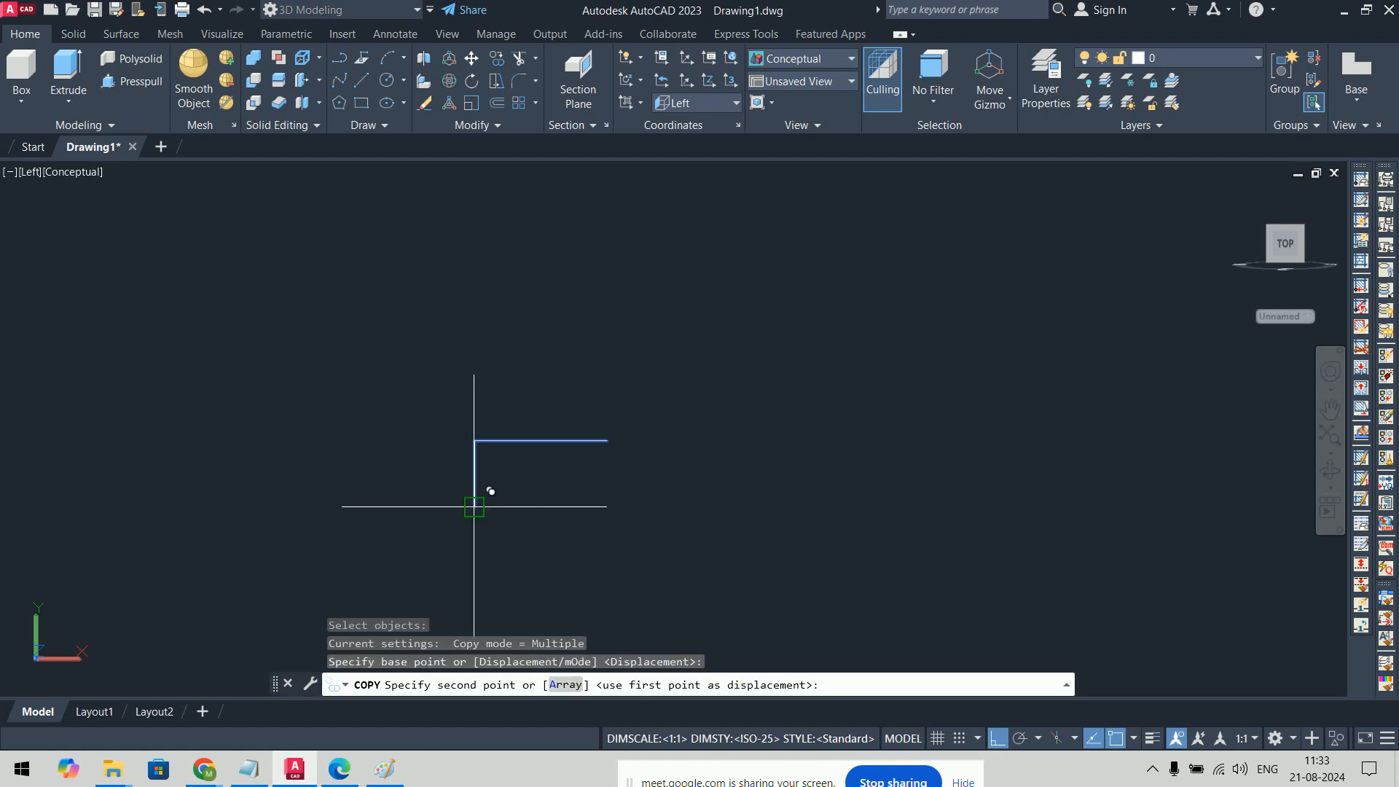
pyautogui.click(607, 440)
pyautogui.click(740, 374)
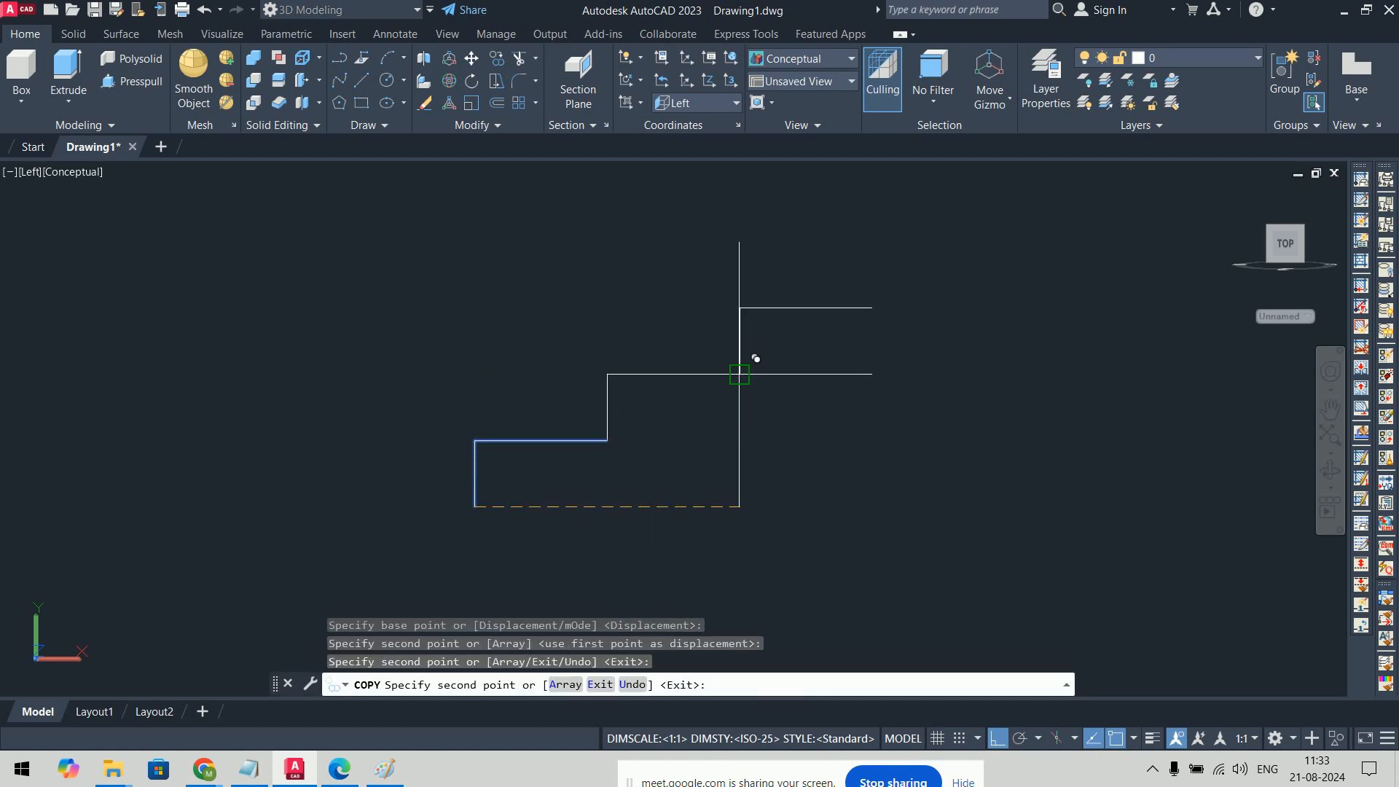
pyautogui.click(872, 307)
pyautogui.scroll(-6, 911, 368)
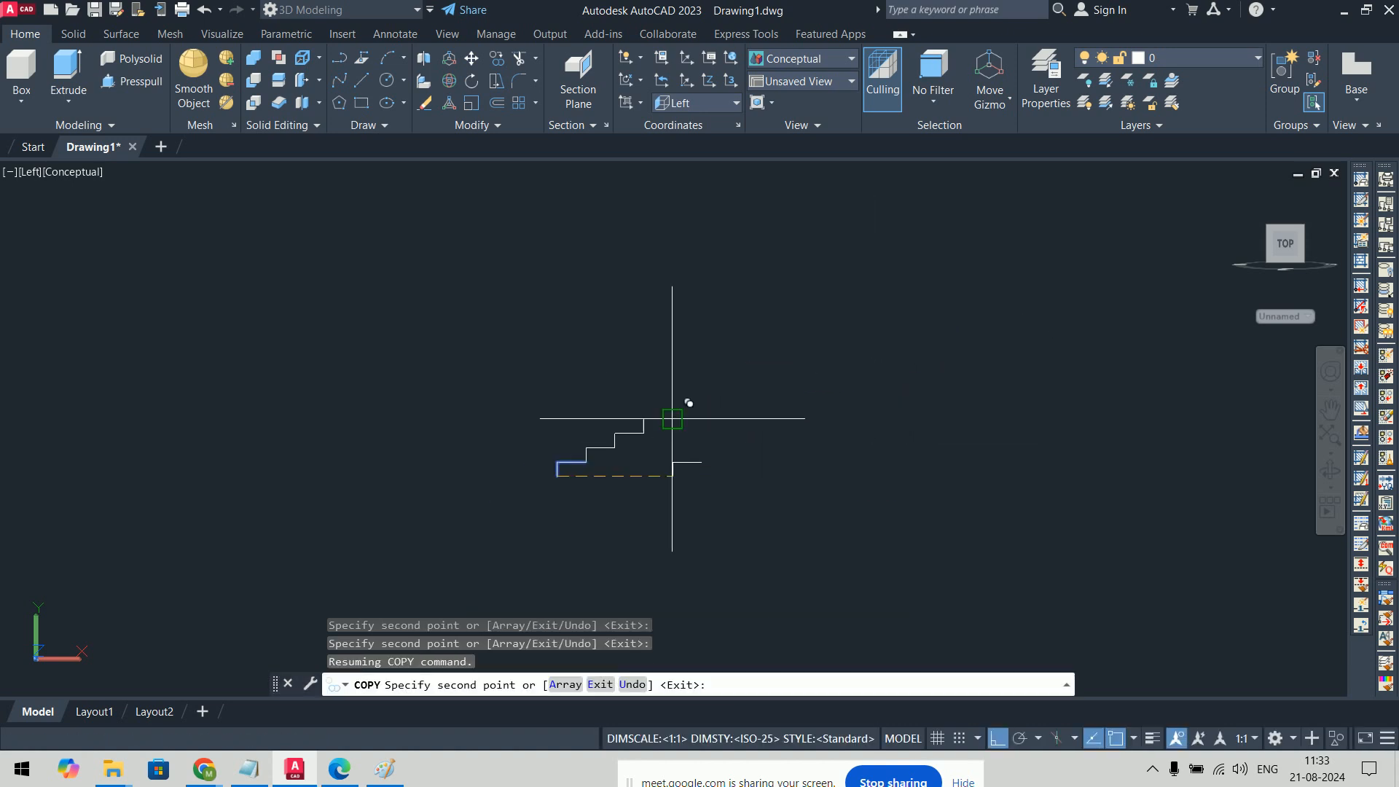
pyautogui.press('F8')
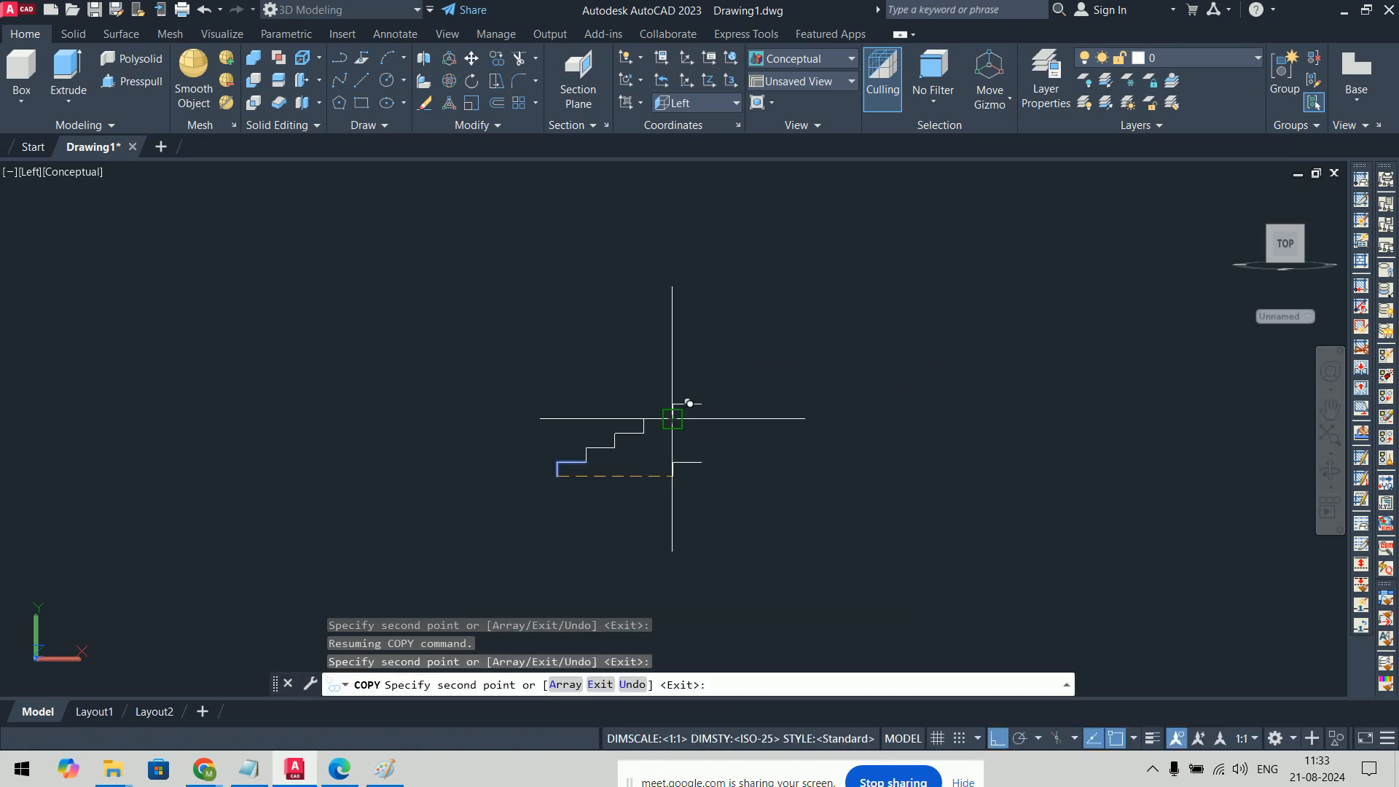
pyautogui.click(730, 389)
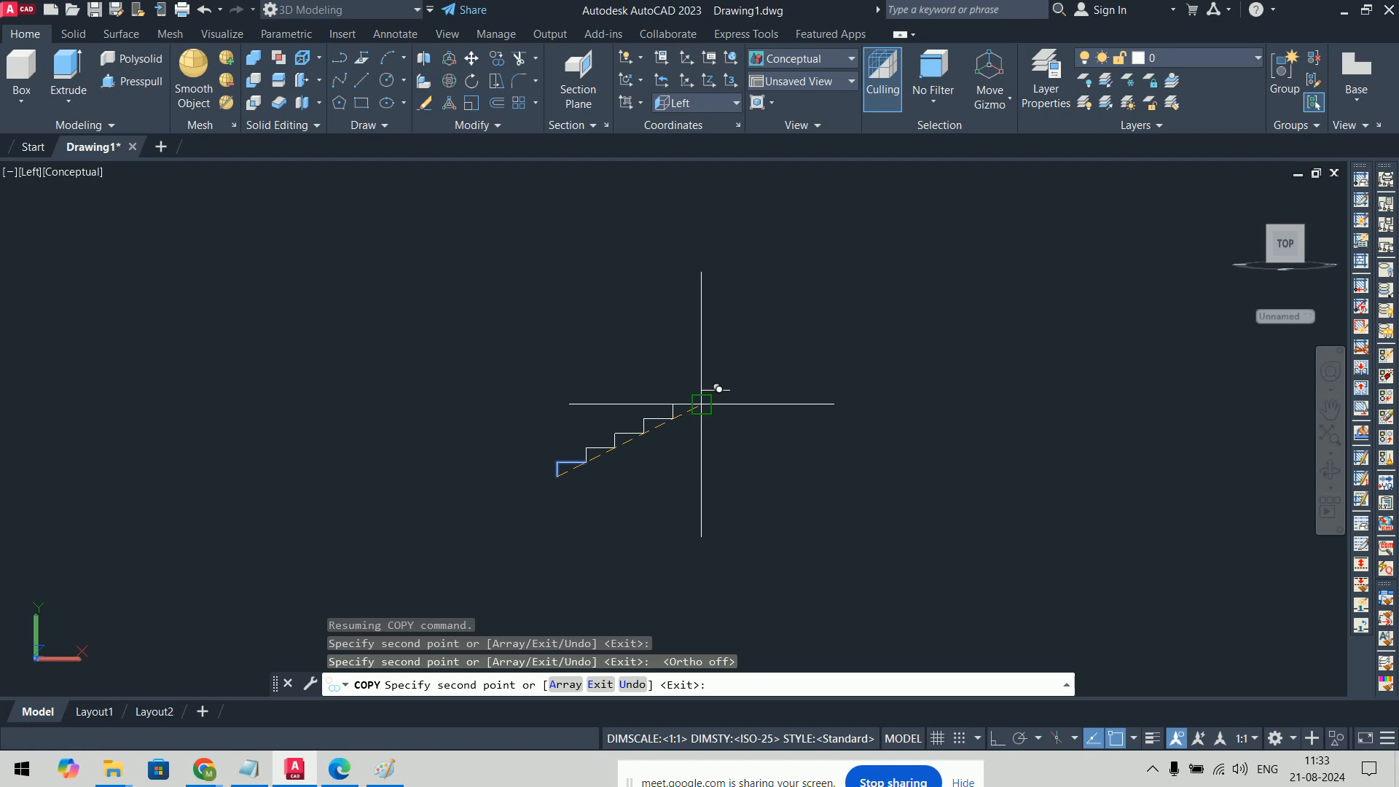
pyautogui.click(760, 374)
pyautogui.click(788, 360)
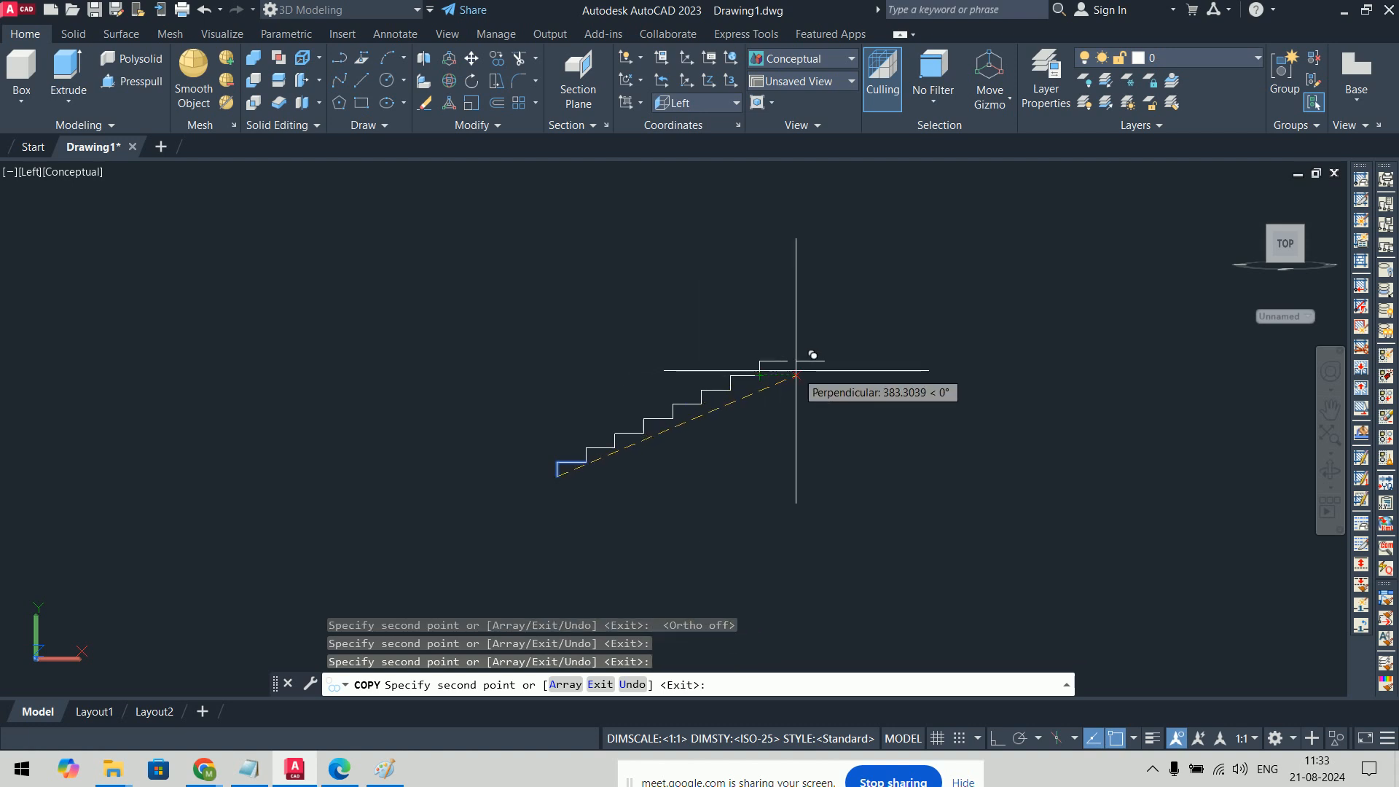
pyautogui.click(817, 346)
pyautogui.press('Return')
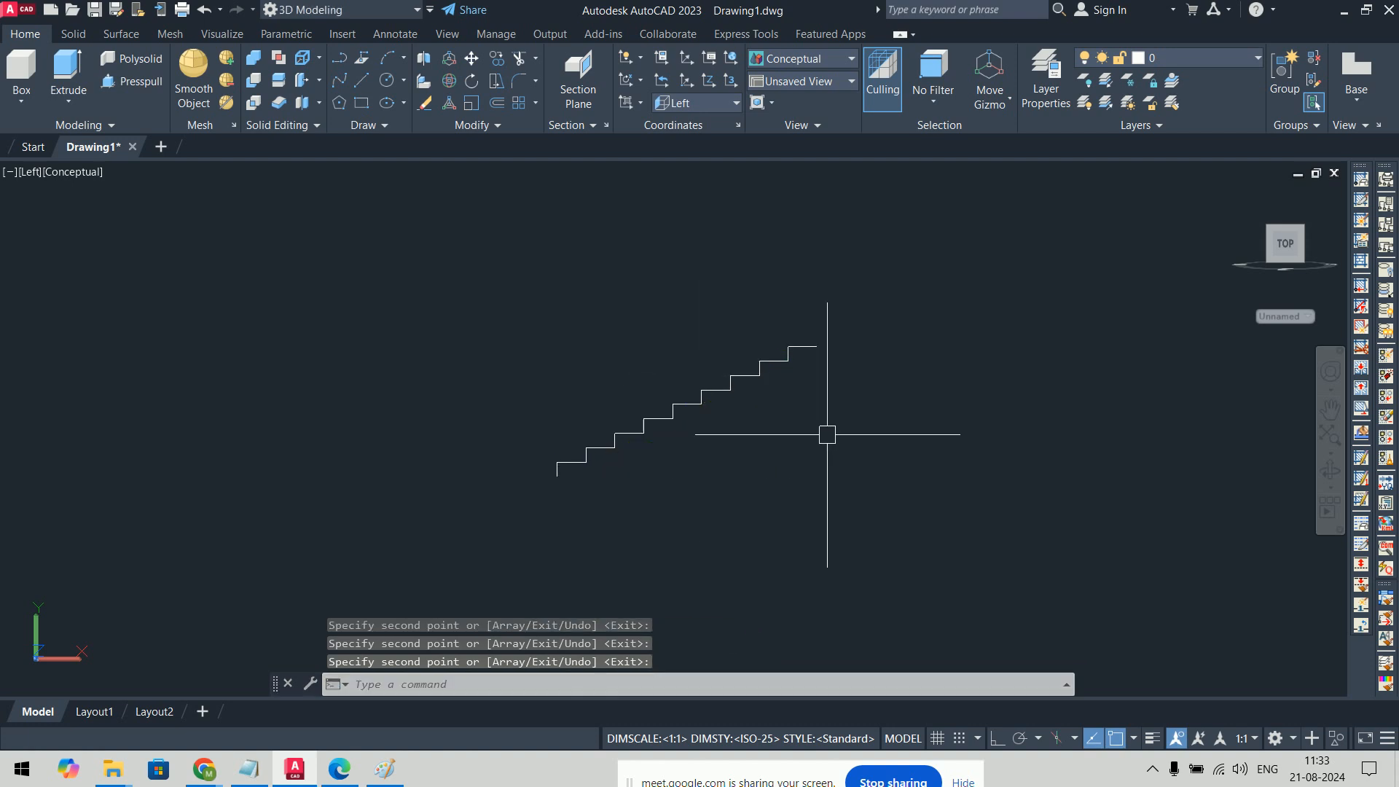
# Step: Draw a sloped line under the stair profile from the first step's inner corner to the last step's inner corner
pyautogui.scroll(2, 827, 432)
pyautogui.moveTo(826, 432); pyautogui.dragTo(814, 470, button='middle')
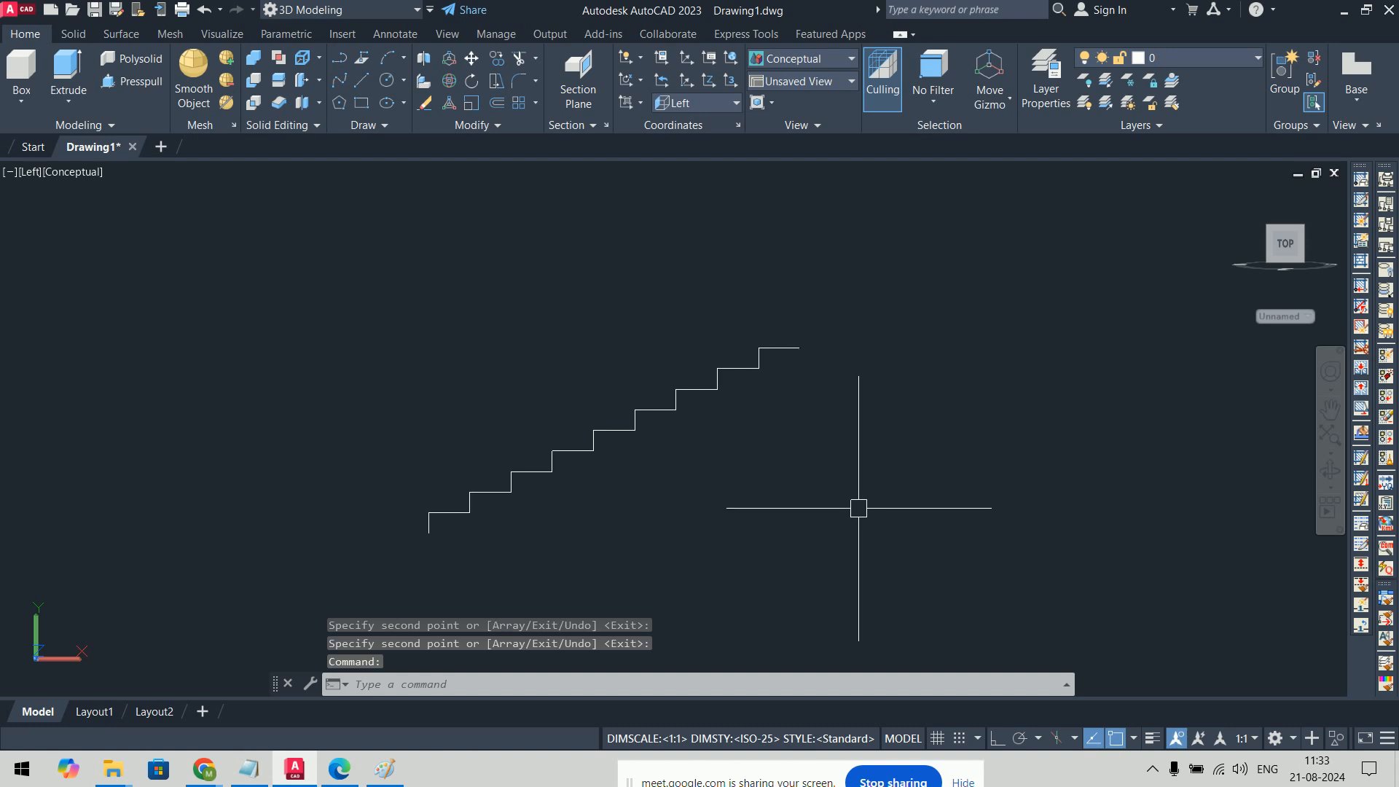
pyautogui.write('l')
pyautogui.press('Return')
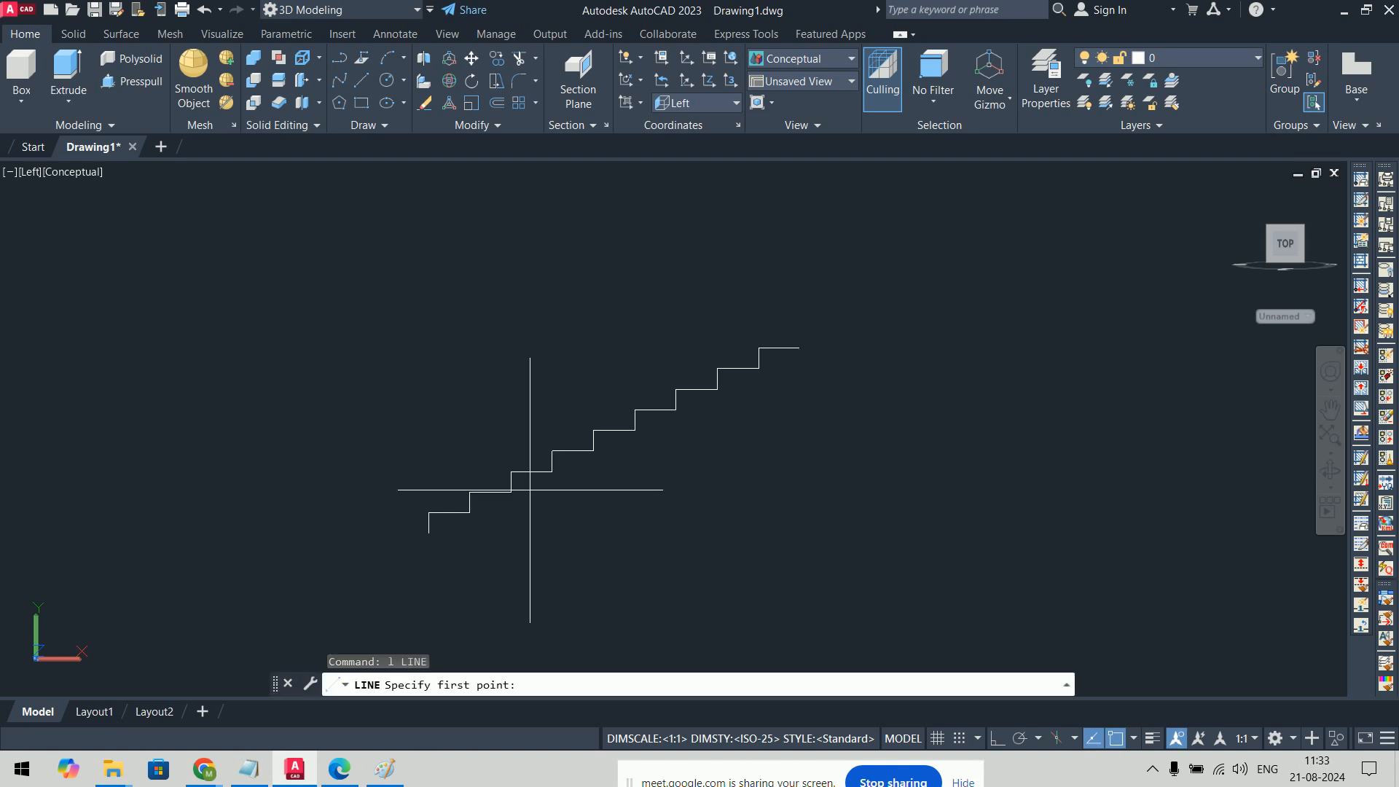
pyautogui.click(469, 512)
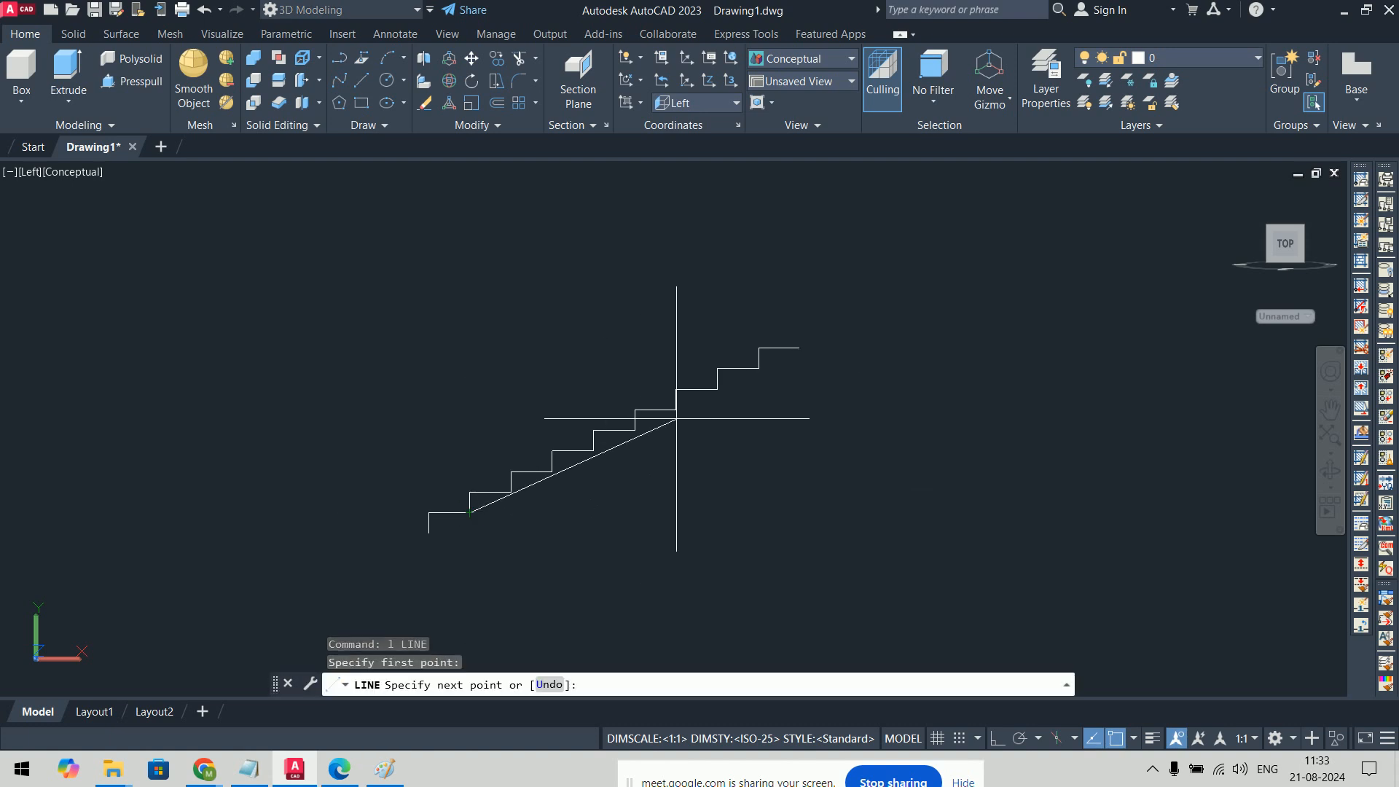
pyautogui.click(761, 375)
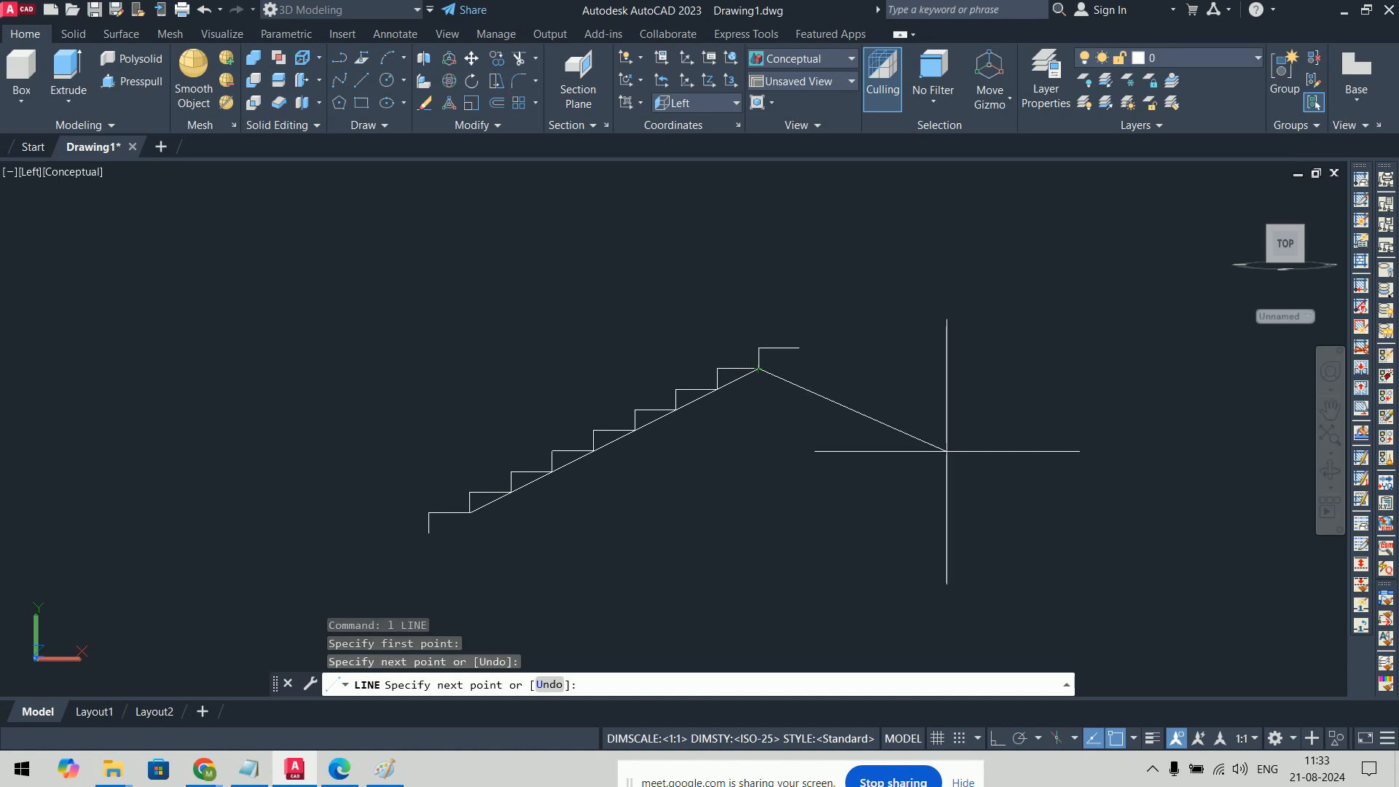
pyautogui.press('Return')
# Step: Draw a freehand, nearly vertical boundary line a short distance to the right of the top step
pyautogui.write('l')
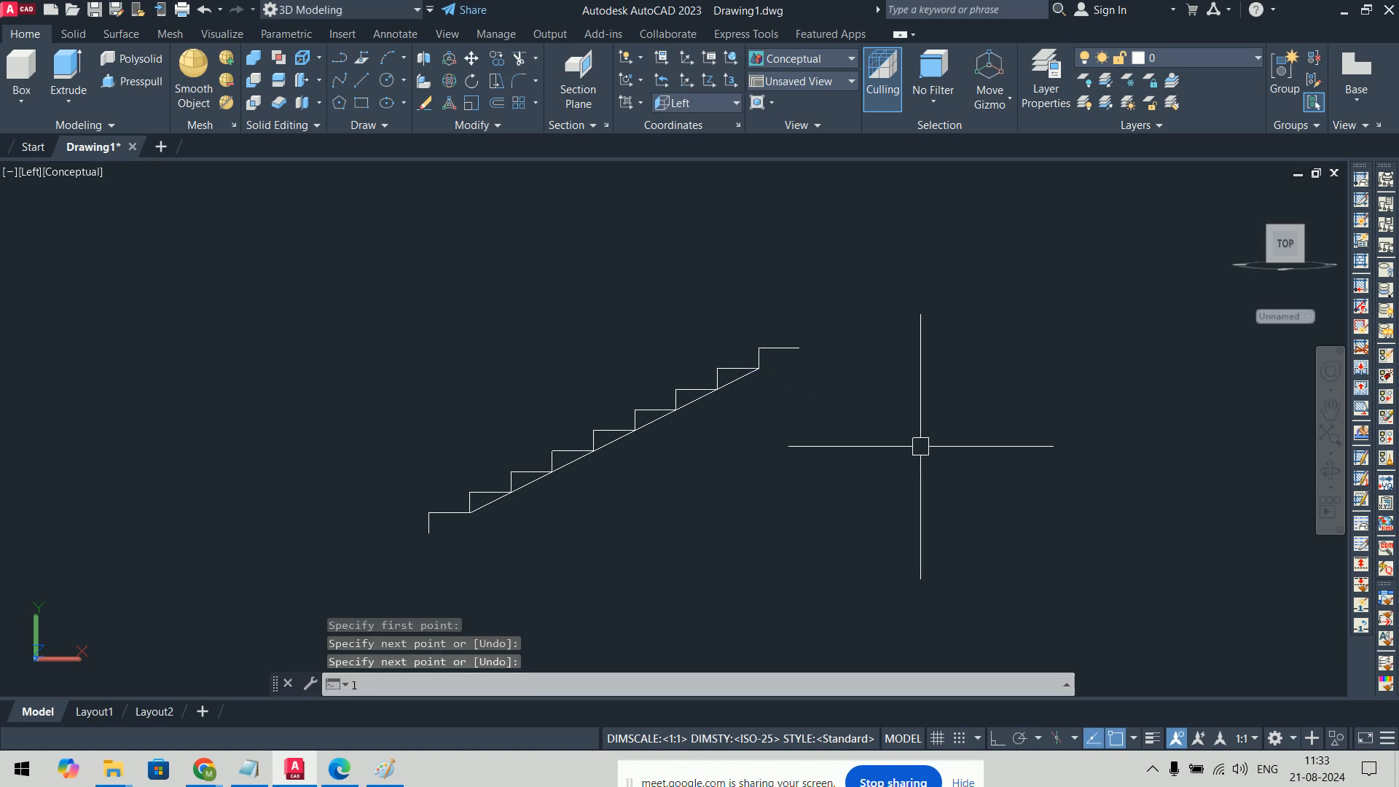
pyautogui.press('Return')
pyautogui.click(943, 303)
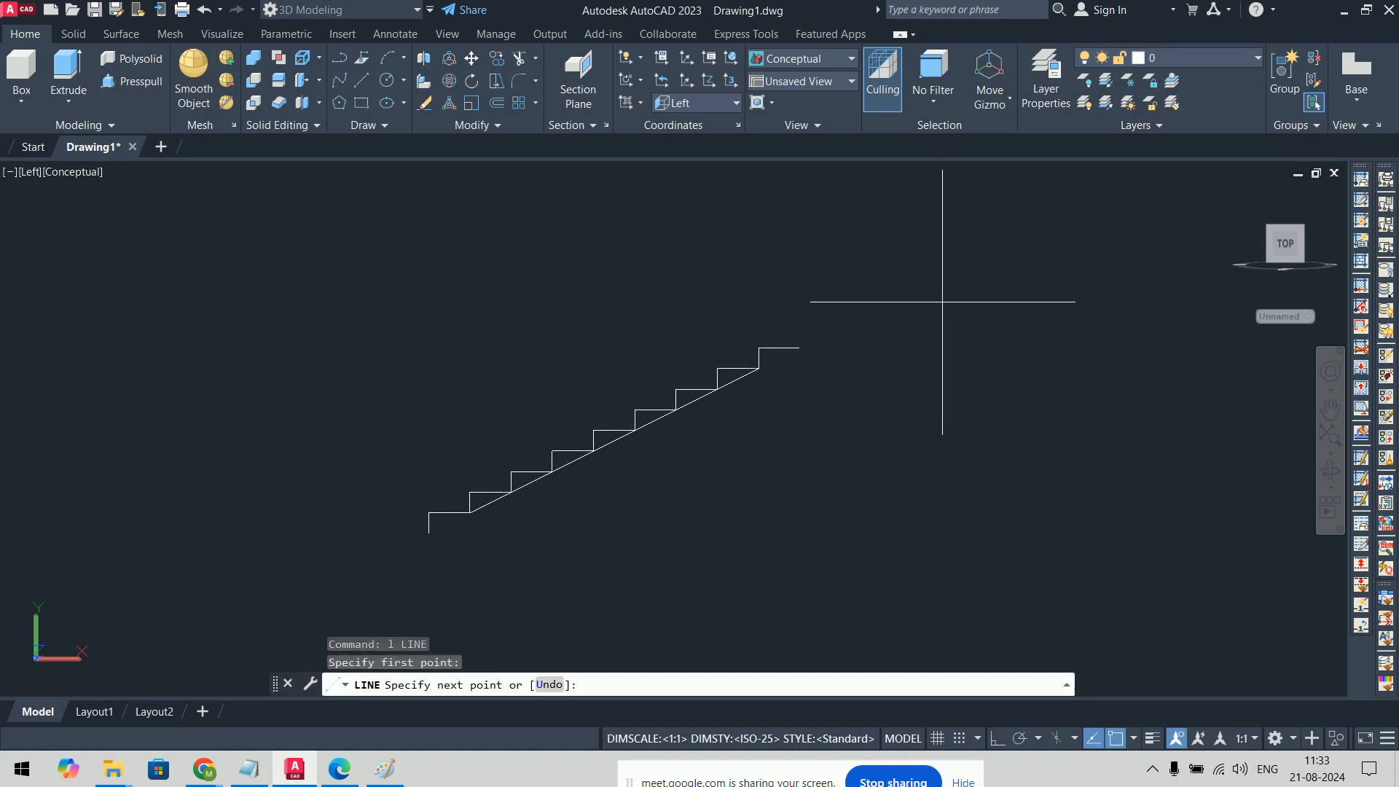
pyautogui.click(945, 452)
pyautogui.press('Return')
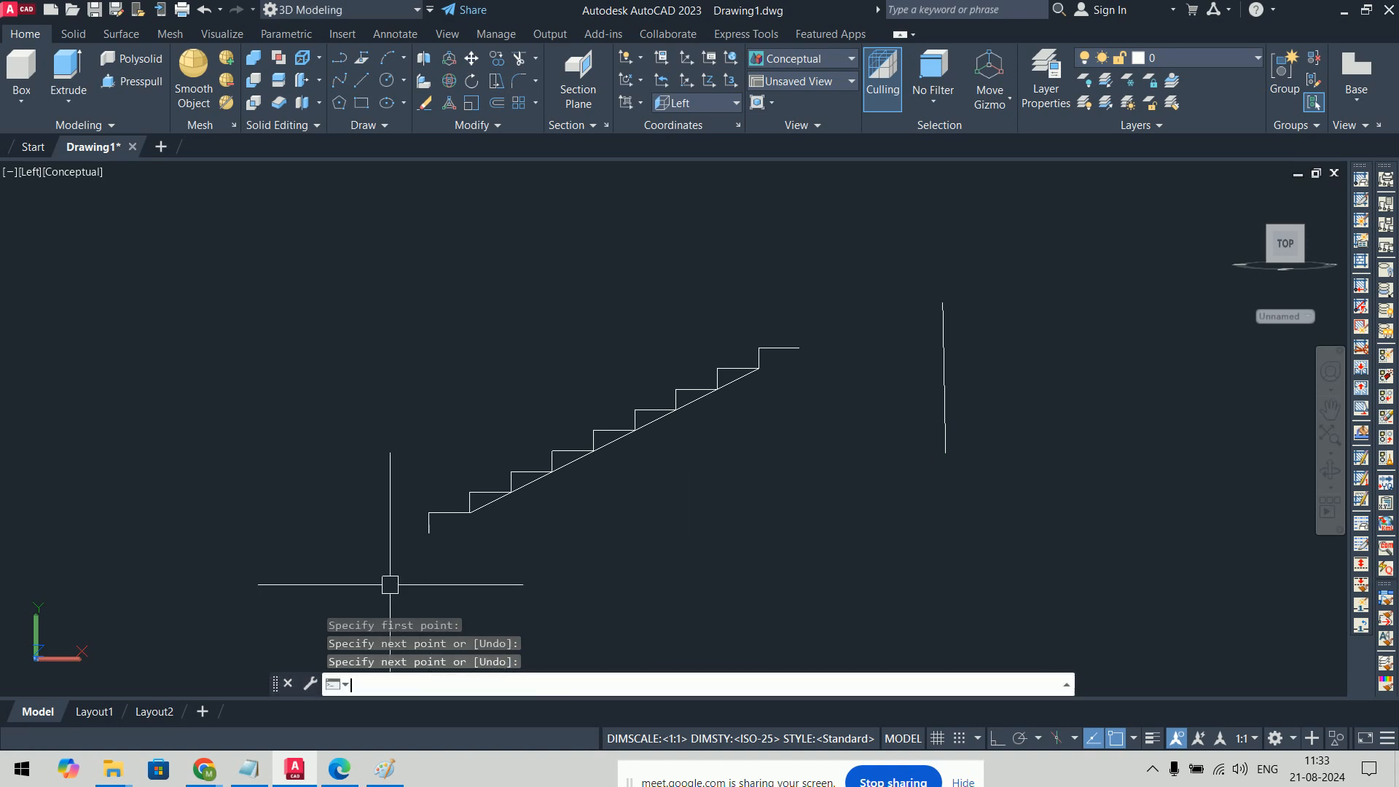
# Step: Draw a freehand, nearly horizontal line below the foot of the stairs
pyautogui.press('Return')
pyautogui.click(349, 567)
pyautogui.click(616, 573)
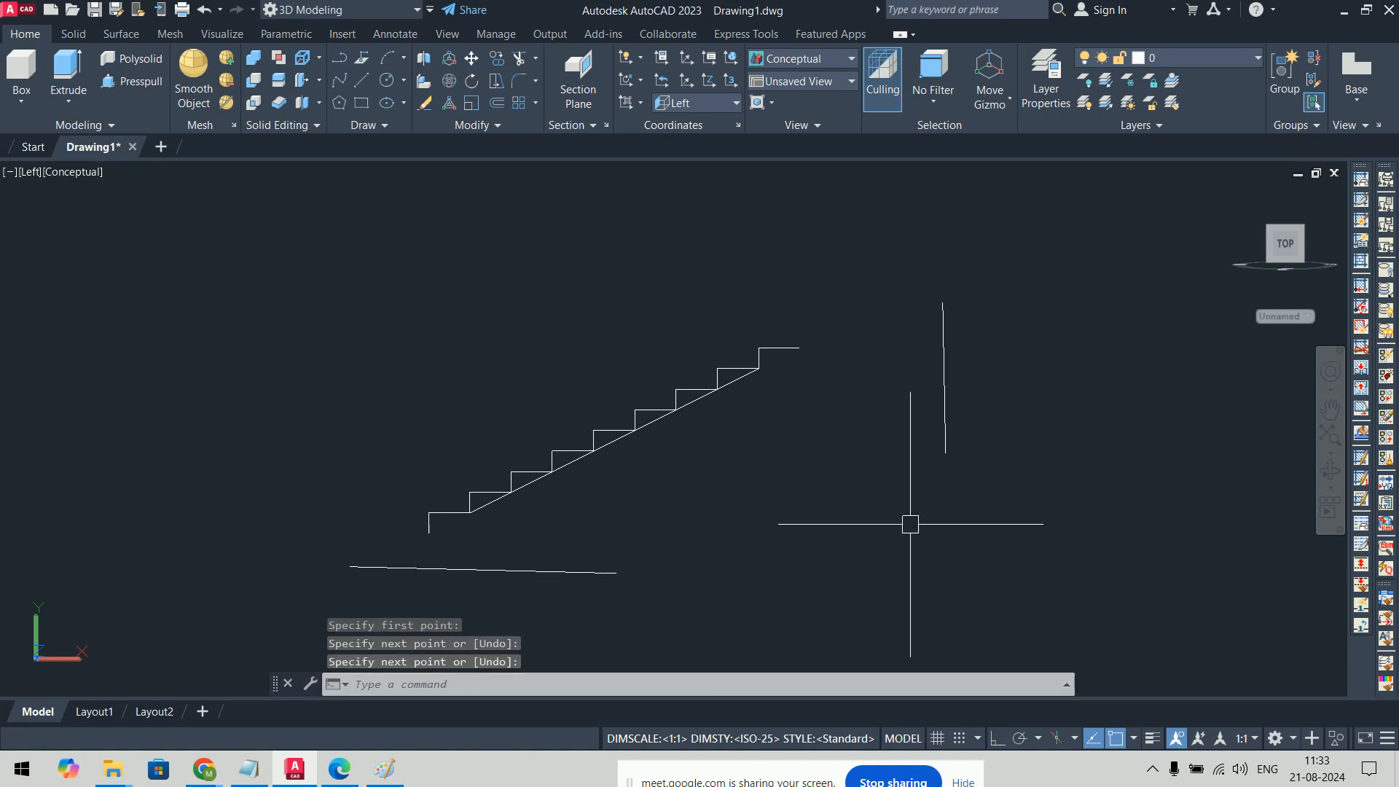
pyautogui.press('Escape')
# Step: Extend the sloped line's upper end to the outer end of the top tread
pyautogui.write('ex')
pyautogui.press('Return')
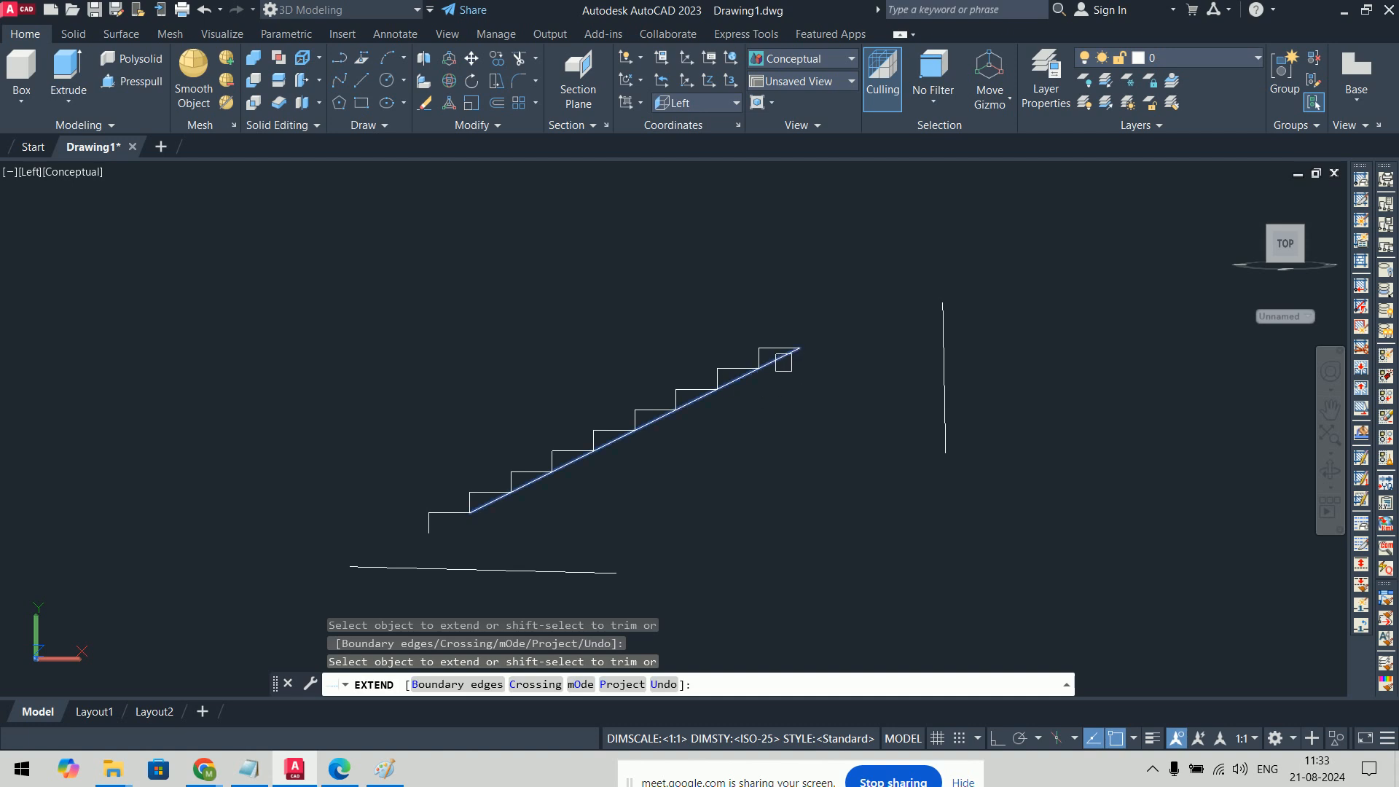
pyautogui.press('Escape')
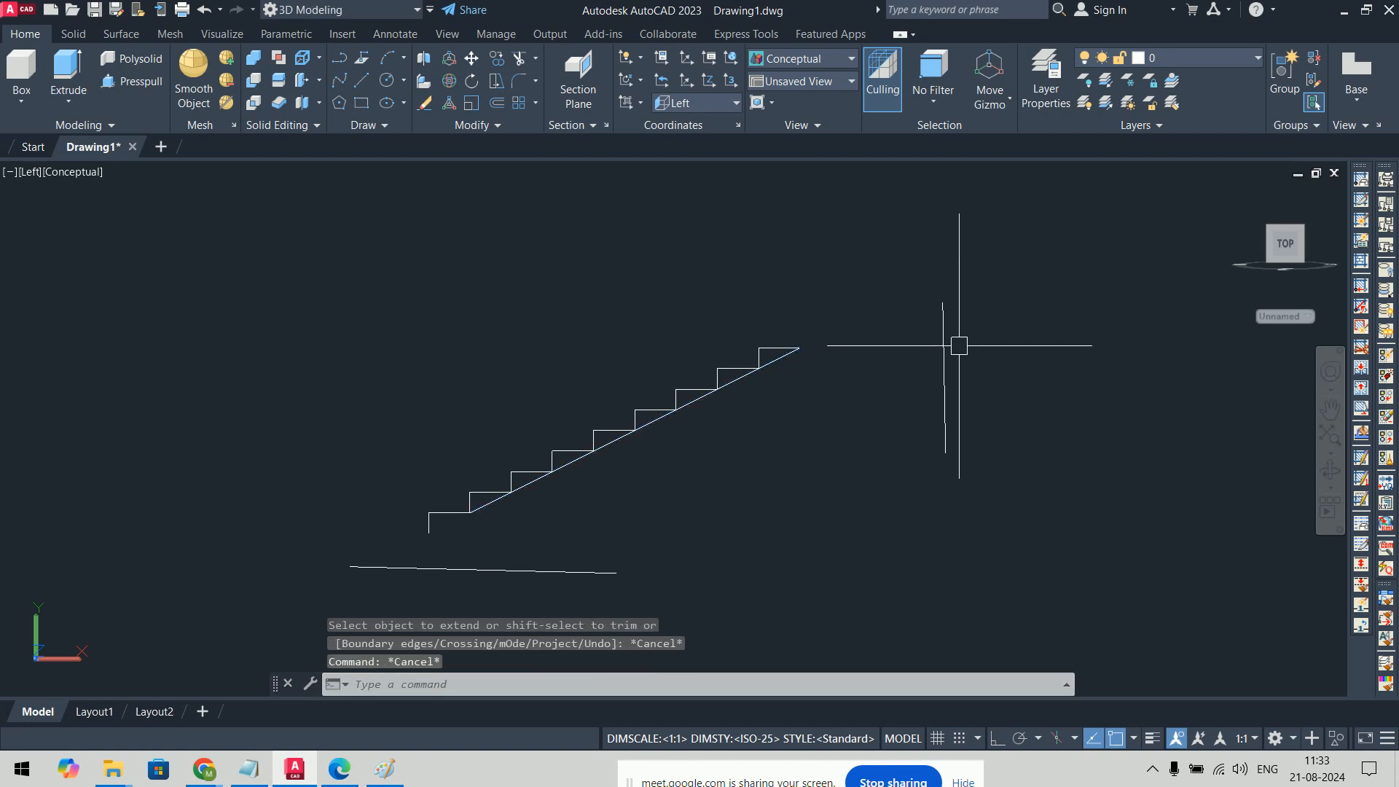
# Step: Stretch the upper end of the near-vertical boundary line upward, well above the level of the top tread
pyautogui.click(945, 348)
pyautogui.click(944, 303)
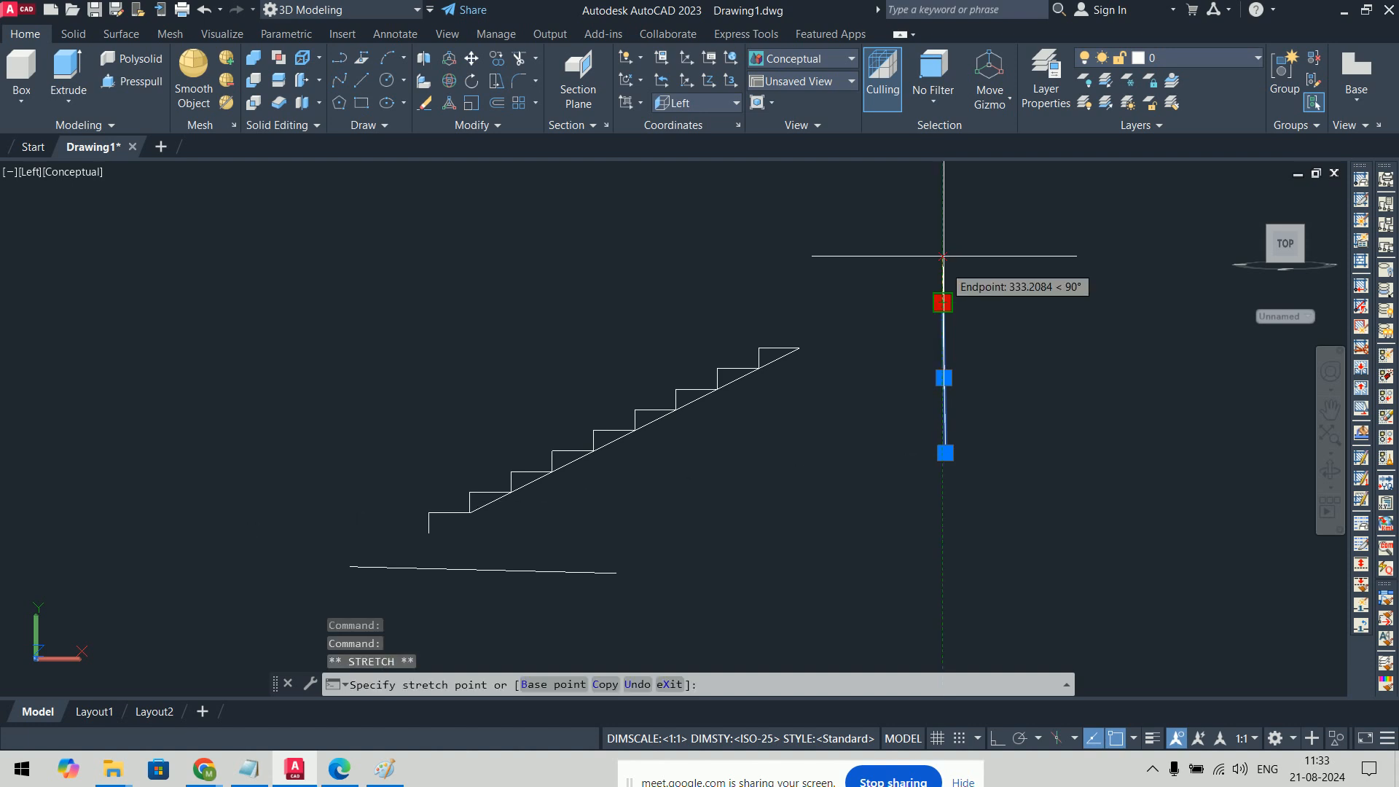
pyautogui.click(941, 188)
pyautogui.press('Escape')
pyautogui.press('Escape')
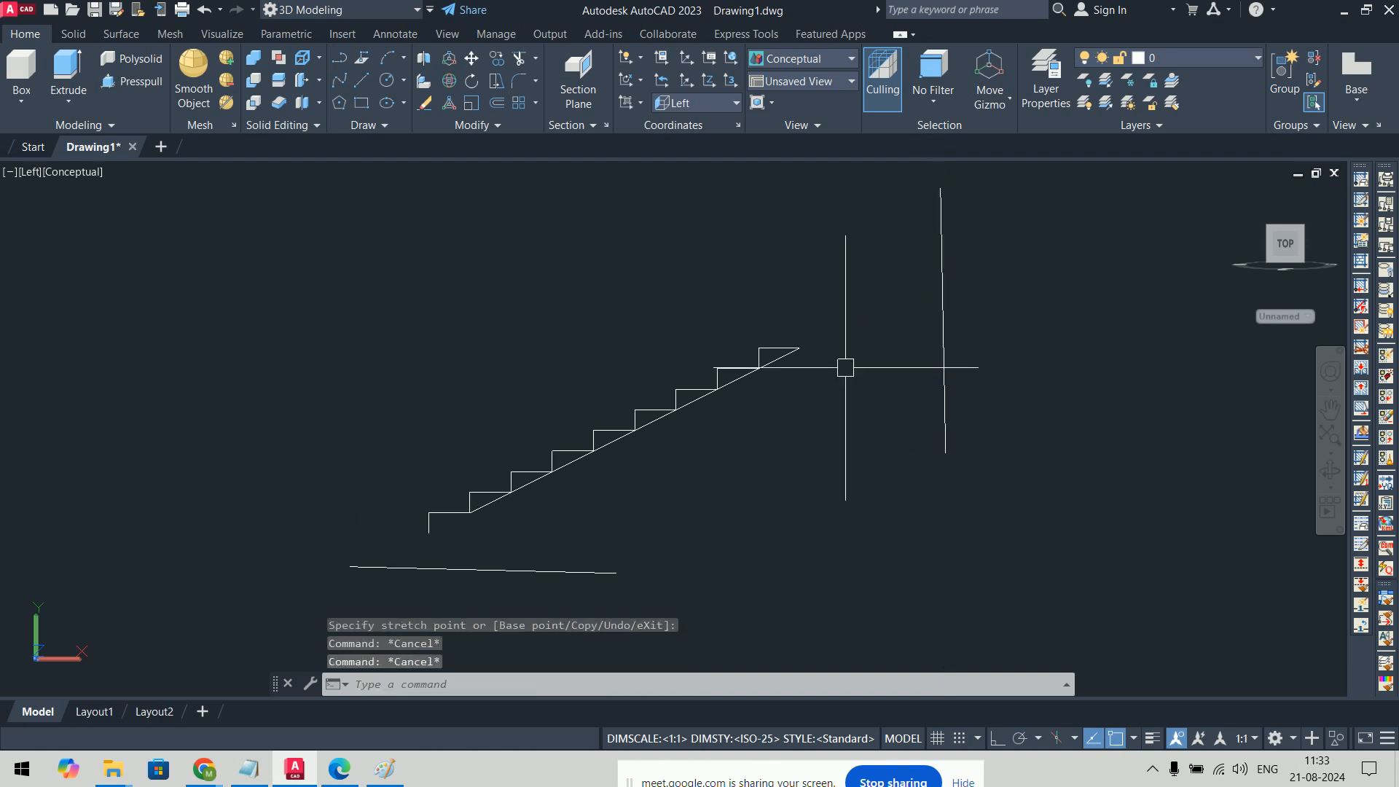
# Step: Extend the top tread horizontally to the near-vertical boundary line to form a landing
pyautogui.write('e')
pyautogui.press('Return')
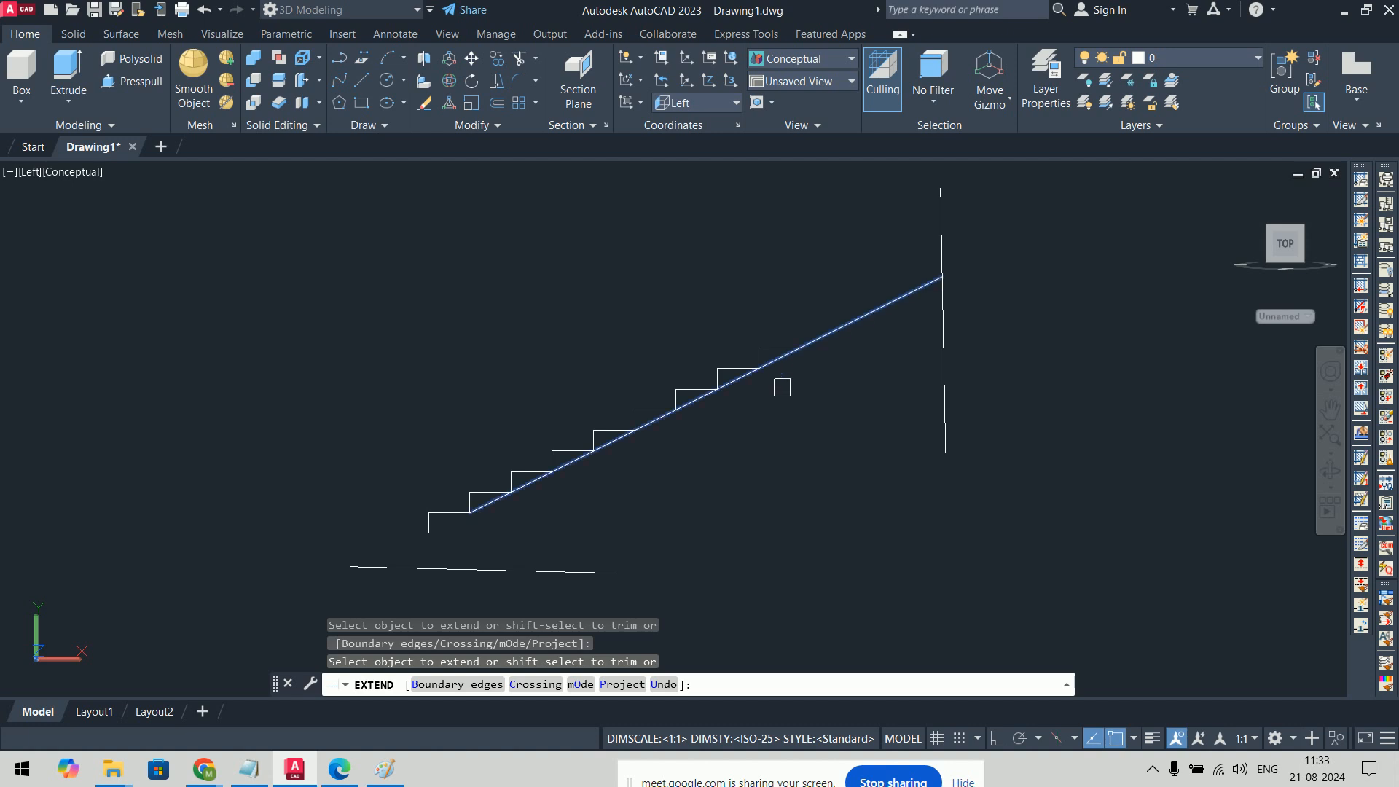
pyautogui.press('Escape')
pyautogui.press('Return')
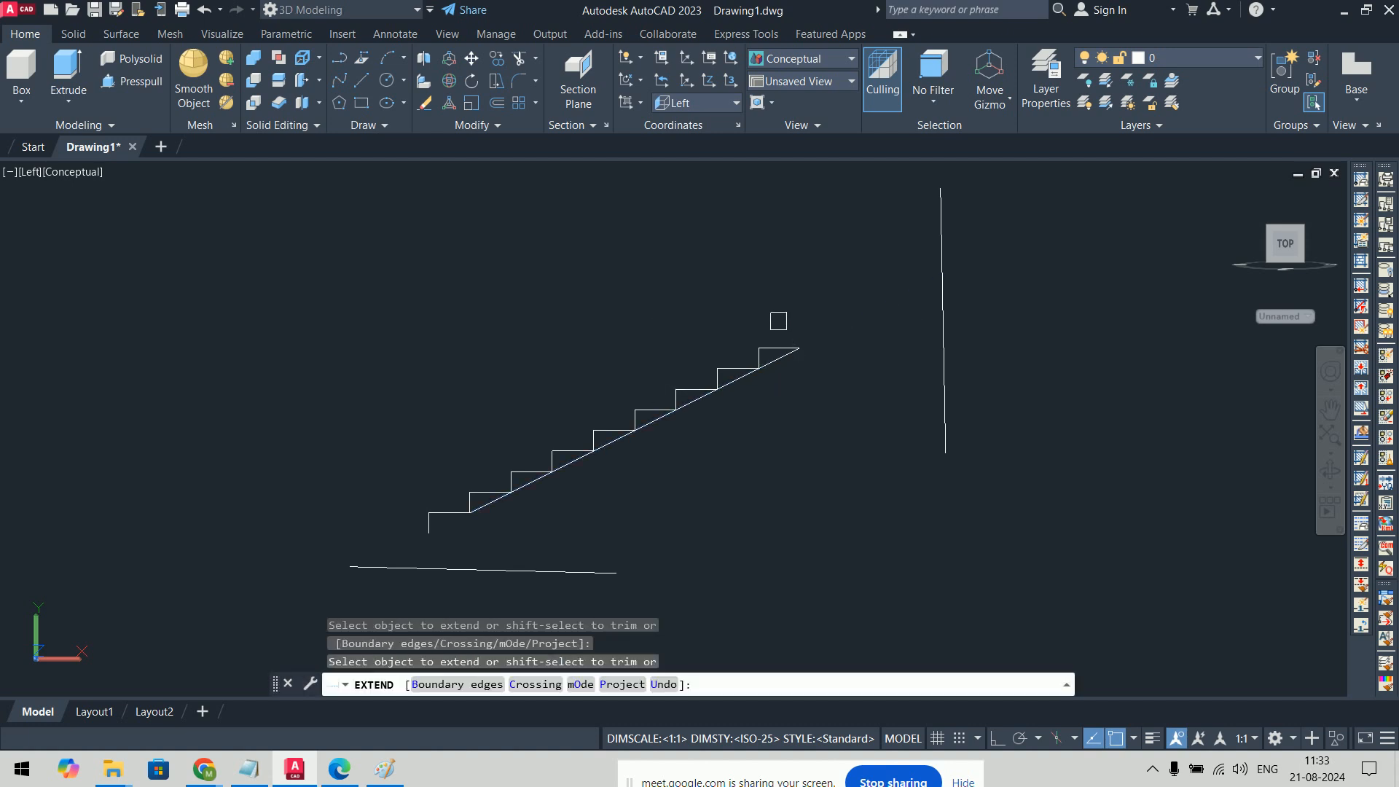
pyautogui.click(852, 348)
pyautogui.press('Escape')
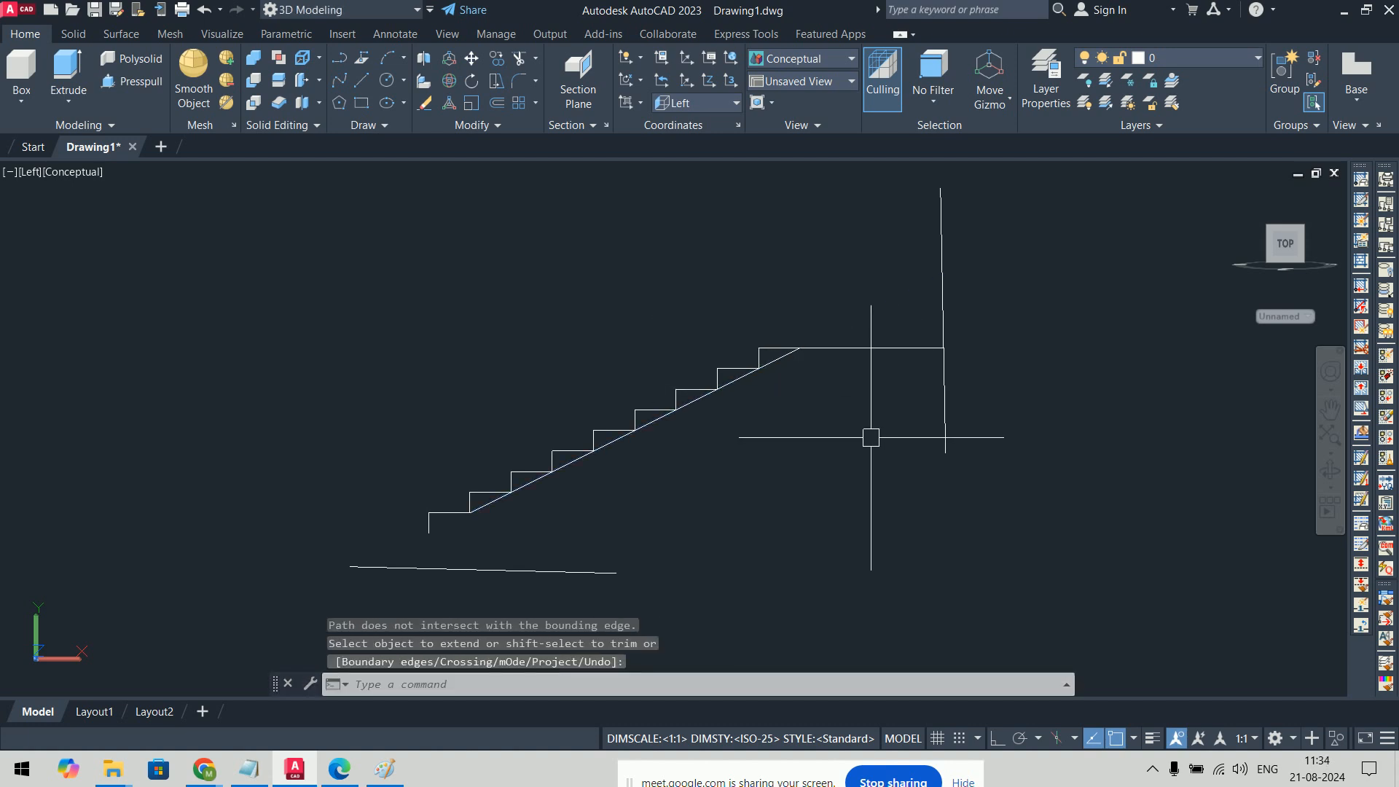
# Step: Offset the landing line 75 downward to form the landing's underside
pyautogui.write('o')
pyautogui.press('Return')
pyautogui.write('3')
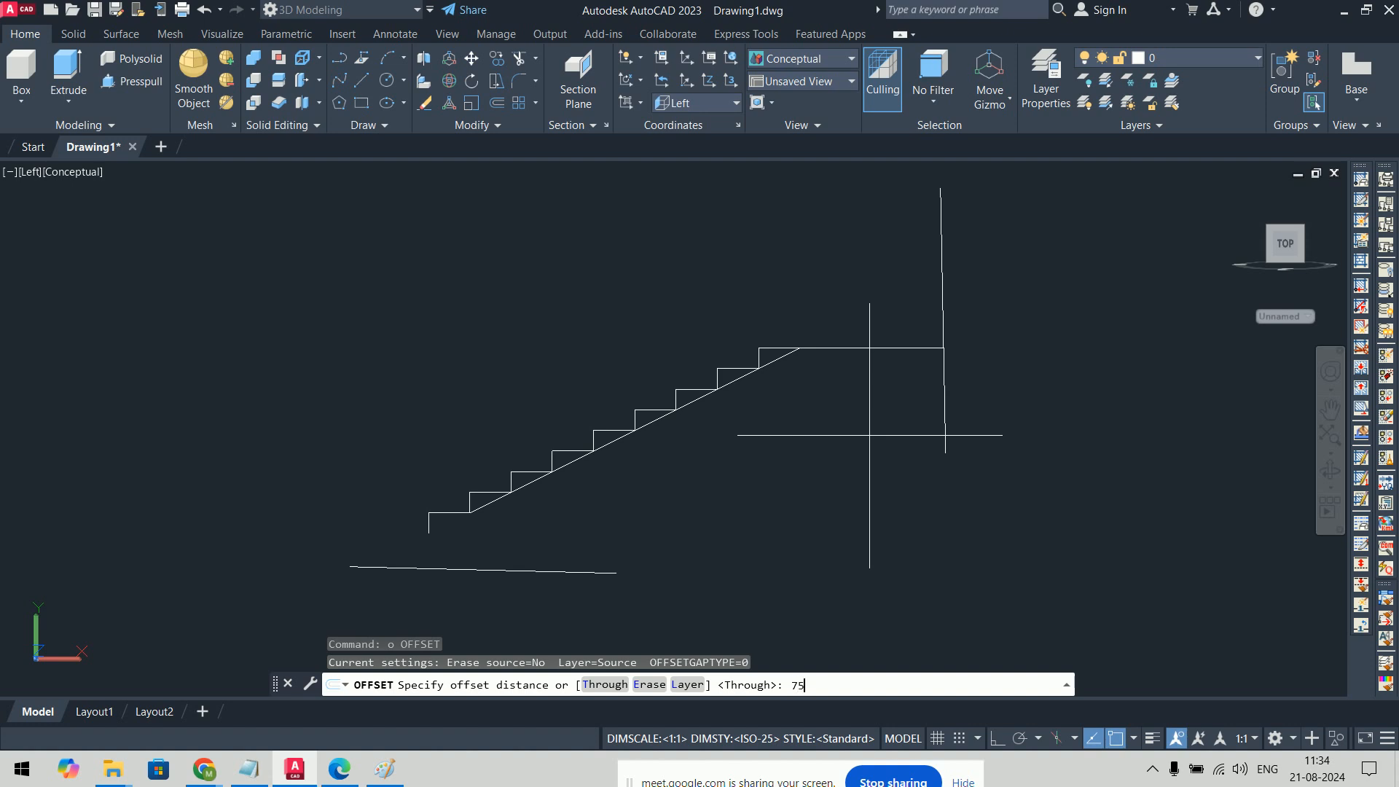
pyautogui.press('Return')
pyautogui.click(906, 349)
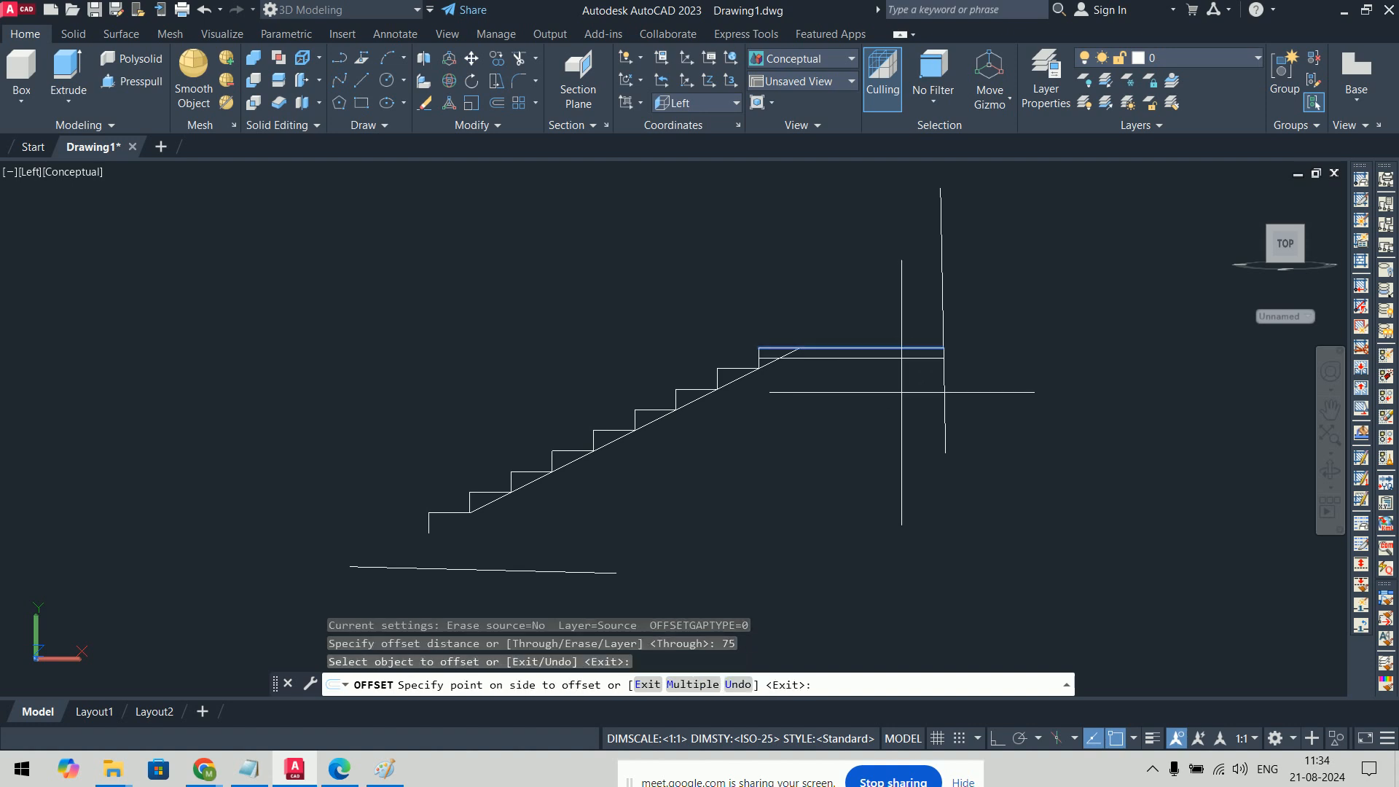
pyautogui.click(900, 400)
pyautogui.press('Return')
# Step: Try to join the landing's underside and the sloped line with a fillet of radius 0
pyautogui.scroll(5, 868, 373)
pyautogui.scroll(2, 862, 369)
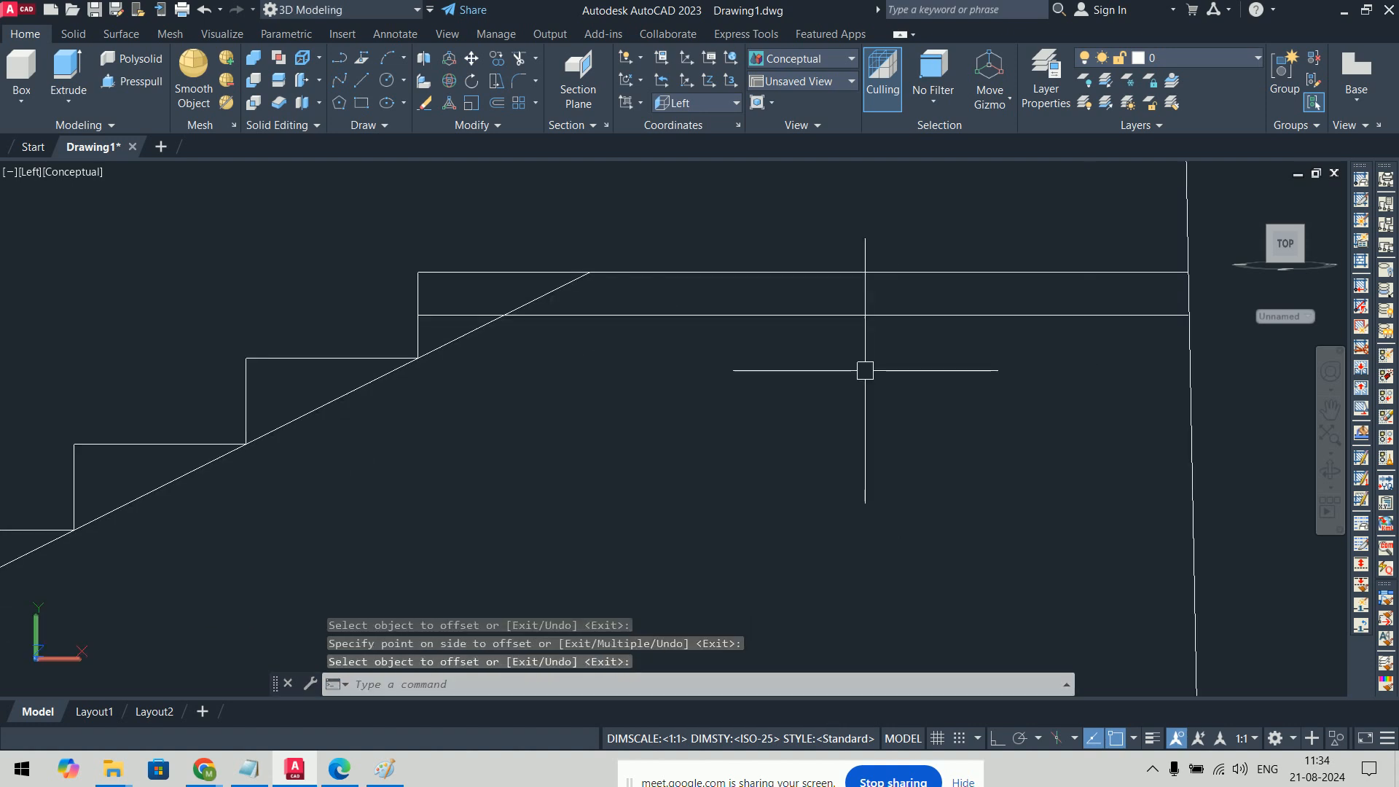
pyautogui.write('f')
pyautogui.press('Return')
pyautogui.write('r')
pyautogui.press('Return')
pyautogui.write('0')
pyautogui.press('Return')
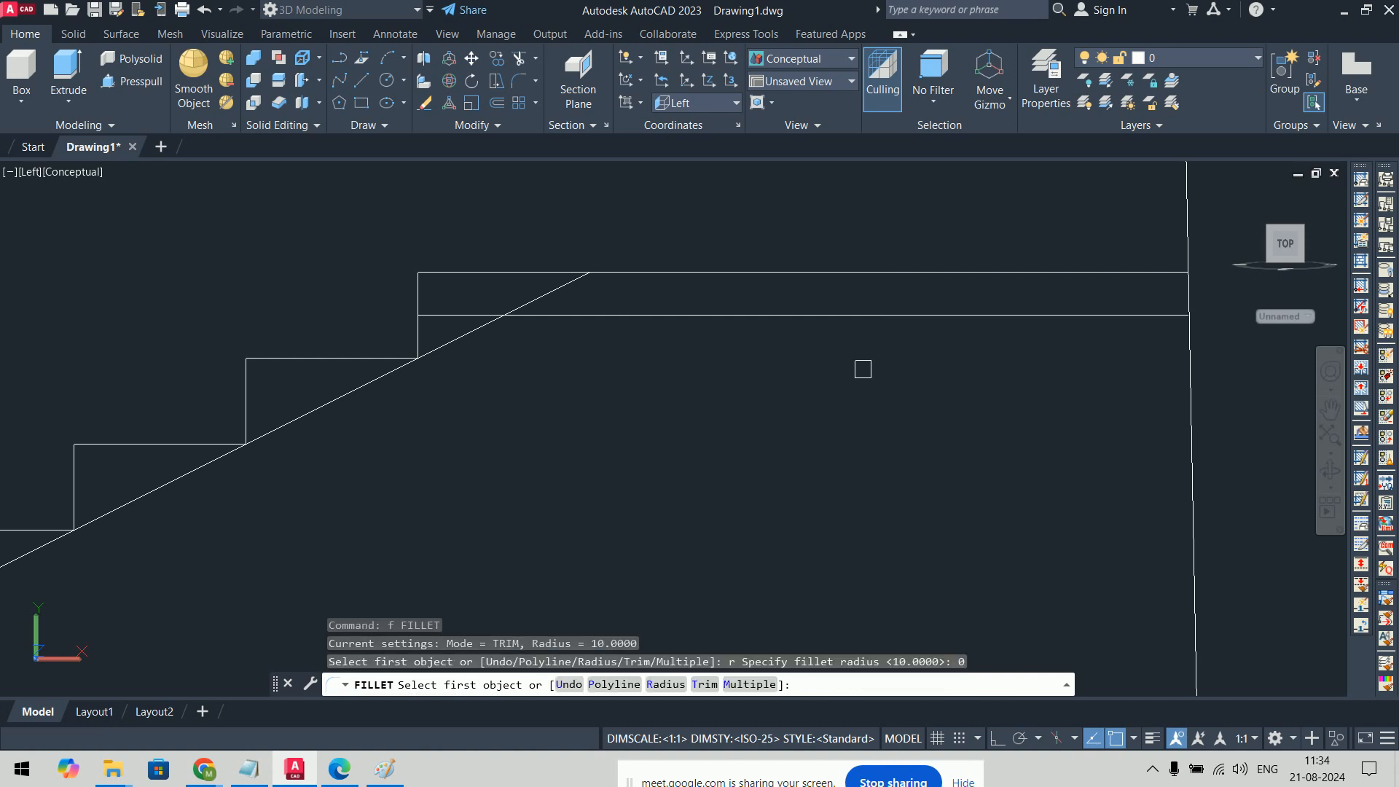
pyautogui.click(644, 314)
pyautogui.click(480, 340)
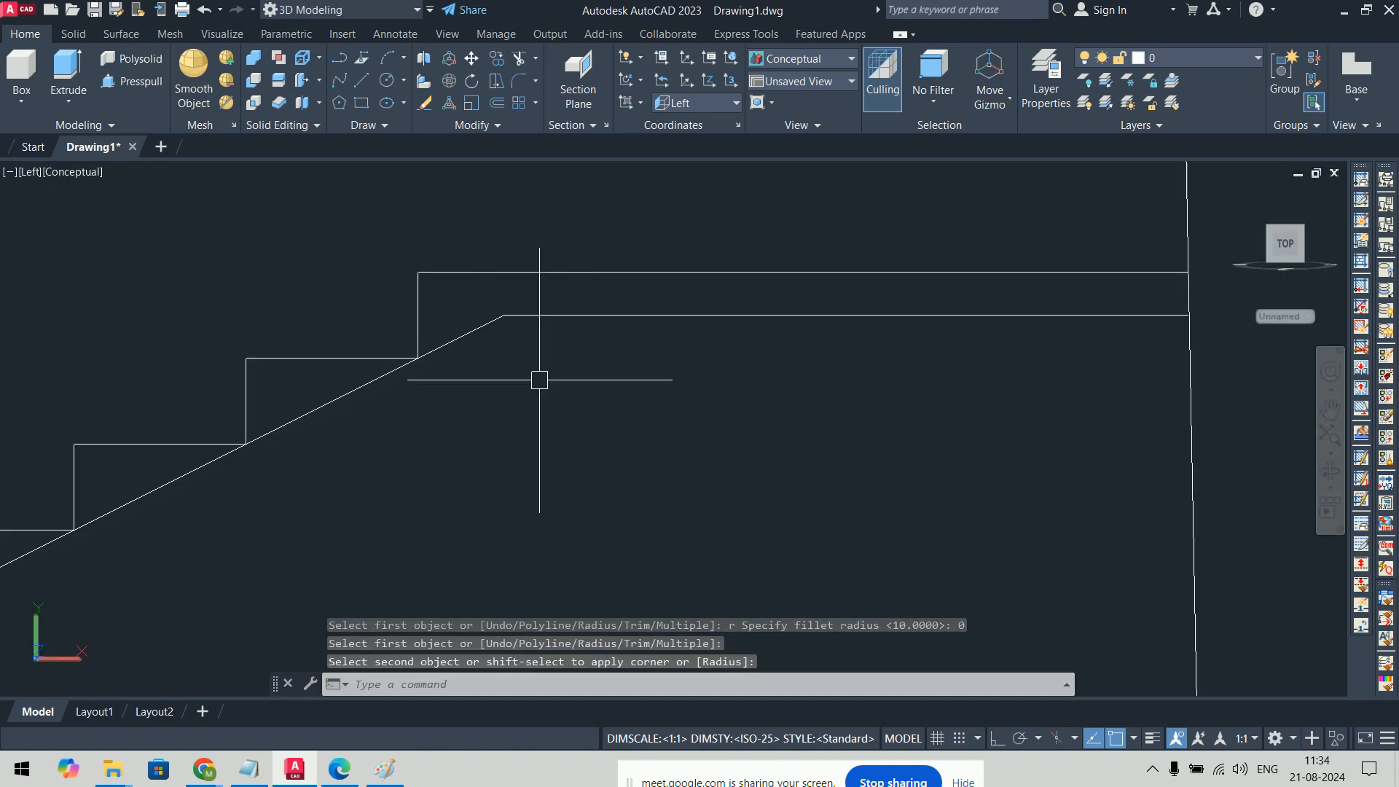
pyautogui.hotkey('ctrl', 'z')
# Step: Offset the sloped line downward with the Through option, to a freely chosen point a little below the steps
pyautogui.scroll(-4, 619, 413)
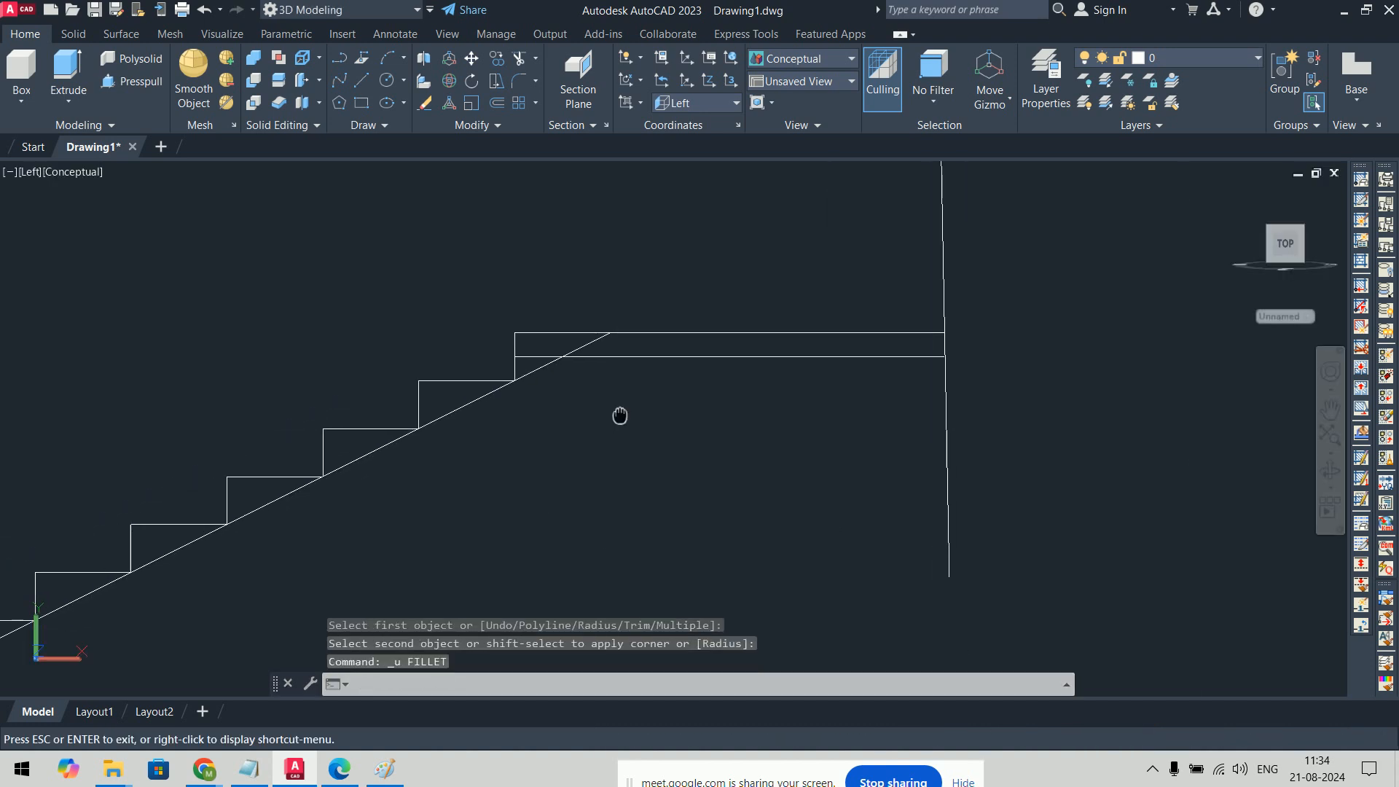
pyautogui.scroll(2, 695, 380)
pyautogui.write('o')
pyautogui.press('Return')
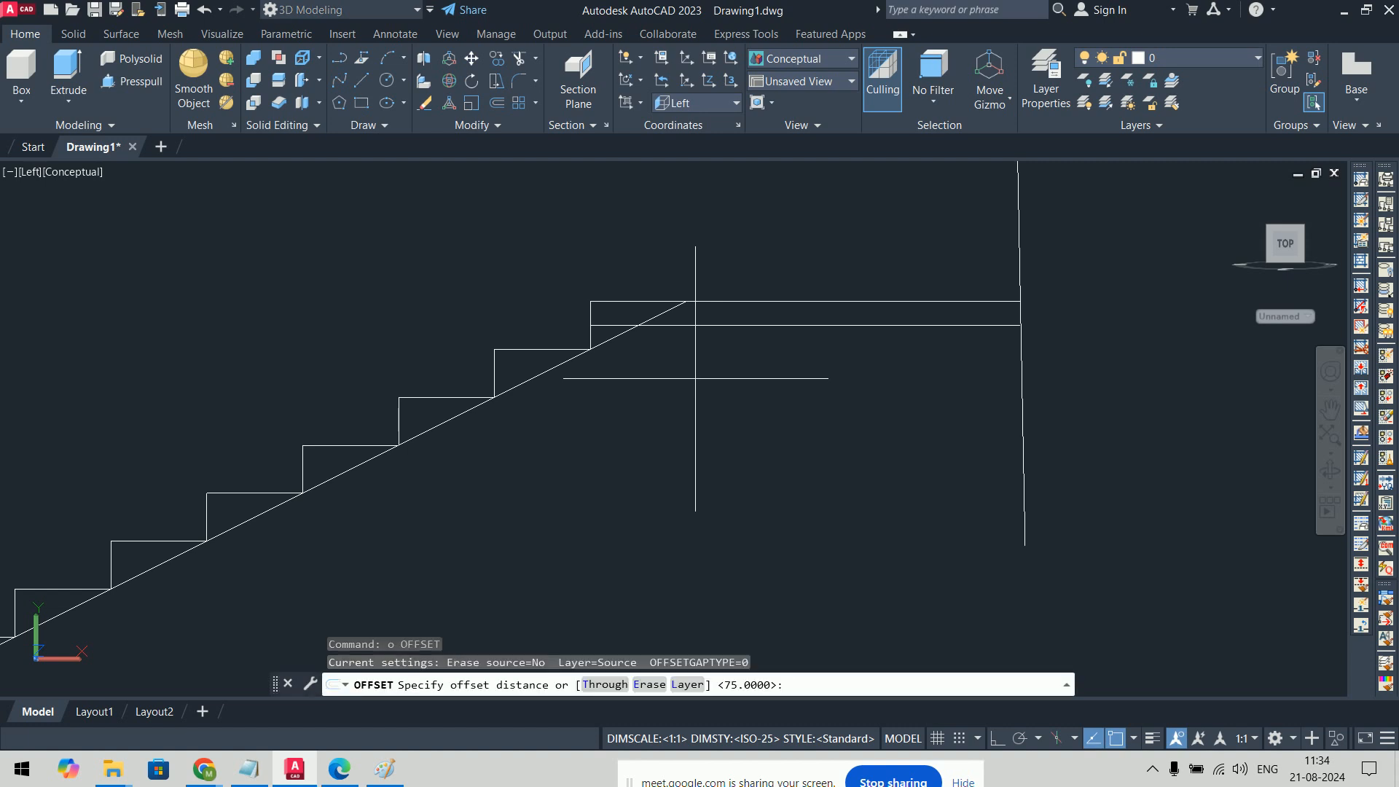
pyautogui.write('t')
pyautogui.press('Return')
pyautogui.click(550, 369)
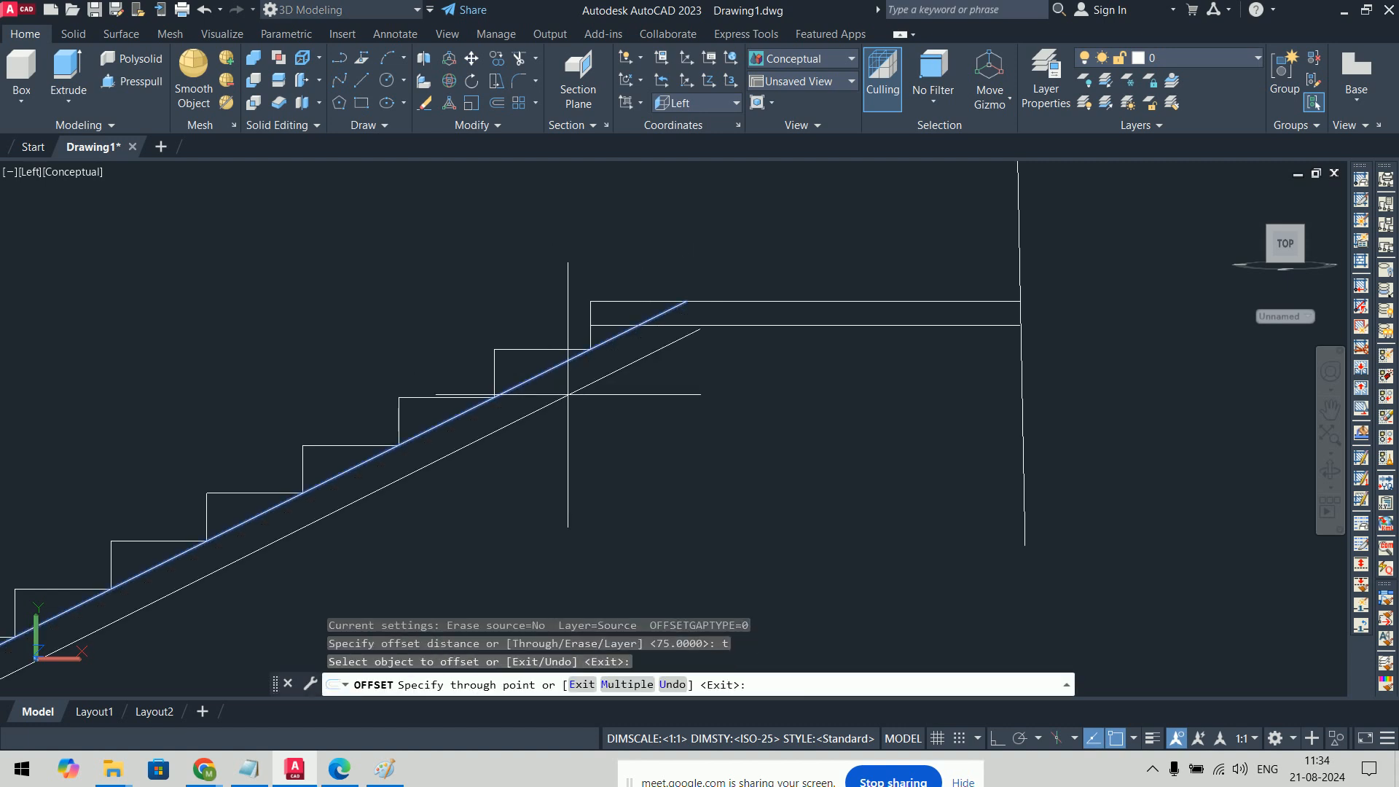
pyautogui.click(567, 393)
pyautogui.press('Escape')
pyautogui.press('Escape')
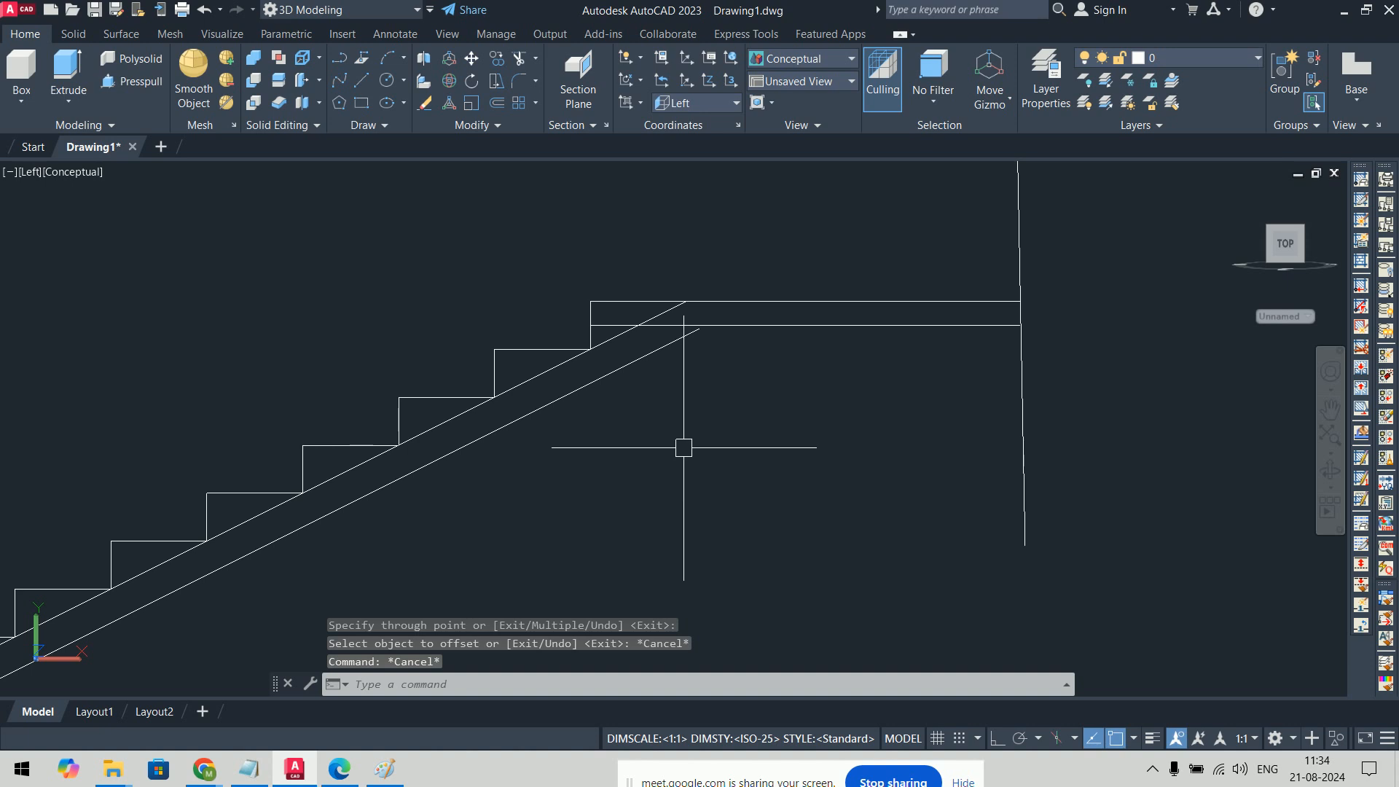
# Step: Extend the offset sloped line up to the landing's underside and delete the original sloped line
pyautogui.write('e')
pyautogui.press('Return')
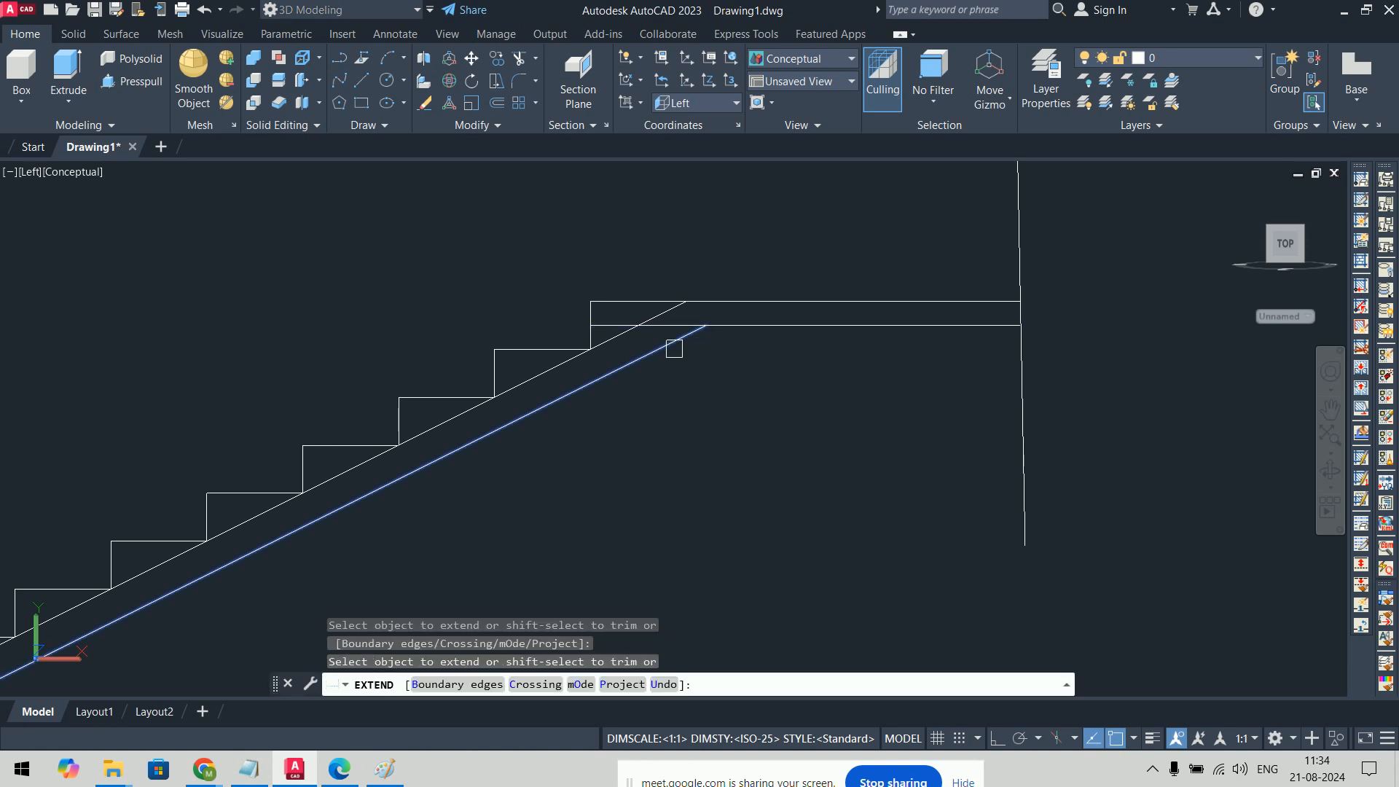
pyautogui.click(649, 353)
pyautogui.press('Escape')
pyautogui.click(621, 336)
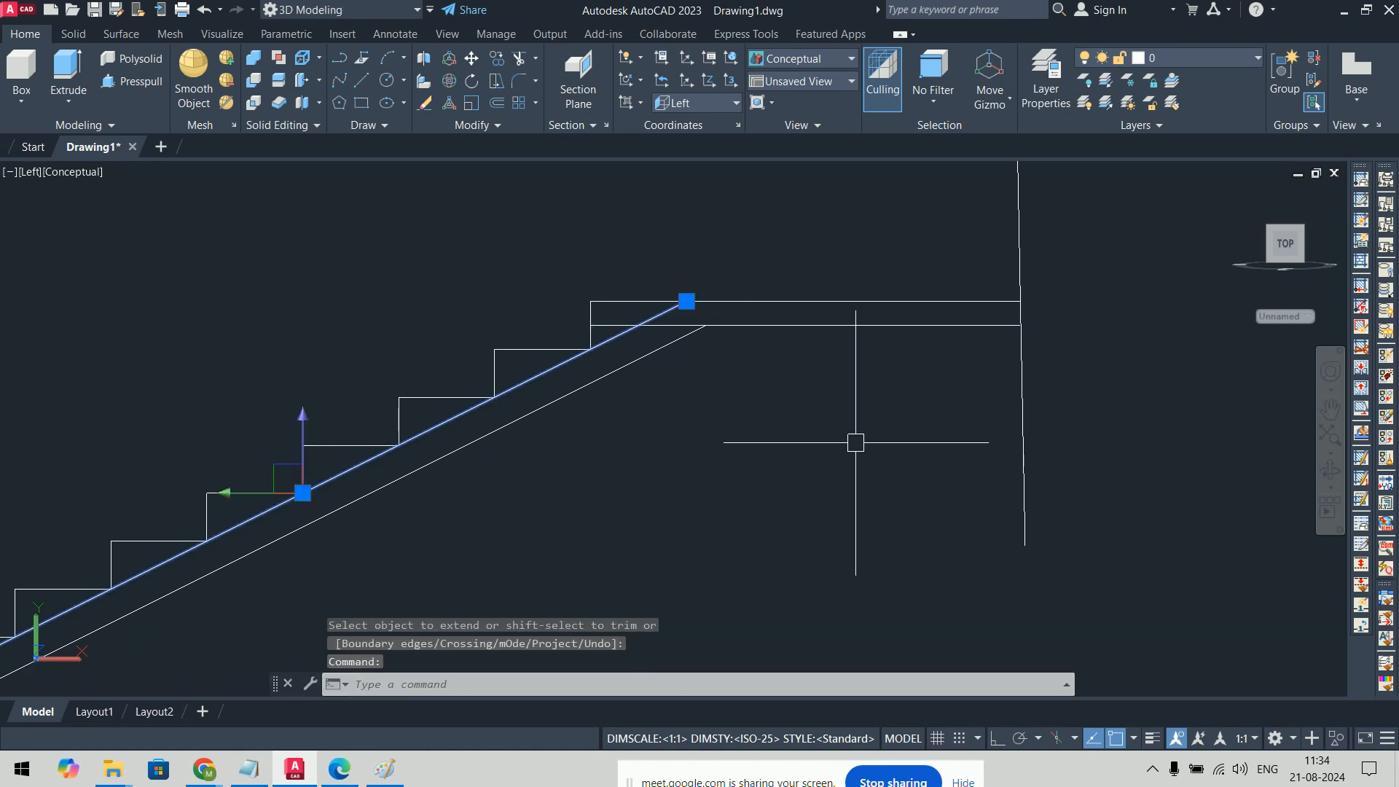
pyautogui.press('Delete')
# Step: Fillet the landing's underside and the remaining sloped line with radius 0 to form a clean corner
pyautogui.write('f')
pyautogui.press('Return')
pyautogui.write('r')
pyautogui.press('Return')
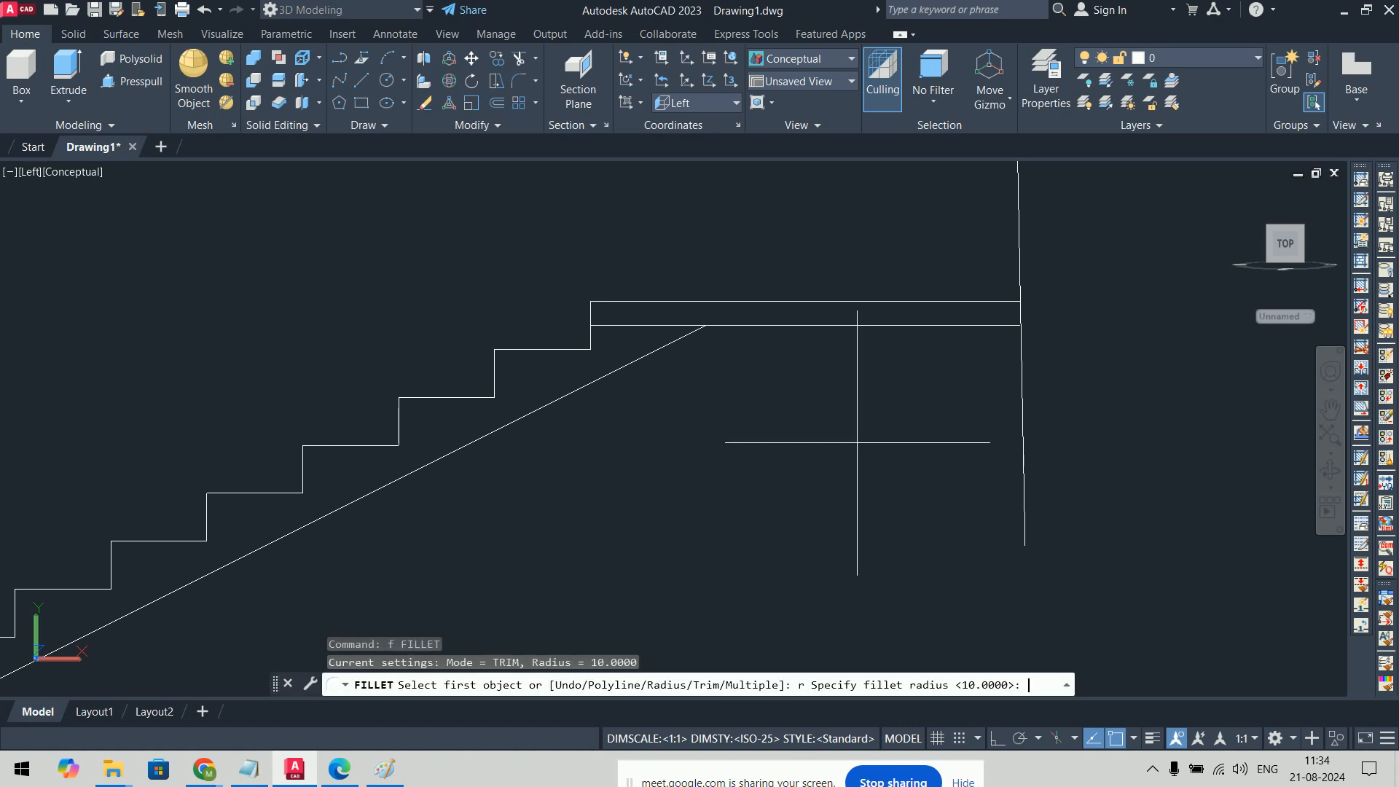
pyautogui.write('0')
pyautogui.press('Return')
pyautogui.click(806, 325)
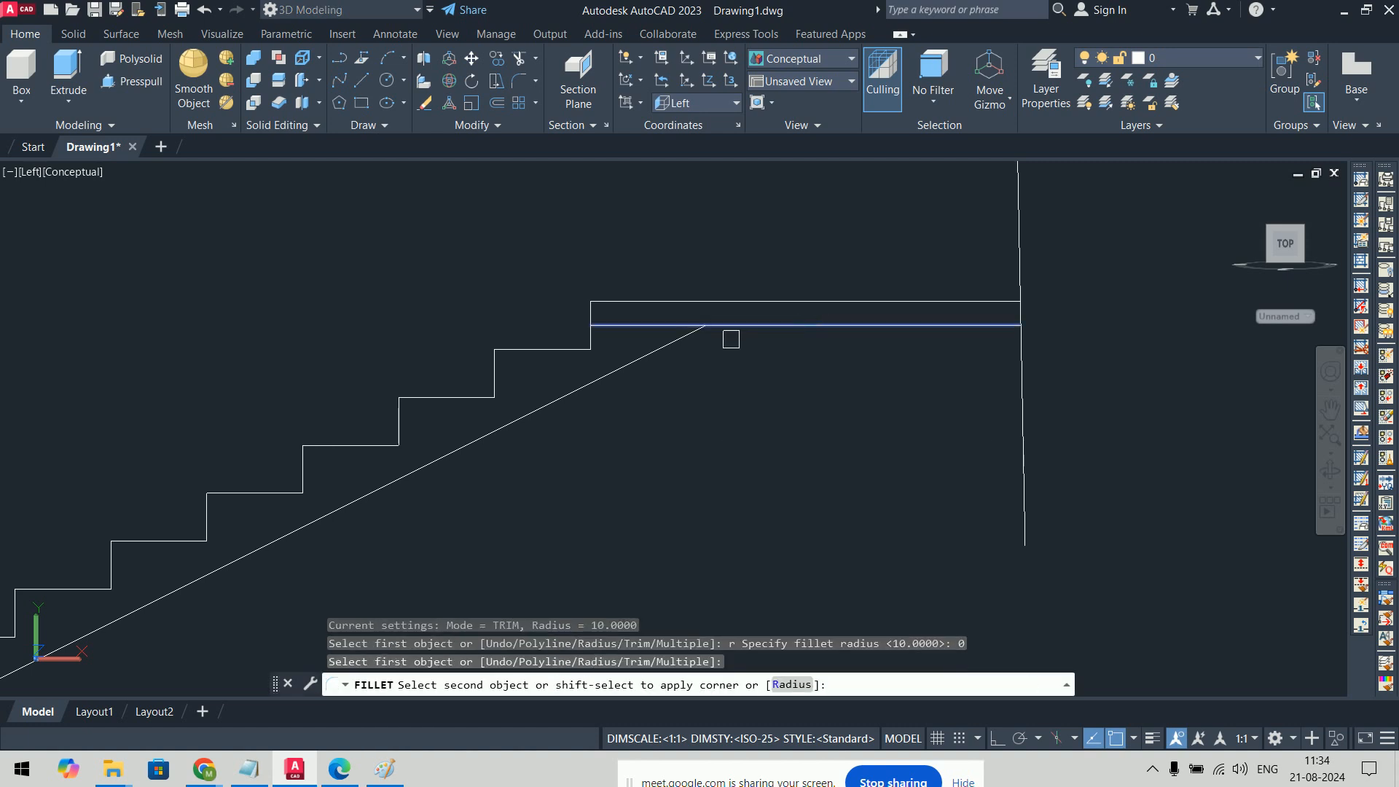
pyautogui.click(692, 334)
pyautogui.scroll(-6, 803, 434)
pyautogui.scroll(8, 641, 423)
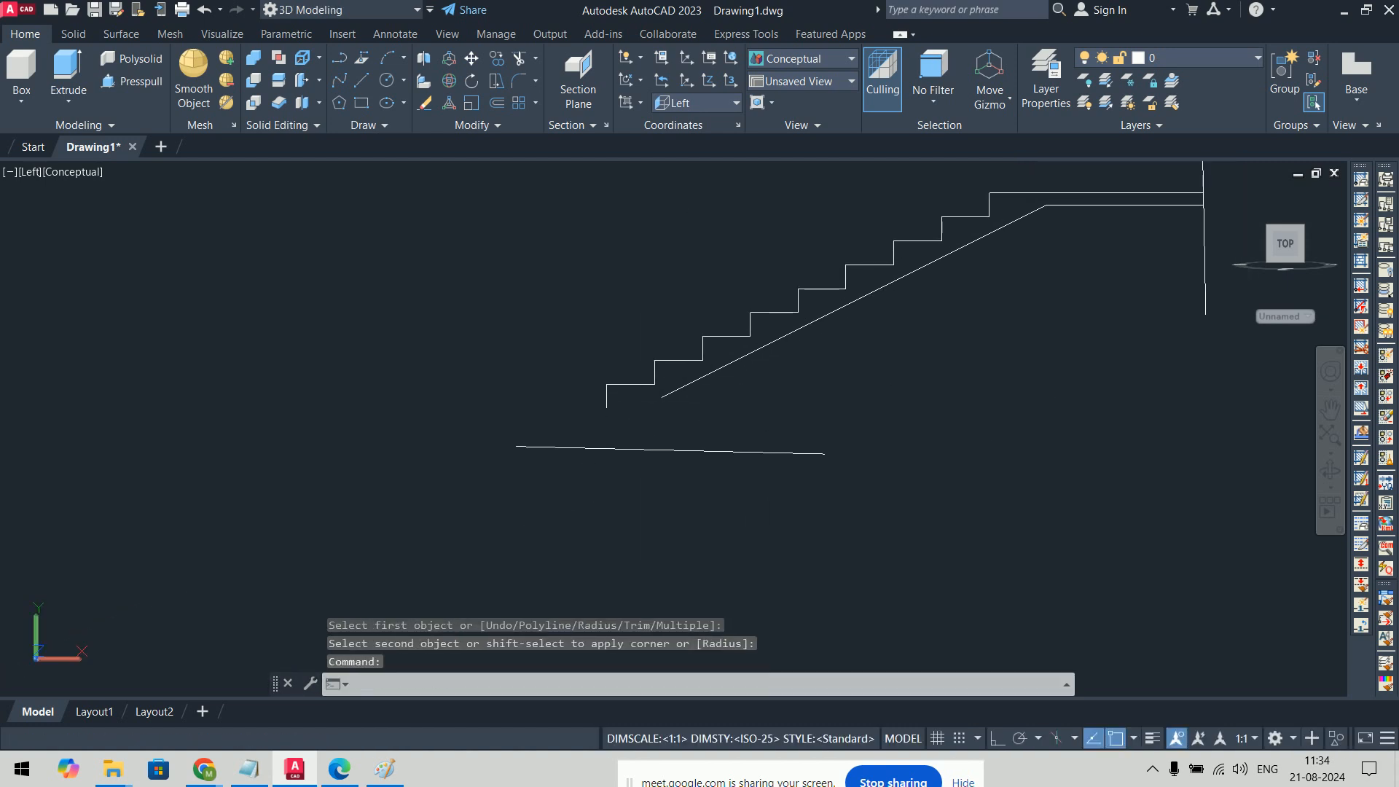
pyautogui.moveTo(633, 414); pyautogui.dragTo(628, 453, button='middle')
pyautogui.write('e')
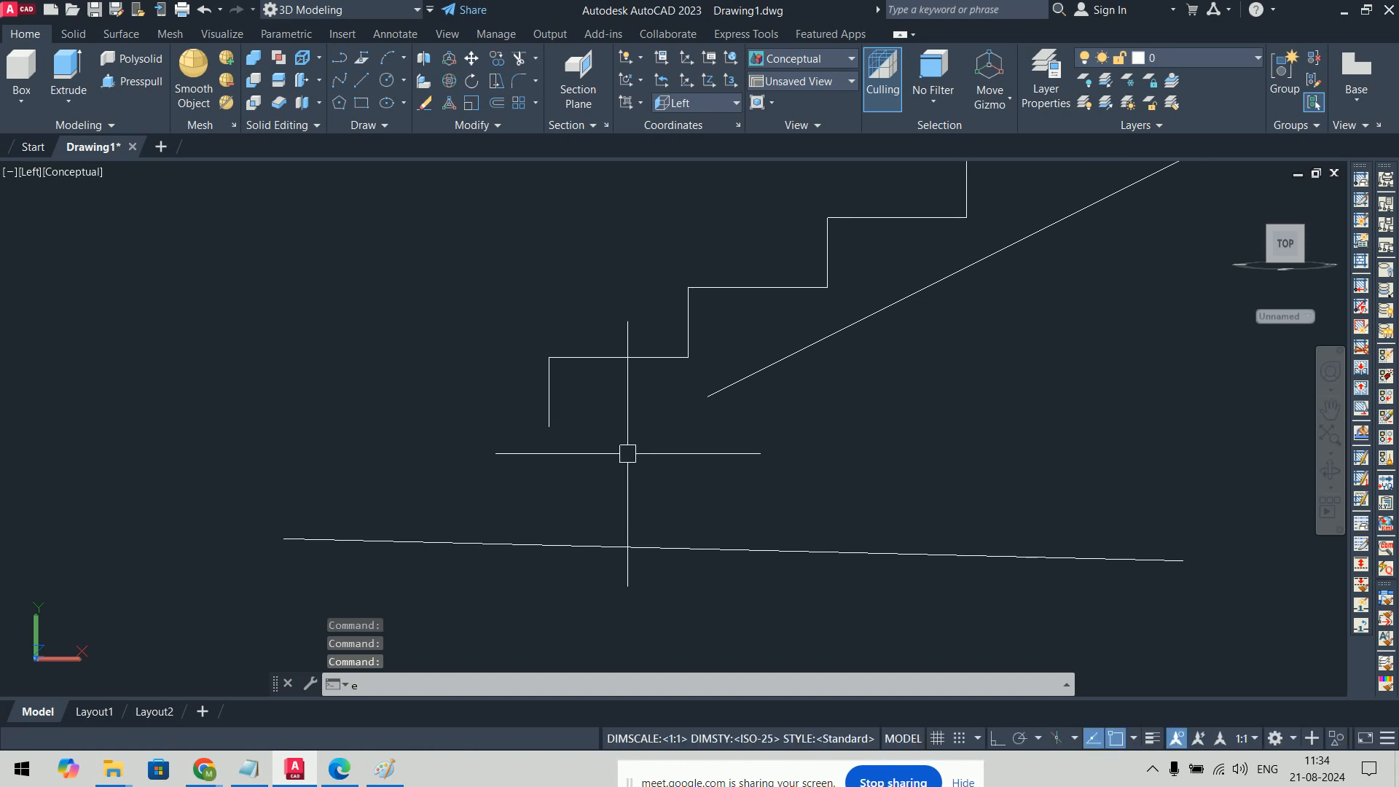
pyautogui.press('Escape')
pyautogui.press('Escape')
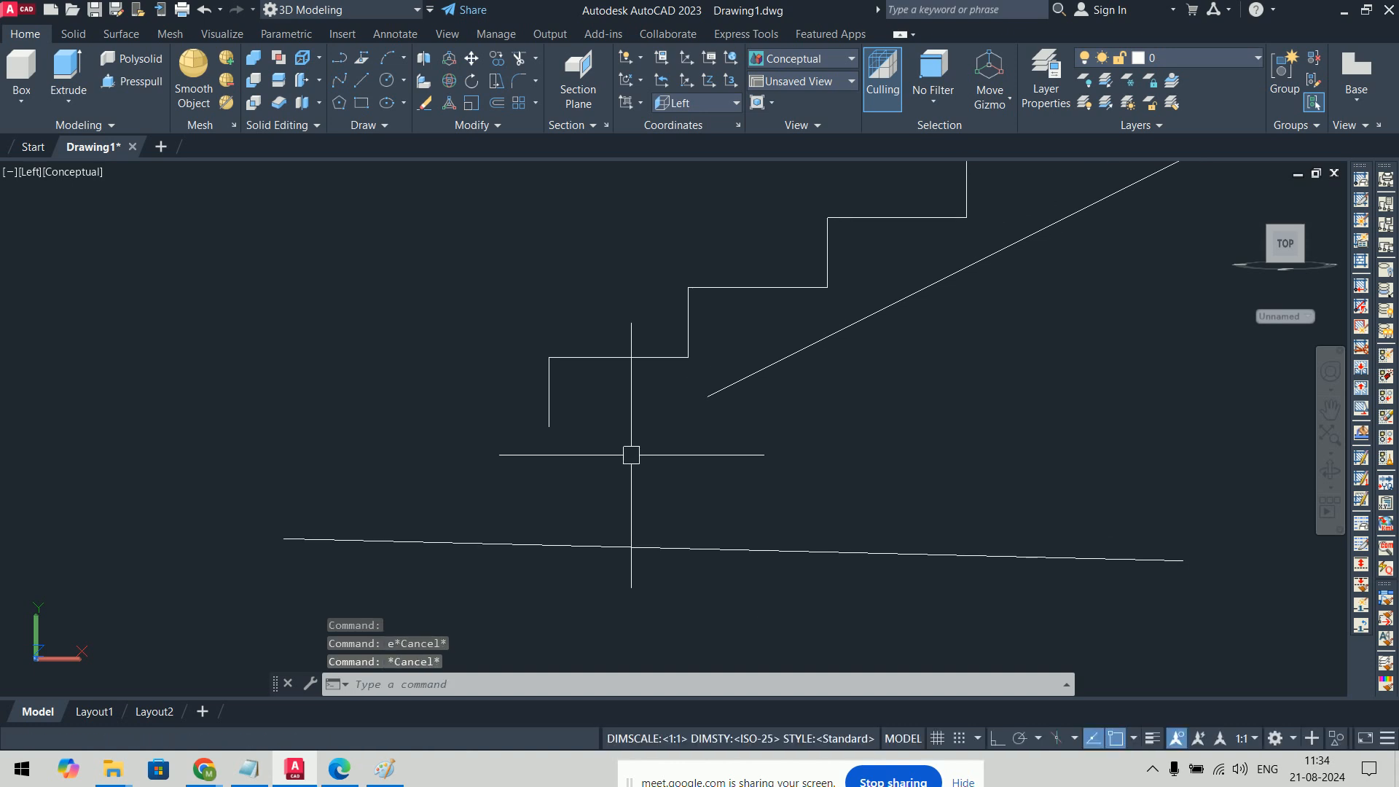
pyautogui.write('l')
pyautogui.press('Return')
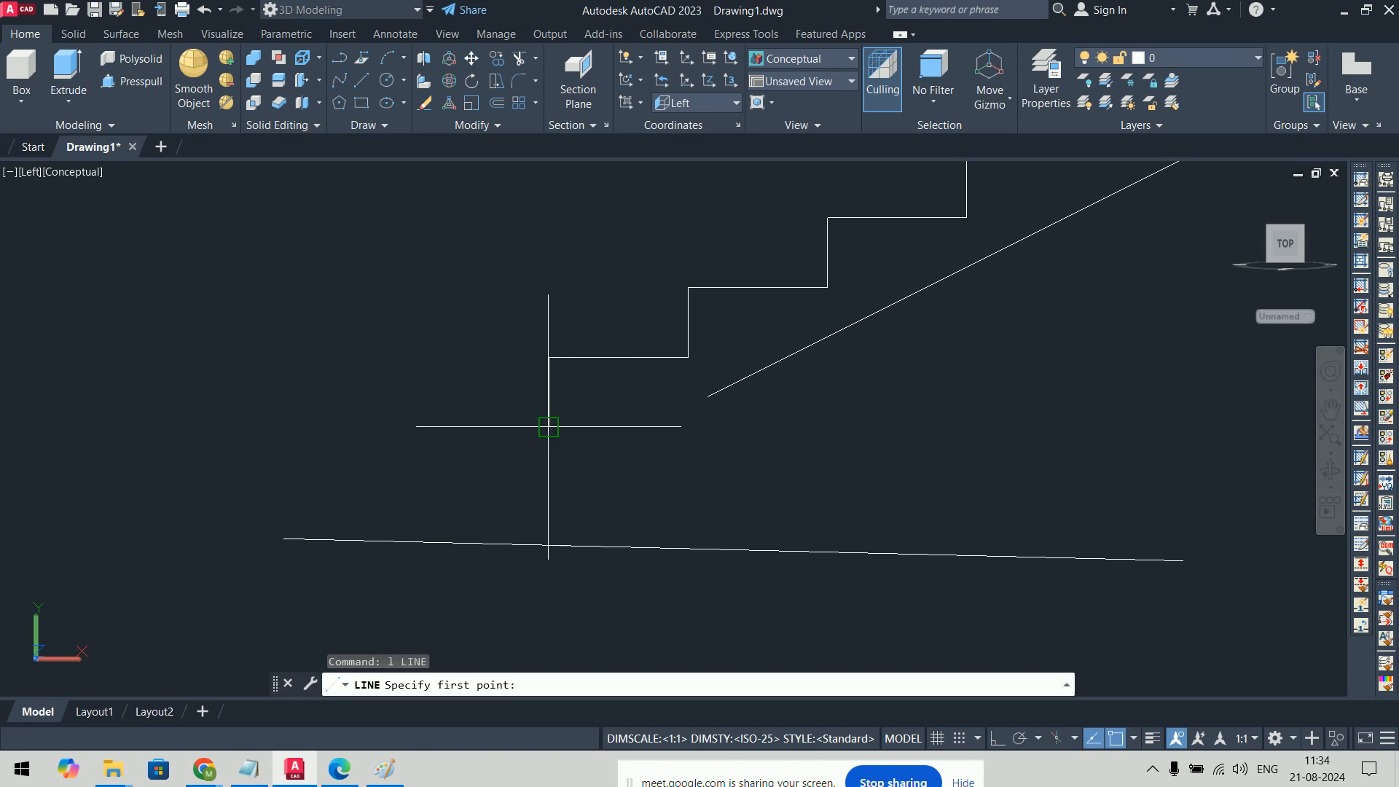
pyautogui.click(548, 427)
pyautogui.press('Escape')
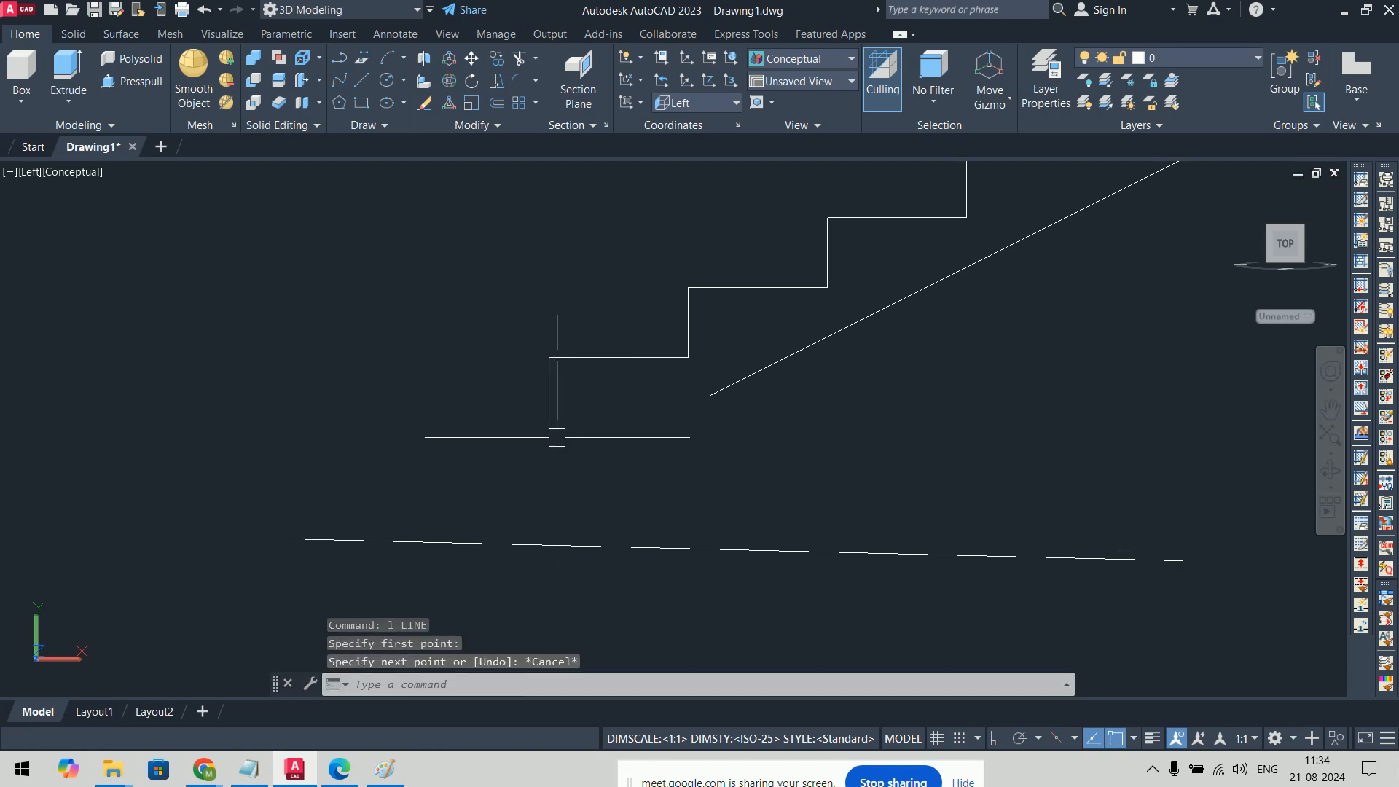
# Step: Draw a horizontal line from the first riser's lower end to the right, past the lower end of the sloped line
pyautogui.write('l')
pyautogui.press('Return')
pyautogui.click(548, 426)
pyautogui.click(793, 426)
pyautogui.press('Return')
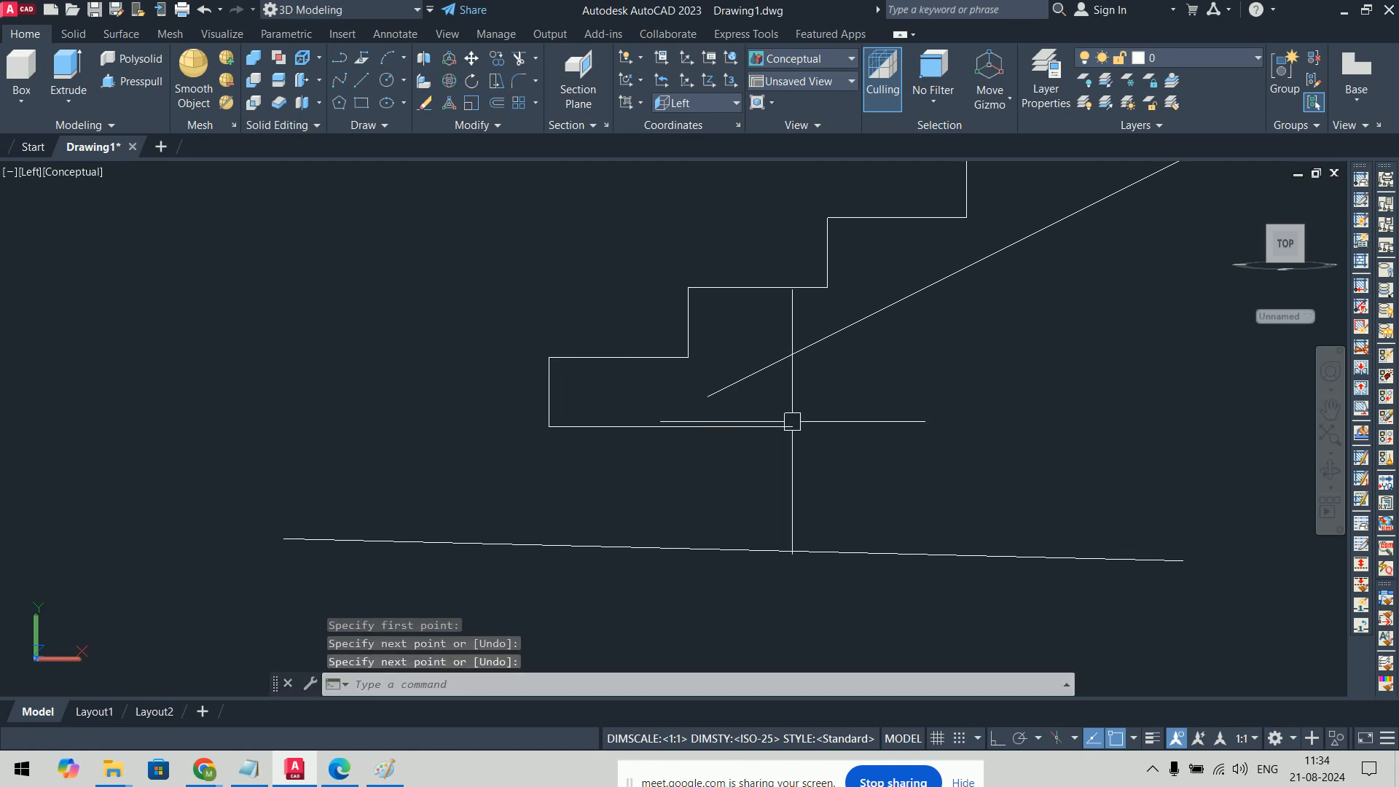
# Step: Try a radius 0 fillet between the sloped underside and the bottom horizontal line, and undo it
pyautogui.write('f')
pyautogui.press('Return')
pyautogui.write('r')
pyautogui.press('Return')
pyautogui.write('0')
pyautogui.press('Return')
pyautogui.click(772, 364)
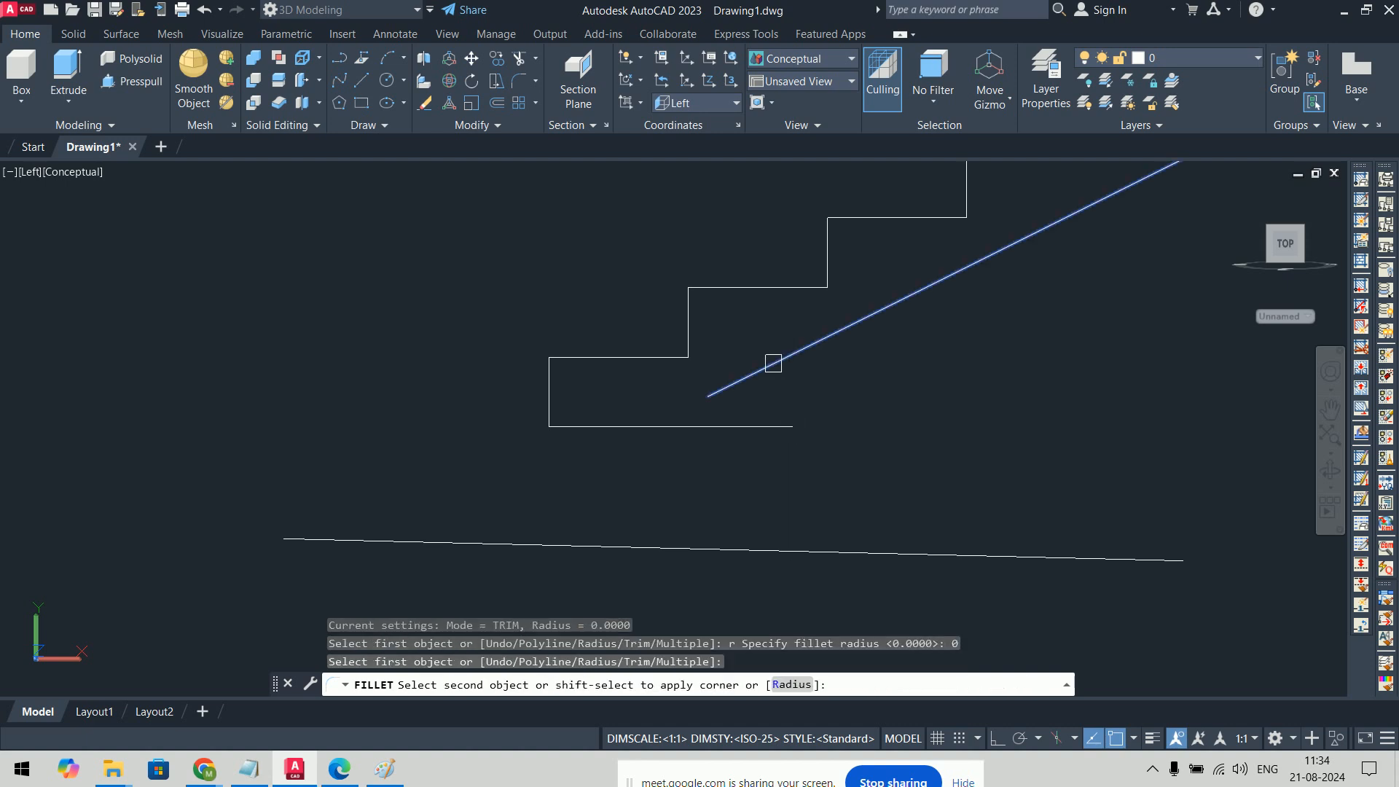
pyautogui.click(656, 426)
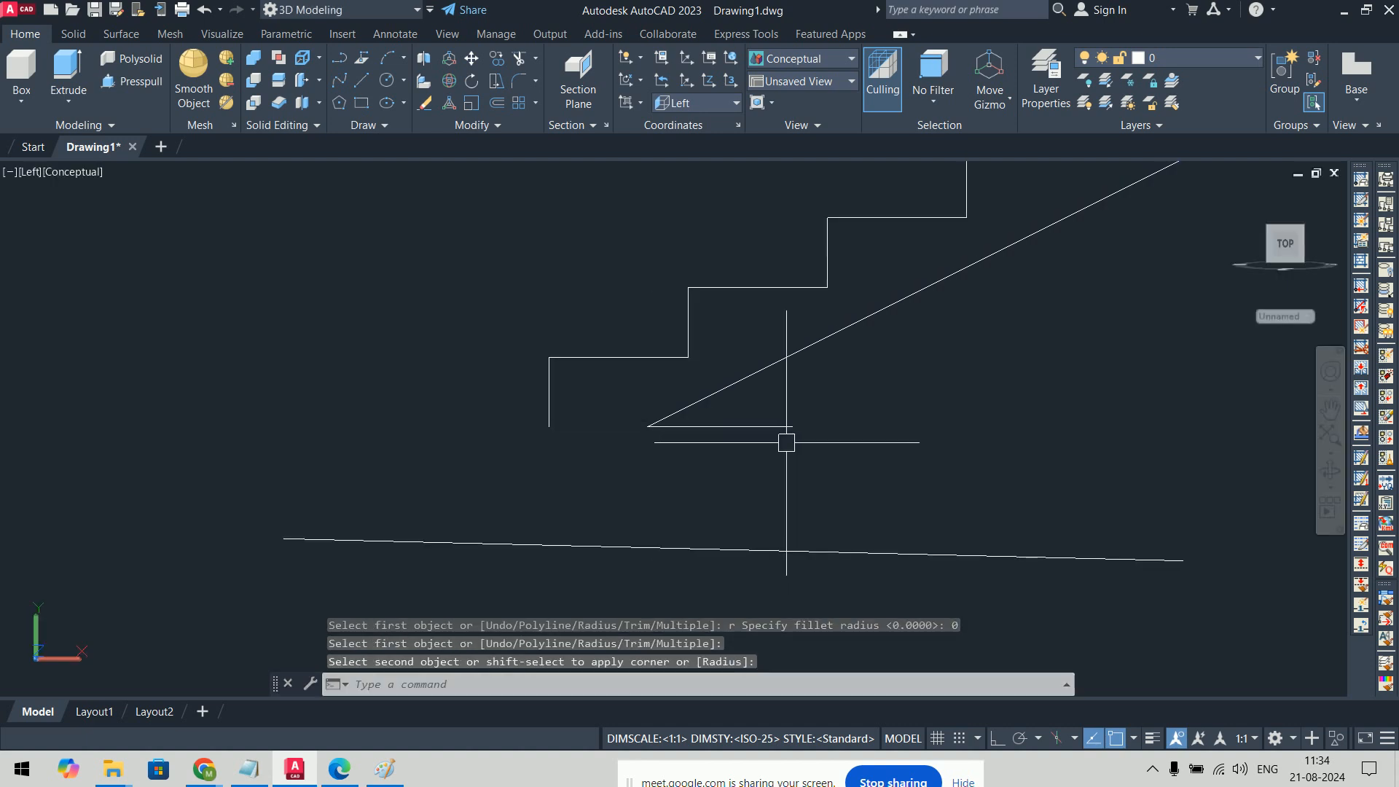
pyautogui.hotkey('ctrl', 'z')
pyautogui.write('d')
pyautogui.press('Escape')
pyautogui.press('Escape')
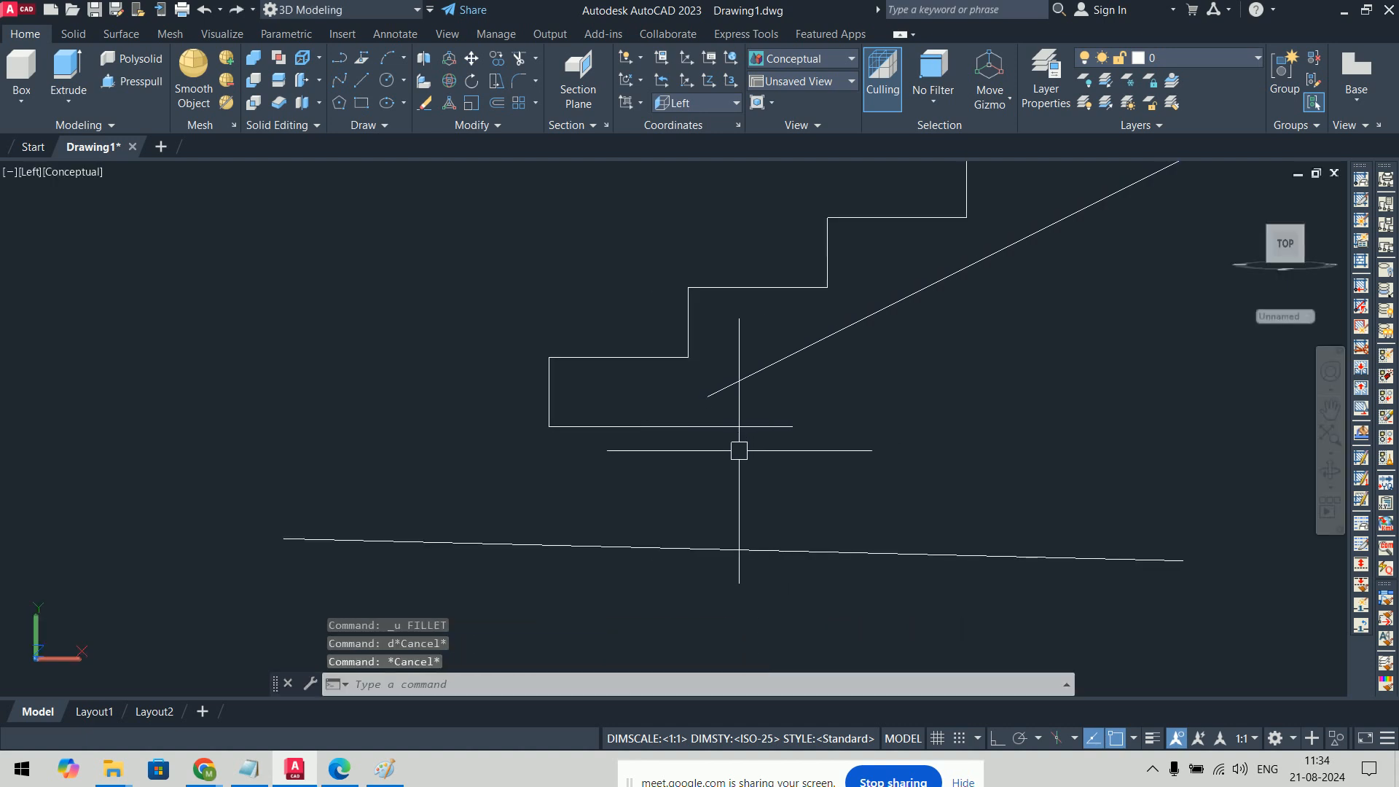
# Step: Fillet the bottom horizontal line's part beside the first riser with the sloped underside, using radius 0
pyautogui.write('f')
pyautogui.press('Return')
pyautogui.write('r')
pyautogui.press('Return')
pyautogui.write('0')
pyautogui.press('Return')
pyautogui.click(618, 428)
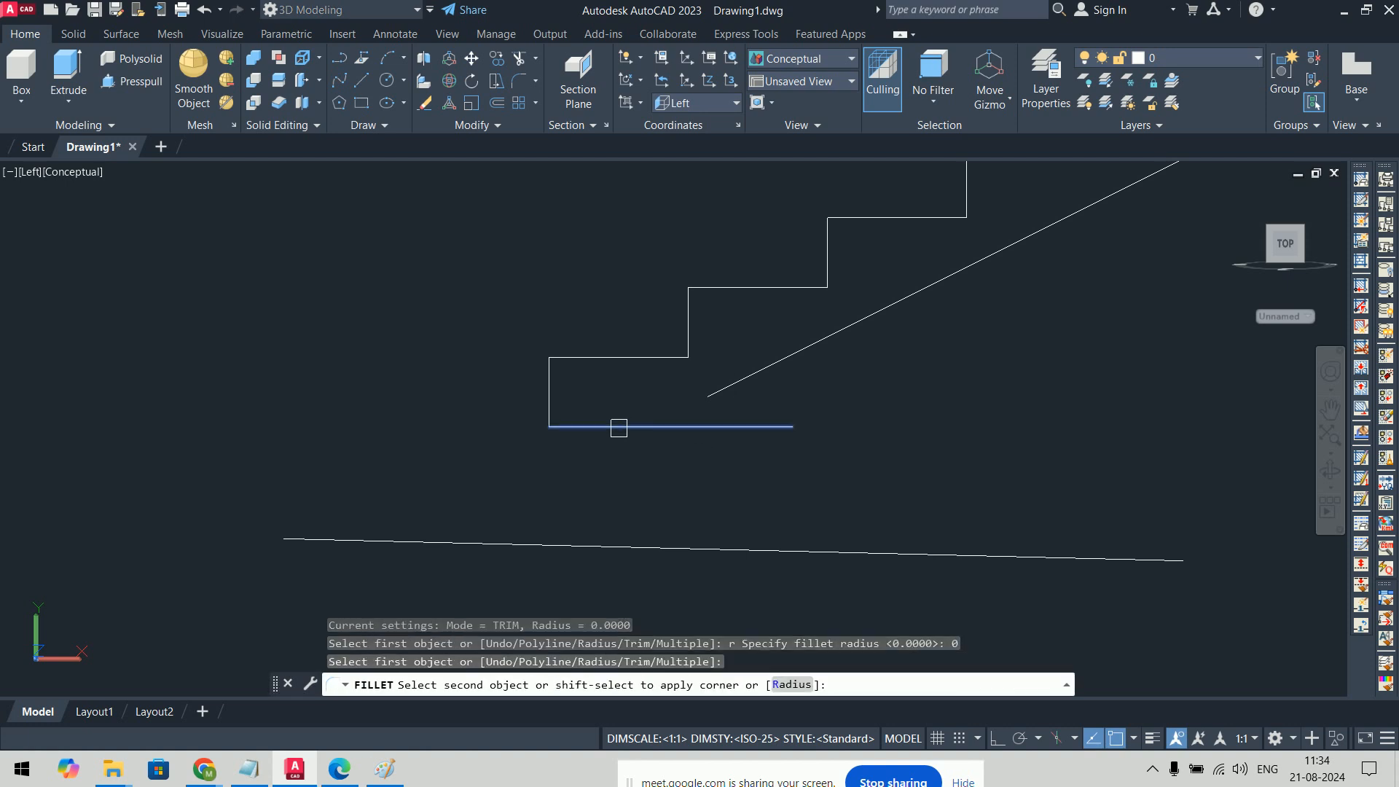
pyautogui.click(705, 386)
pyautogui.scroll(-5, 1075, 406)
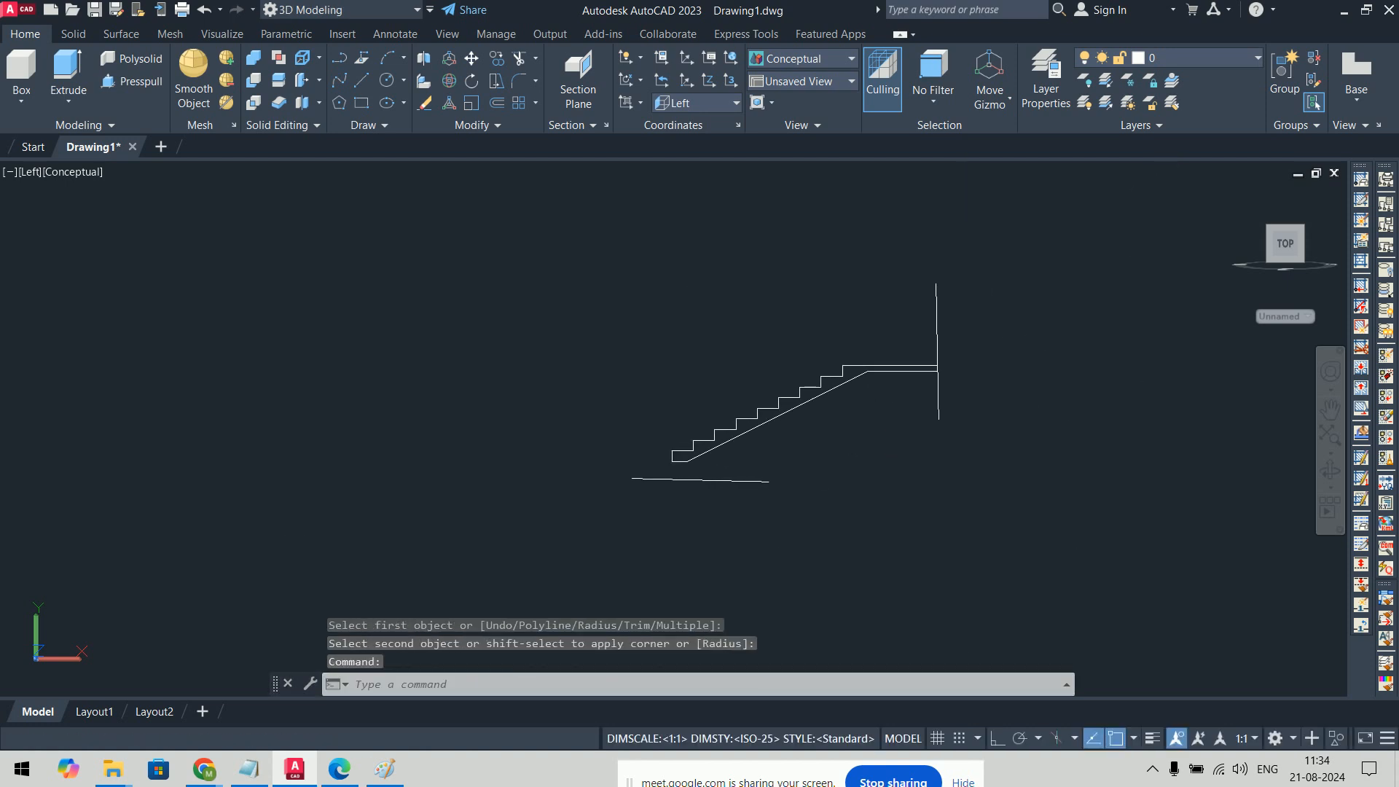
# Step: Draw a vertical line with Ortho on across both landing lines, just before the slanted guide line
pyautogui.scroll(4, 942, 377)
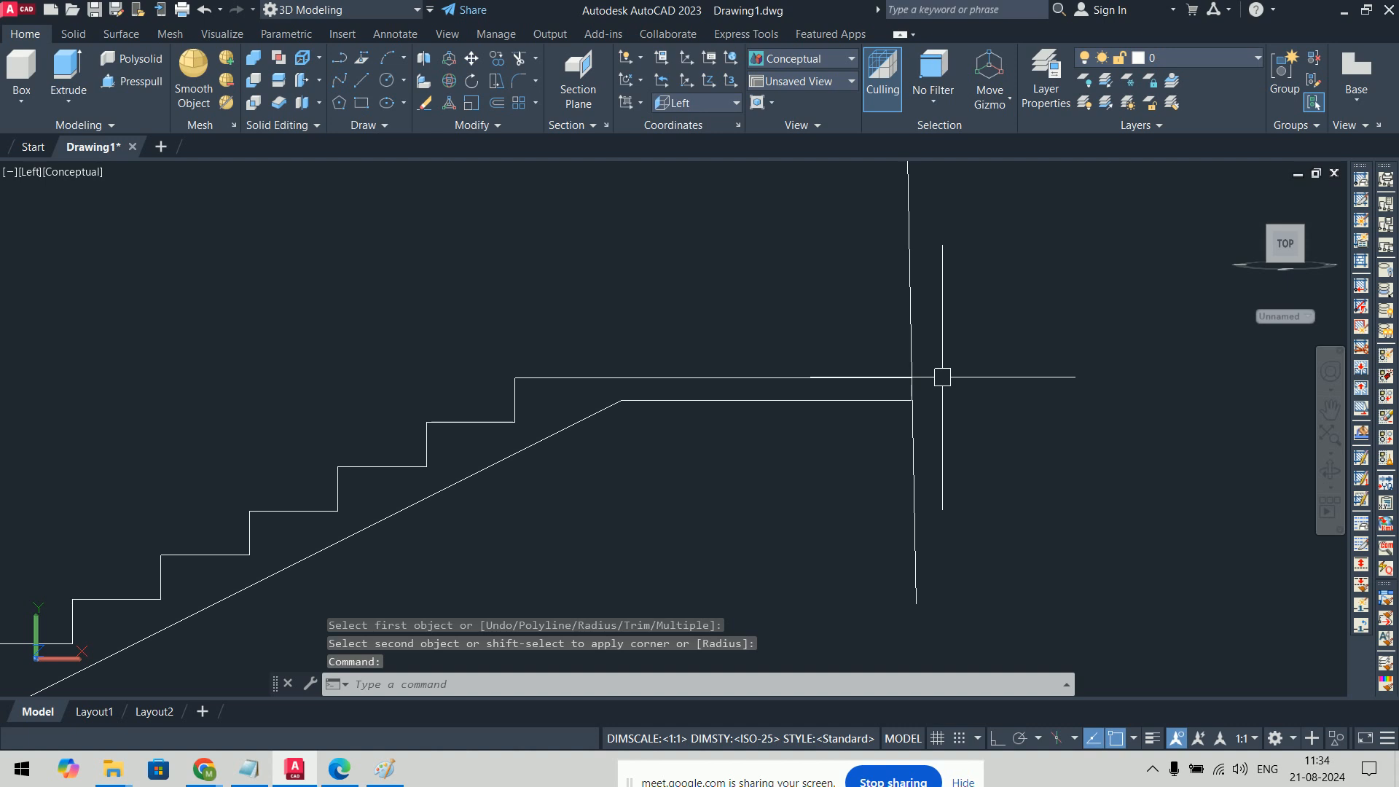
pyautogui.write('l')
pyautogui.press('Return')
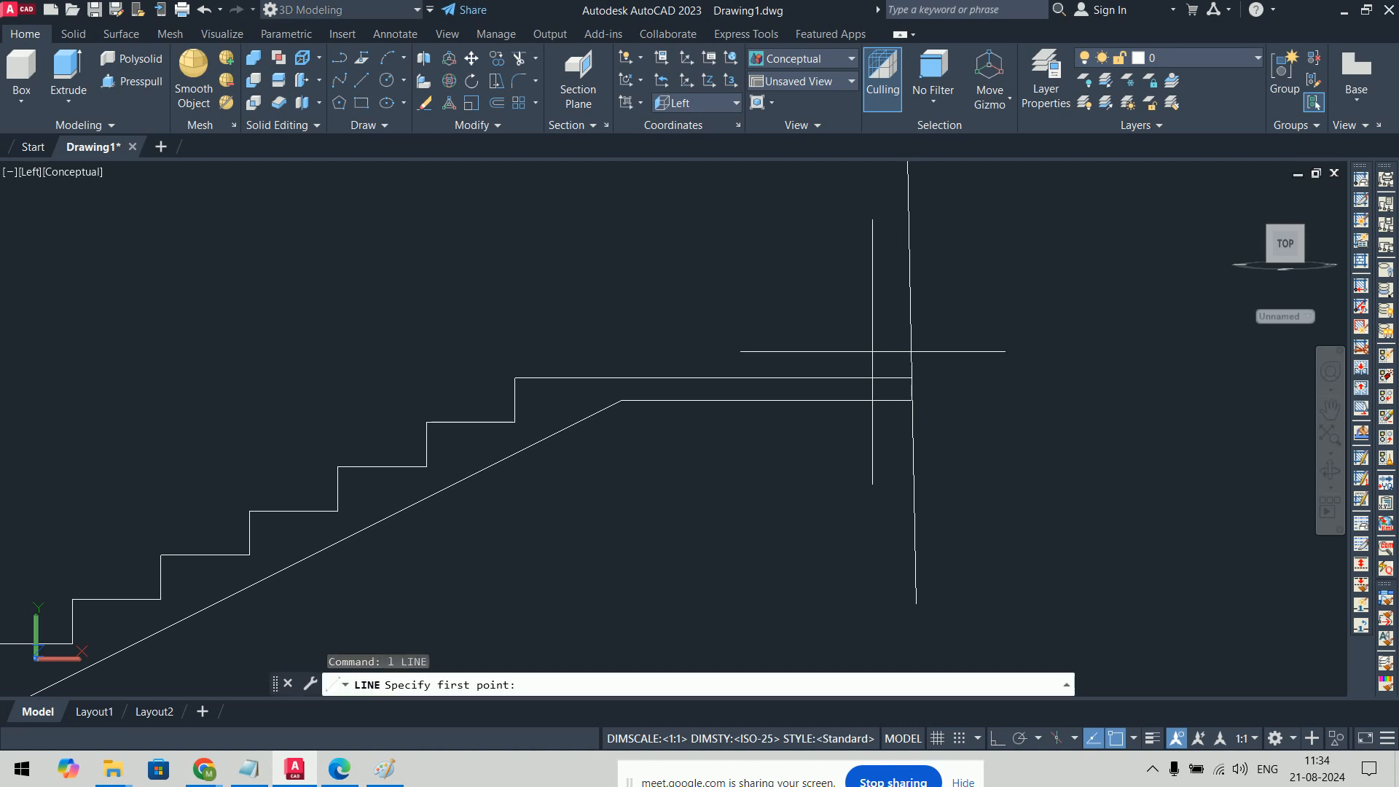
pyautogui.click(998, 738)
pyautogui.click(877, 361)
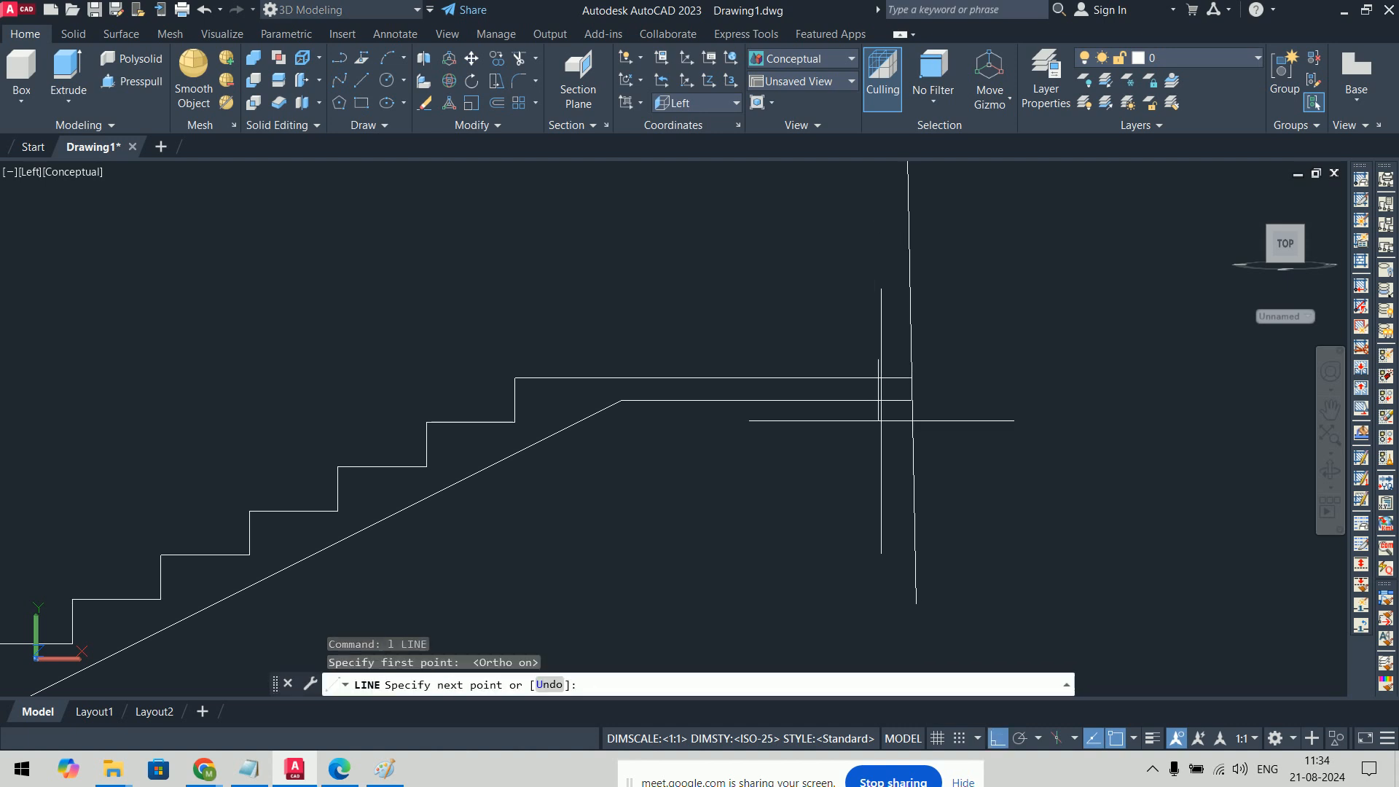
pyautogui.click(878, 446)
pyautogui.press('Return')
# Step: Trim the new vertical line's overhangs and the landing stubs beyond it, and clear the leftover slanted guide lines
pyautogui.write('t')
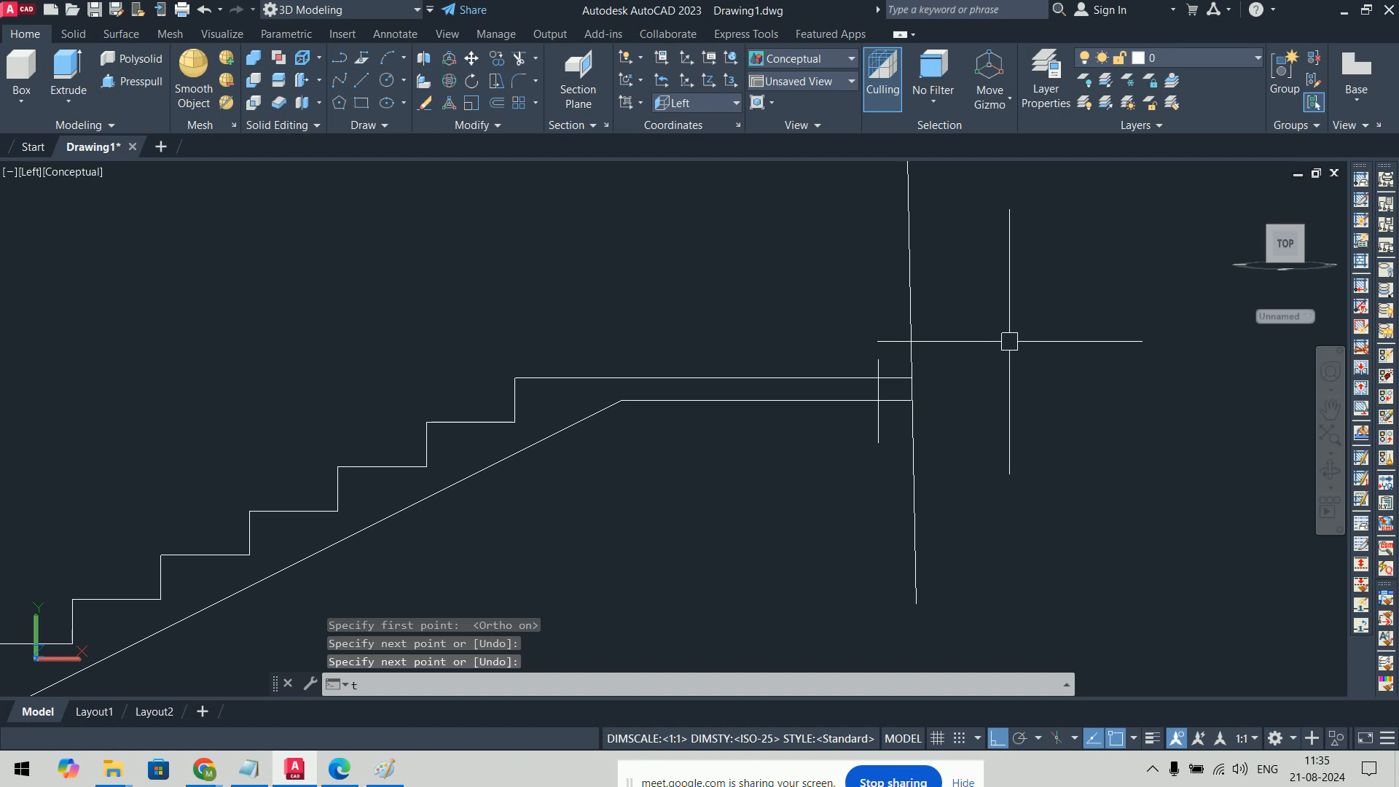
pyautogui.write(' or')
pyautogui.press('Return')
pyautogui.scroll(2, 866, 362)
pyautogui.moveTo(876, 367)
pyautogui.mouseDown()
pyautogui.moveTo(964, 421)
pyautogui.moveTo(920, 487)
pyautogui.moveTo(751, 594)
pyautogui.mouseUp()
pyautogui.scroll(-5, 1039, 423)
pyautogui.scroll(1, 822, 539)
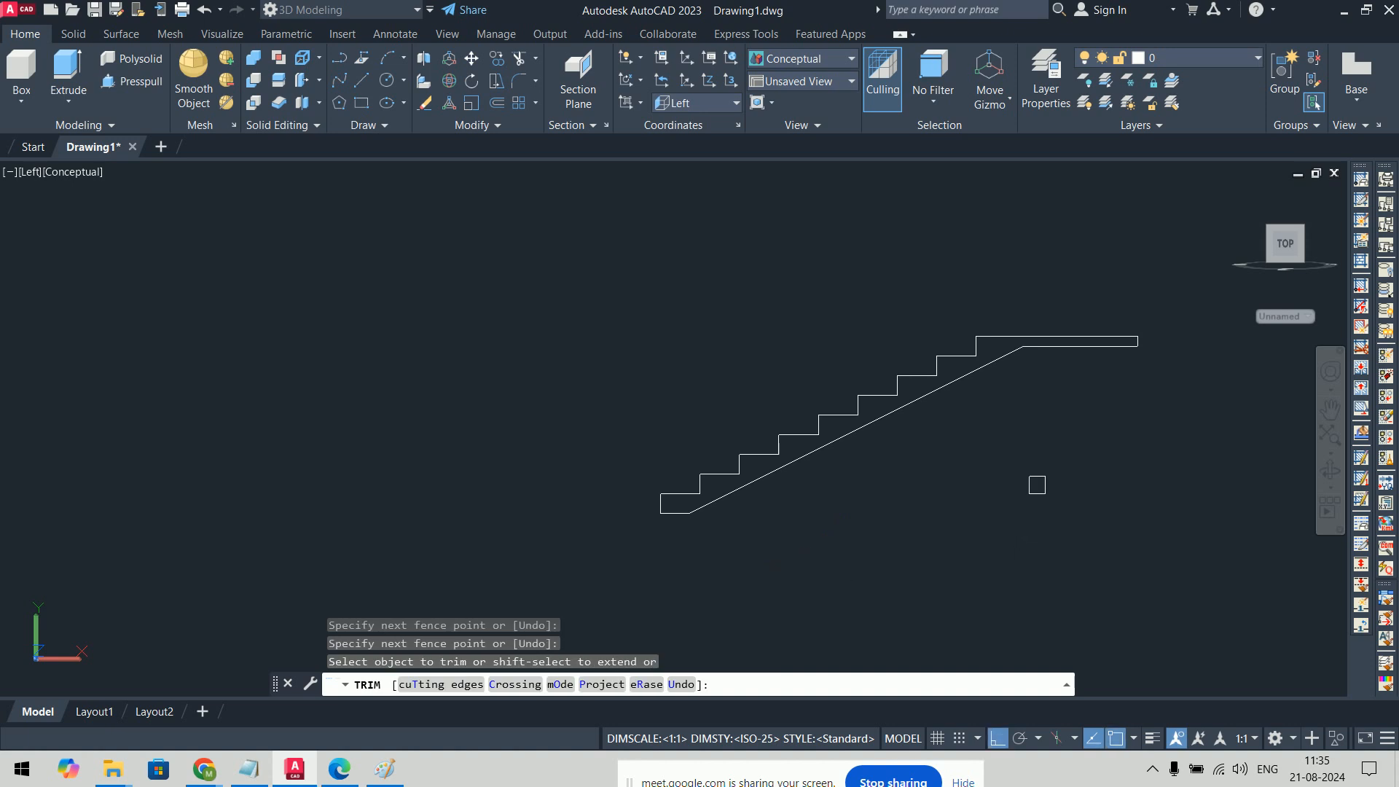
pyautogui.press('Escape')
# Step: Join all lines of the staircase profile into one polyline and select it to check the result
pyautogui.moveTo(1074, 434); pyautogui.dragTo(907, 396, button='middle')
pyautogui.write('j')
pyautogui.press('Return')
pyautogui.click(1081, 198)
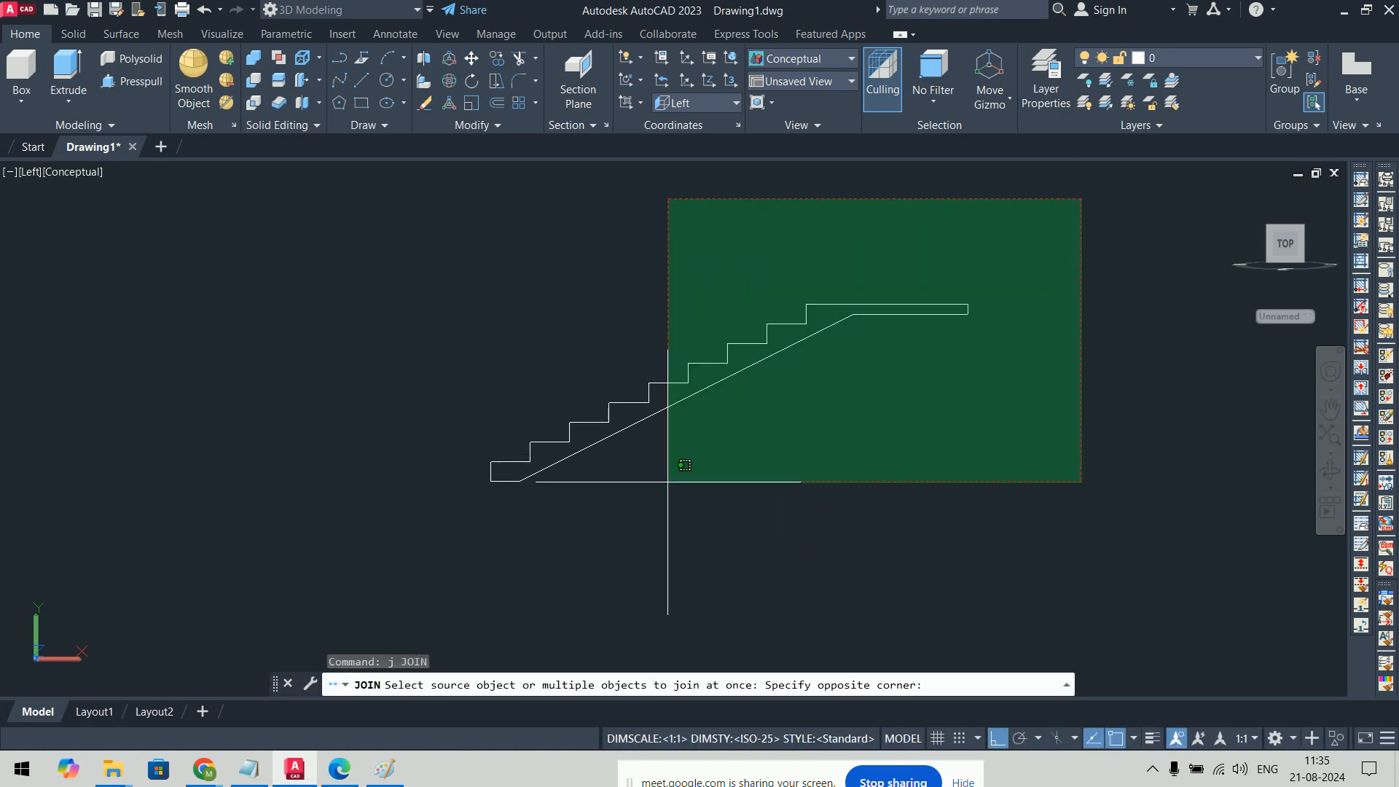
pyautogui.click(408, 556)
pyautogui.press('Return')
pyautogui.click(566, 460)
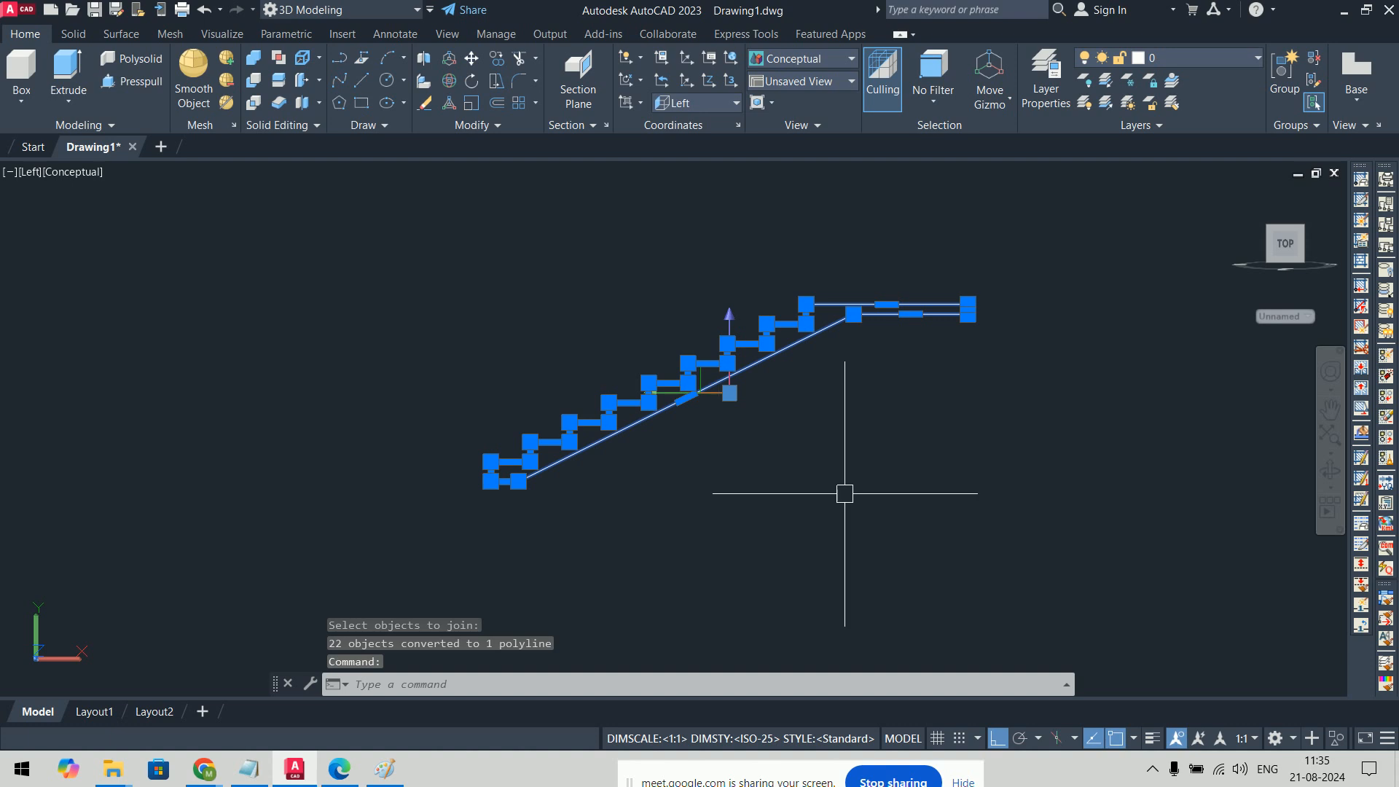
pyautogui.press('Escape')
pyautogui.press('Escape')
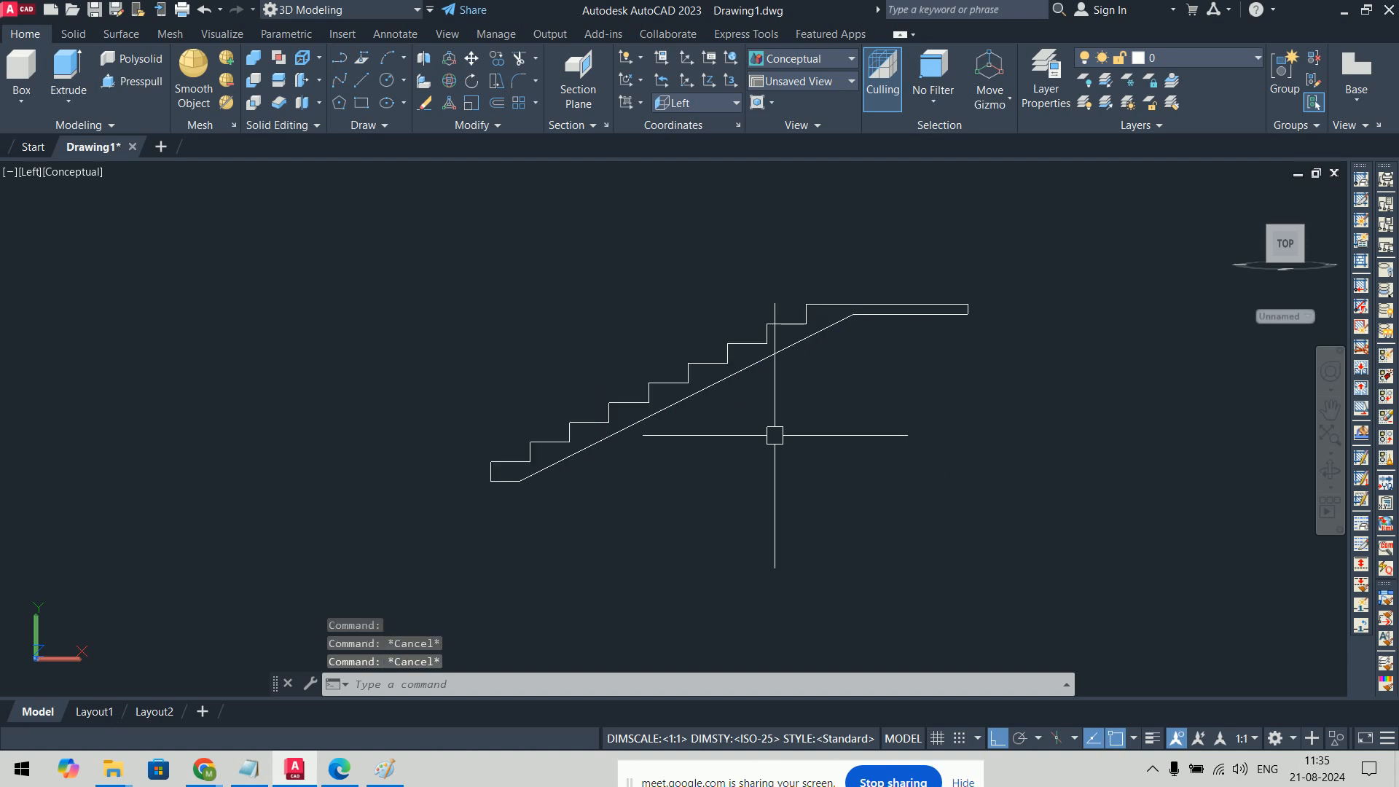
# Step: Extrude the closed staircase profile by 1050 and orbit around the solid
pyautogui.keyDown('shift'); pyautogui.moveTo(774, 435); pyautogui.dragTo(869, 483, button='middle'); pyautogui.keyUp('shift')
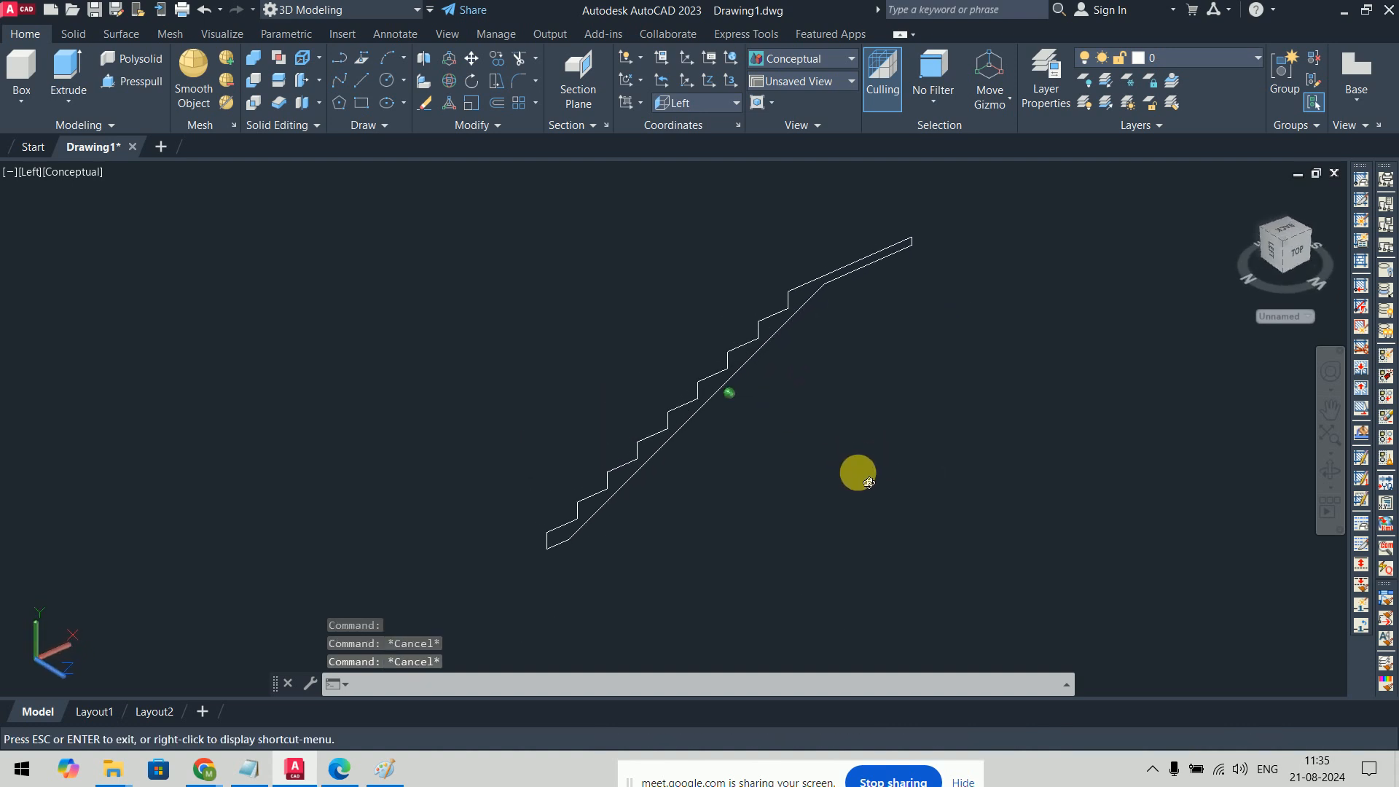
pyautogui.moveTo(855, 394); pyautogui.dragTo(847, 436, button='middle')
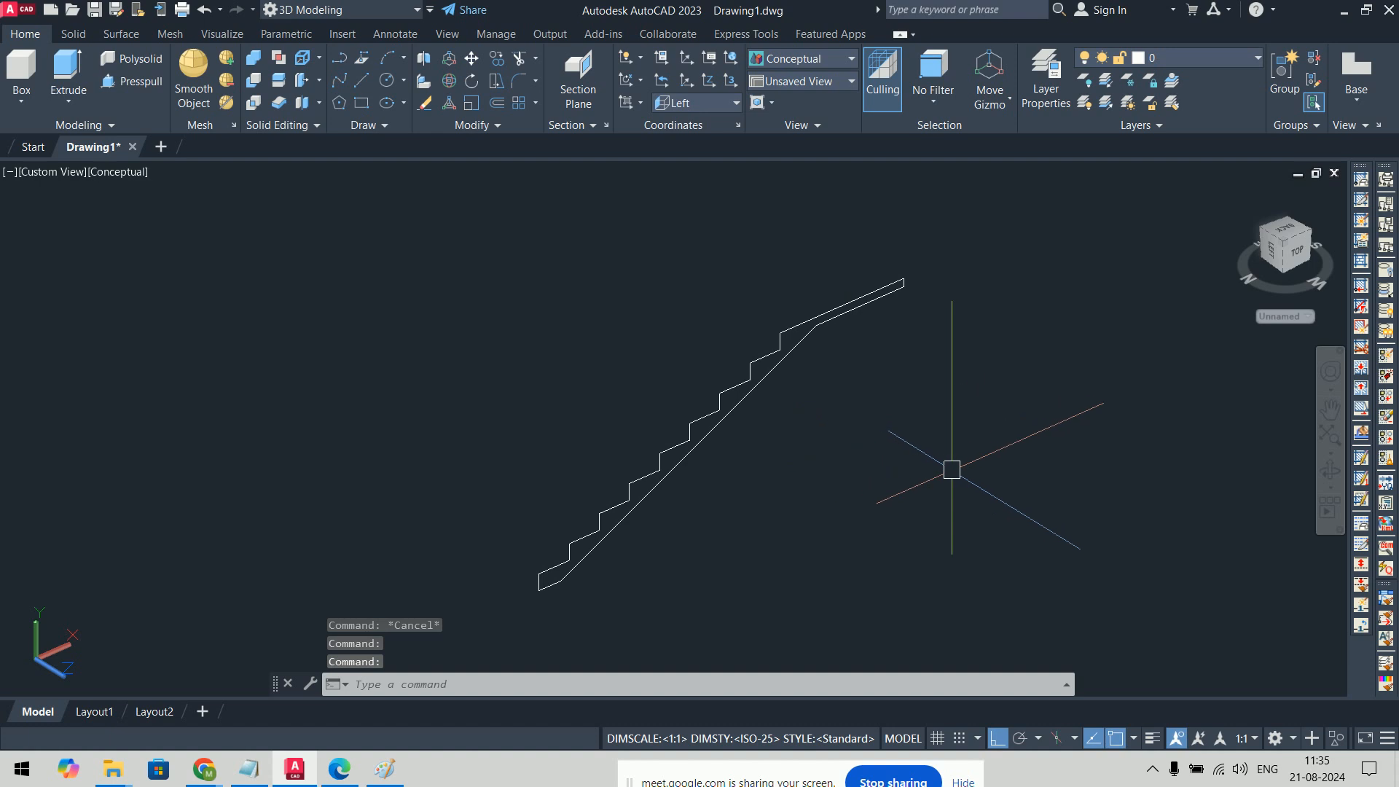
pyautogui.write('ext')
pyautogui.press('Return')
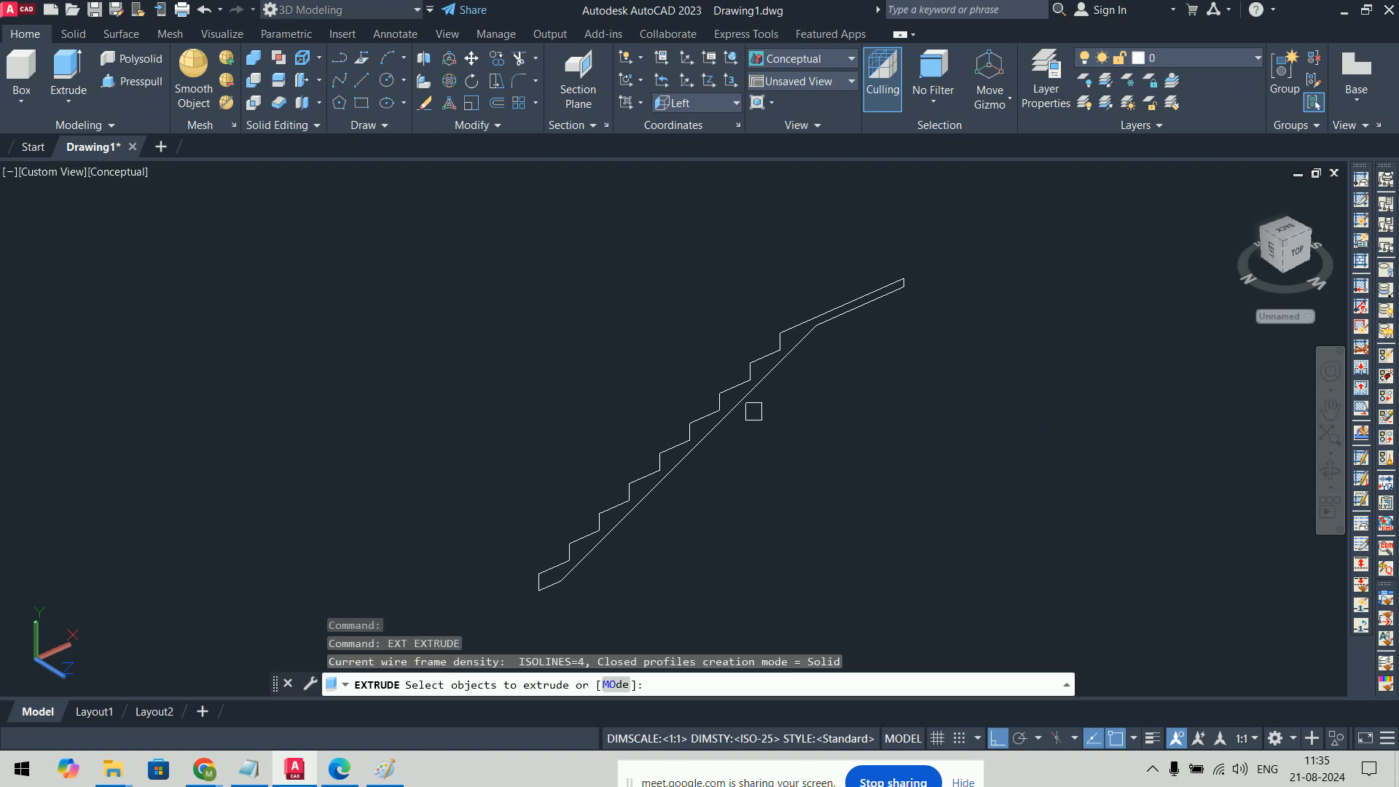
pyautogui.click(746, 395)
pyautogui.press('Return')
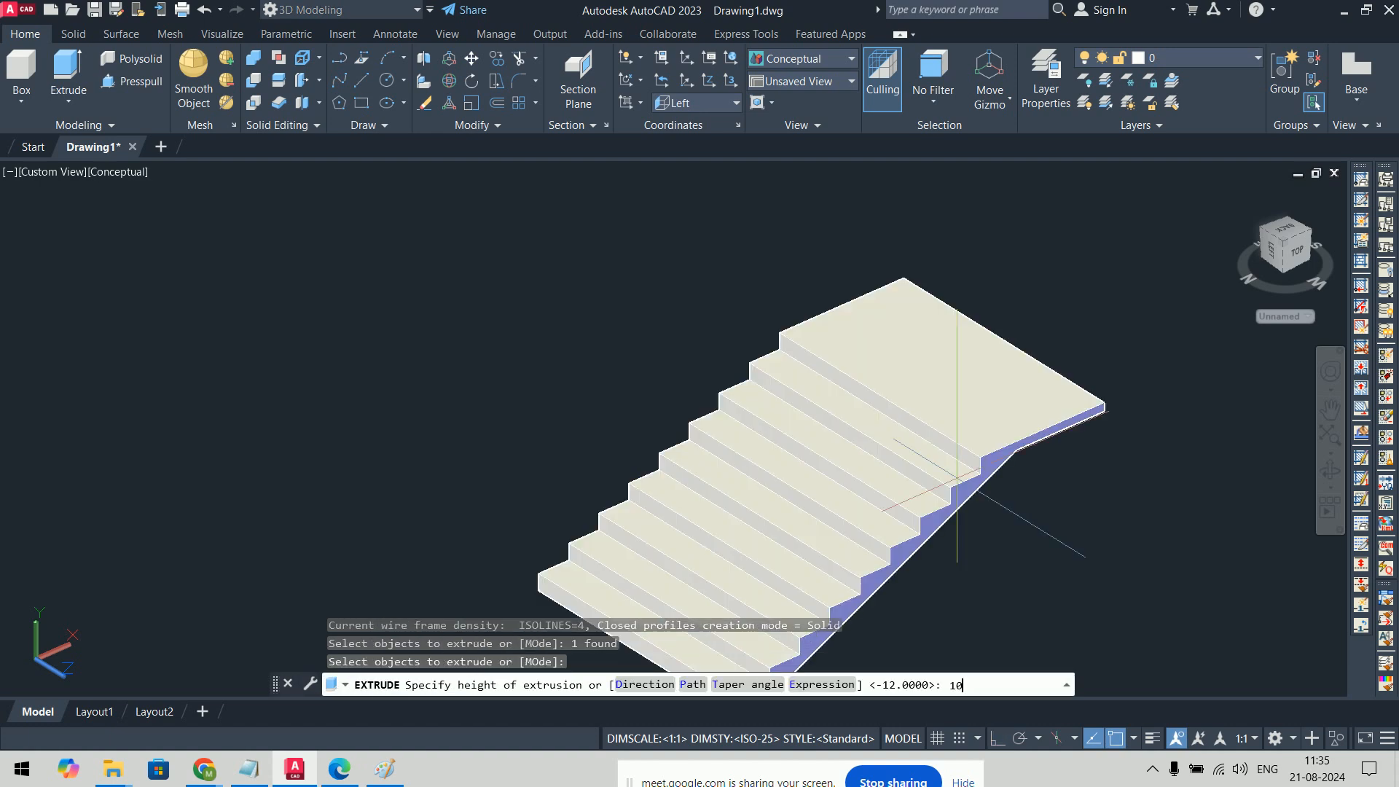
pyautogui.press('Return')
pyautogui.keyDown('shift'); pyautogui.moveTo(953, 474); pyautogui.dragTo(866, 489, button='middle'); pyautogui.keyUp('shift')
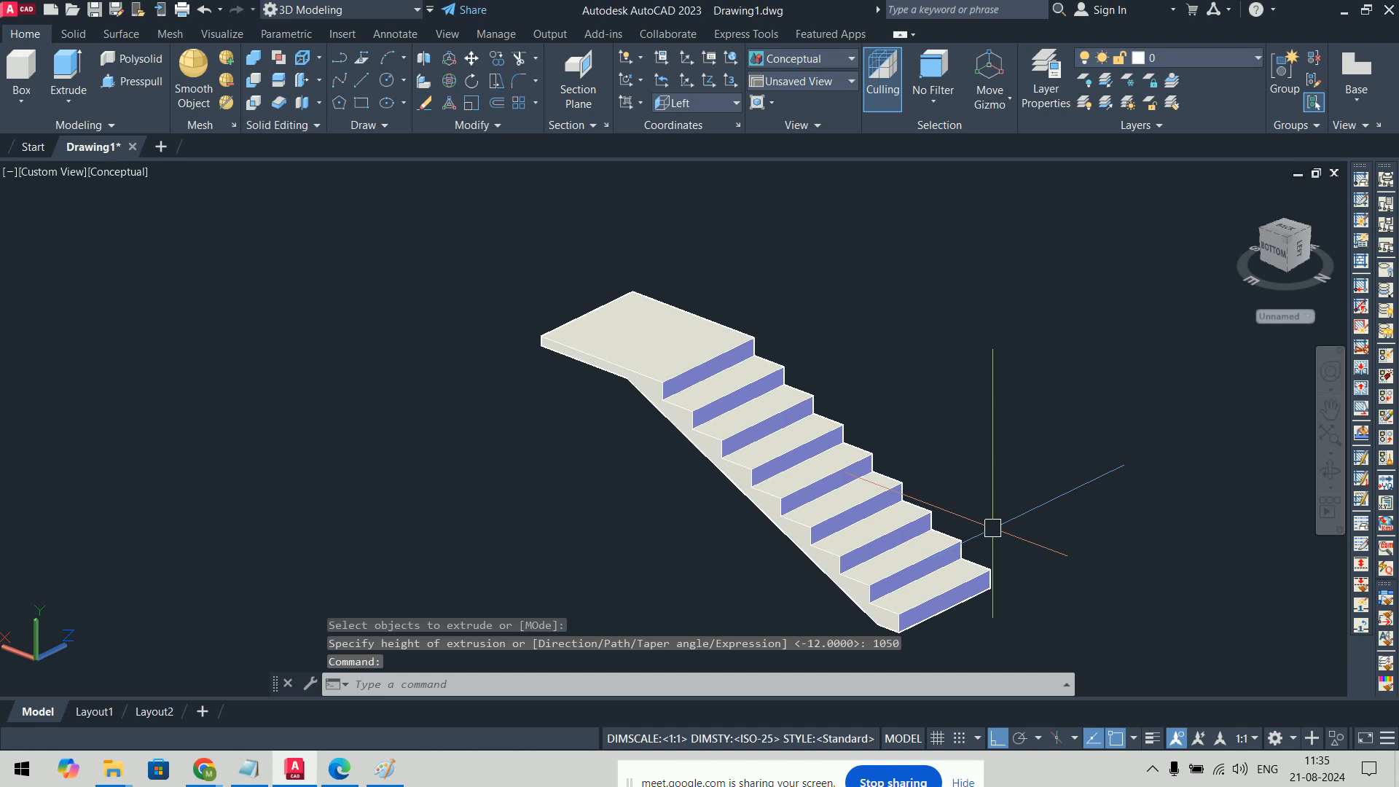
# Step: Undo the staircase extrusion and return to the Left view
pyautogui.hotkey('ctrl', 'z')
pyautogui.hotkey('ctrl', 'z')
pyautogui.hotkey('ctrl', 'z')
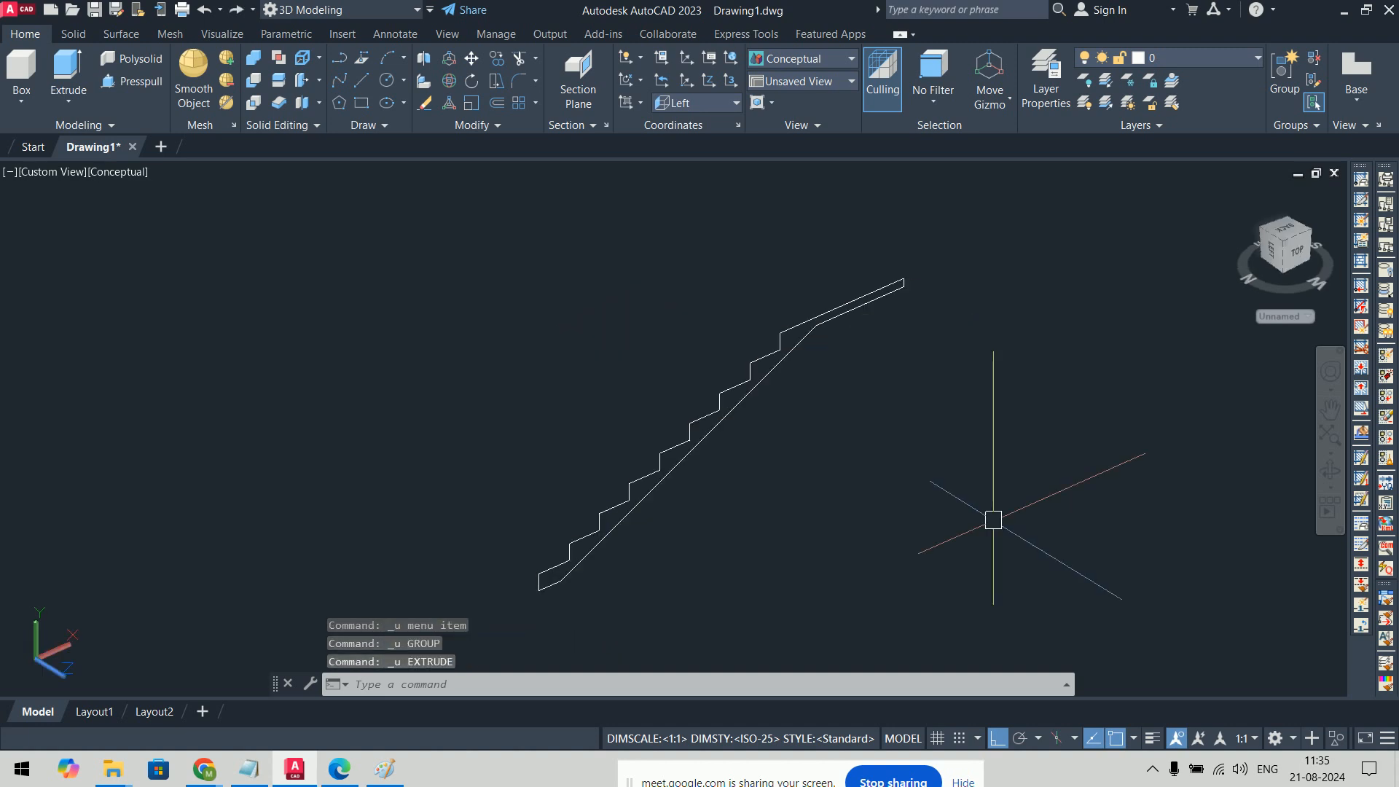
pyautogui.click(43, 175)
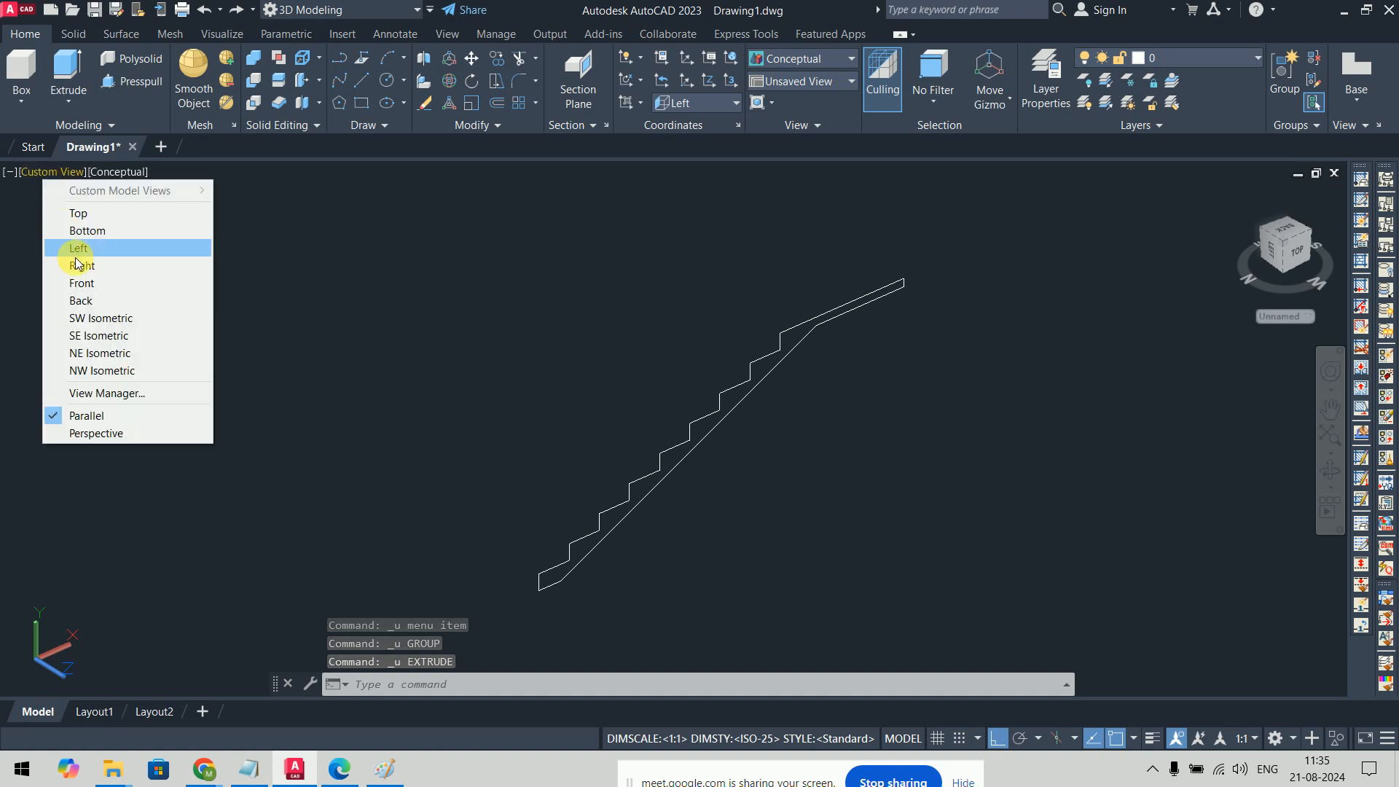
pyautogui.click(100, 253)
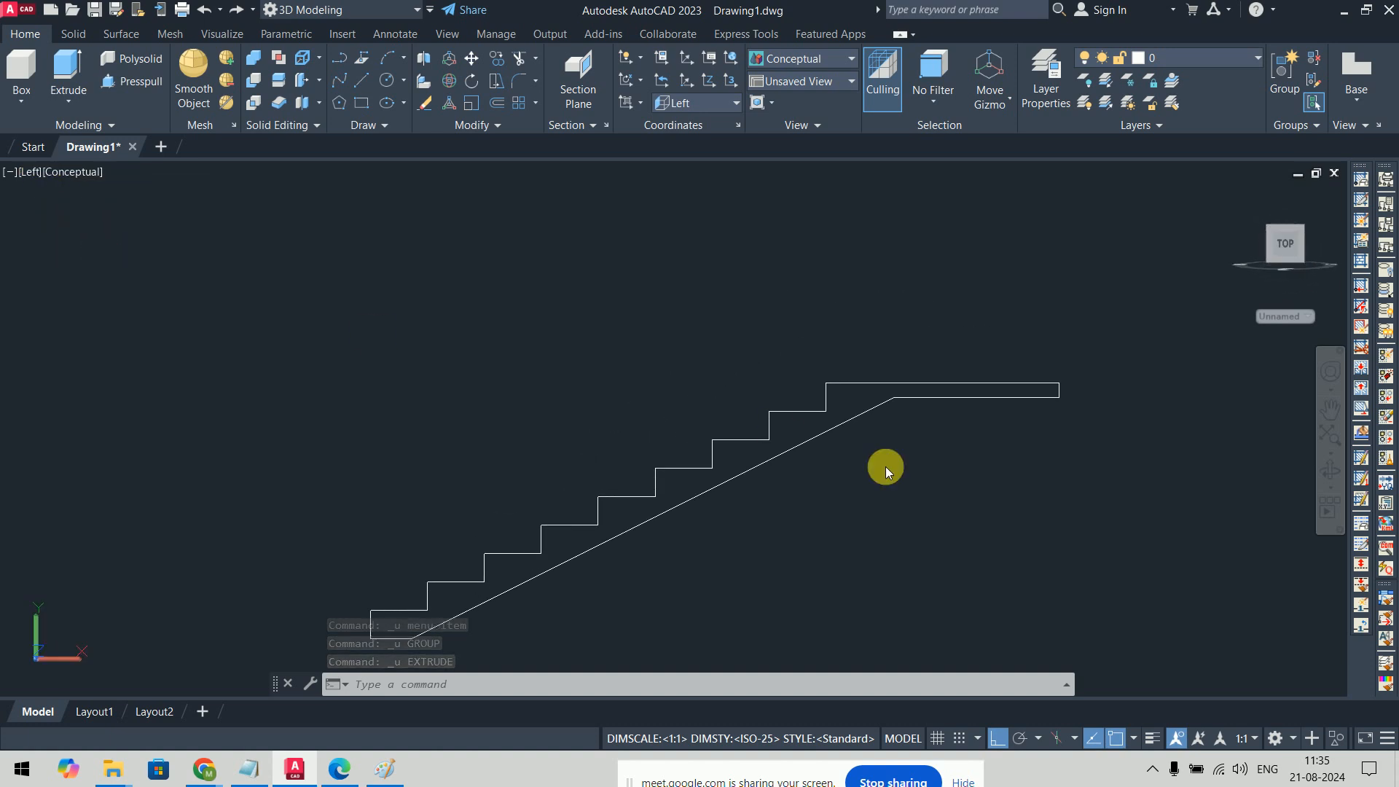
# Step: Explode the staircase polyline into separate lines
pyautogui.scroll(3, 791, 387)
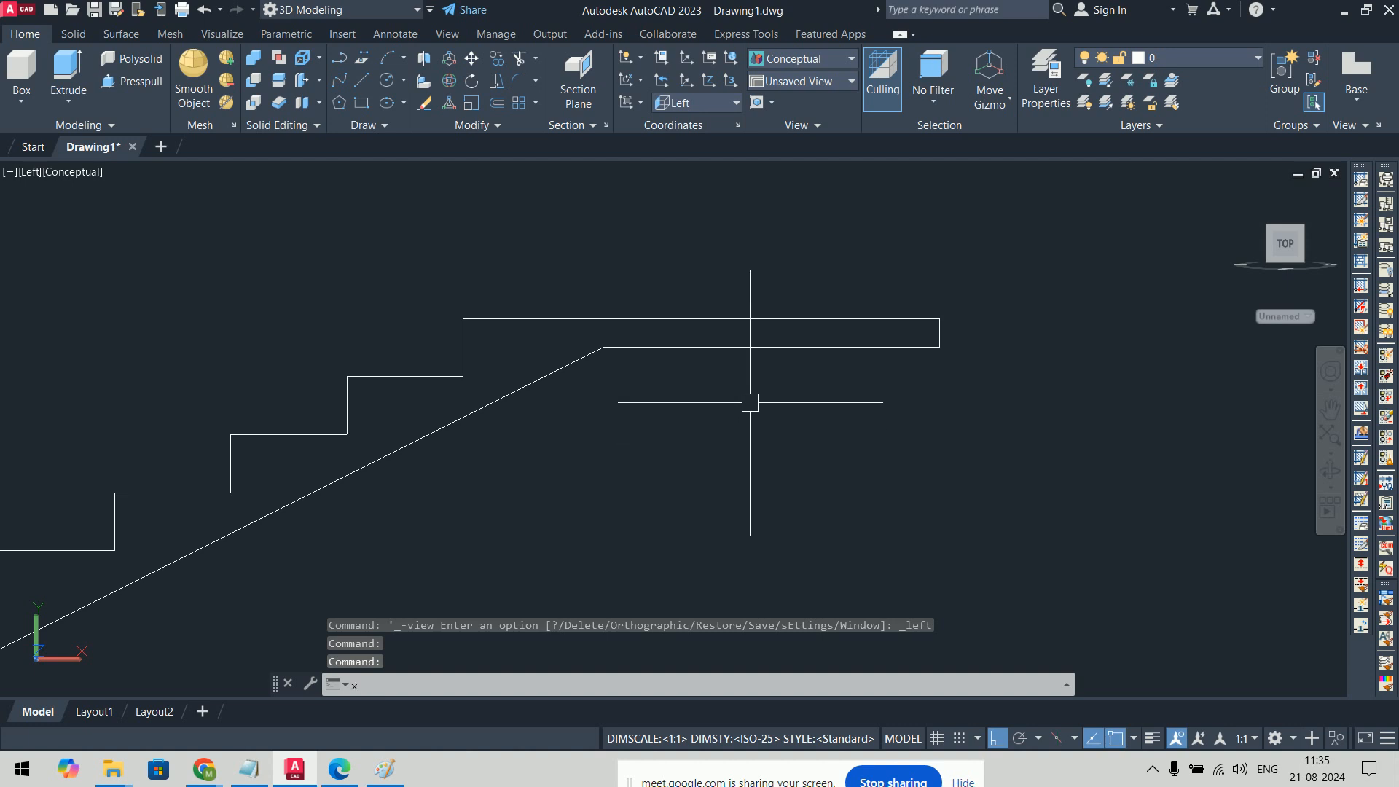
pyautogui.press('Return')
pyautogui.click(736, 318)
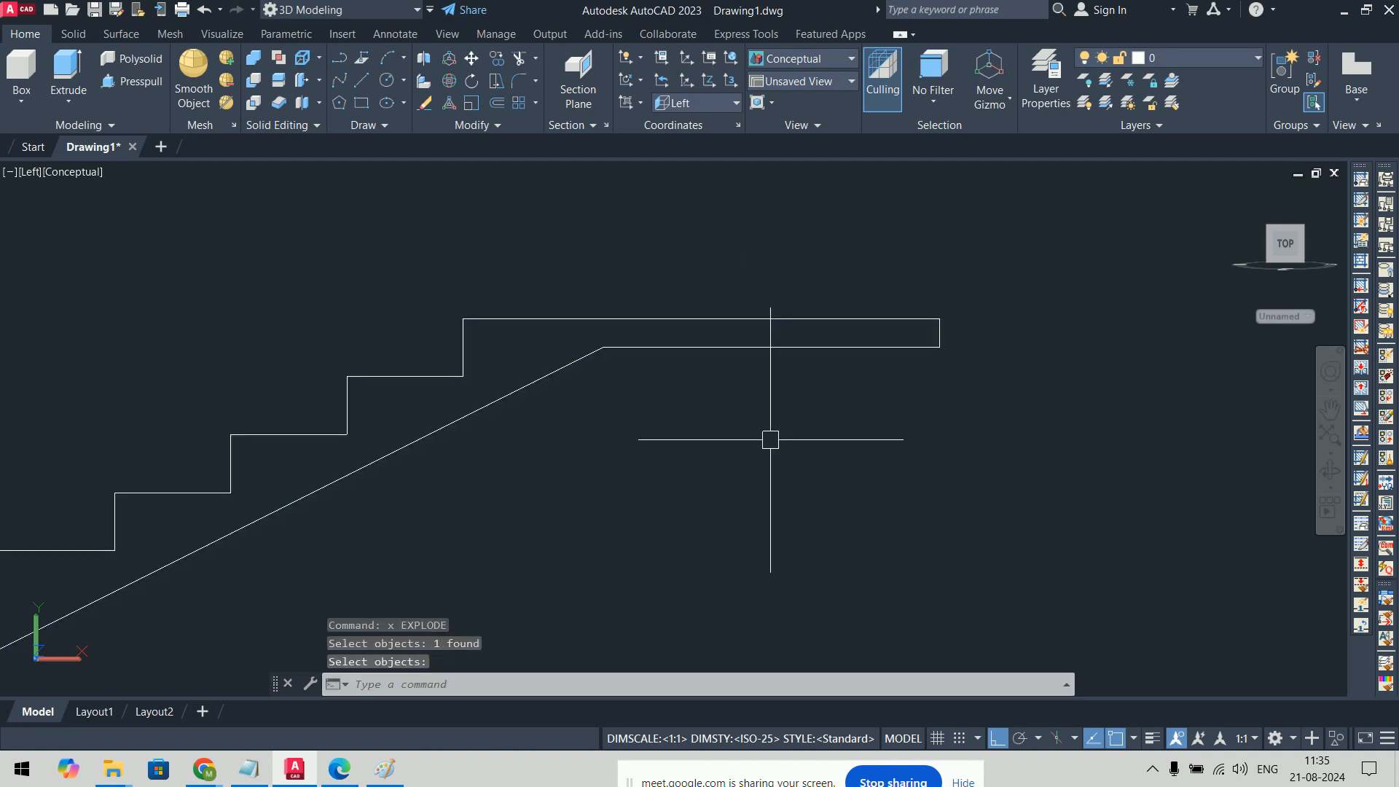
pyautogui.press('Return')
# Step: Draw a vertical line up from the corner of slope and landing underside, and trim its part above the landing
pyautogui.write('l')
pyautogui.press('Return')
pyautogui.click(602, 347)
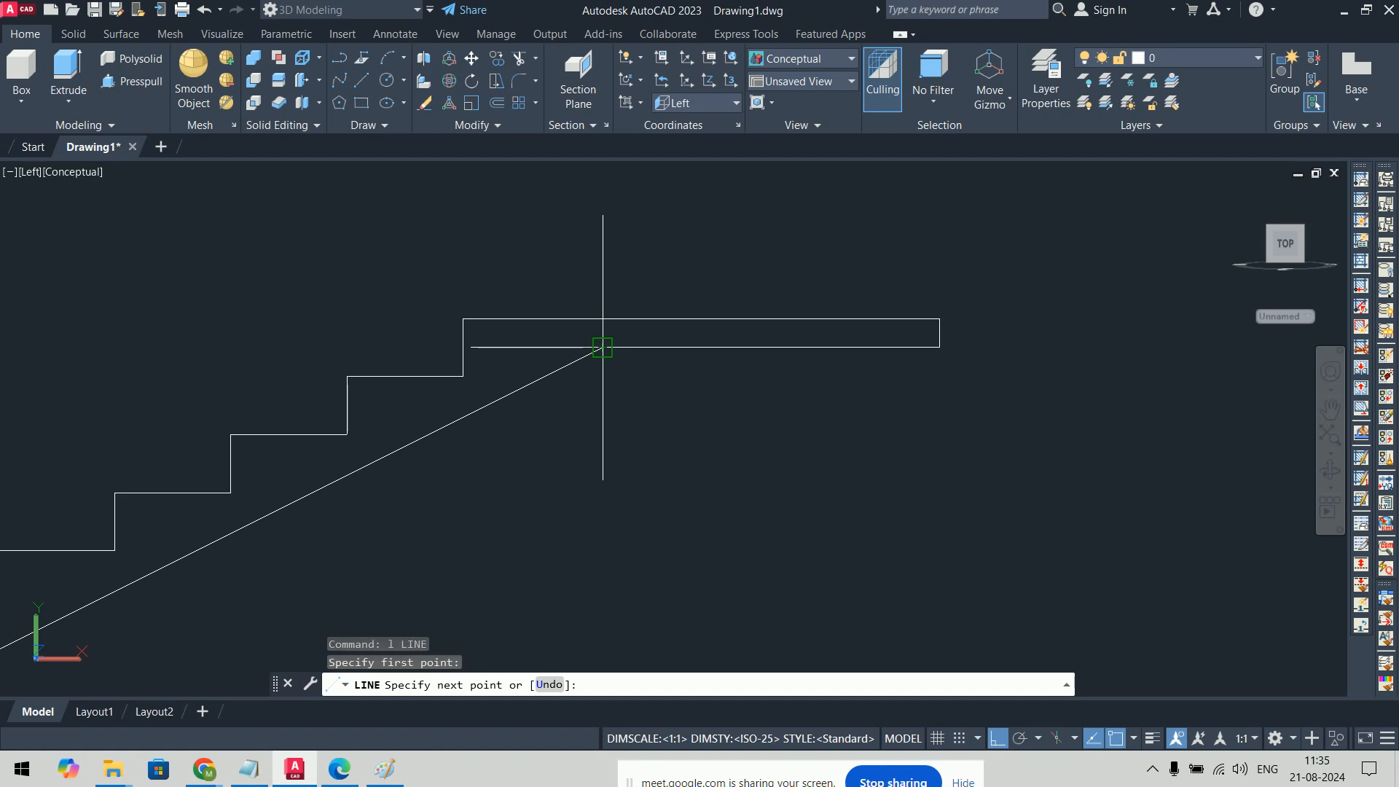
pyautogui.click(621, 213)
pyautogui.press('Return')
pyautogui.write('tr')
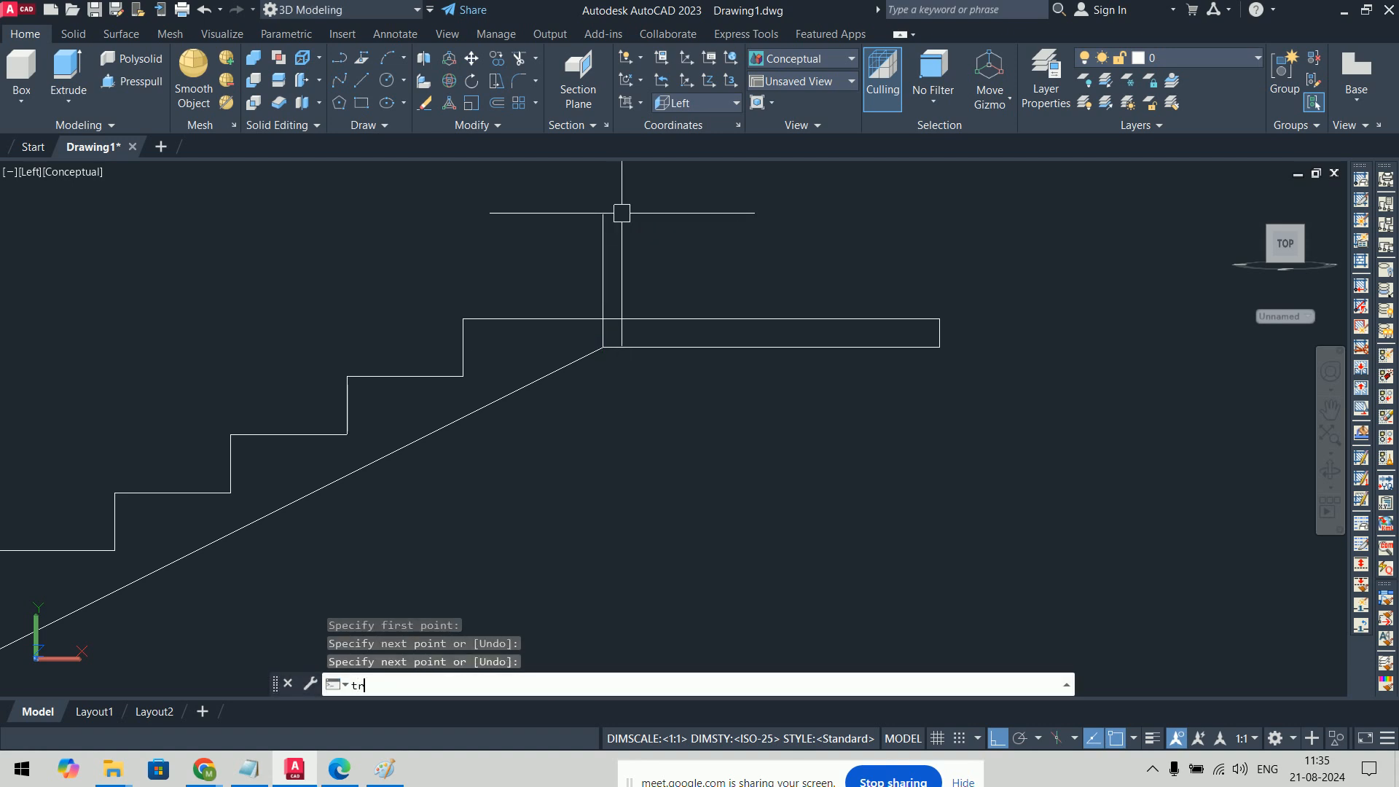
pyautogui.press('Return')
pyautogui.moveTo(711, 259)
pyautogui.mouseDown()
pyautogui.moveTo(491, 245)
pyautogui.moveTo(669, 262)
pyautogui.mouseUp()
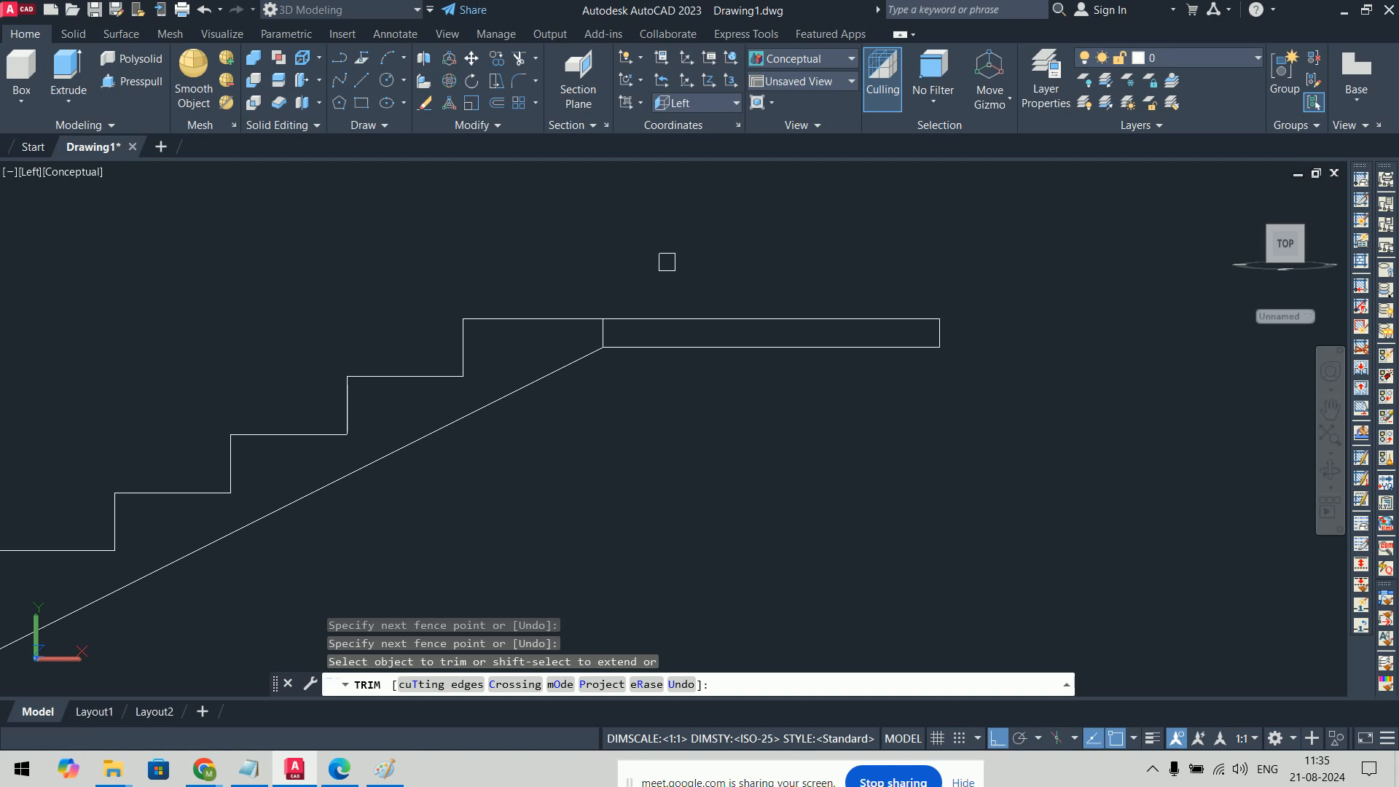
pyautogui.press('Return')
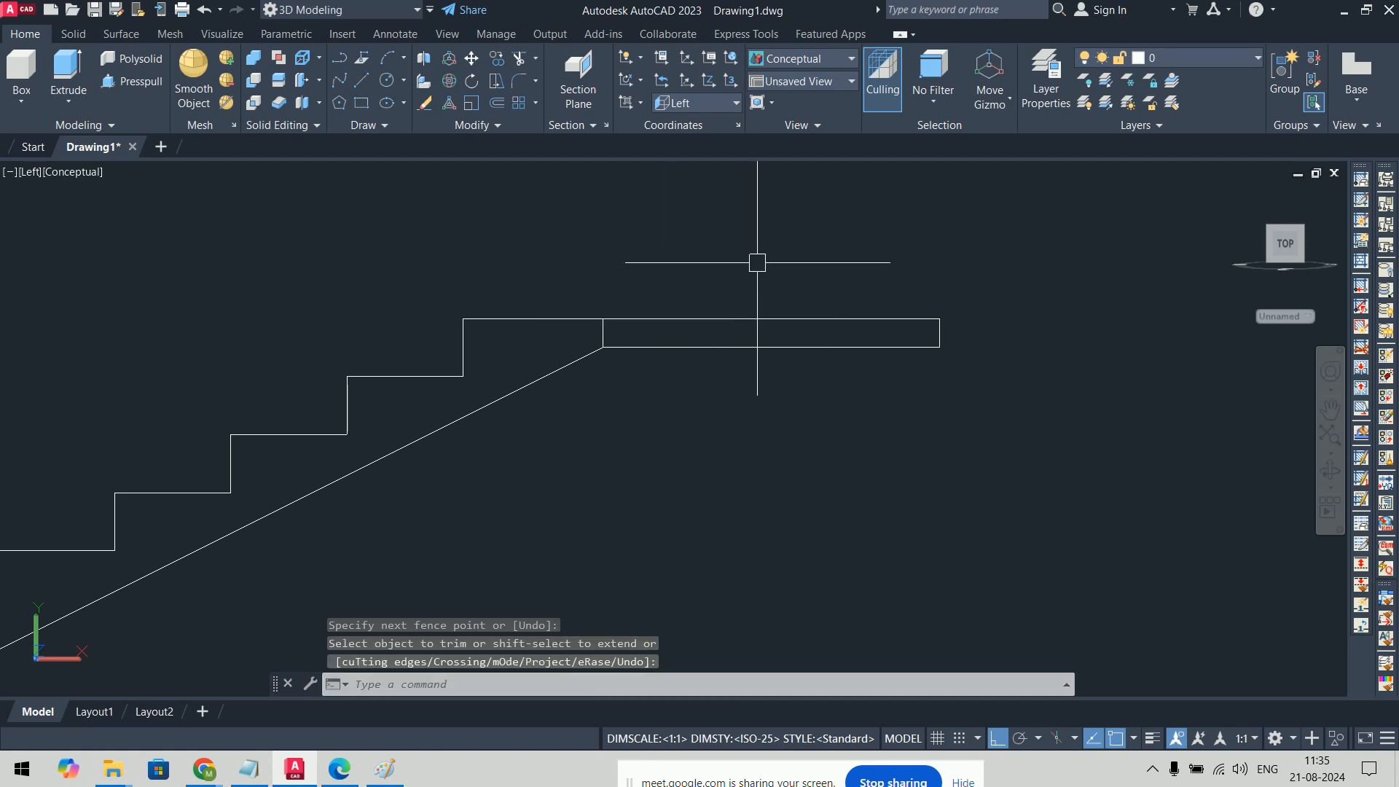
pyautogui.write('m')
pyautogui.press('Return')
pyautogui.click(1022, 284)
pyautogui.click(873, 396)
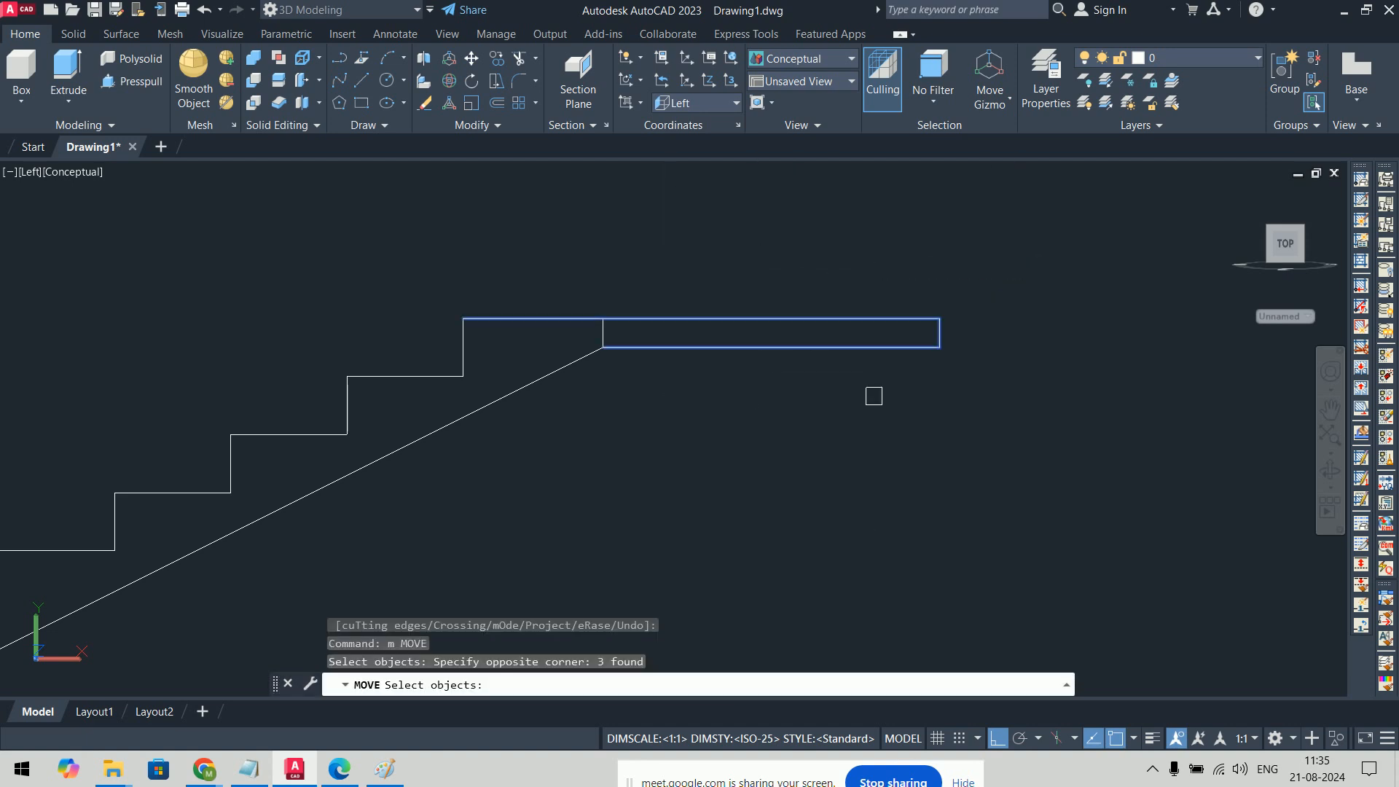
pyautogui.press('Escape')
pyautogui.press('Escape')
# Step: Trim the landing's top line between the last riser and the new vertical line
pyautogui.scroll(2, 634, 317)
pyautogui.write('tr')
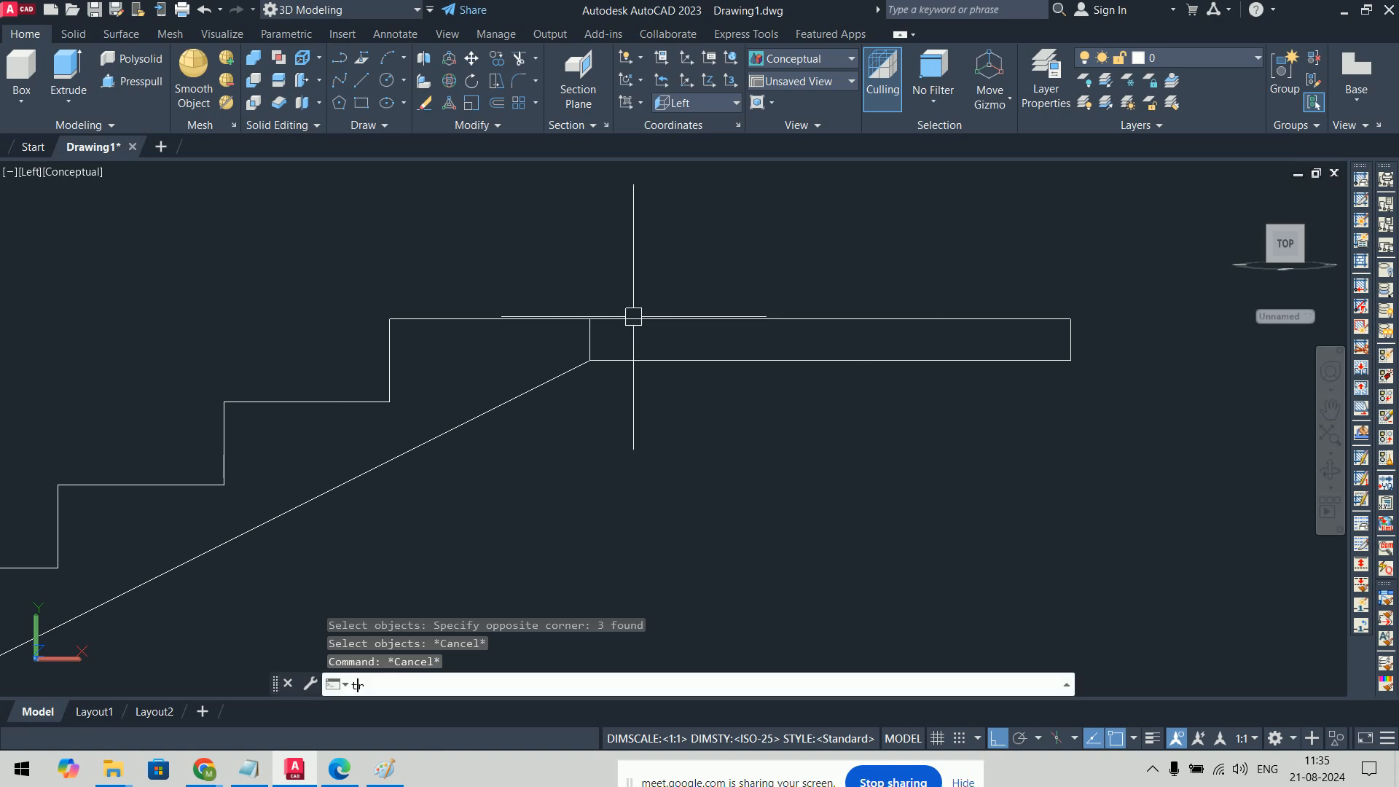
pyautogui.press('Return')
pyautogui.click(500, 318)
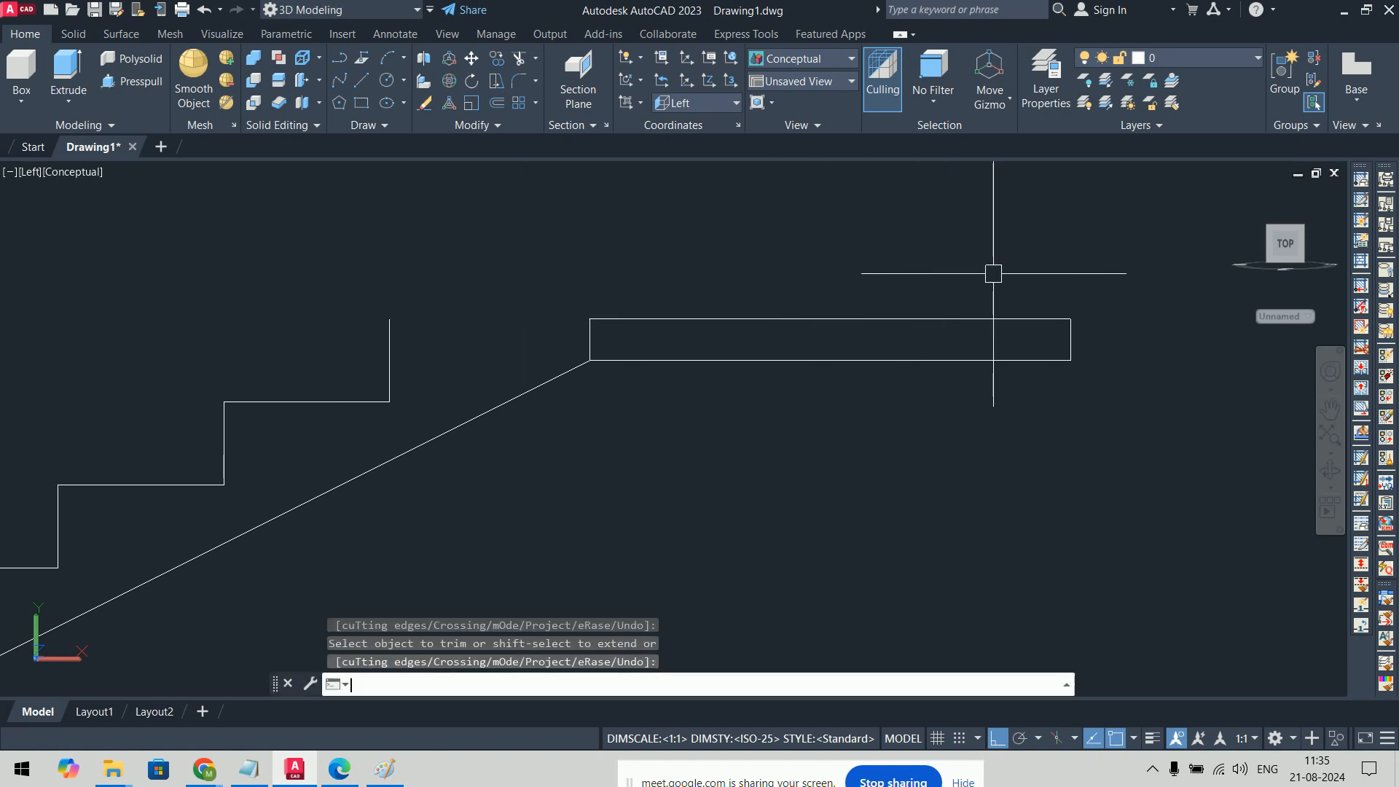
pyautogui.press('Escape')
# Step: Move the landing's top, underside and end lines horizontally a short distance away from the stair flight
pyautogui.write('m')
pyautogui.press('Return')
pyautogui.click(1066, 269)
pyautogui.click(955, 406)
pyautogui.click(1071, 340)
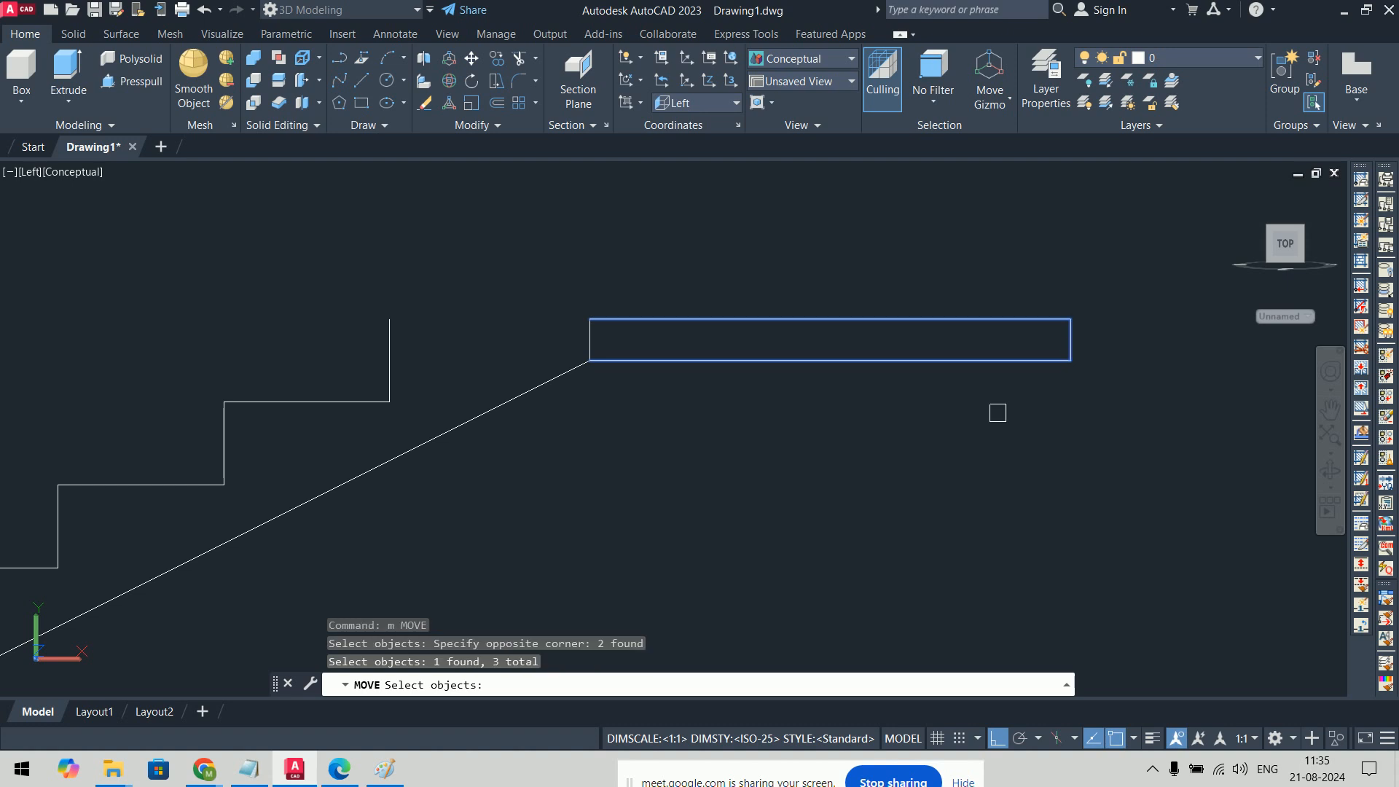
pyautogui.press('Return')
pyautogui.click(725, 419)
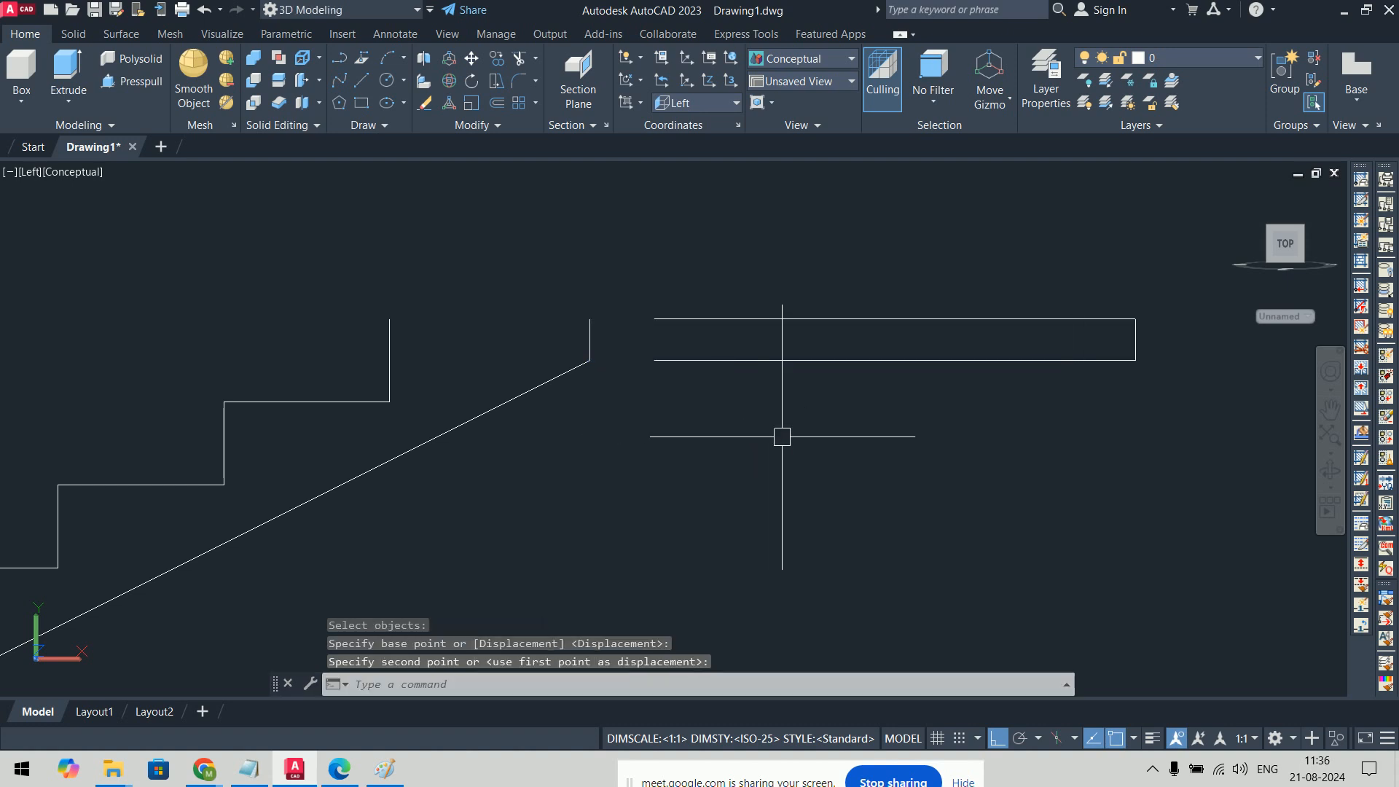
# Step: Draw a horizontal line from the vertical line's upper end to the top of the last riser
pyautogui.write('l')
pyautogui.press('Return')
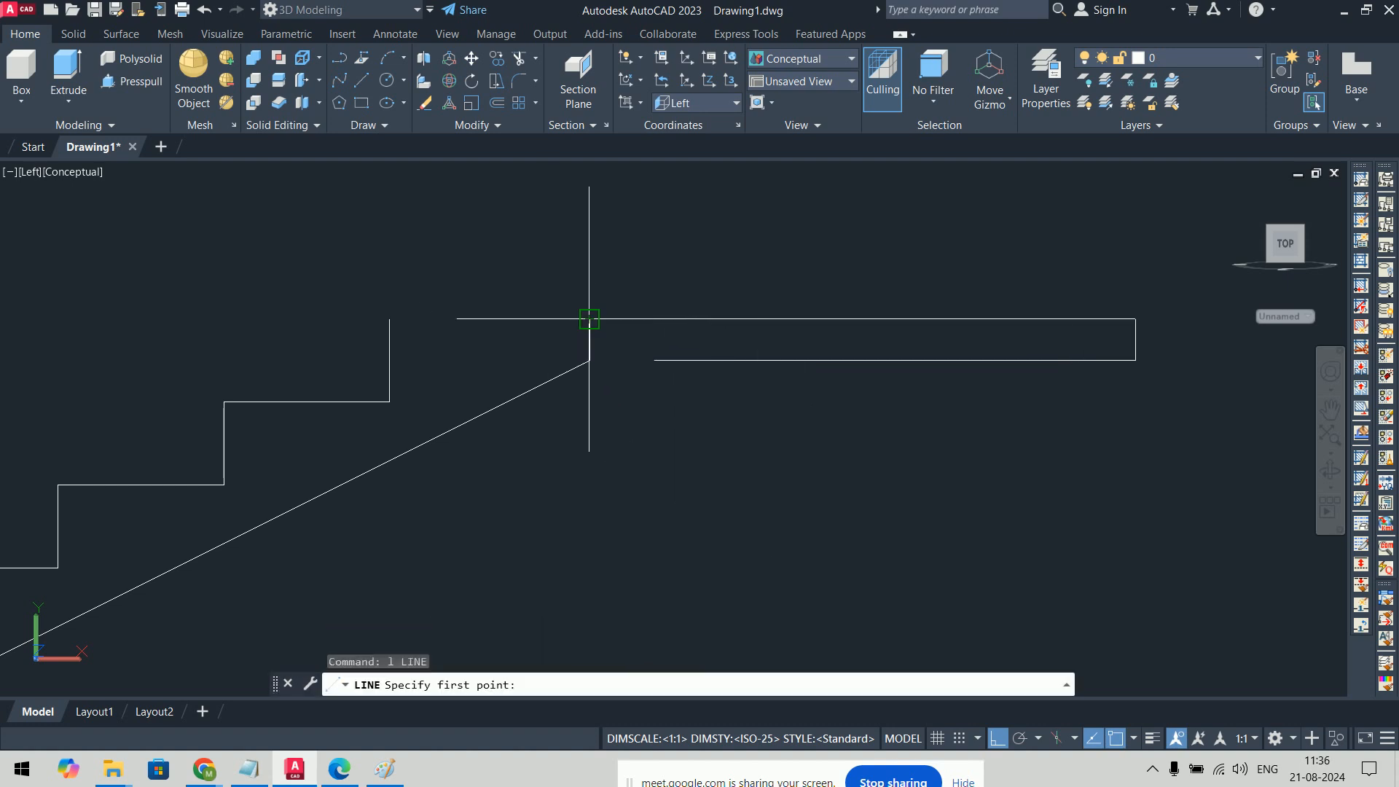
pyautogui.click(590, 318)
pyautogui.click(389, 319)
pyautogui.press('Return')
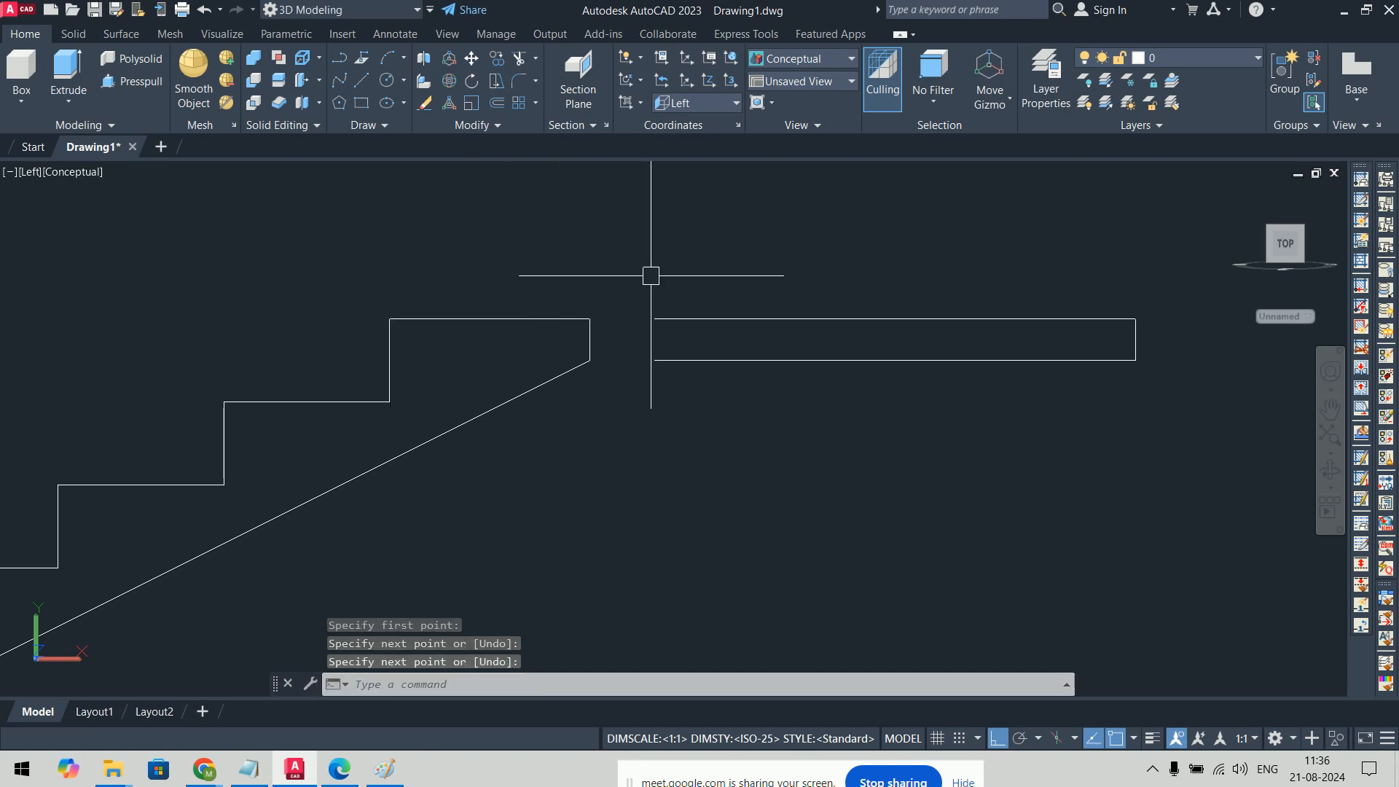
# Step: Draw a vertical line closing the open end of the landing outline, from its top line to its underside
pyautogui.write('l')
pyautogui.press('Return')
pyautogui.click(654, 319)
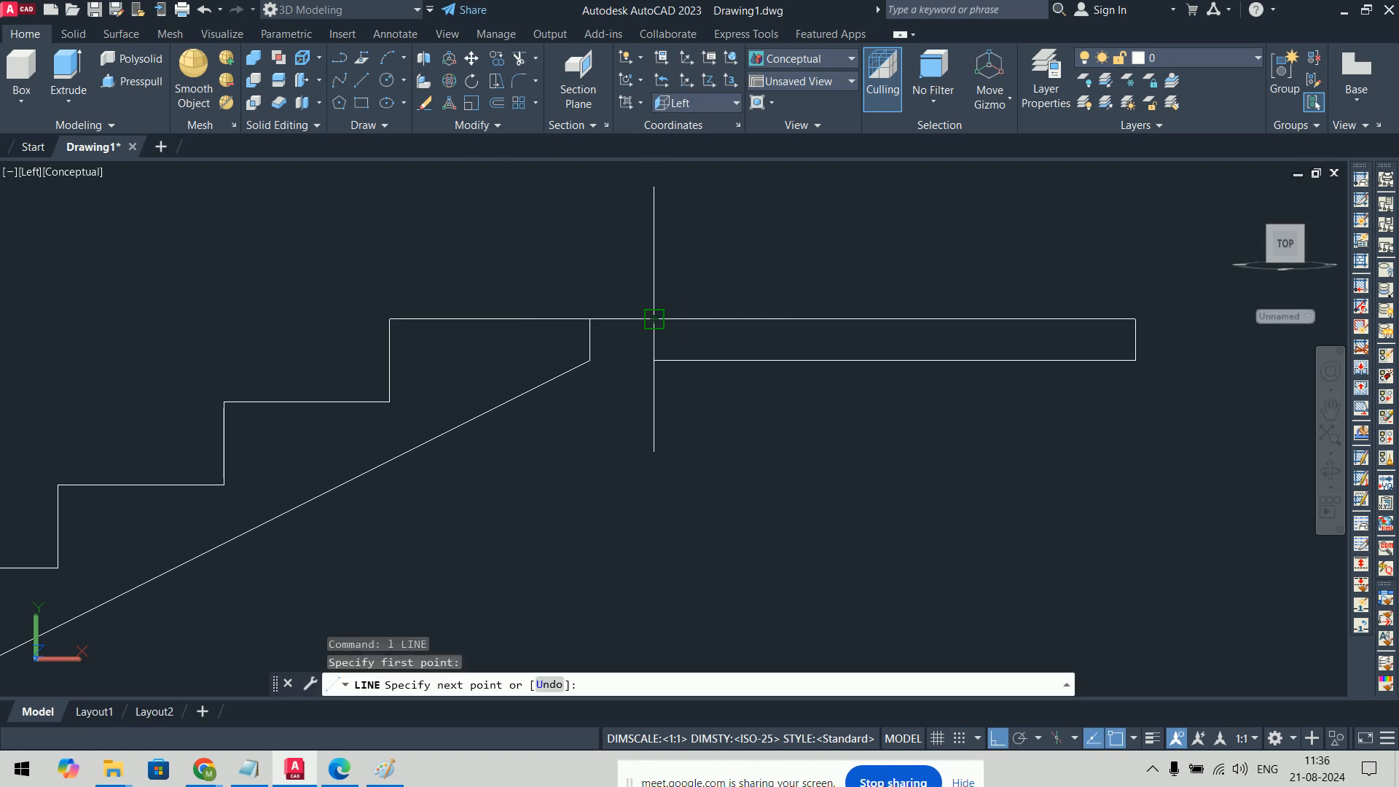
pyautogui.click(654, 360)
pyautogui.press('Return')
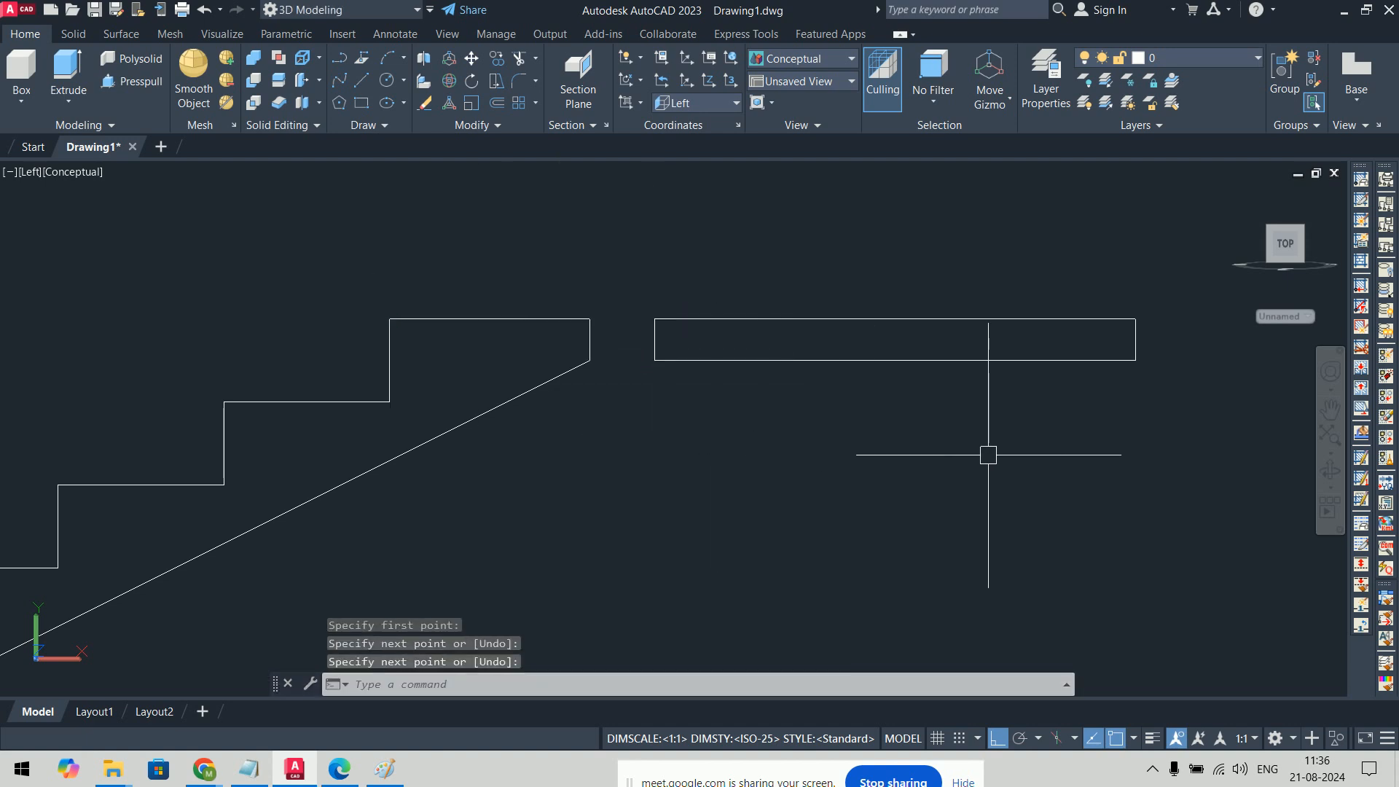
# Step: Join all the lines of the landing rectangle into one closed polyline
pyautogui.press('Escape')
pyautogui.press('Escape')
pyautogui.write('j')
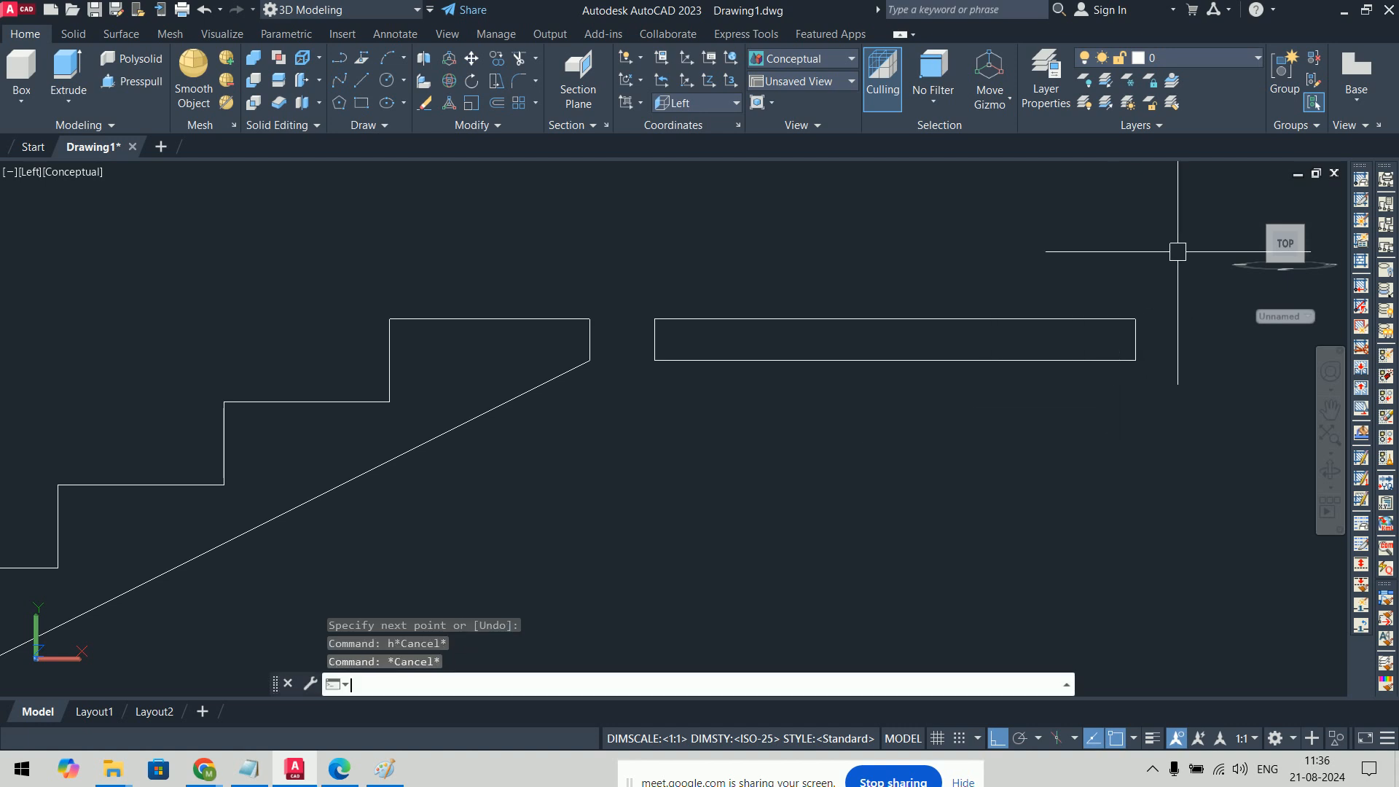
pyautogui.press('Return')
pyautogui.click(1199, 261)
pyautogui.click(625, 428)
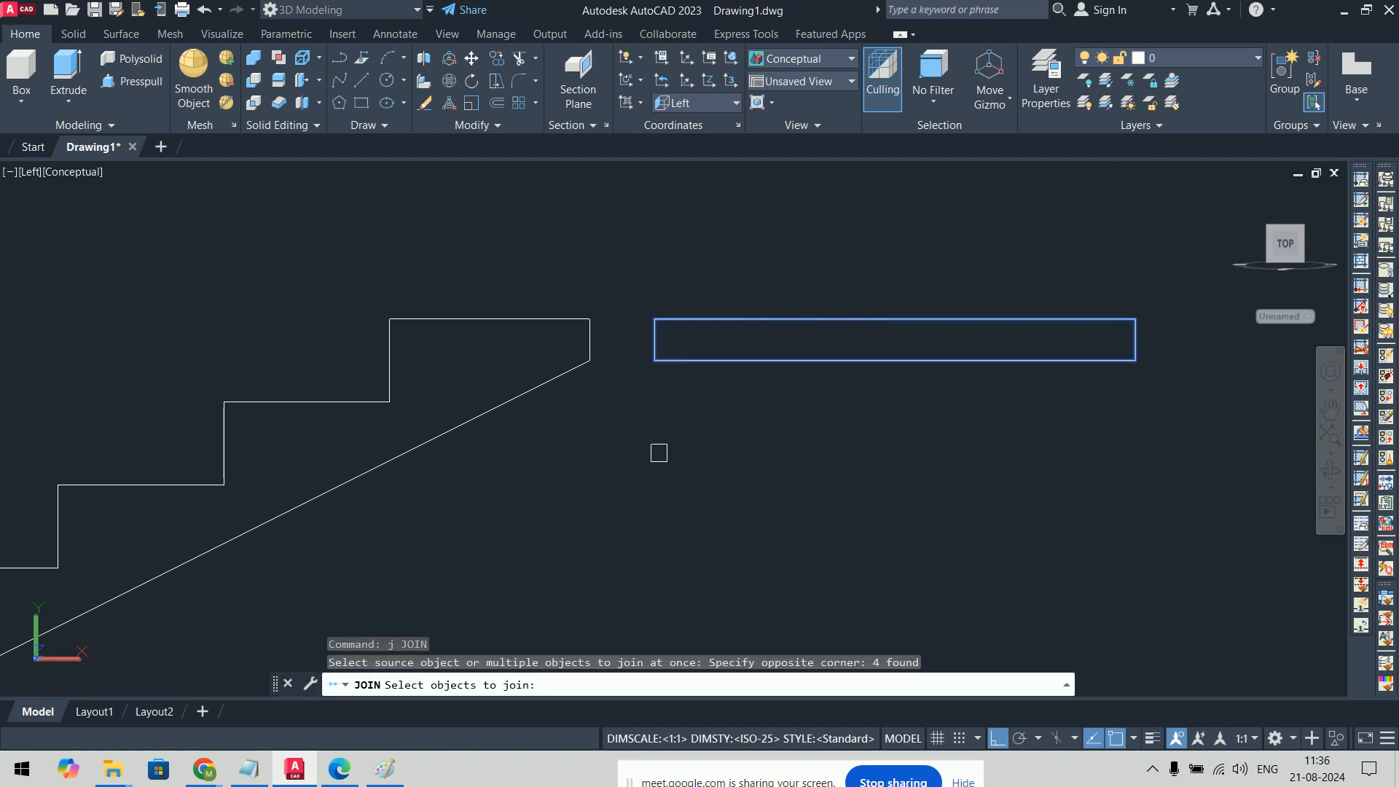
pyautogui.press('Return')
pyautogui.click(817, 372)
pyautogui.click(814, 369)
pyautogui.press('Escape')
# Step: Join all the lines of the stair flight outline, including its steps and sloping underside, into one polyline
pyautogui.scroll(-12, 772, 437)
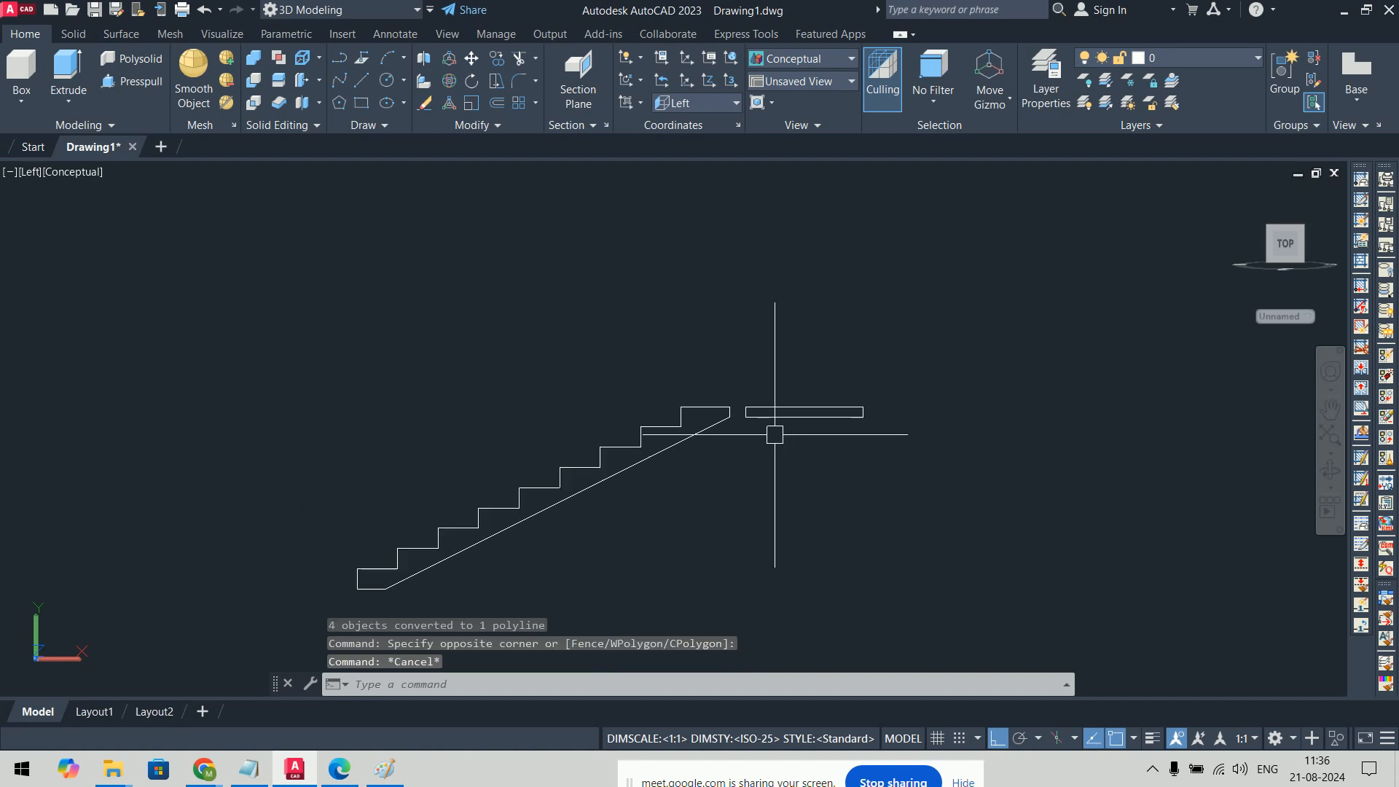
pyautogui.press('Return')
pyautogui.click(809, 281)
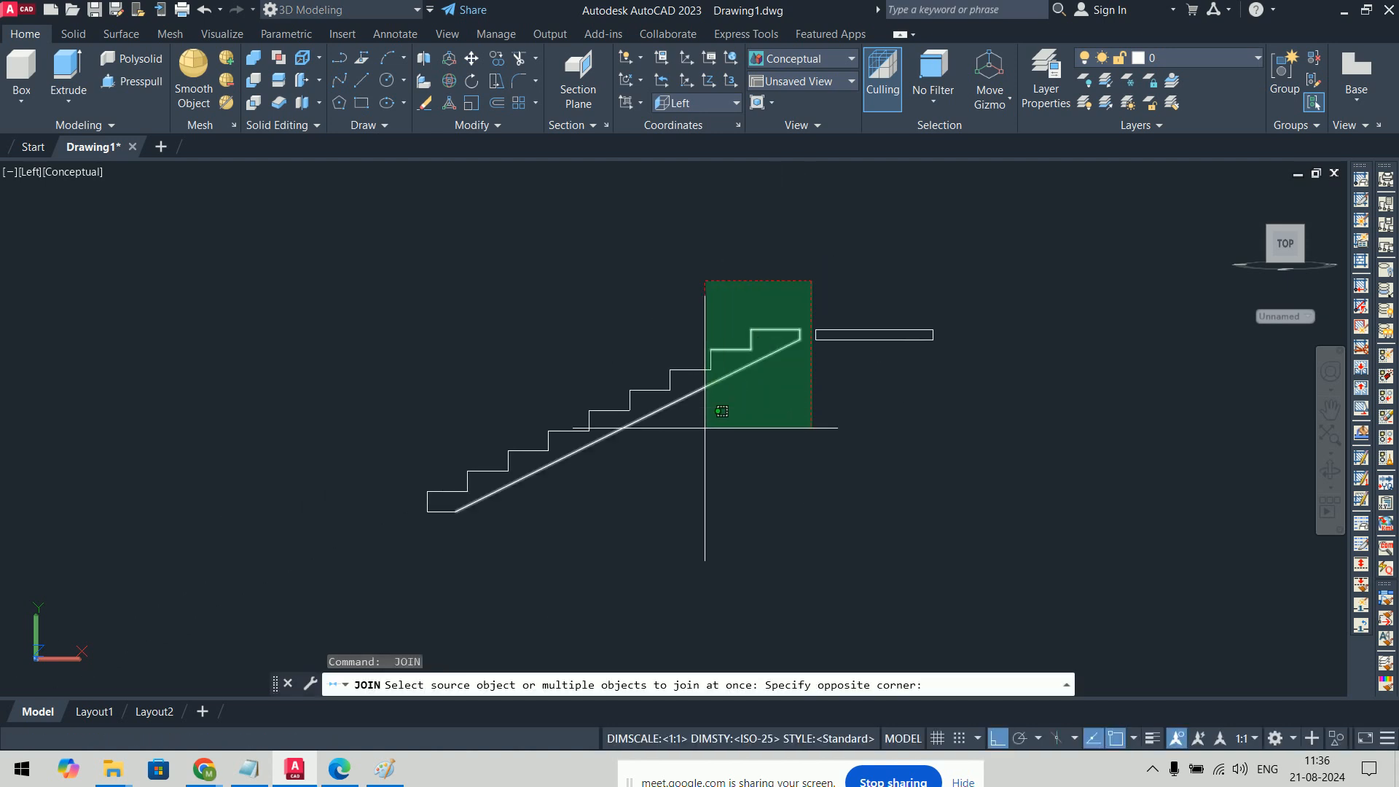
pyautogui.click(360, 557)
pyautogui.press('Return')
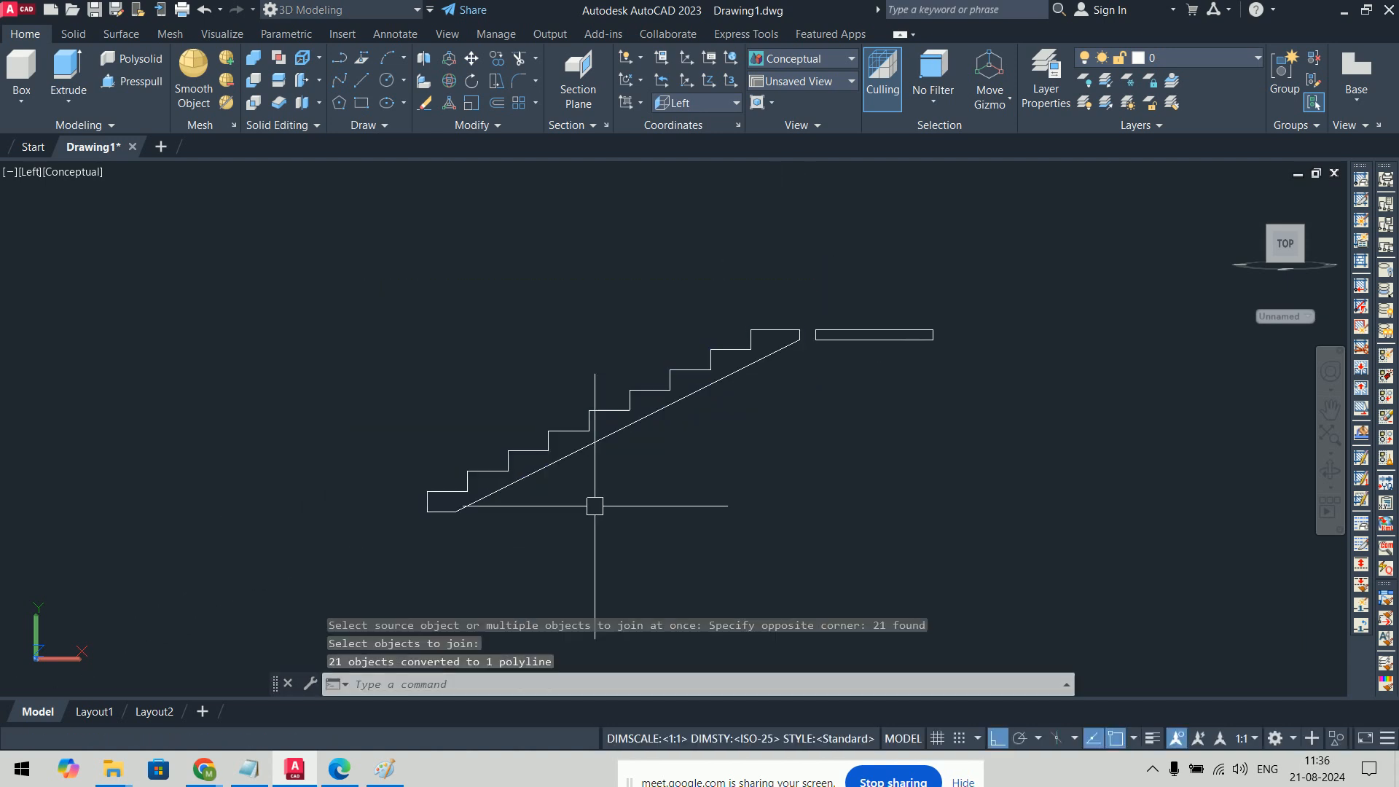
pyautogui.click(595, 441)
pyautogui.press('Escape')
# Step: Move the landing outline by its upper corner nearest the flight onto the upper corner of the flight's end
pyautogui.scroll(5, 851, 369)
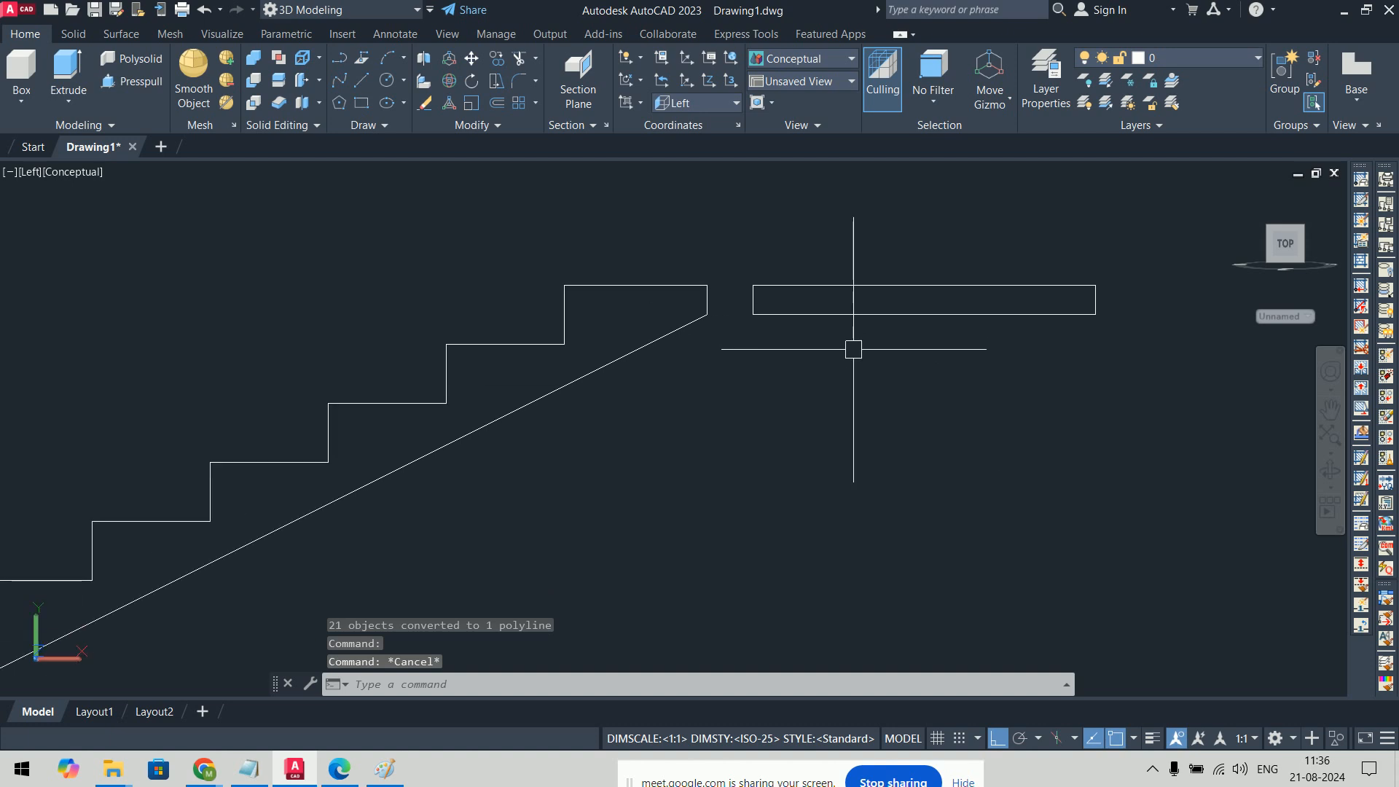
pyautogui.write('m')
pyautogui.press('Return')
pyautogui.click(797, 283)
pyautogui.scroll(3, 769, 288)
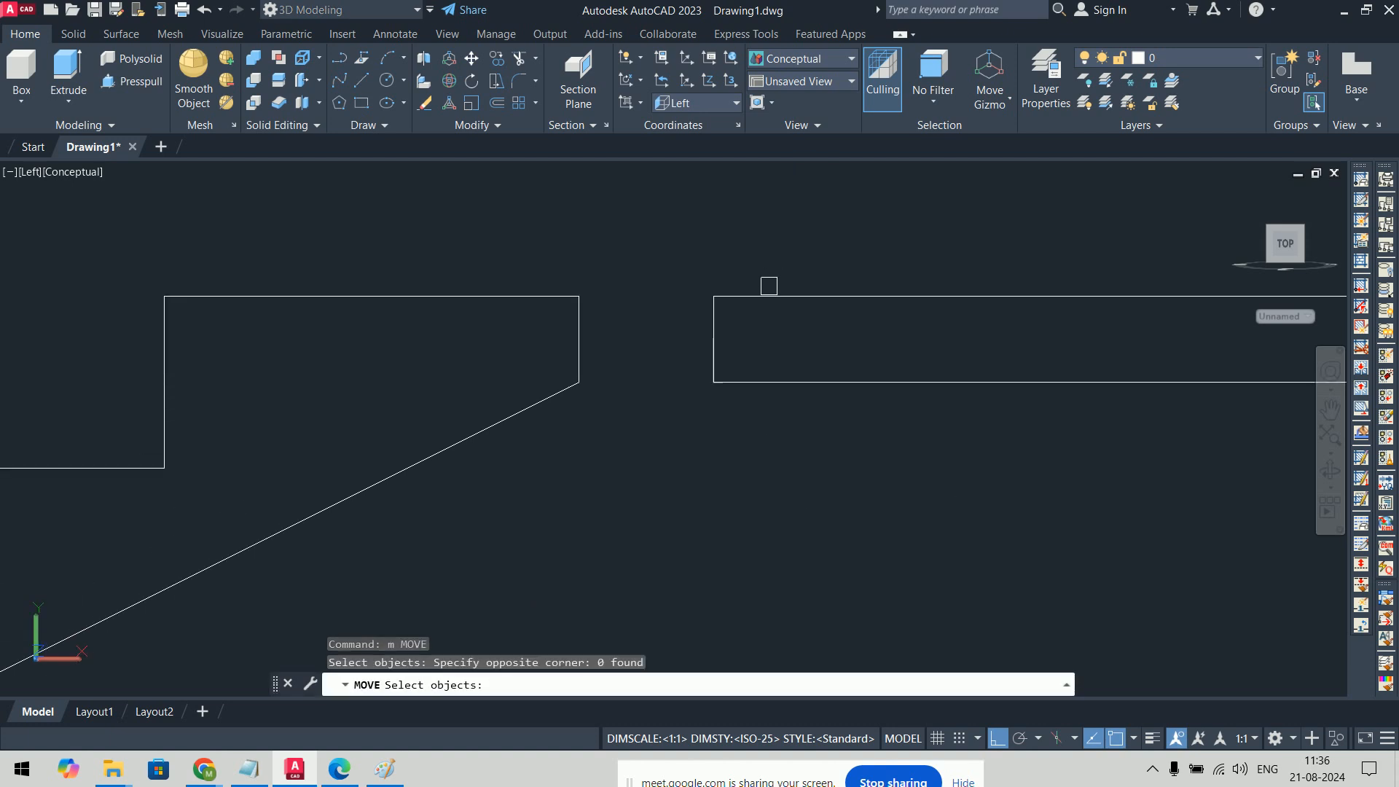
pyautogui.click(769, 288)
pyautogui.click(760, 312)
pyautogui.press('Return')
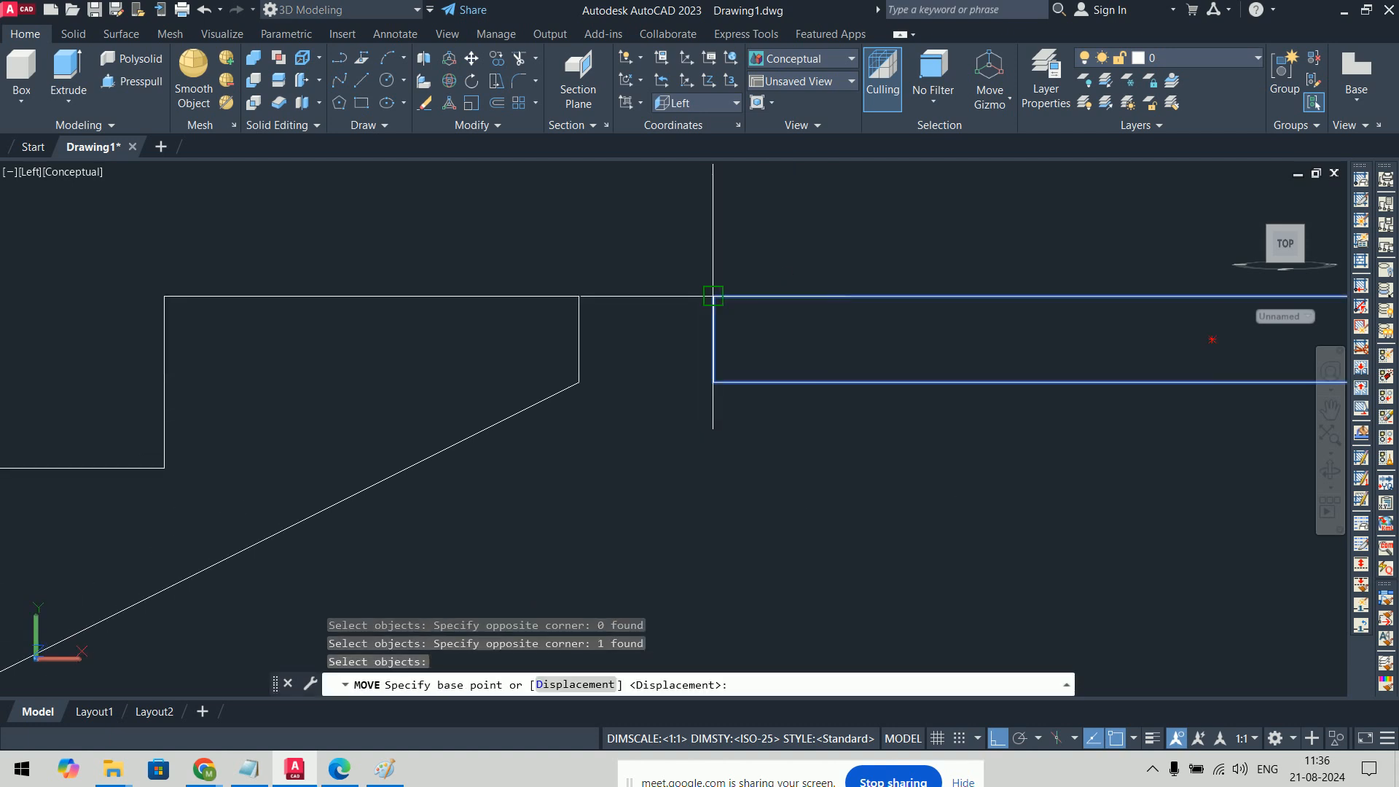
pyautogui.click(713, 296)
pyautogui.click(579, 296)
# Step: Extrude the stair flight outline to a width of 1050 in an oblique 3D view
pyautogui.scroll(-3, 726, 356)
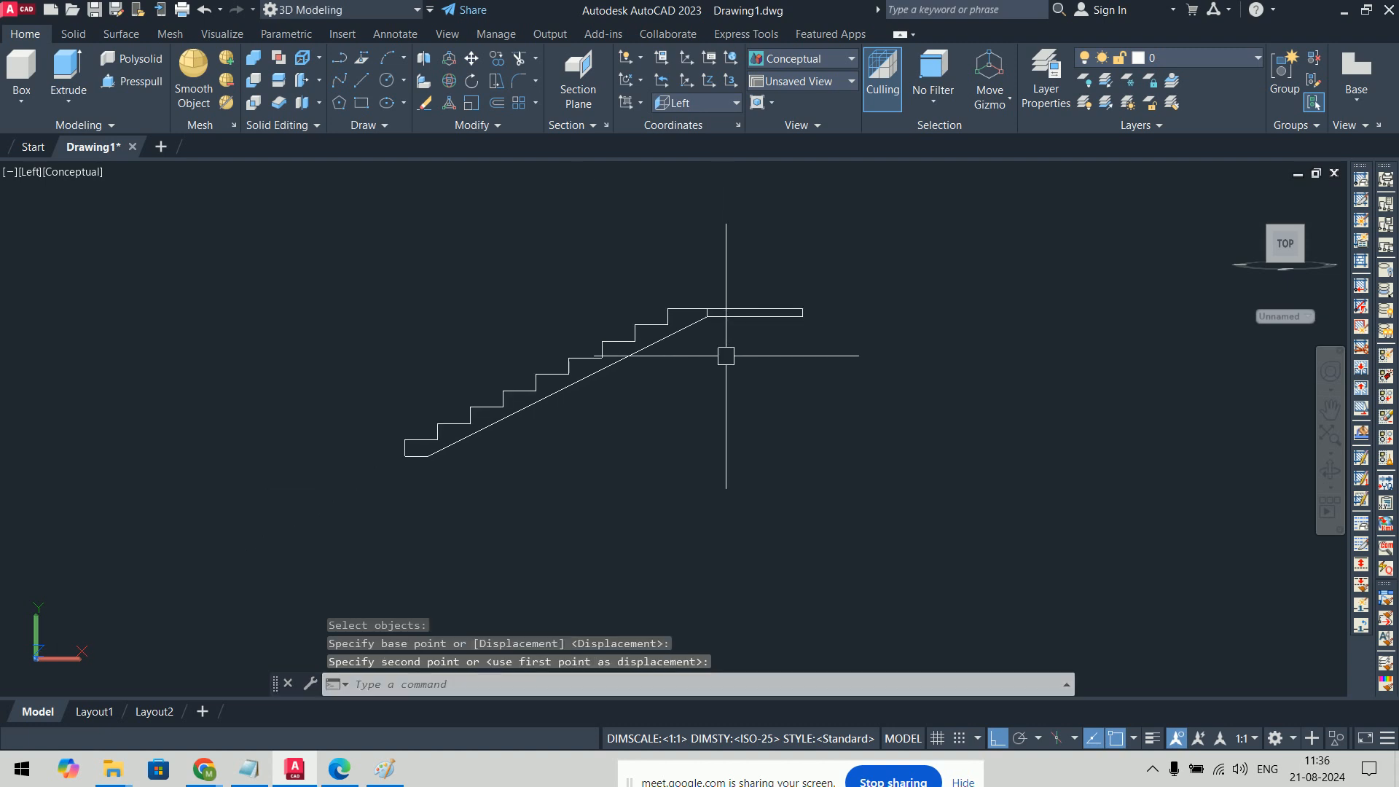
pyautogui.keyDown('shift'); pyautogui.moveTo(726, 356); pyautogui.dragTo(803, 401, button='middle'); pyautogui.keyUp('shift')
pyautogui.write('e')
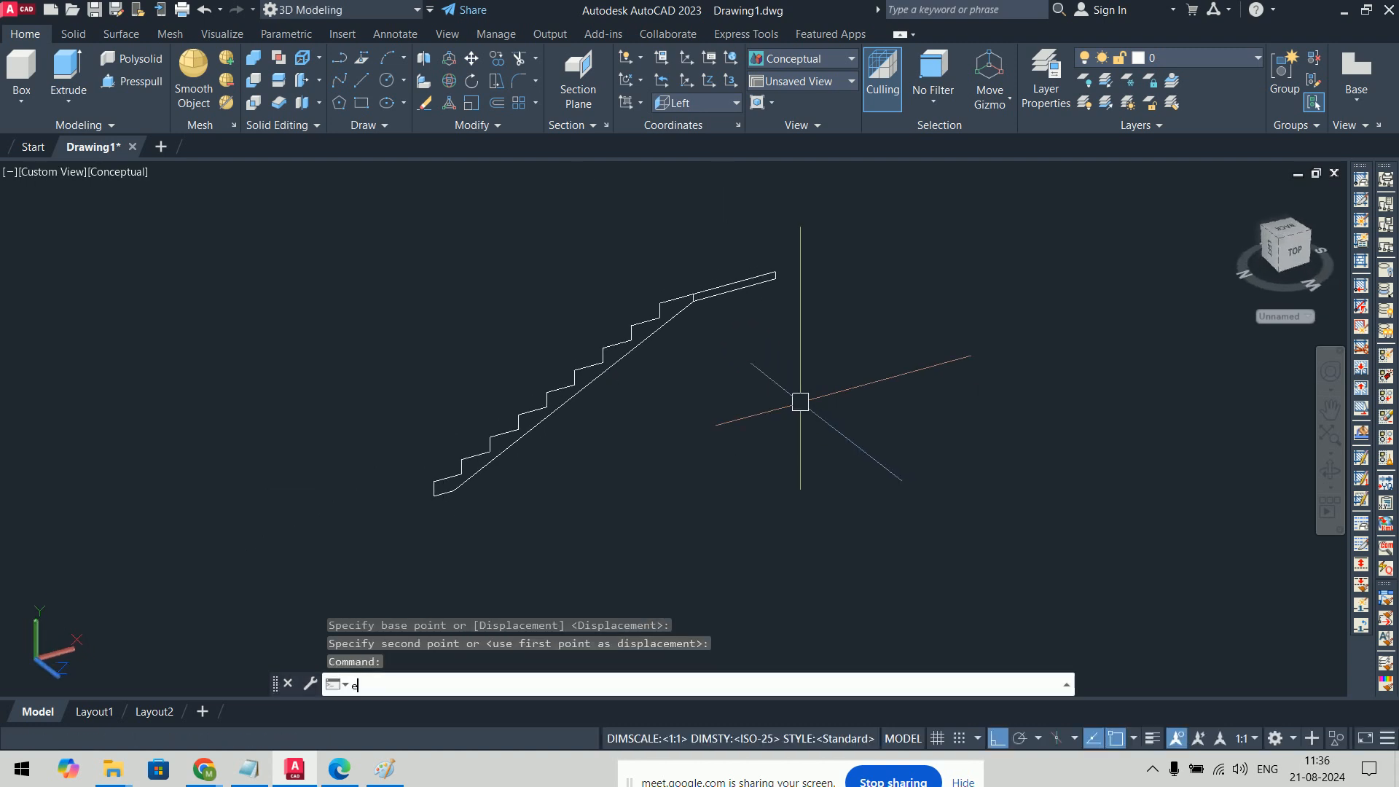
pyautogui.write('xt')
pyautogui.press('Return')
pyautogui.click(597, 386)
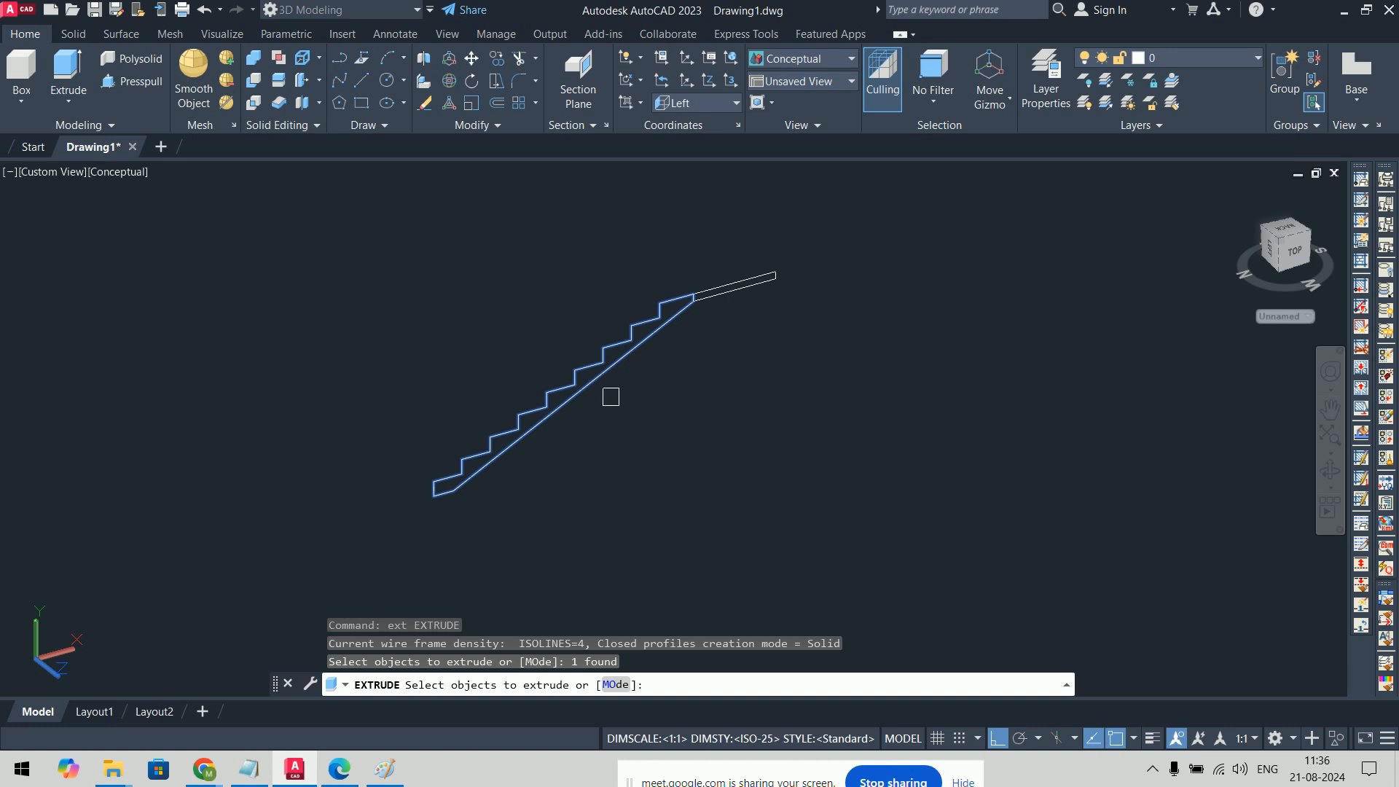
pyautogui.press('Return')
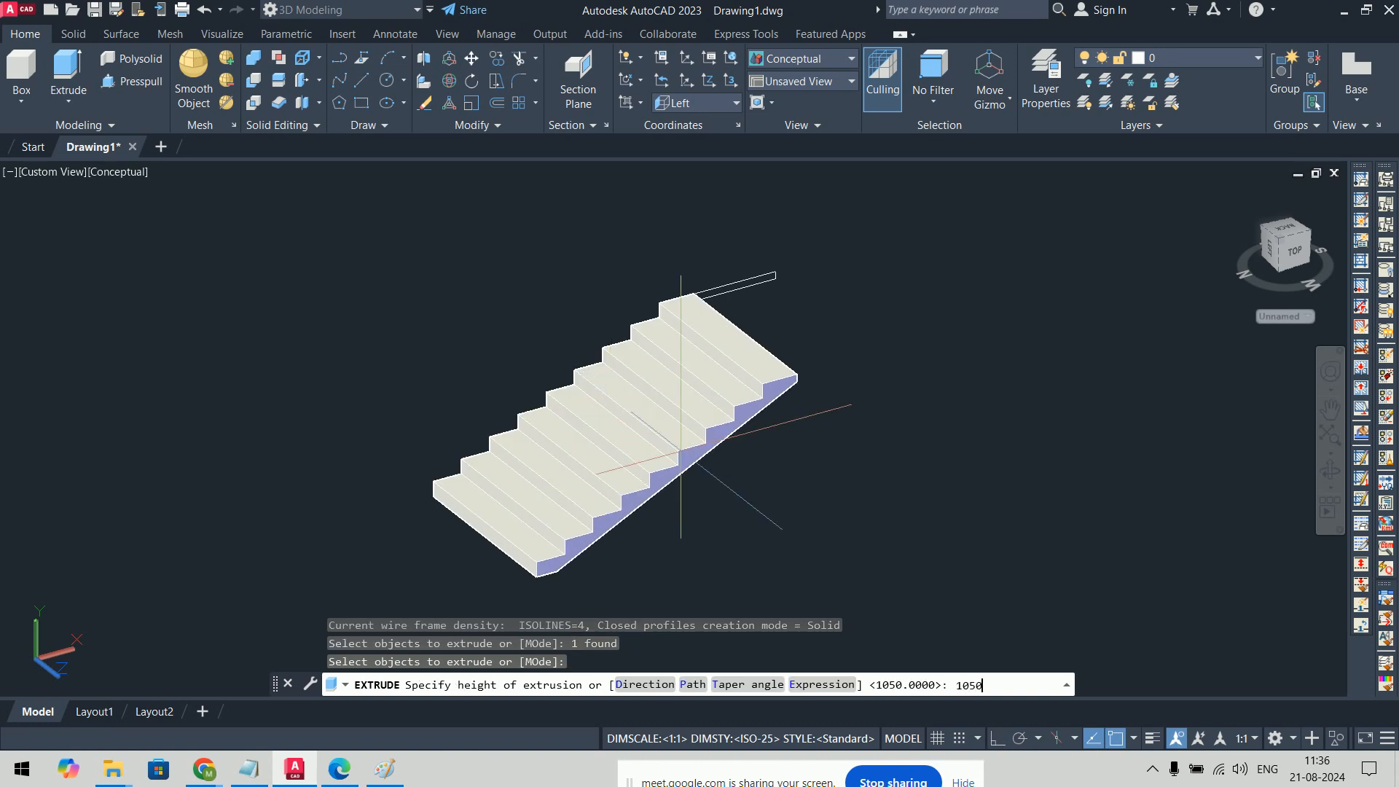
pyautogui.write('1050')
pyautogui.press('Return')
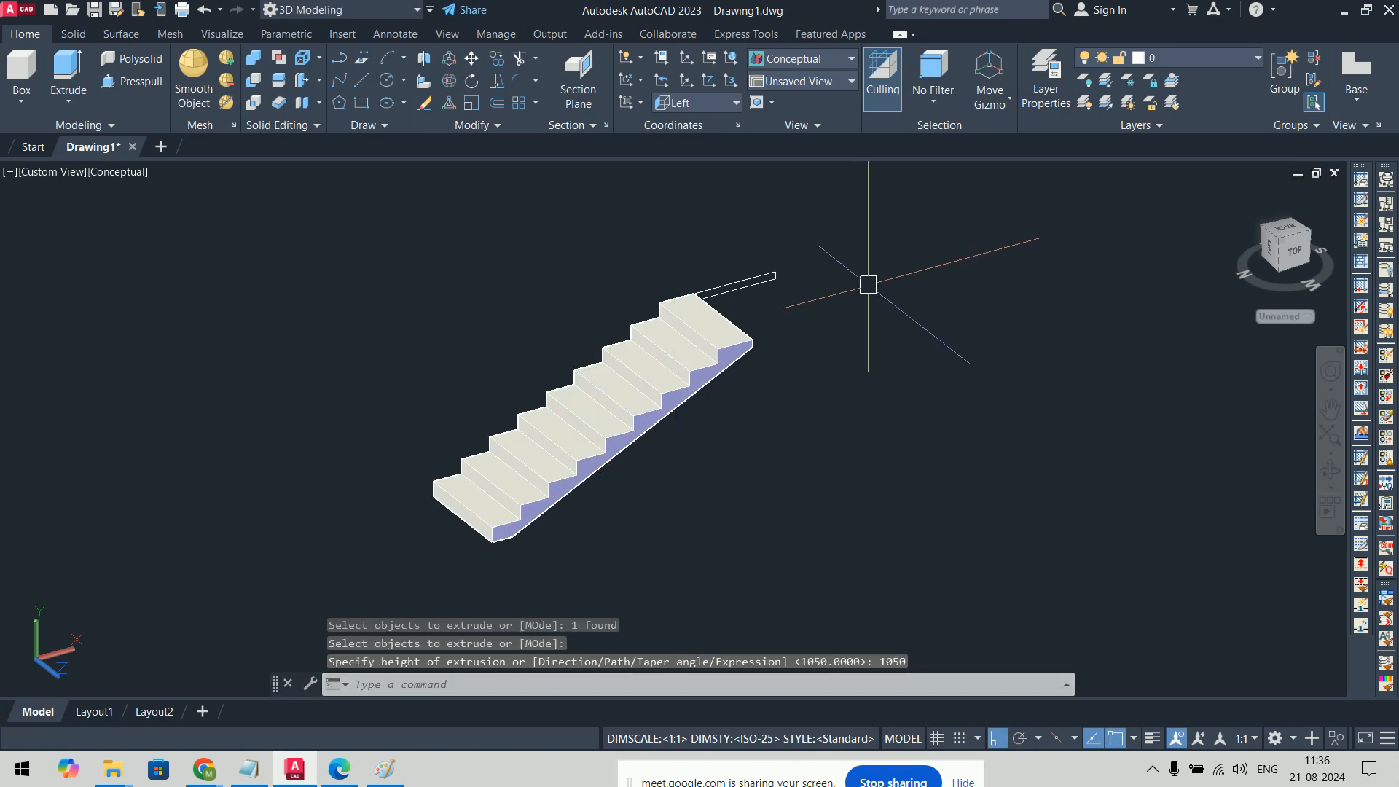
# Step: Extrude the landing outline to a width of 2150
pyautogui.write('ext')
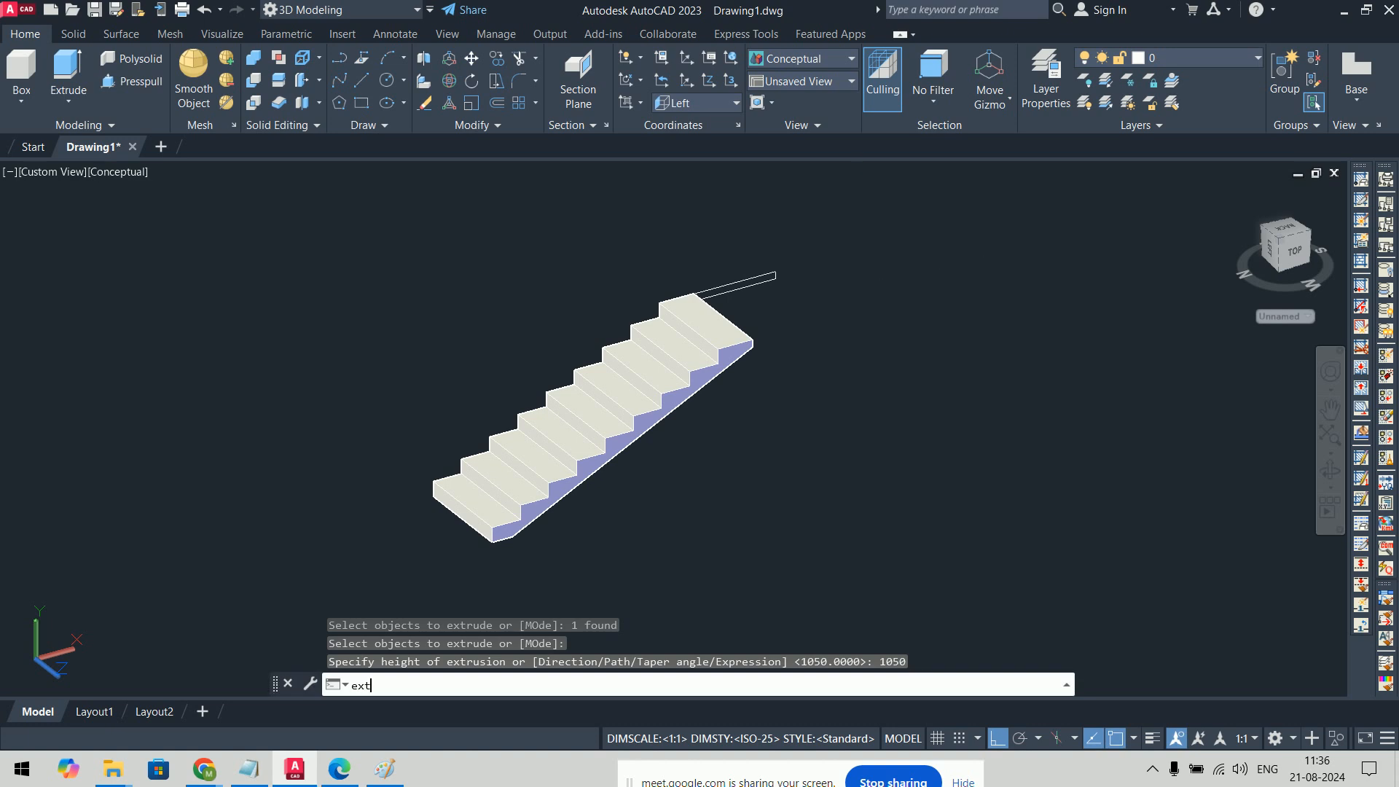
pyautogui.press('Return')
pyautogui.click(767, 278)
pyautogui.press('Return')
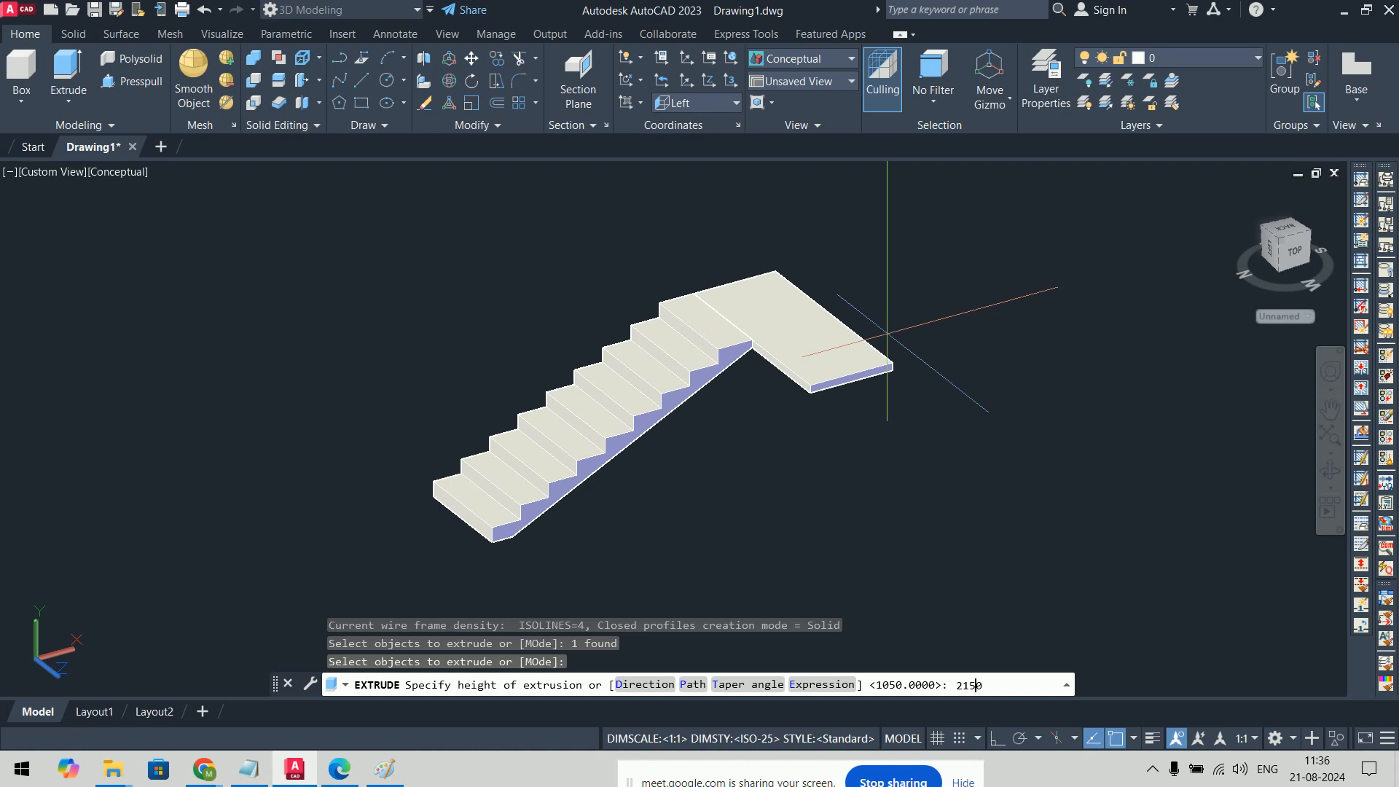
pyautogui.write('2150')
pyautogui.press('Return')
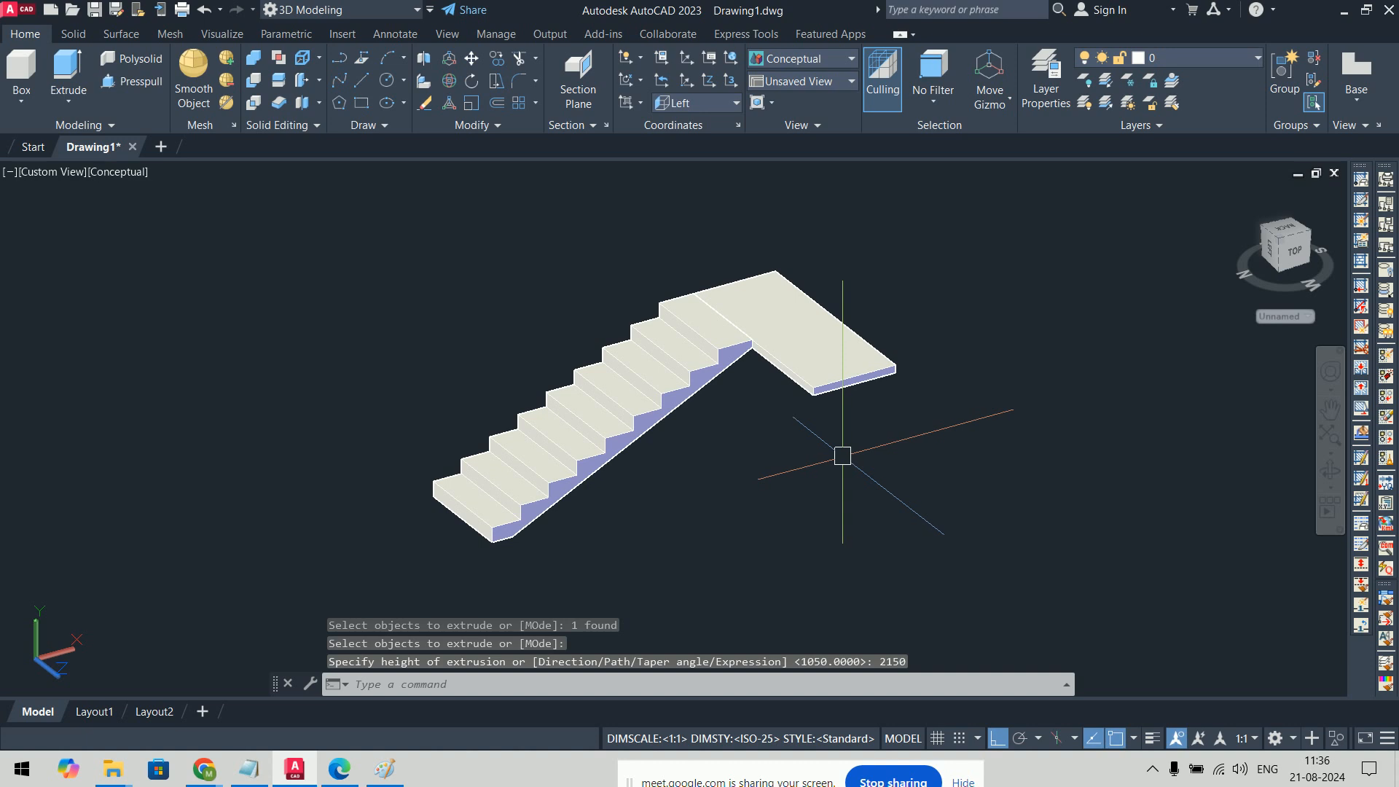
# Step: Mirror the stair flight about a vertical line through the midpoint of the landing's top edge, keeping the original
pyautogui.press('Return')
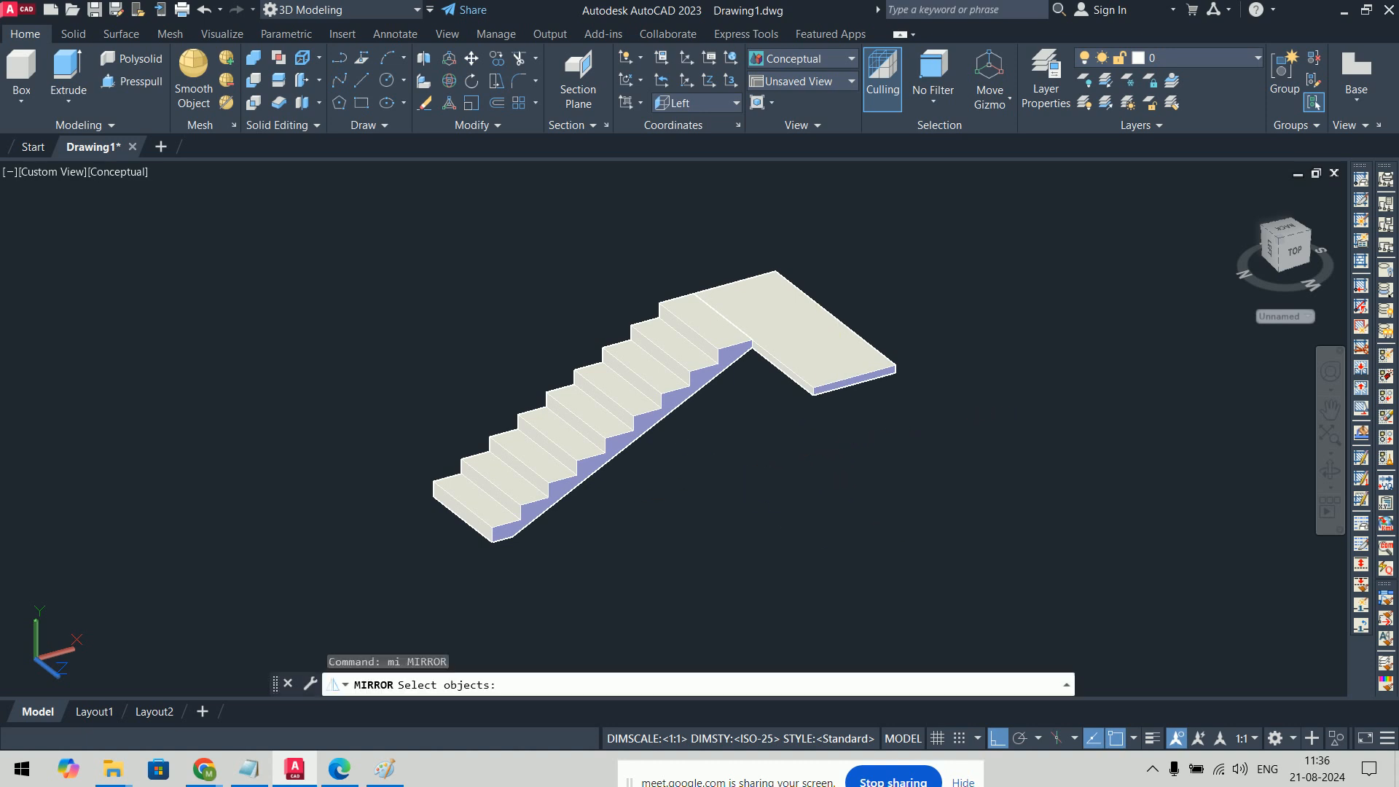
pyautogui.click(619, 409)
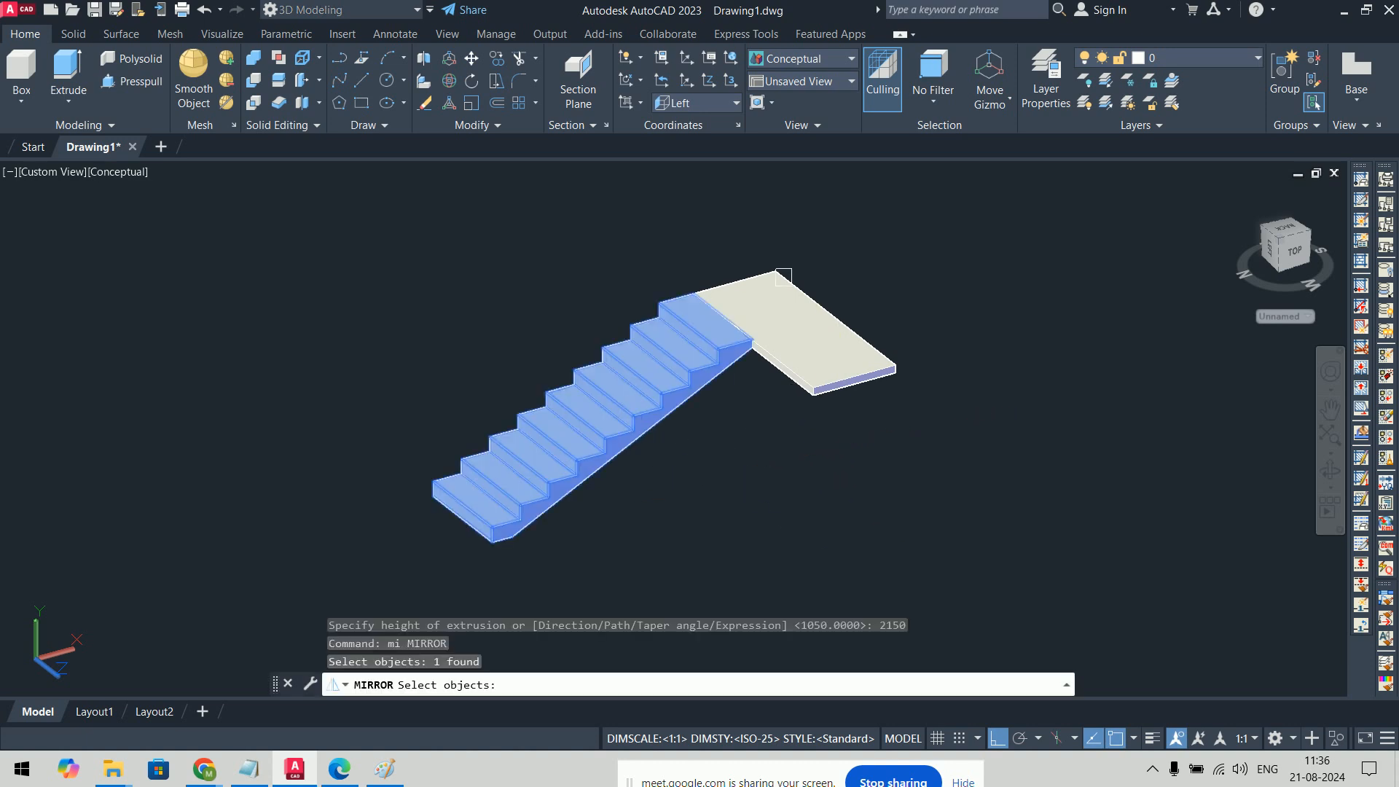
pyautogui.click(734, 280)
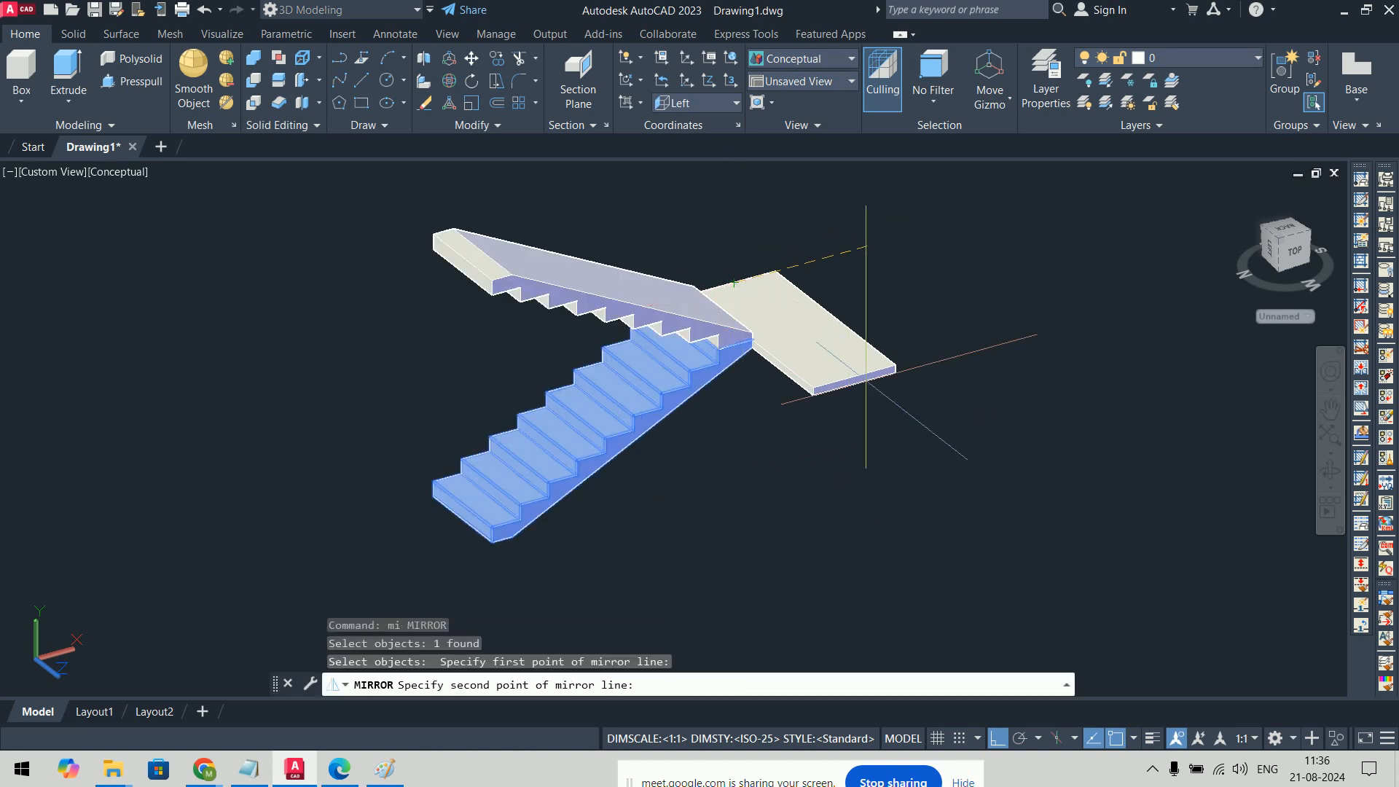
pyautogui.click(904, 430)
pyautogui.press('Return')
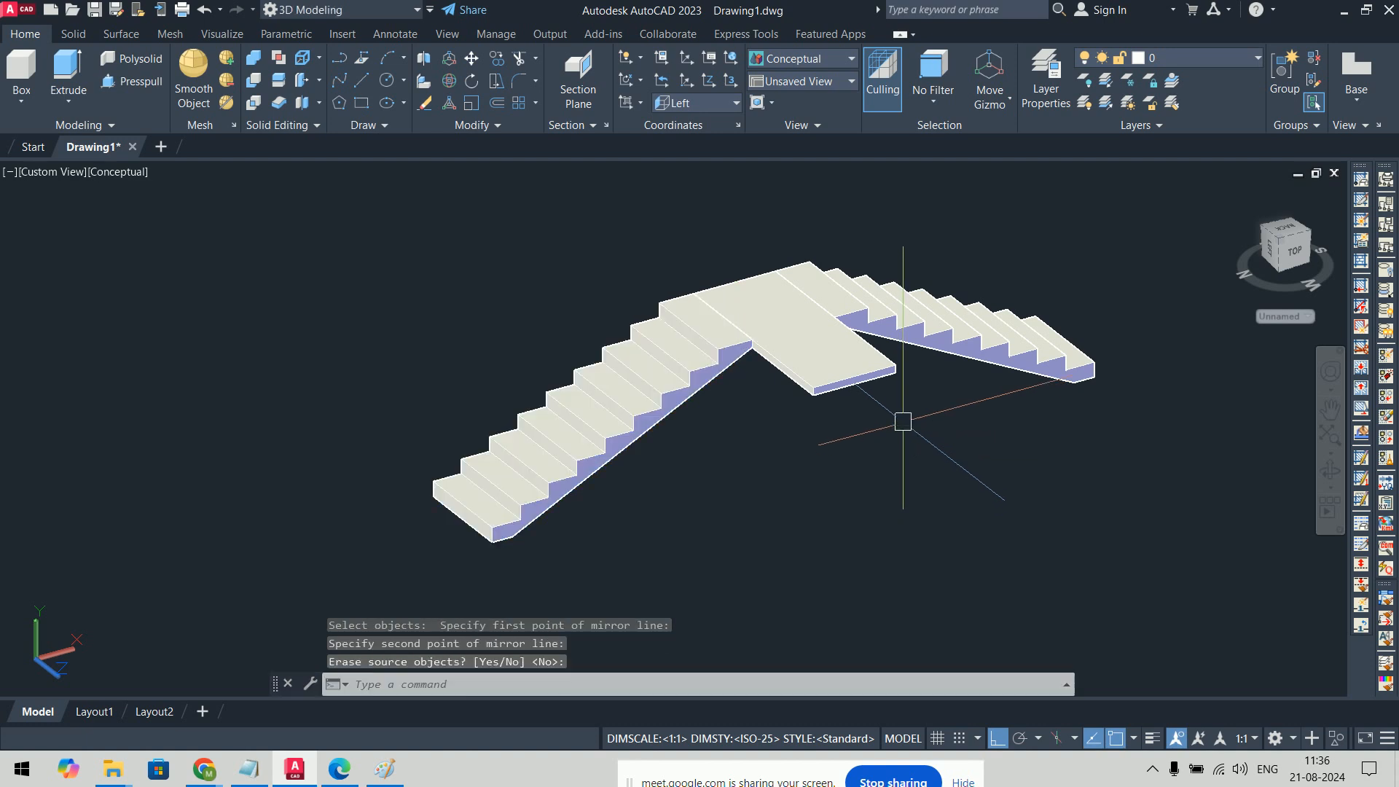
# Step: Move the mirrored flight by the bottom corner of its lowest step to the landing's free corner beside the first flight
pyautogui.moveTo(992, 426); pyautogui.dragTo(832, 478, button='middle')
pyautogui.write('m')
pyautogui.press('Return')
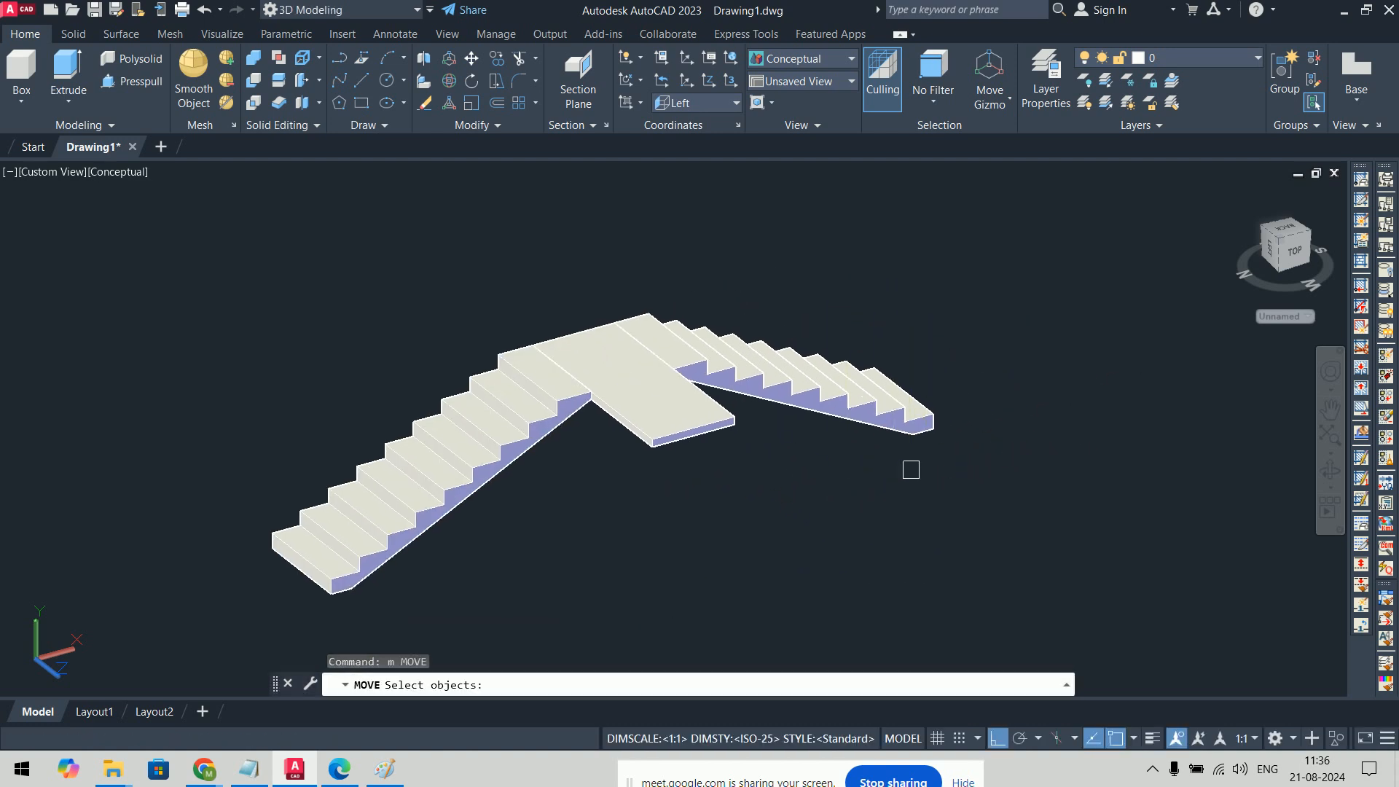
pyautogui.scroll(3, 911, 468)
pyautogui.click(936, 379)
pyautogui.press('Return')
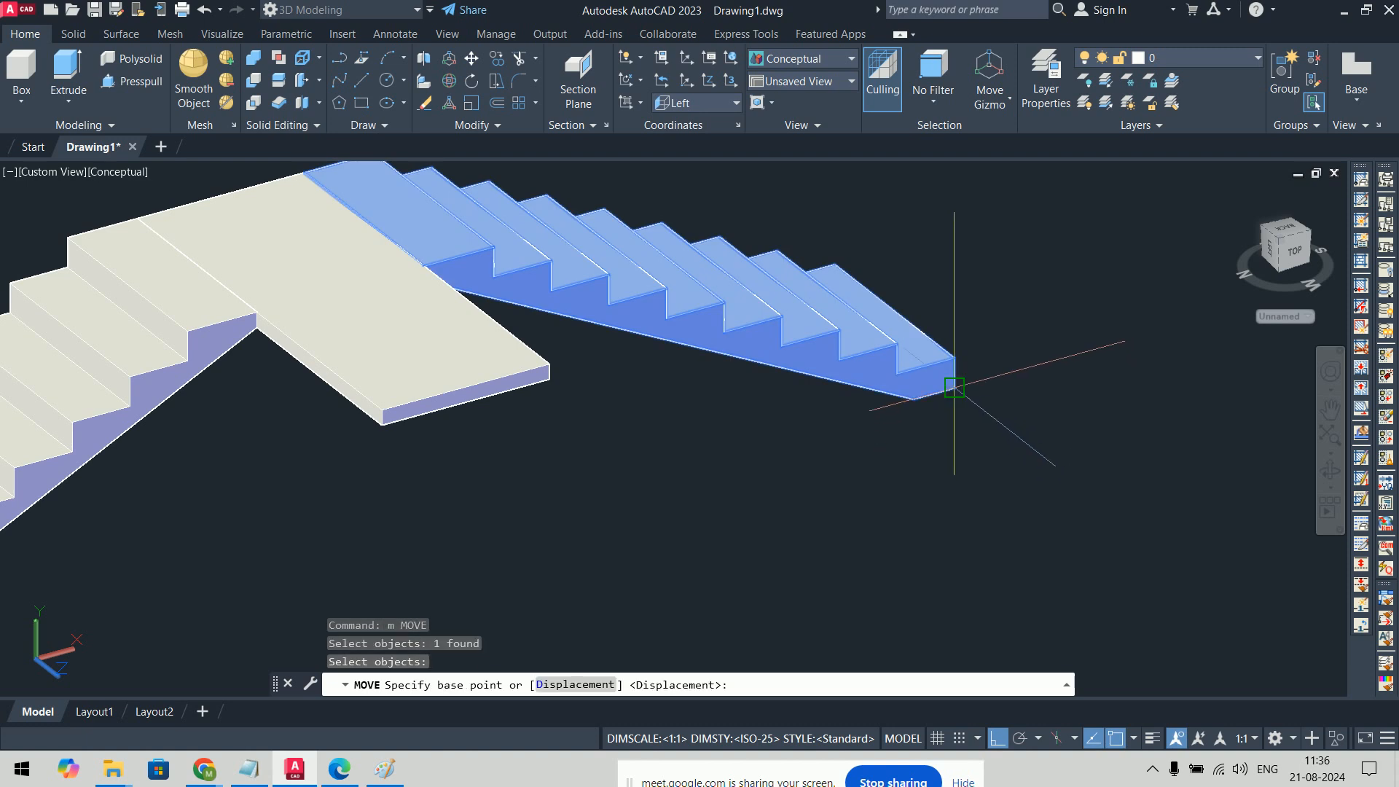
pyautogui.click(955, 387)
pyautogui.scroll(6, 467, 408)
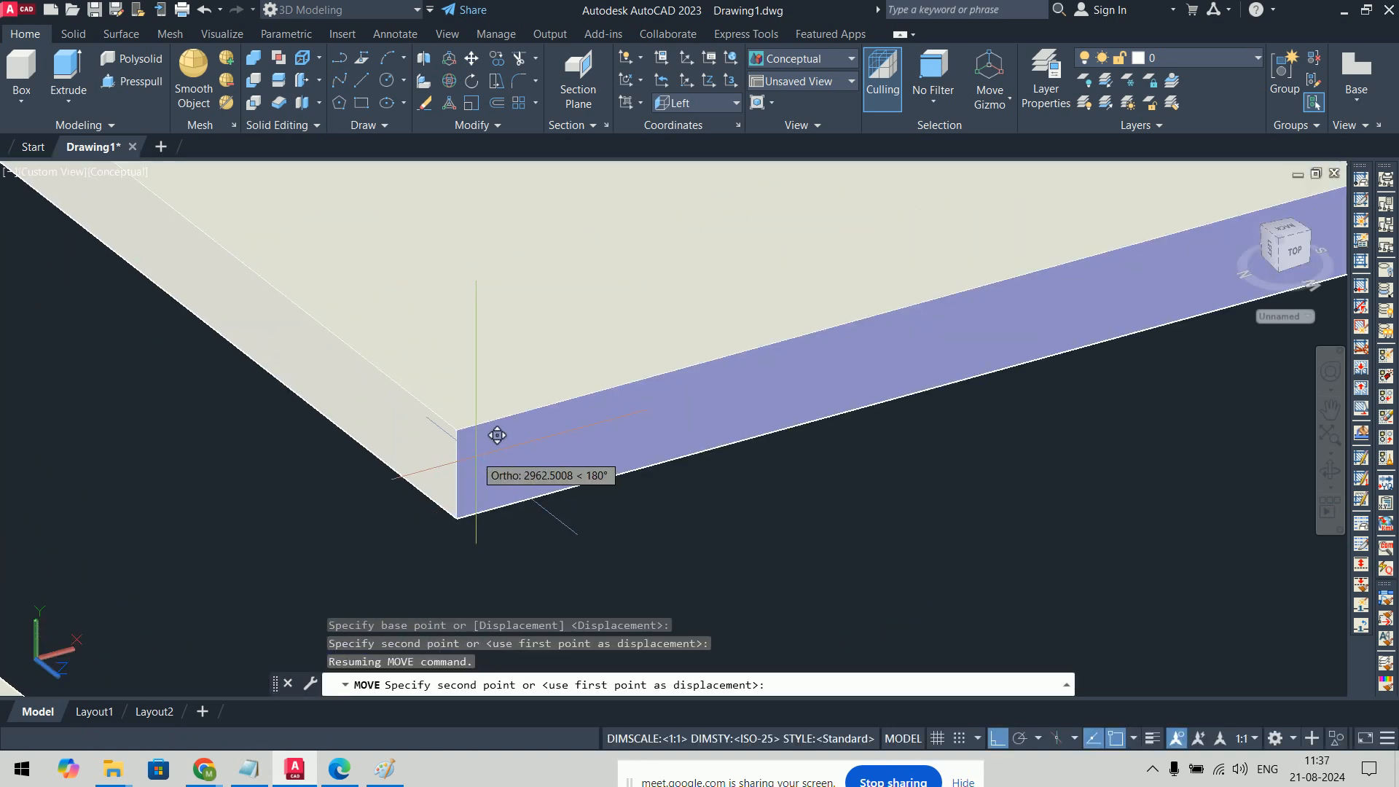
pyautogui.scroll(-10, 475, 410)
pyautogui.keyDown('shift'); pyautogui.moveTo(803, 510); pyautogui.dragTo(408, 468, button='middle'); pyautogui.keyUp('shift')
pyautogui.press('Escape')
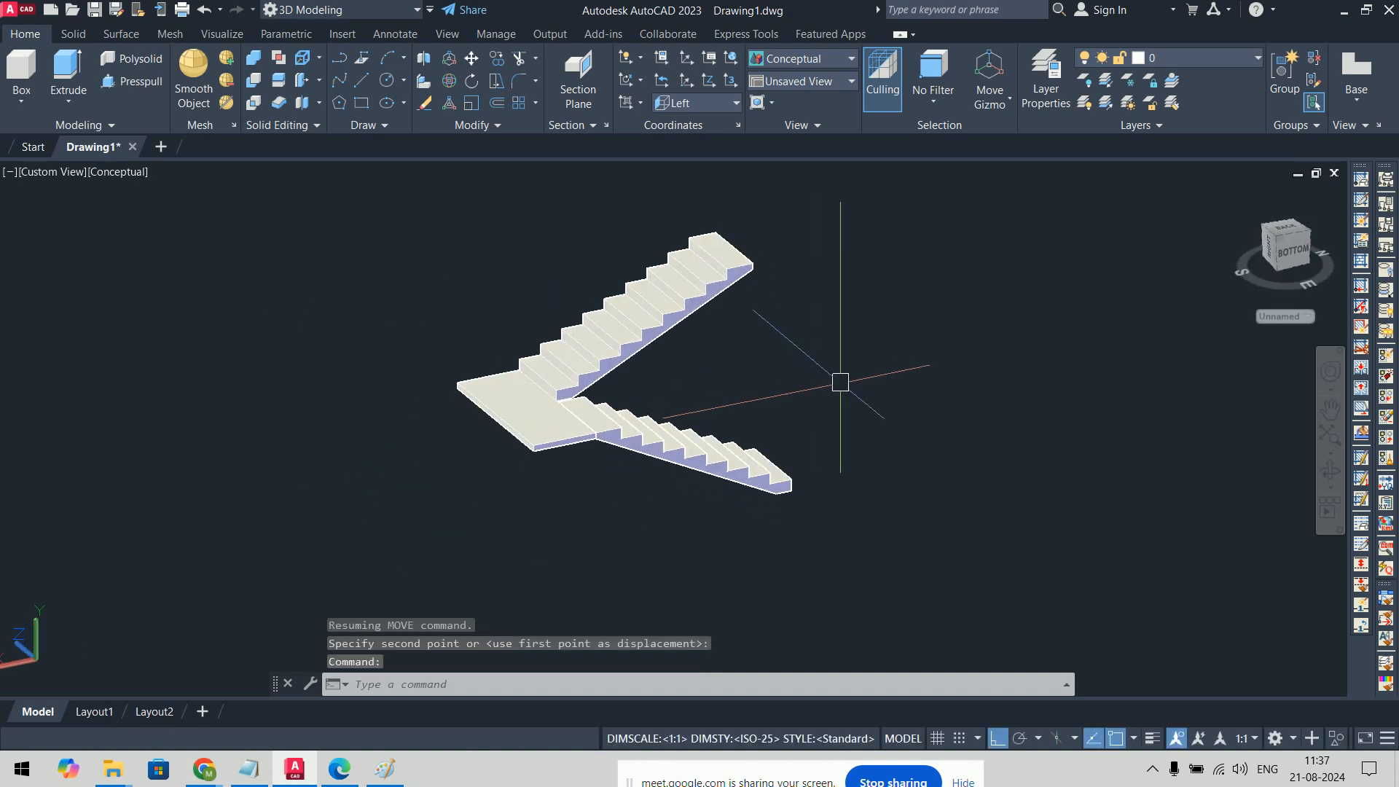
# Step: Copy the landing from its outer top corner to the top corner at the upper end of the second flight
pyautogui.write('uni')
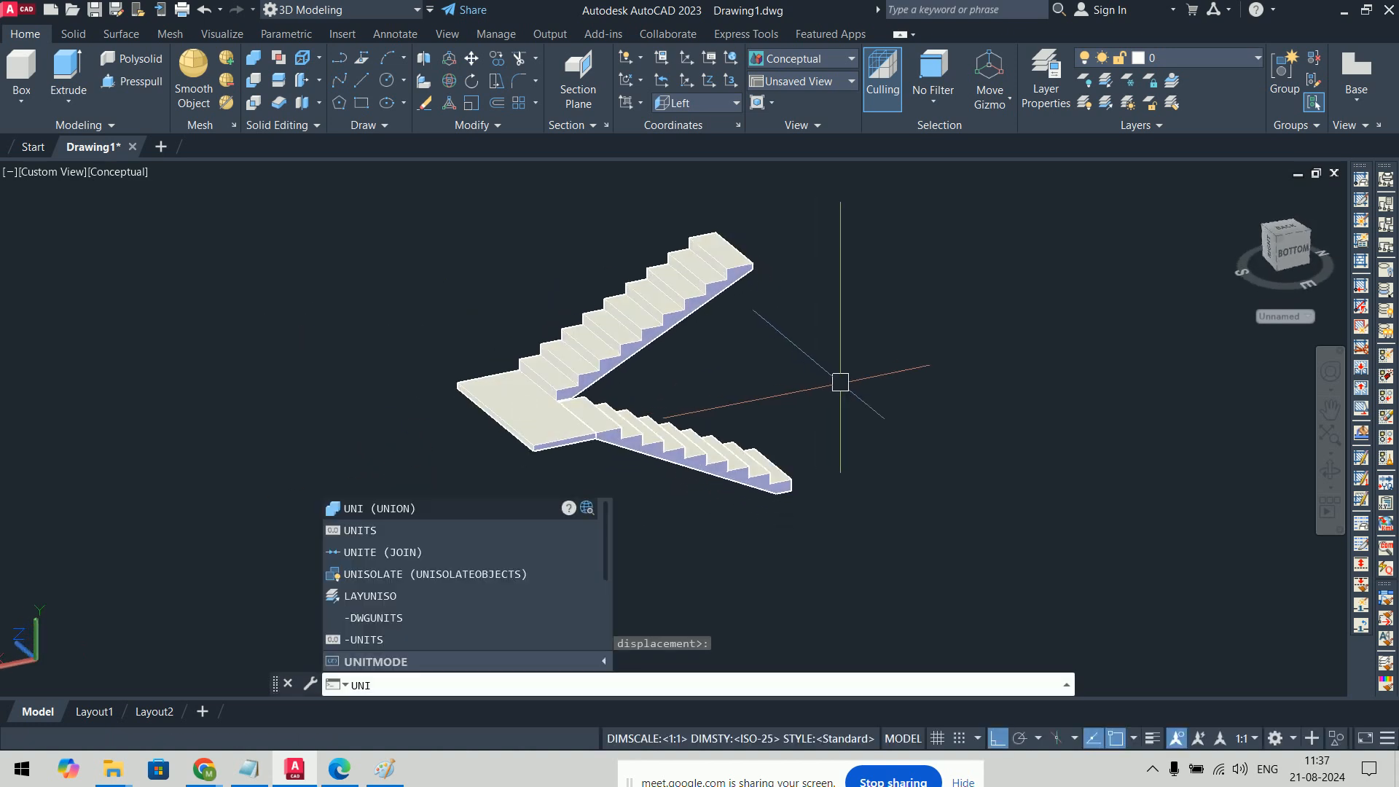
pyautogui.press('Escape')
pyautogui.write('co')
pyautogui.press('Return')
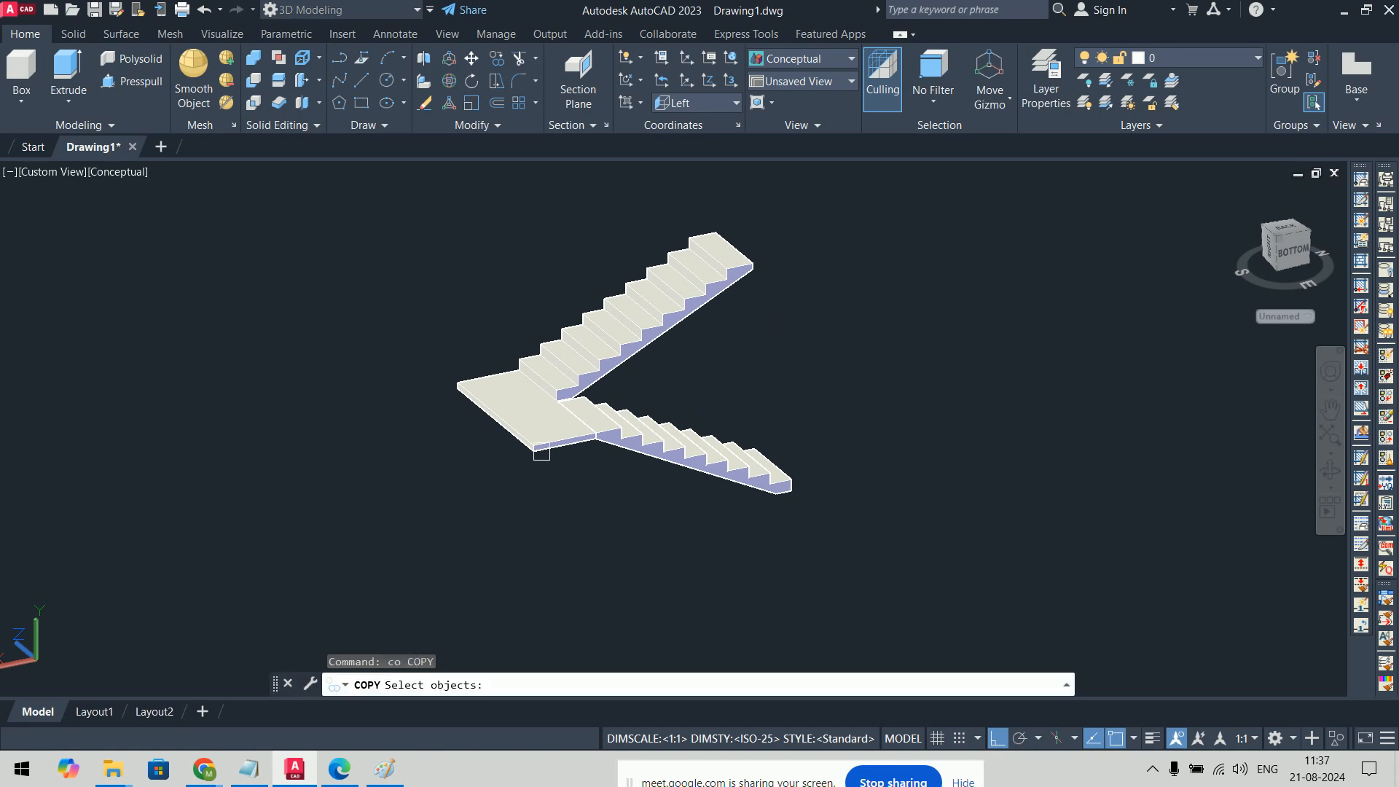
pyautogui.click(530, 439)
pyautogui.press('Return')
pyautogui.keyDown('shift'); pyautogui.moveTo(783, 481); pyautogui.dragTo(775, 437, button='middle'); pyautogui.keyUp('shift')
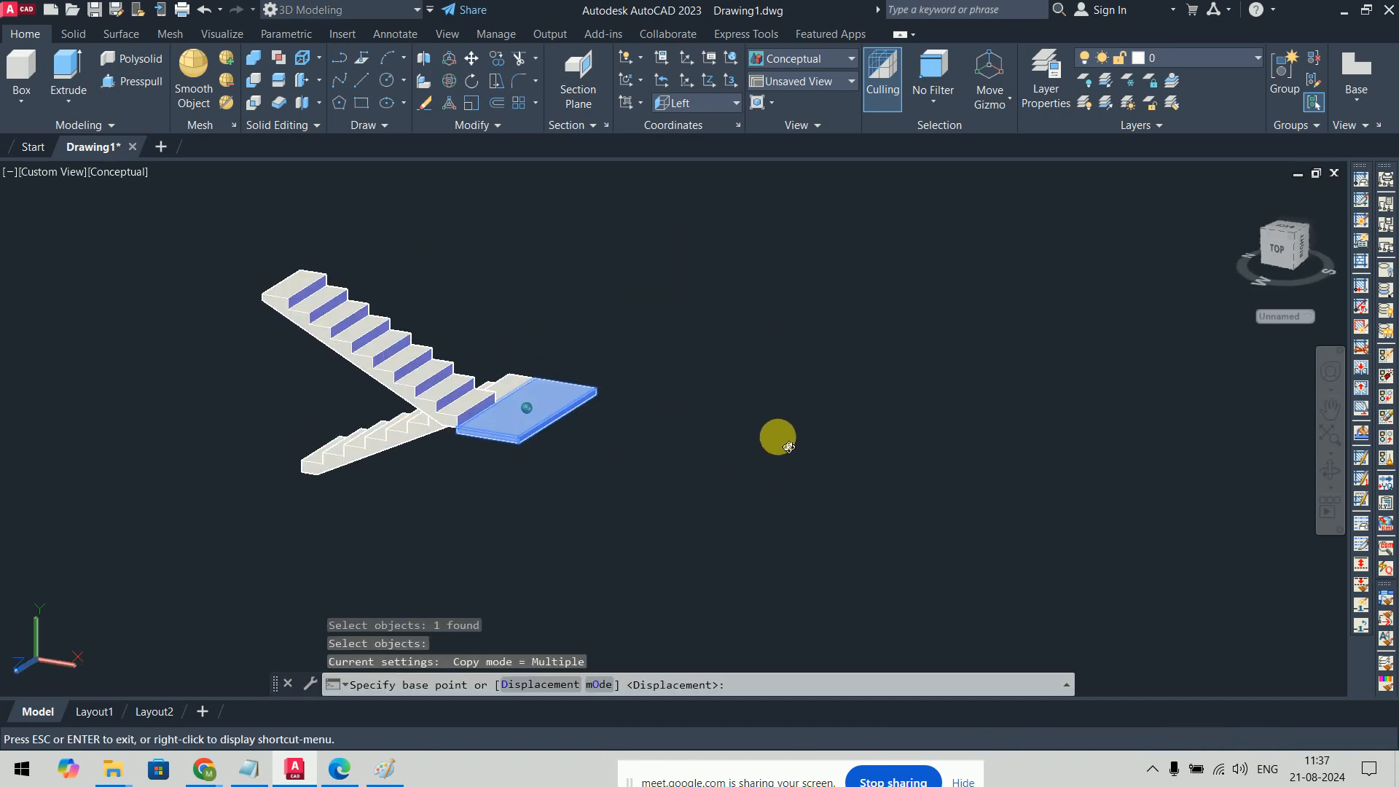
pyautogui.scroll(5, 514, 439)
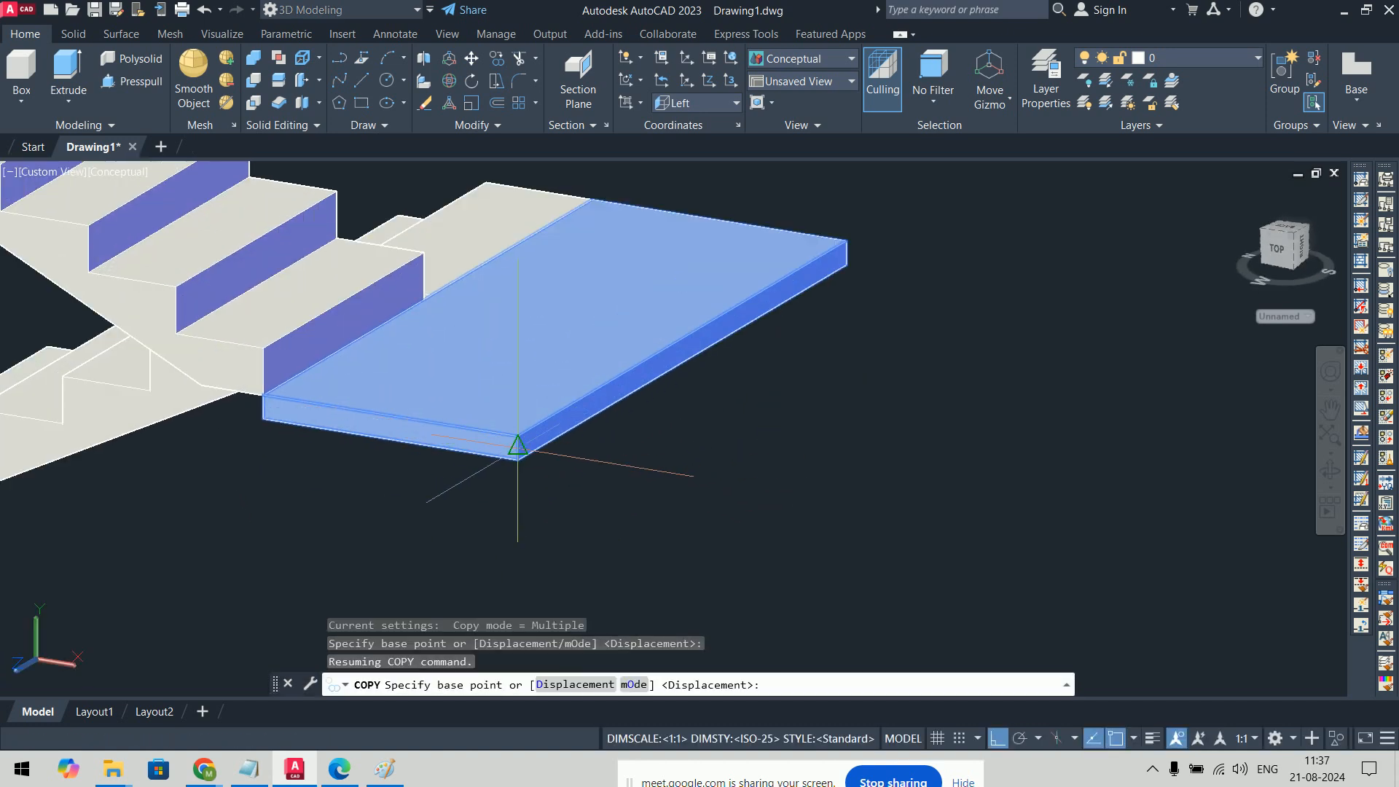
pyautogui.scroll(3, 518, 439)
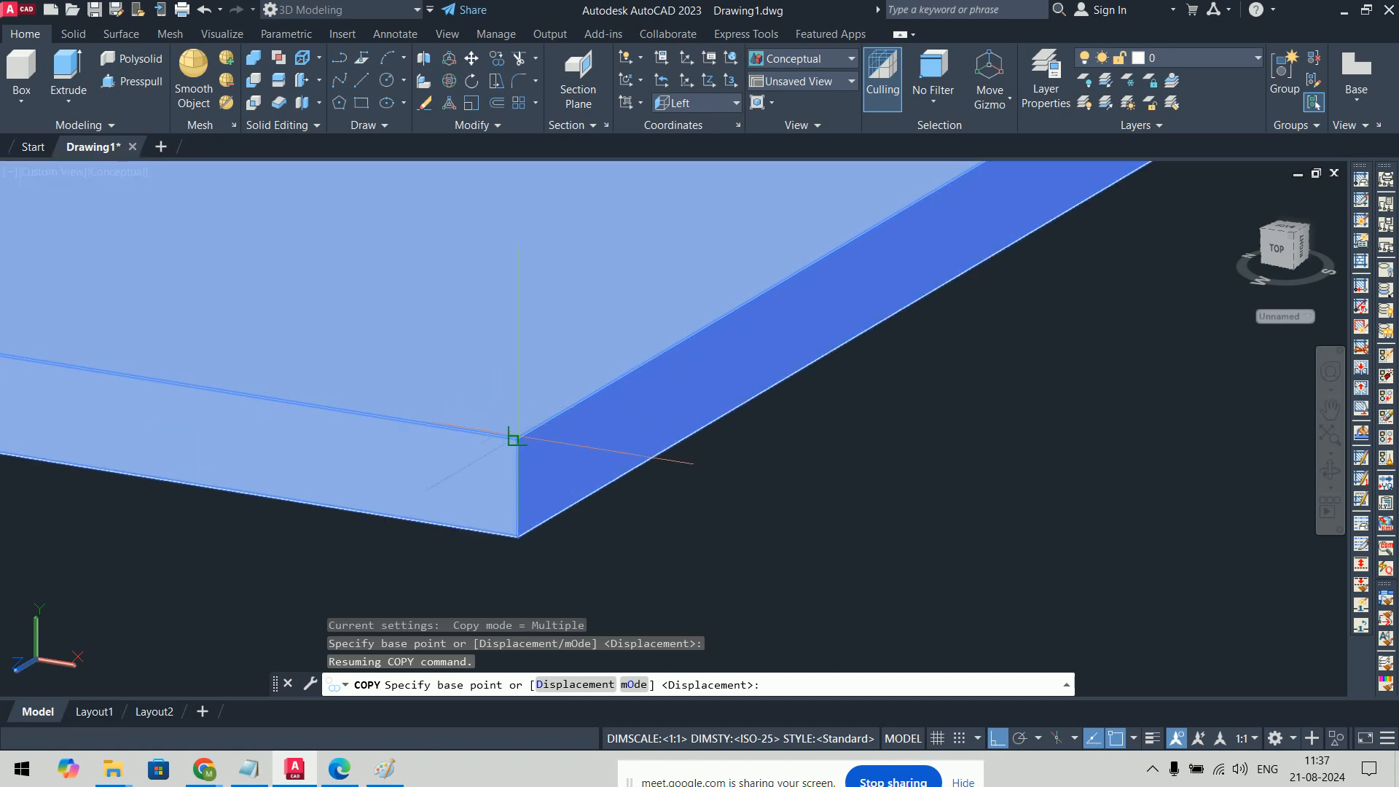
pyautogui.click(518, 439)
pyautogui.scroll(-6, 518, 439)
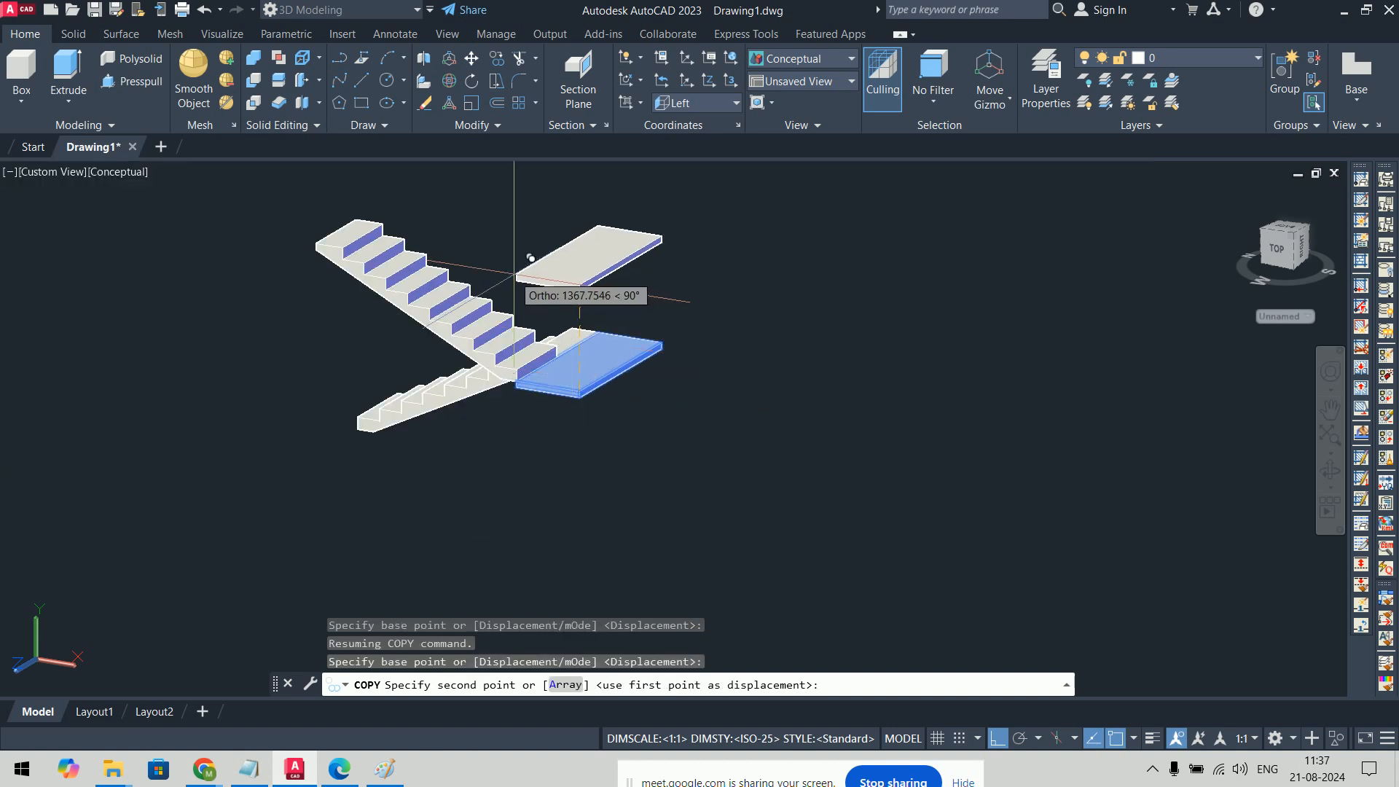
pyautogui.scroll(5, 761, 431)
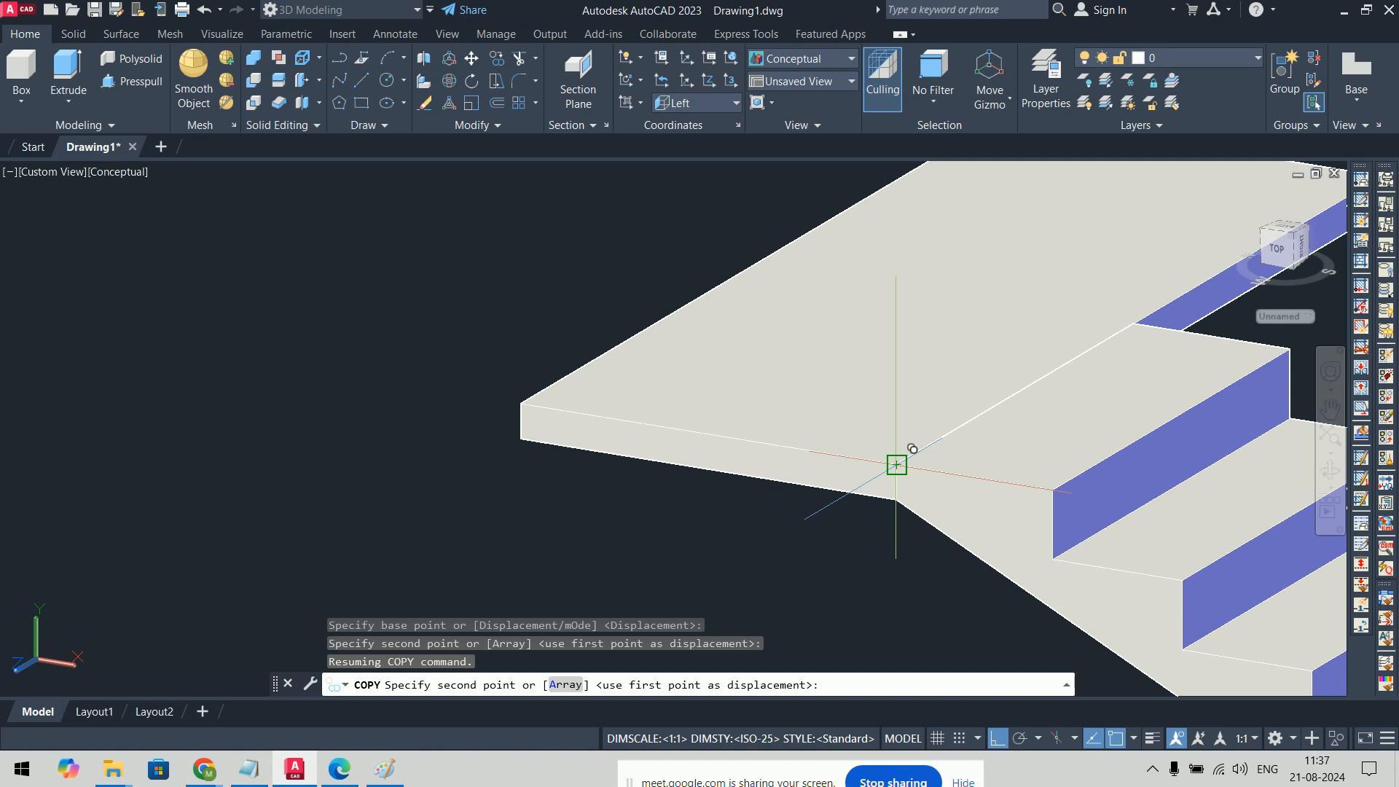
pyautogui.click(603, 387)
pyautogui.scroll(-5, 615, 398)
pyautogui.press('Return')
pyautogui.scroll(-6, 938, 397)
pyautogui.moveTo(939, 397); pyautogui.dragTo(670, 439, button='middle')
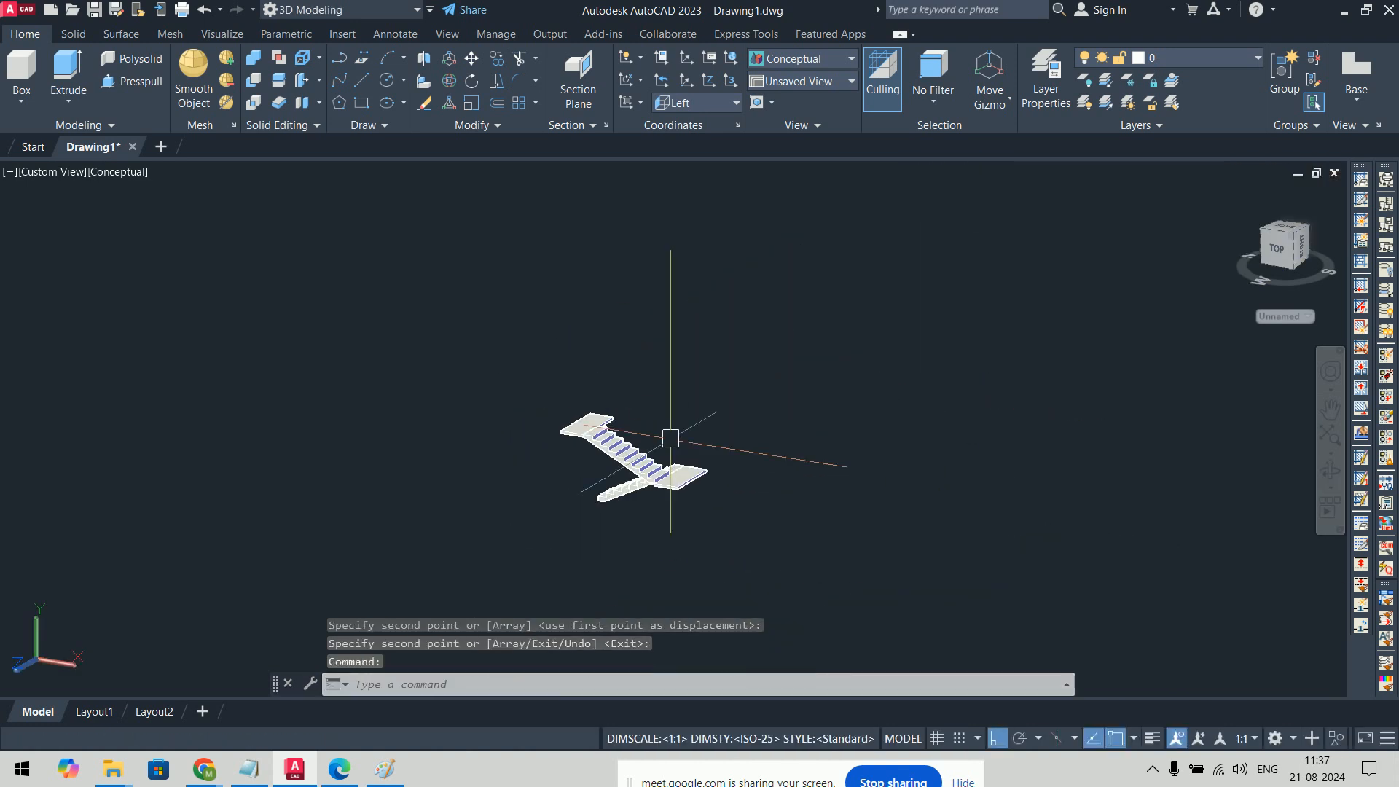
# Step: Unite both stair flights and both landings into one solid with the Union command
pyautogui.write('uni')
pyautogui.press('Return')
pyautogui.click(936, 348)
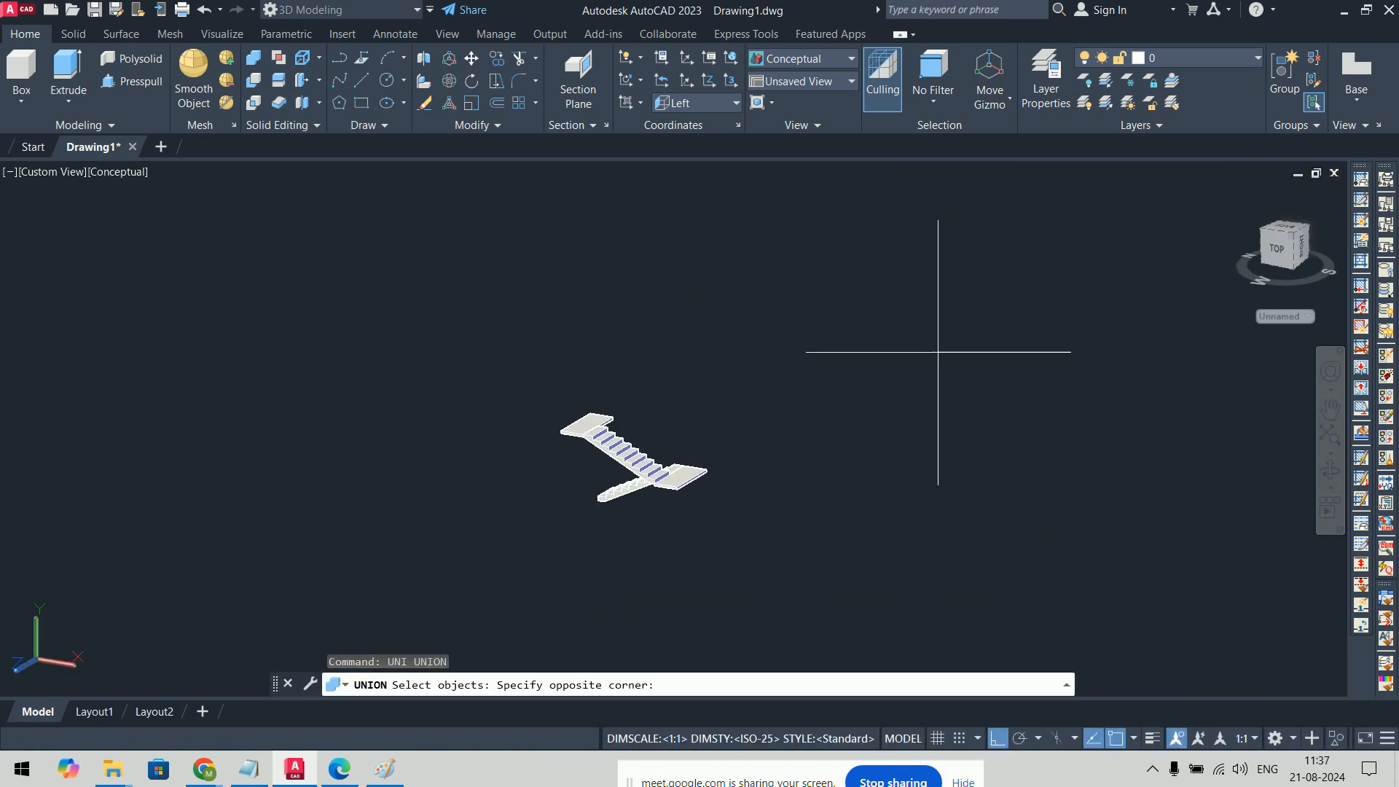
pyautogui.click(397, 605)
pyautogui.keyDown('shift'); pyautogui.moveTo(812, 484); pyautogui.dragTo(363, 506, button='middle'); pyautogui.keyUp('shift')
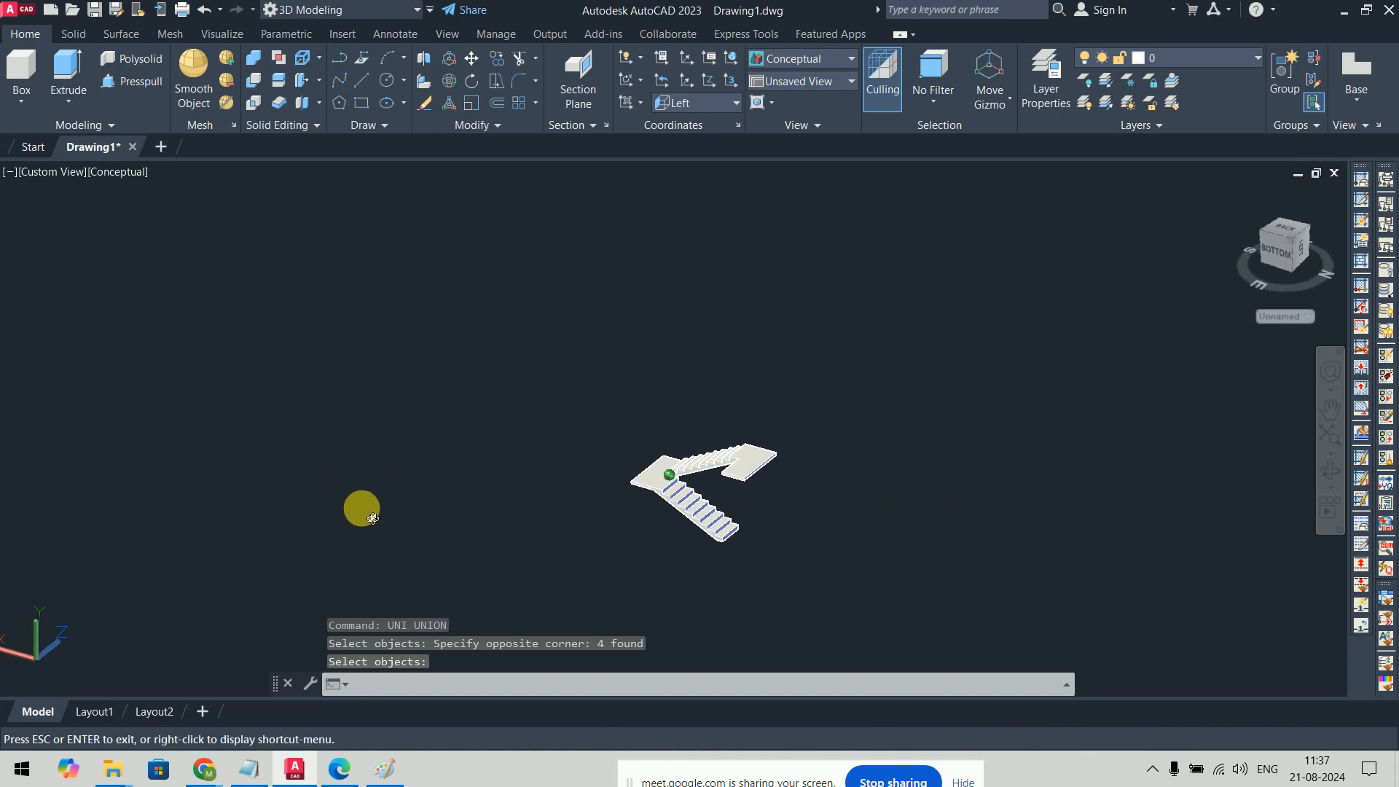
pyautogui.press('Return')
# Step: Copy the united staircase from the bottom corner of its lowest step to the matching free corner of its upper landing
pyautogui.scroll(3, 755, 662)
pyautogui.moveTo(787, 487); pyautogui.dragTo(696, 531, button='middle')
pyautogui.write('co')
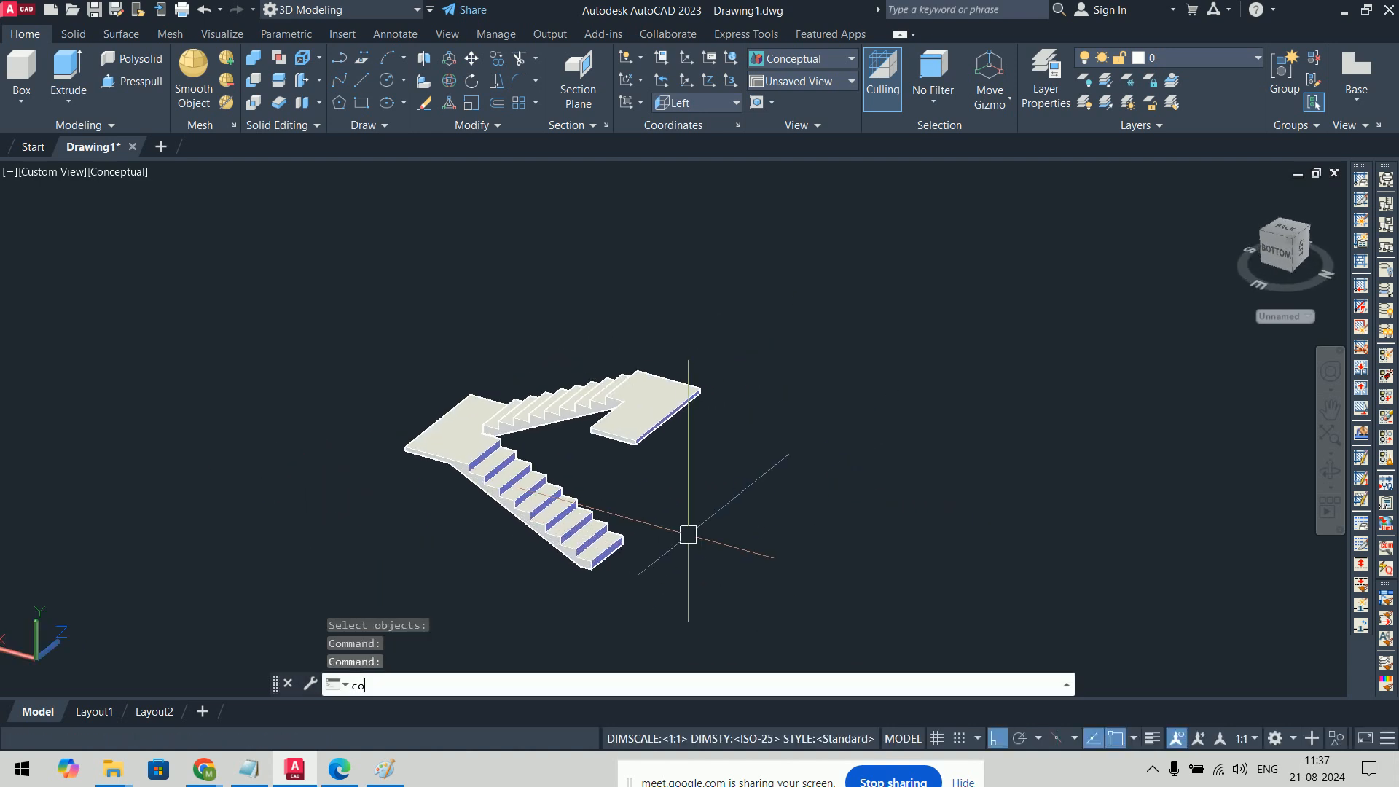
pyautogui.press('Return')
pyautogui.click(622, 553)
pyautogui.press('Return')
pyautogui.scroll(4, 622, 596)
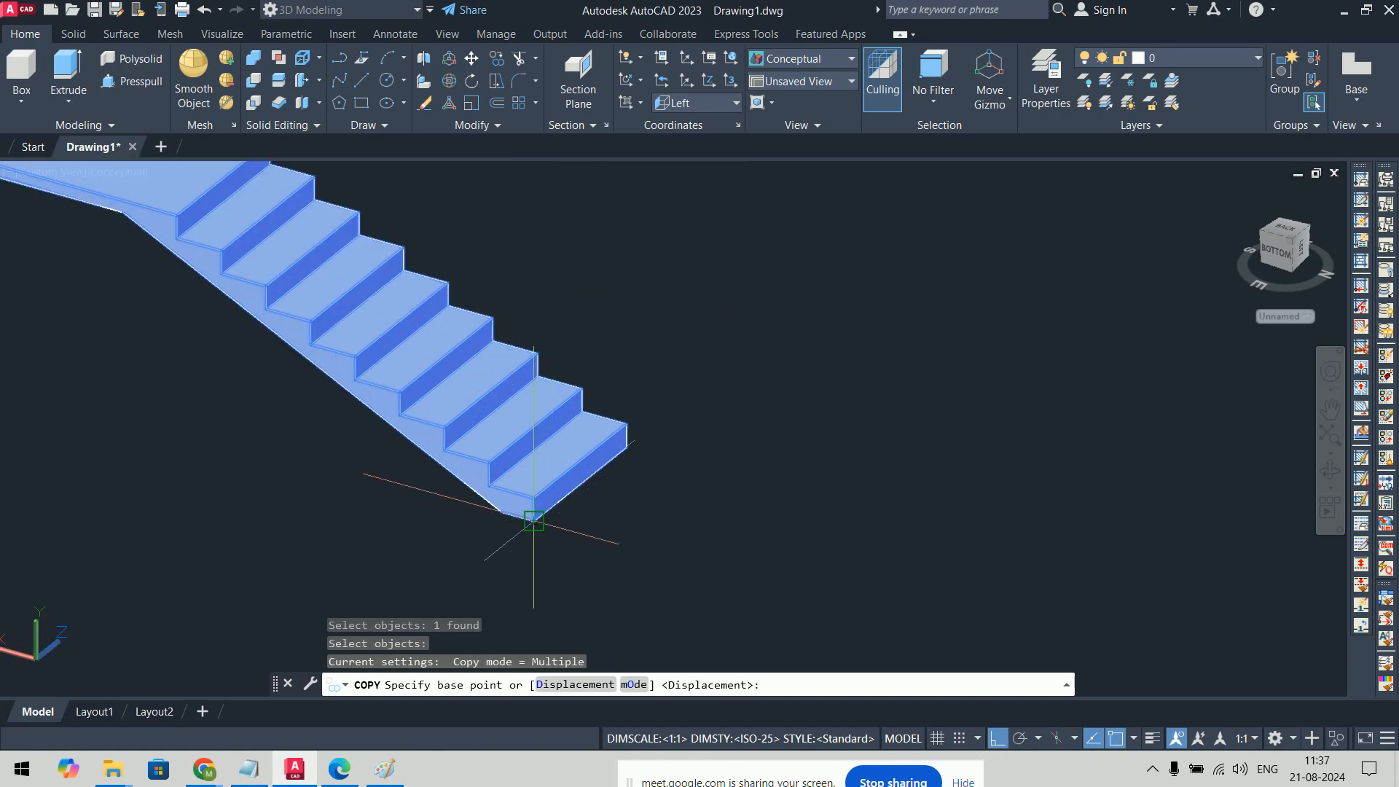
pyautogui.click(533, 520)
pyautogui.scroll(-3, 539, 437)
pyautogui.scroll(3, 540, 437)
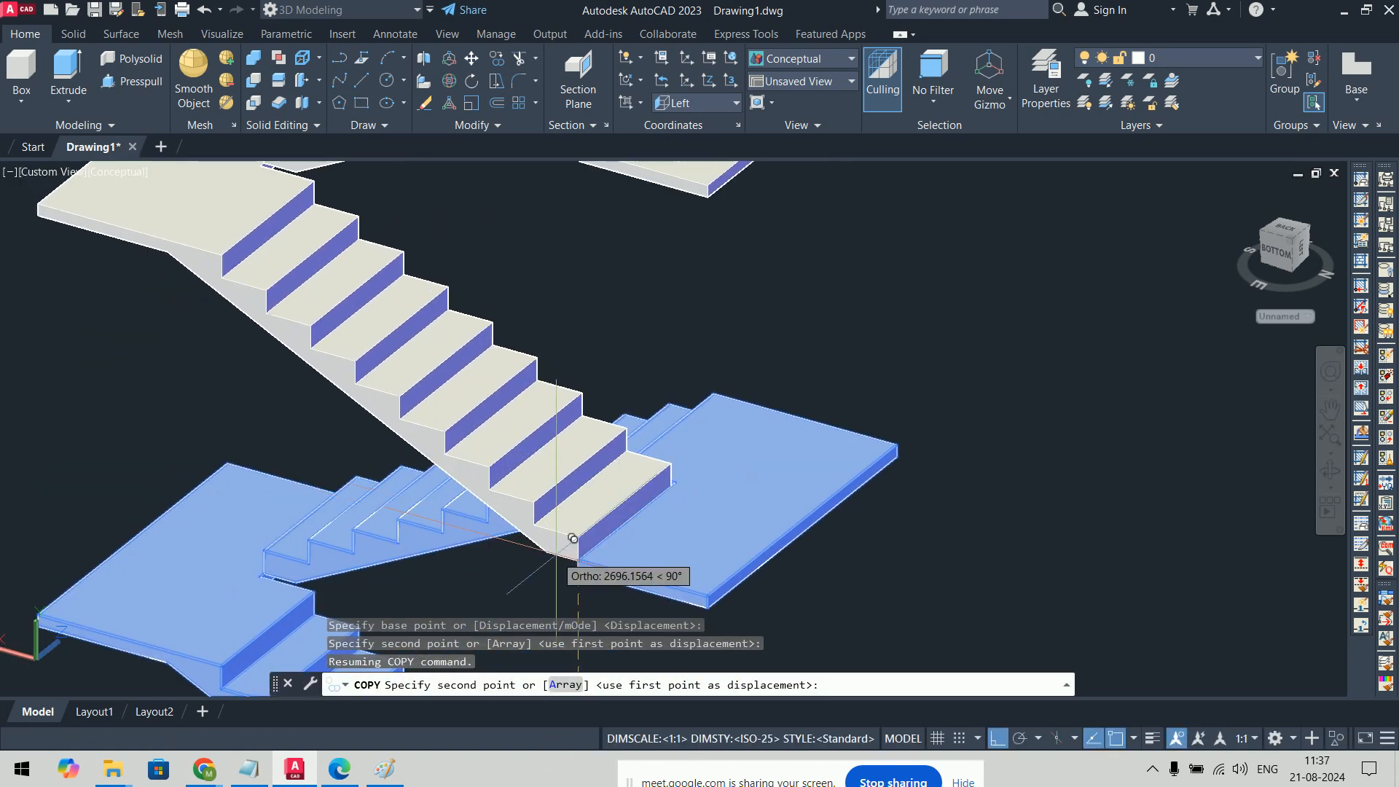
pyautogui.click(578, 560)
# Step: Place three more staircase copies, each on the free corner of the previous copy's upper landing, and end the copying
pyautogui.moveTo(625, 365); pyautogui.dragTo(628, 271, button='middle')
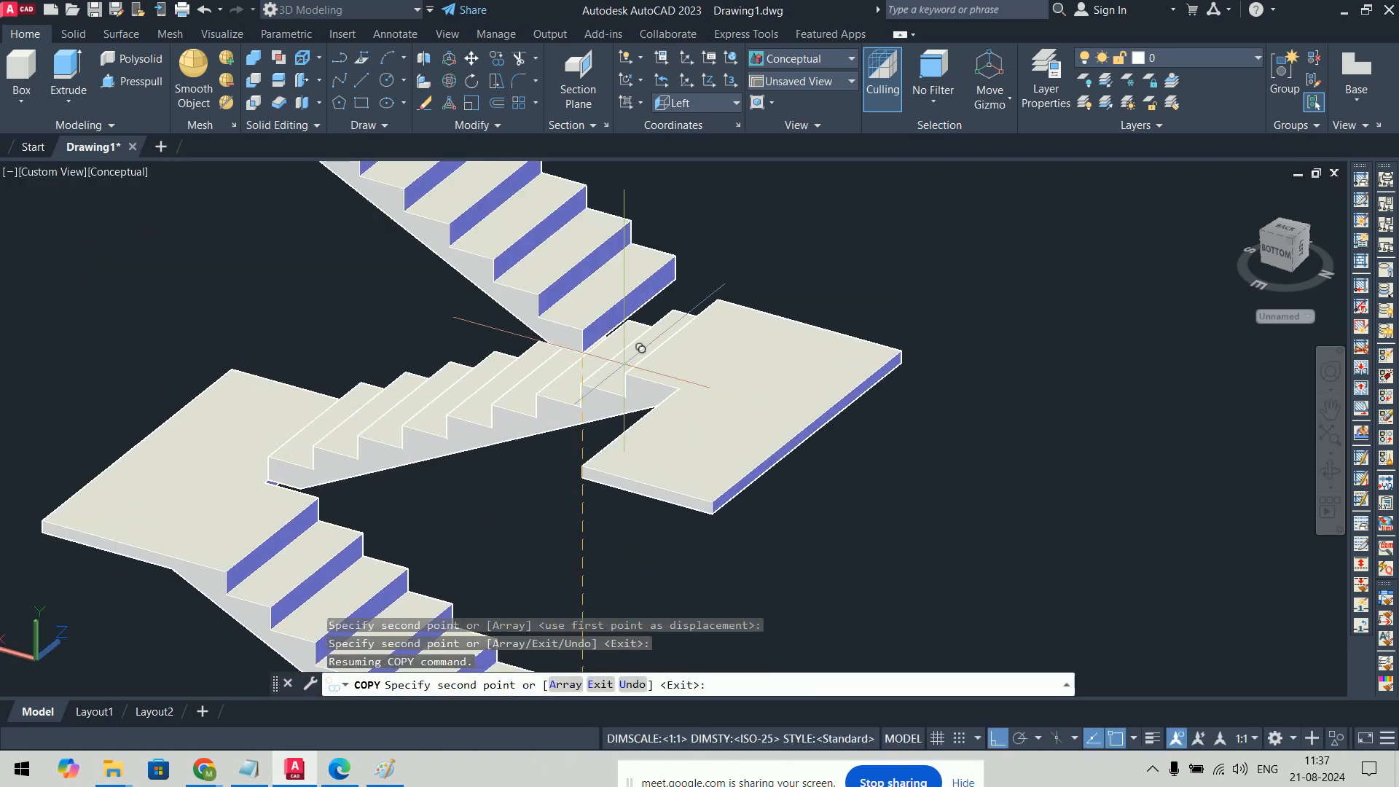
pyautogui.click(583, 468)
pyautogui.moveTo(638, 325); pyautogui.dragTo(642, 355, button='middle')
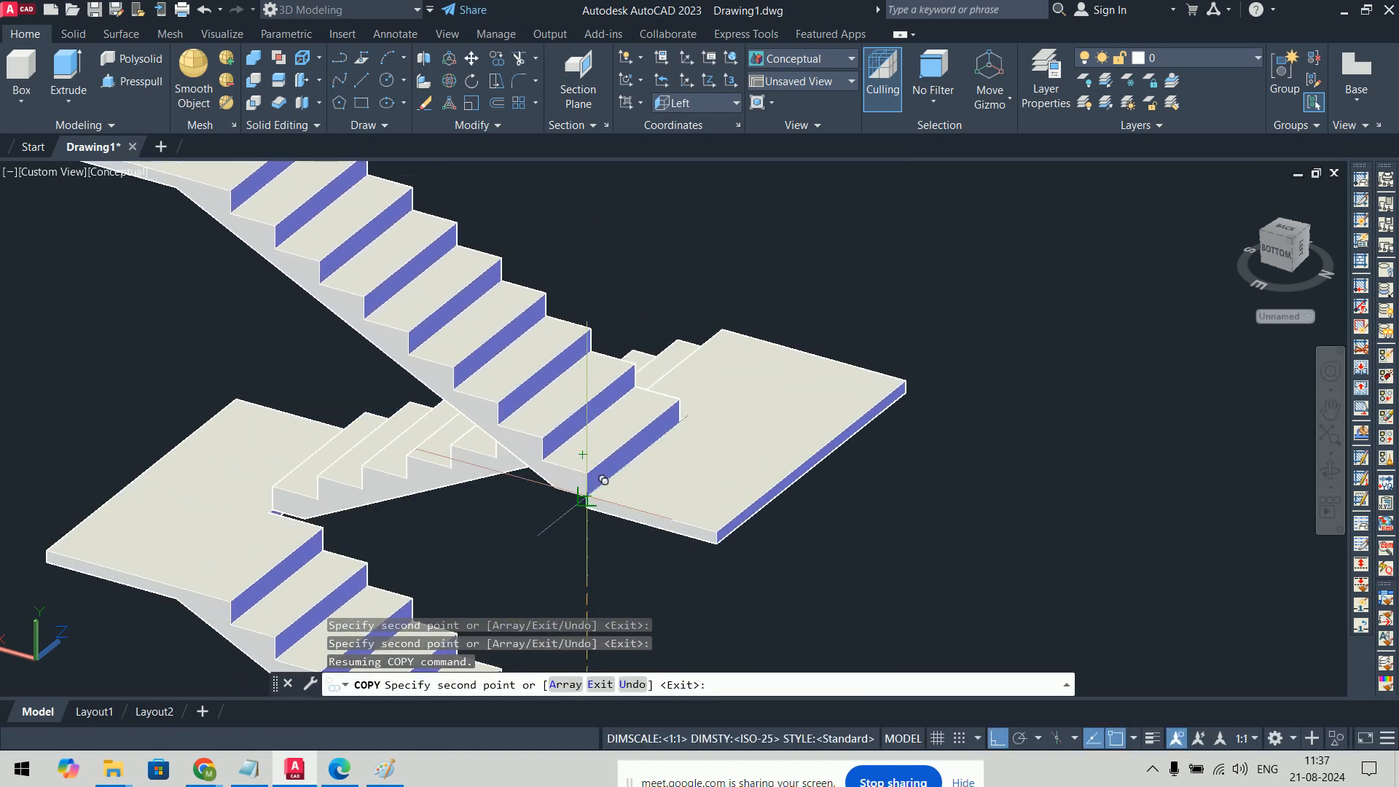
pyautogui.click(587, 498)
pyautogui.scroll(-6, 605, 416)
pyautogui.moveTo(631, 303); pyautogui.dragTo(631, 408, button='middle')
pyautogui.scroll(7, 588, 524)
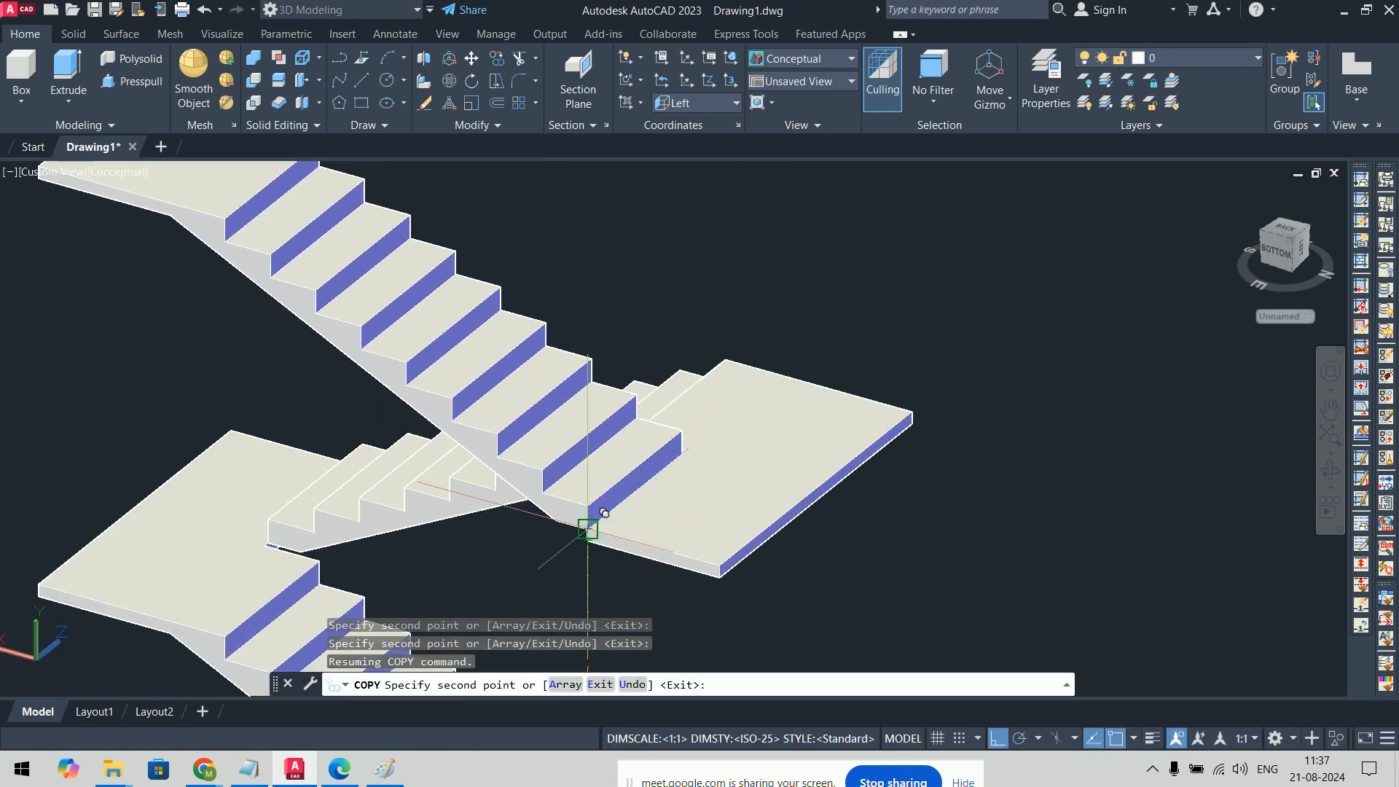
pyautogui.click(588, 530)
pyautogui.scroll(-8, 849, 312)
pyautogui.keyDown('shift'); pyautogui.moveTo(977, 457); pyautogui.dragTo(841, 470, button='middle'); pyautogui.keyUp('shift')
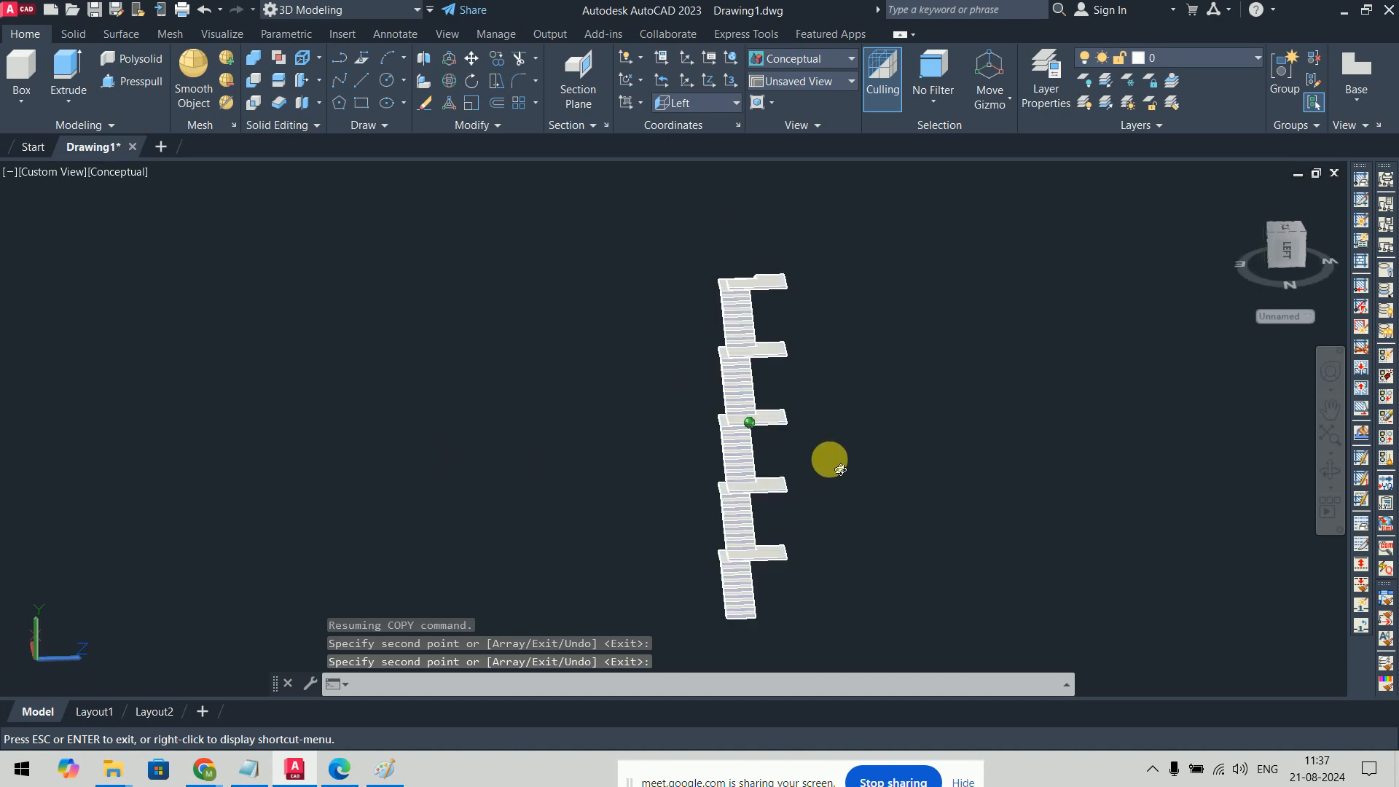
pyautogui.press('Return')
# Step: Examine the stacked staircase in the top view and from several 3D angles
pyautogui.click(41, 178)
pyautogui.click(73, 212)
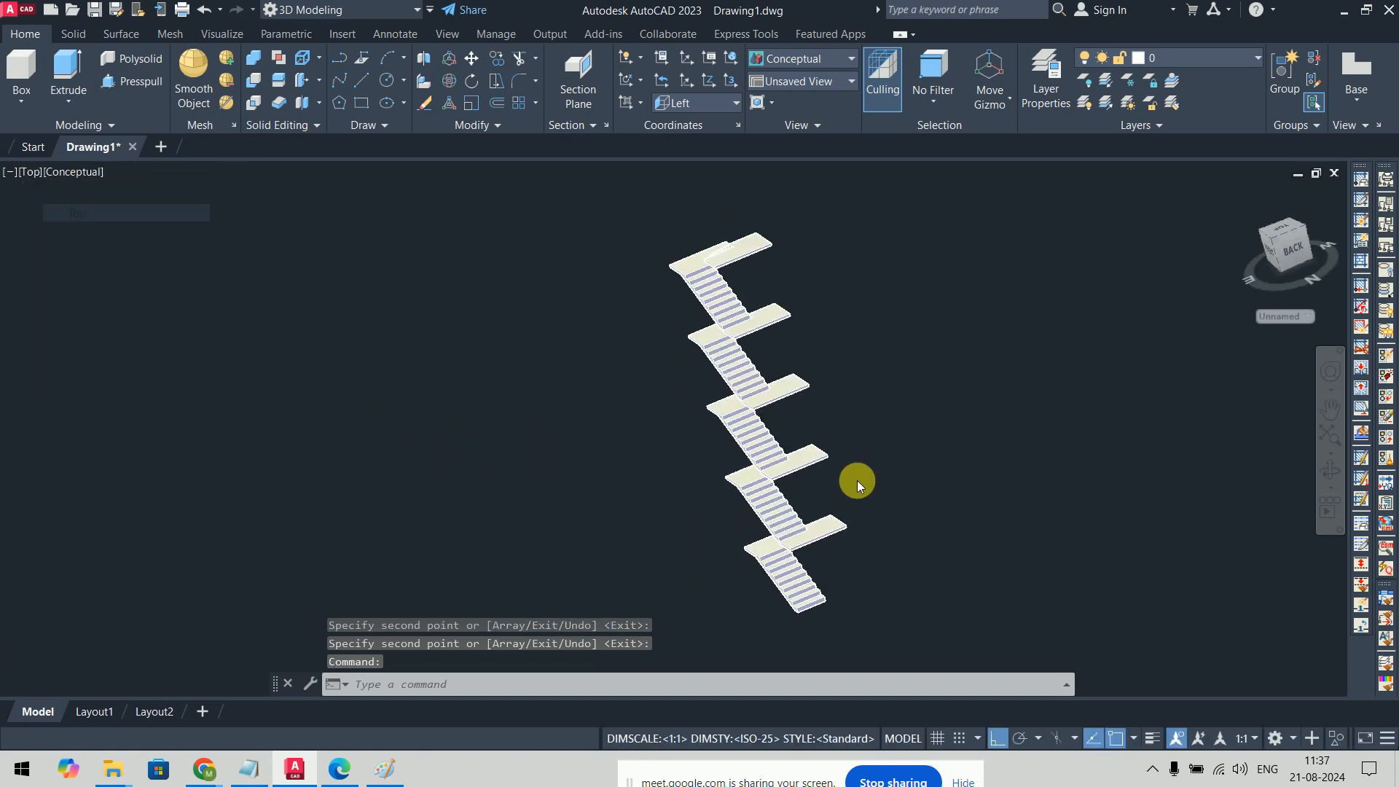
pyautogui.scroll(4, 694, 296)
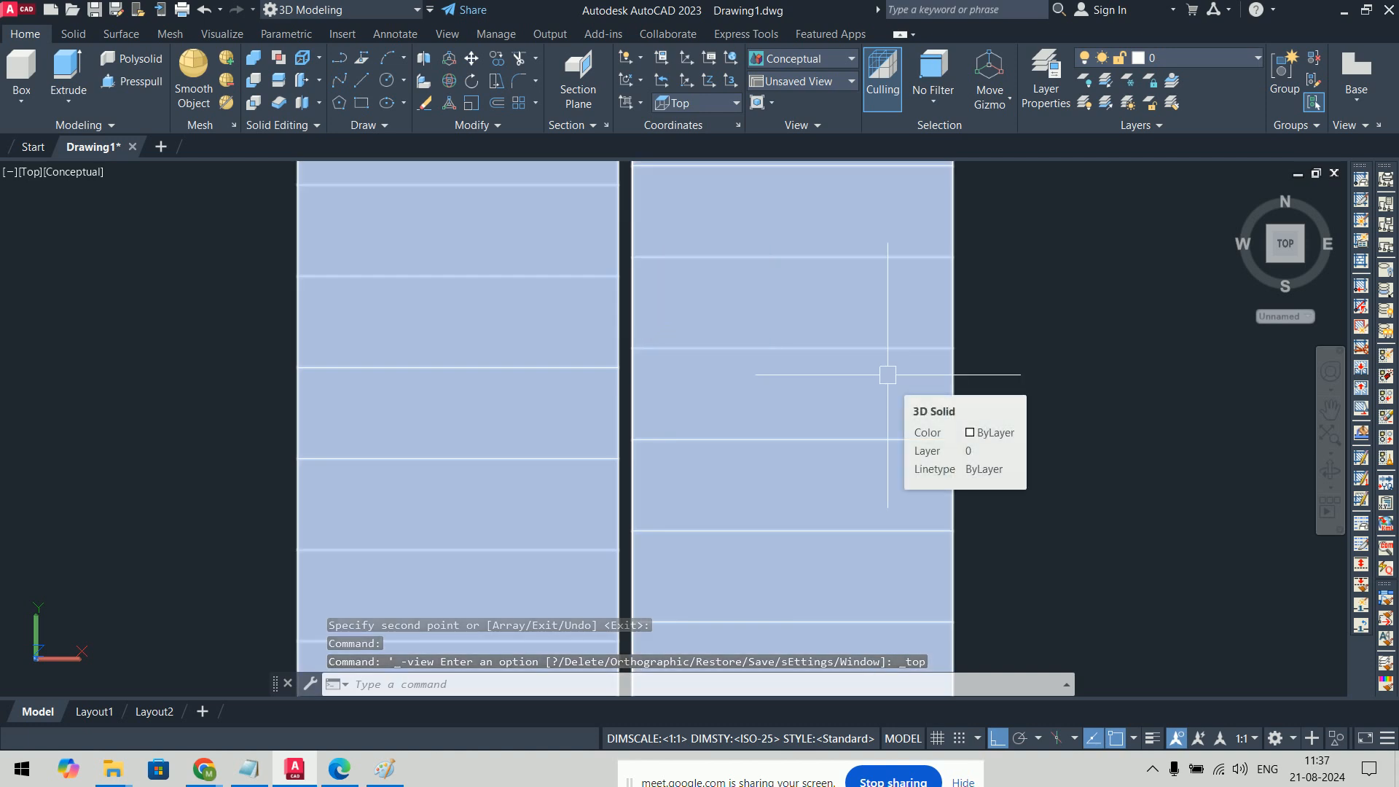
pyautogui.scroll(-5, 889, 375)
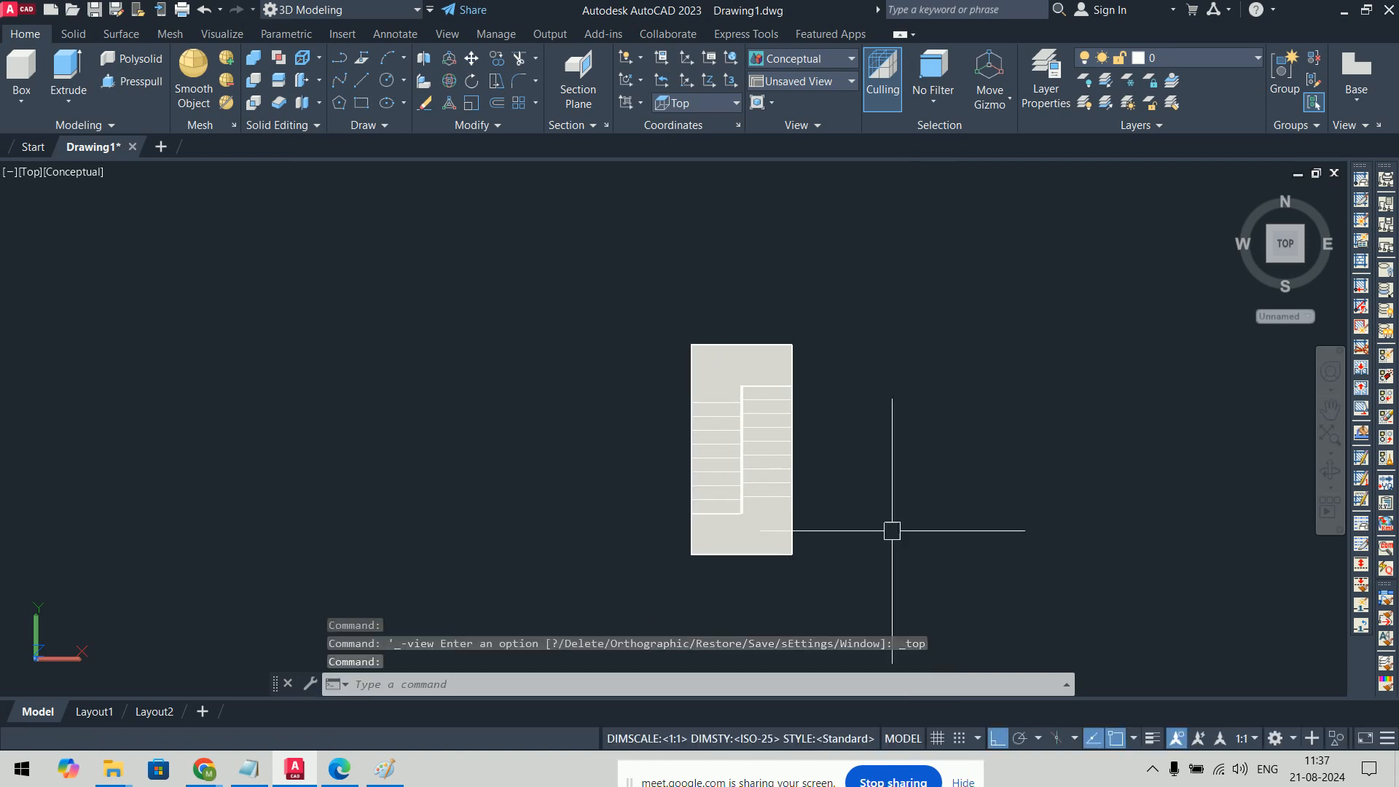
pyautogui.keyDown('shift'); pyautogui.moveTo(893, 531); pyautogui.dragTo(831, 292, button='middle'); pyautogui.keyUp('shift')
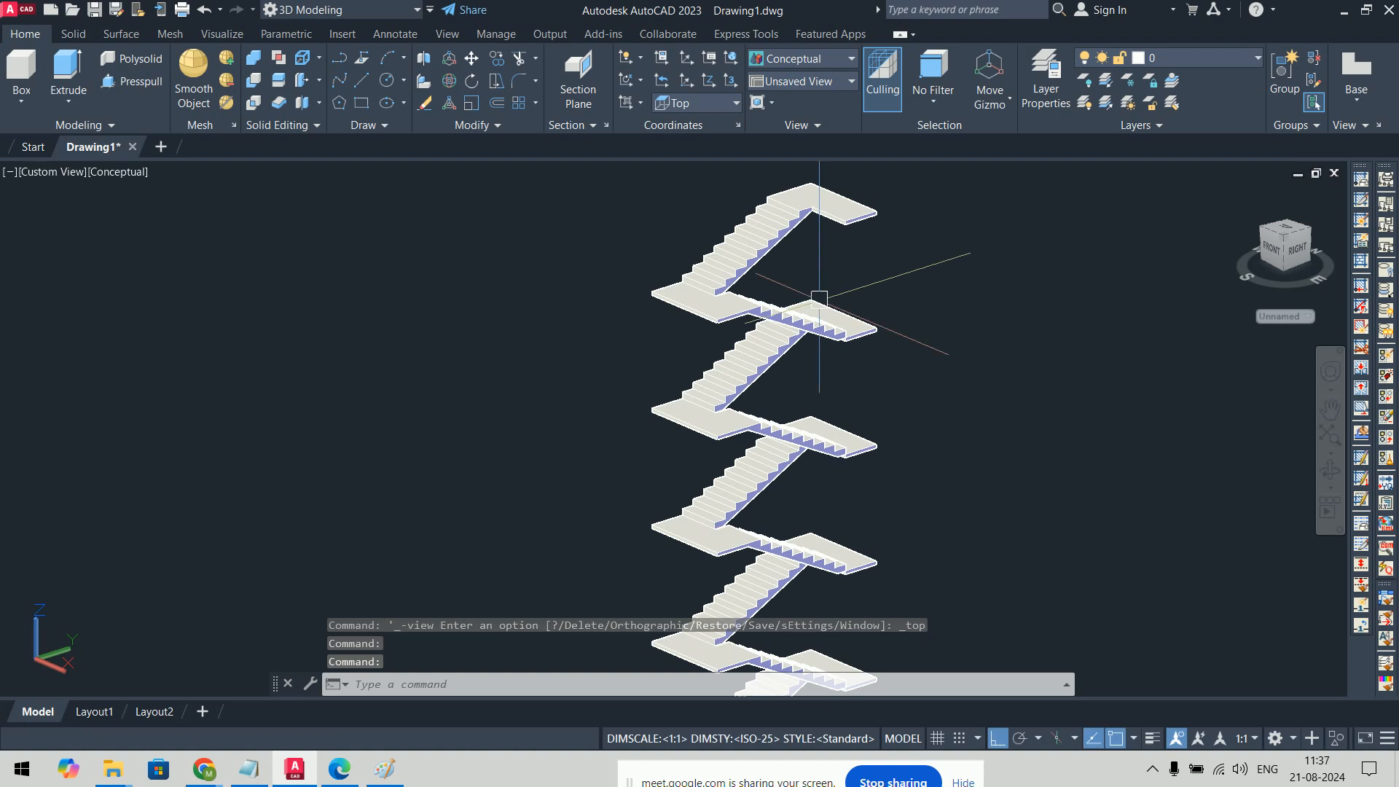
pyautogui.scroll(-3, 912, 394)
pyautogui.moveTo(912, 394); pyautogui.dragTo(525, 318, button='middle')
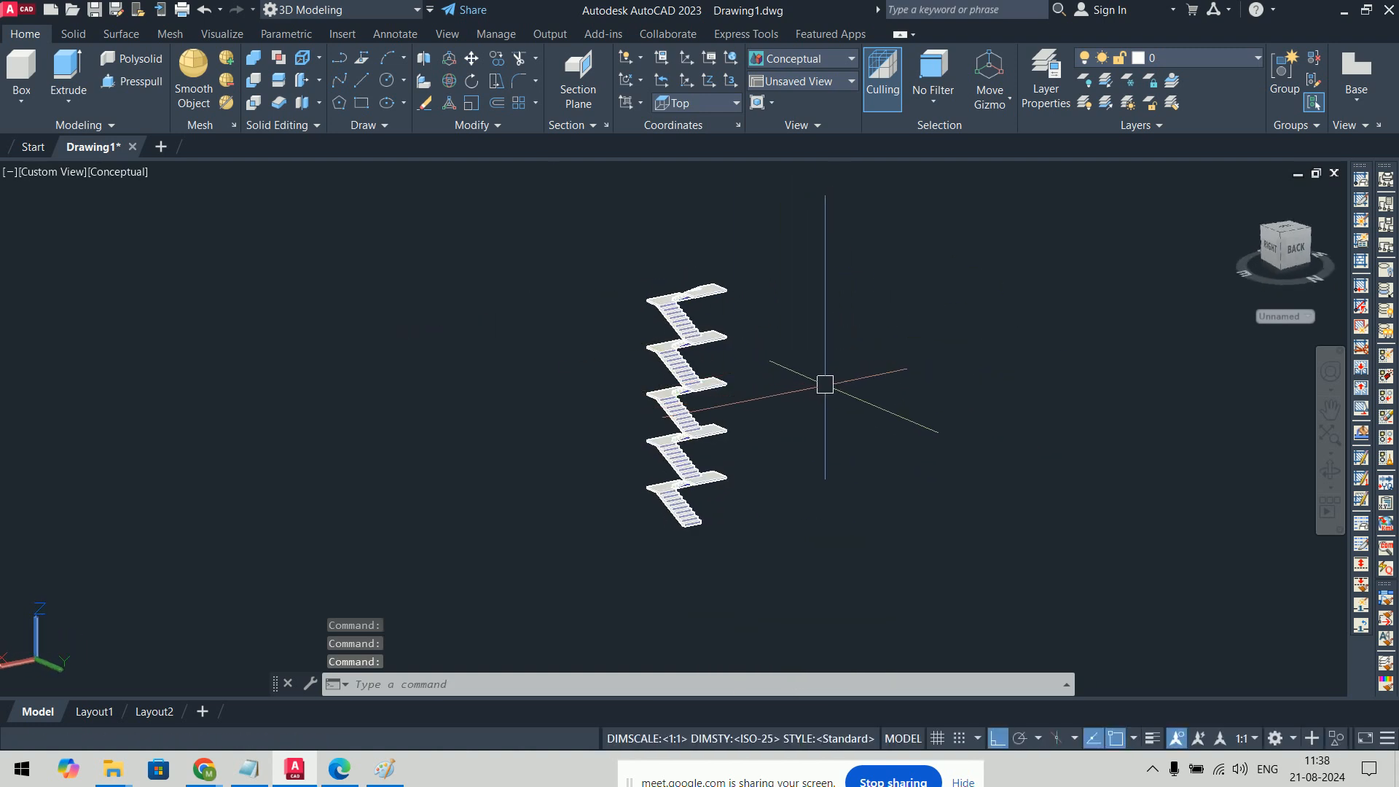
# Step: Erase all the stacked staircase solids and set the empty drawing to the Top view
pyautogui.click(884, 251)
pyautogui.click(484, 665)
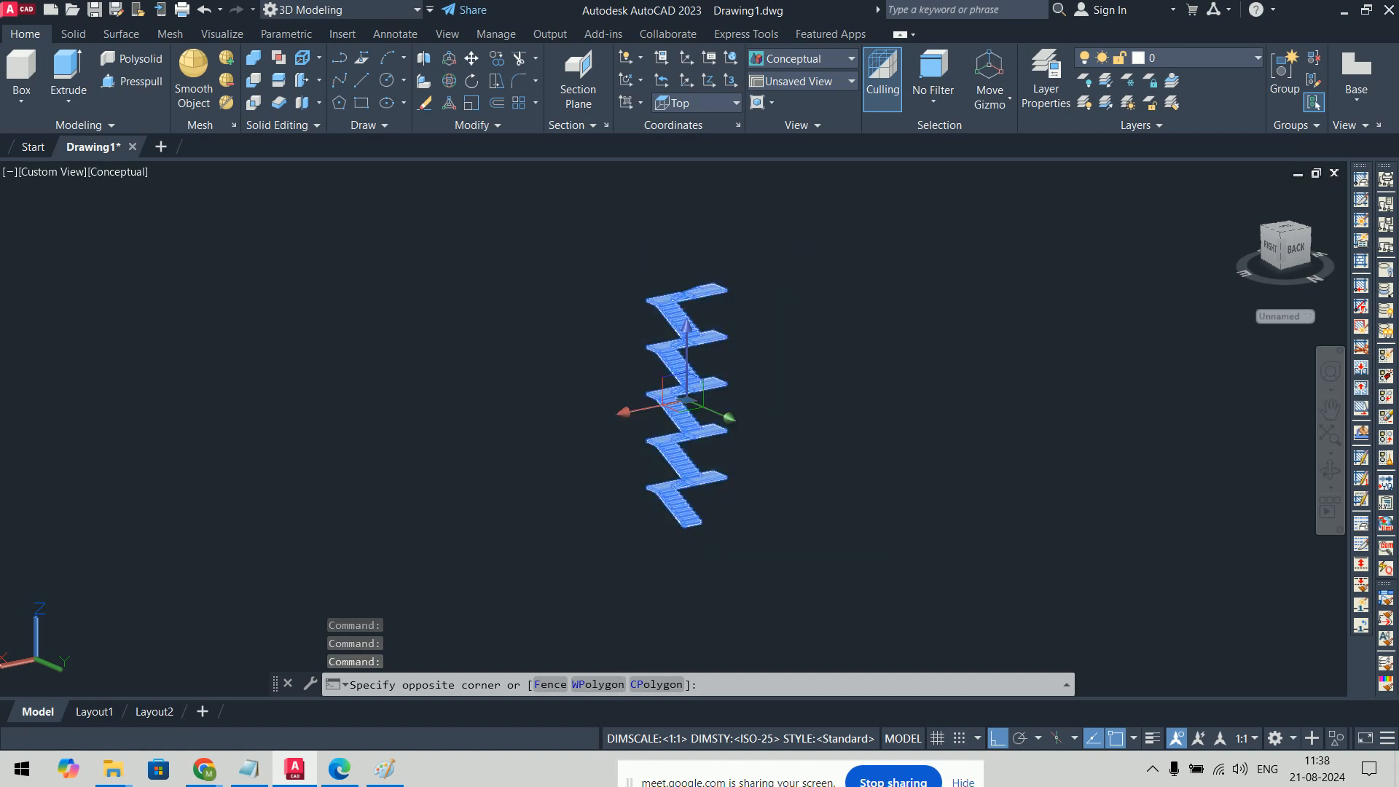
pyautogui.press('Delete')
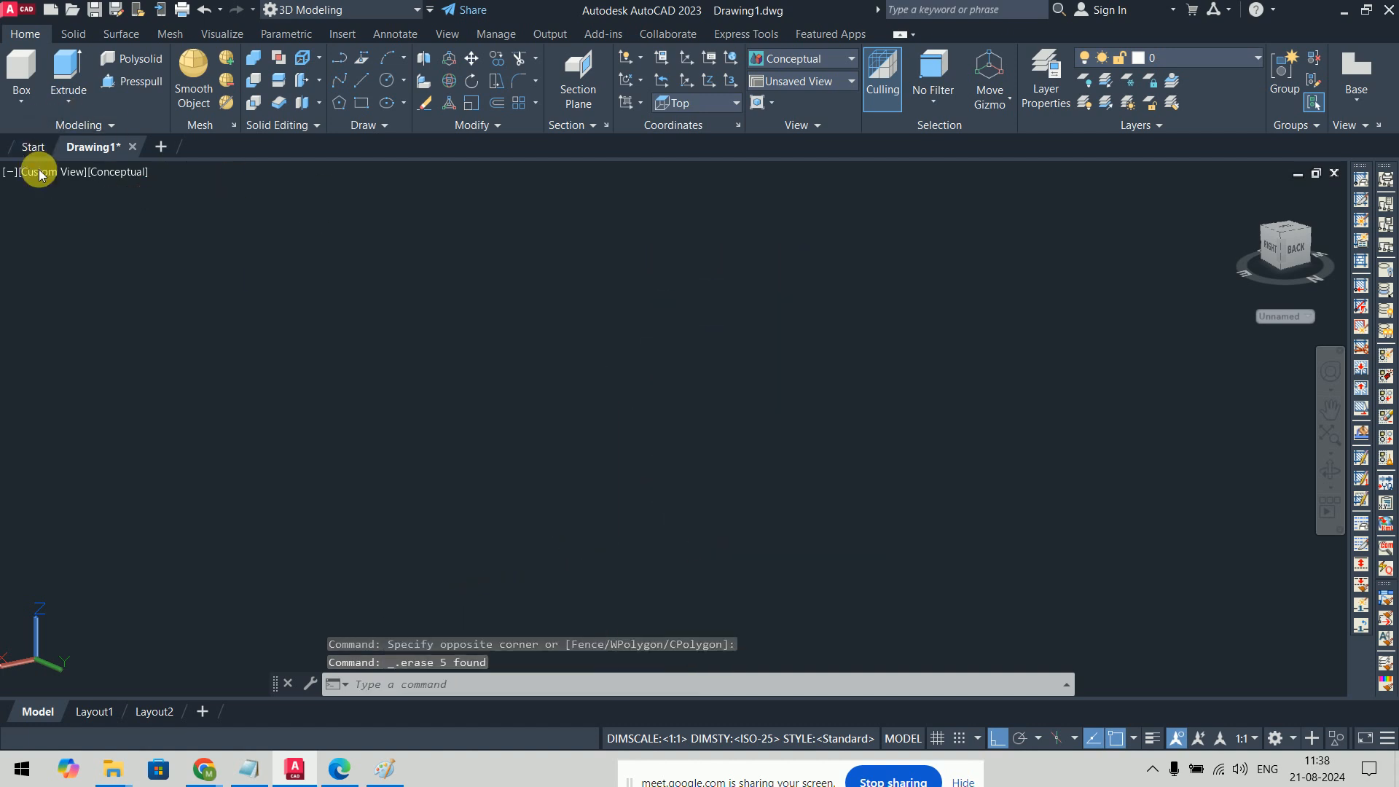
pyautogui.click(49, 175)
pyautogui.click(73, 213)
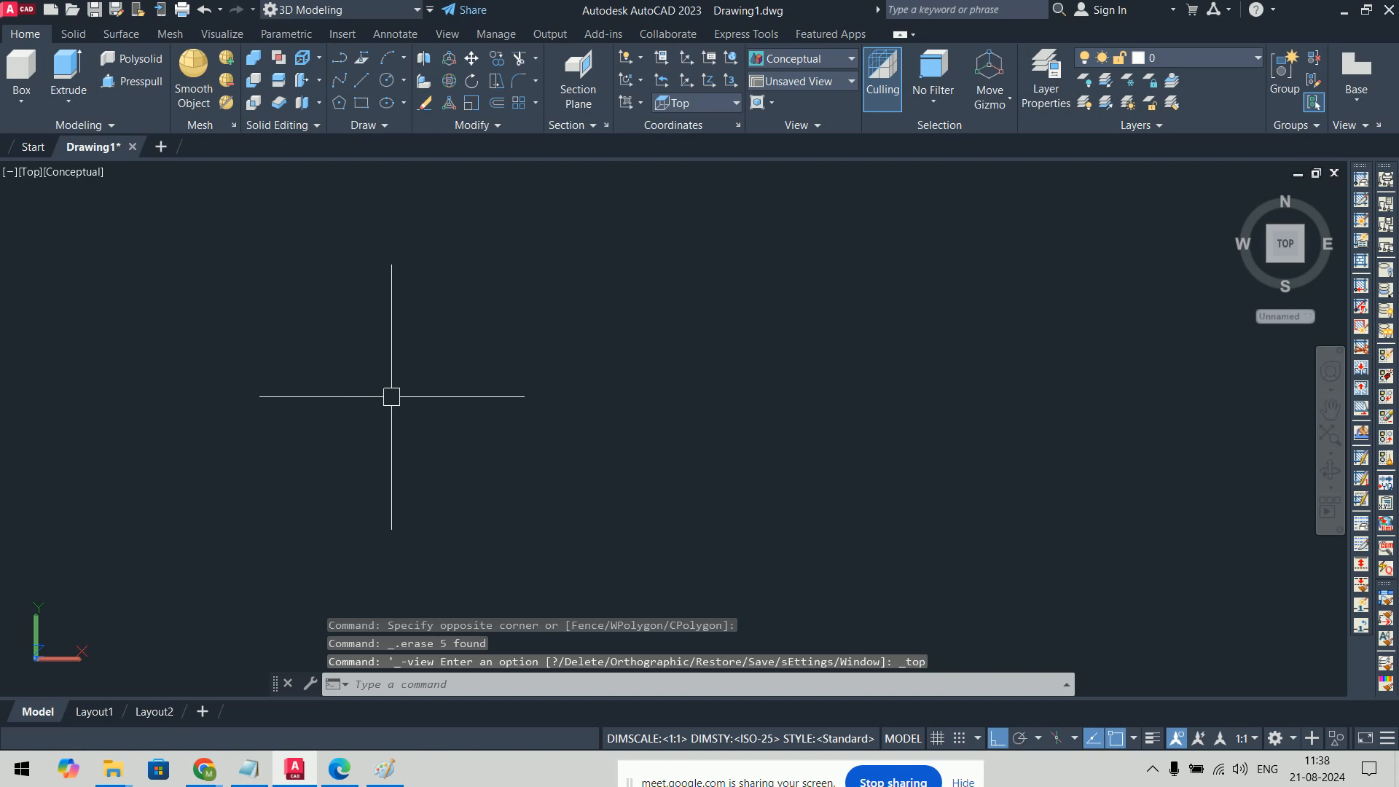
# Step: Switch to the PDF notes in Edge, review the Extrude and Press Pull entries, and return to AutoCAD
pyautogui.click(337, 782)
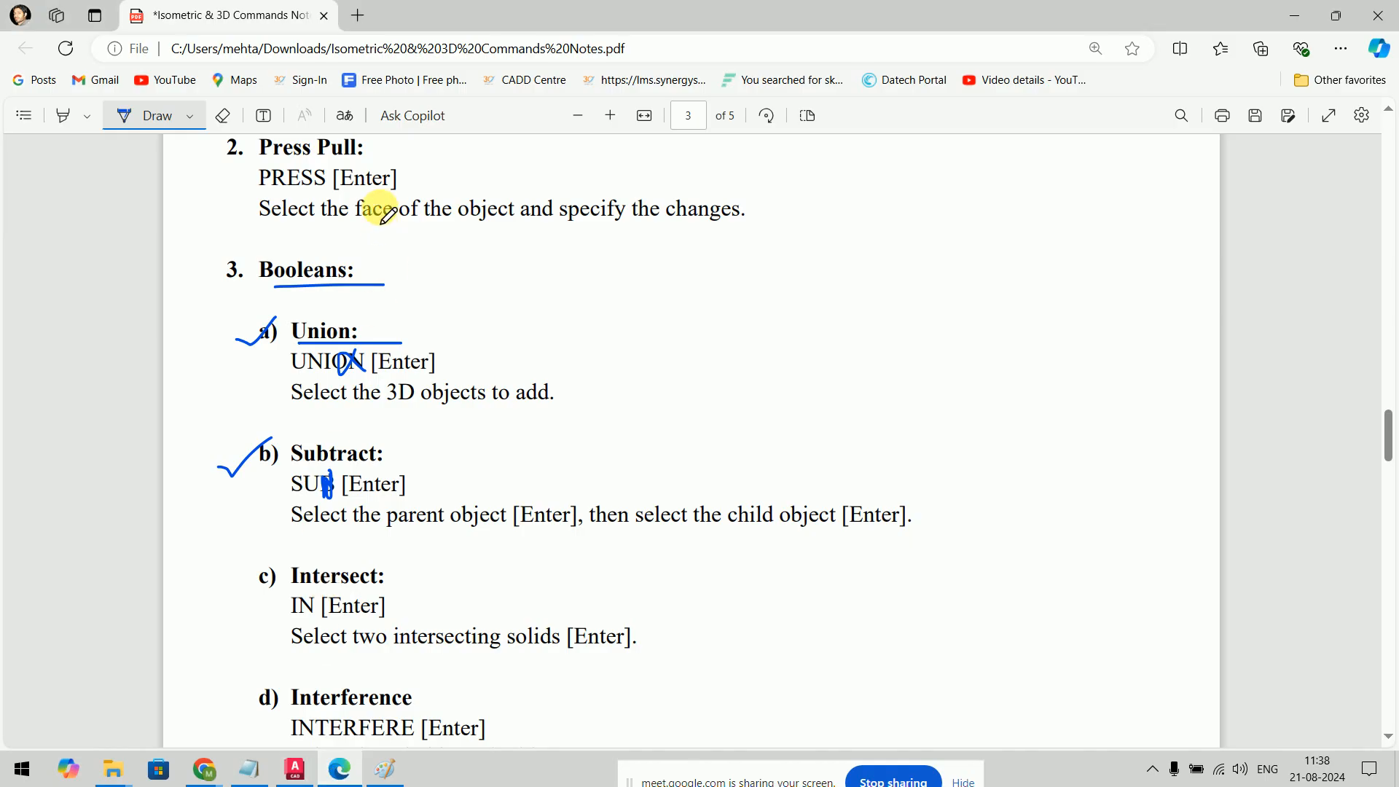
pyautogui.scroll(4, 389, 213)
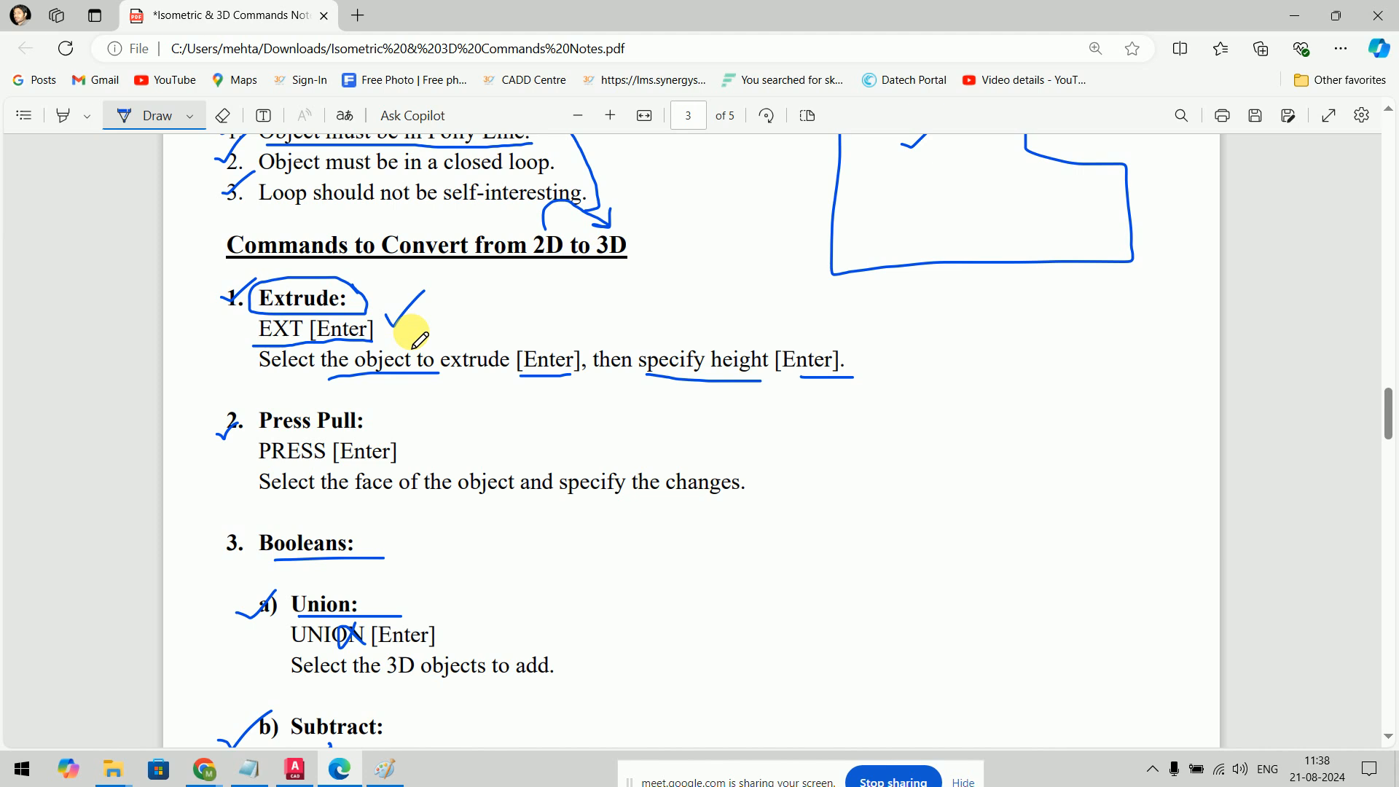
pyautogui.click(295, 769)
# Step: Draw a rectangle with a length of 100 and a width of 50 using the Dimensions option
pyautogui.write('rec')
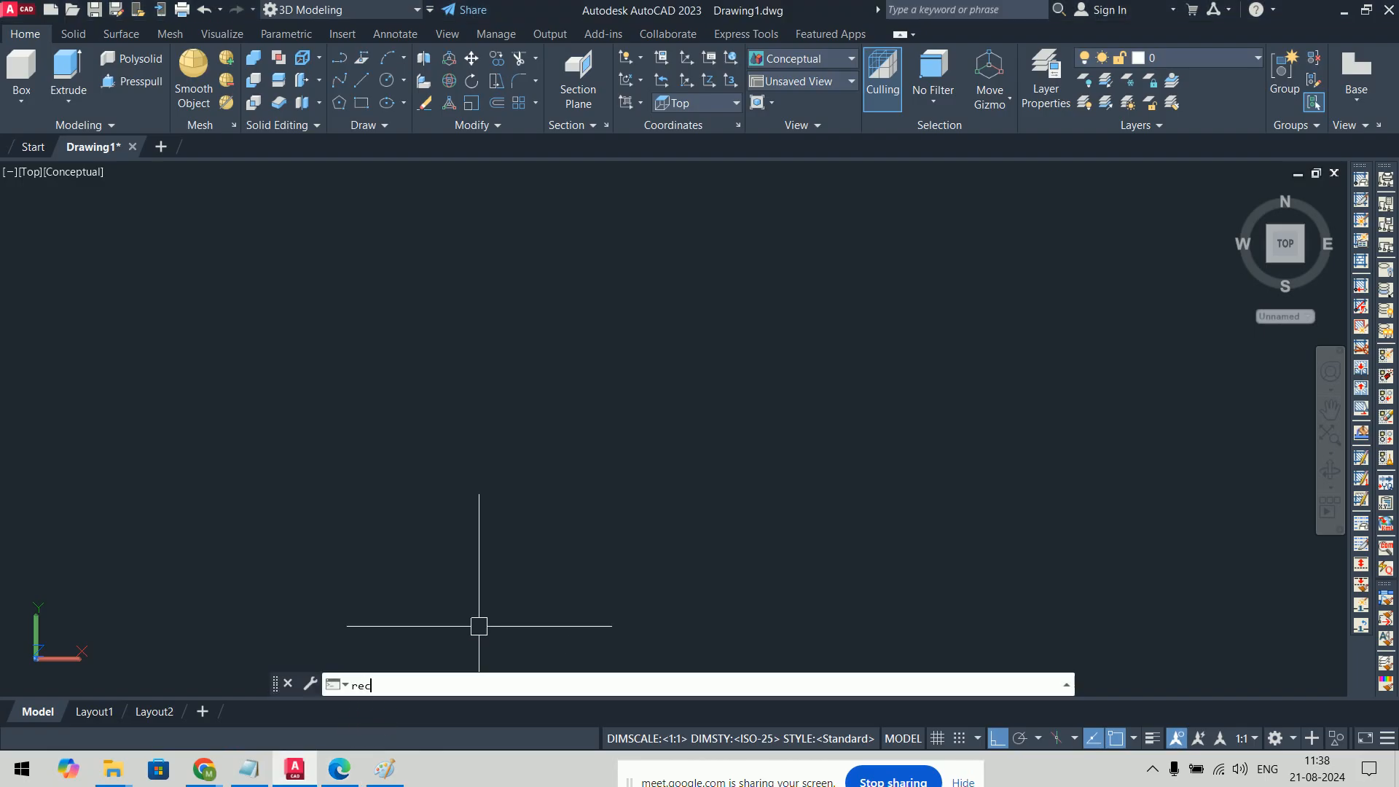
pyautogui.press('Return')
pyautogui.click(357, 379)
pyautogui.write('d')
pyautogui.press('Return')
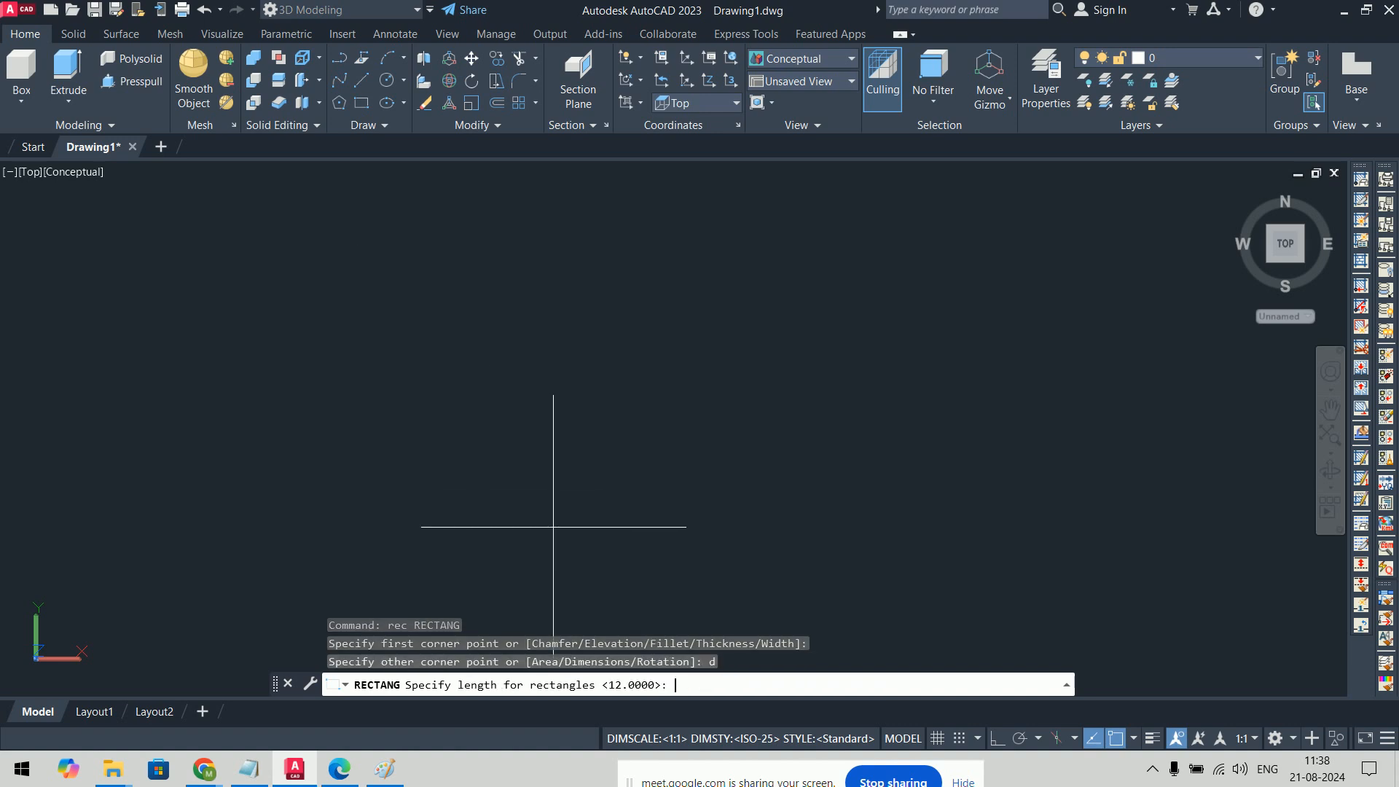
pyautogui.write('100')
pyautogui.press('Return')
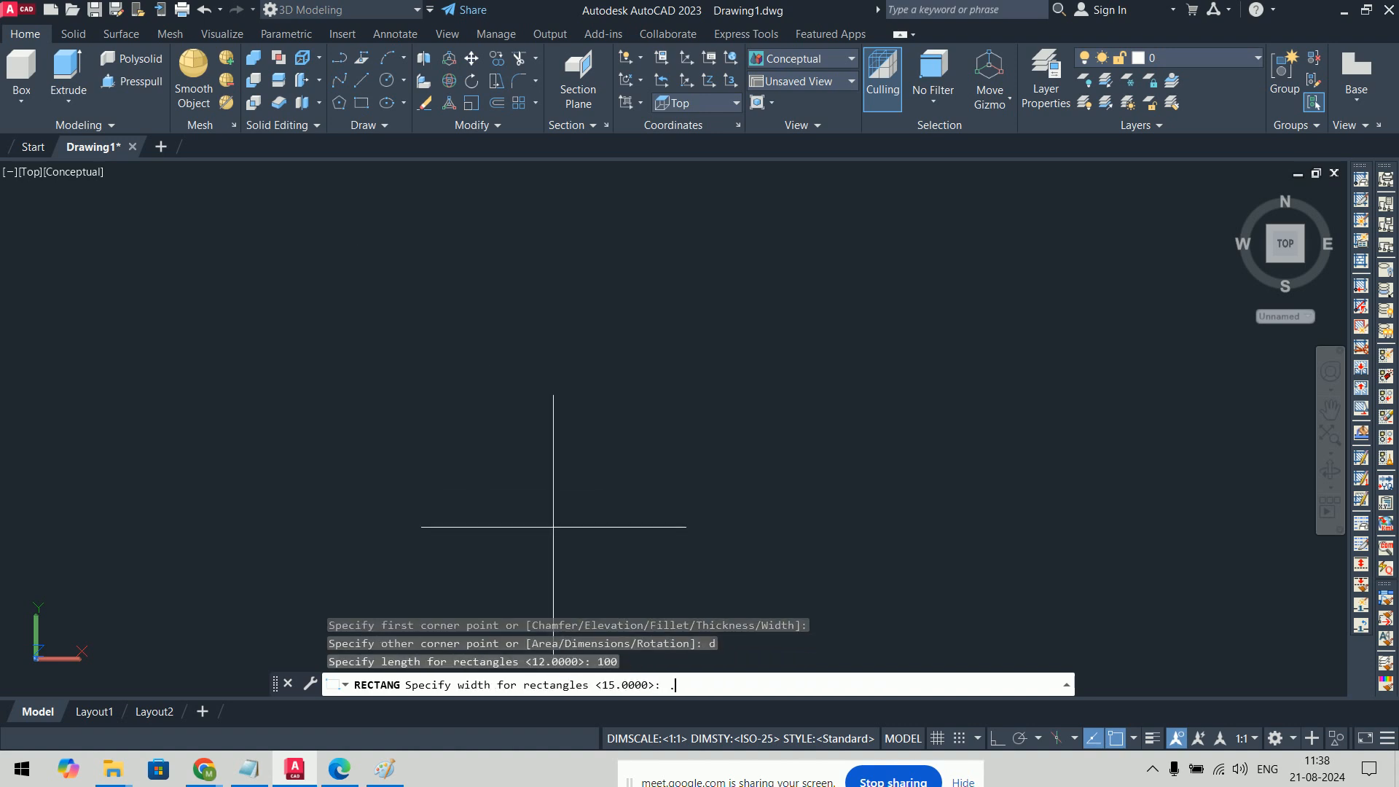
pyautogui.write('.5')
pyautogui.press('BackSpace')
pyautogui.press('BackSpace')
pyautogui.write('50')
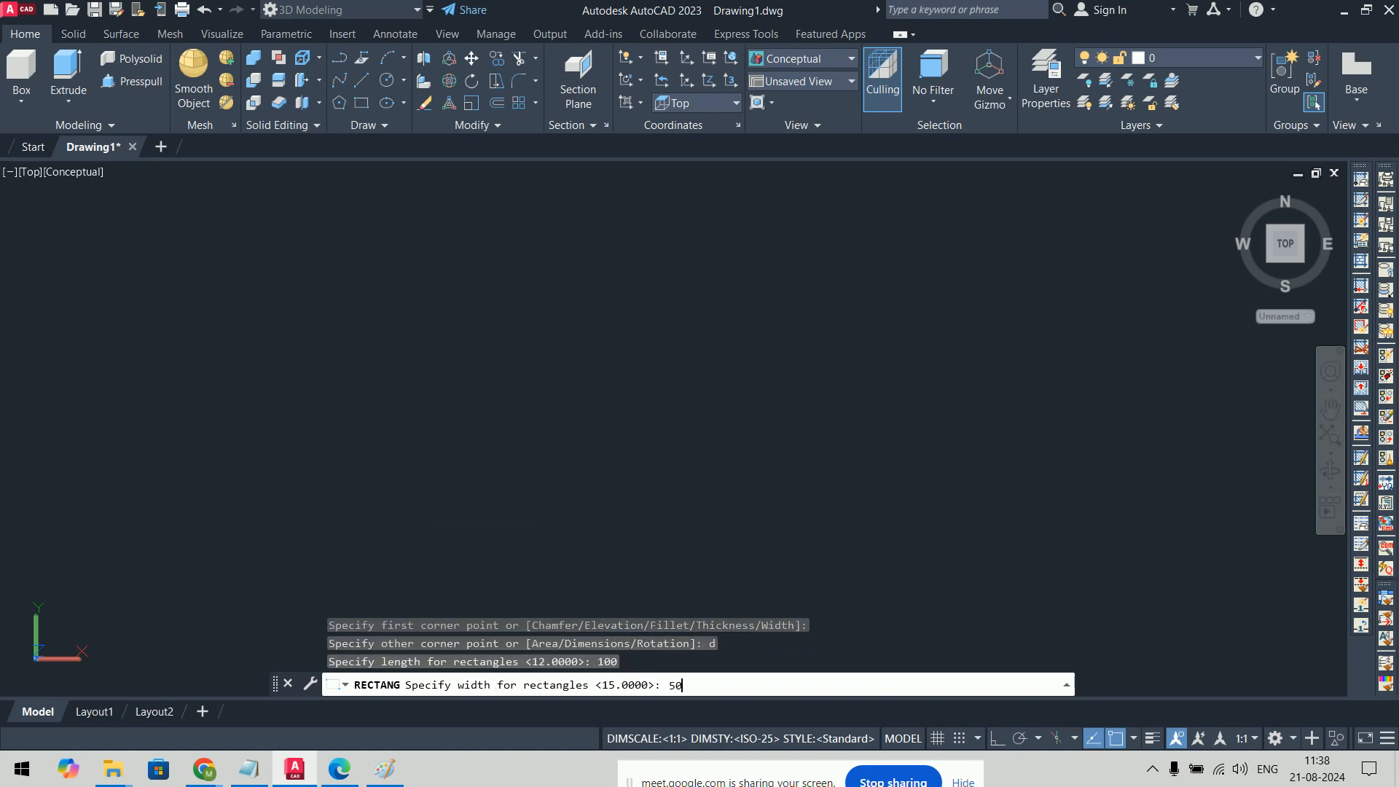
pyautogui.press('Return')
pyautogui.click(546, 441)
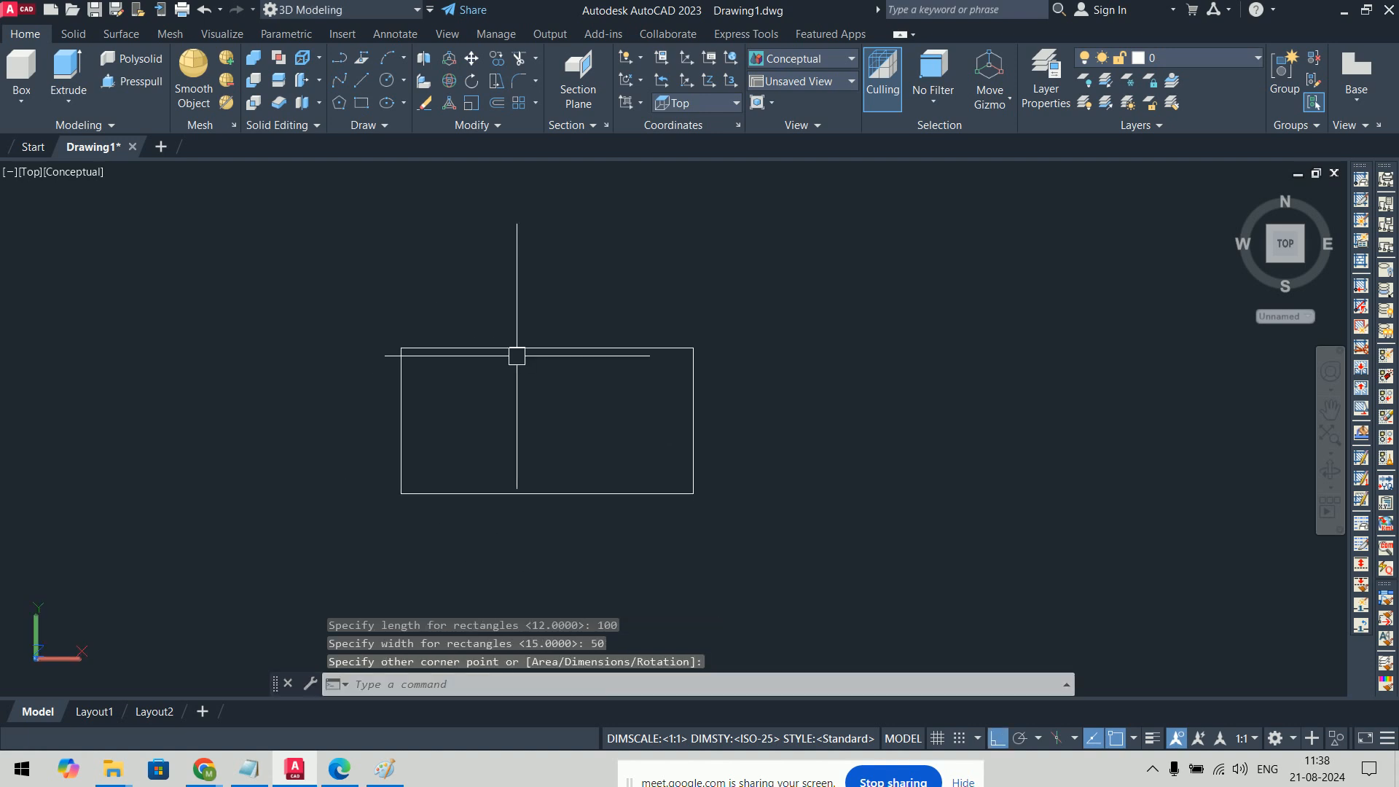
pyautogui.click(625, 481)
# Step: Extrude the rectangle to a height of 30 in a 3D view
pyautogui.keyDown('shift'); pyautogui.moveTo(626, 481); pyautogui.dragTo(737, 408, button='middle'); pyautogui.keyUp('shift')
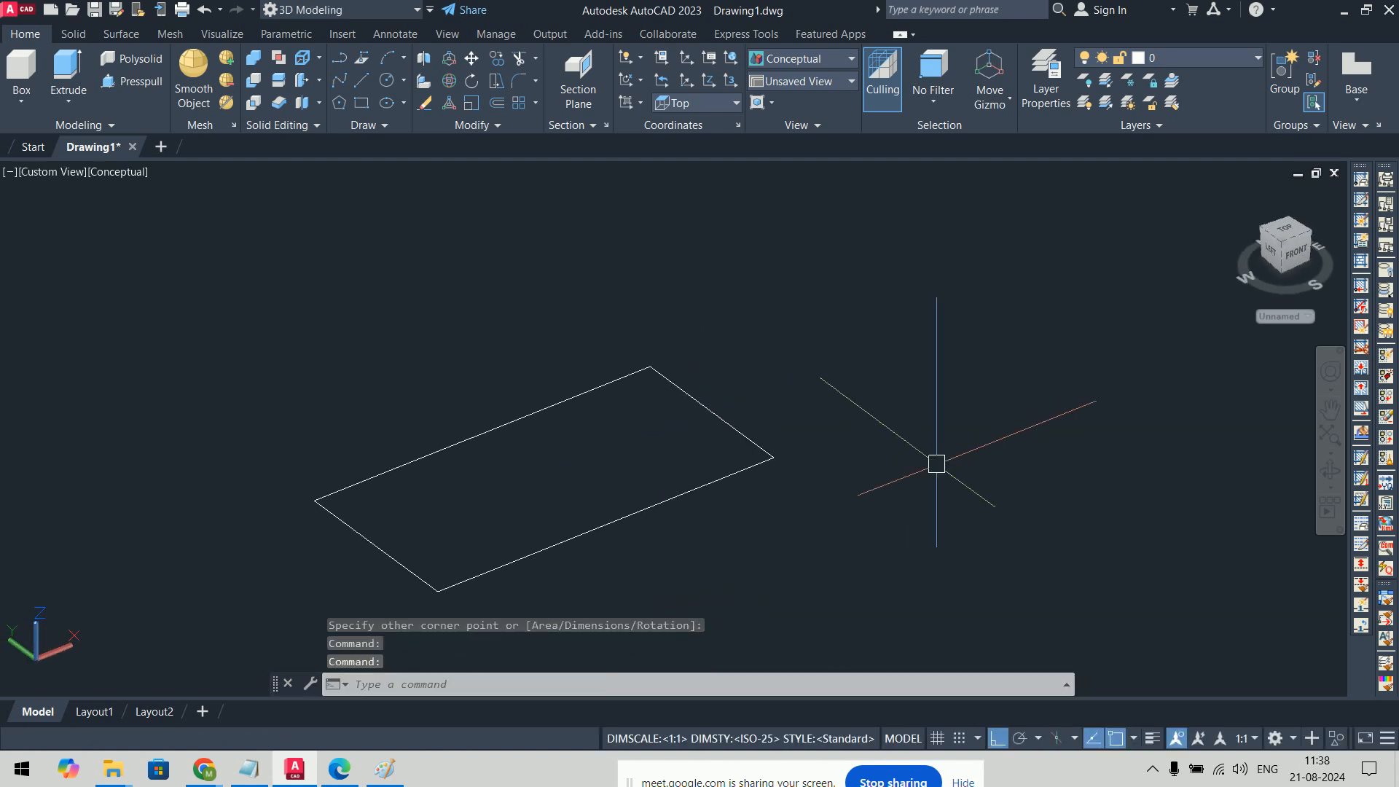
pyautogui.write('ext')
pyautogui.press('Return')
pyautogui.click(751, 440)
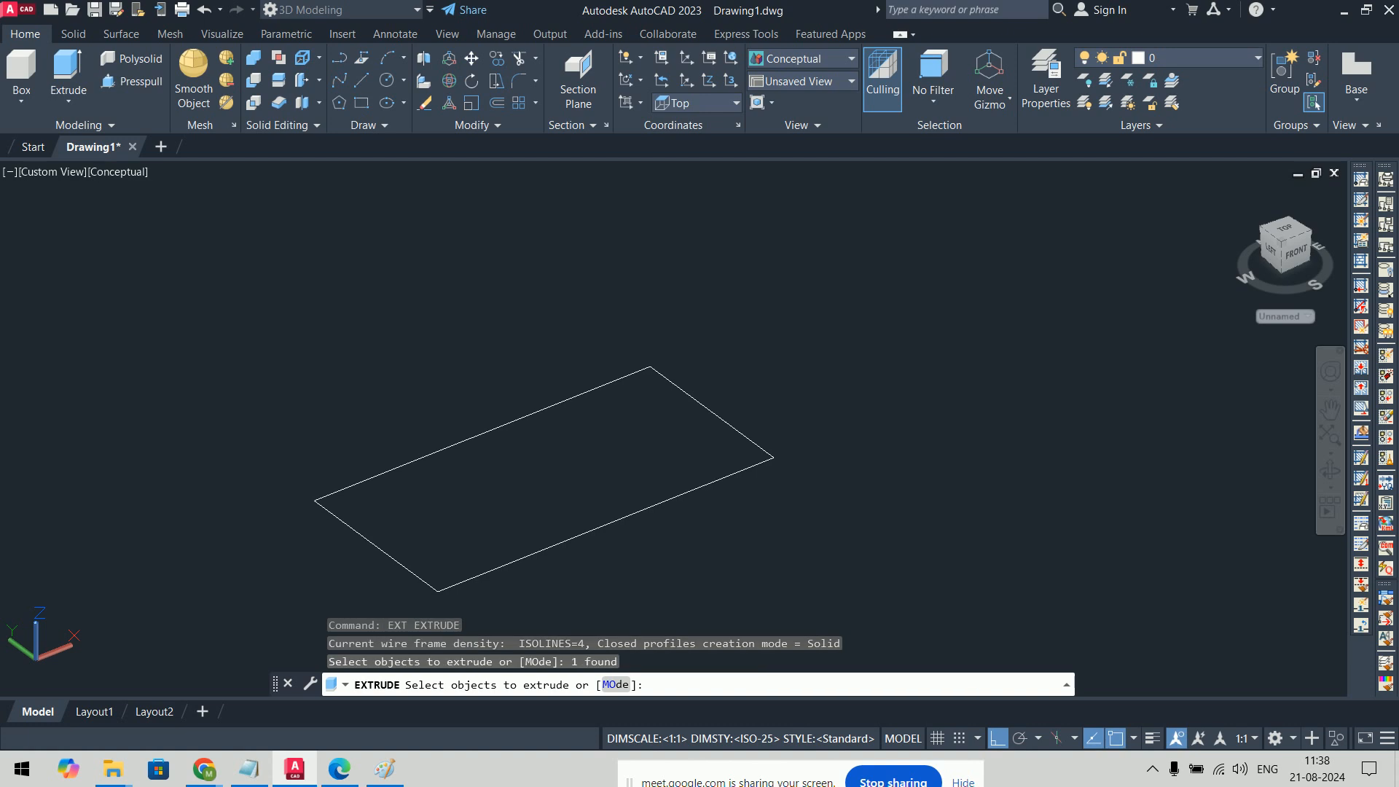
pyautogui.press('Return')
pyautogui.write('30')
pyautogui.press('Return')
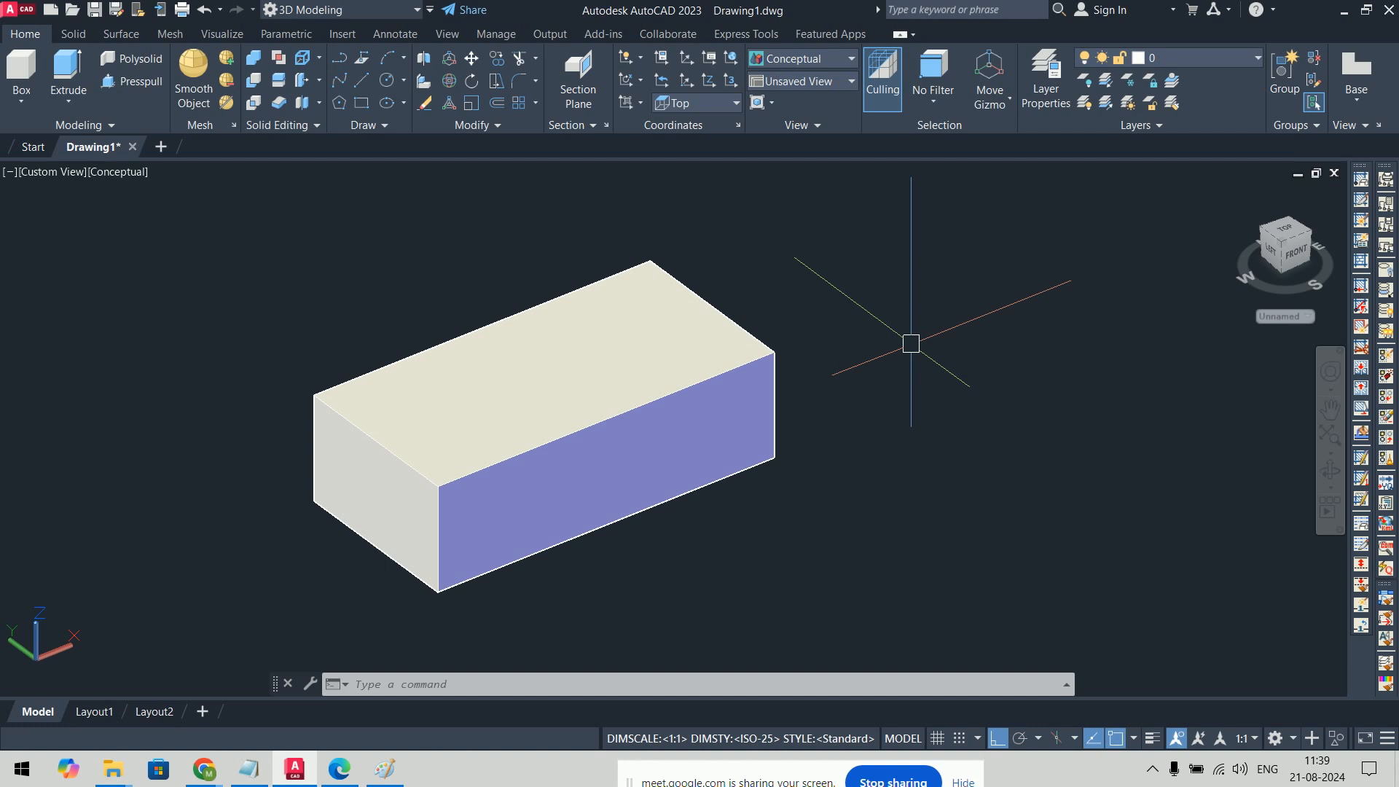
# Step: Try to extrude the finished box again with the Extrude command
pyautogui.write('ext')
pyautogui.press('Return')
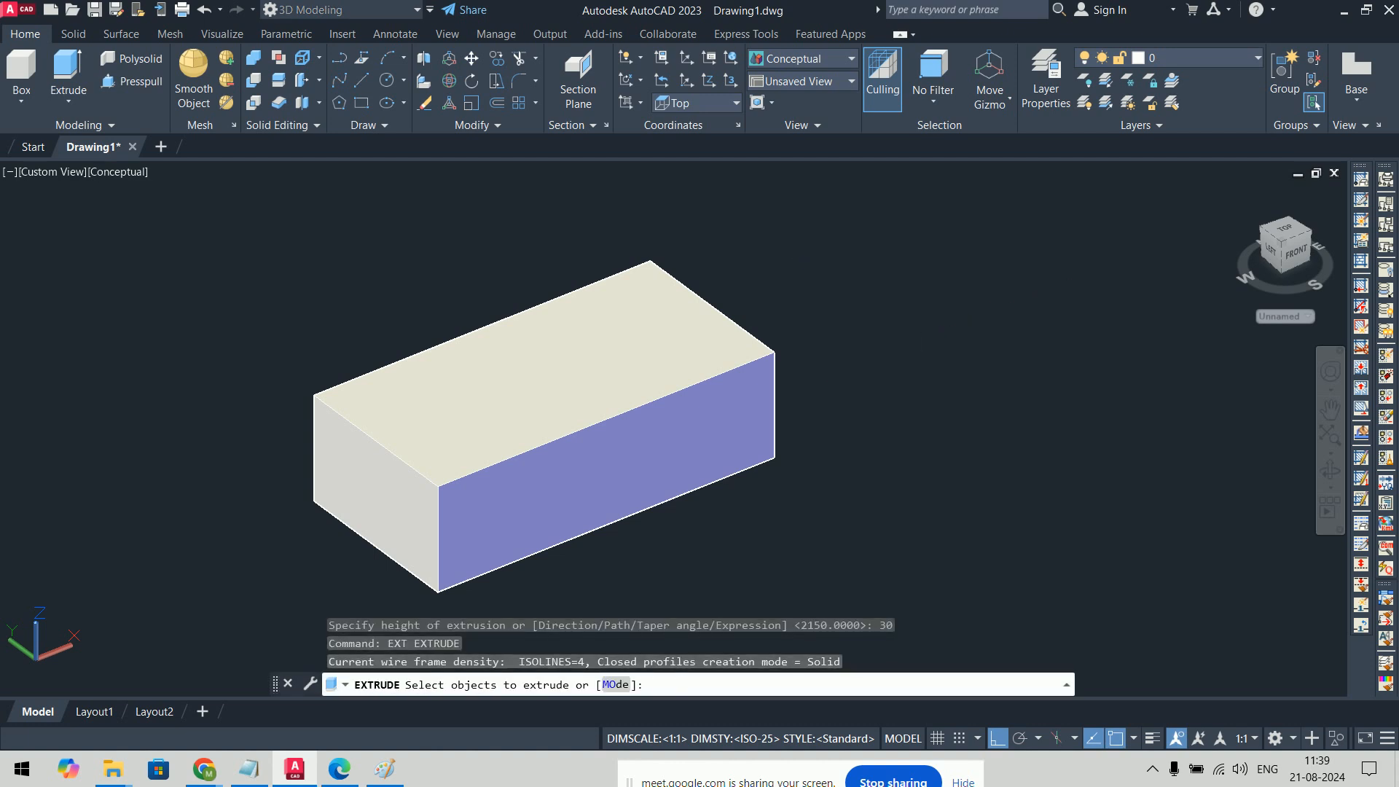
pyautogui.click(522, 403)
pyautogui.press('Return')
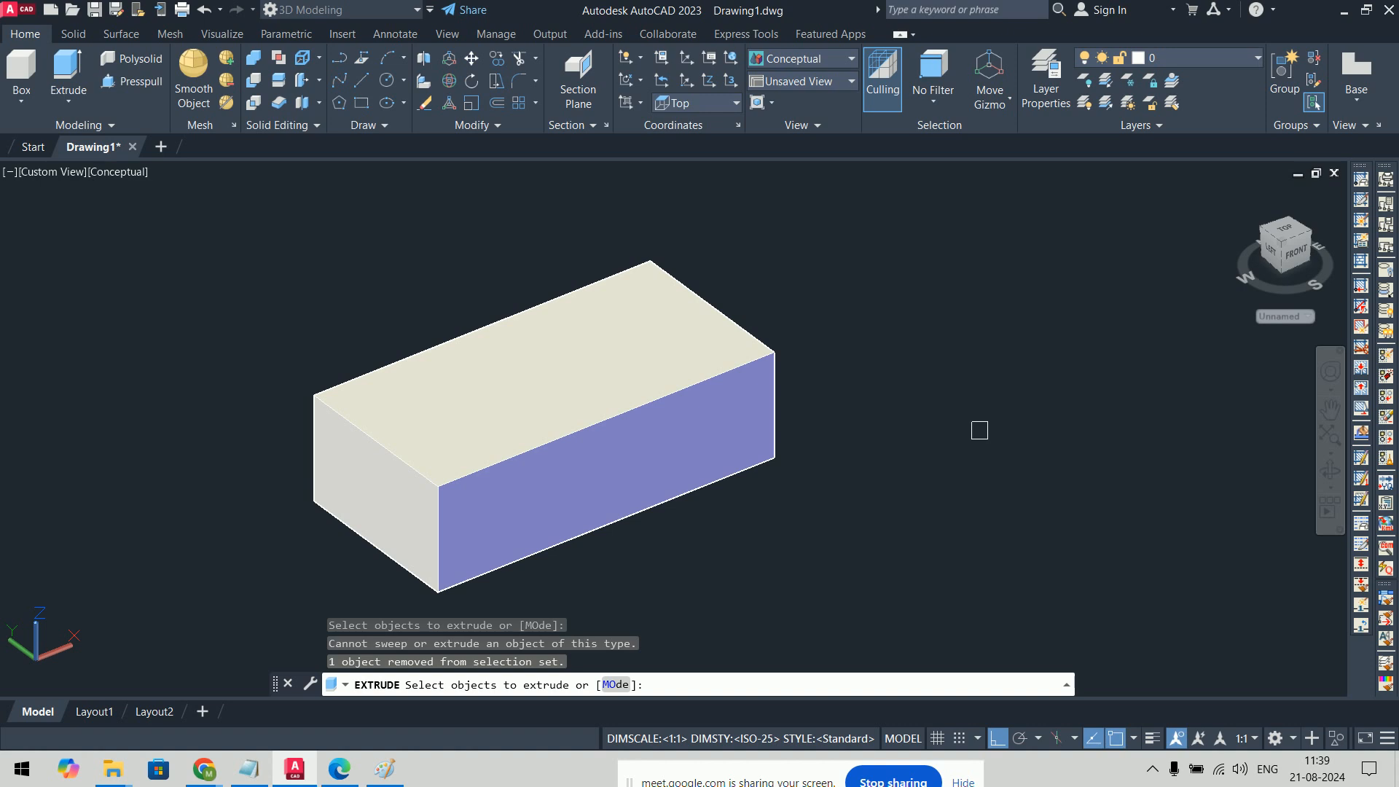
pyautogui.press('Escape')
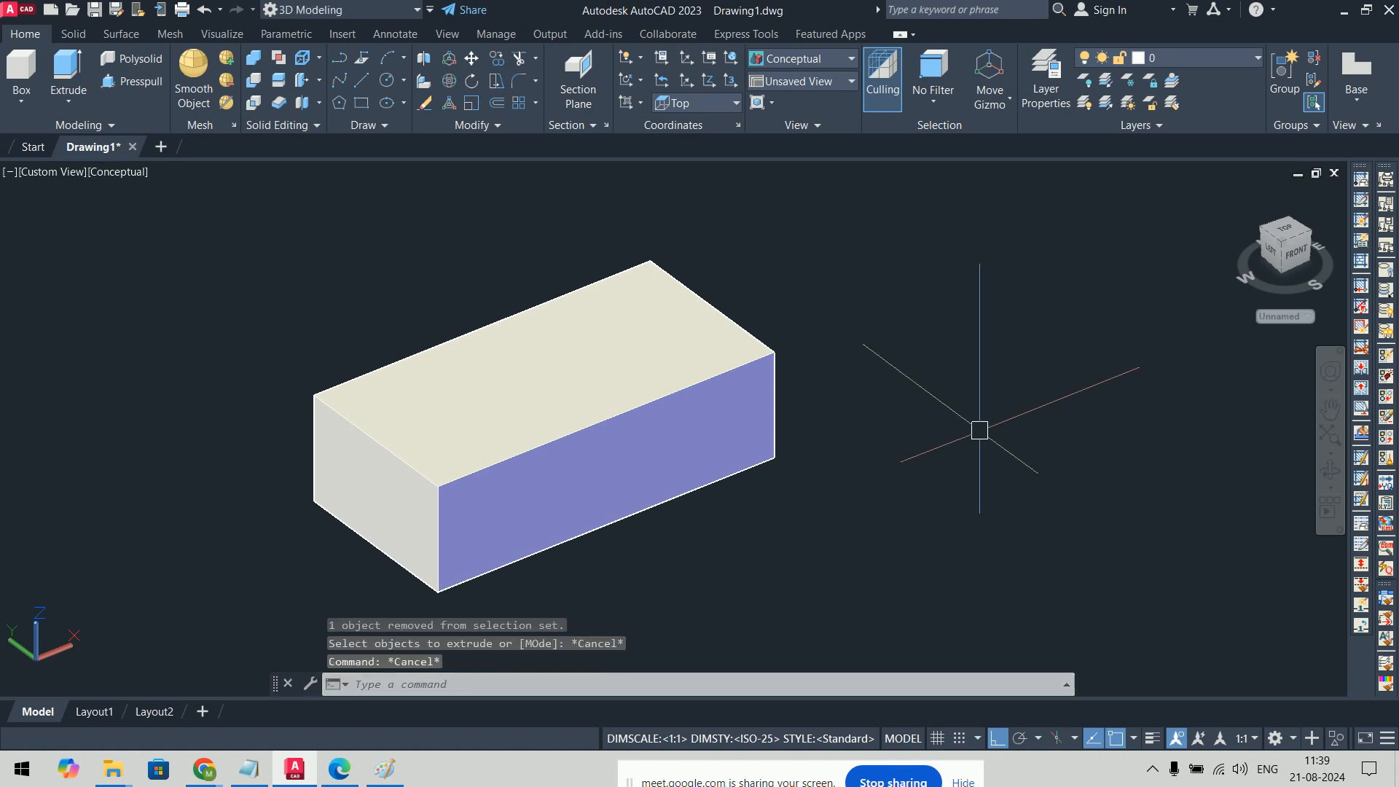
# Step: Raise the box's top face by 5 with Presspull
pyautogui.write('press')
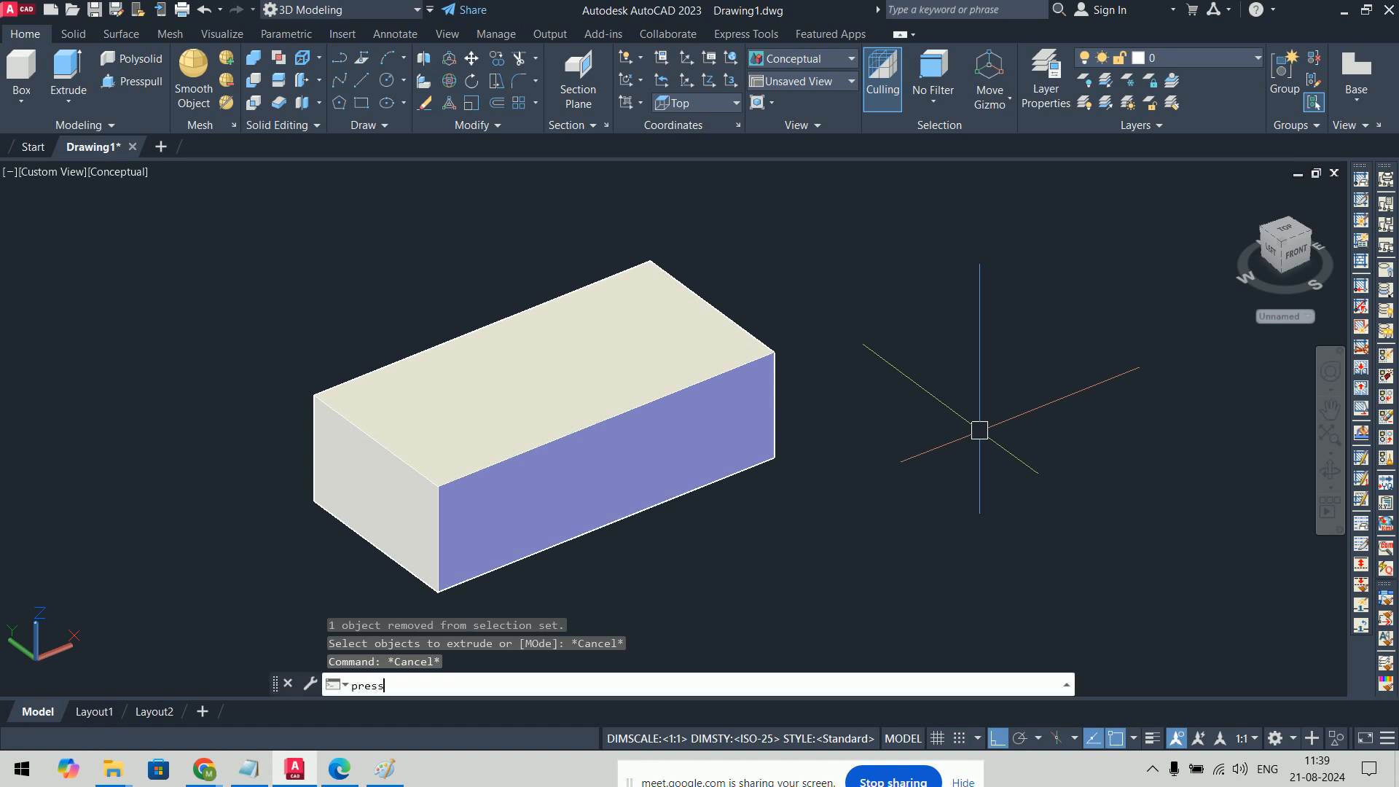
pyautogui.press('Return')
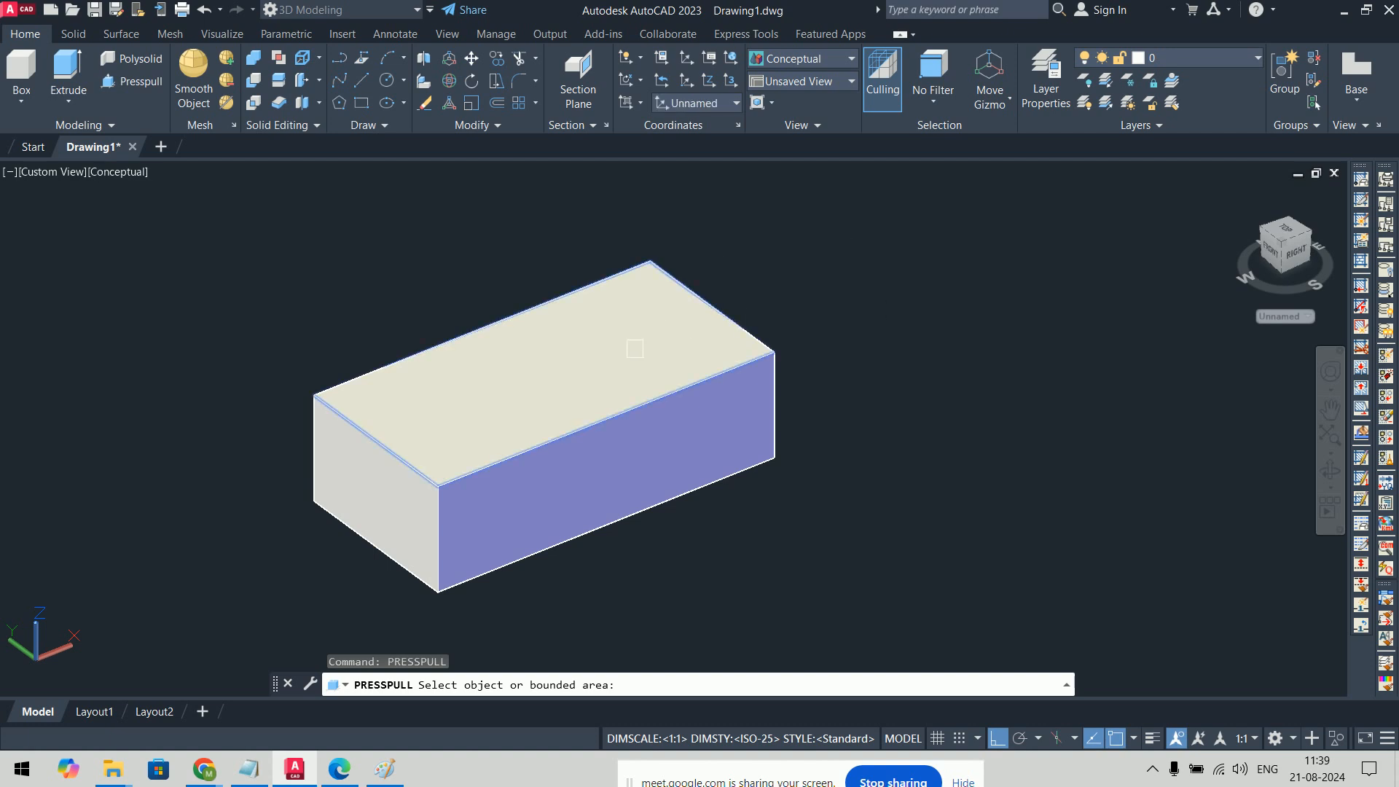
pyautogui.click(635, 348)
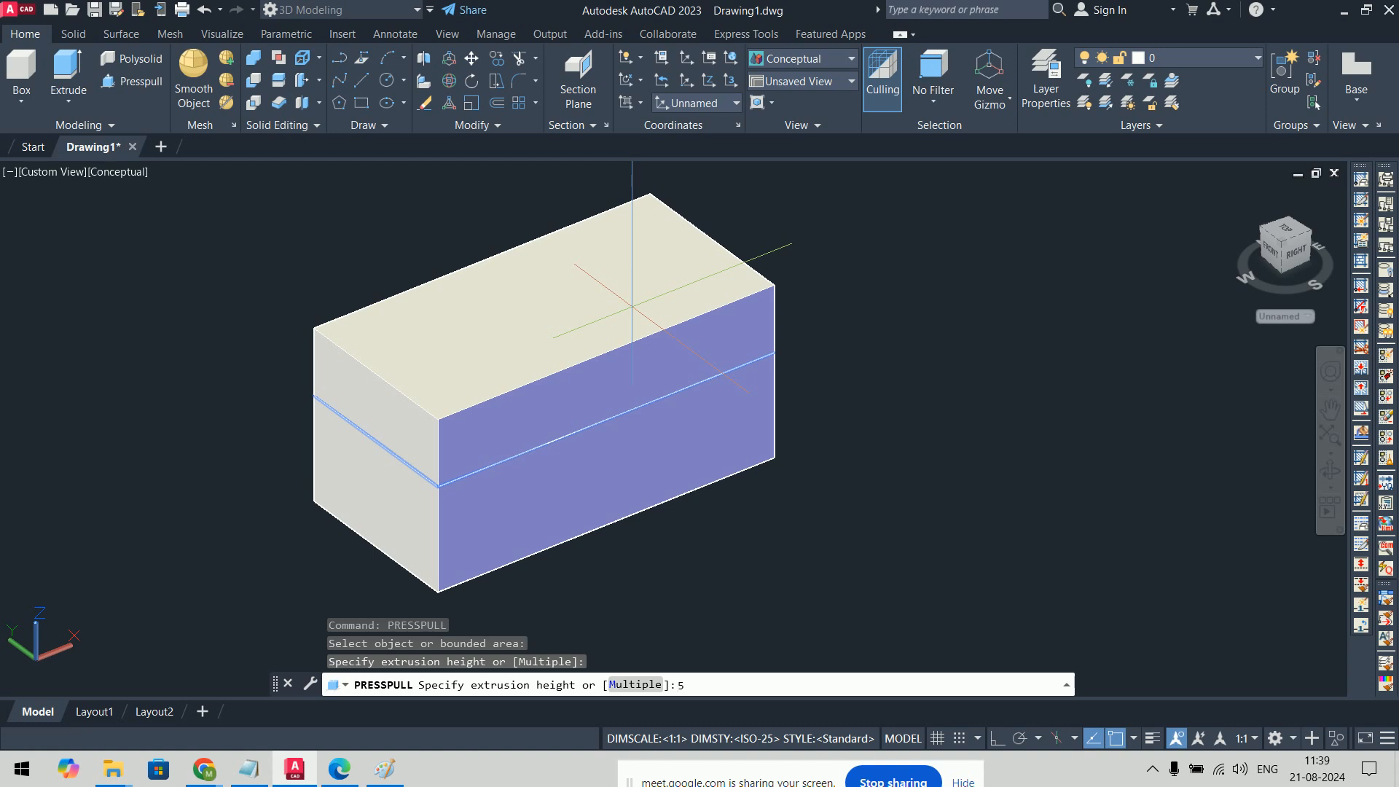
pyautogui.press('Return')
pyautogui.press('Return')
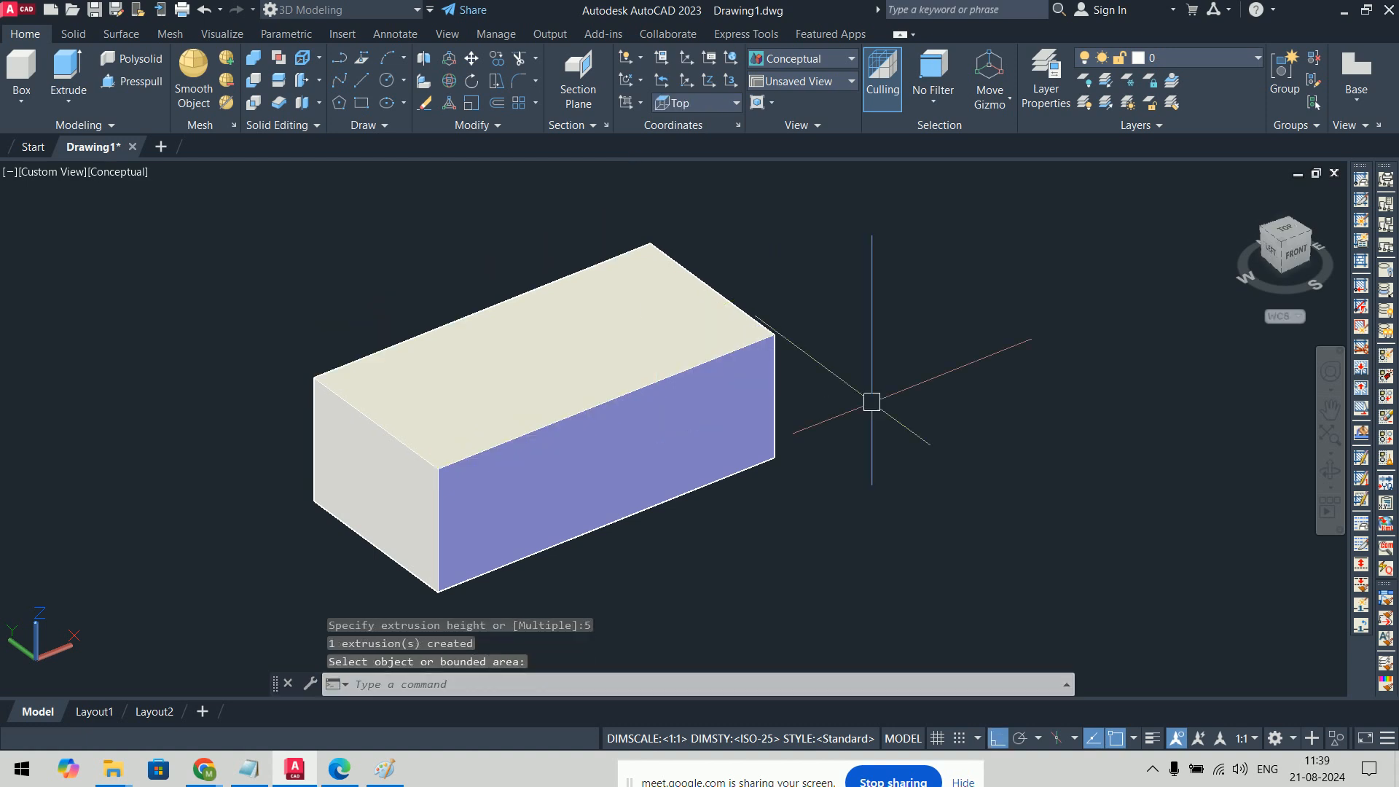
# Step: Show the box in the Front view with the 2D Wireframe visual style
pyautogui.click(27, 173)
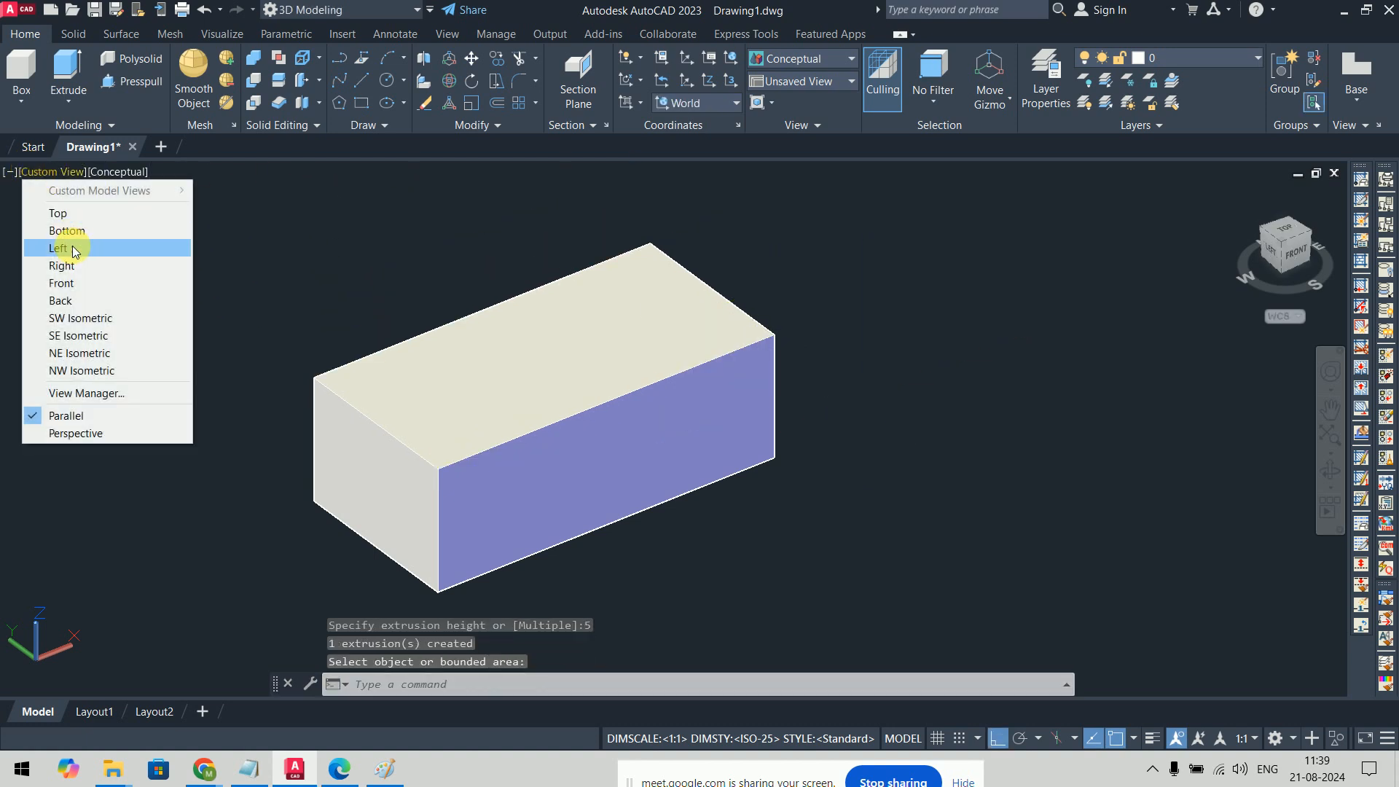
pyautogui.click(87, 284)
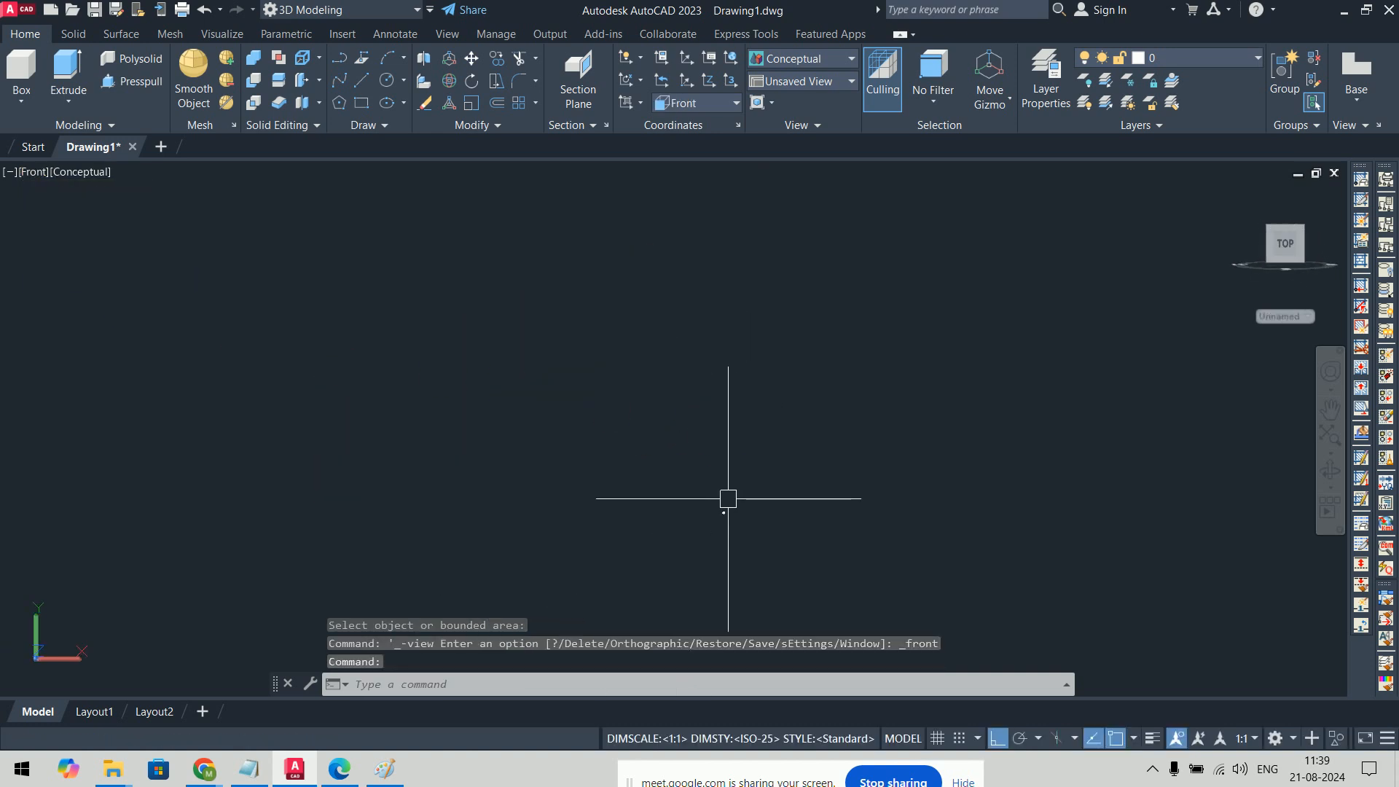
pyautogui.scroll(13, 648, 350)
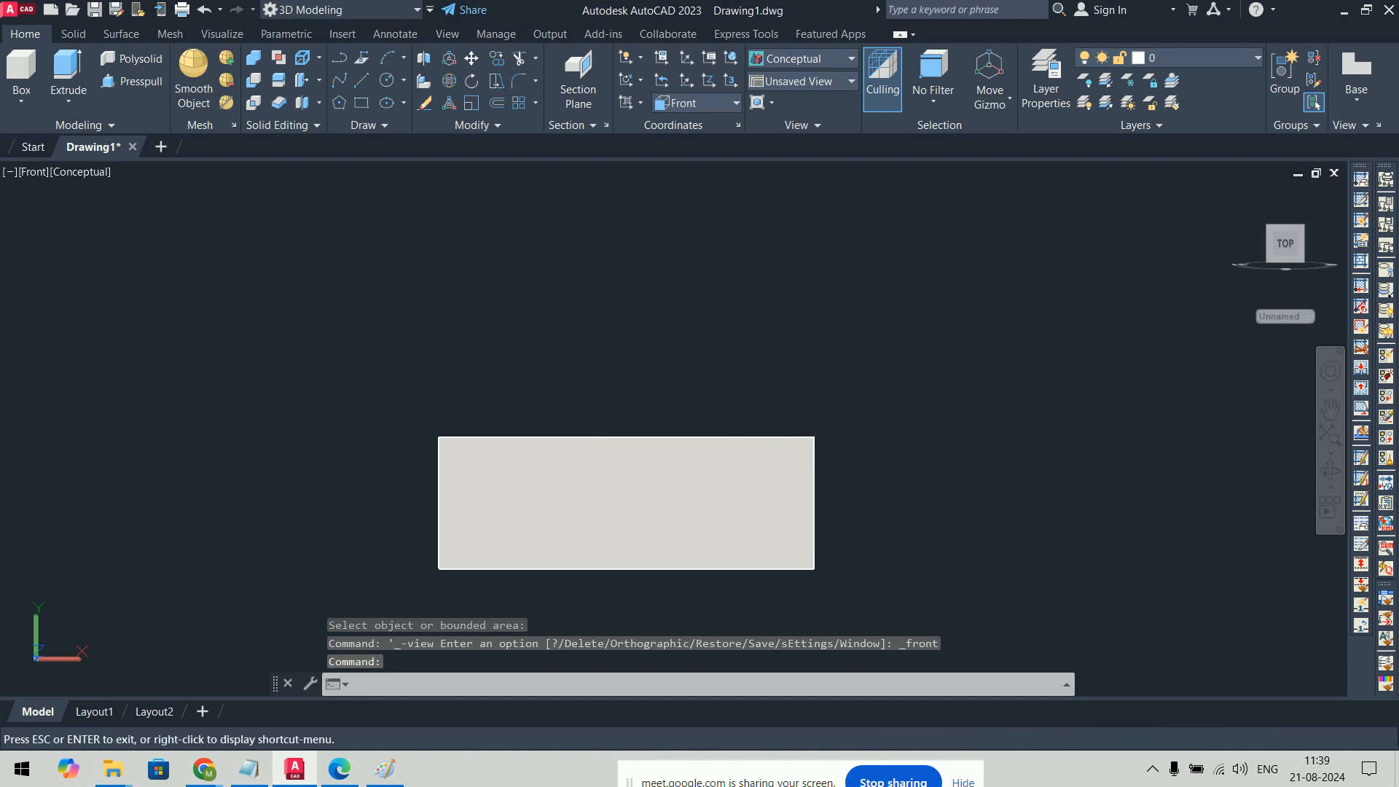
pyautogui.moveTo(854, 434); pyautogui.dragTo(743, 329, button='middle')
pyautogui.write('vs')
pyautogui.press('Return')
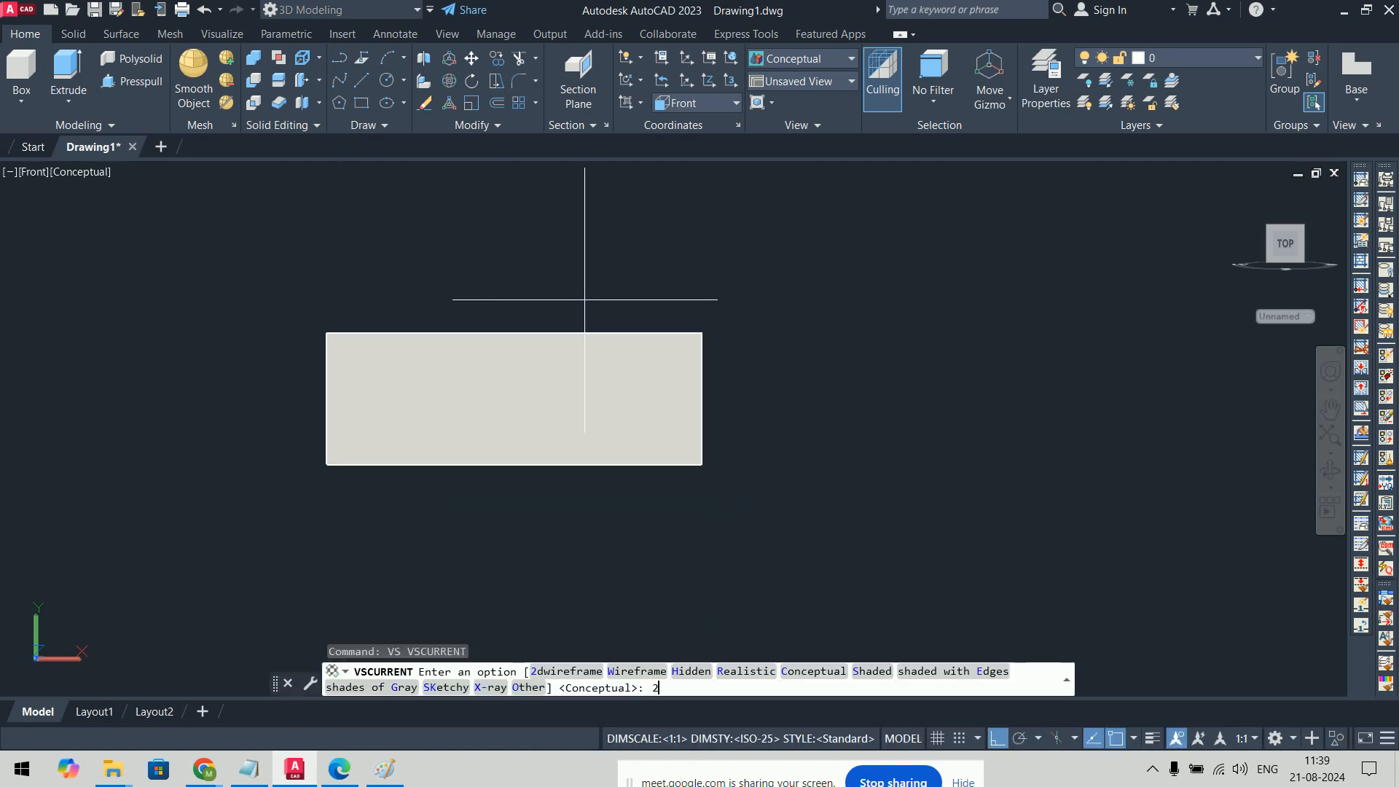
pyautogui.write('2')
pyautogui.press('Return')
# Step: Measure the box's height along its vertical edge with a linear dimension and erase that dimension
pyautogui.write('dli')
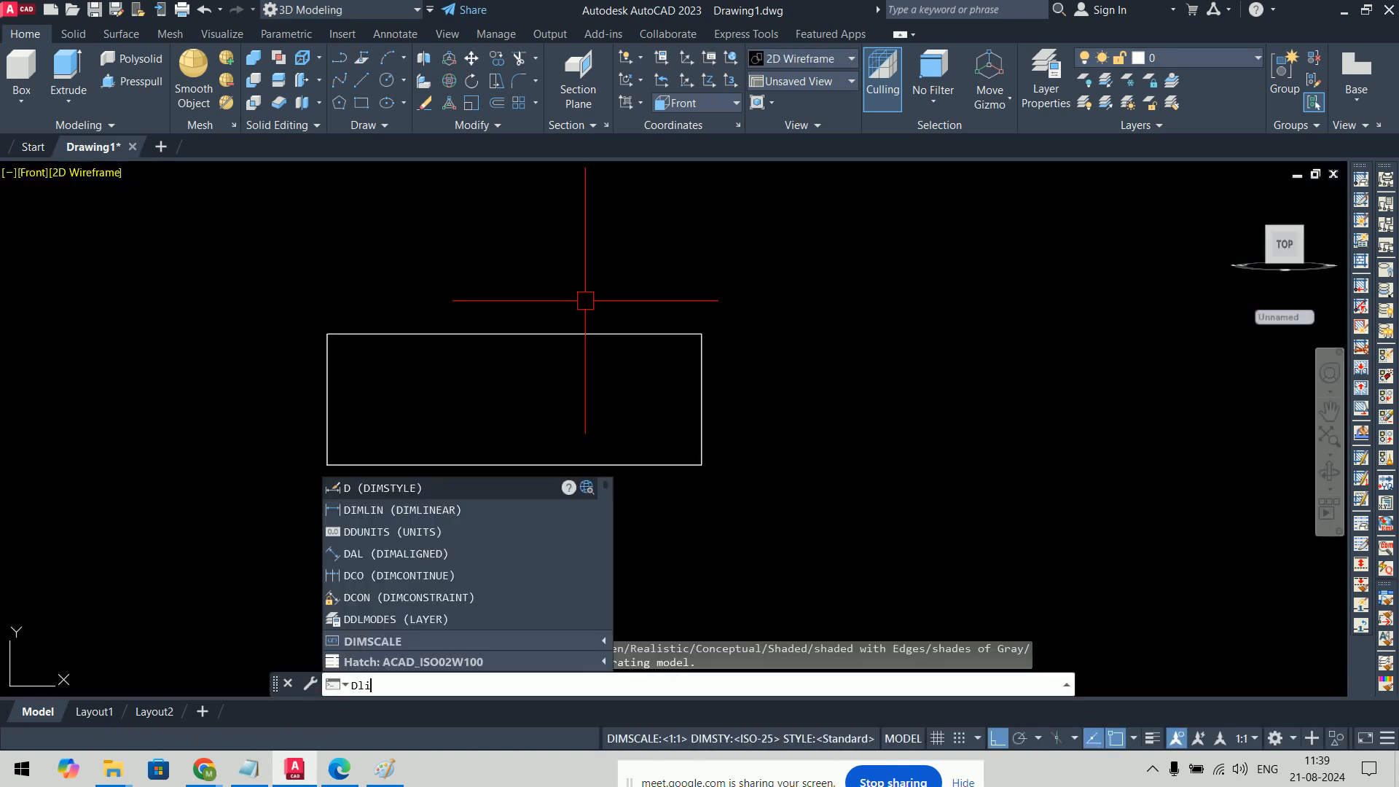
pyautogui.press('Return')
pyautogui.click(702, 335)
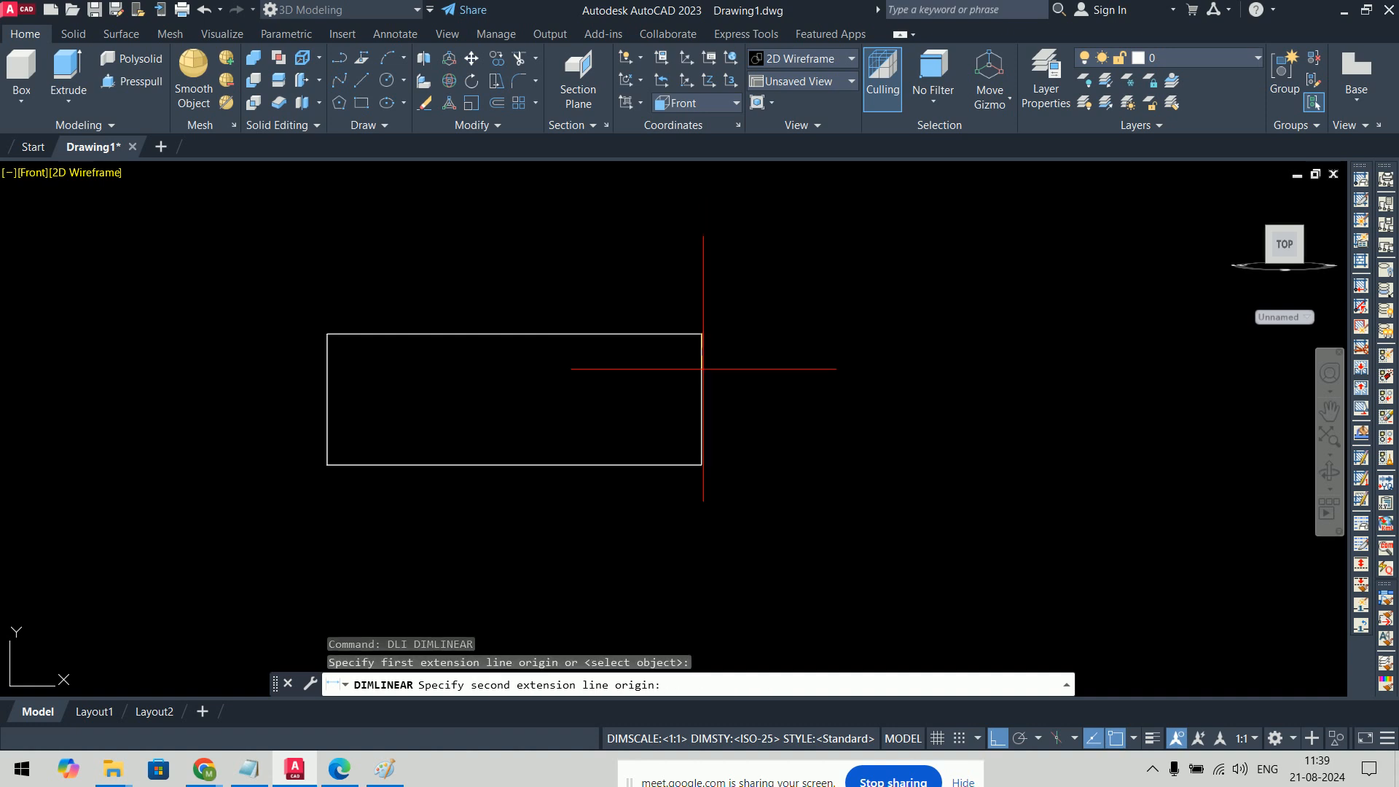
pyautogui.click(702, 464)
pyautogui.click(743, 425)
pyautogui.scroll(4, 751, 422)
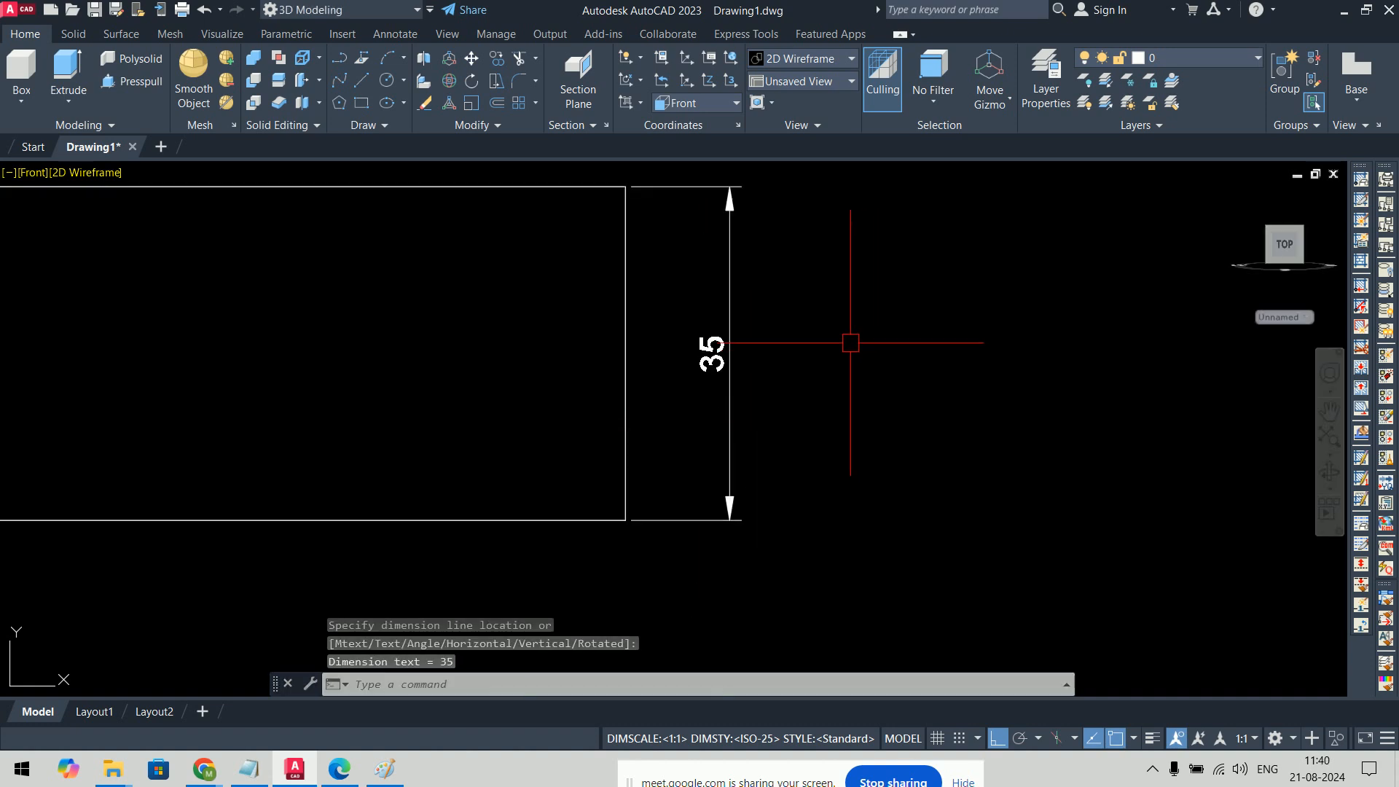
pyautogui.click(823, 262)
pyautogui.click(698, 359)
pyautogui.press('Delete')
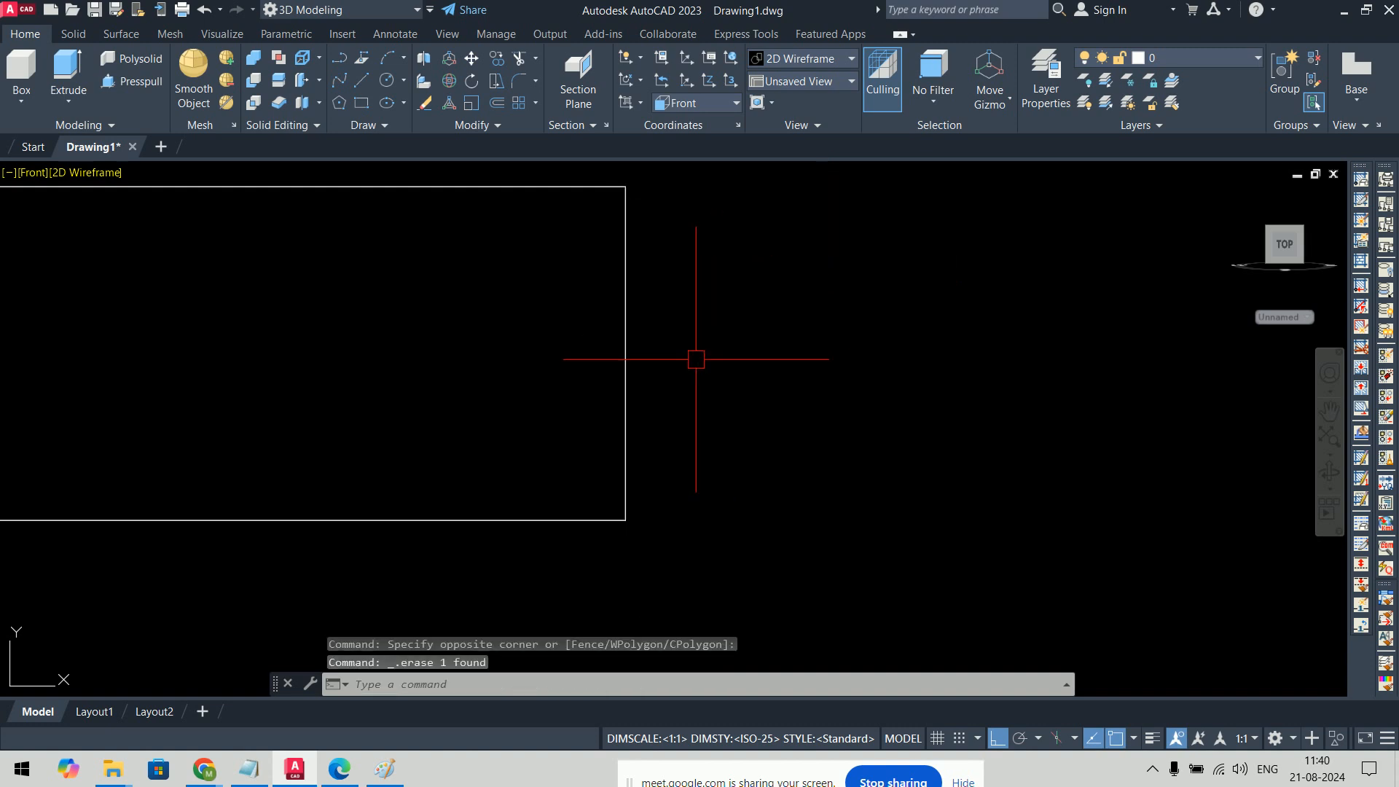
# Step: Switch the model to the SW Isometric view
pyautogui.click(33, 172)
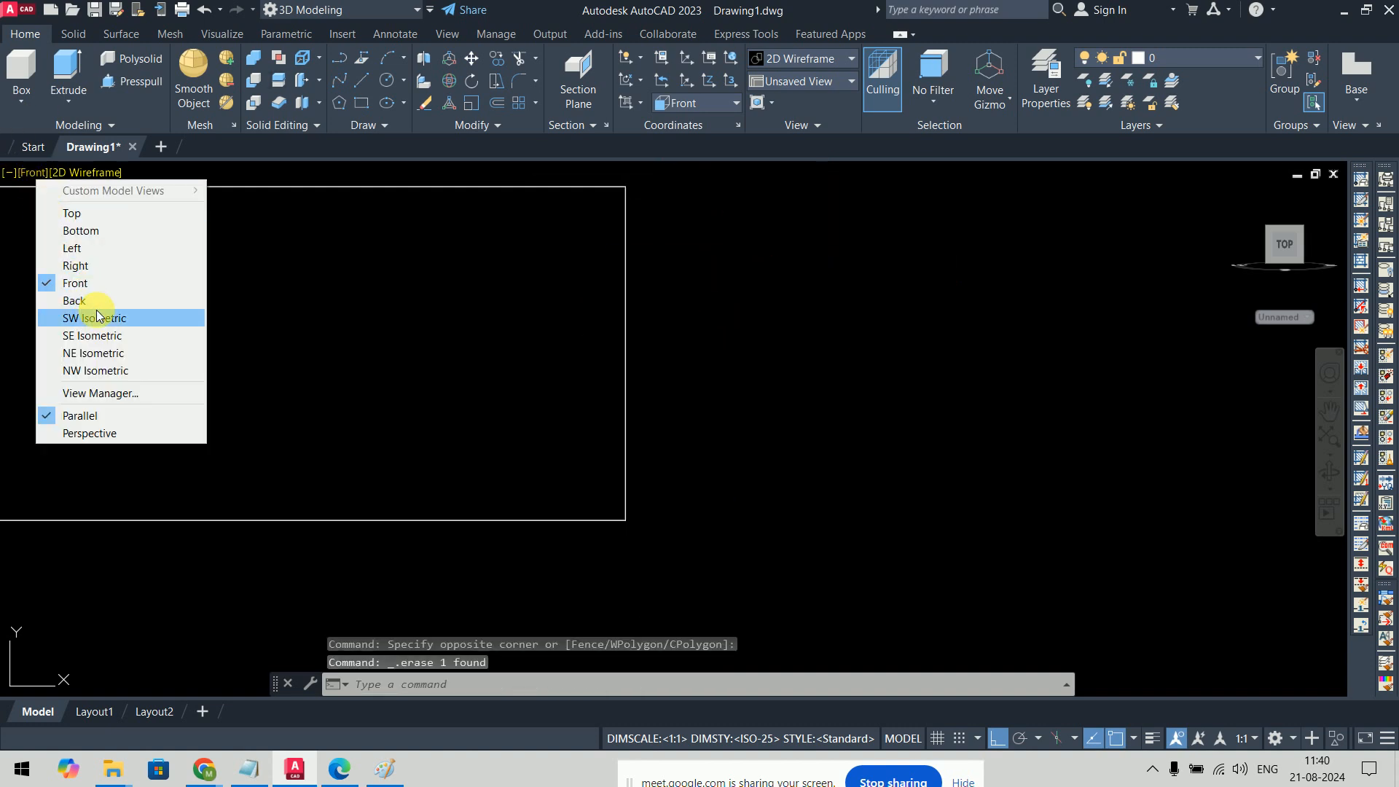
pyautogui.click(95, 318)
pyautogui.moveTo(827, 378); pyautogui.dragTo(711, 362, button='middle')
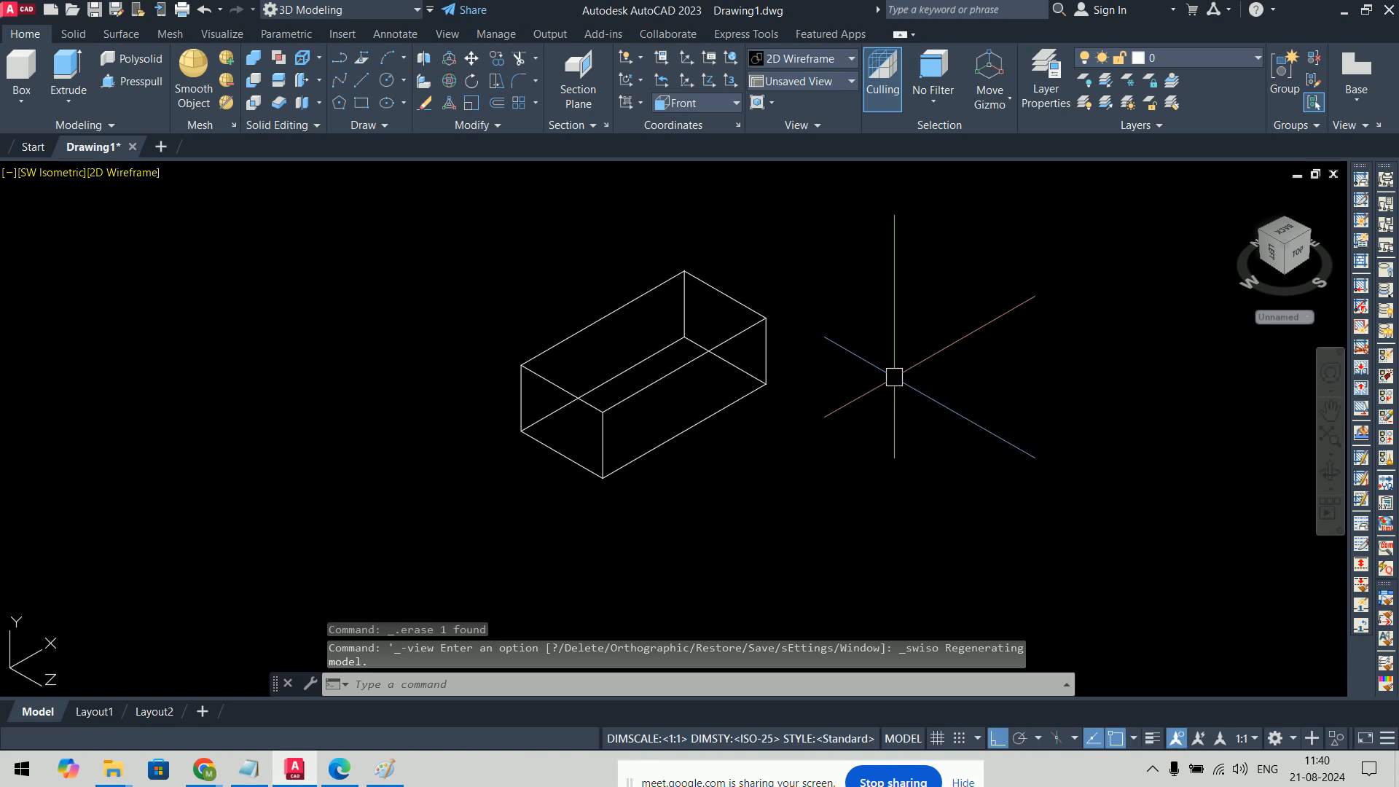
pyautogui.write('ext')
pyautogui.press('Return')
pyautogui.press('Escape')
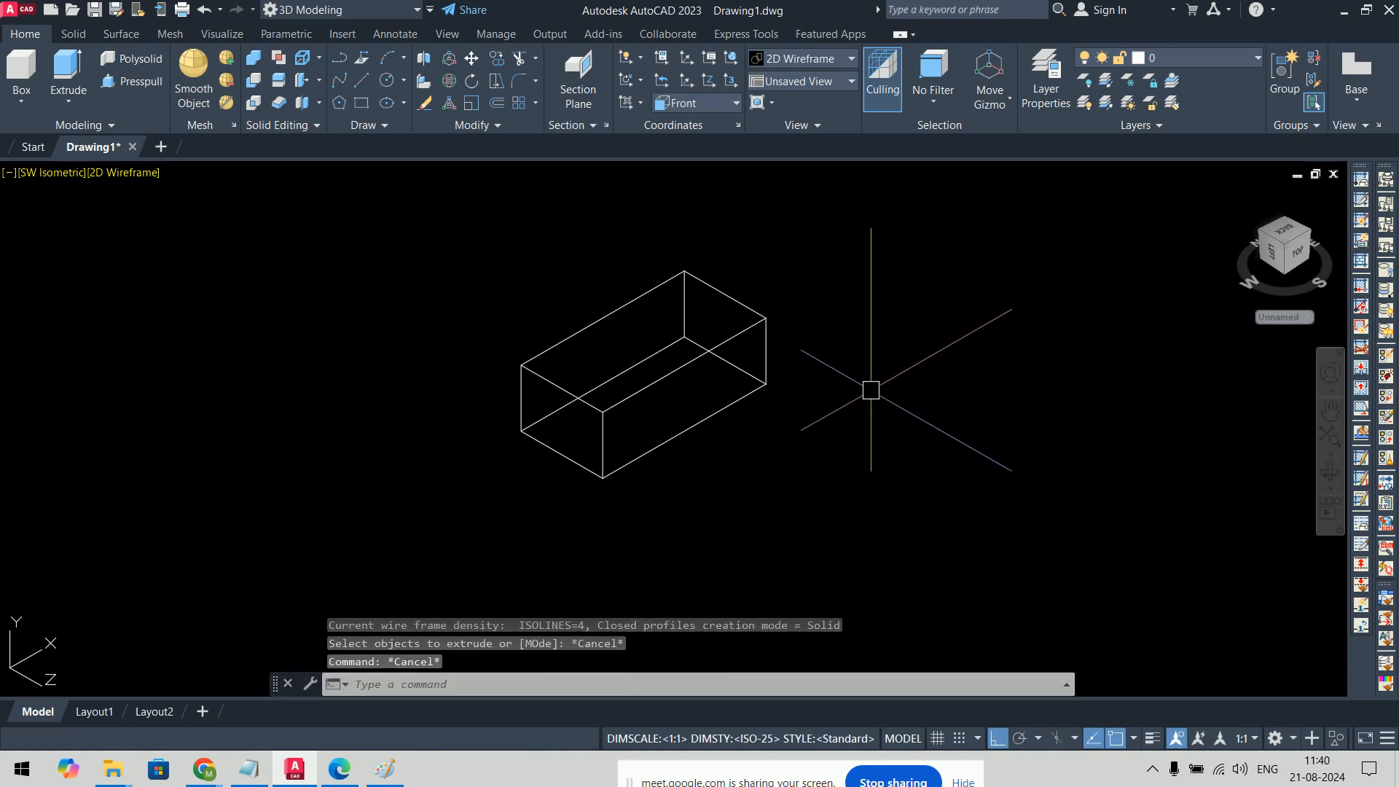
# Step: Pull the box's long front face out by 20 and its short end face out by 50 with Presspull
pyautogui.write('pre')
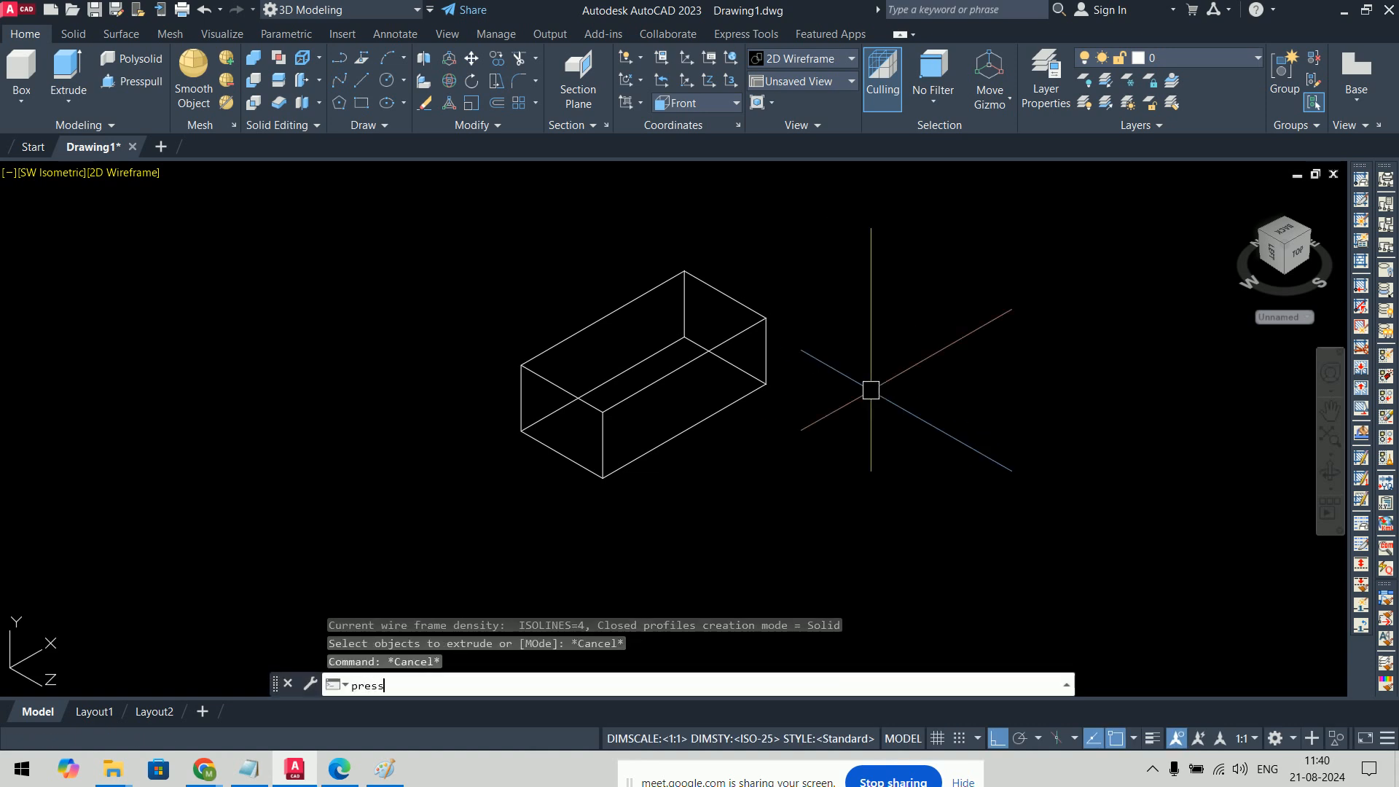
pyautogui.write('ss')
pyautogui.press('Return')
pyautogui.click(703, 391)
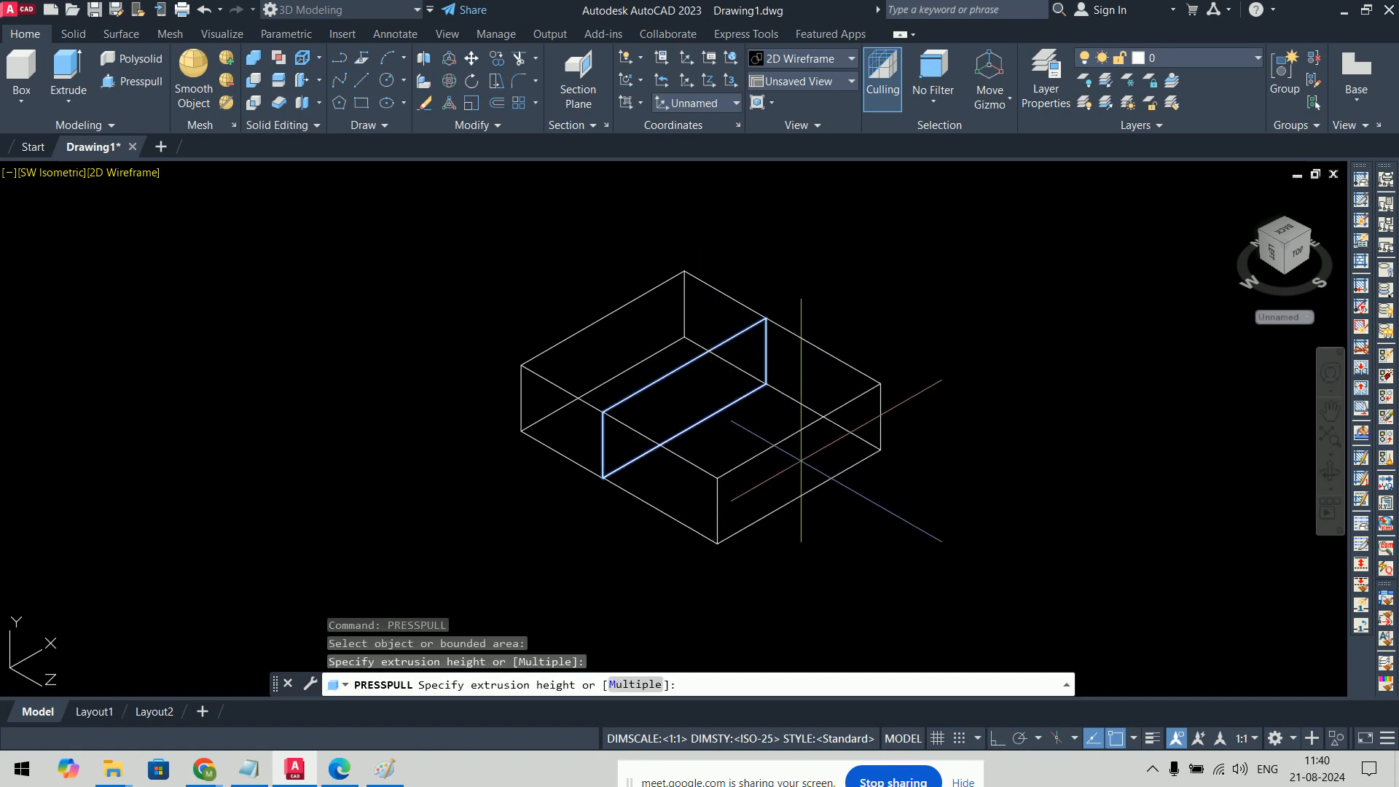
pyautogui.write('20')
pyautogui.press('Return')
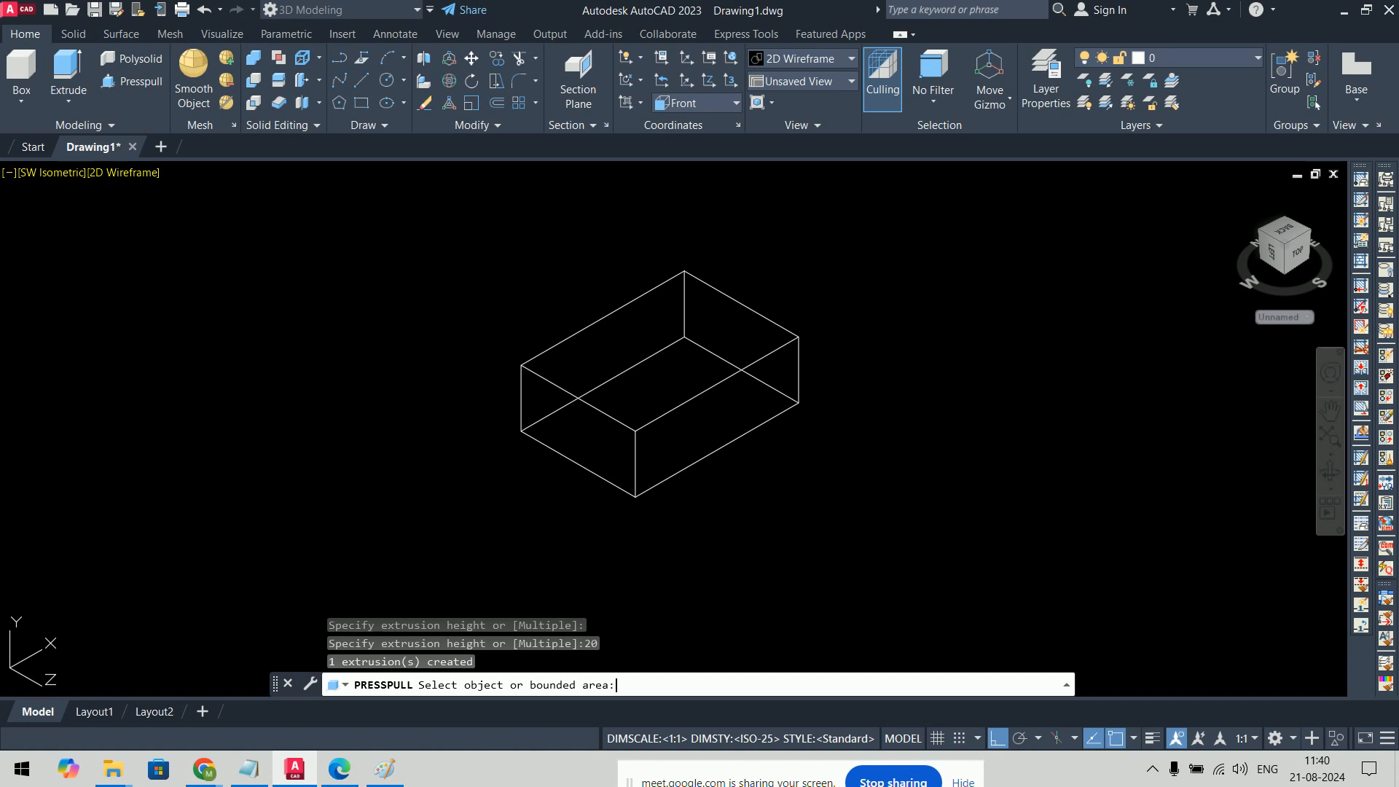
pyautogui.click(600, 433)
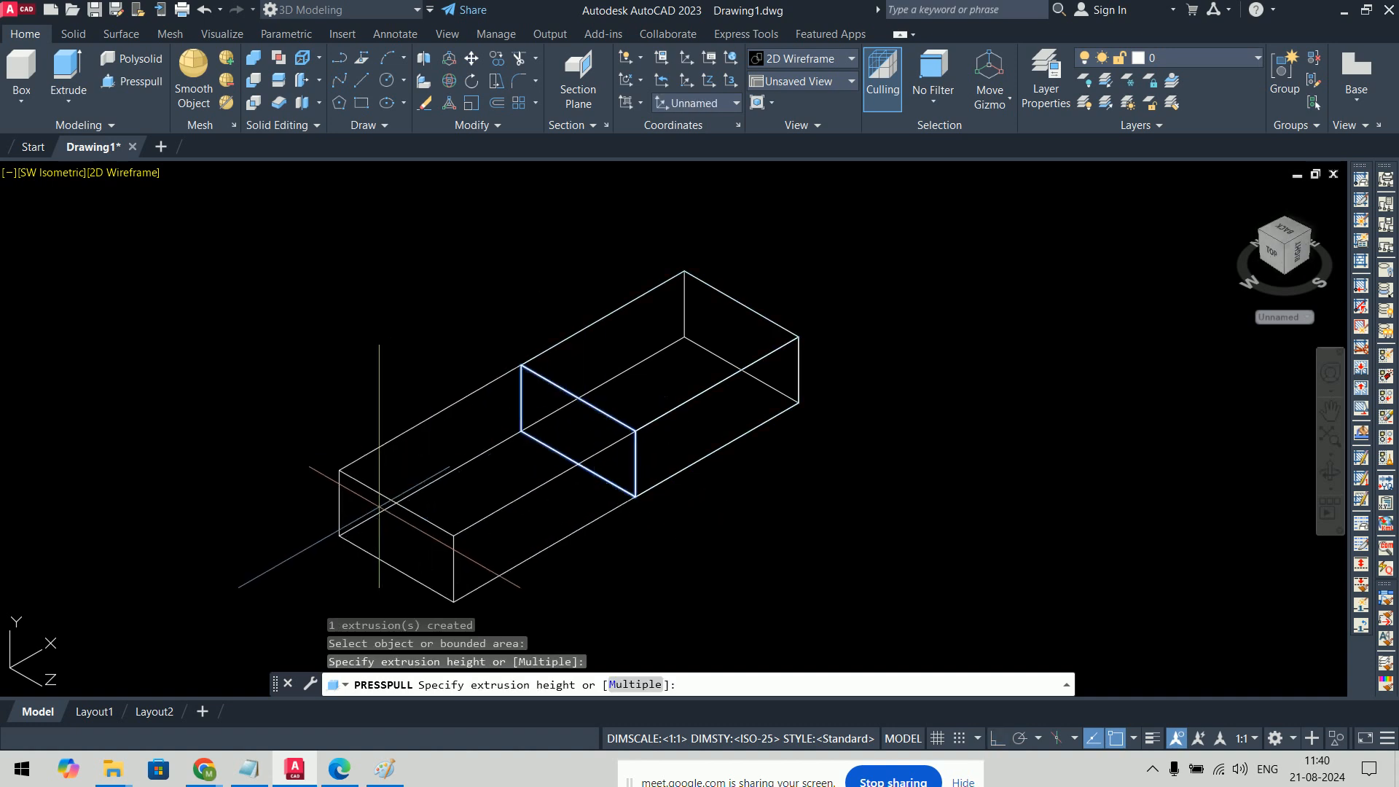
pyautogui.write('50')
pyautogui.press('Return')
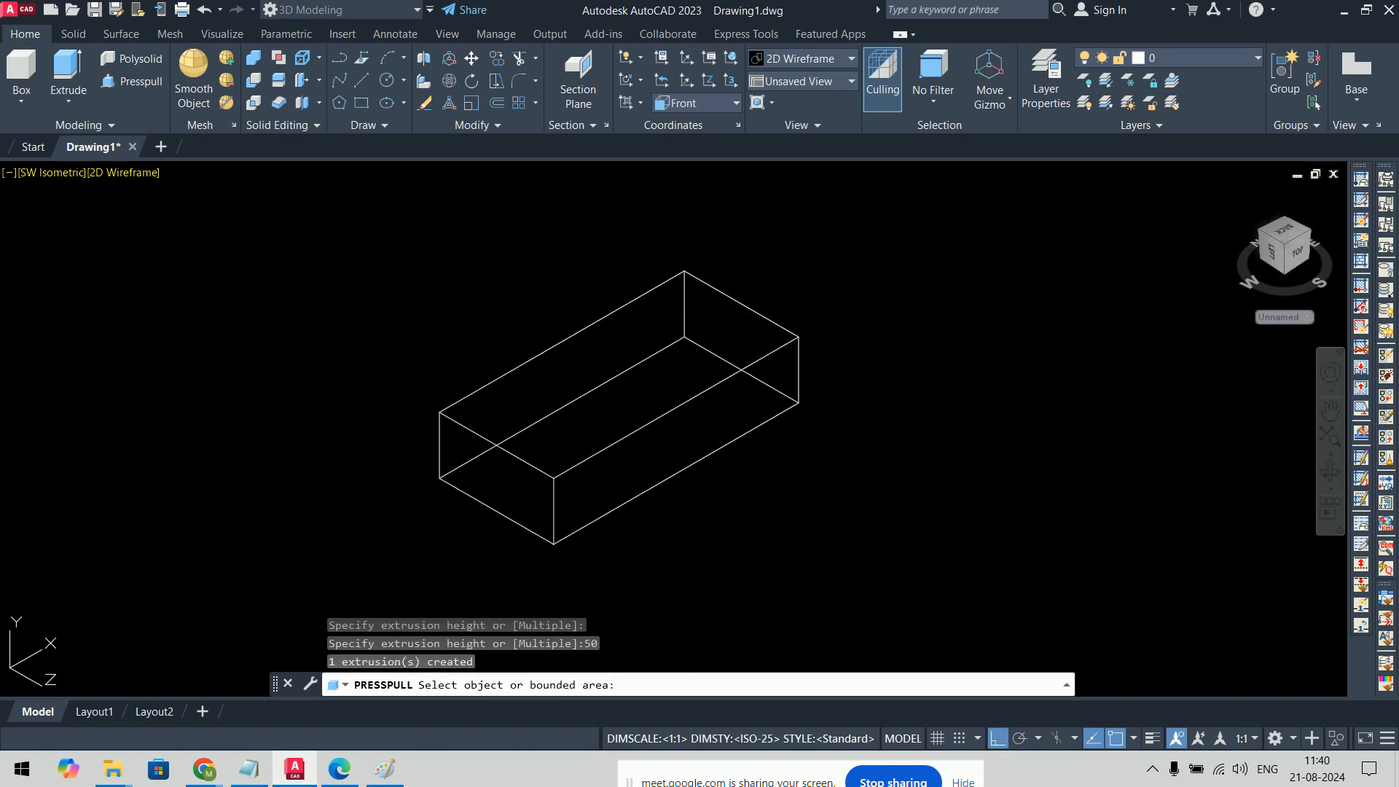
# Step: Raise the box's top face by 100 and push it back down by 50 with Presspull
pyautogui.click(612, 394)
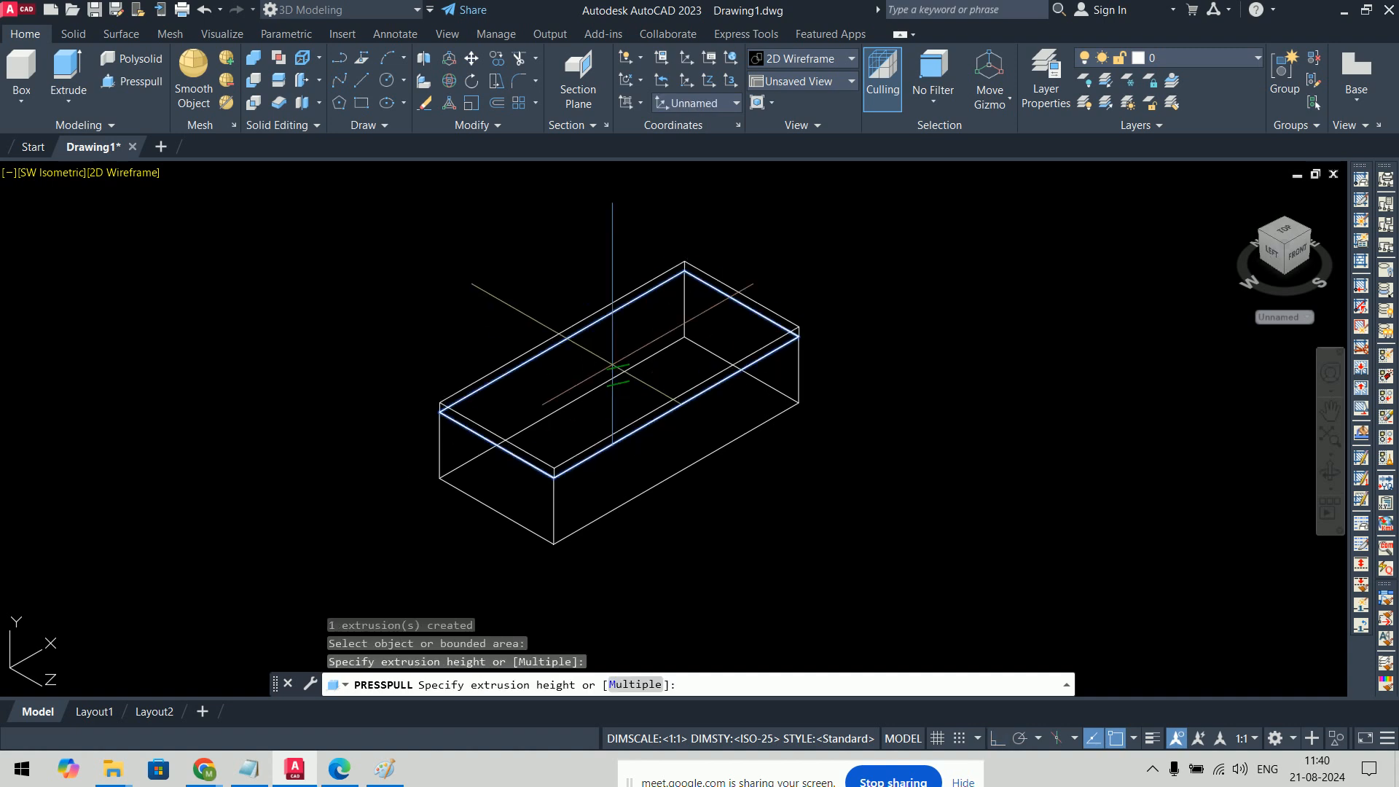
pyautogui.write('100')
pyautogui.press('Return')
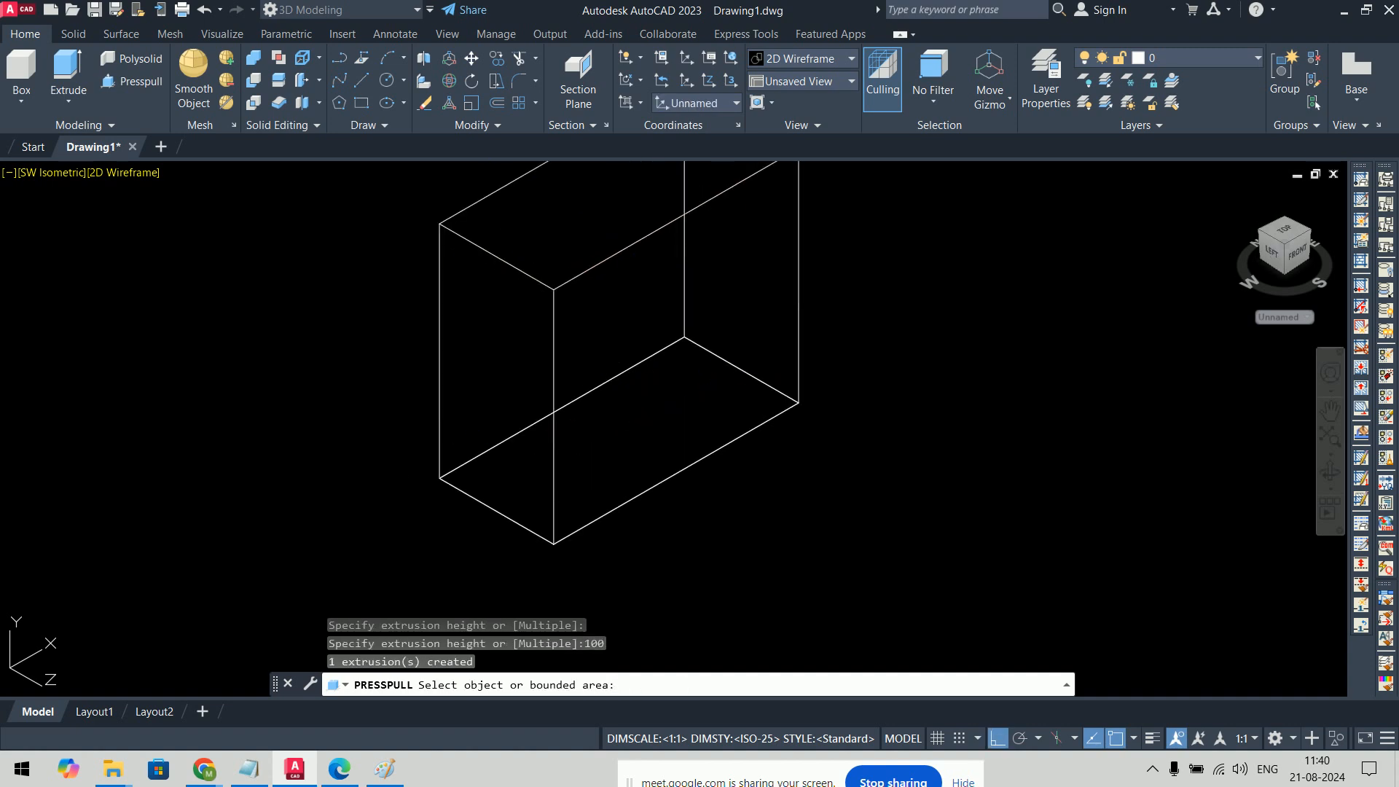
pyautogui.click(584, 224)
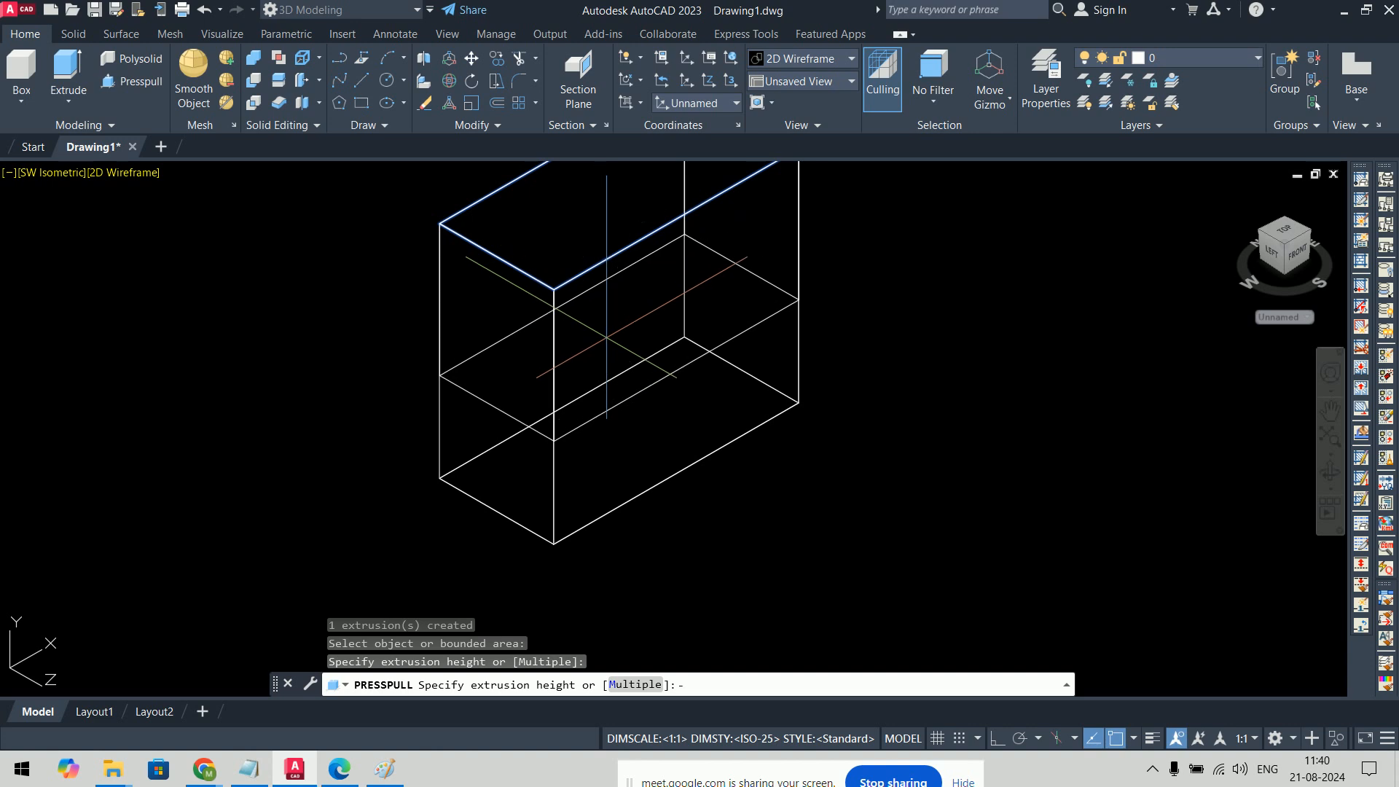
pyautogui.write('-50')
pyautogui.press('Return')
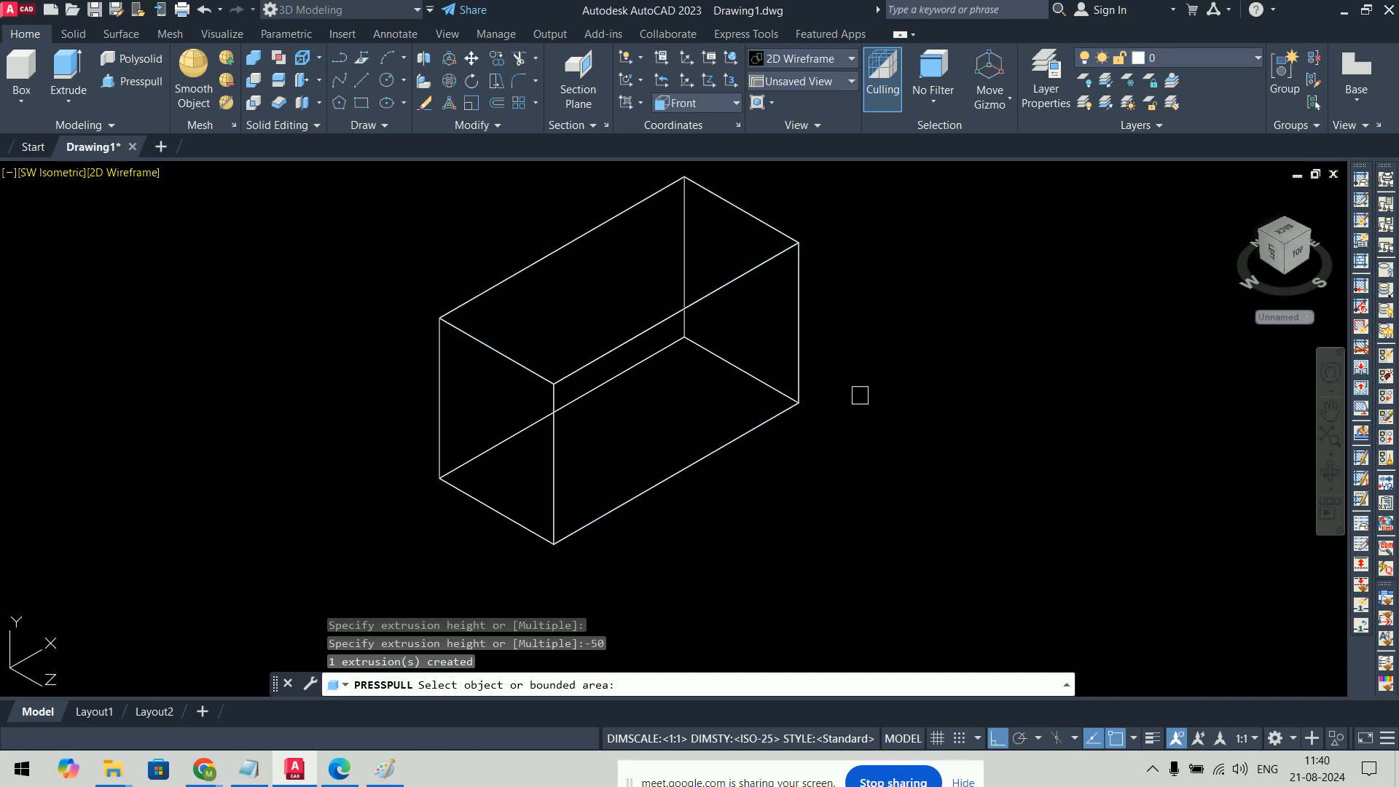
pyautogui.press('Return')
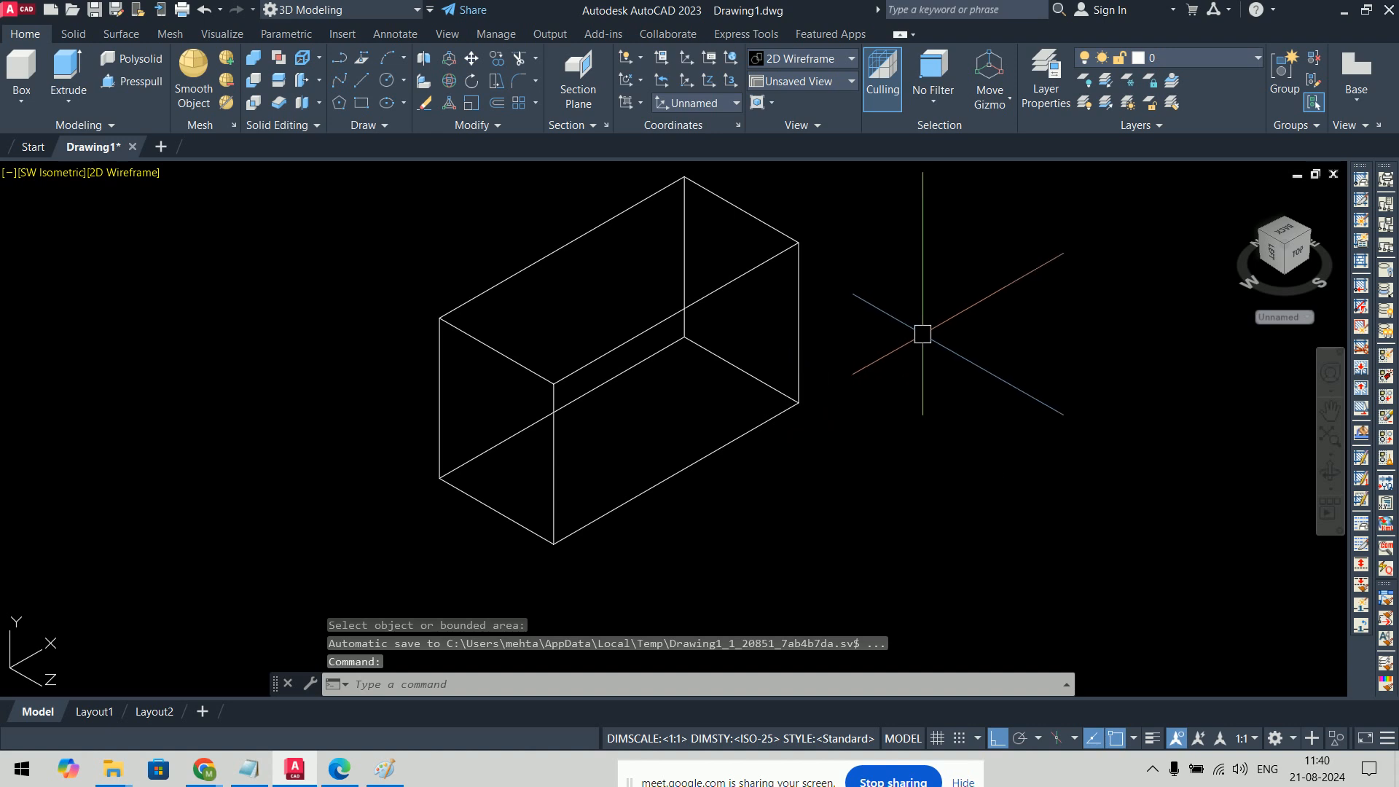
# Step: Erase the whole box from the drawing
pyautogui.click(922, 334)
pyautogui.click(662, 387)
pyautogui.press('Delete')
pyautogui.write('re')
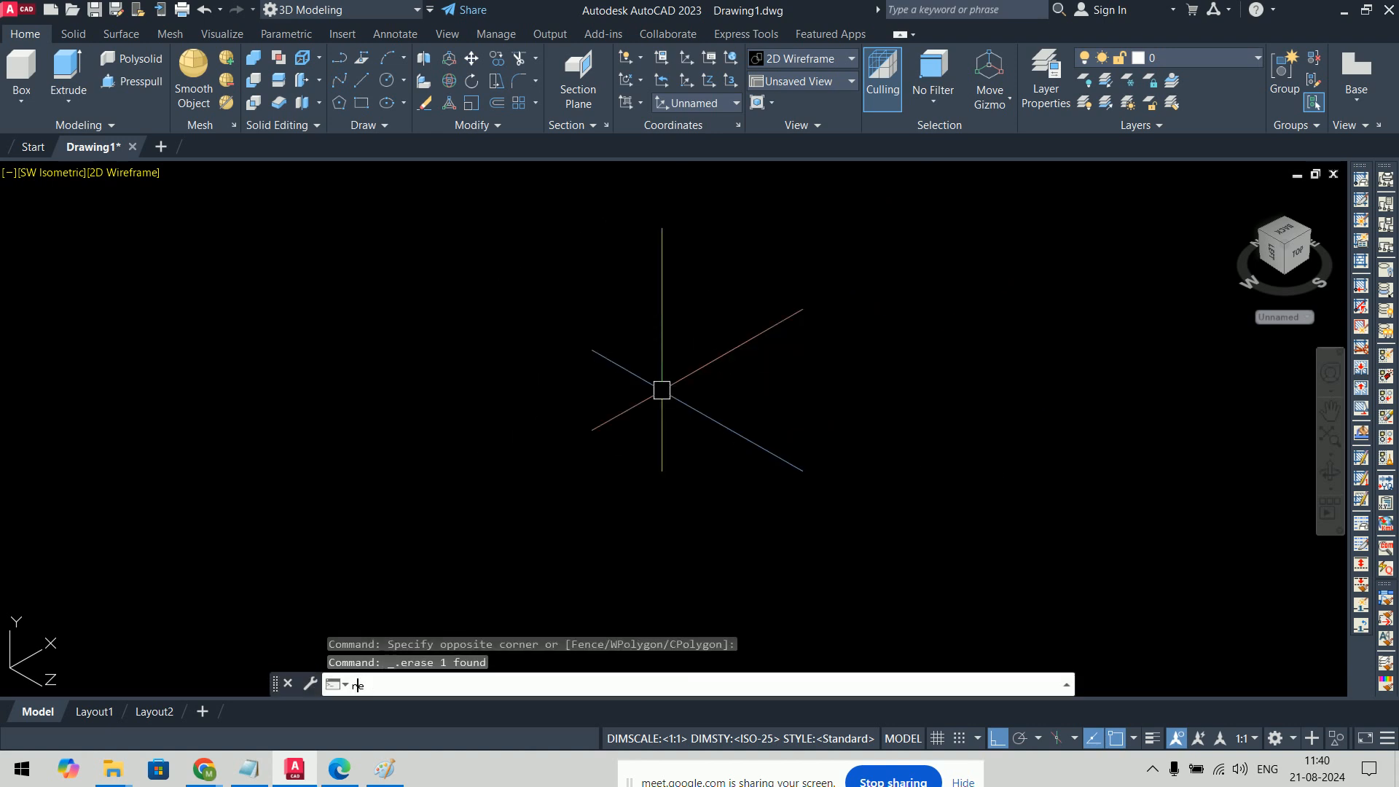
pyautogui.write('c')
pyautogui.press('Return')
pyautogui.click(417, 459)
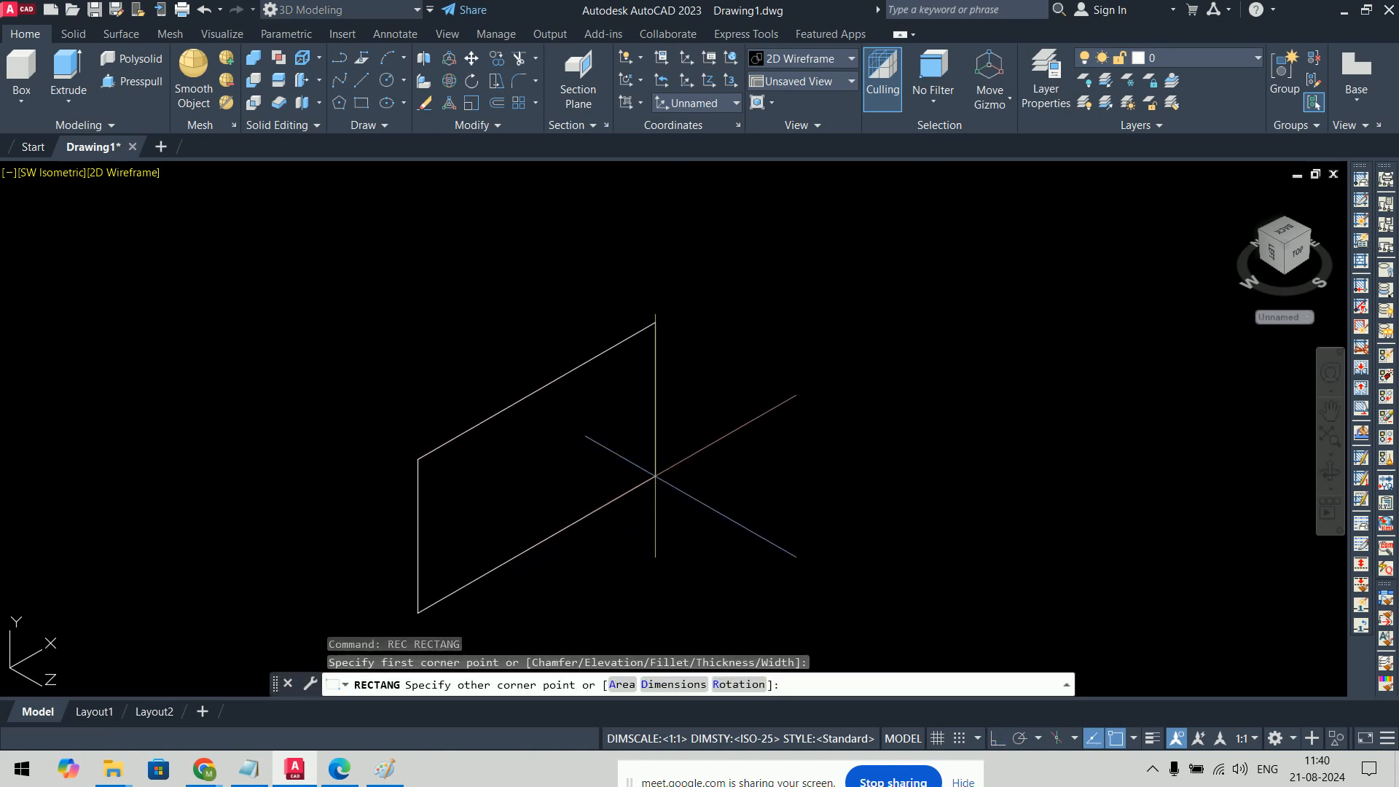
pyautogui.press('Escape')
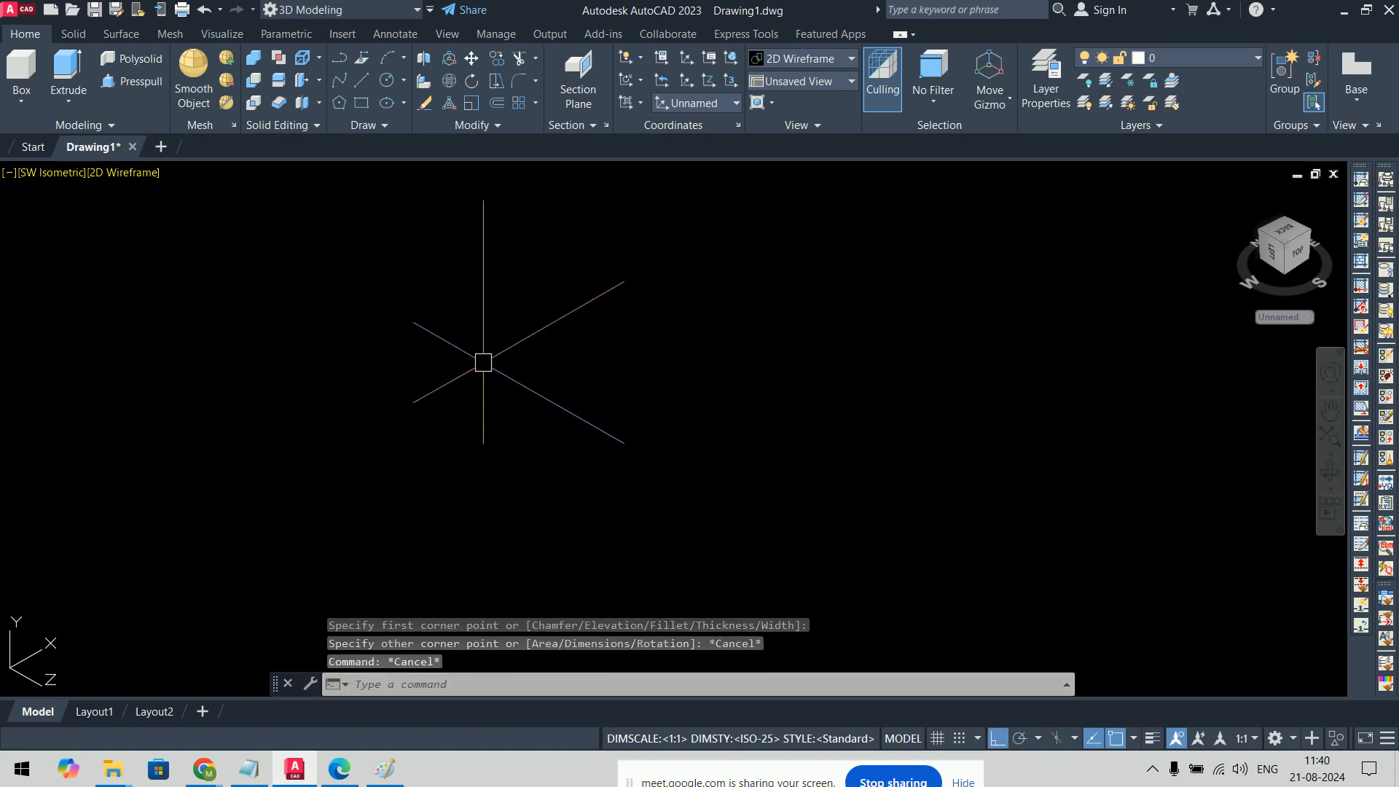
# Step: Draw a closed, self-crossing polyline of eight straight segments in the Top view with Ortho off
pyautogui.click(55, 172)
pyautogui.click(94, 213)
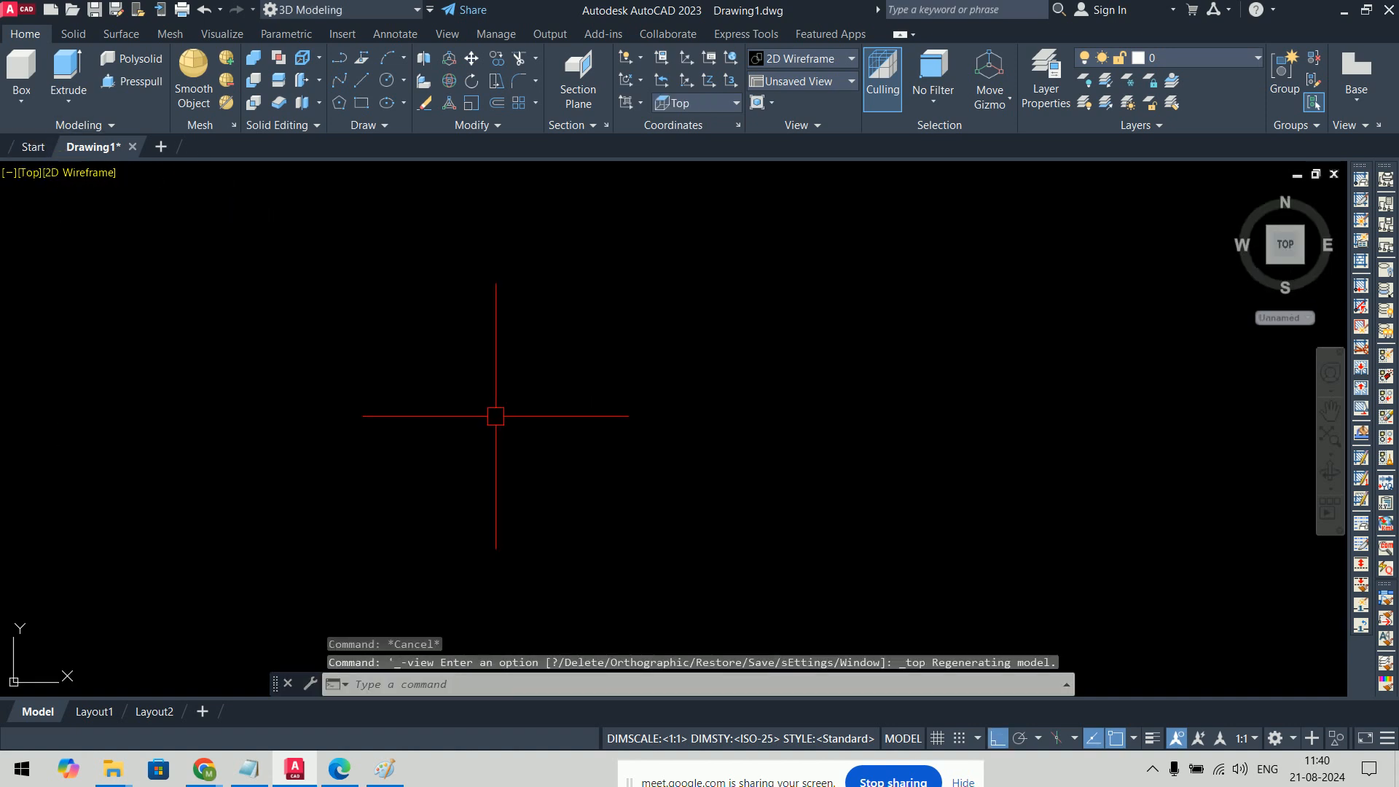
pyautogui.write('pl')
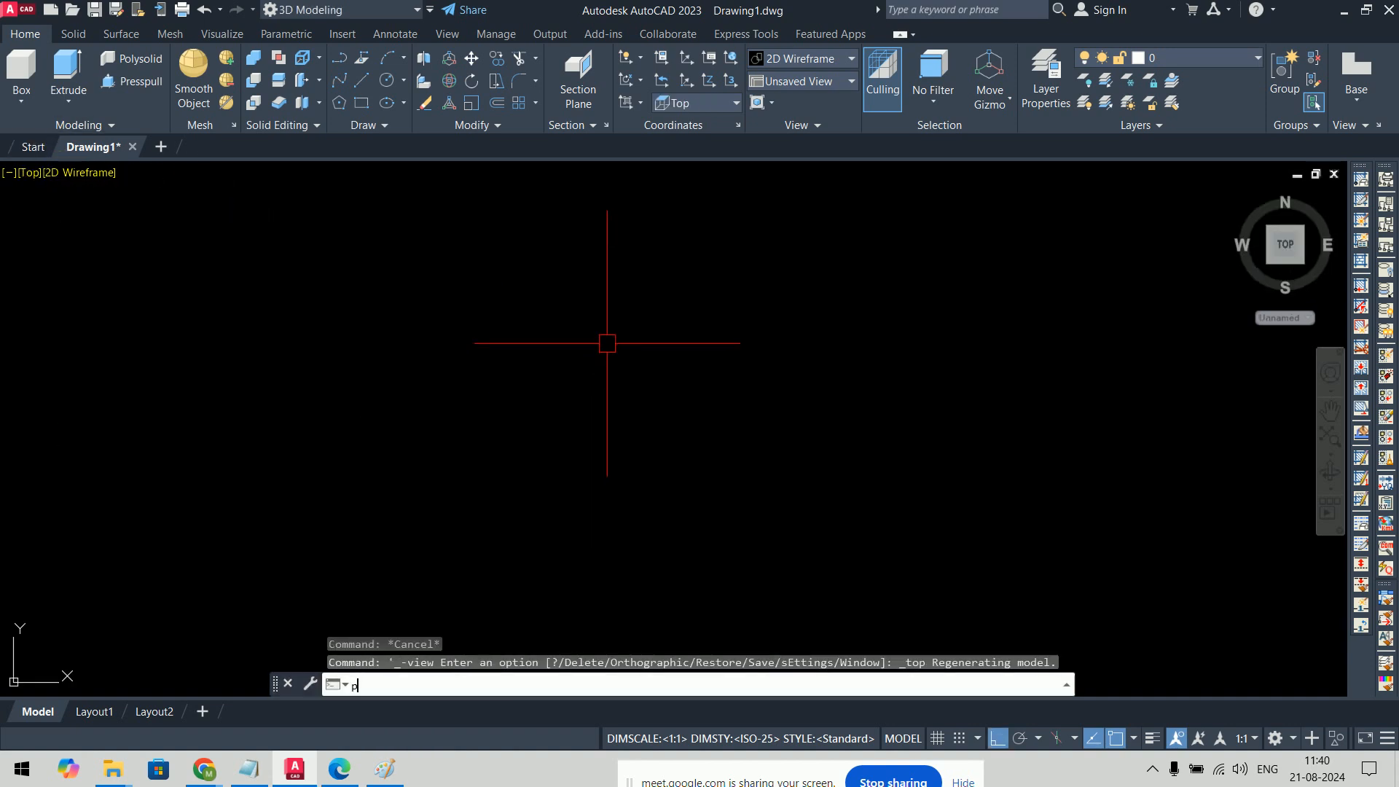
pyautogui.press('Return')
pyautogui.click(505, 500)
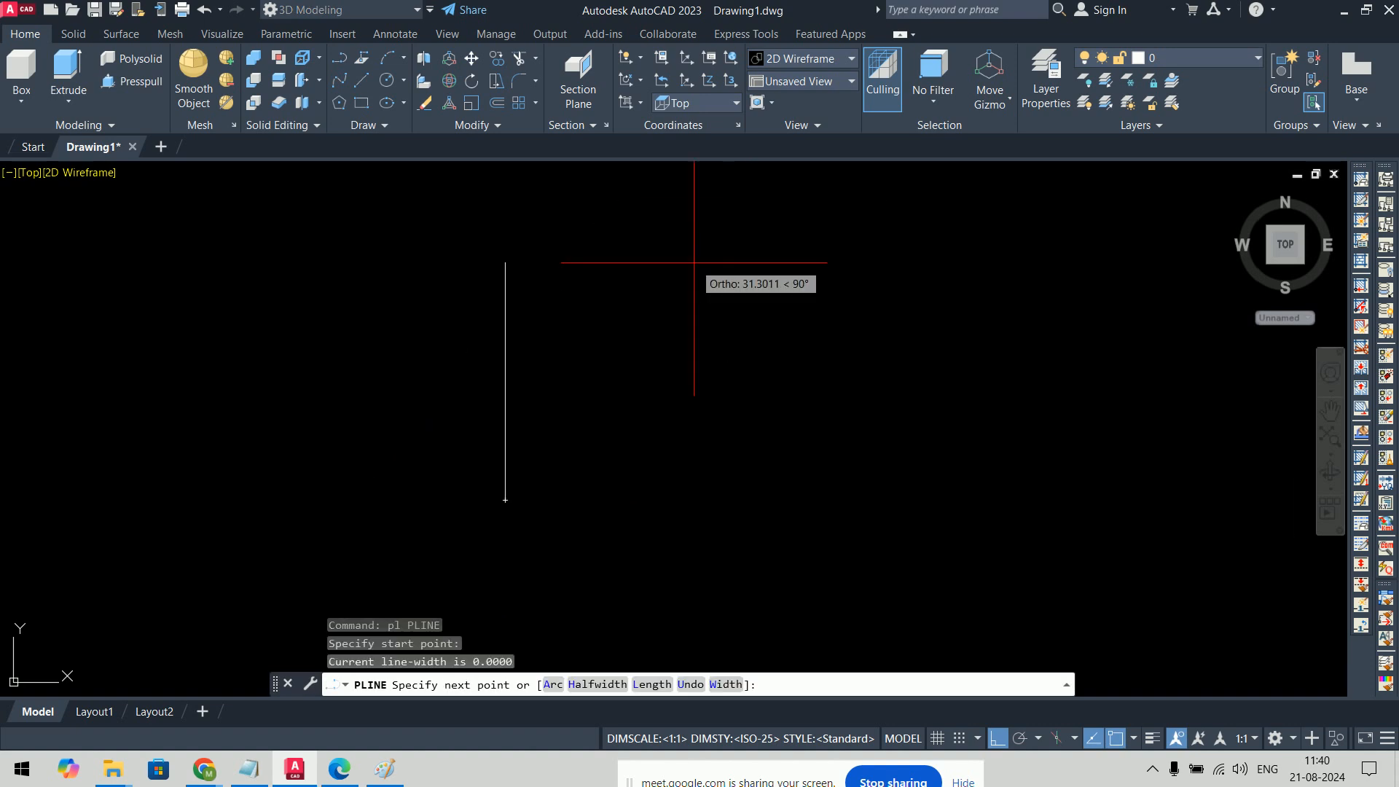
pyautogui.press('F8')
pyautogui.click(724, 215)
pyautogui.click(1073, 482)
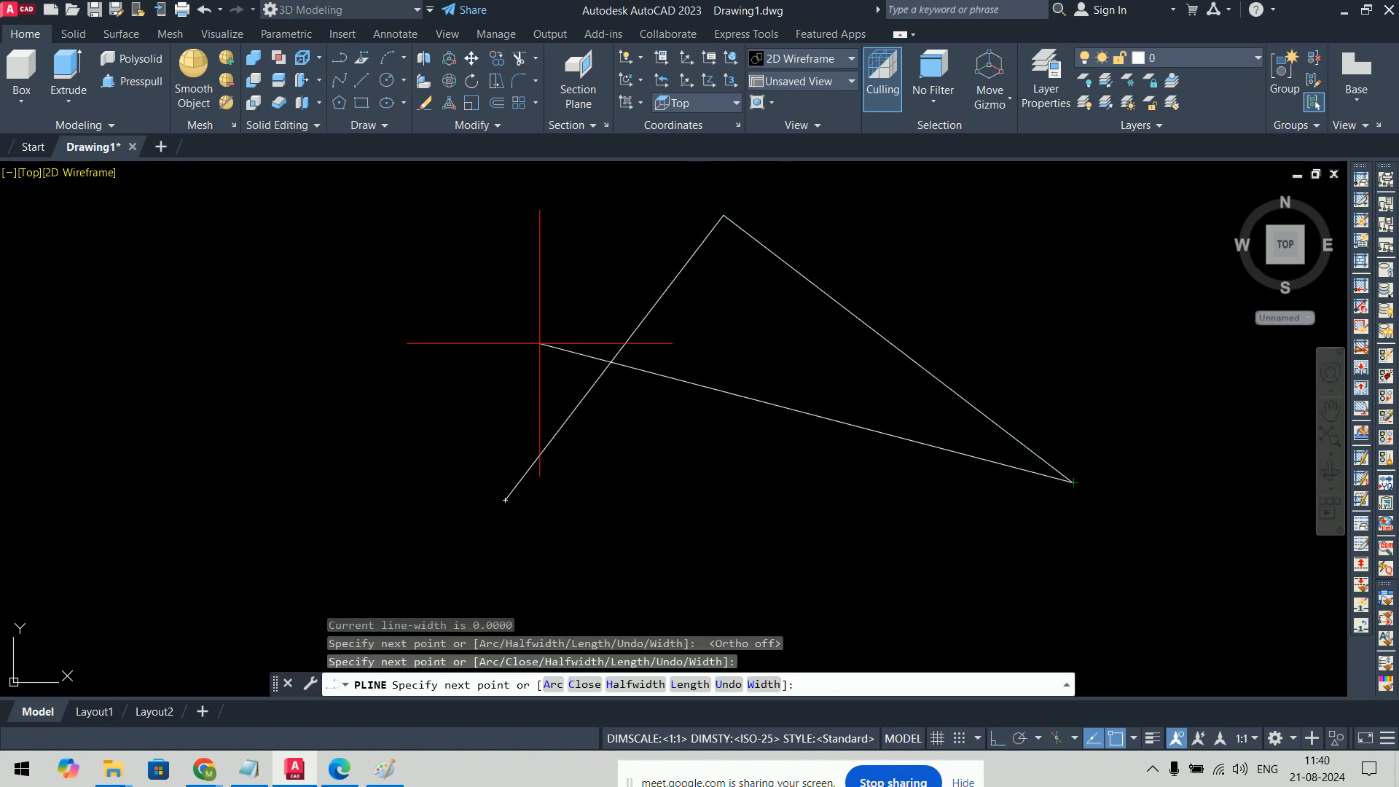
pyautogui.click(336, 297)
pyautogui.click(1063, 275)
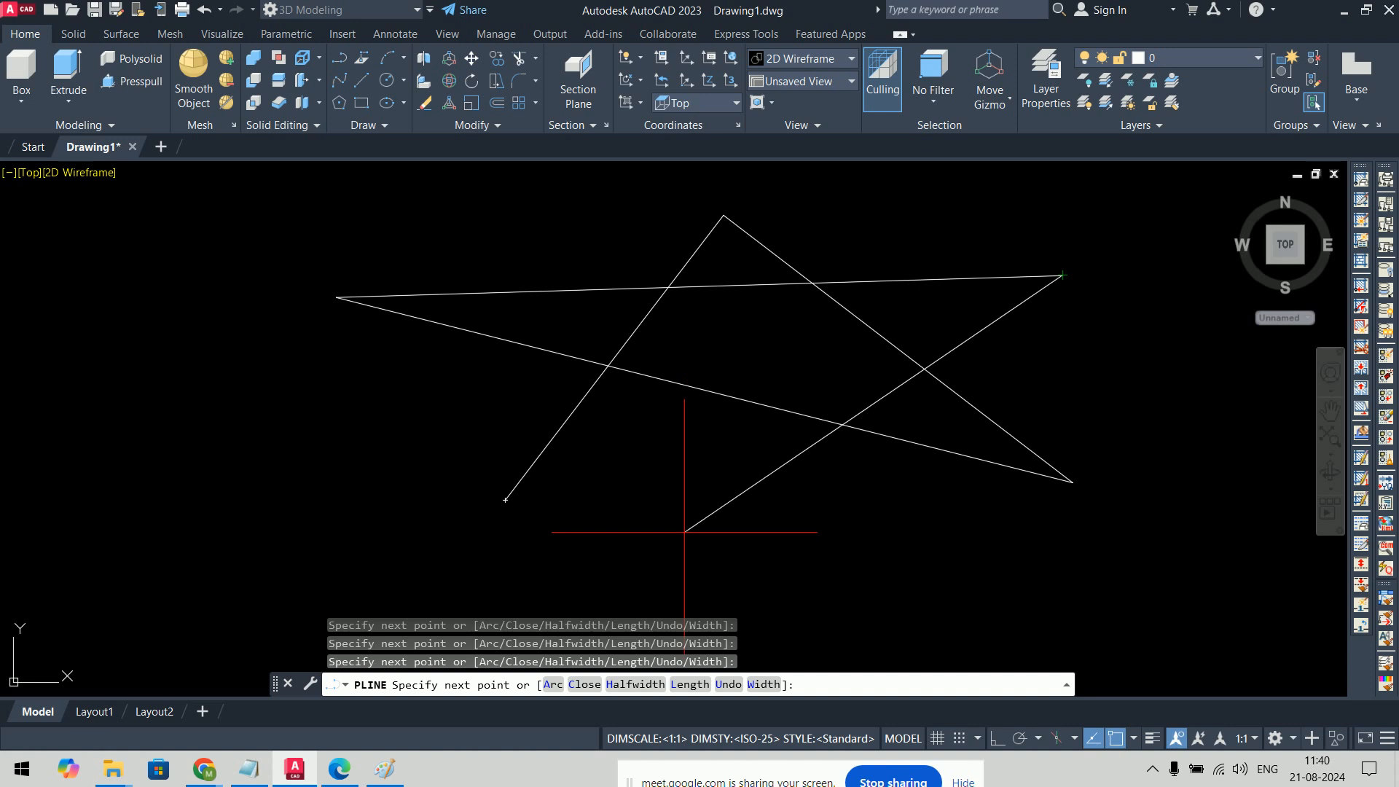
pyautogui.click(801, 580)
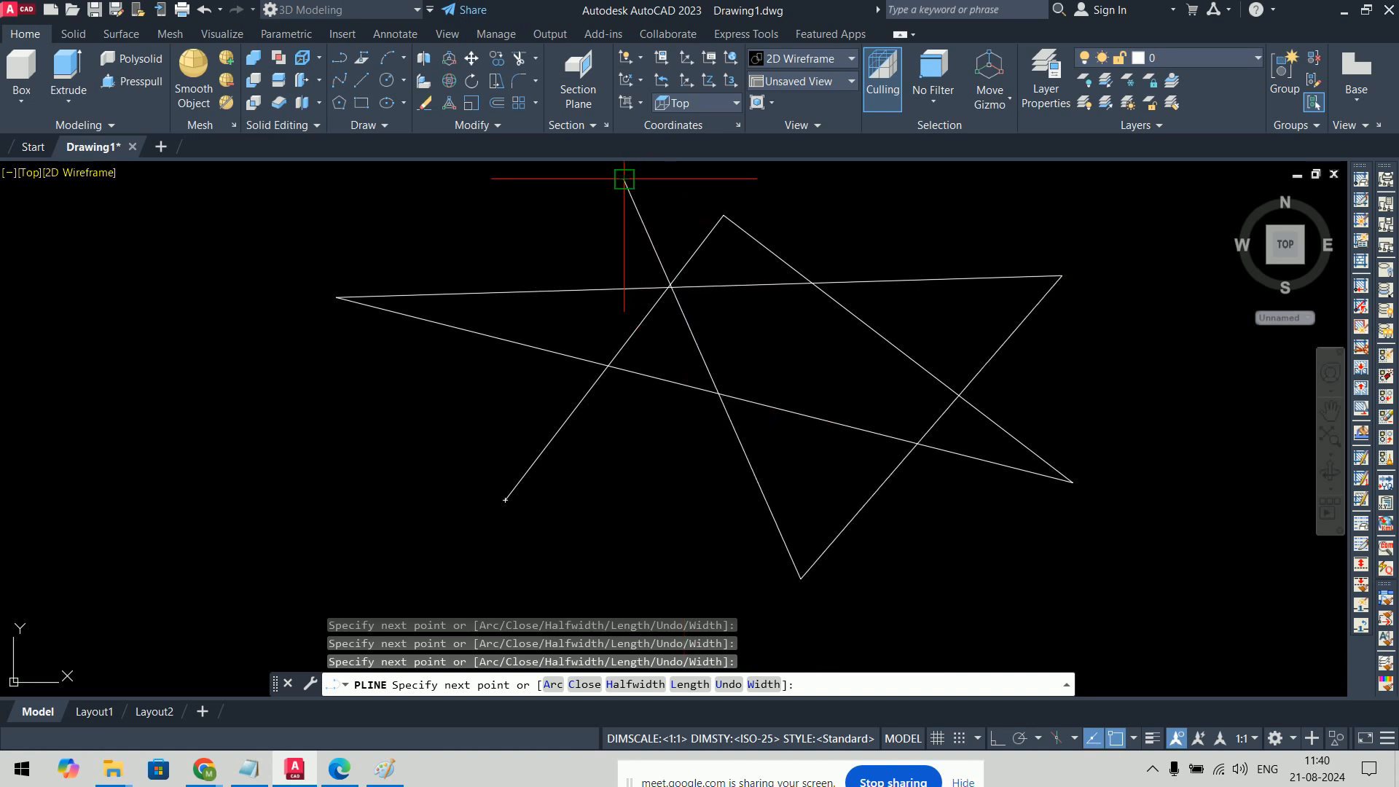
pyautogui.click(624, 180)
pyautogui.click(672, 592)
pyautogui.click(503, 497)
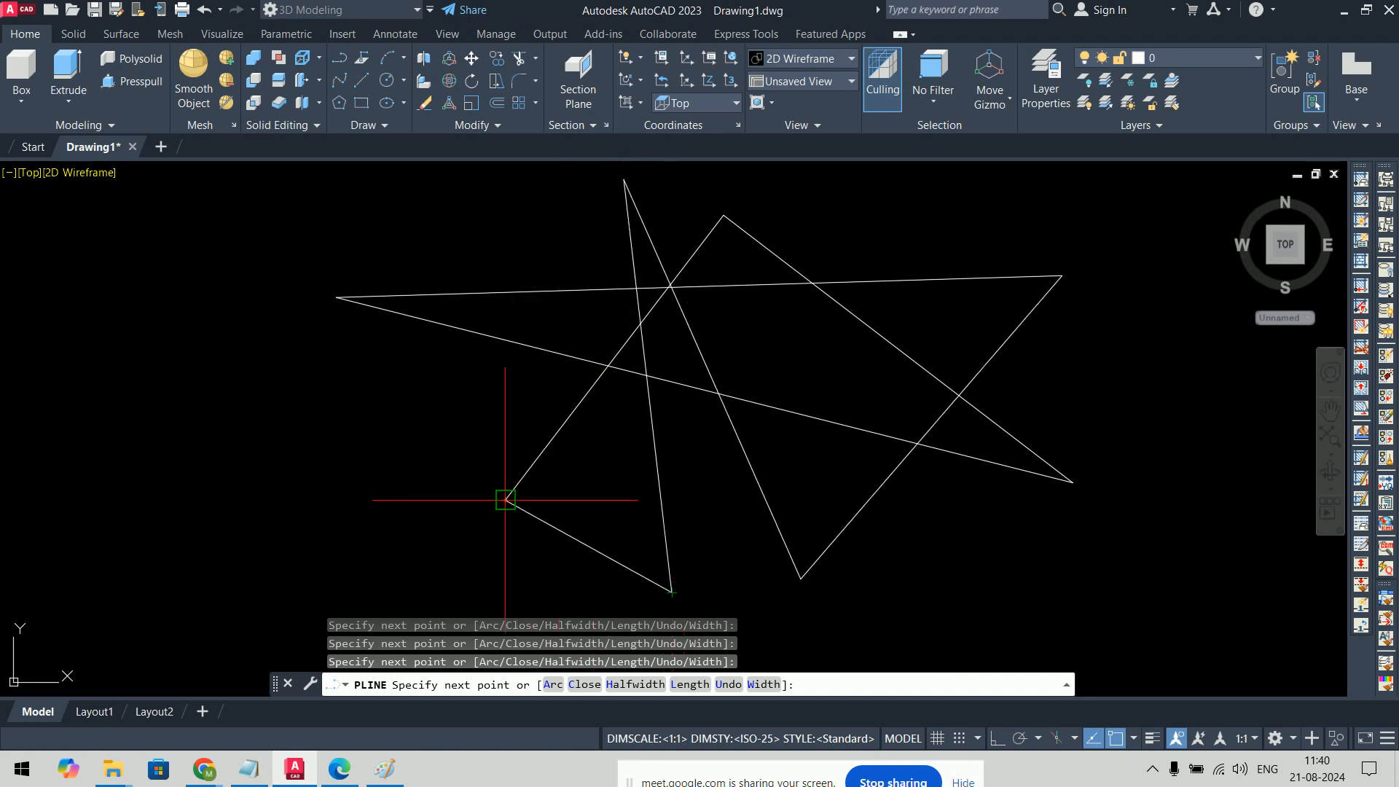
pyautogui.press('Return')
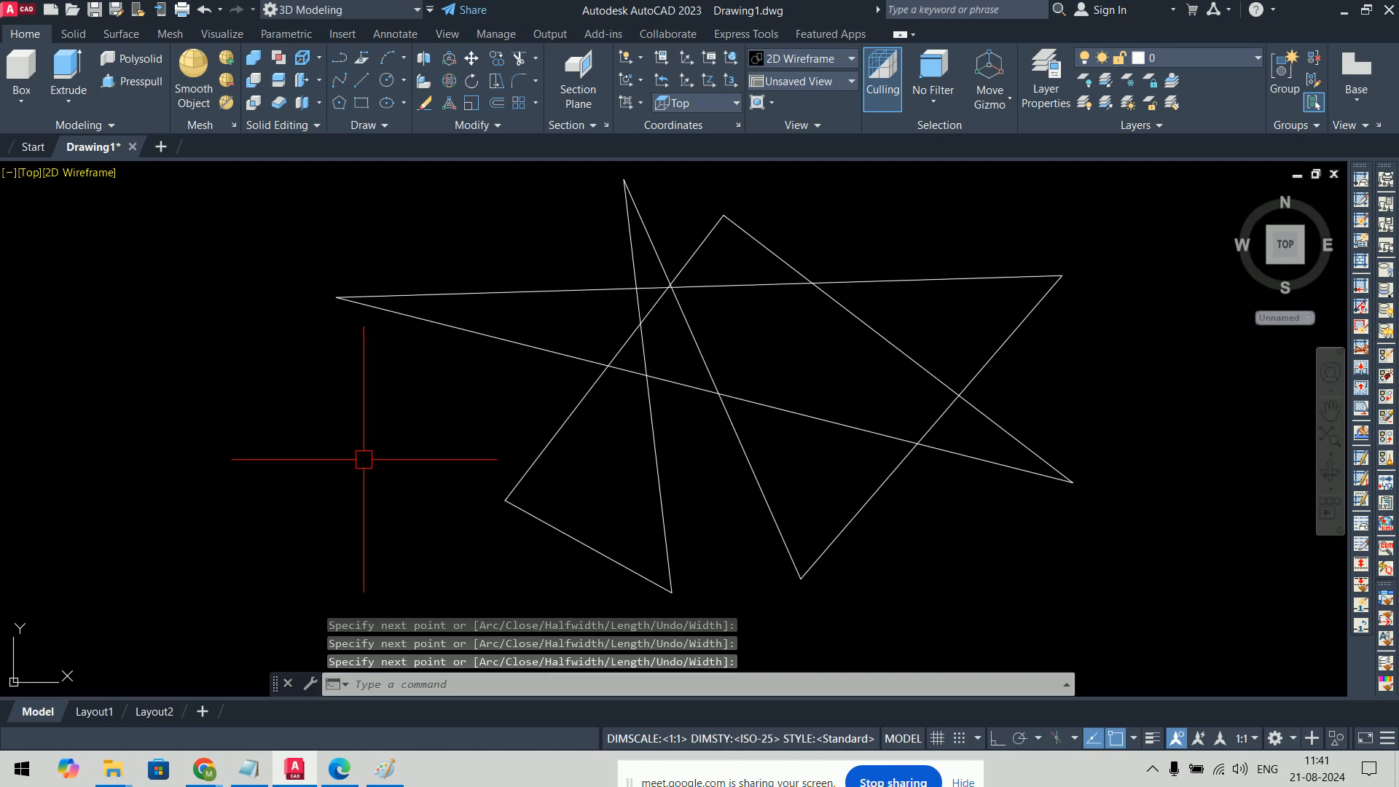
pyautogui.click(462, 296)
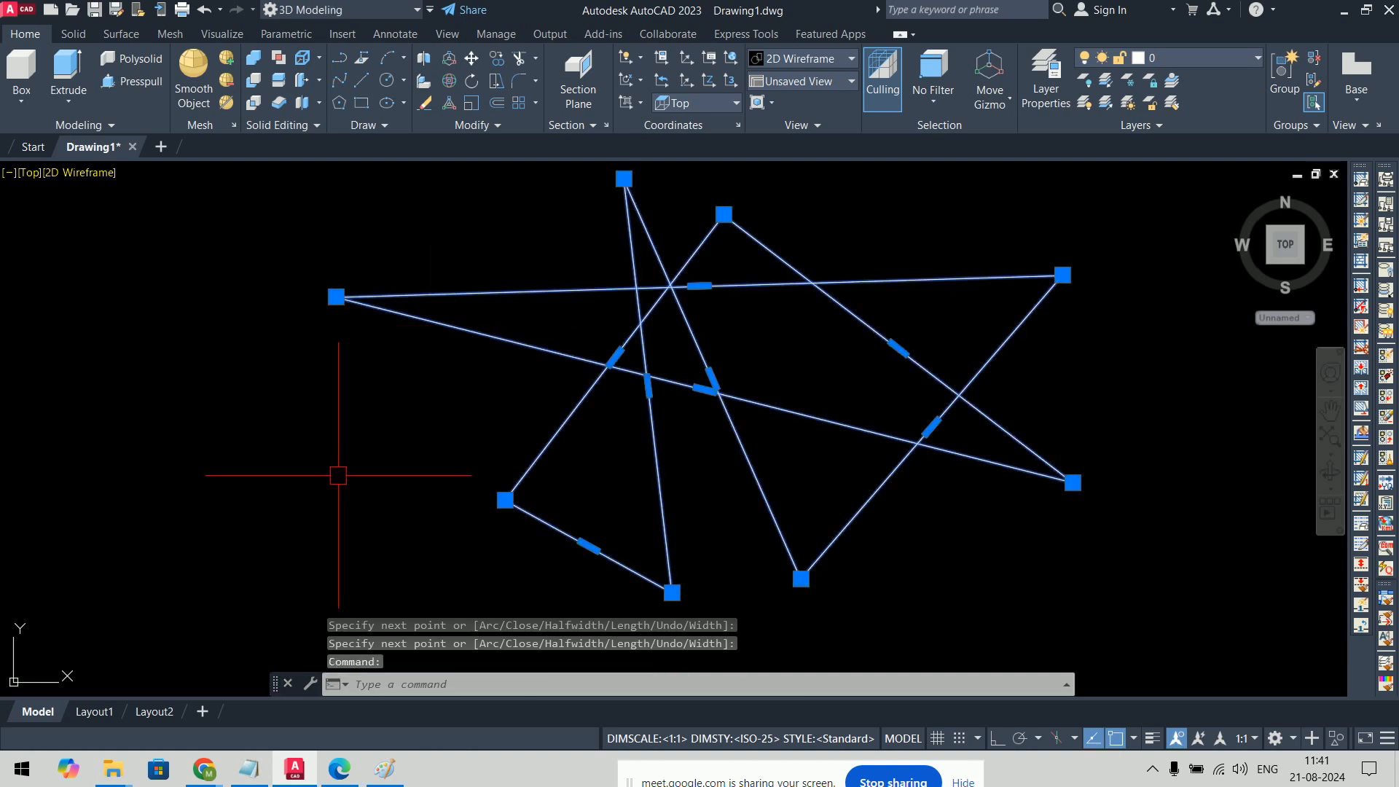
pyautogui.press('Escape')
pyautogui.press('Escape')
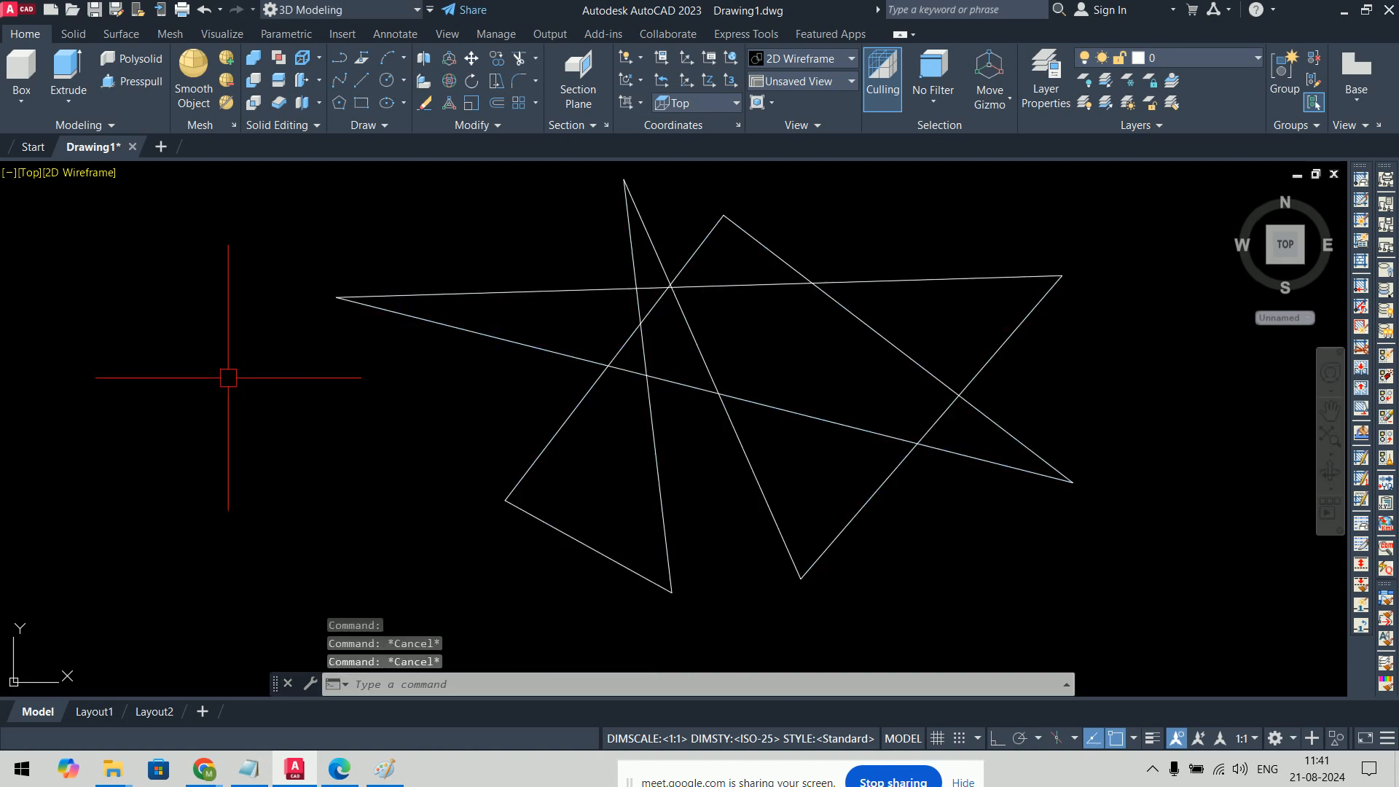
# Step: Switch from the Top view to SW Isometric and tilt it to see the self-crossing polyline in 3D
pyautogui.click(28, 173)
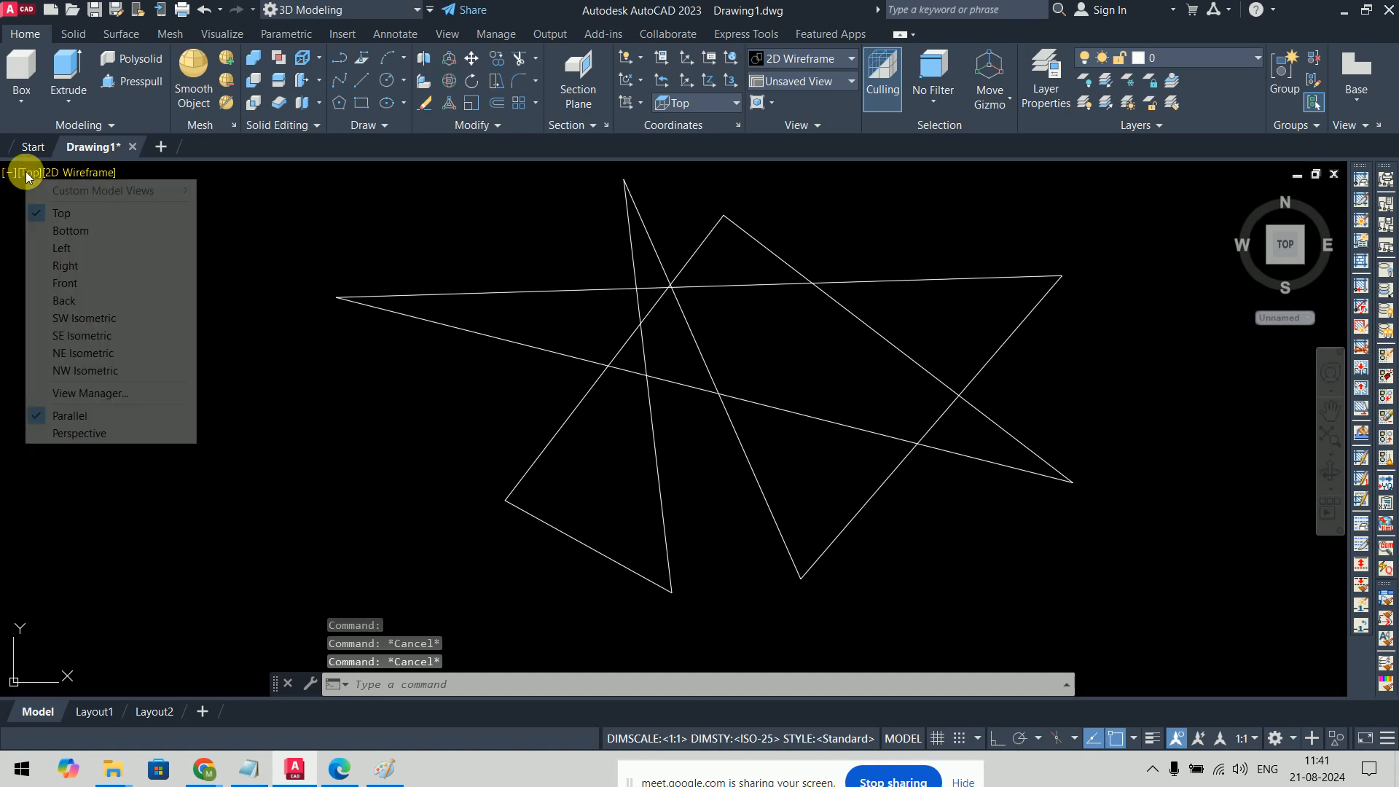
pyautogui.click(84, 317)
pyautogui.keyDown('shift'); pyautogui.moveTo(731, 447); pyautogui.dragTo(772, 466, button='middle'); pyautogui.keyUp('shift')
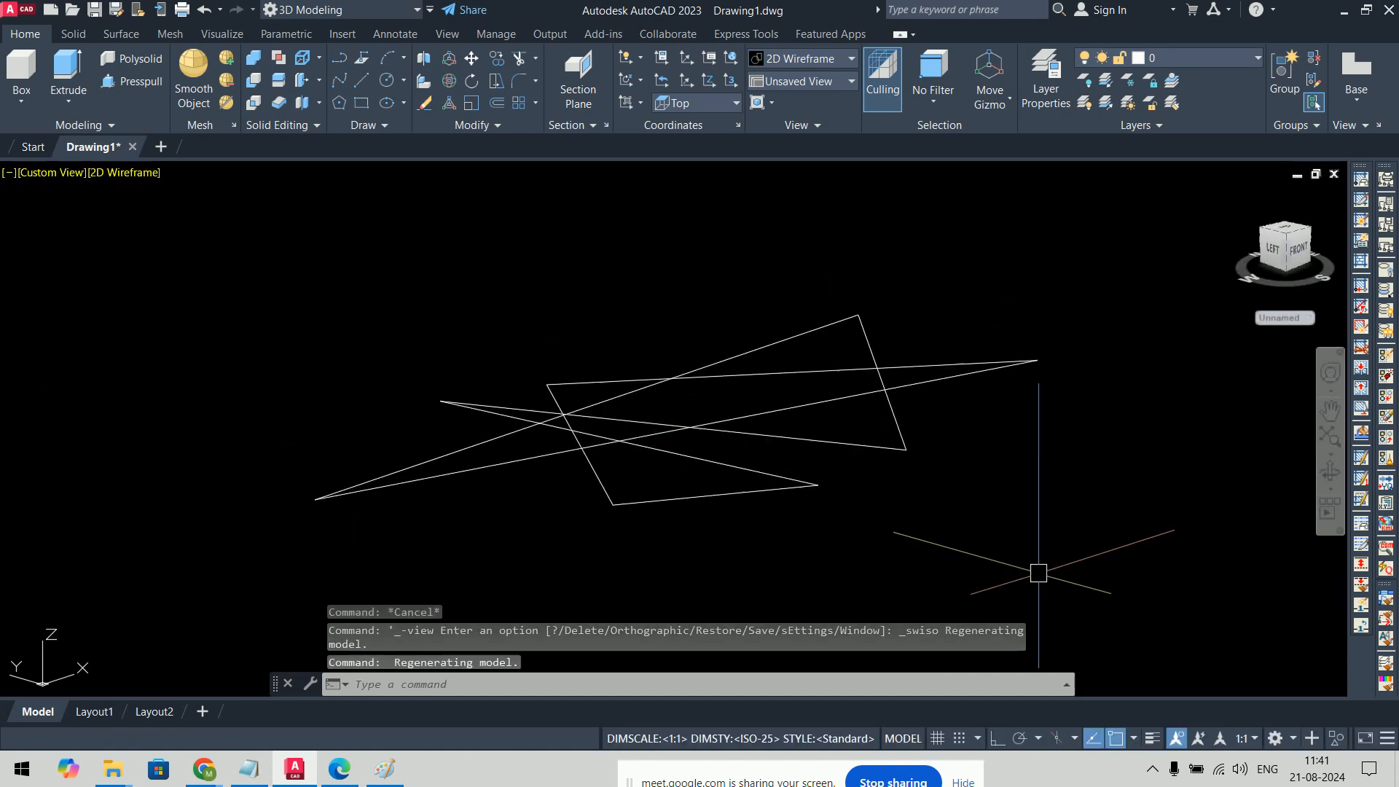
# Step: Try to extrude the whole self-crossing polyline with the Extrude command
pyautogui.write('ext')
pyautogui.press('Return')
pyautogui.click(1027, 565)
pyautogui.click(534, 315)
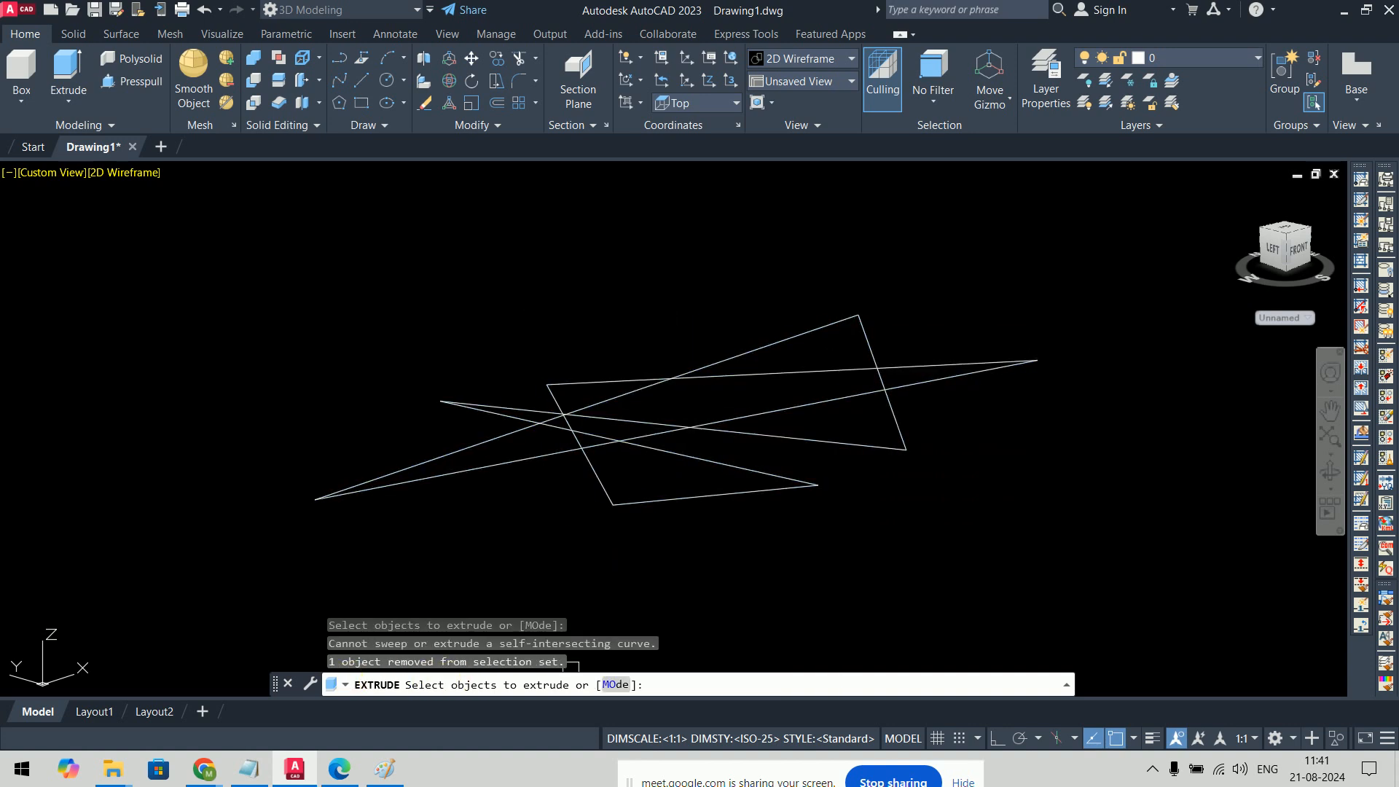
pyautogui.press('Escape')
pyautogui.press('Escape')
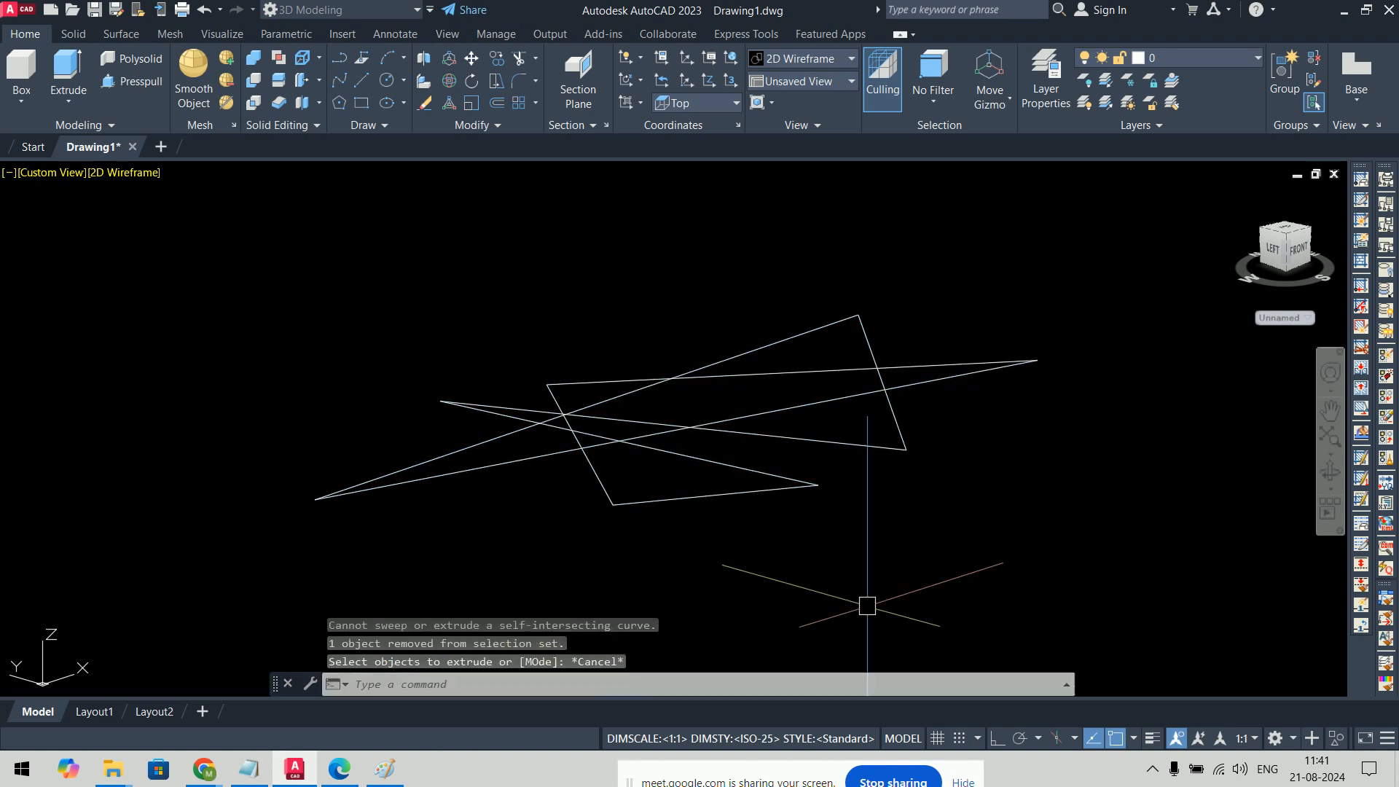
# Step: Try Presspull on the self-crossing polyline itself instead of on one of its enclosed areas
pyautogui.moveTo(1016, 466)
pyautogui.mouseDown(button='middle')
pyautogui.moveTo(989, 496)
pyautogui.moveTo(1004, 517)
pyautogui.mouseUp(button='middle')
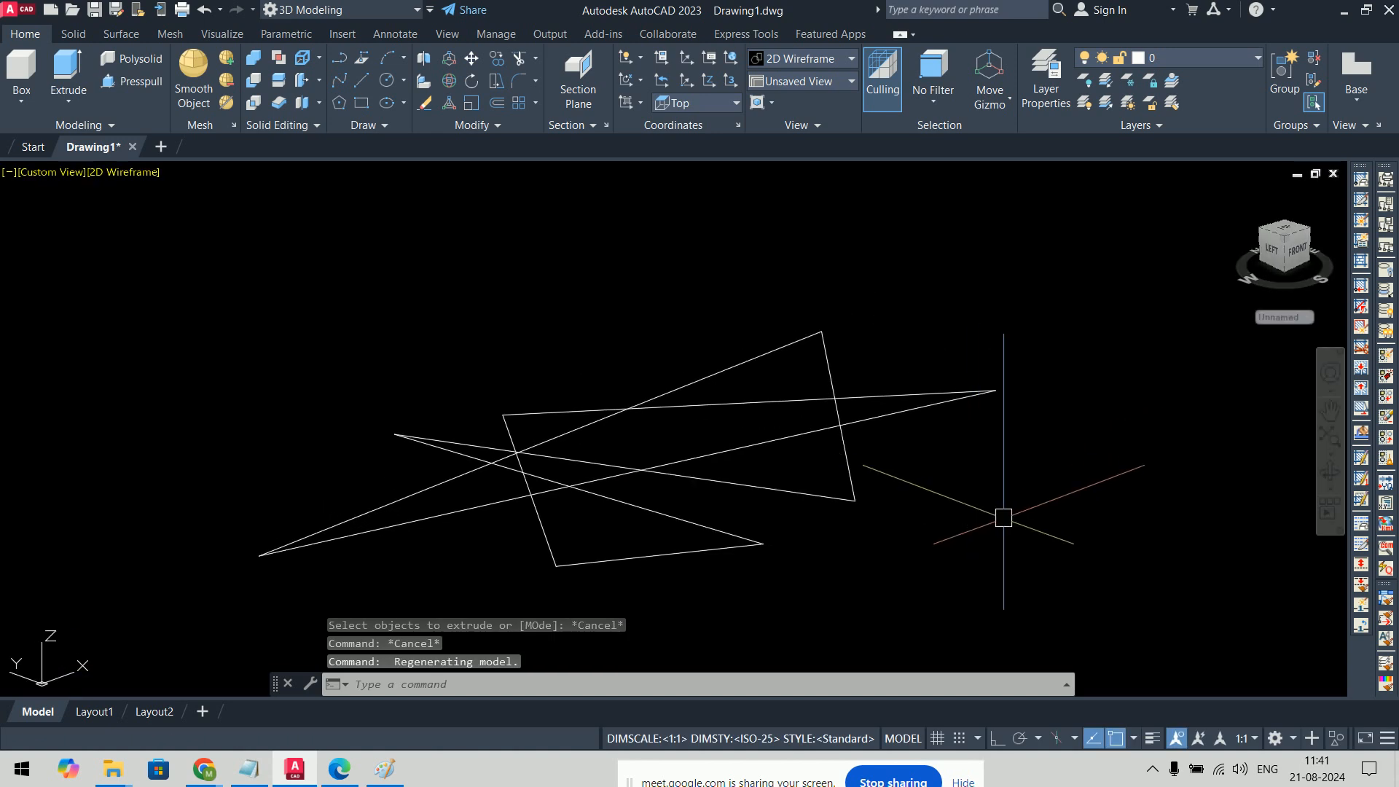
pyautogui.write('pres')
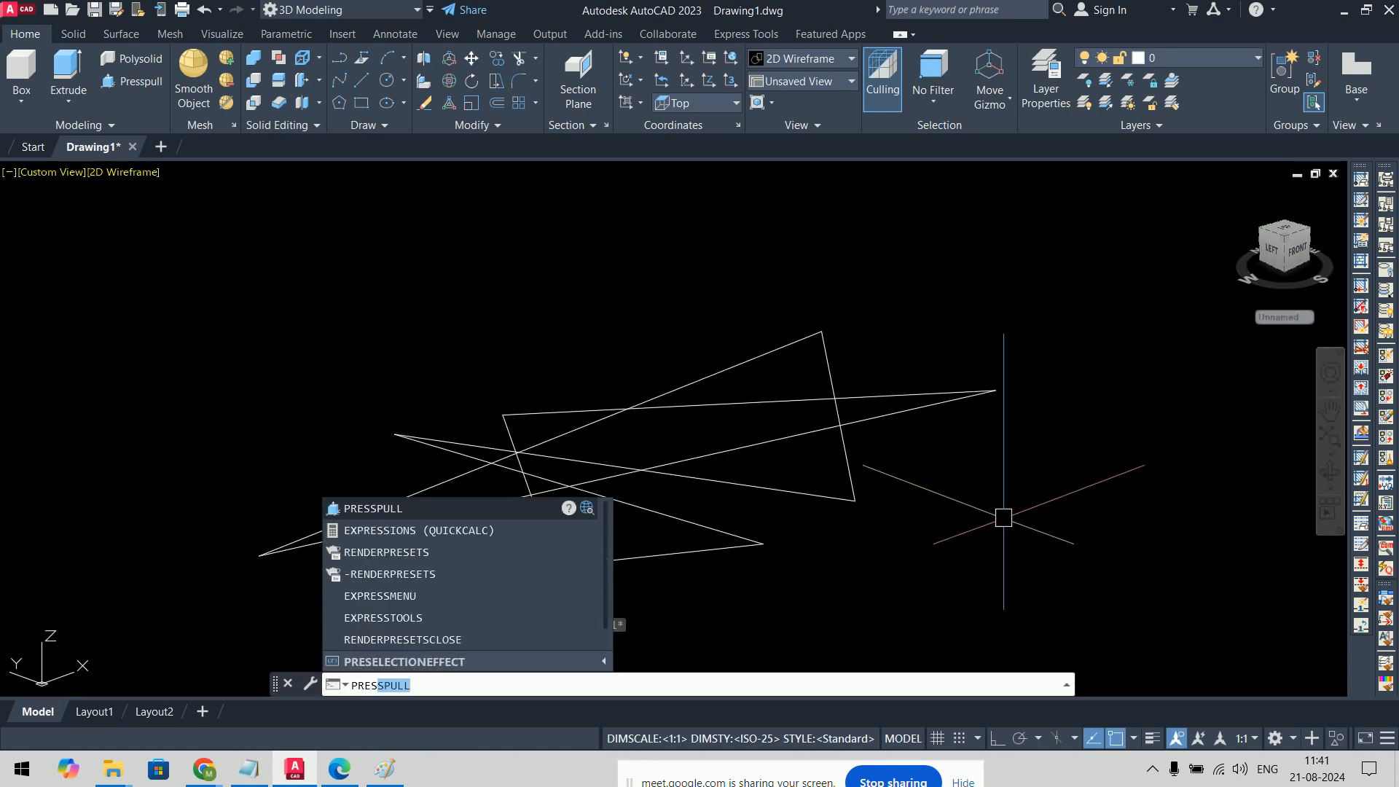
pyautogui.press('Return')
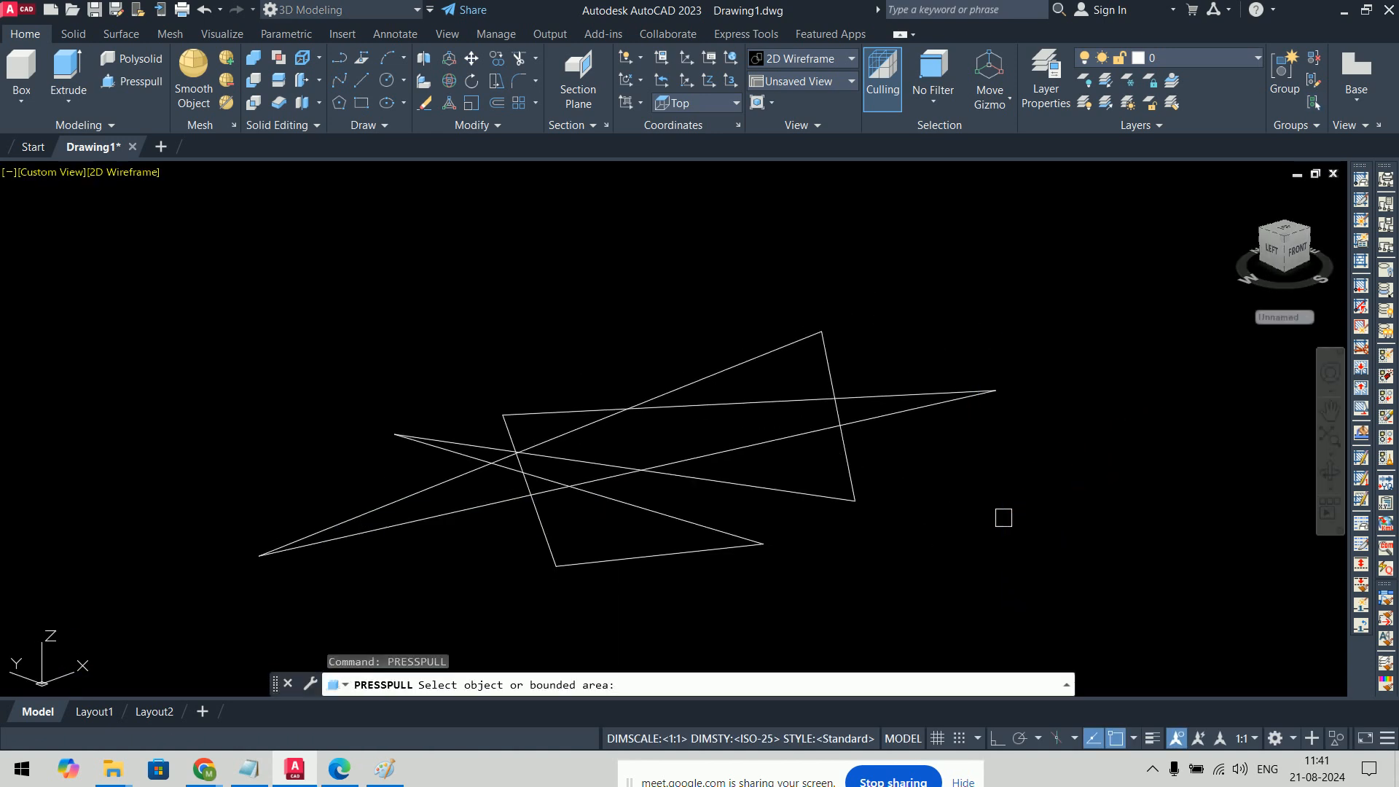
pyautogui.click(718, 403)
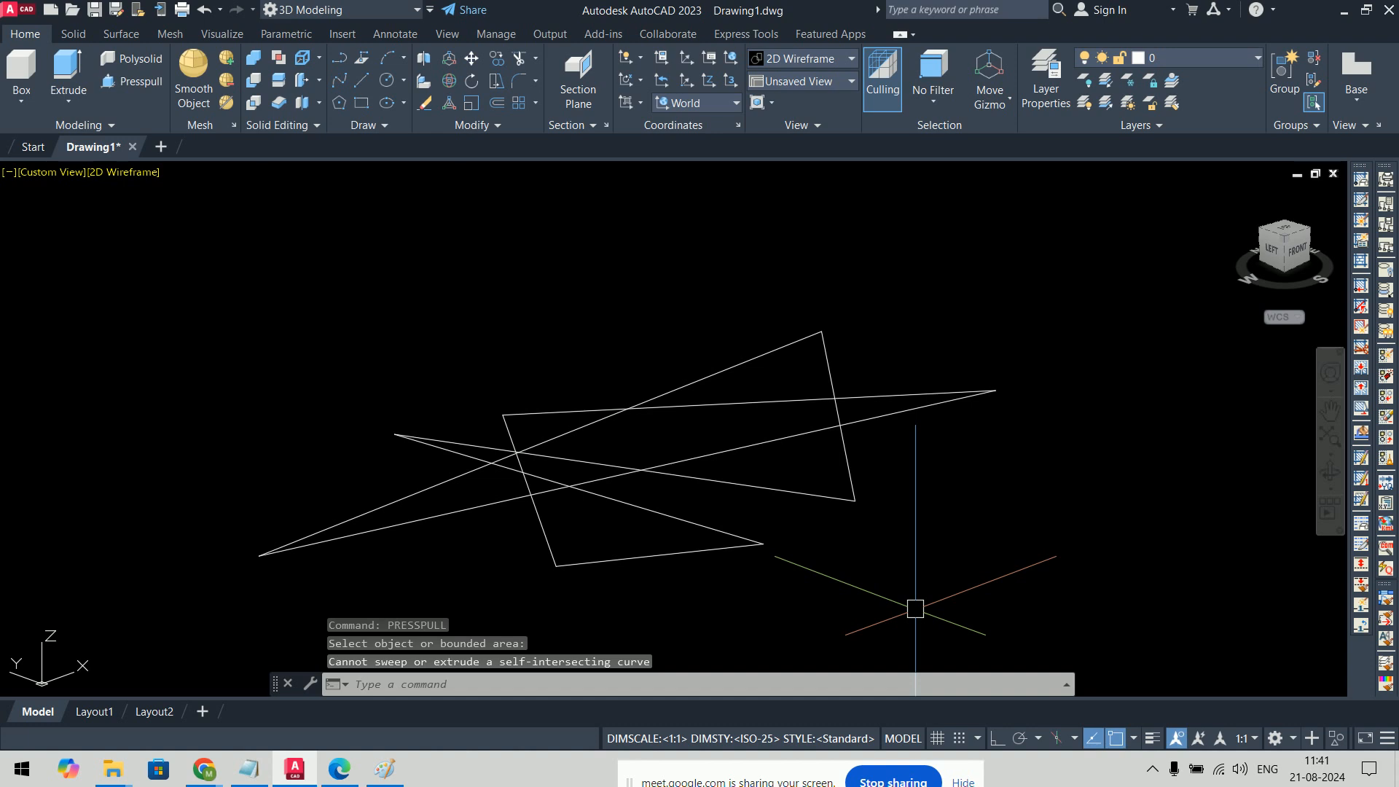
# Step: Pull the four-sided area at the polyline's near corner up into a tall column with Presspull
pyautogui.press('Return')
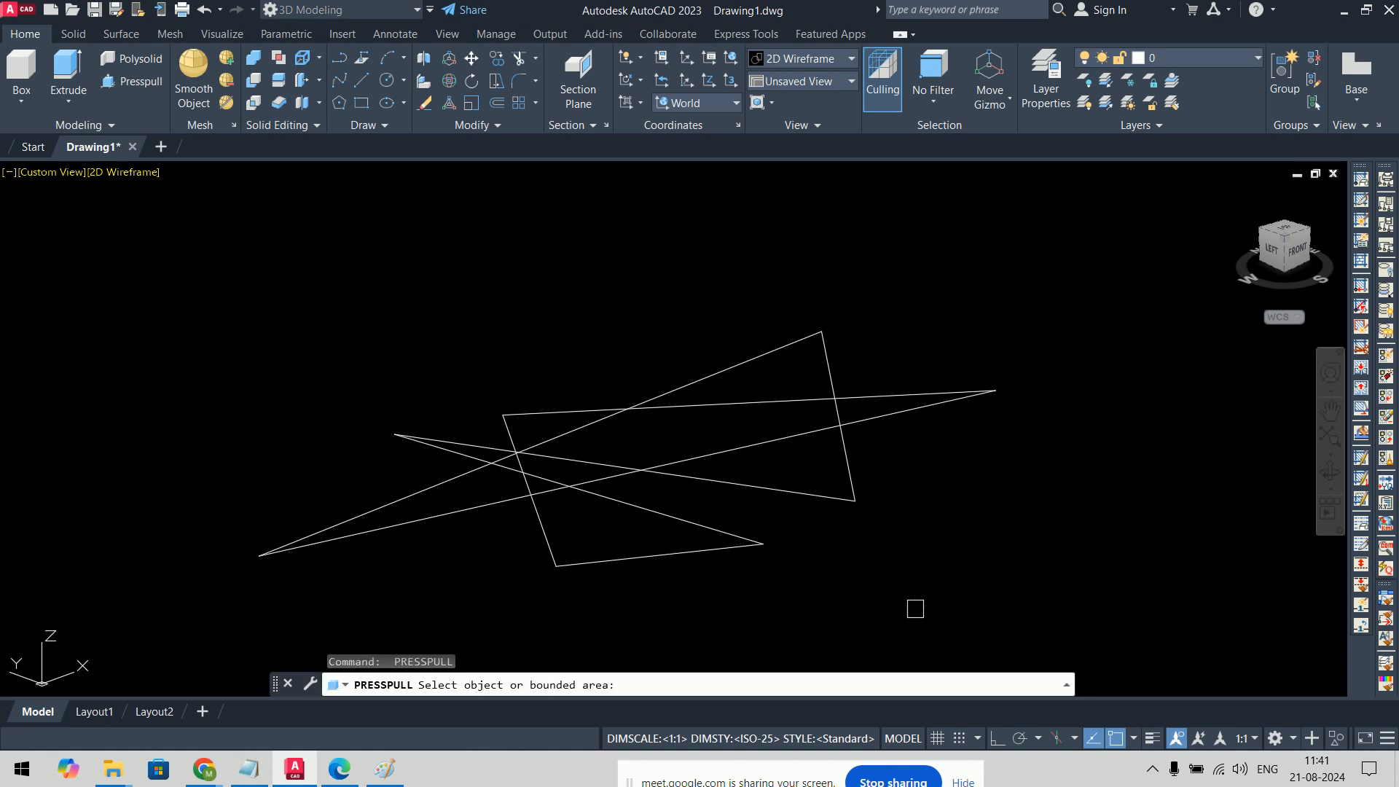
pyautogui.click(594, 533)
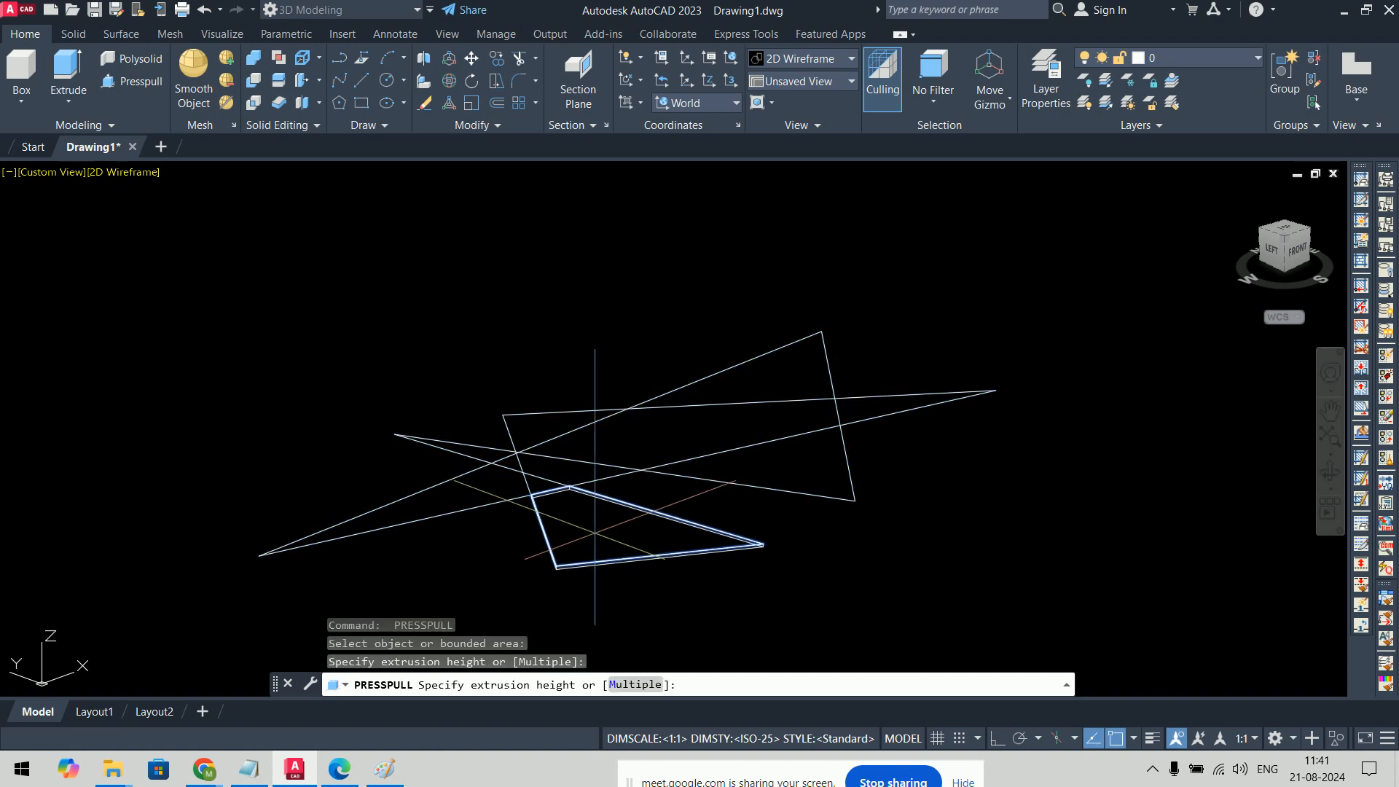
pyautogui.scroll(-4, 595, 535)
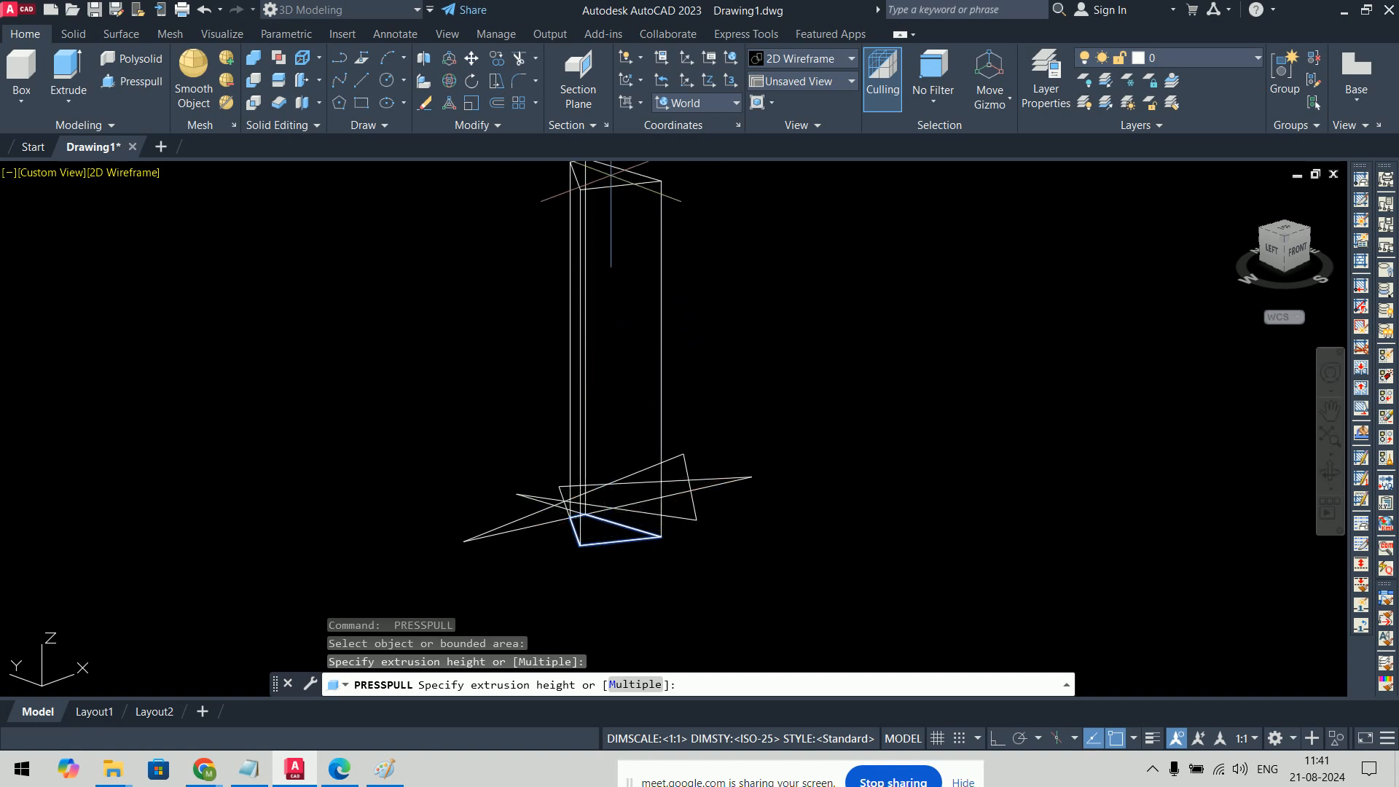
pyautogui.click(620, 171)
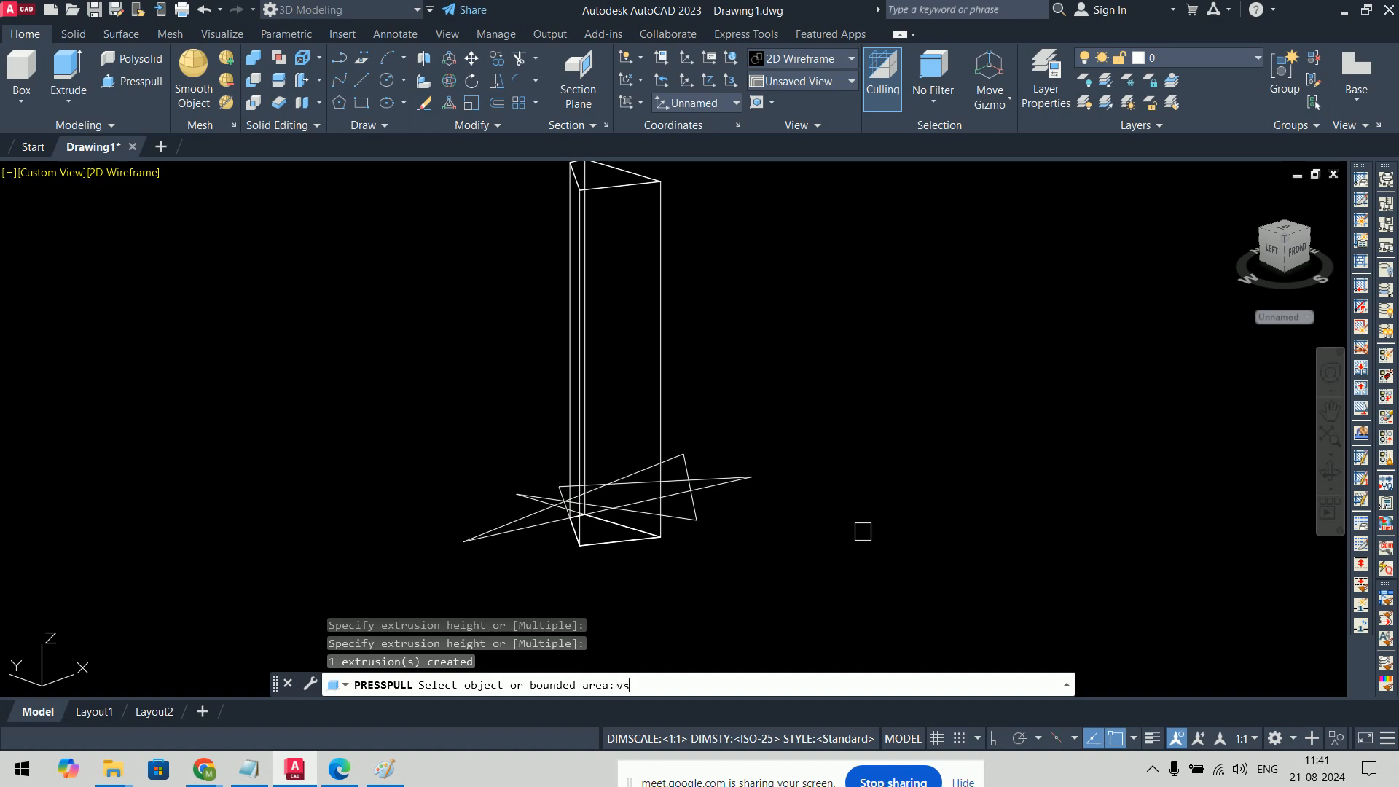
# Step: End Presspull and set the visual style to Conceptual
pyautogui.press('Return')
pyautogui.write('c')
pyautogui.press('Return')
pyautogui.press('Escape')
pyautogui.press('Escape')
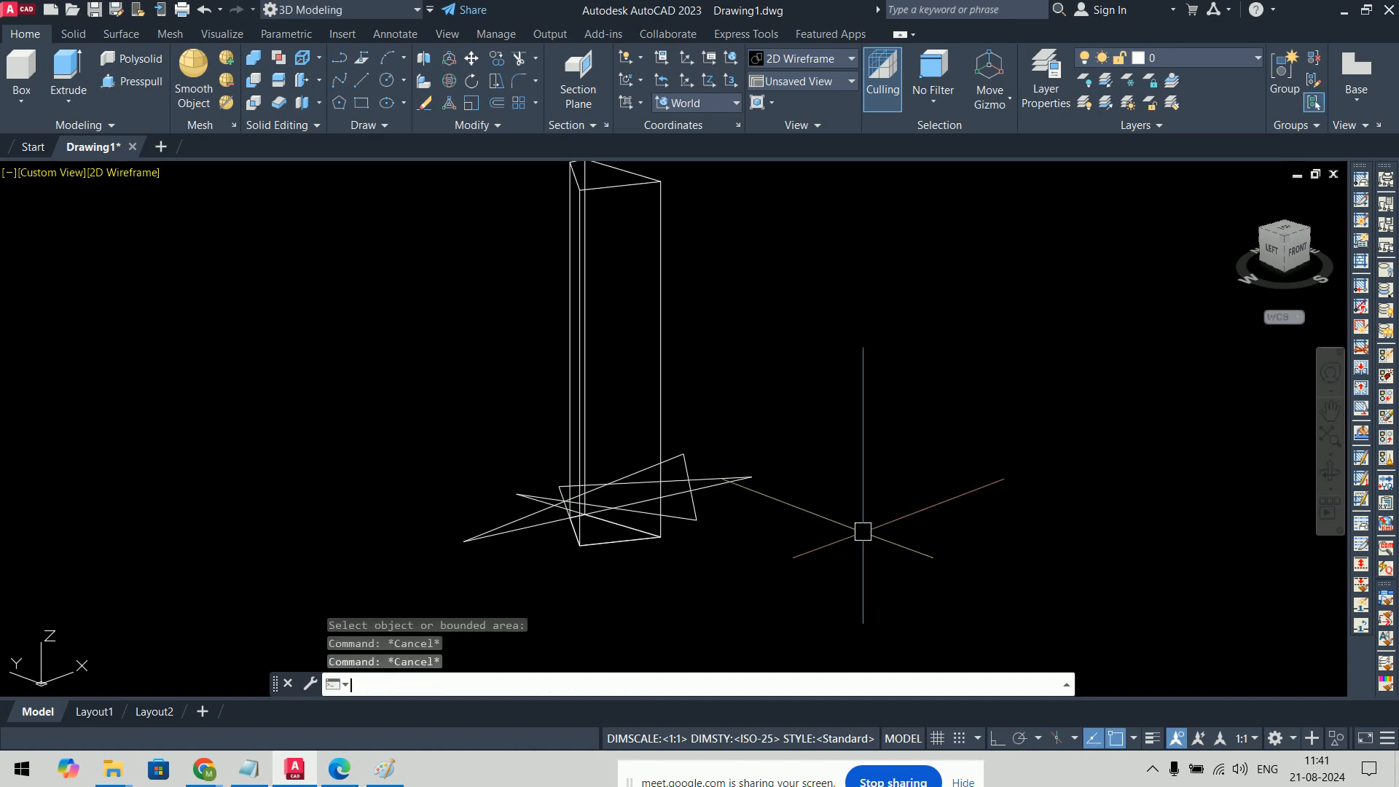
pyautogui.write('vs')
pyautogui.press('Return')
pyautogui.write('c')
pyautogui.press('Return')
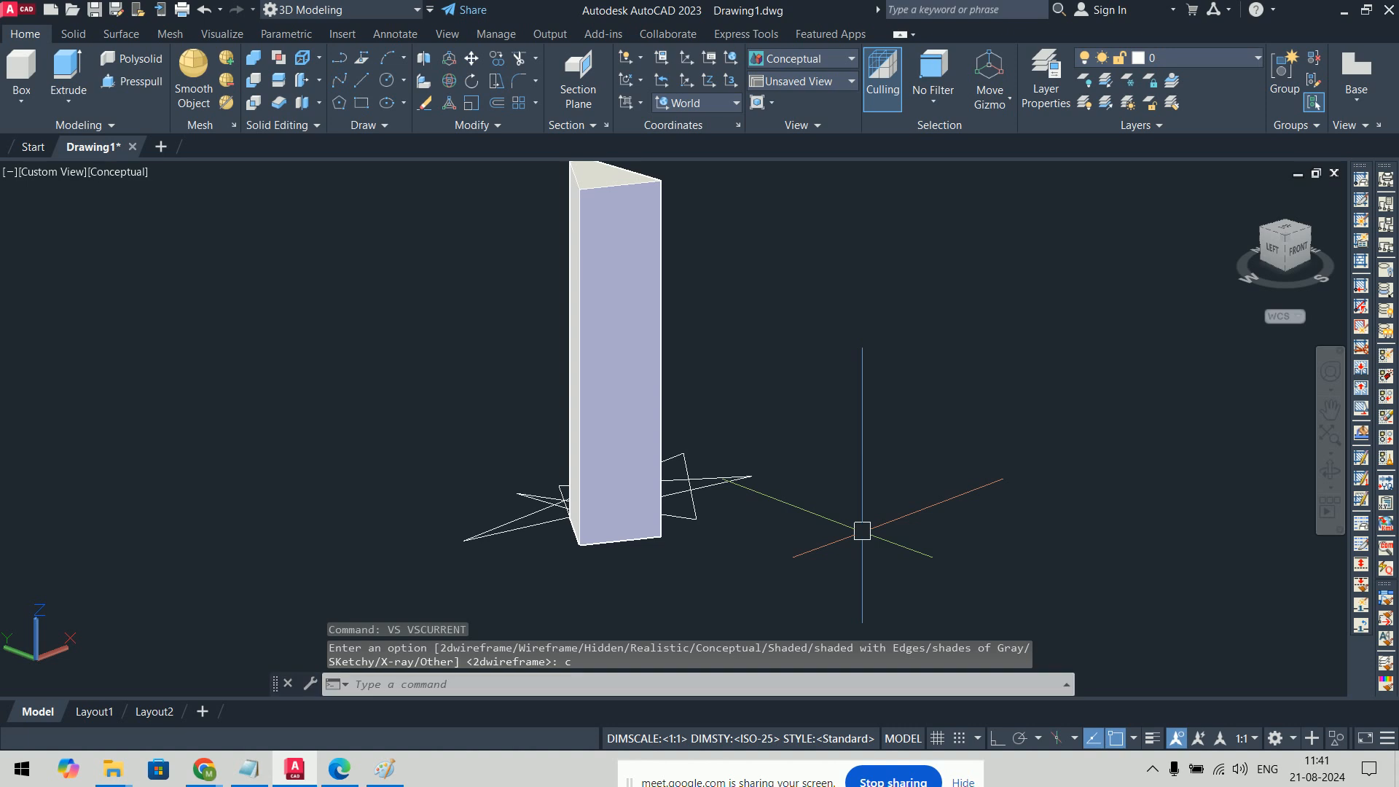
# Step: Pull the polyline's central five-sided area up with Presspull into a column taller than the first one
pyautogui.keyDown('shift'); pyautogui.moveTo(773, 543); pyautogui.dragTo(707, 551, button='middle'); pyautogui.keyUp('shift')
pyautogui.write('pr')
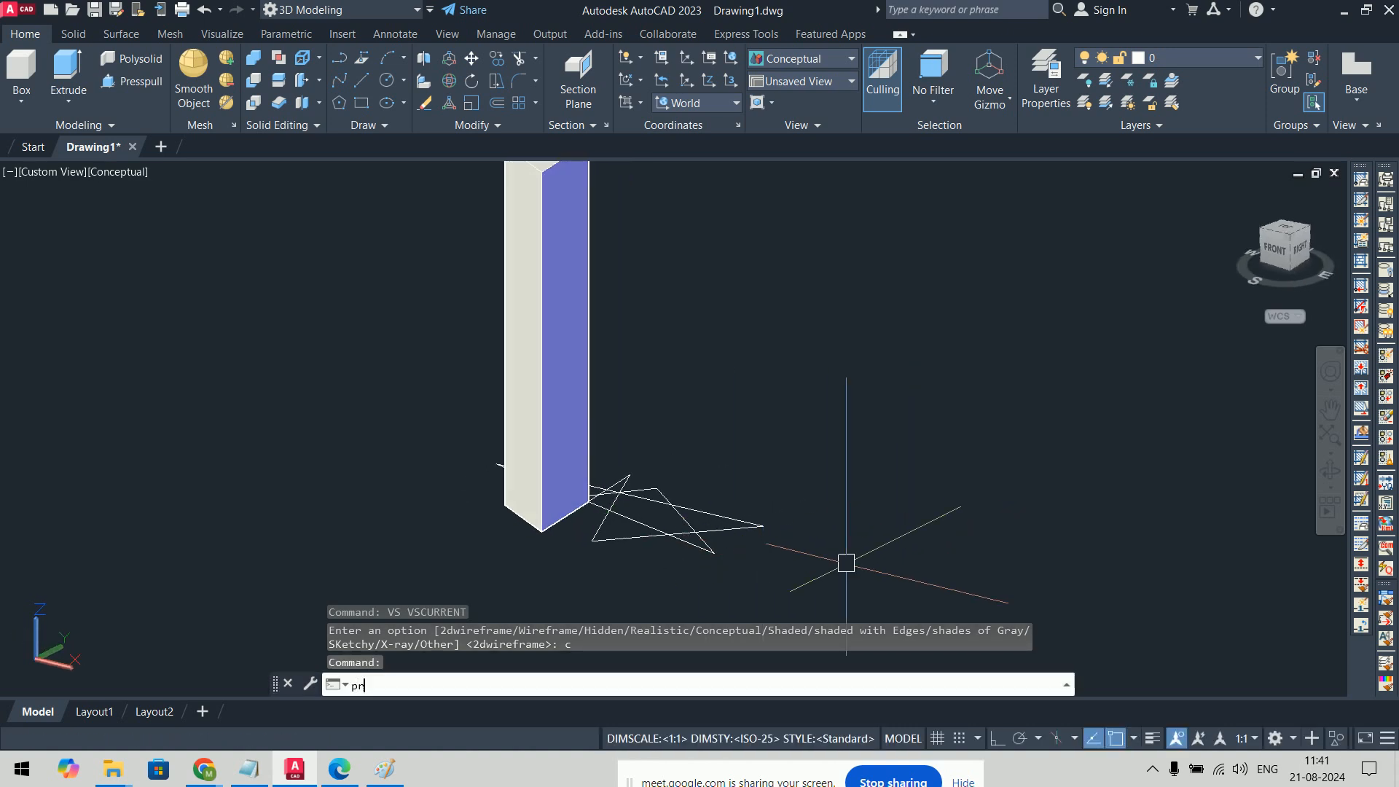
pyautogui.write('es')
pyautogui.press('Return')
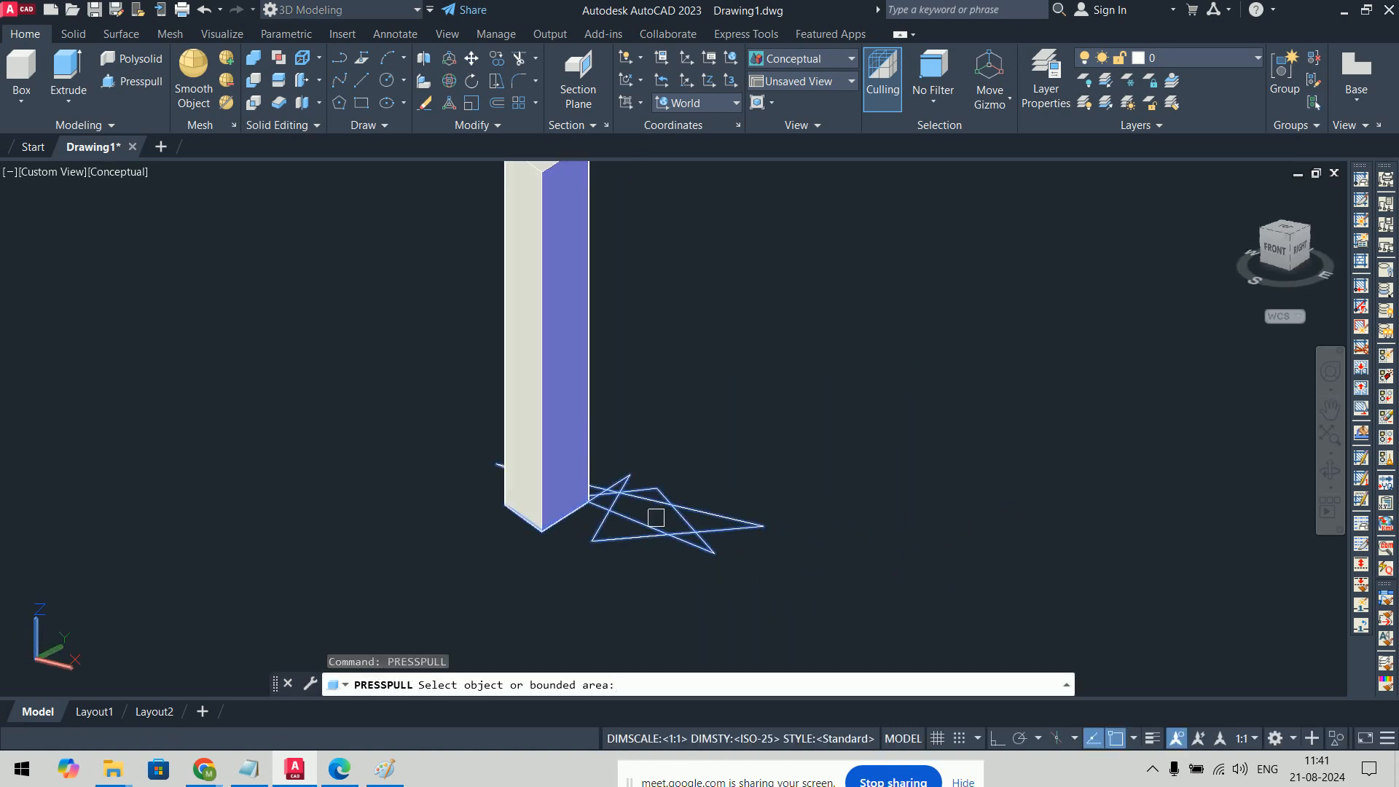
pyautogui.scroll(5, 655, 512)
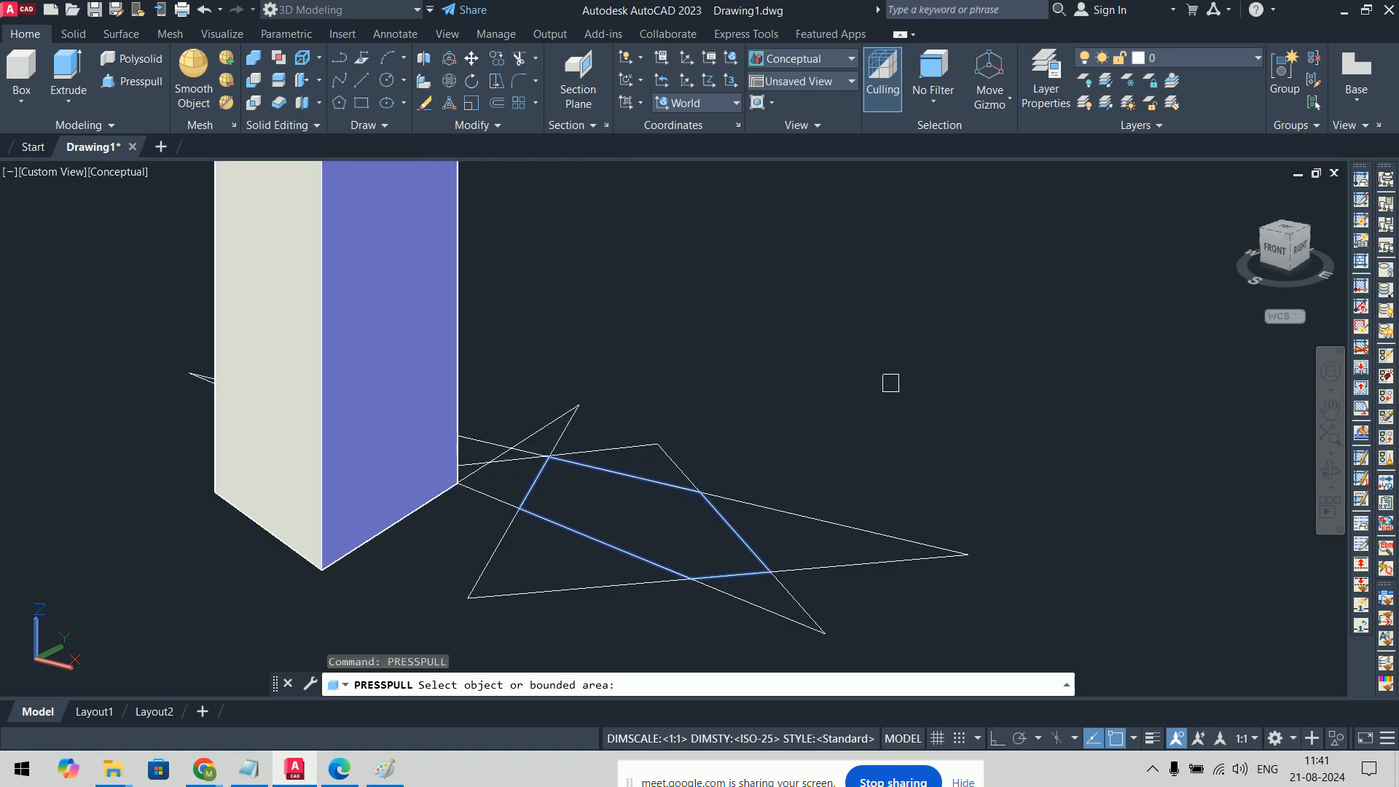
pyautogui.click(656, 511)
pyautogui.scroll(-8, 655, 511)
pyautogui.moveTo(671, 394); pyautogui.dragTo(609, 613, button='middle')
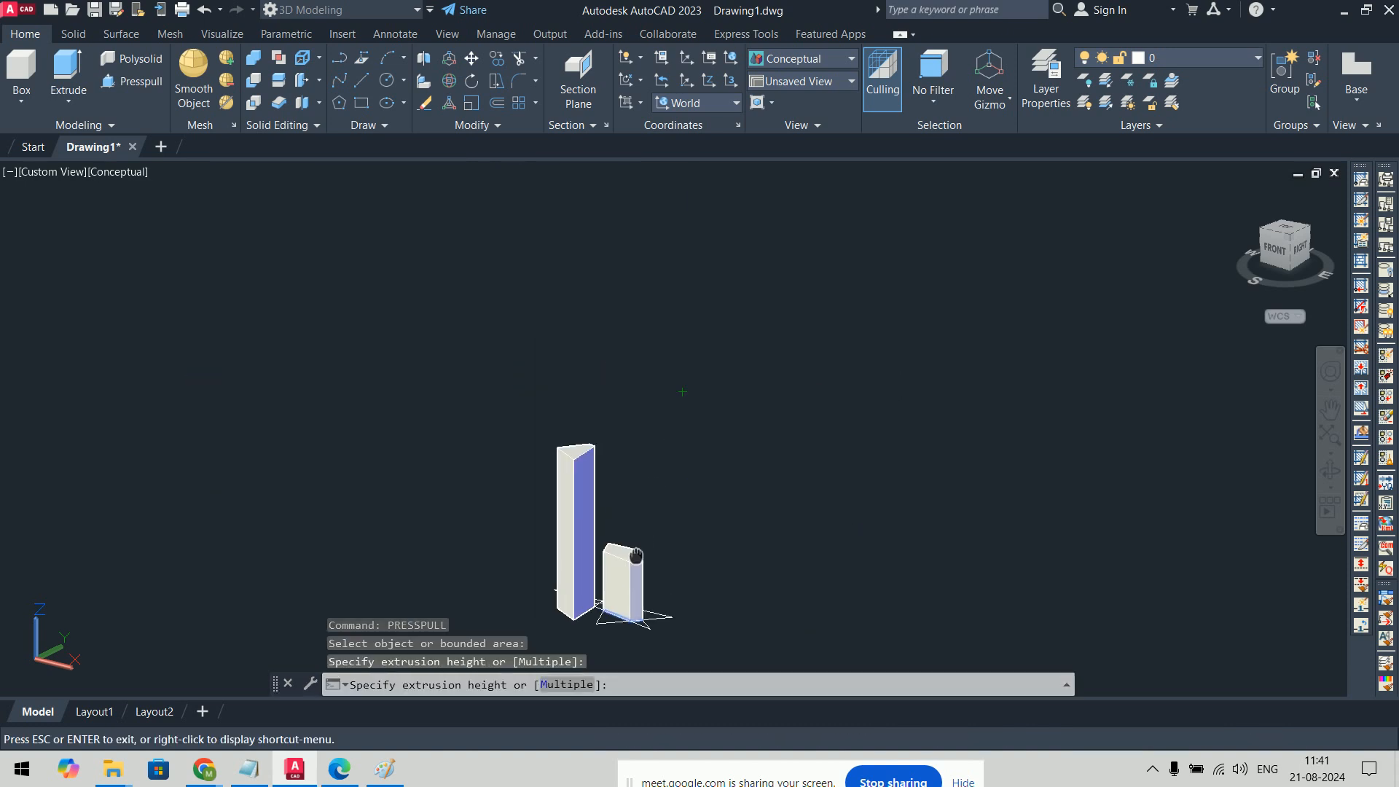
pyautogui.click(656, 602)
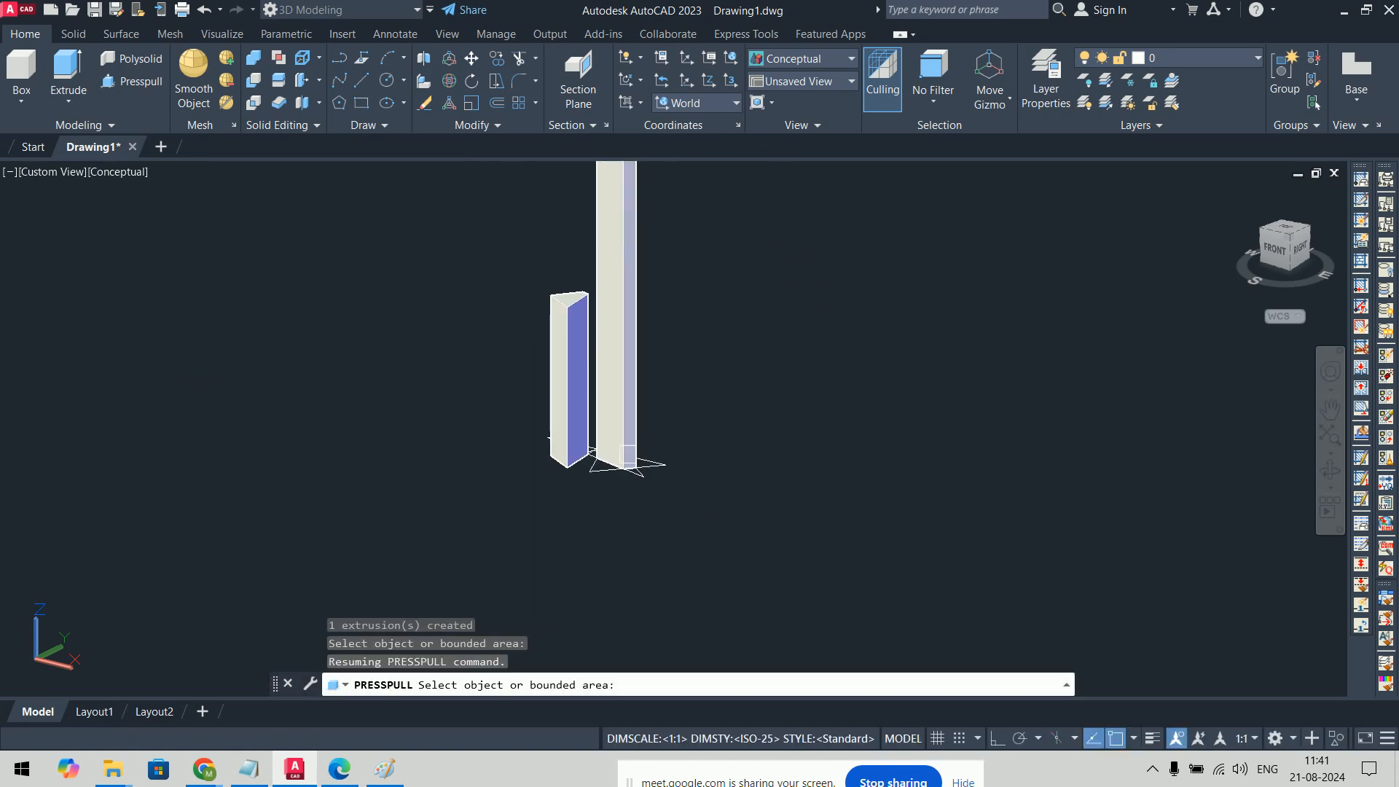
# Step: Pull the triangular area in front of the five-sided column up into a column that rises above it
pyautogui.scroll(6, 647, 616)
pyautogui.click(341, 587)
pyautogui.scroll(-8, 341, 587)
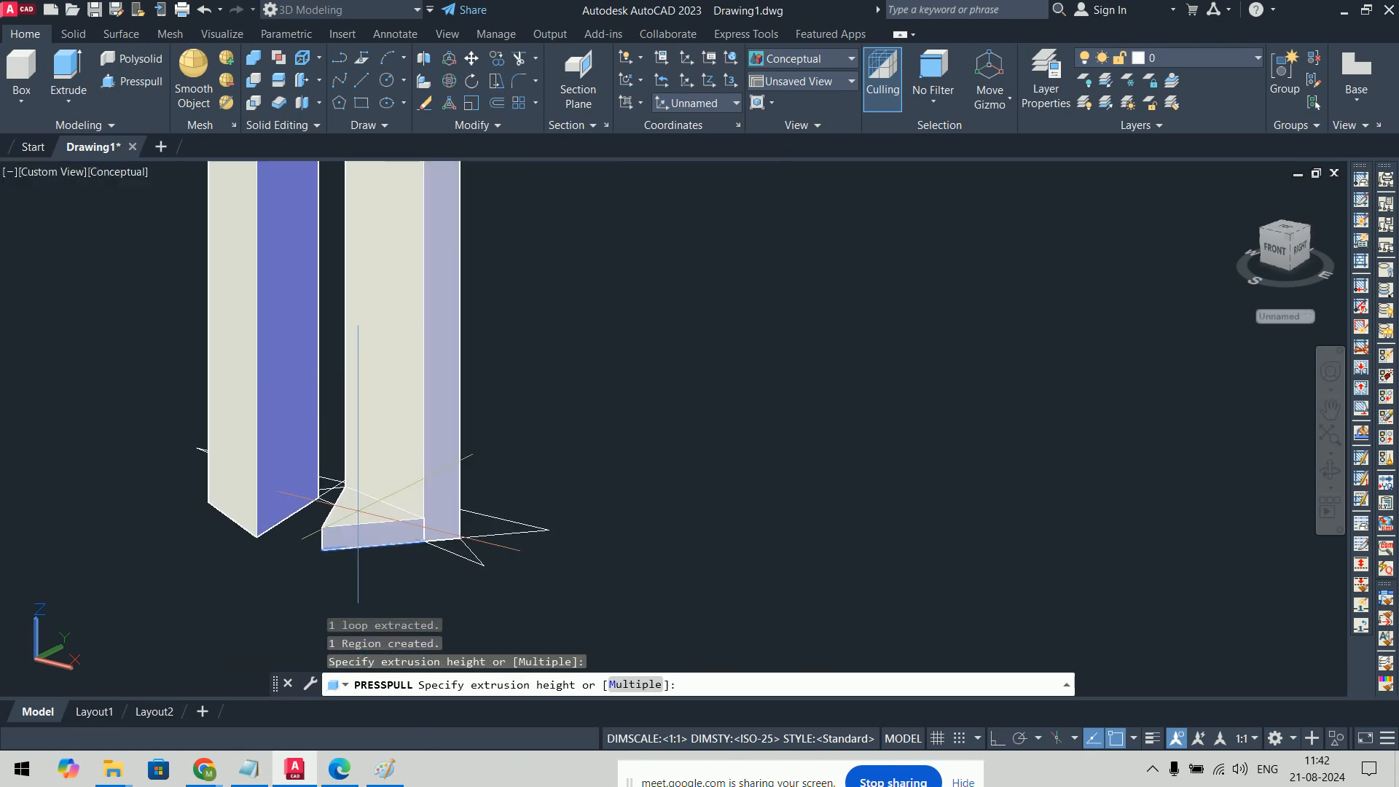
pyautogui.click(470, 251)
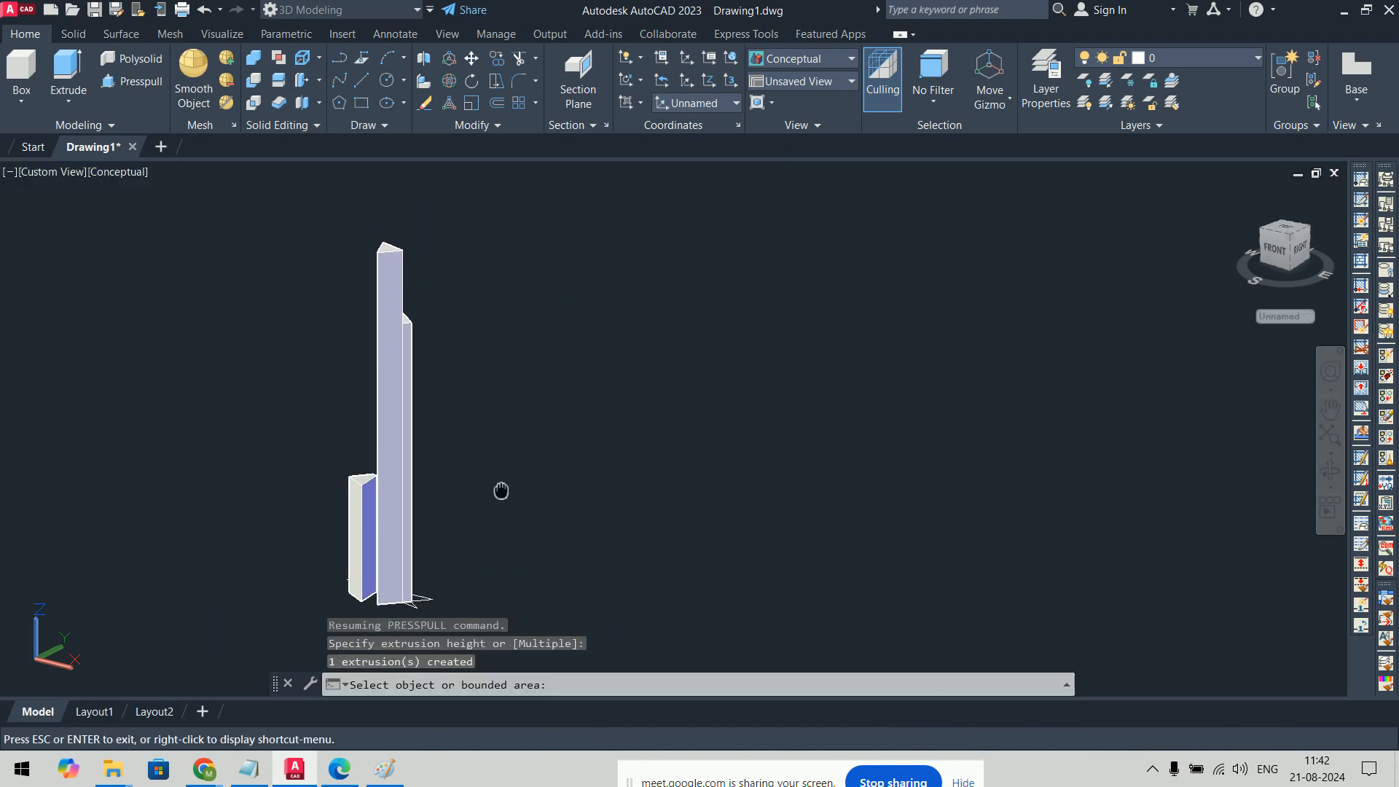
# Step: Pull the small pointed triangle beside the front triangular column up above all existing columns
pyautogui.scroll(6, 386, 459)
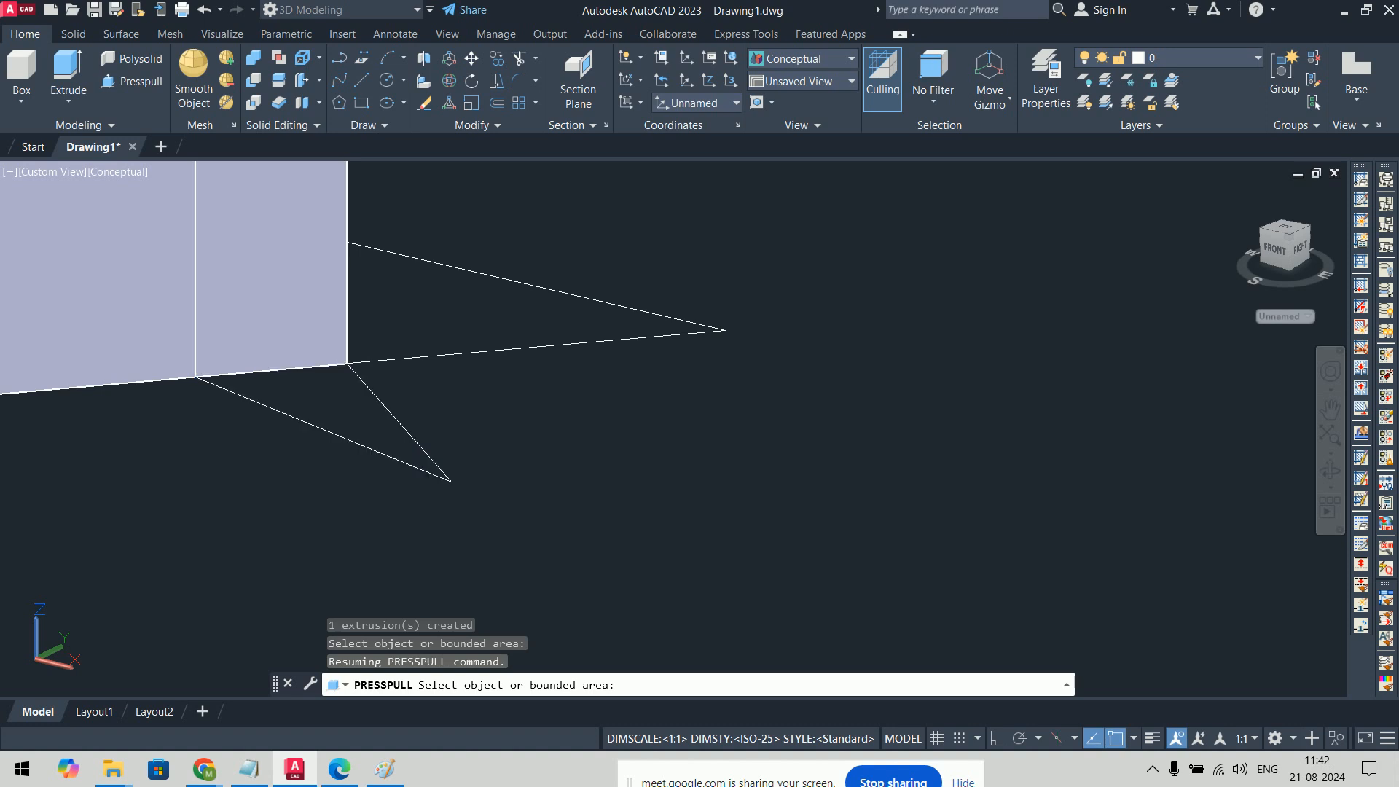
pyautogui.click(339, 398)
pyautogui.scroll(-8, 339, 397)
pyautogui.moveTo(474, 273); pyautogui.dragTo(517, 440, button='middle')
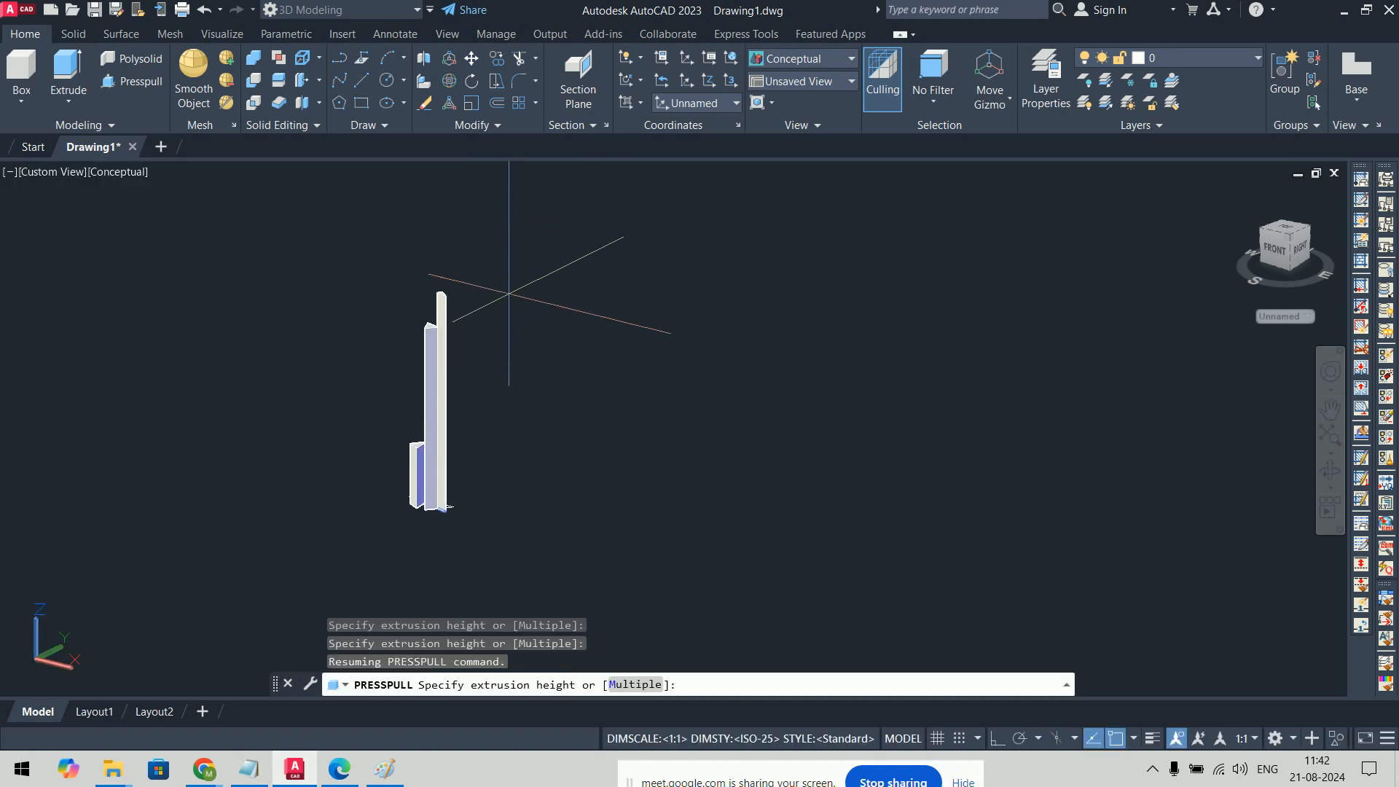
pyautogui.click(506, 307)
# Step: Orbit to the model's right side and pull the long pointed triangle at the five-sided column's base upward
pyautogui.keyDown('shift'); pyautogui.moveTo(624, 477); pyautogui.dragTo(447, 487, button='middle'); pyautogui.keyUp('shift')
pyautogui.scroll(6, 466, 437)
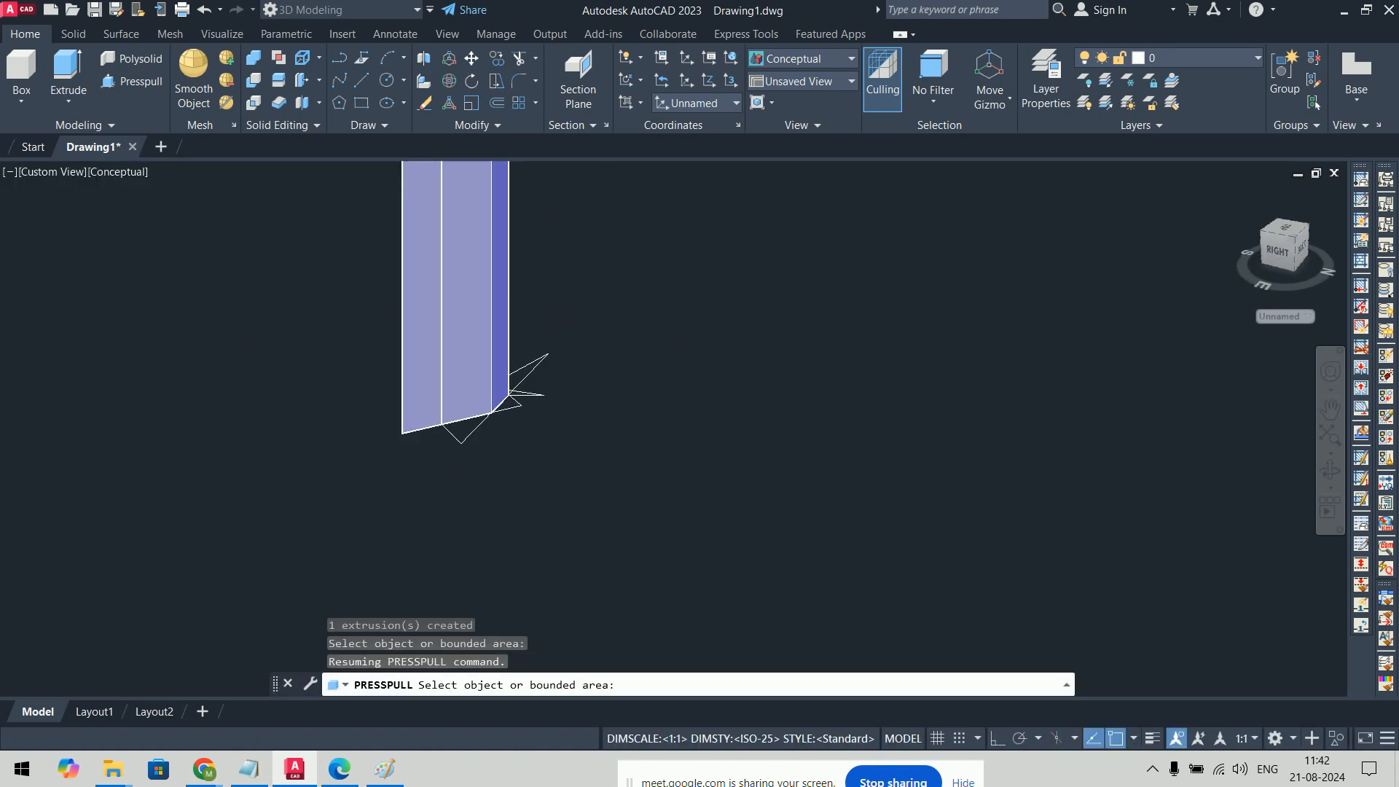
pyautogui.click(478, 431)
pyautogui.keyDown('shift'); pyautogui.moveTo(479, 431); pyautogui.dragTo(629, 661, button='middle'); pyautogui.keyUp('shift')
pyautogui.moveTo(644, 204); pyautogui.dragTo(497, 593, button='middle')
pyautogui.scroll(-2, 662, 473)
pyautogui.click(668, 330)
# Step: Pull the neighbouring triangular area at the foot of the right-side columns up into another tall column
pyautogui.scroll(6, 437, 587)
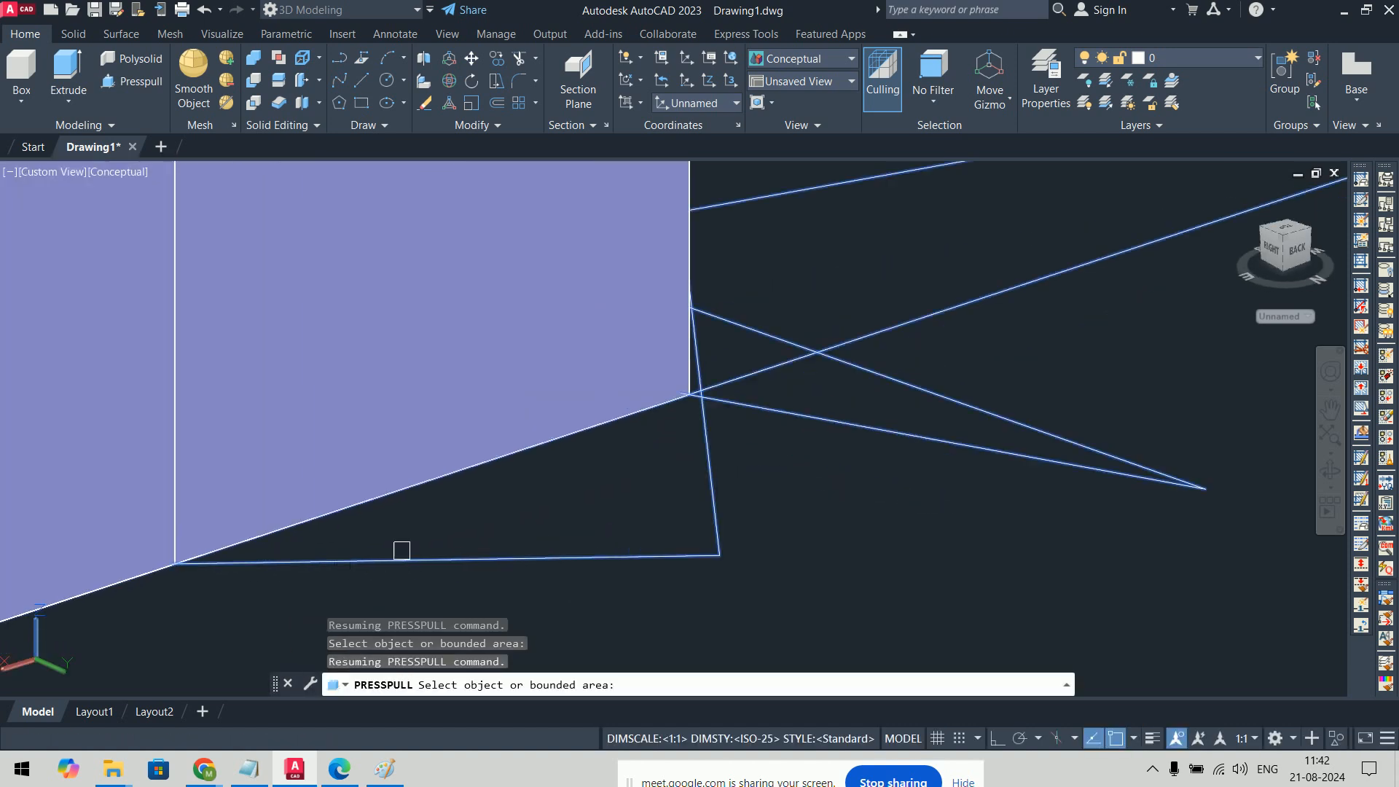
pyautogui.click(546, 512)
pyautogui.scroll(-6, 554, 517)
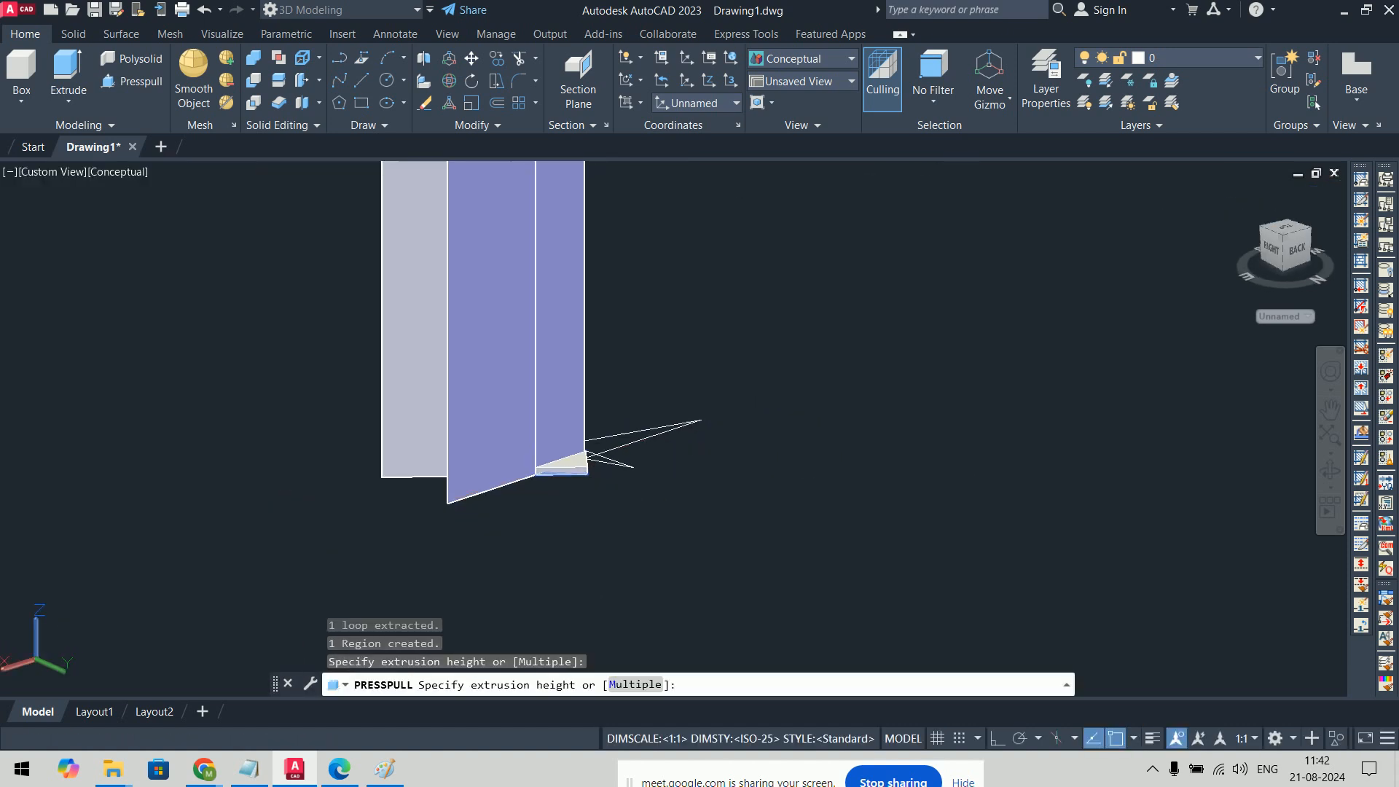
pyautogui.click(647, 341)
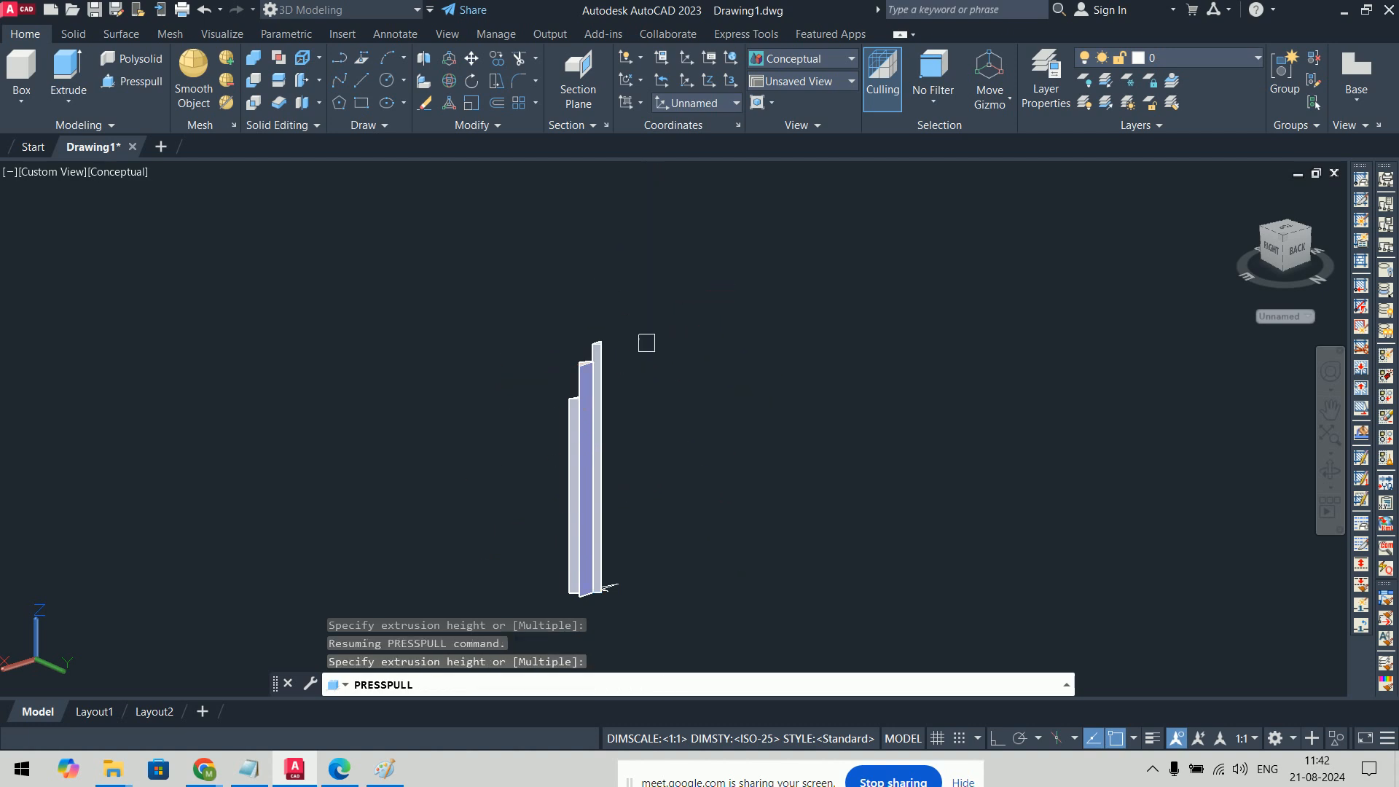
# Step: Orbit to the back and pull the four-sided gap between the columns up into the tallest column
pyautogui.keyDown('shift'); pyautogui.moveTo(646, 344); pyautogui.dragTo(598, 578, button='middle'); pyautogui.keyUp('shift')
pyautogui.scroll(8, 598, 578)
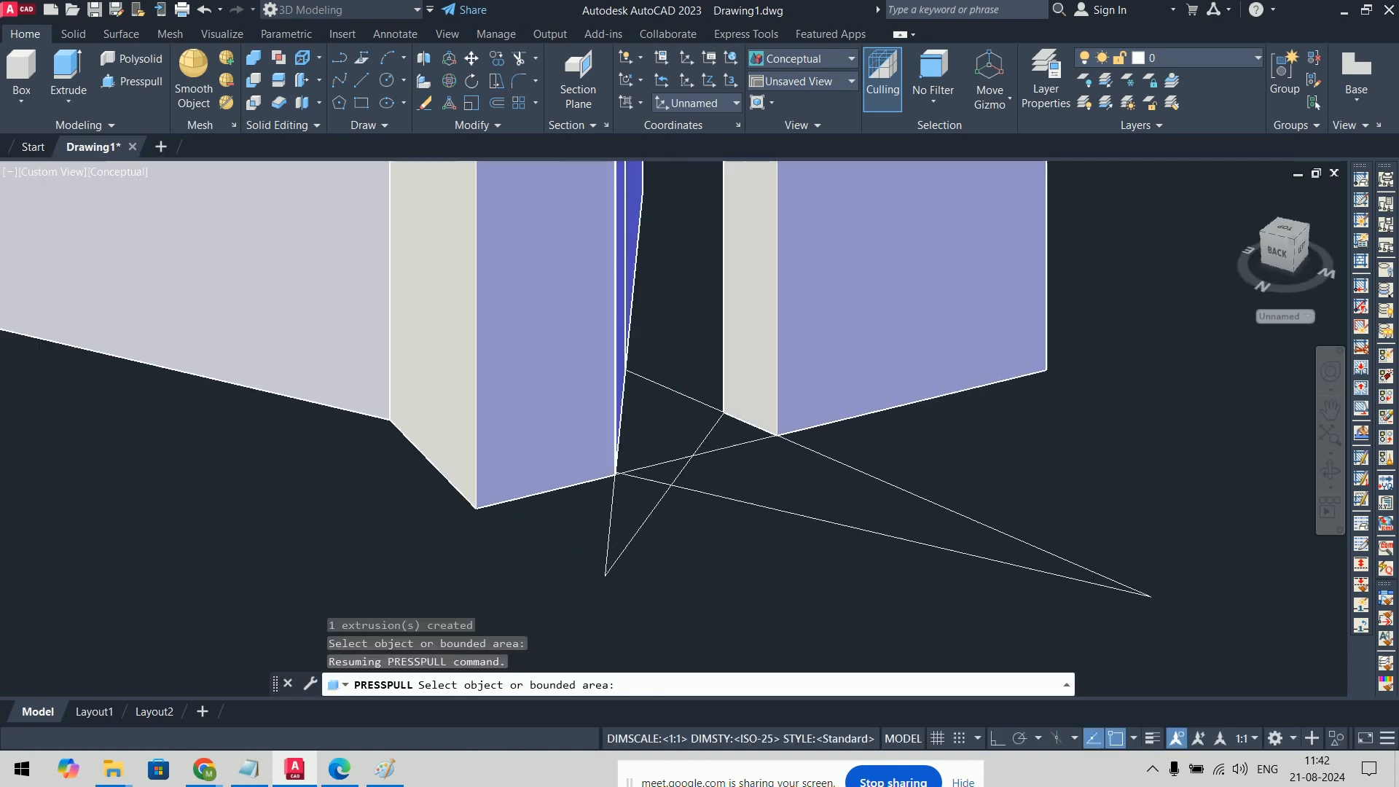
pyautogui.click(675, 406)
pyautogui.scroll(-10, 667, 321)
pyautogui.moveTo(668, 314); pyautogui.dragTo(656, 627, button='middle')
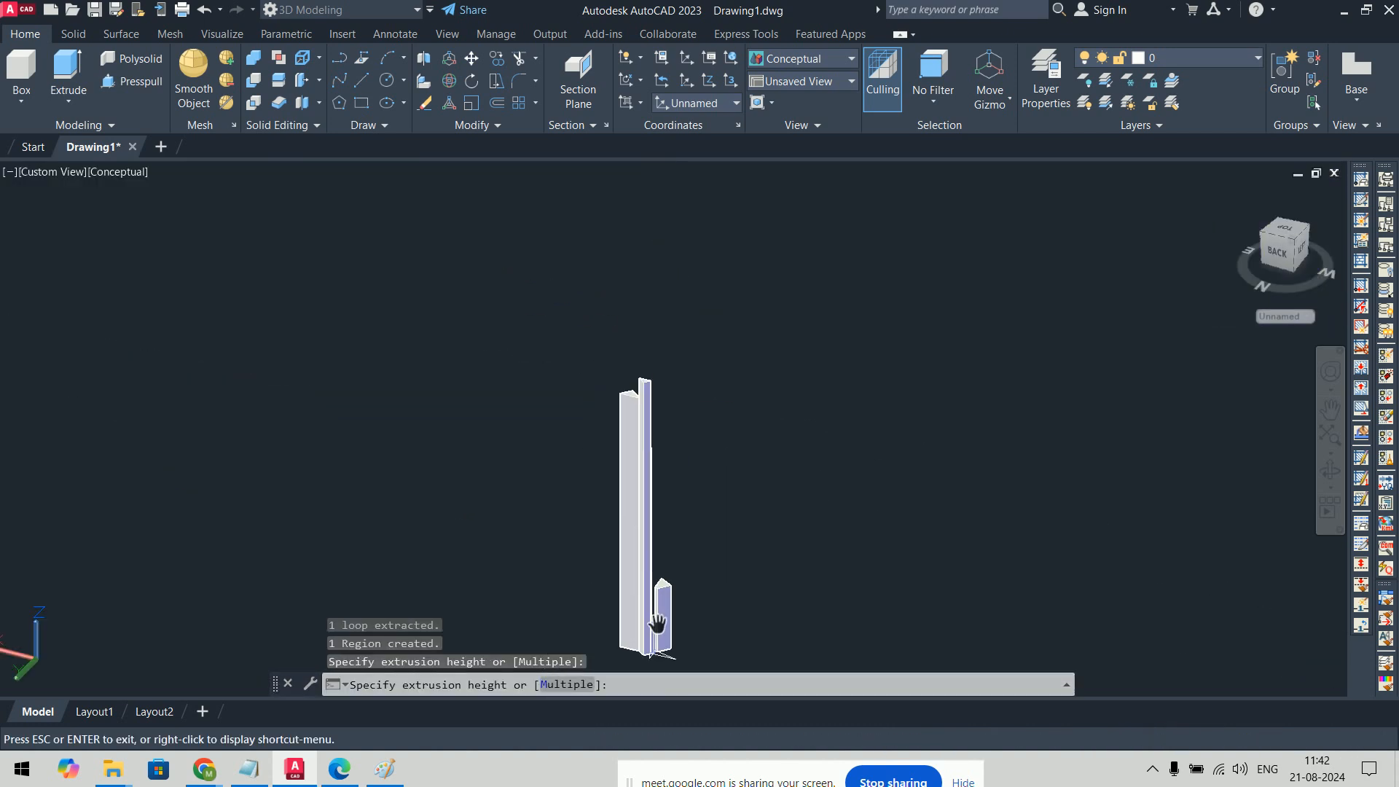
pyautogui.click(653, 328)
# Step: Pull the small area between the tallest column and the first column up to a height between theirs
pyautogui.moveTo(727, 446); pyautogui.dragTo(665, 378, button='middle')
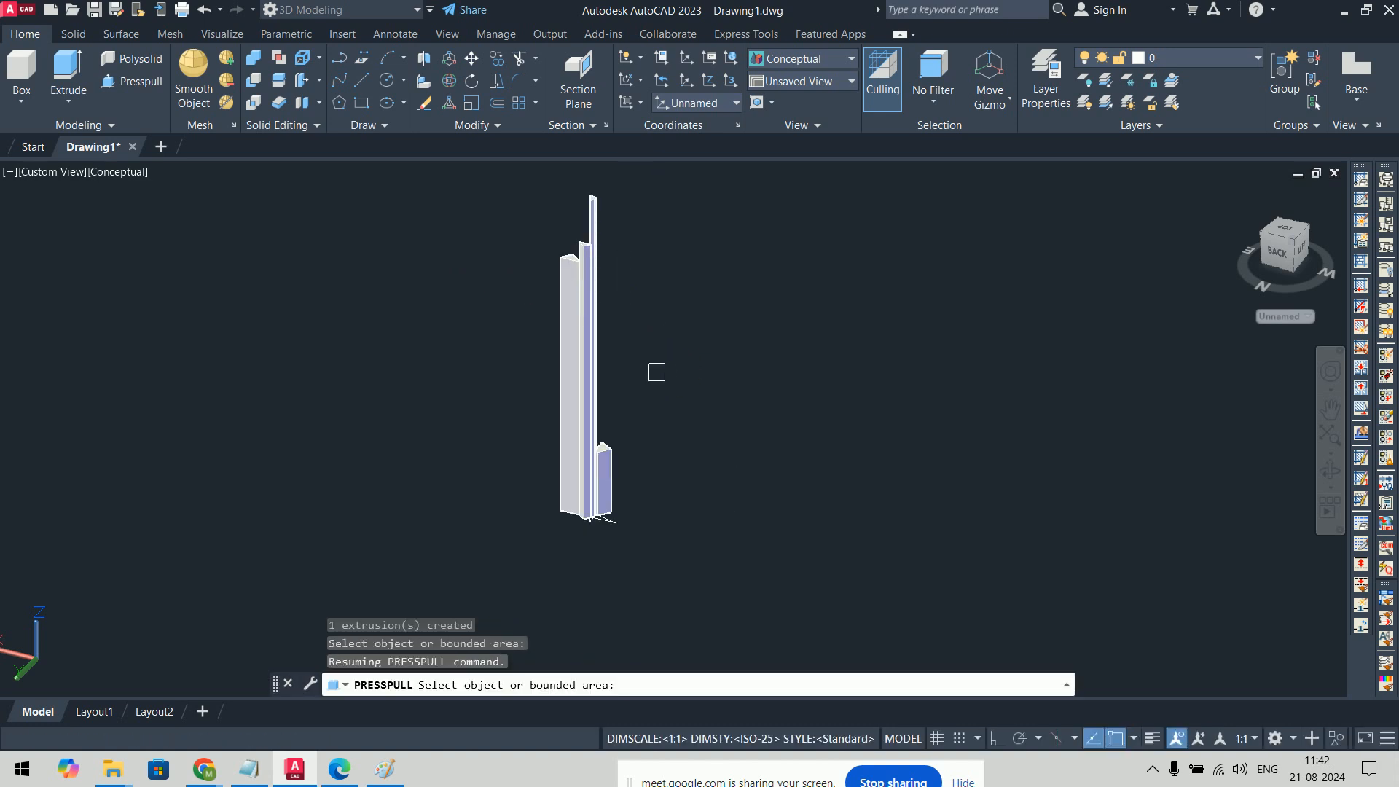
pyautogui.scroll(8, 592, 517)
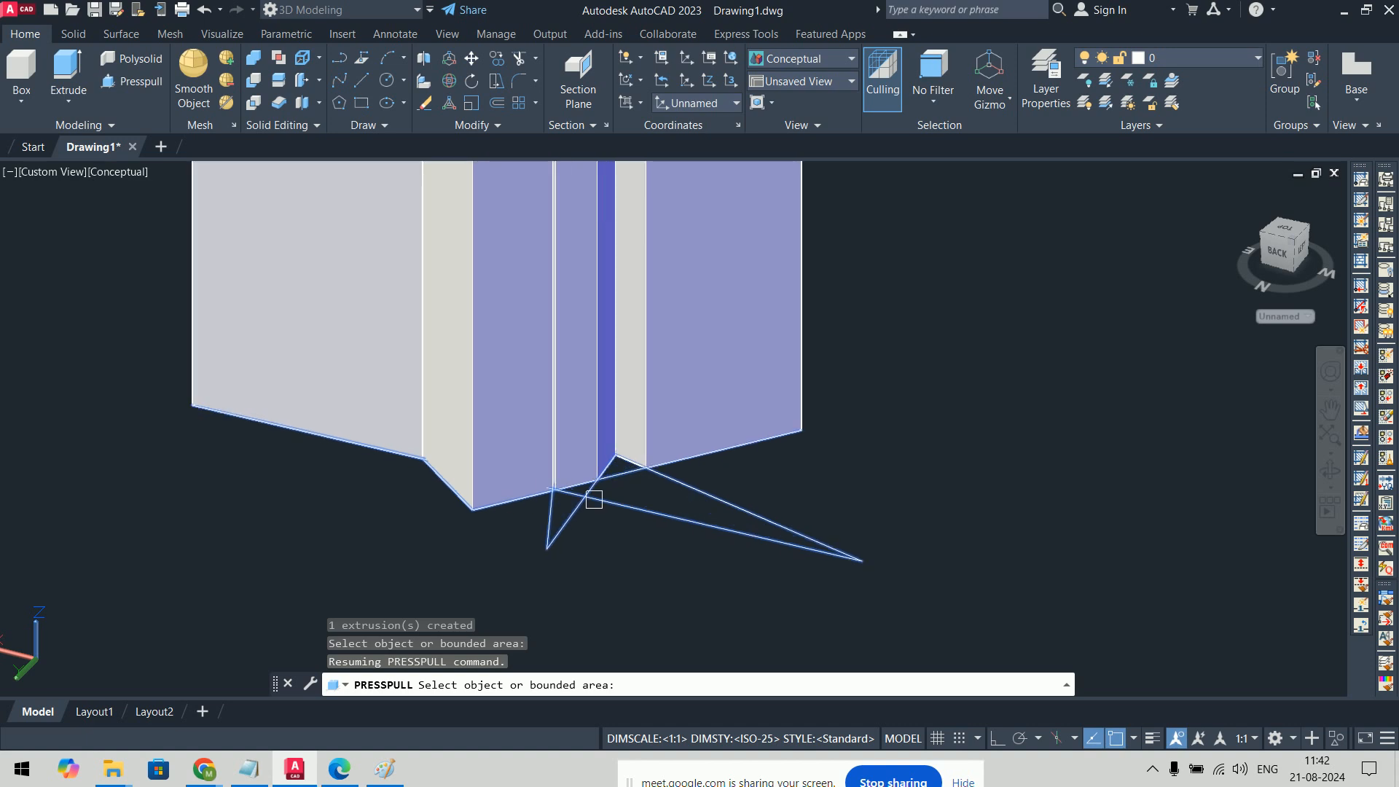
pyautogui.click(655, 410)
pyautogui.scroll(-5, 650, 402)
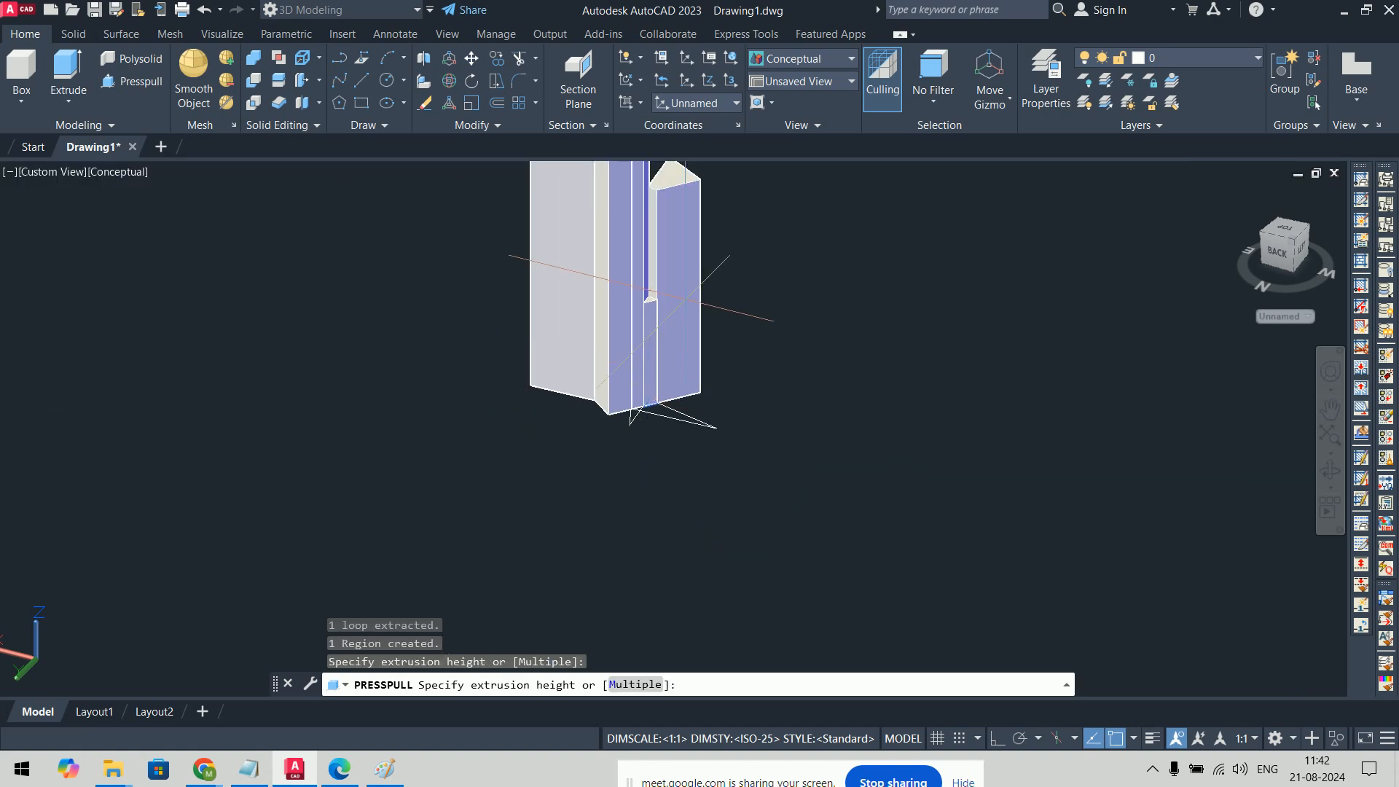
pyautogui.moveTo(650, 299); pyautogui.dragTo(653, 506, button='middle')
pyautogui.click(765, 208)
# Step: Pull the tiny triangle at the back foot of the columns up into a thin column with Presspull
pyautogui.scroll(8, 570, 497)
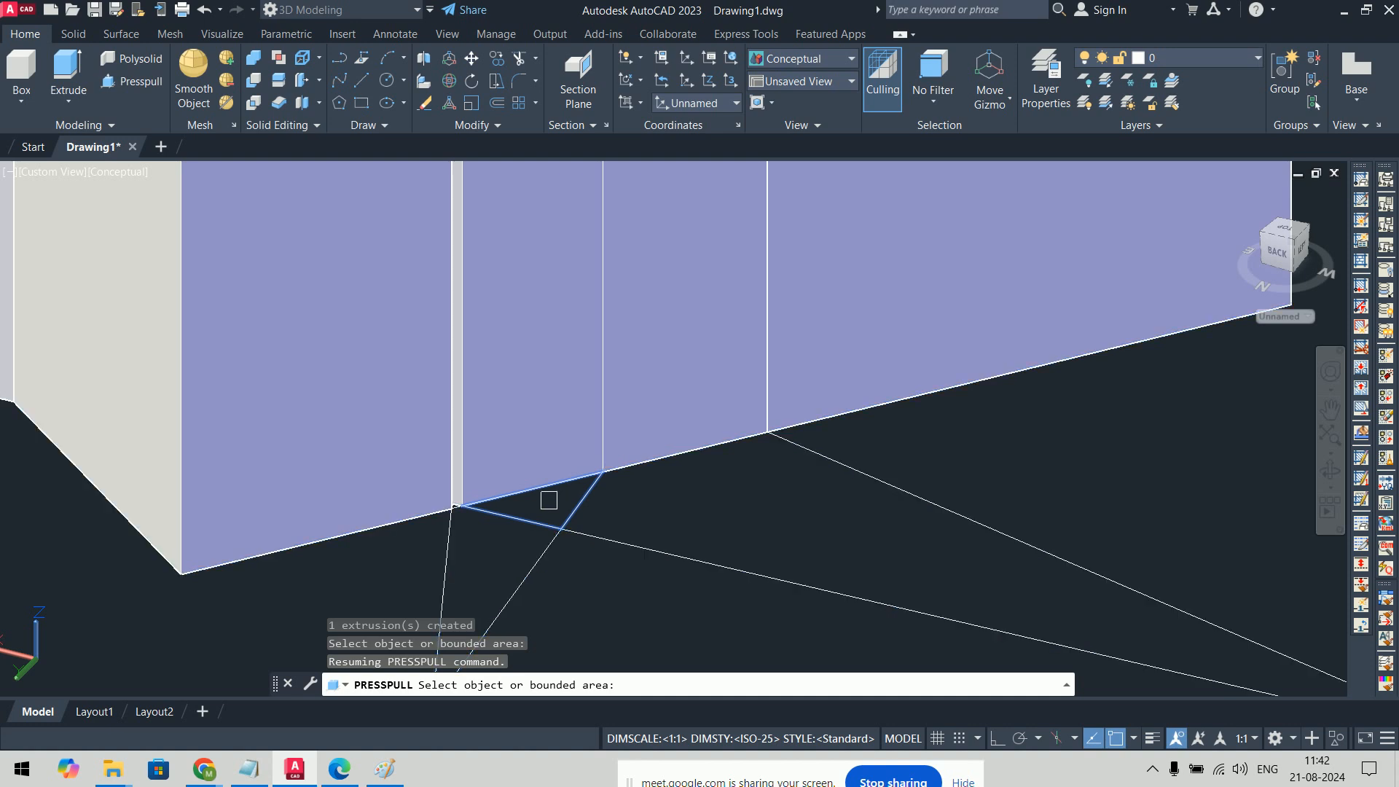
pyautogui.click(549, 500)
pyautogui.scroll(-7, 549, 500)
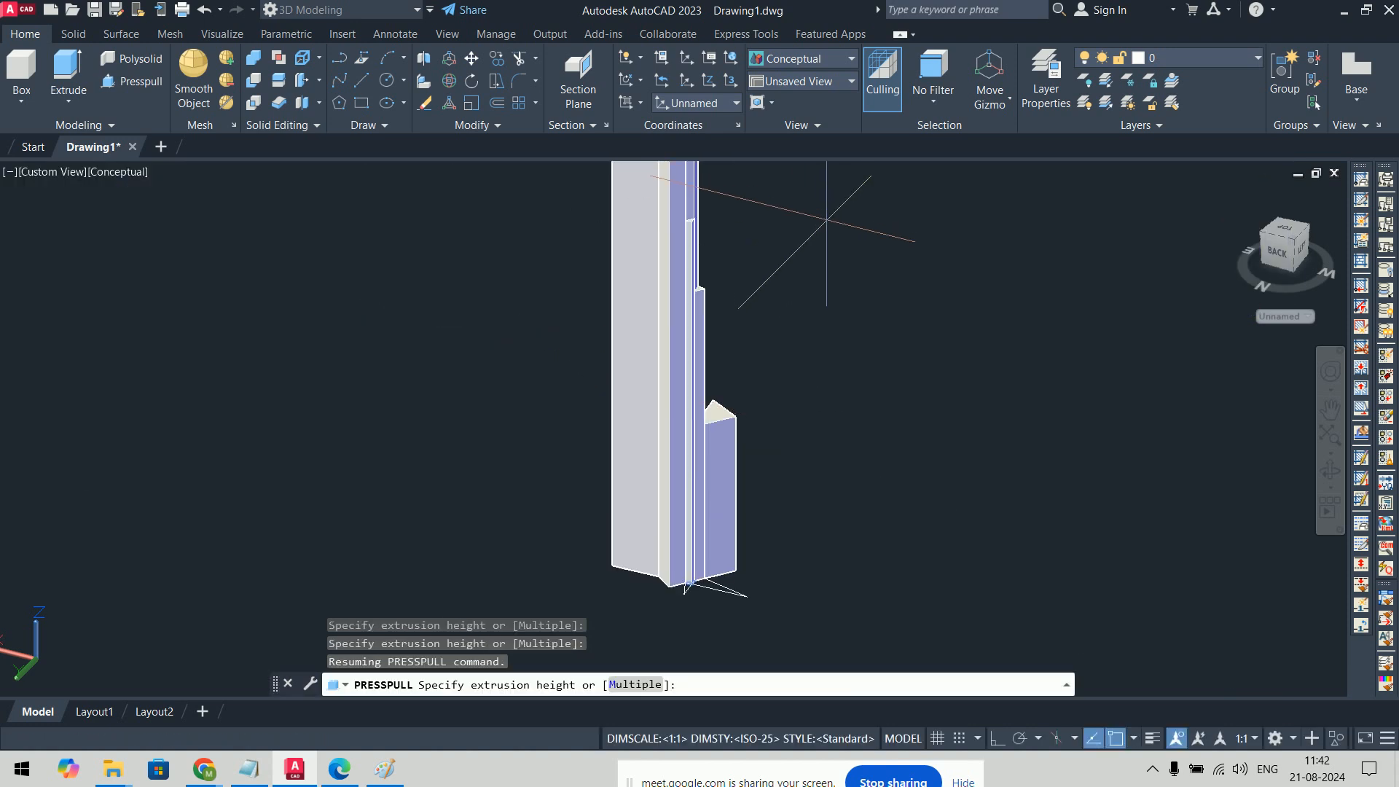
pyautogui.click(826, 219)
pyautogui.scroll(8, 628, 422)
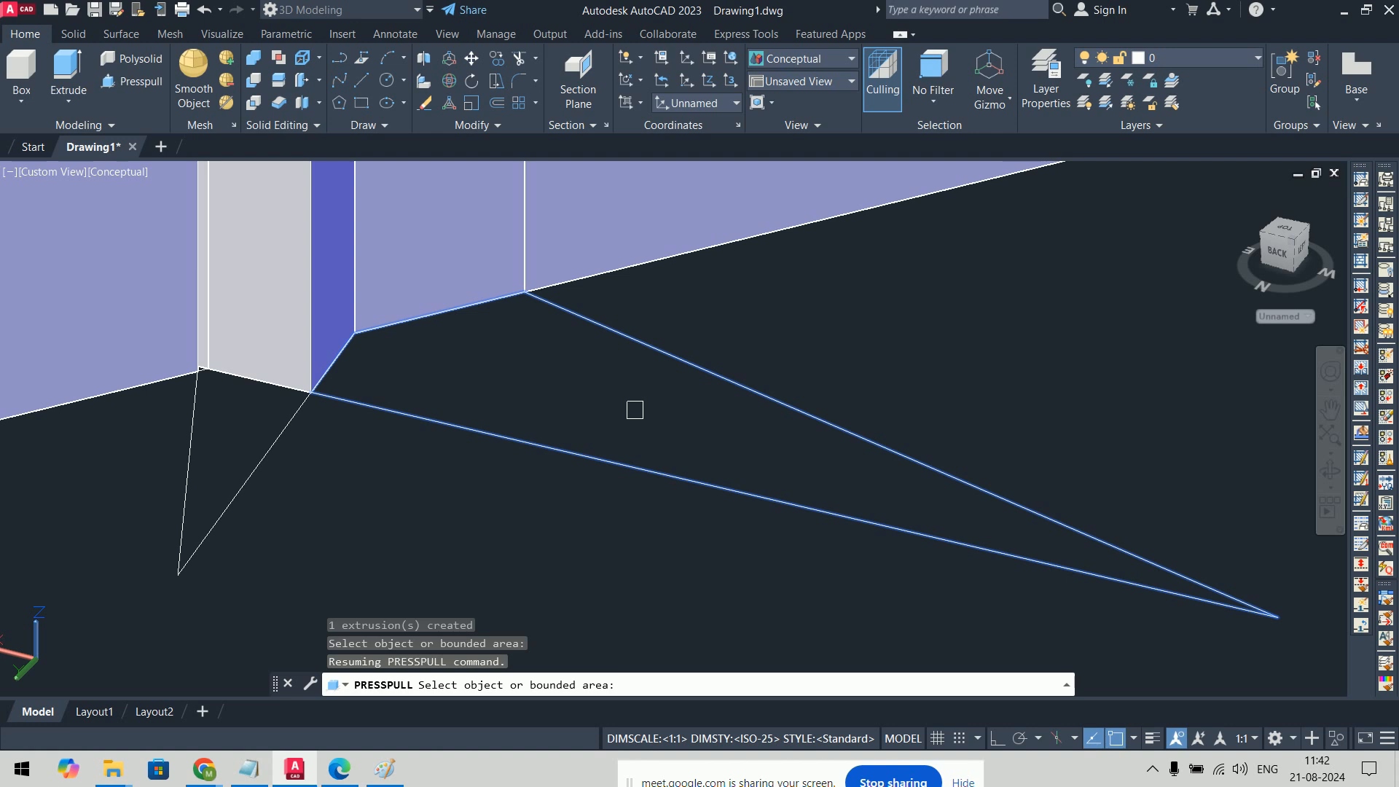
# Step: Pull the long triangular area at the back foot of the columns up into a column and end Presspull
pyautogui.click(635, 410)
pyautogui.scroll(-8, 635, 410)
pyautogui.click(895, 347)
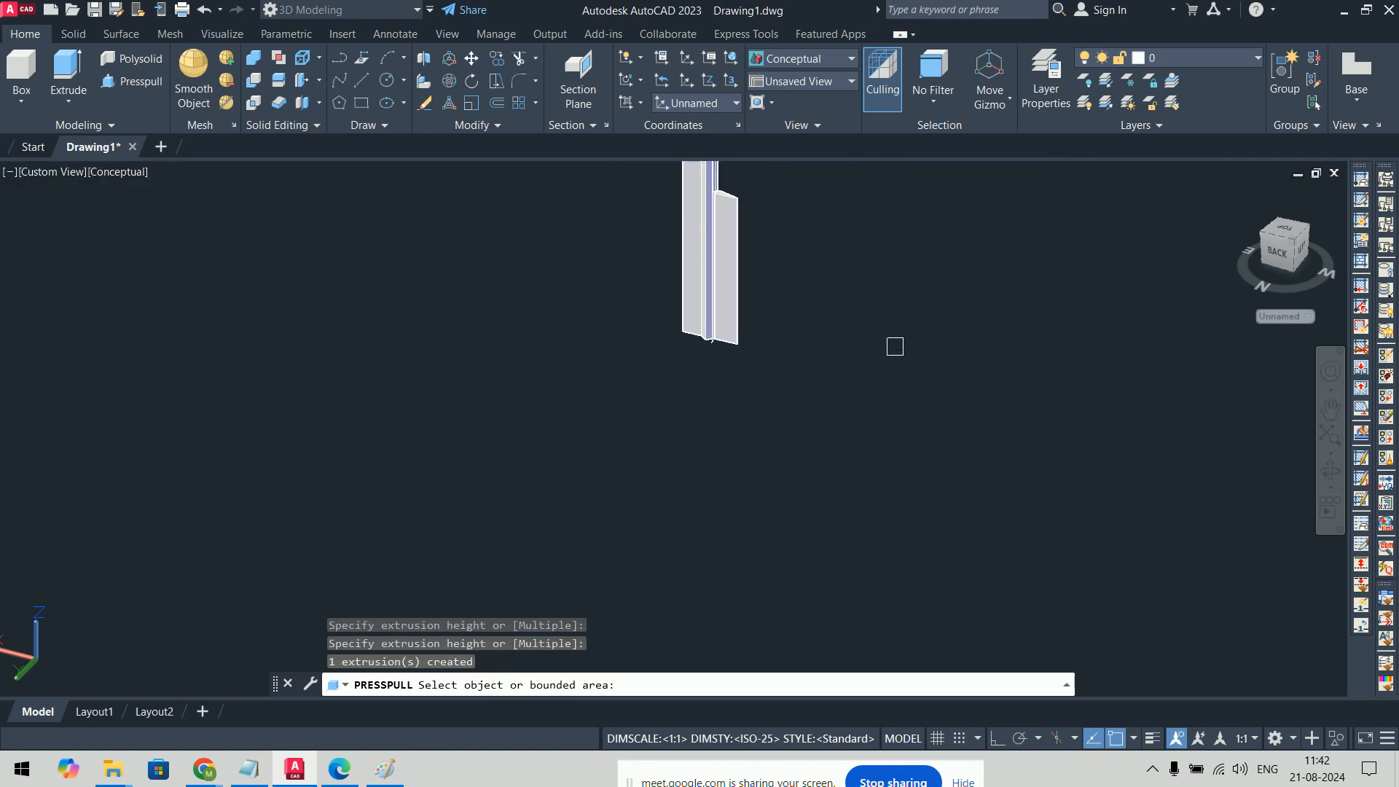
pyautogui.keyDown('shift'); pyautogui.moveTo(896, 347); pyautogui.dragTo(815, 506, button='middle'); pyautogui.keyUp('shift')
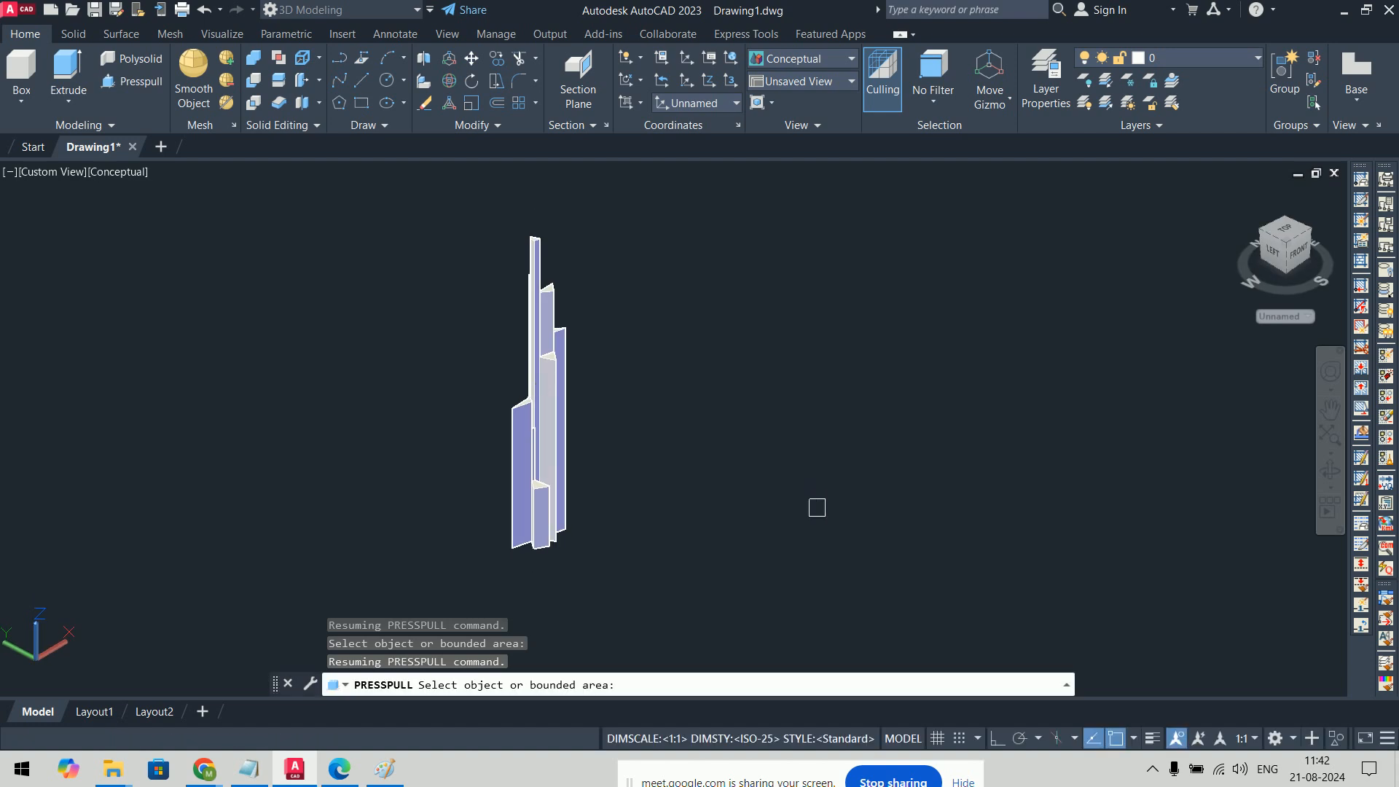
pyautogui.press('Escape')
pyautogui.press('Escape')
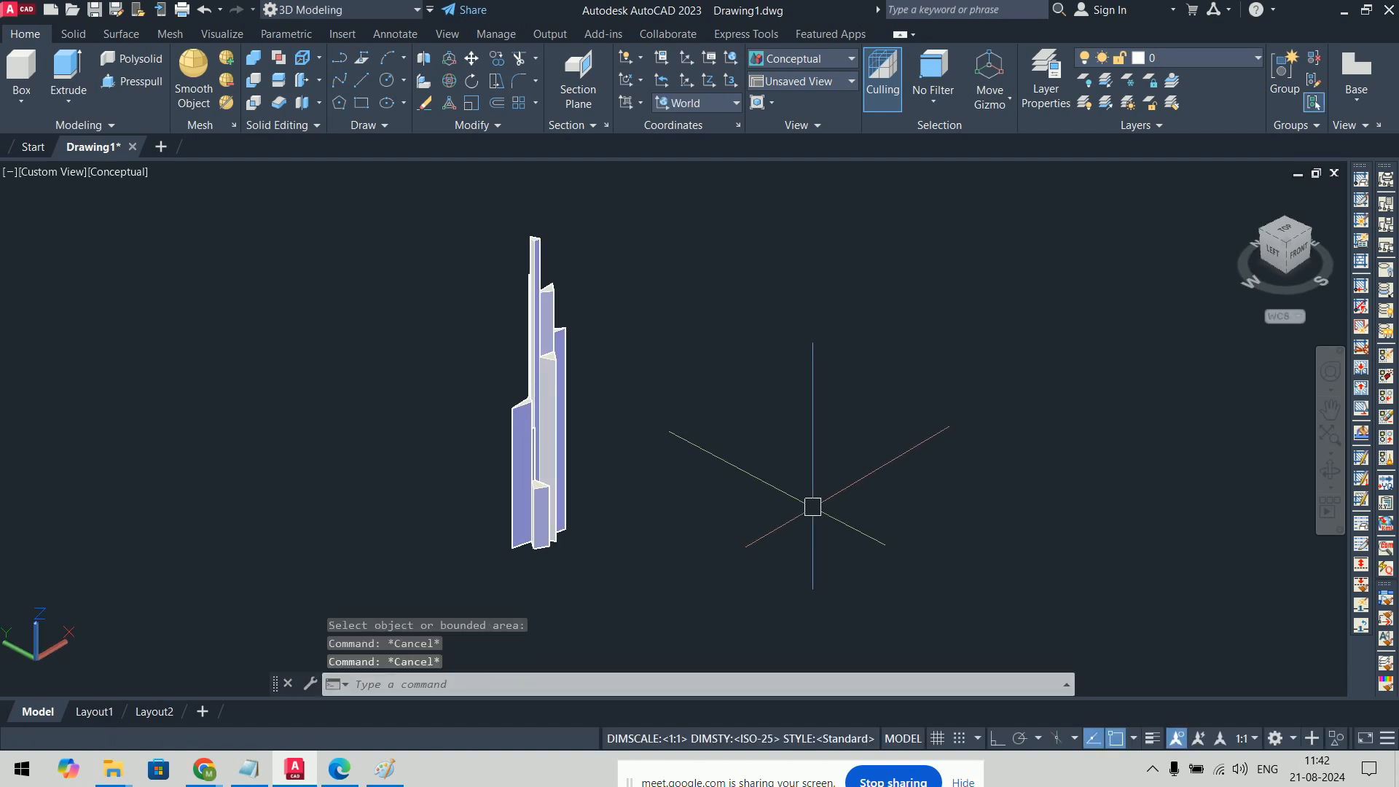
# Step: Draw a solid box about 220 units high beside the columns
pyautogui.write('box')
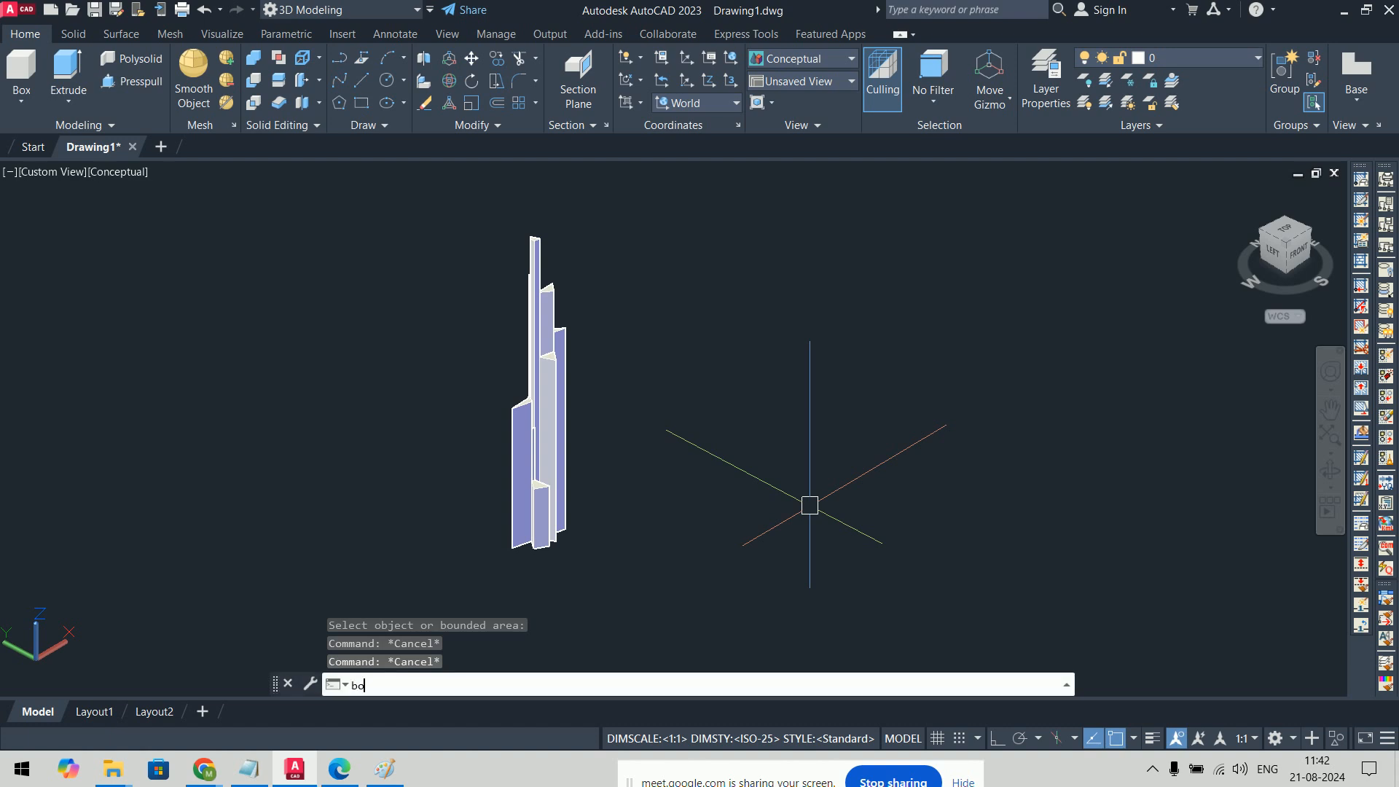
pyautogui.press('Return')
pyautogui.click(730, 531)
pyautogui.click(987, 496)
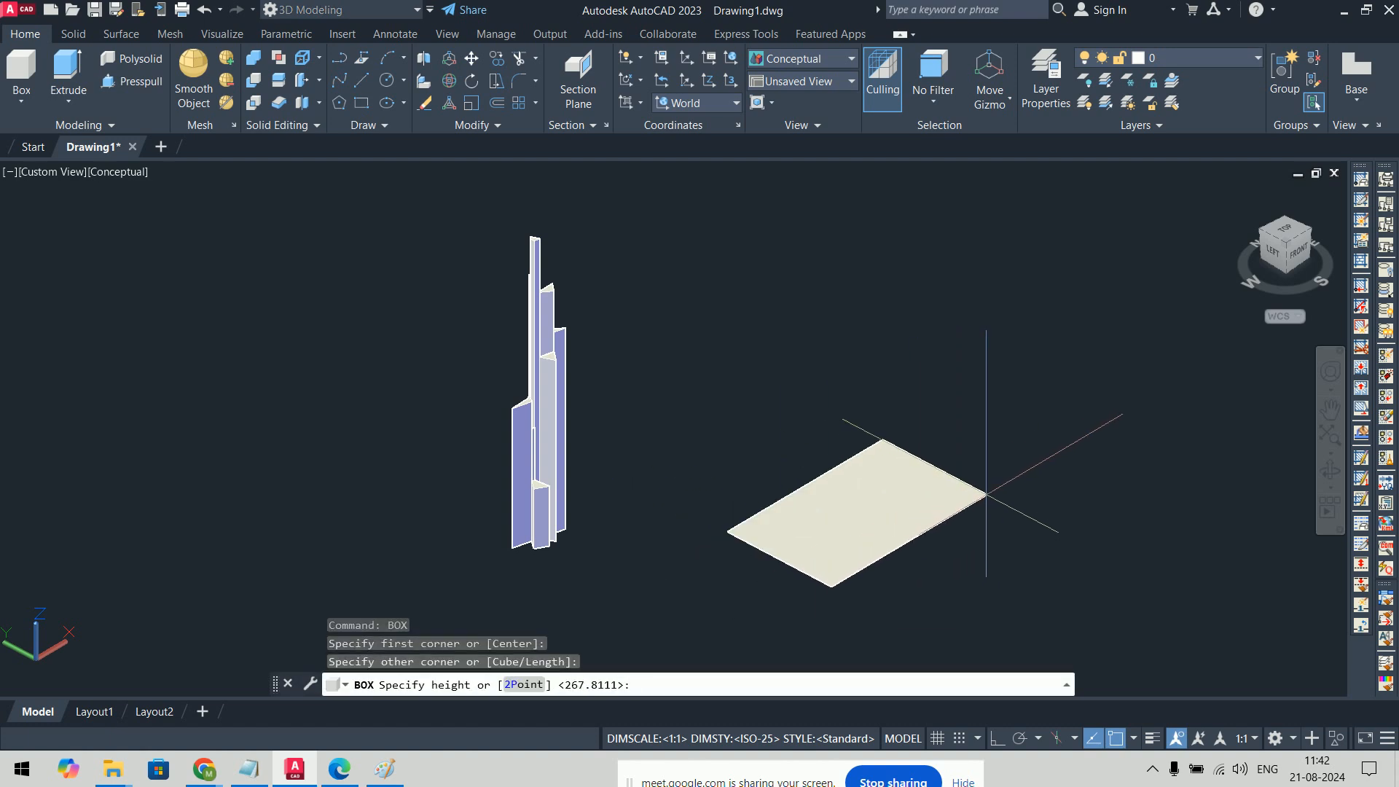
pyautogui.click(1024, 380)
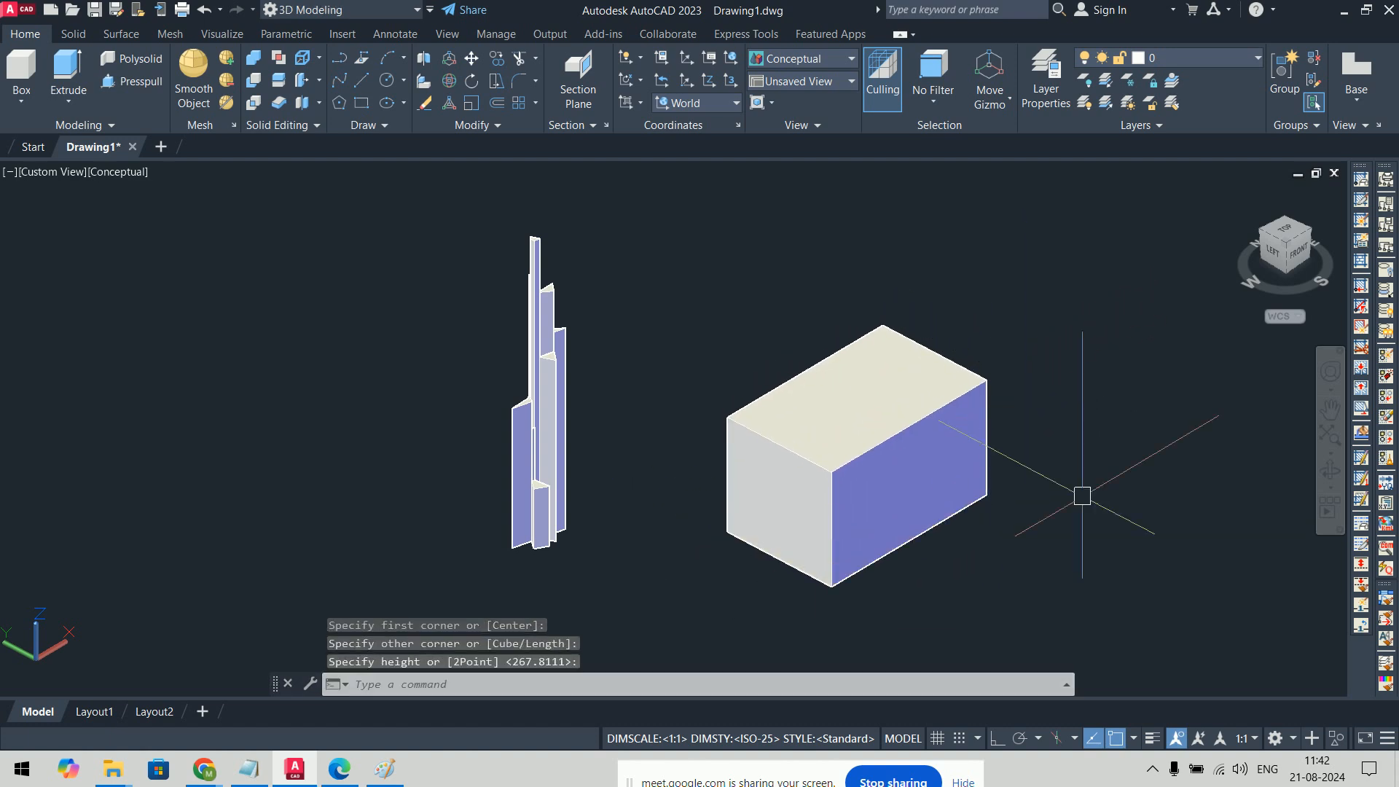
# Step: Turn off Dynamic UCS and set the visual style to 2D Wireframe
pyautogui.press('F6')
pyautogui.press('Escape')
pyautogui.press('Escape')
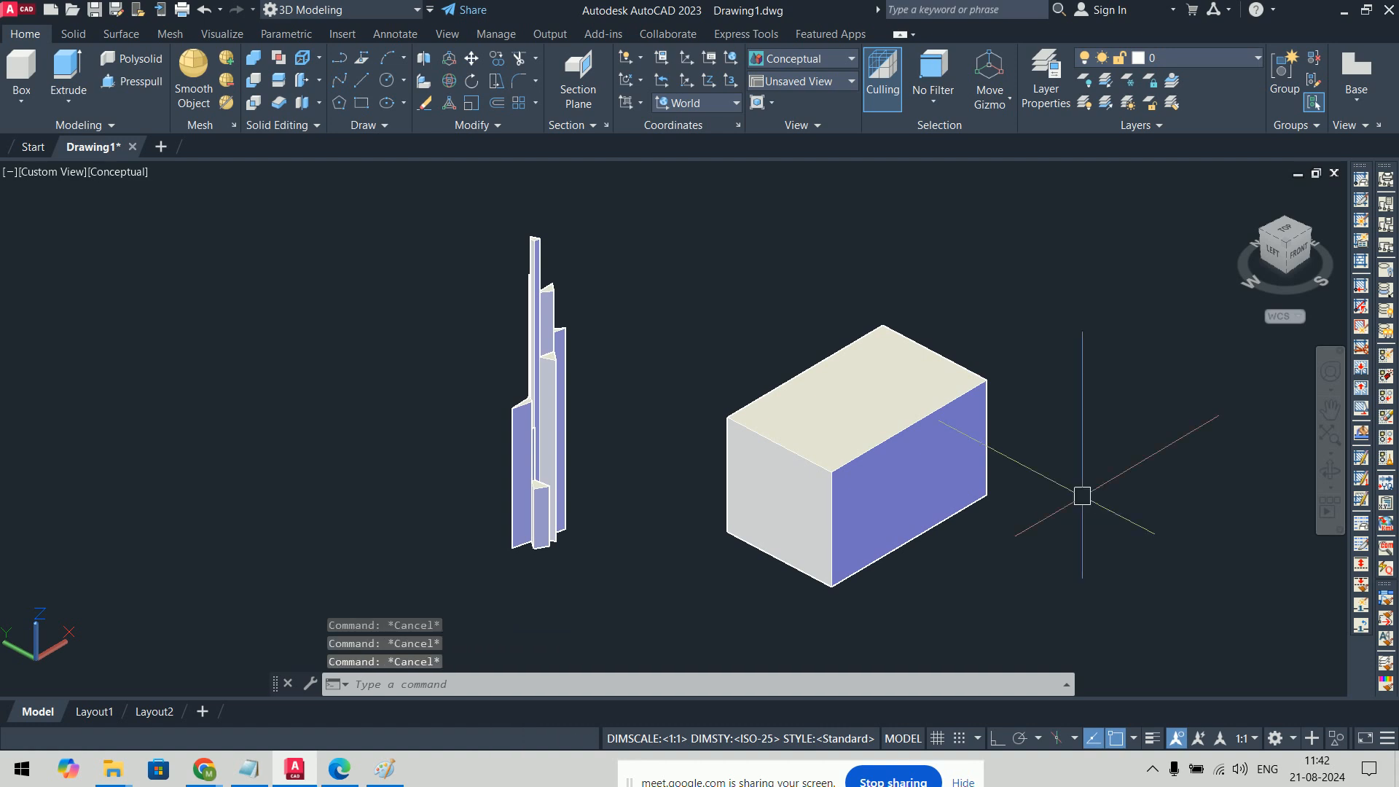
pyautogui.moveTo(1050, 502)
pyautogui.mouseDown(button='middle')
pyautogui.moveTo(935, 500)
pyautogui.moveTo(1099, 506)
pyautogui.mouseUp(button='middle')
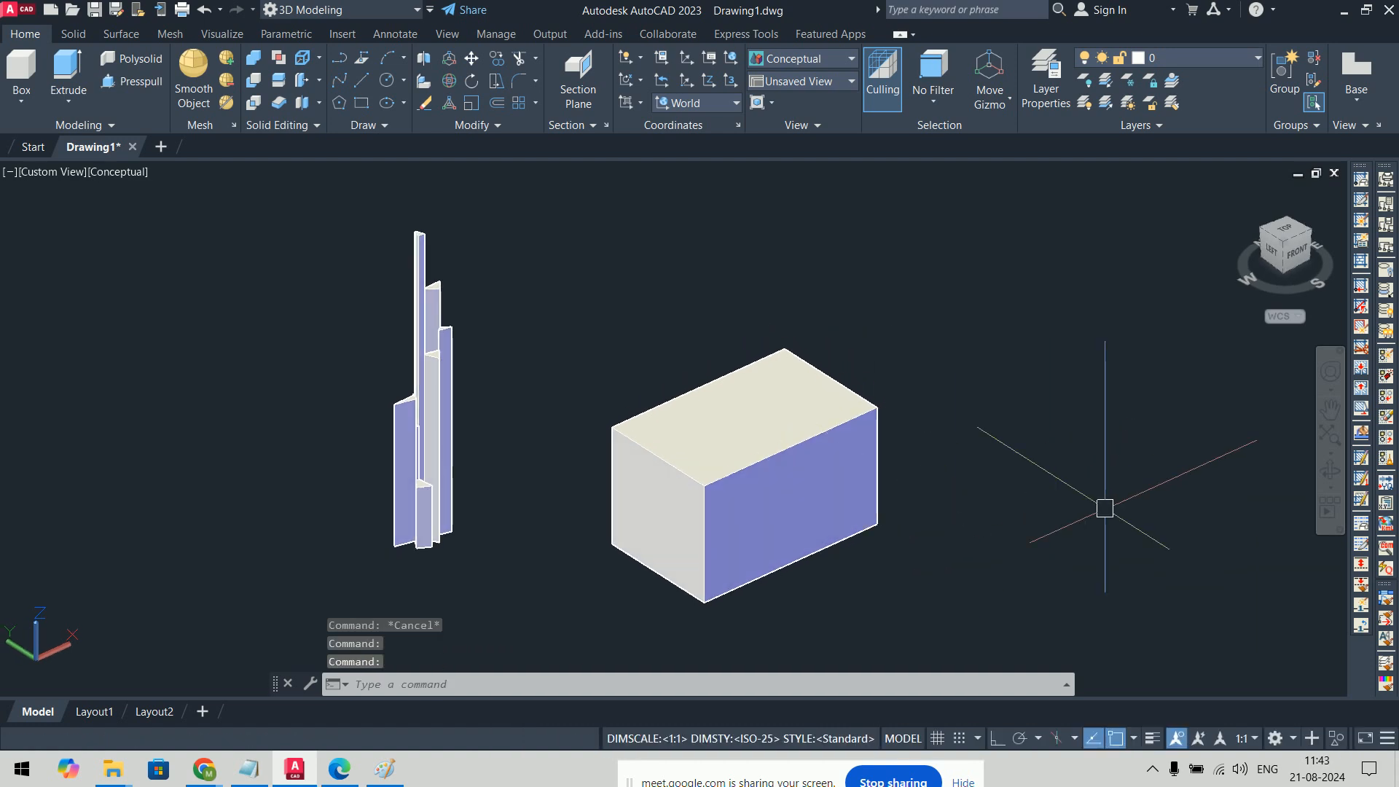
pyautogui.write('VS')
pyautogui.press('Return')
pyautogui.write('2')
pyautogui.press('Return')
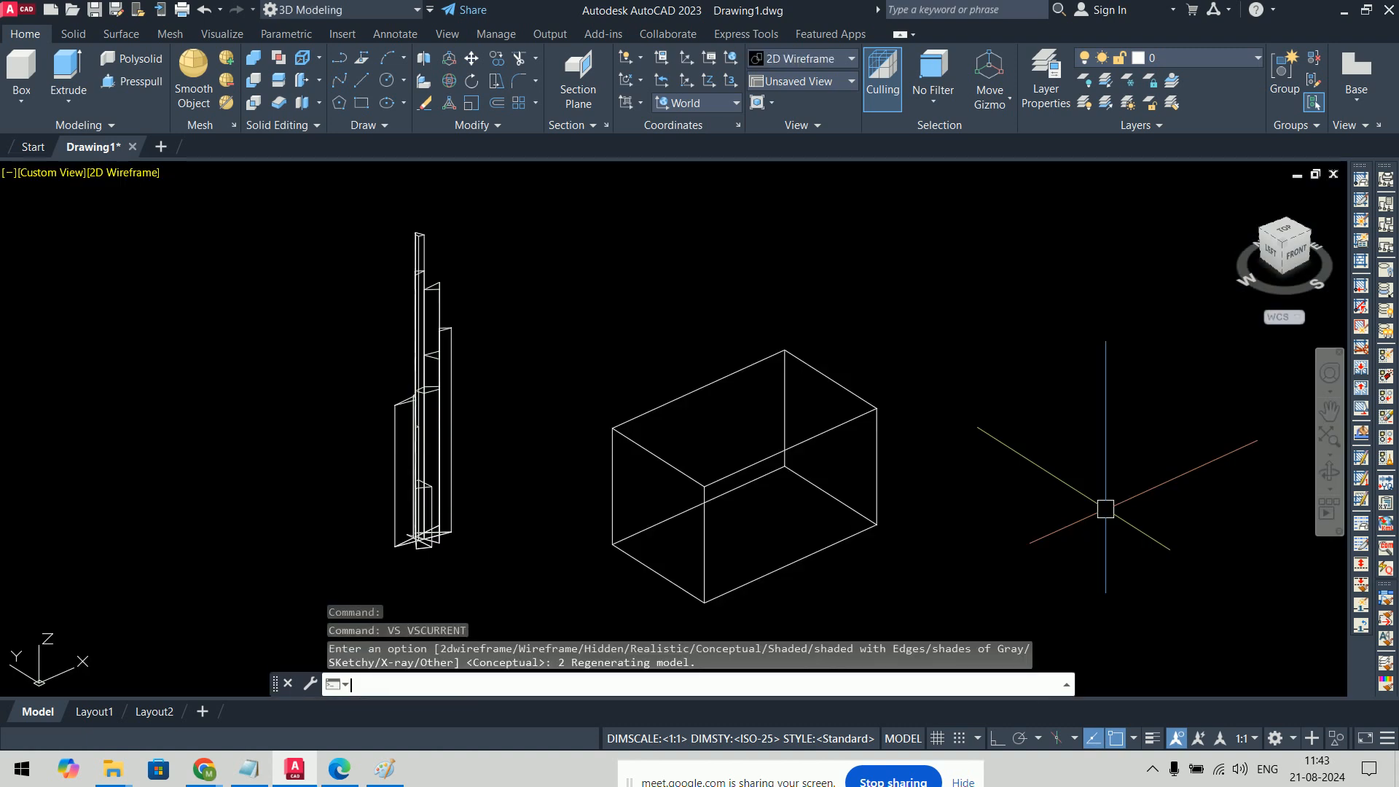
# Step: Erase the box and draw a longer solid box in its place beside the columns
pyautogui.moveTo(1012, 407); pyautogui.dragTo(674, 490)
pyautogui.press('Delete')
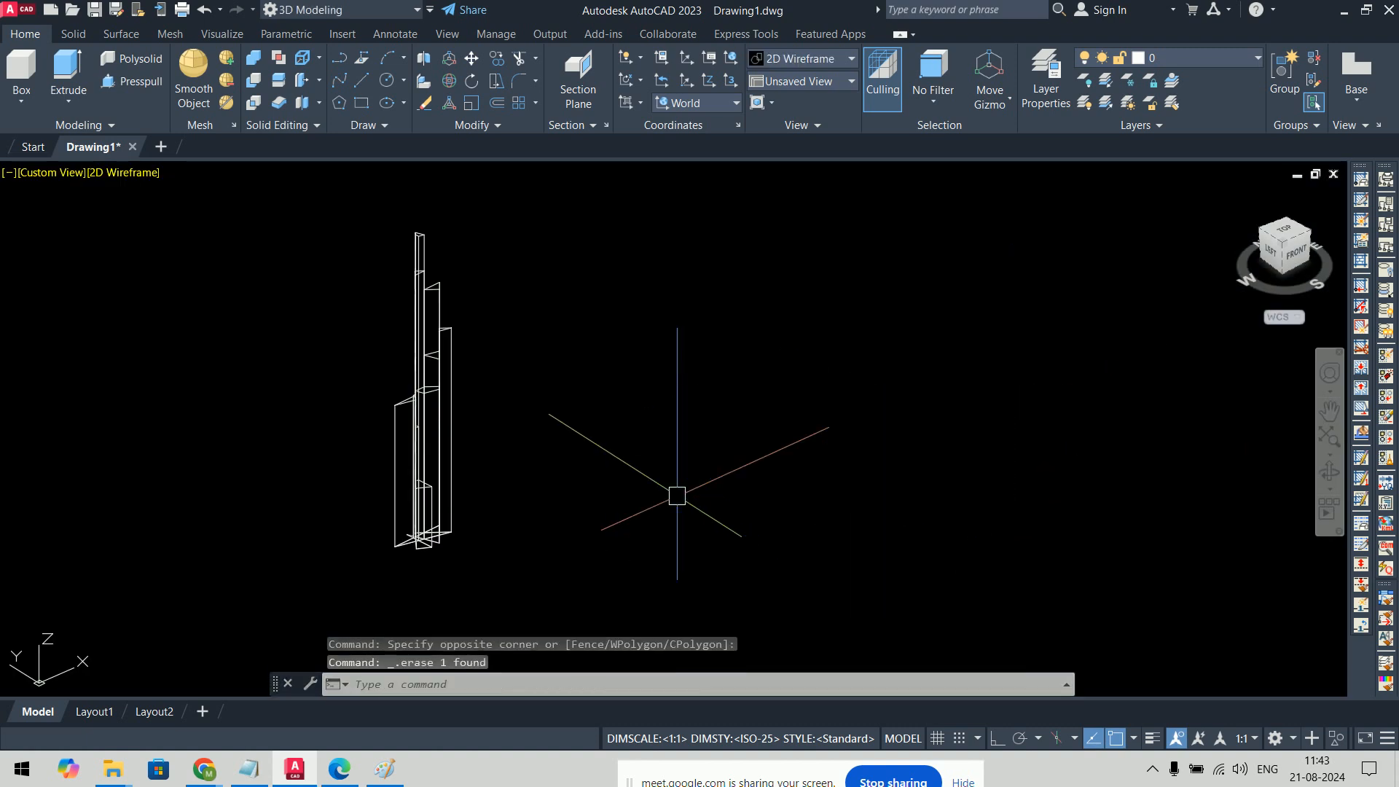
pyautogui.write('box')
pyautogui.press('Return')
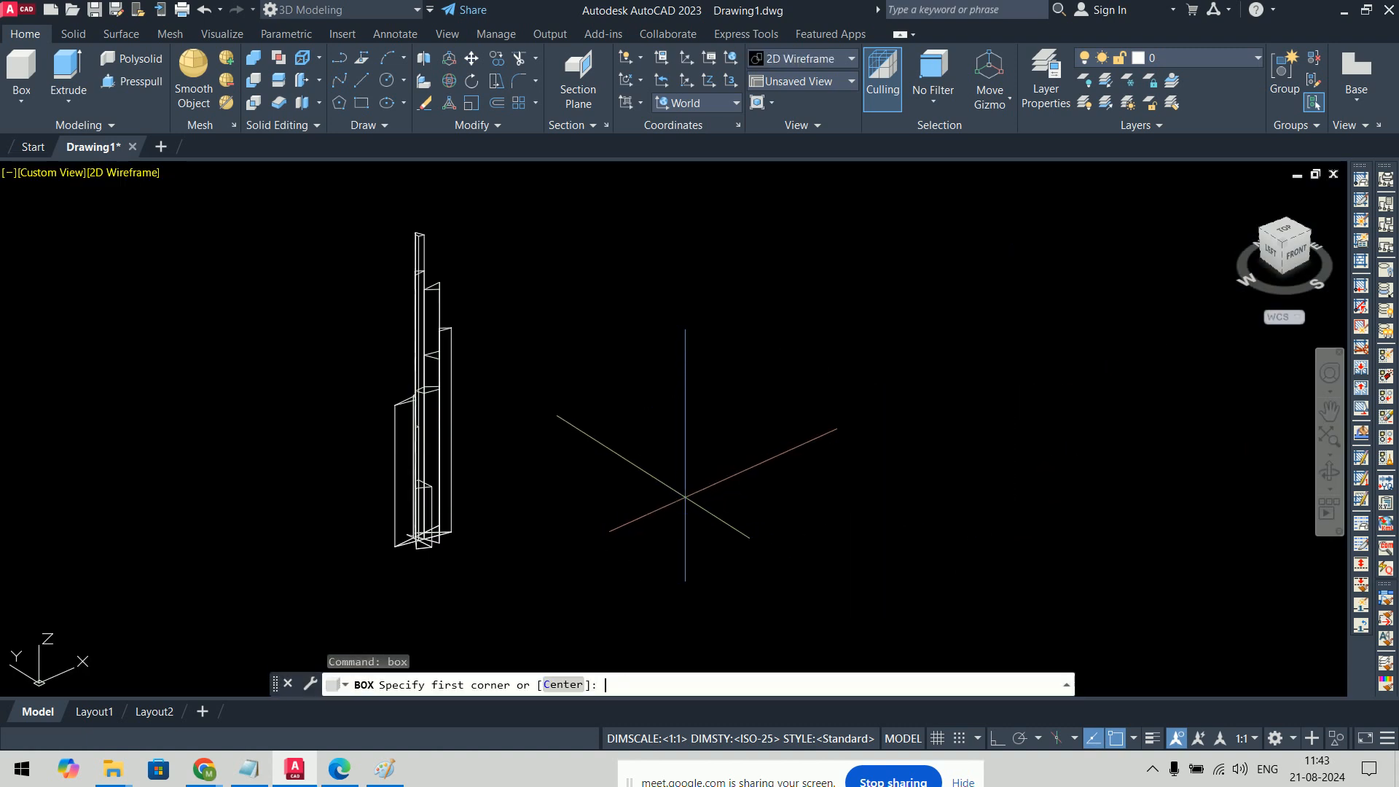
pyautogui.click(633, 533)
pyautogui.click(1062, 484)
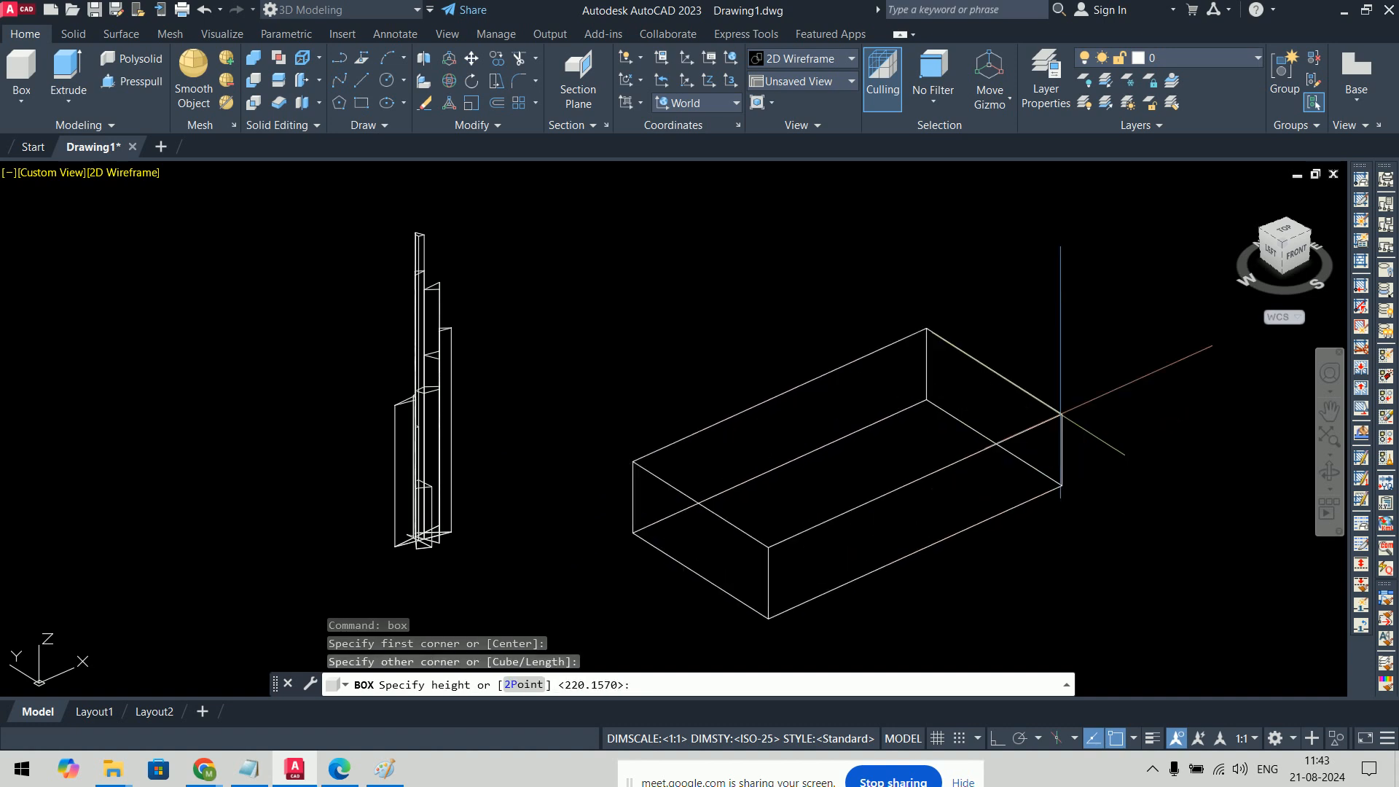
pyautogui.click(1064, 365)
pyautogui.keyDown('shift'); pyautogui.moveTo(1143, 462); pyautogui.dragTo(1115, 463, button='middle'); pyautogui.keyUp('shift')
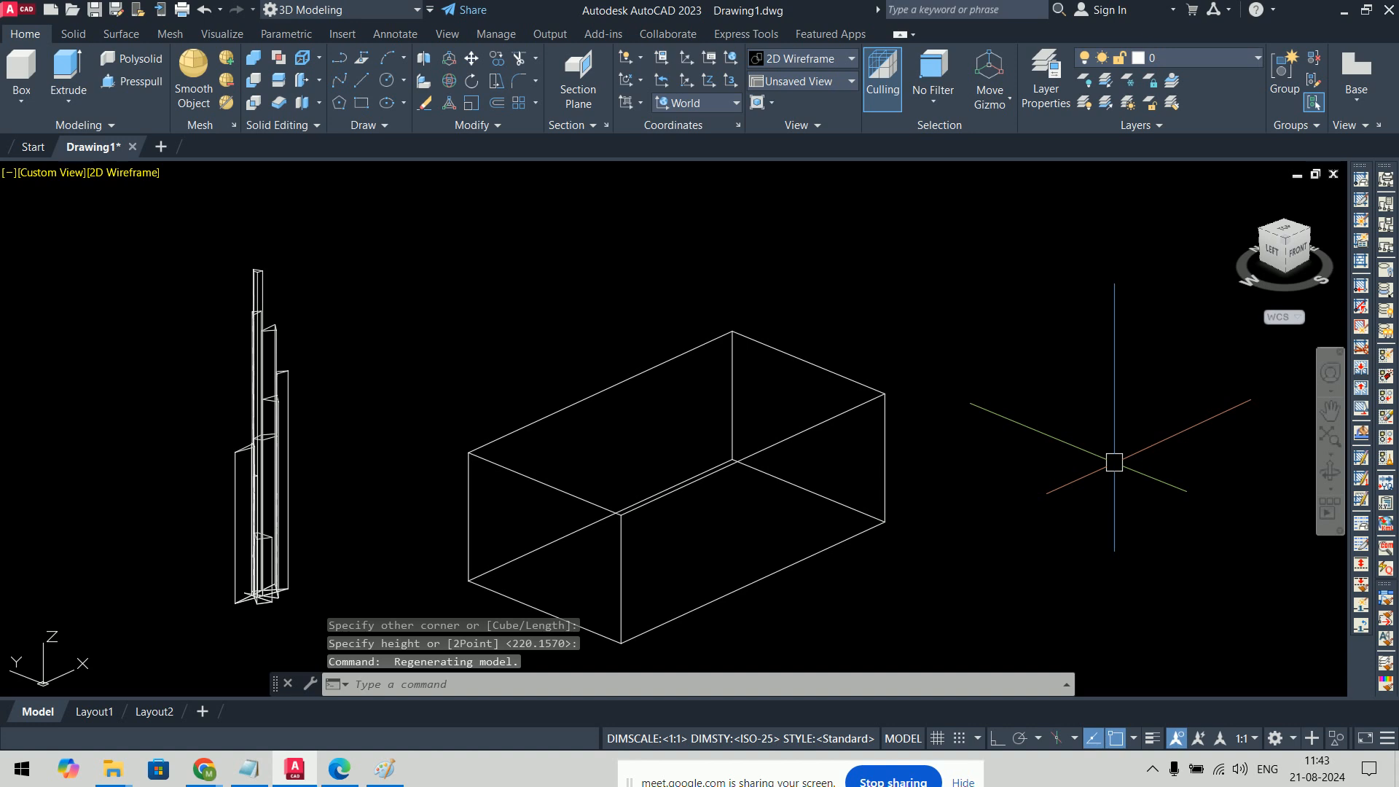
# Step: Try drawing a circle of about 105 radius over the box's top face with Dynamic UCS off, and erase it
pyautogui.write('c')
pyautogui.press('Return')
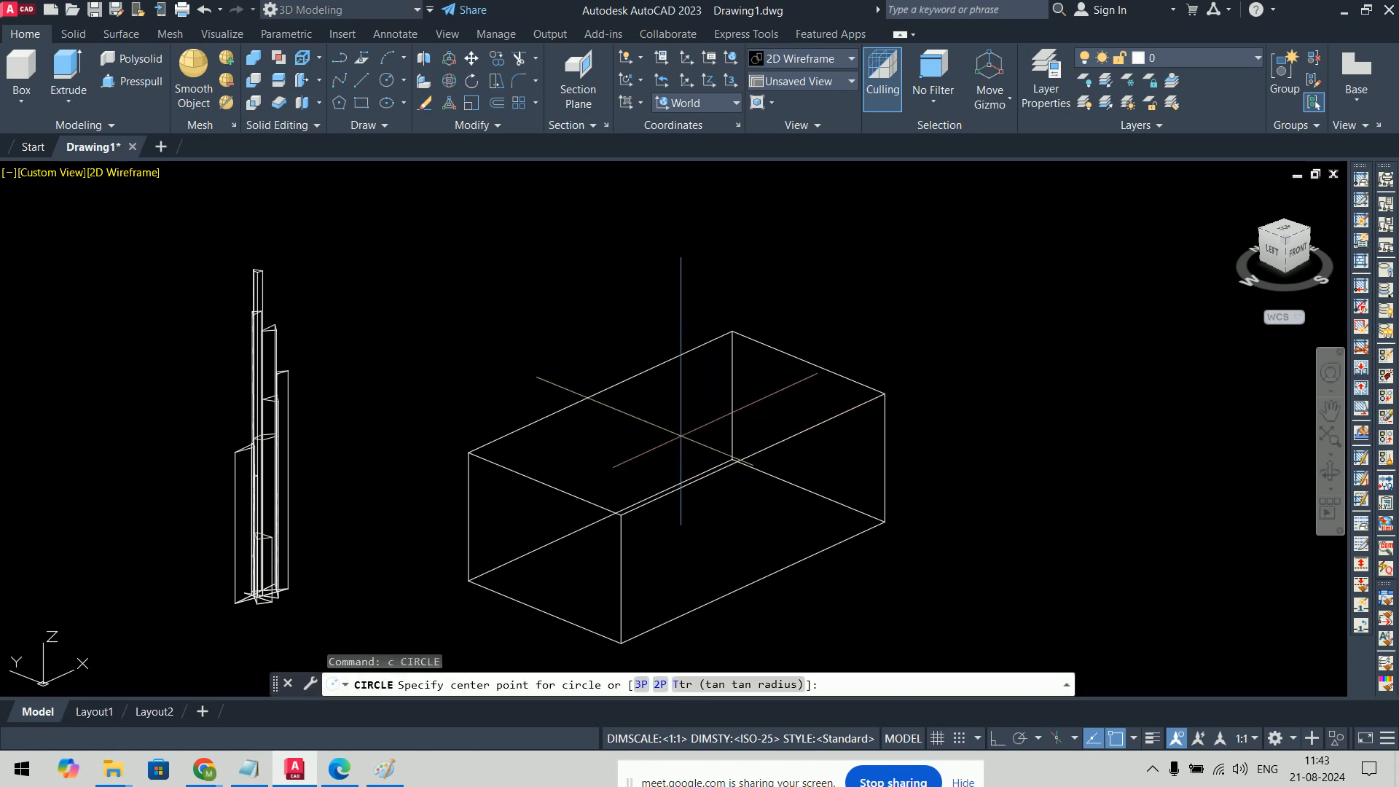
pyautogui.click(679, 431)
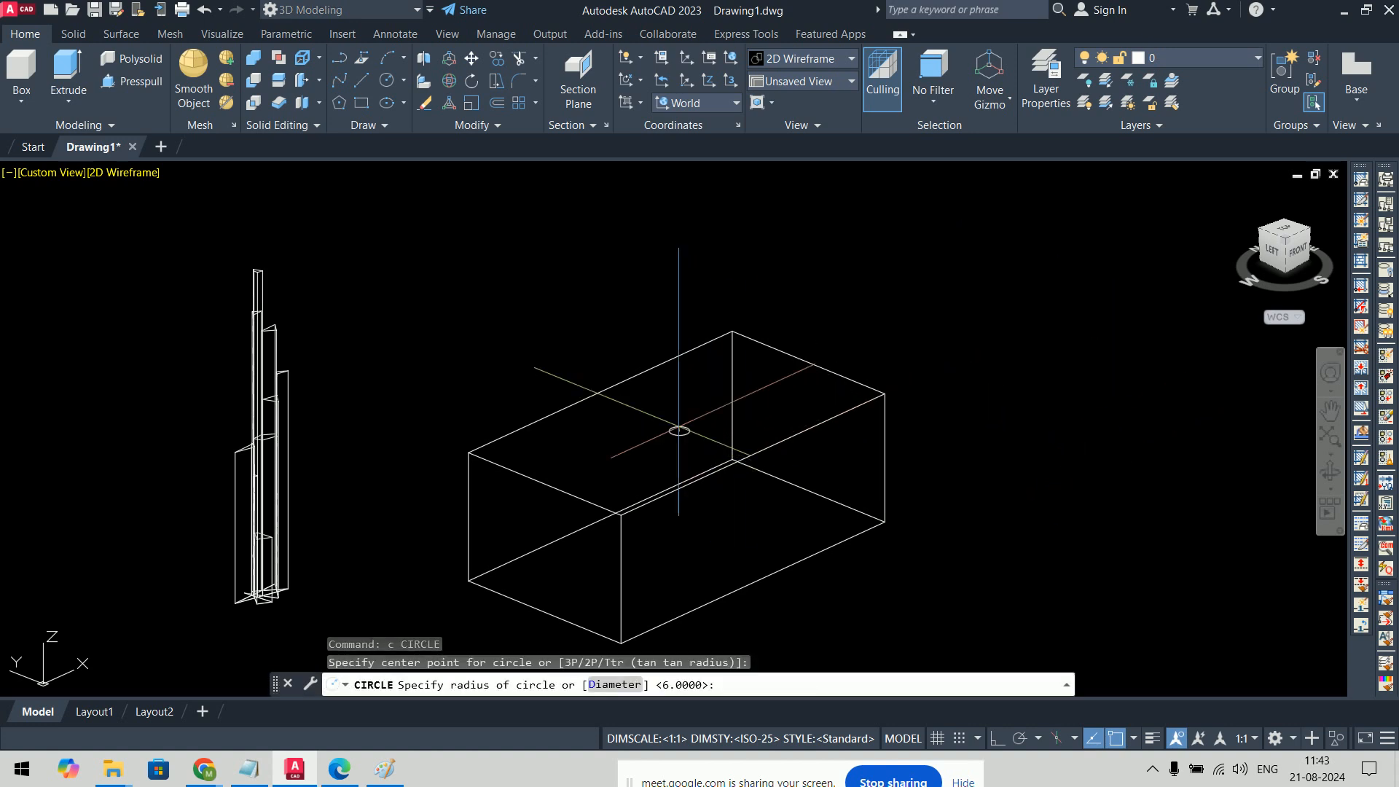
pyautogui.click(674, 403)
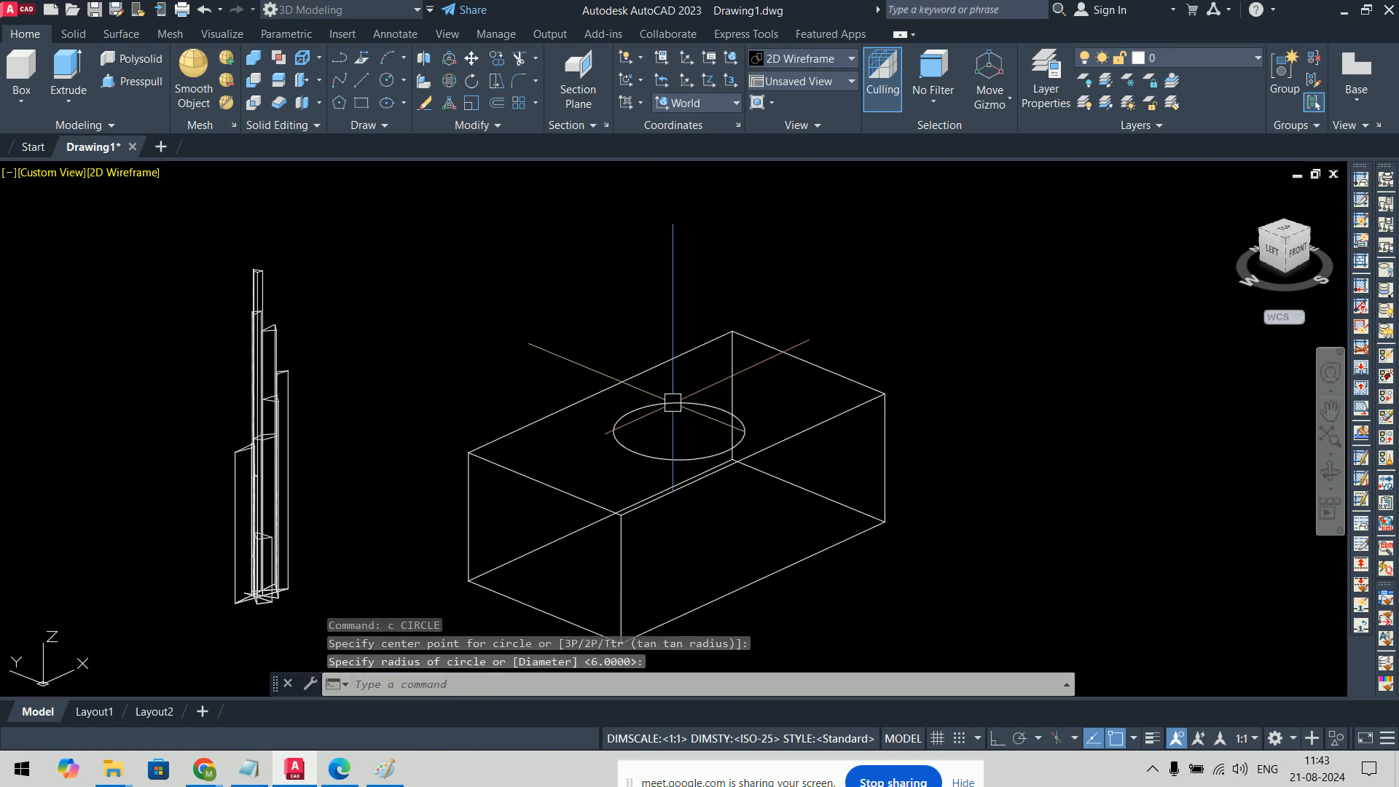
pyautogui.moveTo(1054, 484); pyautogui.dragTo(954, 418, button='middle')
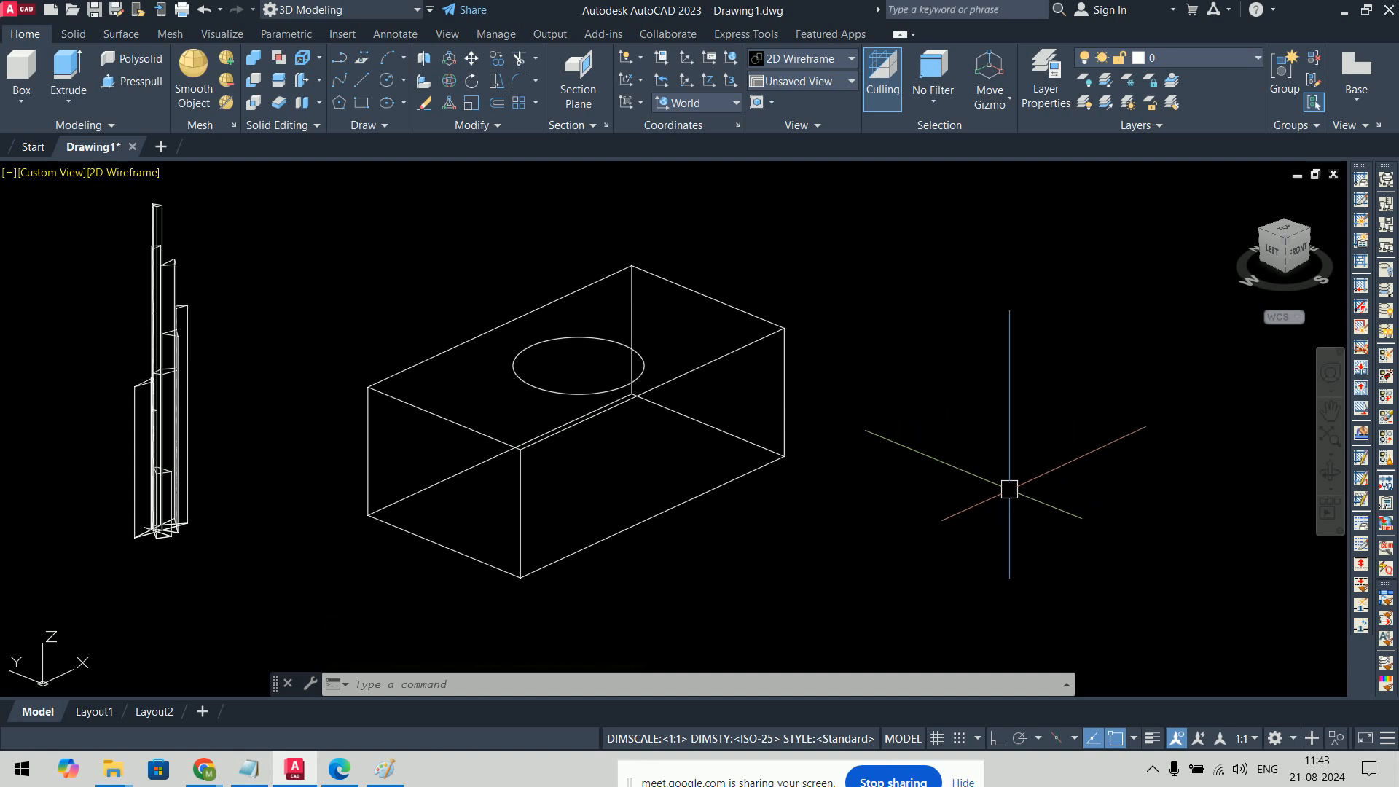
pyautogui.moveTo(981, 500)
pyautogui.keyDown('shift'); pyautogui.mouseDown(button='middle')
pyautogui.moveTo(987, 444)
pyautogui.moveTo(1003, 576)
pyautogui.moveTo(1089, 456)
pyautogui.moveTo(1083, 439)
pyautogui.moveTo(993, 435)
pyautogui.moveTo(999, 484)
pyautogui.moveTo(977, 493)
pyautogui.mouseUp(button='middle'); pyautogui.keyUp('shift')
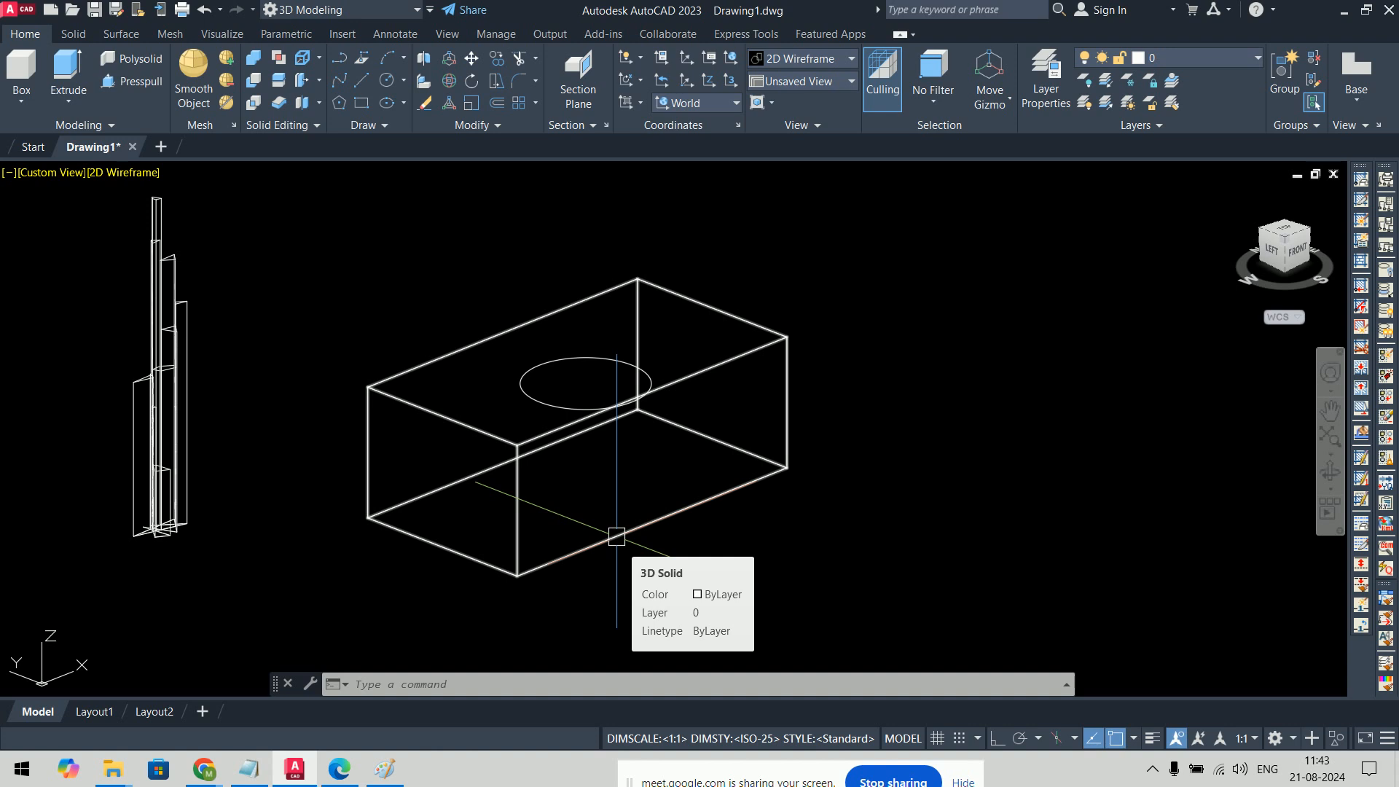
pyautogui.click(587, 358)
pyautogui.press('Delete')
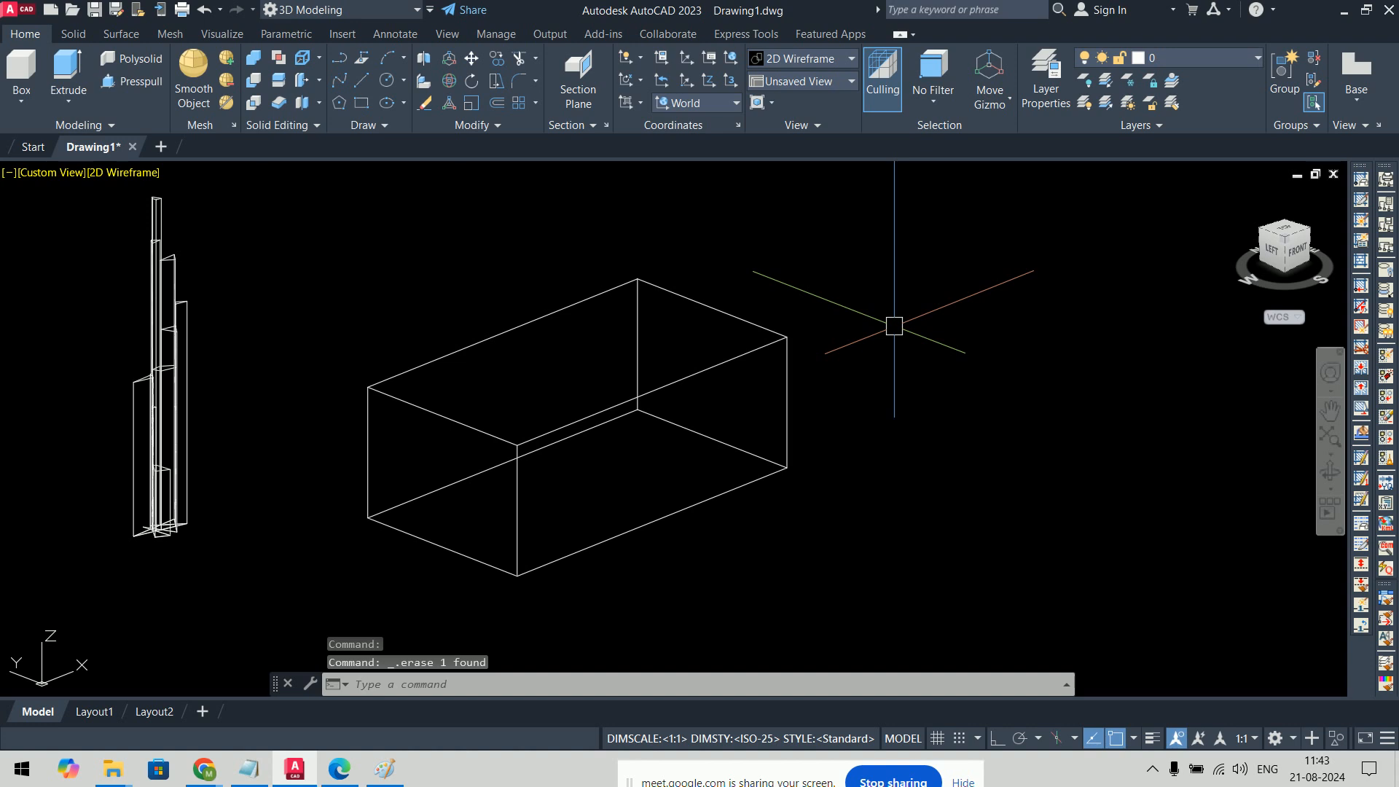
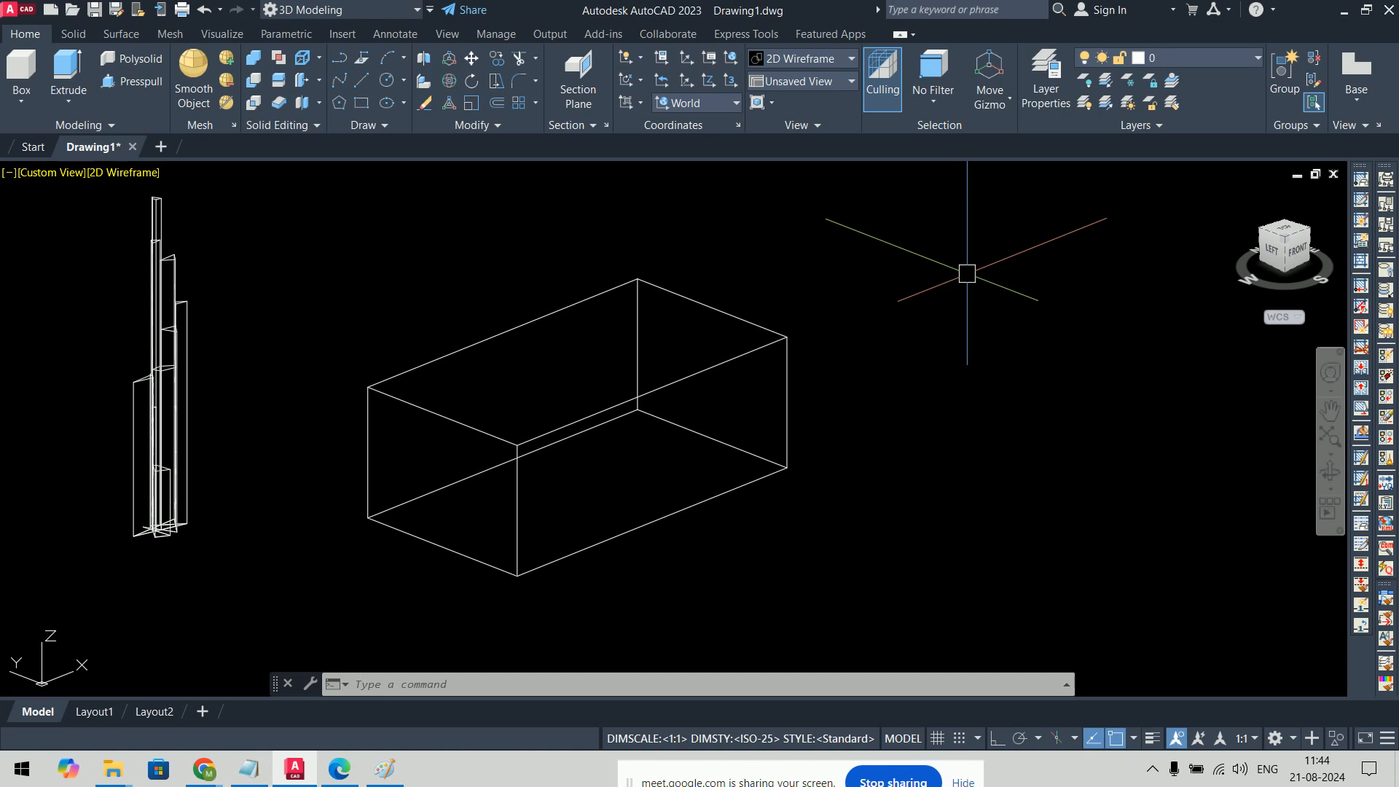
# Step: Switch to the PDF notes in Edge and handwrite "DUCS → F6" beside the Booleans section
pyautogui.click(339, 769)
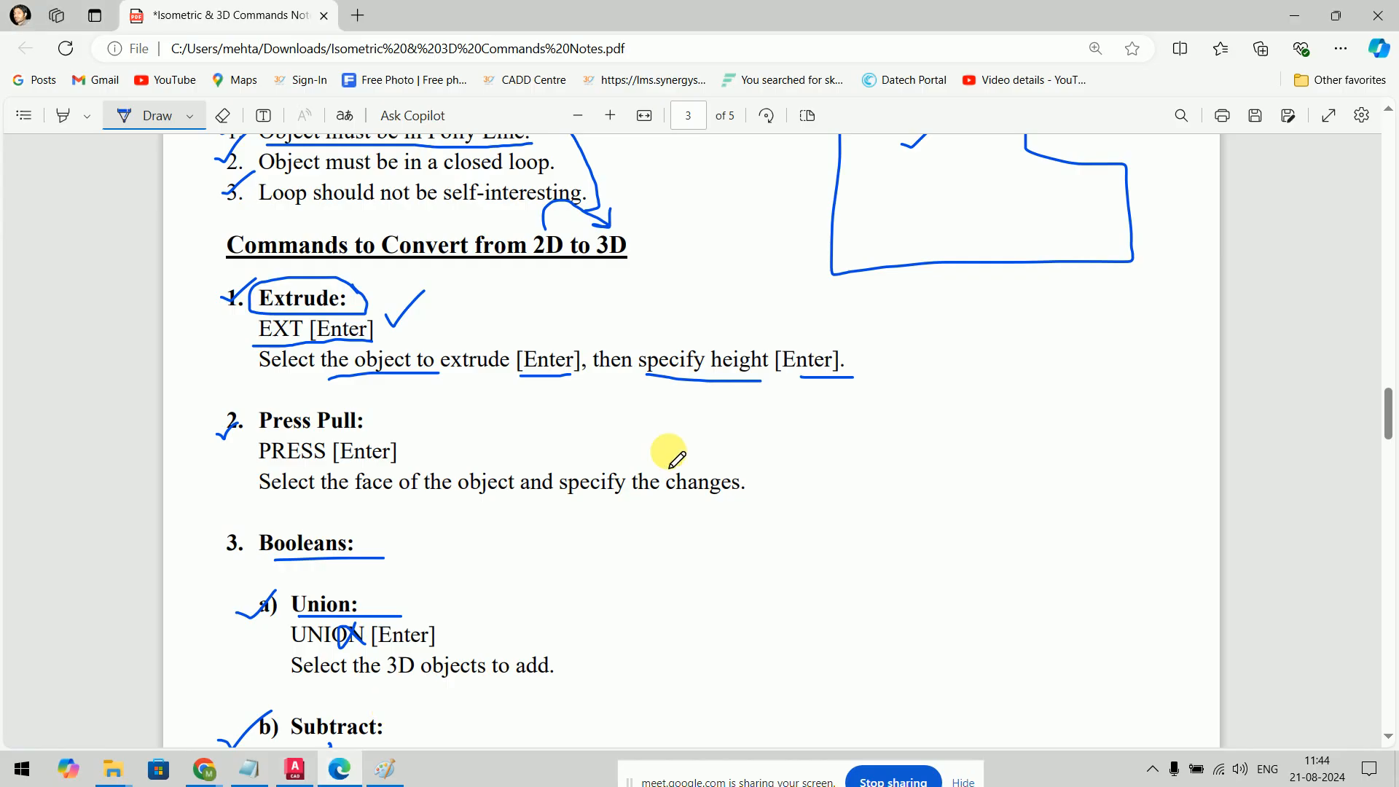
pyautogui.scroll(-2, 685, 463)
pyautogui.scroll(-10, 705, 473)
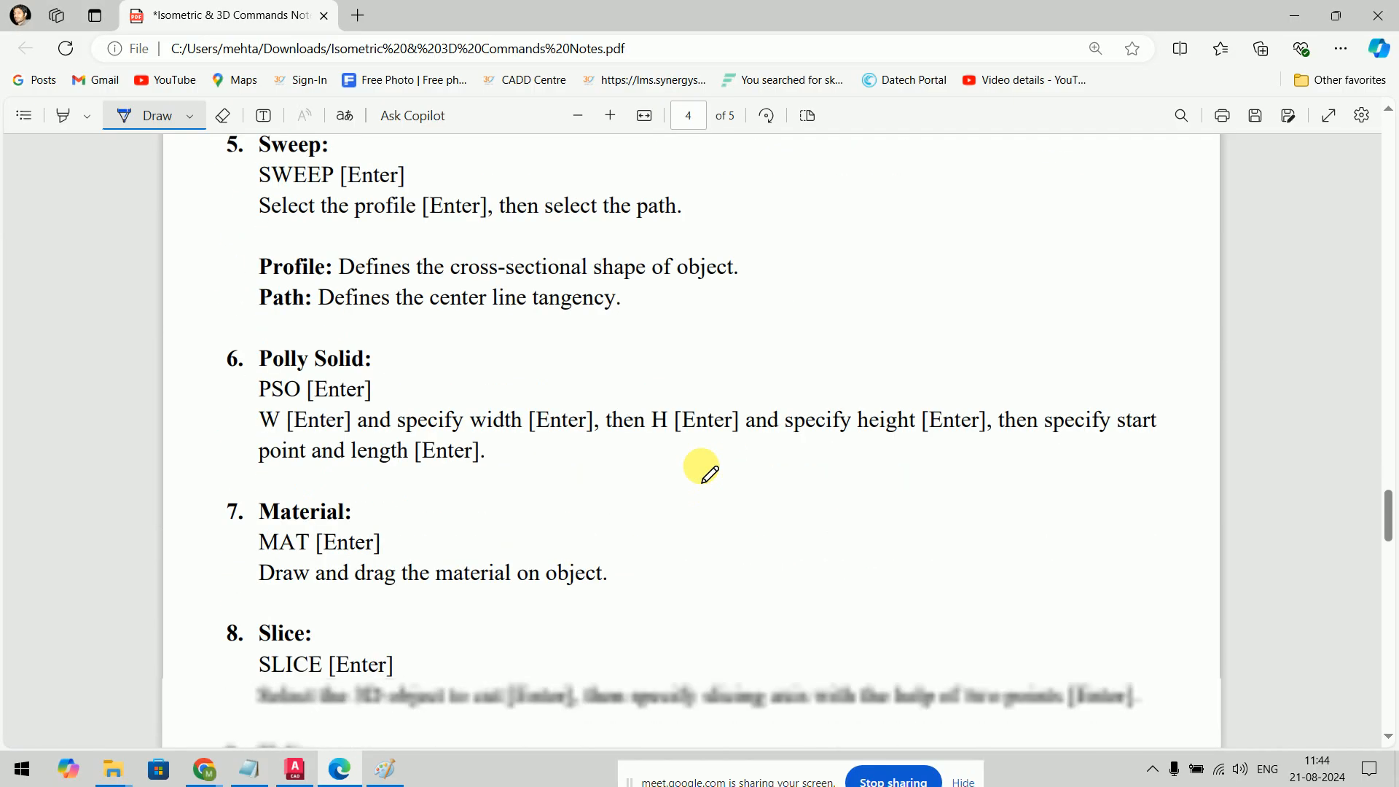
pyautogui.scroll(15, 701, 470)
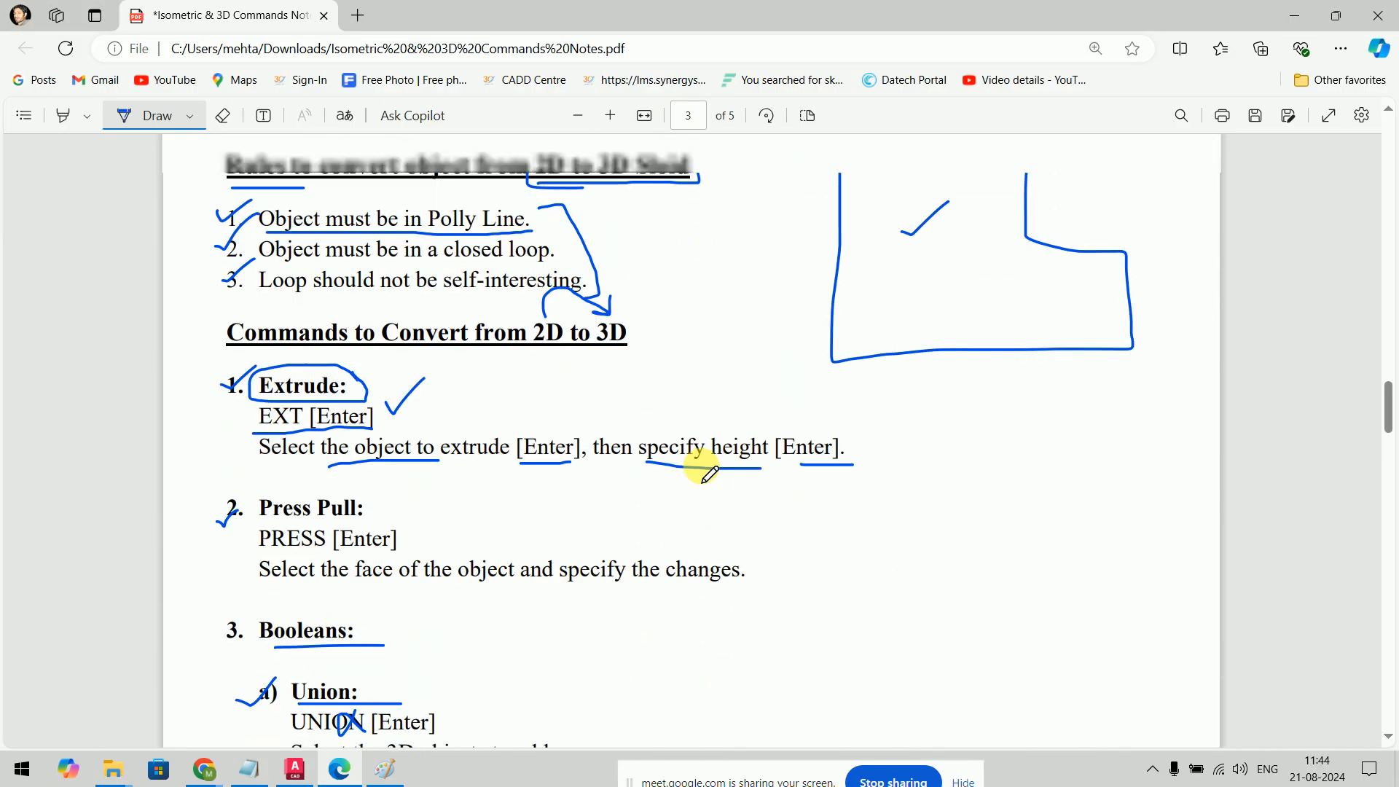
pyautogui.scroll(6, 712, 469)
pyautogui.scroll(-8, 705, 469)
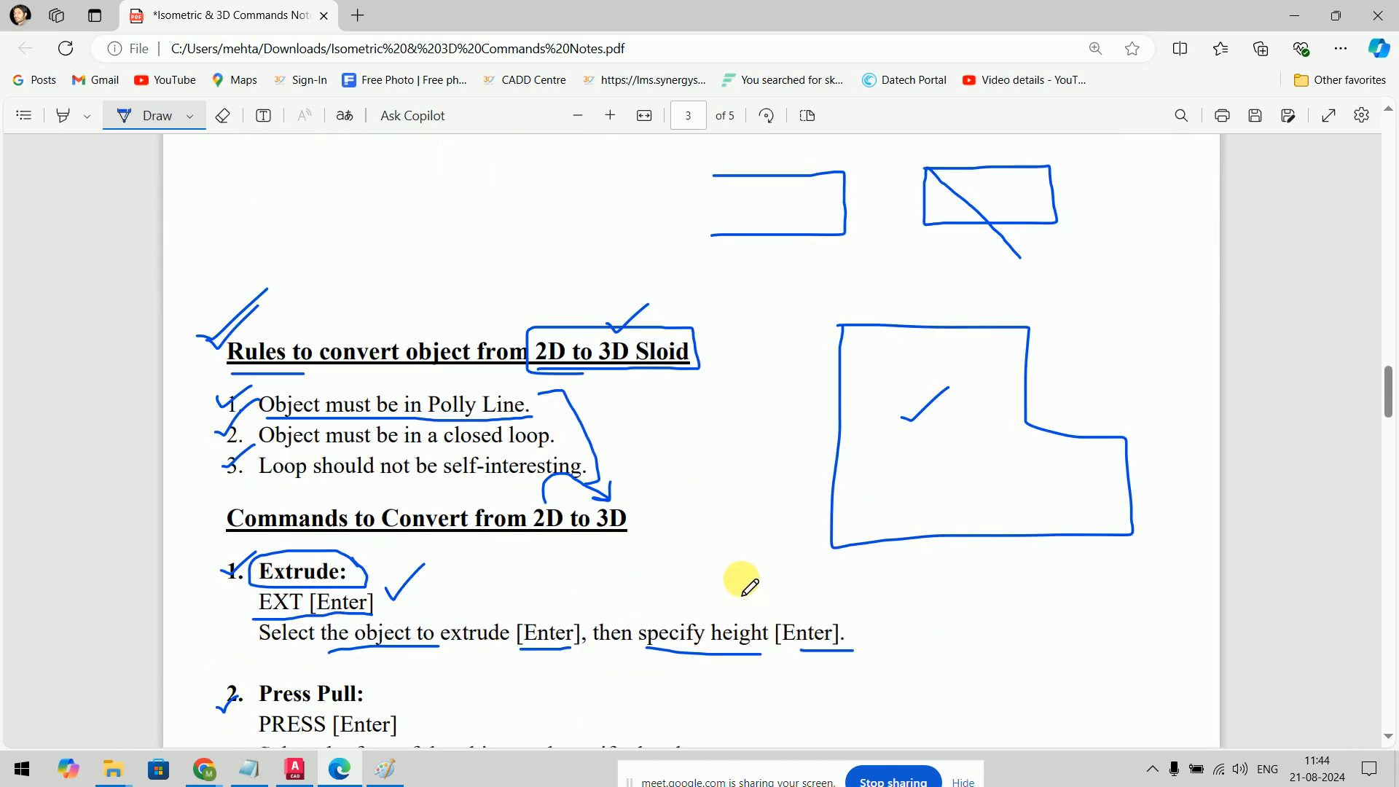
pyautogui.scroll(-3, 736, 554)
pyautogui.moveTo(728, 504)
pyautogui.mouseDown()
pyautogui.moveTo(718, 494)
pyautogui.moveTo(750, 509)
pyautogui.moveTo(811, 477)
pyautogui.moveTo(846, 493)
pyautogui.moveTo(901, 474)
pyautogui.moveTo(914, 489)
pyautogui.mouseUp()
pyautogui.moveTo(971, 445)
pyautogui.mouseDown()
pyautogui.moveTo(955, 502)
pyautogui.moveTo(974, 474)
pyautogui.moveTo(1000, 495)
pyautogui.moveTo(1000, 482)
pyautogui.mouseUp()
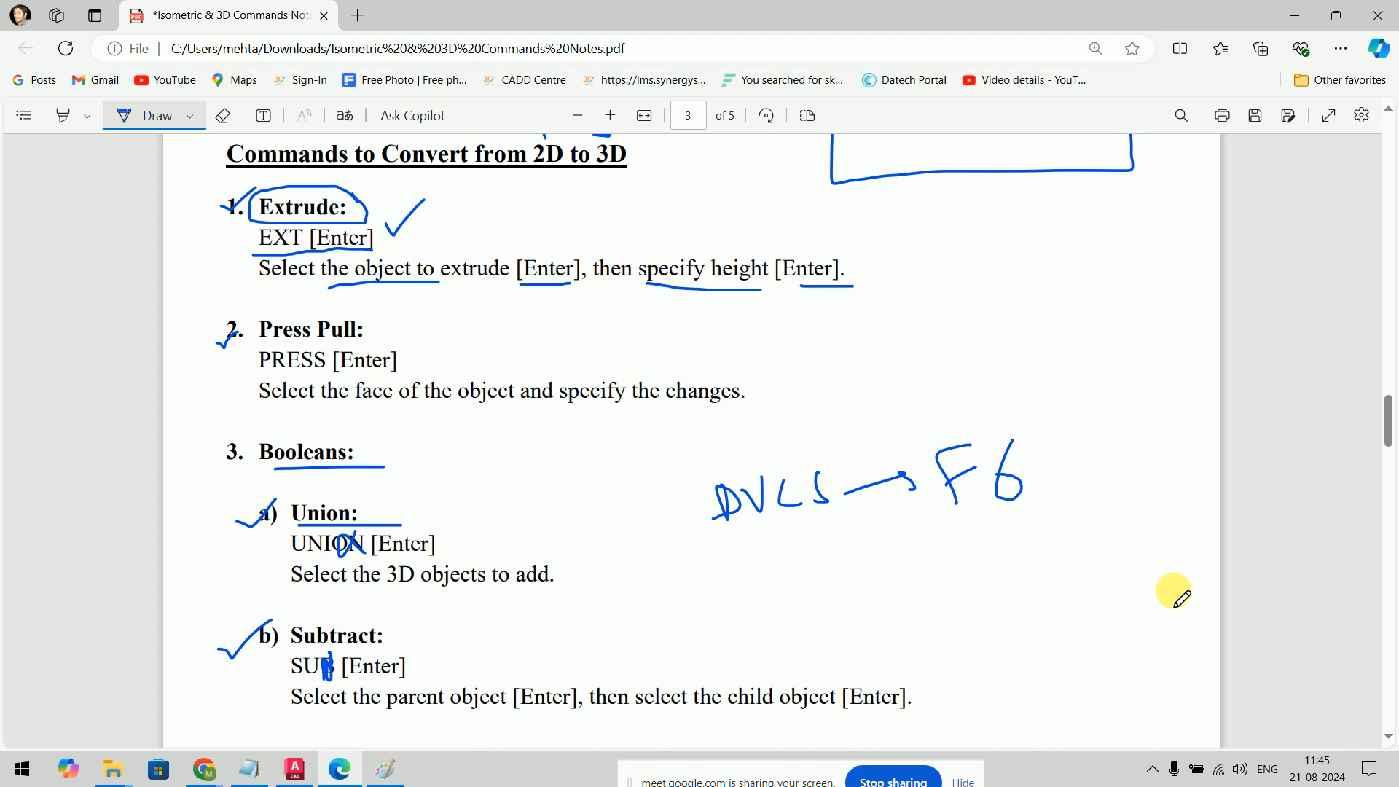
# Step: Return to AutoCAD, turn on Dynamic UCS and draw a circle of about 110 radius on the box's top face
pyautogui.click(294, 769)
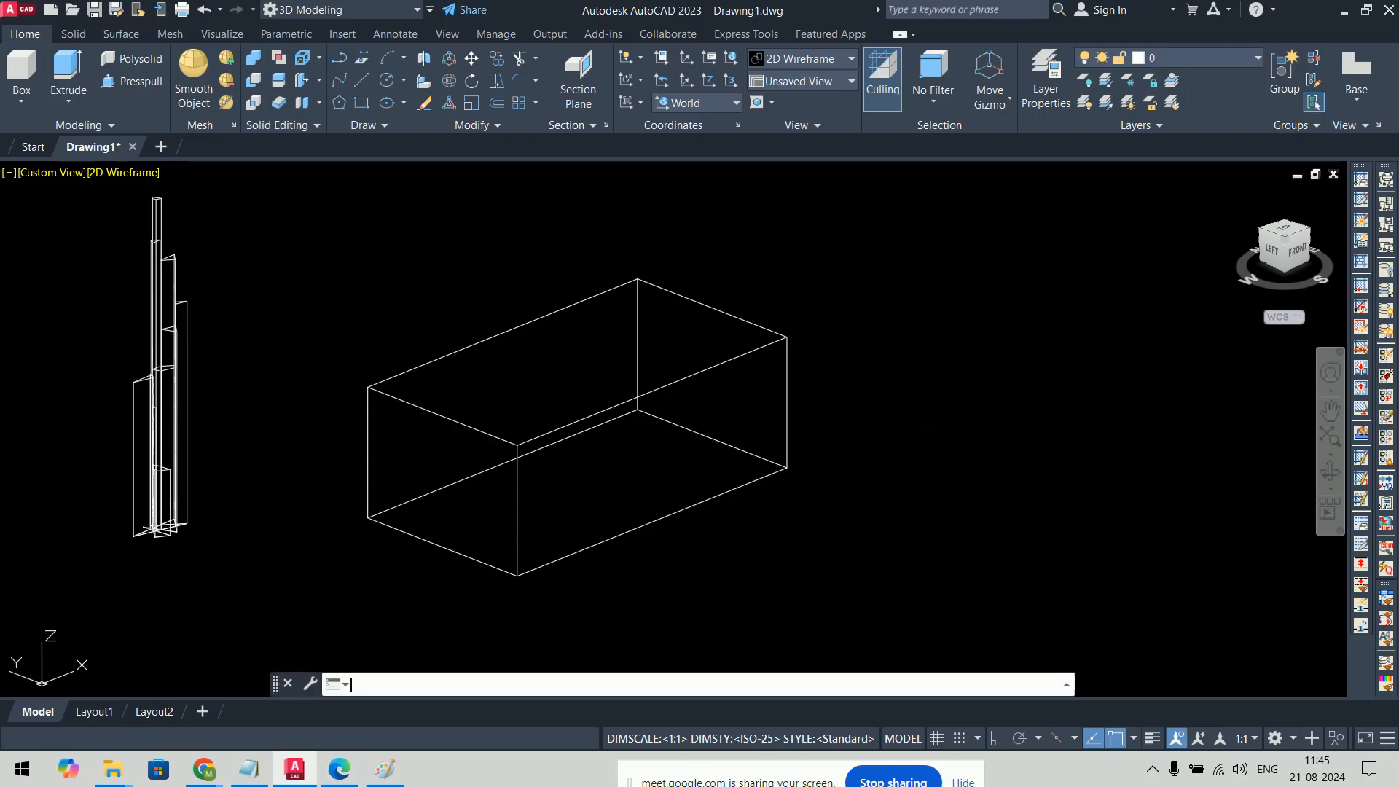
pyautogui.press('F6')
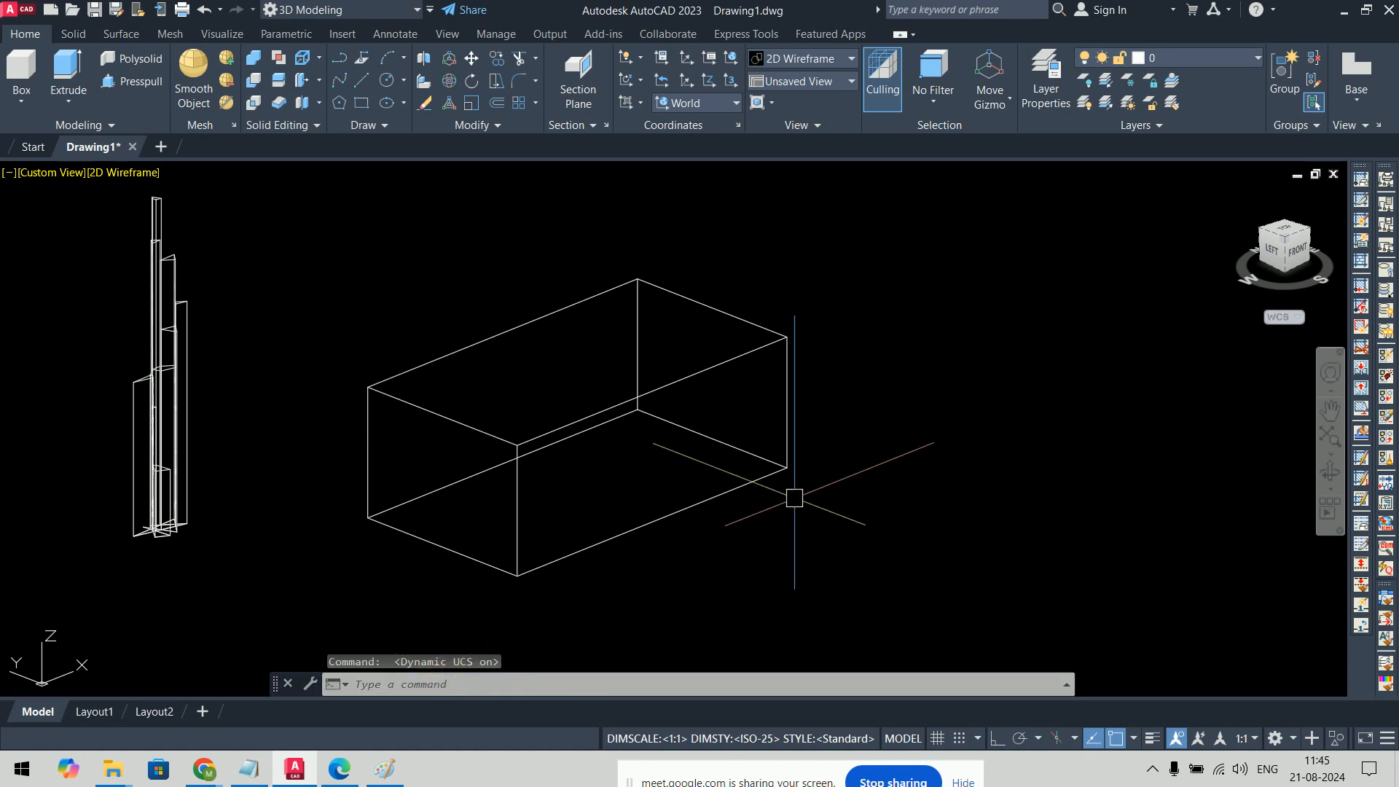
pyautogui.write('c')
pyautogui.press('Return')
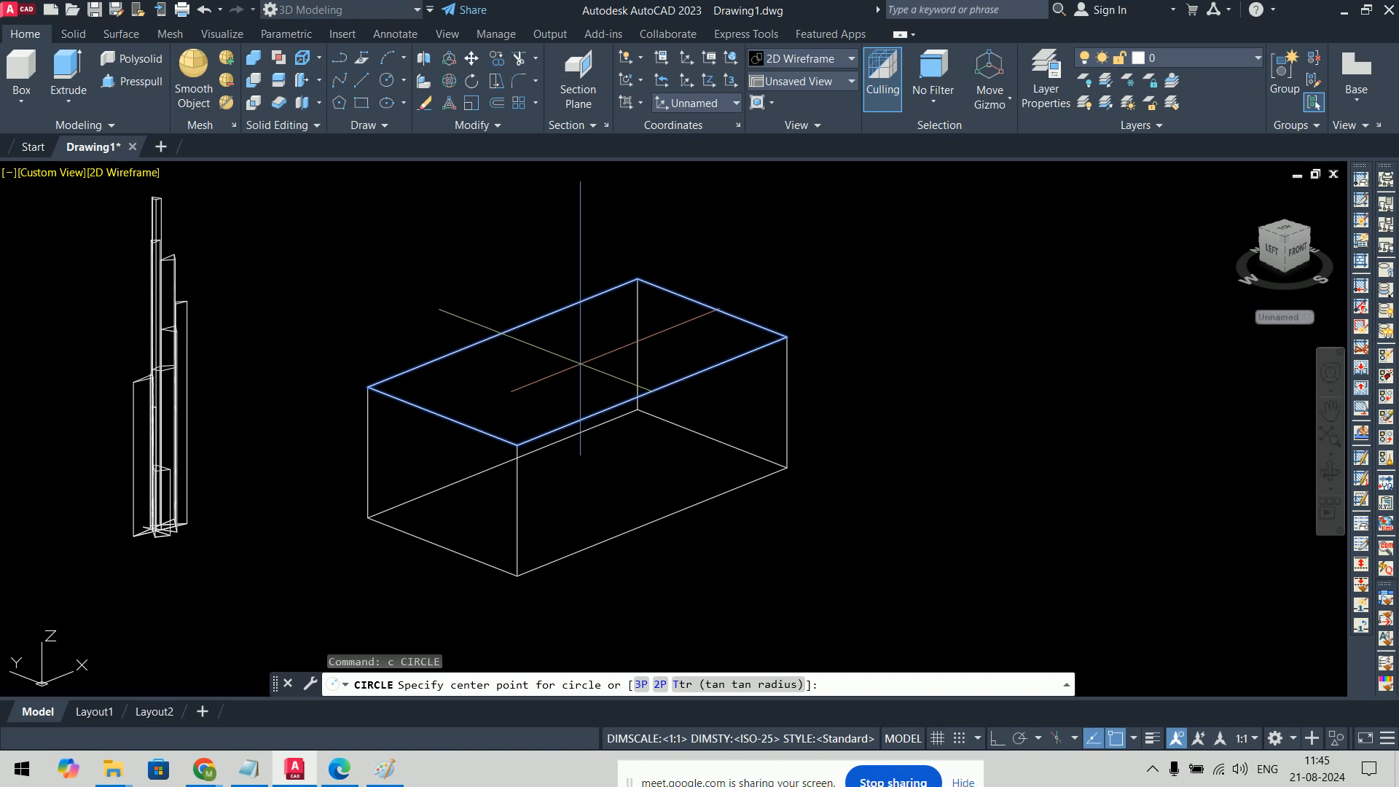
pyautogui.click(586, 367)
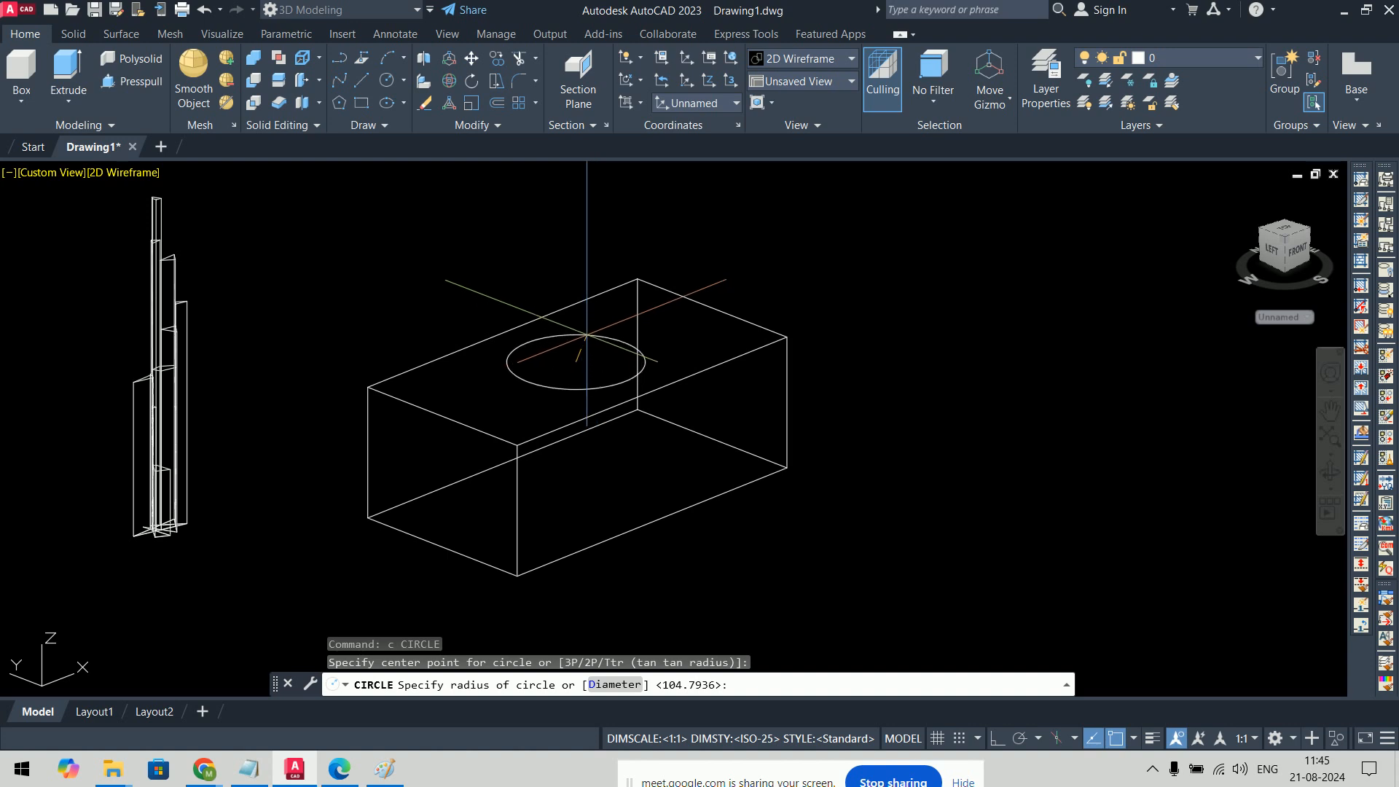
pyautogui.click(593, 336)
# Step: Draw a circle of about 62 radius on the box's long front face and another circle on its left end face
pyautogui.press('Return')
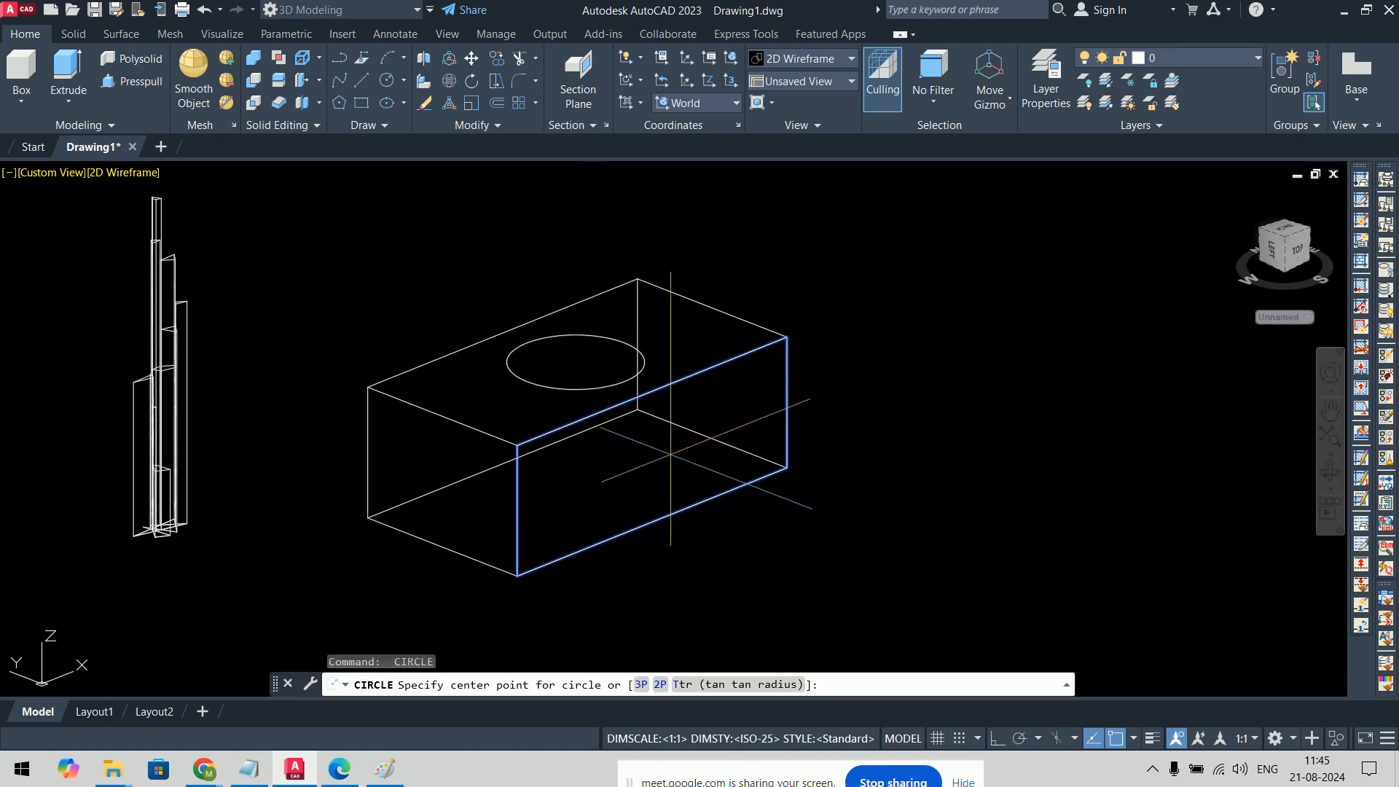
pyautogui.click(650, 458)
pyautogui.click(660, 490)
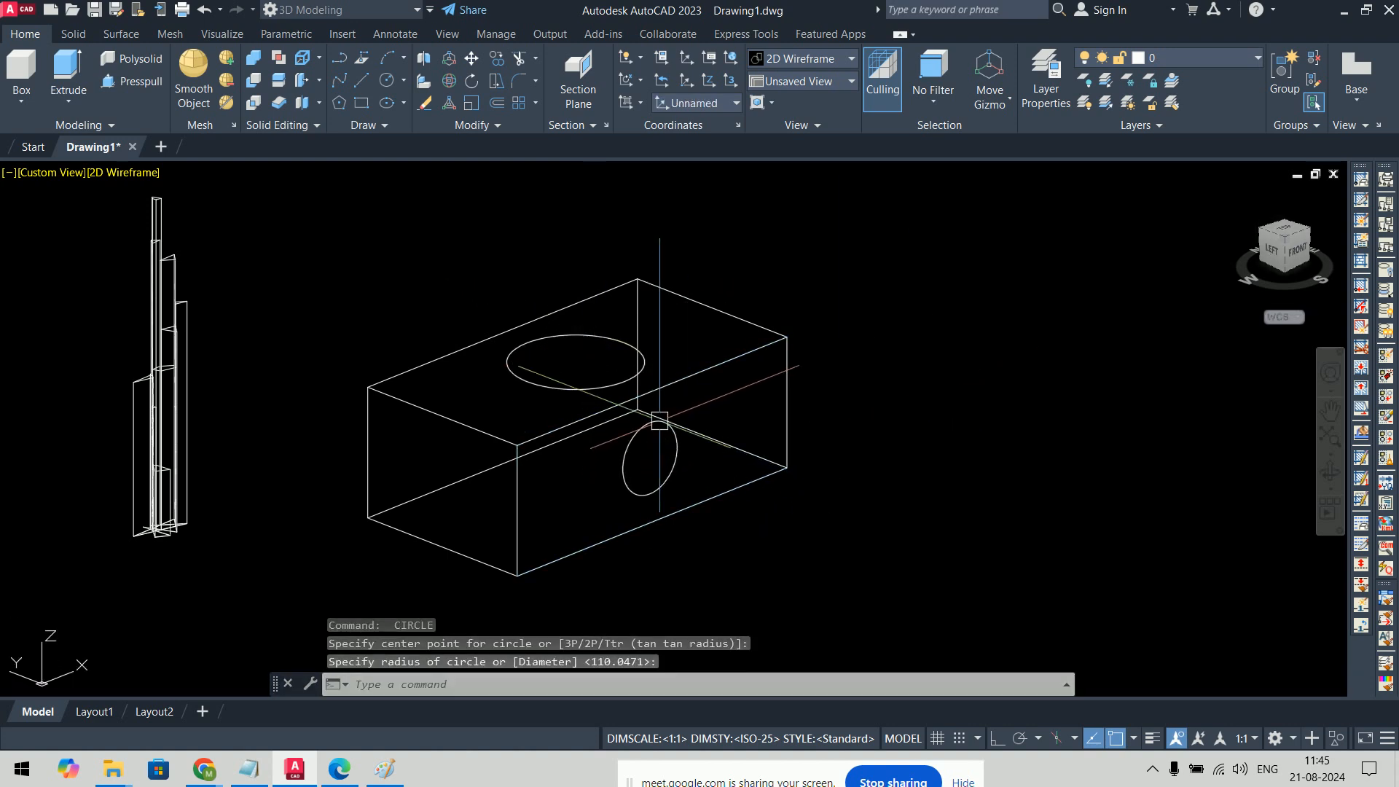
pyautogui.press('Return')
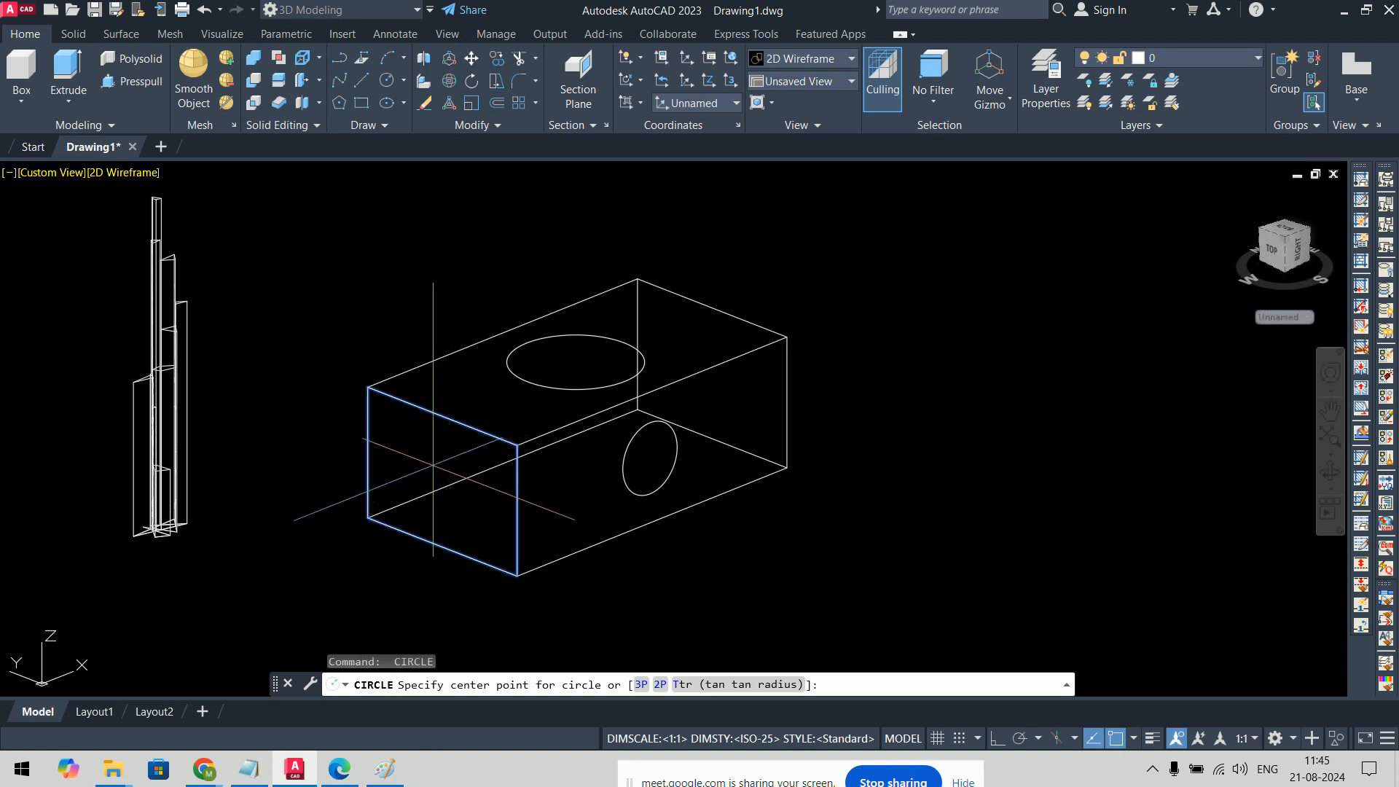
pyautogui.click(433, 466)
pyautogui.keyDown('shift'); pyautogui.moveTo(756, 565); pyautogui.dragTo(1018, 475, button='middle'); pyautogui.keyUp('shift')
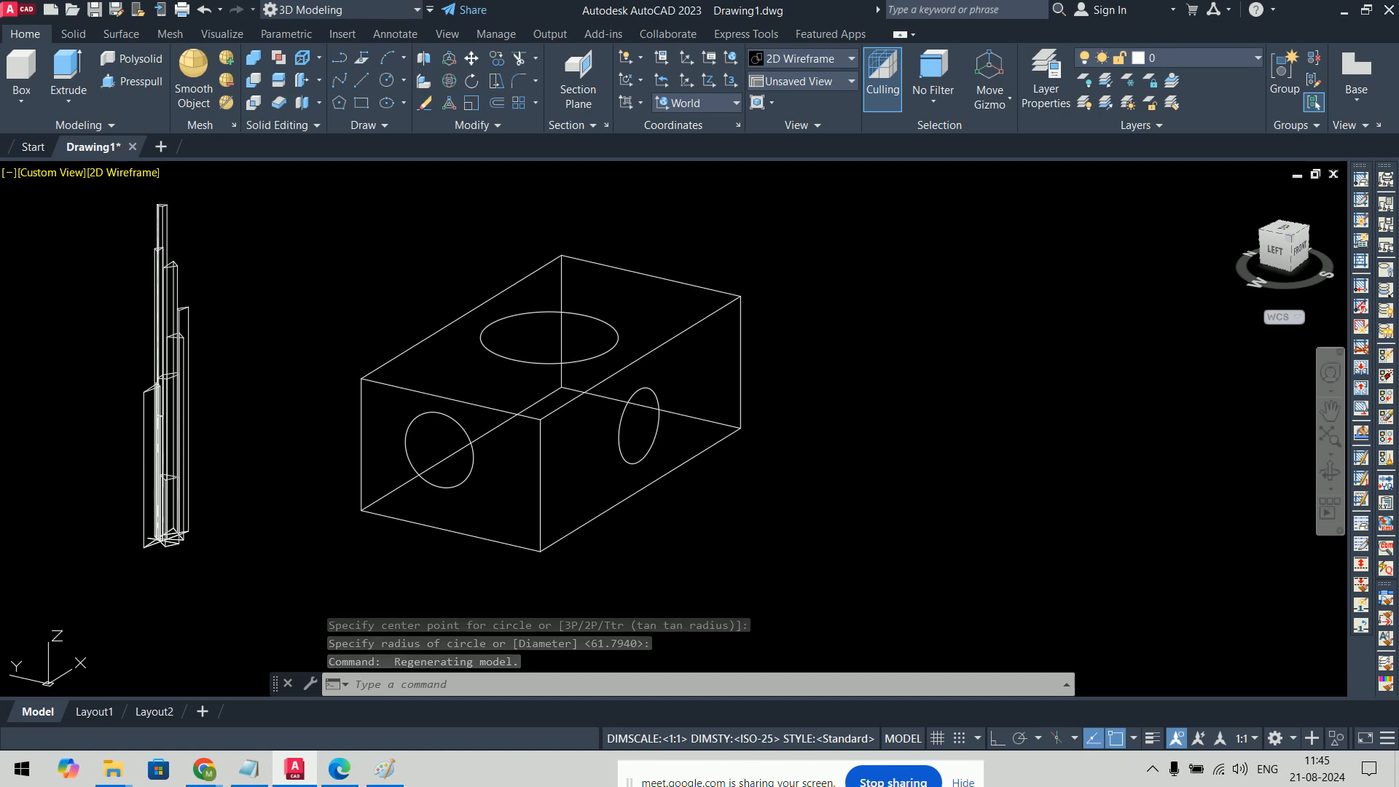
# Step: Extrude the circle on the box's top face upward by about 609 units
pyautogui.keyDown('shift'); pyautogui.moveTo(1007, 464); pyautogui.dragTo(961, 388, button='middle'); pyautogui.keyUp('shift')
pyautogui.write('EXT')
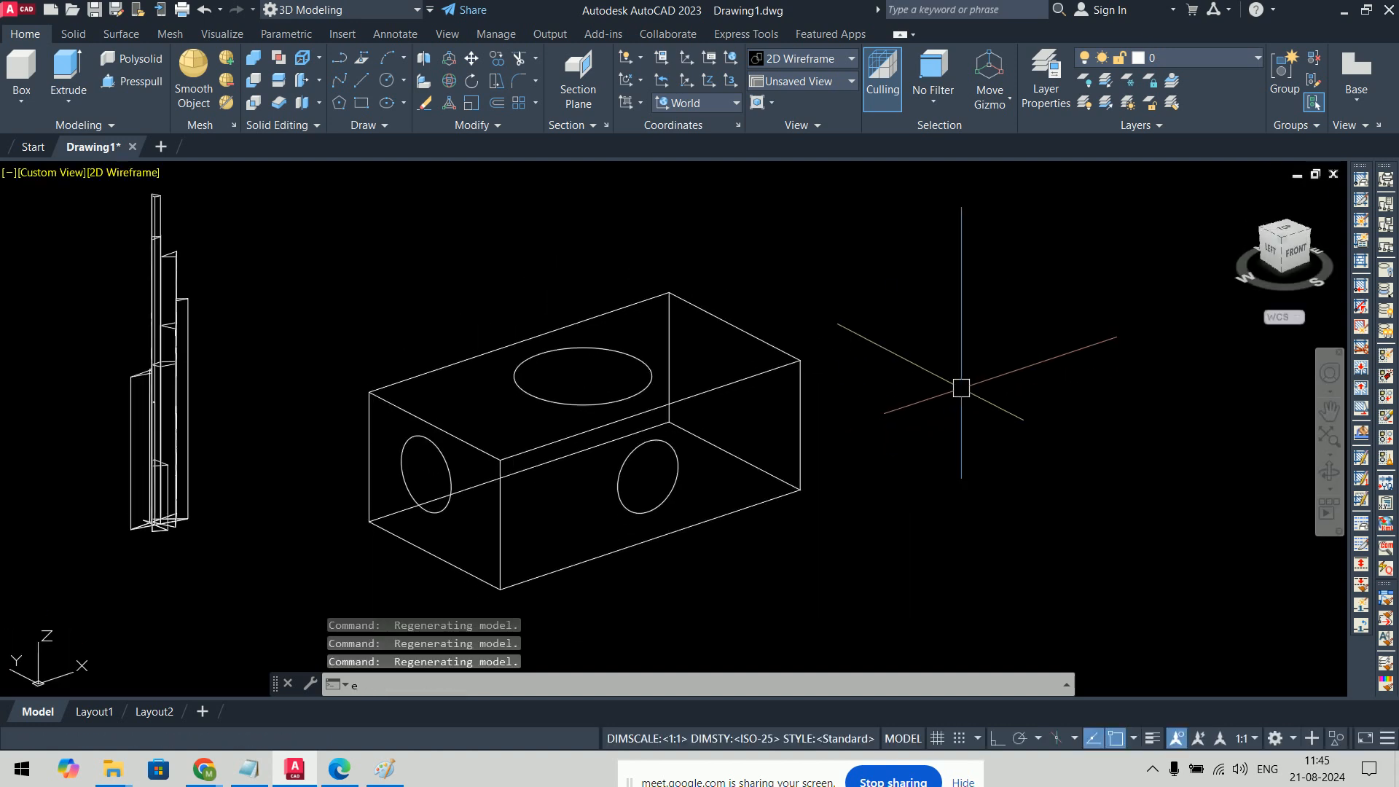
pyautogui.press('Return')
pyautogui.click(634, 351)
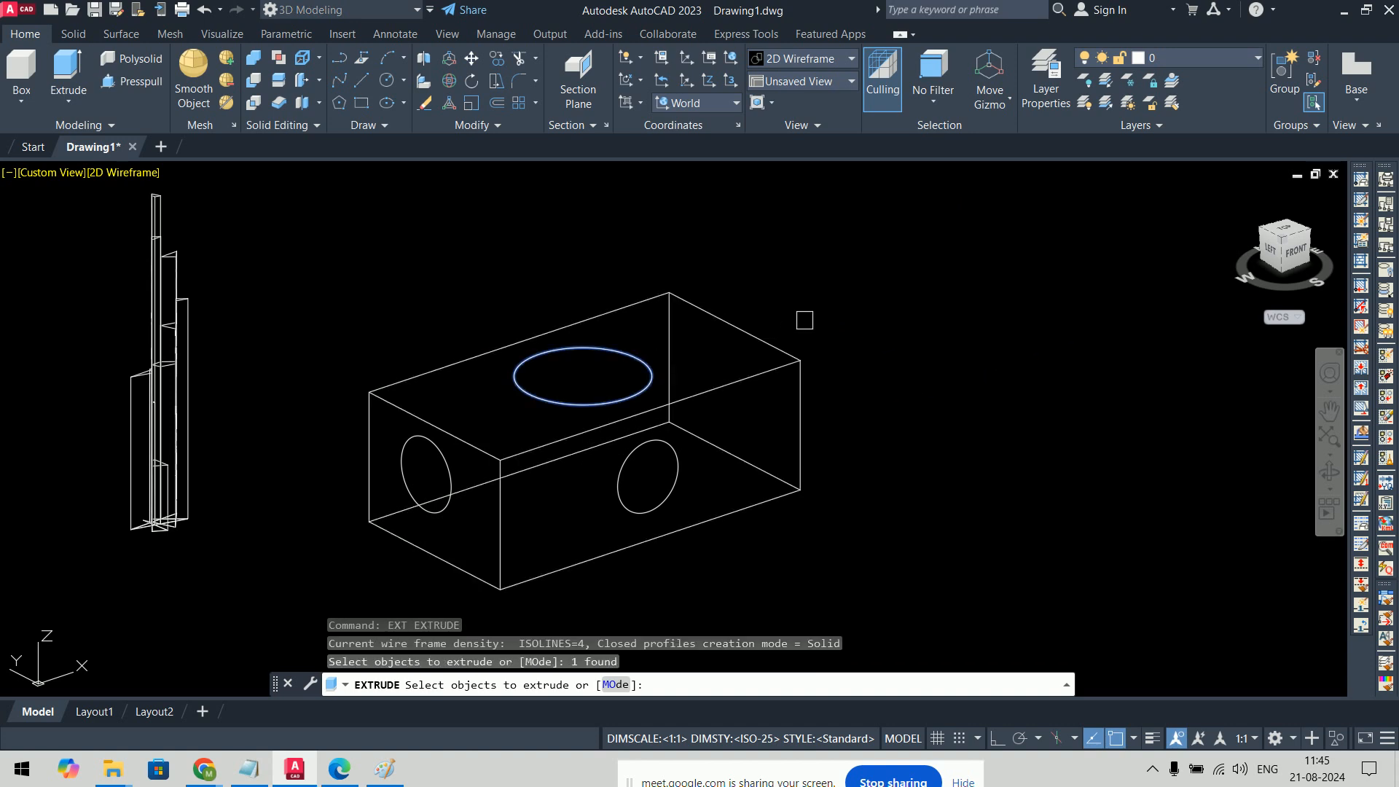
pyautogui.press('Return')
pyautogui.scroll(-4, 778, 448)
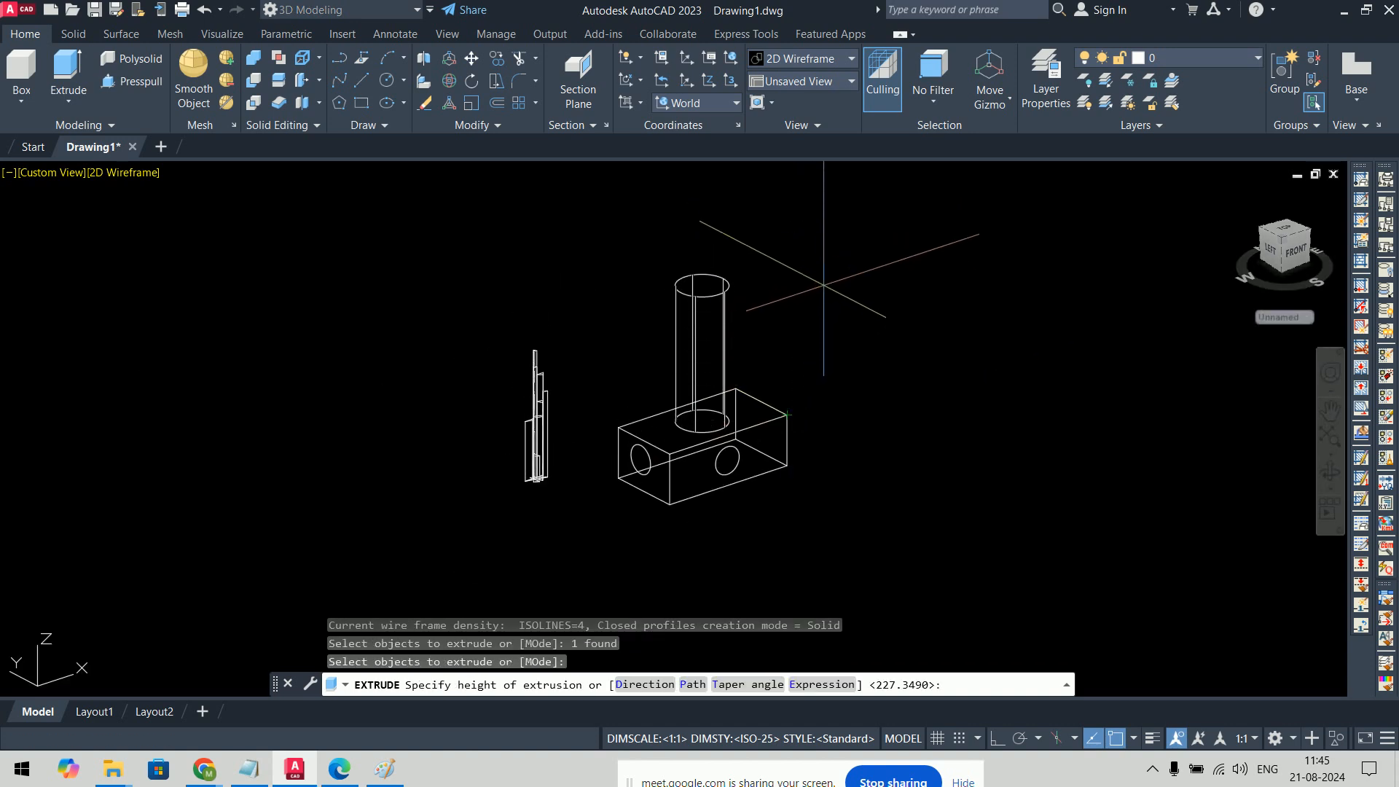
pyautogui.click(807, 295)
# Step: Extrude the circle on the box's left end face through the box and out beyond its opposite end
pyautogui.scroll(6, 835, 508)
pyautogui.scroll(-5, 835, 508)
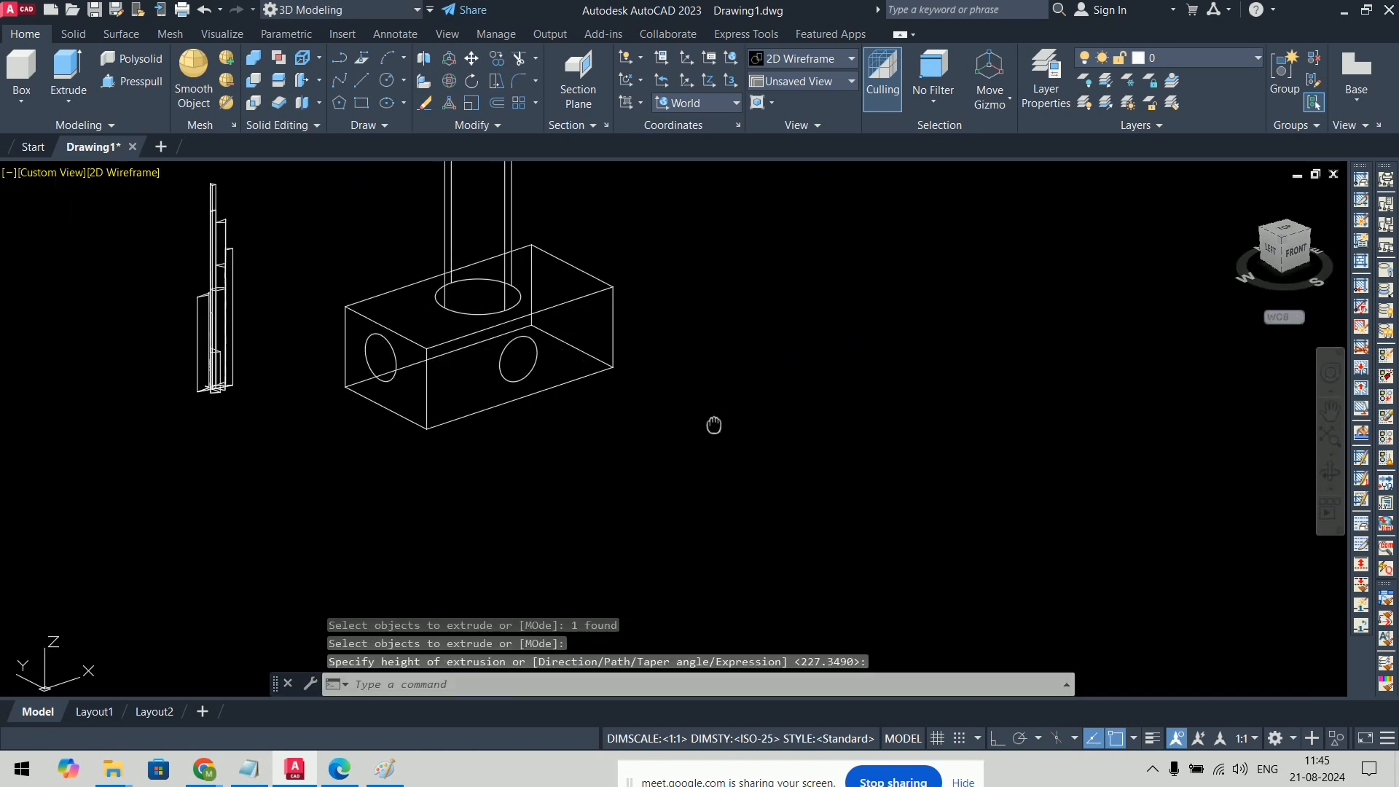
pyautogui.press('Return')
pyautogui.click(440, 391)
pyautogui.press('Return')
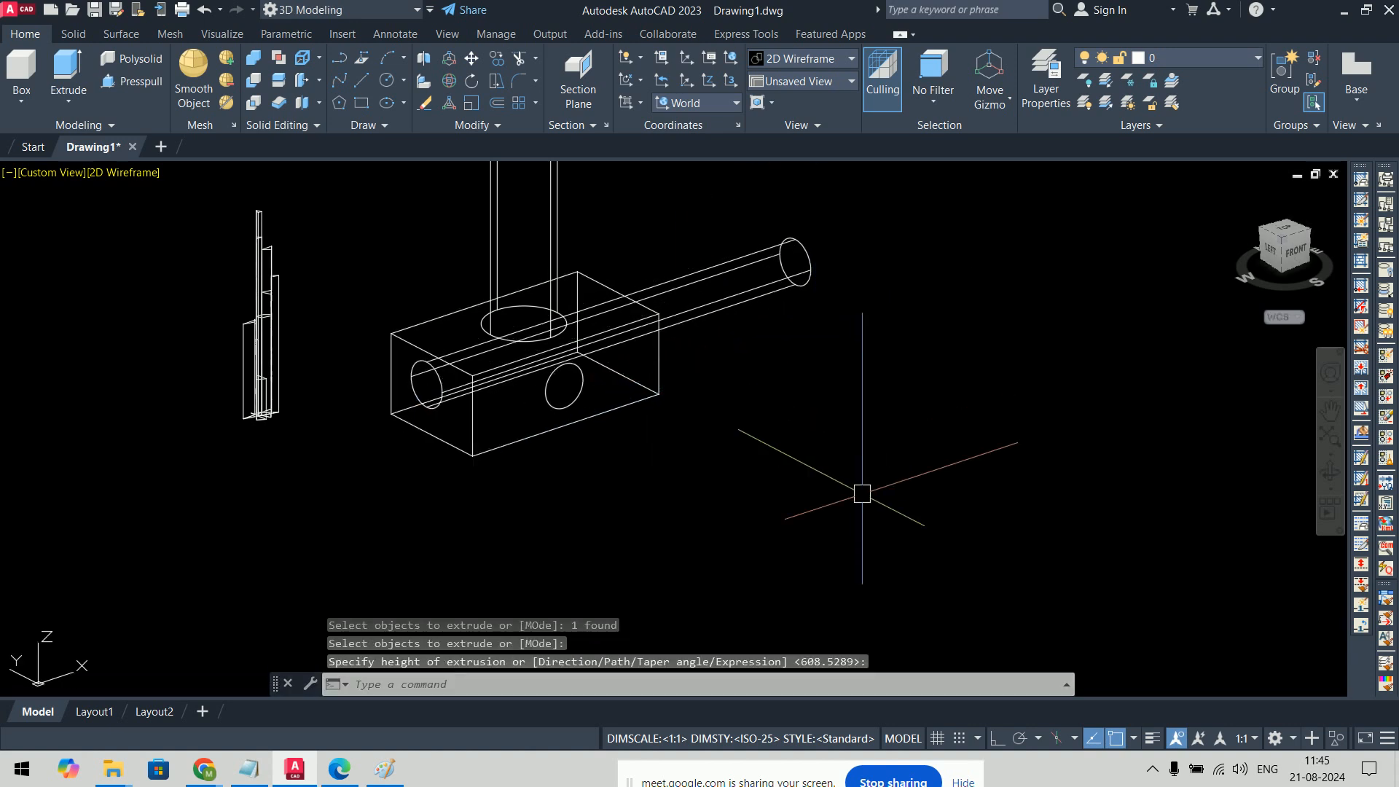
# Step: Switch the visual style to Conceptual with the whole model in view
pyautogui.press('Escape')
pyautogui.write('vs')
pyautogui.press('Return')
pyautogui.write('s')
pyautogui.write('c')
pyautogui.press('Return')
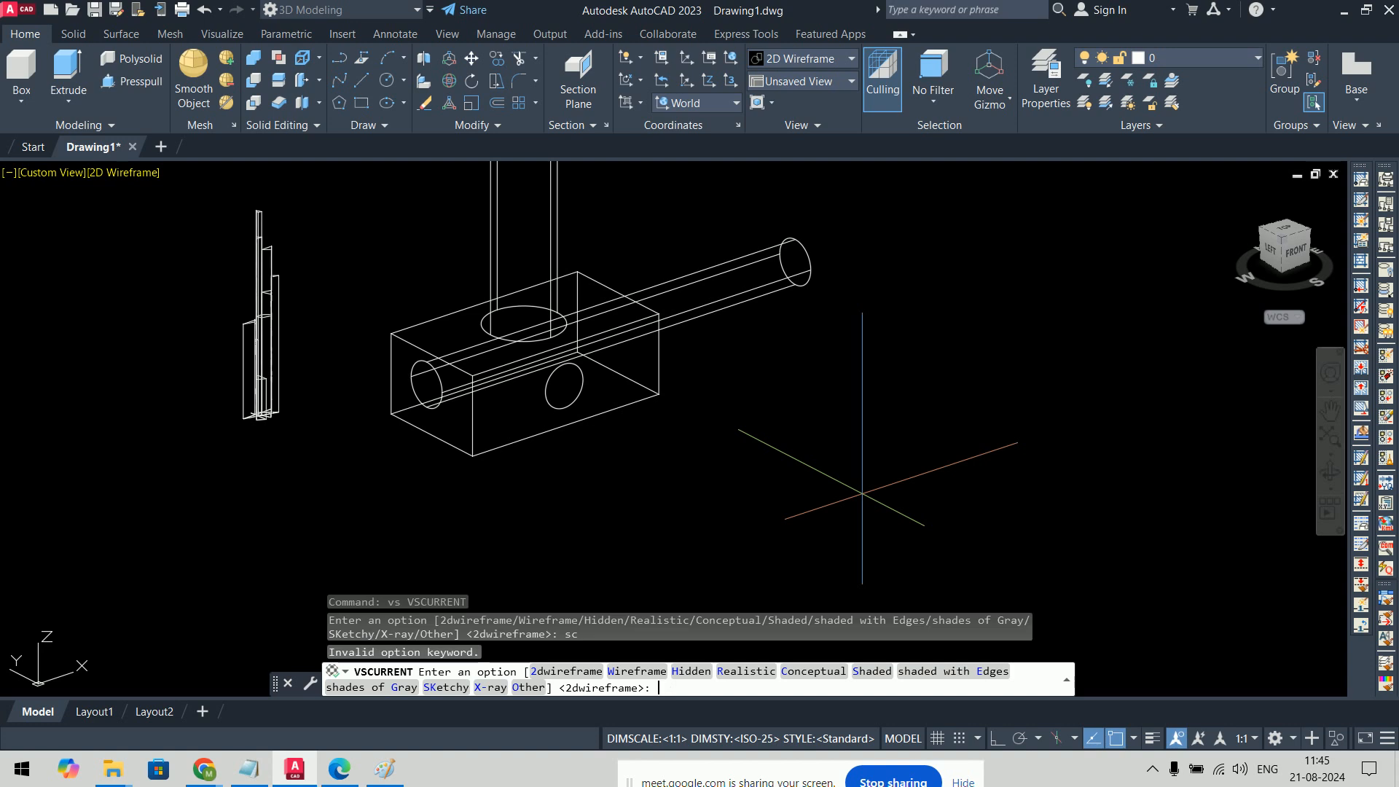
pyautogui.write('c')
pyautogui.press('Return')
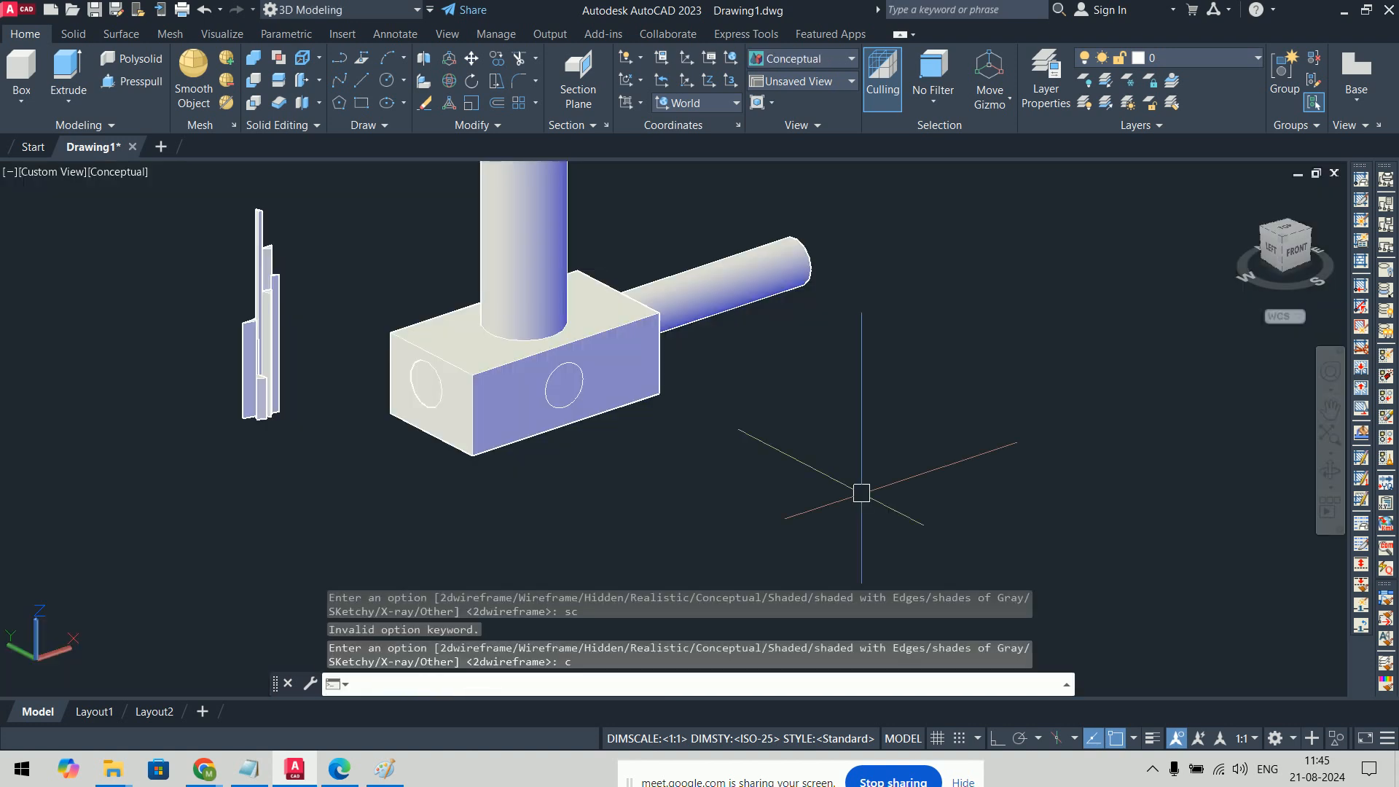
pyautogui.moveTo(838, 399); pyautogui.dragTo(850, 493, button='middle')
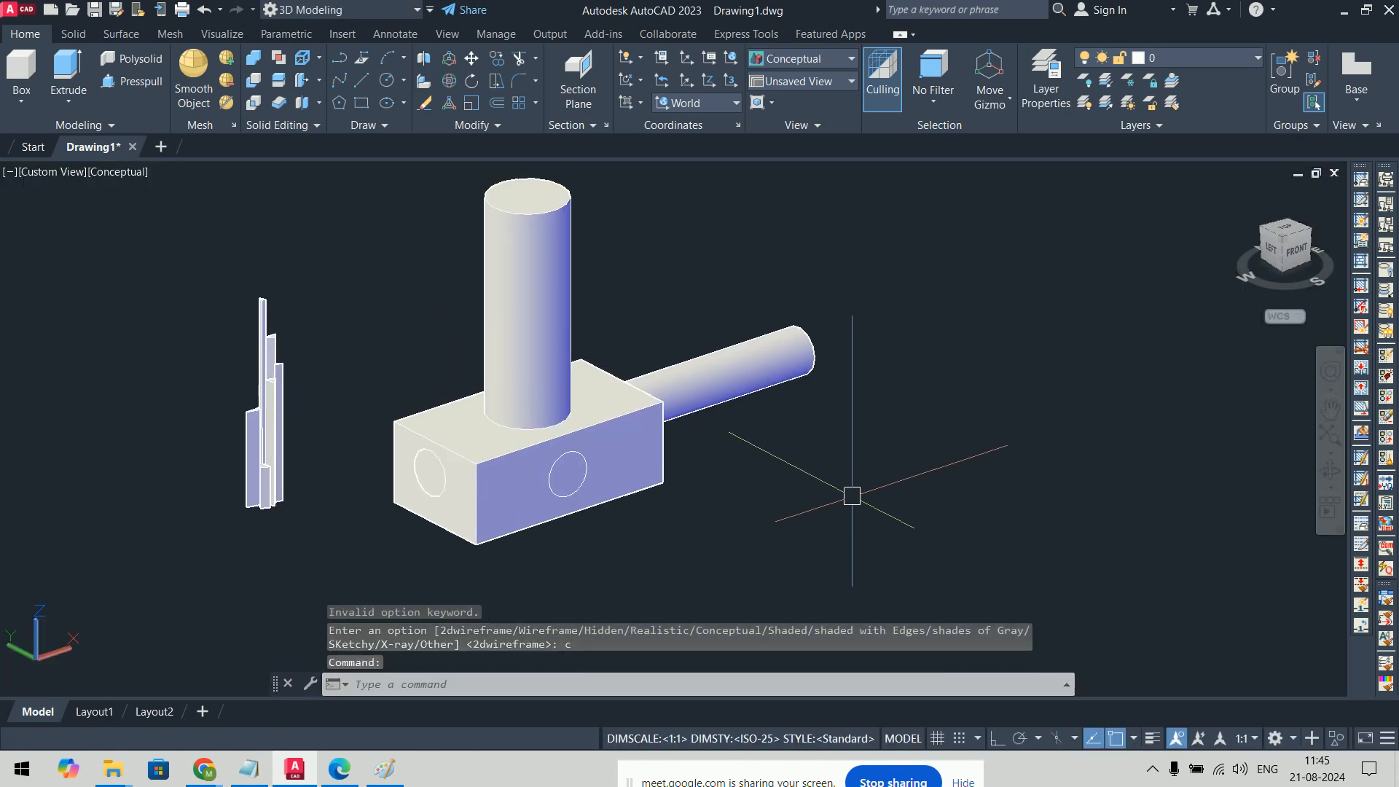
# Step: Subtract the horizontal cylinder from the box to cut a lengthwise through hole
pyautogui.write('su')
pyautogui.press('Return')
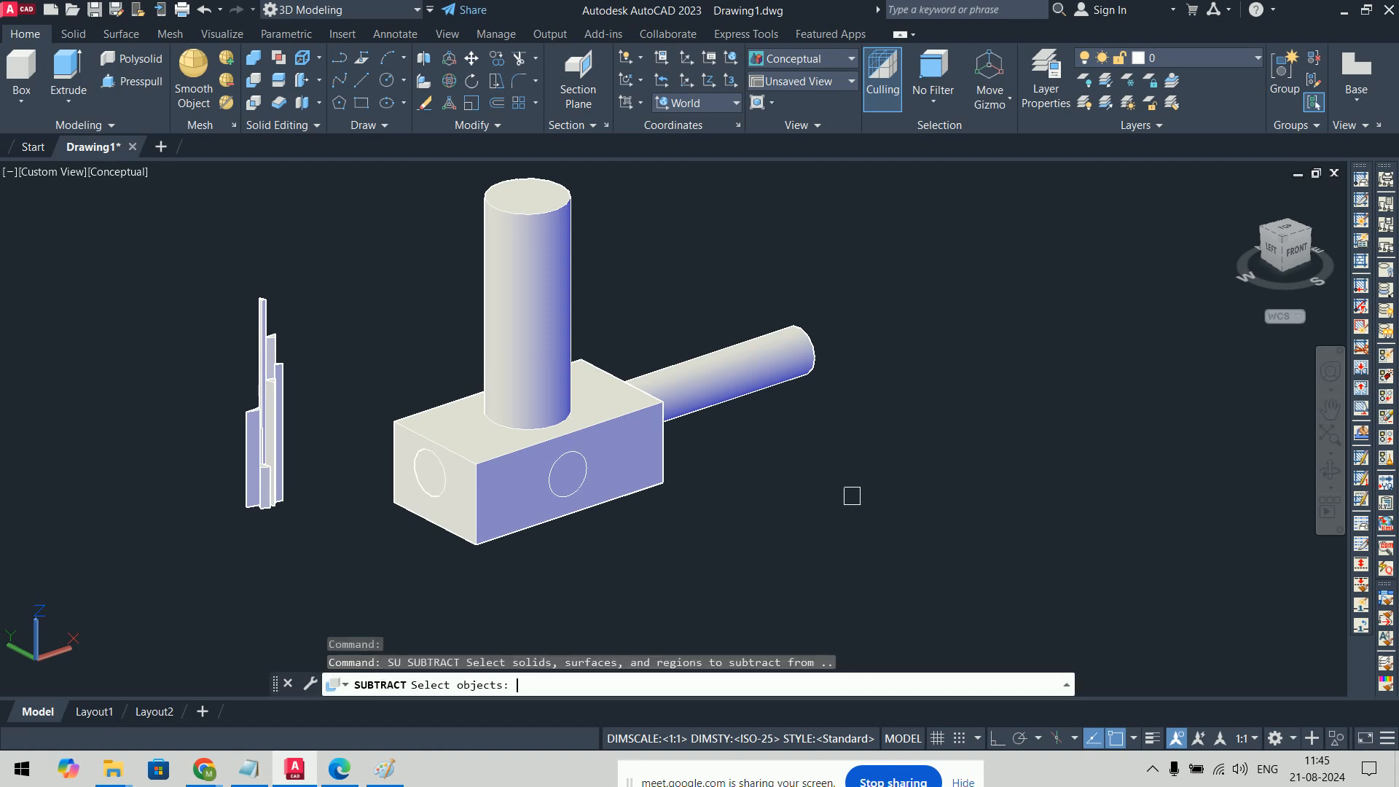
pyautogui.click(658, 475)
pyautogui.press('Return')
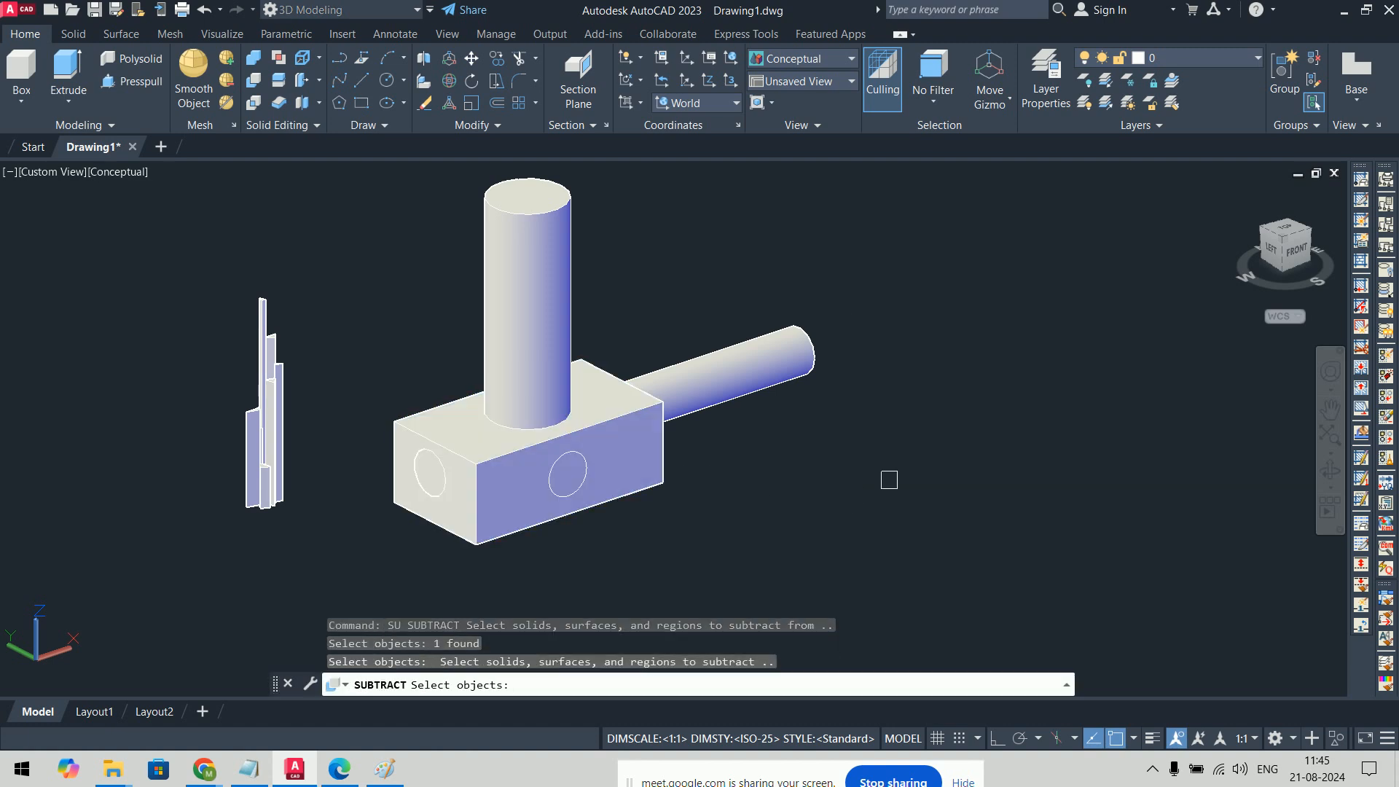
pyautogui.click(764, 358)
pyautogui.press('Return')
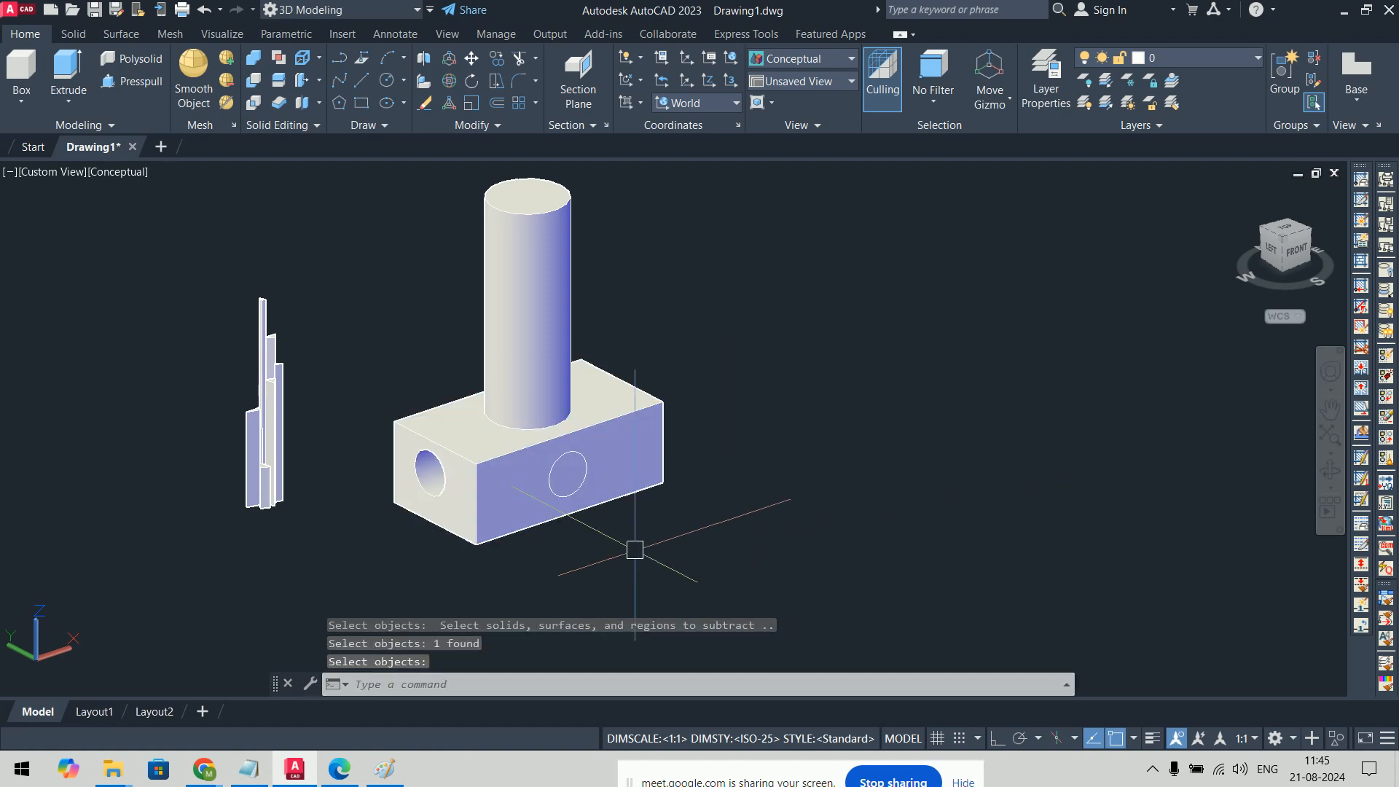
pyautogui.keyDown('shift'); pyautogui.moveTo(634, 549); pyautogui.dragTo(641, 503, button='middle'); pyautogui.keyUp('shift')
# Step: Undo the subtraction, the Conceptual style change and the extrusion of the left end circle
pyautogui.hotkey('ctrl', 'z')
pyautogui.hotkey('ctrl', 'z')
pyautogui.hotkey('ctrl', 'z')
pyautogui.hotkey('ctrl', 'z')
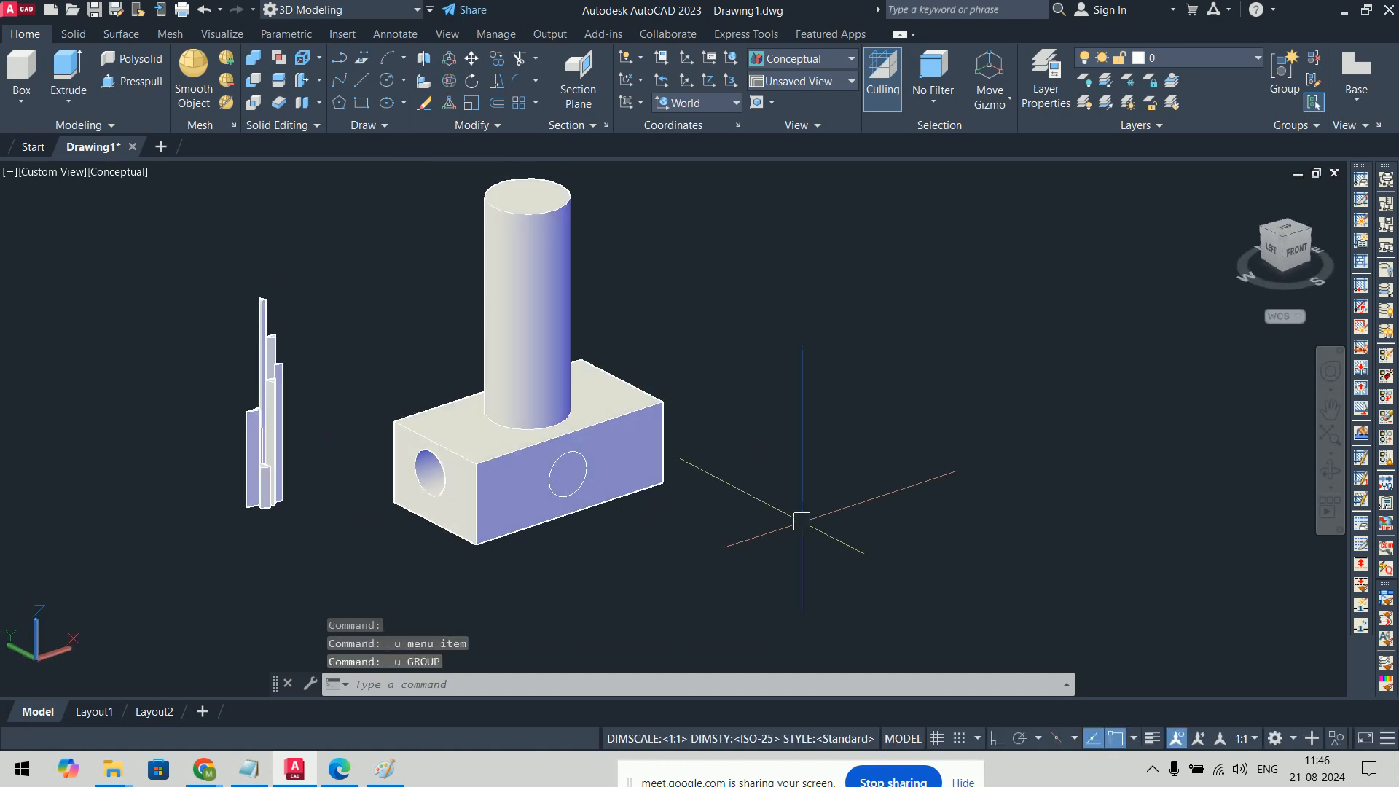
pyautogui.hotkey('ctrl', 'z')
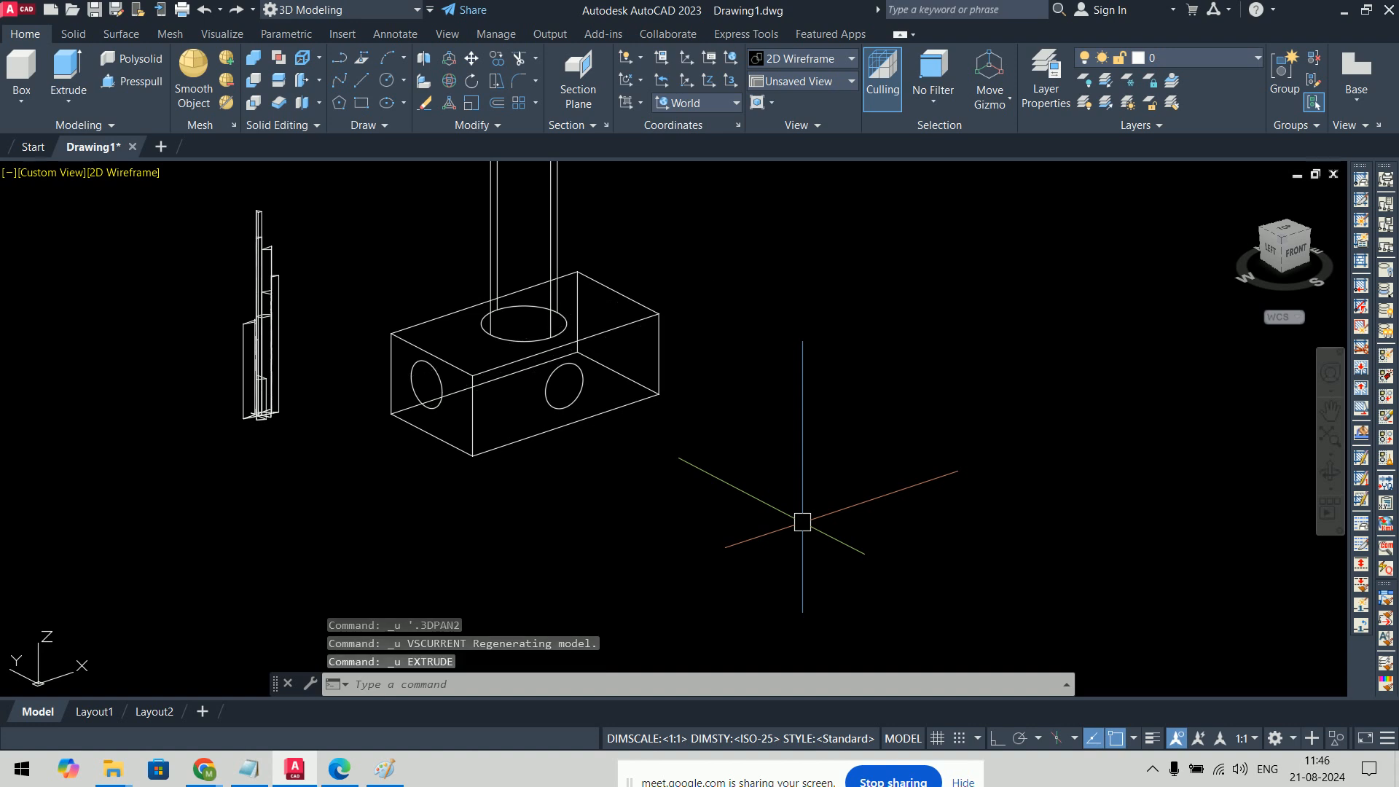
# Step: Display the box and vertical cylinder in the Conceptual visual style
pyautogui.write('vs')
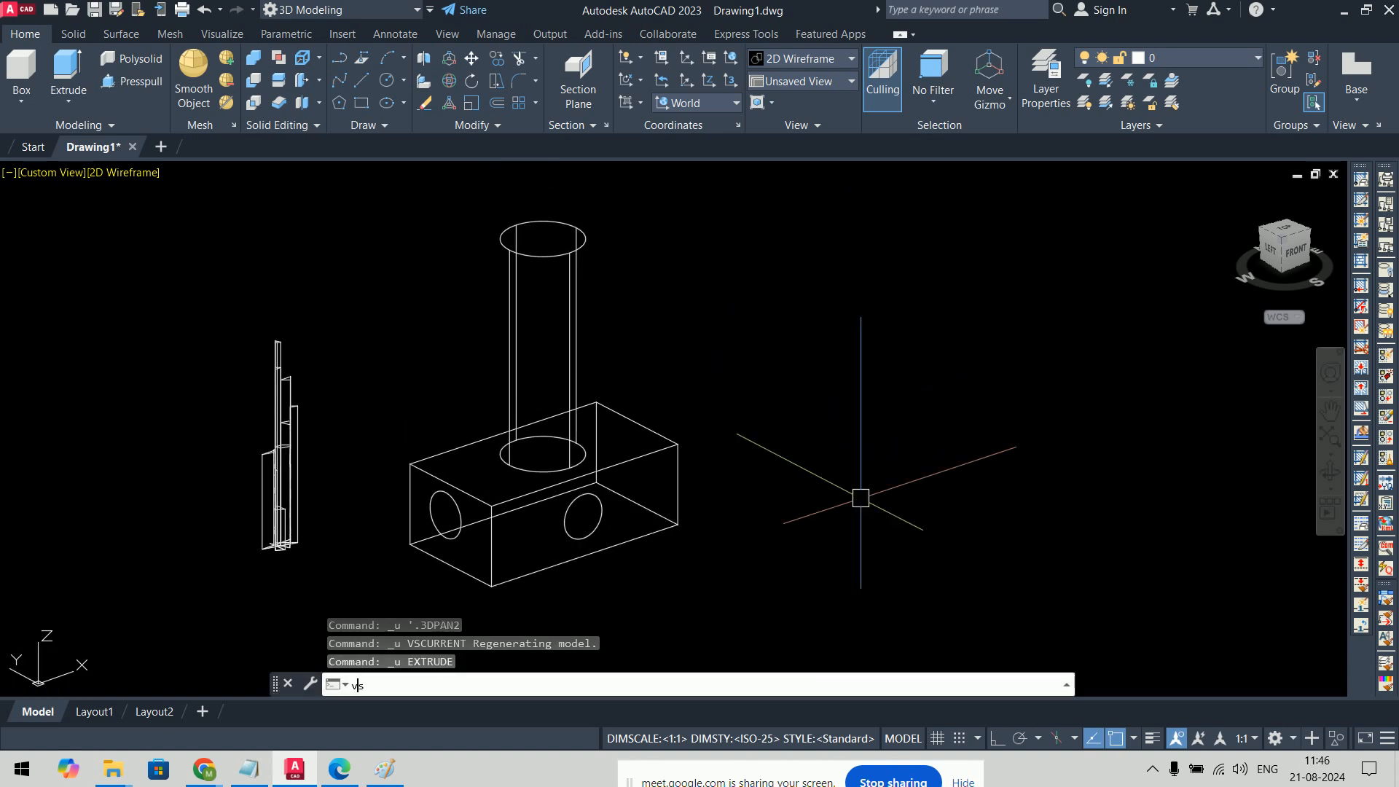
pyautogui.press('Return')
pyautogui.write('c')
pyautogui.press('Return')
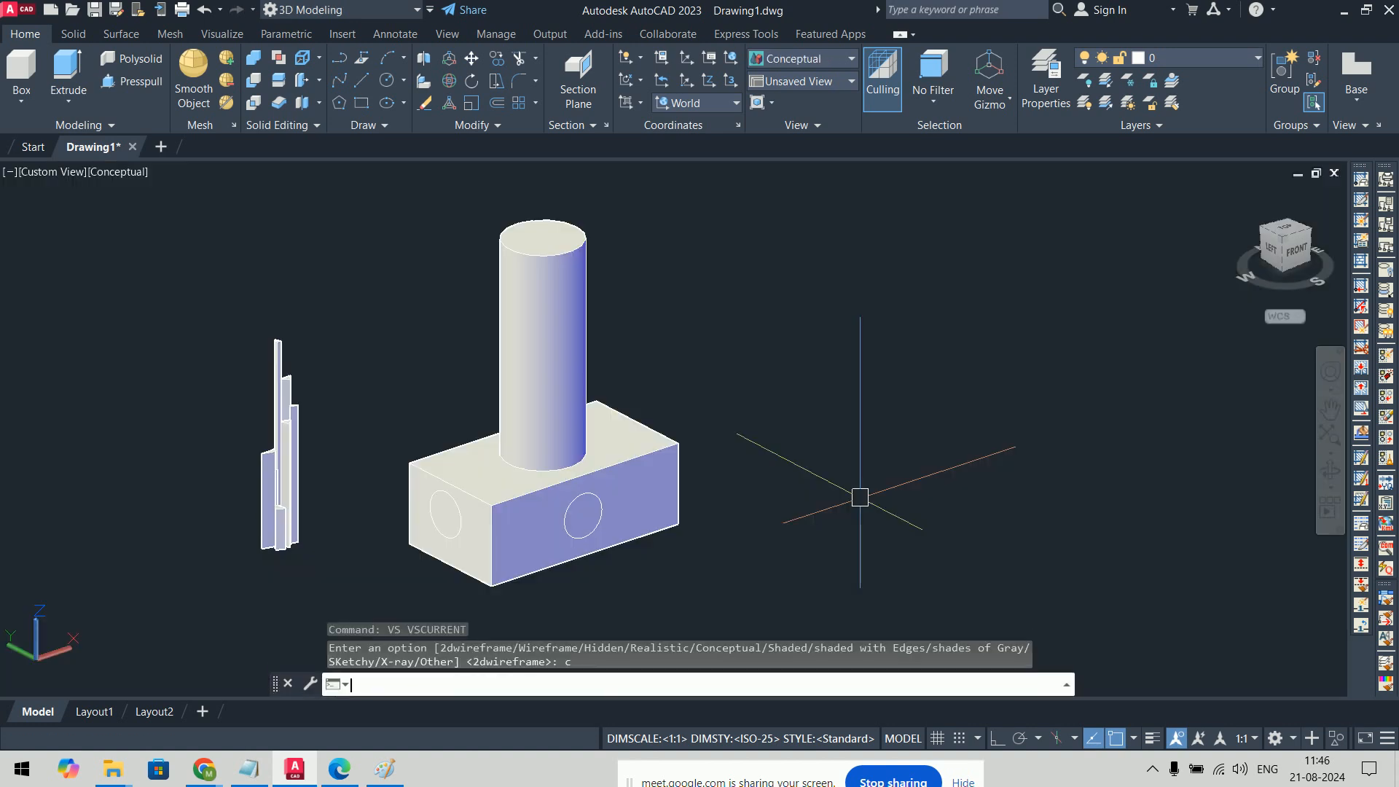
# Step: Presspull the front-face circle outward into a cylinder and the left end circle through the box past its far end
pyautogui.write('presspull')
pyautogui.press('Return')
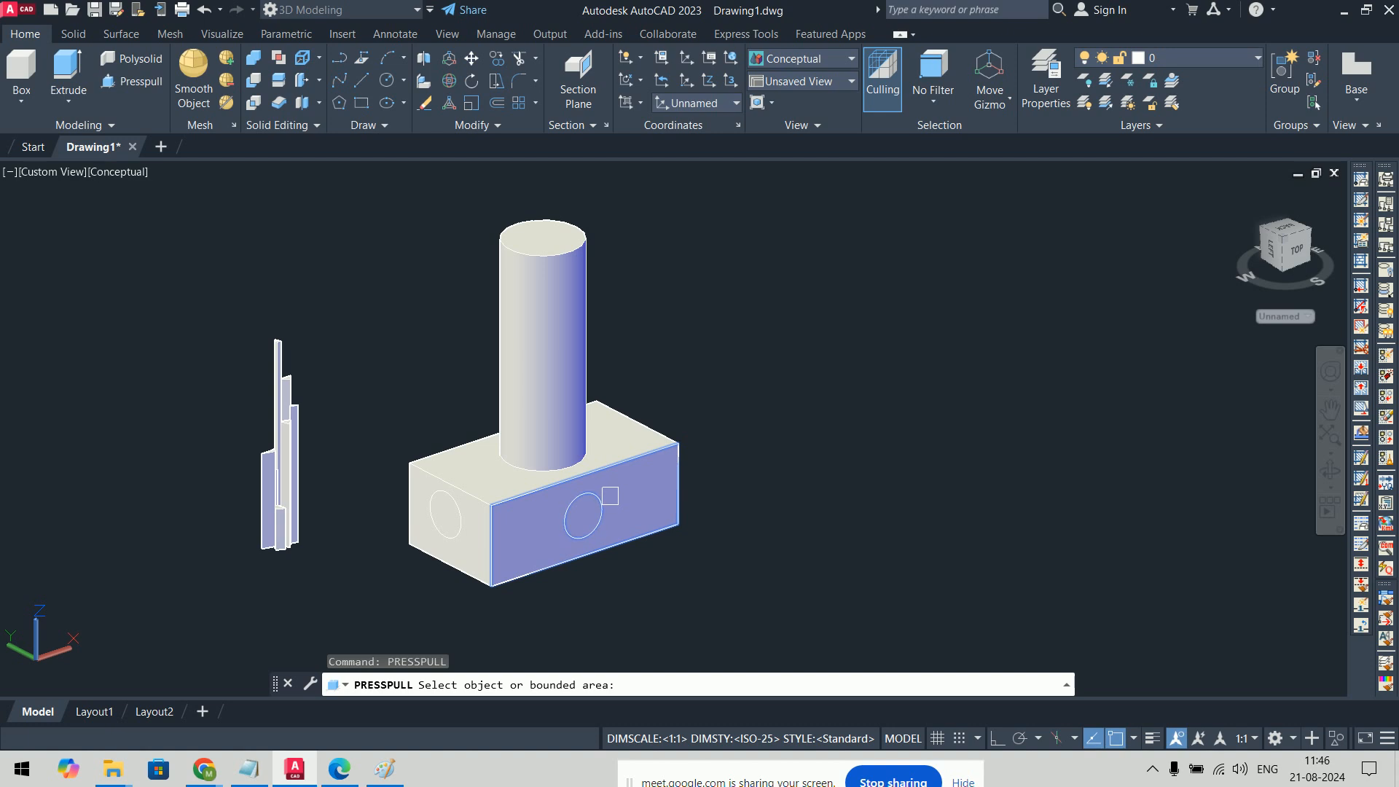
pyautogui.click(583, 515)
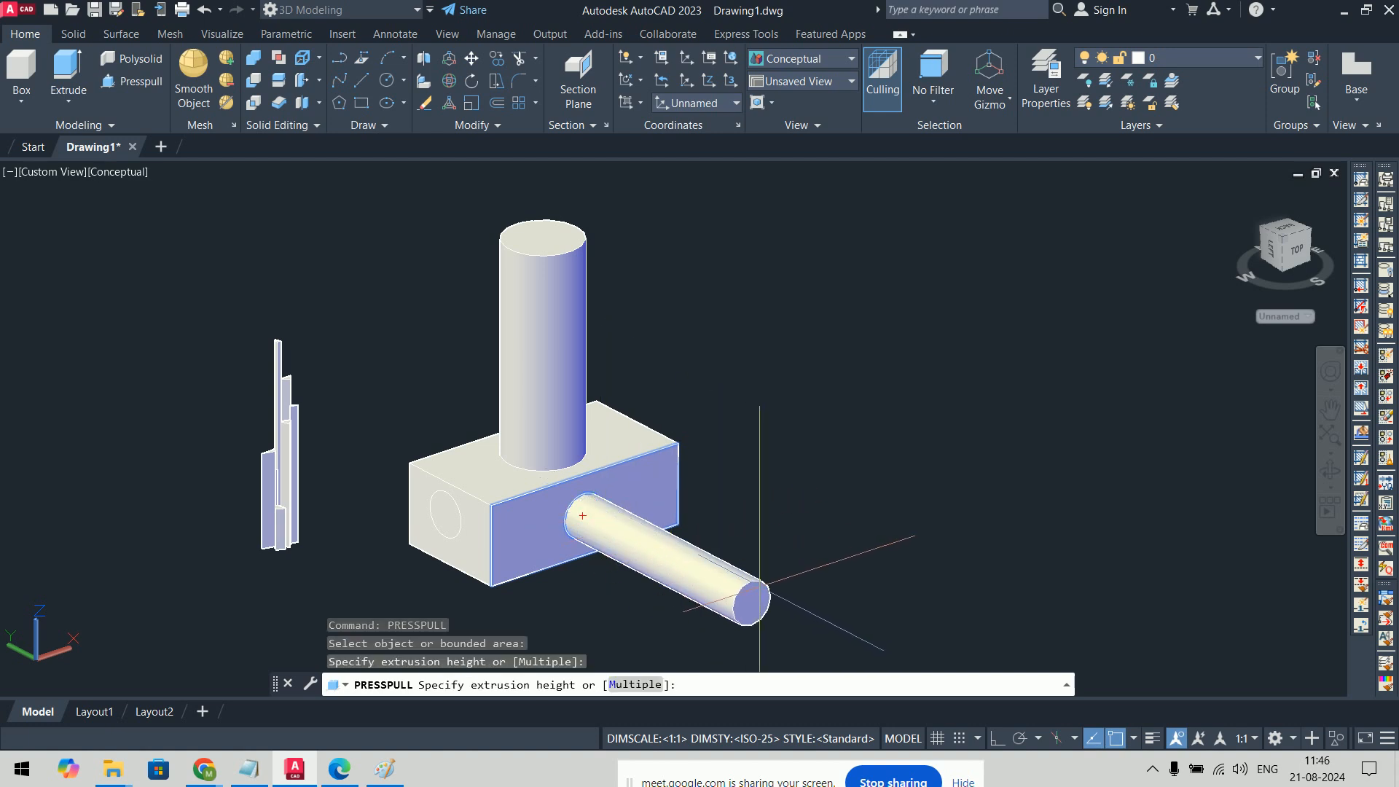
pyautogui.click(761, 583)
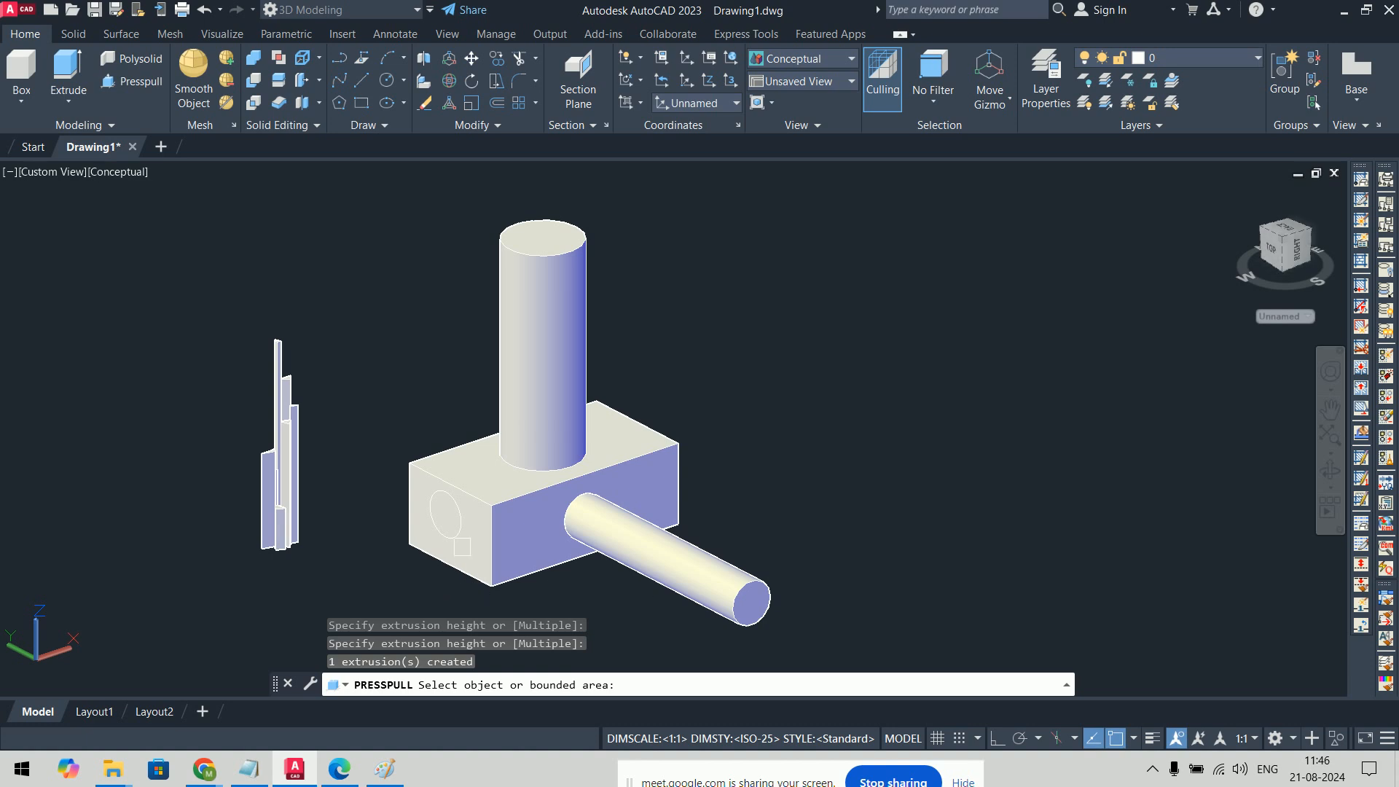
pyautogui.click(452, 525)
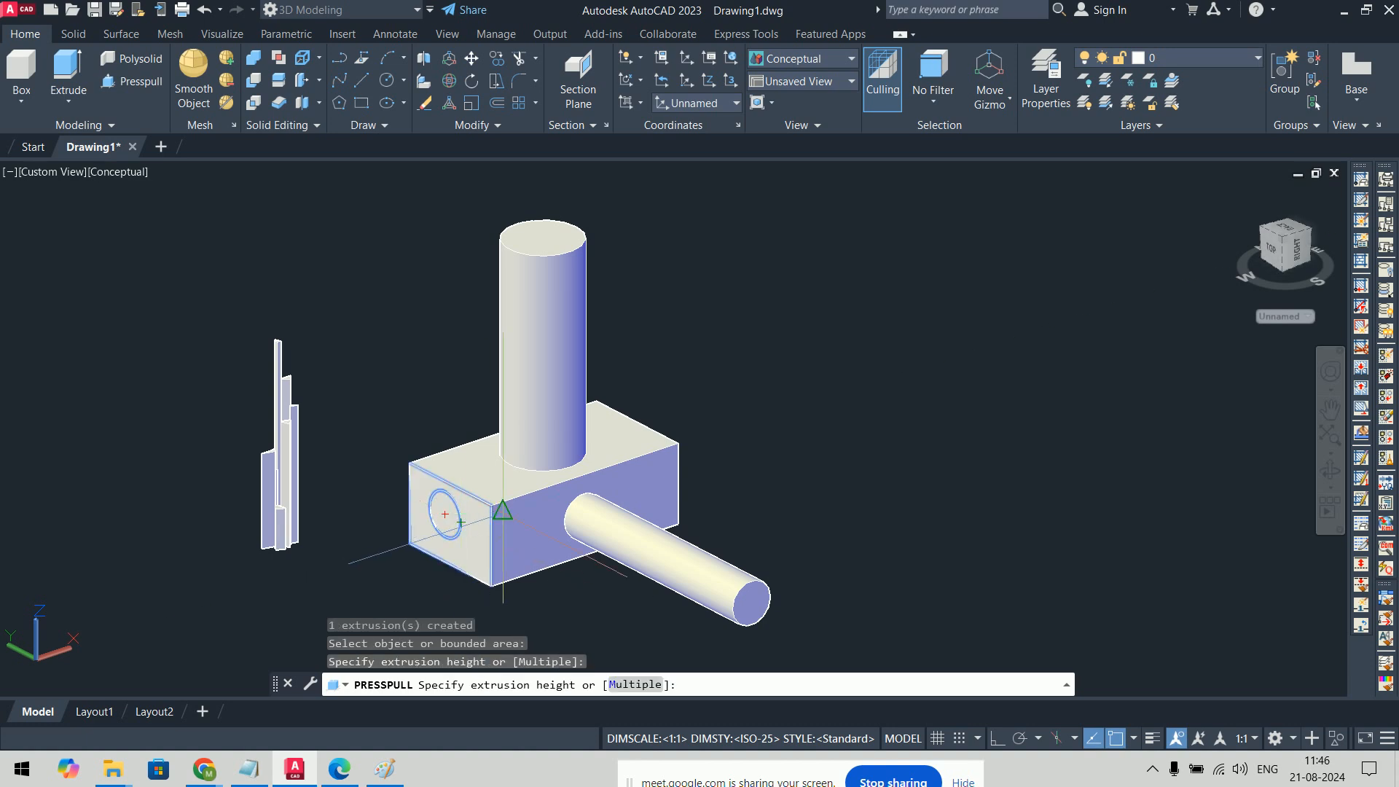
pyautogui.click(867, 478)
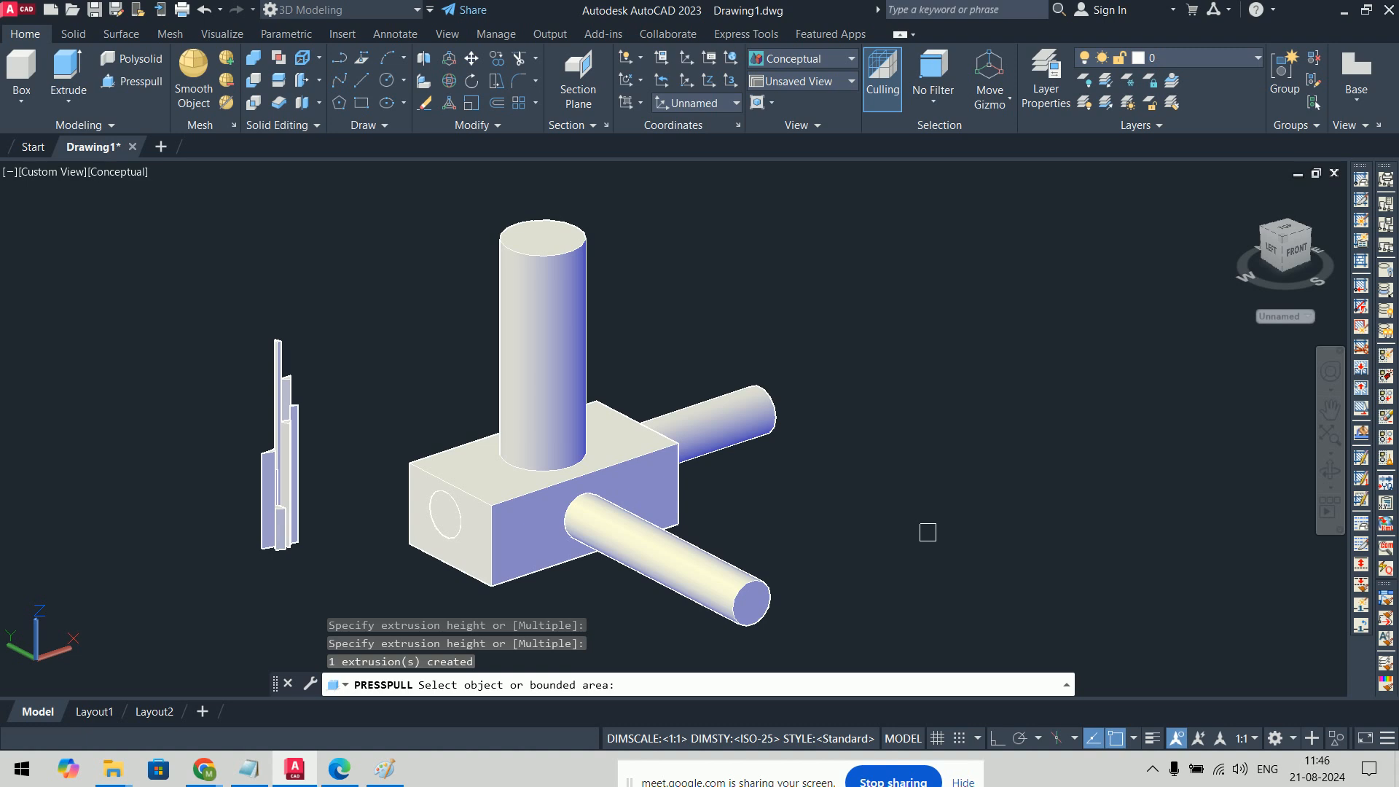
# Step: Leave Presspull and undo its extrusions together with the visual style change
pyautogui.hotkey('ctrl', 'z')
pyautogui.hotkey('ctrl', 'z')
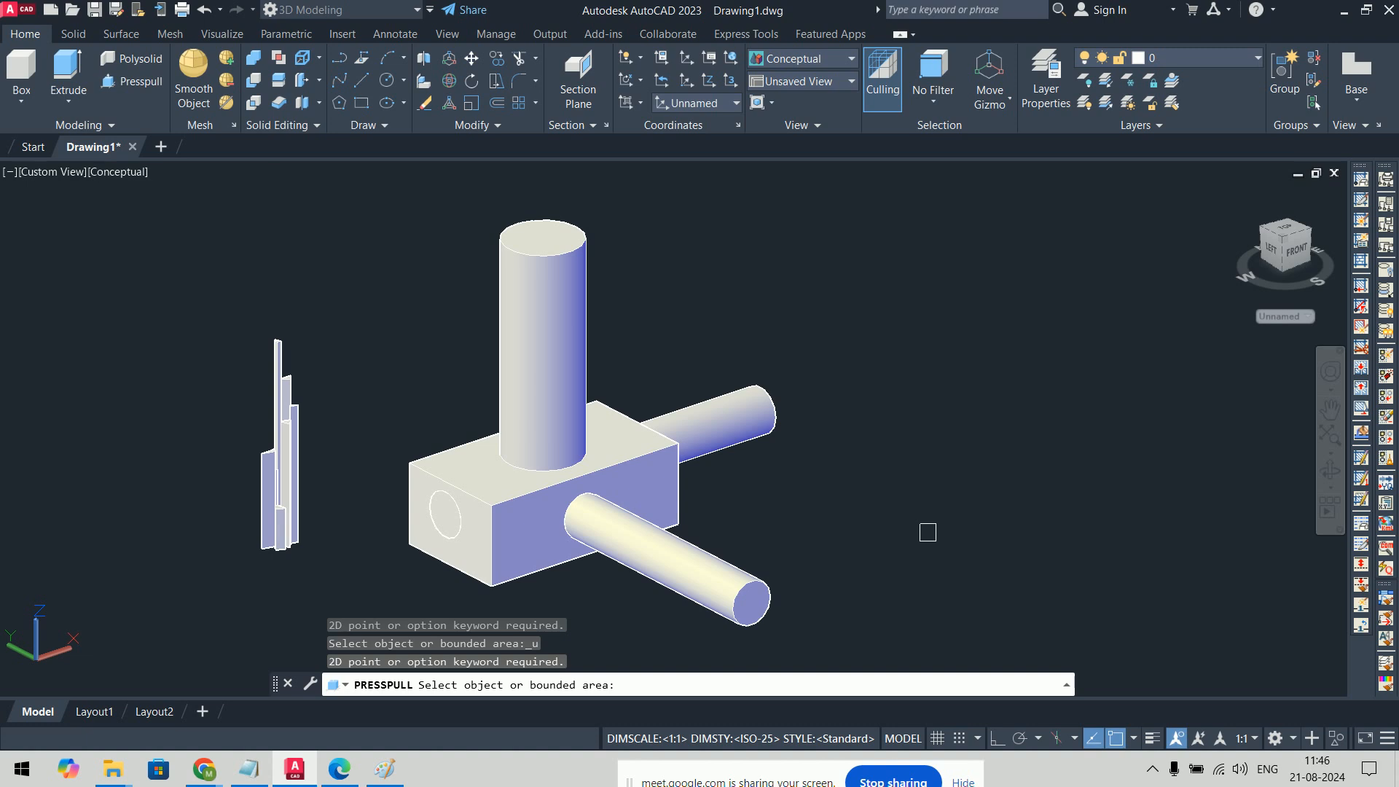
pyautogui.press('Escape')
pyautogui.hotkey('ctrl', 'z')
pyautogui.hotkey('ctrl', 'z')
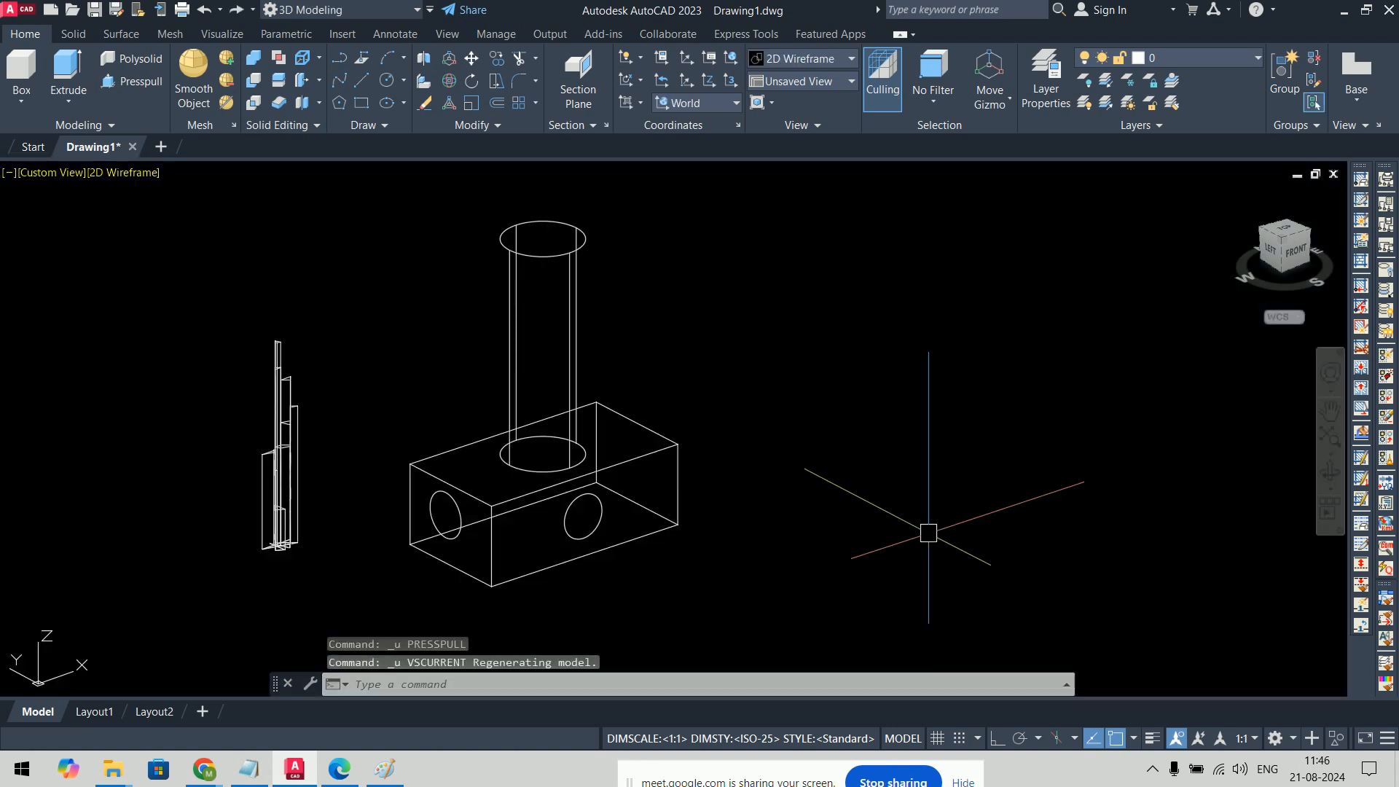
# Step: Set the visual style back to Conceptual
pyautogui.write('vs')
pyautogui.press('Return')
pyautogui.write('c')
pyautogui.press('Return')
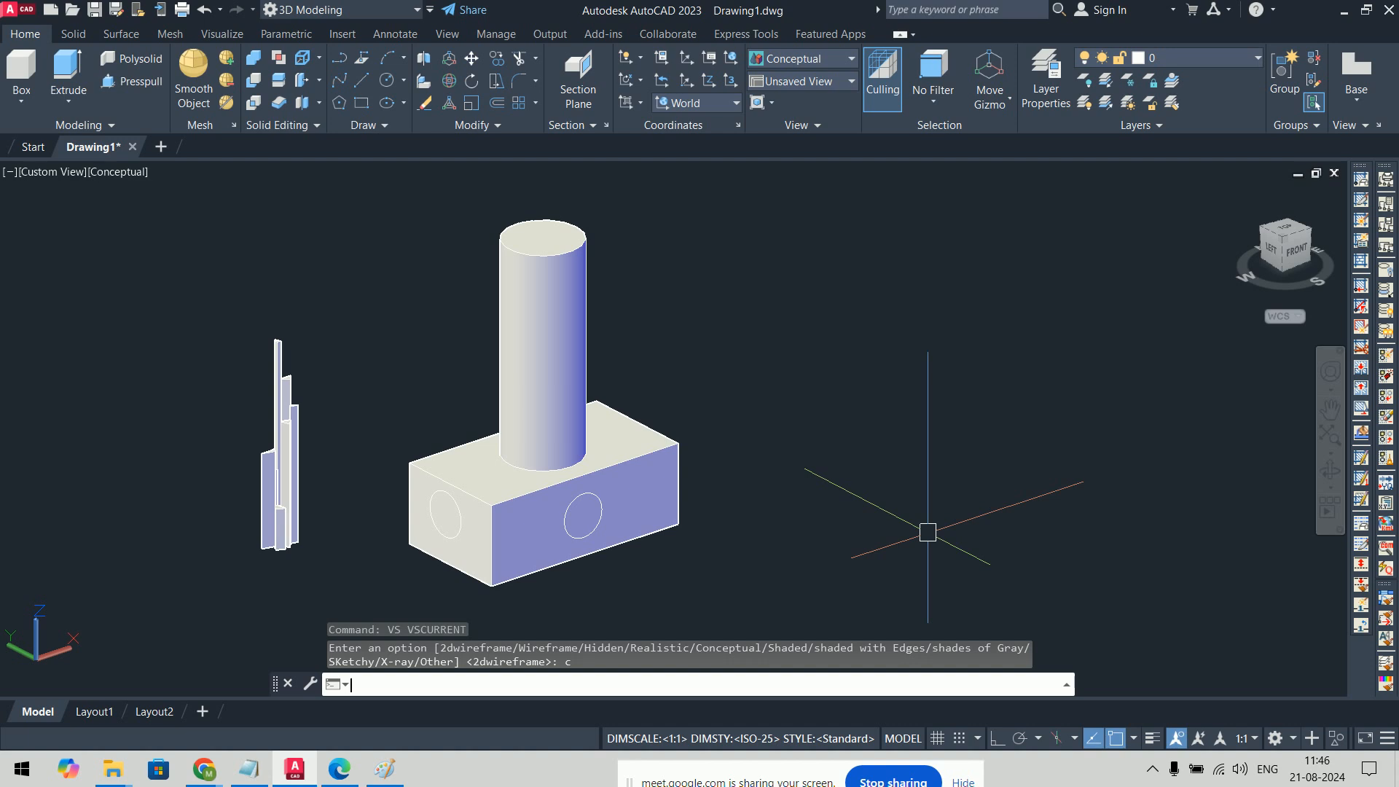
# Step: Presspull the circle on the long front face backward through the box to cut a through hole
pyautogui.write('presspull')
pyautogui.press('Return')
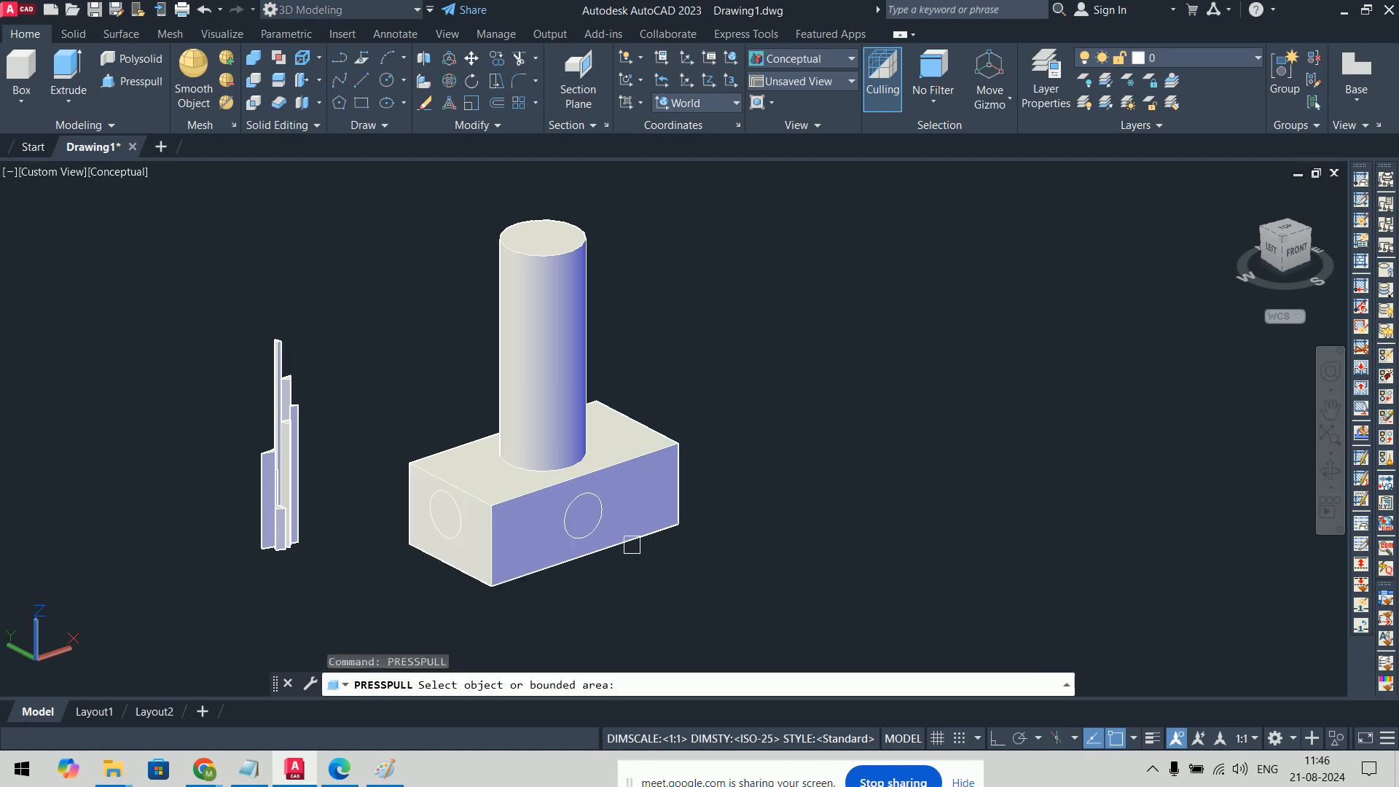
pyautogui.scroll(2, 583, 510)
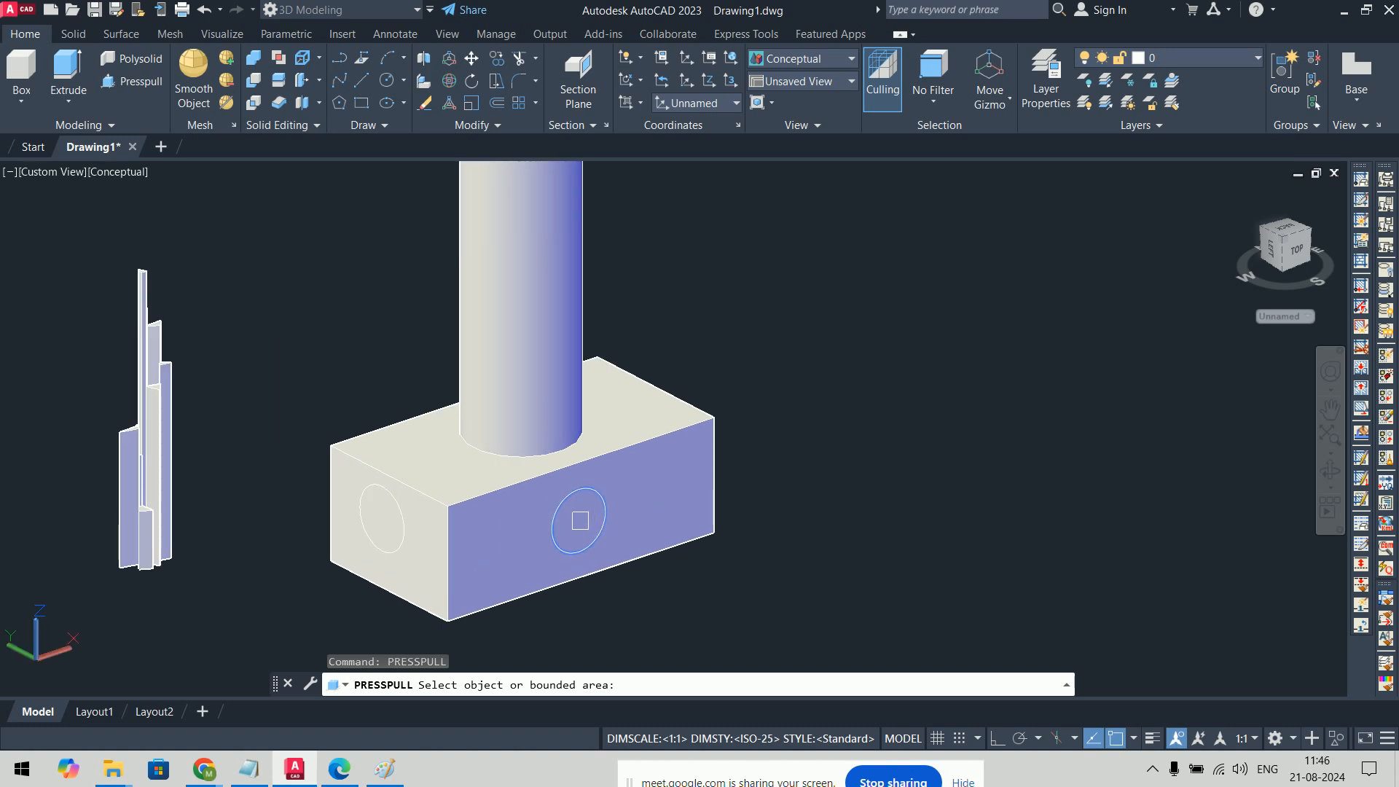
pyautogui.click(580, 520)
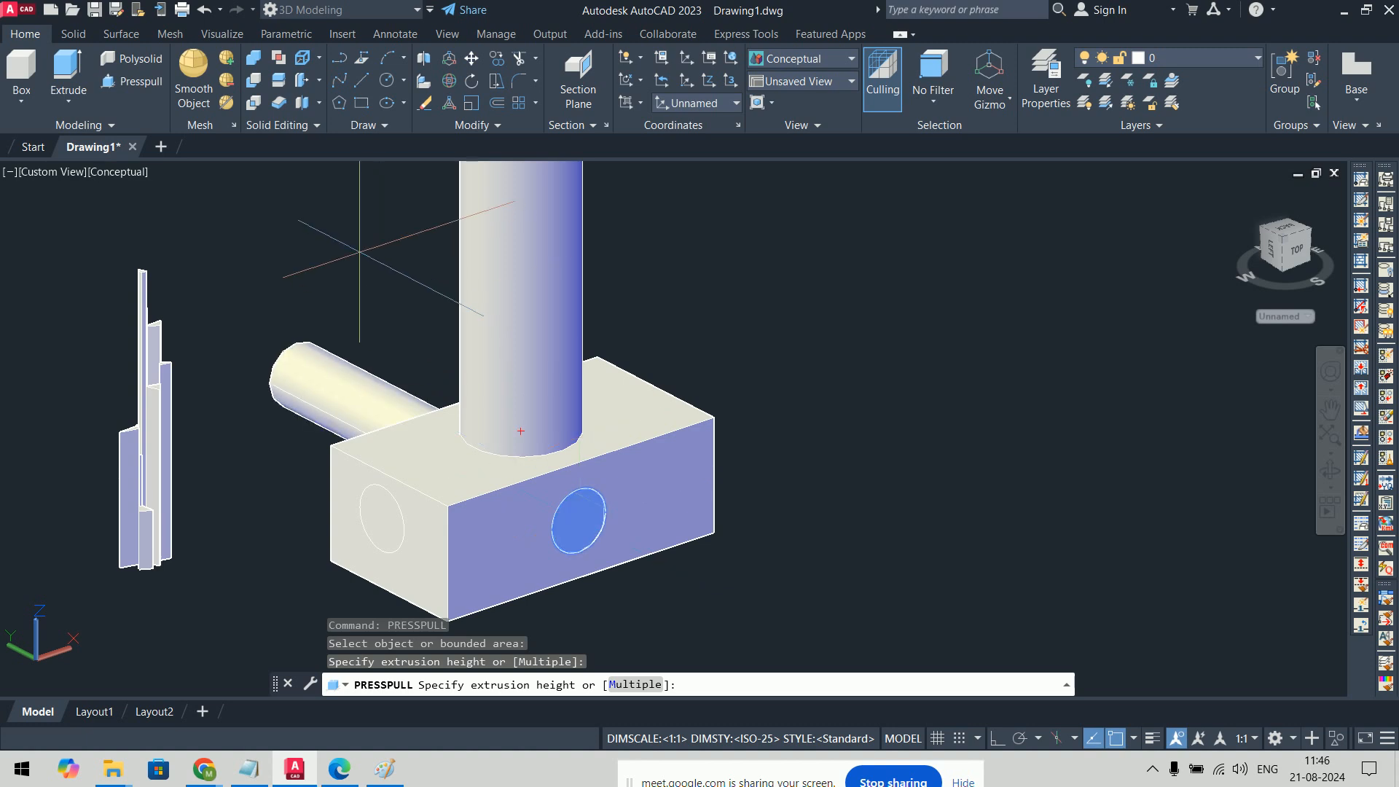
pyautogui.click(360, 252)
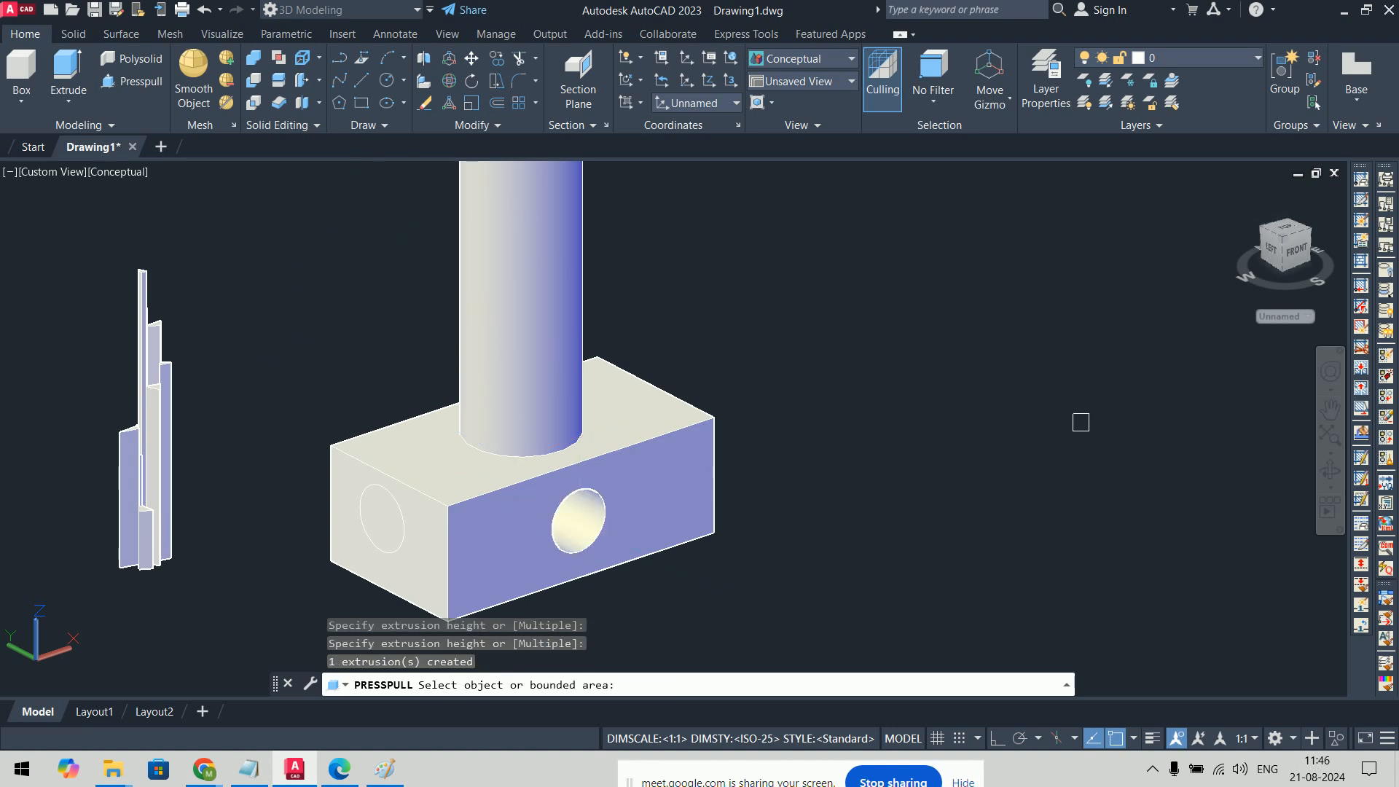
# Step: Presspull the circle on the left end face lengthwise into the box to cut a hole
pyautogui.moveTo(1013, 466)
pyautogui.keyDown('shift'); pyautogui.mouseDown(button='middle')
pyautogui.moveTo(866, 352)
pyautogui.moveTo(877, 398)
pyautogui.moveTo(1021, 487)
pyautogui.mouseUp(button='middle'); pyautogui.keyUp('shift')
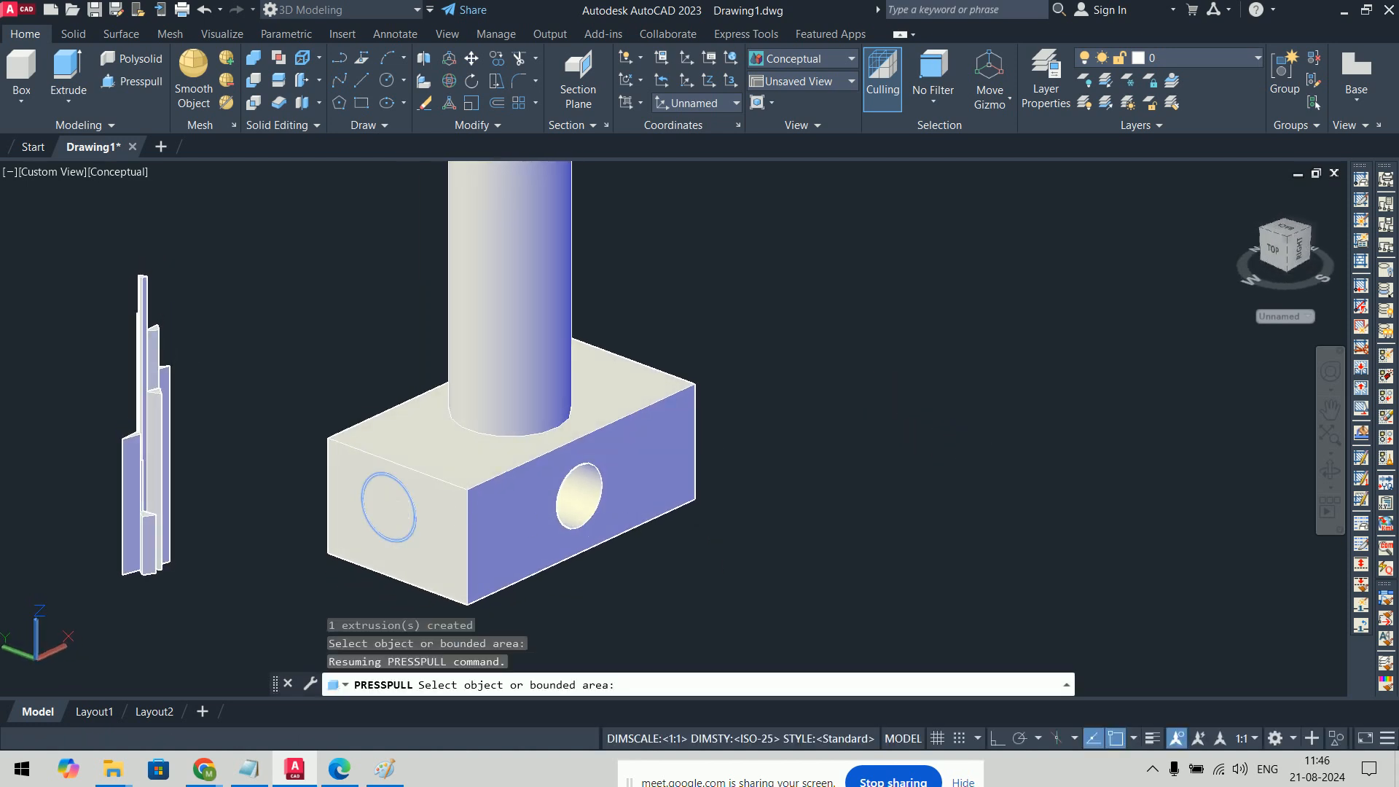
pyautogui.click(389, 506)
pyautogui.click(1016, 322)
pyautogui.keyDown('shift'); pyautogui.moveTo(969, 465); pyautogui.dragTo(944, 446, button='middle'); pyautogui.keyUp('shift')
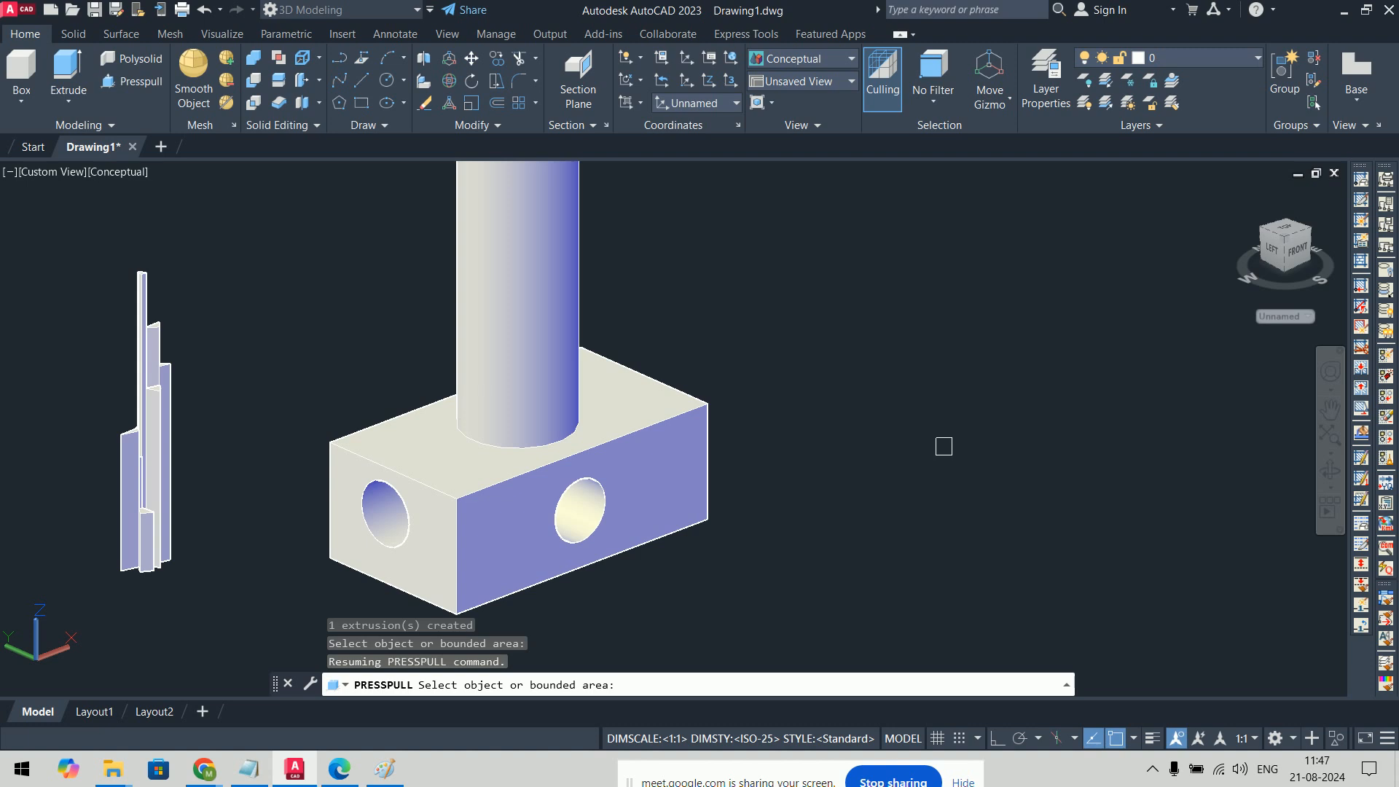
# Step: Switch to the PDF notes in Edge and draw tick marks beside the Press Pull, Union and Subtract headings
pyautogui.click(339, 769)
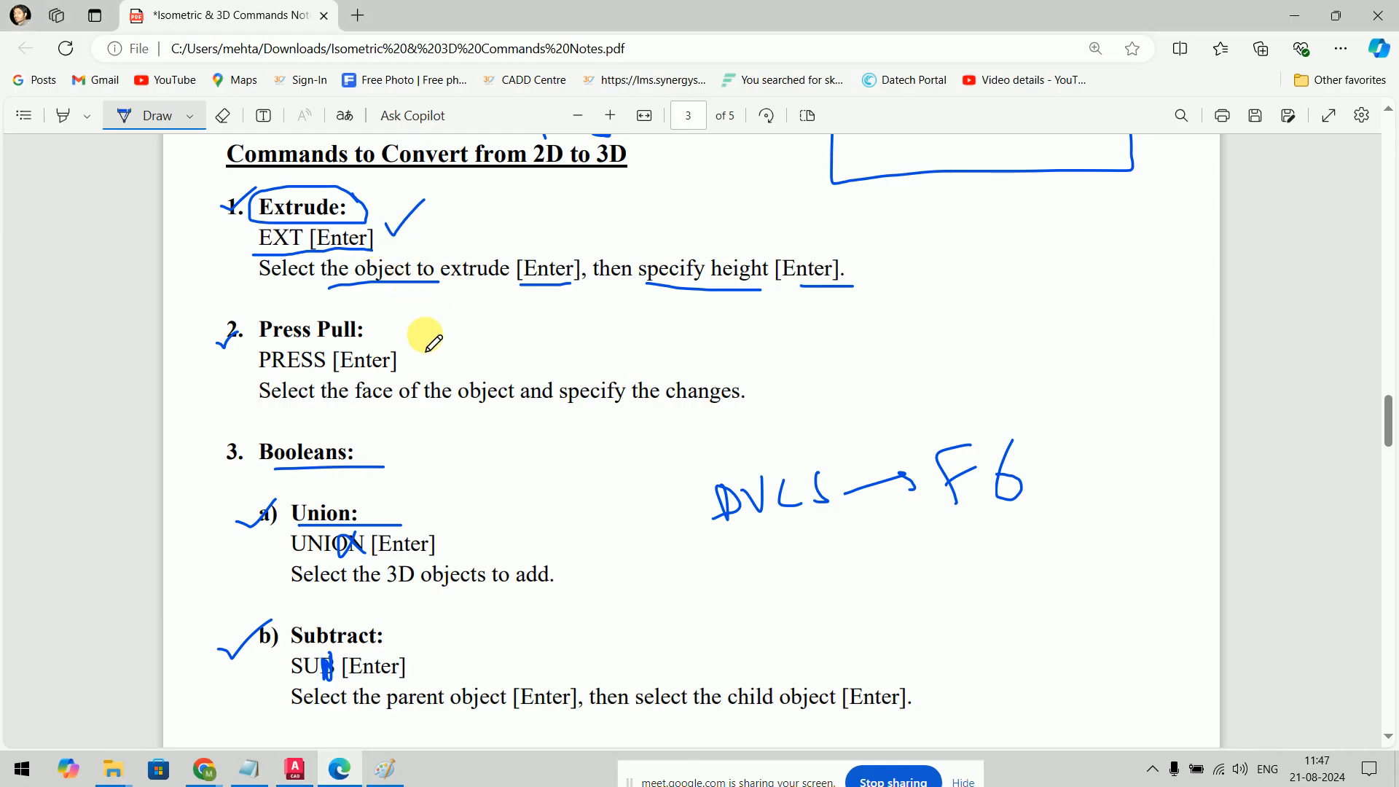
pyautogui.moveTo(426, 338)
pyautogui.mouseDown()
pyautogui.moveTo(434, 352)
pyautogui.moveTo(460, 333)
pyautogui.mouseUp()
pyautogui.scroll(-1, 466, 337)
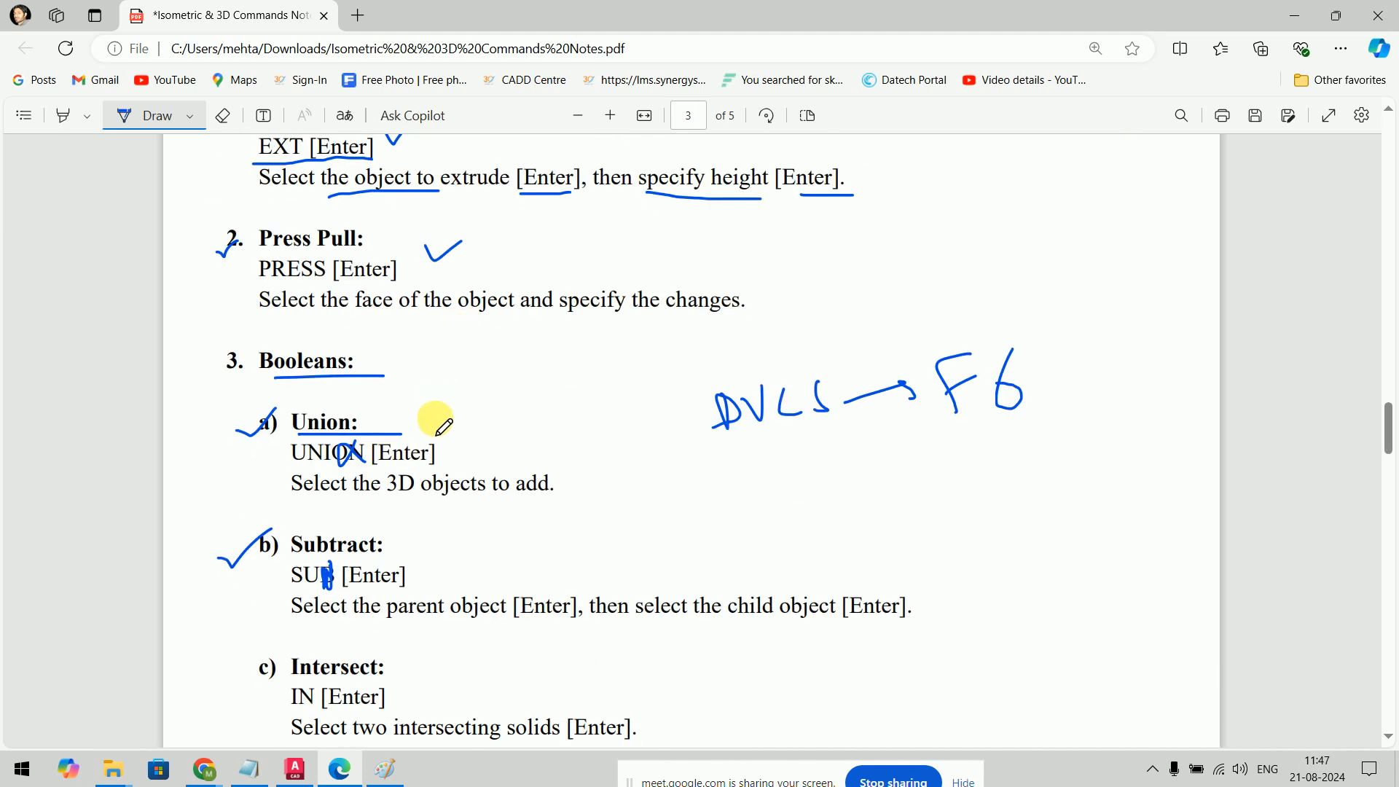
pyautogui.moveTo(435, 419); pyautogui.dragTo(492, 409)
pyautogui.moveTo(446, 539); pyautogui.dragTo(572, 514)
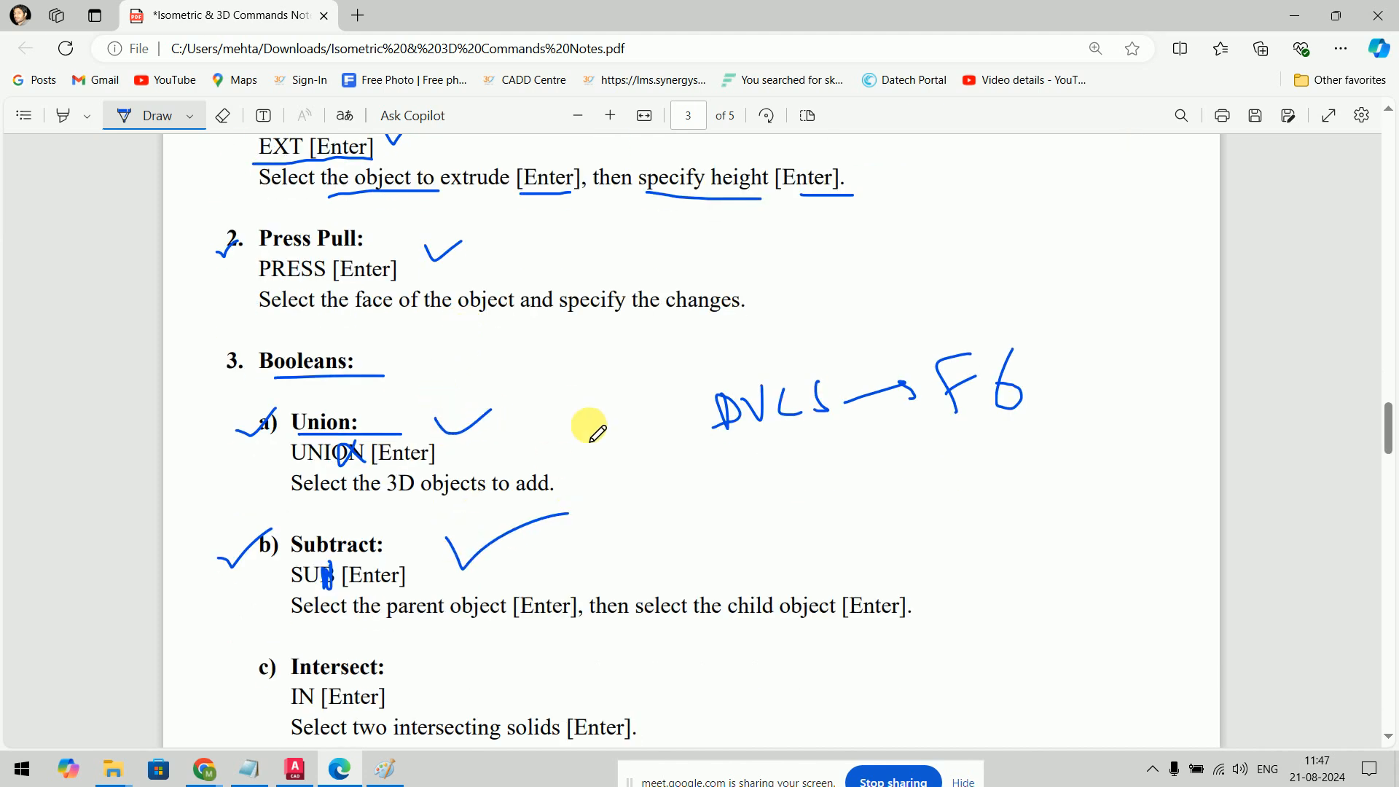
pyautogui.scroll(2, 588, 422)
pyautogui.scroll(-2, 588, 422)
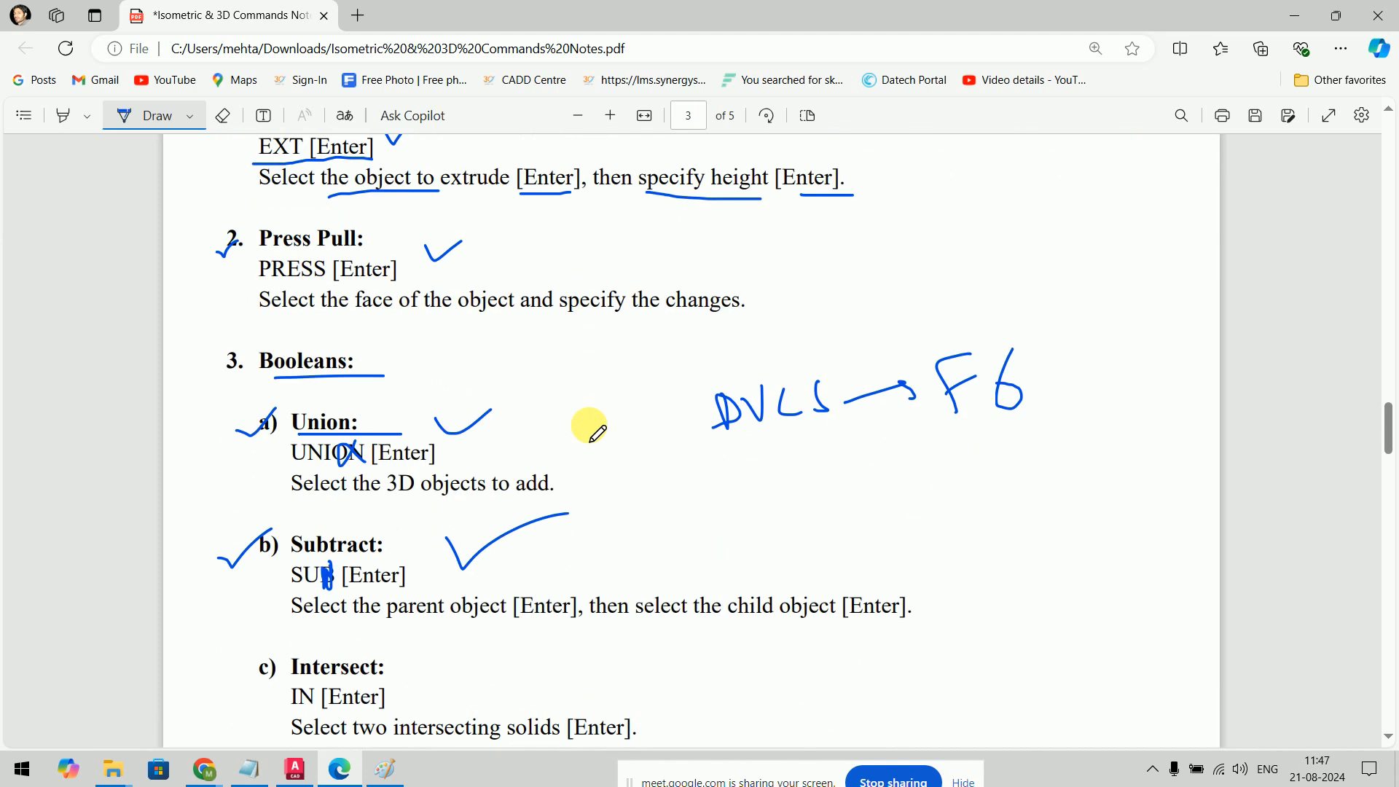